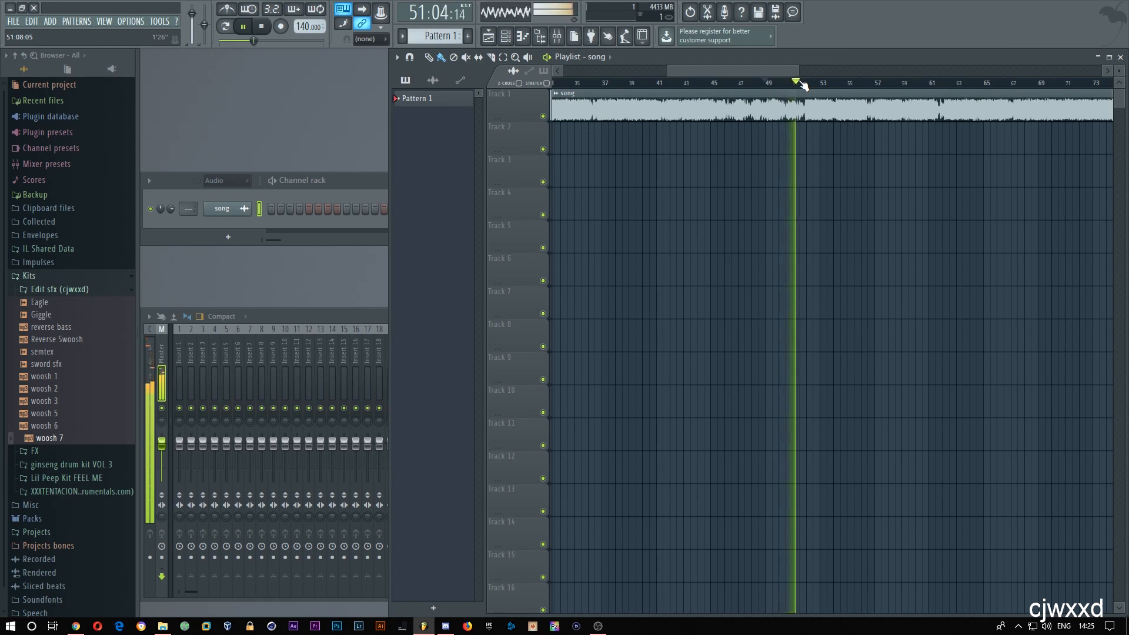
Step: Audition the song around bar 50, slice its clip just before bar 51 and delete the part before the cut
click(773, 83)
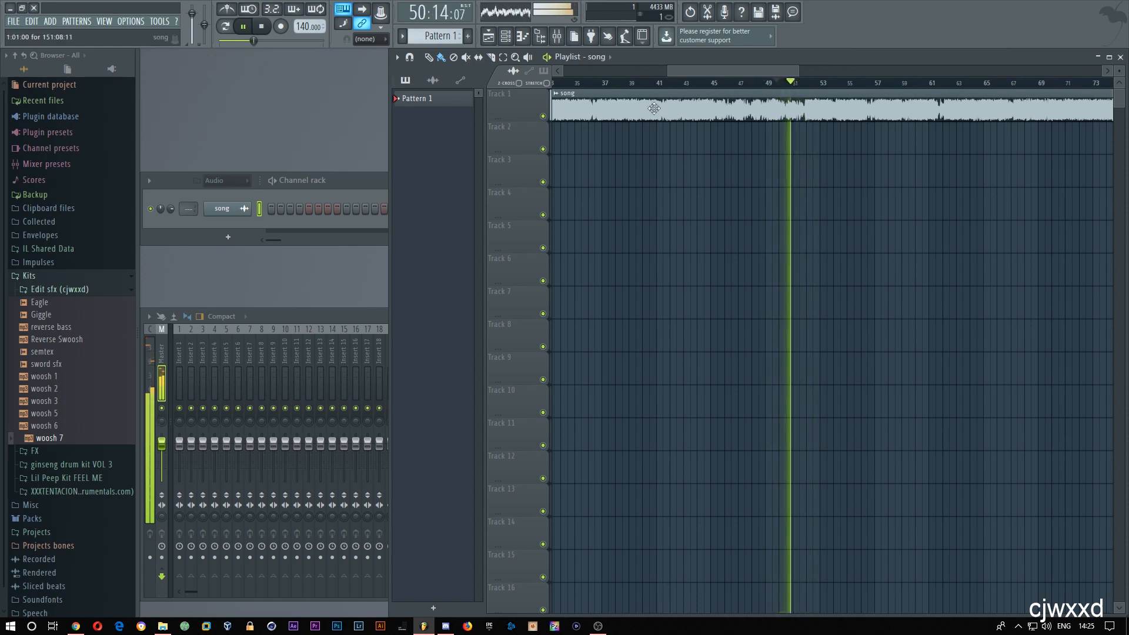
click(784, 83)
key(space)
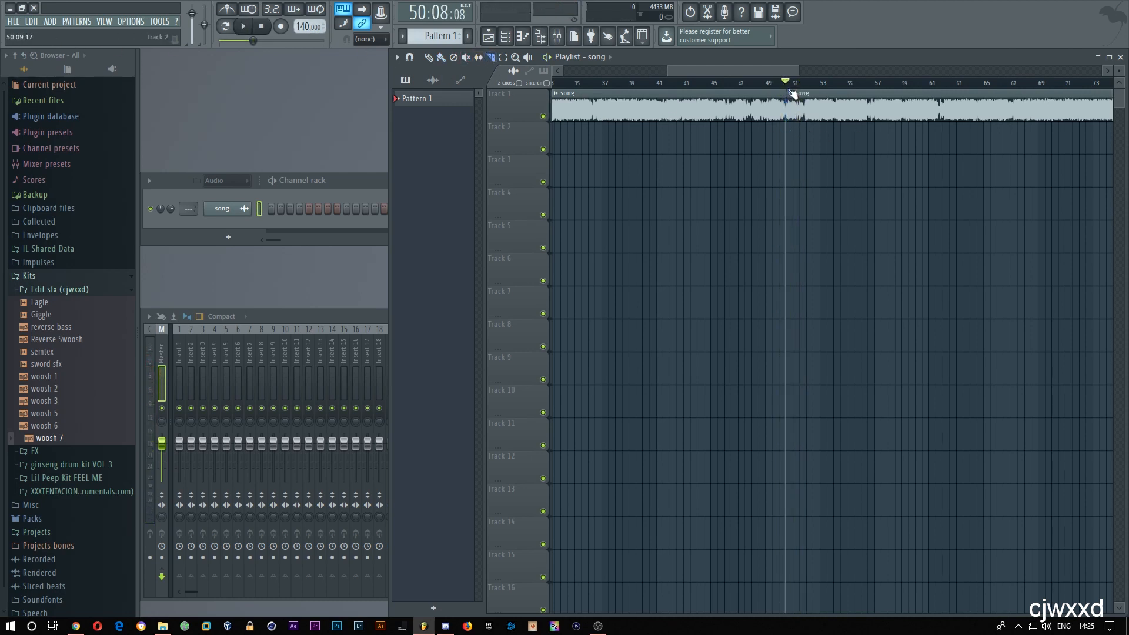
right_click(722, 114)
scroll(782, 134, down, 4)
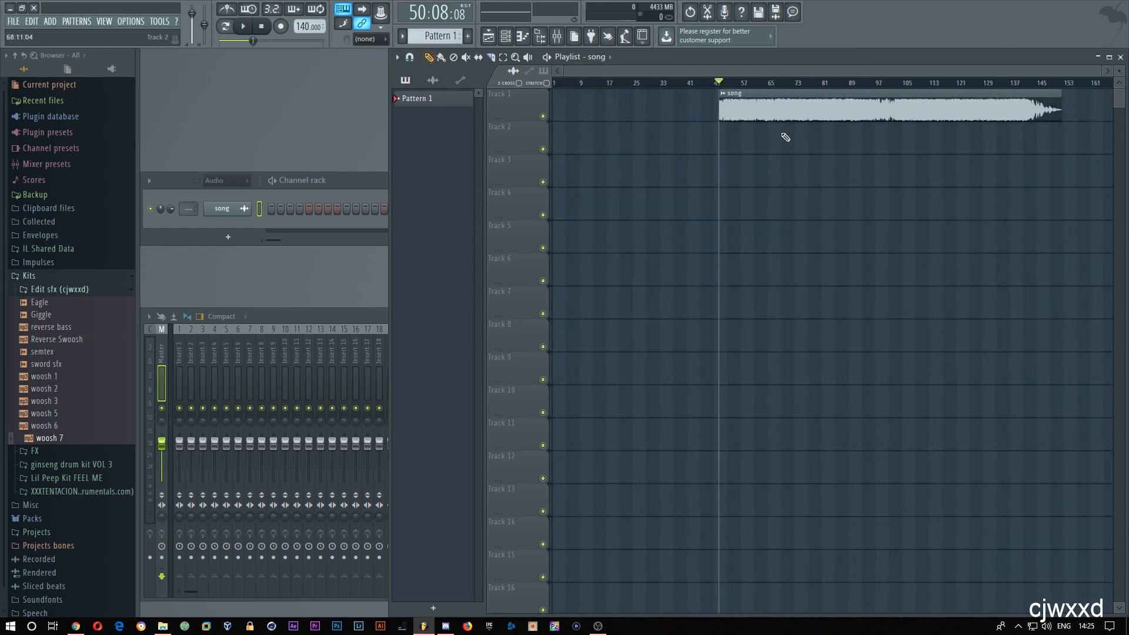
Step: Move the remaining song clip to the very start of Track 1 and return the playhead to the beginning
drag(777, 112, 579, 104)
key(Home)
scroll(613, 106, up, 5)
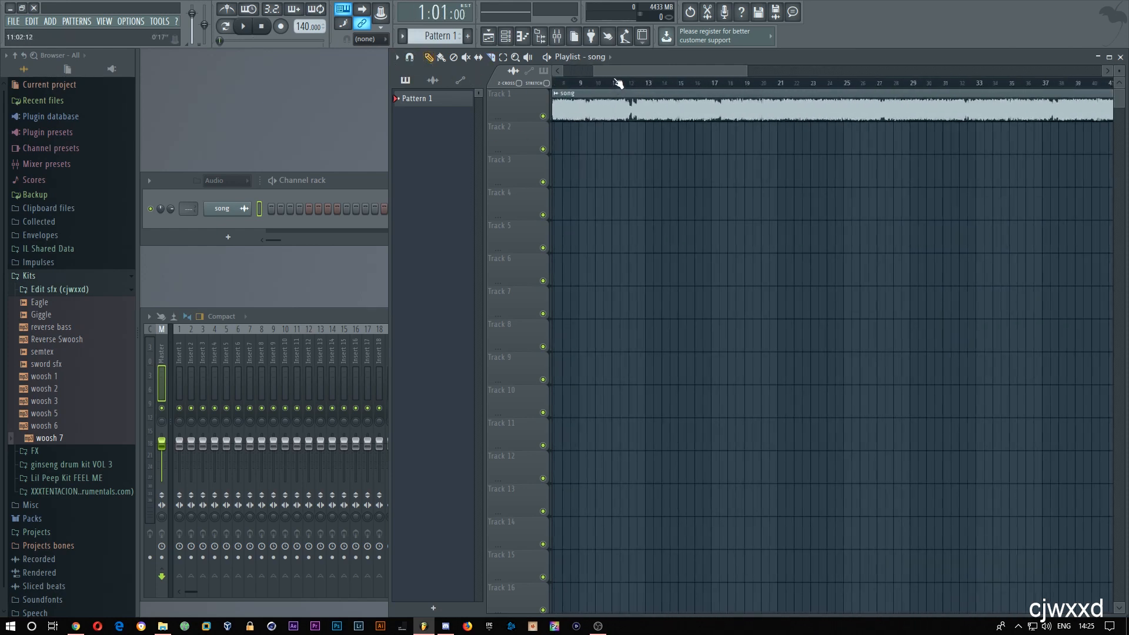
Step: Play the song from the start, slice it about midway through bar 9 and delete everything after the cut
key(space)
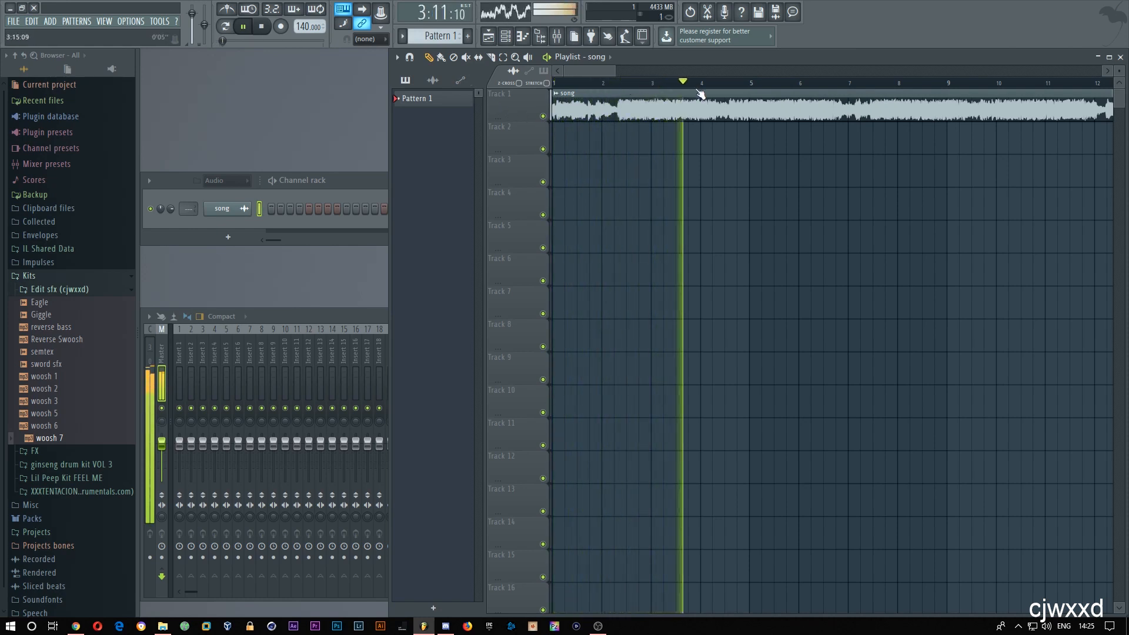
drag(587, 69, 600, 73)
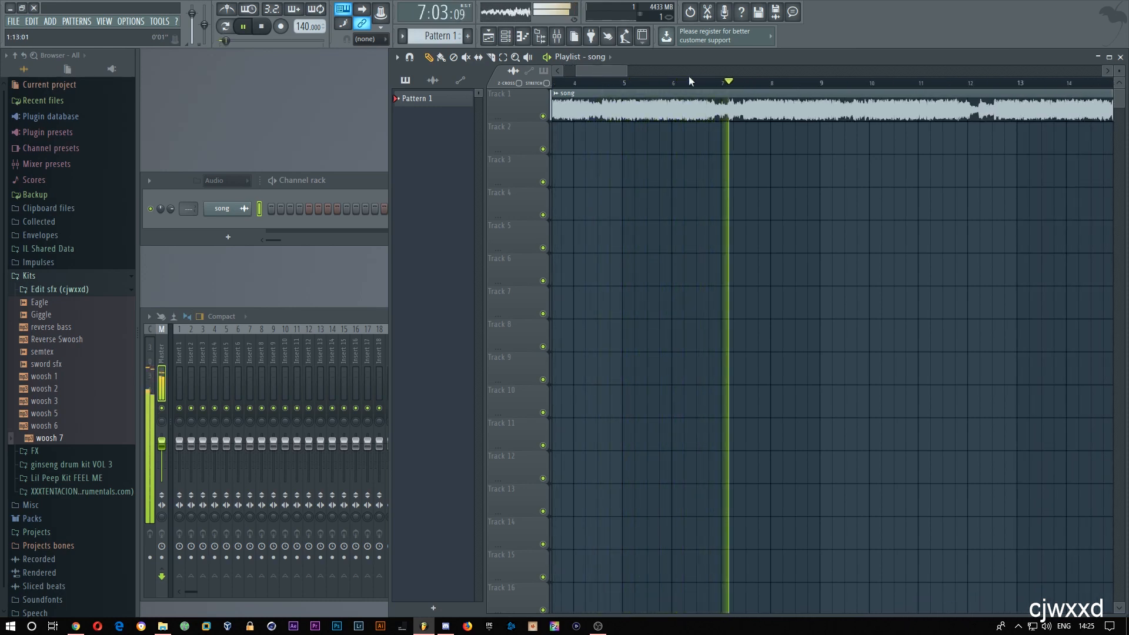
key(space)
drag(742, 80, 778, 78)
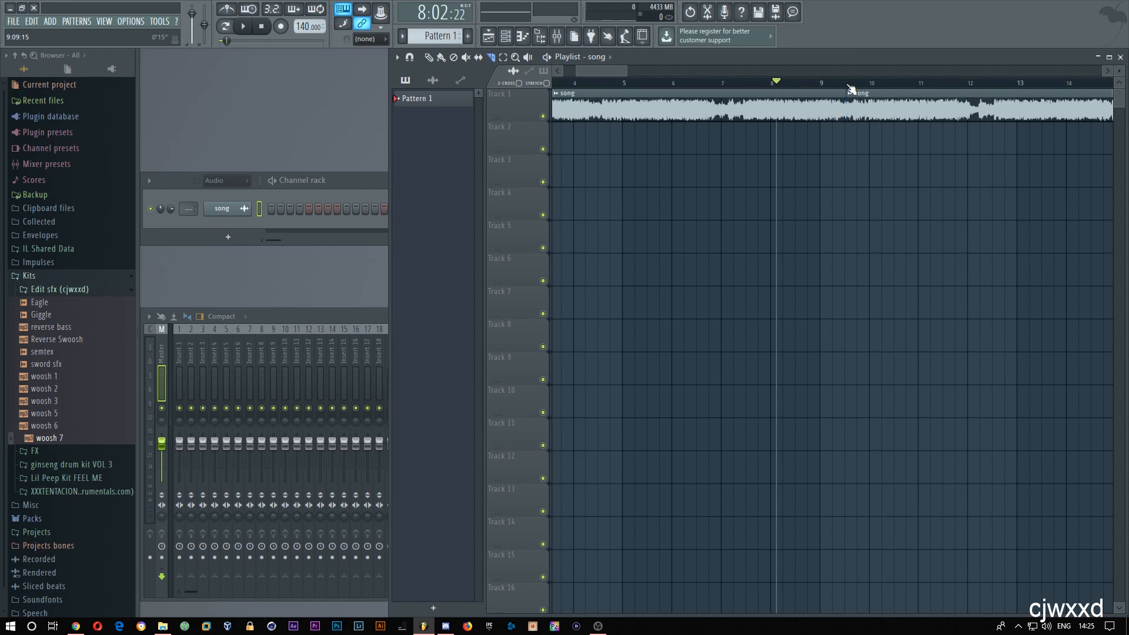
right_click(903, 114)
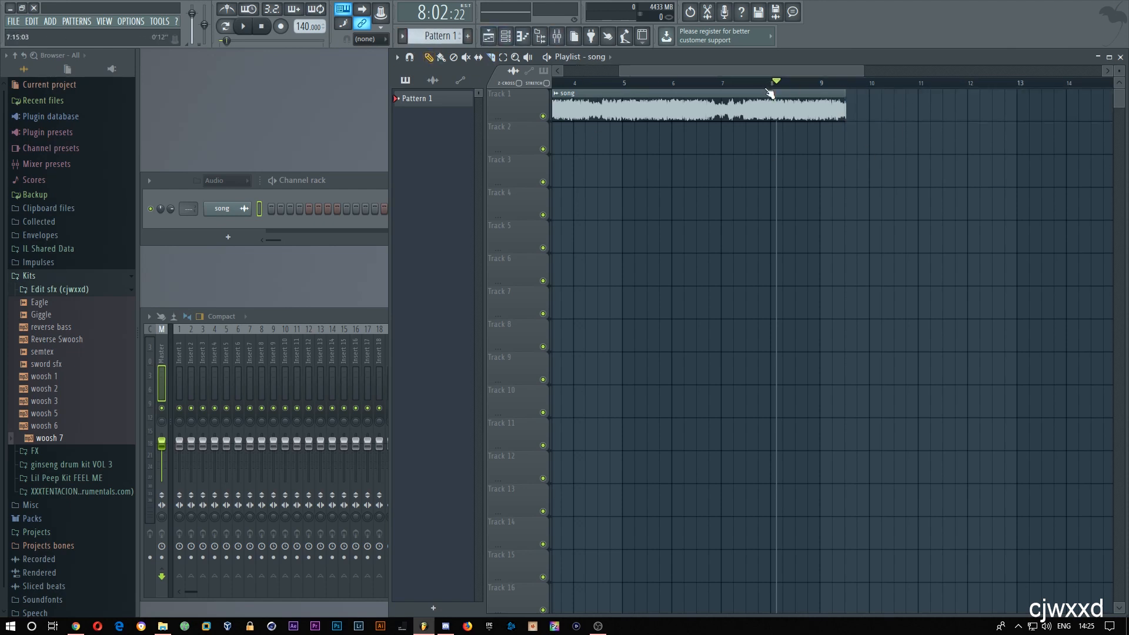
Step: Create an automation clip for the song channel's volume, spanning the trimmed song
drag(774, 84, 314, 73)
drag(641, 71, 612, 72)
double_click(751, 102)
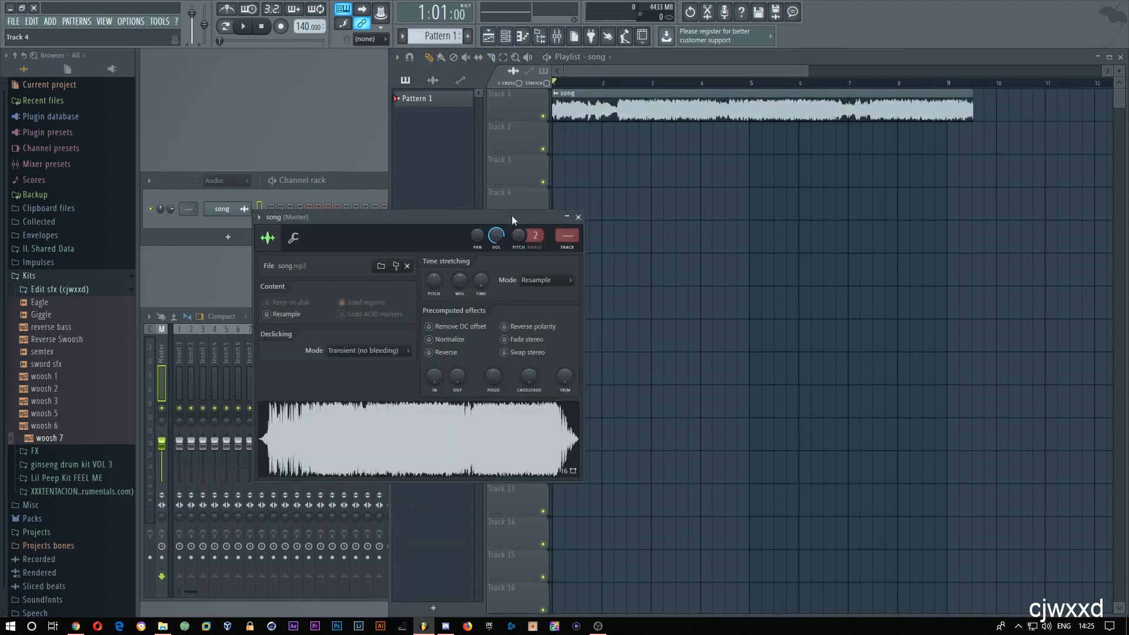
right_click(504, 235)
click(537, 313)
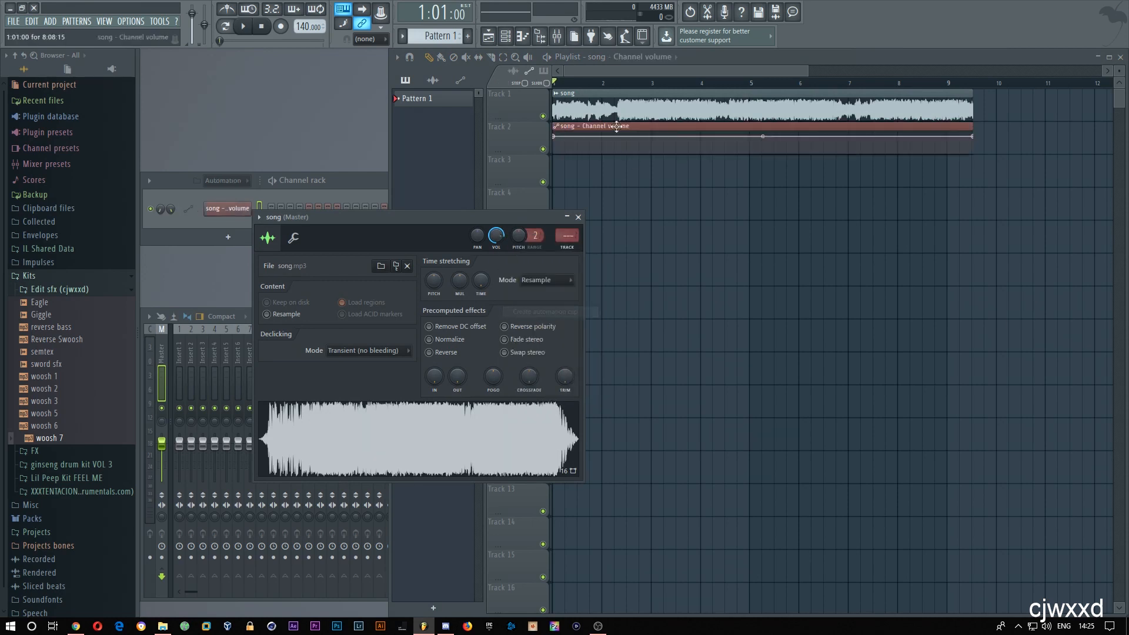
Step: Shape a curved fade-in on the song's volume automation, from zero at bar 1 to a point at about 2:06, and play it back
click(623, 89)
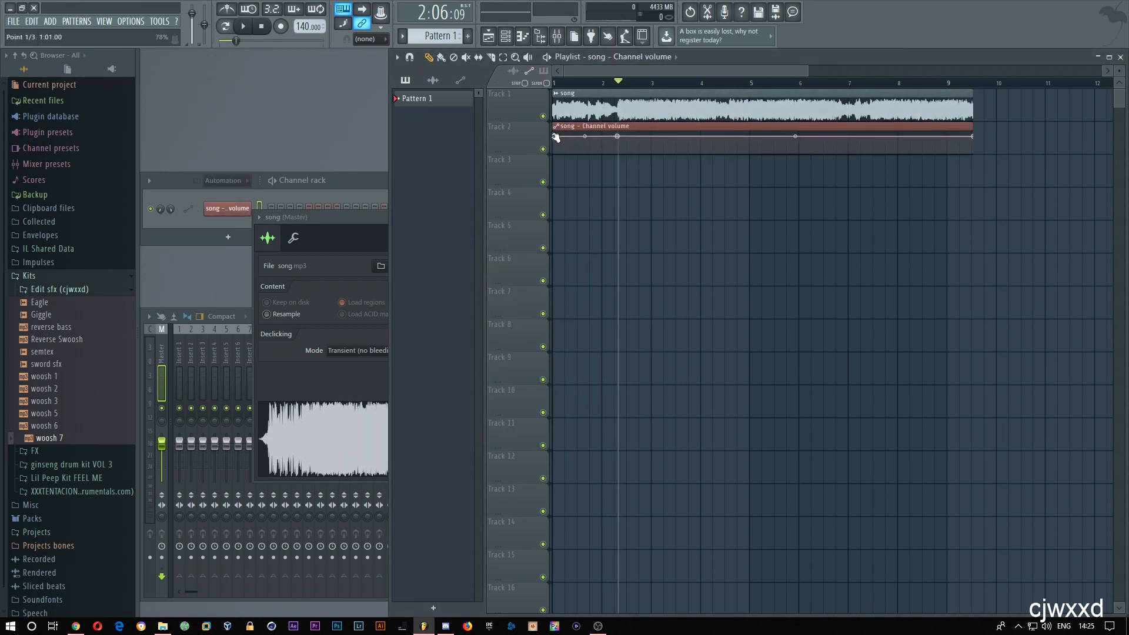
drag(556, 137, 555, 152)
click(552, 83)
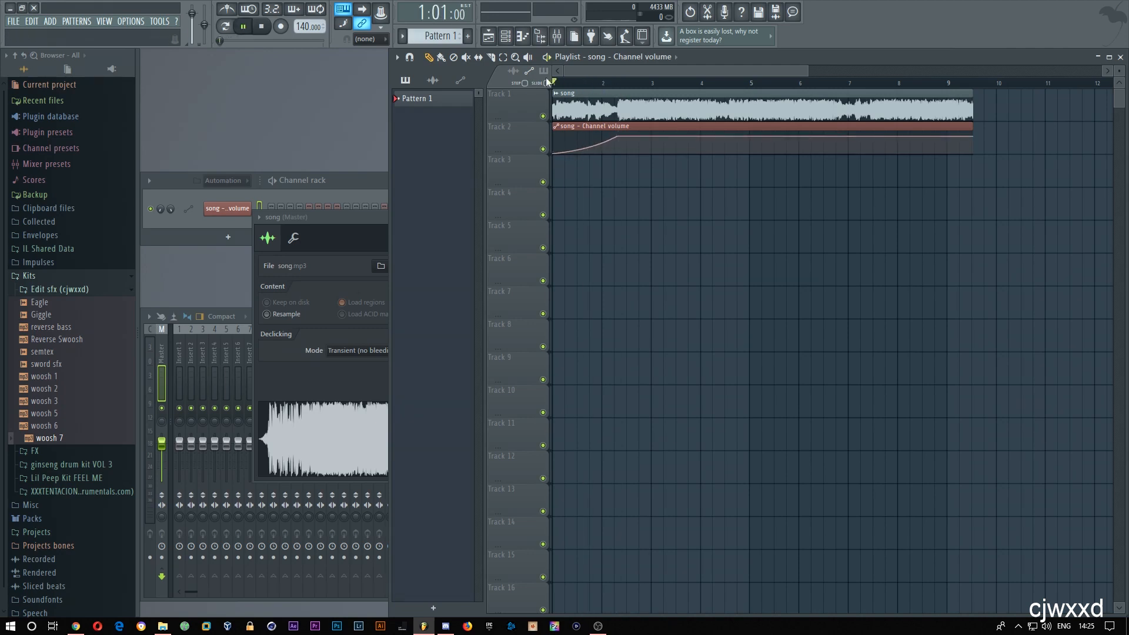
key(space)
scroll(637, 143, up, 2)
scroll(637, 143, down, 1)
drag(603, 70, 610, 72)
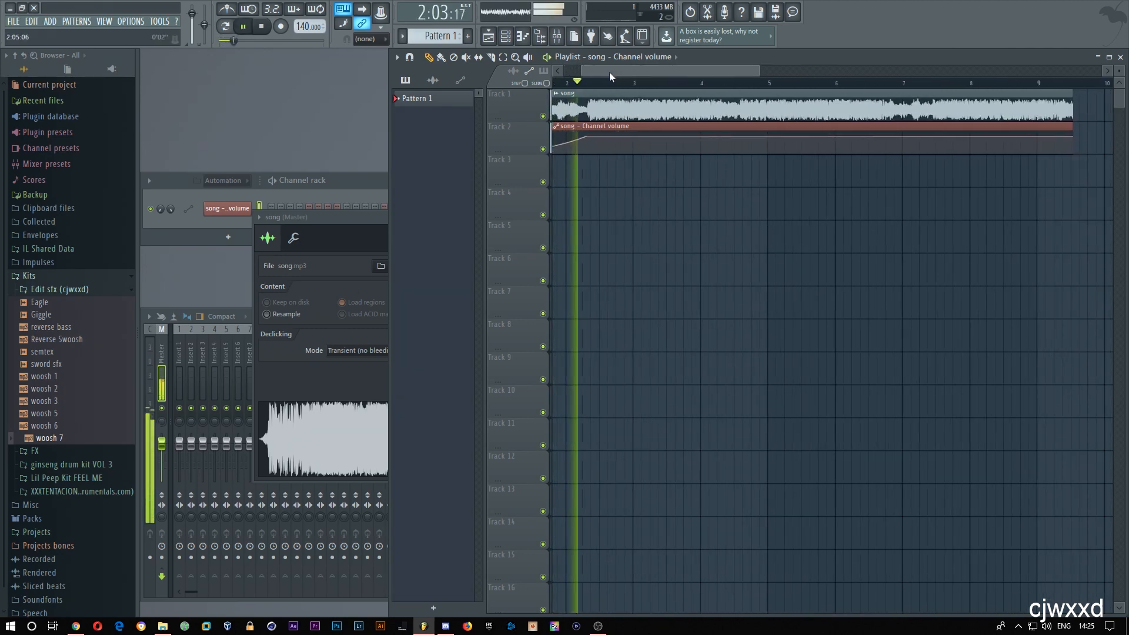
key(space)
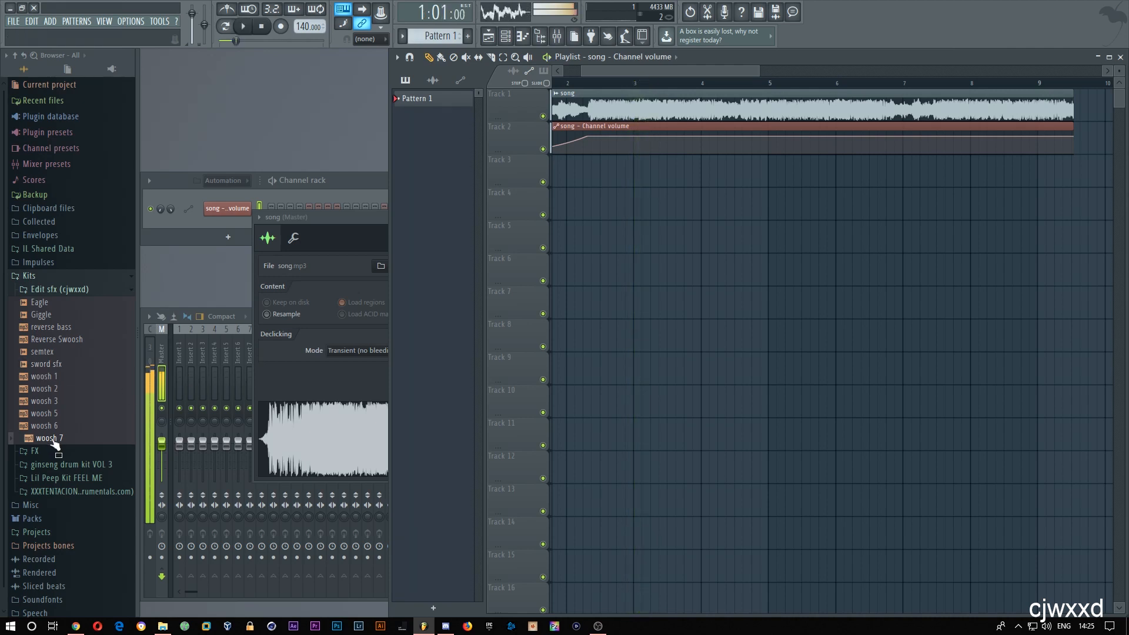
Step: Preview the woosh 6 and woosh 5 samples and add woosh 5 to Track 4 shortly after bar 6
click(48, 425)
click(47, 414)
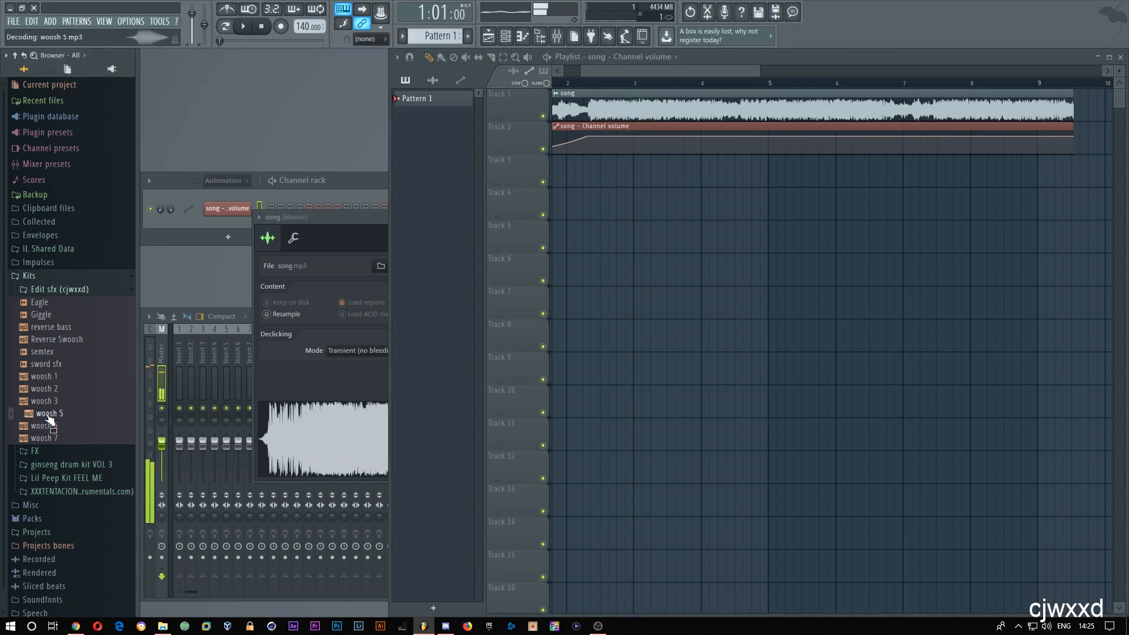
drag(47, 414, 864, 191)
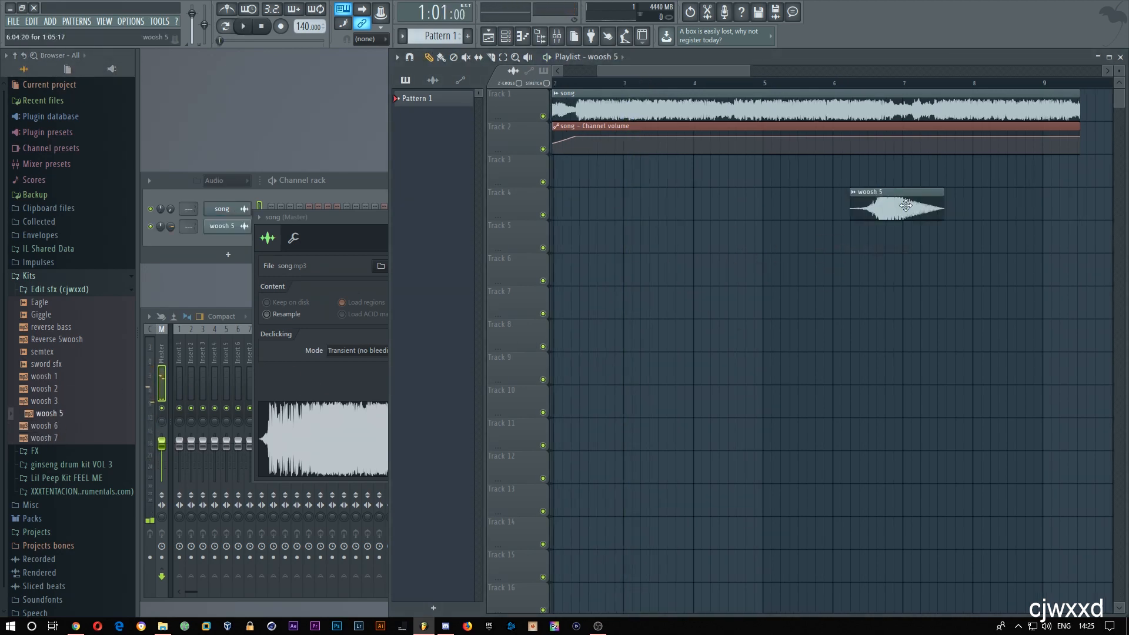
scroll(864, 190, up, 2)
drag(690, 71, 727, 71)
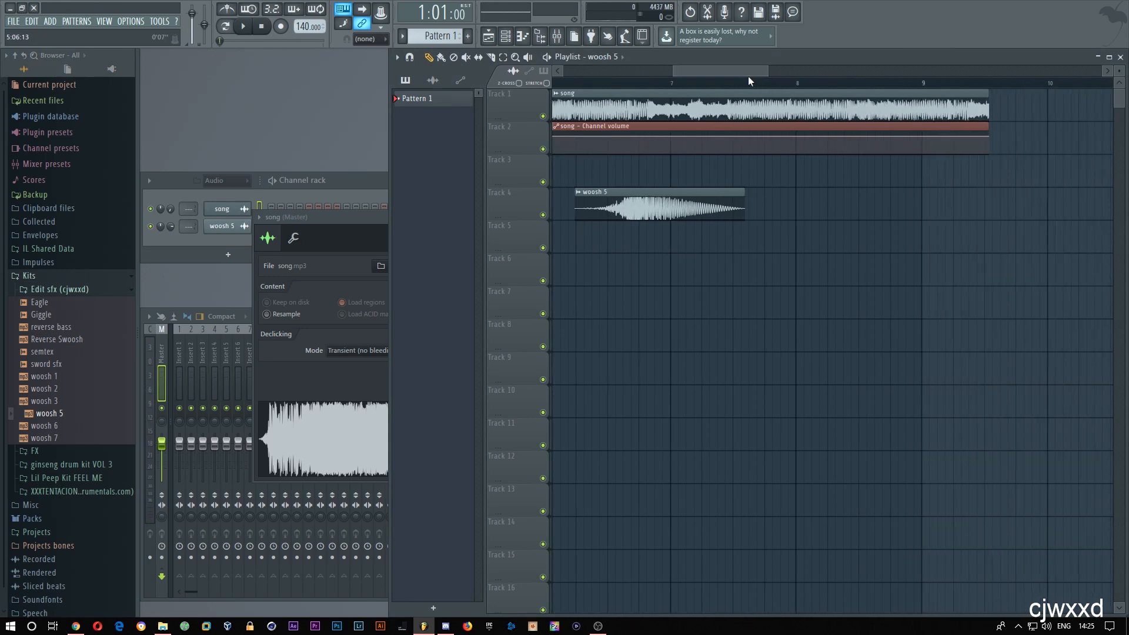
Step: Listen to the song around bar 7, move the woosh 5 clip to Track 3 starting at bar 7, and play it back
key(space)
click(750, 82)
drag(694, 193, 1052, 290)
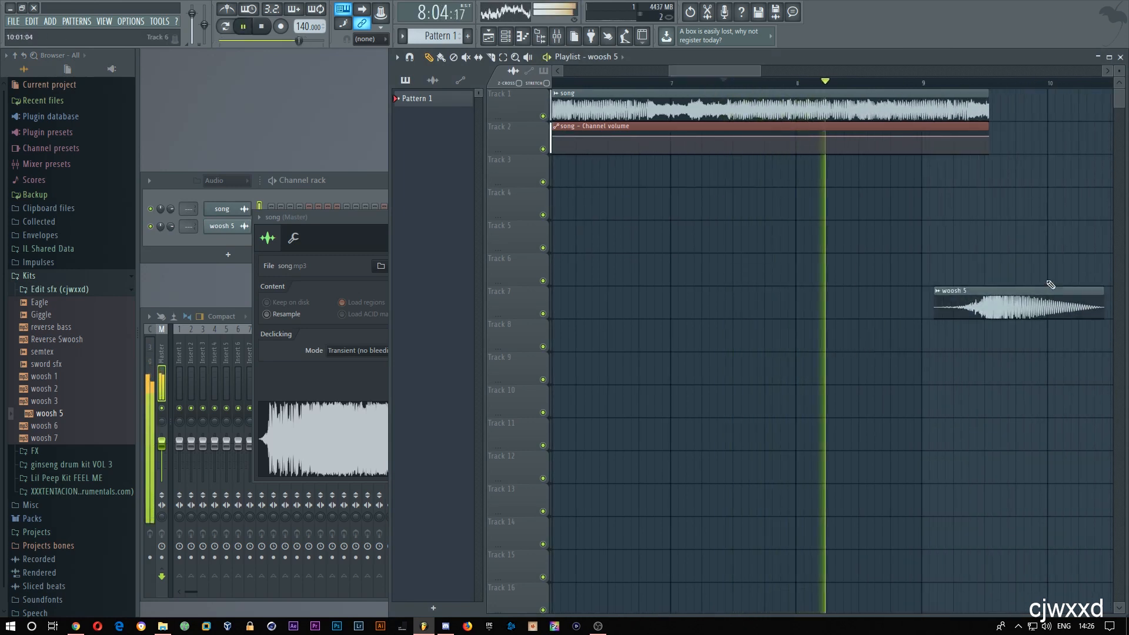
key(space)
key(space)
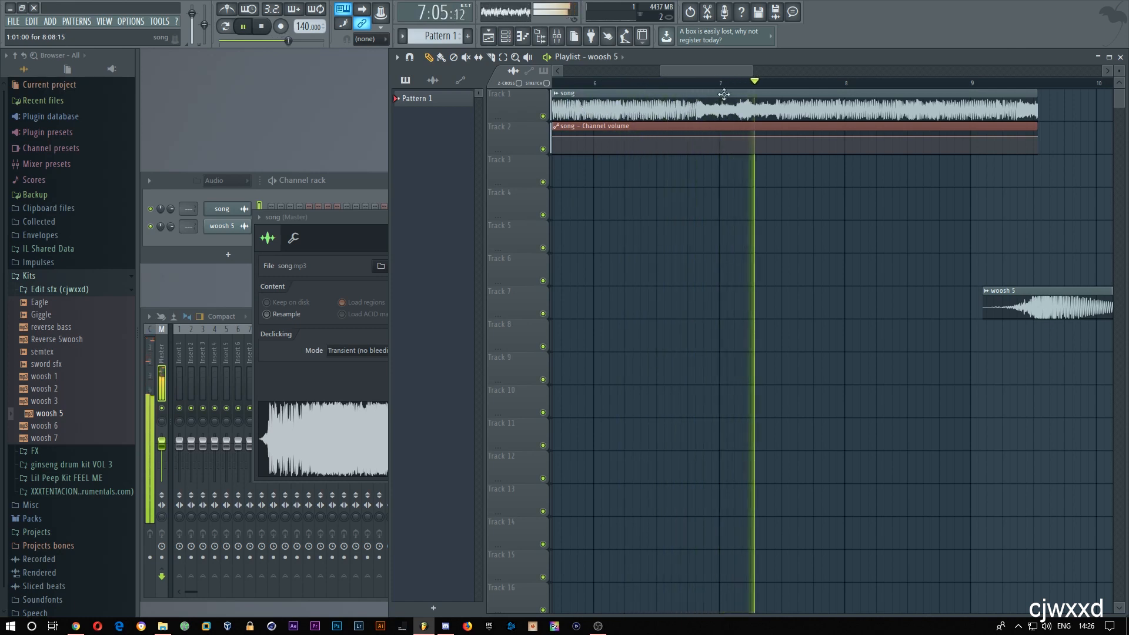
click(779, 87)
key(space)
drag(1023, 291, 760, 159)
key(space)
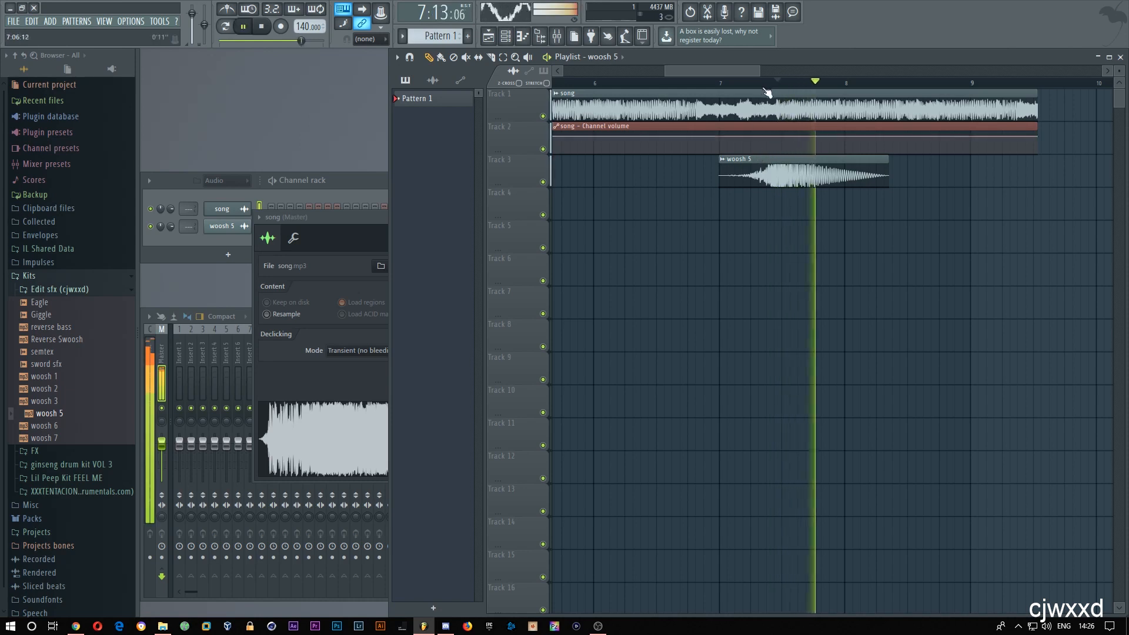
click(739, 80)
key(space)
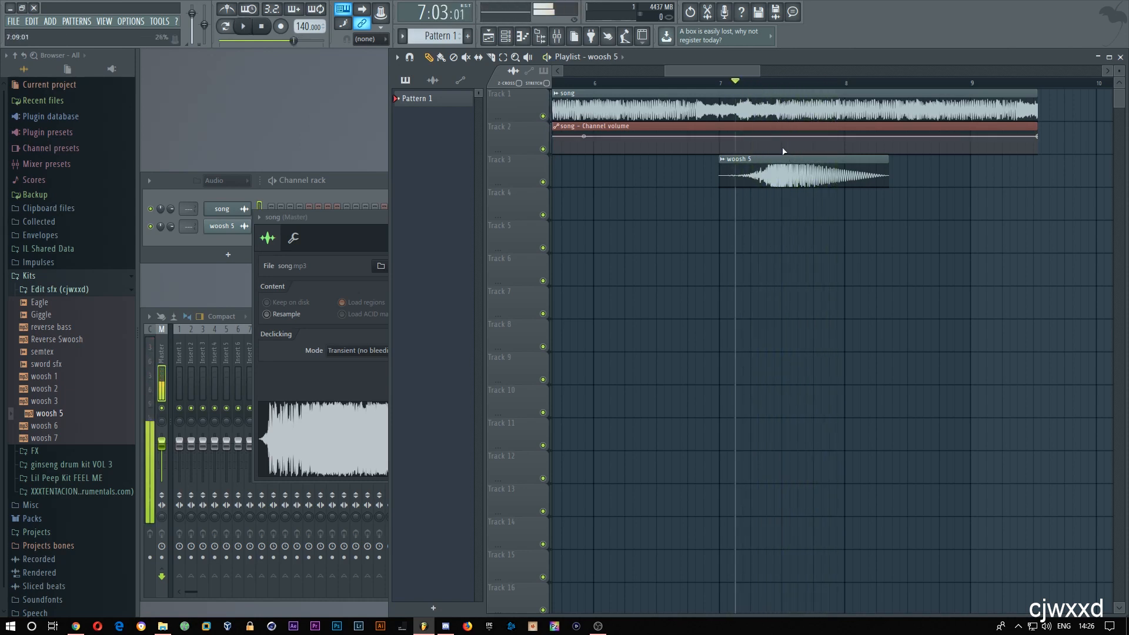
Step: Shape a curved fade-out on the song's volume automation, from a point midway through bar 7 down to zero at its end, and play it back
right_click(779, 137)
drag(1038, 137, 1031, 164)
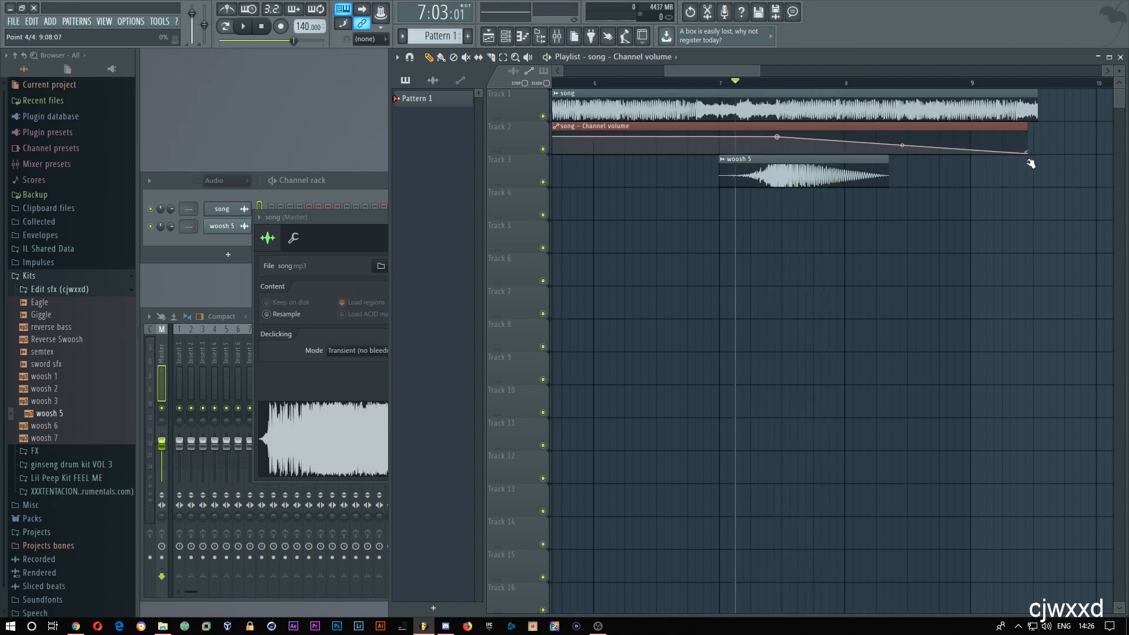
drag(905, 143, 905, 150)
key(space)
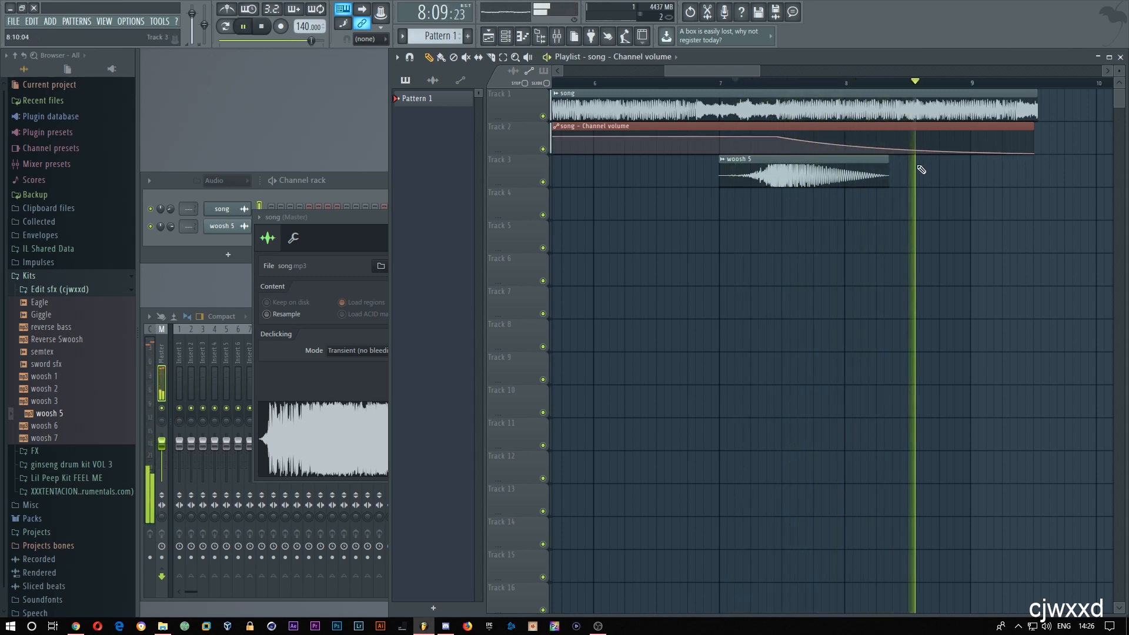
drag(680, 68, 430, 74)
key(space)
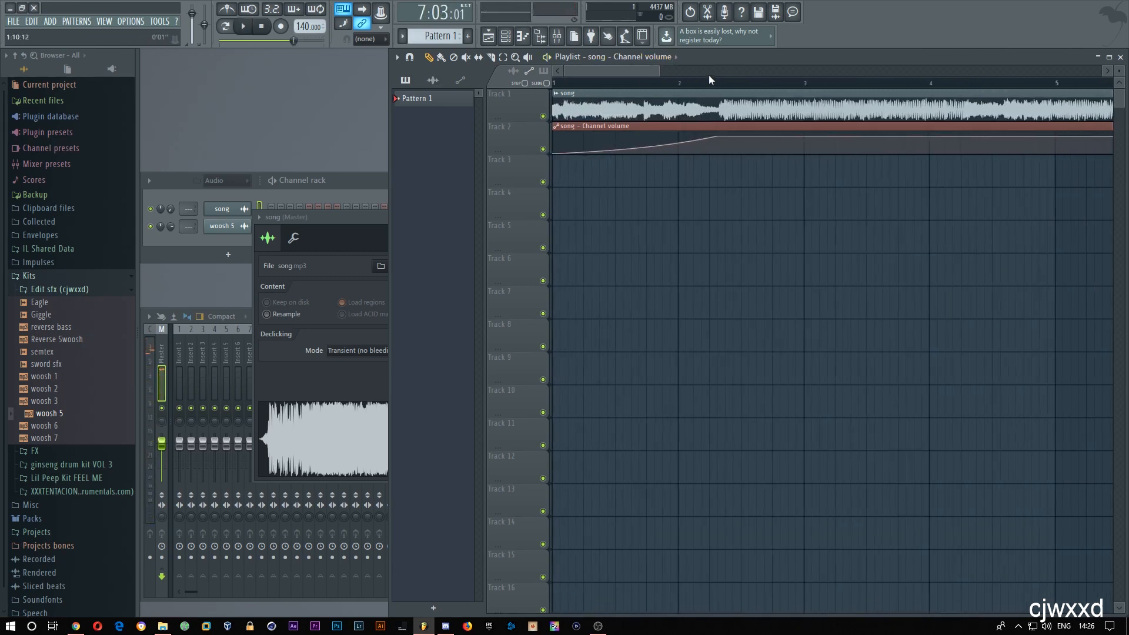
Step: Preview woosh 7, add woosh 6 to Track 3 just before bar 2, and play that passage
click(45, 439)
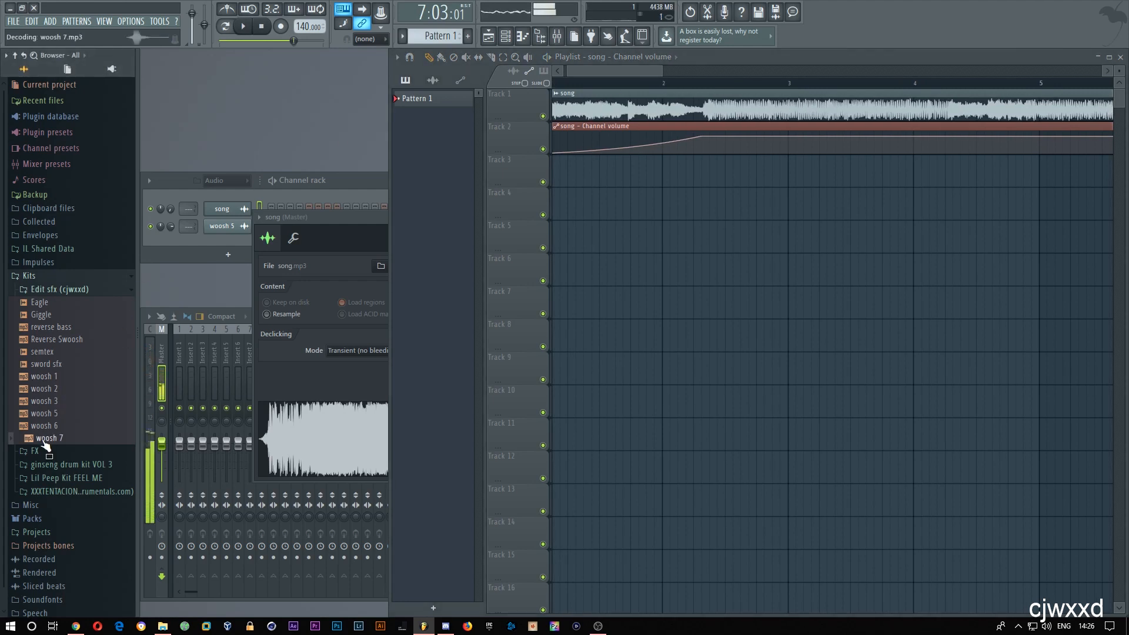
drag(45, 425, 686, 176)
drag(684, 84, 633, 84)
key(space)
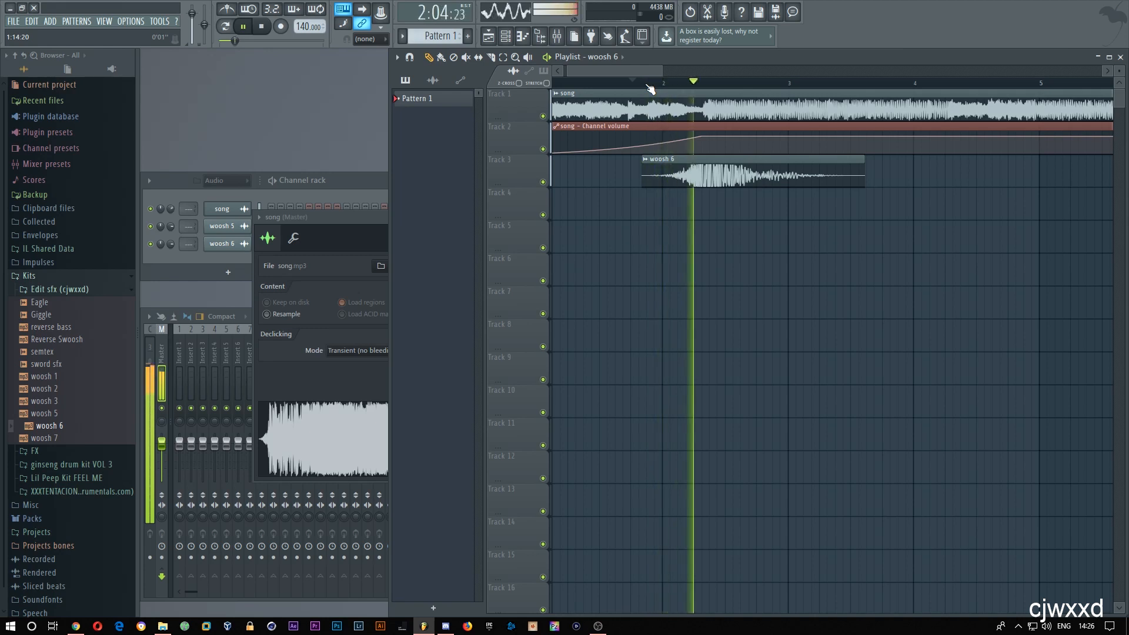
Step: Move the woosh 6 clip slightly later to start at 1:16:00 and listen to the result
click(647, 85)
drag(691, 173, 704, 173)
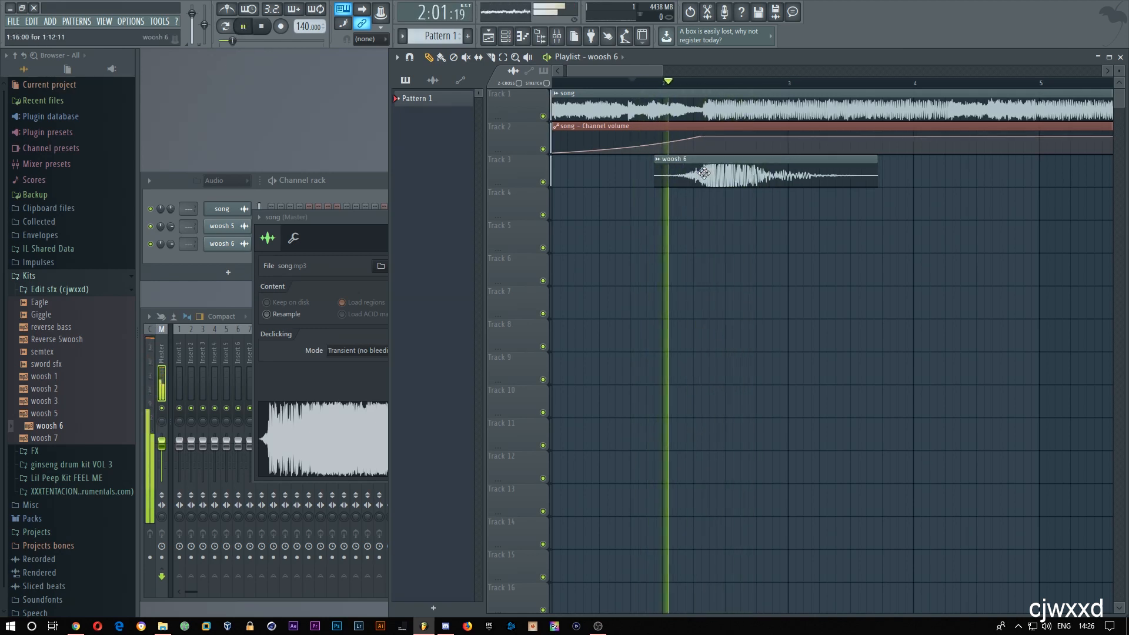
scroll(632, 142, down, 3)
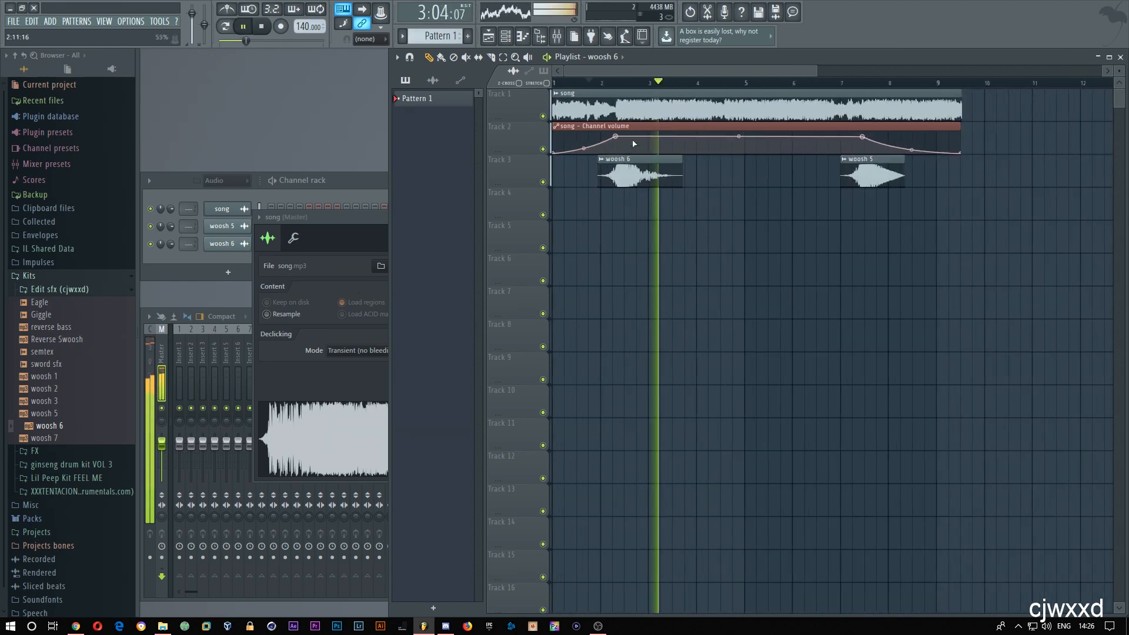
key(space)
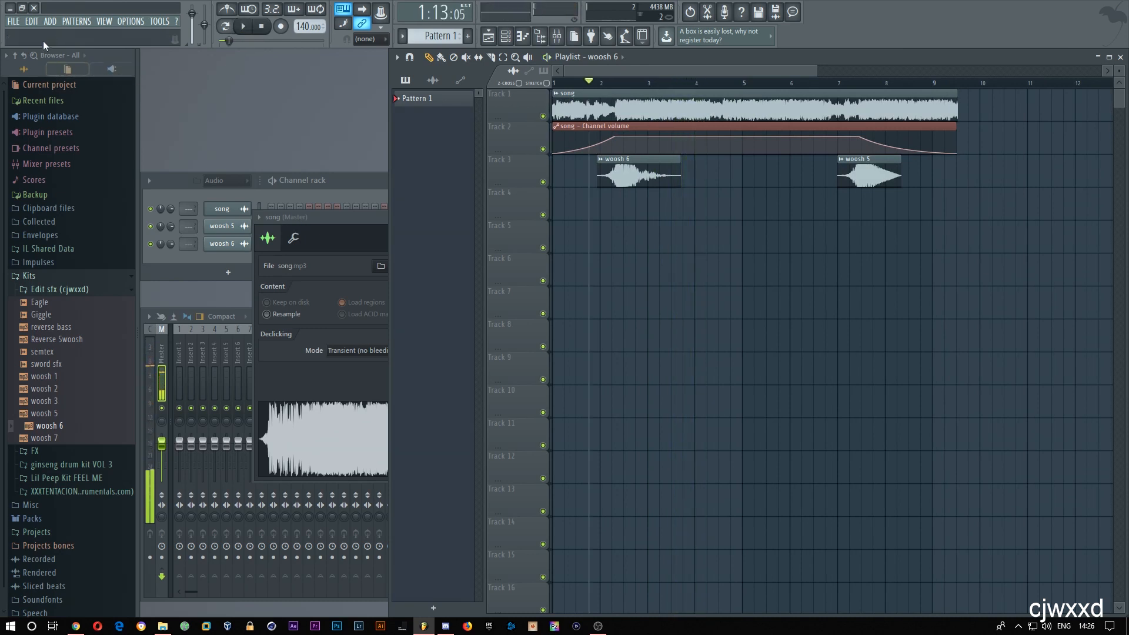
click(47, 21)
mouse_move(266, 37)
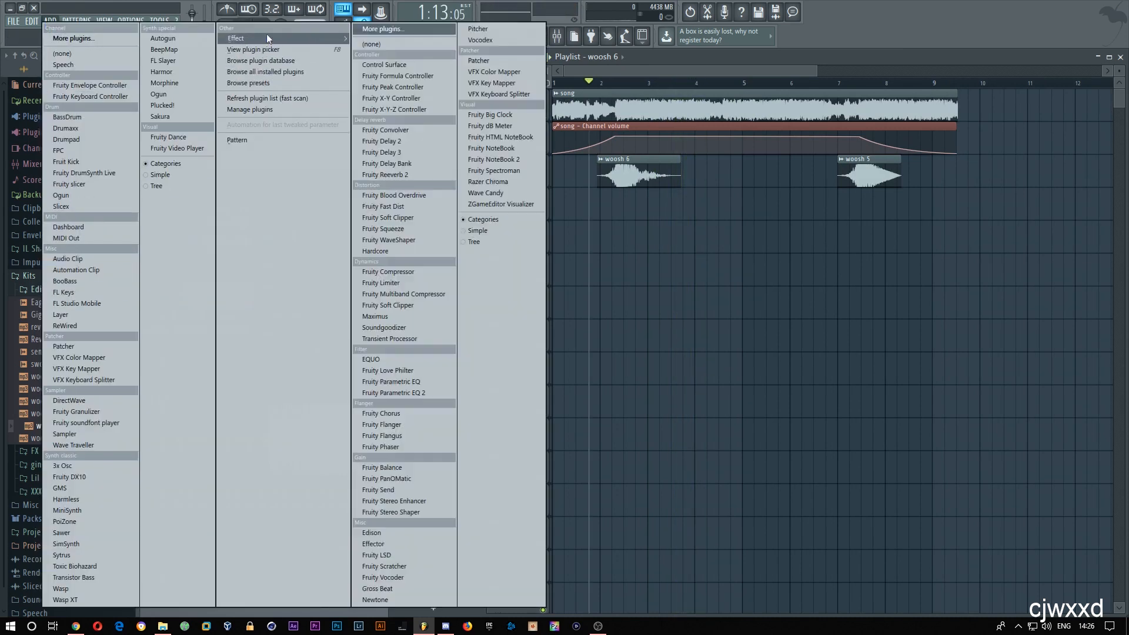
click(116, 5)
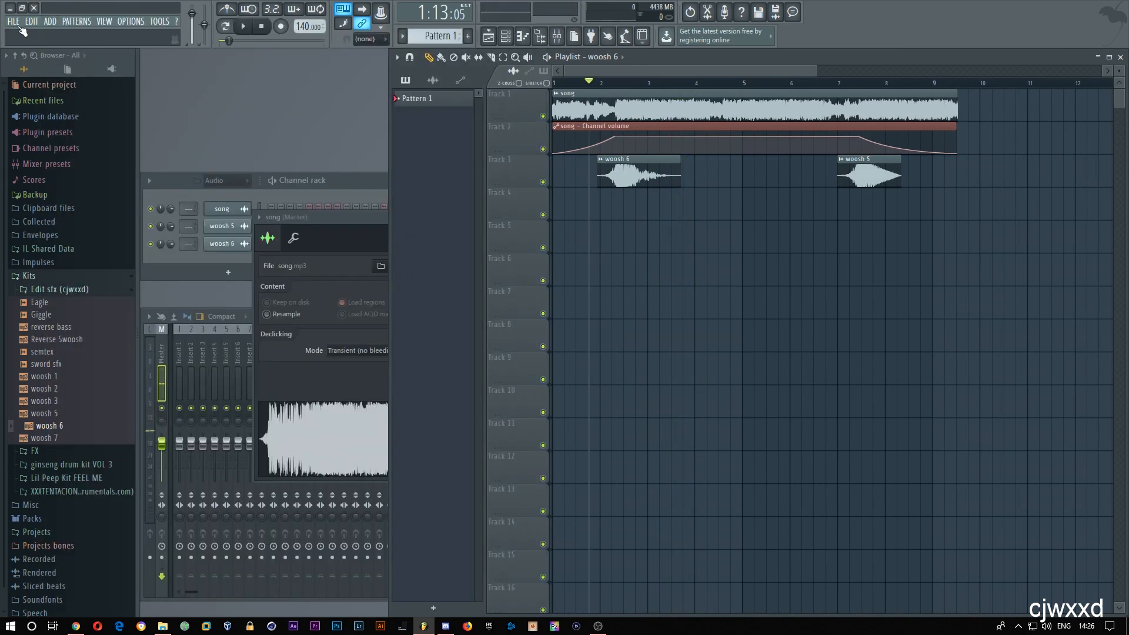
Step: Export the track as a WAV file over the existing untitled.wav in the eqnx folder and start the render
click(13, 21)
mouse_move(35, 122)
click(123, 132)
scroll(52, 173, up, 5)
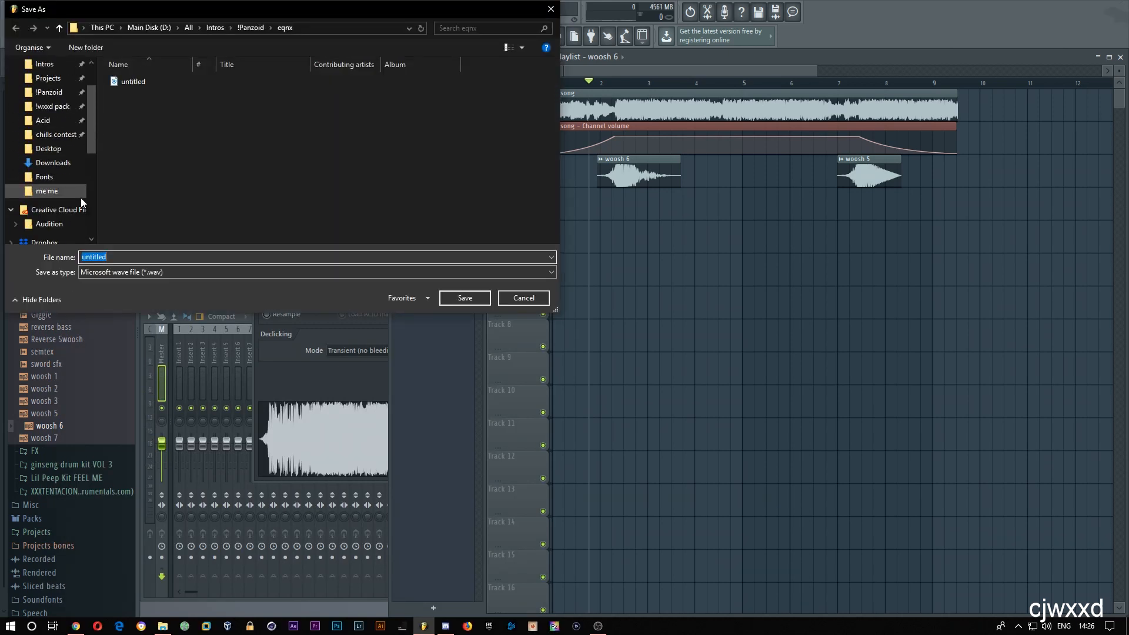
click(48, 144)
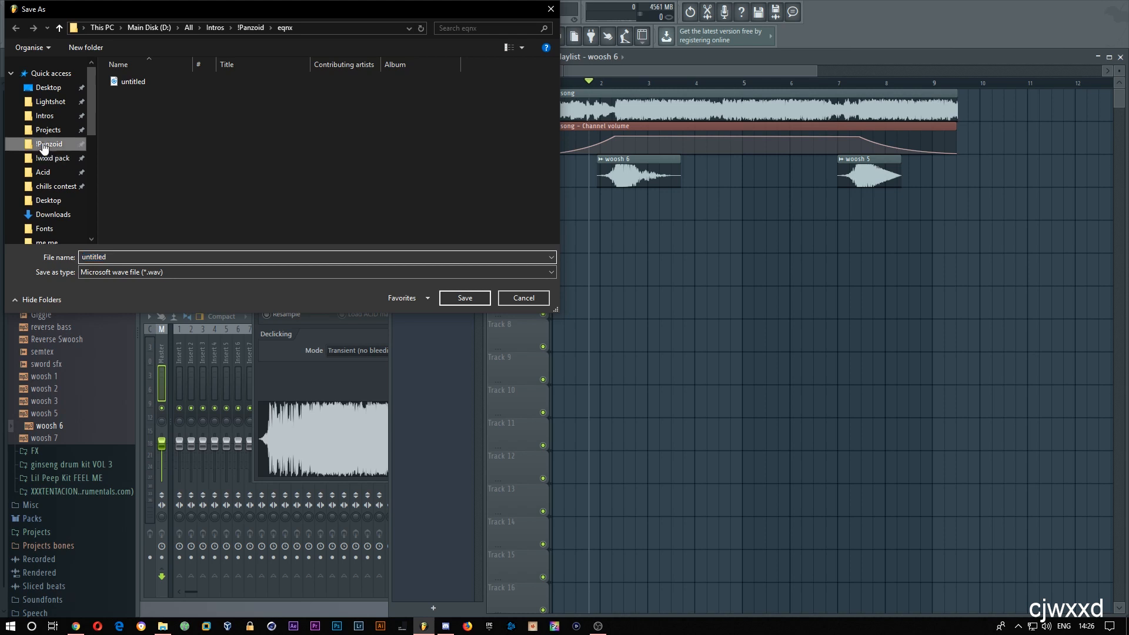
double_click(144, 78)
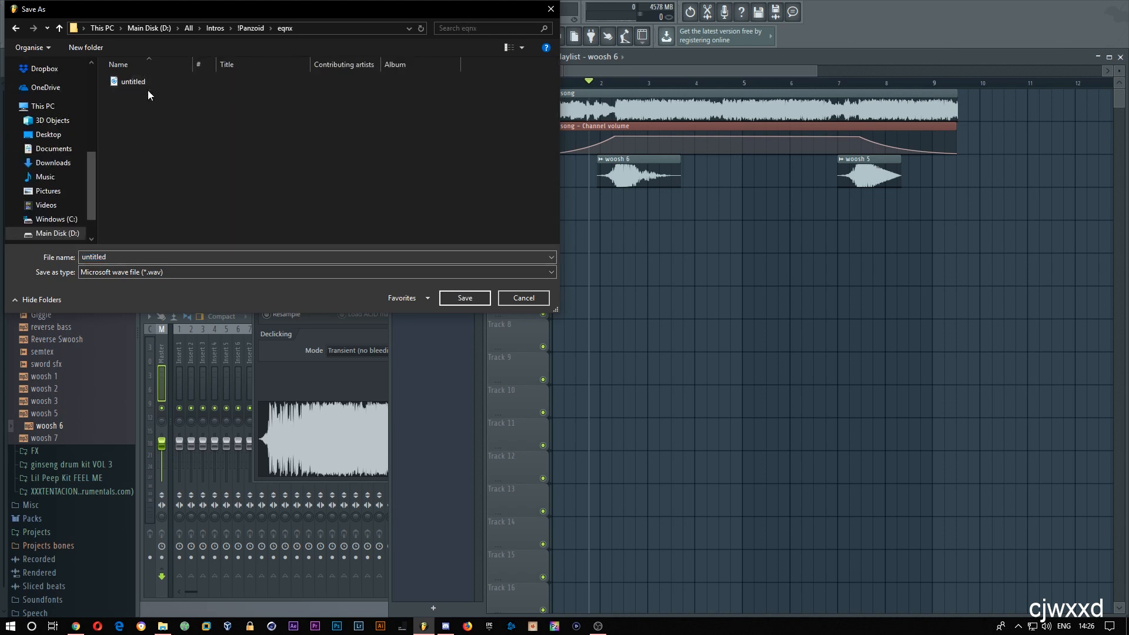
click(472, 303)
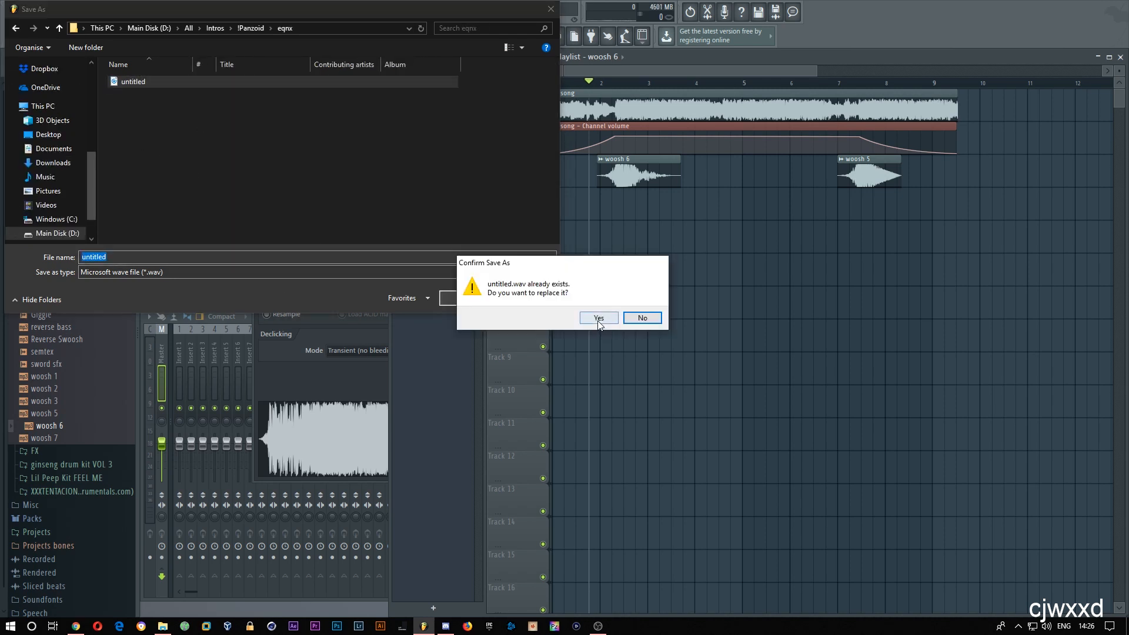
click(599, 320)
click(650, 411)
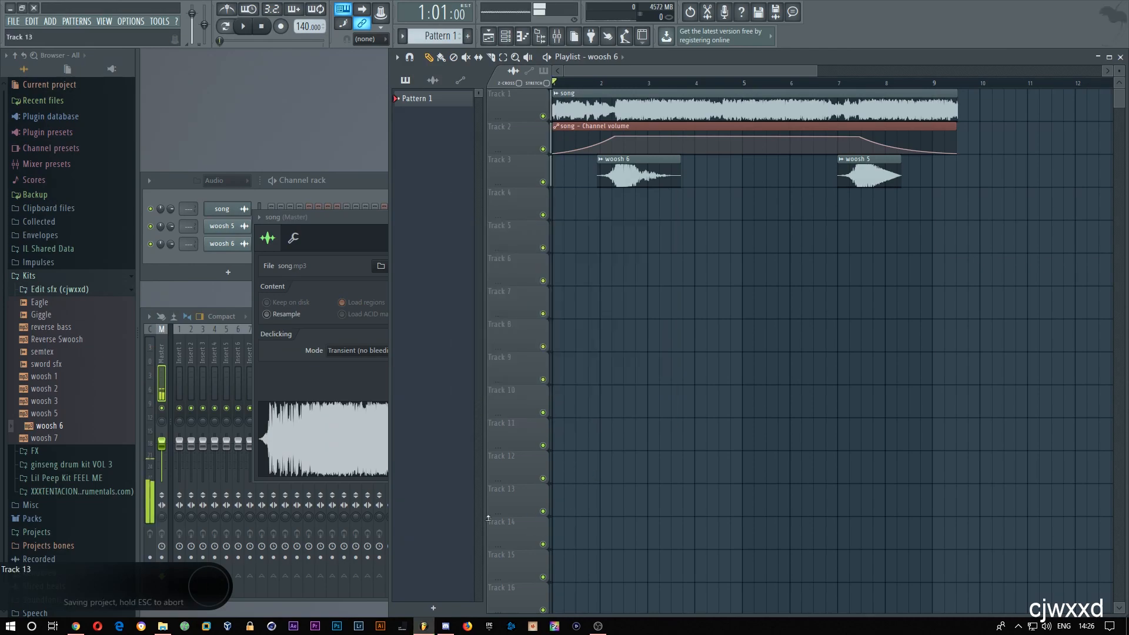
Step: Switch to Panzoid Clipmaker in Chrome and open the saved project containing the 3D ACID text
click(76, 625)
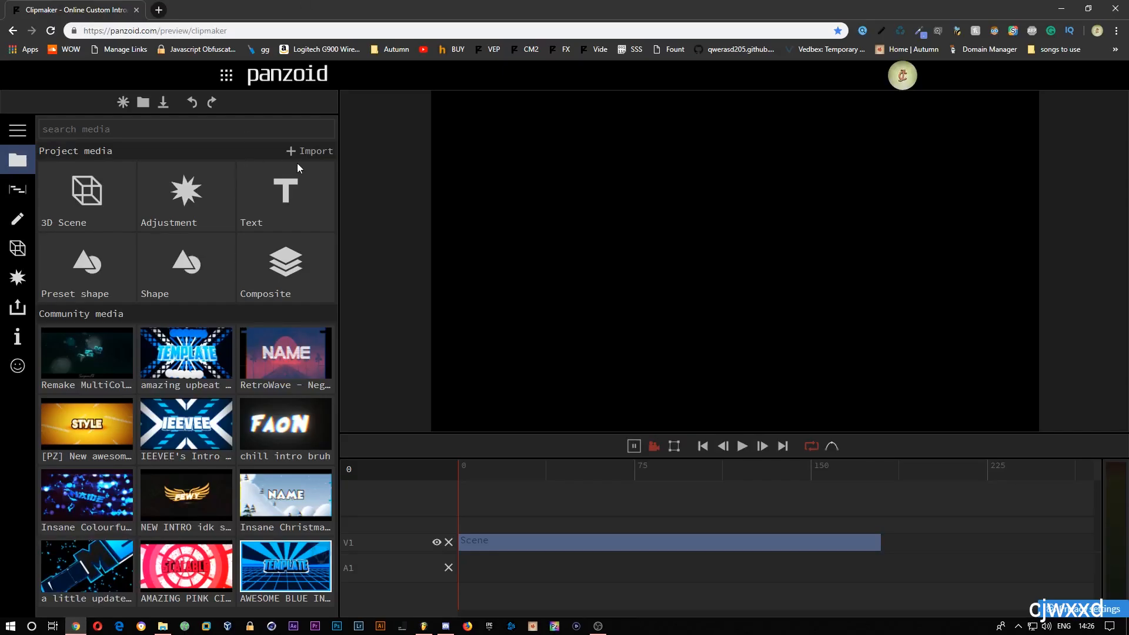
click(141, 101)
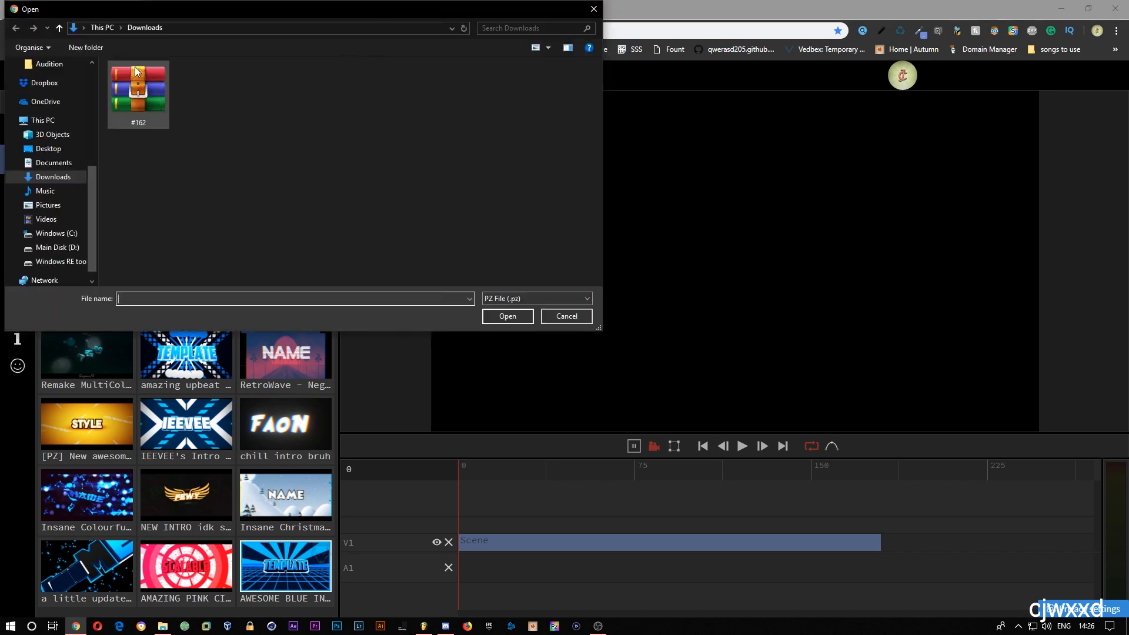
drag(196, 8, 0, 56)
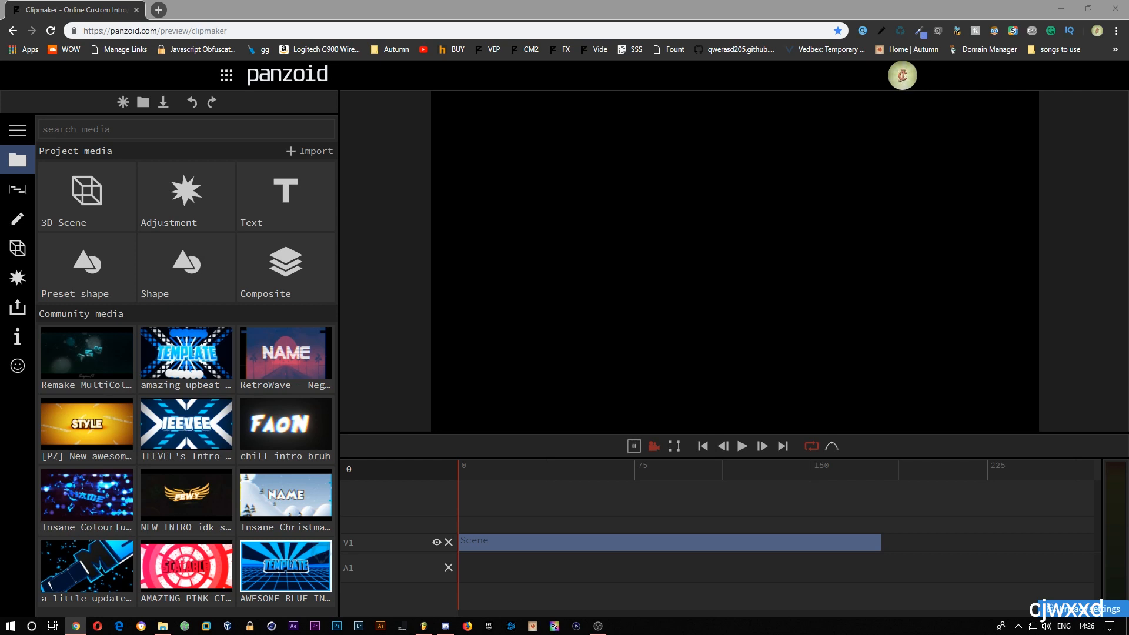
key(Return)
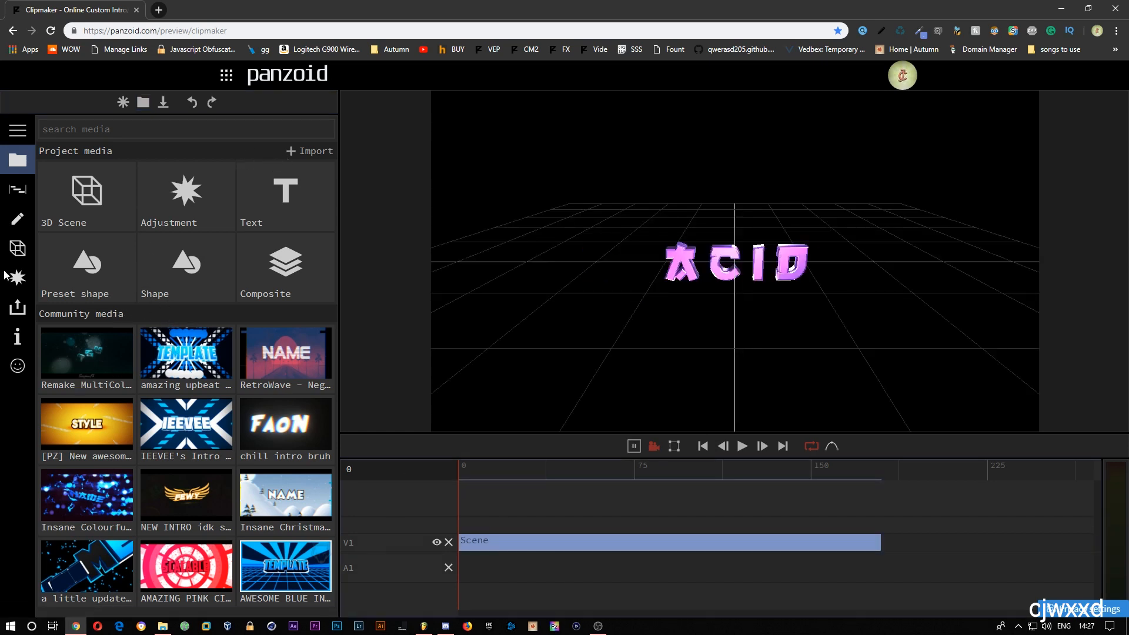
Step: Move the Lights group above cir in the scene's 3D objects and collapse it
click(18, 248)
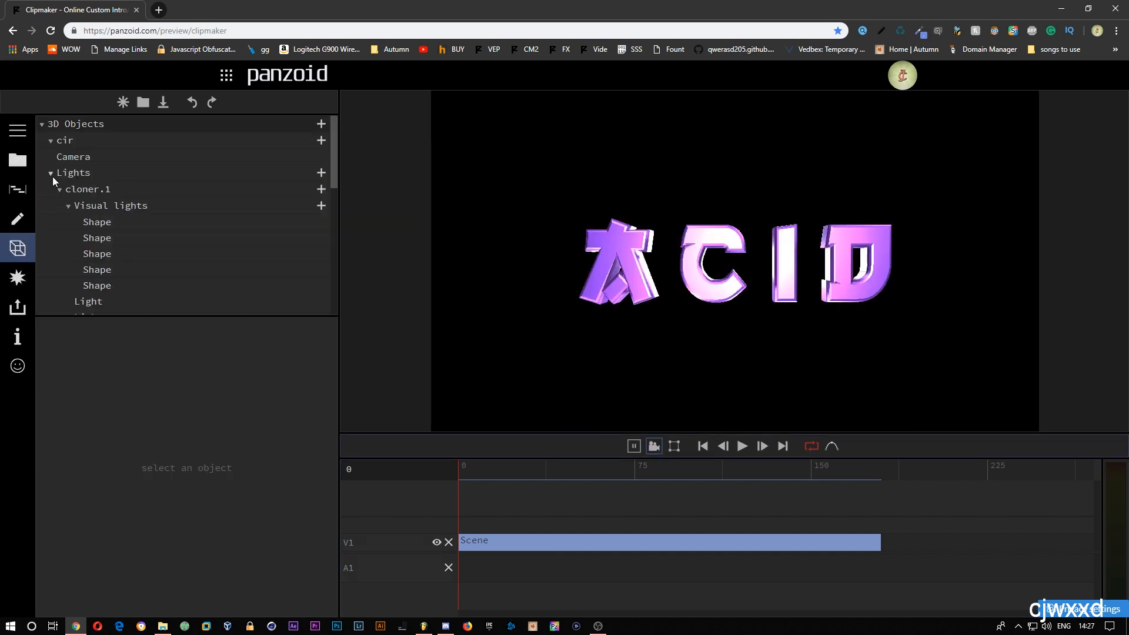
drag(51, 177, 71, 136)
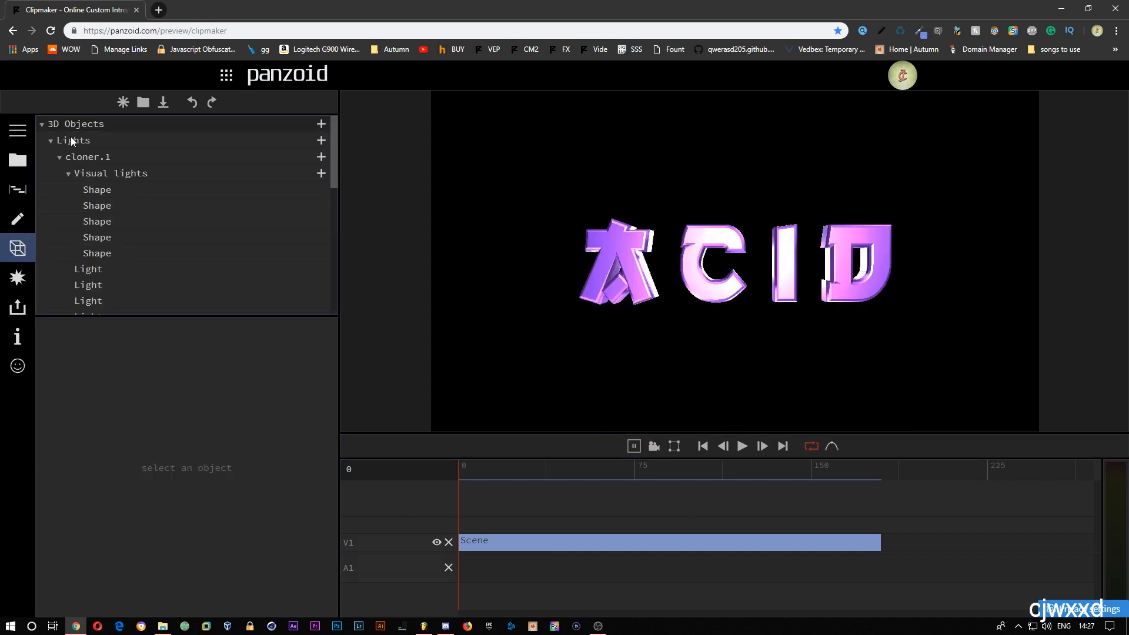
click(50, 142)
Step: Move the Text object out of the Main group to the top level and delete Main
click(94, 238)
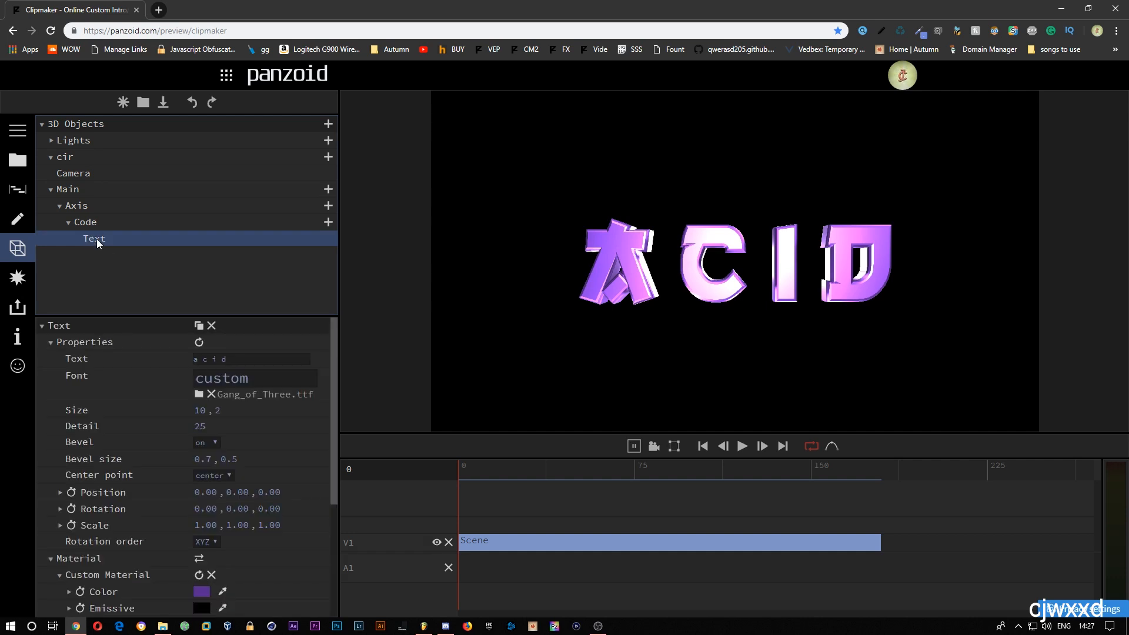
drag(77, 183, 76, 184)
click(68, 208)
key(Delete)
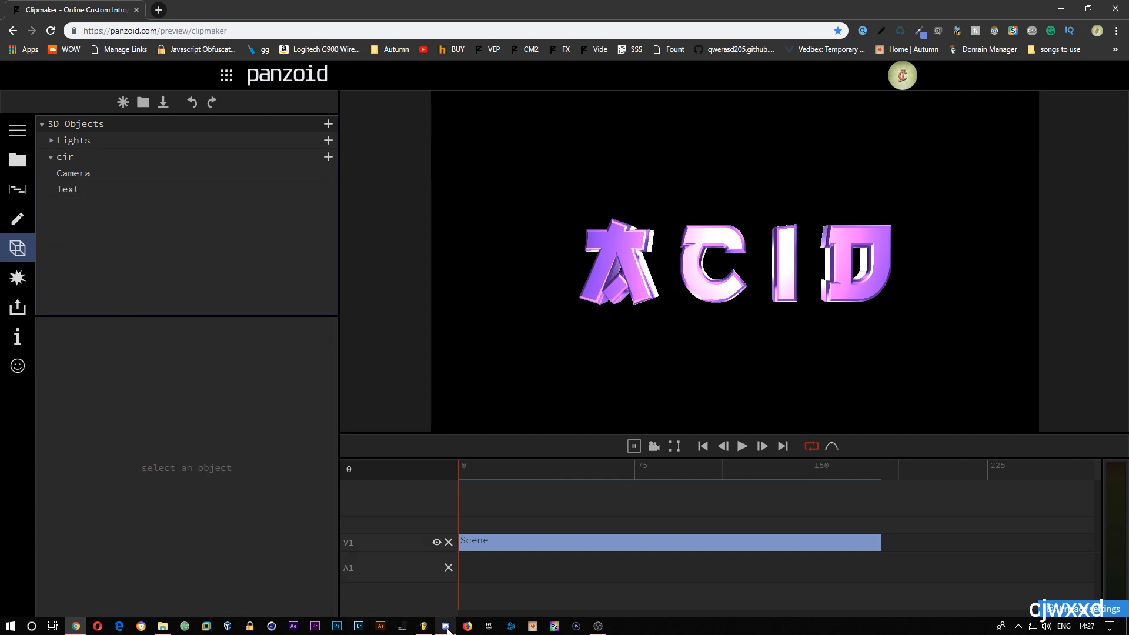
Step: Load the idk.txt expression preset in the Autumn helper and paste its objects into the Panzoid scene
click(531, 627)
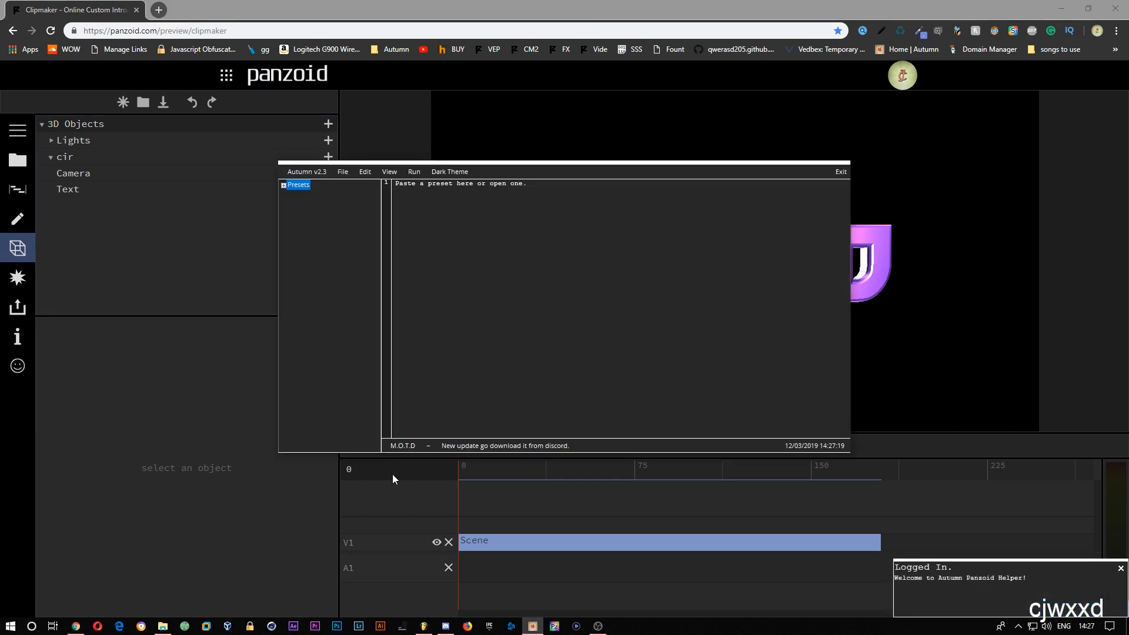
double_click(300, 186)
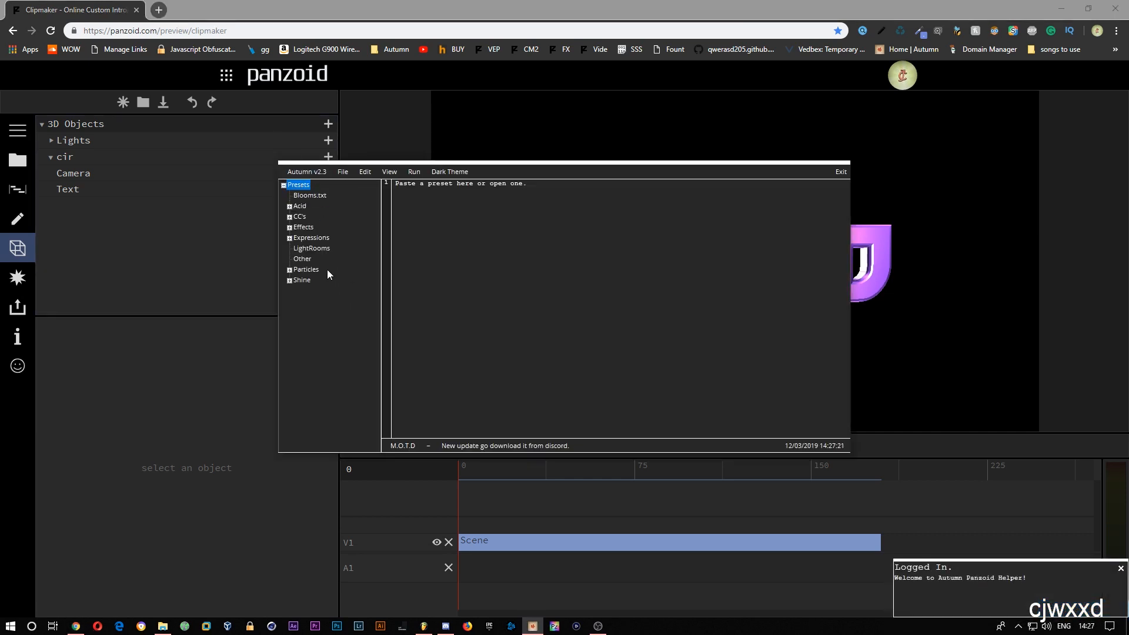
double_click(305, 238)
double_click(307, 248)
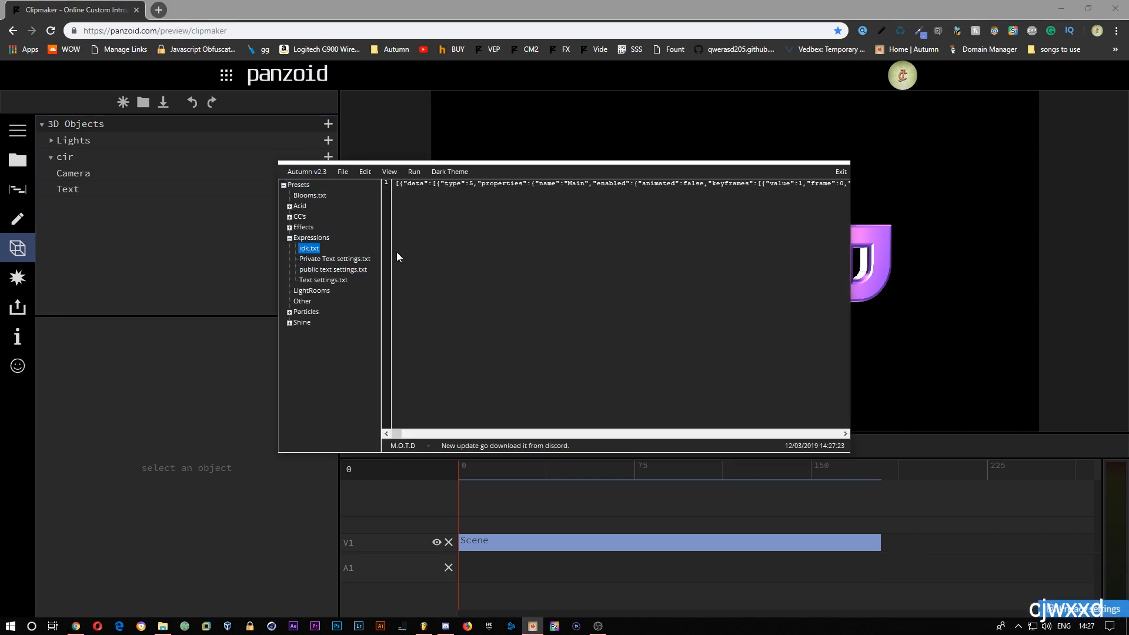
click(169, 245)
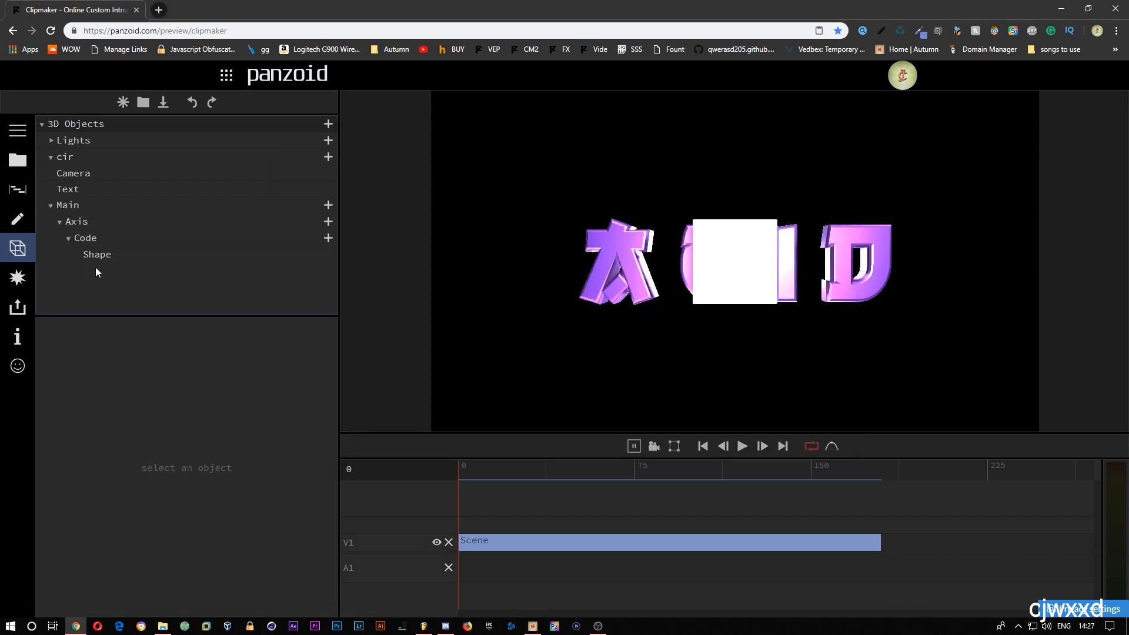
Step: Replace the placeholder Shape in the Code group with the Text object, and view Main's custom properties
click(106, 254)
key(Delete)
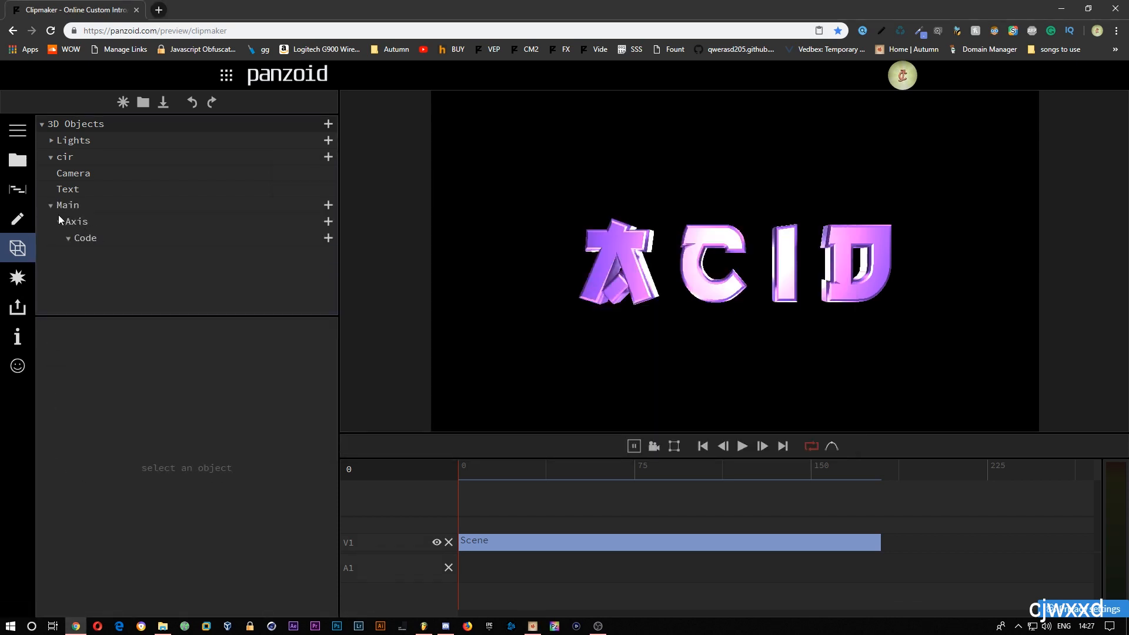
drag(68, 189, 87, 235)
click(86, 237)
click(70, 188)
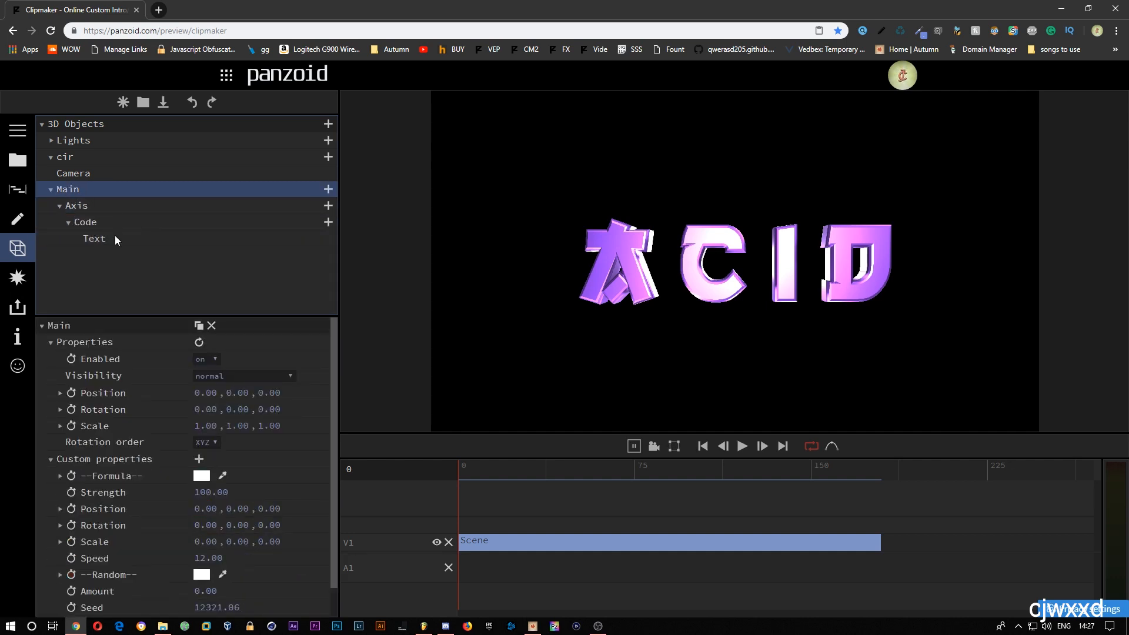
scroll(87, 453, down, 1)
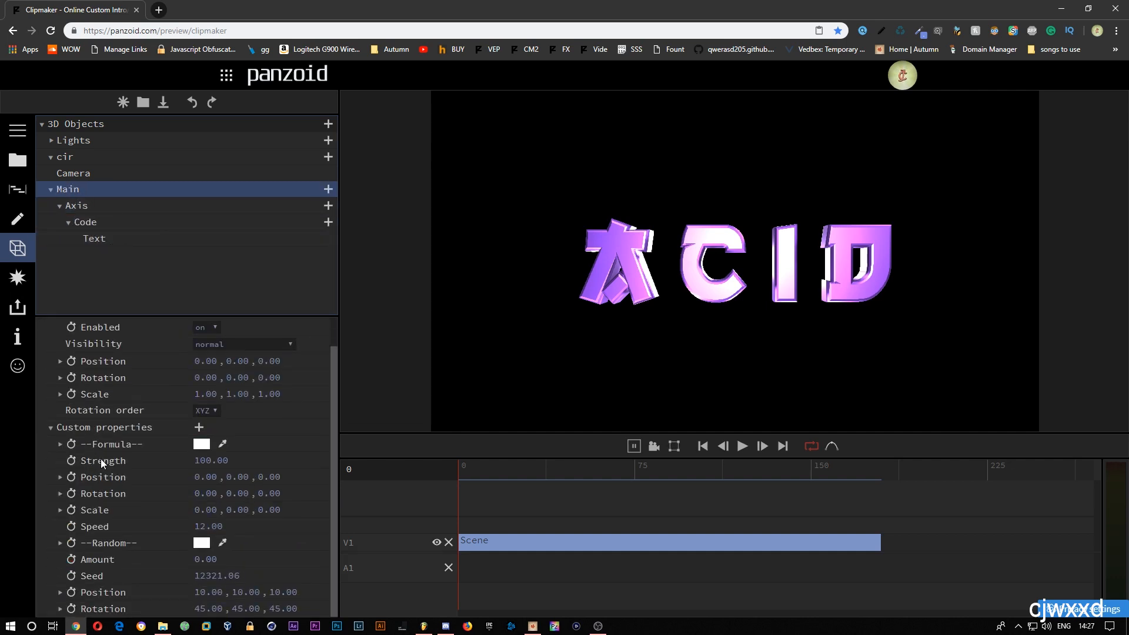
Step: Change the text object's wording to "e q n x"
click(91, 238)
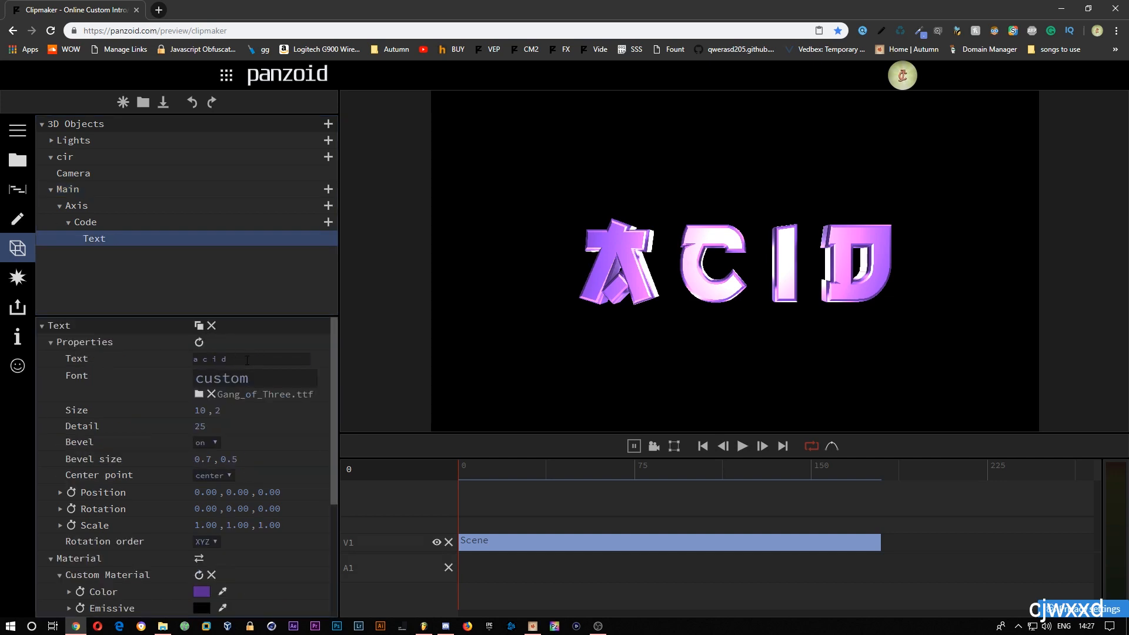
drag(247, 360, 7, 368)
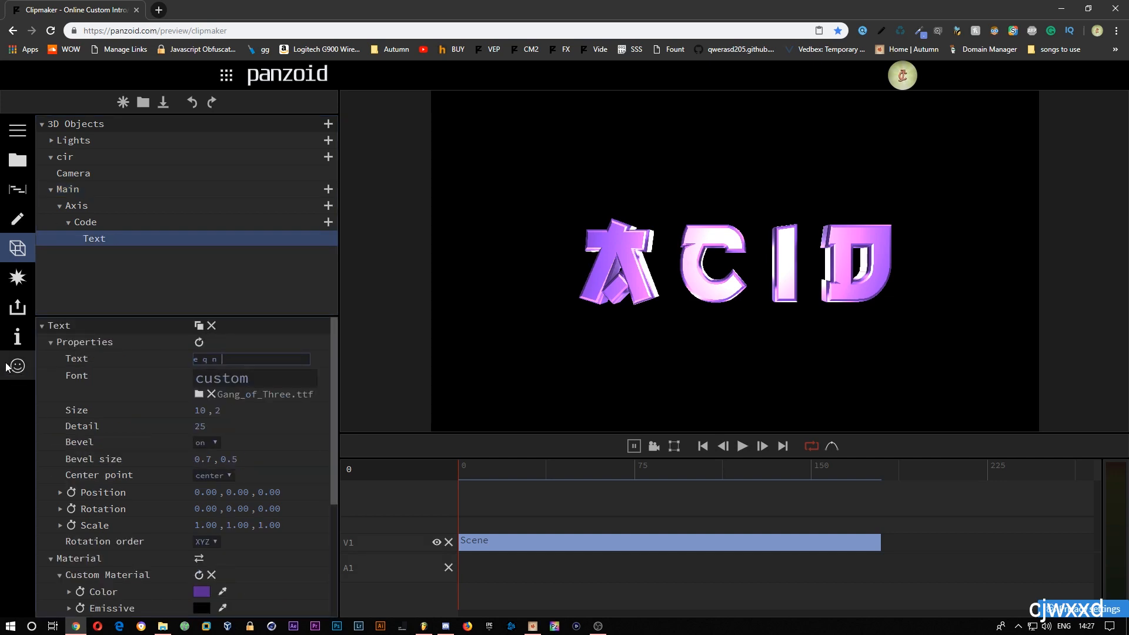
text(e q n x)
click(153, 388)
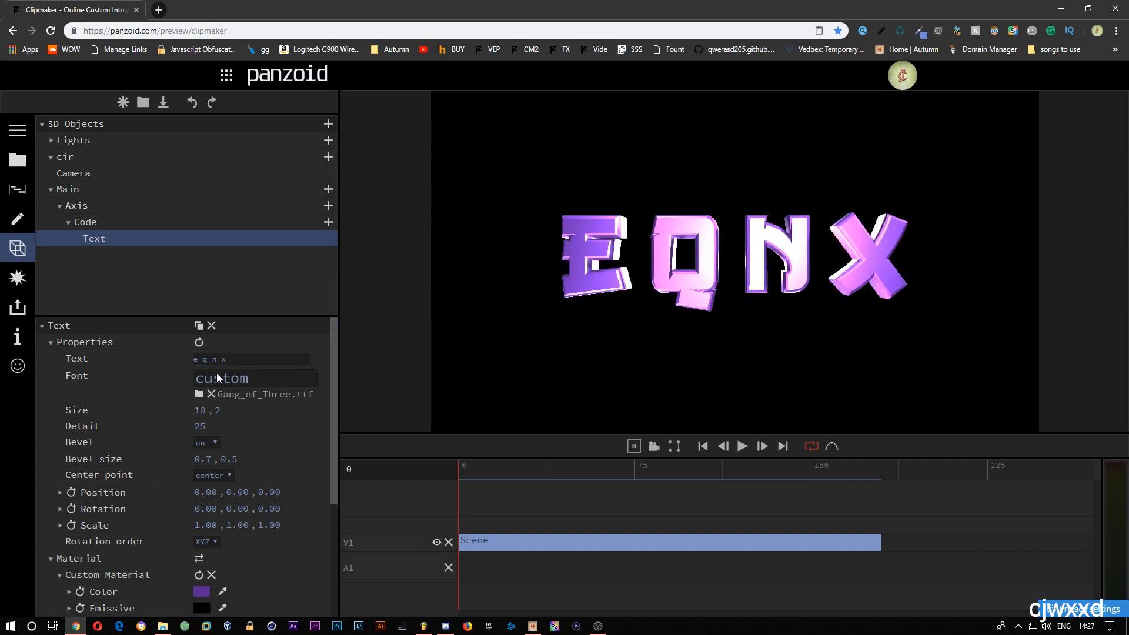
Step: Load the Videopac font from the !wxxd pack Fonts folder for the text and set its wording to "E Q N X"
click(198, 394)
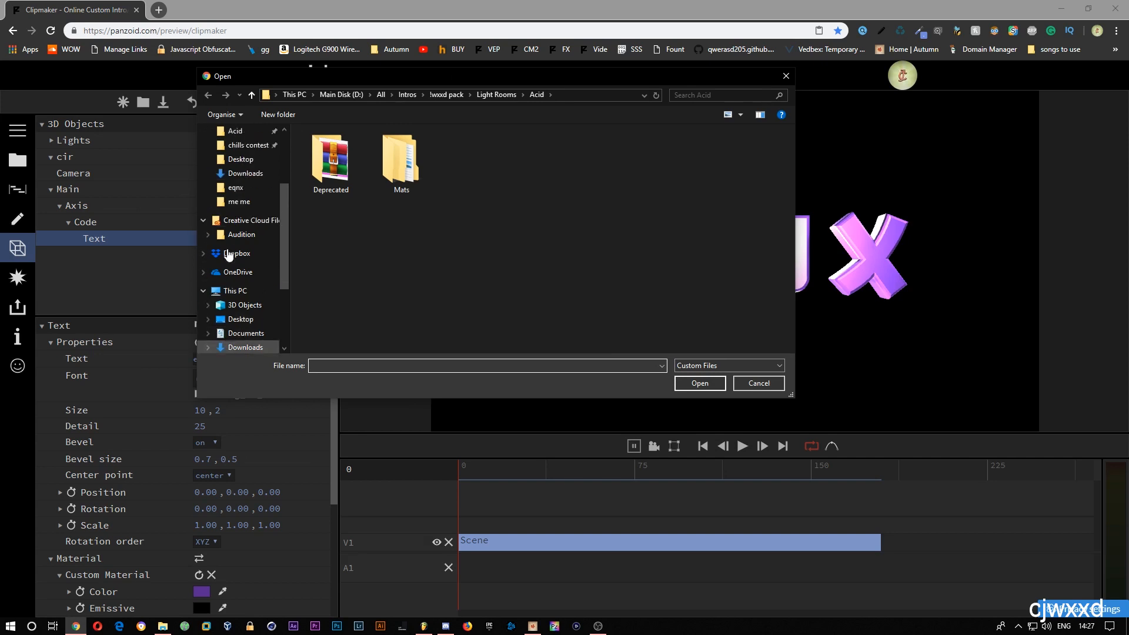
scroll(235, 228, up, 2)
click(243, 225)
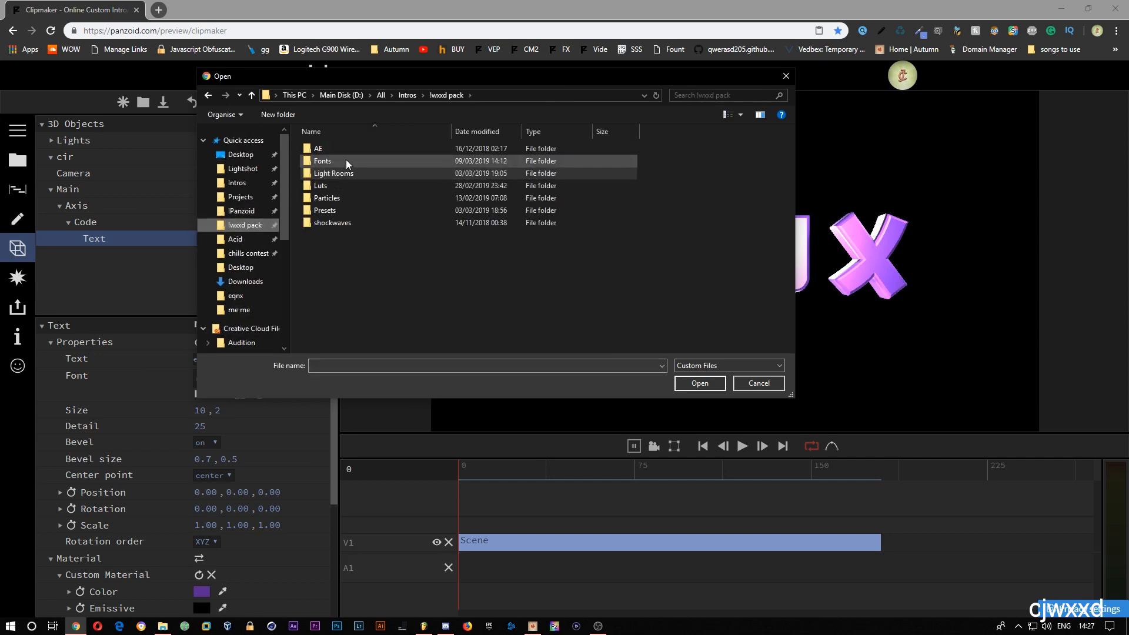
double_click(344, 159)
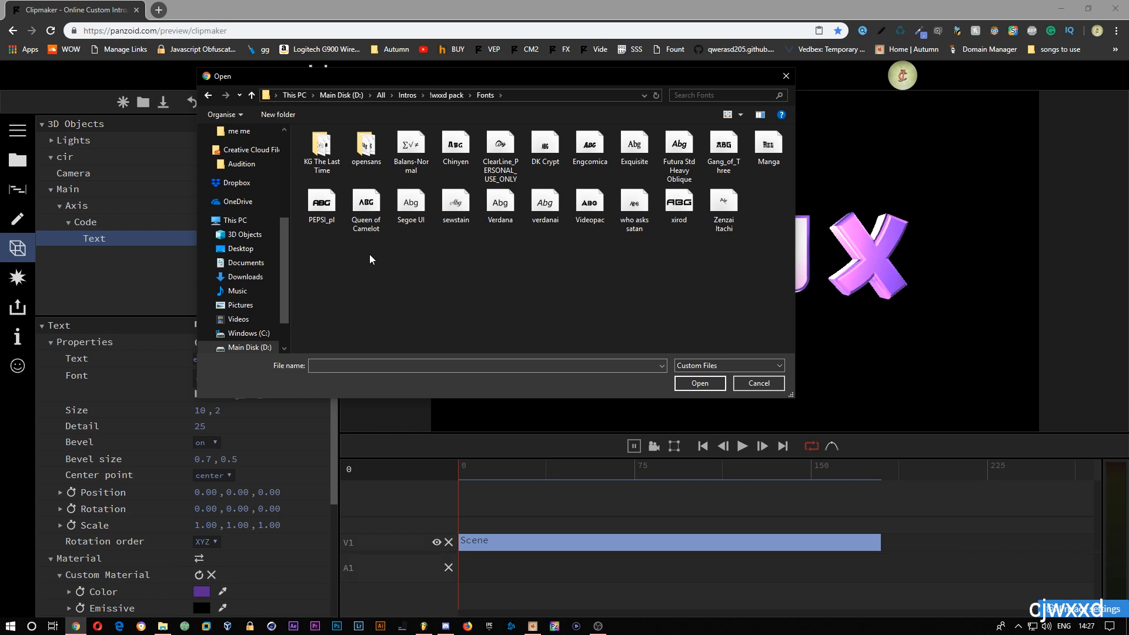
double_click(590, 203)
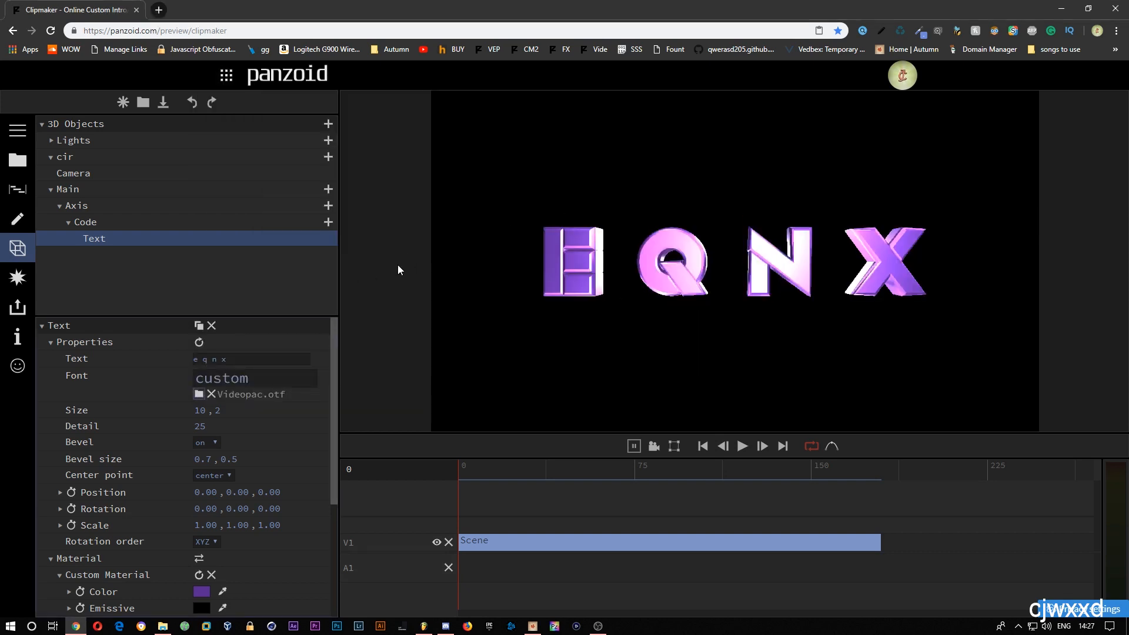
triple_click(227, 358)
text(E Q N X)
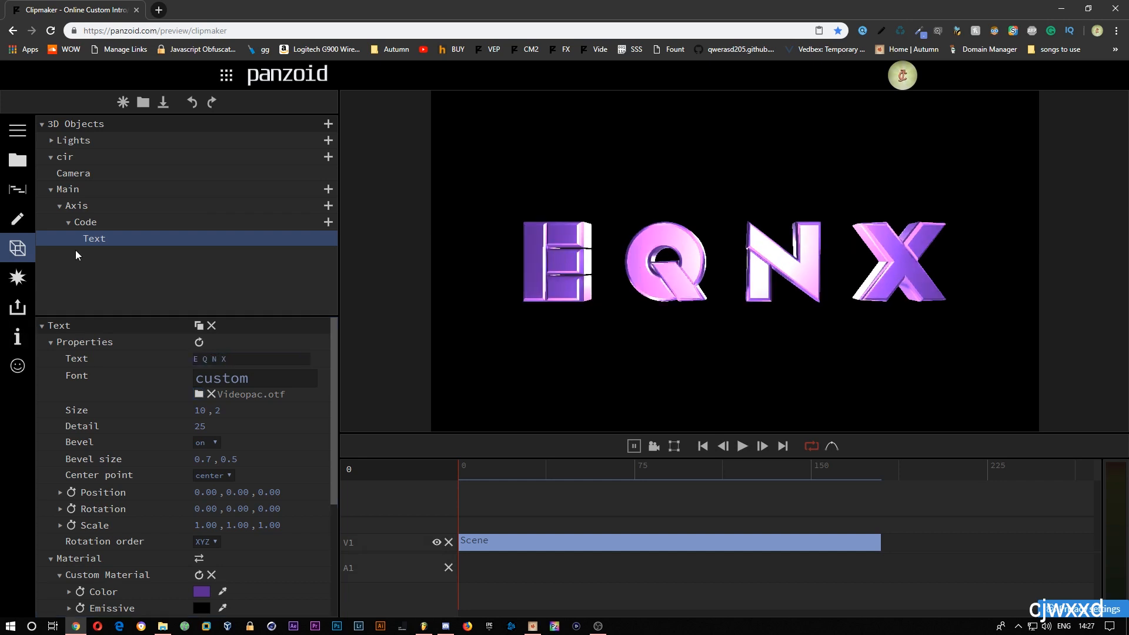
Step: Duplicate the E Q N X text object inside the Code group
click(93, 241)
key(ctrl+c)
key(ctrl+v)
click(95, 254)
click(106, 239)
Step: Import Asset File.pz from the Acid folder in Light Rooms into the project media
click(18, 160)
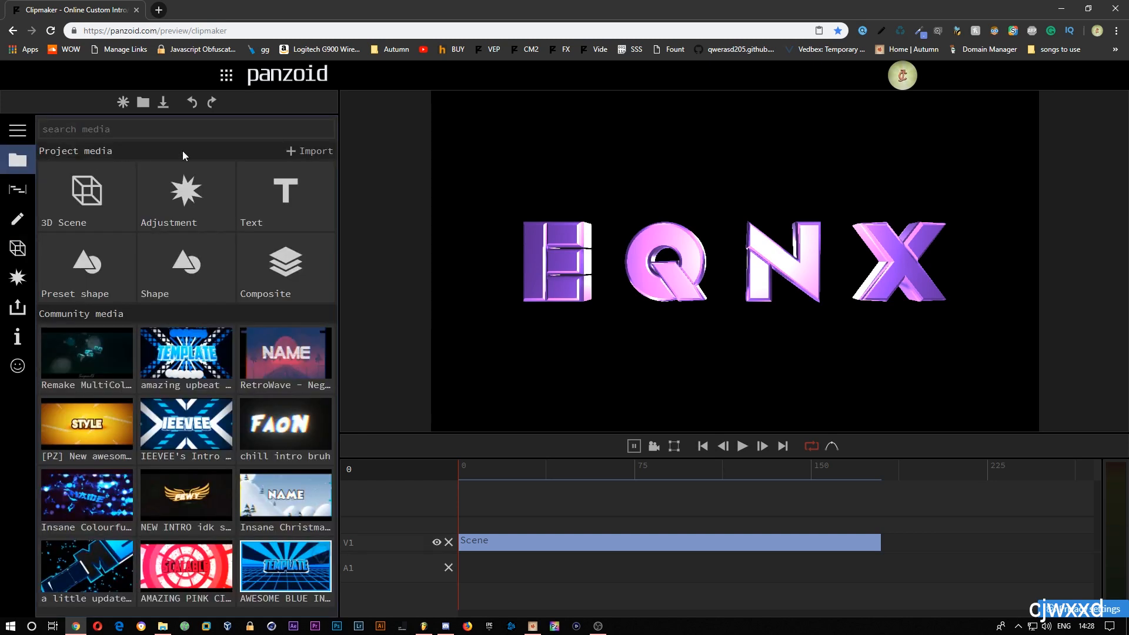
click(301, 152)
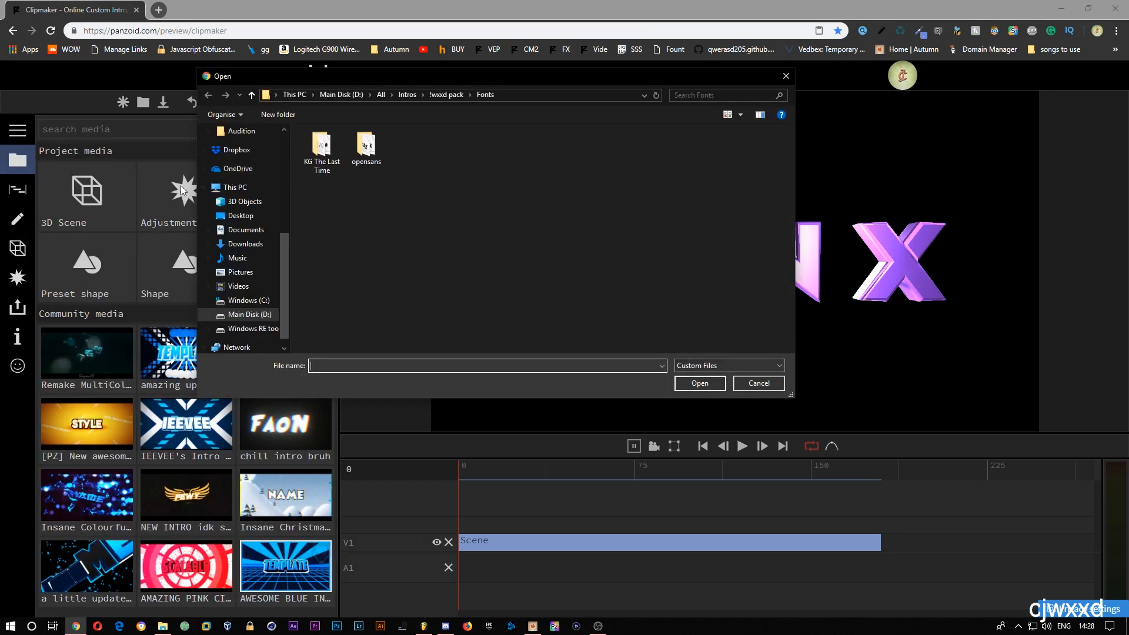
click(434, 91)
double_click(340, 175)
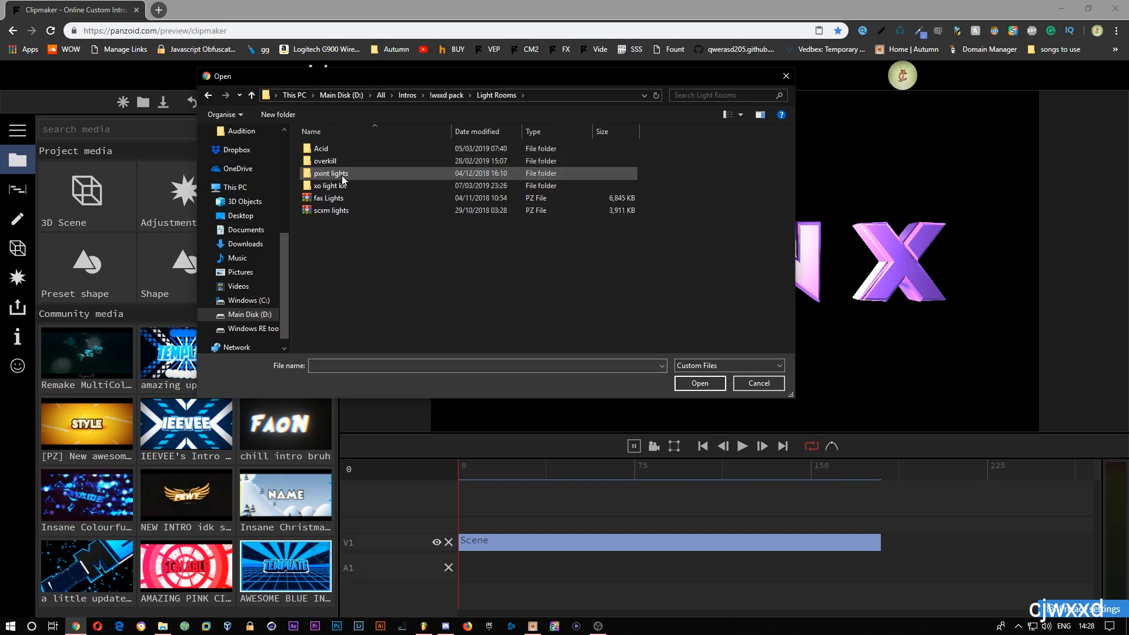
double_click(340, 153)
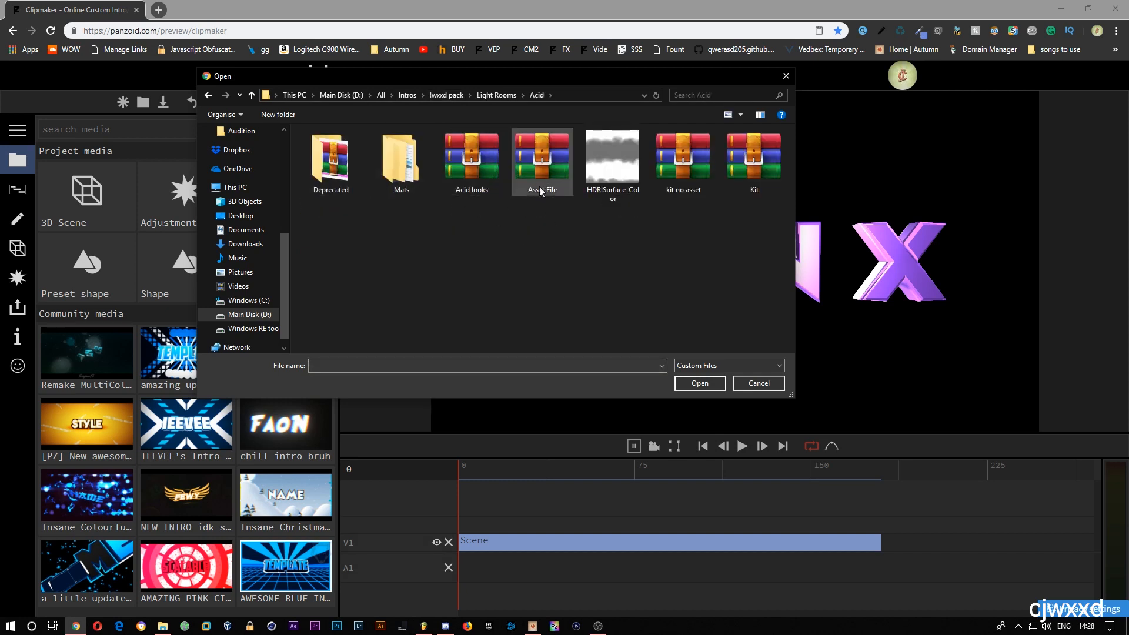
double_click(539, 159)
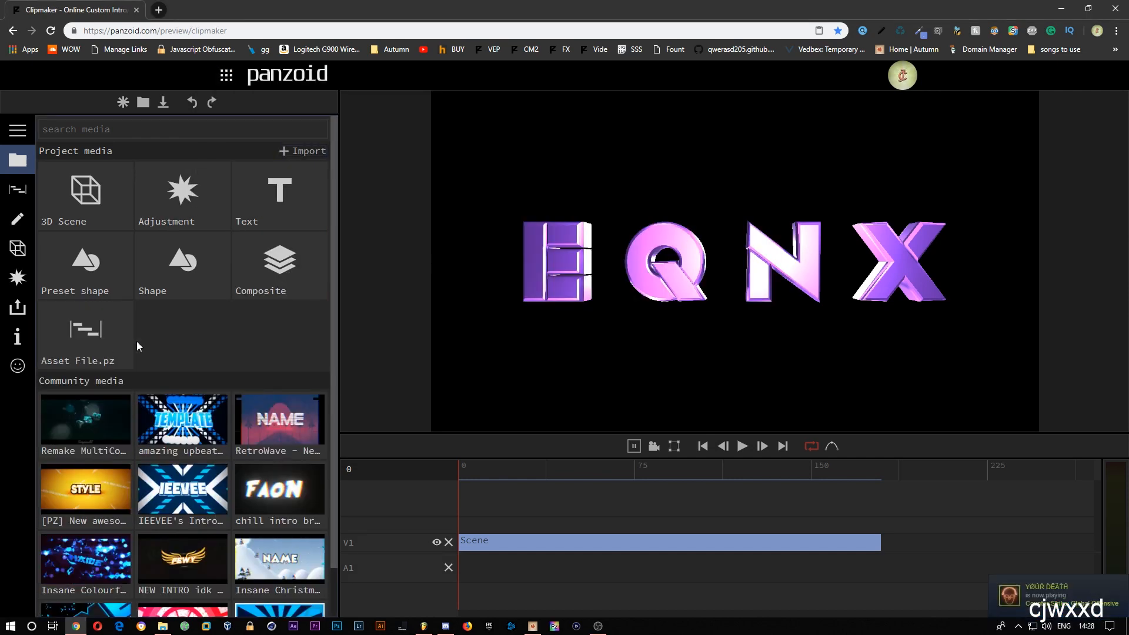
Step: Set the second E Q N X text's depth to 1 and its second bevel size value to 0.7
click(18, 248)
scroll(127, 408, down, 1)
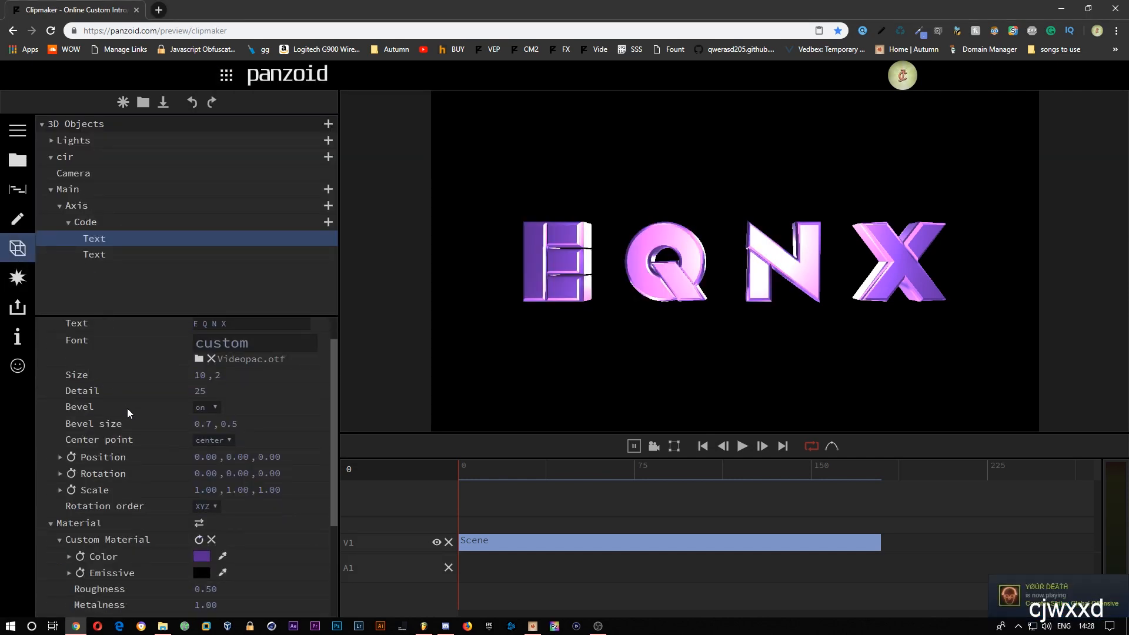
scroll(127, 408, up, 1)
click(88, 254)
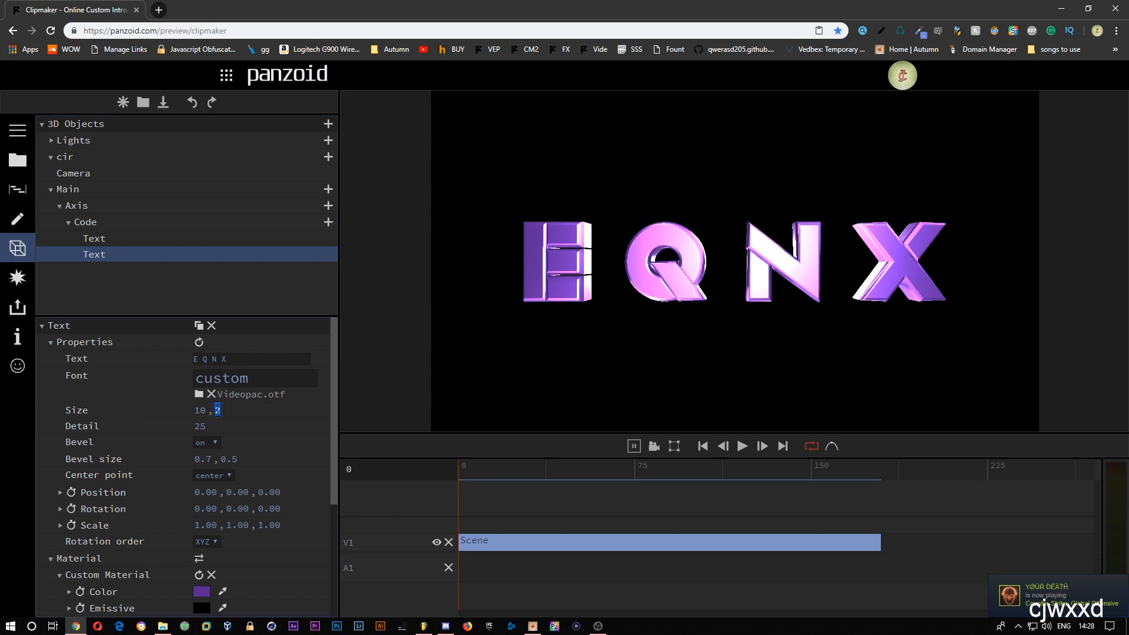
key(BackSpace)
key(BackSpace)
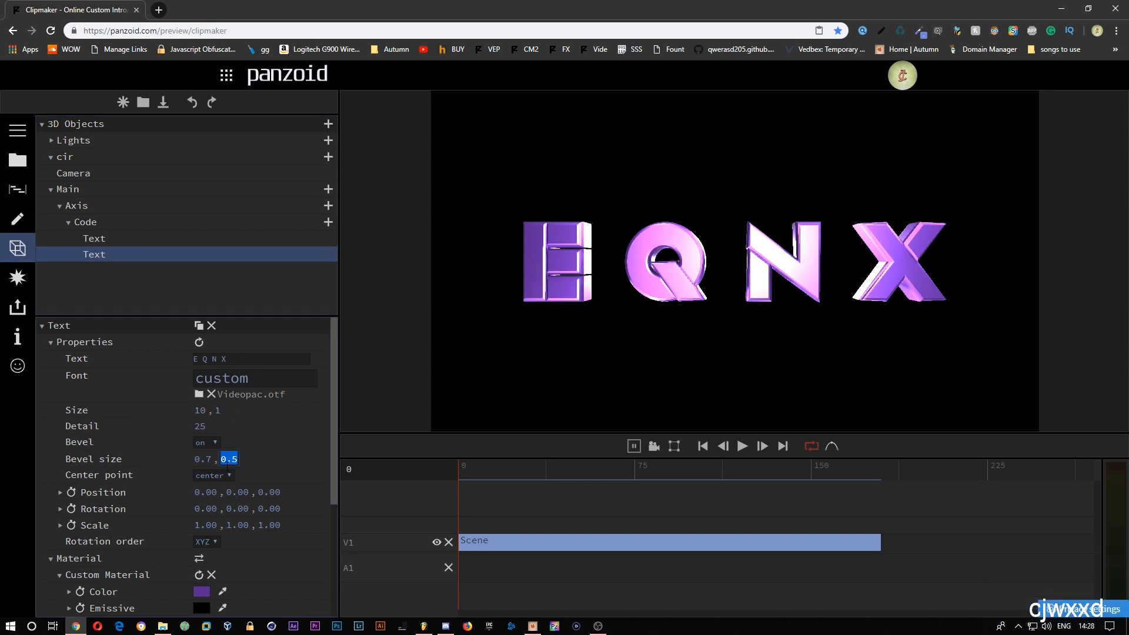
key(Return)
Step: Delete the custom material from the first E Q N X text in the Code group
click(91, 240)
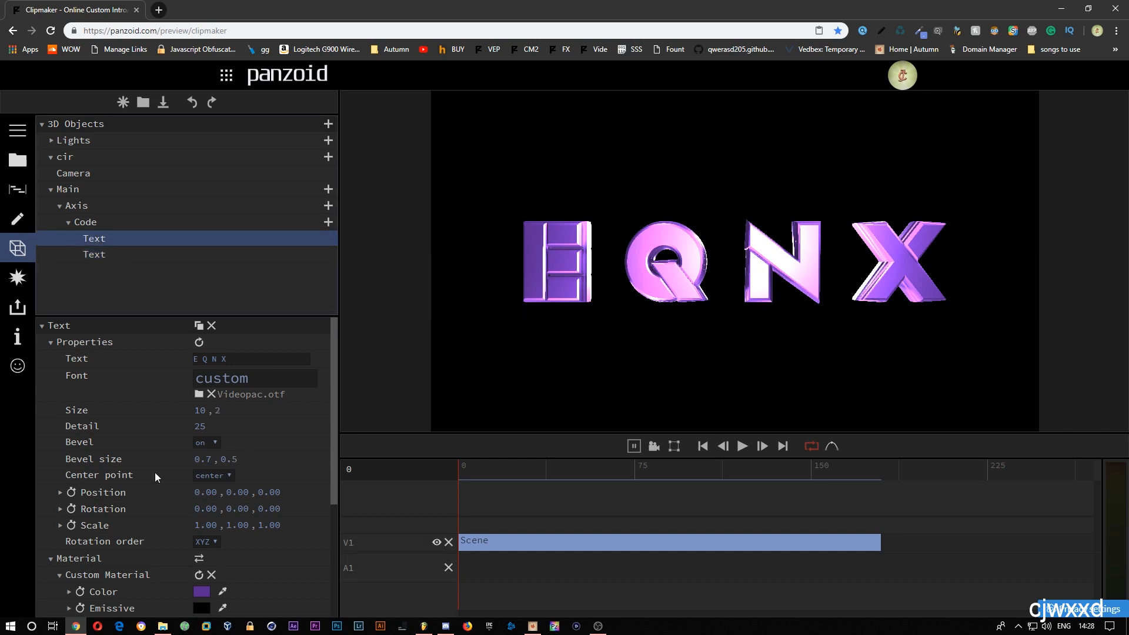
click(104, 577)
key(Delete)
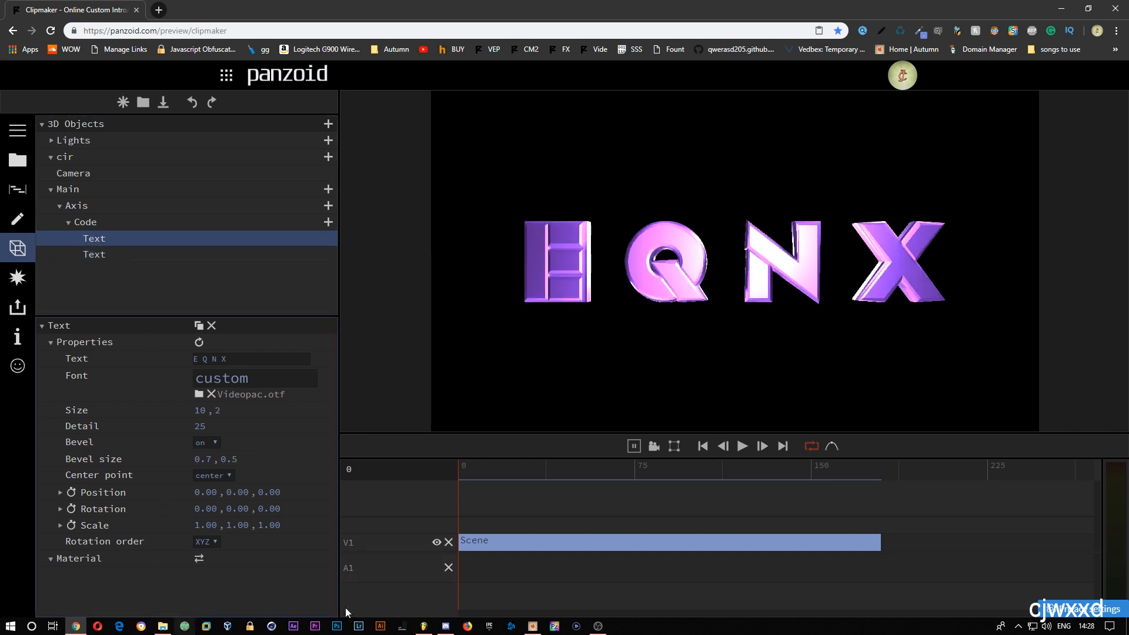
Step: Copy the iron material preset from the Acid Mats folder in Autumn and paste it as the first text's material
click(533, 625)
click(298, 207)
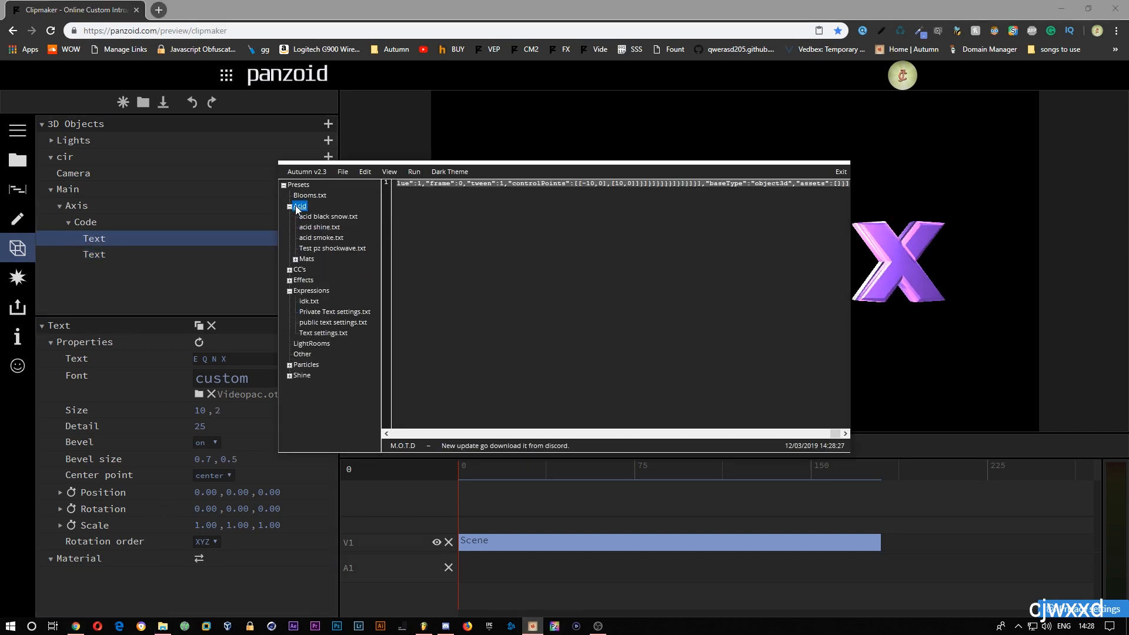
click(306, 259)
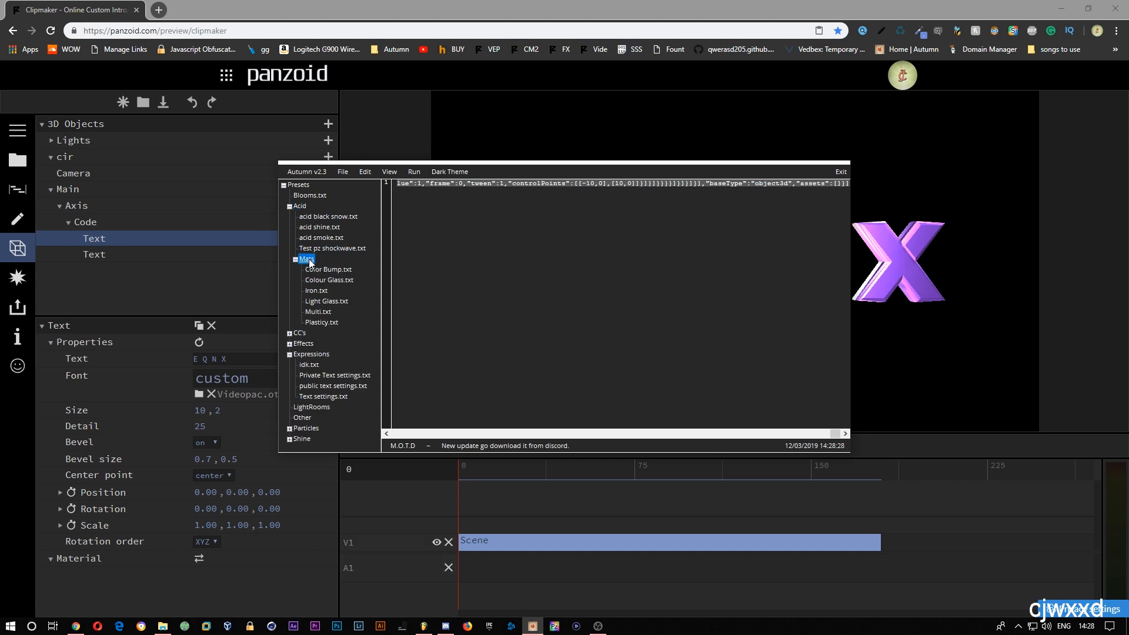
click(327, 301)
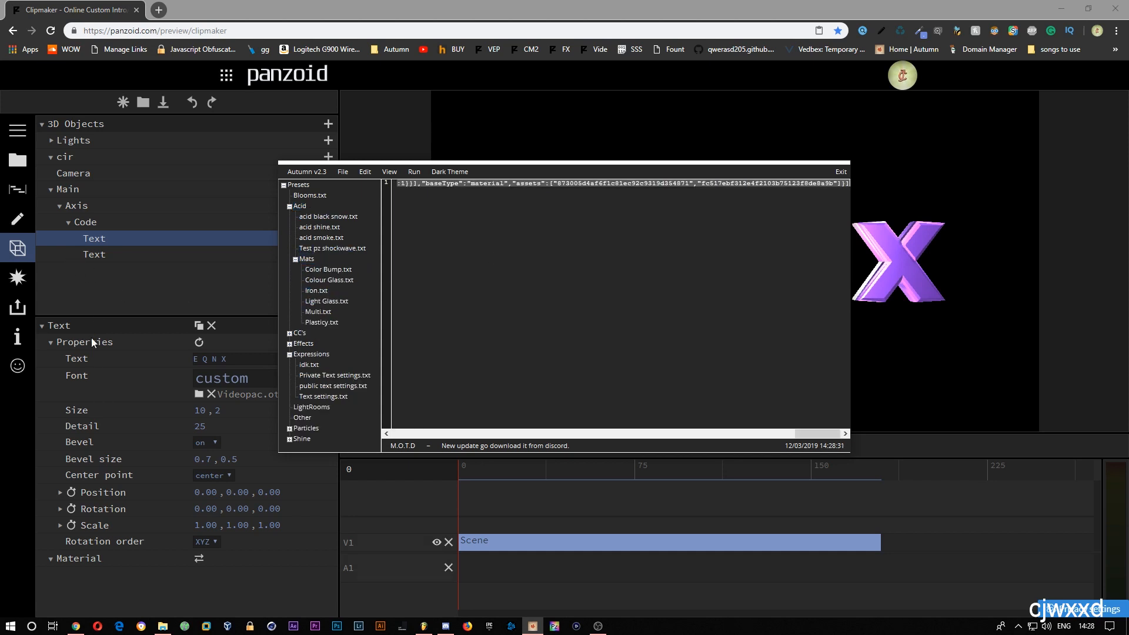
click(101, 597)
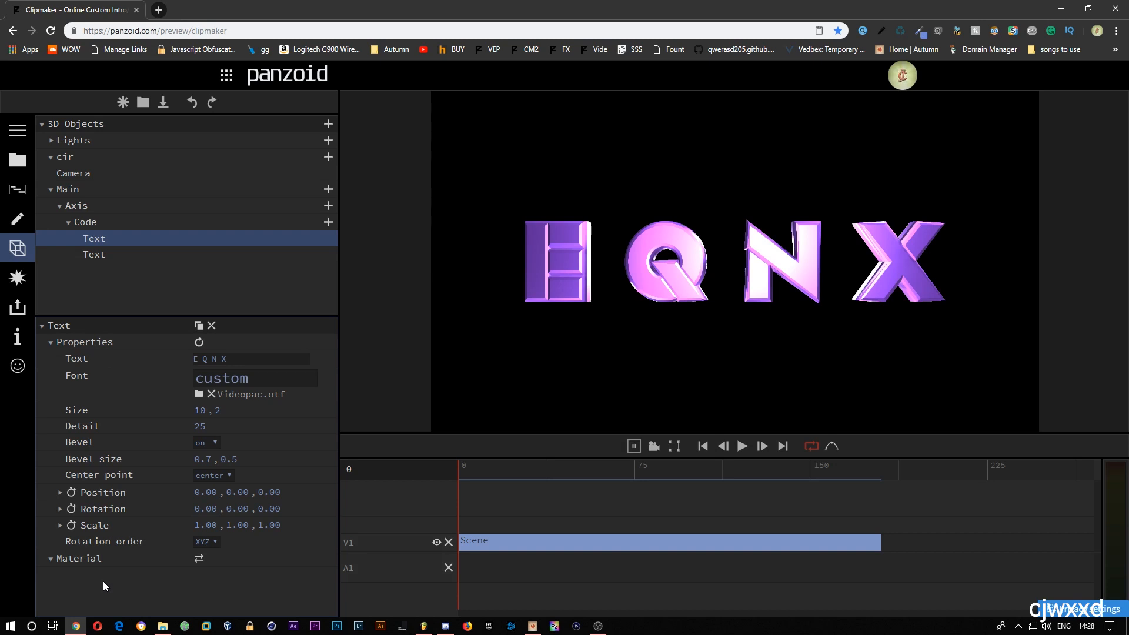
key(ctrl+v)
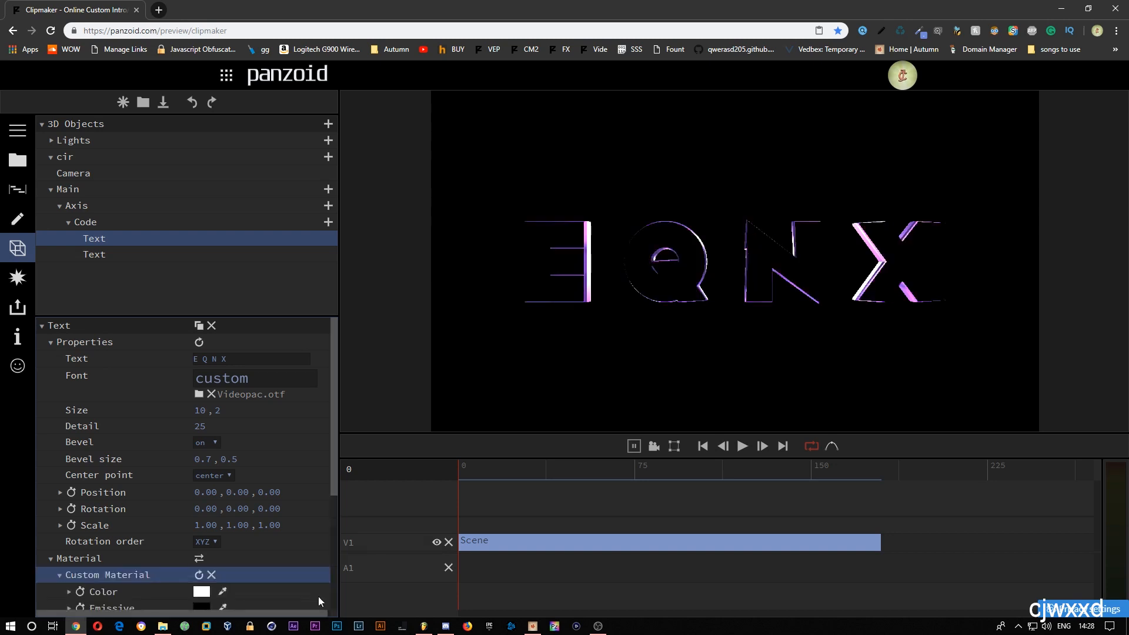
Step: Set the iron material's texture repeat to 0.043, 0.043
scroll(177, 558, down, 4)
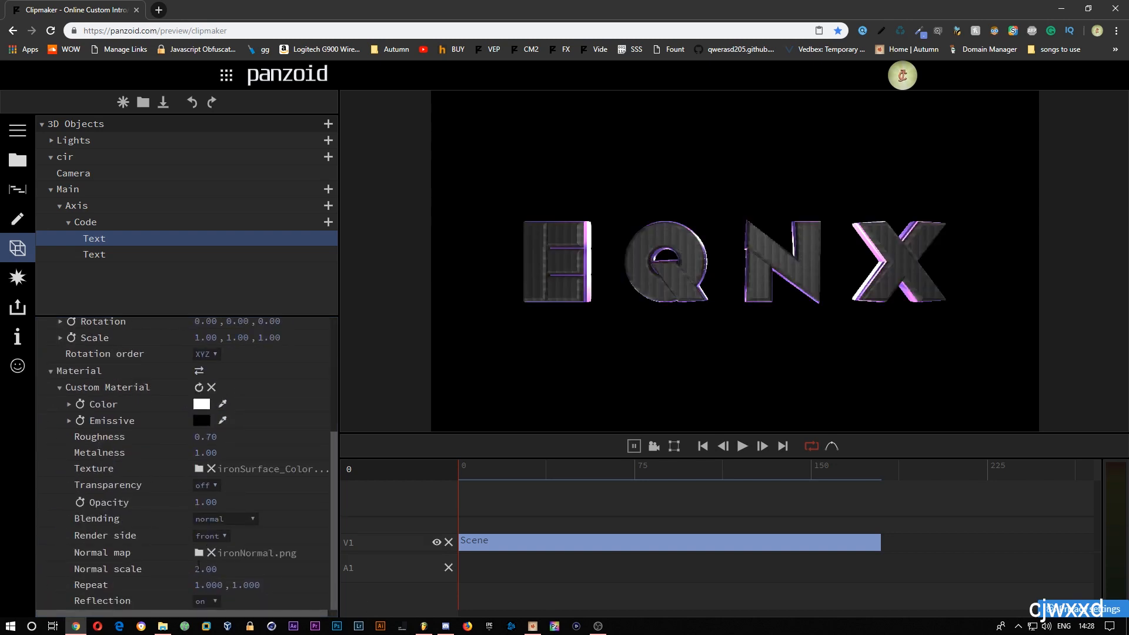
click(204, 584)
text(0.043)
key(Return)
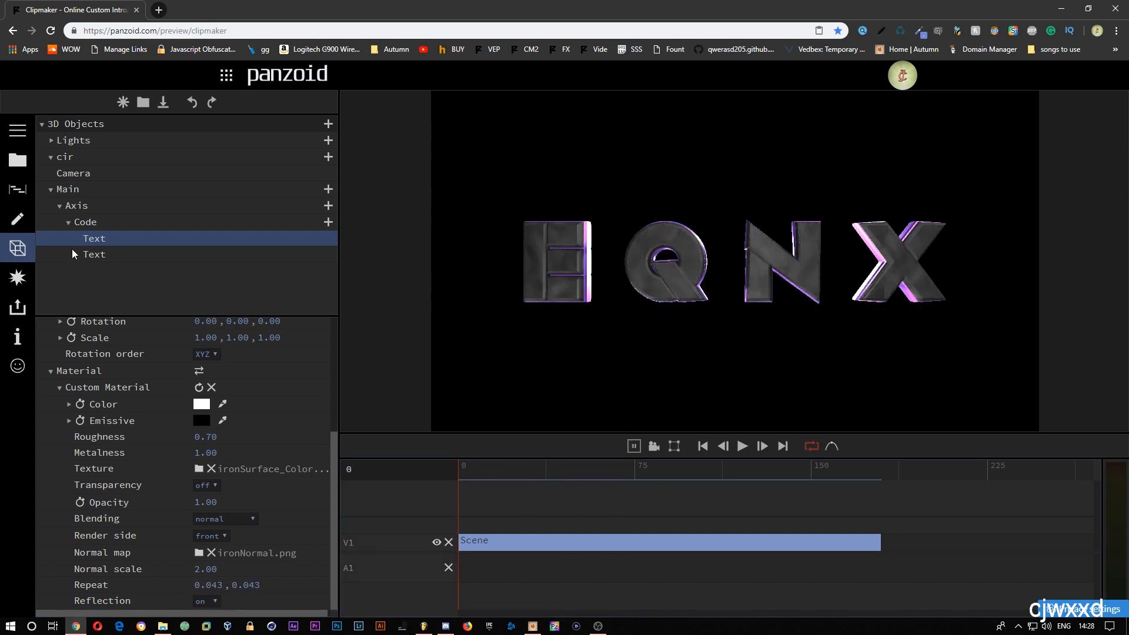
Step: Paste four copies of the Axis group inside Main and collapse the ones not being edited
click(61, 207)
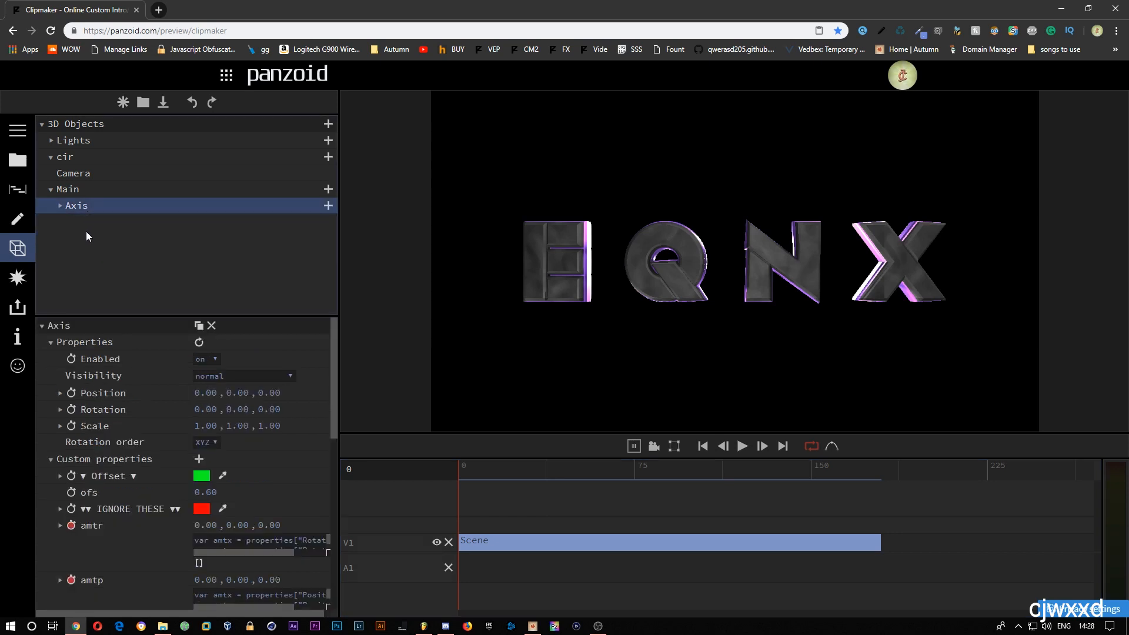
key(ctrl+v)
key(ctrl+v)
key(ctrl+v)
click(61, 223)
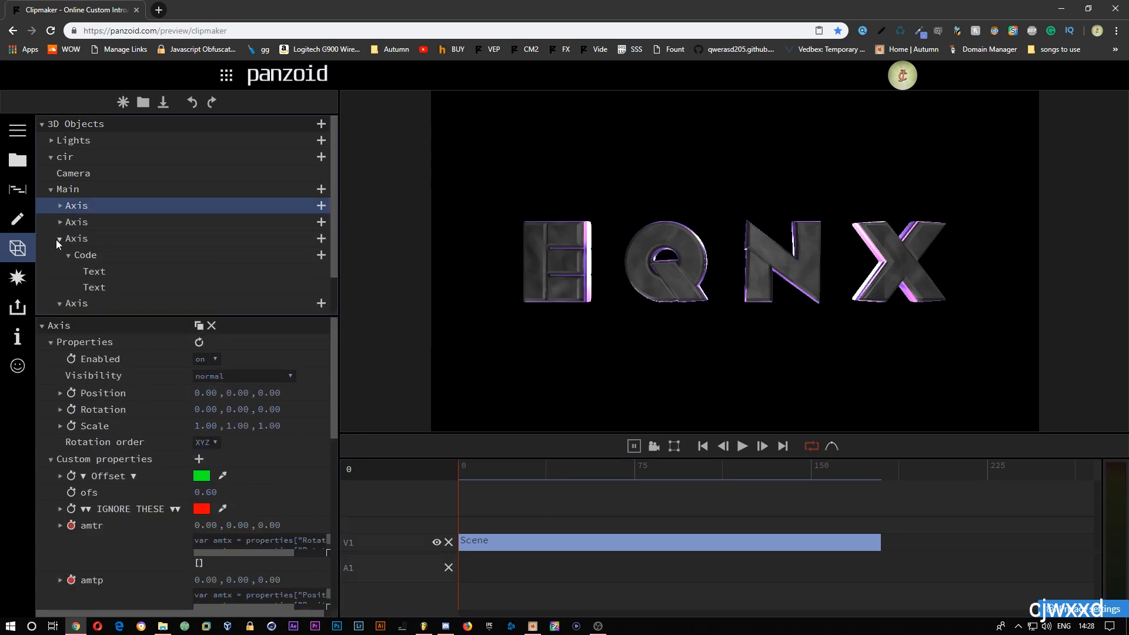
click(58, 239)
click(59, 255)
click(60, 223)
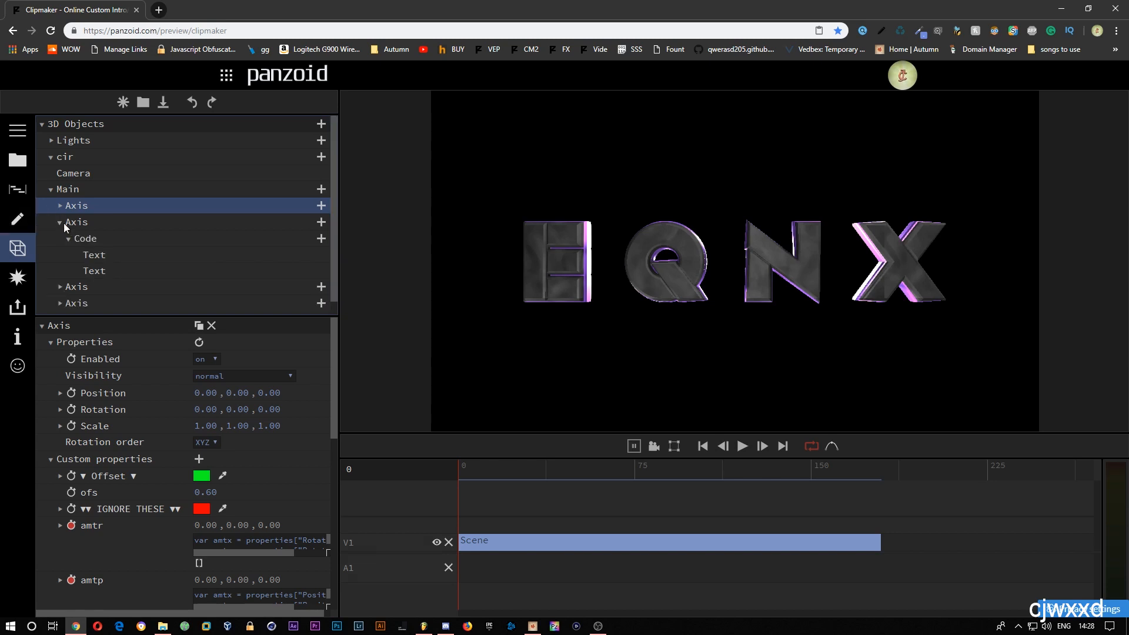
click(60, 222)
click(60, 223)
Step: Reduce the wording of both texts in the second Axis group to the letter E
click(99, 254)
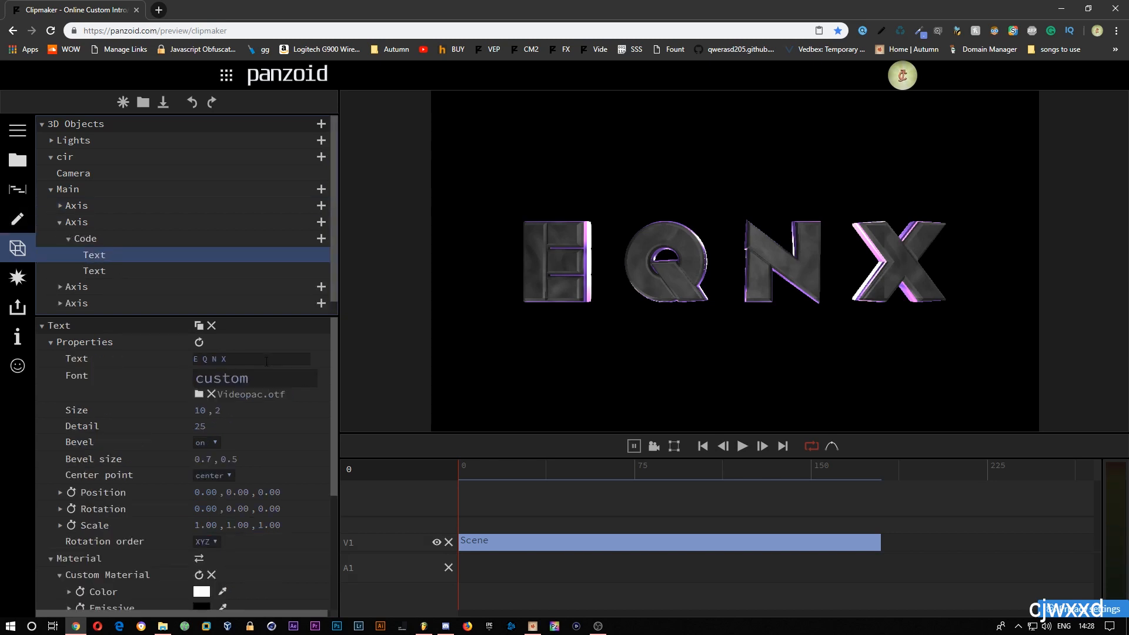
click(256, 360)
key(BackSpace)
key(BackSpace)
key(BackSpace)
key(Return)
click(97, 269)
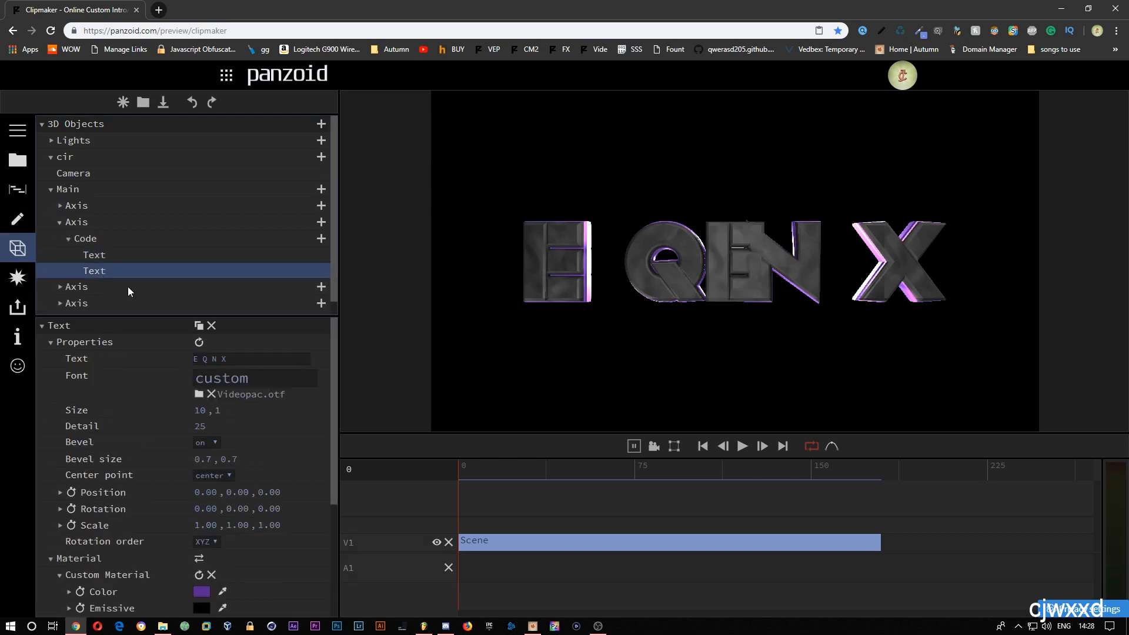
drag(233, 359, 203, 360)
key(BackSpace)
key(Return)
Step: Change the wording of both texts in the third Axis group to Q
click(94, 255)
click(65, 288)
click(61, 288)
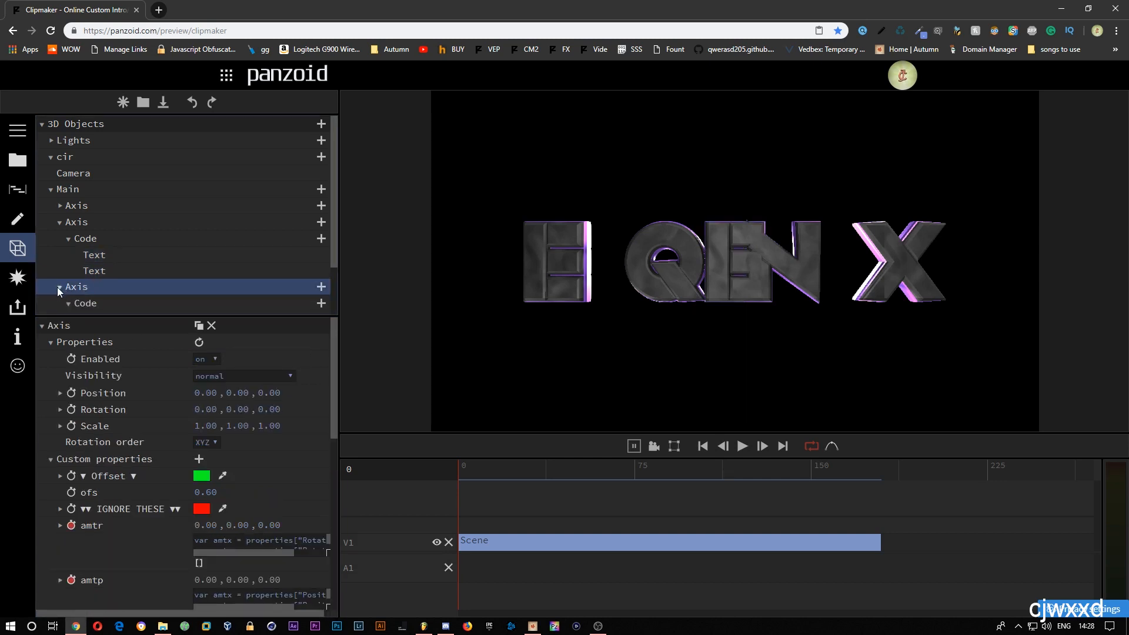
scroll(65, 288, down, 1)
click(95, 259)
drag(238, 361, 206, 361)
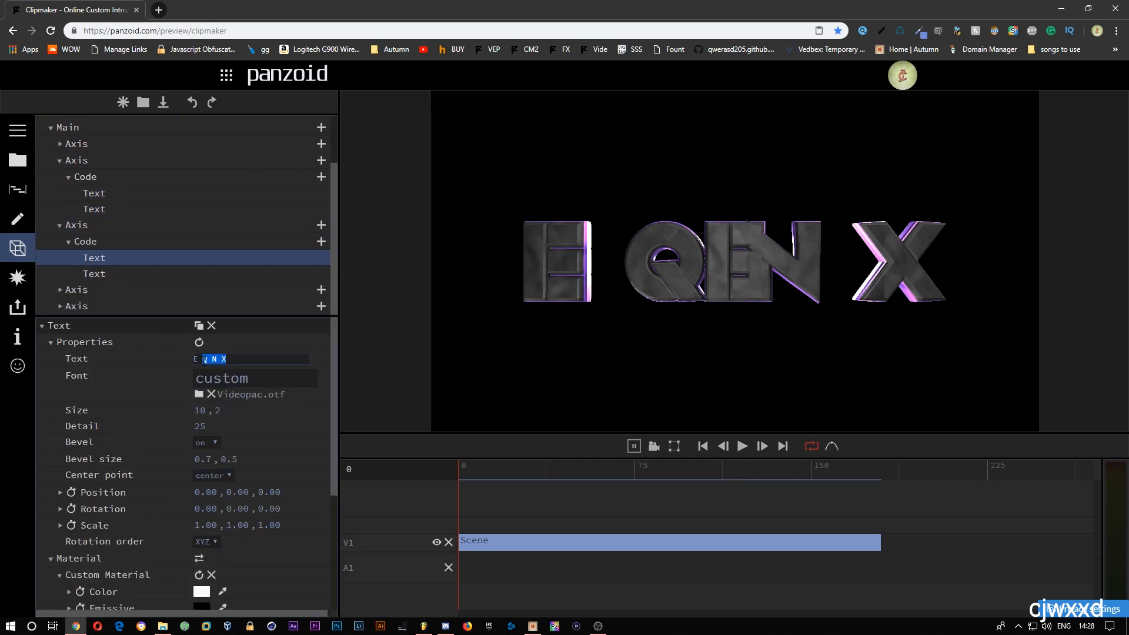
key(BackSpace)
text(q)
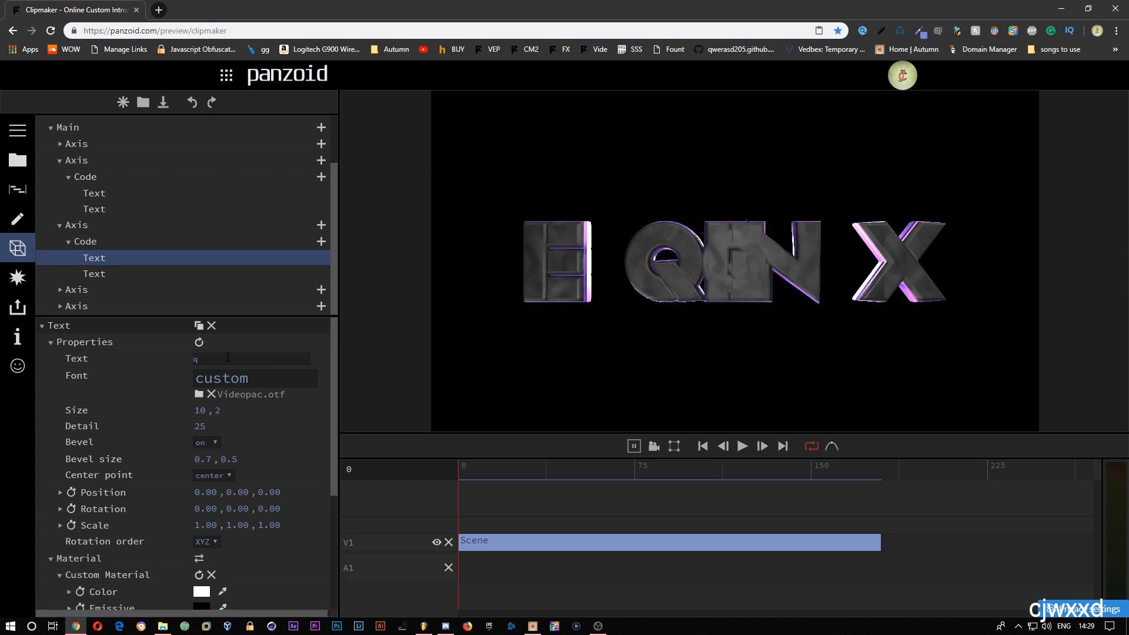
click(223, 360)
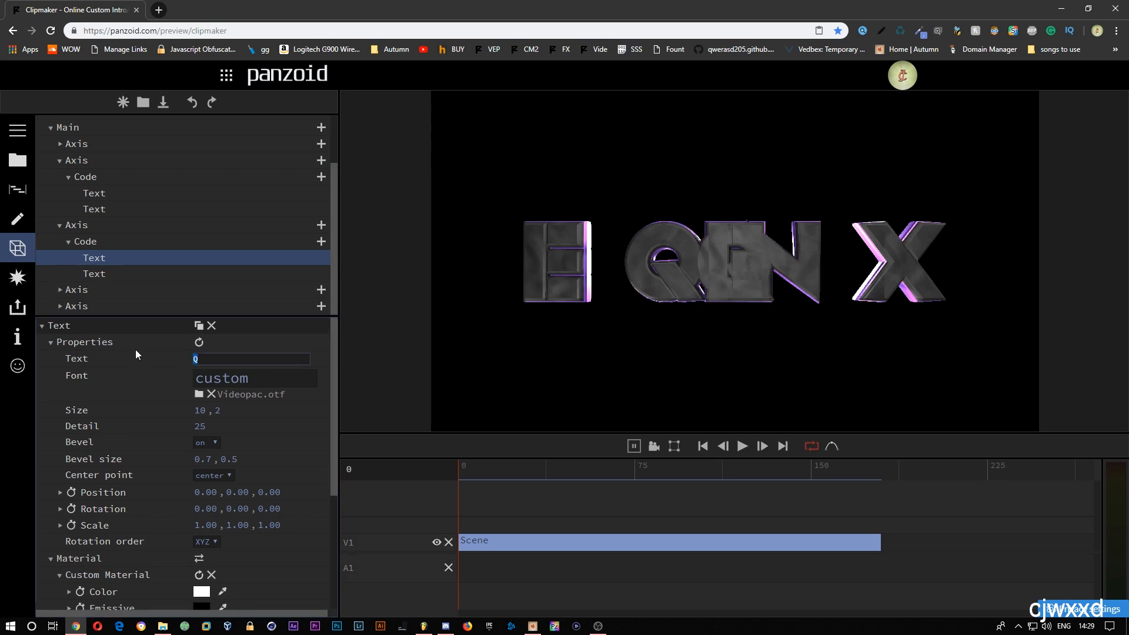
click(104, 274)
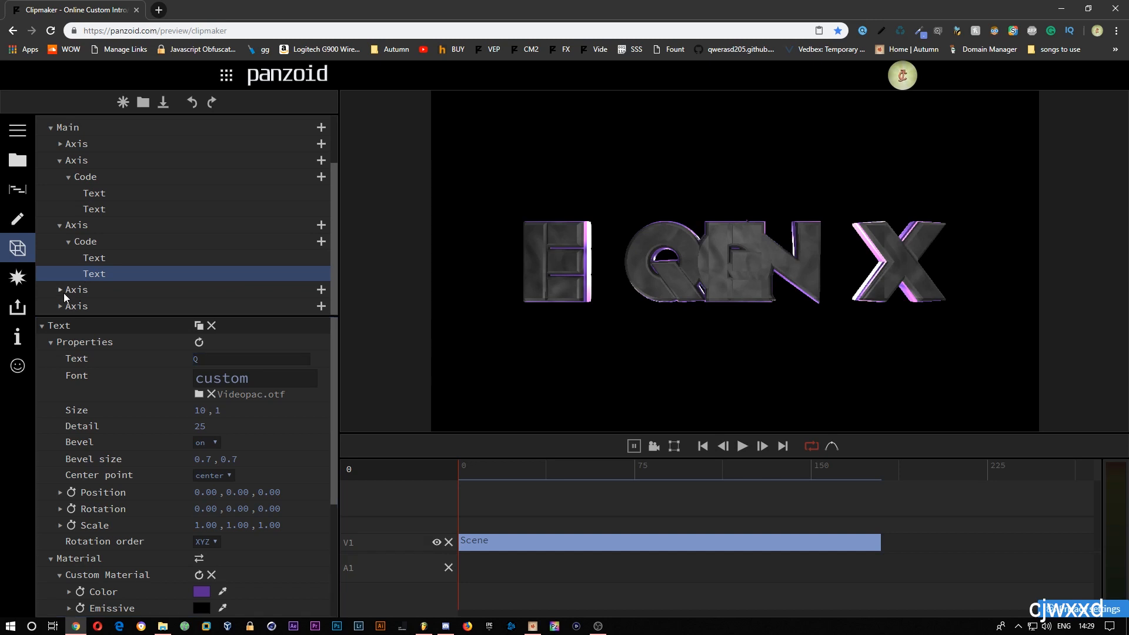
Step: Change the wording of both texts in the fourth Axis group to N and collapse its Code group
scroll(66, 292, down, 1)
click(94, 275)
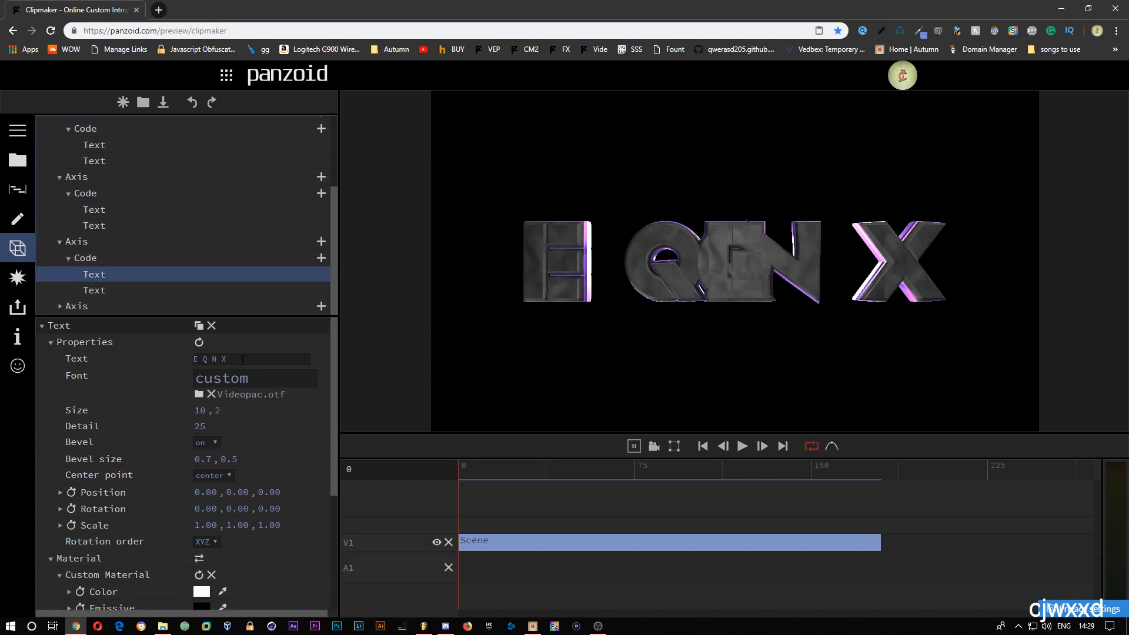
drag(240, 359, 76, 359)
text(N)
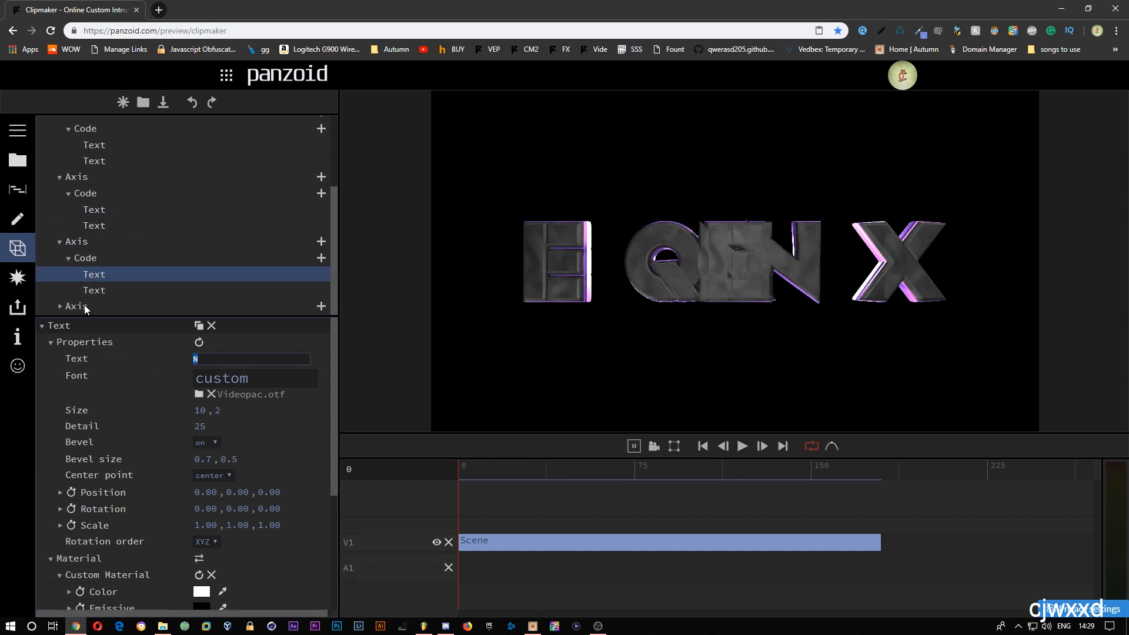
click(88, 290)
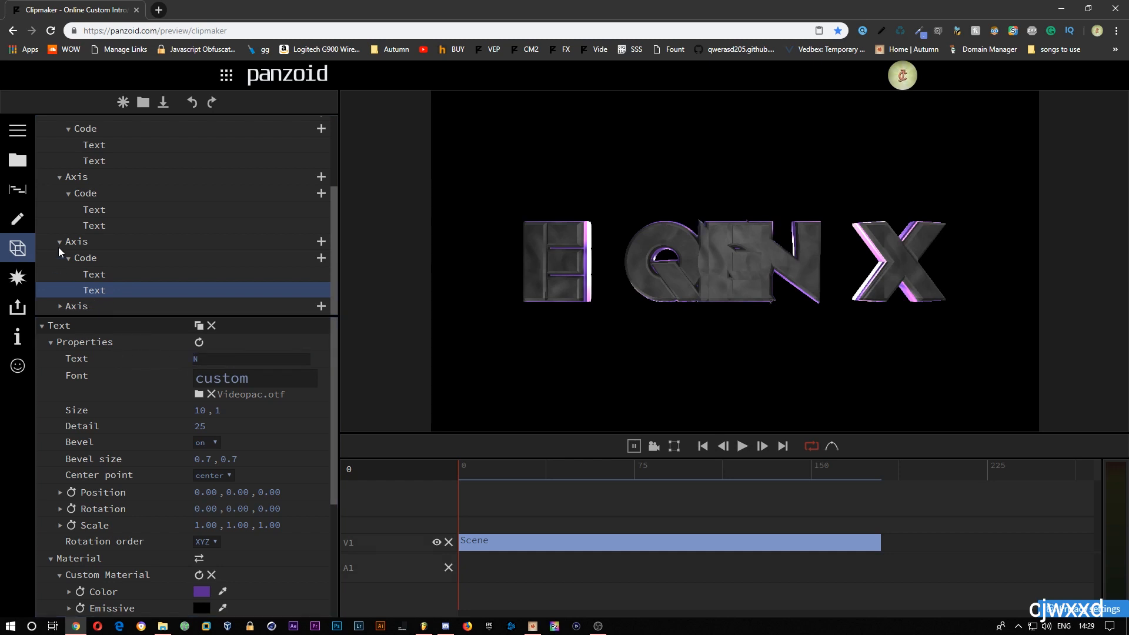
click(67, 258)
Step: Change the wording of both texts in the last Axis group to X and collapse the expanded Axis groups
click(60, 305)
scroll(67, 299, down, 1)
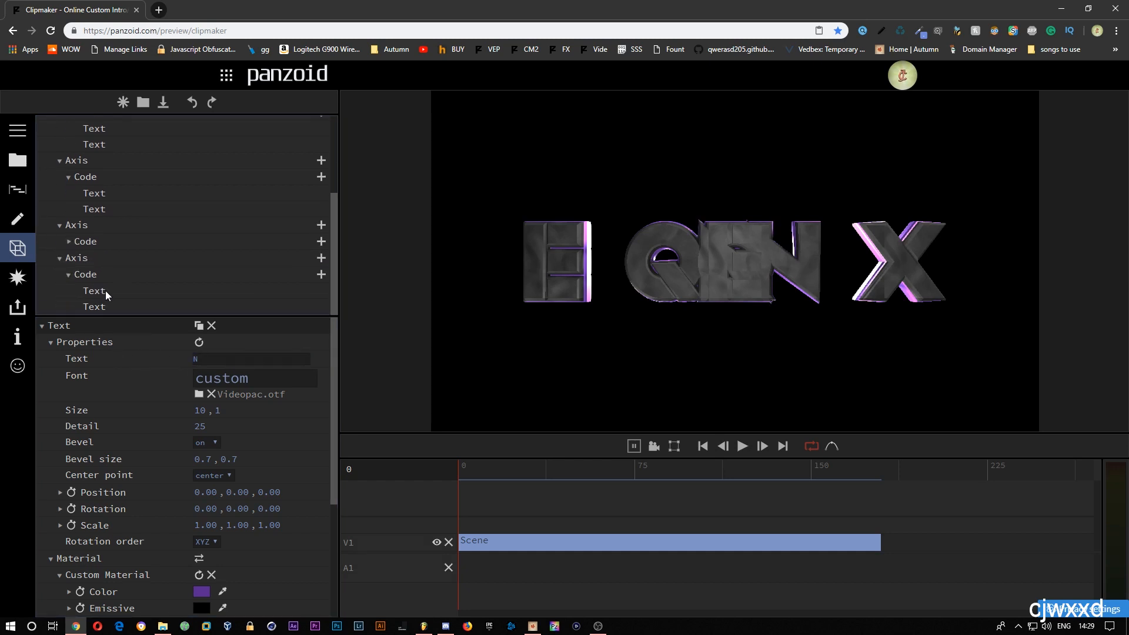
click(105, 291)
drag(256, 362, 119, 359)
text(X)
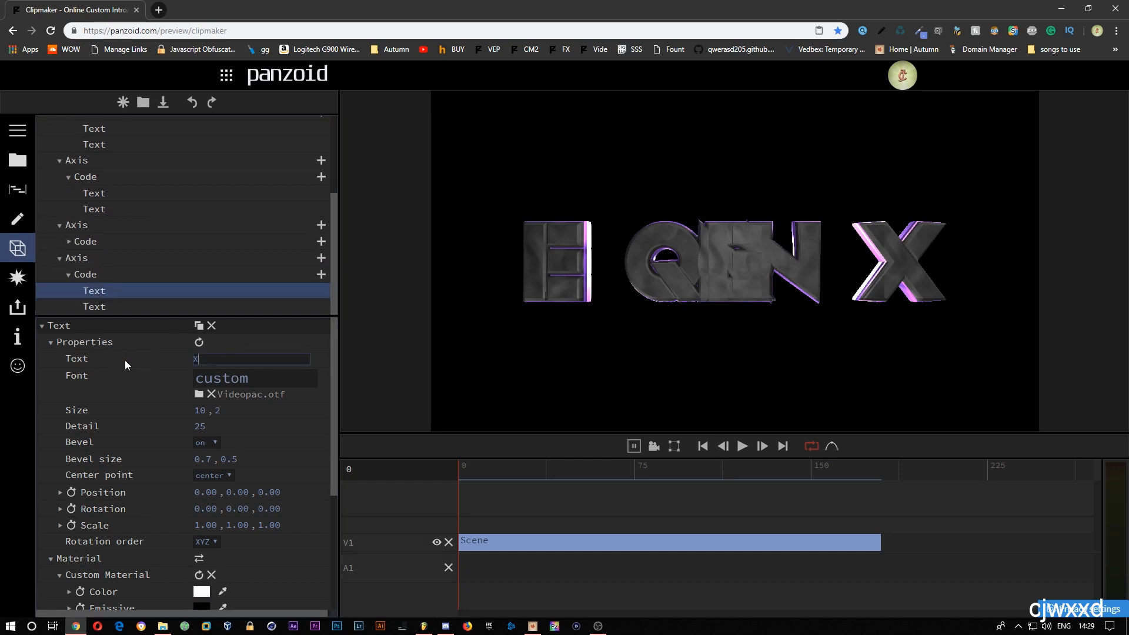
key(ctrl+c)
drag(208, 363, 101, 351)
click(75, 305)
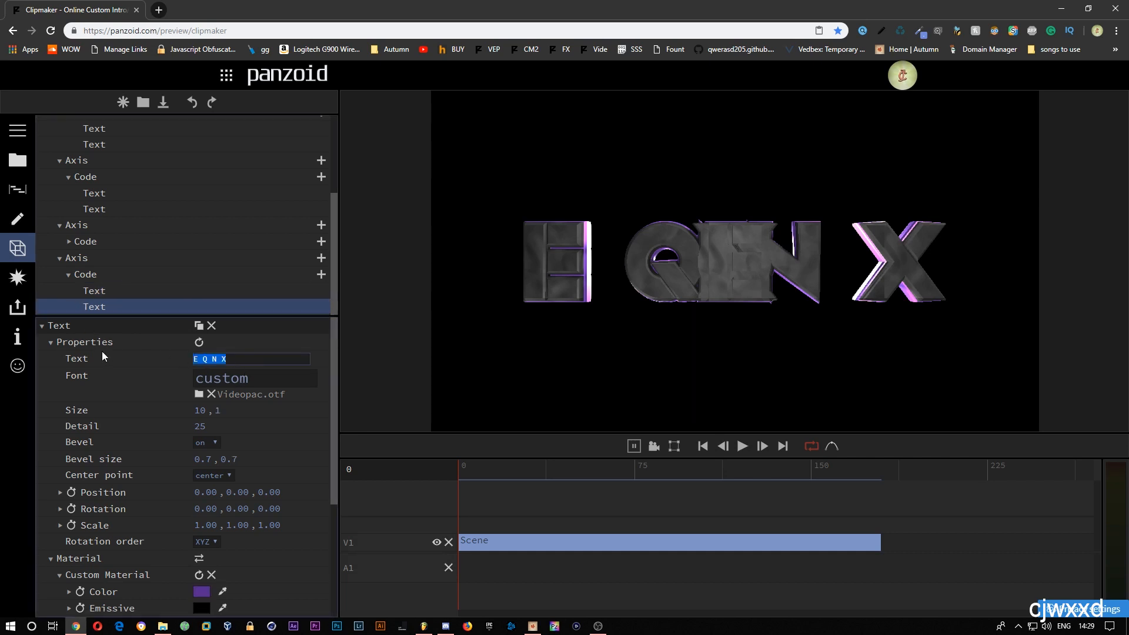
key(ctrl+v)
key(Return)
click(58, 257)
click(60, 273)
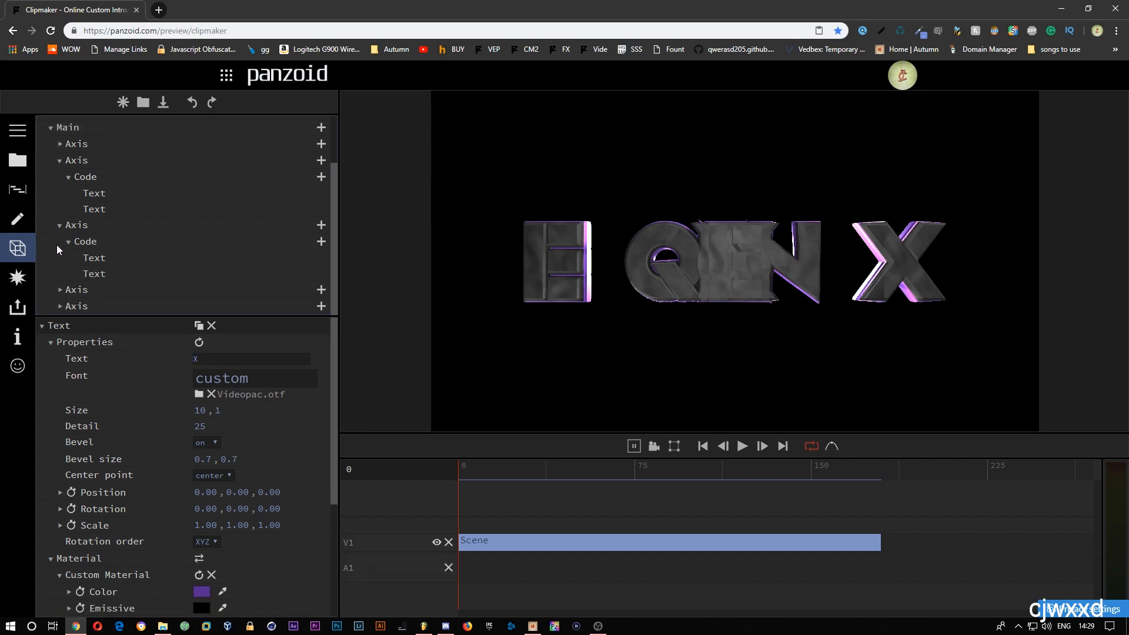
click(59, 226)
click(59, 211)
Step: Set the E letter's Axis offset (ofs) to 0 and move it to about -23.73 in X, over the original E
click(78, 226)
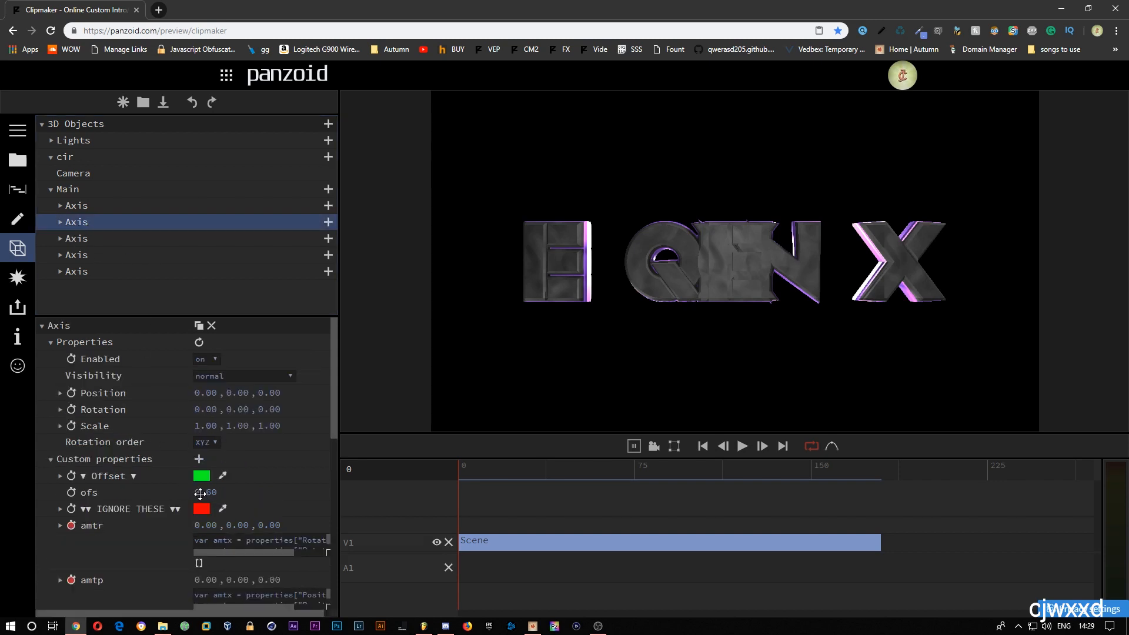
drag(193, 399, 175, 448)
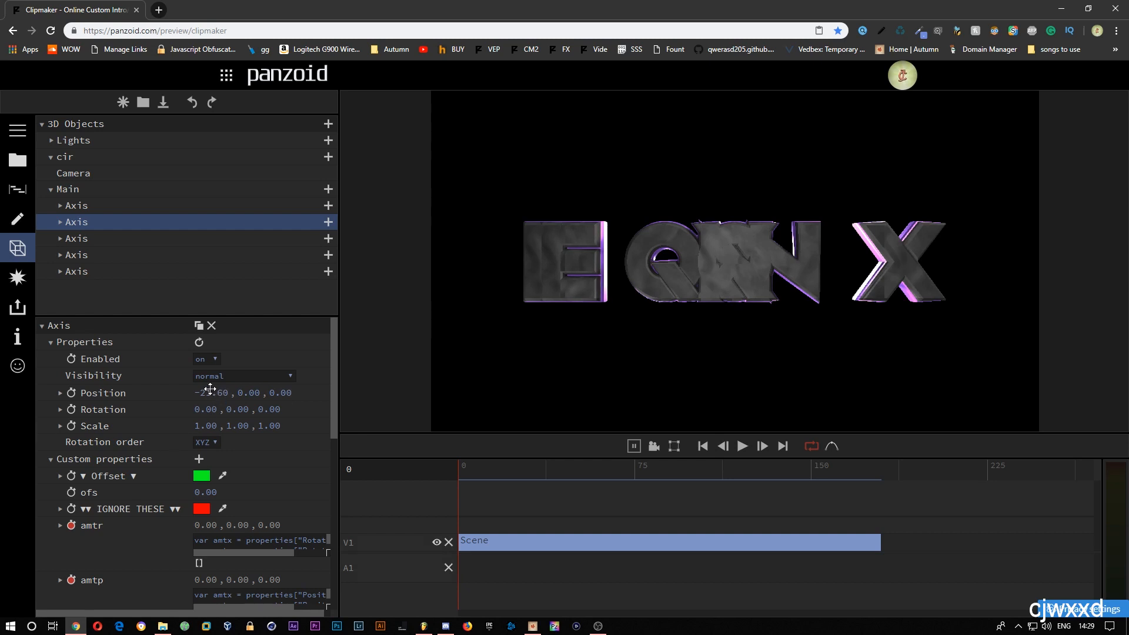
drag(208, 390, 82, 386)
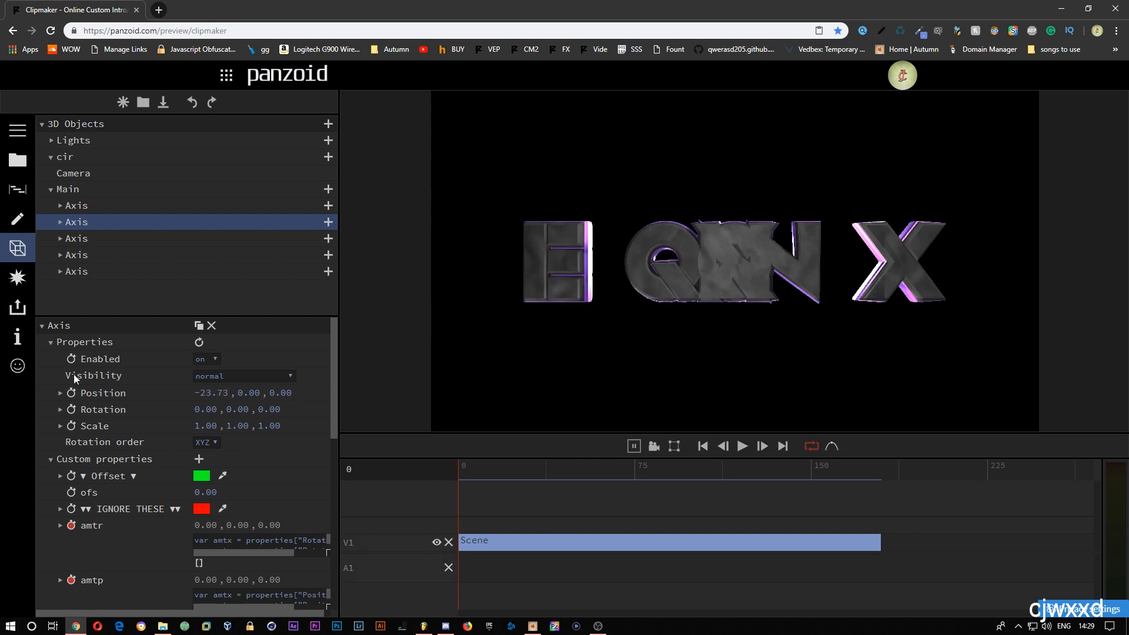
Step: Set the Q letter's Axis offset (ofs) to 0.4 and move it to about -9.18 in X, over the original Q
click(84, 238)
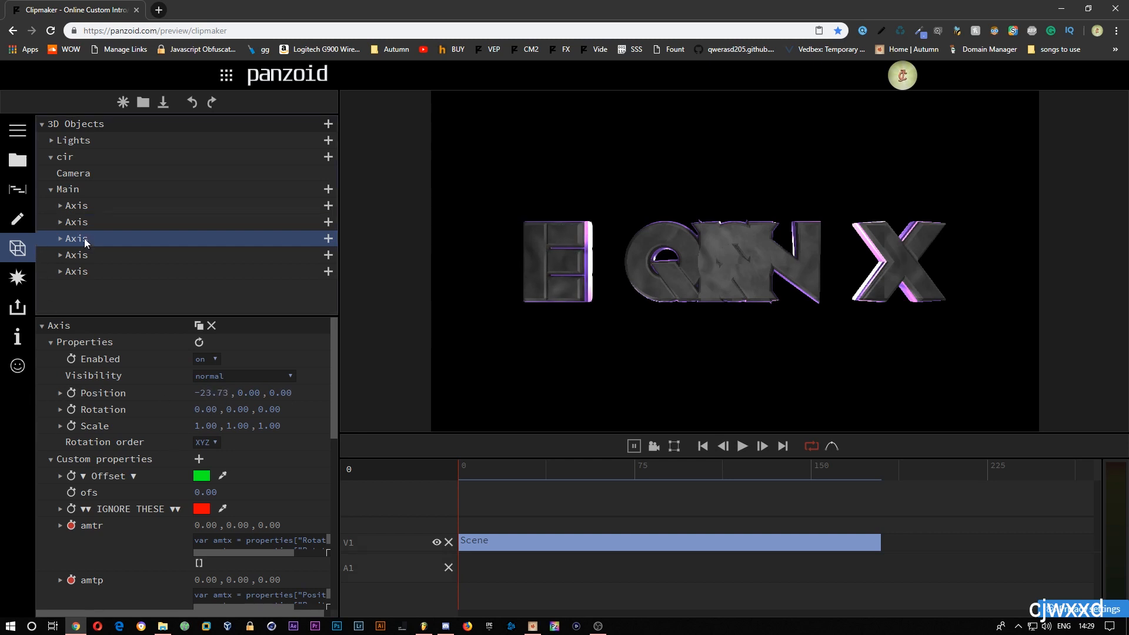
click(197, 492)
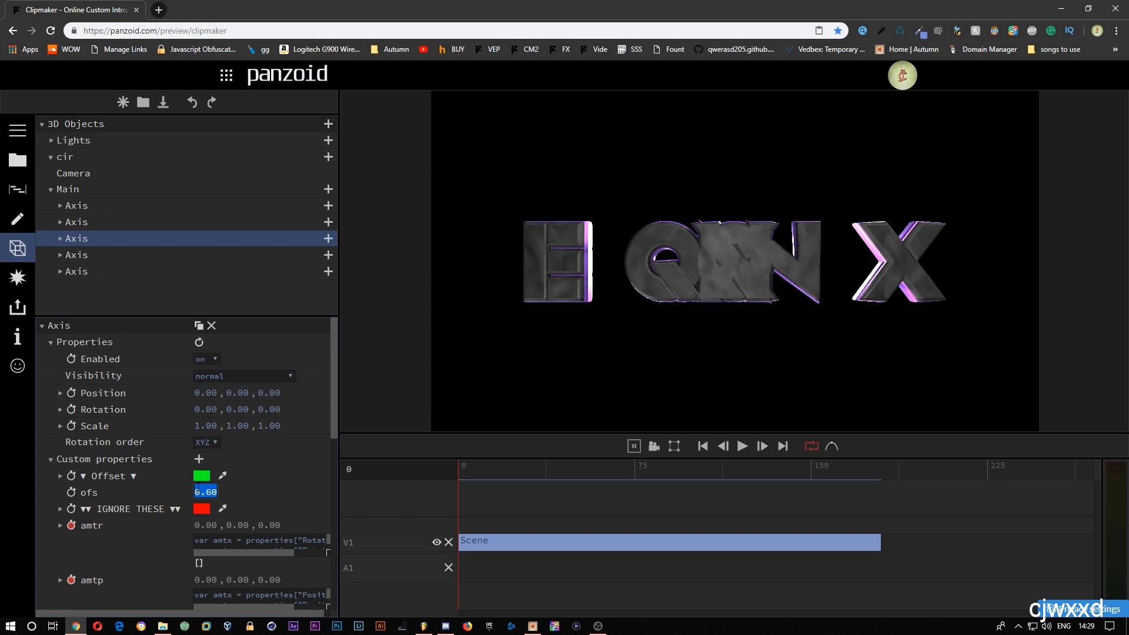
text(.4)
key(Return)
drag(206, 390, 130, 390)
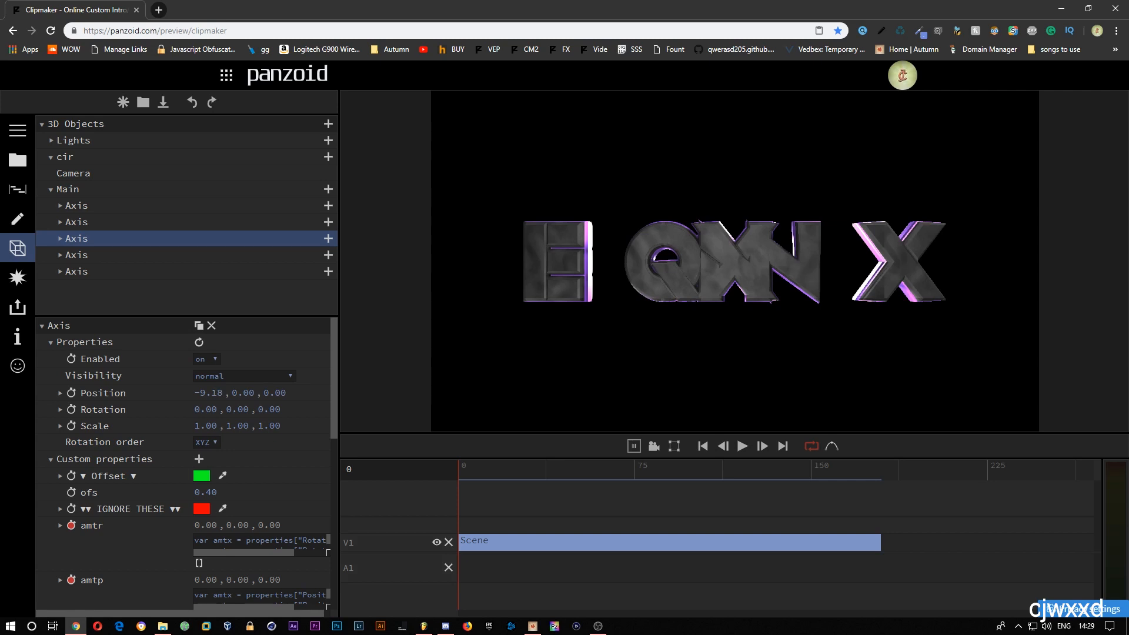
Step: Move the N letter's Axis to about 6.39 in X, over the original N, and set its offset (ofs) to 0.8
click(93, 256)
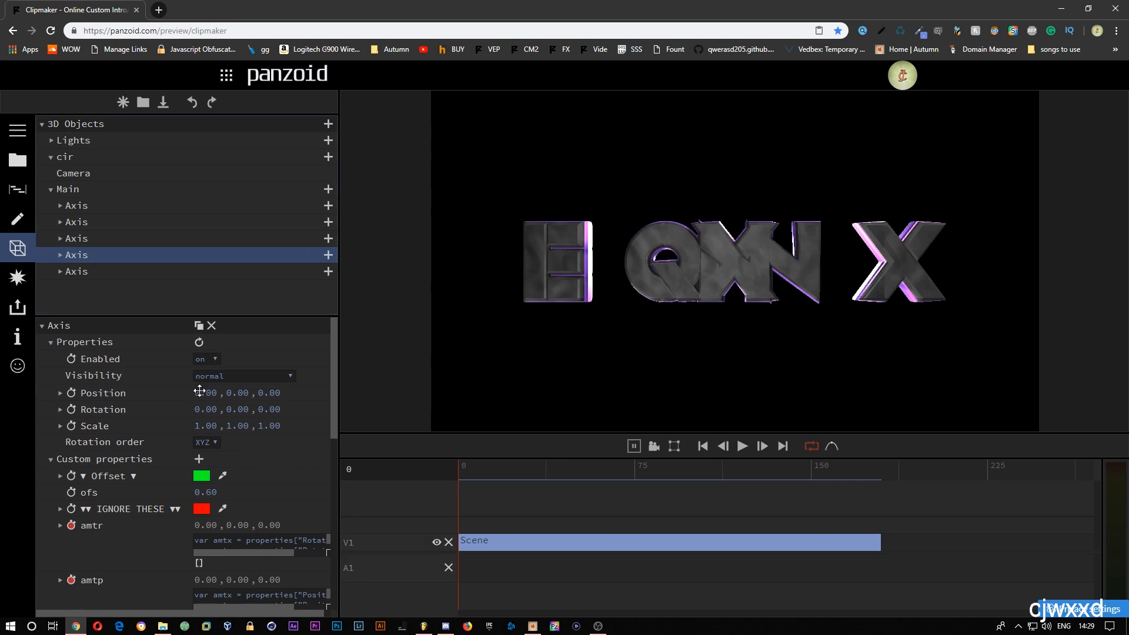
drag(200, 391, 524, 341)
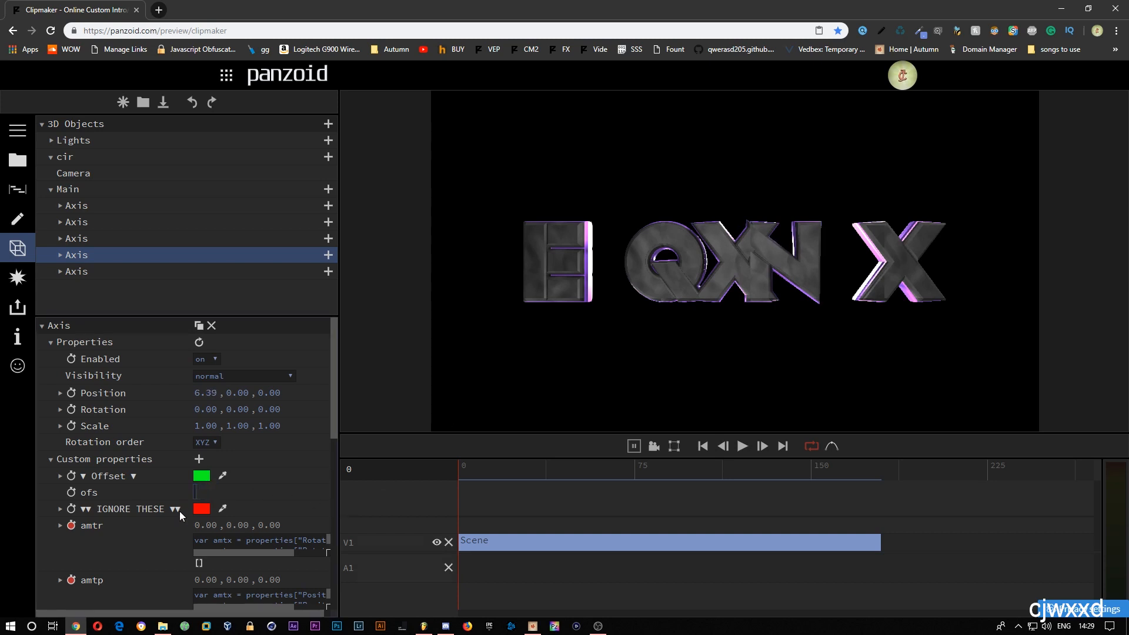
Step: Set the X letter's Axis offset (ofs) to 1 and move it to about 21.83 in X, over the original X
click(87, 270)
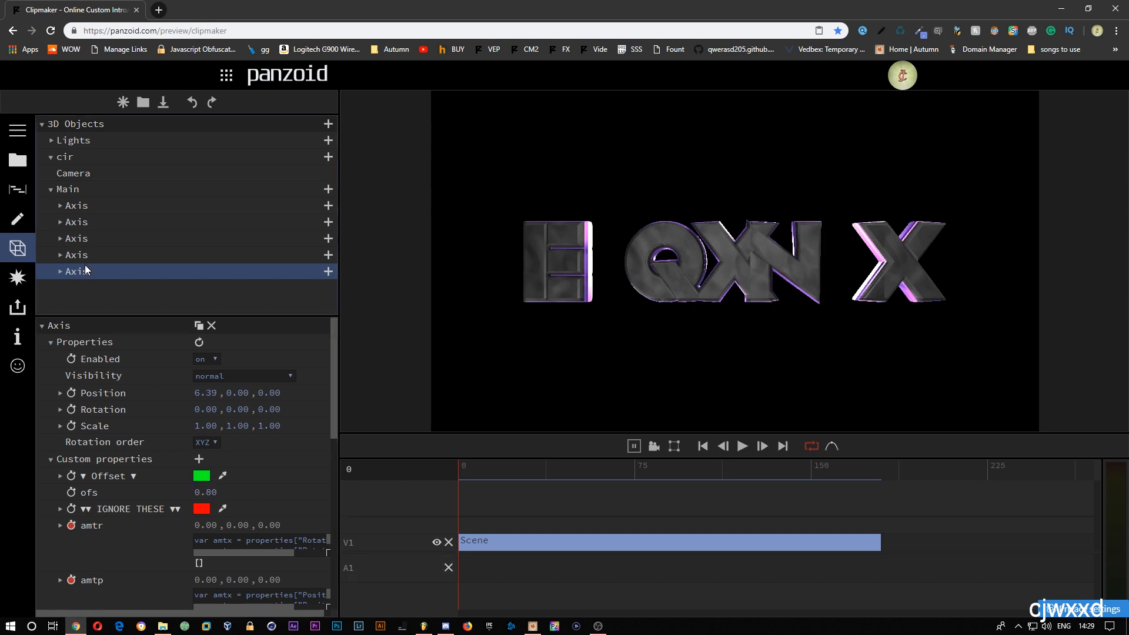
click(206, 494)
text(1.)
key(Return)
drag(194, 392, 371, 411)
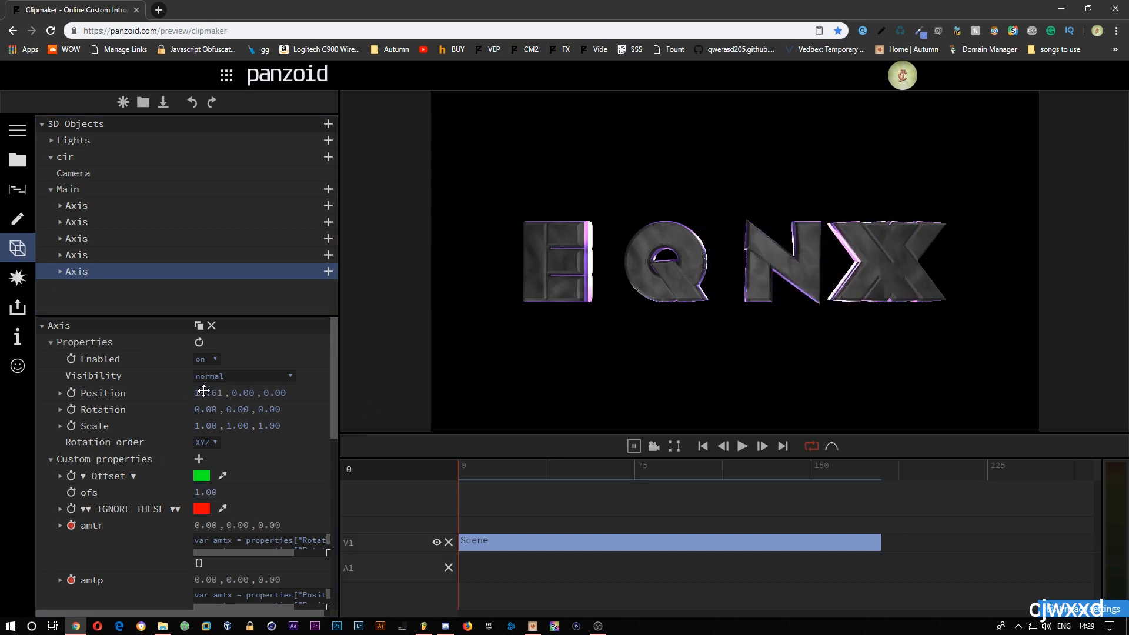
drag(204, 392, 381, 379)
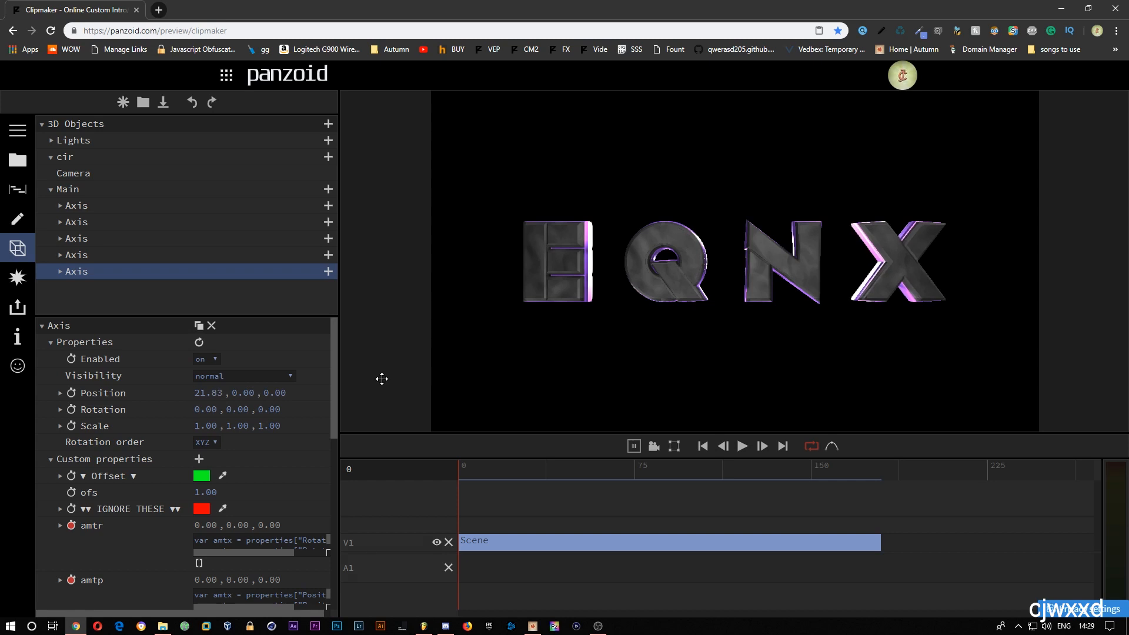
Step: Delete the original Axis group that holds the full wording behind the separate letters
key(Delete)
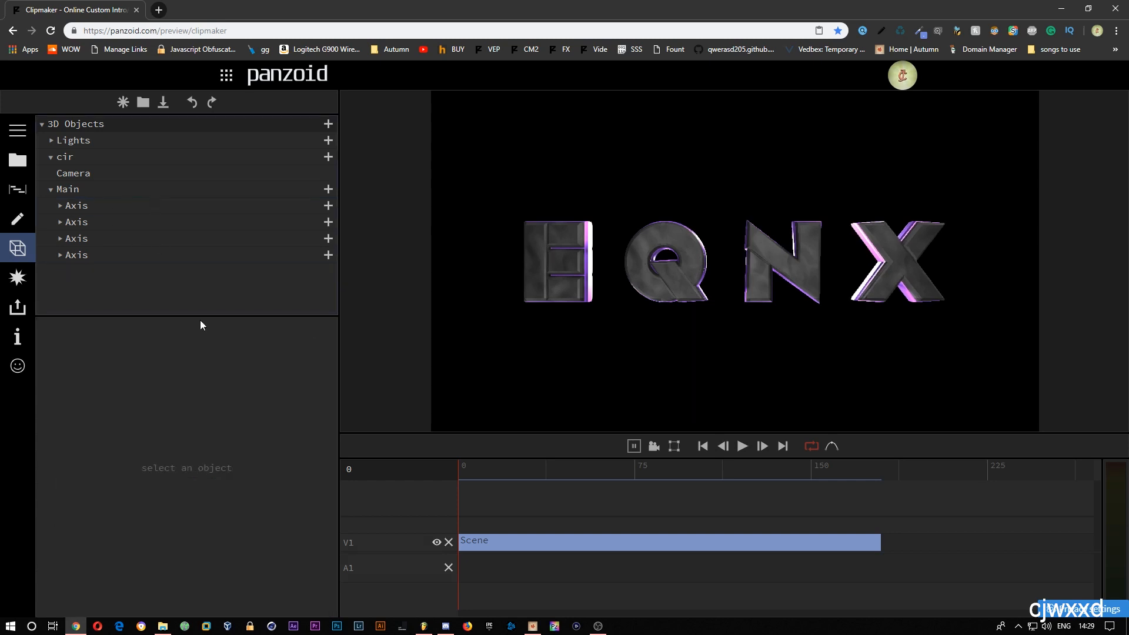
Step: Set Main's custom Rotation to 7, 7, 7 and its Speed to 10, and preview the letter motion
click(83, 190)
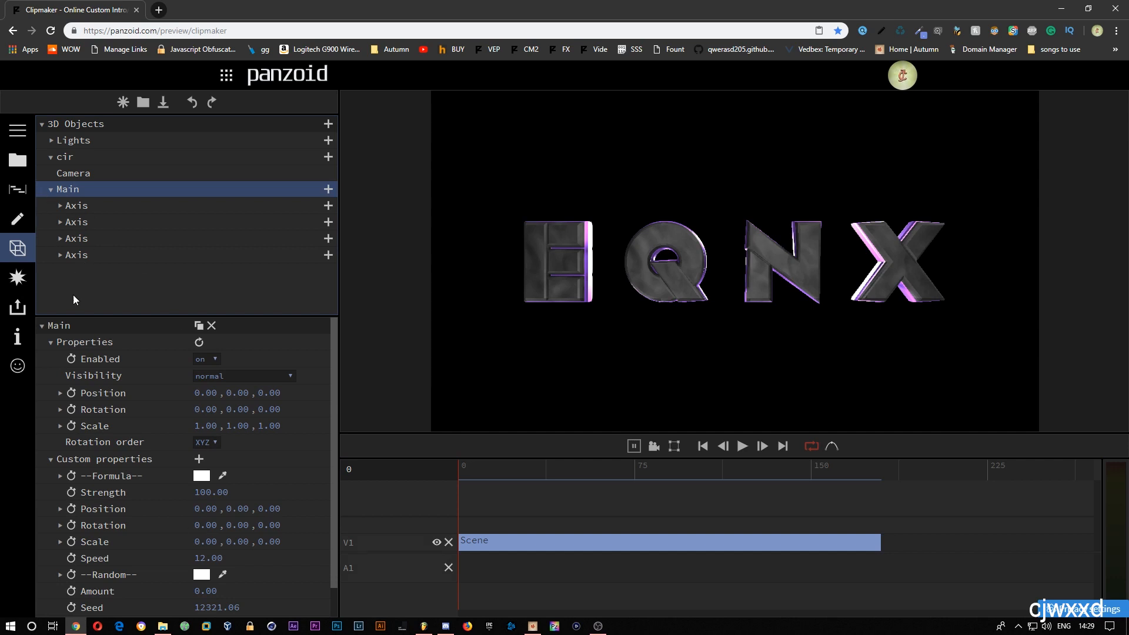
click(206, 525)
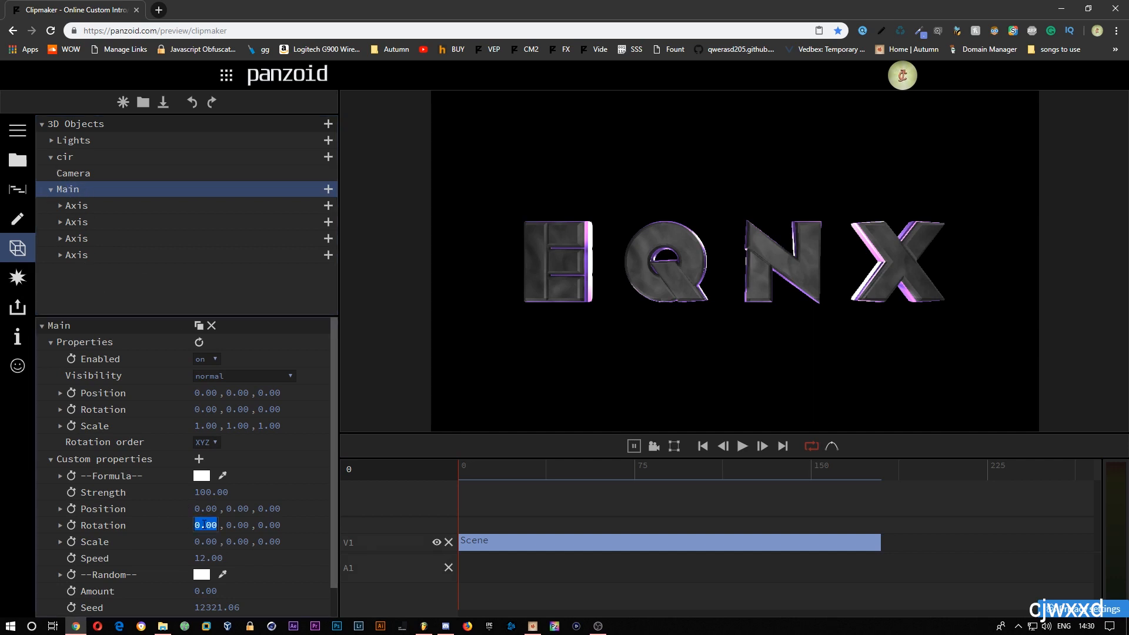
text(7)
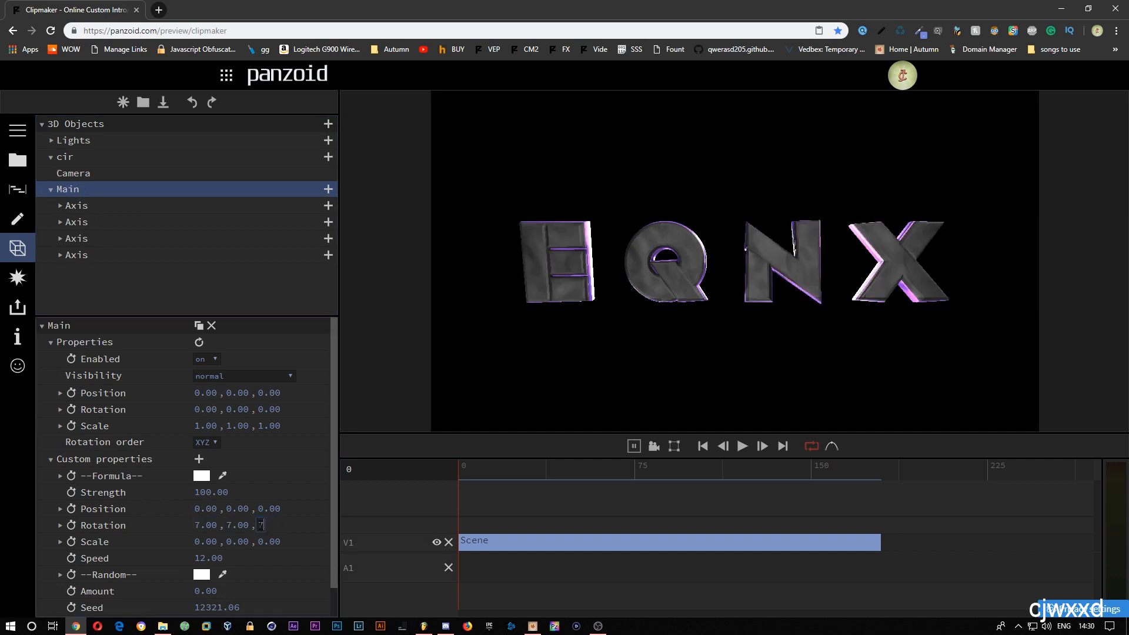
click(213, 558)
text(10)
key(Return)
key(space)
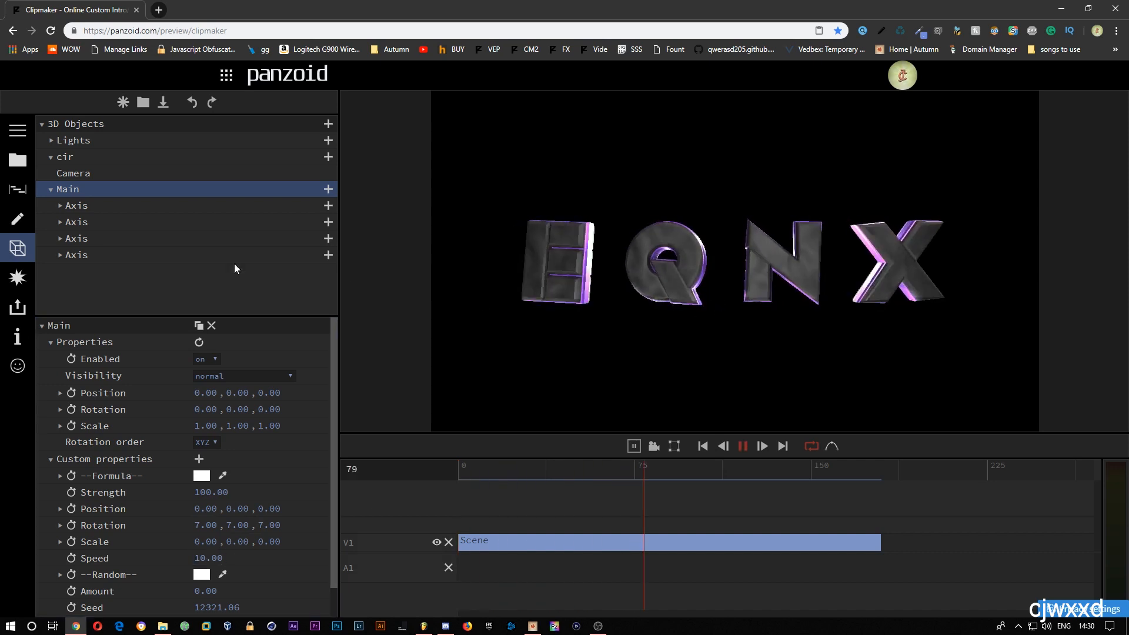
key(space)
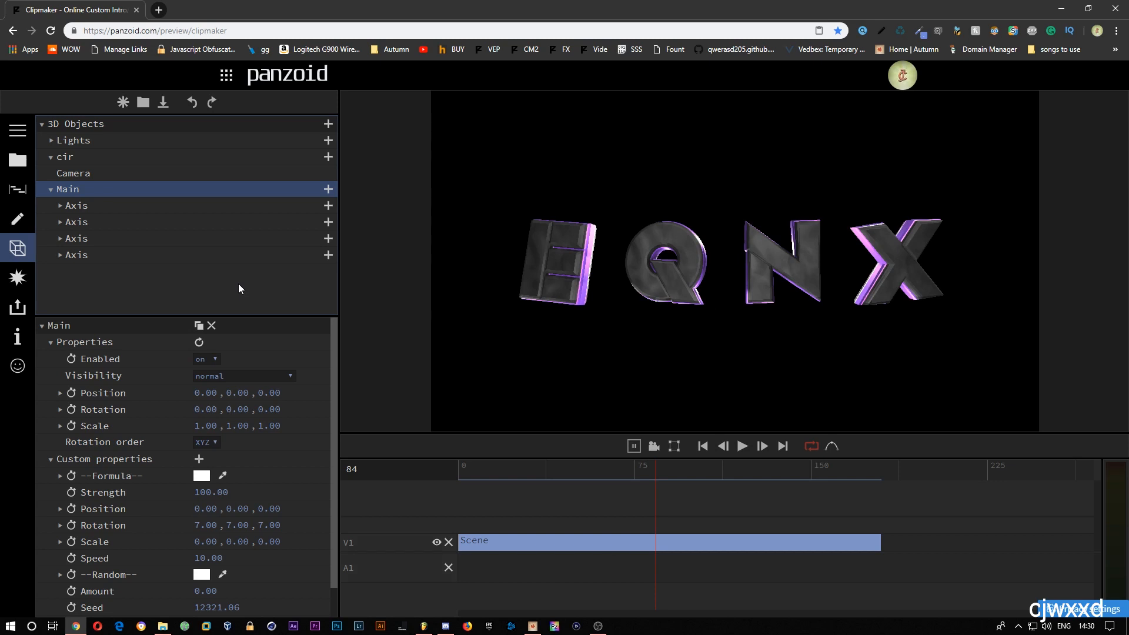
Step: Save the project as a downloaded .pz file and dismiss the download page and notification
key(ctrl+s)
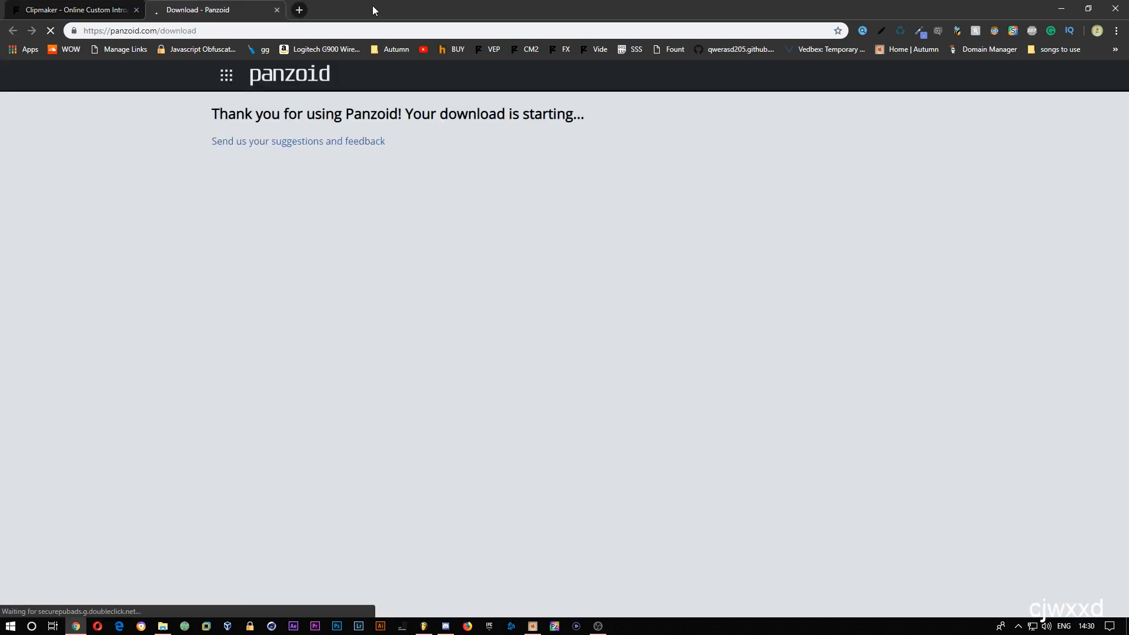
click(276, 11)
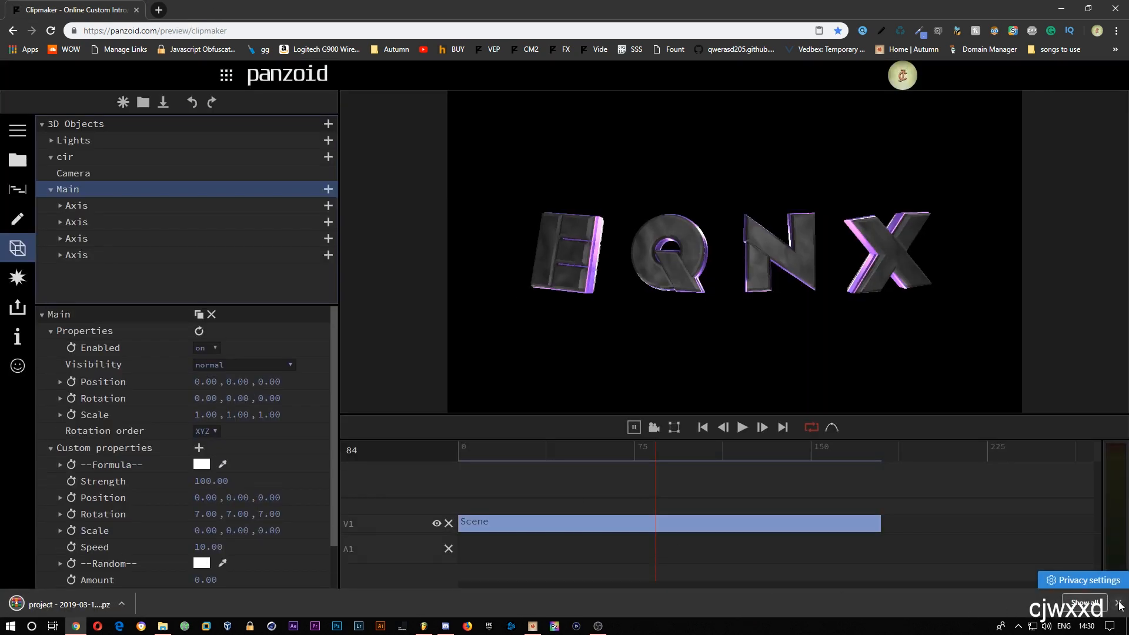
click(1118, 604)
Step: Reset all three of Main's custom Rotation values to 0
right_click(203, 525)
right_click(238, 525)
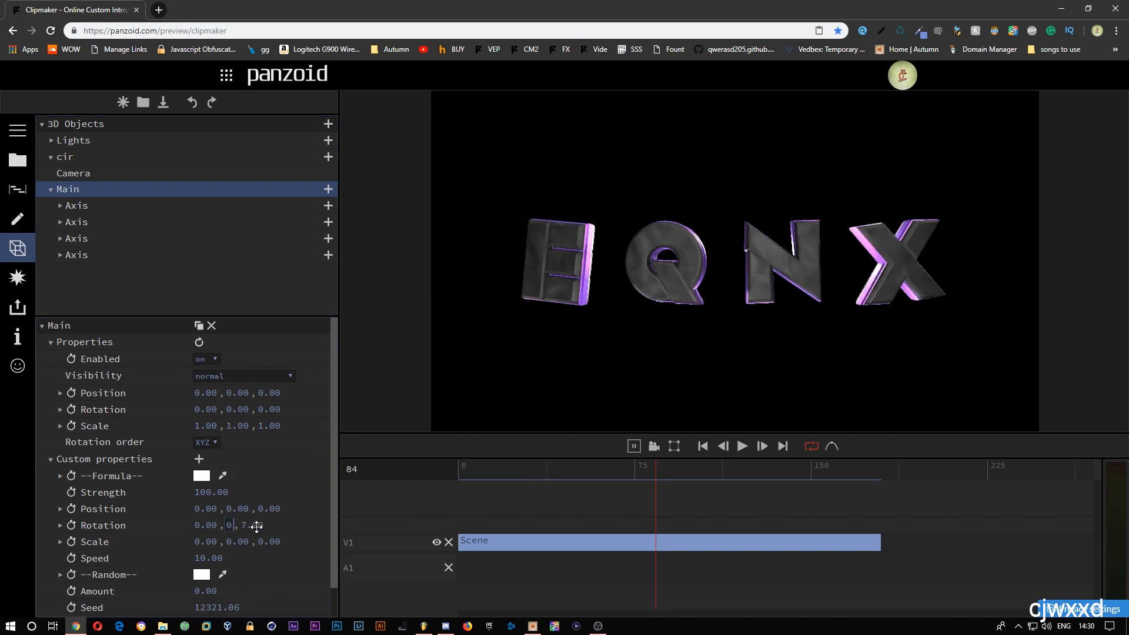
right_click(268, 526)
Step: Import untitled.wav from the eqnx folder in !Panzoid and place it at the start of audio track A1
click(17, 159)
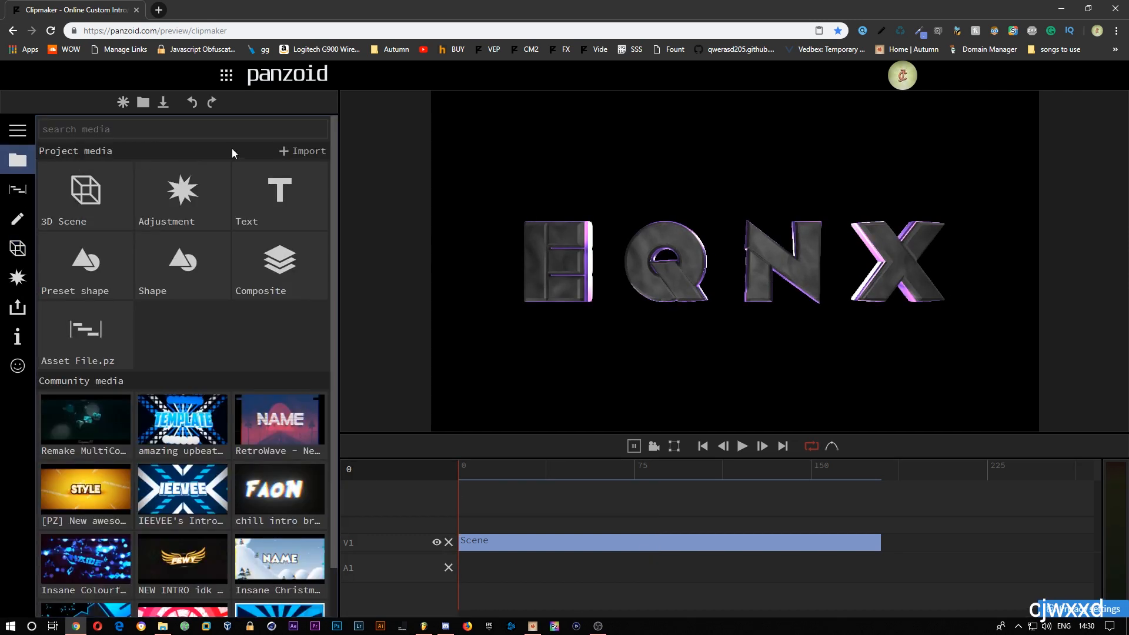
click(277, 149)
scroll(270, 223, up, 3)
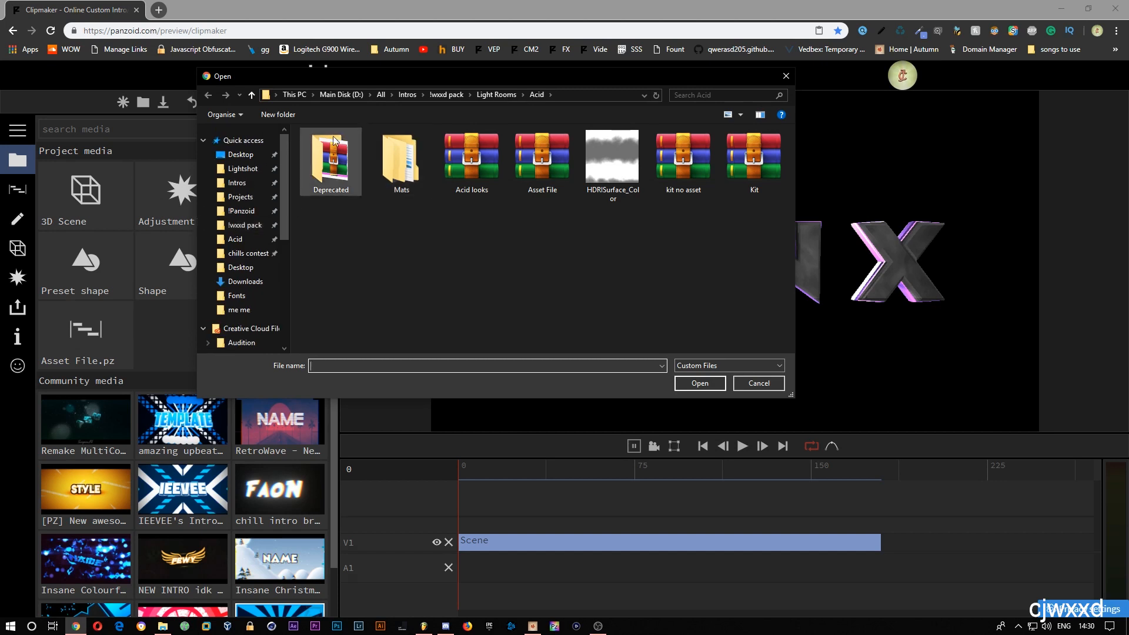
click(230, 212)
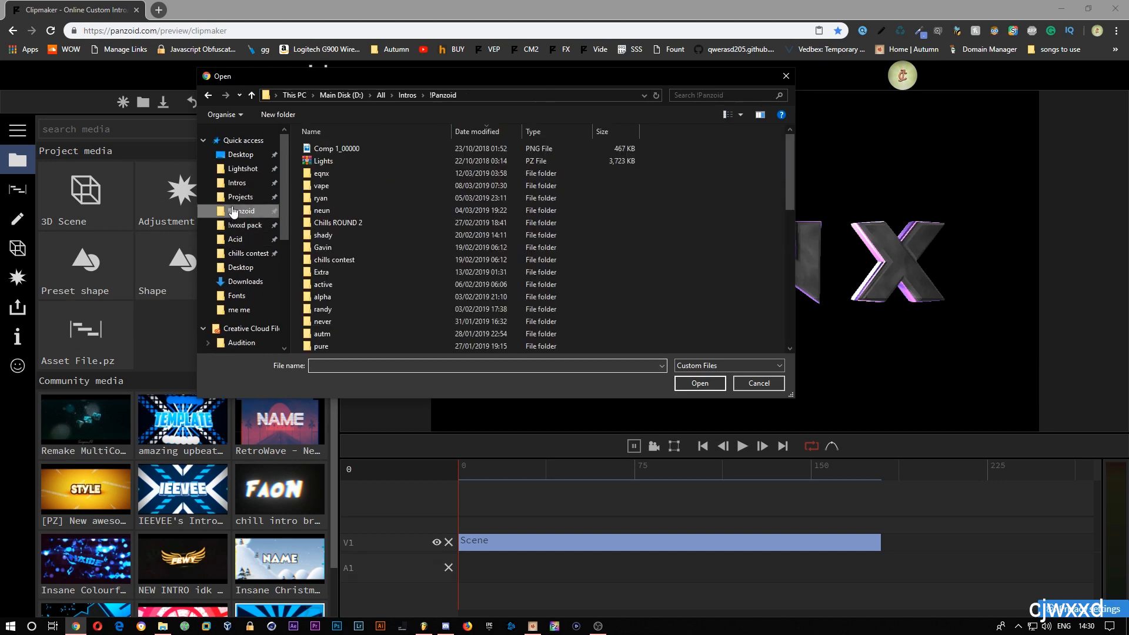
double_click(322, 173)
double_click(325, 148)
drag(142, 354, 552, 564)
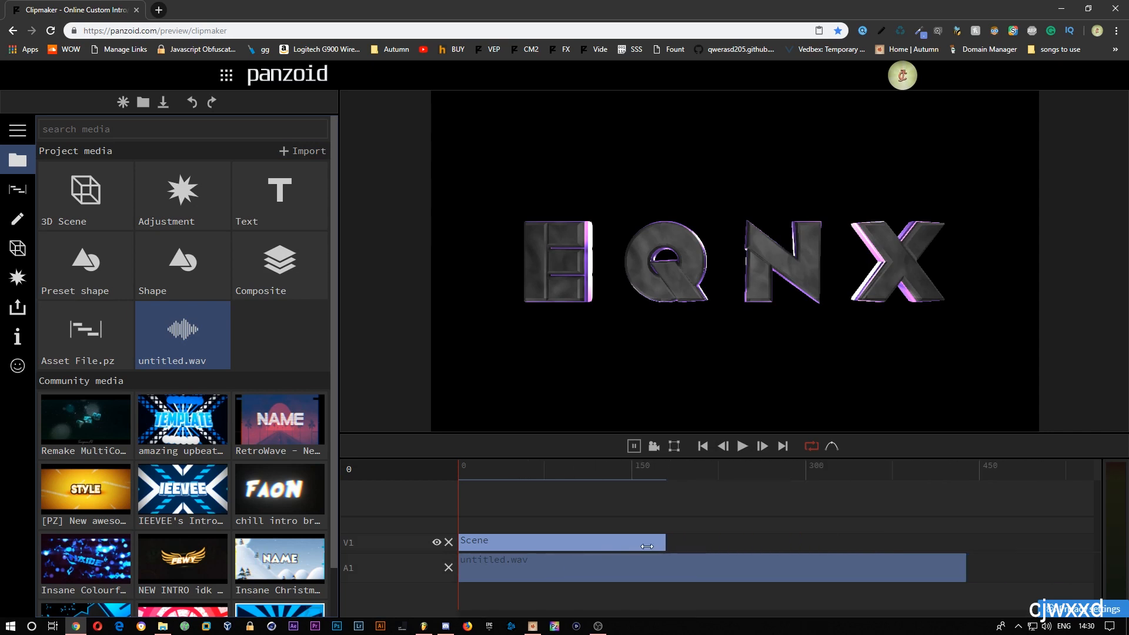
Step: Extend the Scene clip on V1 to the end of the audio and rename it raw
drag(665, 542, 965, 542)
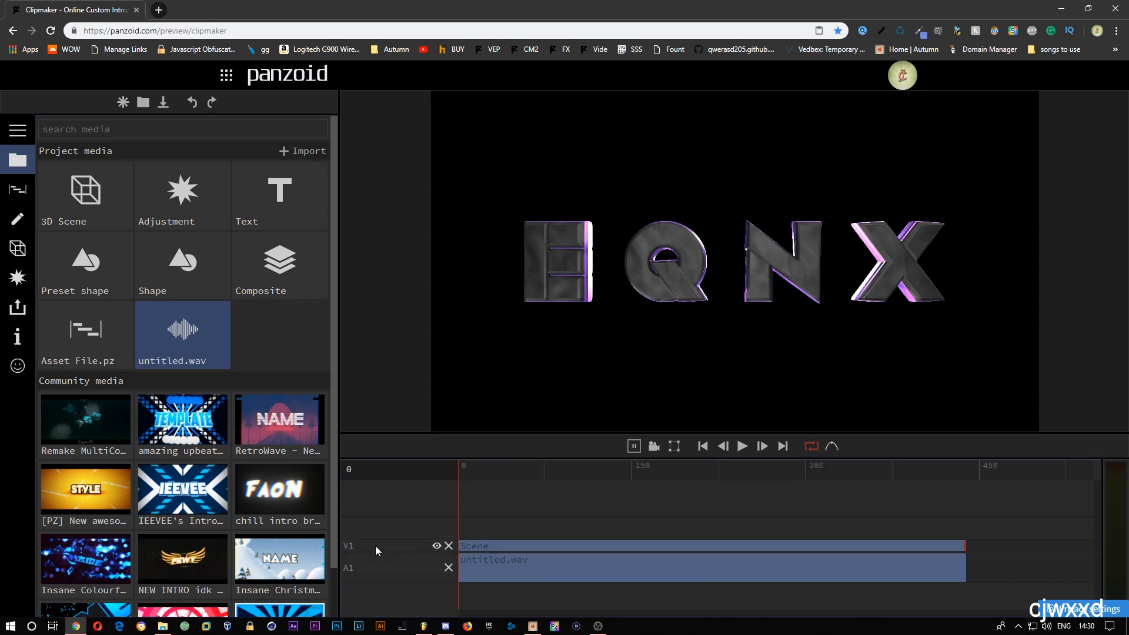
click(504, 547)
double_click(496, 546)
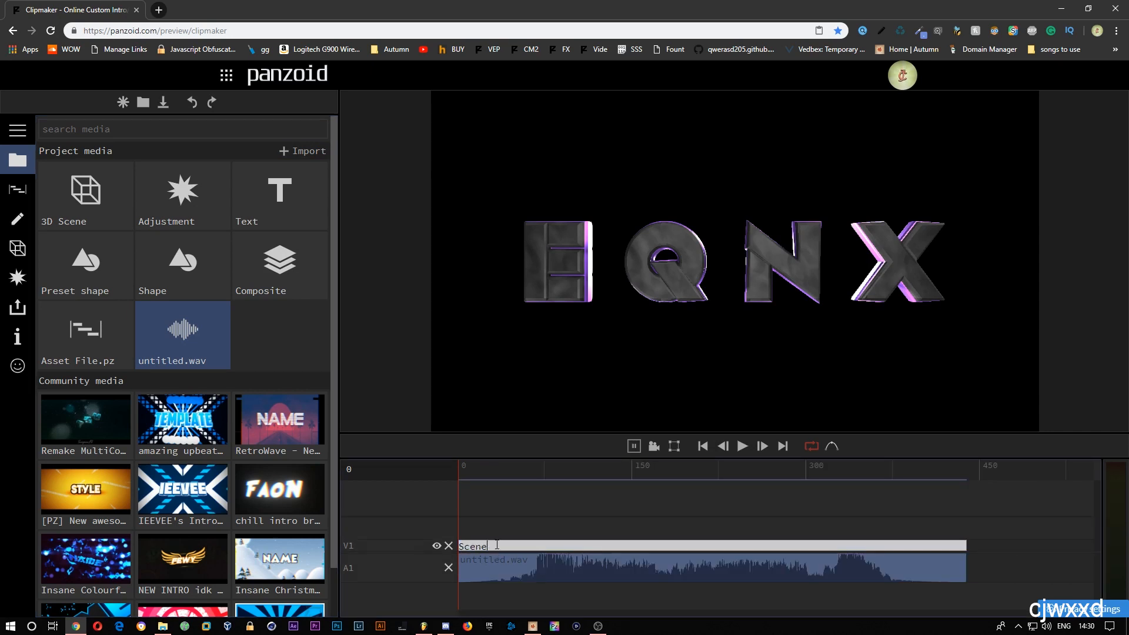
text(raw)
key(Return)
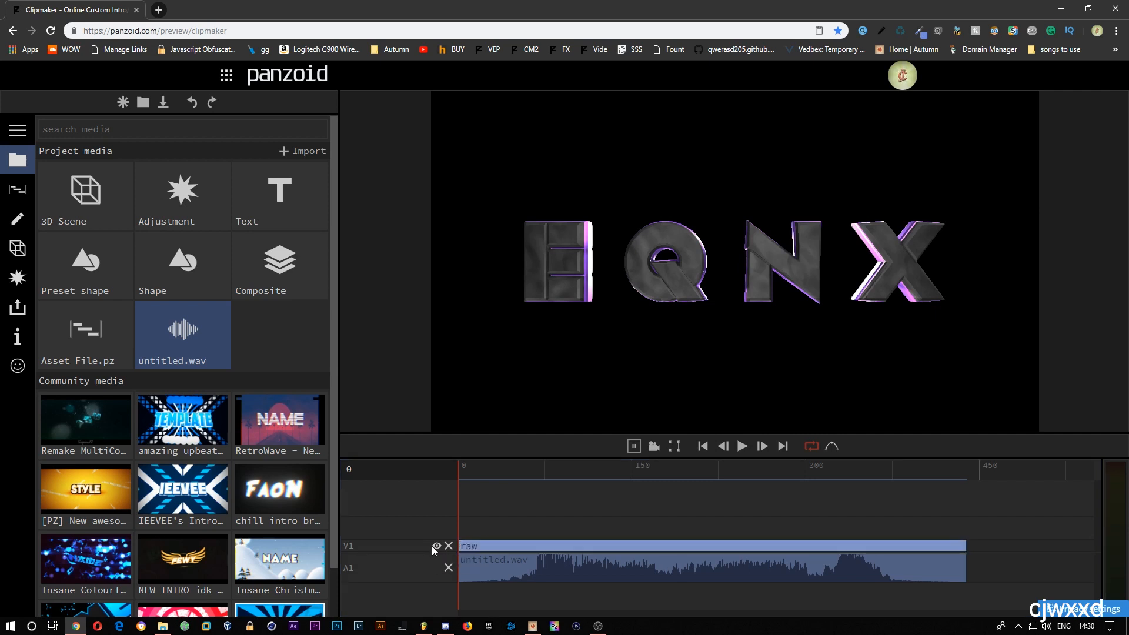
Step: Delete Asset File.pz from the project media
click(44, 341)
key(Delete)
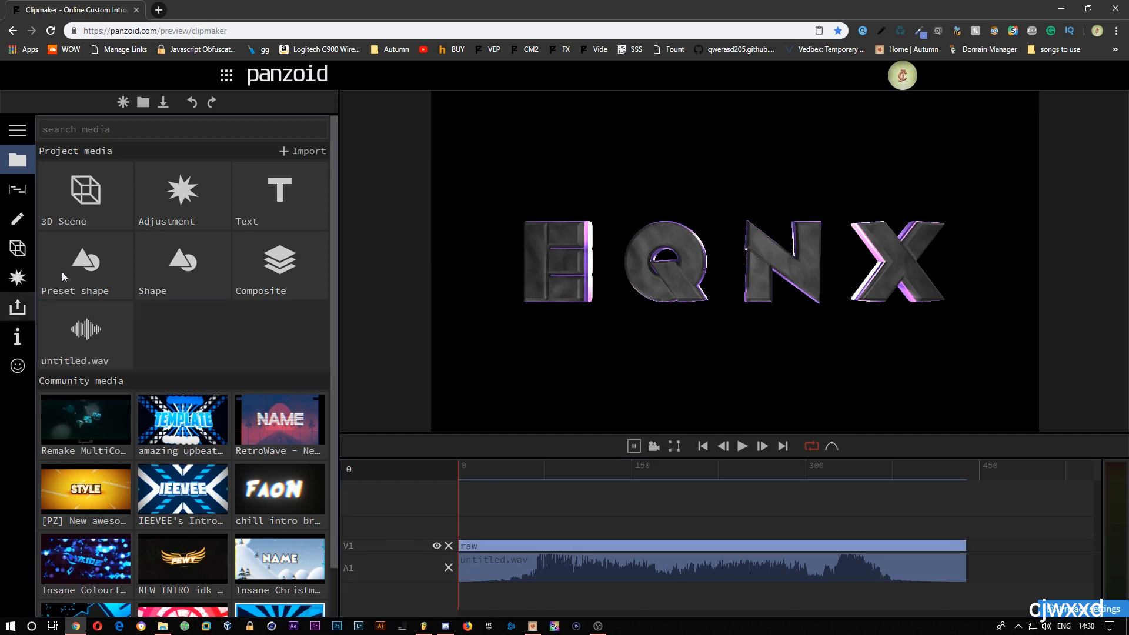
Step: Collapse the 3D object groups and move Lights below Main in the object list
click(18, 250)
click(51, 142)
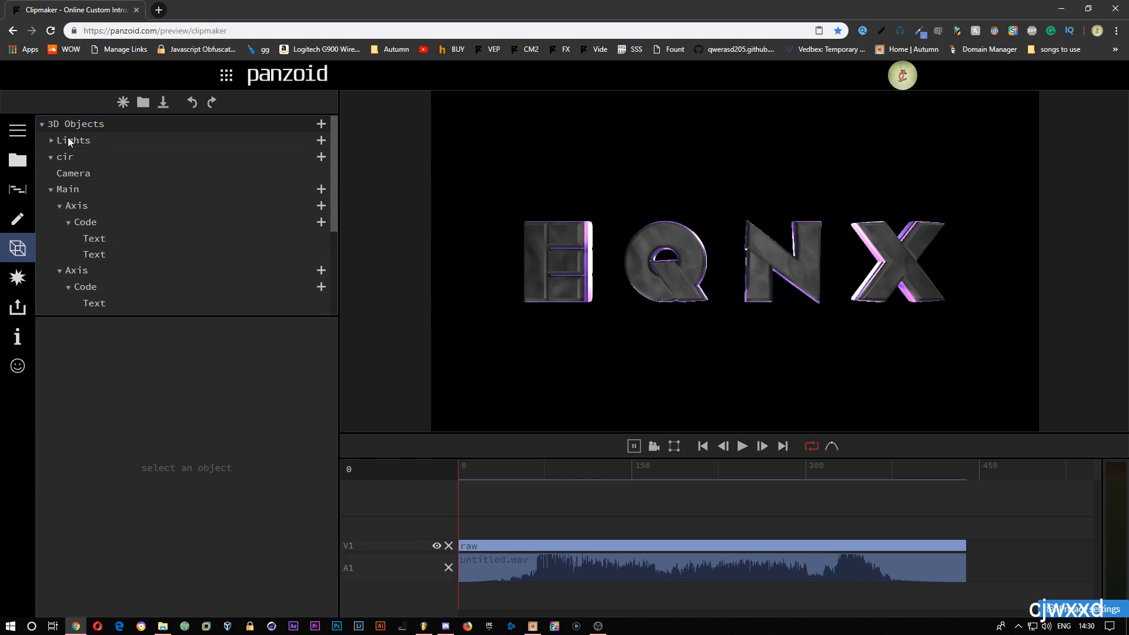
click(51, 159)
click(51, 187)
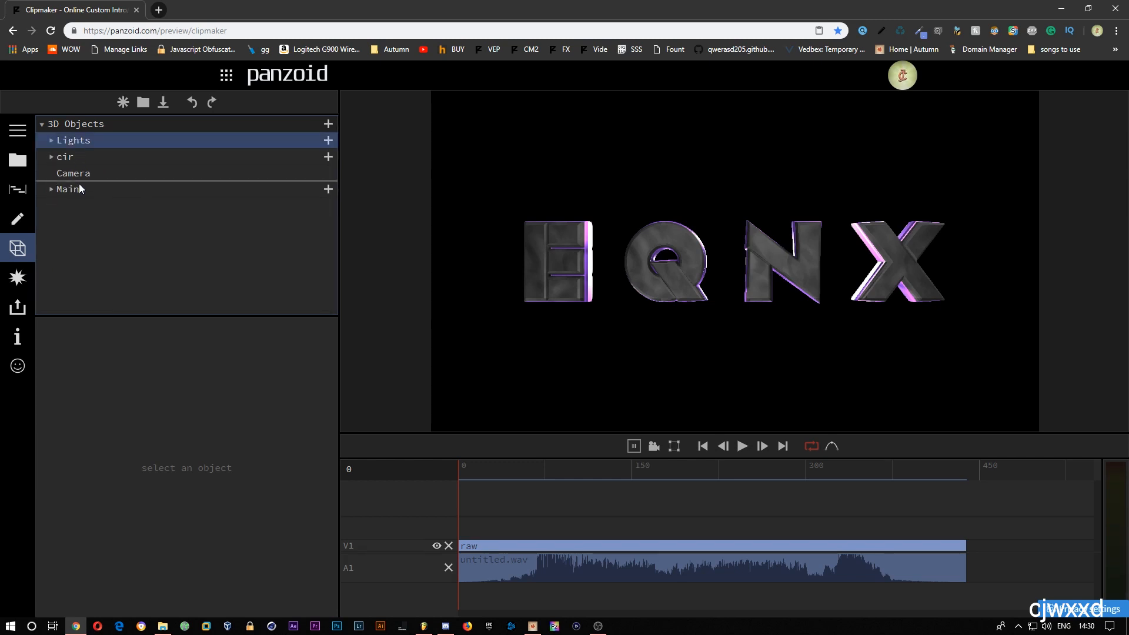
drag(78, 188, 78, 197)
click(57, 190)
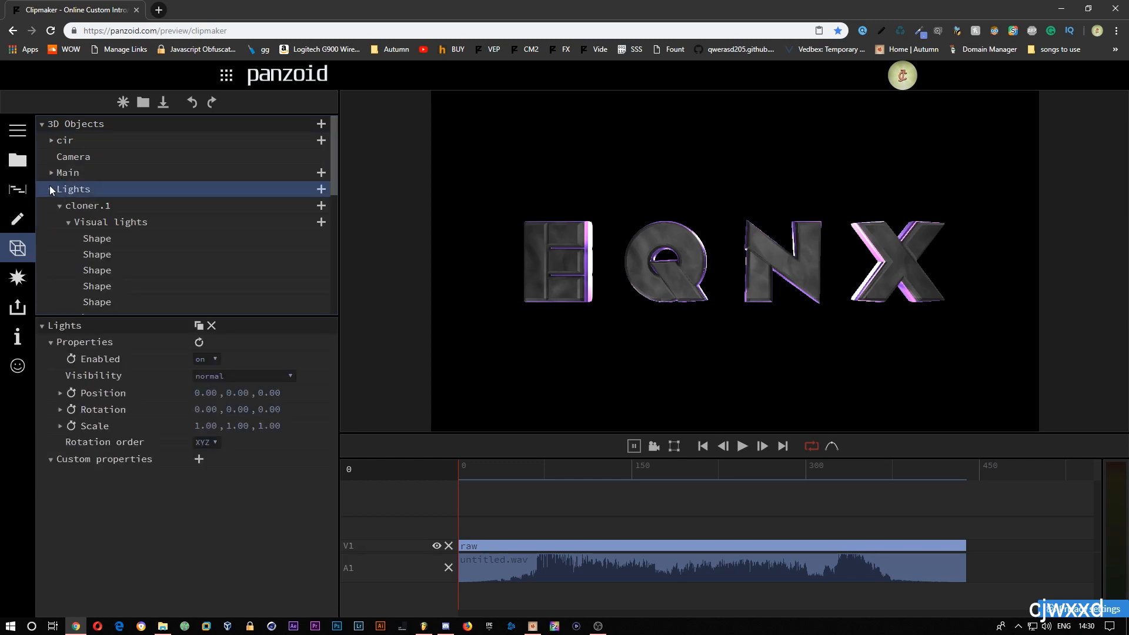
click(51, 189)
Step: Nest the Camera inside the cir group
click(70, 156)
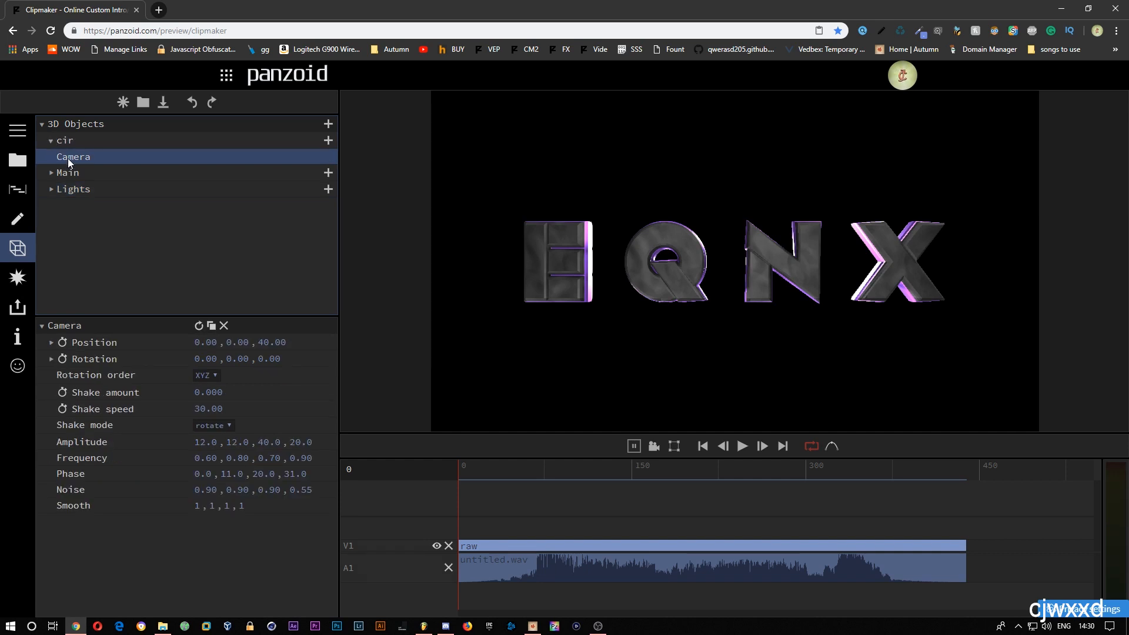
click(66, 143)
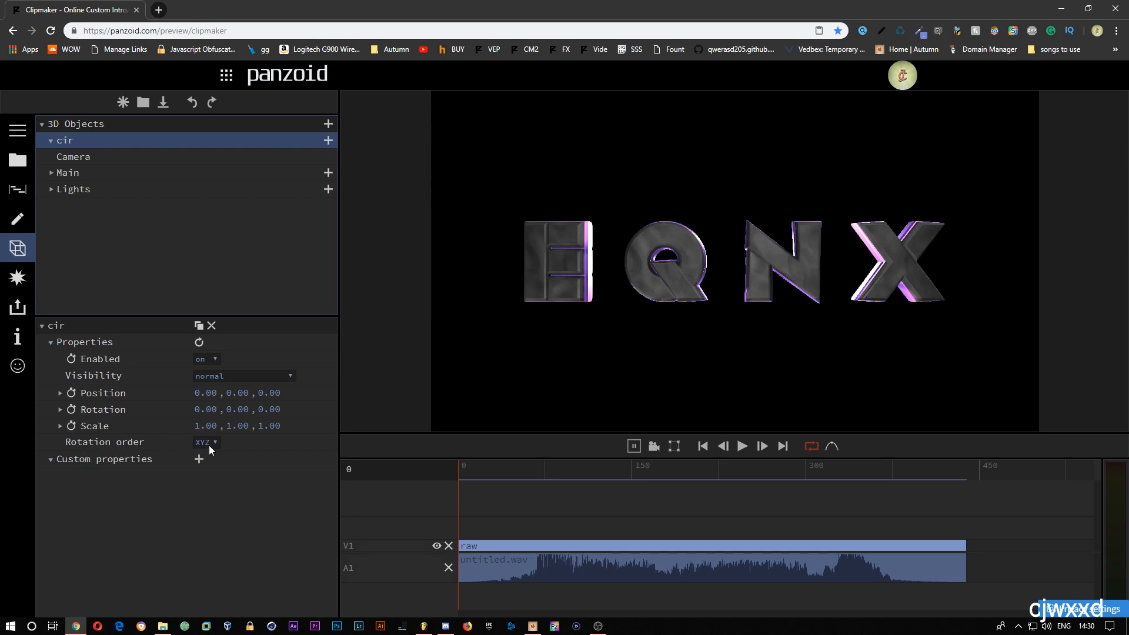
click(86, 155)
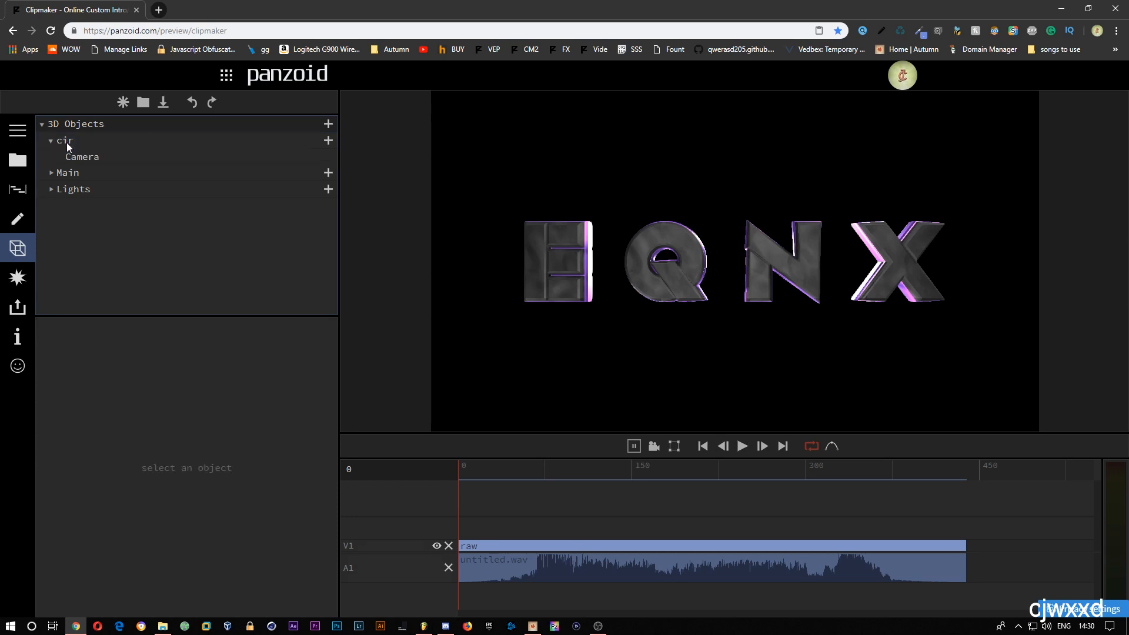
click(78, 143)
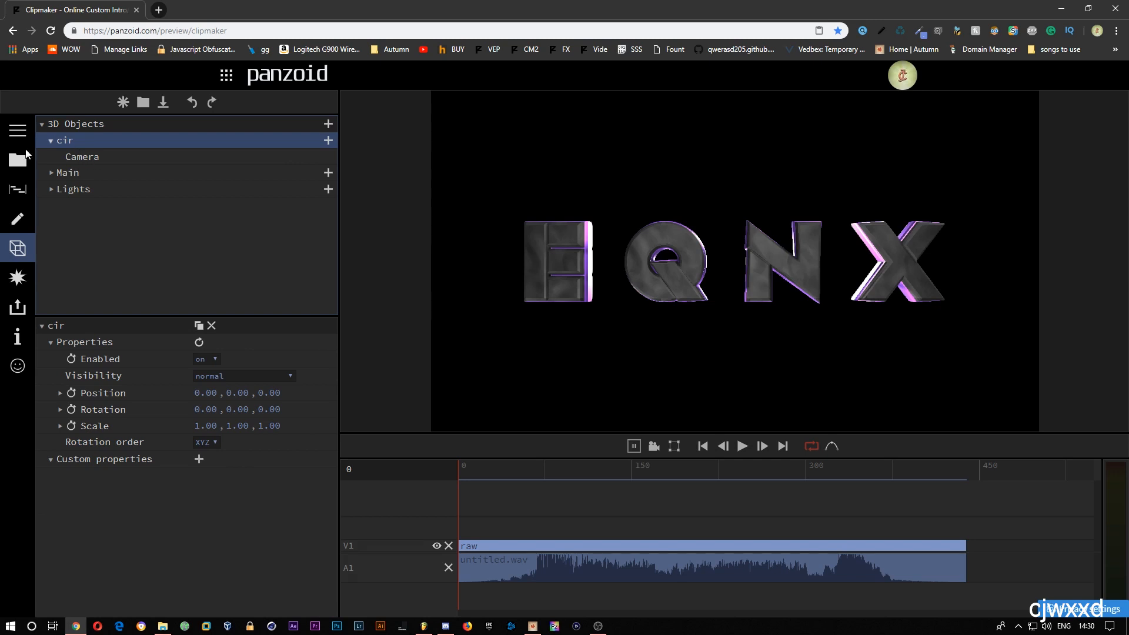
Step: Collapse the cir group and set Main's rotation order to YZX
click(82, 173)
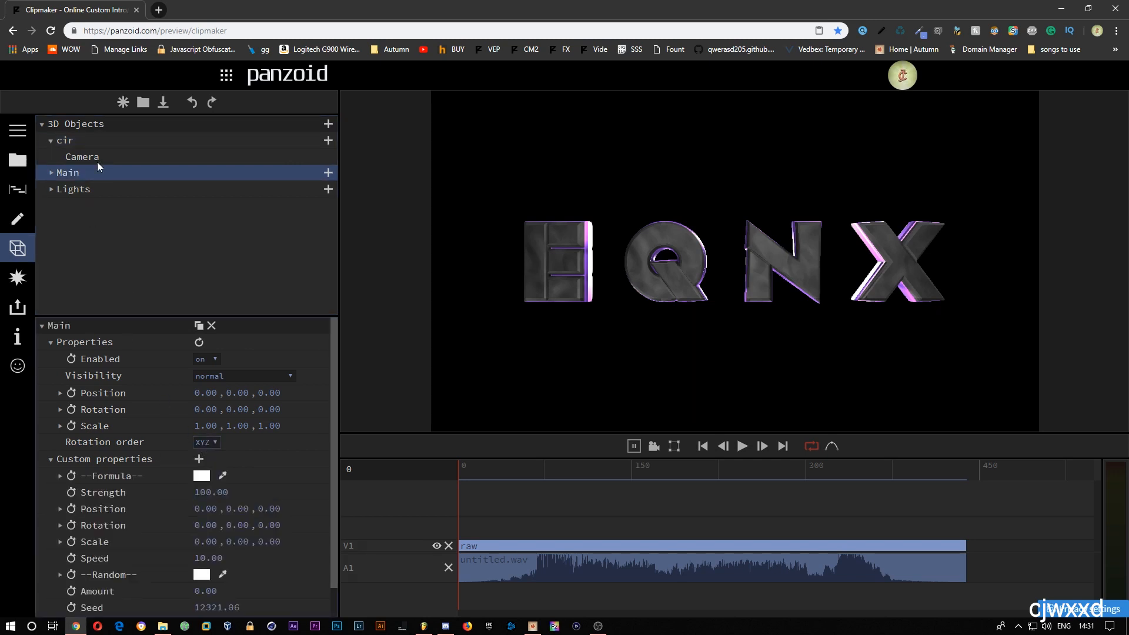
click(51, 140)
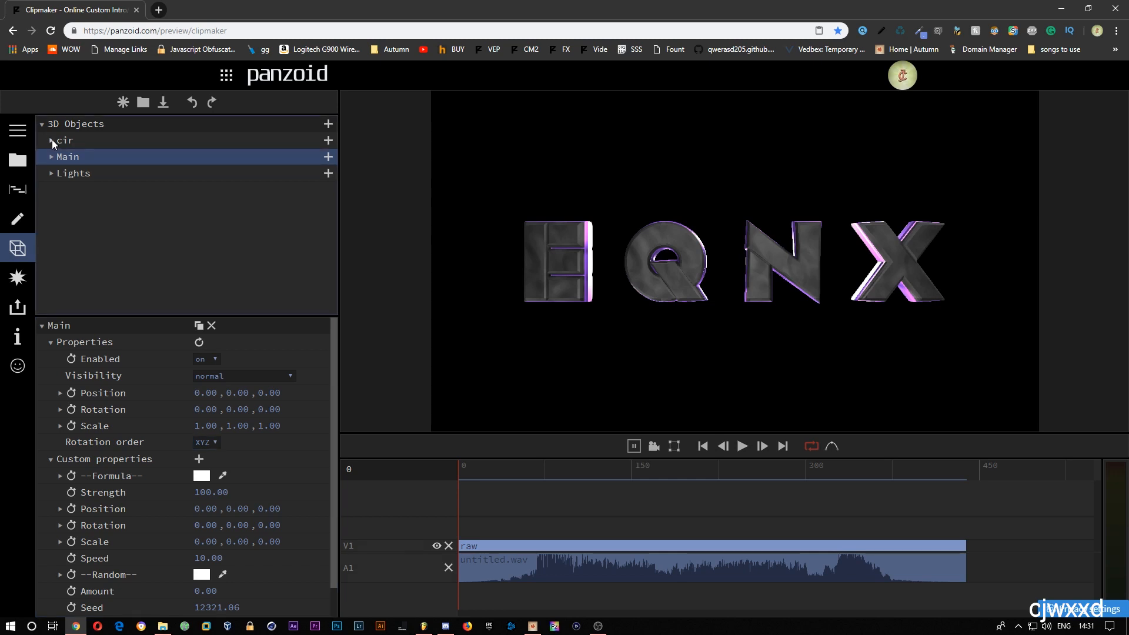
click(203, 442)
click(204, 487)
Step: Collapse each letter's Axis group inside Main and collapse Main itself
click(51, 156)
click(65, 173)
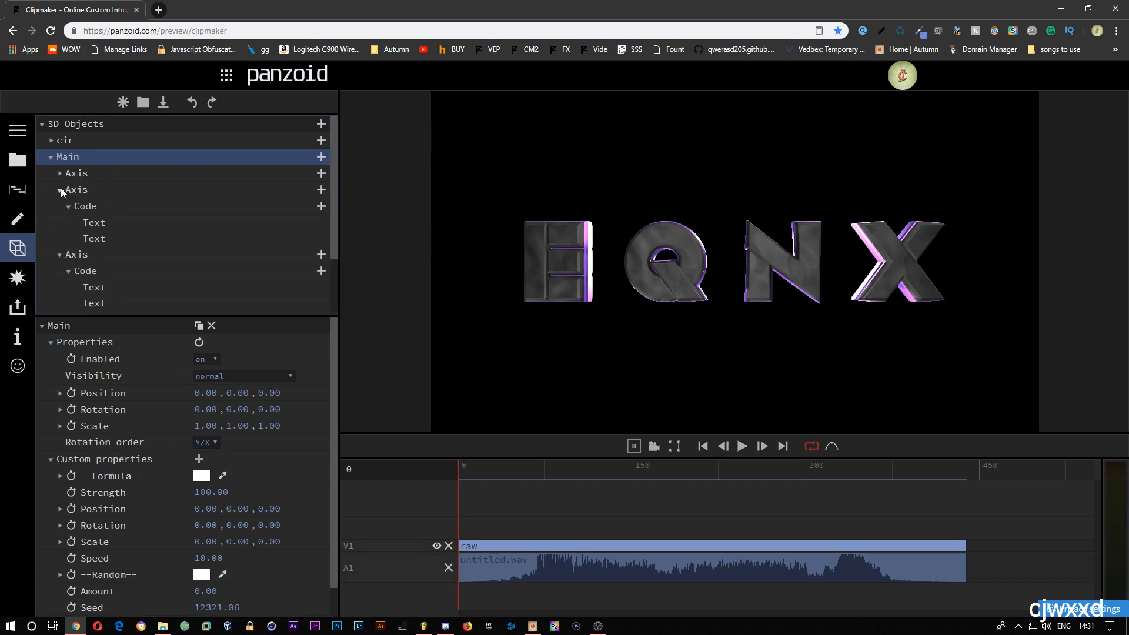
click(62, 190)
click(61, 206)
click(61, 222)
click(53, 154)
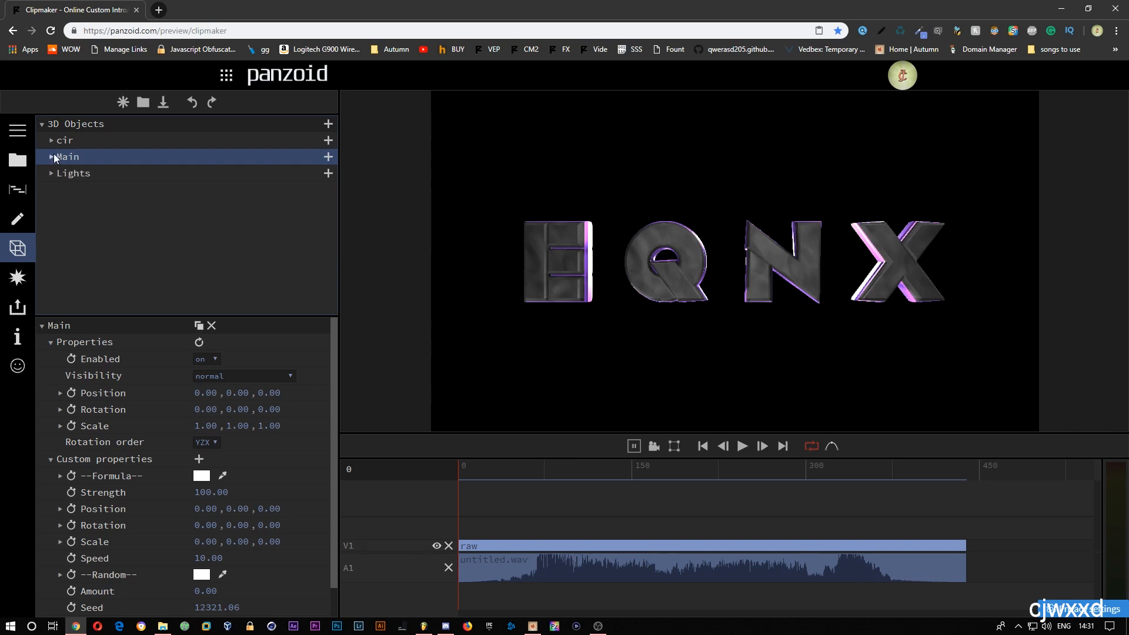
Step: With Main selected, scrub and play the quiet opening of the timeline to examine where the music builds up
click(63, 142)
click(59, 154)
click(480, 468)
drag(491, 472, 526, 471)
key(space)
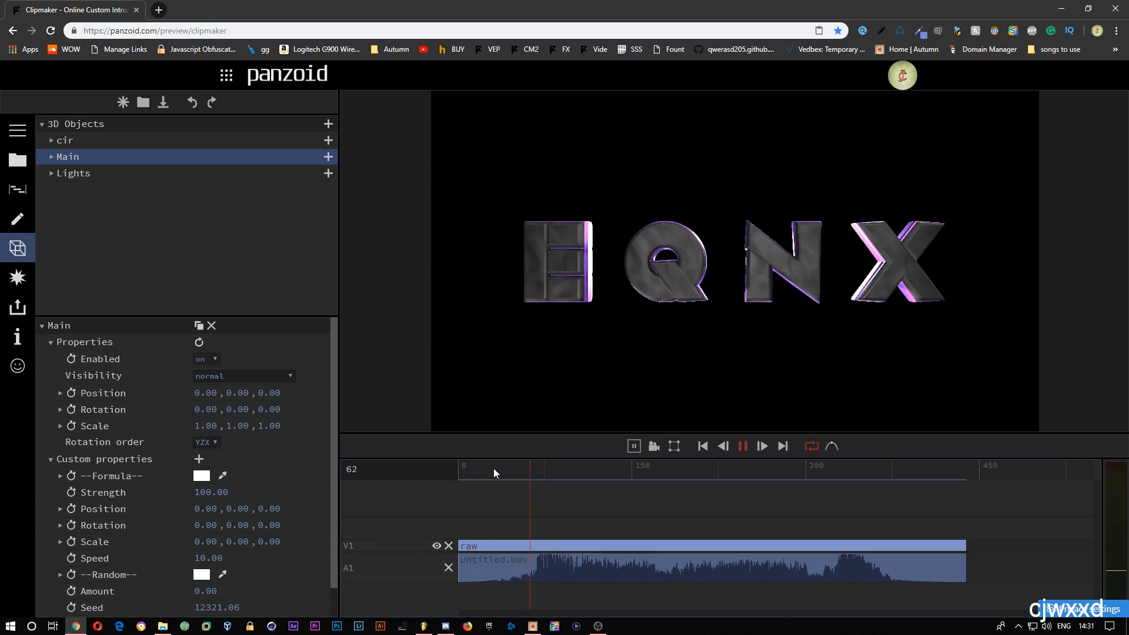
click(534, 465)
drag(534, 464, 453, 467)
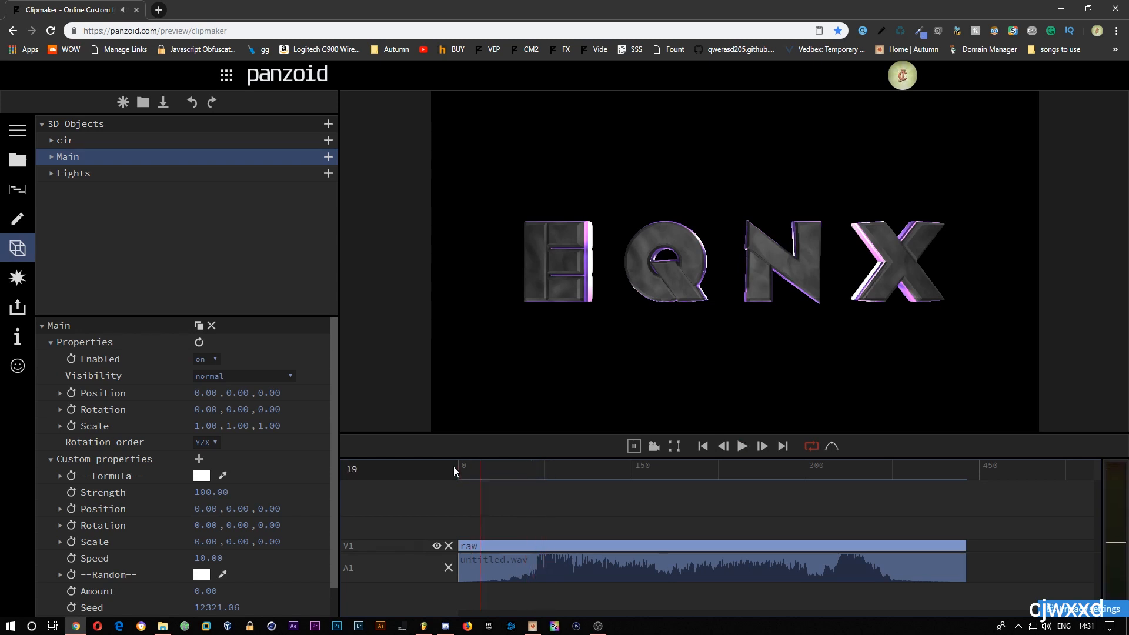
Step: Play and scrub the start of the song to find the beat drop and park the playhead on it at frame 71
key(space)
click(524, 466)
key(space)
drag(512, 468, 518, 469)
key(space)
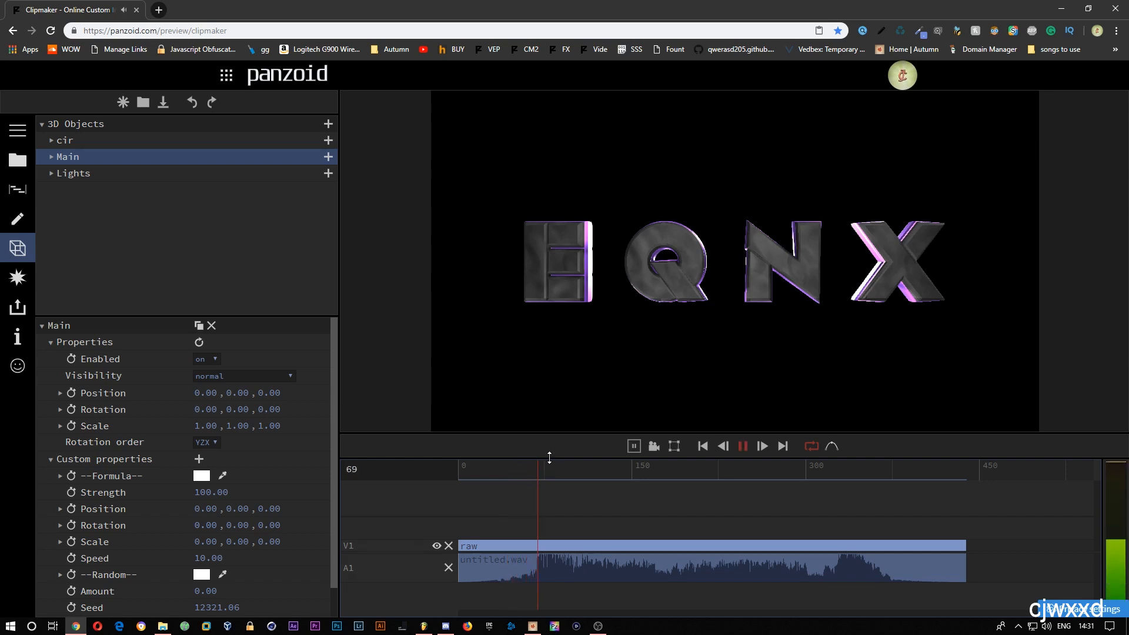
key(space)
drag(549, 458, 544, 460)
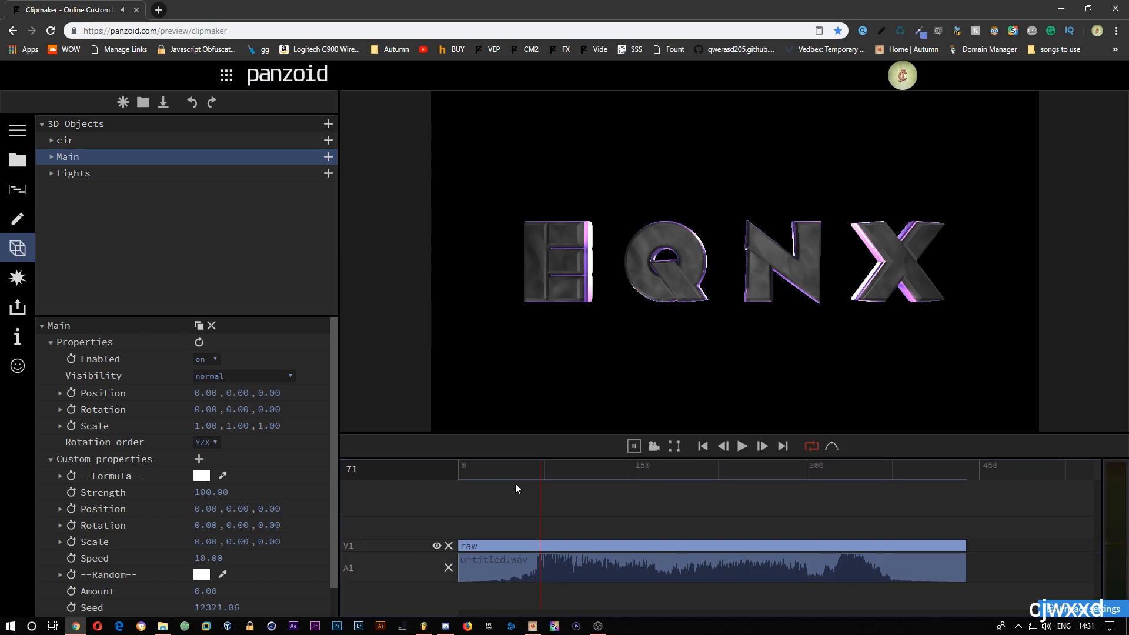
Step: Switch the browser to full screen and add a timeline marker on the beat drop at about frame 70
scroll(509, 572, up, 3)
scroll(413, 572, up, 3)
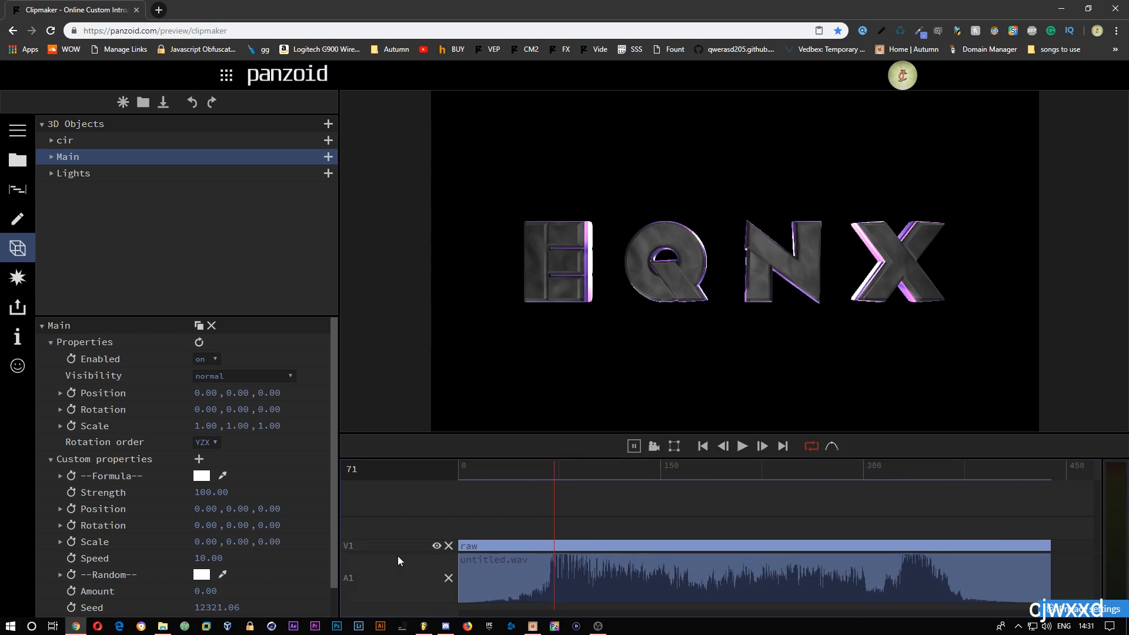
key(F11)
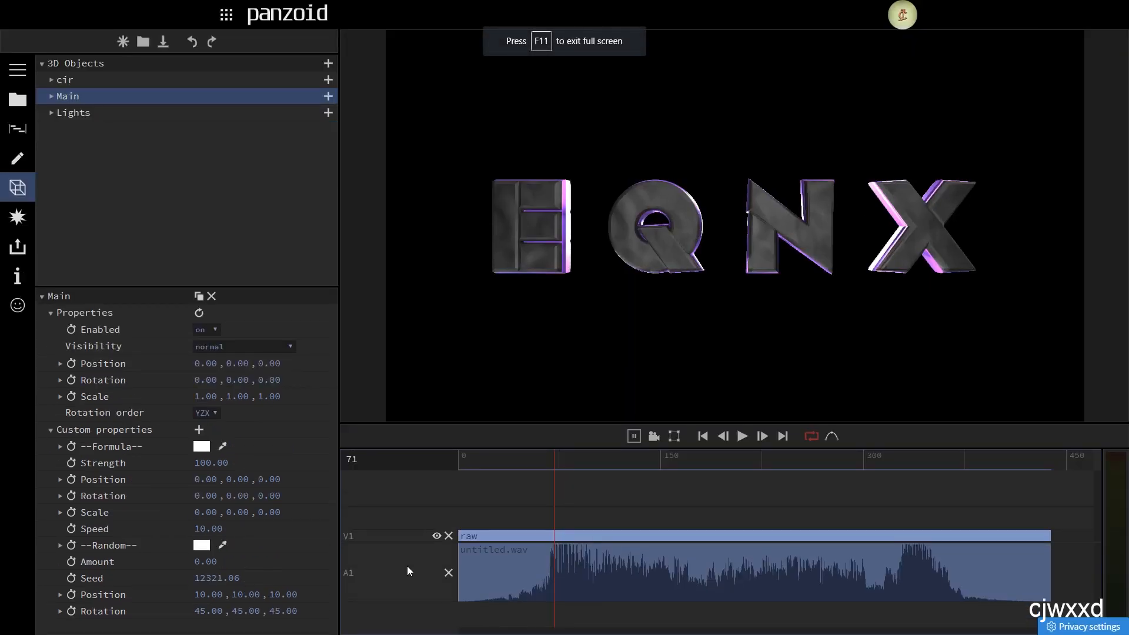
mouse_move(555, 455)
mouse_down()
mouse_move(545, 461)
mouse_move(553, 454)
mouse_up()
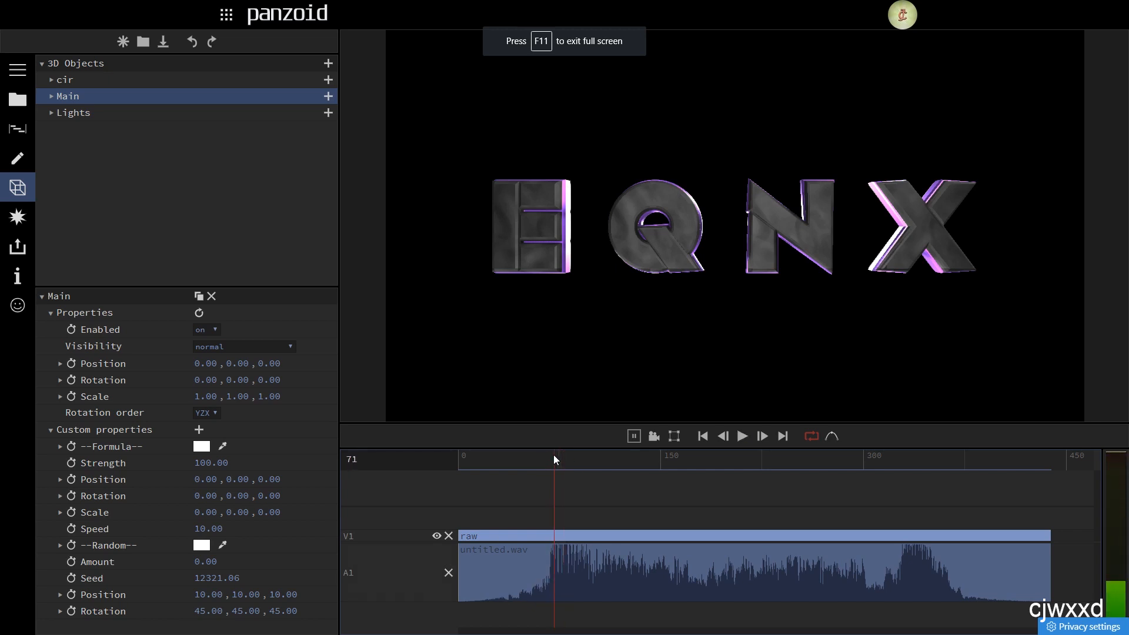
key(space)
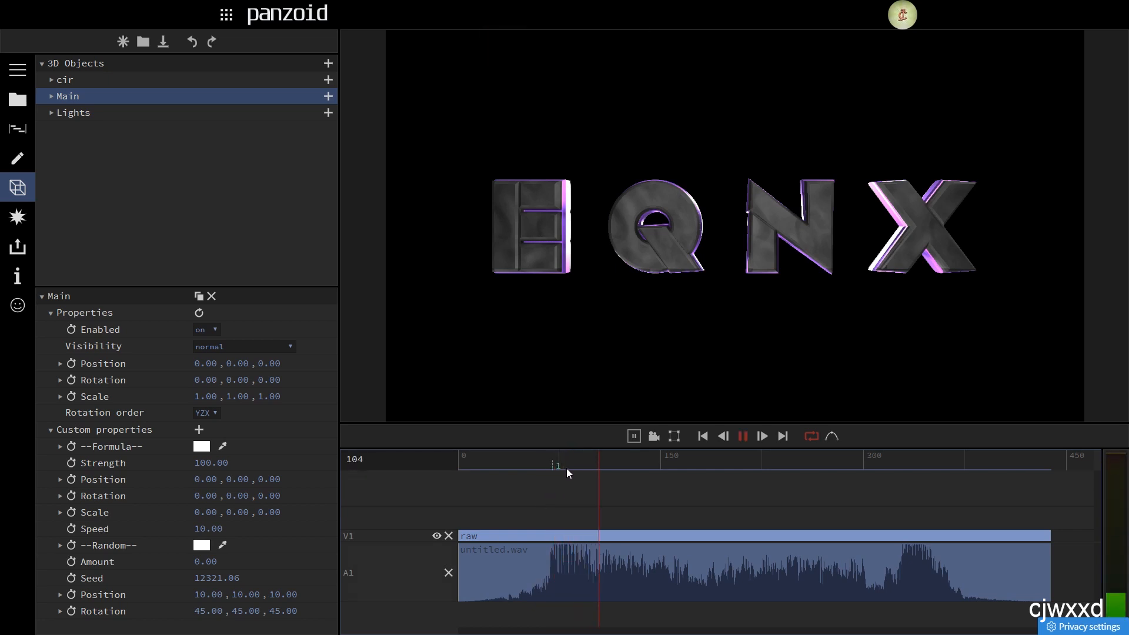
key(space)
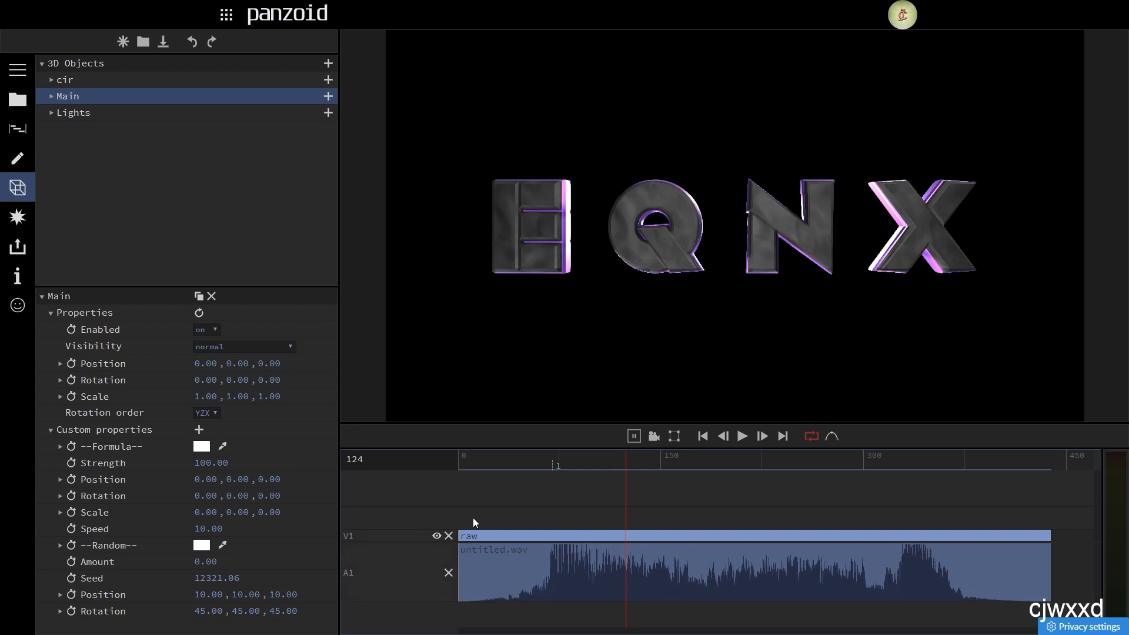
Step: Replay the section after the first marker and add a second timeline marker on the beat at frame 136
click(540, 456)
key(space)
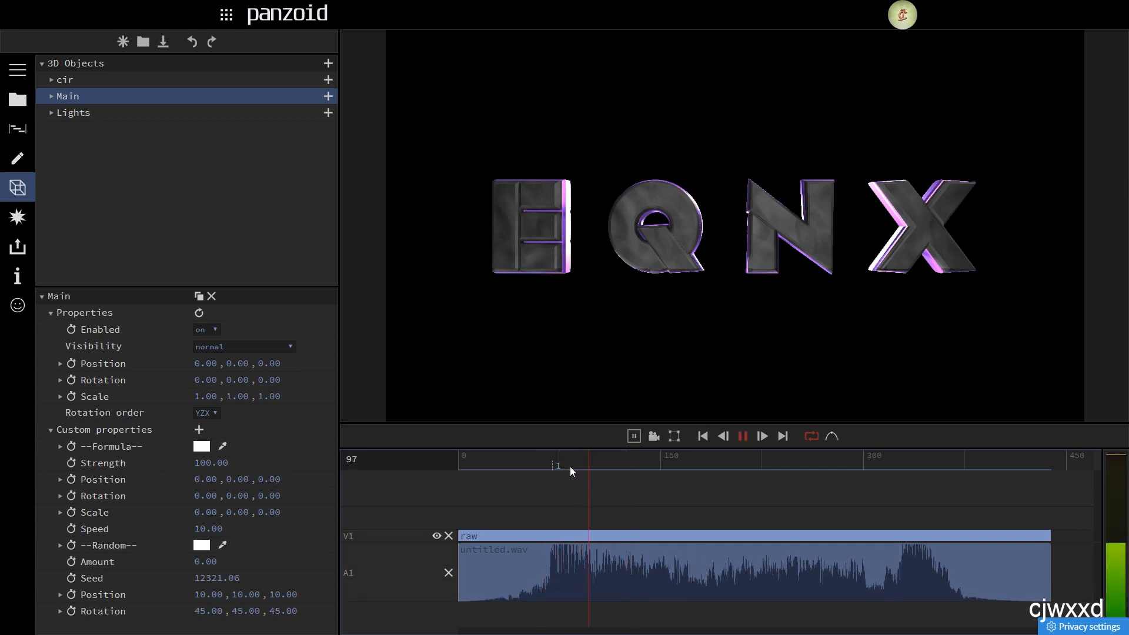
key(space)
click(640, 463)
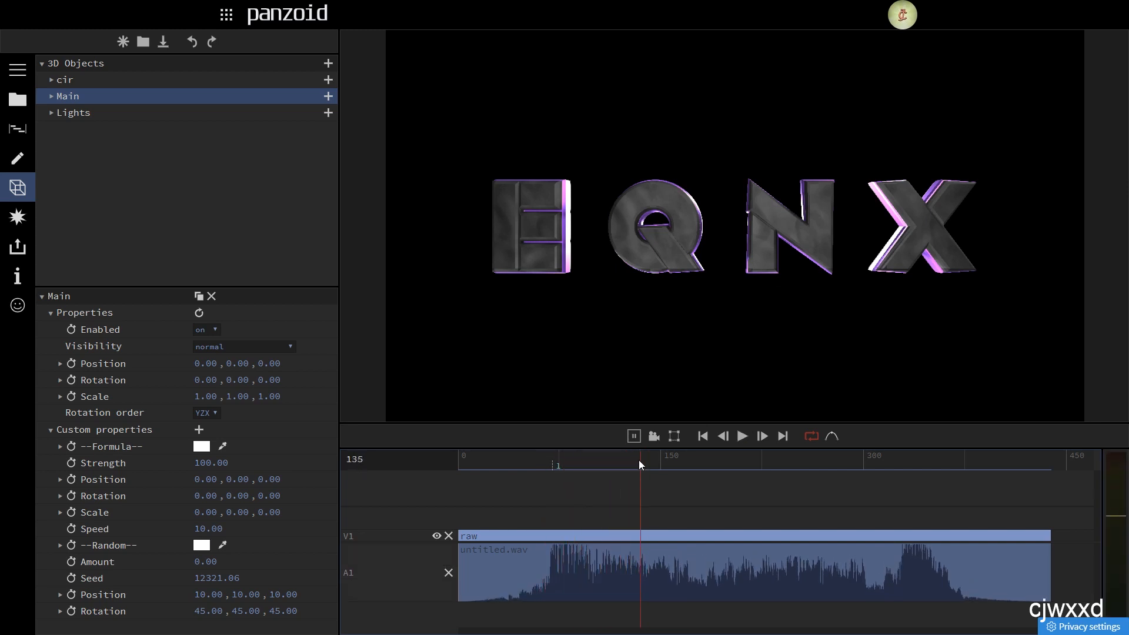
key(space)
click(645, 456)
click(595, 460)
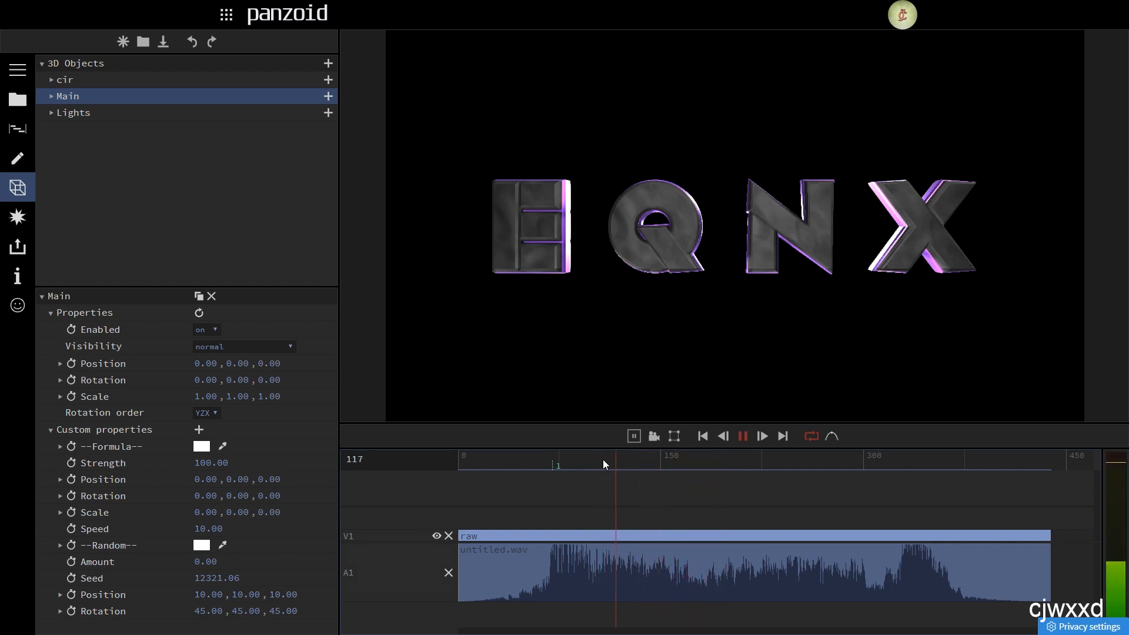
click(641, 457)
key(space)
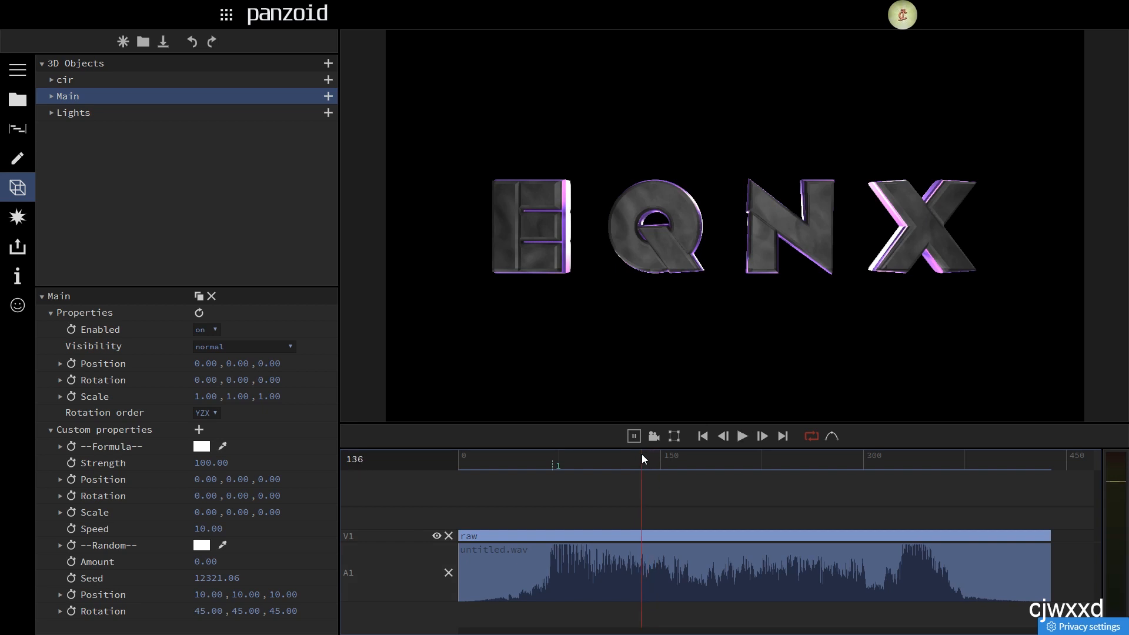
key(m)
Step: Play past the second marker and add a third timeline marker at about frame 200
key(space)
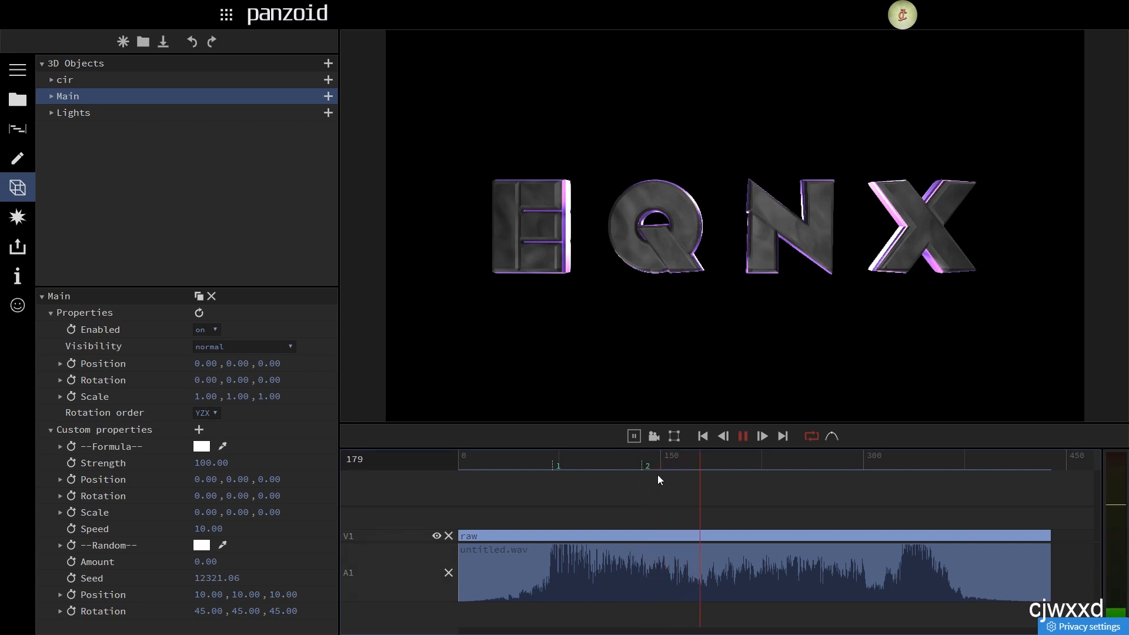
click(700, 463)
drag(724, 458, 729, 454)
key(m)
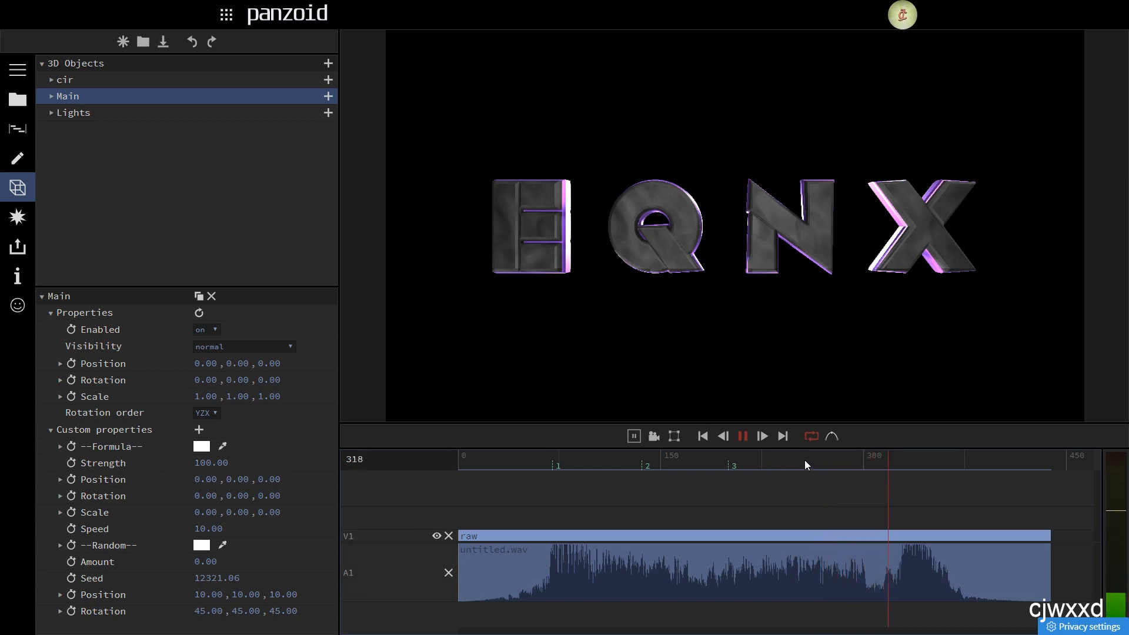
drag(817, 451, 765, 453)
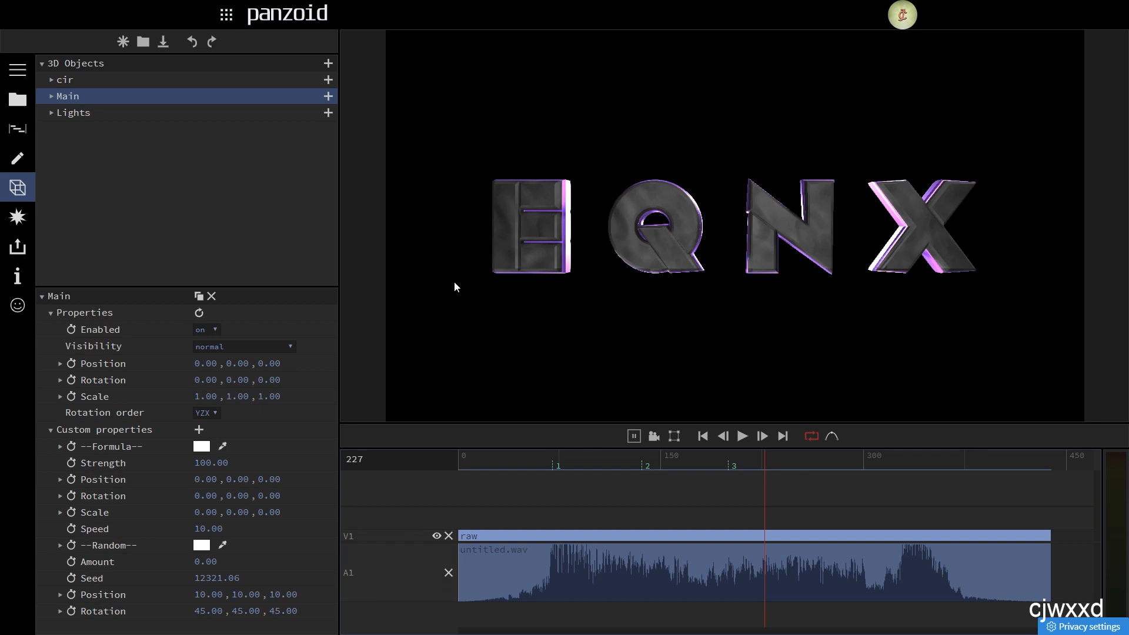
Step: Show the sequence settings, try appending 00 to the second marker's name, and restore the name to 2
click(17, 128)
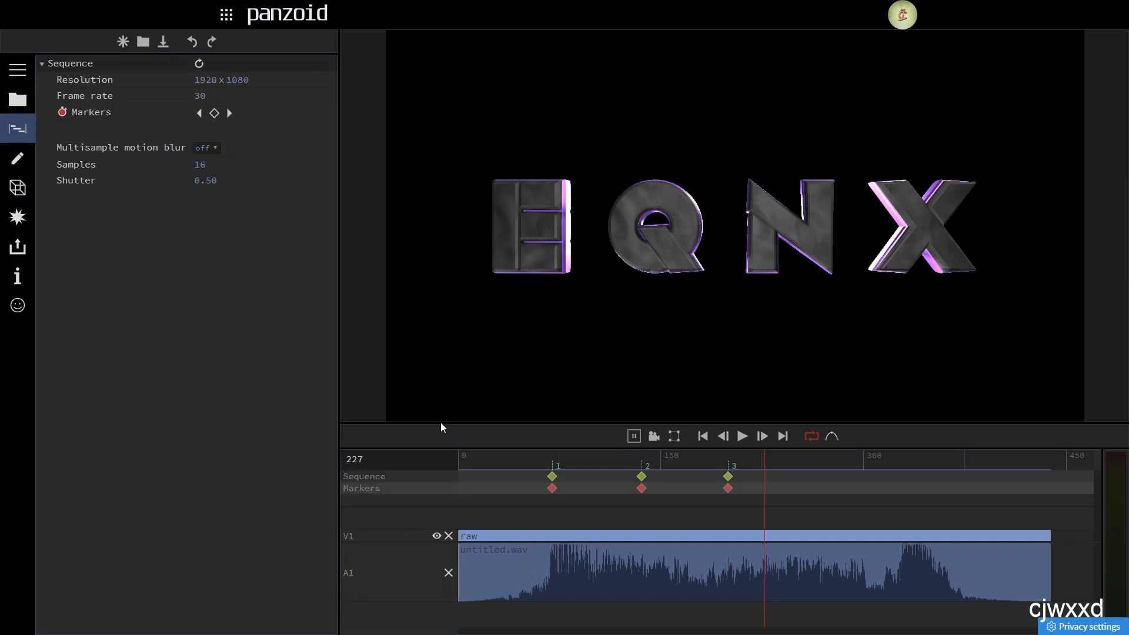
drag(526, 452, 599, 452)
click(643, 468)
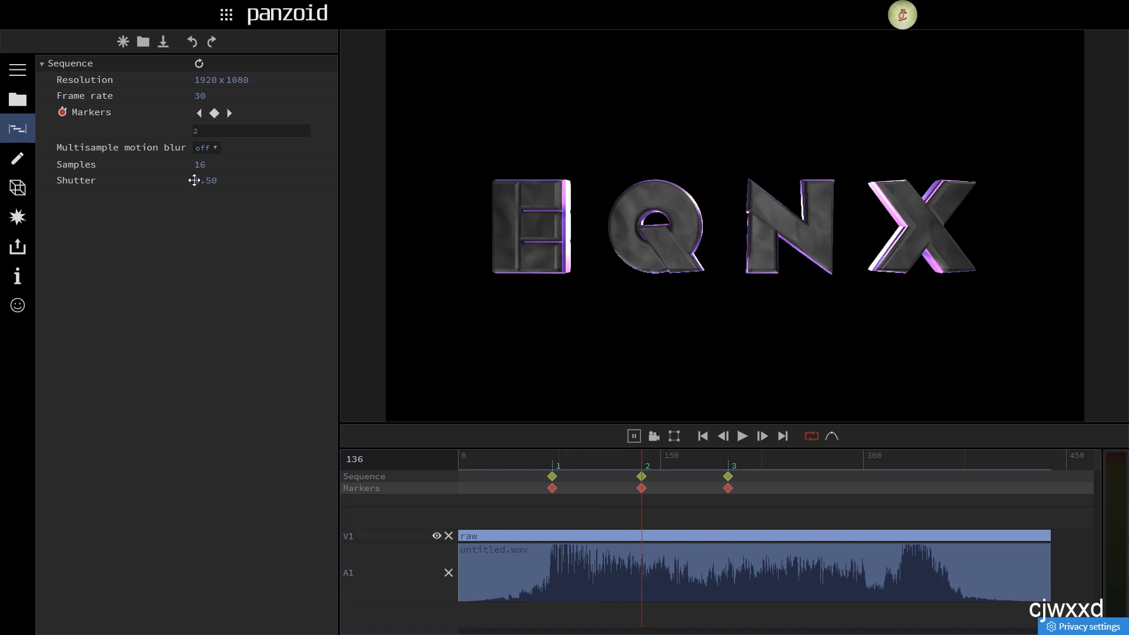
text(00)
key(Return)
click(214, 131)
key(BackSpace)
key(BackSpace)
key(Return)
Step: Play on from the third marker and add two more timeline markers at about frames 249 and 265
key(space)
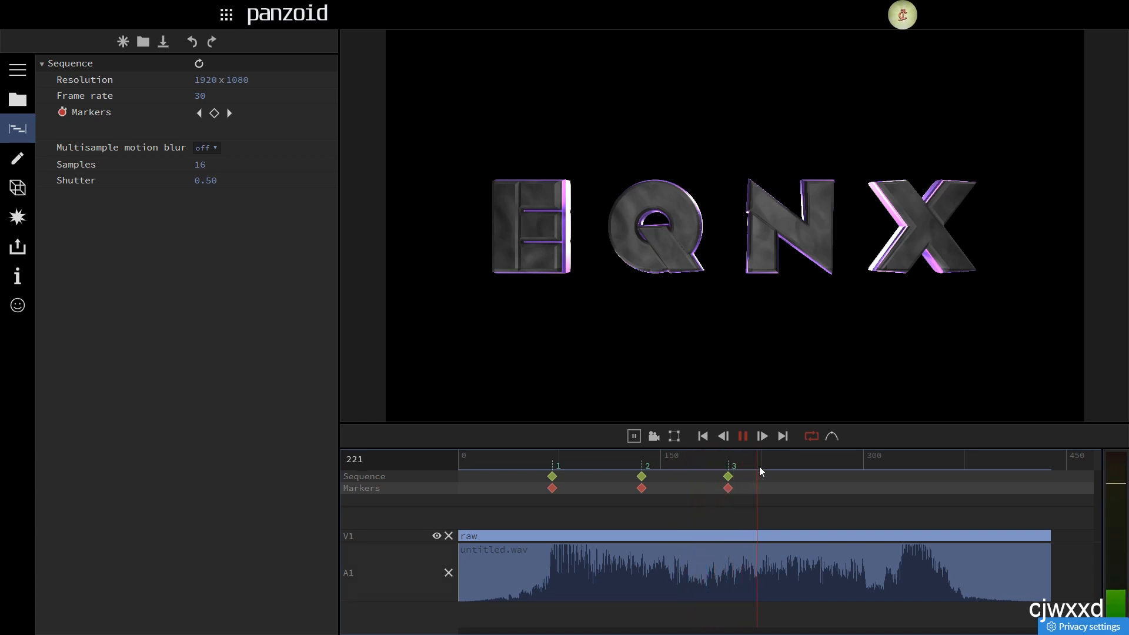
click(797, 454)
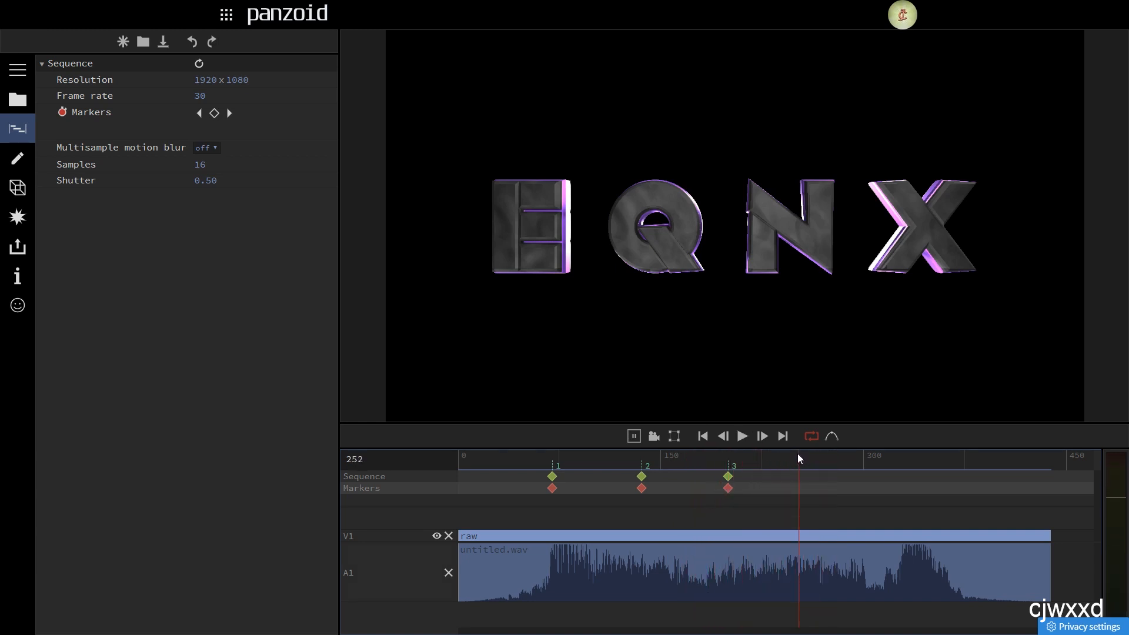
click(796, 453)
key(m)
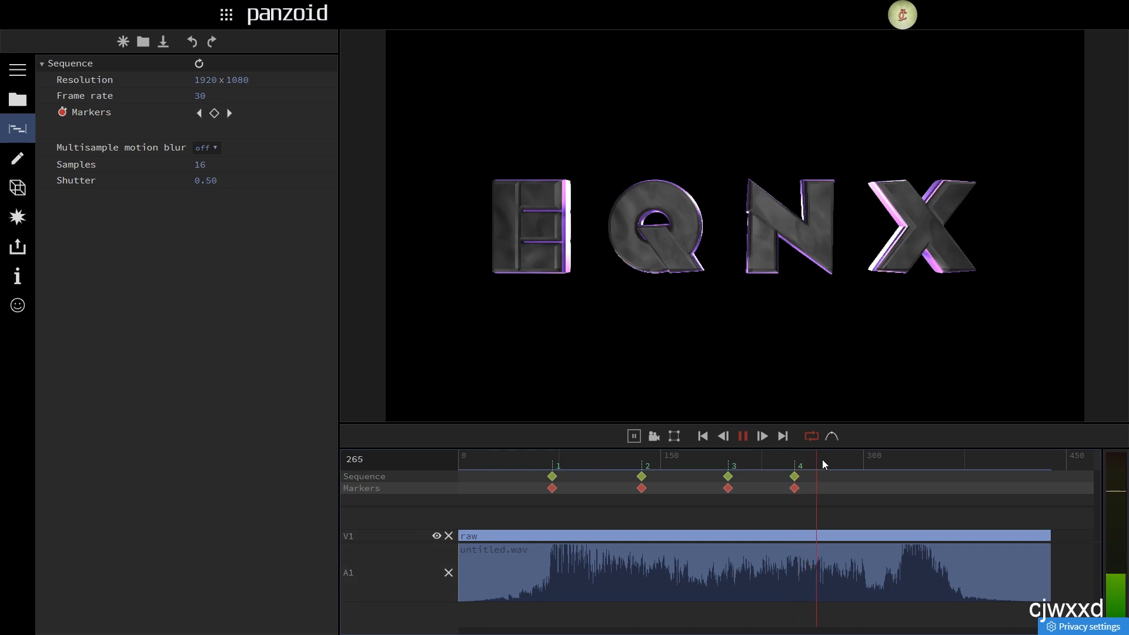
click(824, 460)
click(817, 461)
key(m)
Step: Add a sixth timeline marker at the final loud section around frame 330, replay that part, and return to frame 0
key(space)
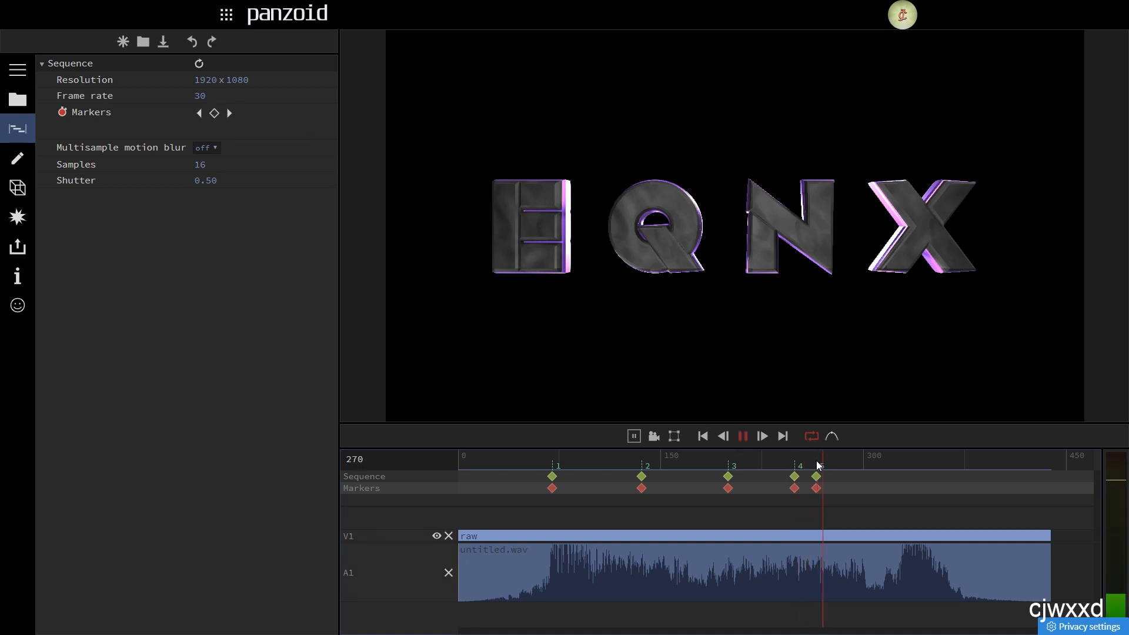
click(860, 458)
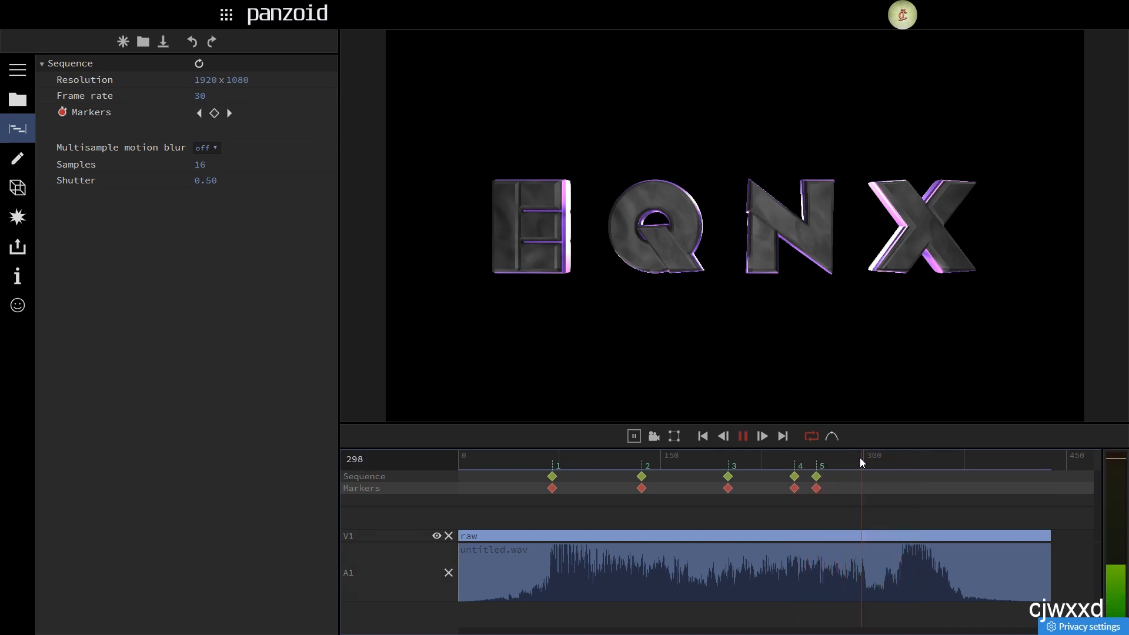
click(897, 459)
click(904, 456)
key(space)
key(m)
key(space)
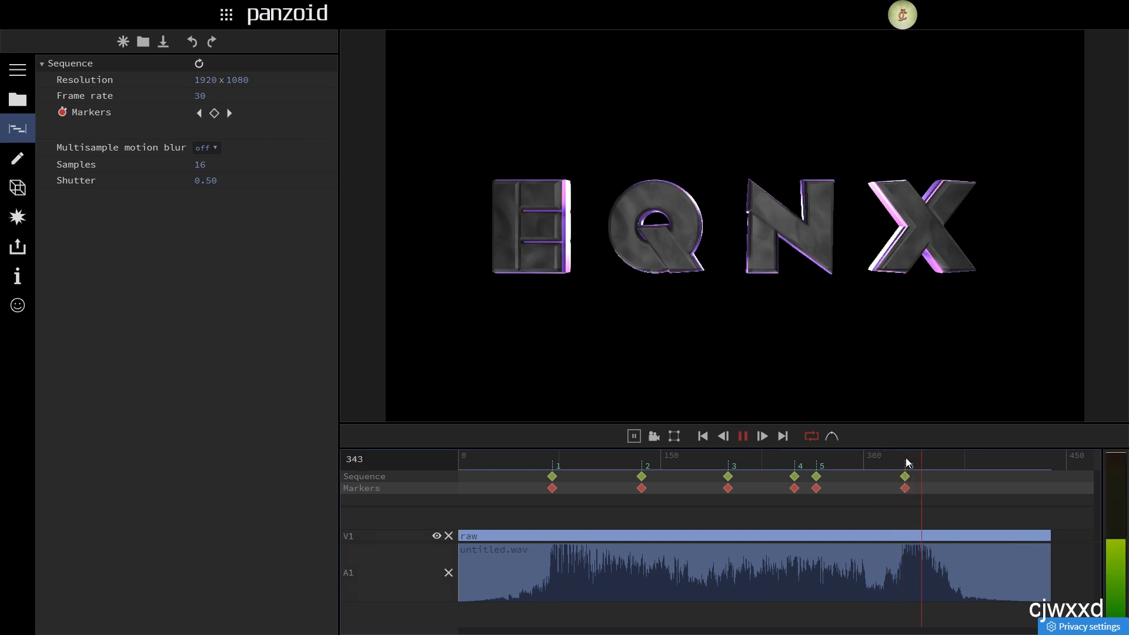
click(883, 460)
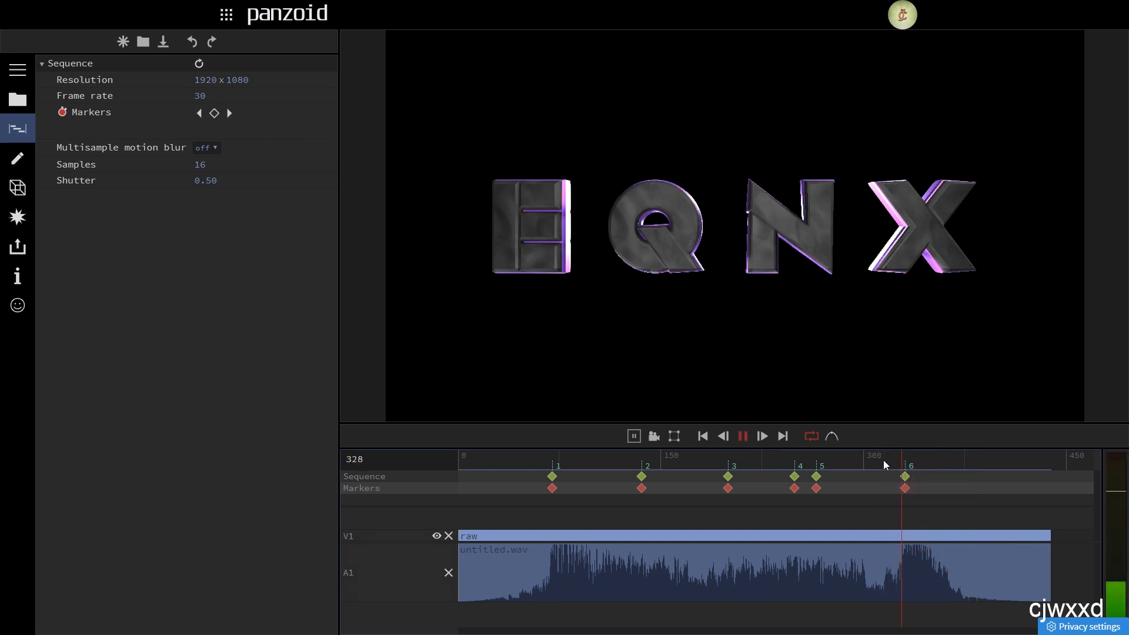
drag(883, 460, 834, 461)
key(space)
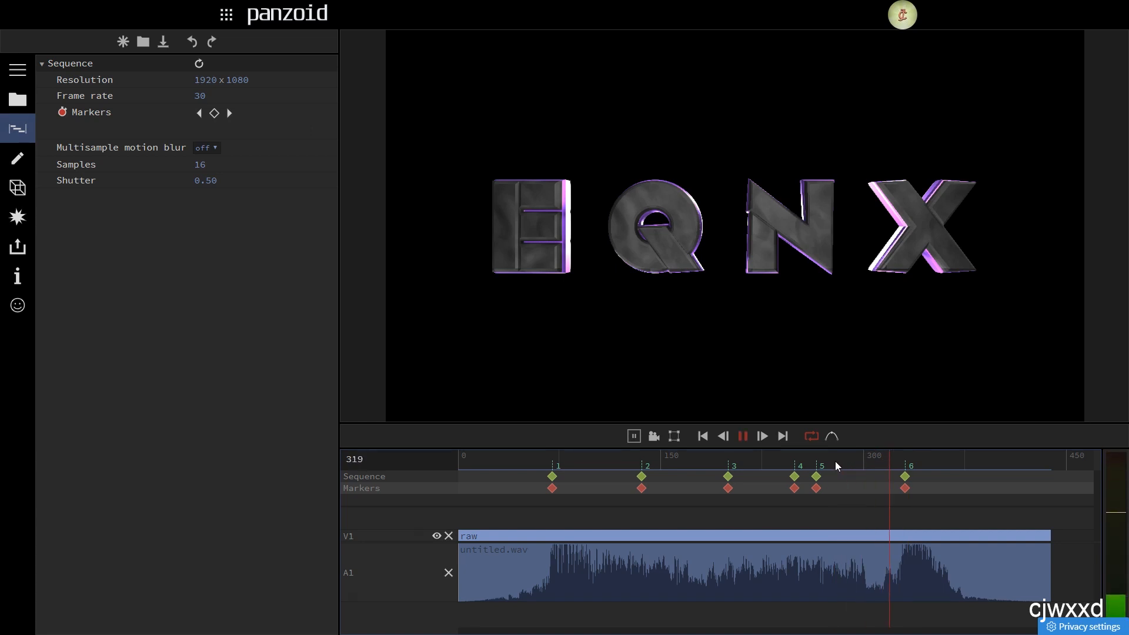
drag(846, 464, 367, 451)
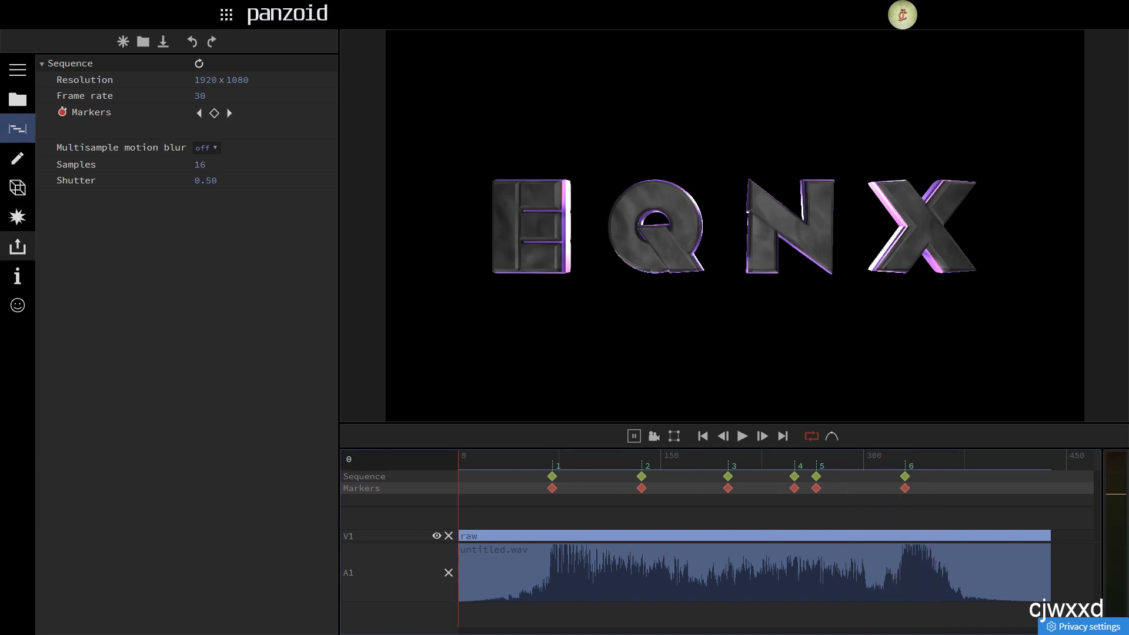
Step: Return to the 3D objects and add timeline markers at frame 0 and at the end of the raw clip
click(13, 187)
drag(531, 461, 532, 492)
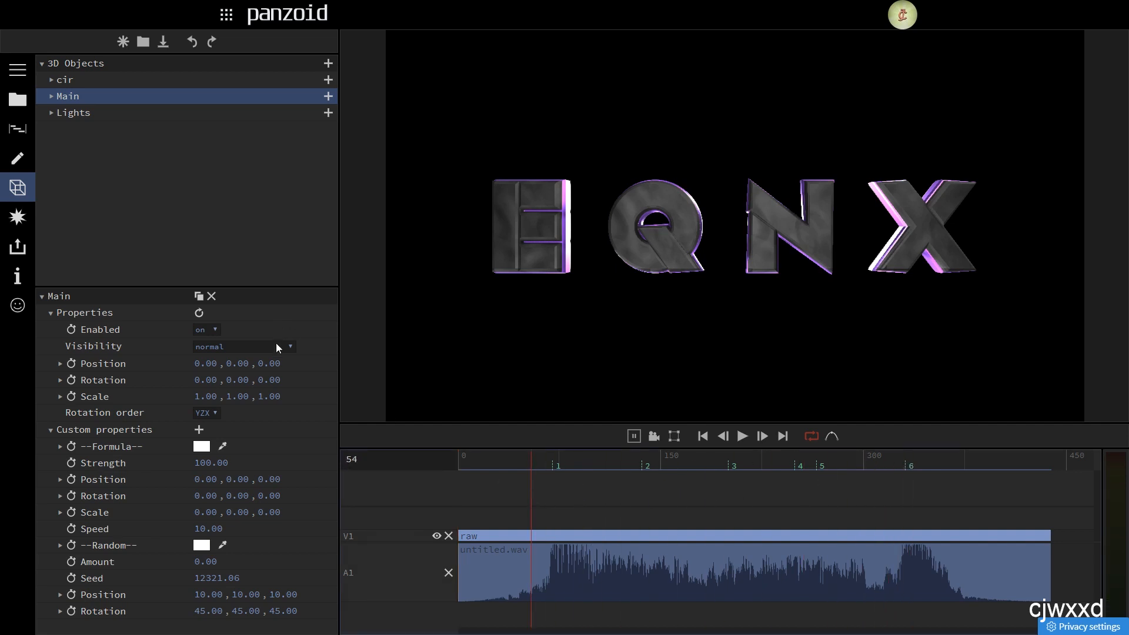
drag(469, 458, 373, 463)
drag(997, 469, 258, 467)
Step: Save the project file to the computer and go back to full screen
key(F11)
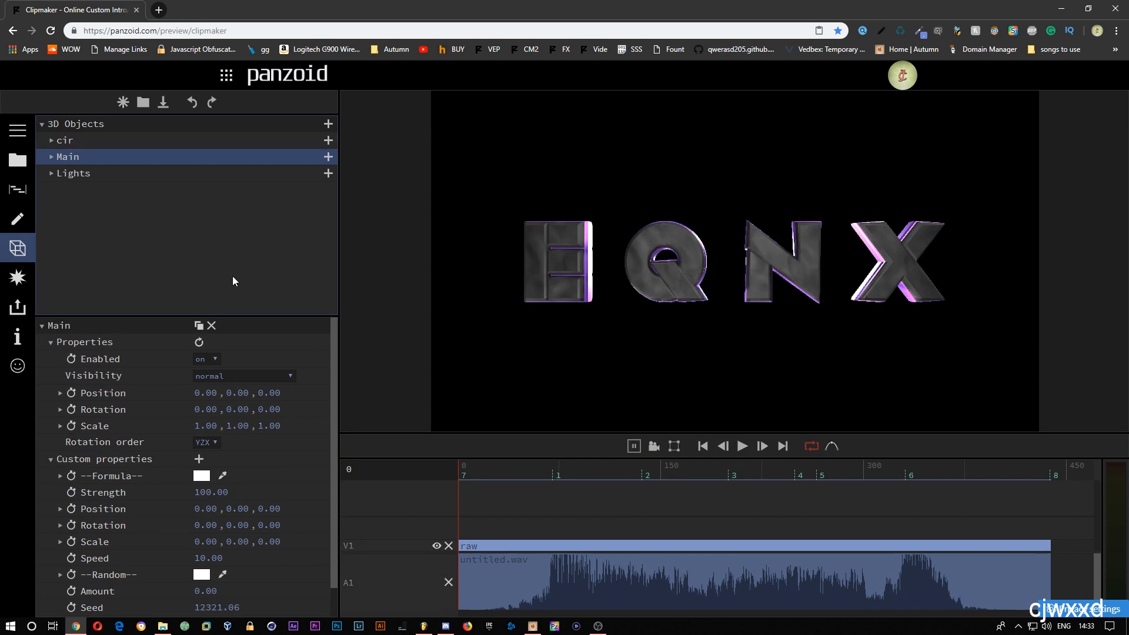
key(ctrl+s)
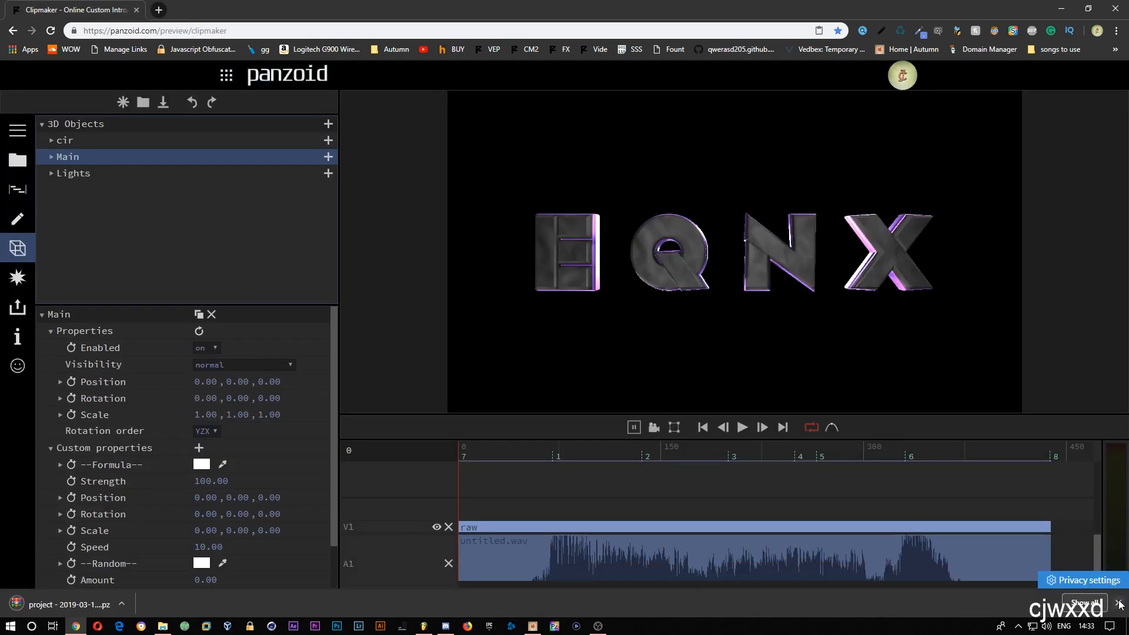
key(F11)
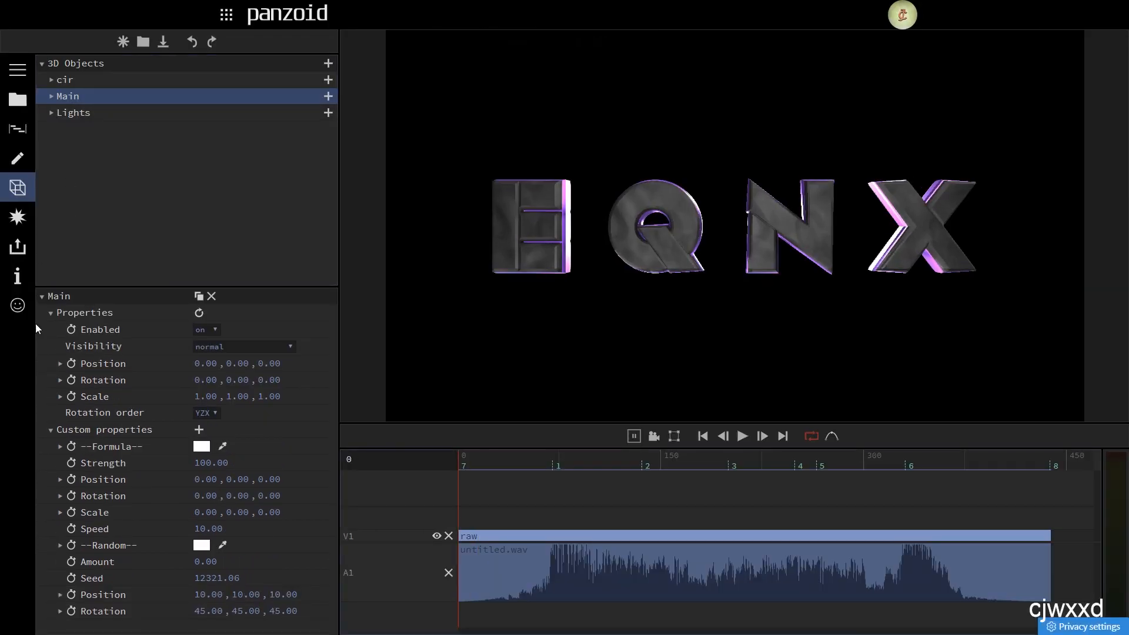
Step: Collapse Main's custom properties, expand its Rotation, and set Rotation.X to -236.60 at frame 0
click(51, 430)
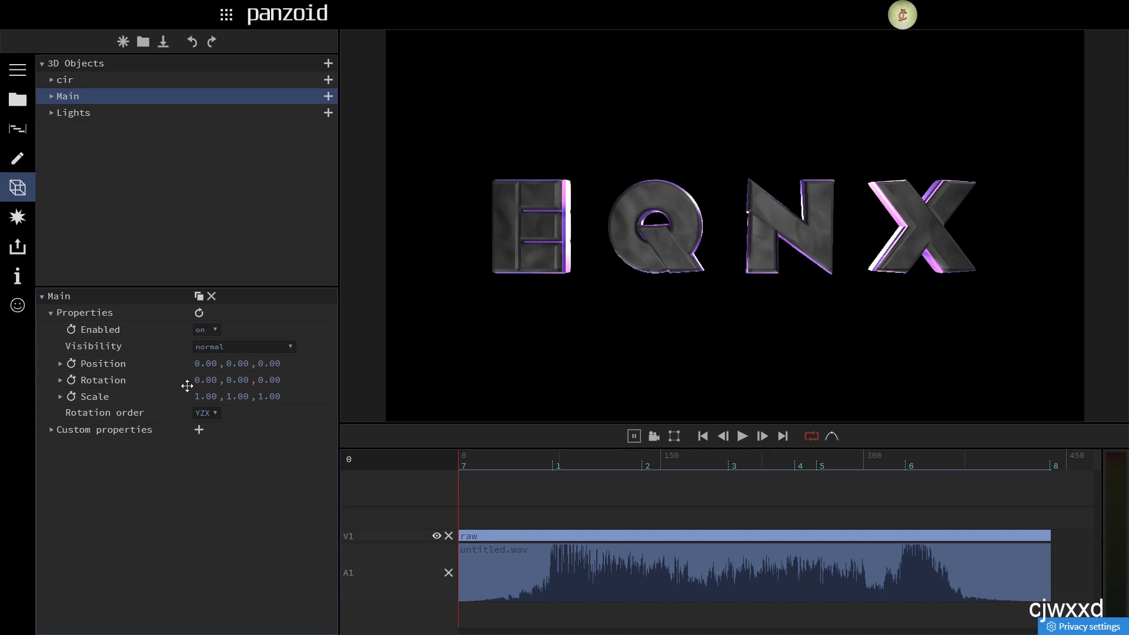
click(60, 380)
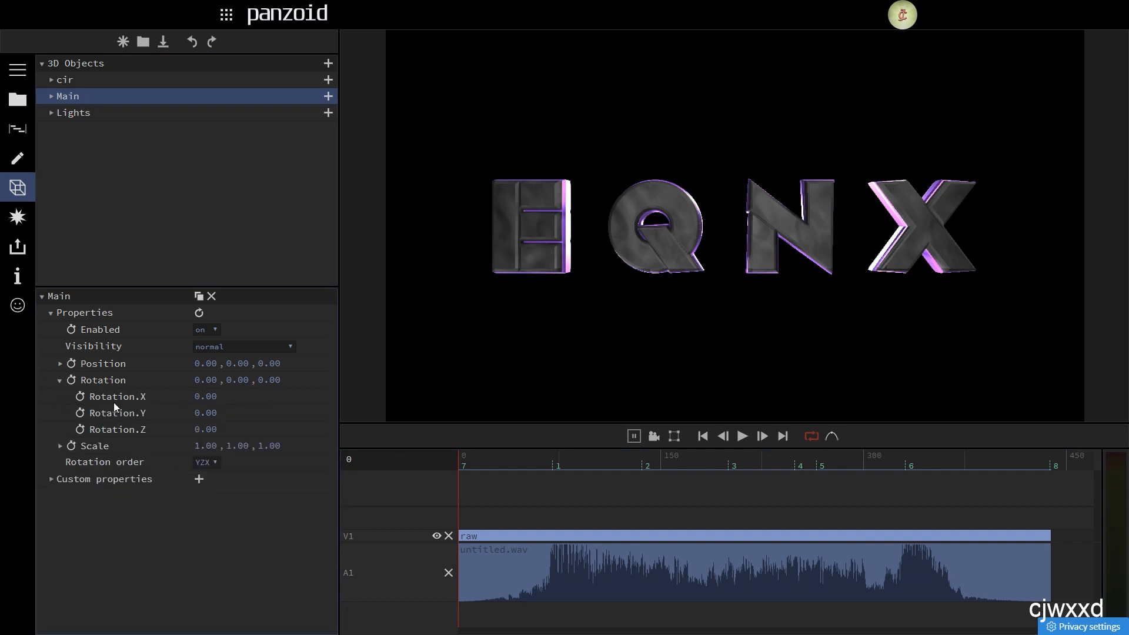
click(135, 399)
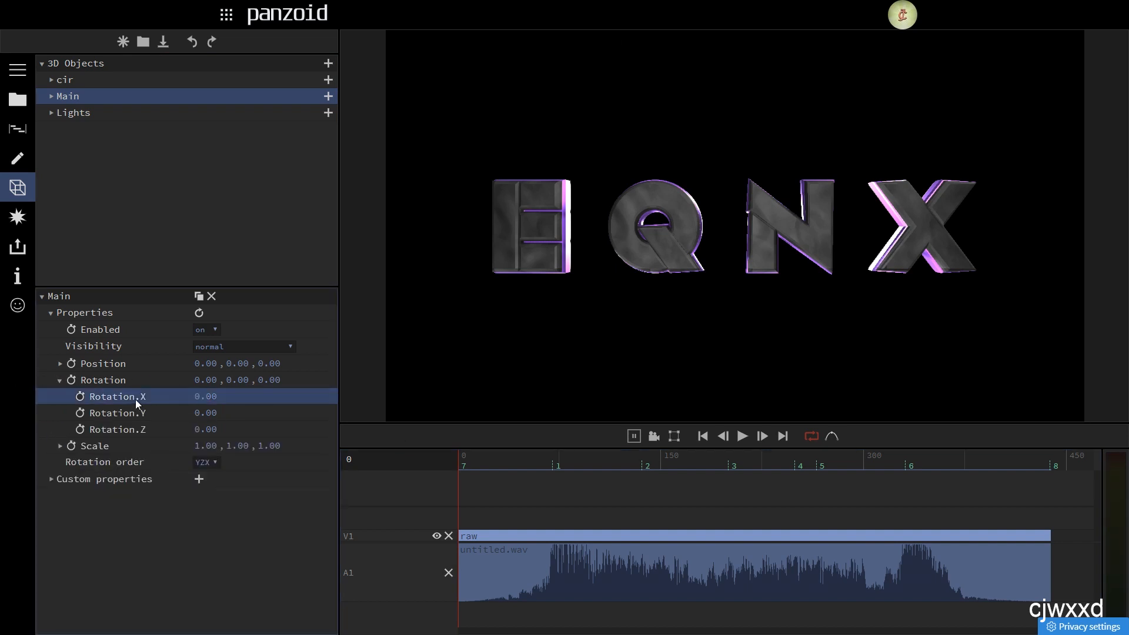
click(81, 97)
click(51, 430)
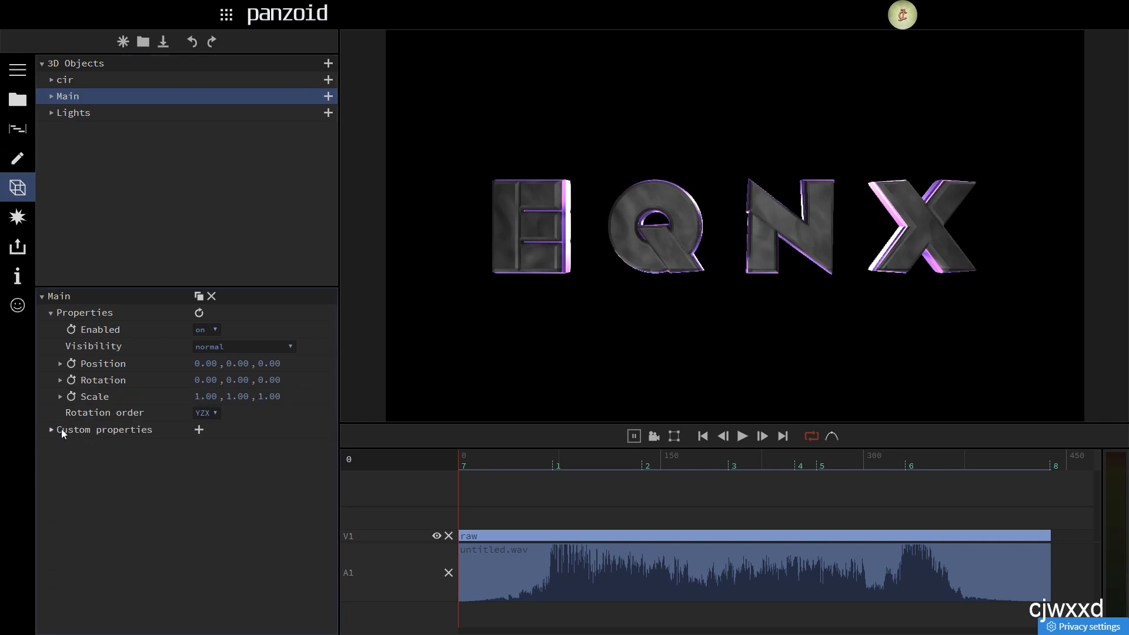
click(61, 381)
drag(196, 398, 0, 420)
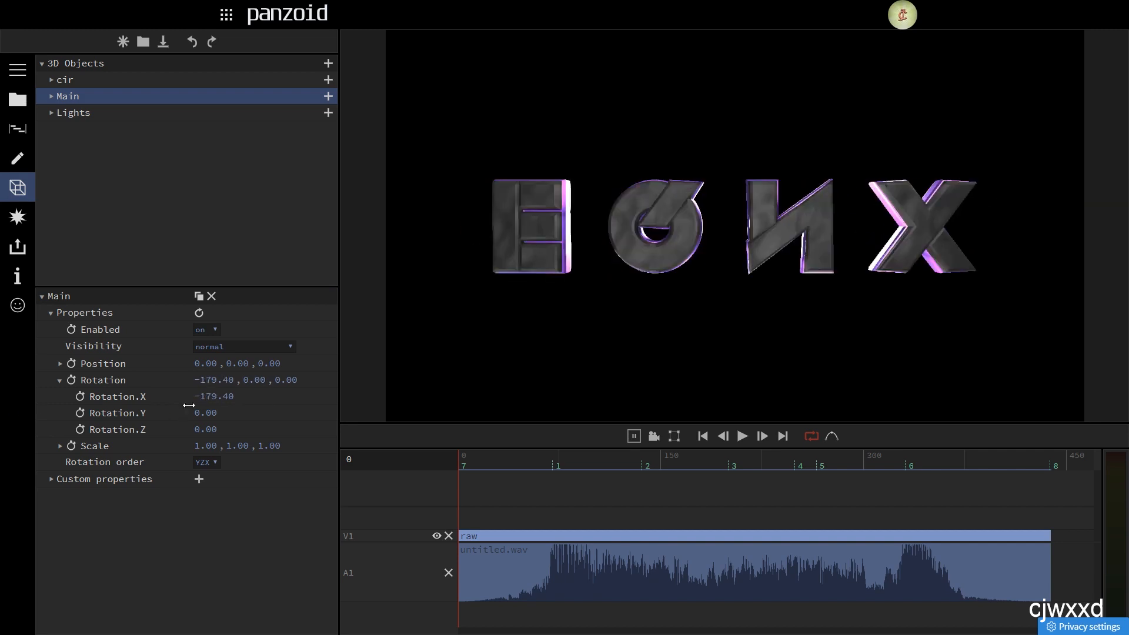
drag(203, 395, 20, 396)
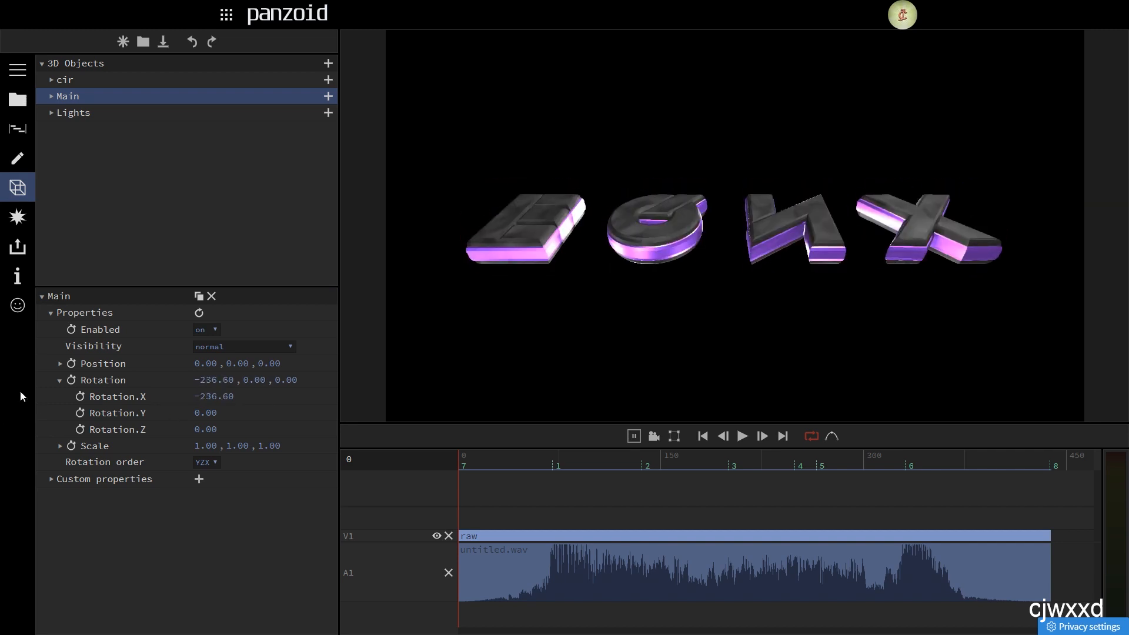
Step: Start keyframing Main's Rotation.X at frame 0 and give that keyframe smooth interpolation
click(80, 397)
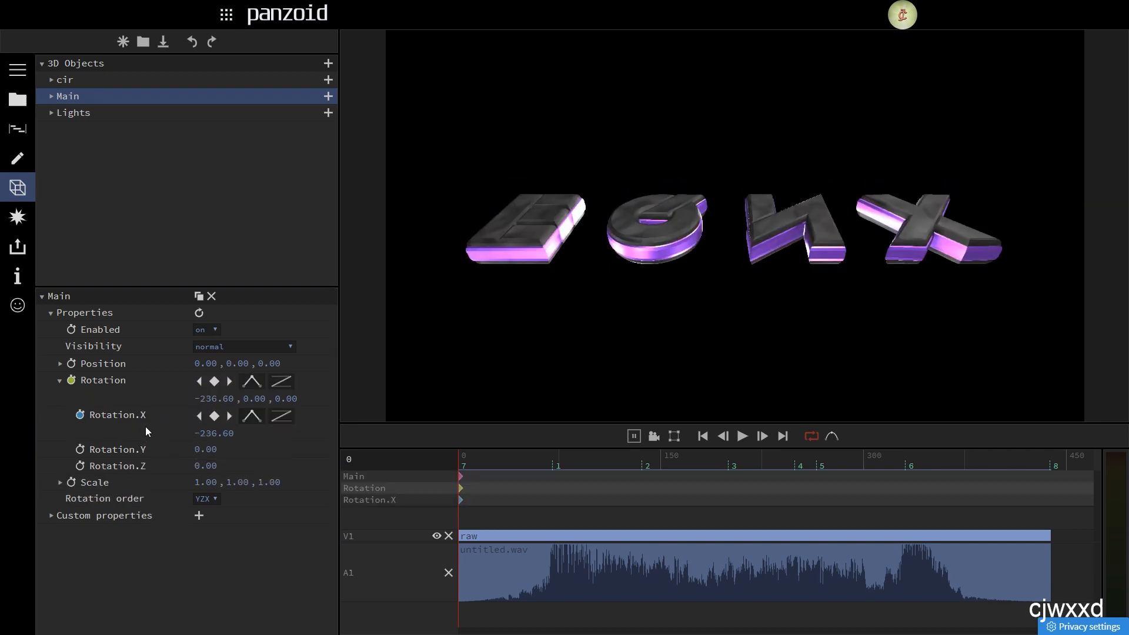
click(248, 415)
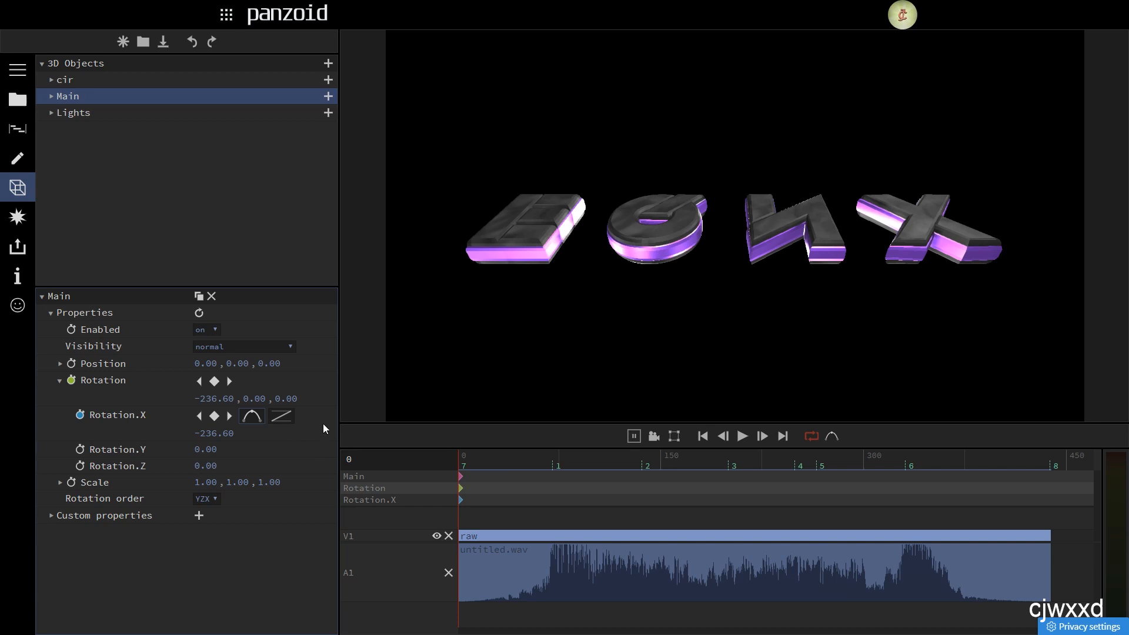
mouse_move(480, 461)
mouse_down()
mouse_move(453, 465)
mouse_move(553, 466)
mouse_up()
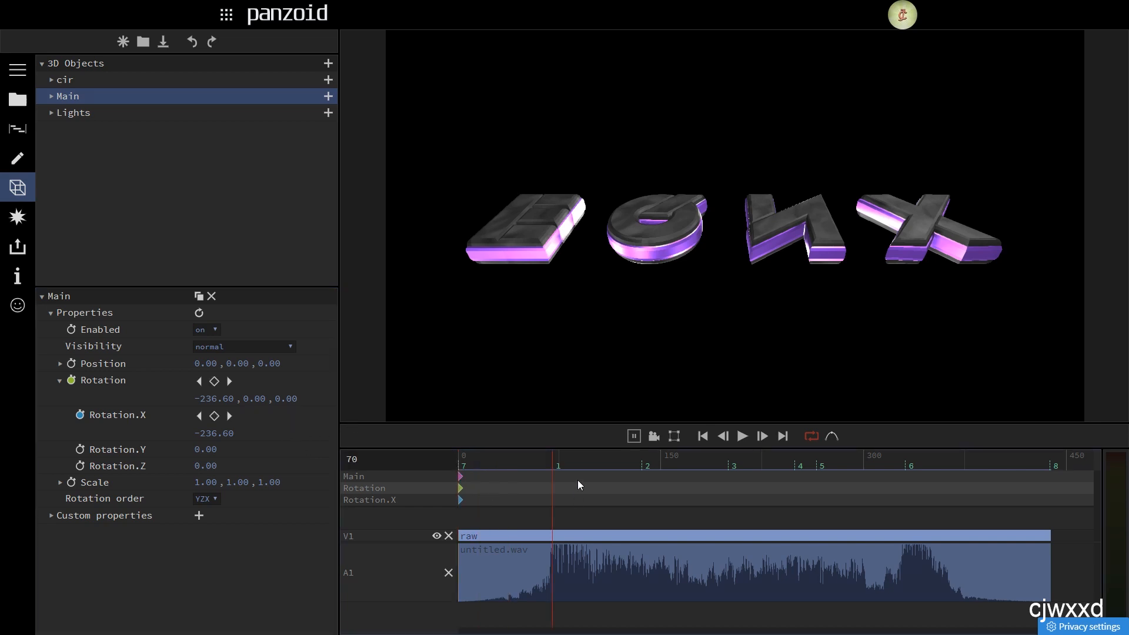
key(Home)
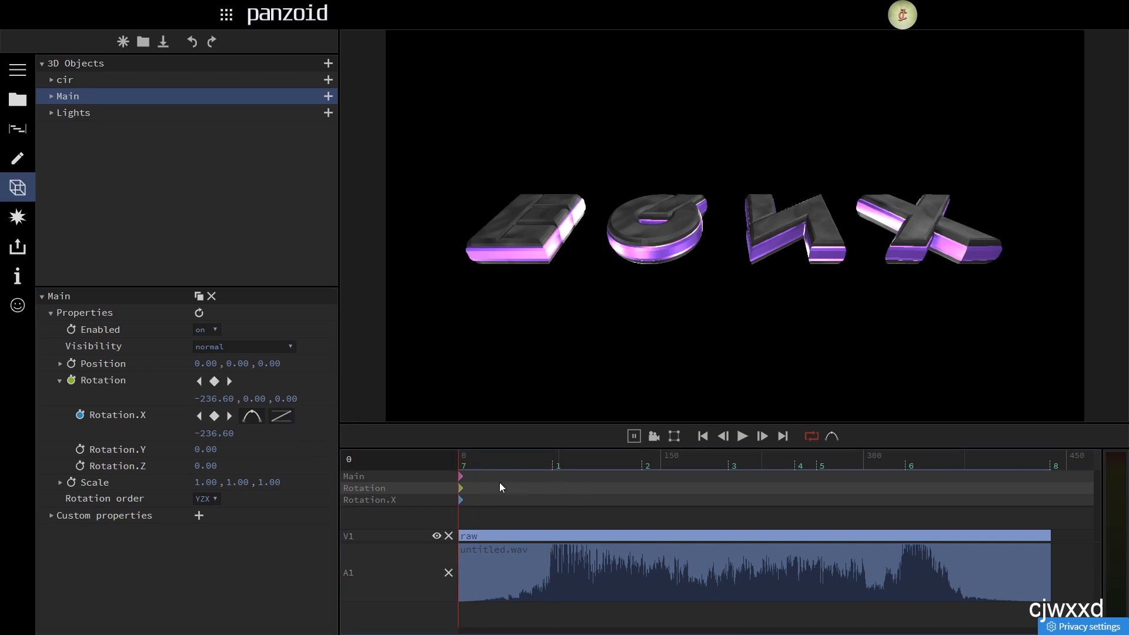
Step: Keyframe Main's Rotation.X at 0 at frame 69, just before marker 1
key(1)
key(2)
key(1)
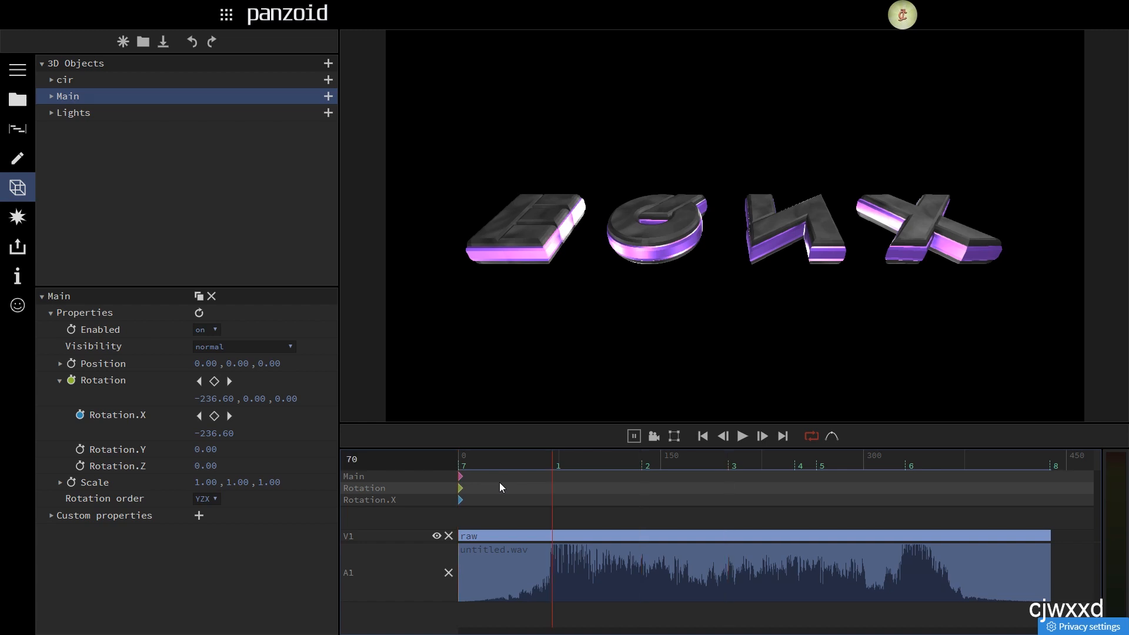
key(Left)
scroll(520, 510, up, 3)
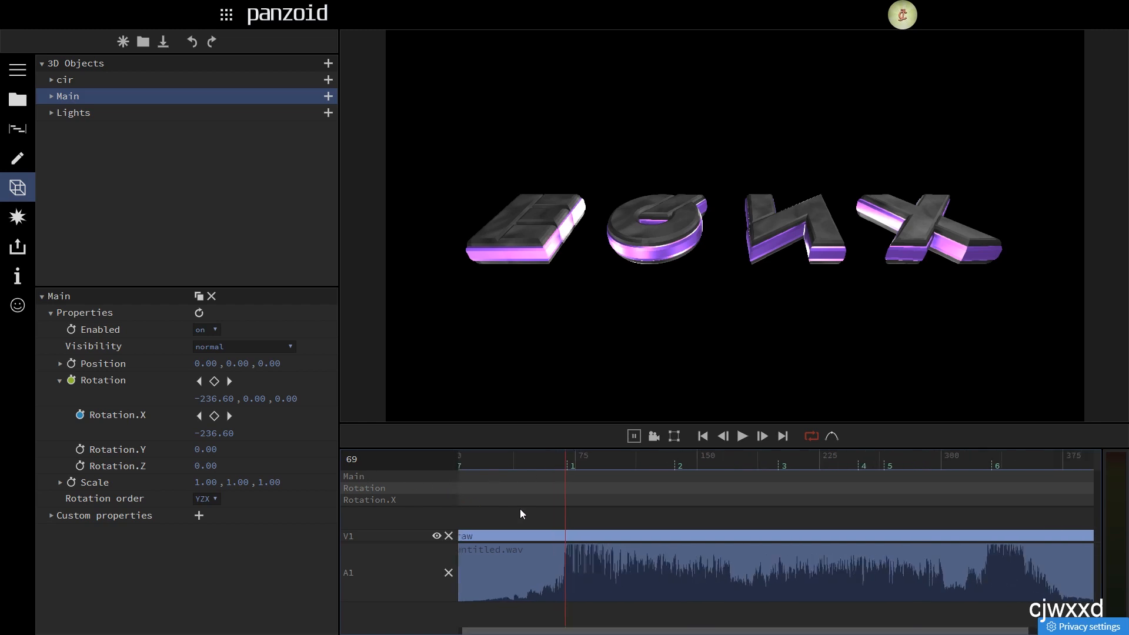
click(210, 398)
text(0)
key(Return)
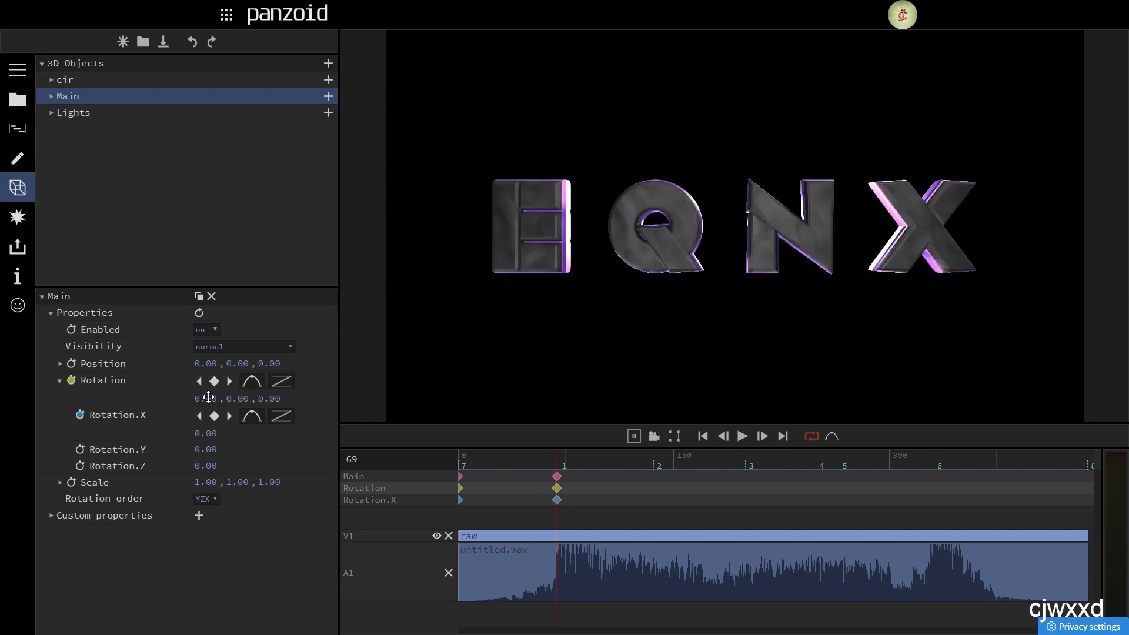
Step: Keyframe Main's Rotation.X at 180 at frame 72, three frames after the previous keyframe
click(536, 464)
click(535, 465)
drag(535, 461, 556, 465)
key(Right)
key(Right)
key(Right)
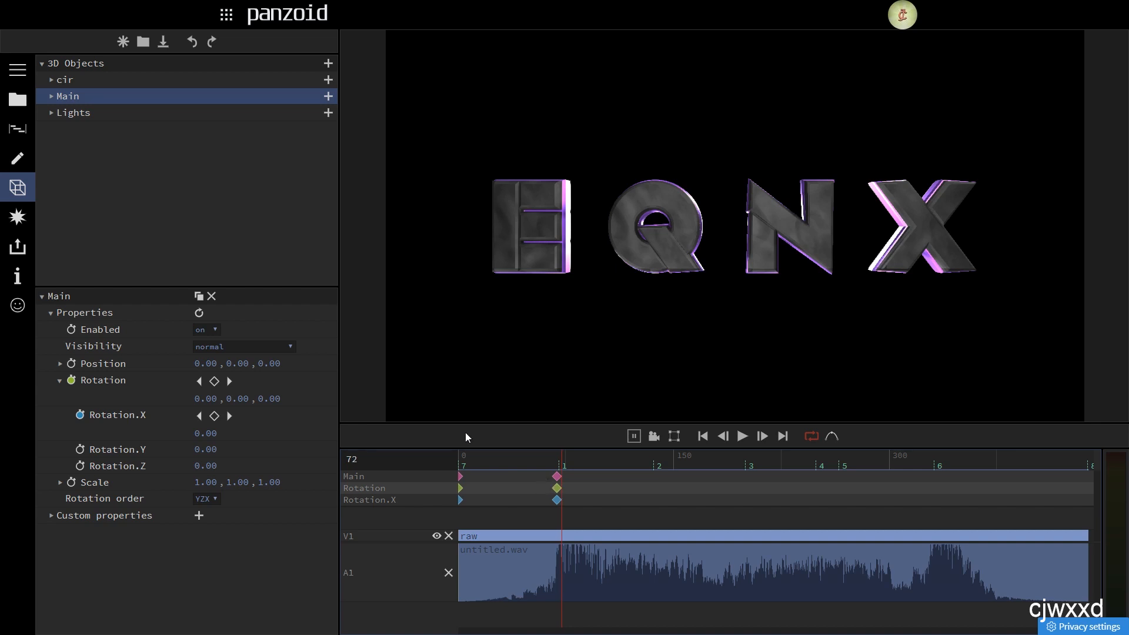
click(206, 434)
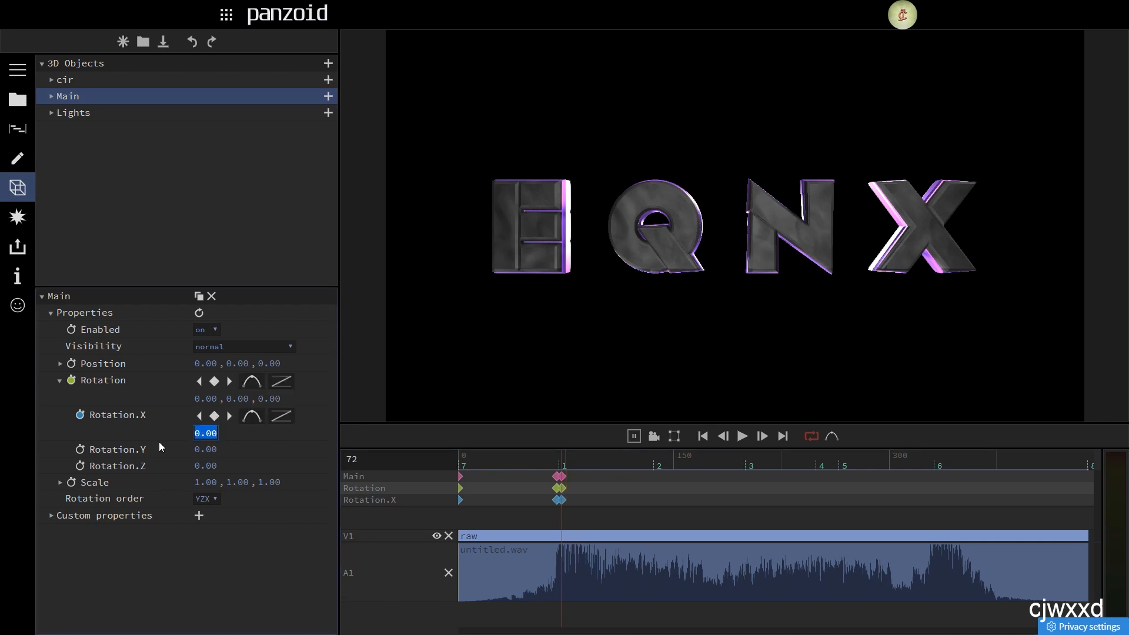
text(180)
key(Return)
Step: Keyframe Main's Rotation.X at 360 at frame 135, just before marker 2
key(2)
key(Left)
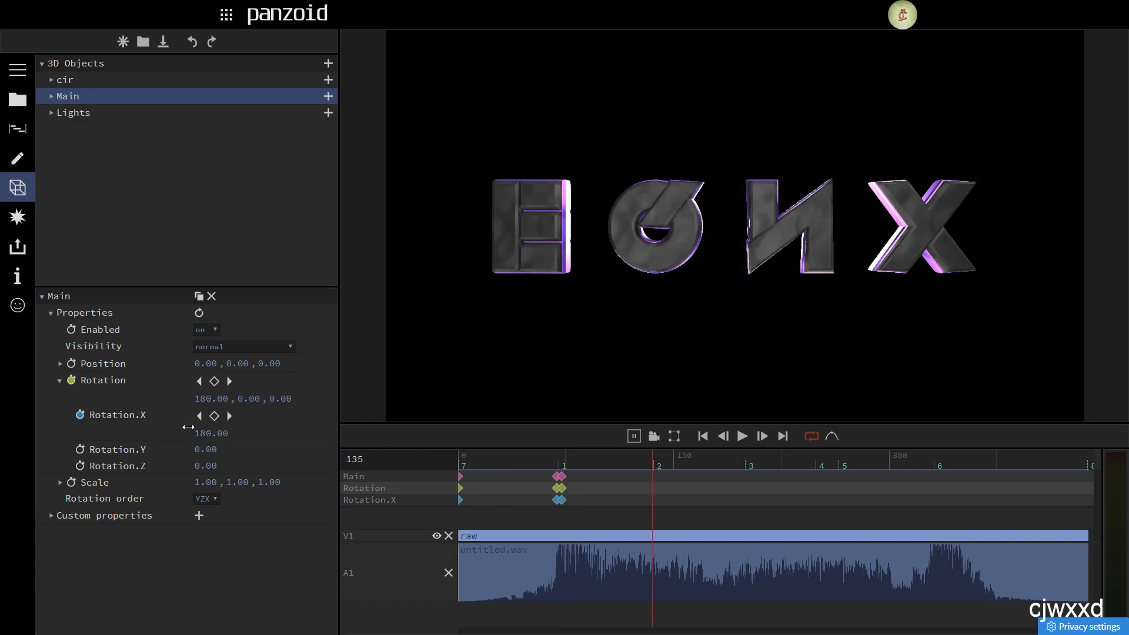
click(204, 433)
text(360)
key(Return)
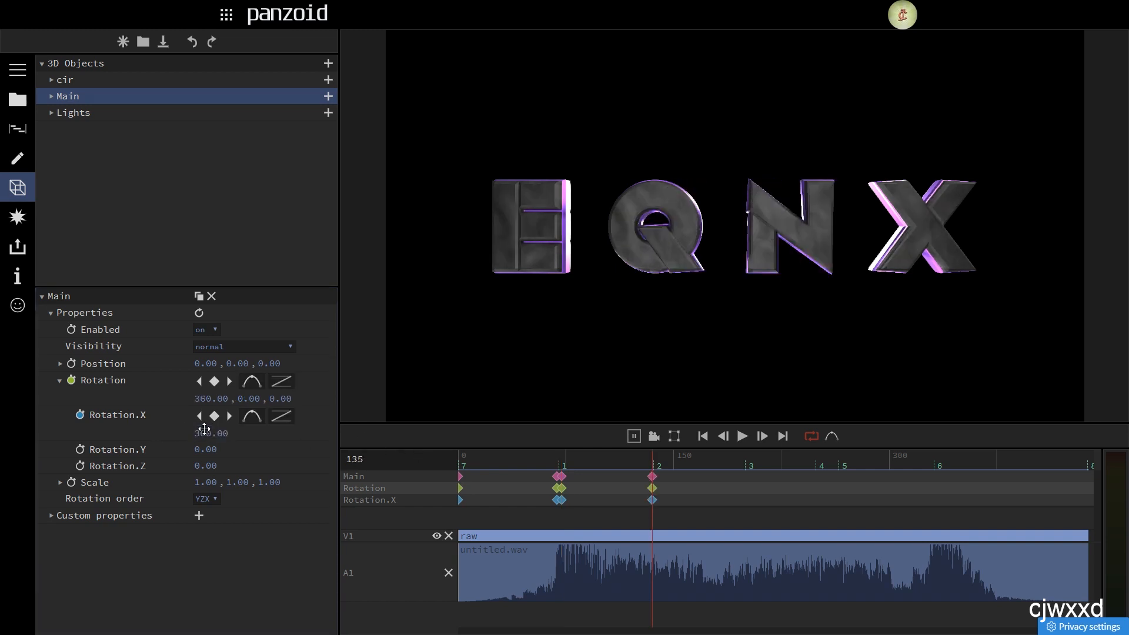
Step: Keyframe Main's Rotation.X at 180 at frame 138, three frames after the previous keyframe
key(Right)
key(Right)
key(Right)
click(206, 432)
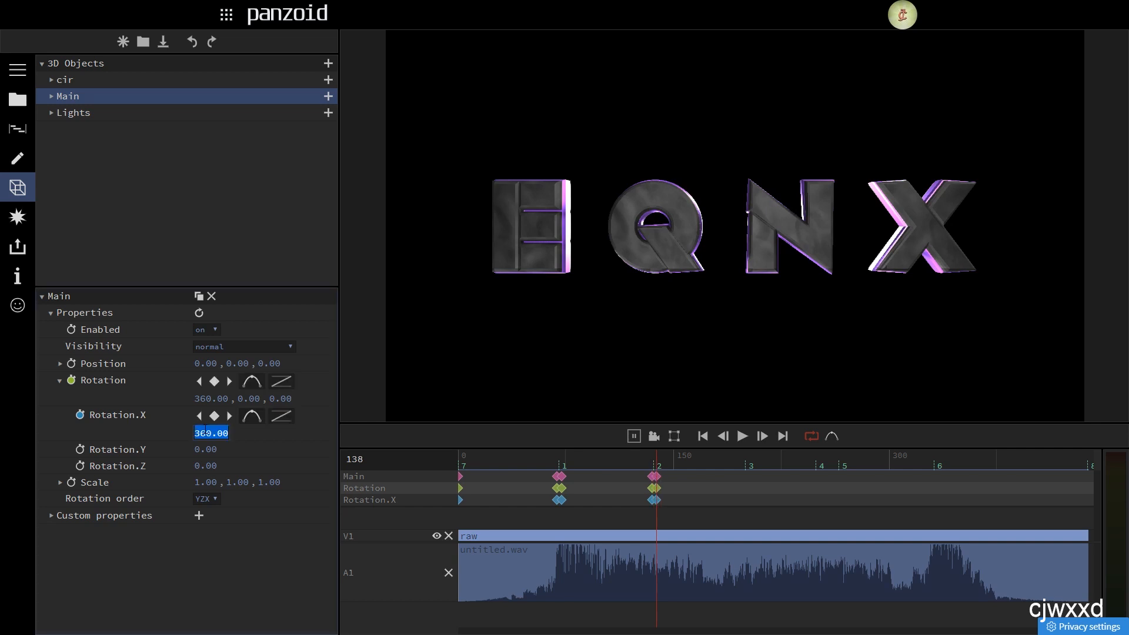
text(180)
key(Return)
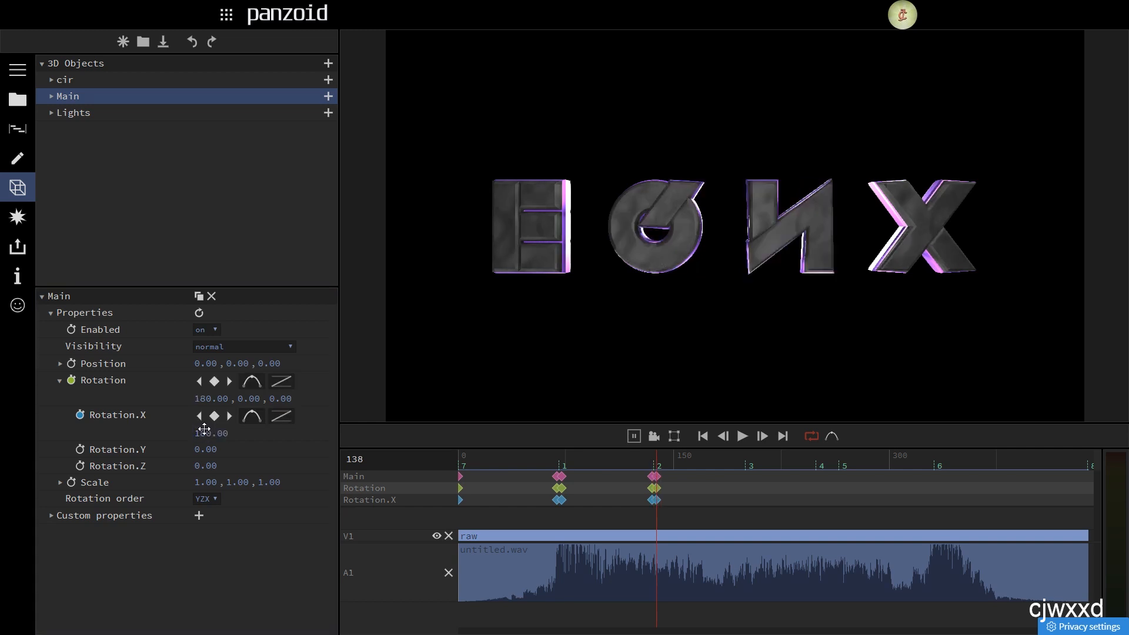
Step: Keyframe Main's Rotation.X at 0 at frame 199, just before marker 3
key(3)
click(204, 431)
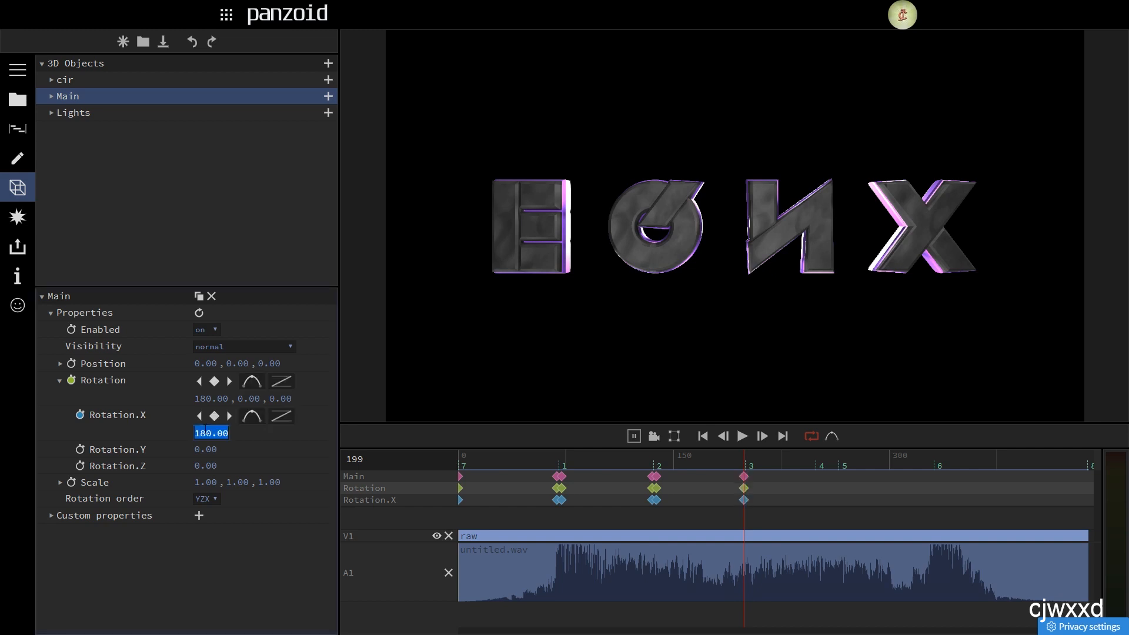
text(0)
key(Return)
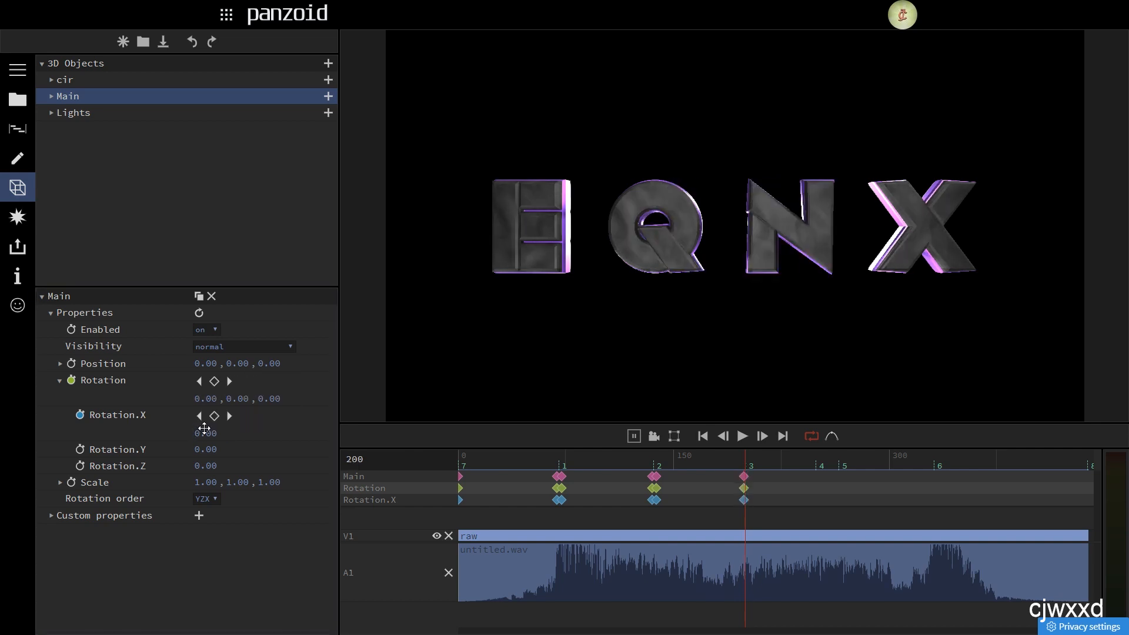
Step: Keyframe Main's Rotation.X at -180 at frame 202, three frames after the previous keyframe
key(Right)
key(Right)
key(Right)
click(204, 433)
text(-180)
key(Return)
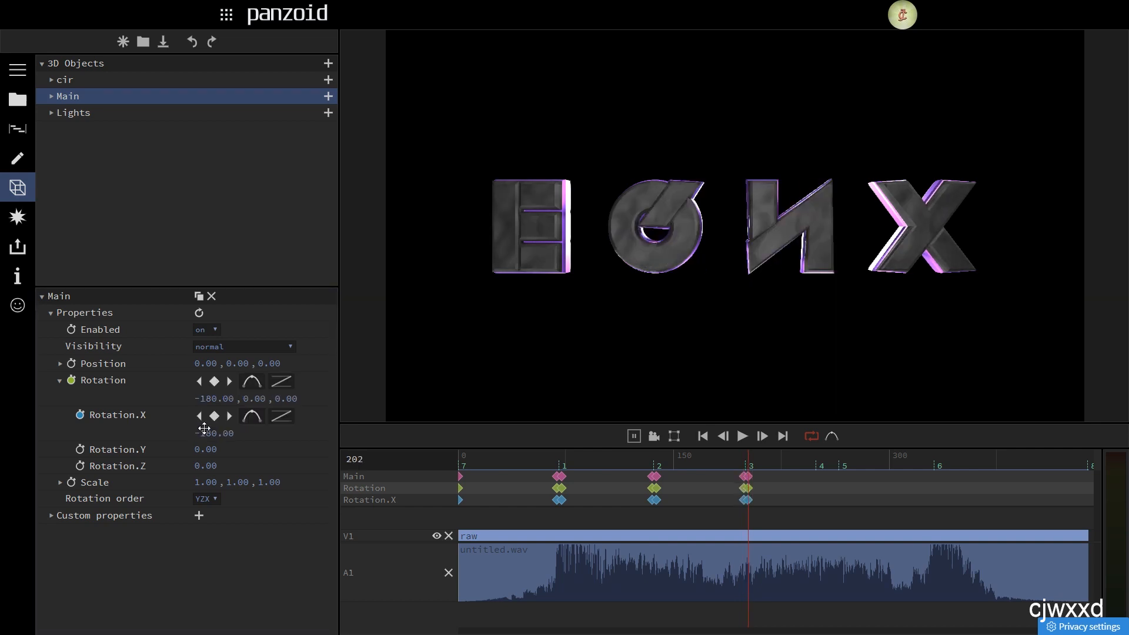
Step: Keyframe Main's Rotation.X at -360 at frame 248, just before marker 4
key(4)
click(204, 431)
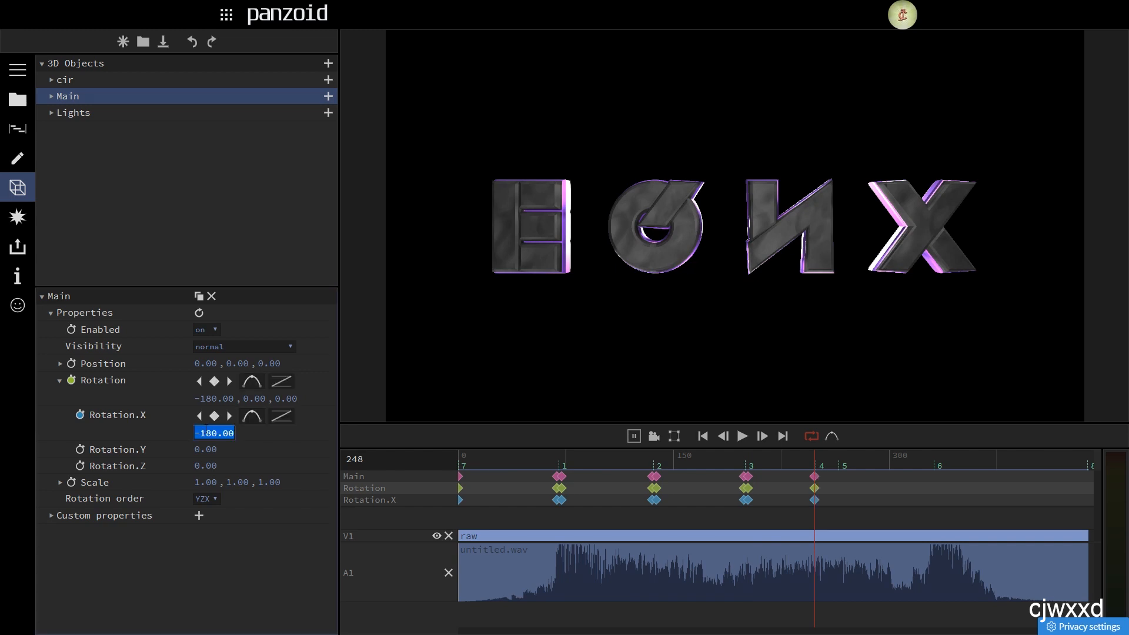
text(-360)
key(Return)
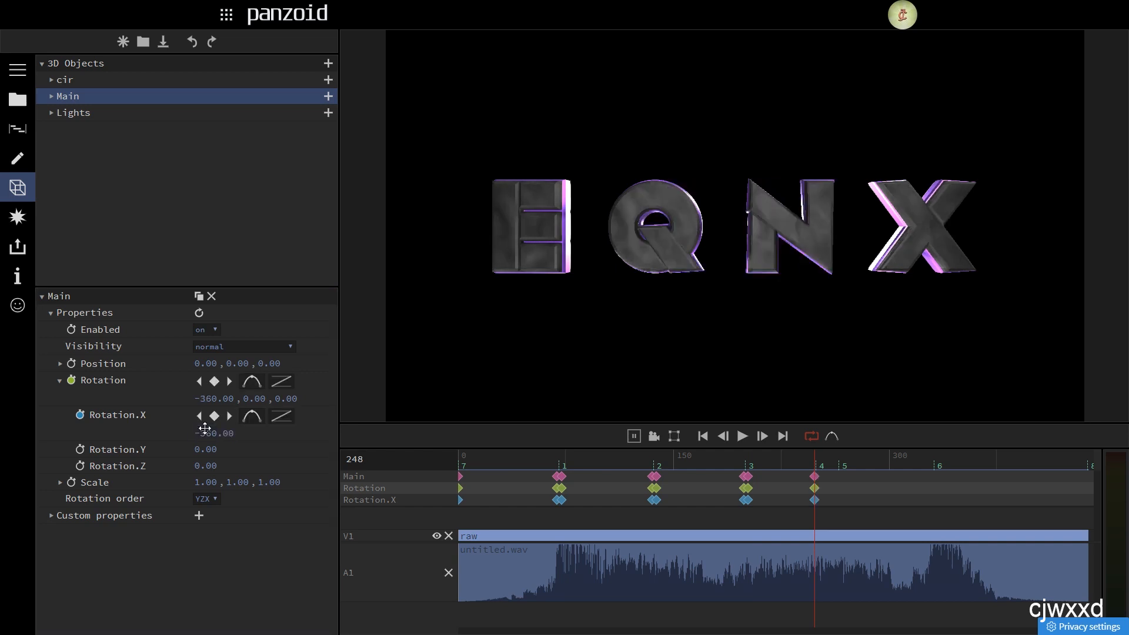
click(206, 432)
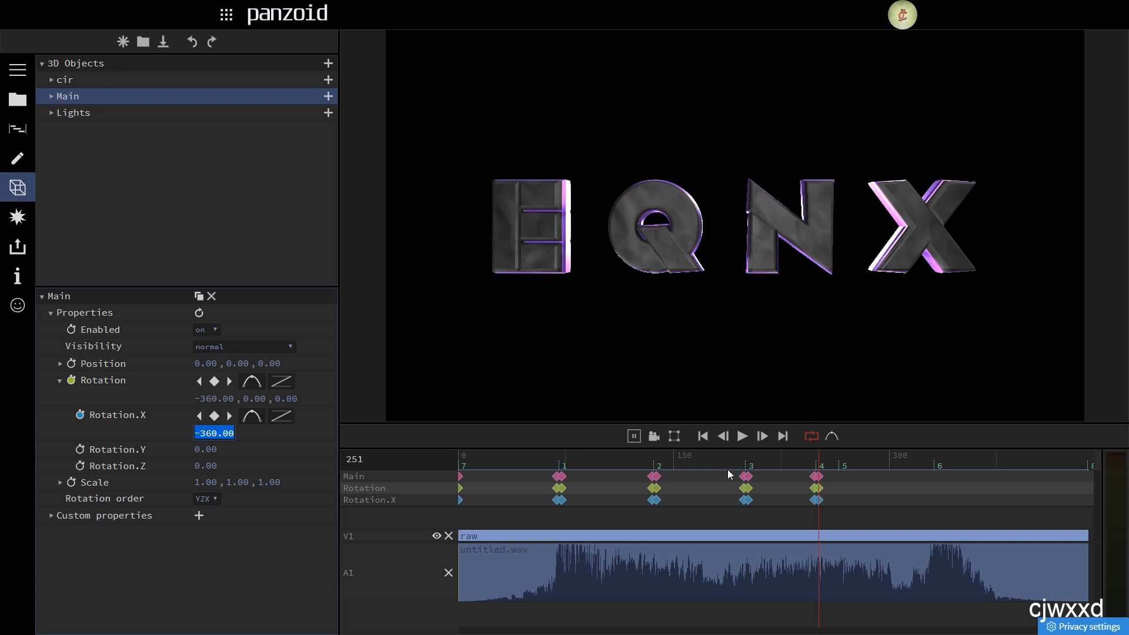
click(757, 459)
click(802, 454)
drag(802, 454, 815, 453)
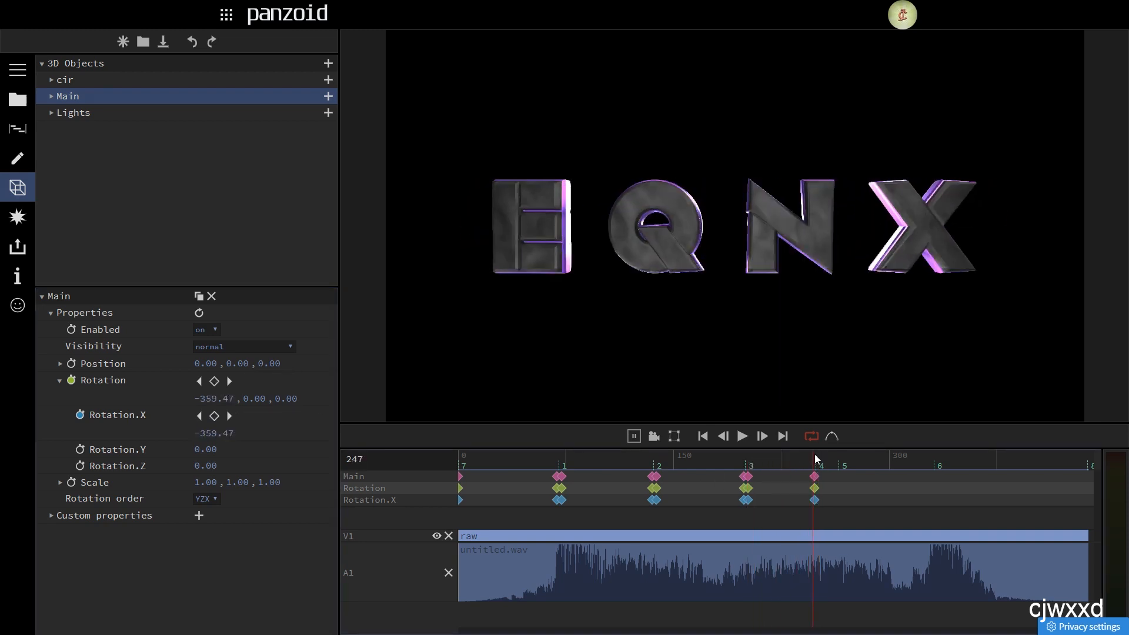
Step: Keyframe Main's Rotation.X at -448.51 at frame 251, three frames after the keyframe before marker 4
key(Right)
key(Right)
key(Right)
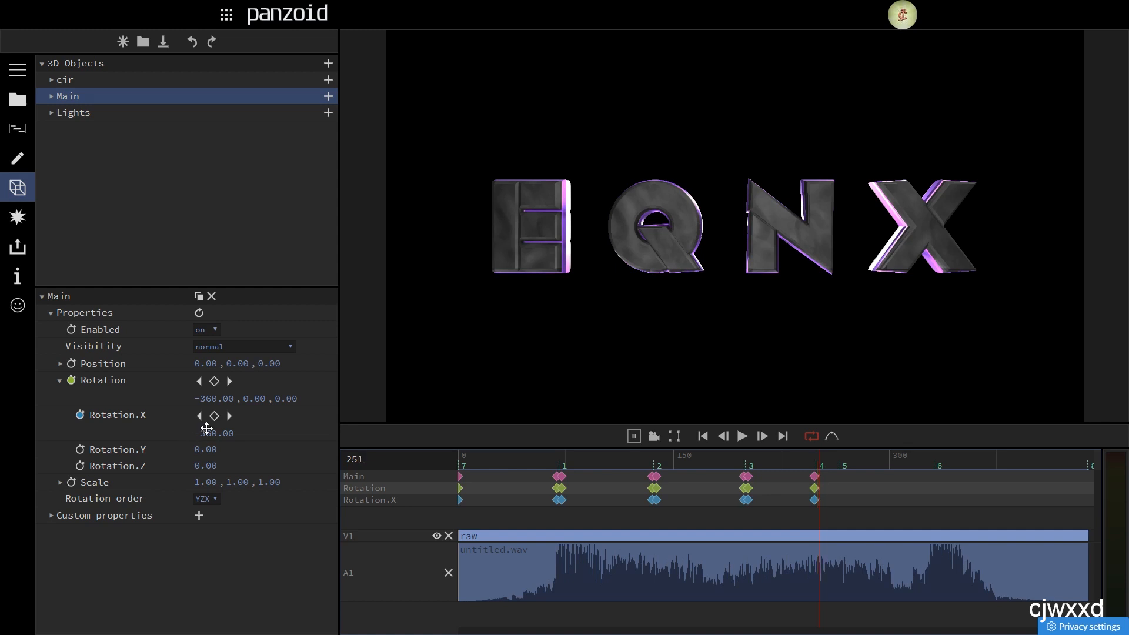
click(207, 433)
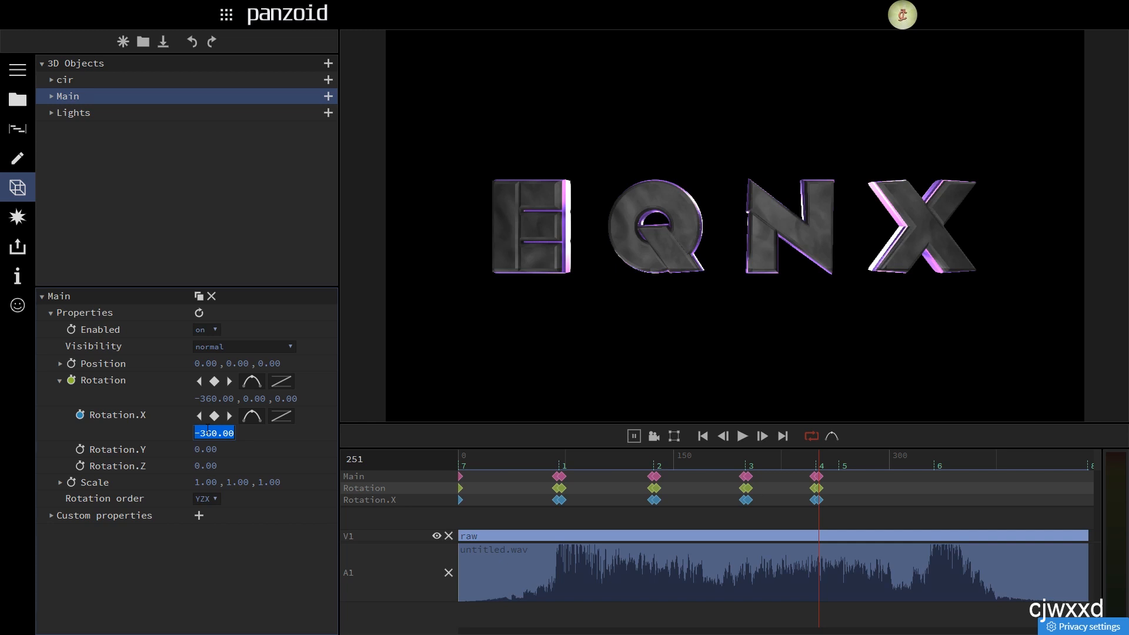
key(Right)
key(Escape)
drag(212, 433, 36, 473)
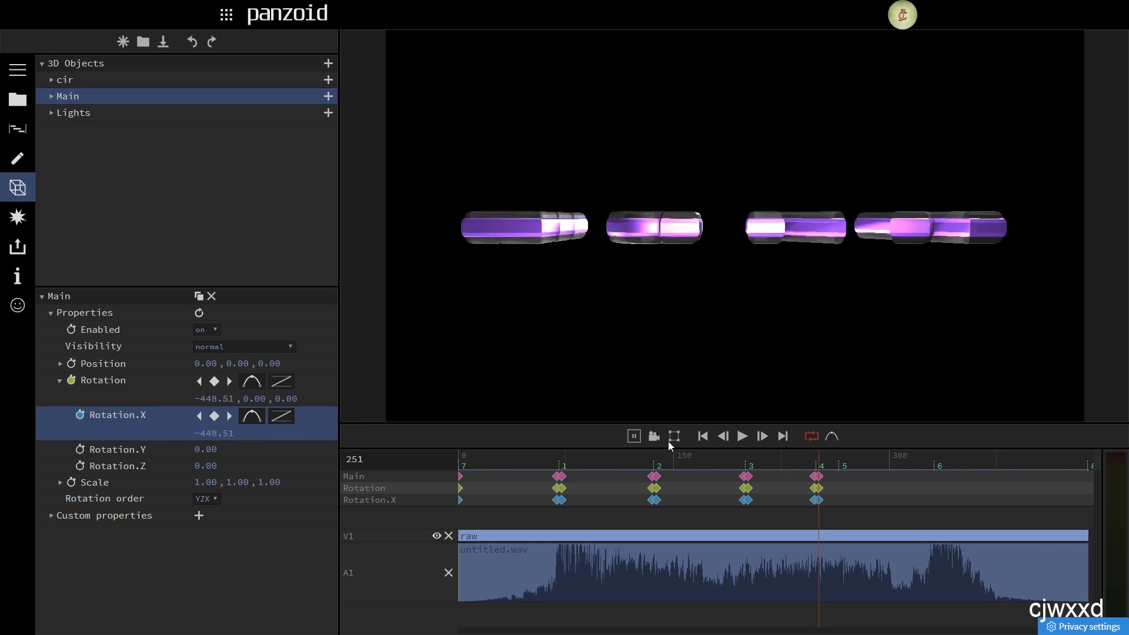
Step: Expand Main's Rotation again and keyframe Rotation.X at -541.71 at frame 264, just before marker 5
click(86, 99)
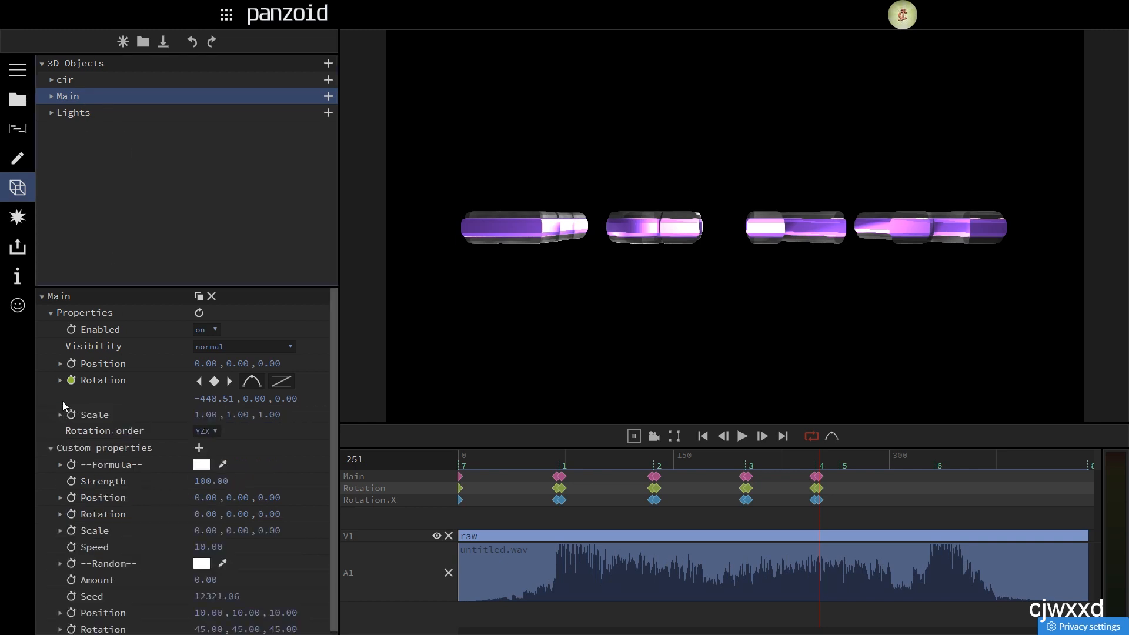
click(60, 380)
drag(817, 466, 838, 469)
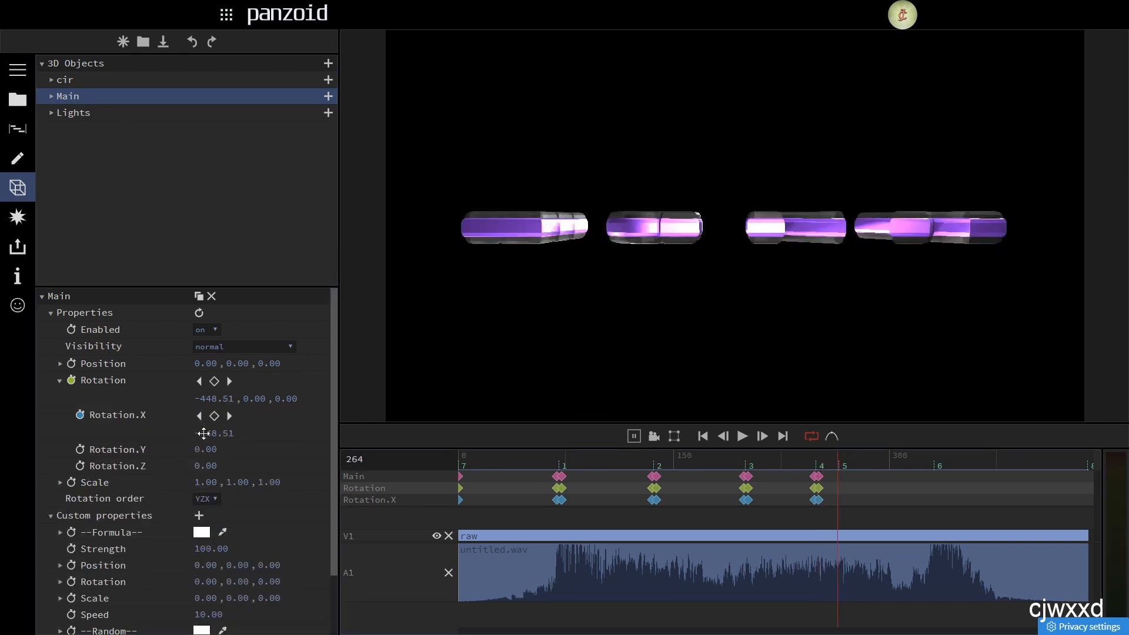
drag(202, 433, 24, 498)
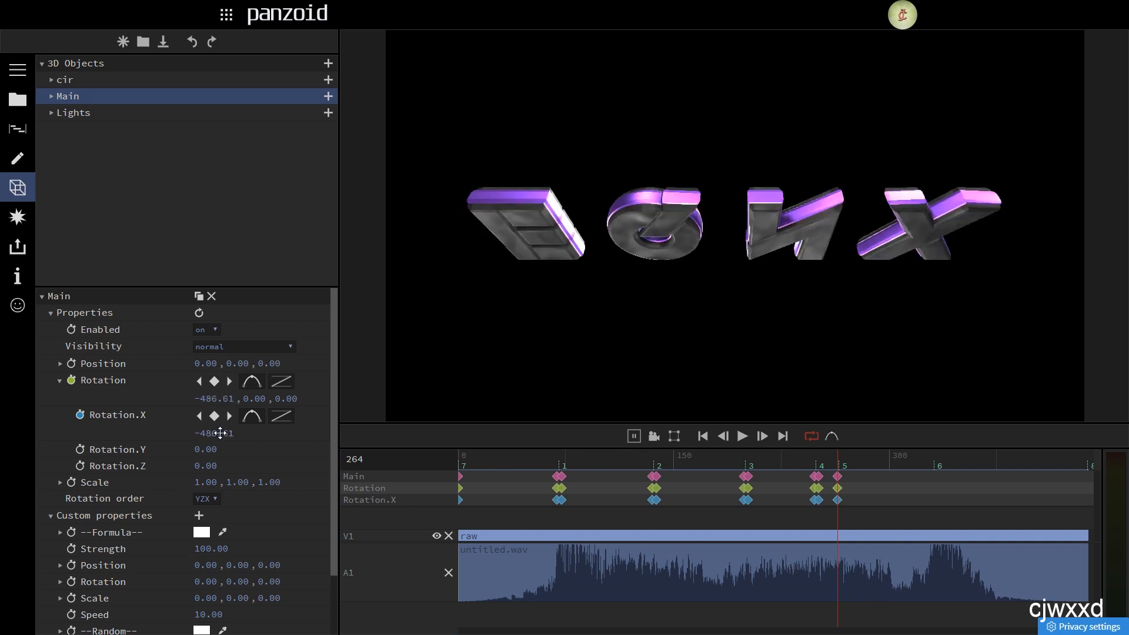
drag(219, 433, 188, 464)
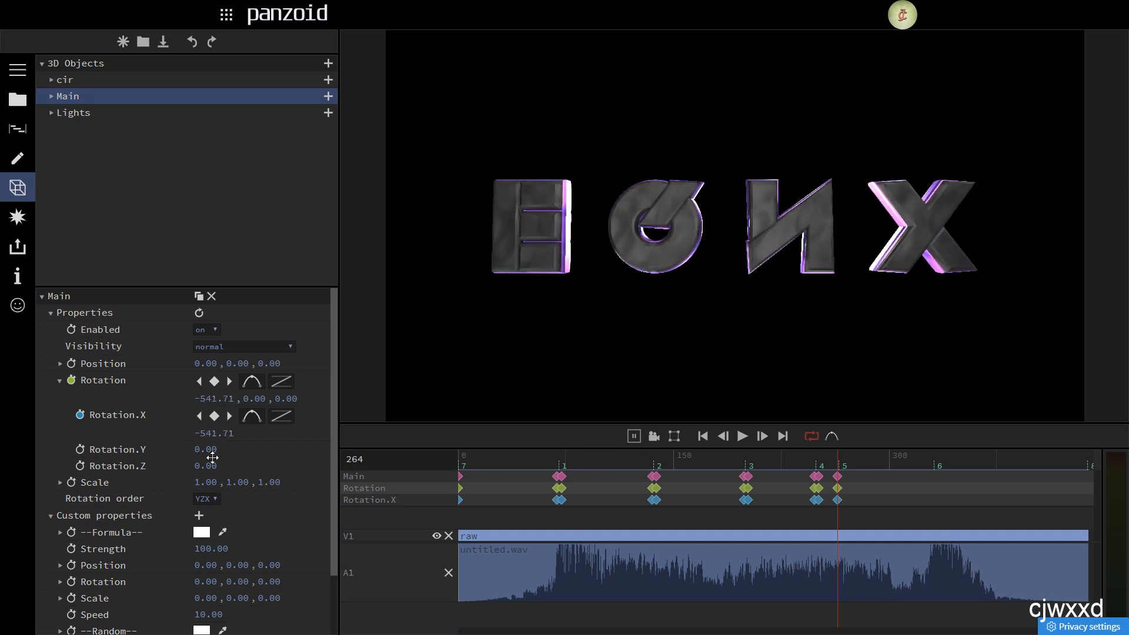
Step: Keyframe Main's Rotation.X at -630.01 at frame 267, three frames after the previous keyframe
key(Right)
key(Right)
key(Right)
drag(202, 434, 144, 438)
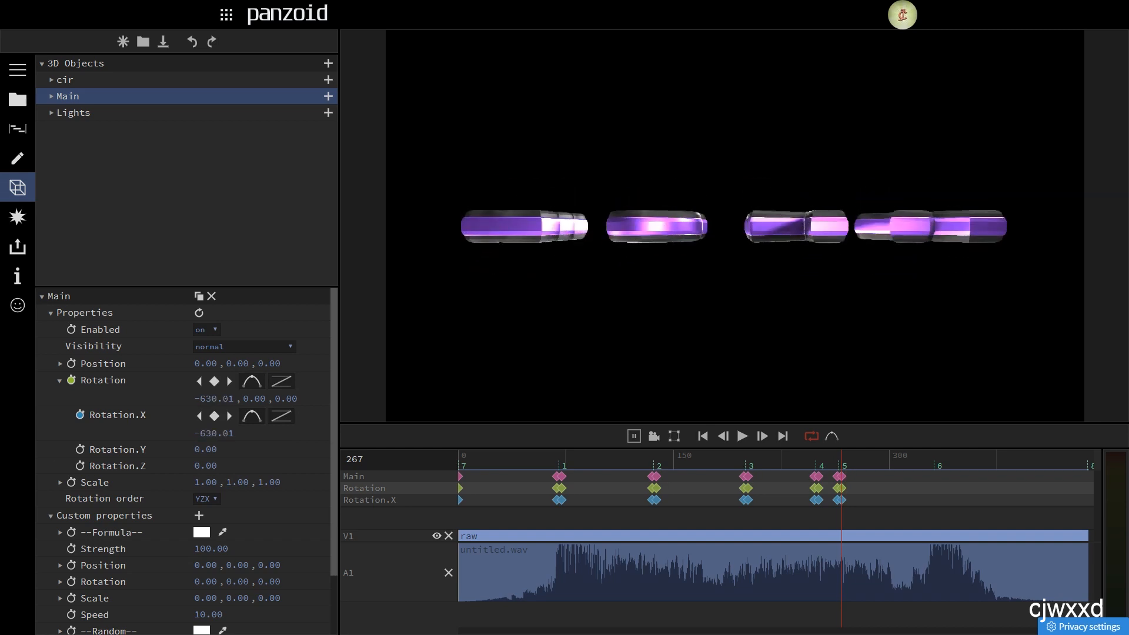
Step: Keyframe an increased Rotation.X for Main at frame 330, before marker 6, and keyframe -537.91 three frames after it
key(6)
key(Left)
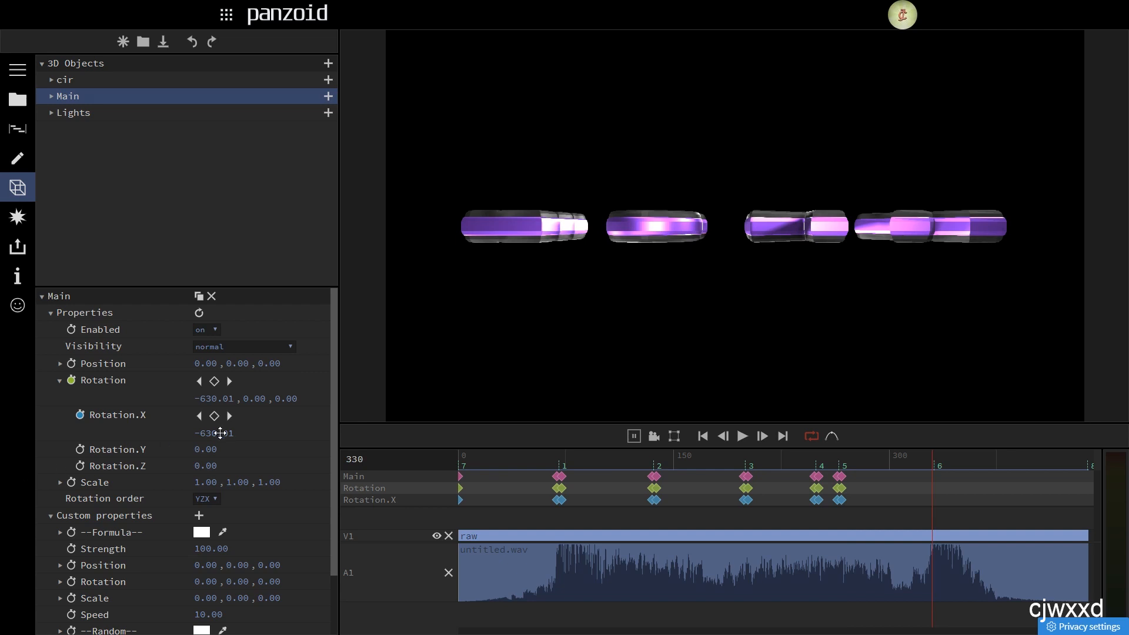
mouse_move(220, 434)
mouse_down()
mouse_move(157, 435)
mouse_move(247, 422)
mouse_move(1011, 139)
mouse_up()
key(Right)
key(Right)
key(Right)
Step: Keyframe Main's Rotation.X at -327.41 at the last frame, 438
key(End)
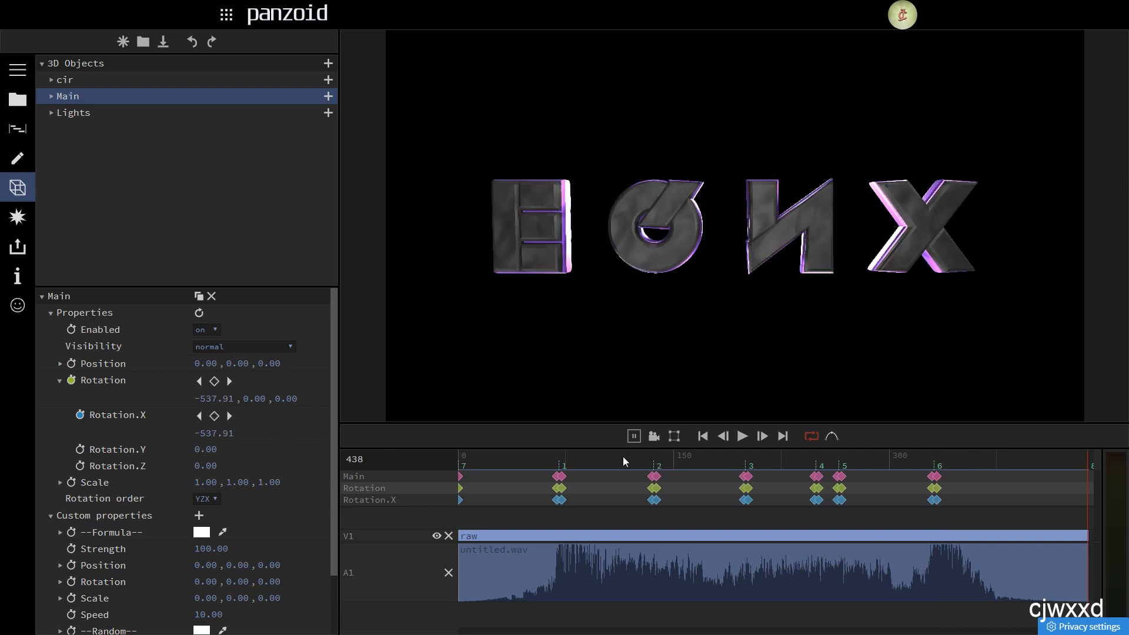
drag(213, 433, 1126, 134)
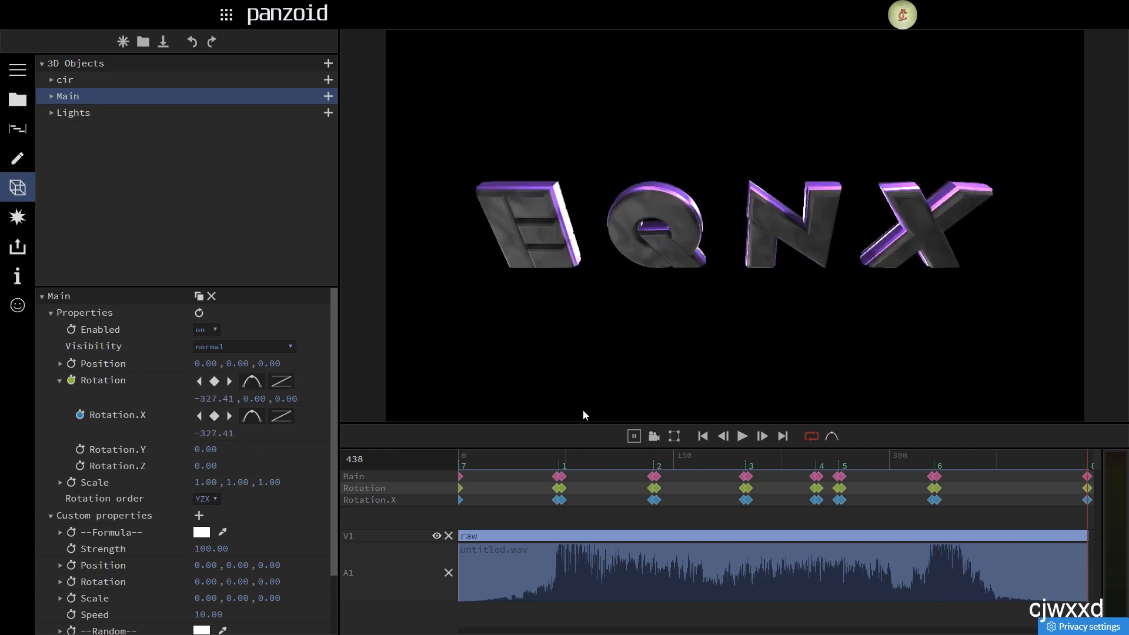
Step: Play the rotation animation from frame 0, stop at frame 223 and open the graph editor
drag(958, 458, 315, 437)
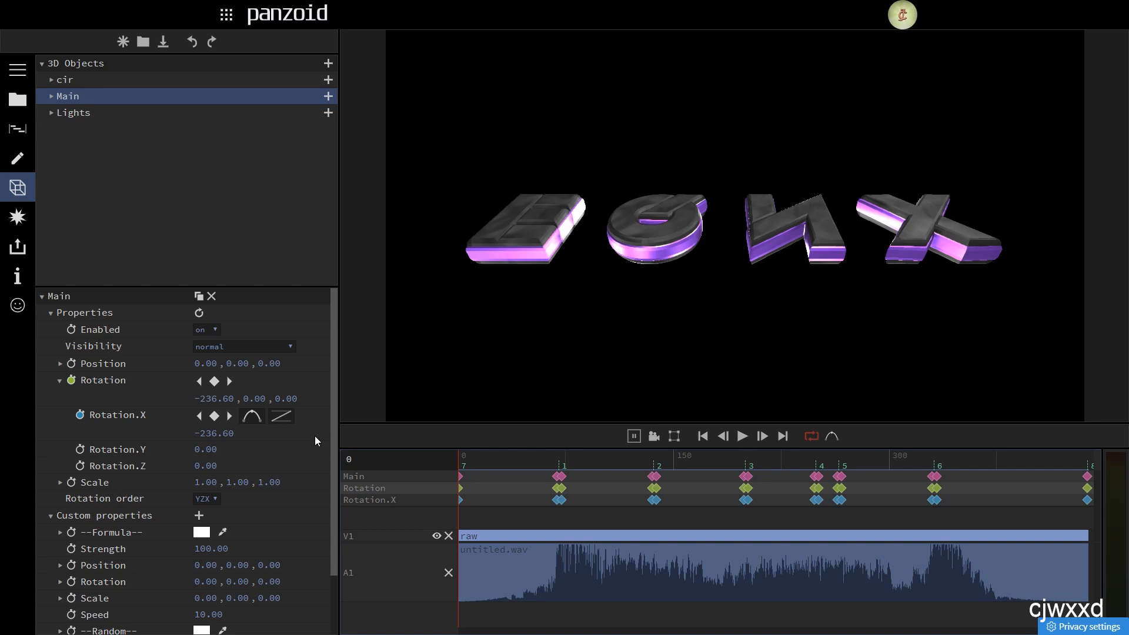
key(space)
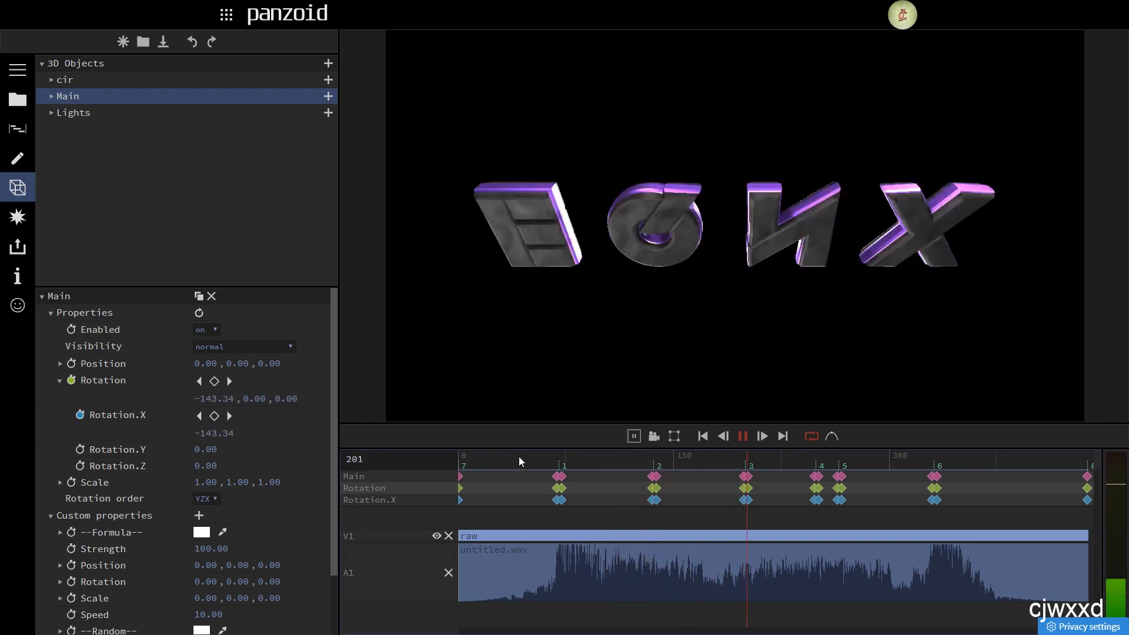
key(space)
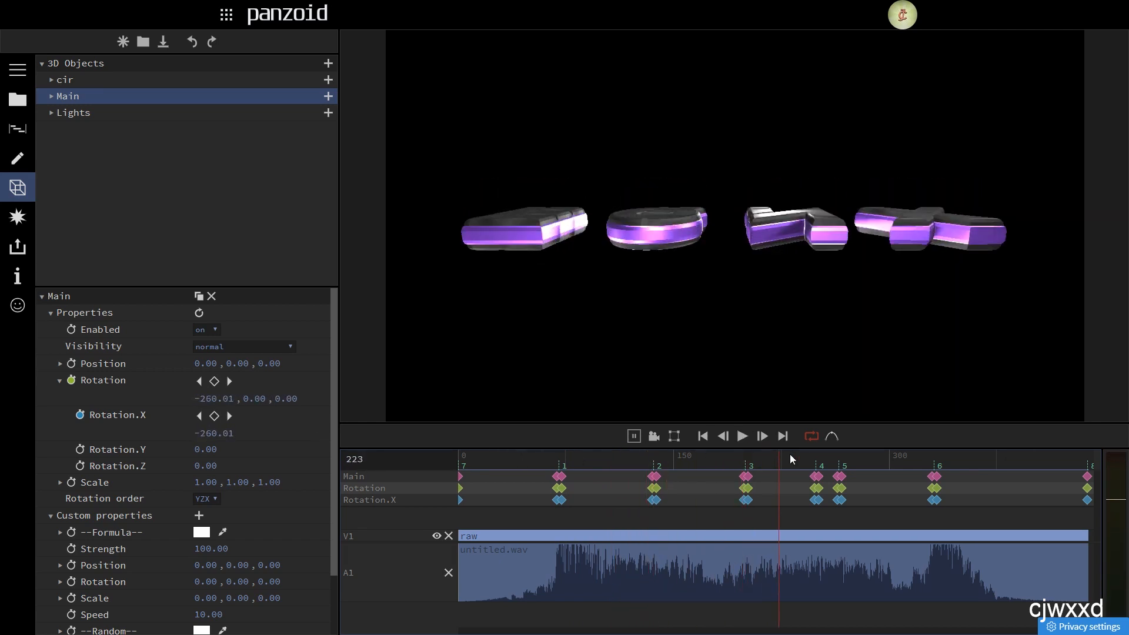
click(832, 435)
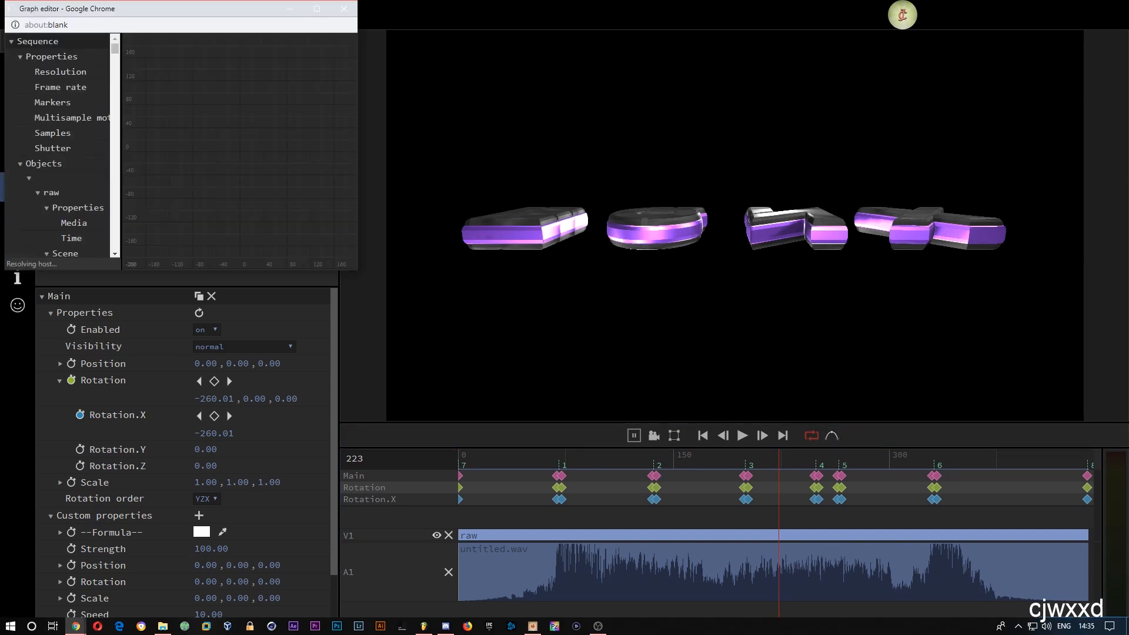
key(alt+Tab)
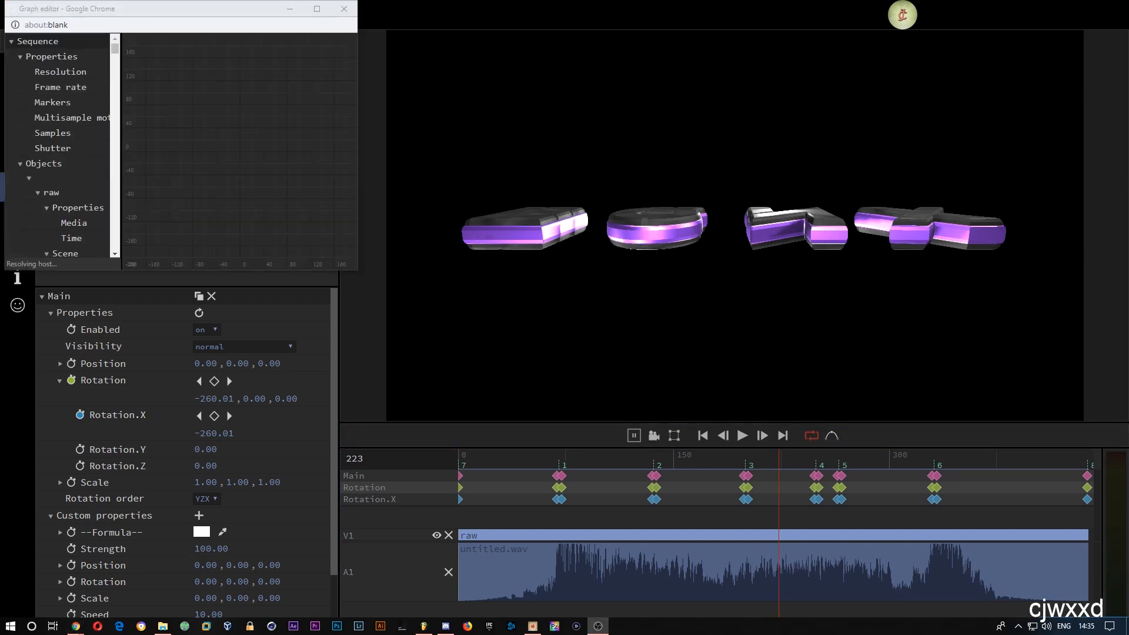
double_click(82, 10)
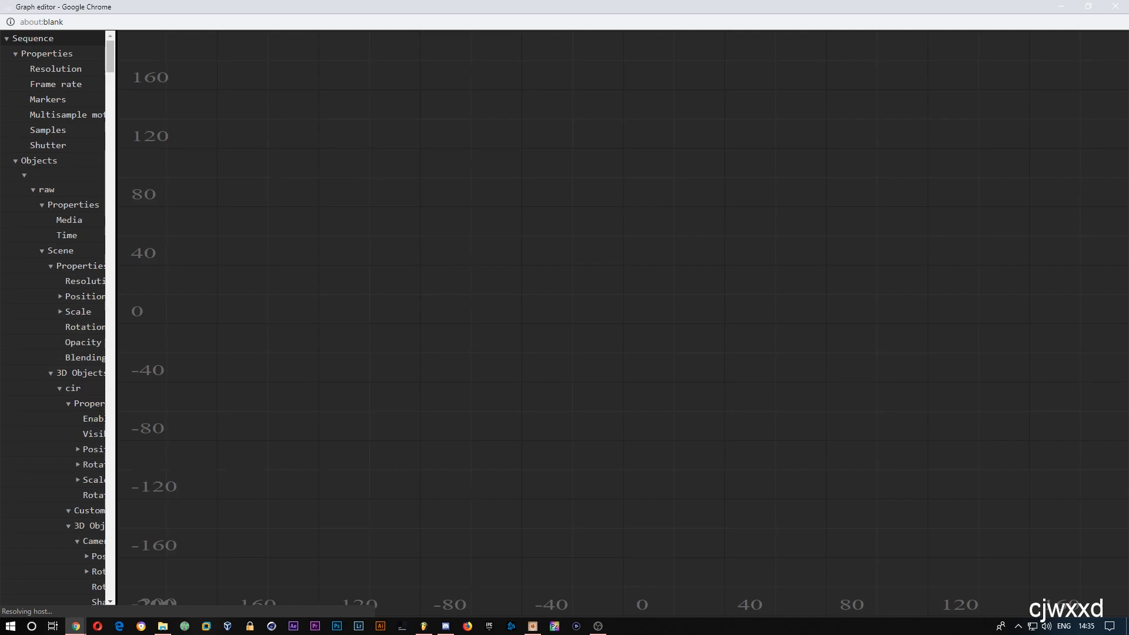
drag(312, 2, 462, 63)
click(462, 67)
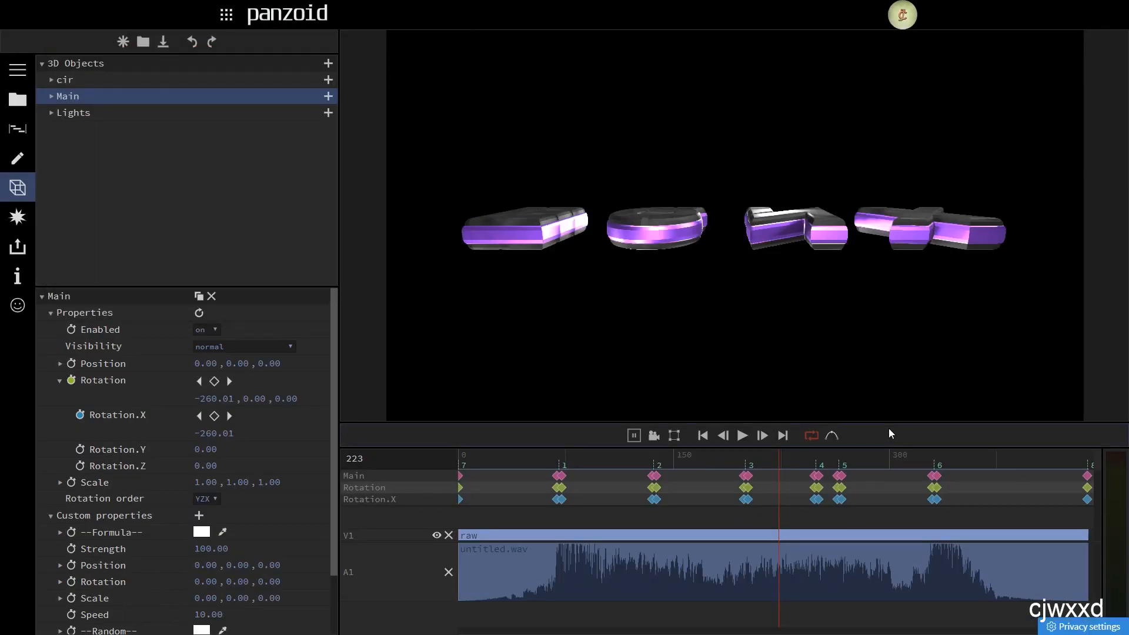
Step: Reopen the graph editor, enlarge it to full screen, collapse cir and show Main's Rotation.X curve
click(833, 435)
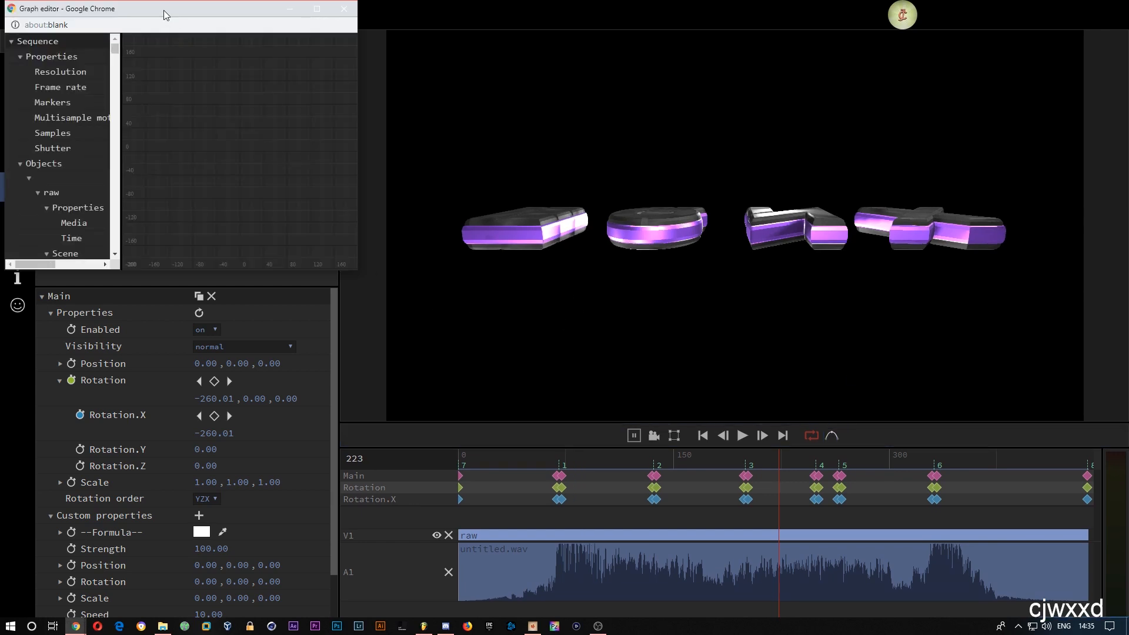
double_click(164, 9)
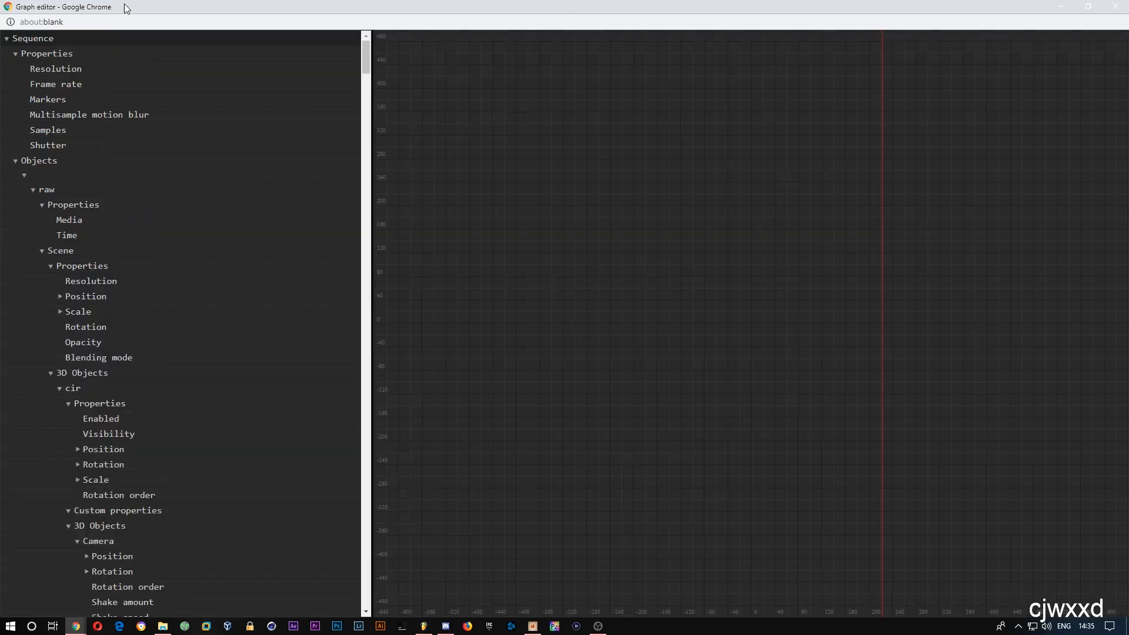
scroll(169, 184, down, 15)
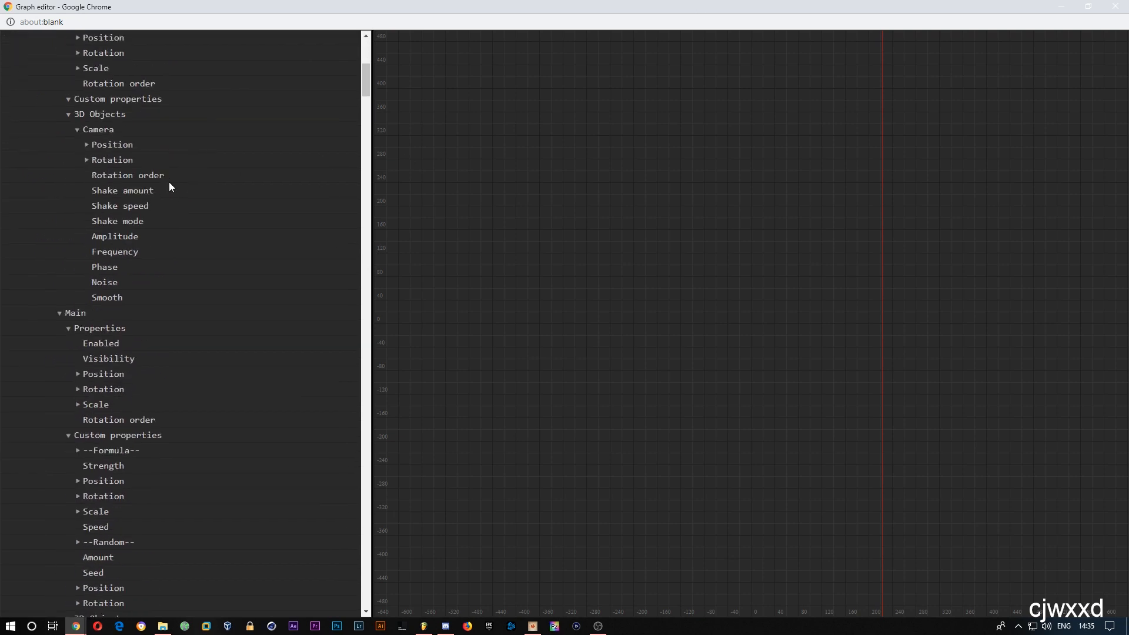
scroll(130, 236, up, 15)
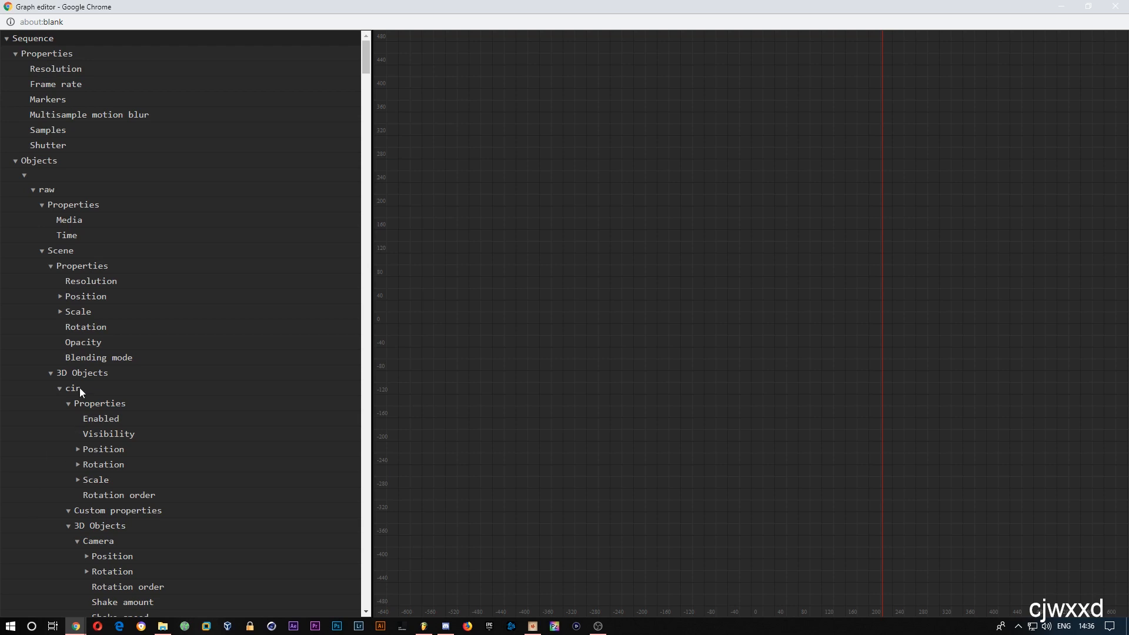
scroll(79, 387, down, 2)
click(60, 271)
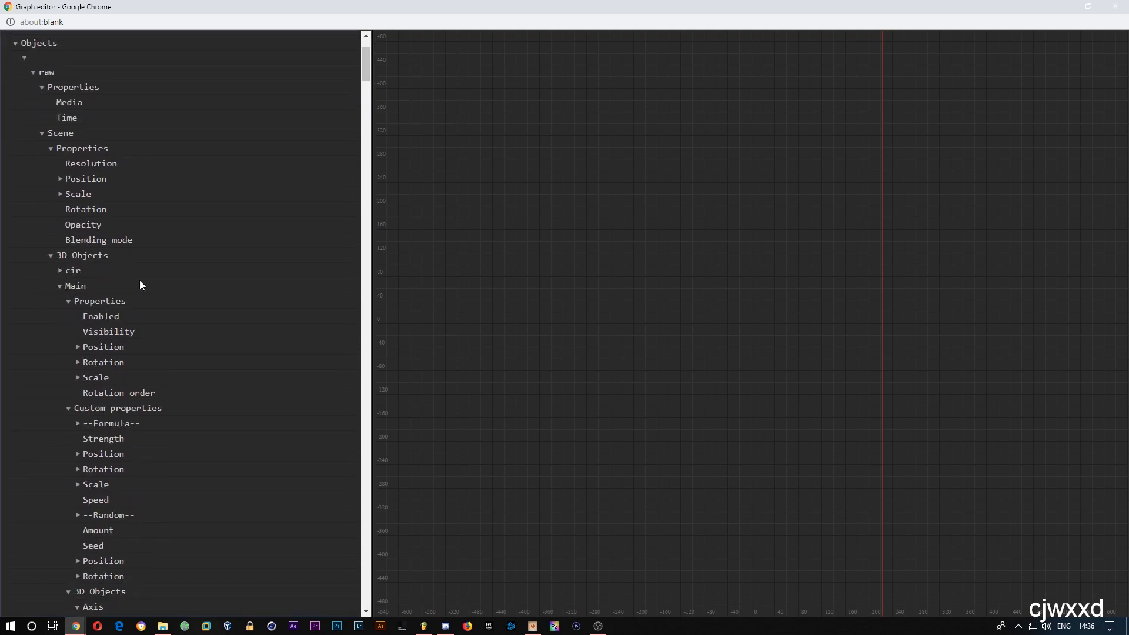
click(77, 362)
click(119, 381)
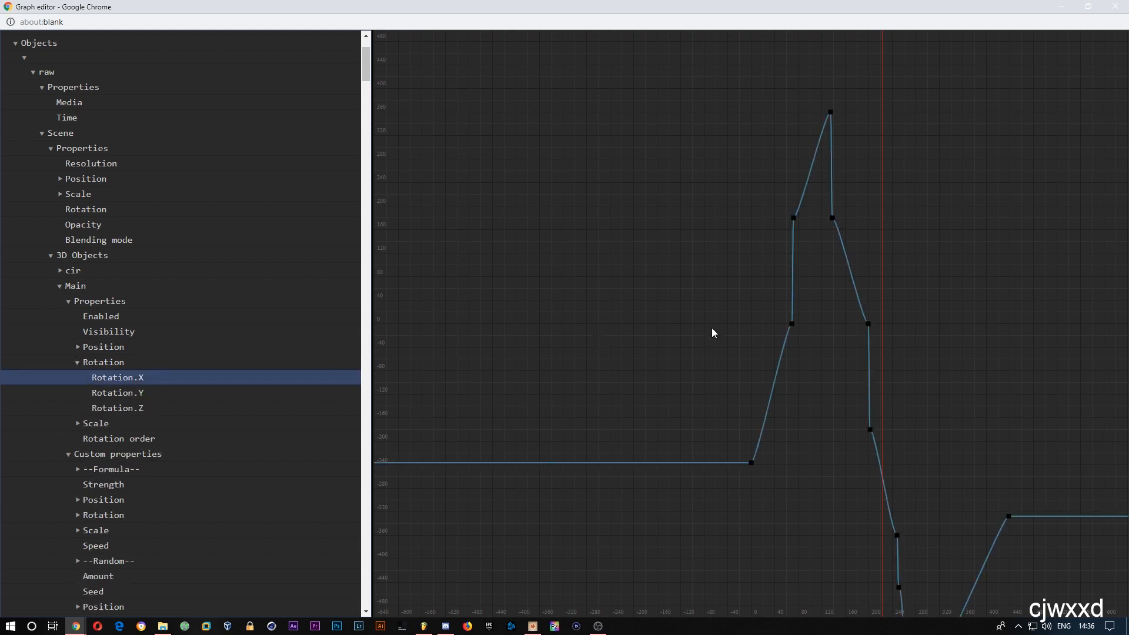
Step: Fit the Rotation.X curve in view and turn the handles of its first marker 1 keyframe vertical
drag(712, 328, 533, 222)
key(f)
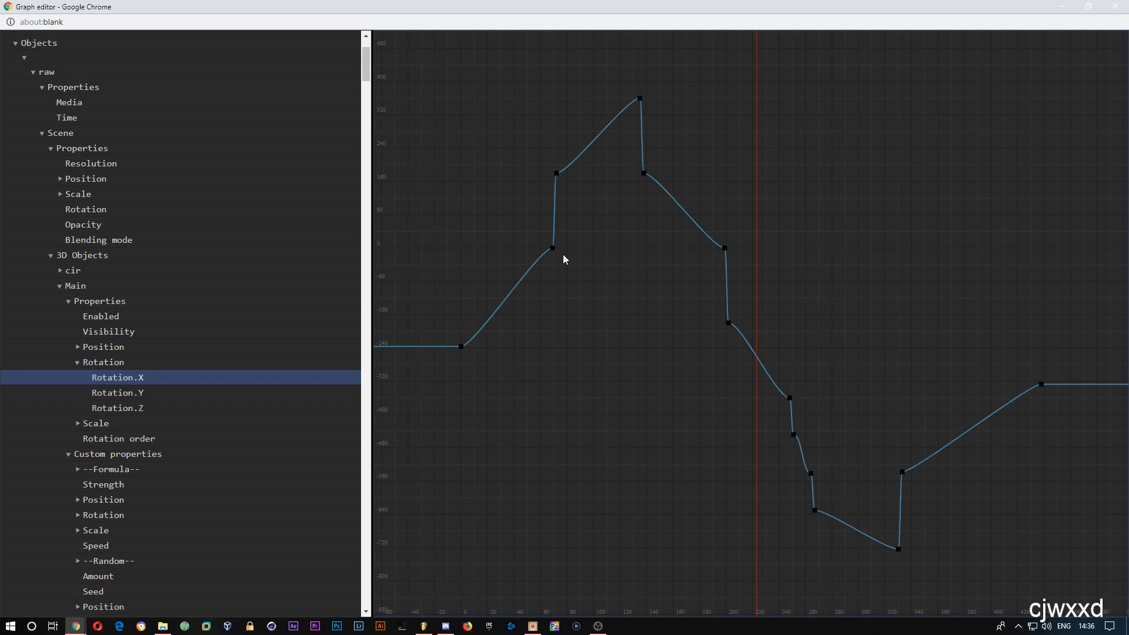
scroll(484, 175, down, 3)
drag(482, 97, 621, 317)
click(571, 213)
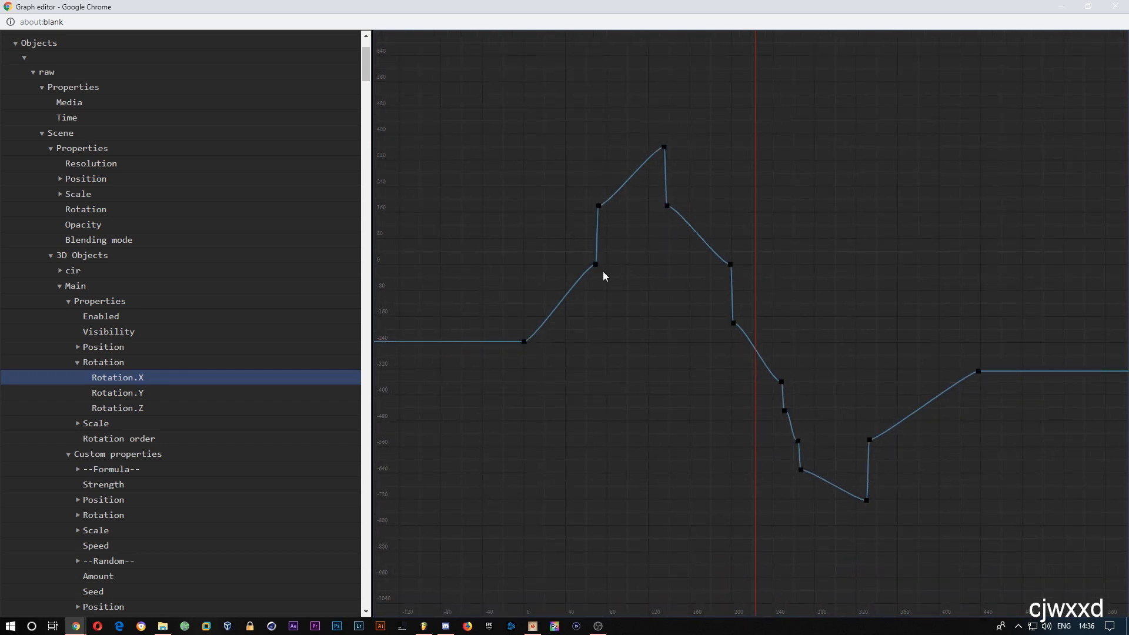
scroll(588, 276, up, 2)
drag(470, 249, 578, 280)
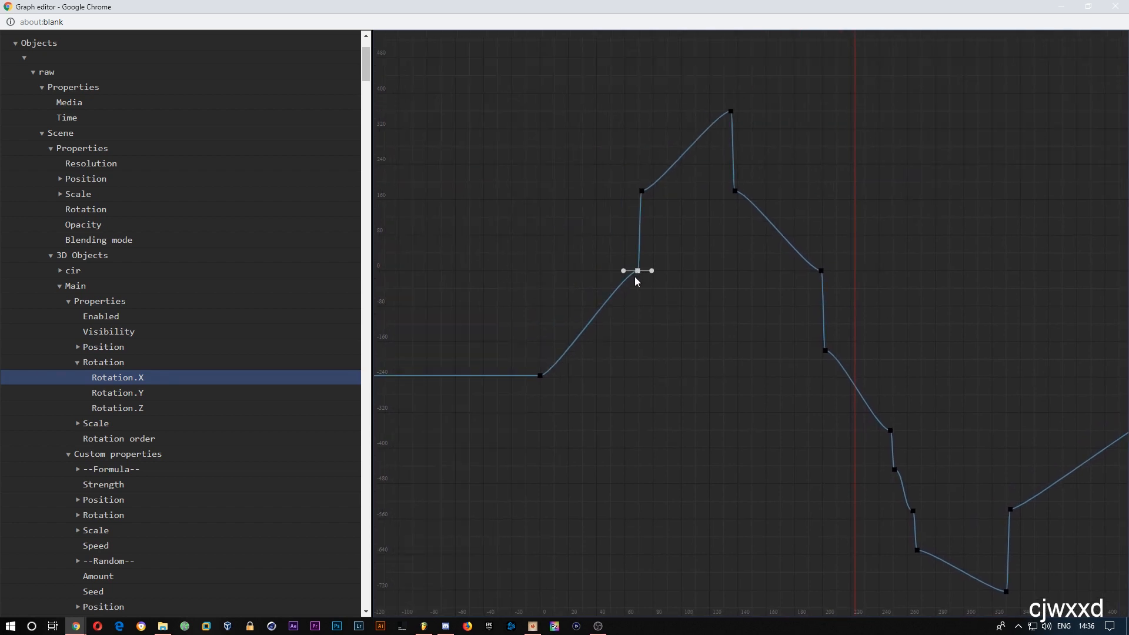
drag(624, 271, 645, 290)
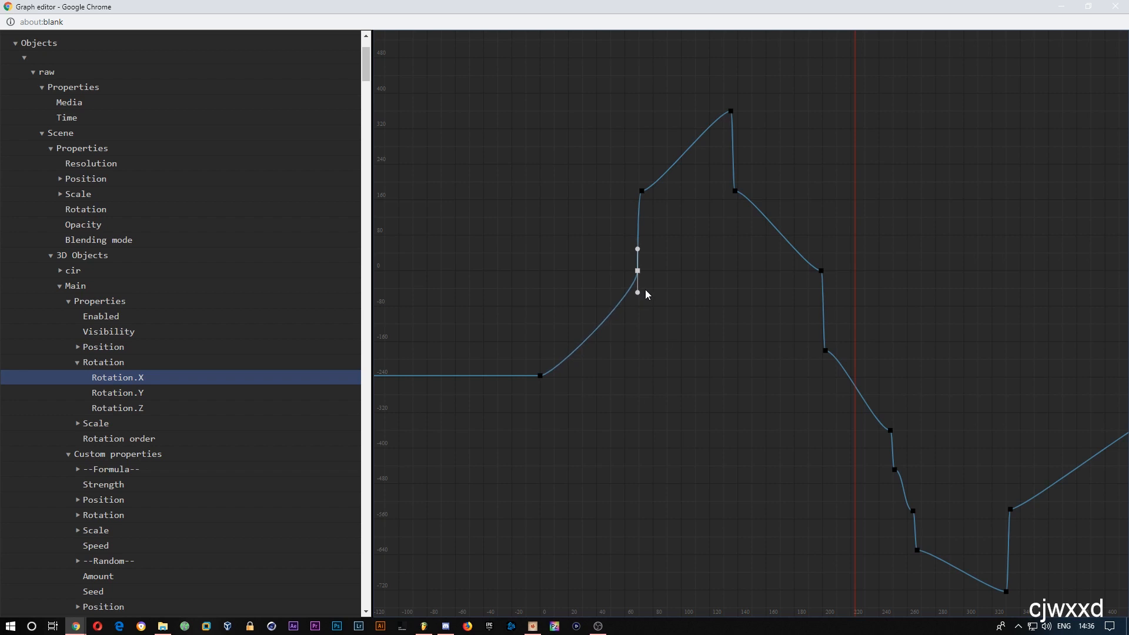
Step: Raise the first marker 1 keyframe to about 25 and lengthen its vertical handles
mouse_move(637, 271)
mouse_down()
mouse_move(637, 259)
mouse_move(642, 292)
mouse_up()
key(ctrl+z)
scroll(597, 277, up, 4)
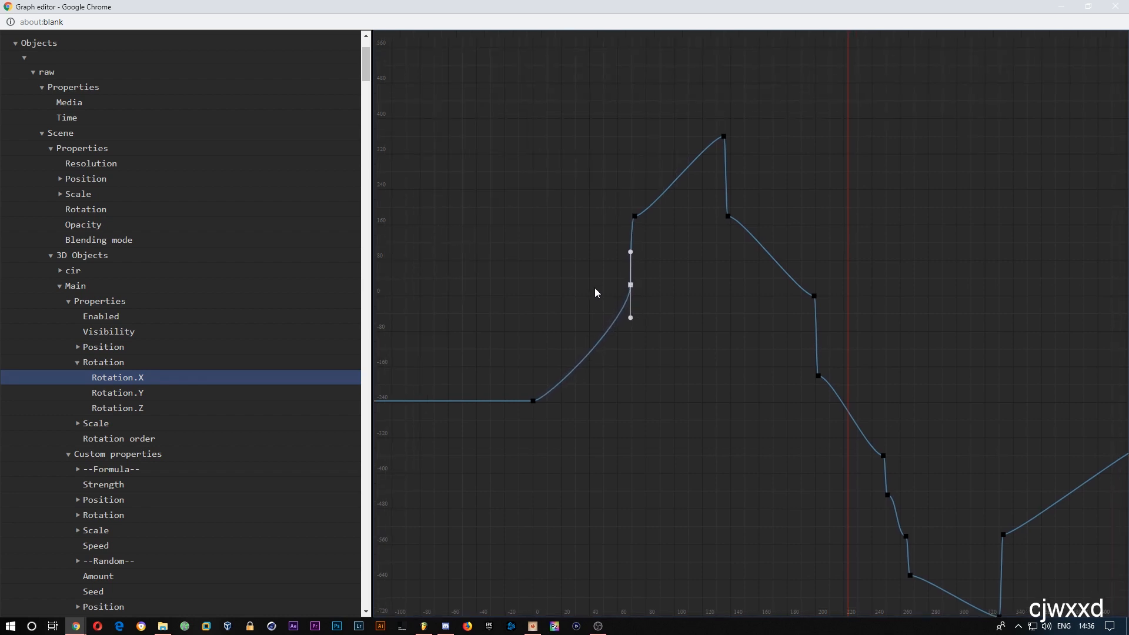
drag(519, 269, 574, 299)
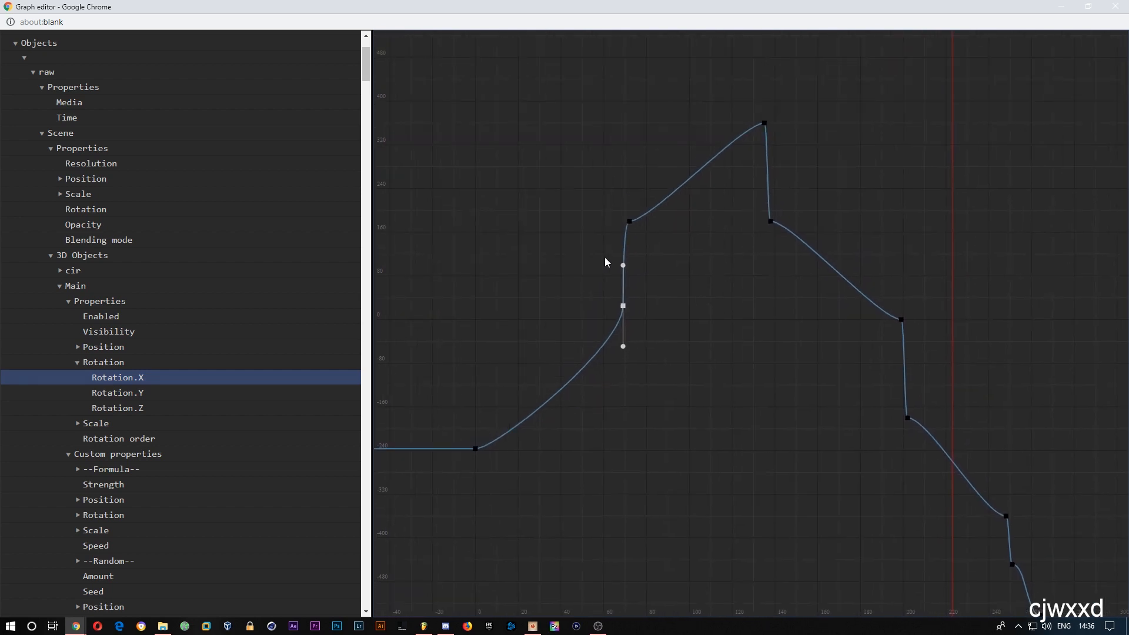
Step: Steepen the handles of the second marker 1 keyframe and tilt the first one's handles toward it
click(629, 222)
drag(605, 227, 627, 272)
click(623, 305)
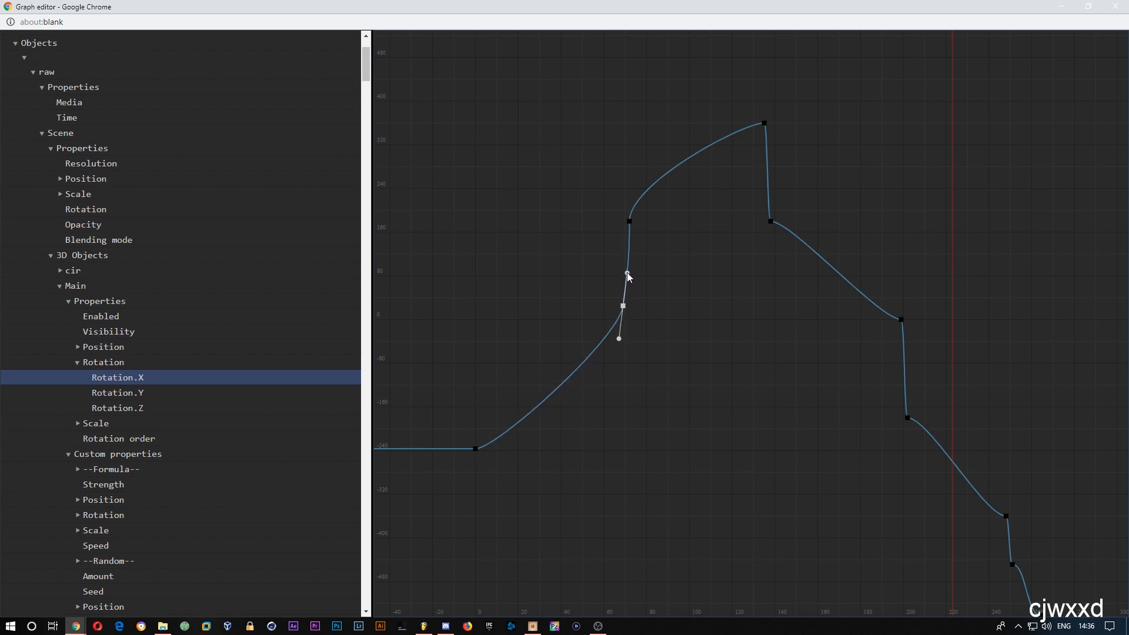
Step: Shrink the graph editor to reach the timeline and play the rotation animation from frame 0 past marker 2
drag(593, 13, 0, 224)
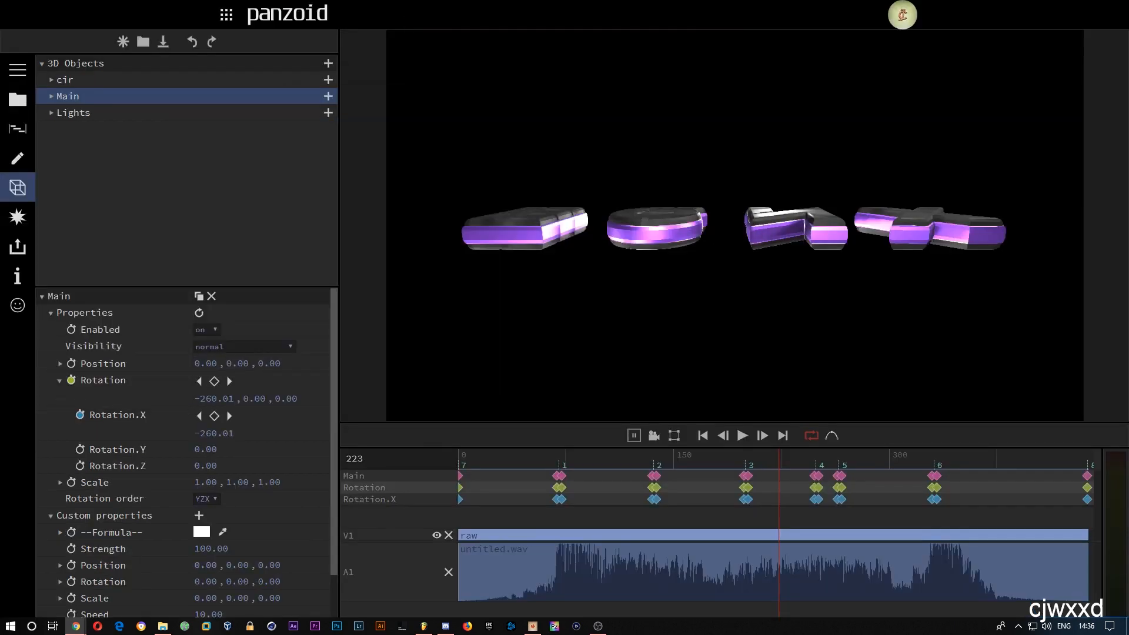
click(460, 462)
key(space)
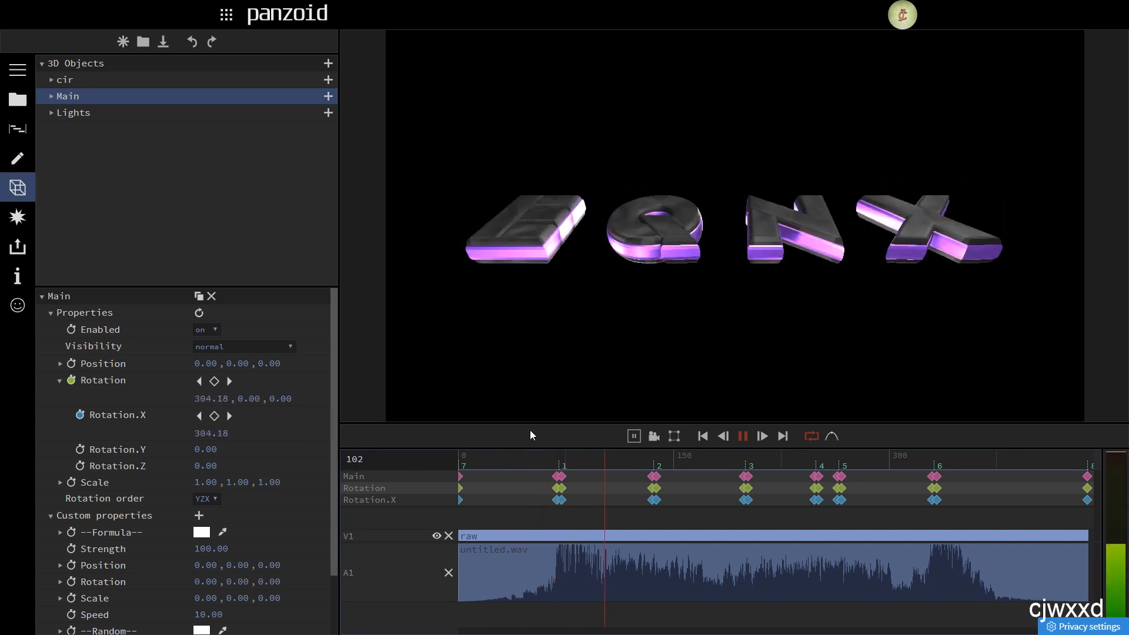
key(space)
Step: Make the first marker 1 keyframe's incoming handle long and vertical, raise the keyframe to about 40, and lengthen the second one's handles
drag(0, 223, 828, 5)
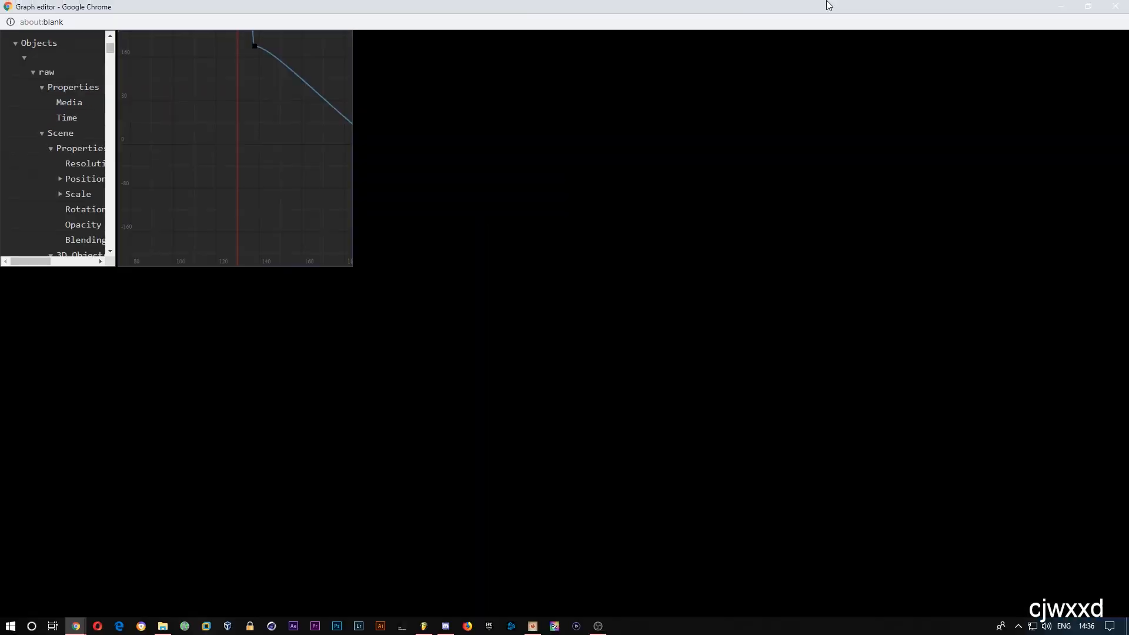
drag(545, 220, 600, 195)
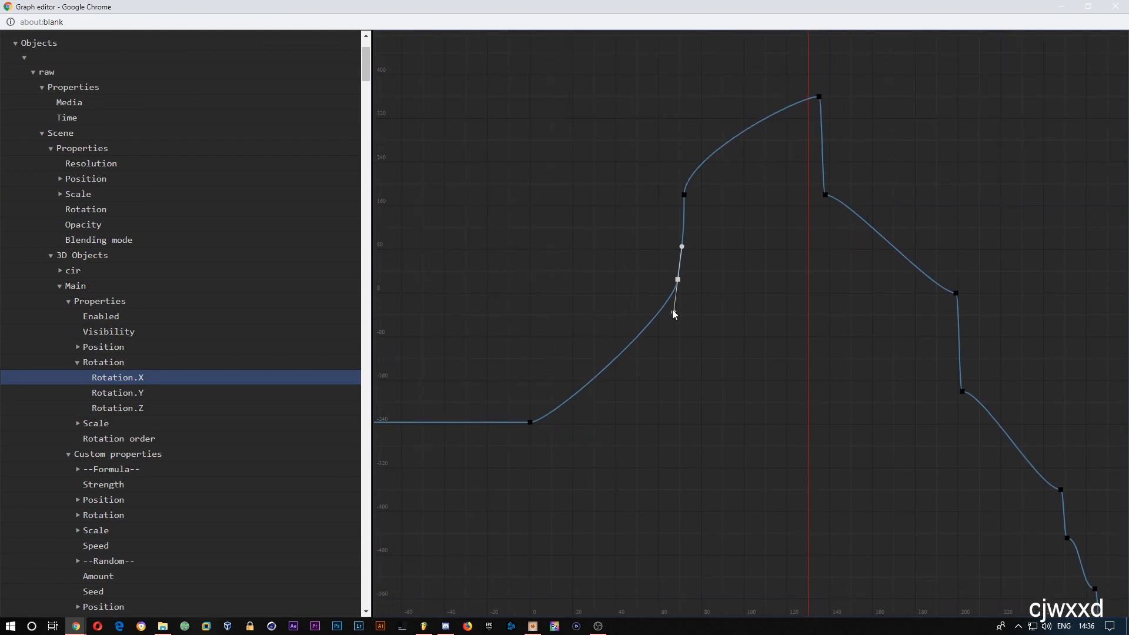
drag(673, 311, 679, 343)
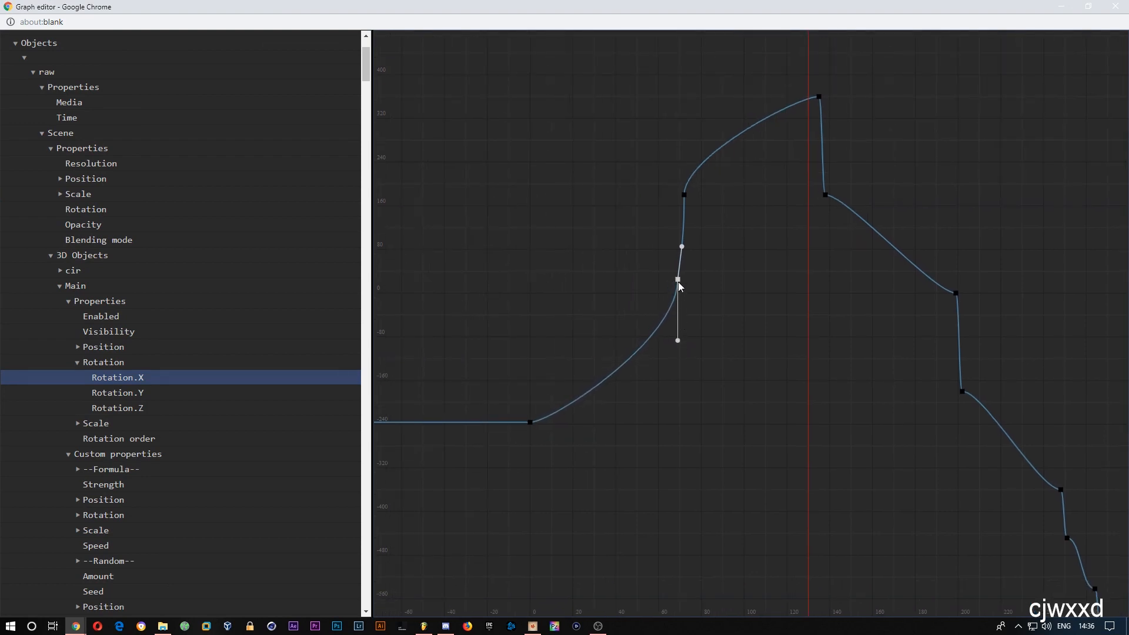
drag(678, 279, 679, 274)
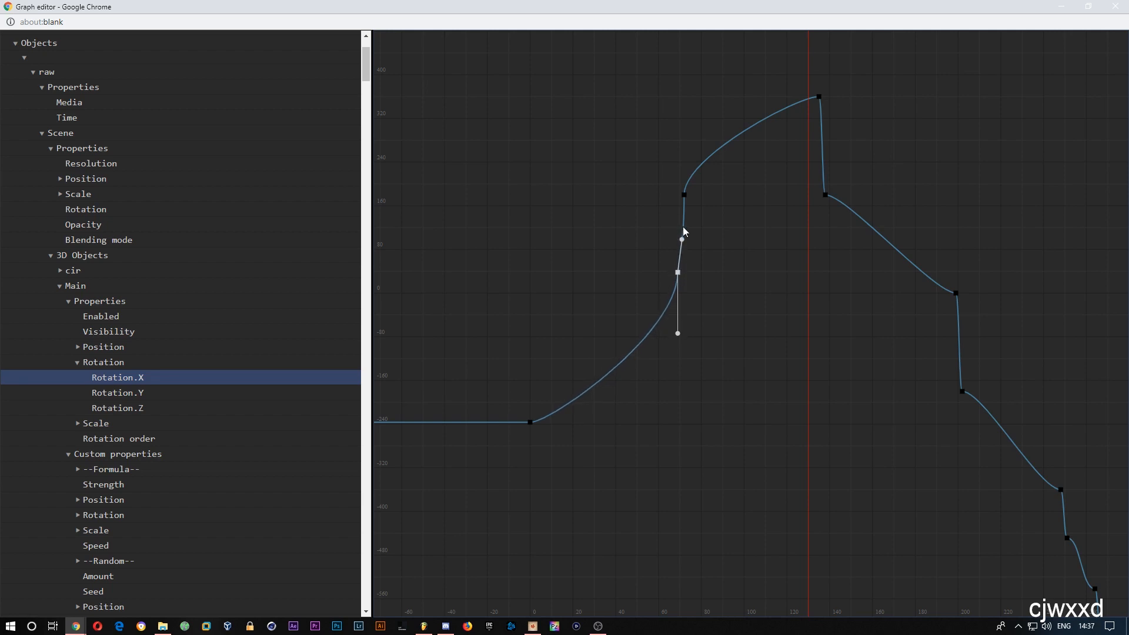
click(684, 196)
drag(683, 154, 696, 120)
Step: Turn the handles of both marker 2 keyframes and the first marker 3 keyframe steeply vertical on the Rotation.X curve
click(819, 98)
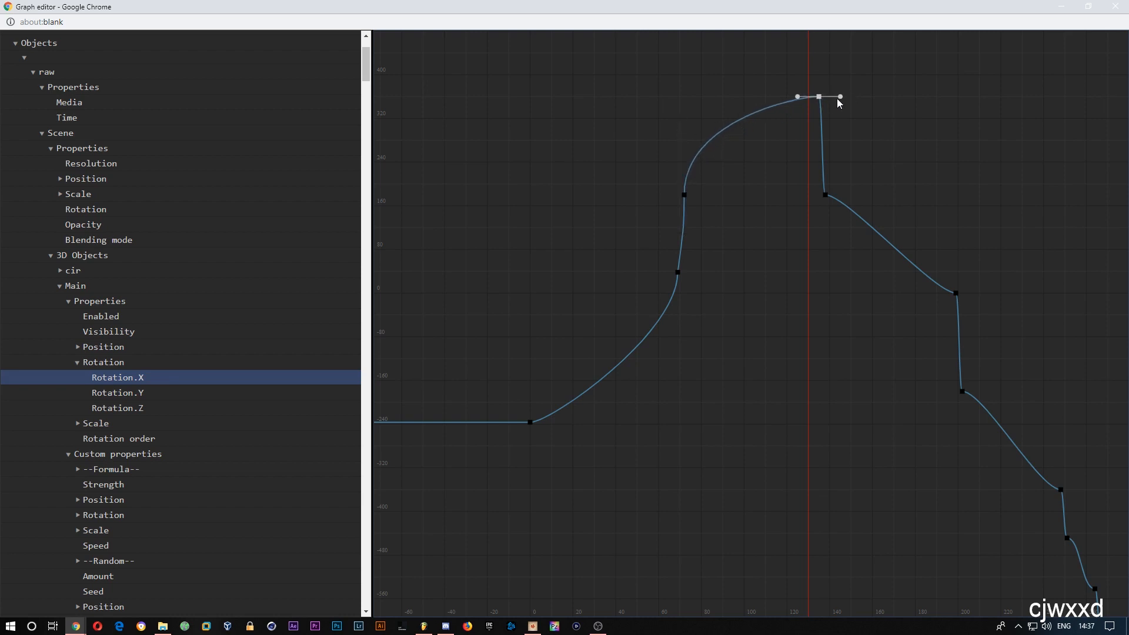
drag(838, 97, 825, 135)
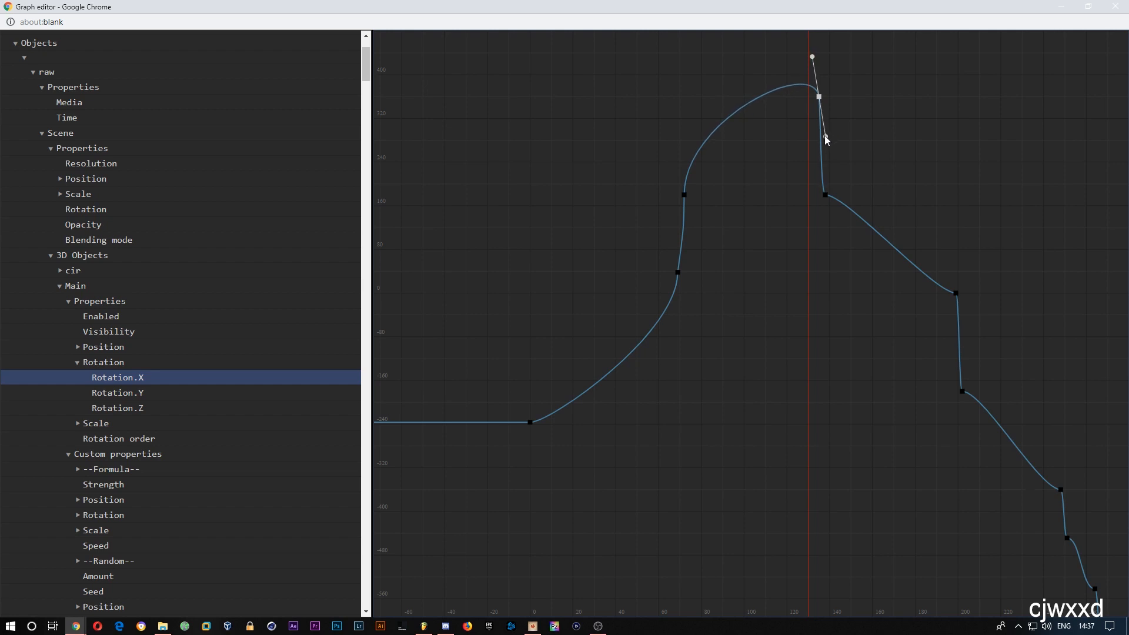
click(826, 195)
drag(803, 190, 827, 160)
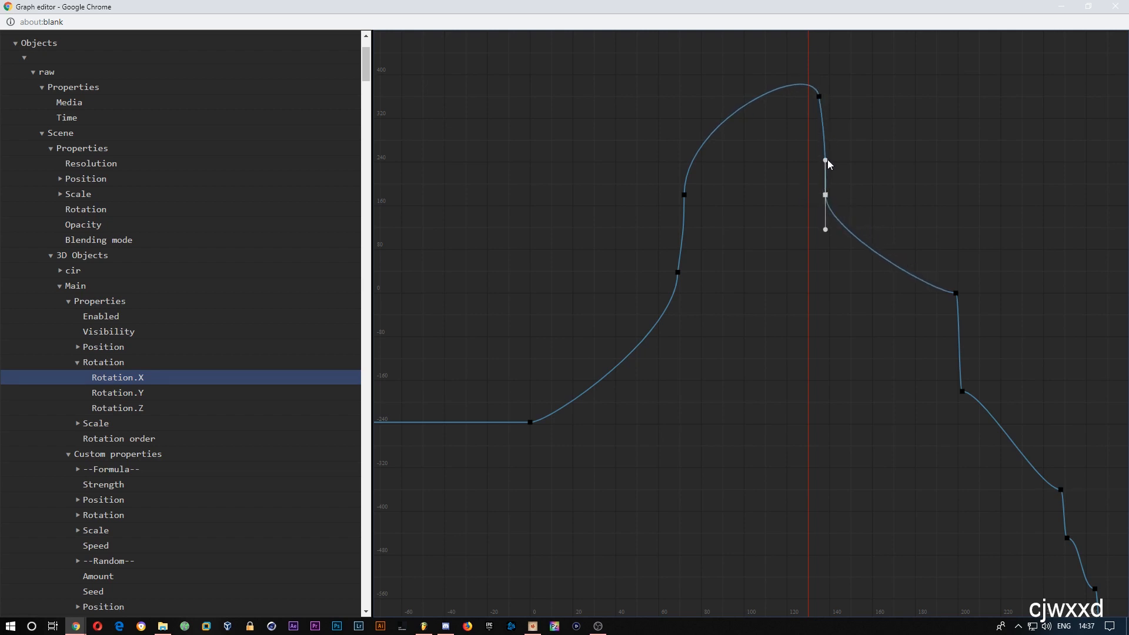
click(956, 292)
drag(976, 293, 948, 332)
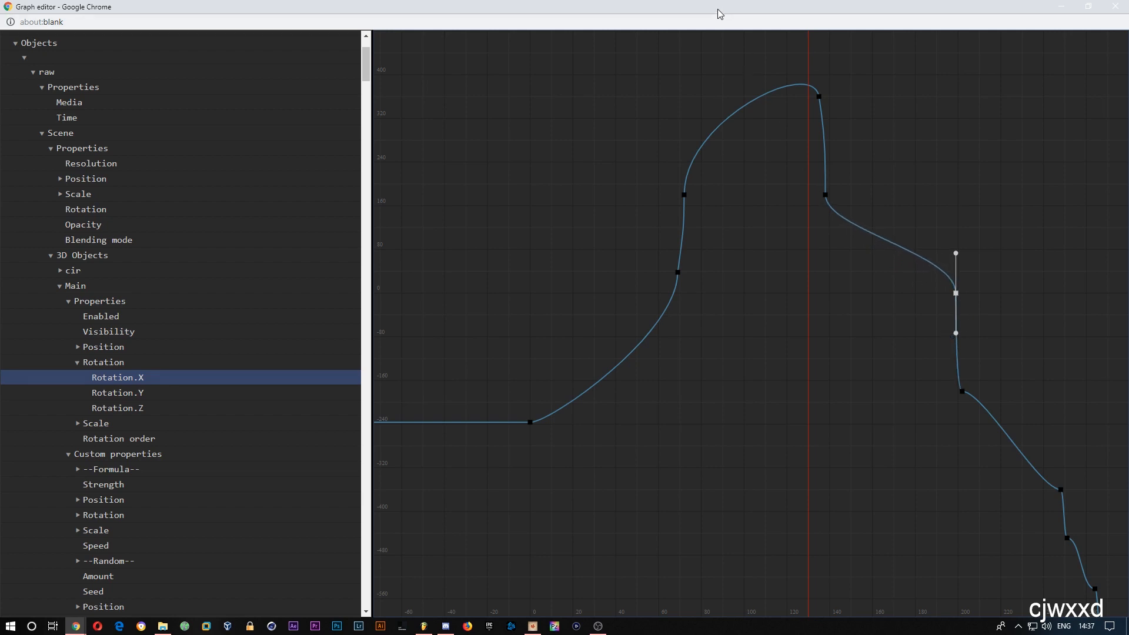
Step: Play the smoothed rotation from before marker 1 and stop at frame 166
drag(718, 8, 707, 84)
click(502, 458)
key(space)
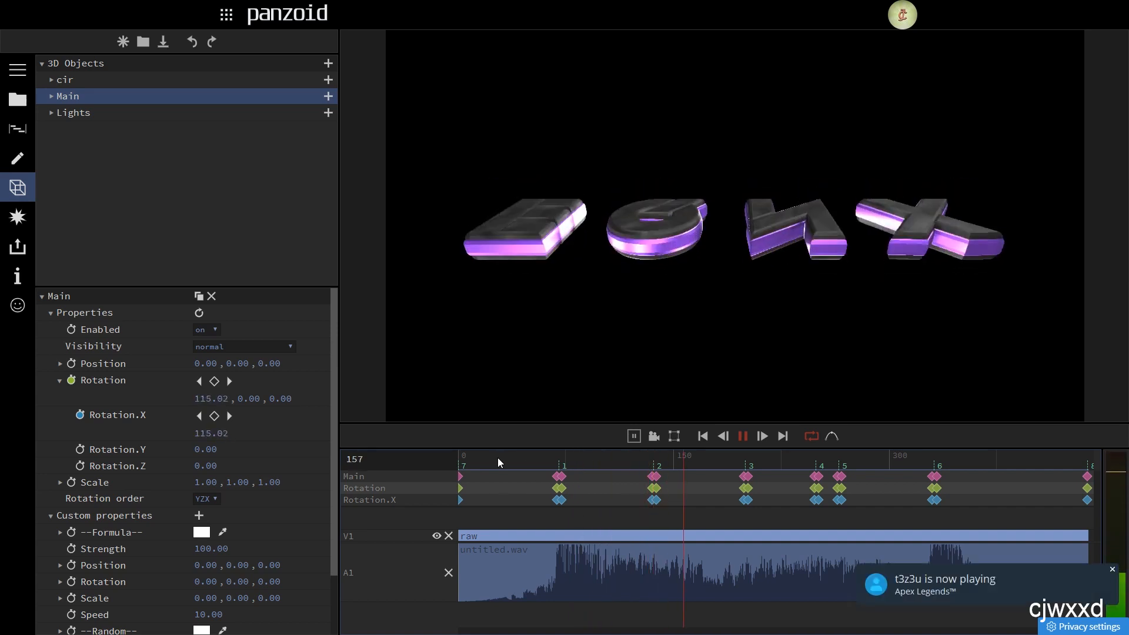
key(space)
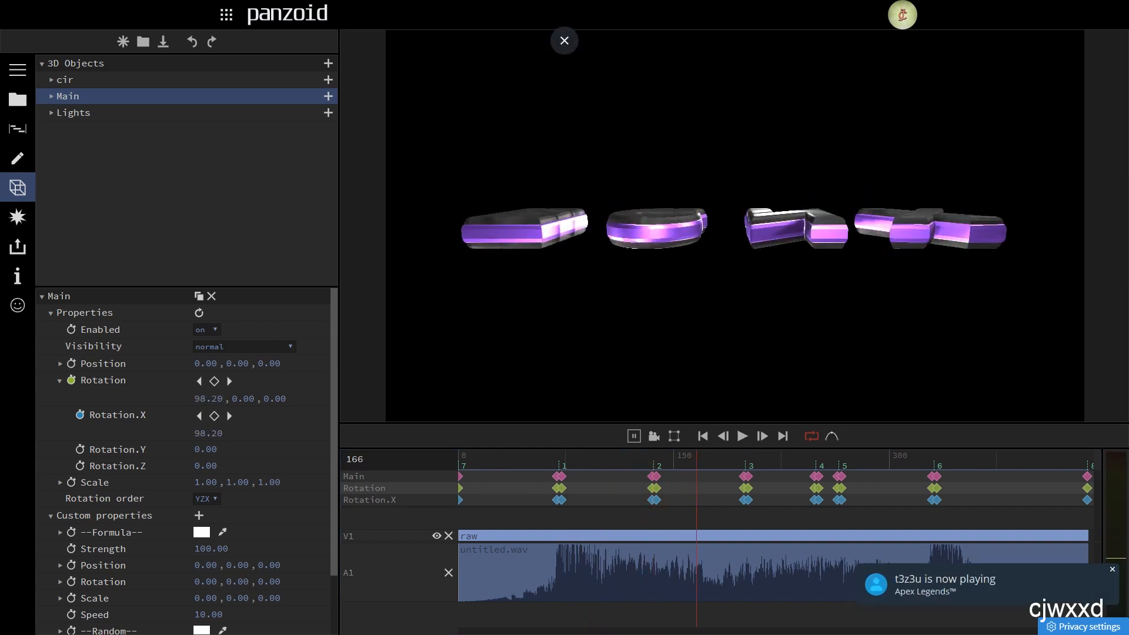
Step: Lengthen the second marker 2 keyframe's outgoing handle independently and point it steeply downward
mouse_move(663, 0)
mouse_down()
mouse_move(630, 41)
mouse_move(666, 1)
mouse_up()
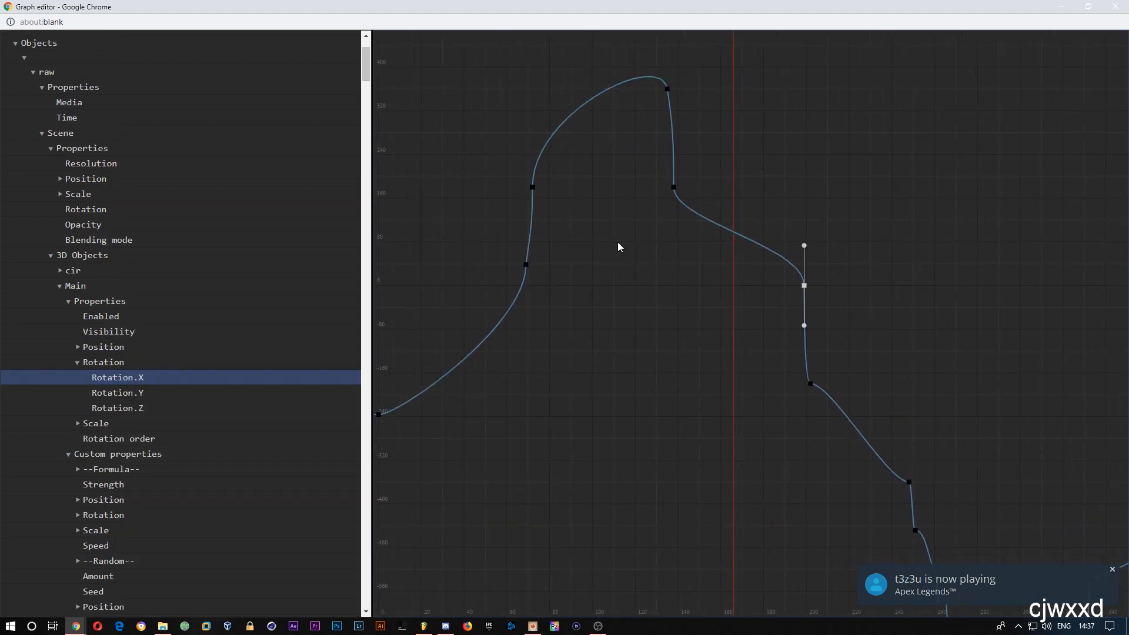
click(665, 187)
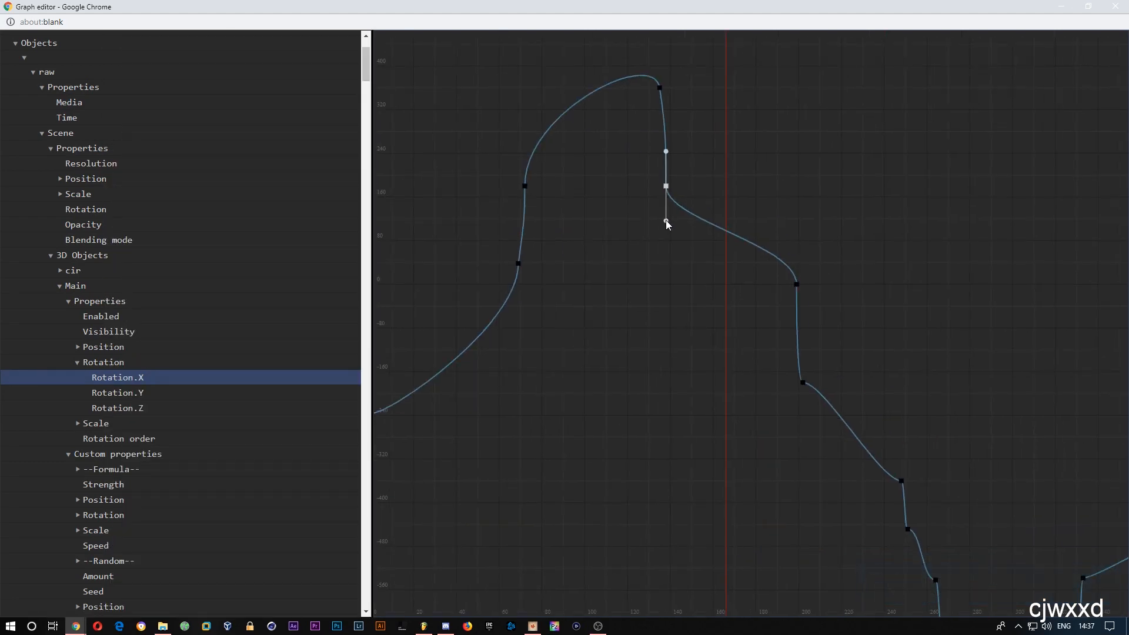
drag(666, 221, 734, 197)
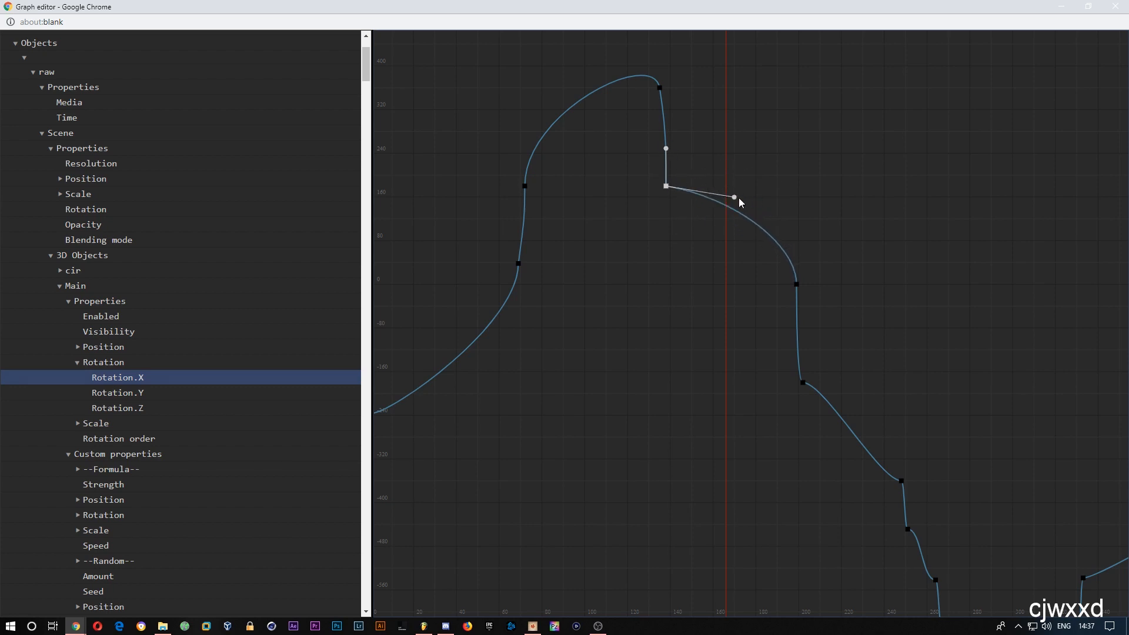
drag(735, 198, 674, 247)
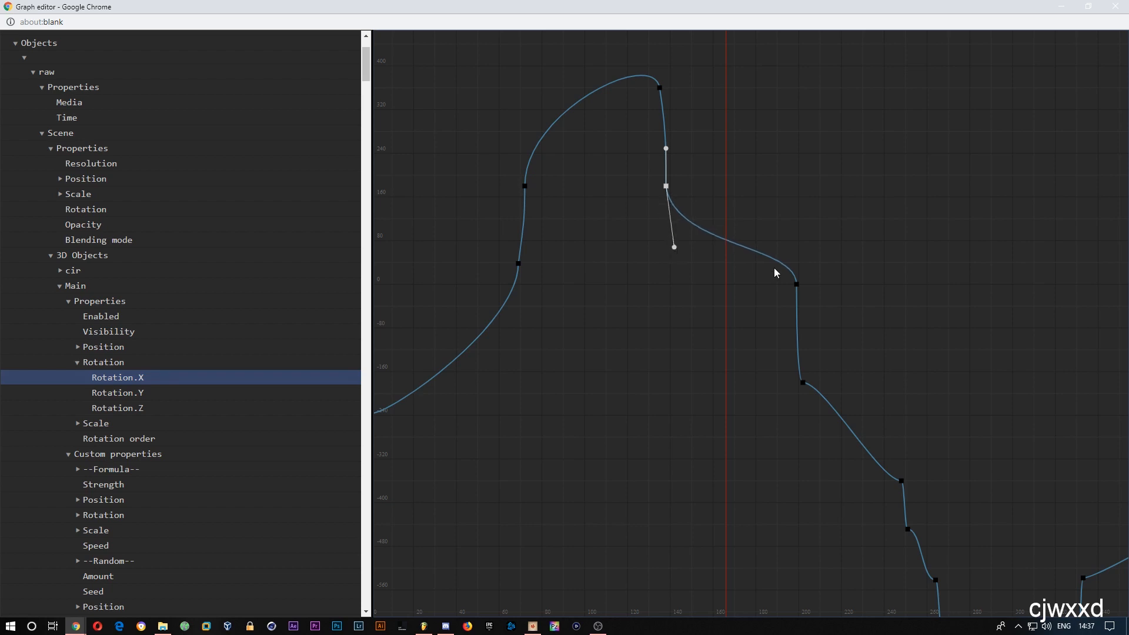
Step: Lengthen the first marker 3 keyframe's incoming handle and turn the second one's handles vertical, with a longer outgoing handle
click(797, 284)
drag(798, 242, 795, 231)
click(803, 383)
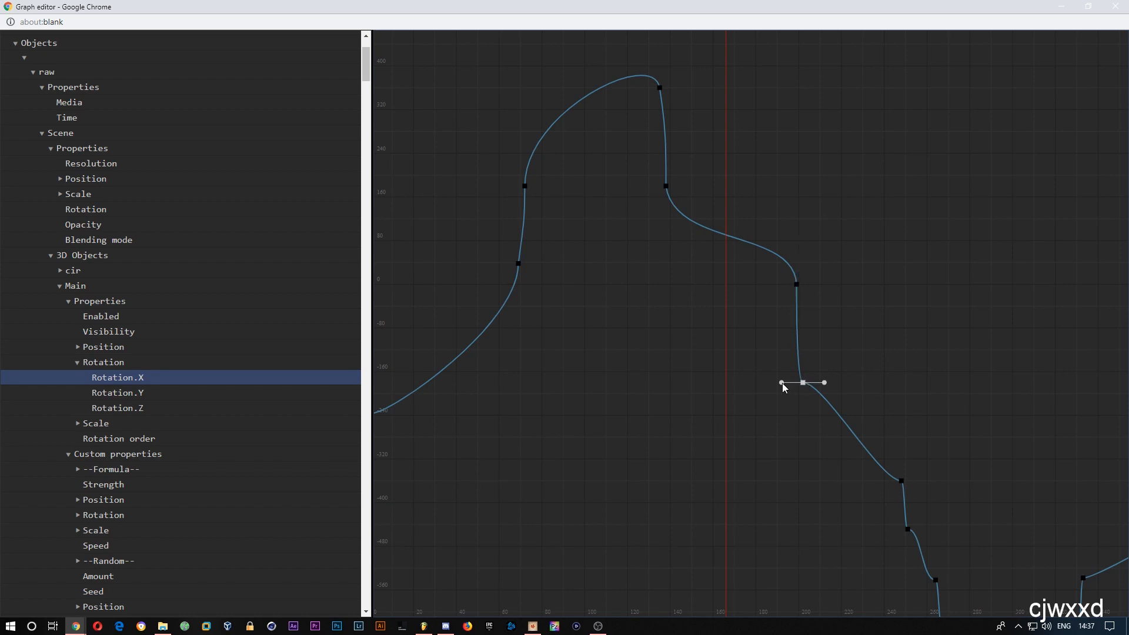
drag(781, 383, 803, 349)
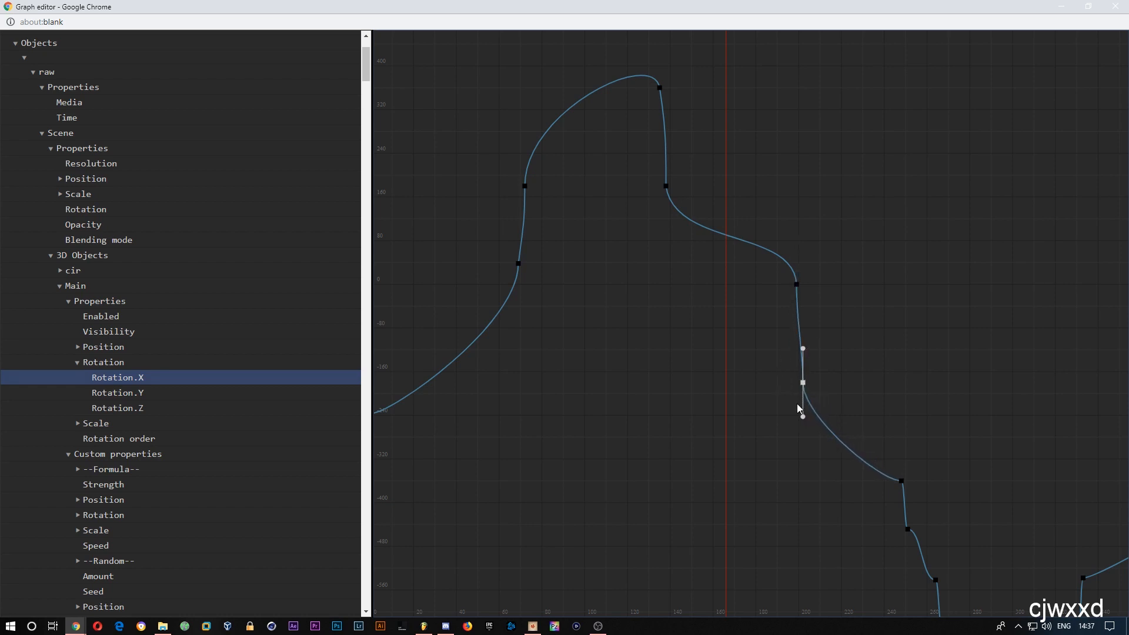
drag(802, 415, 796, 423)
drag(785, 464, 692, 351)
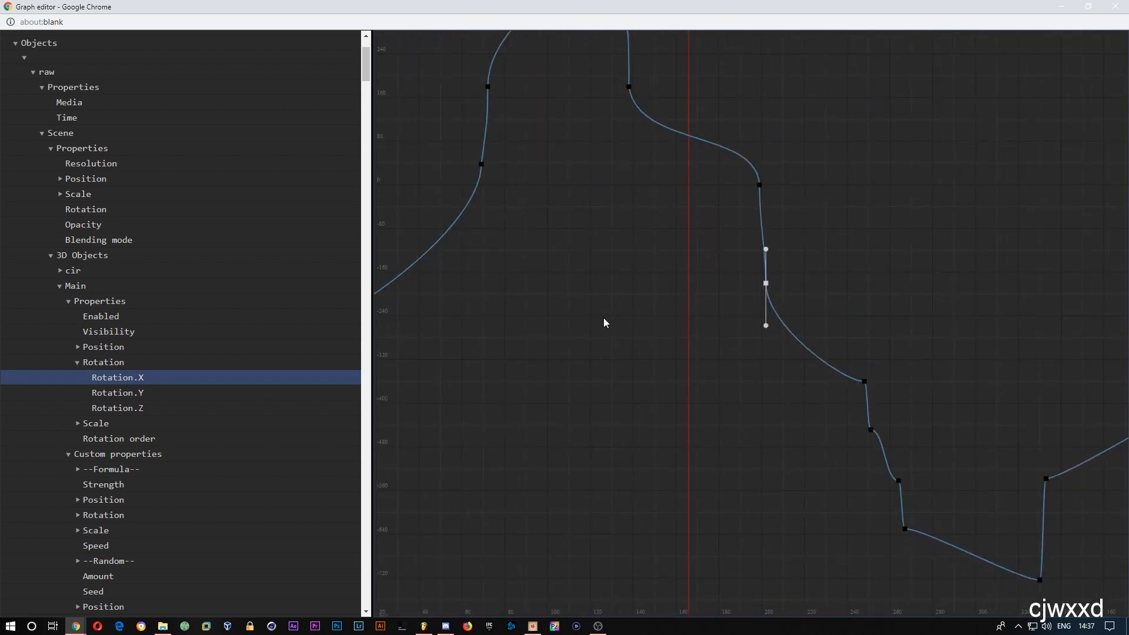
Step: Inspect the overall shape of the Rotation.X curve from the first keyframe through the marker 5 keyframes
drag(604, 322, 737, 347)
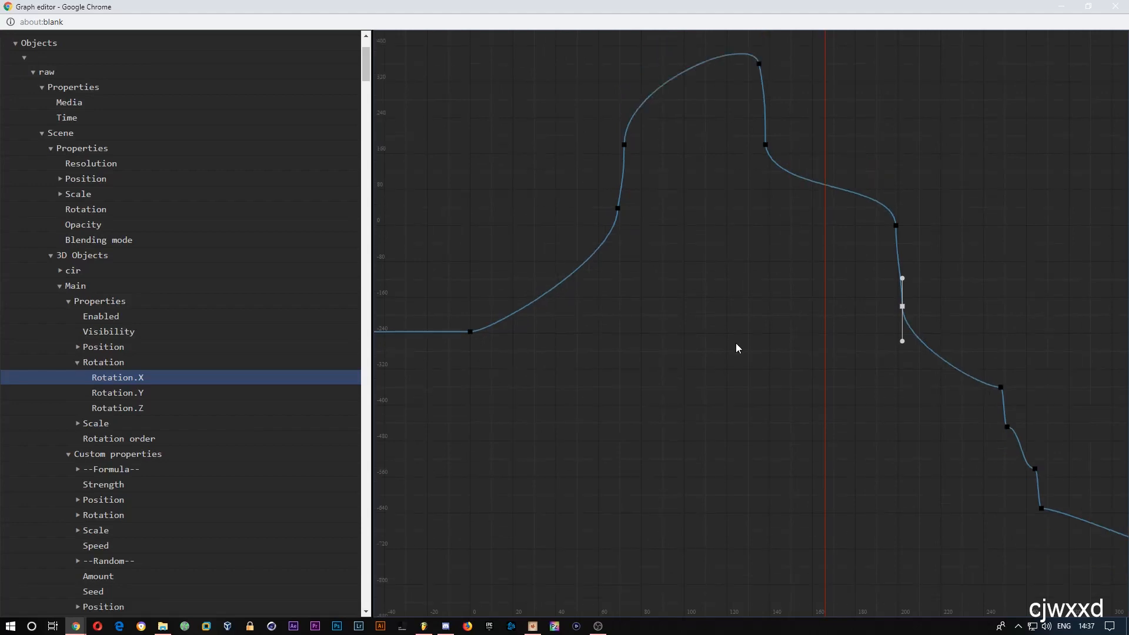
scroll(736, 343, down, 1)
scroll(735, 340, up, 2)
scroll(735, 340, down, 4)
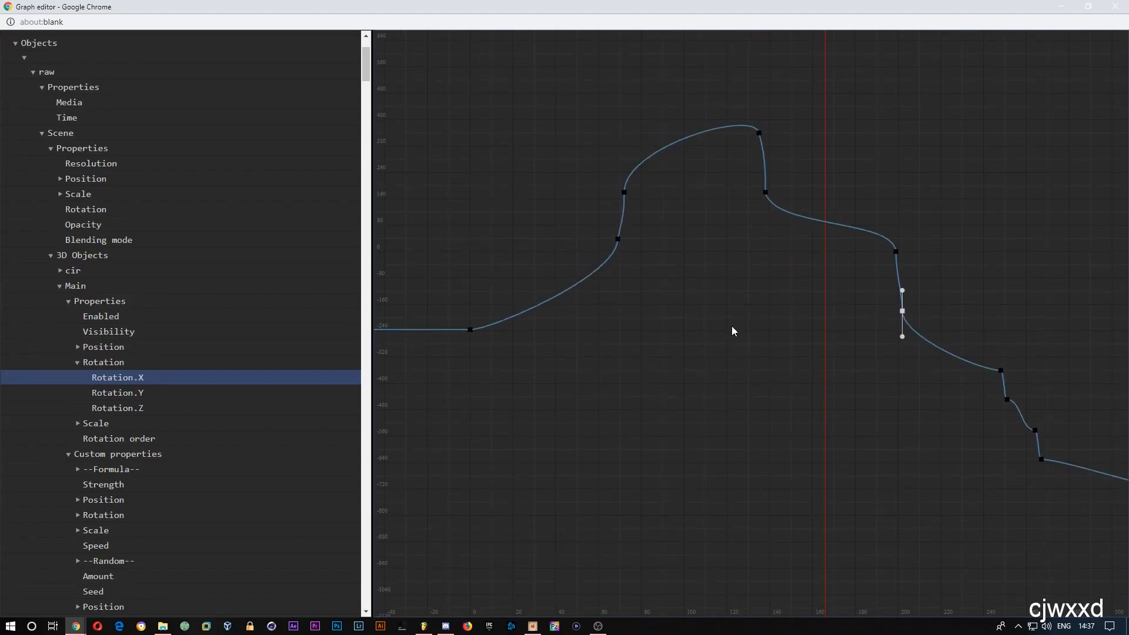
scroll(731, 326, down, 1)
scroll(732, 315, up, 5)
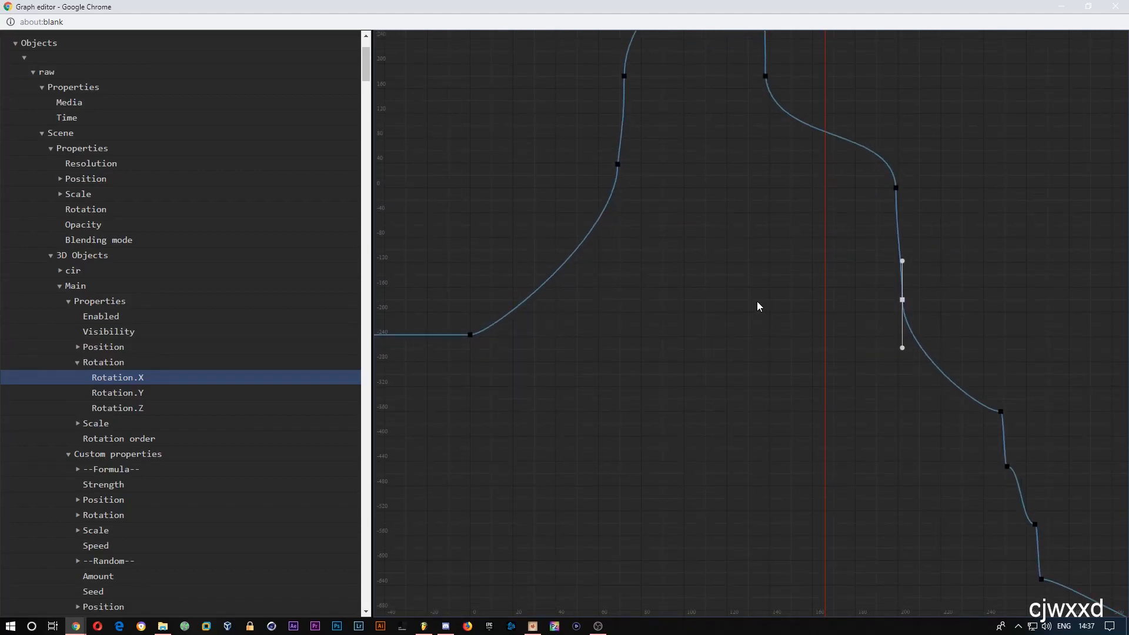
scroll(757, 302, down, 2)
scroll(757, 301, down, 1)
scroll(757, 301, up, 4)
scroll(757, 302, down, 2)
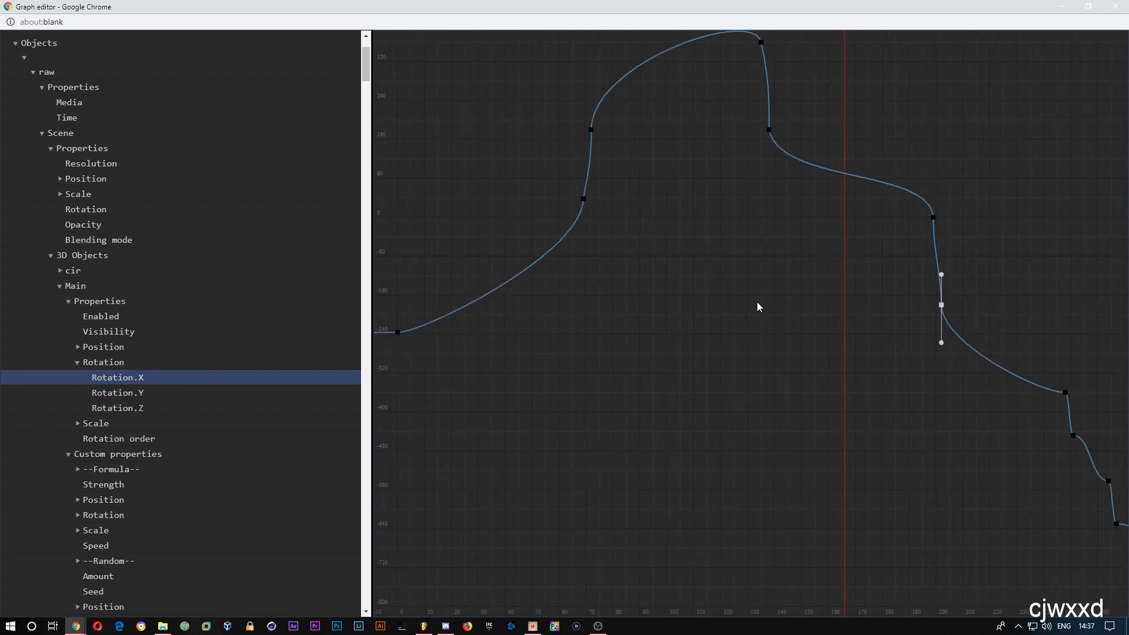
scroll(757, 303, up, 2)
drag(756, 302, 544, 329)
scroll(564, 333, down, 4)
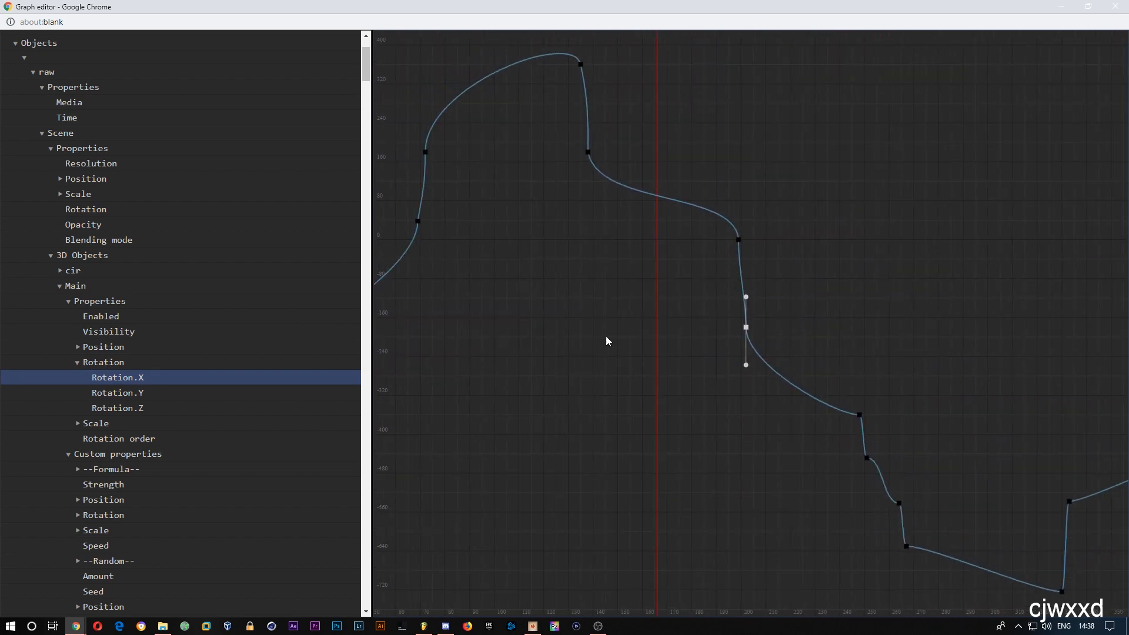
Step: Turn the handles of the first marker 4 keyframe vertical on the Rotation.X curve, with a longer incoming handle
drag(819, 406, 760, 368)
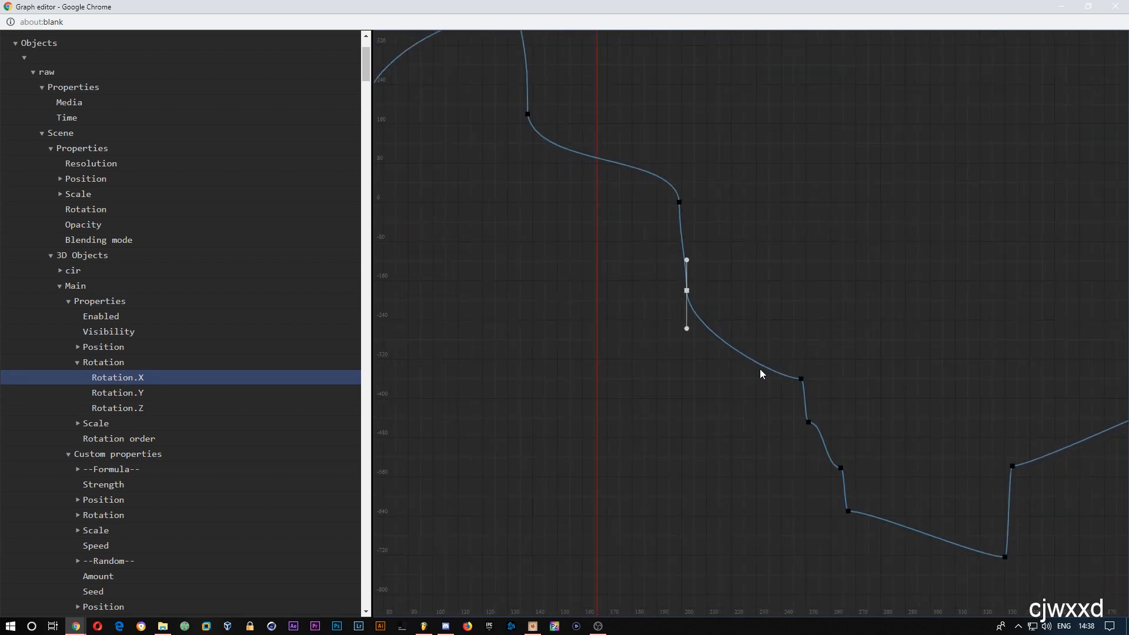
scroll(760, 369, up, 1)
scroll(760, 368, down, 1)
scroll(759, 369, up, 1)
scroll(760, 369, down, 1)
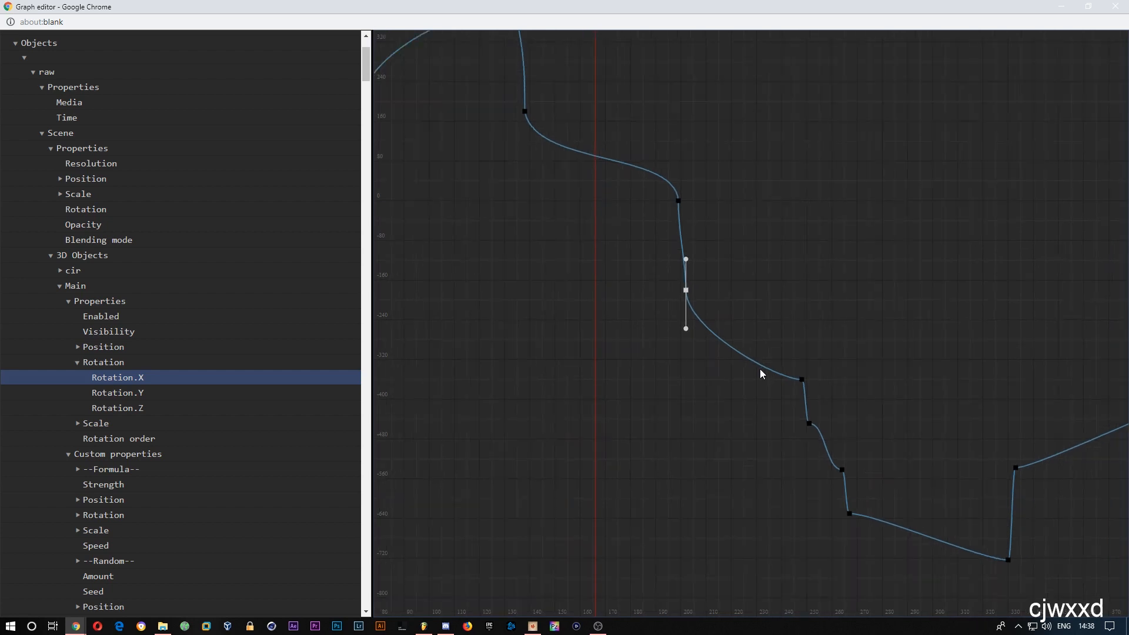
scroll(760, 369, up, 1)
scroll(760, 369, down, 1)
drag(590, 300, 565, 298)
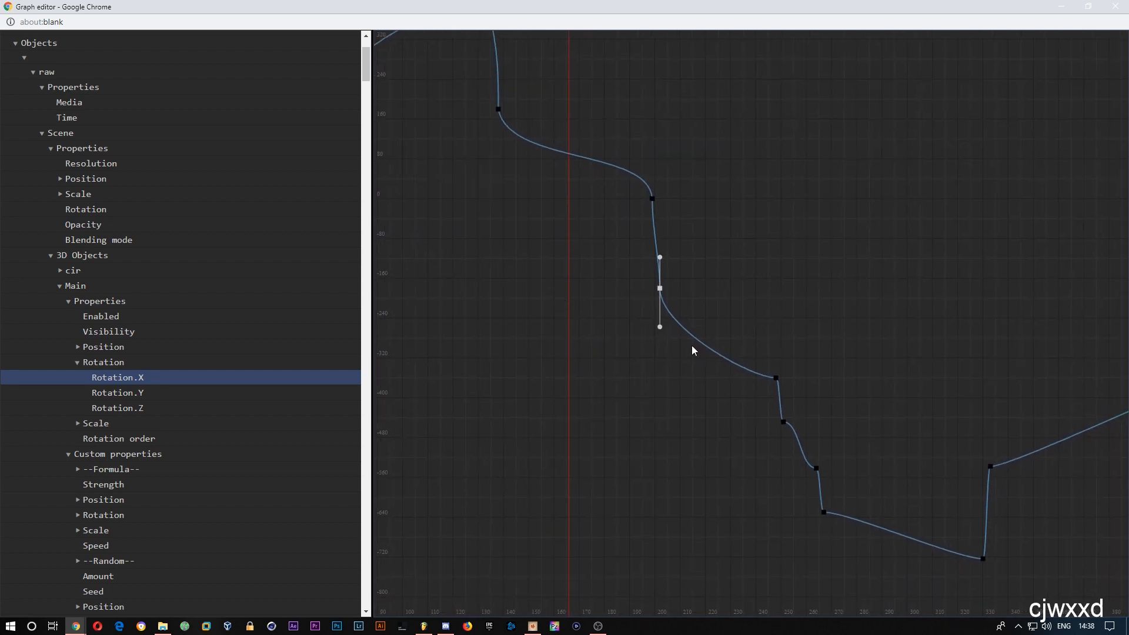
click(775, 379)
drag(750, 379, 777, 344)
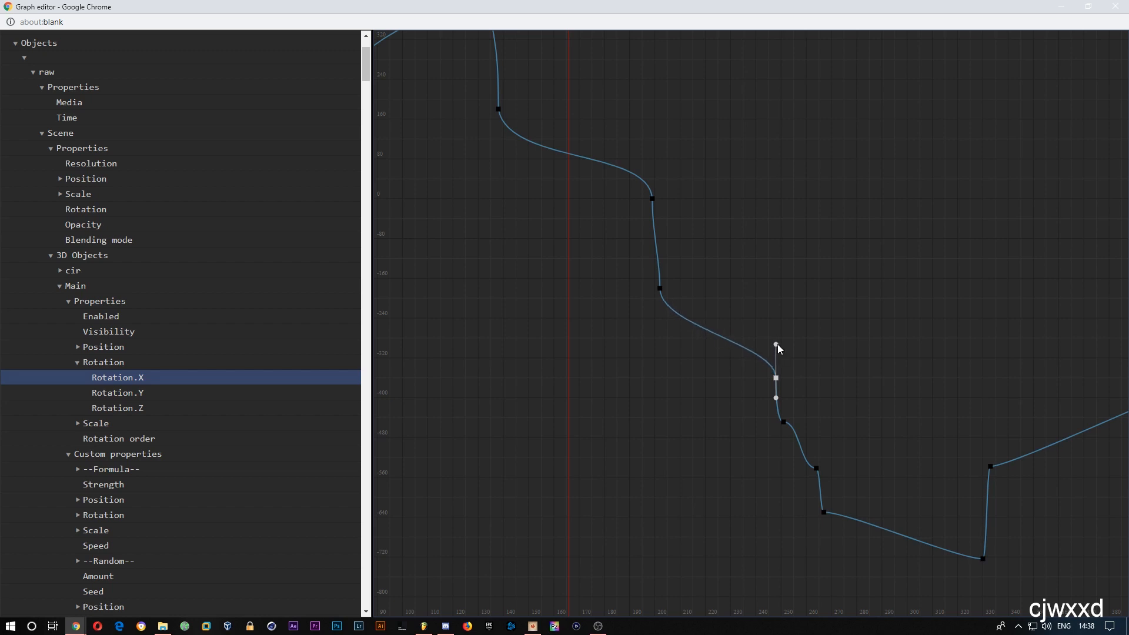
Step: Play the rotation from before marker 1, stop it, and place the playhead on the first marker 3 keyframe at frame 199
drag(691, 8, 0, 235)
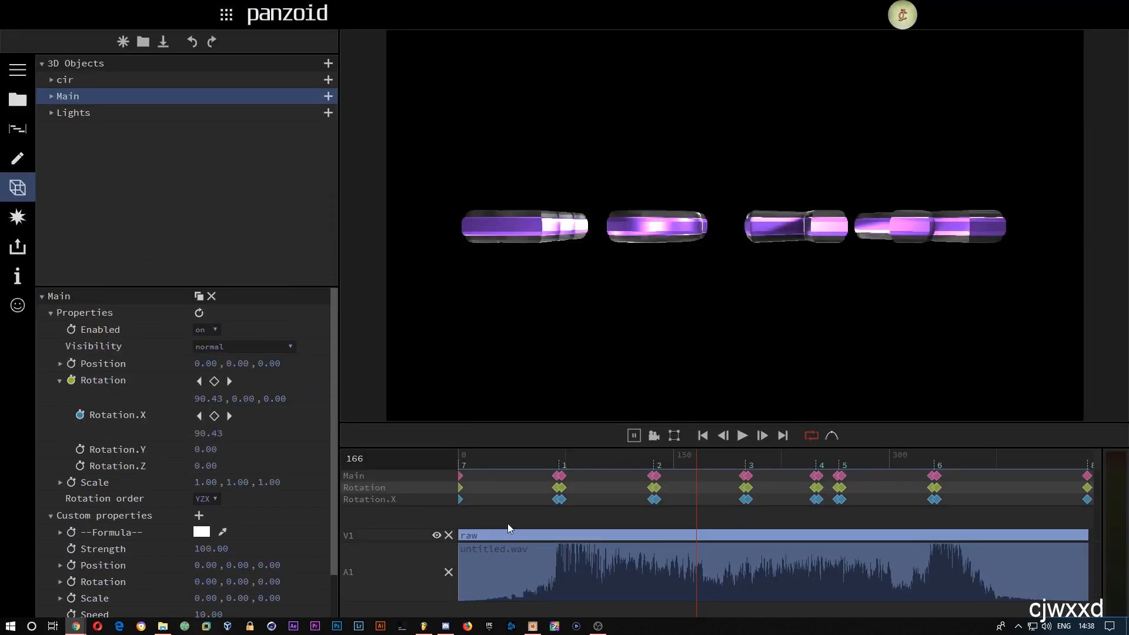
click(503, 457)
key(space)
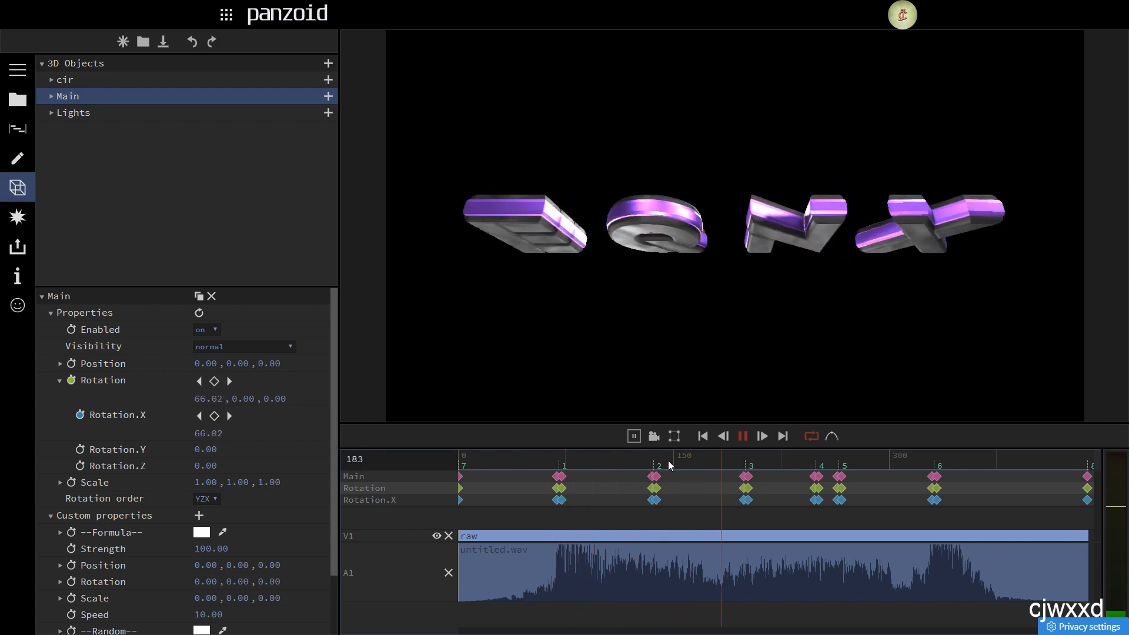
key(space)
click(735, 459)
click(744, 462)
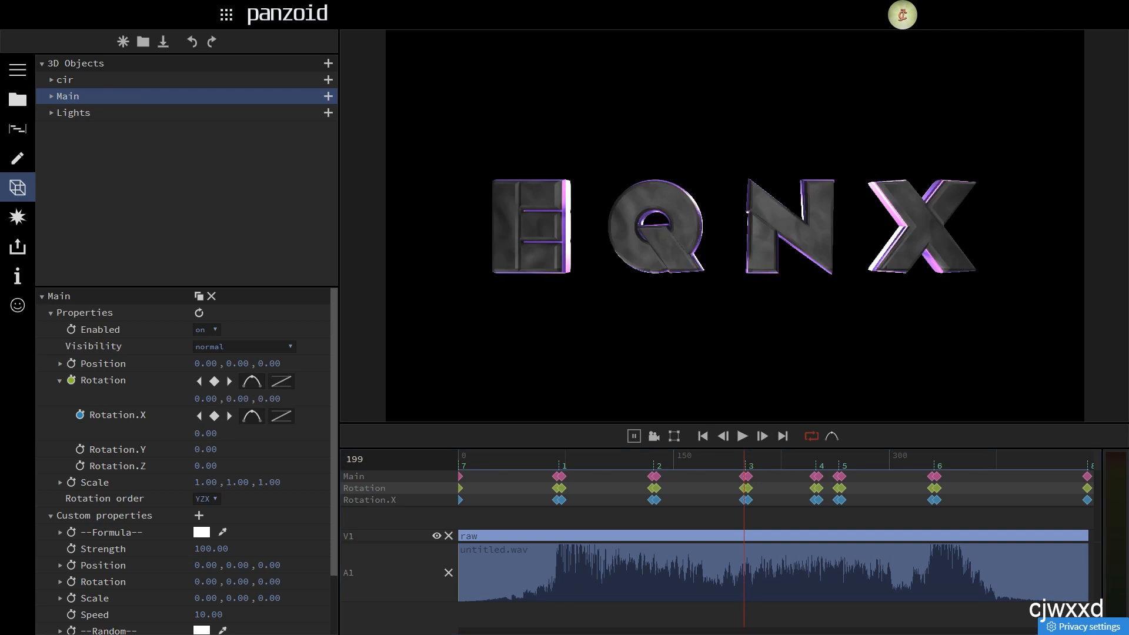
Step: Lower the first marker 4 keyframe to about -391 and the first marker 3 keyframe to about -59 on Rotation.X, straightening the latter's incoming handle
double_click(499, 152)
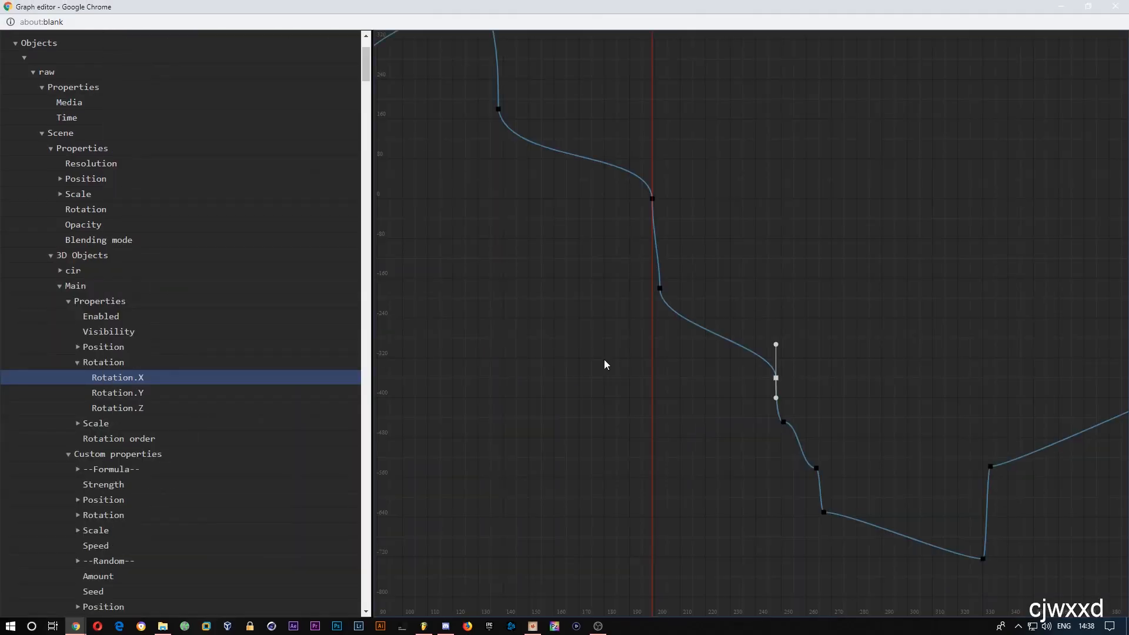
drag(604, 359, 540, 286)
drag(718, 312, 719, 328)
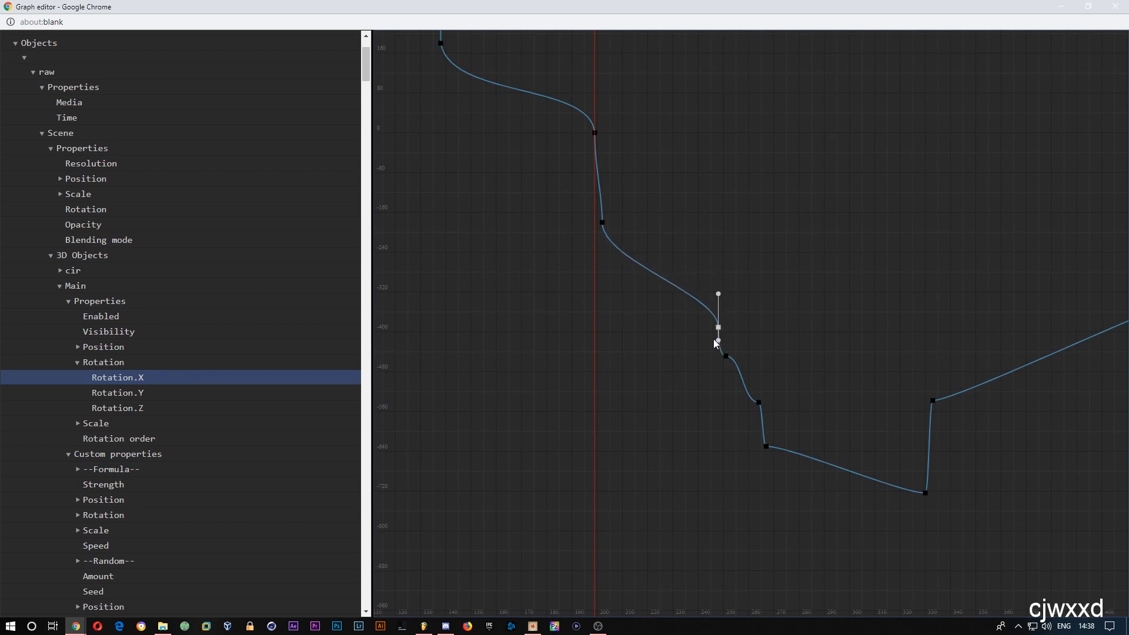
drag(503, 296, 651, 421)
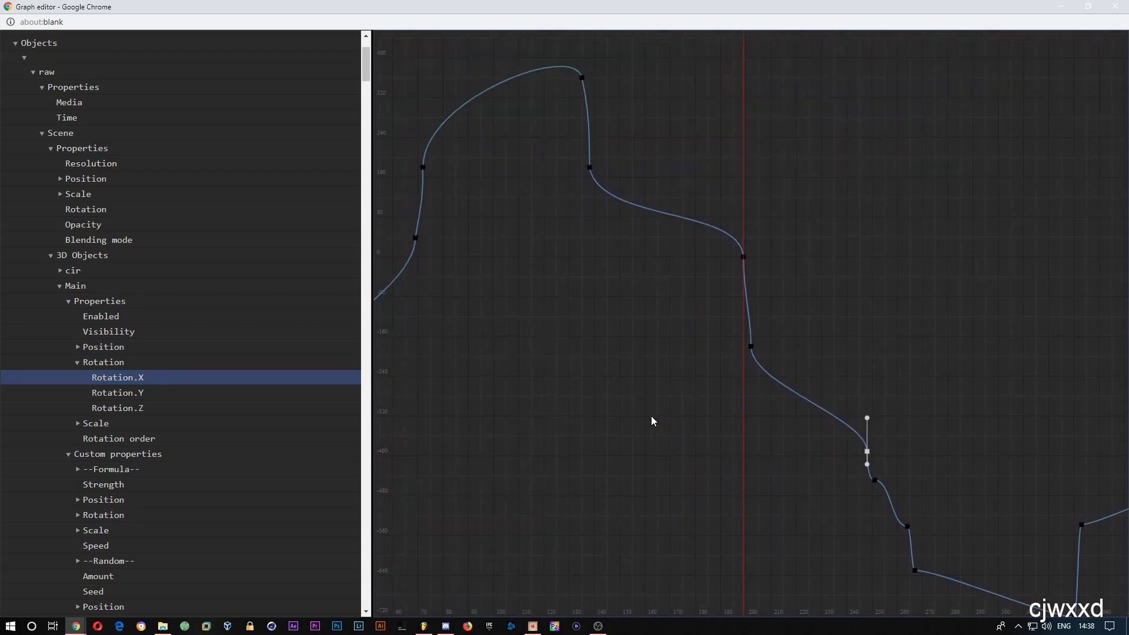
drag(743, 257, 745, 271)
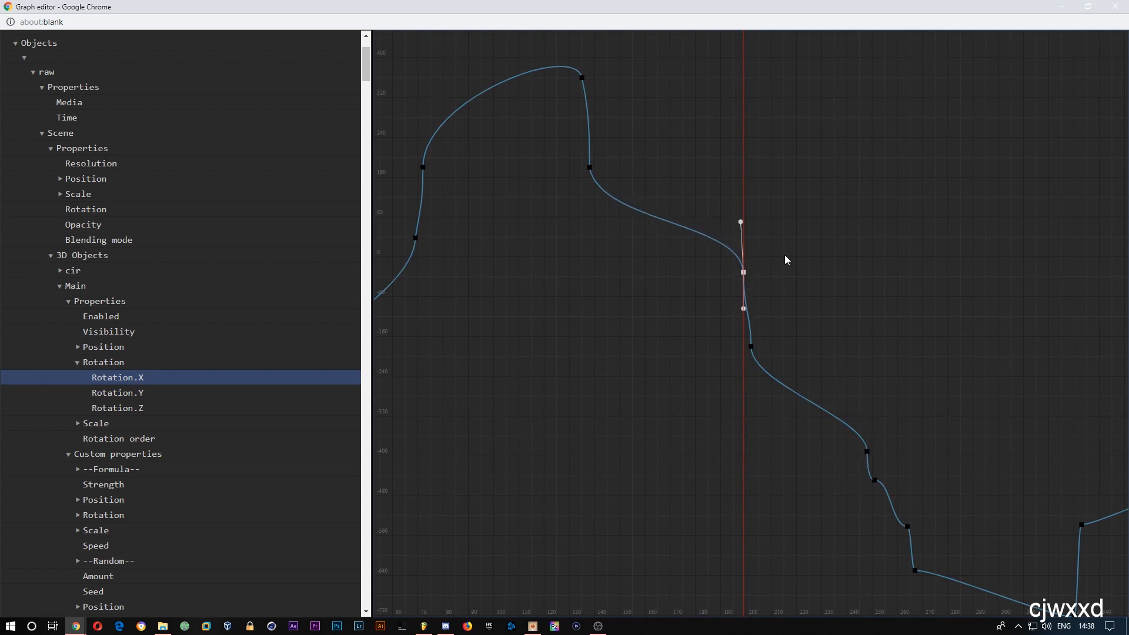
drag(741, 223, 744, 217)
drag(743, 272, 748, 285)
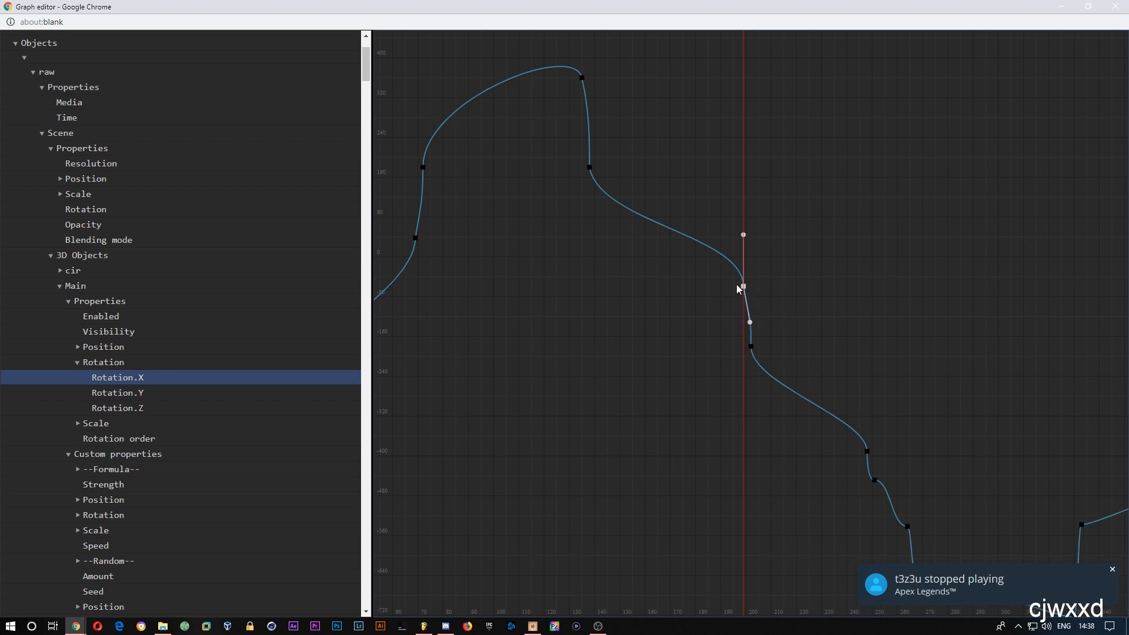
Step: Lengthen the second marker 2 keyframe's outgoing handle on the Rotation.X curve and point it straight down
click(589, 170)
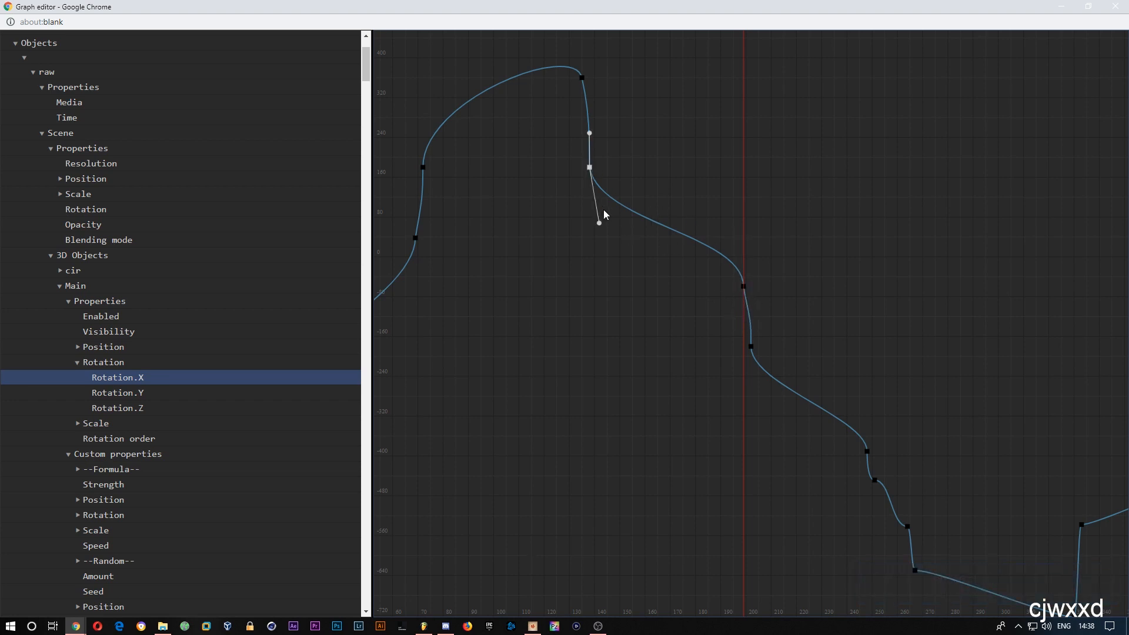
drag(599, 222, 588, 249)
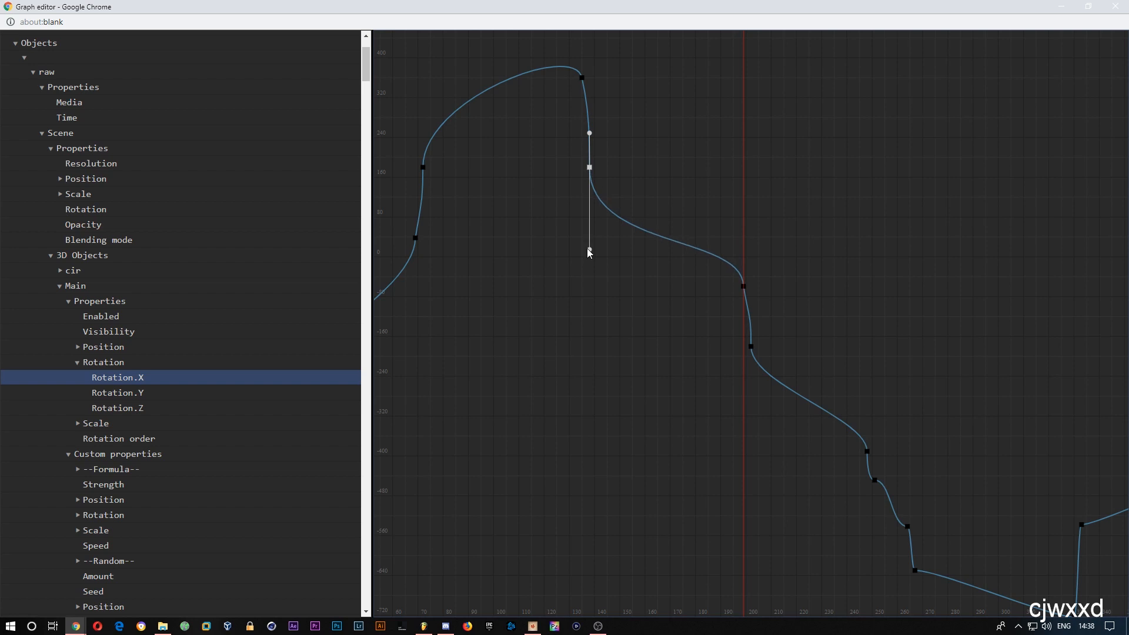
click(445, 627)
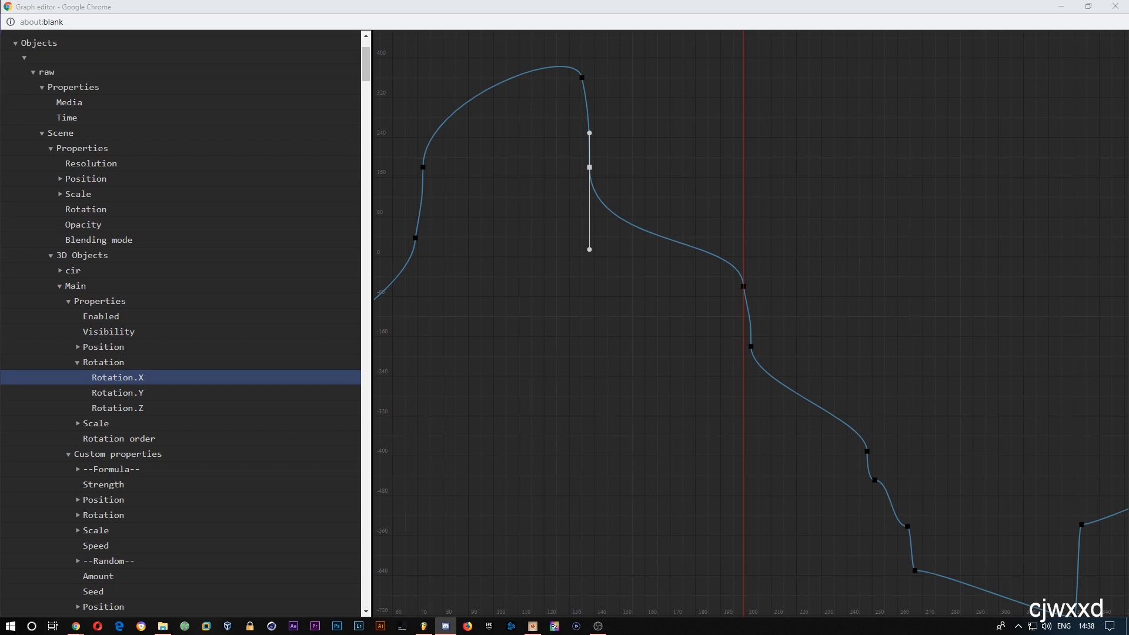
click(446, 627)
Step: Play the adjusted rotation from just after marker 1 and stop at frame 238
drag(948, 13, 0, 282)
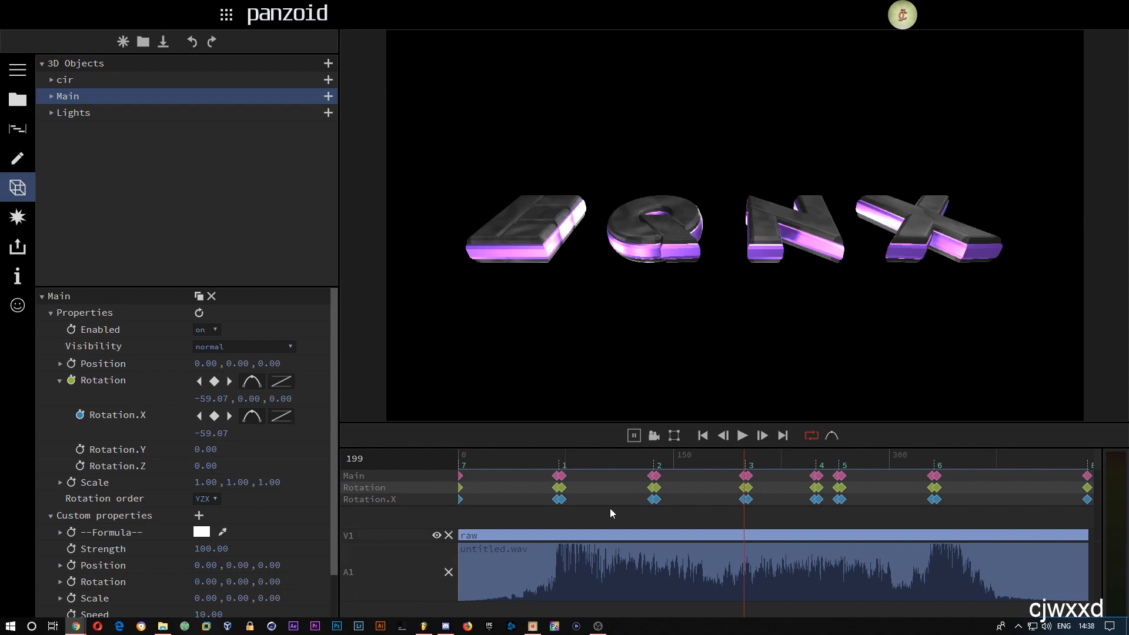
click(574, 456)
key(space)
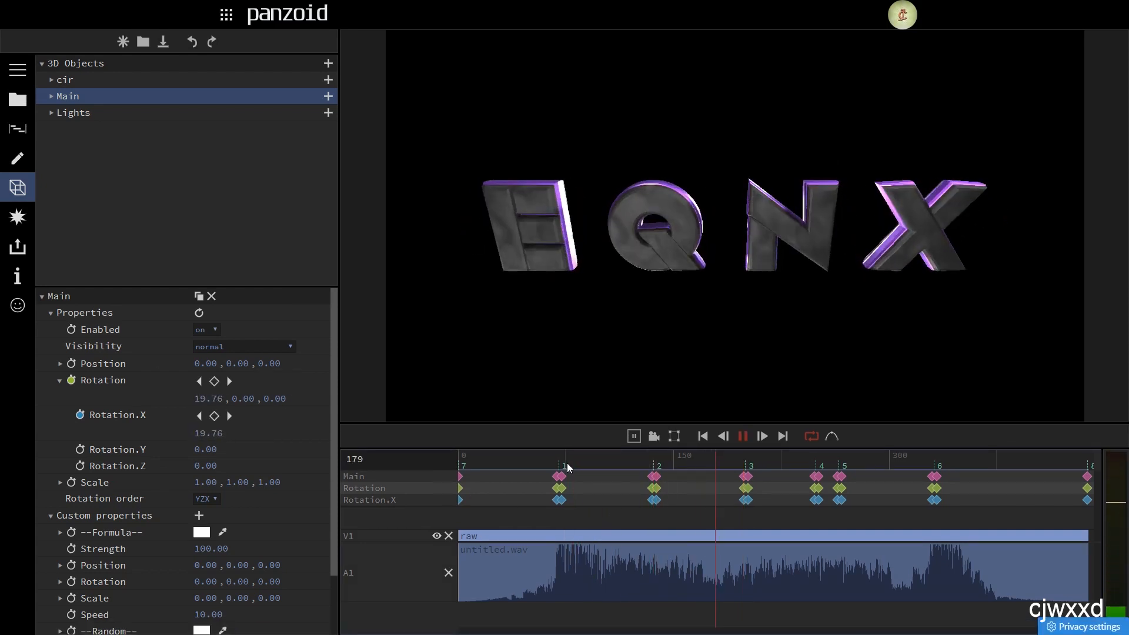
key(space)
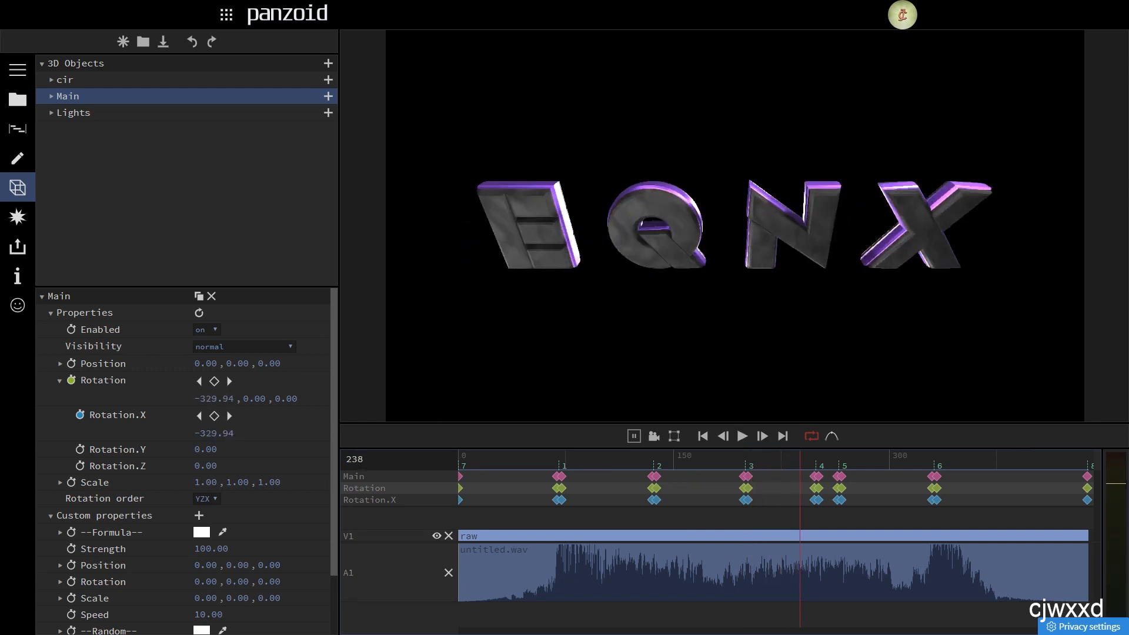
Step: Lower the second marker 2 keyframe slightly on the Rotation.X curve and straighten its outgoing handle back to vertical
key(alt+Tab)
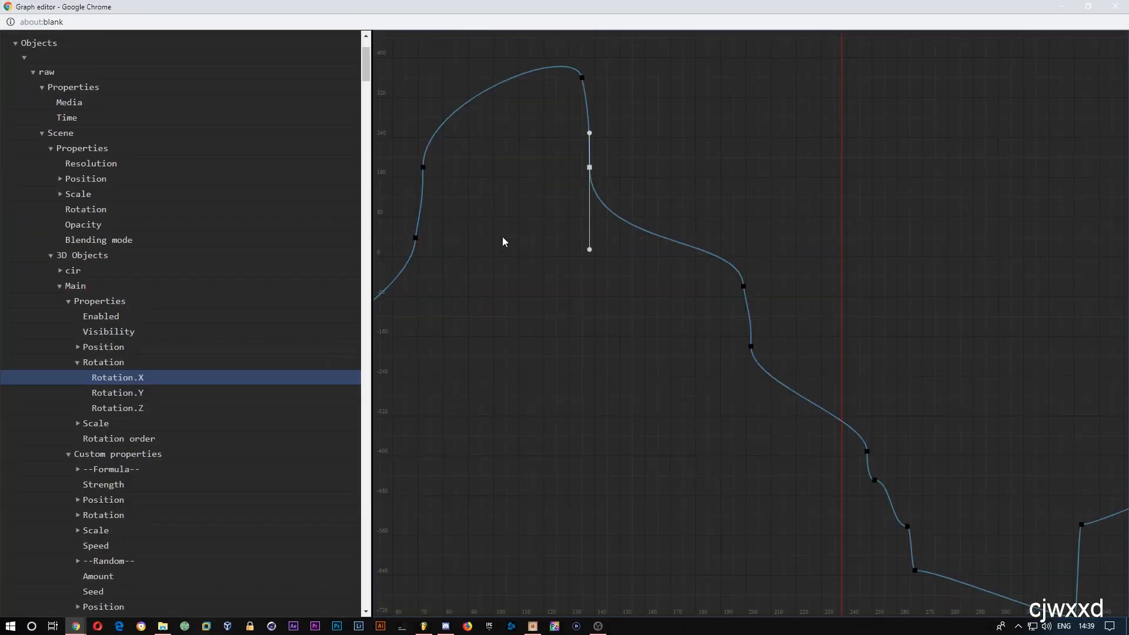
drag(620, 243, 627, 261)
drag(621, 165, 618, 182)
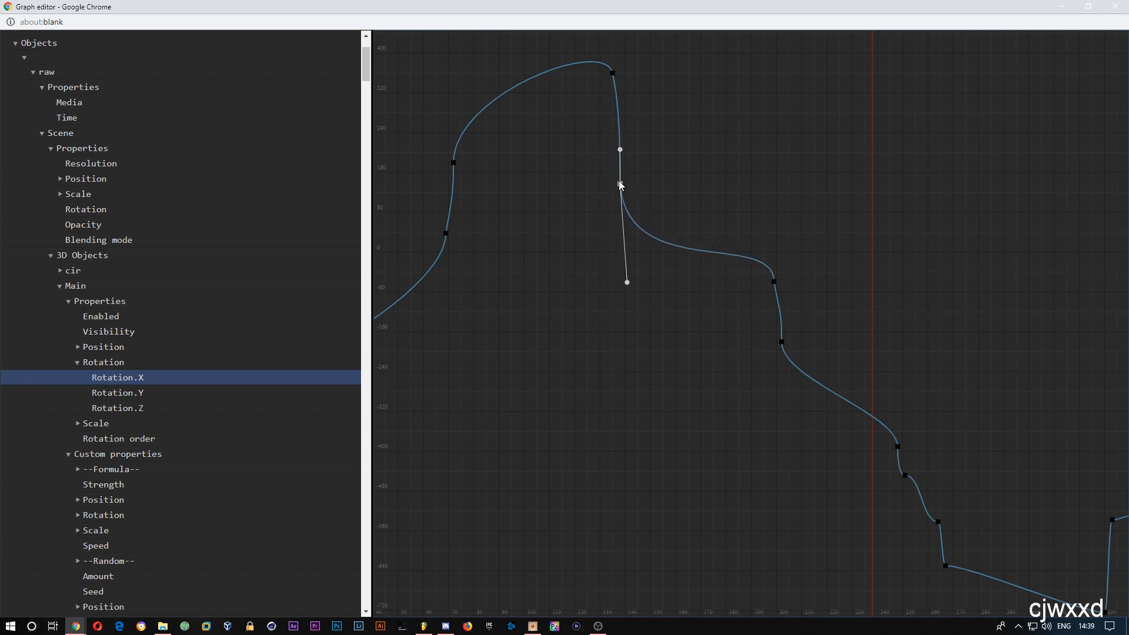
drag(626, 286, 622, 262)
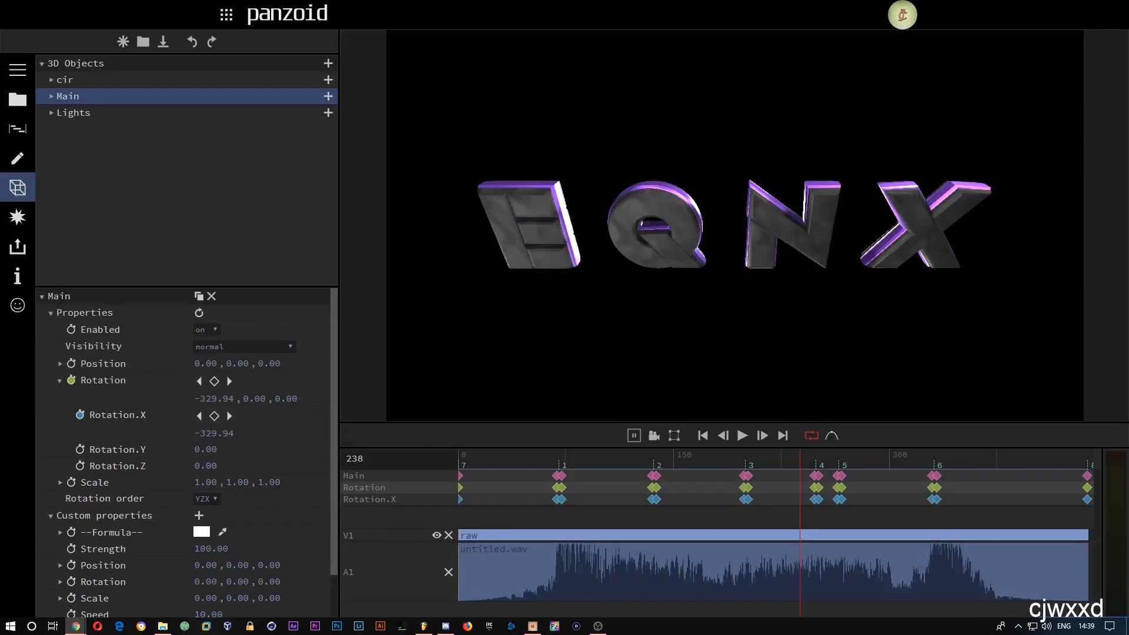
Step: Play the animation from near the start past marker 5, and replay it from the beginning
click(462, 455)
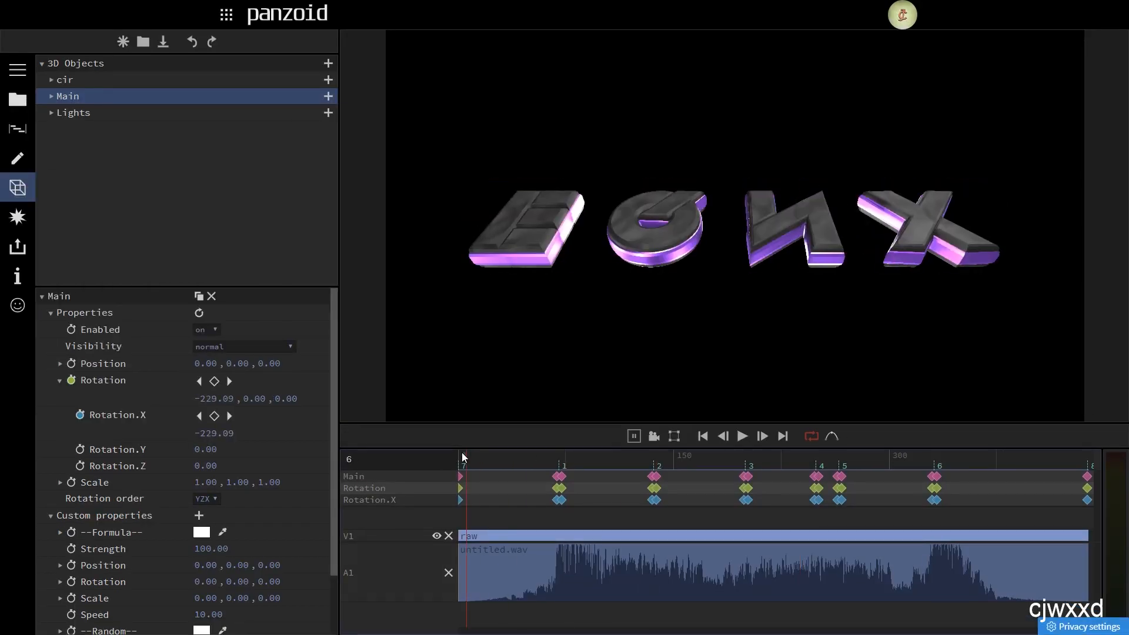
key(space)
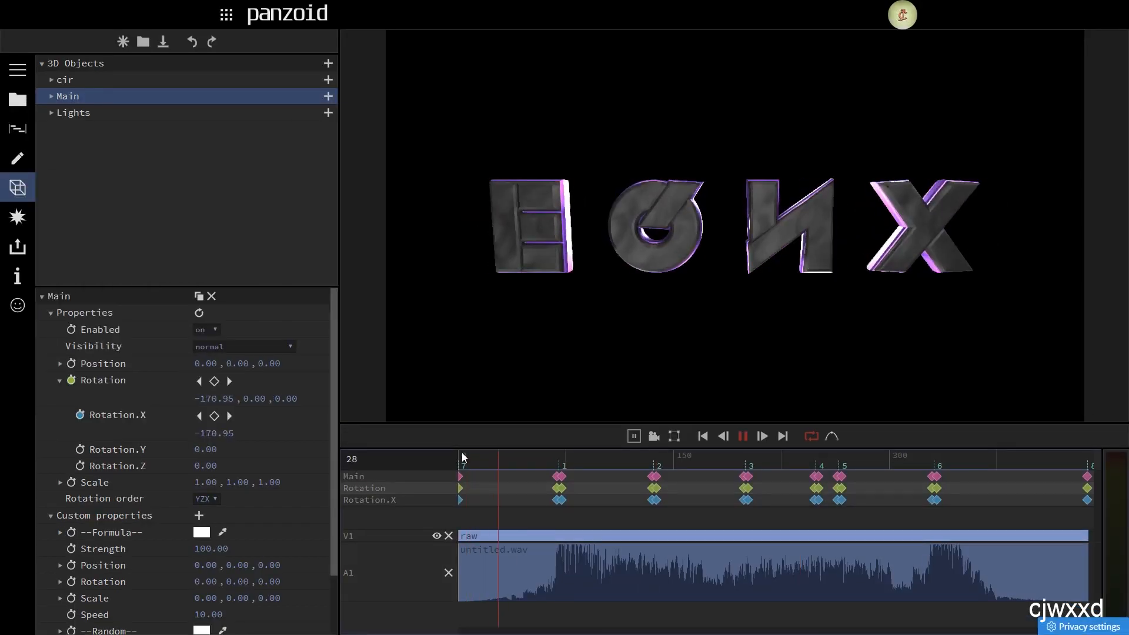
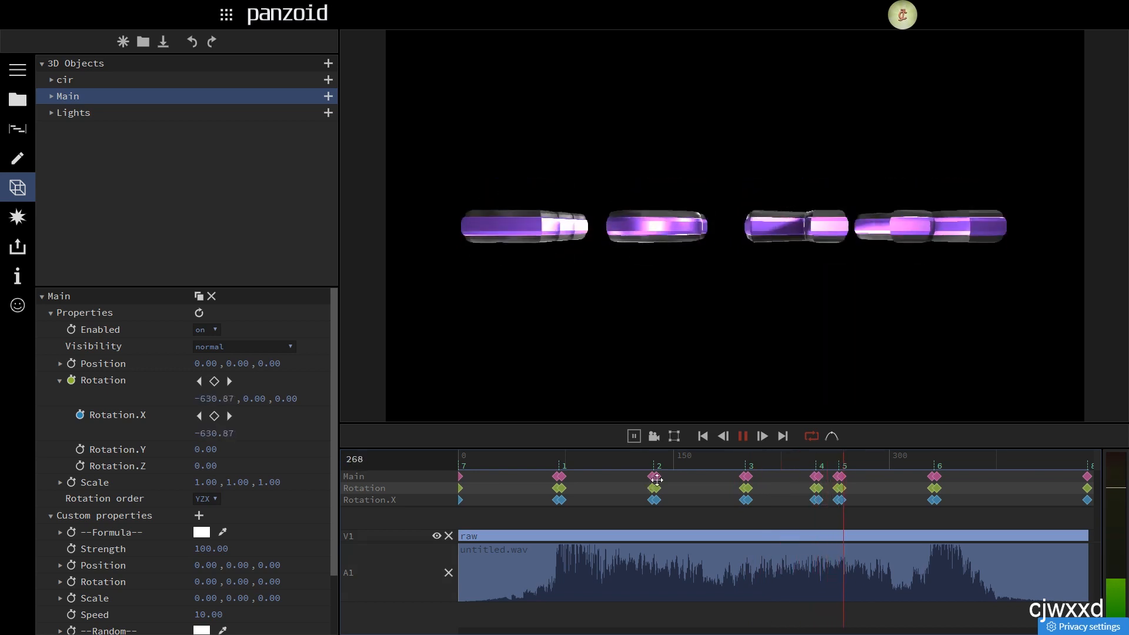
click(549, 460)
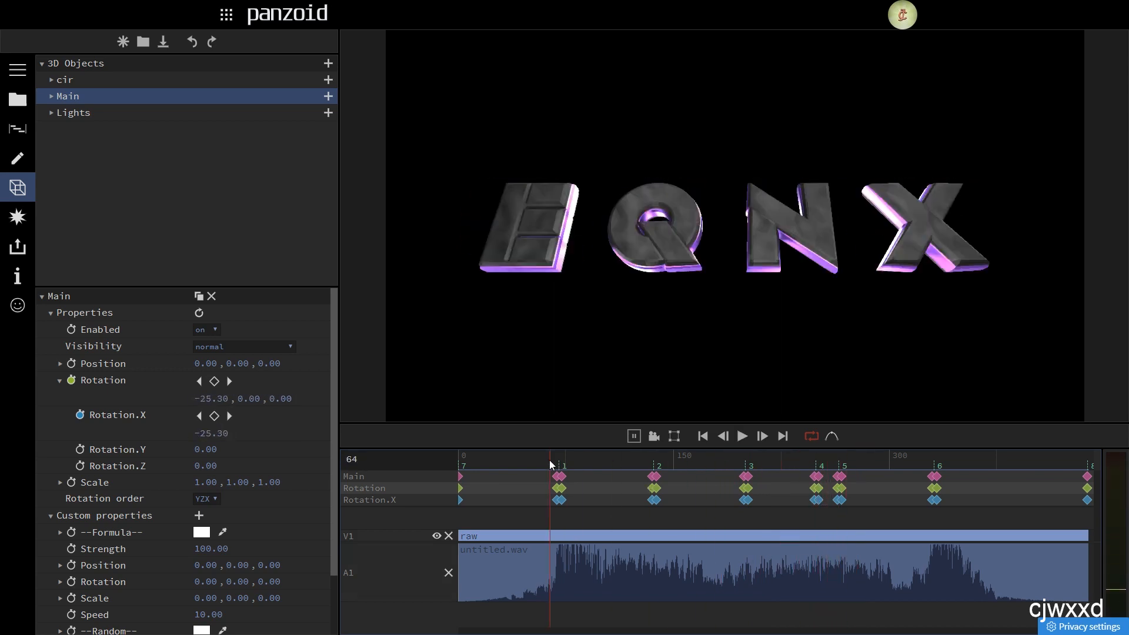
drag(549, 460, 451, 467)
key(space)
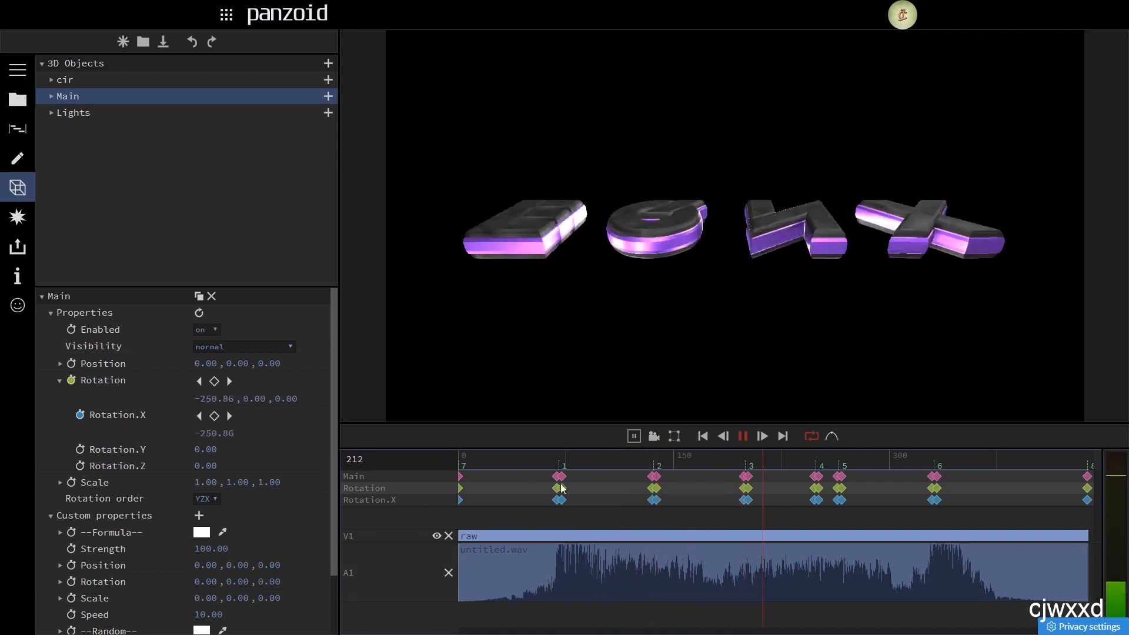
Step: Set Main's Rotation.X to about -357 at the first marker 4 keyframe on frame 248
click(816, 459)
click(815, 459)
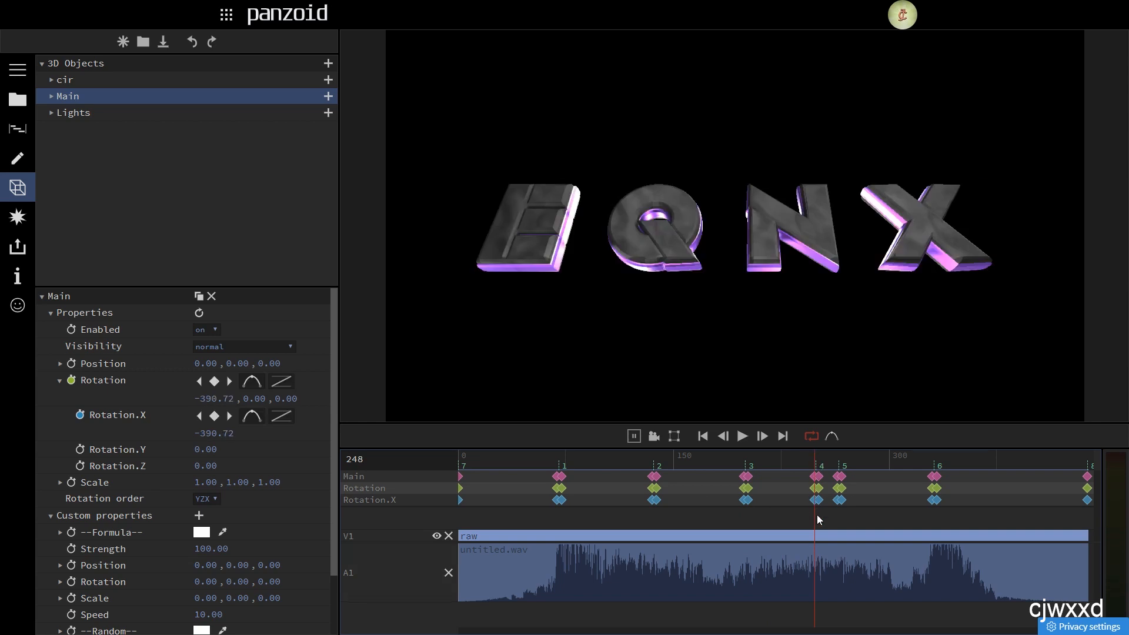
drag(204, 434, 1097, 234)
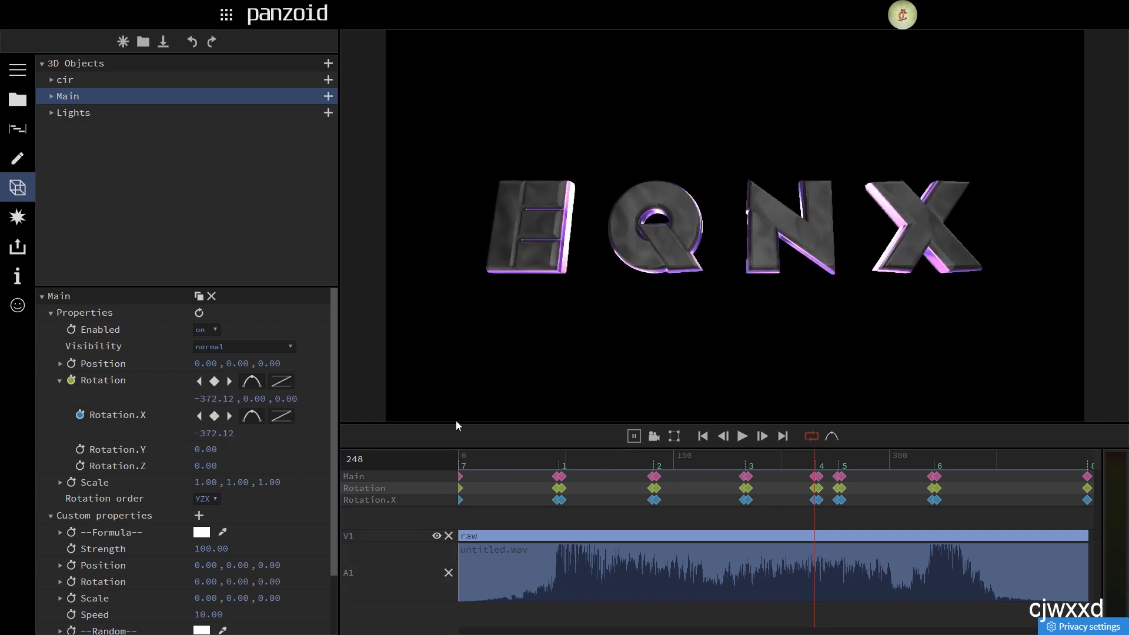
drag(206, 443, 314, 425)
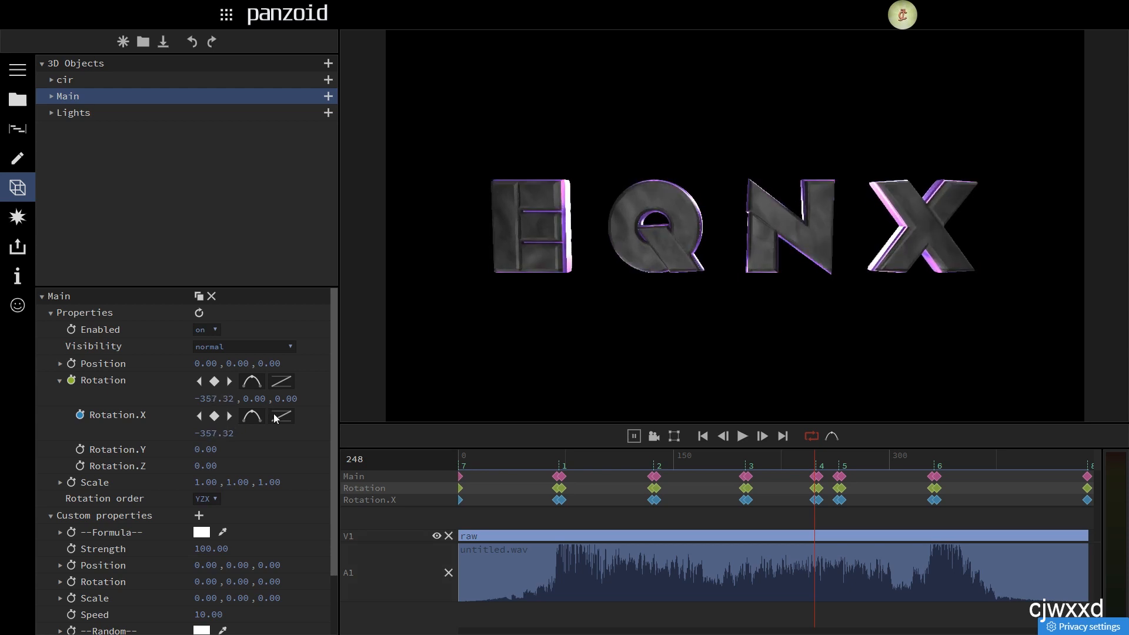
Step: Set Main's Rotation.X to about -269 at the second marker 4 keyframe on frame 251
key(Right)
key(Right)
key(Right)
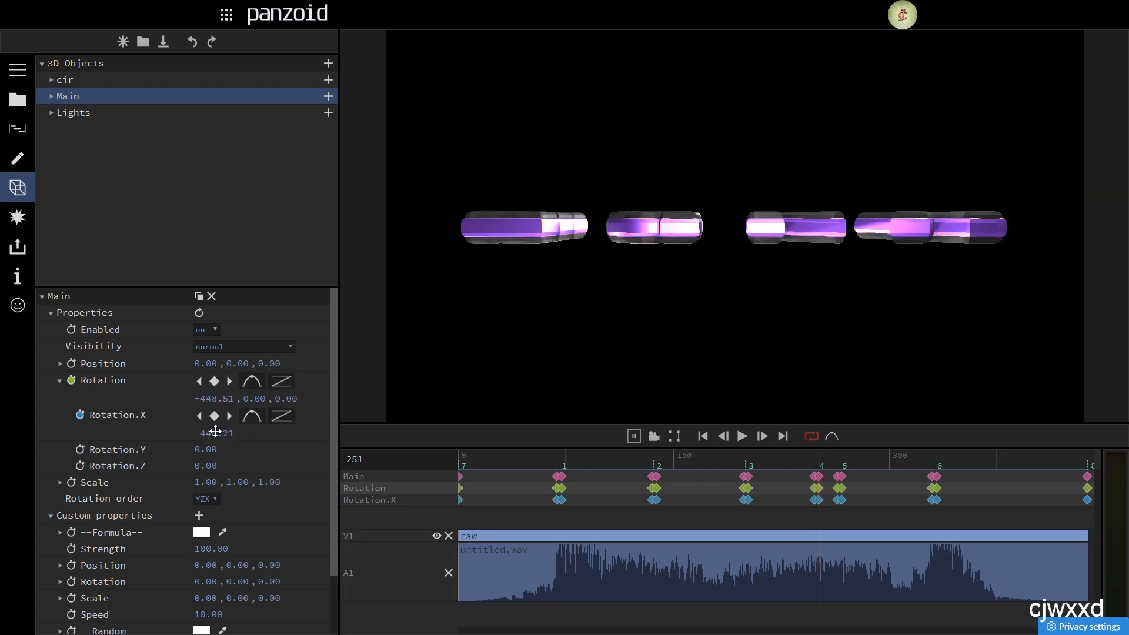
drag(214, 433, 935, 130)
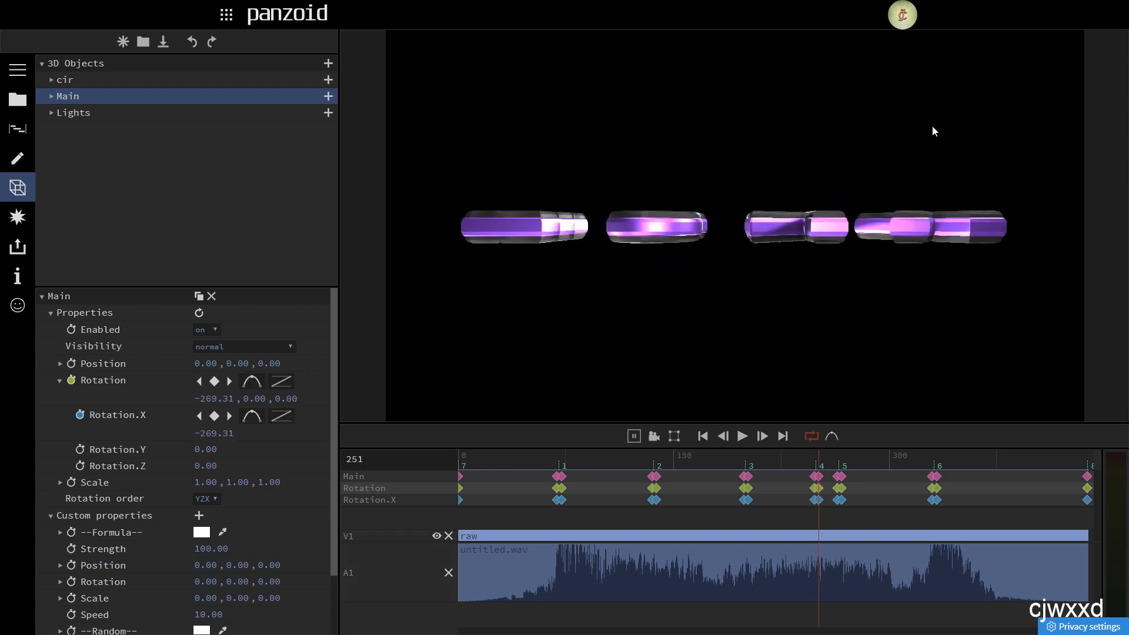
Step: Set Main's Rotation.X to about -182 at the first marker 5 keyframe on frame 264
key(5)
key(Left)
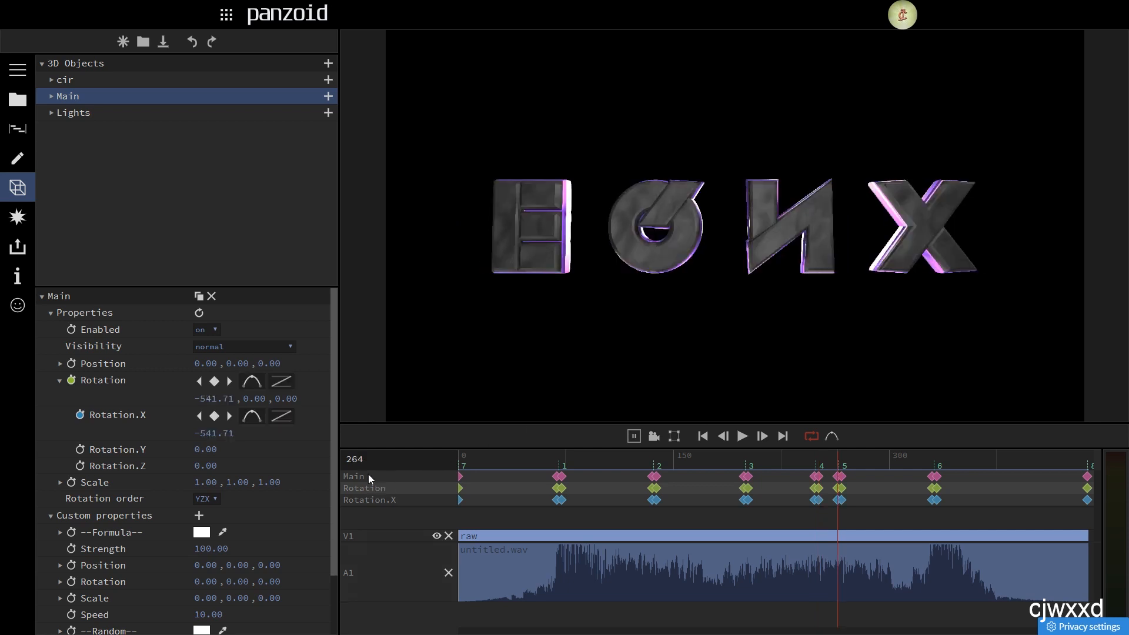
drag(203, 433, 357, 440)
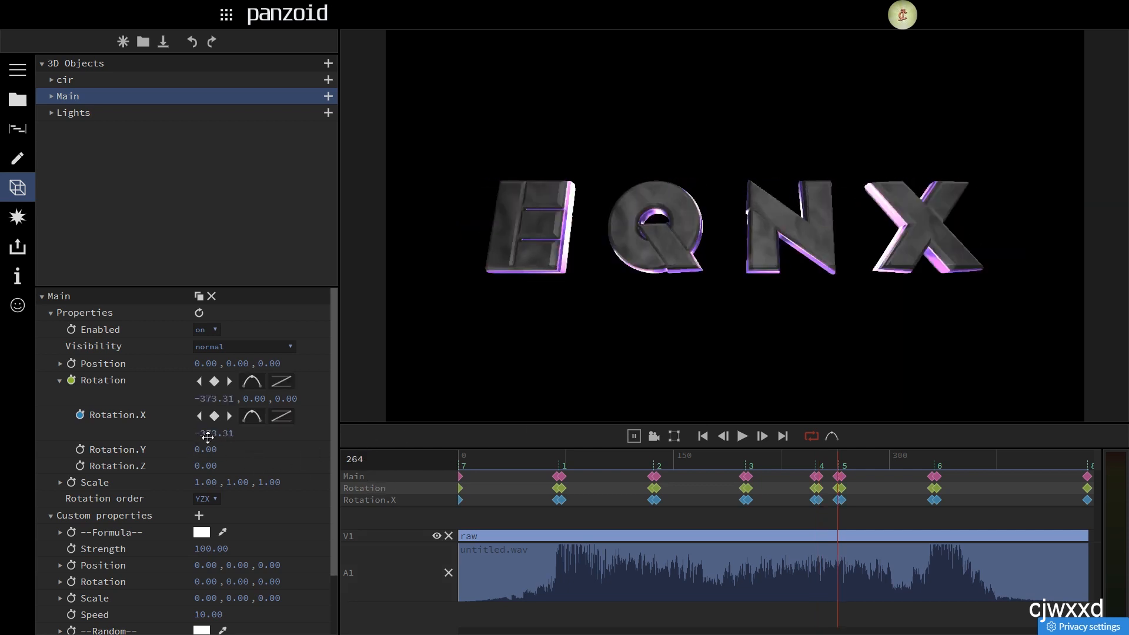
drag(209, 437, 524, 390)
drag(196, 439, 360, 404)
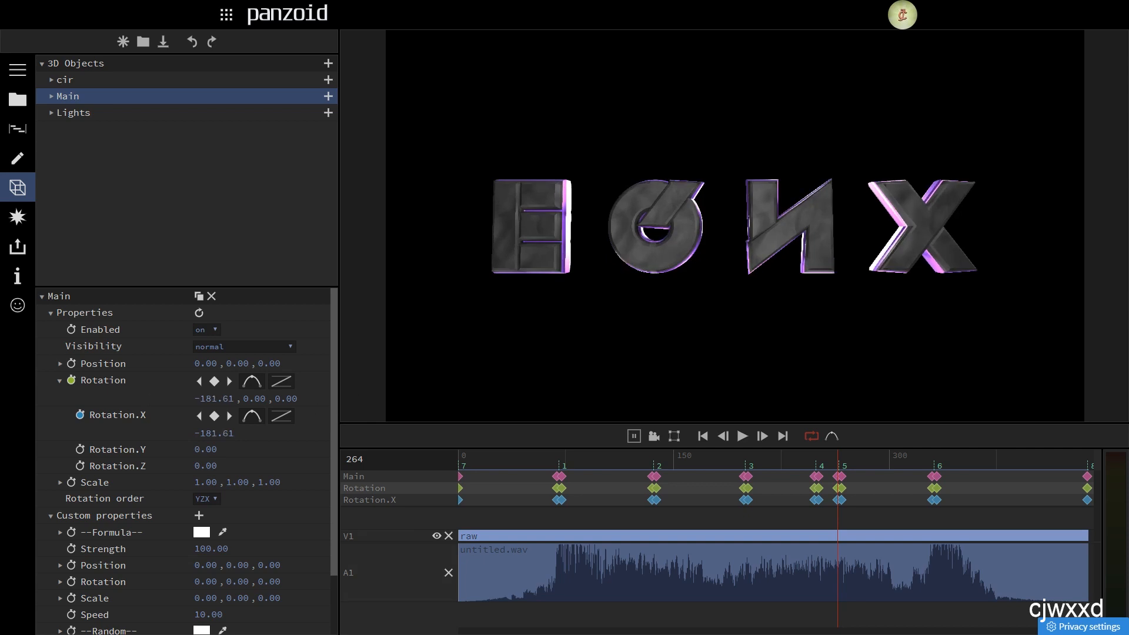
Step: In the graph editor, try raising the Rotation.X keyframes together from the second marker 5 keyframe onward, and play back around marker 4
mouse_move(695, 5)
drag(948, 0, 941, 0)
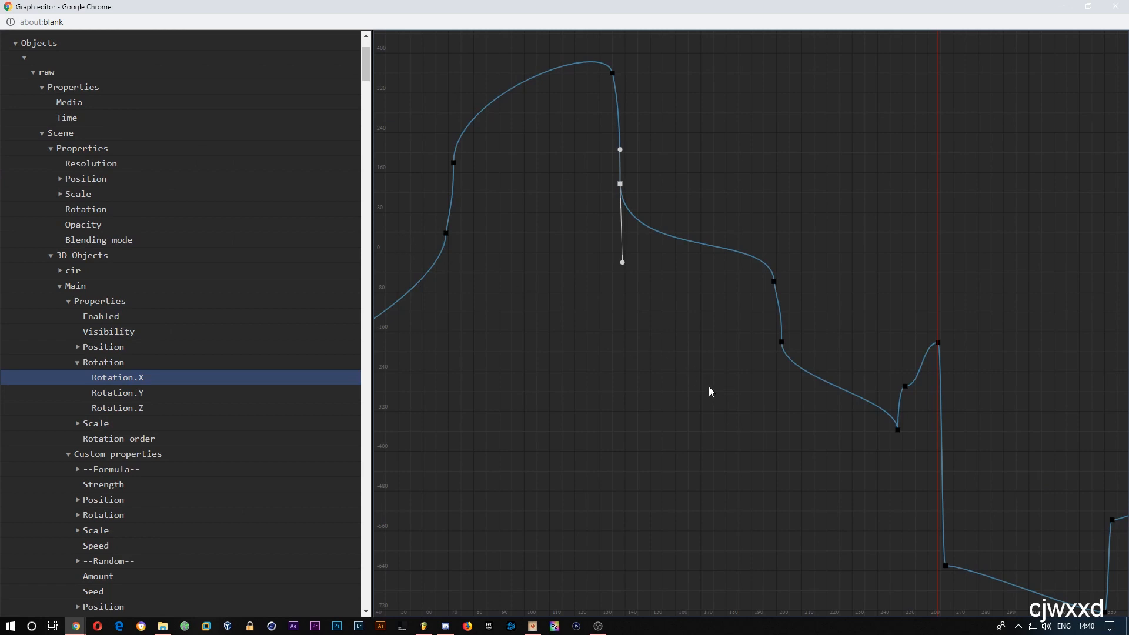
drag(710, 387, 427, 241)
scroll(527, 322, down, 5)
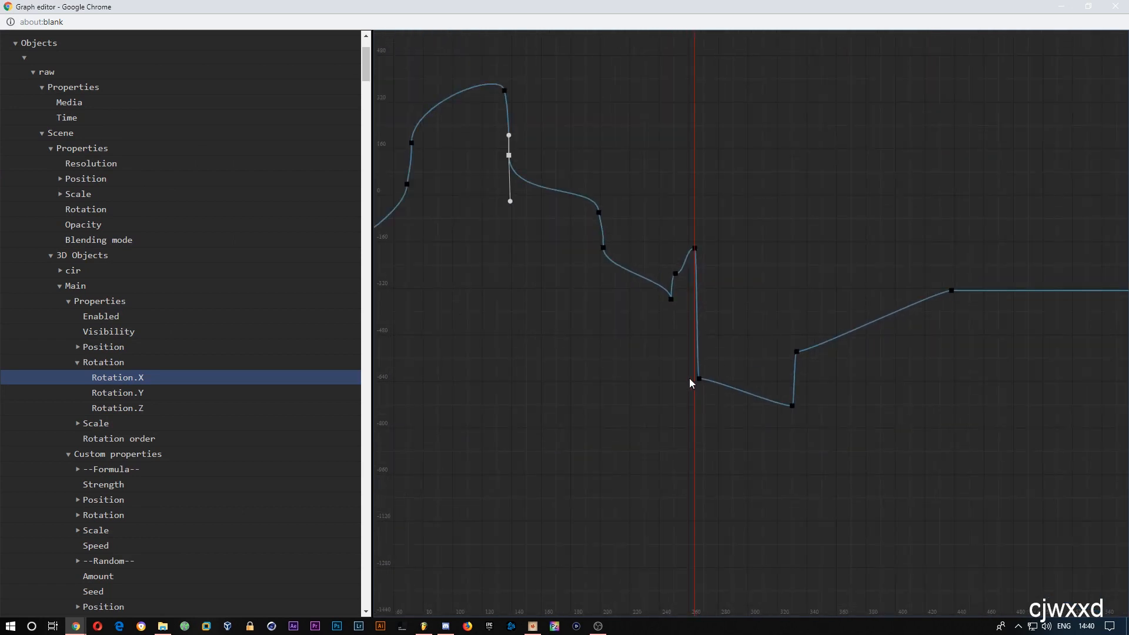
click(677, 357)
drag(991, 262, 699, 353)
key(ctrl+z)
drag(1036, 224, 699, 419)
drag(699, 379, 696, 196)
drag(615, 9, 0, 9)
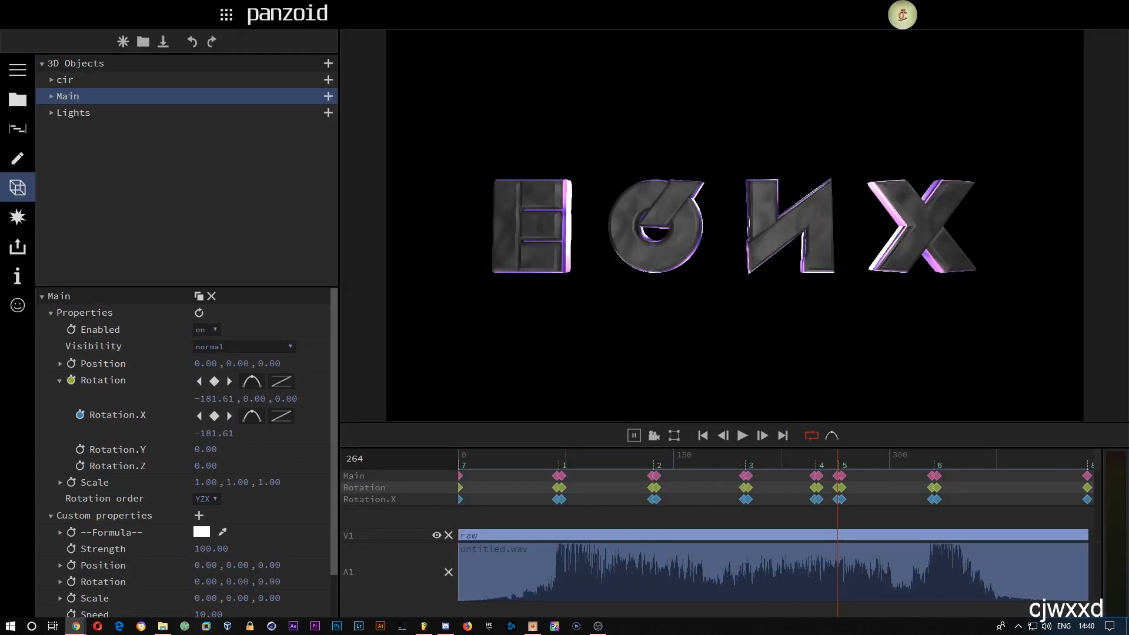
key(space)
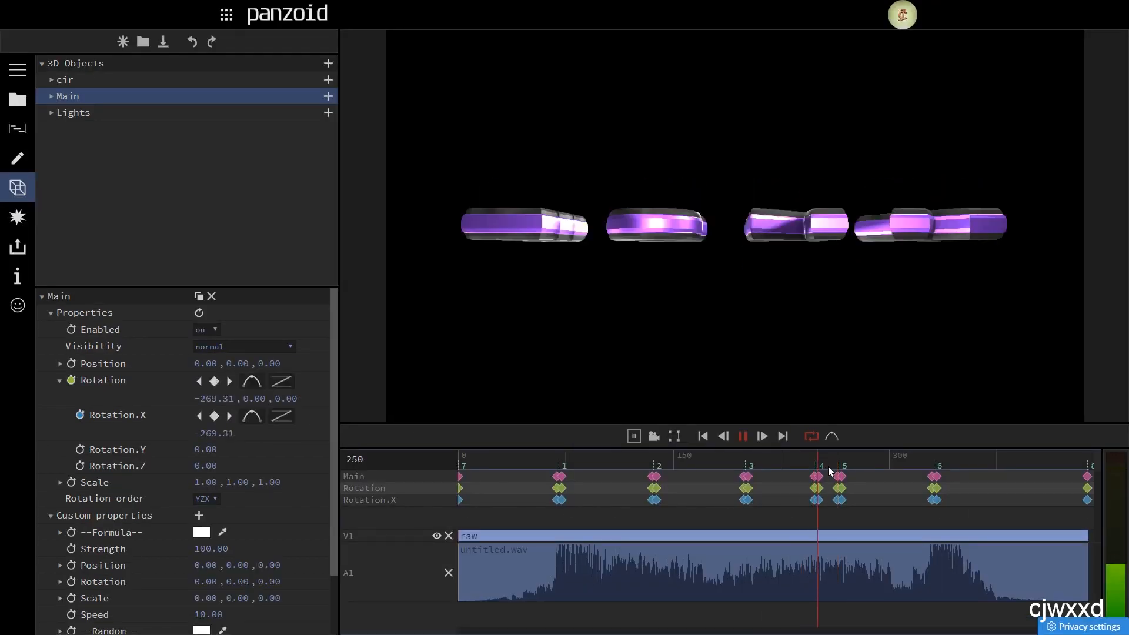
mouse_move(818, 462)
mouse_down()
mouse_move(838, 461)
mouse_move(820, 460)
mouse_up()
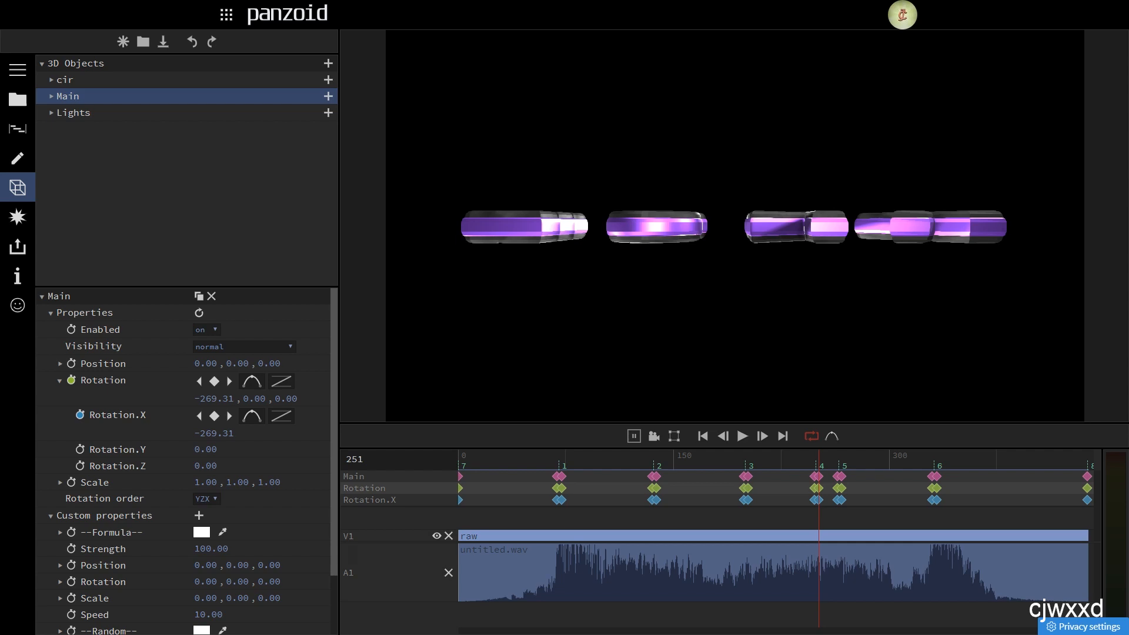
Step: Try raising all Rotation.X keyframes from marker 5 onward on the graph, bringing the frame 264 keyframe to about 0
key(alt+Tab)
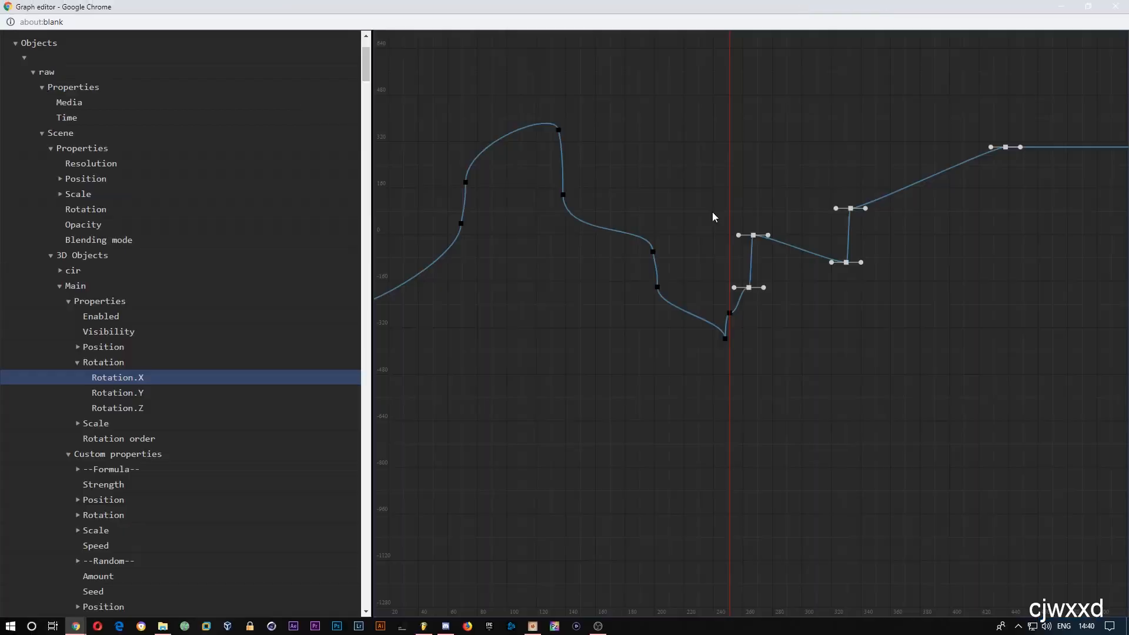
drag(748, 289, 748, 235)
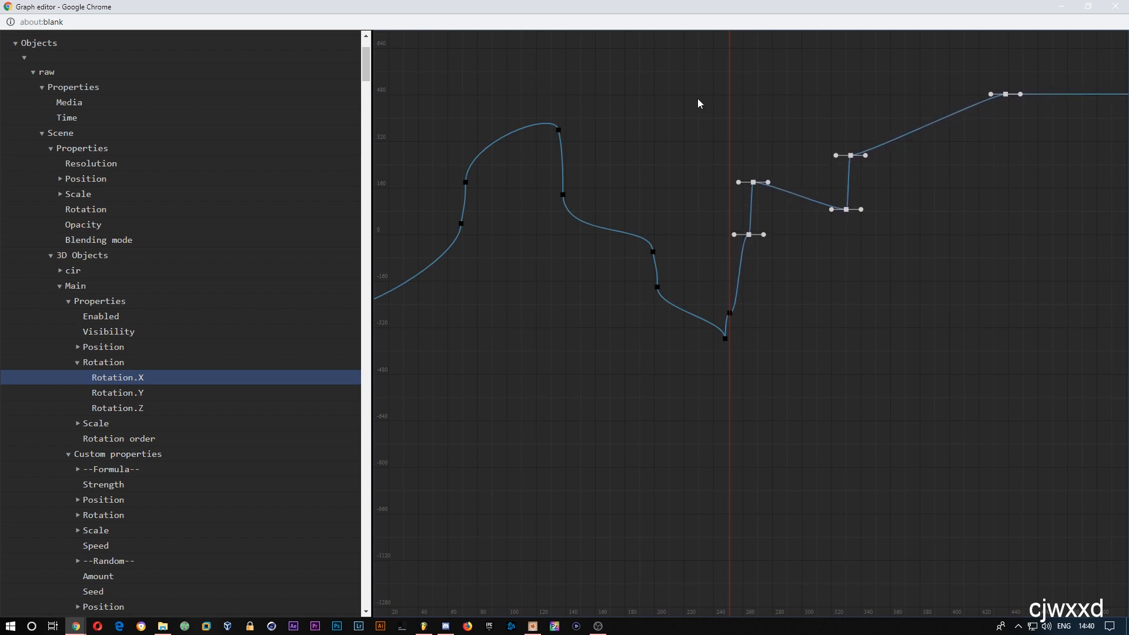
drag(670, 7, 0, 412)
drag(817, 463, 821, 468)
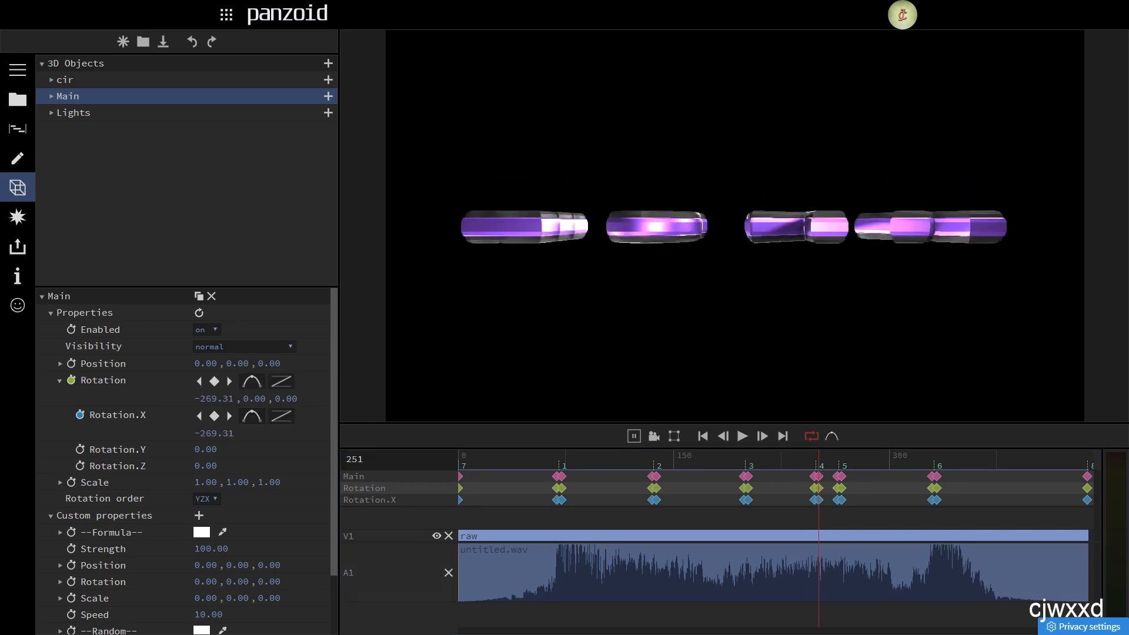
Step: Restore the graph editor to a floating window, enlarge and reposition it, and minimize it
drag(0, 224, 424, 104)
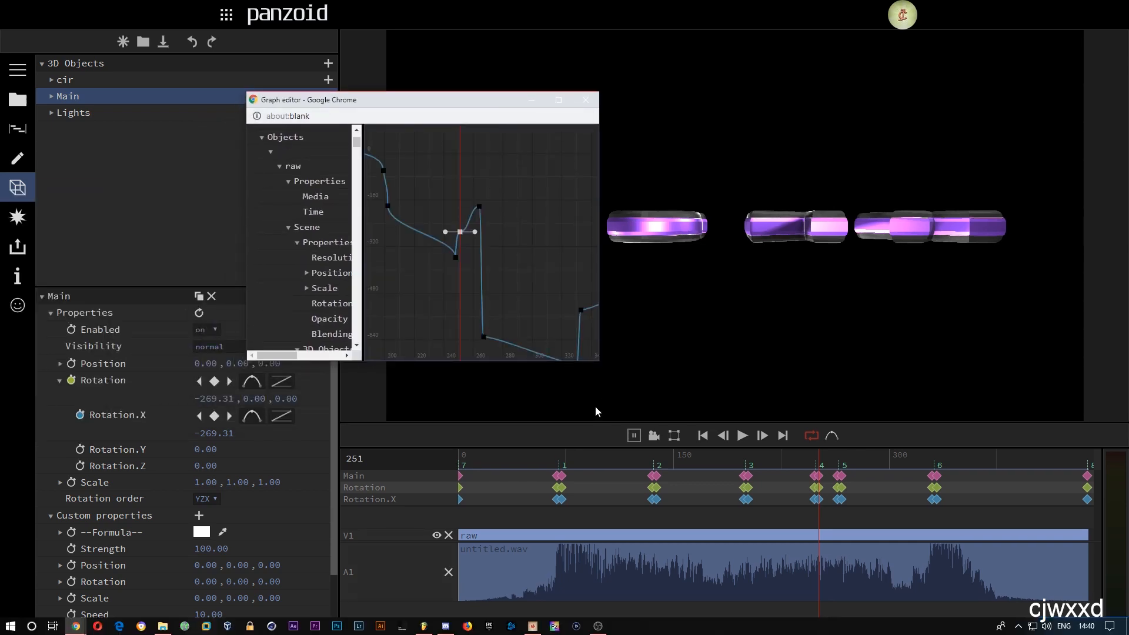
drag(599, 361, 832, 512)
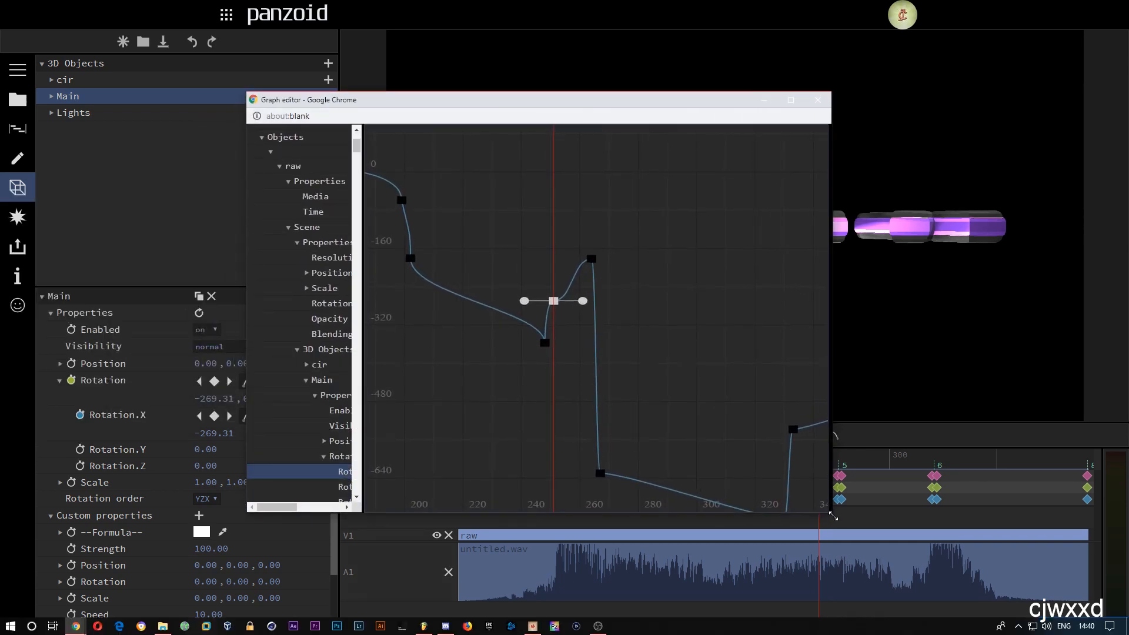
drag(493, 99, 377, 85)
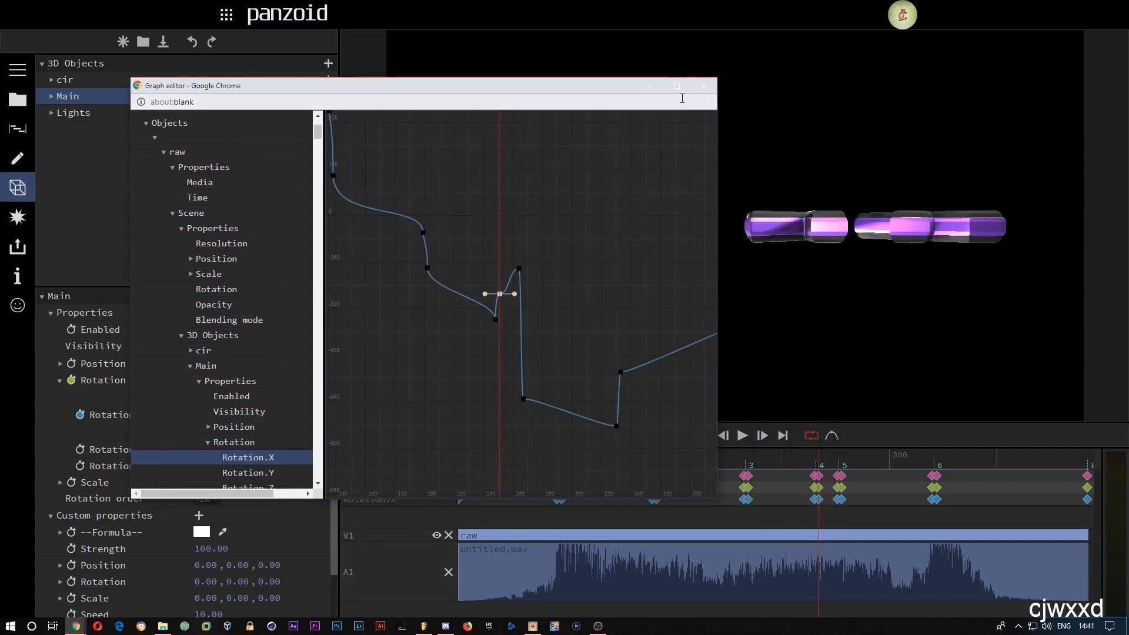
click(653, 86)
Step: Play the animation from between markers 2 and 3, and replay it from just before marker 4
click(711, 464)
key(space)
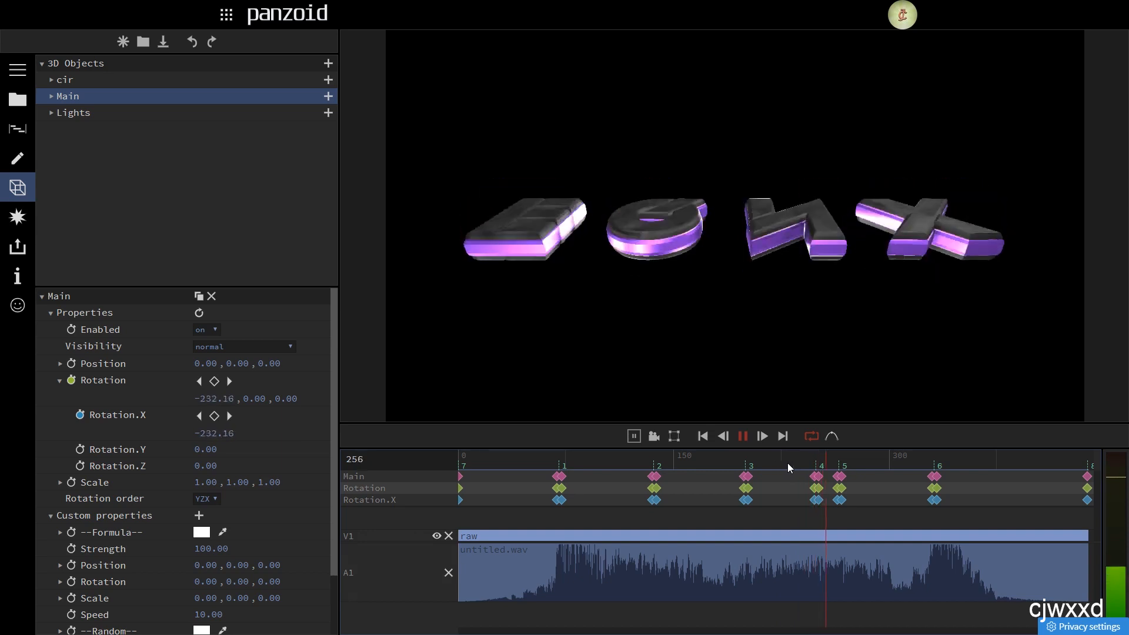
click(809, 465)
Step: Key Main's Rotation.X at frame 266, resetting it to 0 and lowering it to about -93
drag(809, 461, 844, 462)
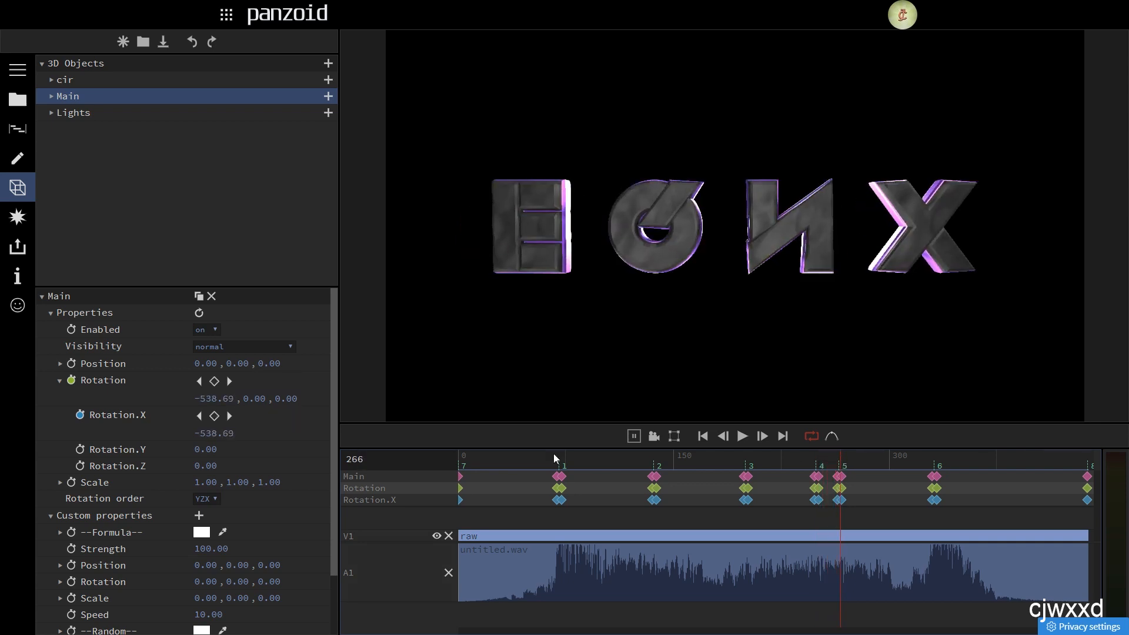
drag(199, 431, 537, 274)
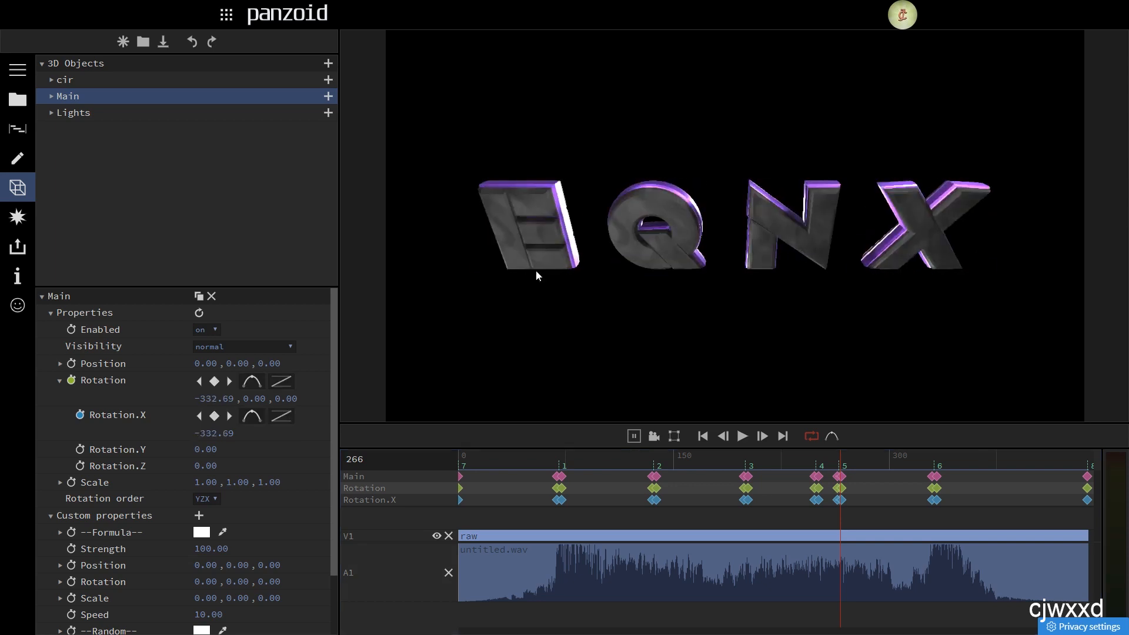
click(203, 434)
text(0)
key(Return)
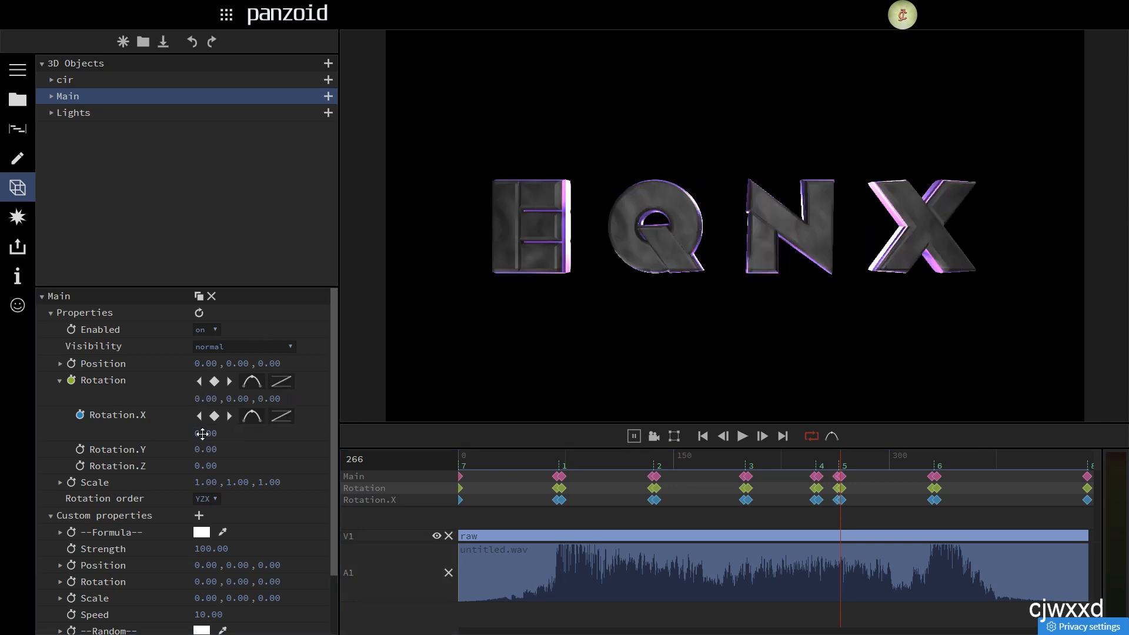
drag(203, 434, 536, 486)
Step: Reset Main's Rotation.X to 0 at the first marker 6 keyframe on frame 330, and adjust it slightly downward
drag(864, 459, 934, 463)
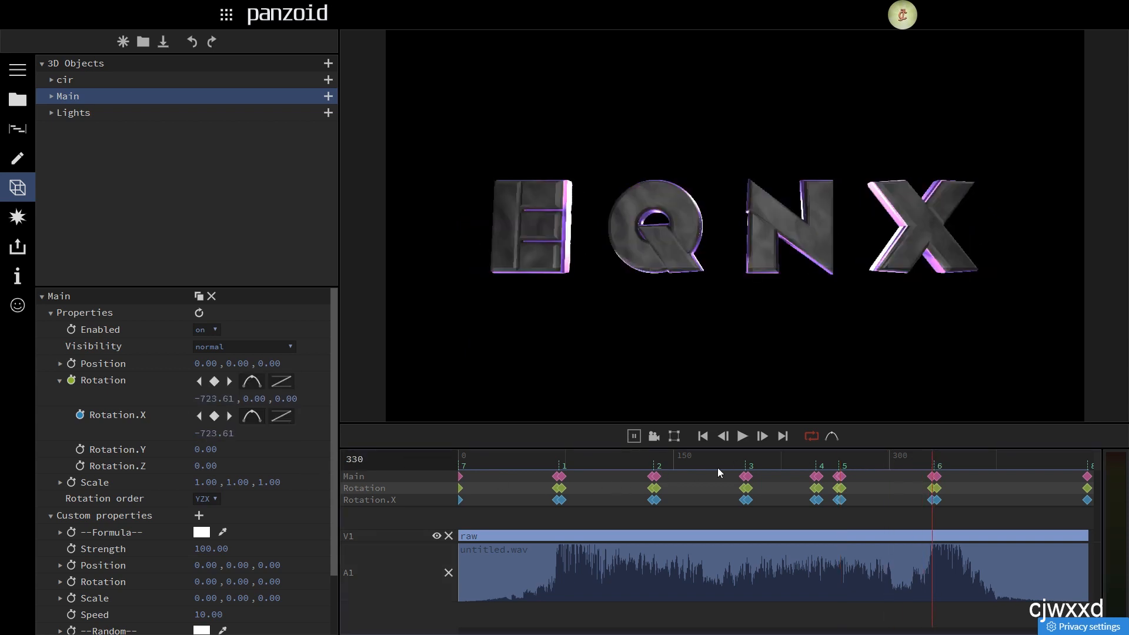
click(213, 434)
text(0)
key(Return)
drag(203, 434, 165, 446)
Step: Play the animation from between markers 3 and 4 until it is past marker 5
drag(821, 462, 789, 465)
key(space)
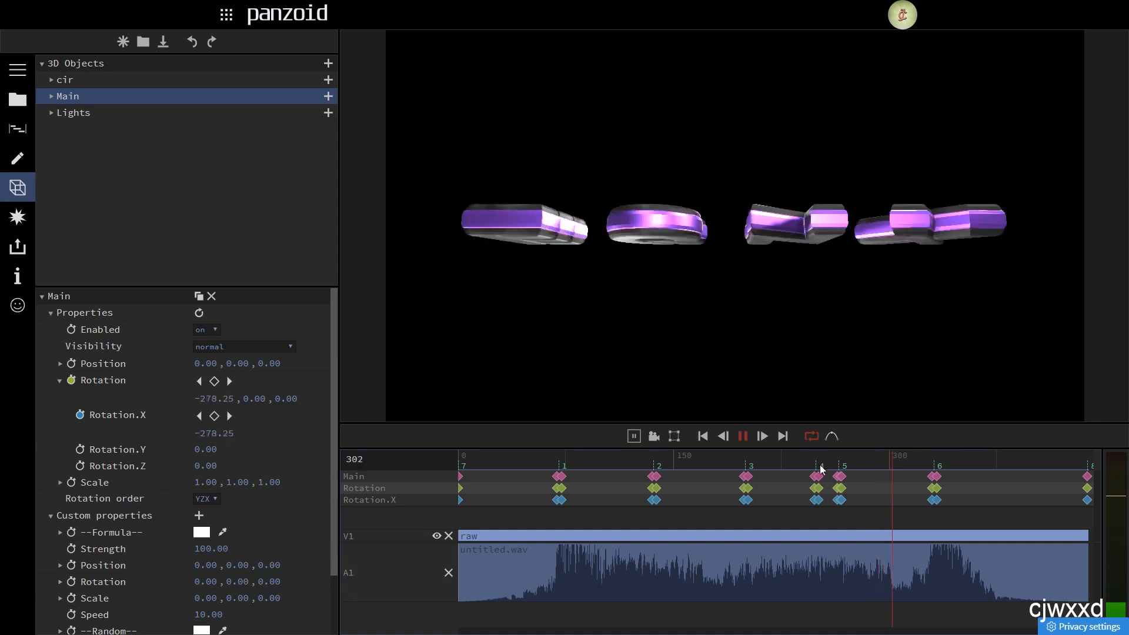
key(space)
Step: Remove the old marker 5 keyframe on frame 267 and move the frame 266 keyframe into its place
drag(857, 461, 841, 461)
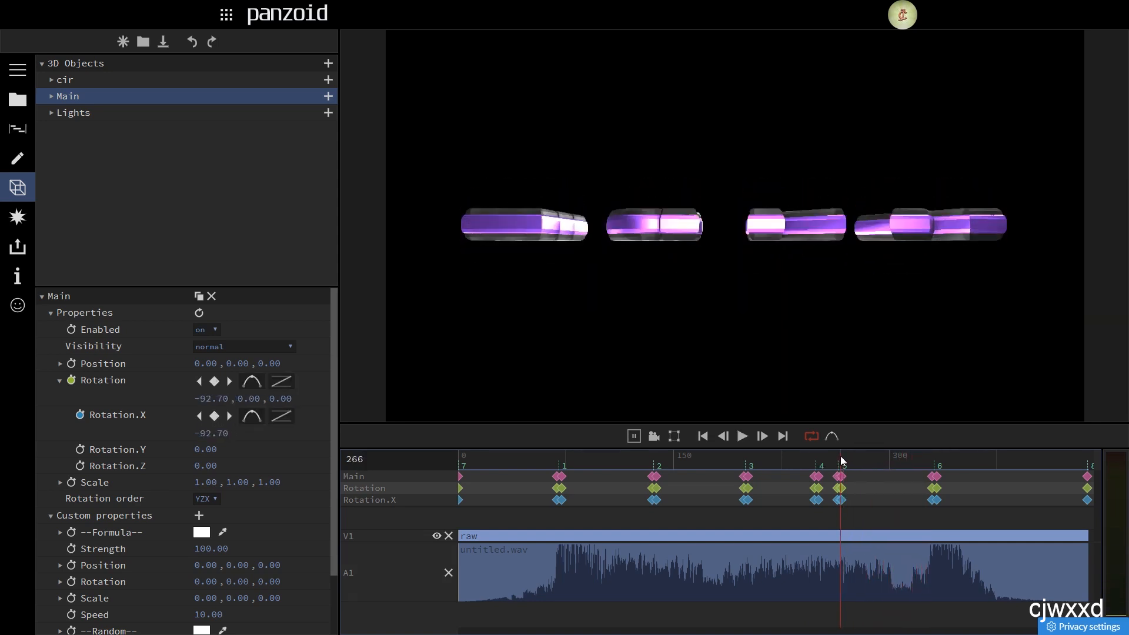
scroll(851, 503, up, 3)
scroll(854, 499, up, 2)
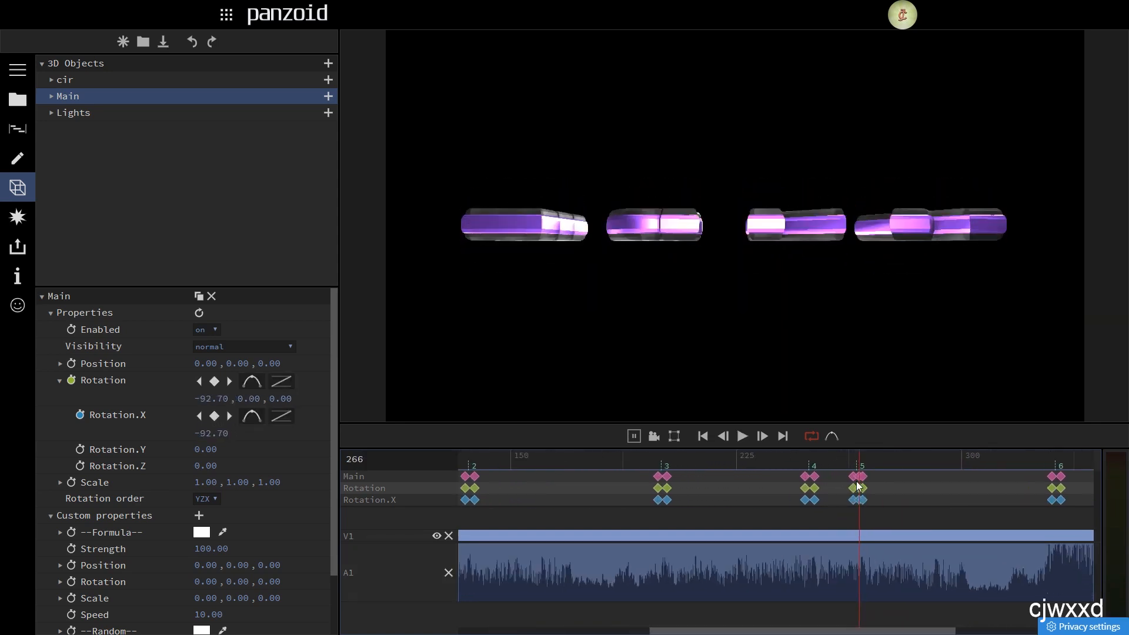
key(Right)
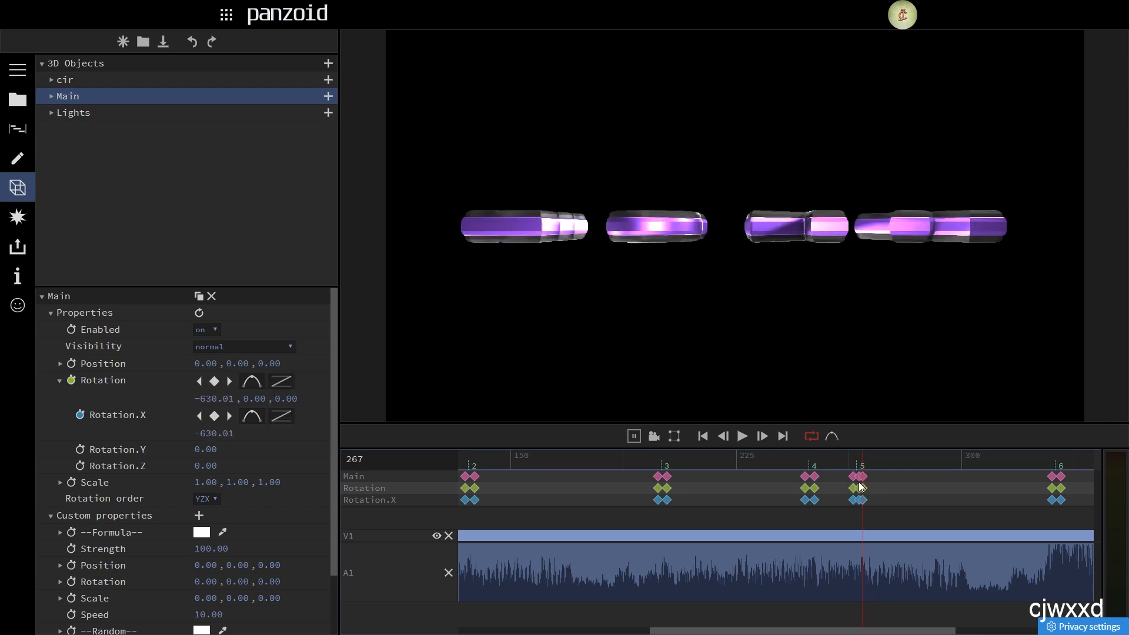
drag(863, 477, 881, 481)
key(Left)
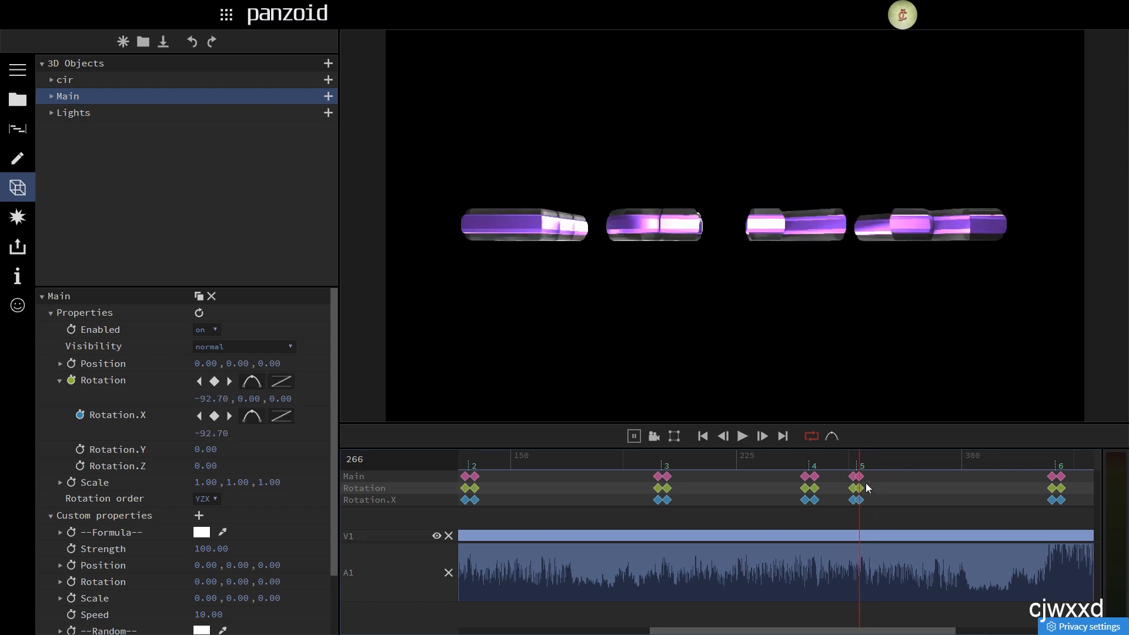
key(Right)
scroll(891, 465, down, 3)
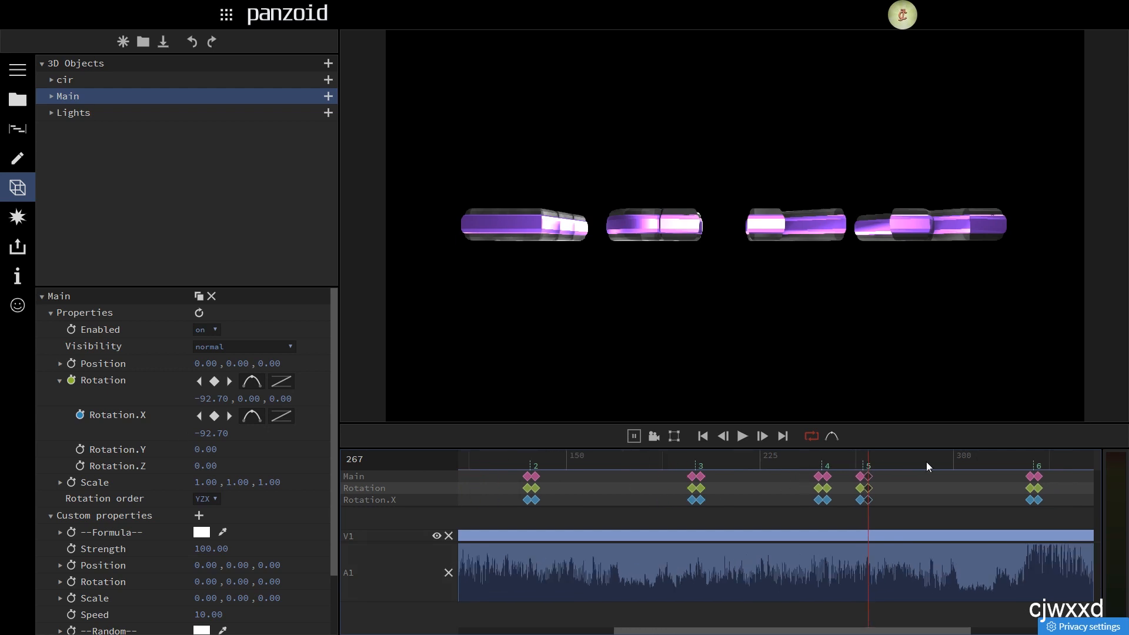
Step: Play the animation from just before marker 5 toward marker 6 and stop it
drag(928, 461, 856, 462)
key(space)
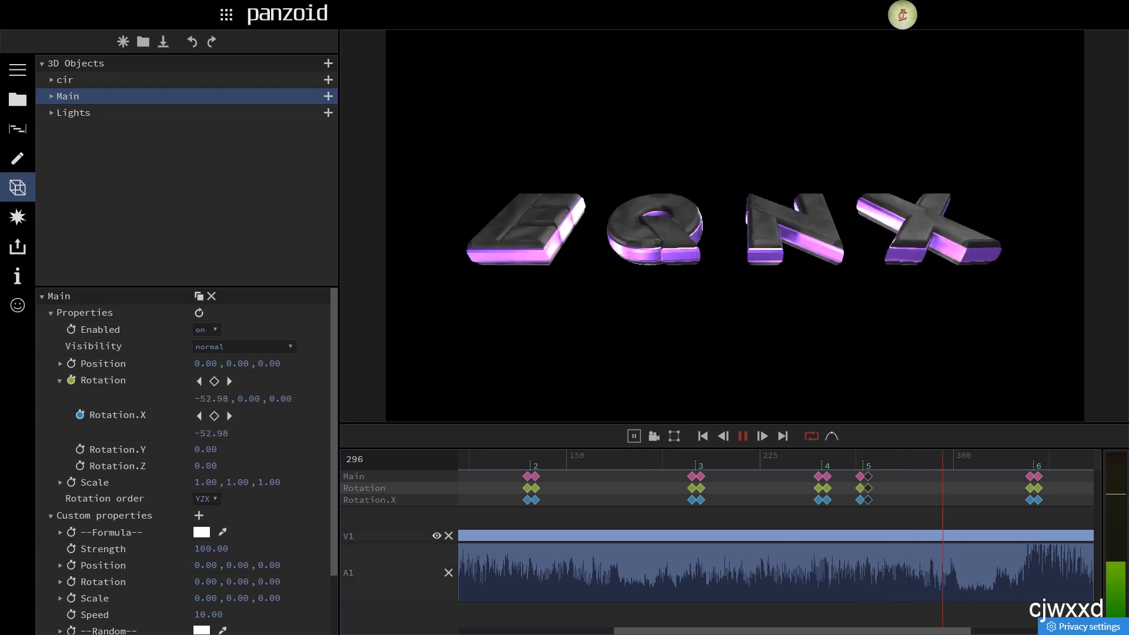
drag(946, 556, 798, 557)
key(space)
Step: Set Main's Rotation.X to -180 at the second marker 6 keyframe on frame 333
drag(703, 460, 893, 462)
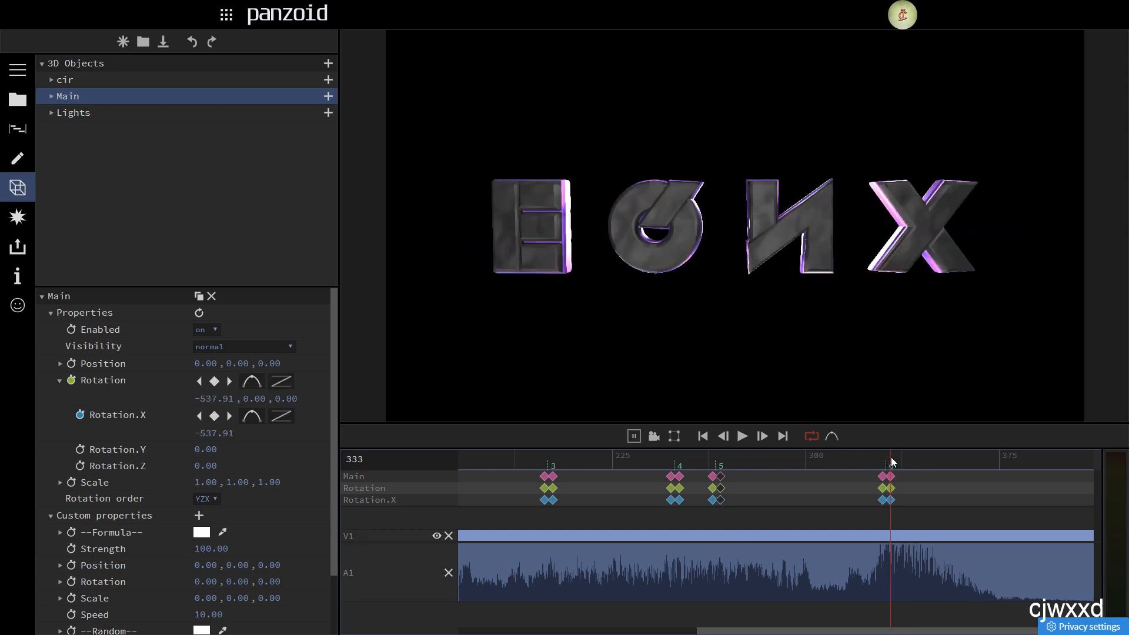
right_click(207, 432)
click(205, 434)
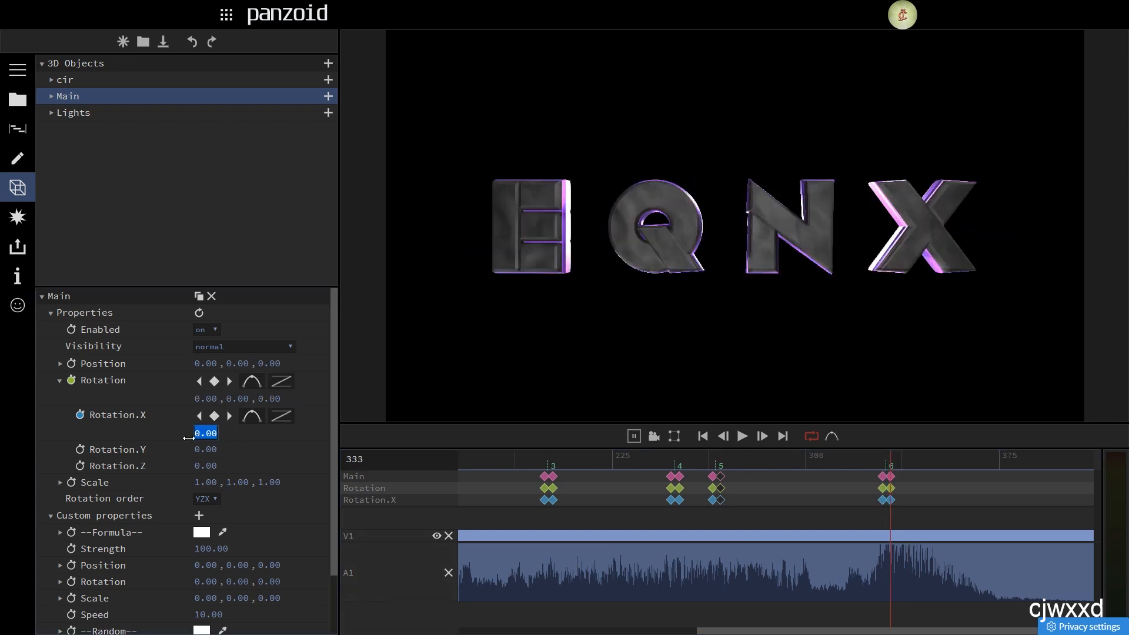
text(-180)
key(Return)
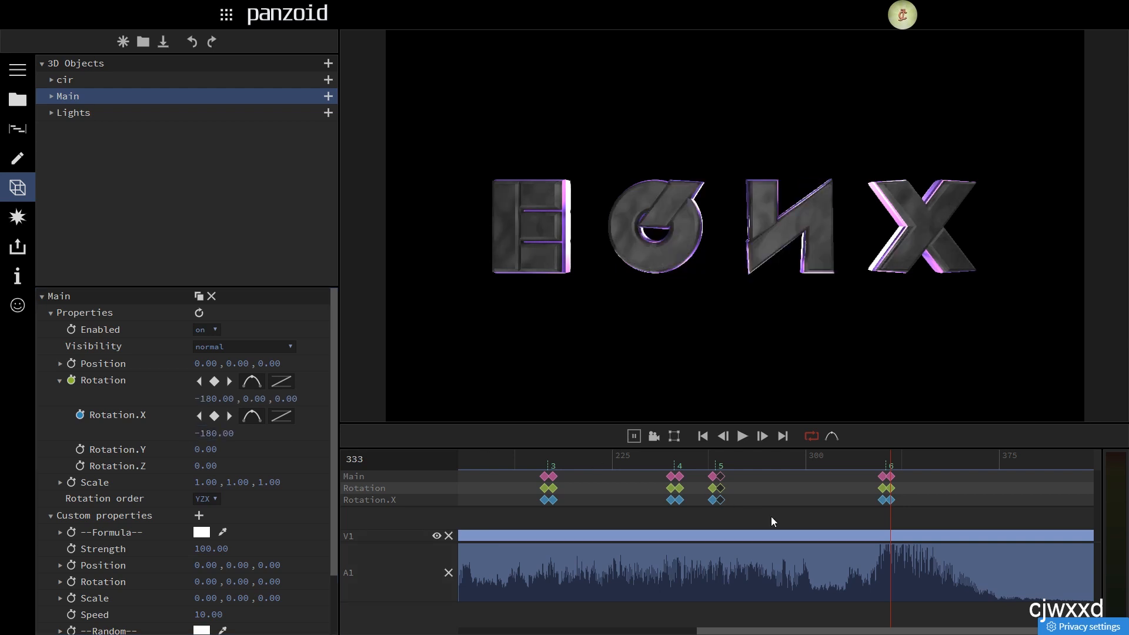
Step: Show the full timeline, move the playhead to frame 438 at the end, and bring up the graph editor window maximized
scroll(770, 519, down, 5)
click(1098, 466)
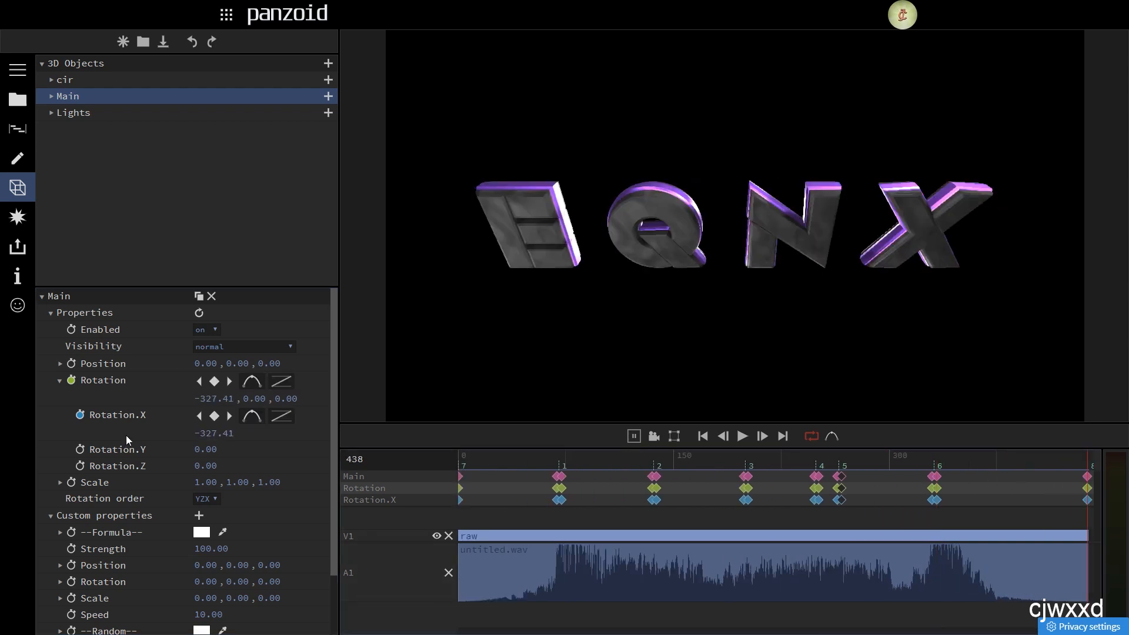
key(super)
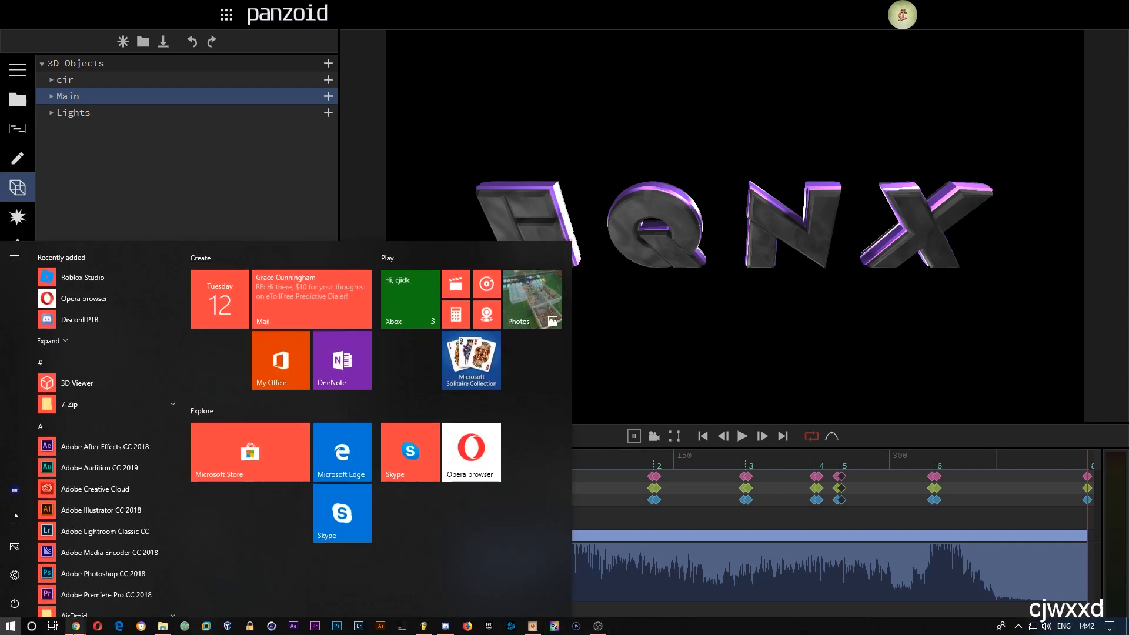
mouse_move(76, 626)
click(178, 576)
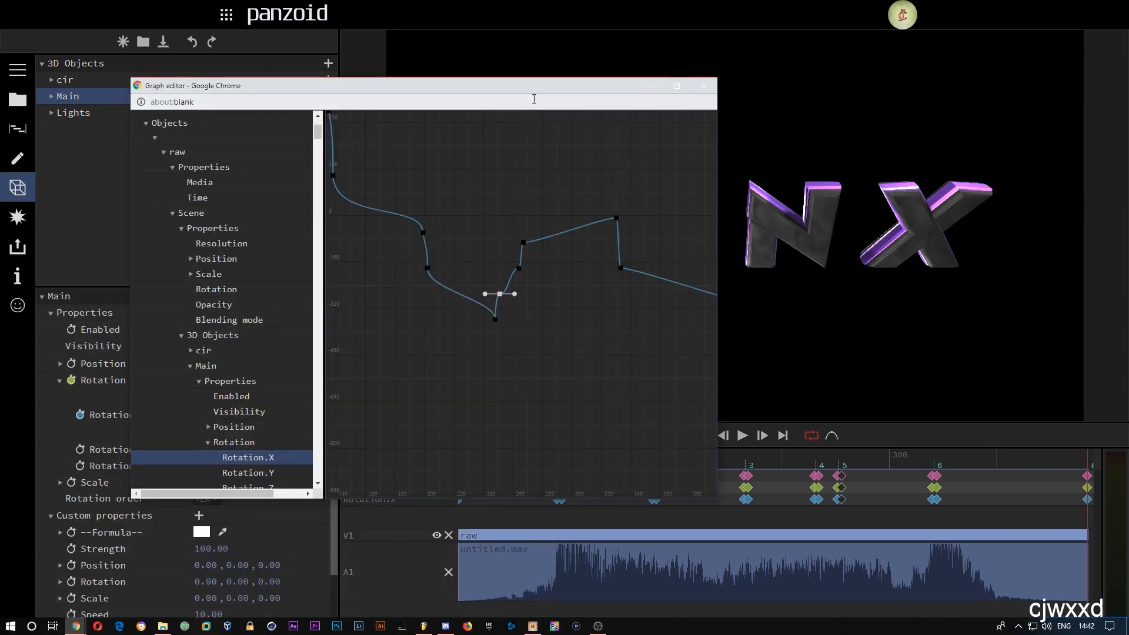
click(677, 86)
Step: Adjust the handles of the first marker 4 keyframe on the Rotation.X curve to steepen the curve's low point
drag(636, 344, 552, 363)
scroll(531, 371, up, 2)
scroll(531, 371, down, 2)
scroll(510, 376, up, 4)
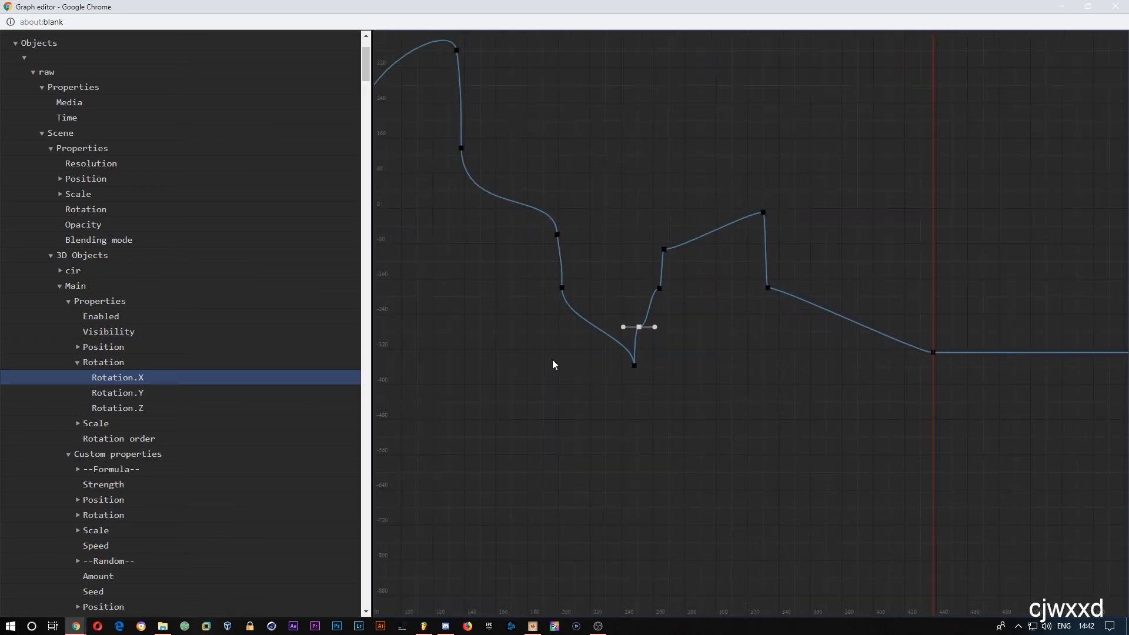
scroll(553, 363, down, 2)
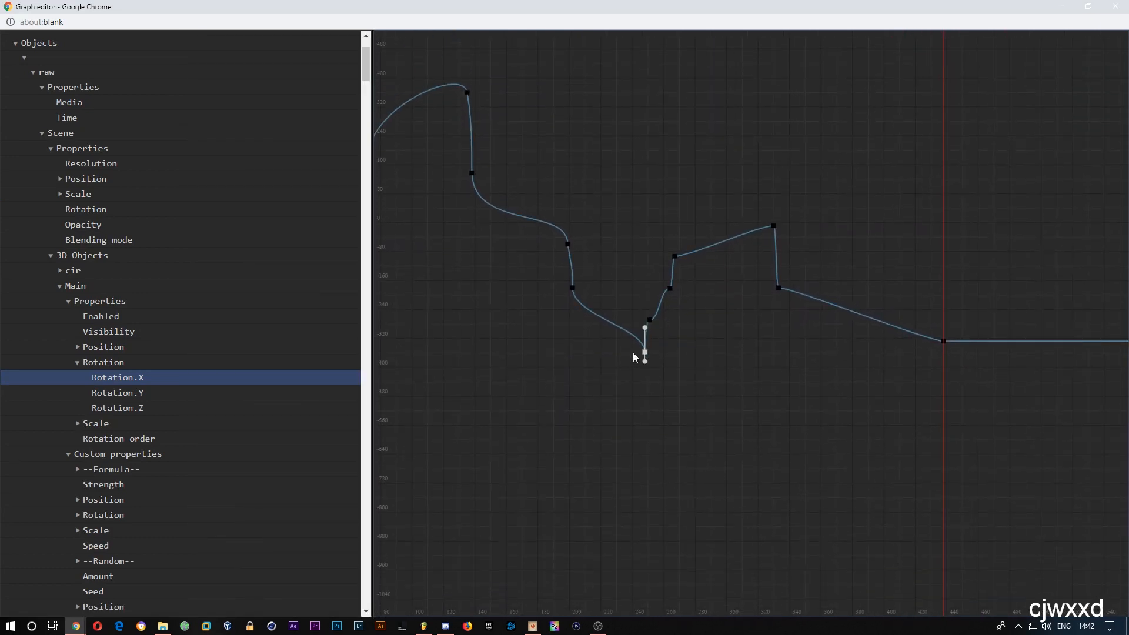
scroll(563, 374, up, 5)
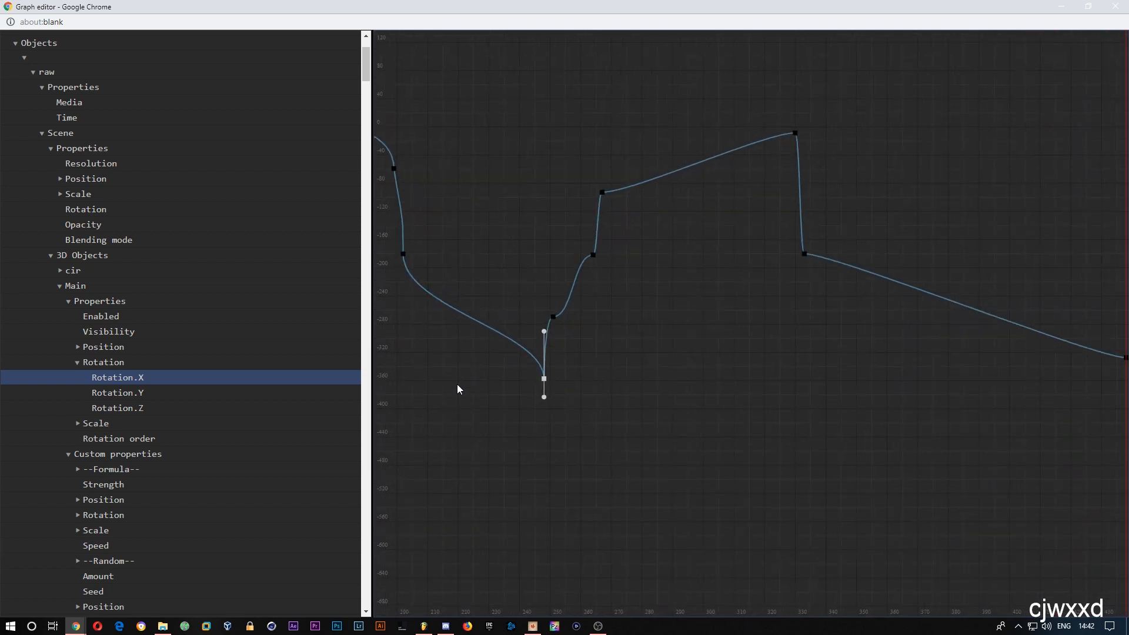
drag(459, 384, 719, 343)
drag(797, 287, 810, 314)
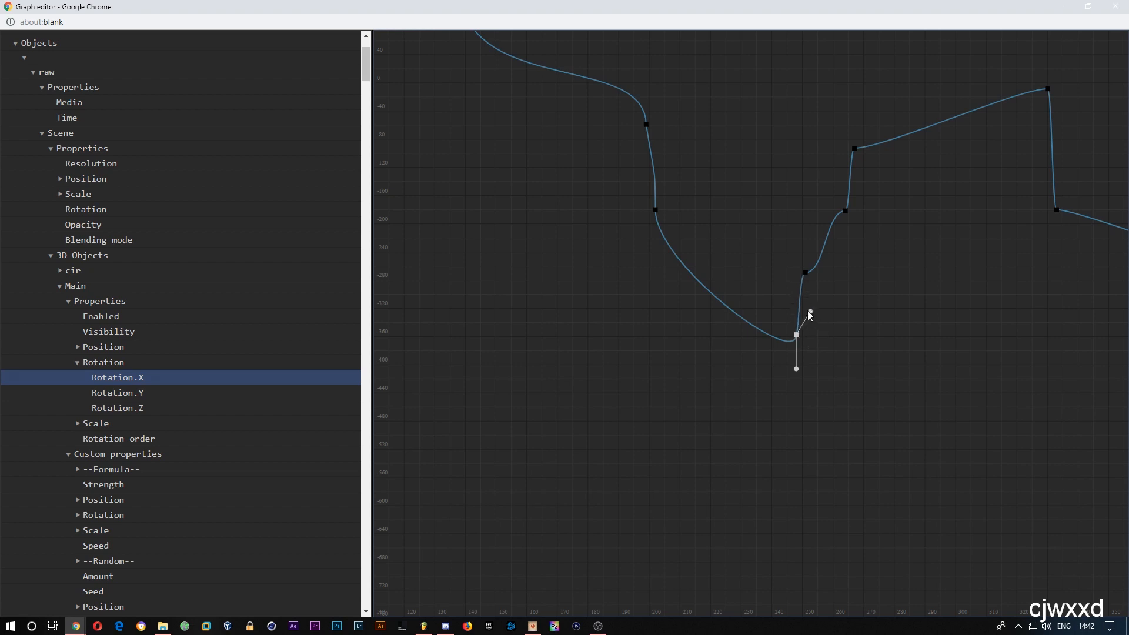
Step: Turn the curve handles upright at the second marker 4 keyframe and both marker 5 keyframes on Rotation.X
click(805, 273)
drag(775, 272, 807, 287)
click(845, 211)
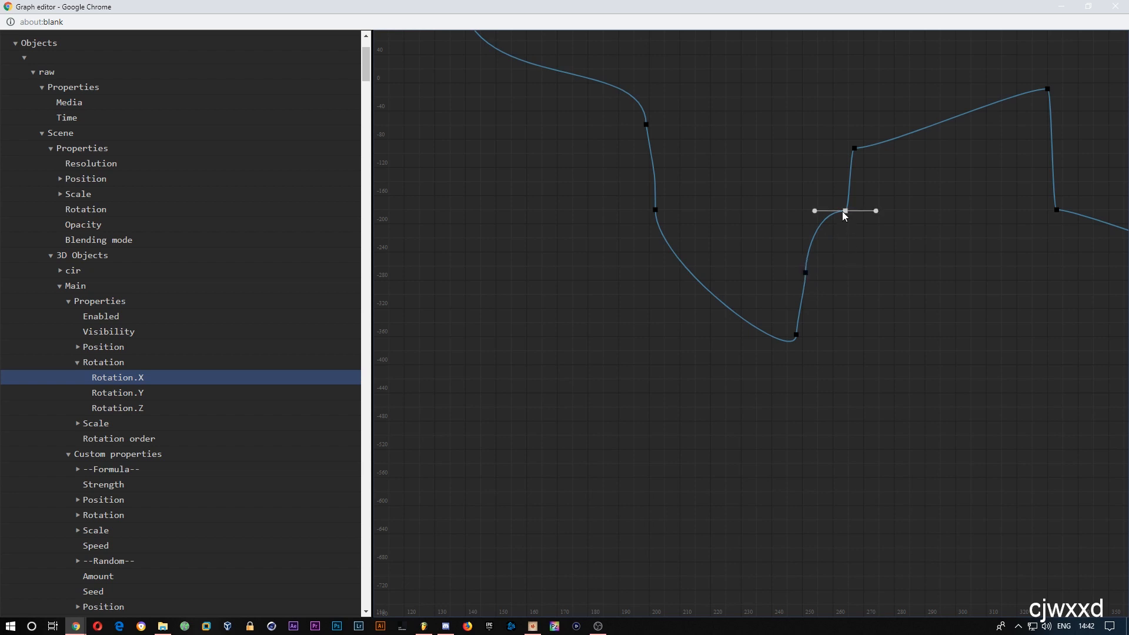
drag(815, 211, 859, 233)
click(855, 148)
drag(824, 148, 848, 186)
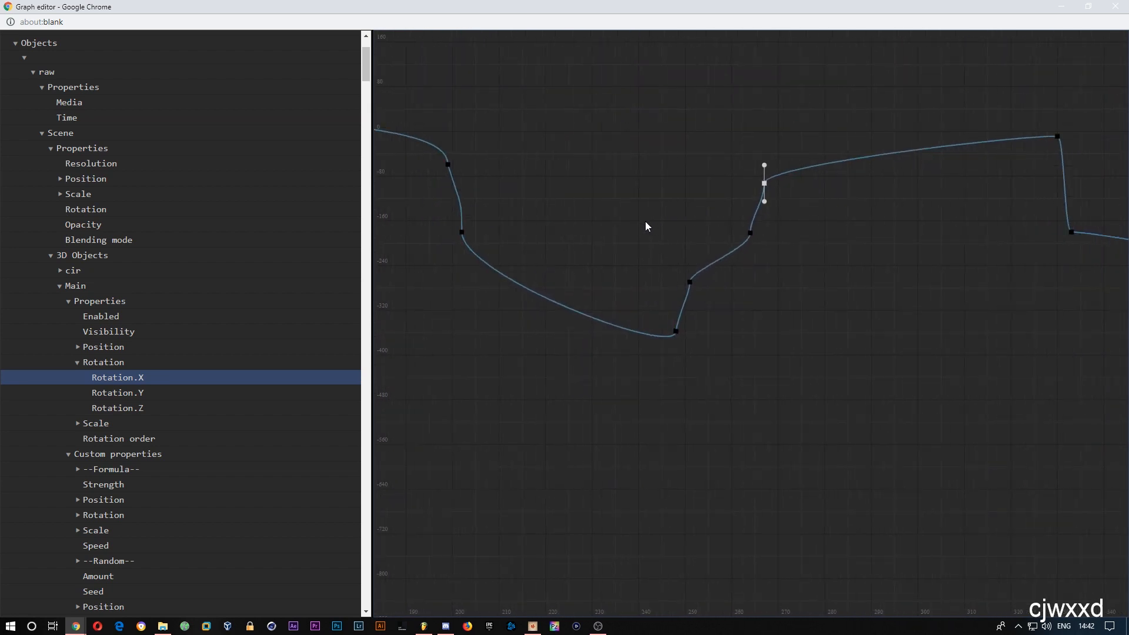
Step: Align the upper handle of the first marker 4 keyframe with the rising curve and lengthen its lower handle
click(647, 266)
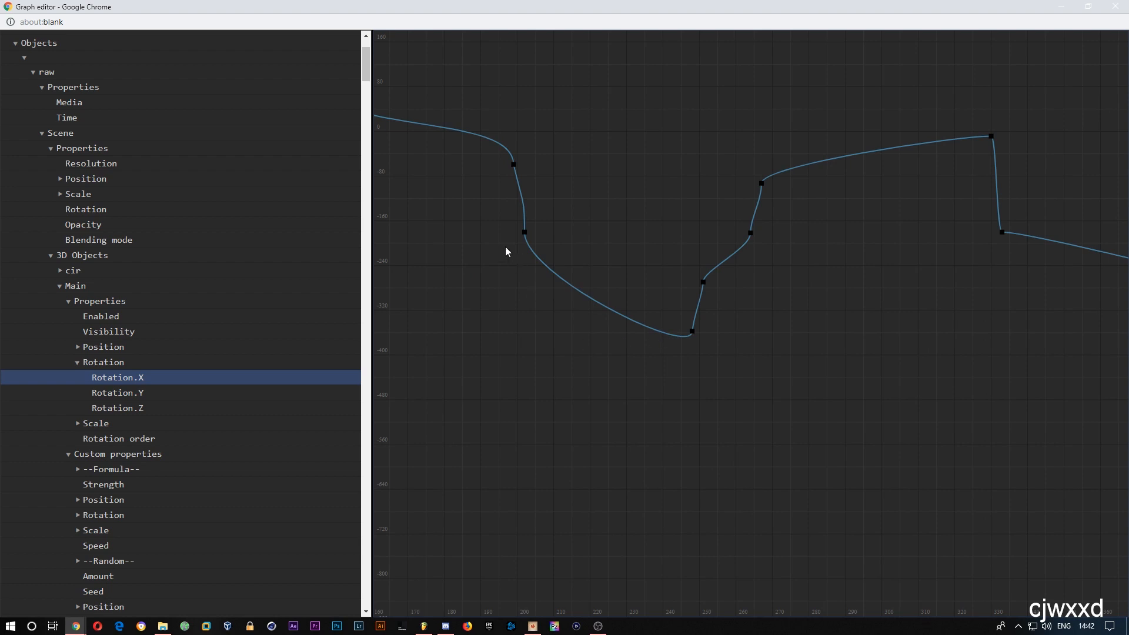
drag(506, 252, 671, 363)
mouse_move(694, 317)
mouse_down()
mouse_move(721, 340)
mouse_move(699, 308)
mouse_up()
drag(692, 358, 693, 368)
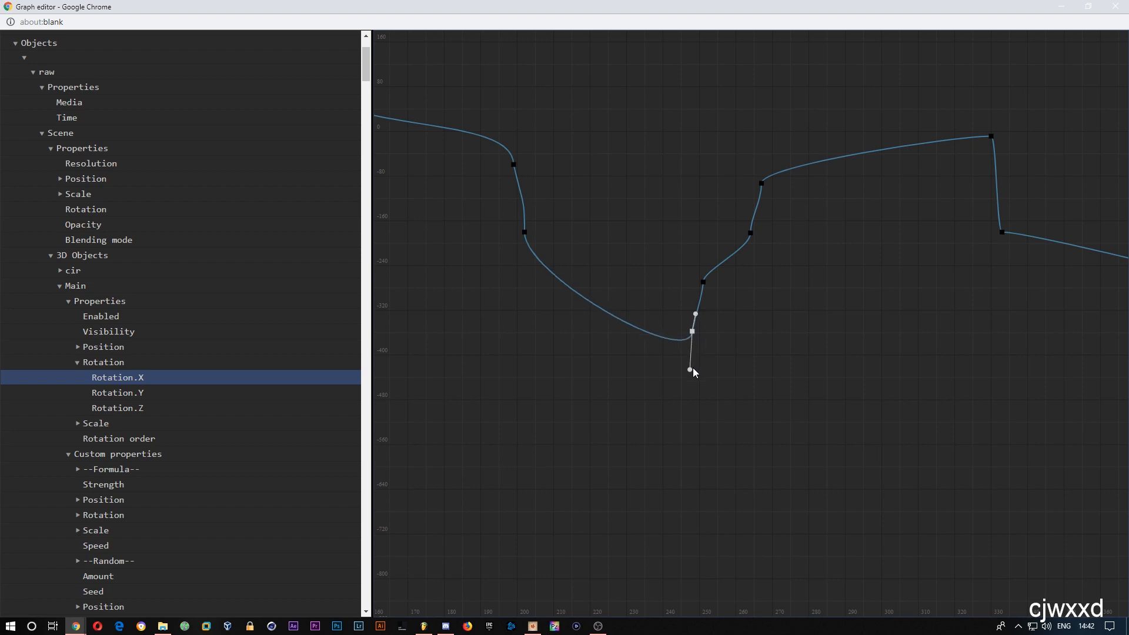
Step: Lengthen the upright handles at the second marker 4 keyframe and the marker 5 keyframes to sharpen the Rotation.X steps
click(704, 281)
drag(704, 271, 703, 255)
click(751, 234)
drag(762, 166, 761, 158)
scroll(918, 210, down, 3)
scroll(906, 209, up, 2)
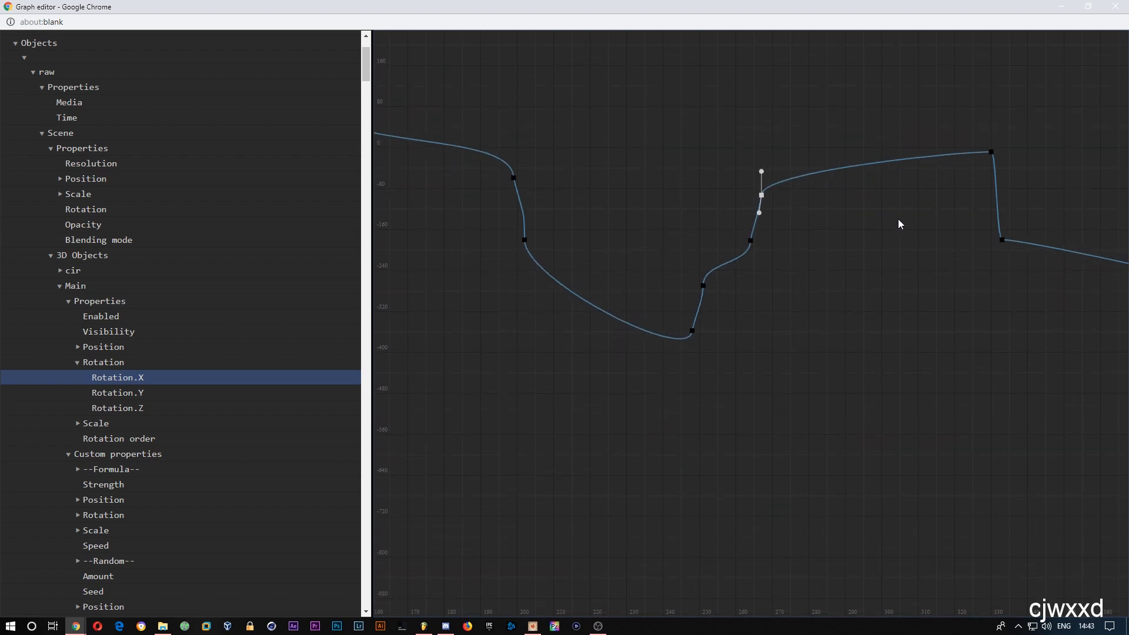
Step: Turn the curve handles upright at both marker 6 keyframes on Rotation.X
double_click(916, 261)
drag(799, 324, 686, 233)
scroll(776, 238, down, 1)
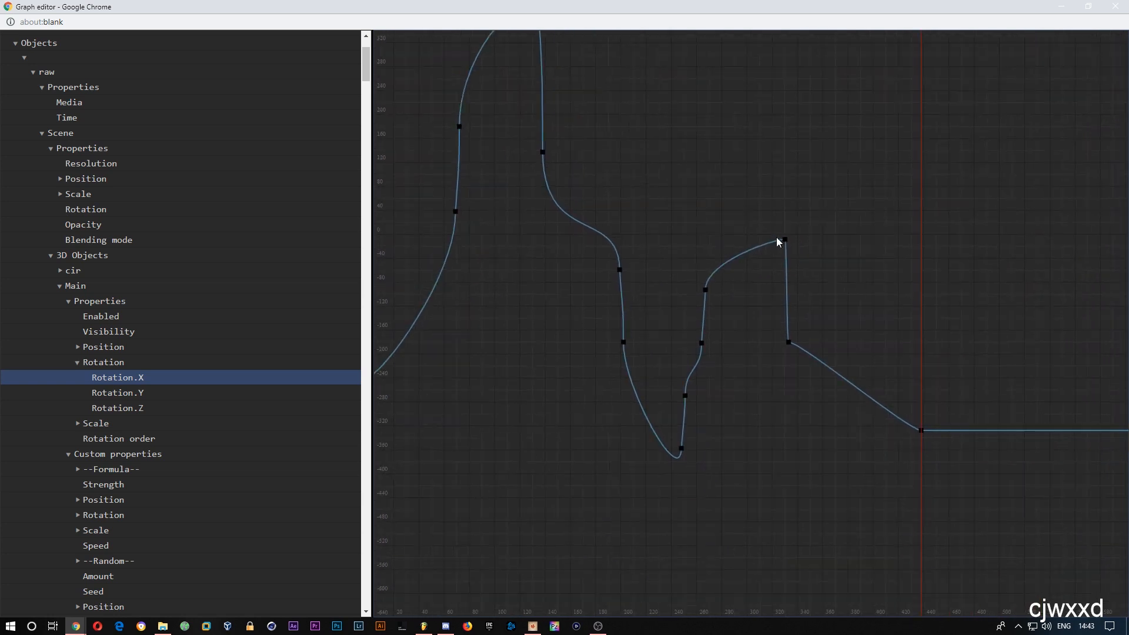
drag(799, 240, 780, 268)
click(789, 343)
drag(775, 342, 796, 321)
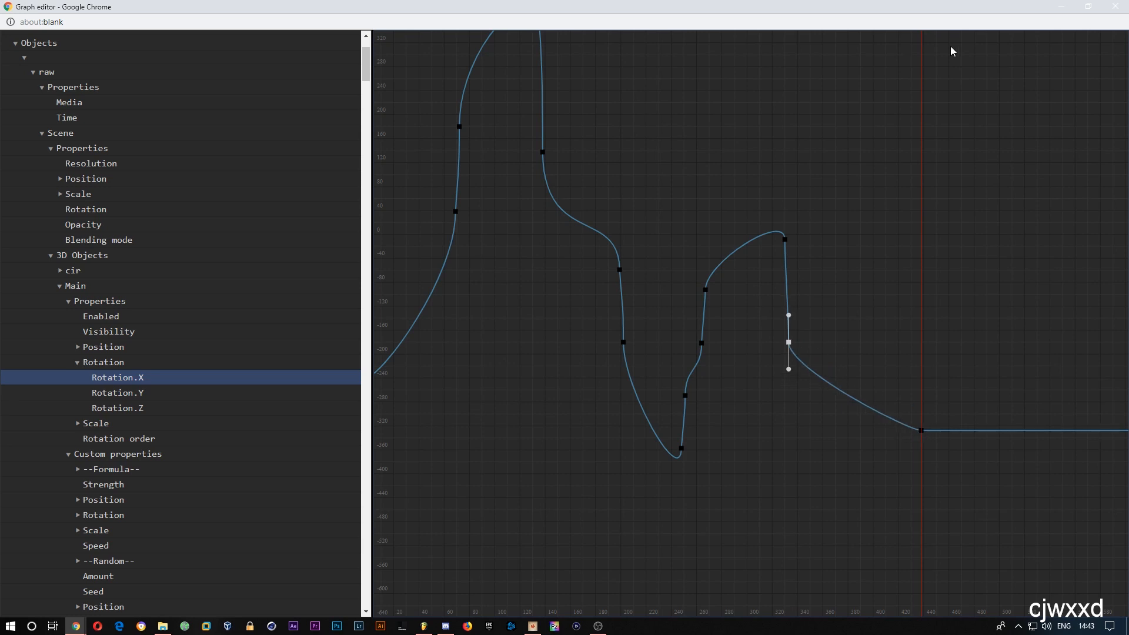
Step: Return to the timeline and play the animation from frame 0 until it is past marker 2
drag(916, 8, 836, 83)
click(454, 499)
click(522, 463)
key(space)
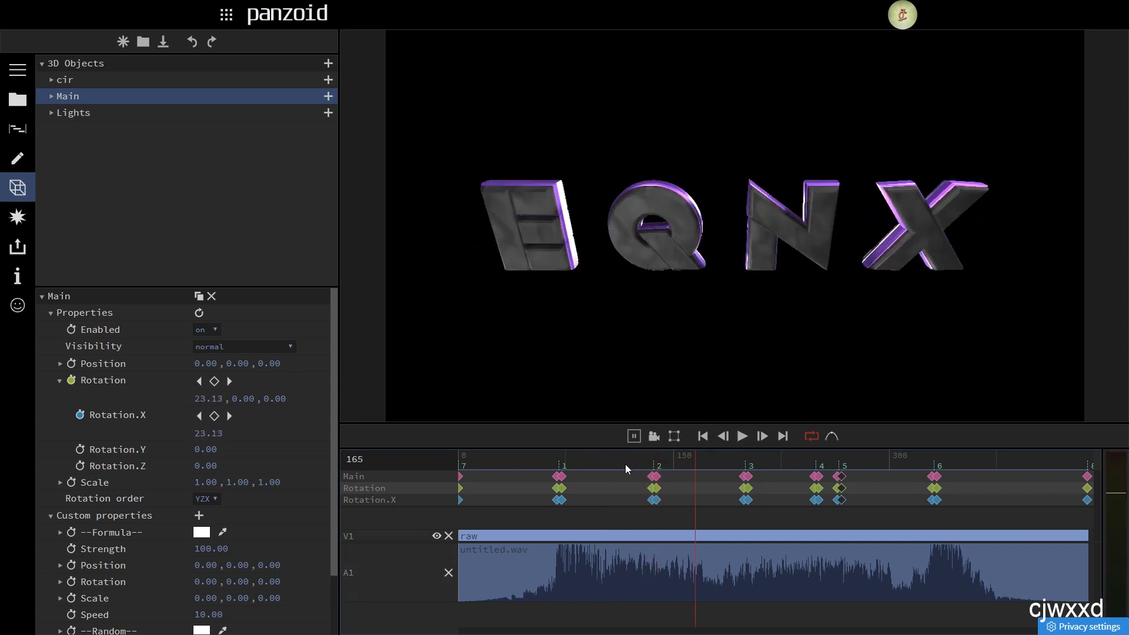
click(657, 465)
drag(657, 465, 387, 467)
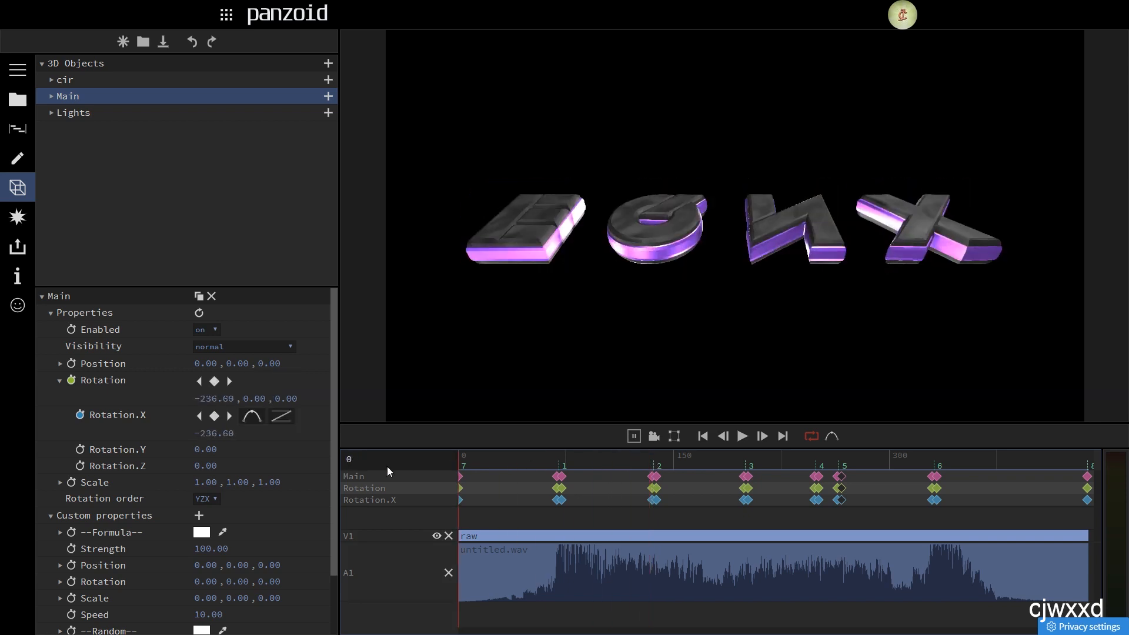
key(space)
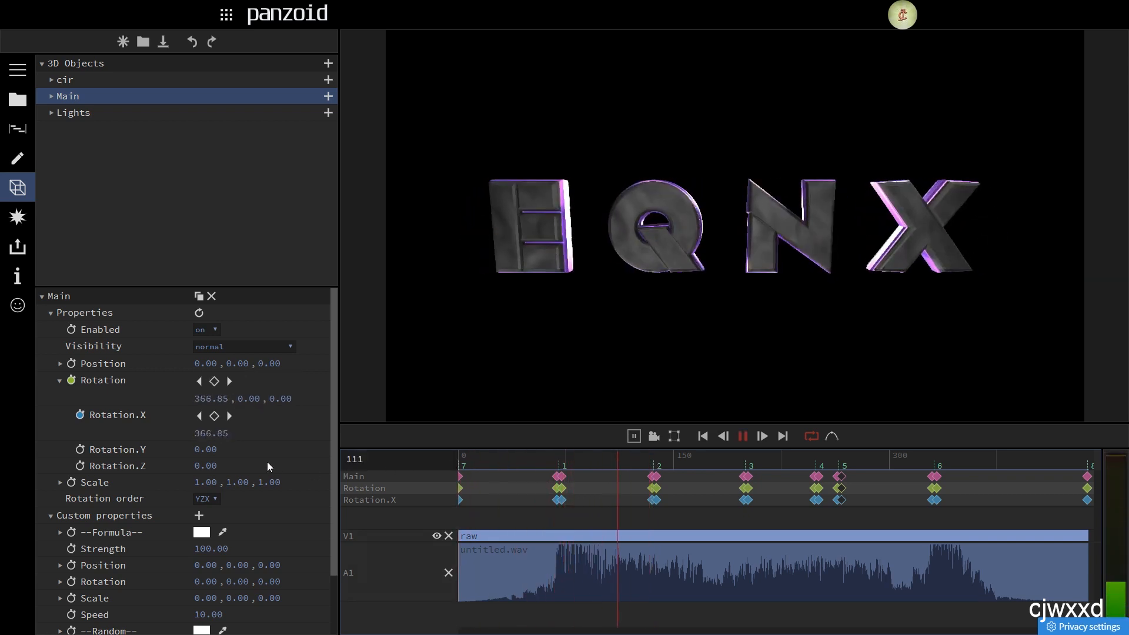
key(space)
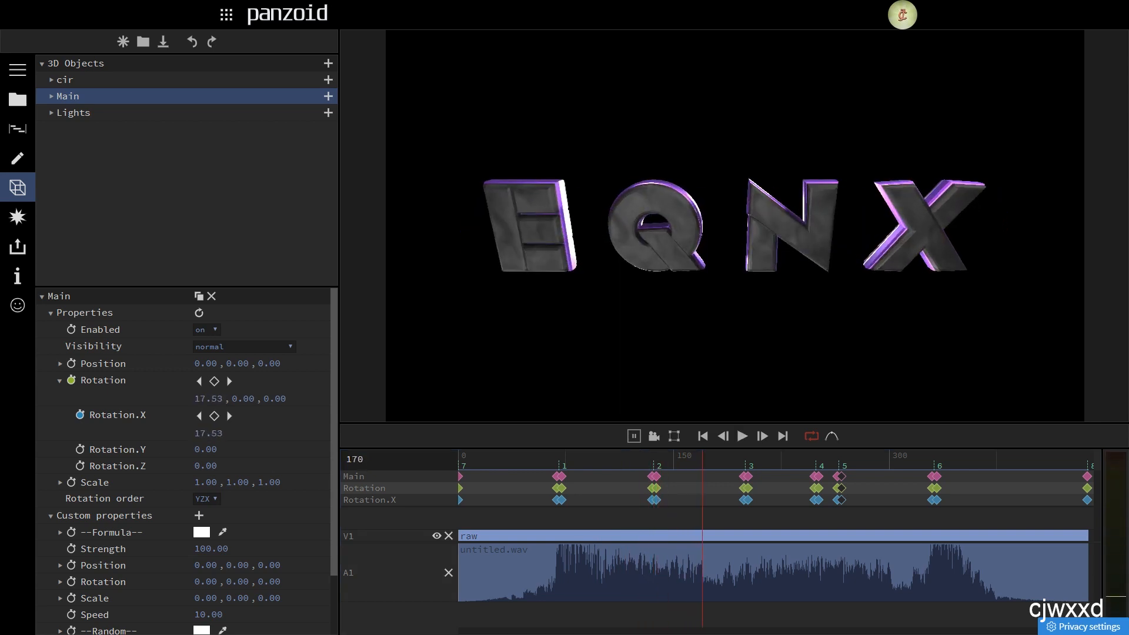
Step: Set Main's Rotation.X to 180 at the second marker 2 keyframe on frame 138
mouse_move(658, 468)
mouse_down()
mouse_move(619, 464)
mouse_move(659, 469)
mouse_up()
click(210, 434)
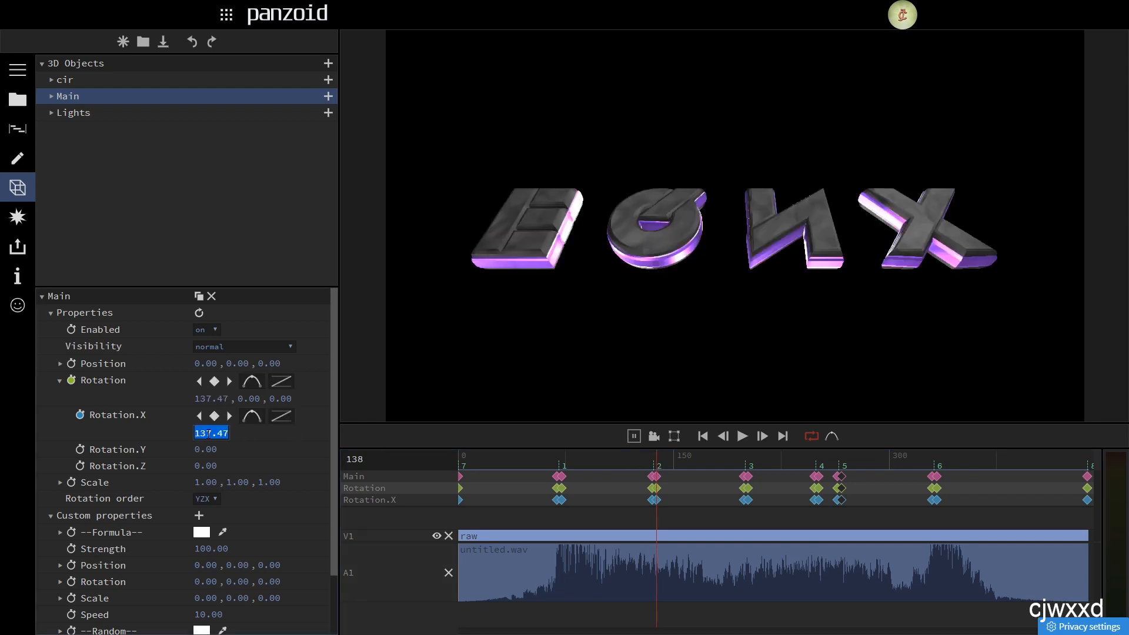
text(180)
key(Return)
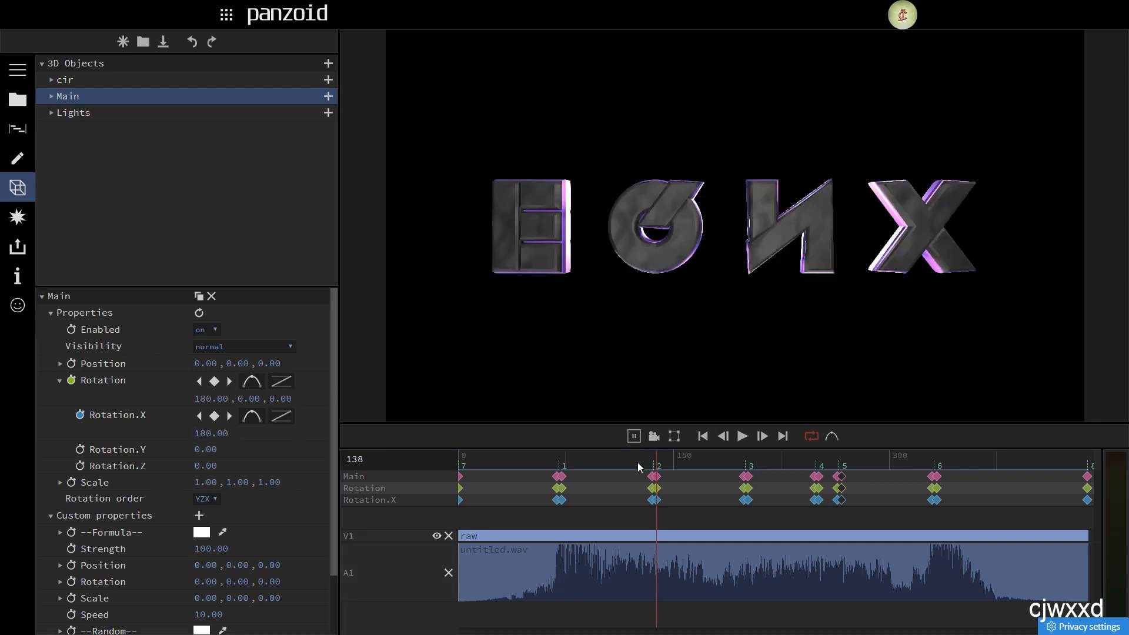
Step: Play the animation from marker 2 onward, then replay it from just after marker 2 until it is past marker 5
key(space)
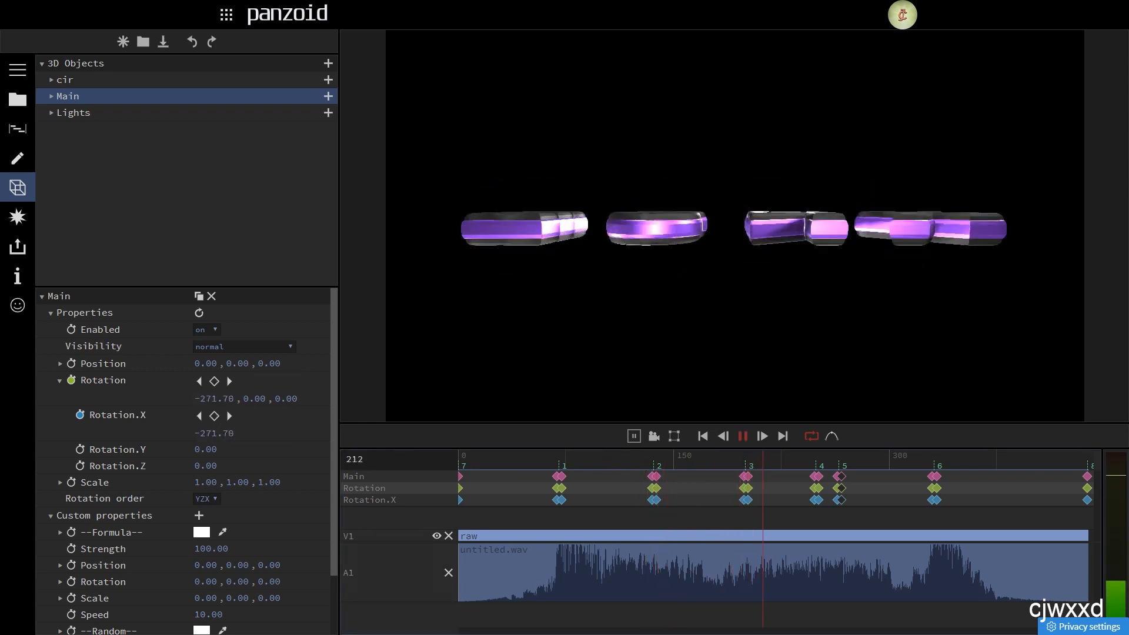
key(space)
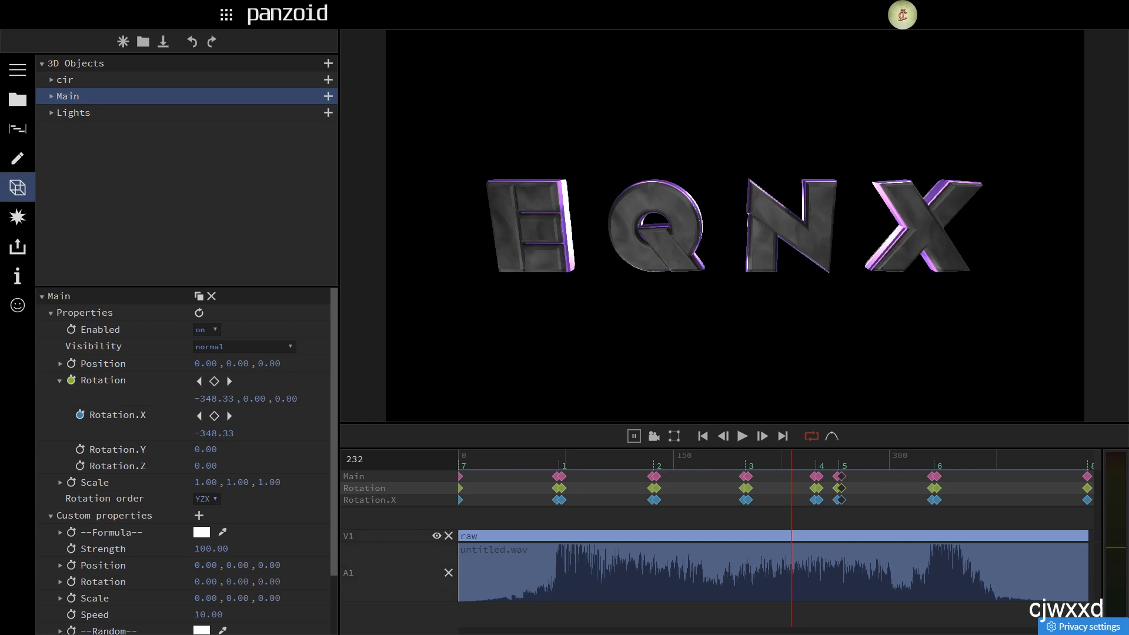
click(671, 466)
key(space)
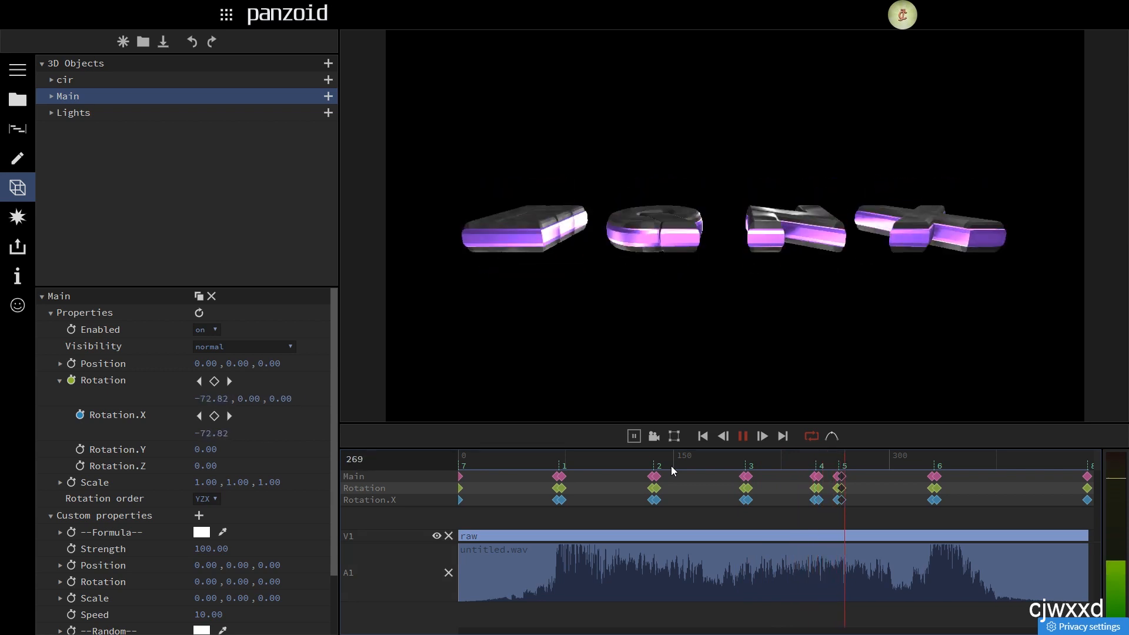
key(space)
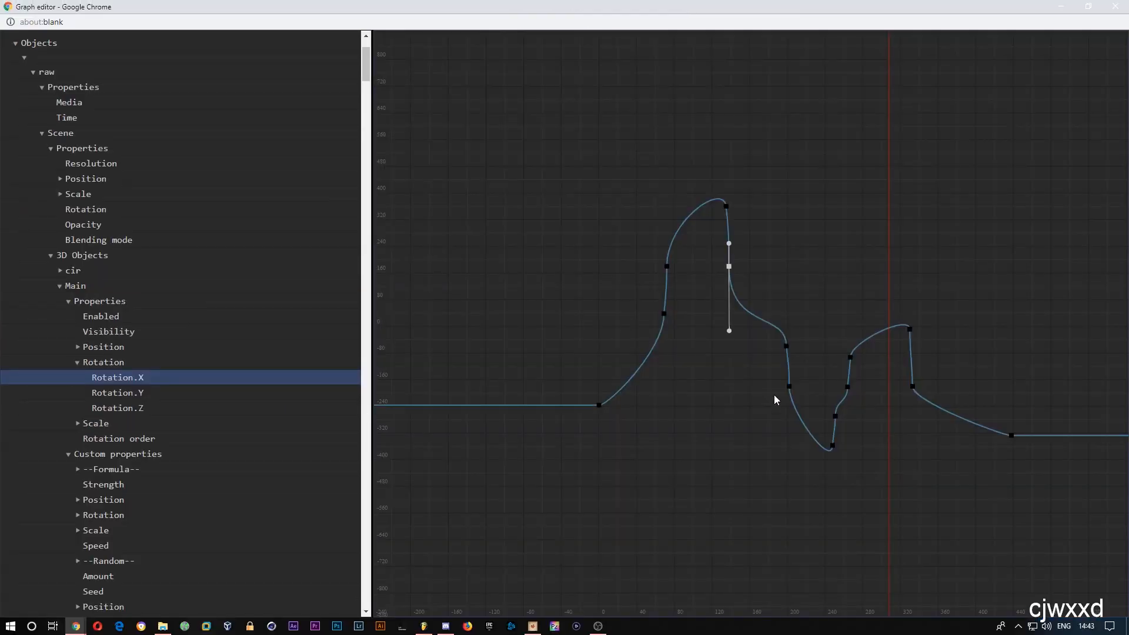
Step: In the graph editor, lower the first marker 3 keyframe on Rotation.X slightly and lengthen its upper handle
scroll(773, 439, up, 6)
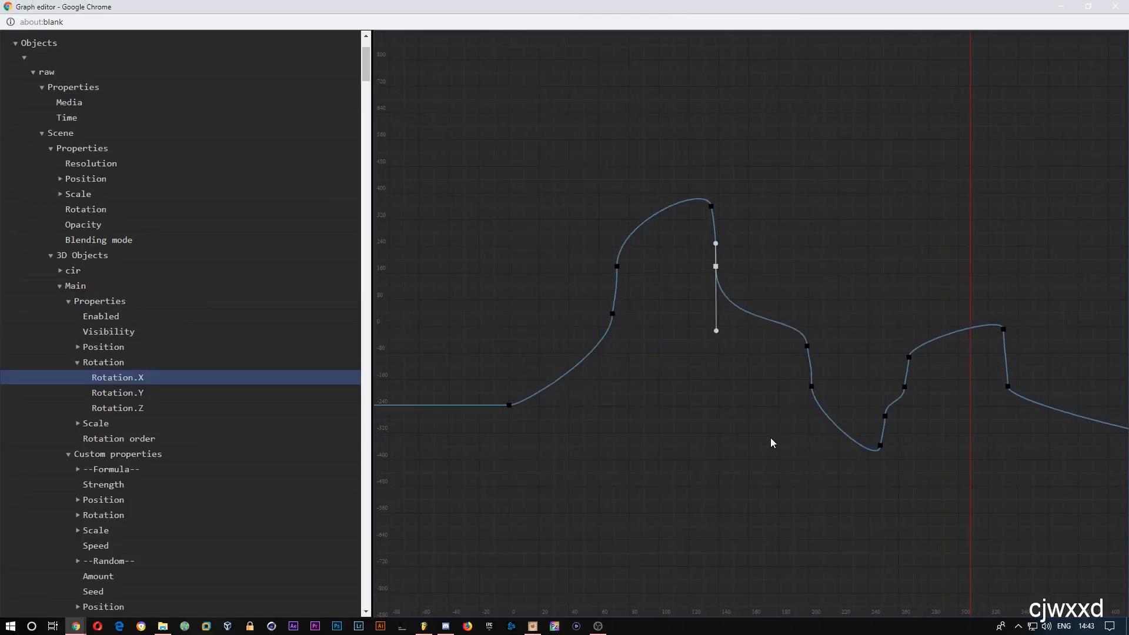
drag(768, 441, 640, 325)
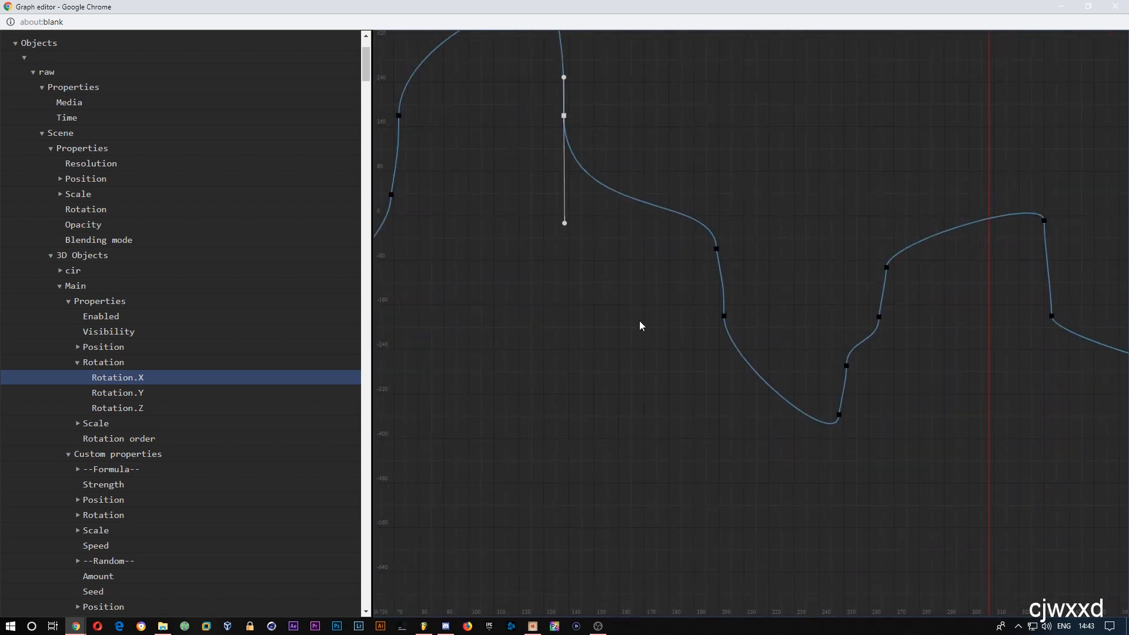
double_click(716, 250)
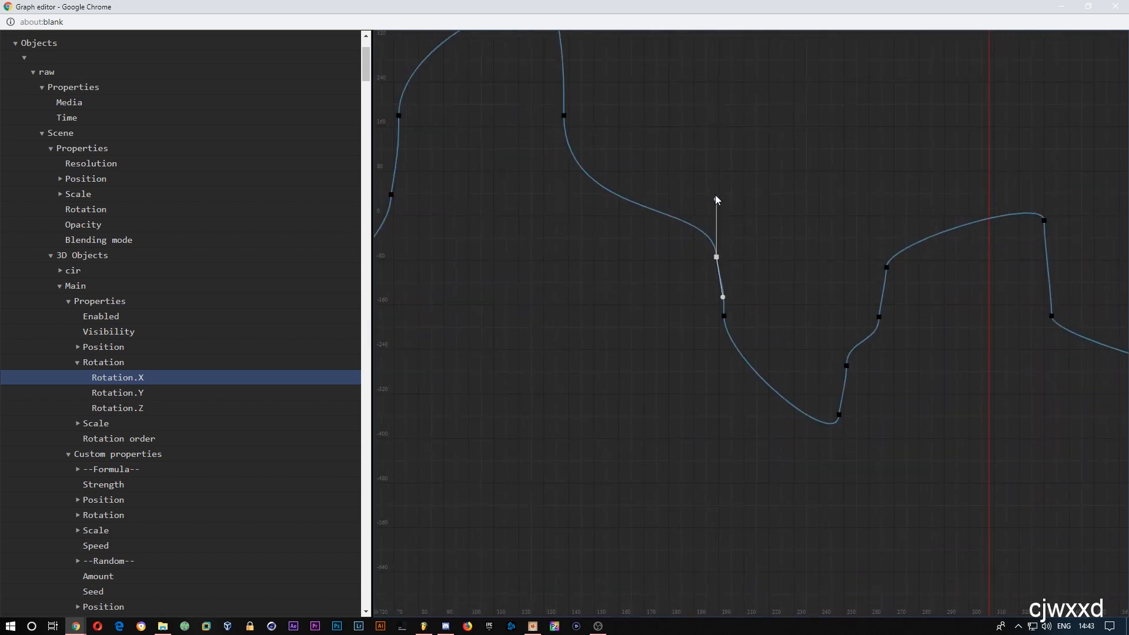
drag(715, 195, 714, 182)
Step: Shift the second keyframes of markers 4 and 5 a few frames earlier on the Rotation.X curve
drag(811, 347, 705, 328)
scroll(709, 331, up, 3)
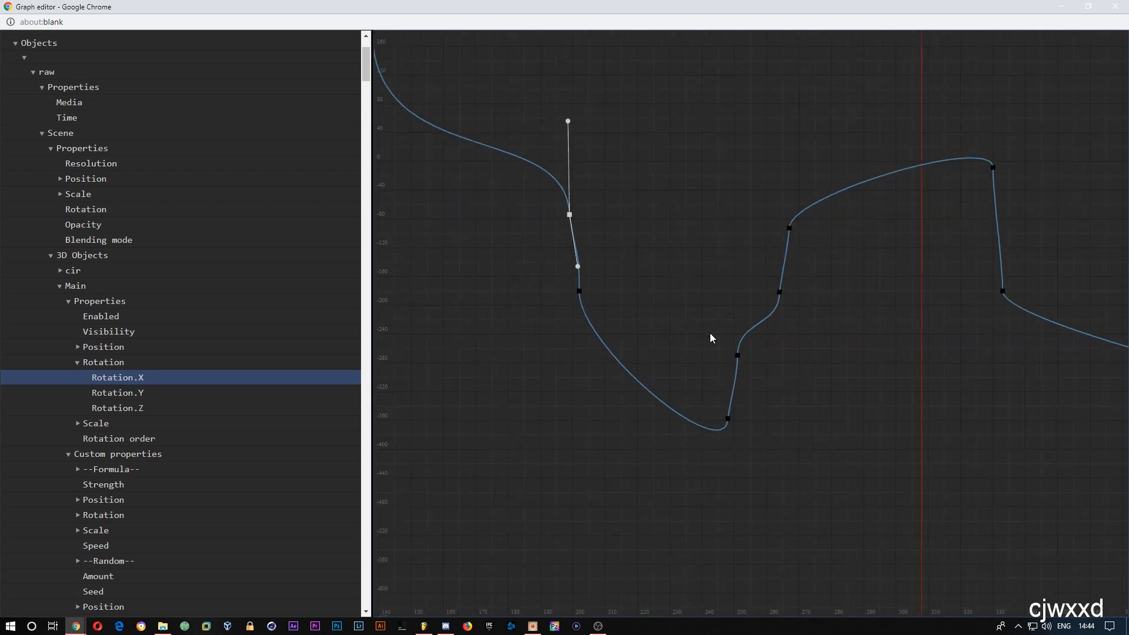
scroll(710, 330, down, 1)
scroll(709, 331, up, 1)
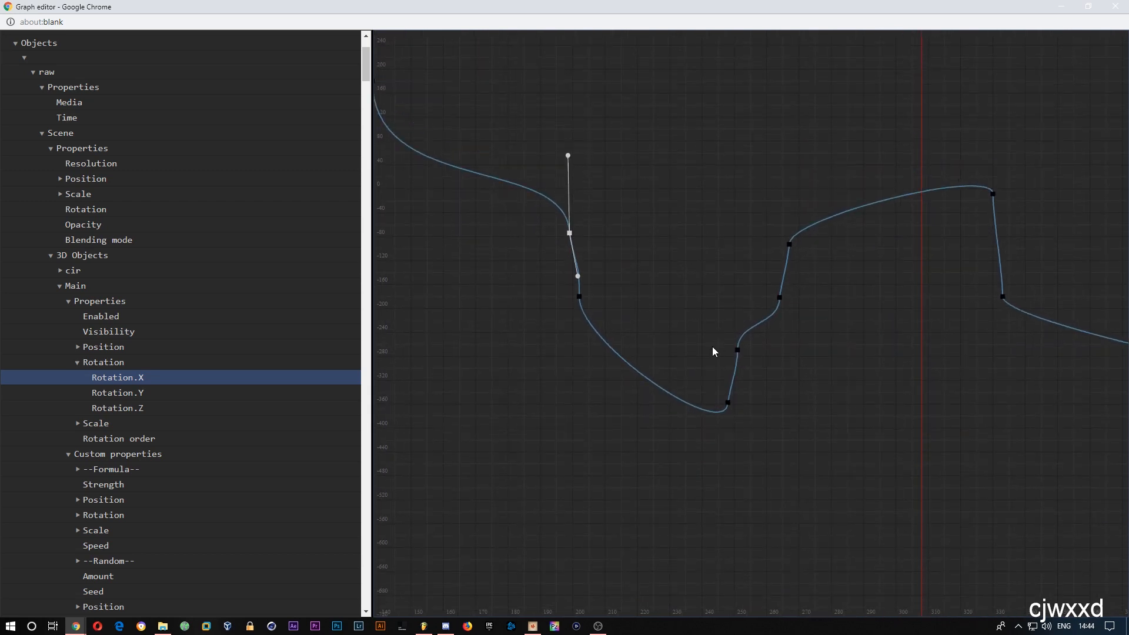
scroll(710, 345, up, 1)
drag(709, 344, 697, 321)
scroll(700, 323, up, 3)
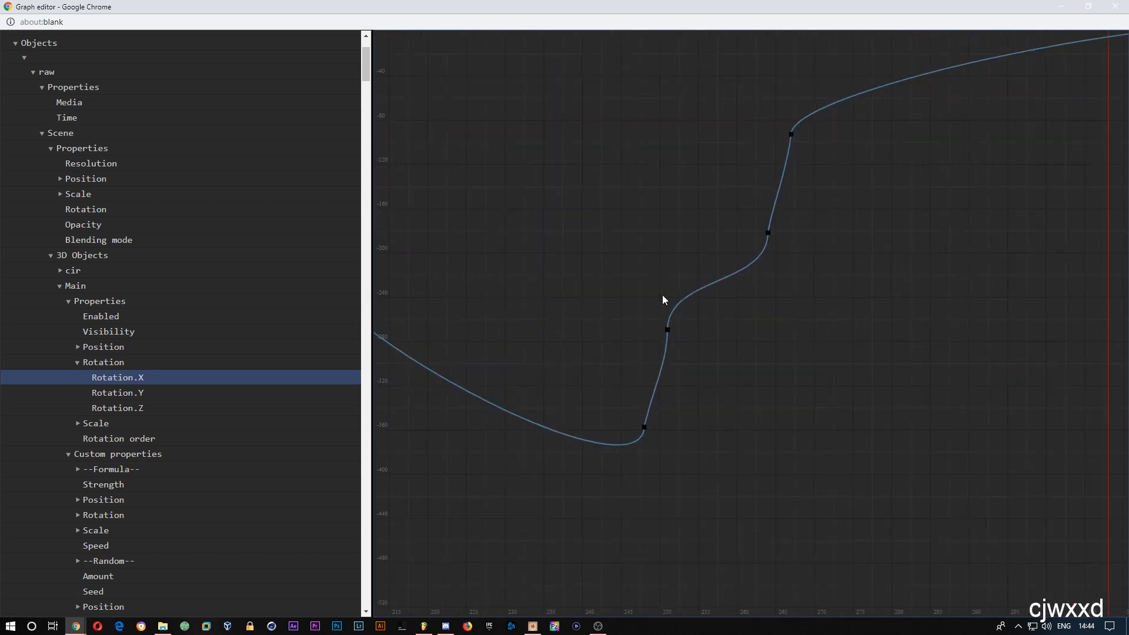
double_click(797, 152)
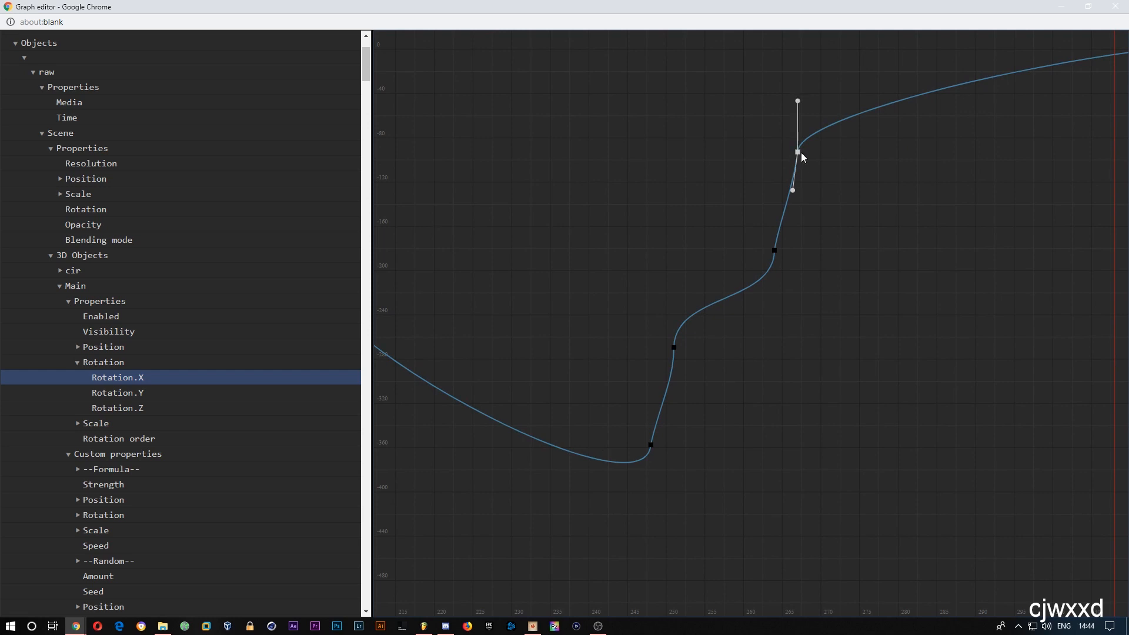
drag(798, 152, 782, 152)
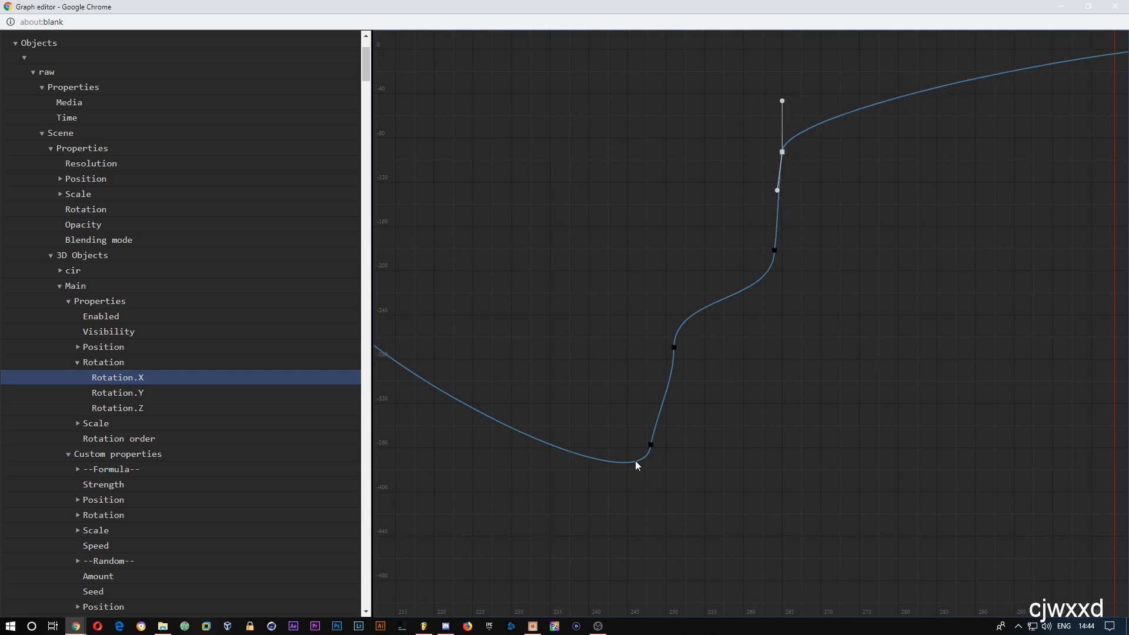
shift+click(674, 347)
drag(674, 348, 659, 347)
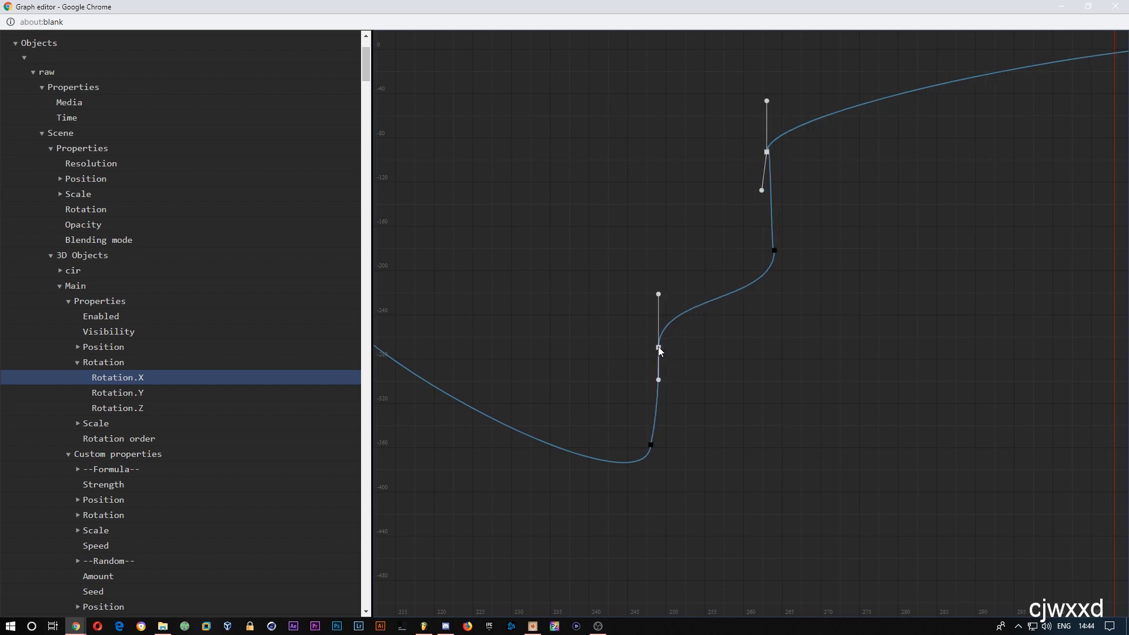
Step: Undo the last Rotation.X keyframe shift and move only the keyframe at frame 250 to frame 248
key(ctrl+z)
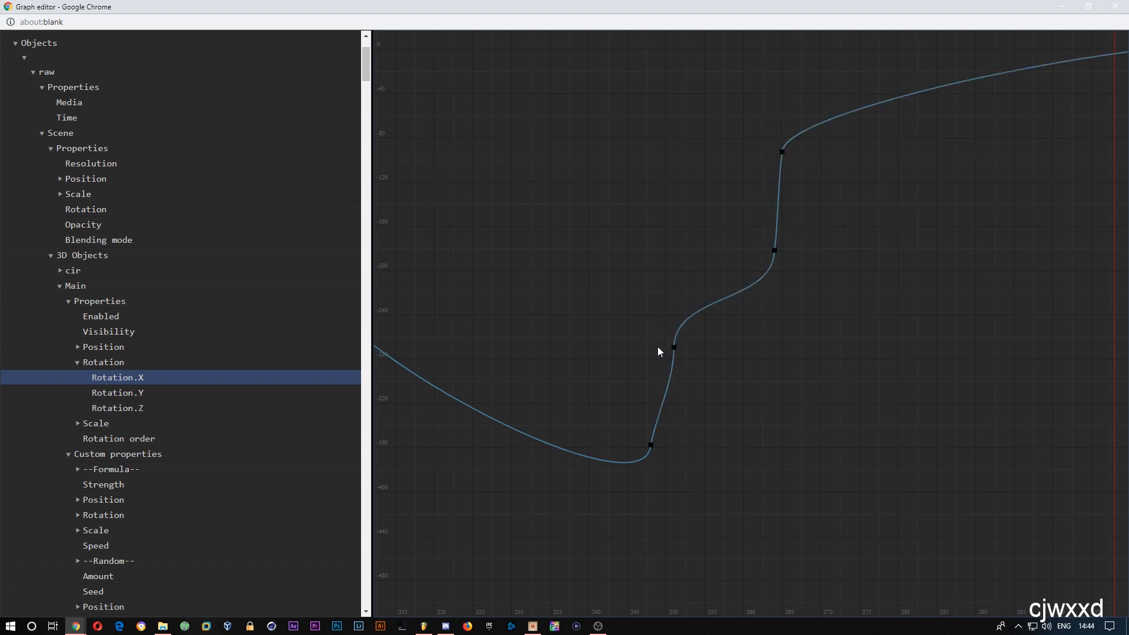
click(674, 347)
drag(672, 348, 658, 348)
drag(694, 5, 0, 205)
click(779, 458)
key(space)
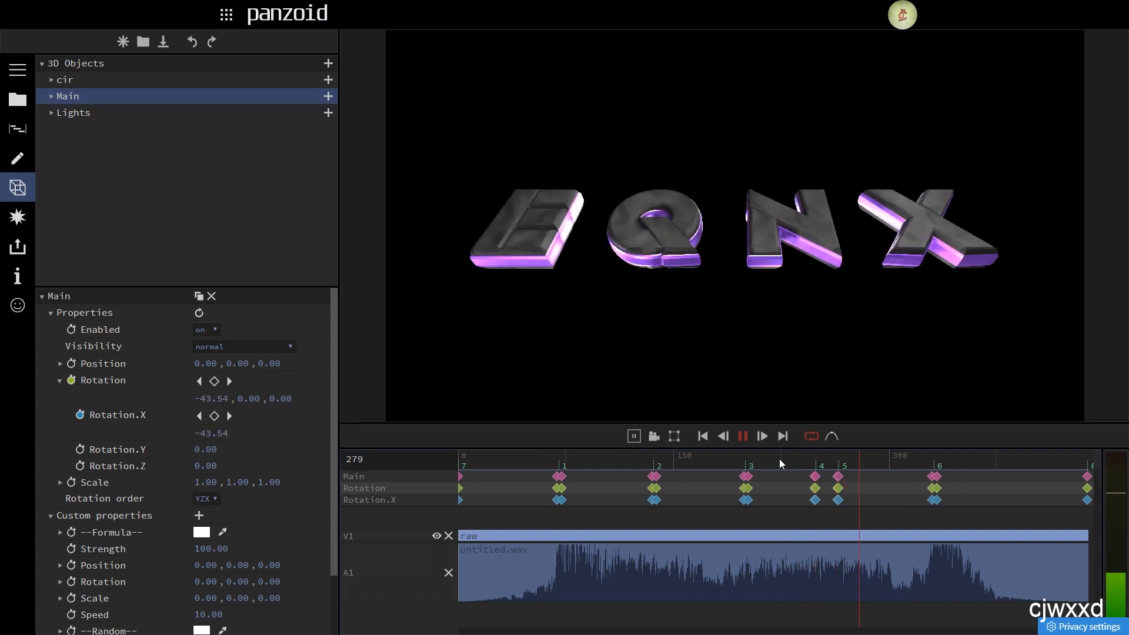
key(space)
Step: Shift the Rotation.X keyframes at frames 248 and 264 to frames 249 and 265, and preview the animation
drag(0, 235, 770, 1)
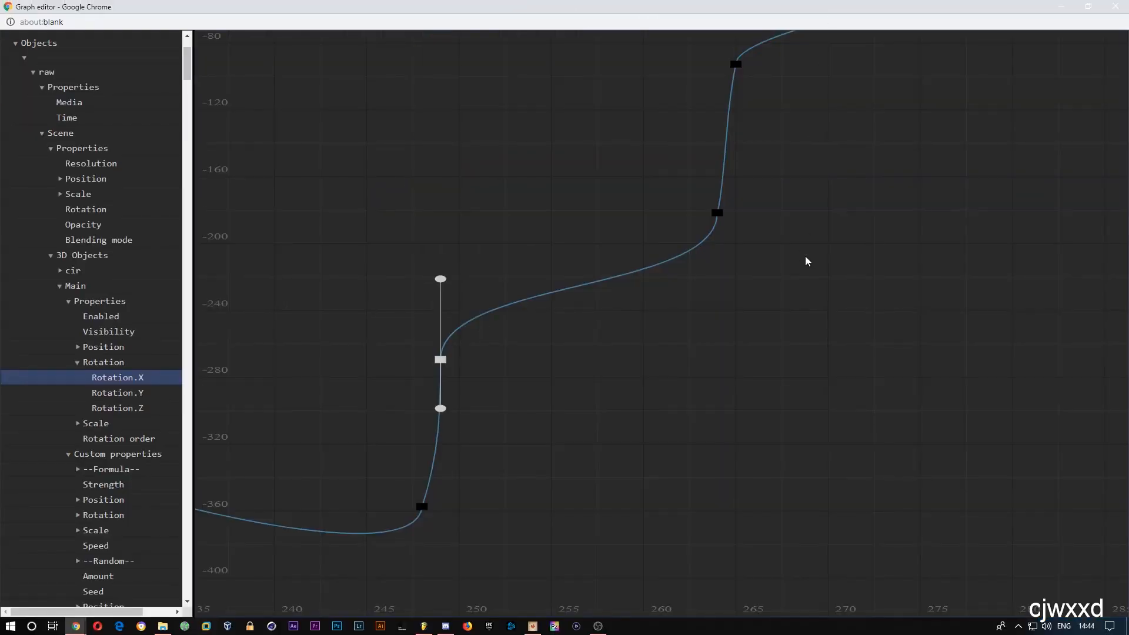
click(782, 152)
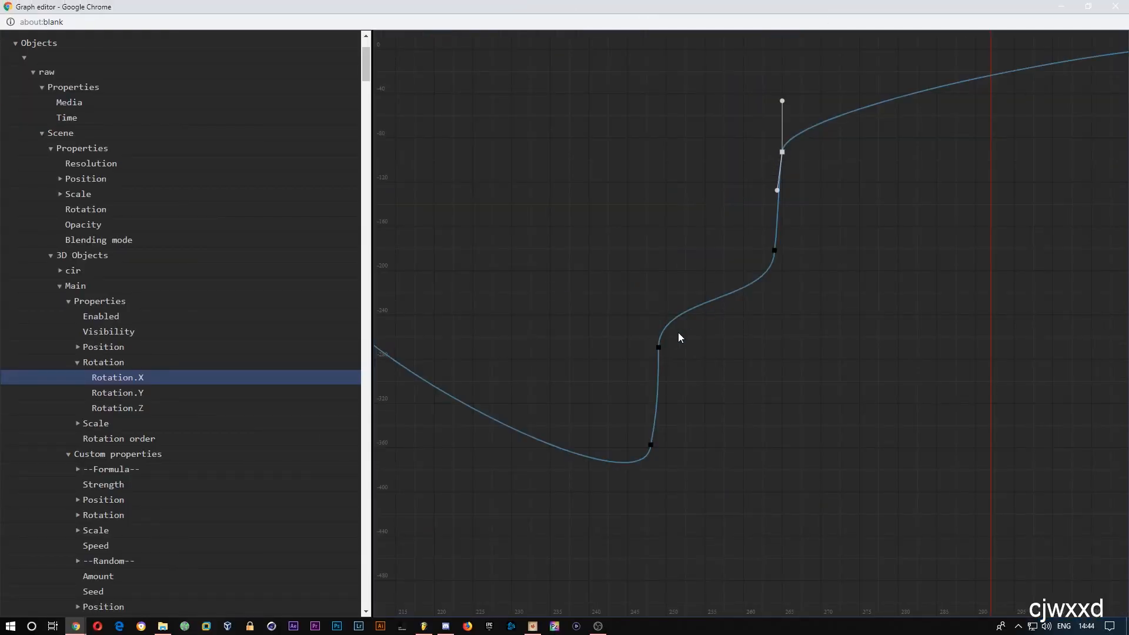
drag(659, 350, 665, 349)
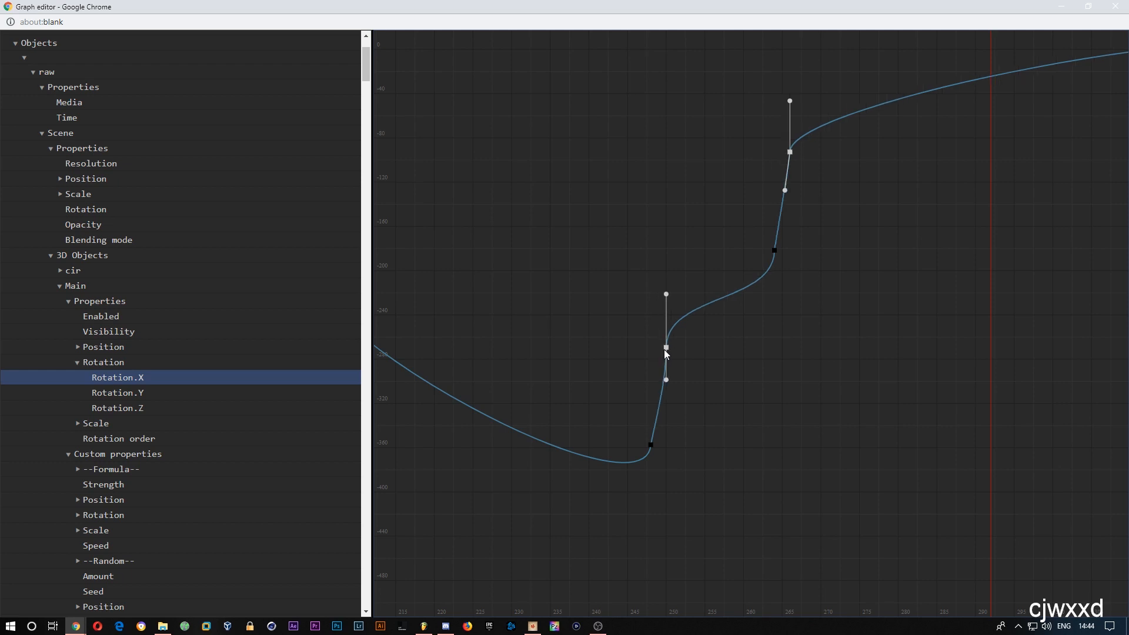
drag(782, 7, 0, 147)
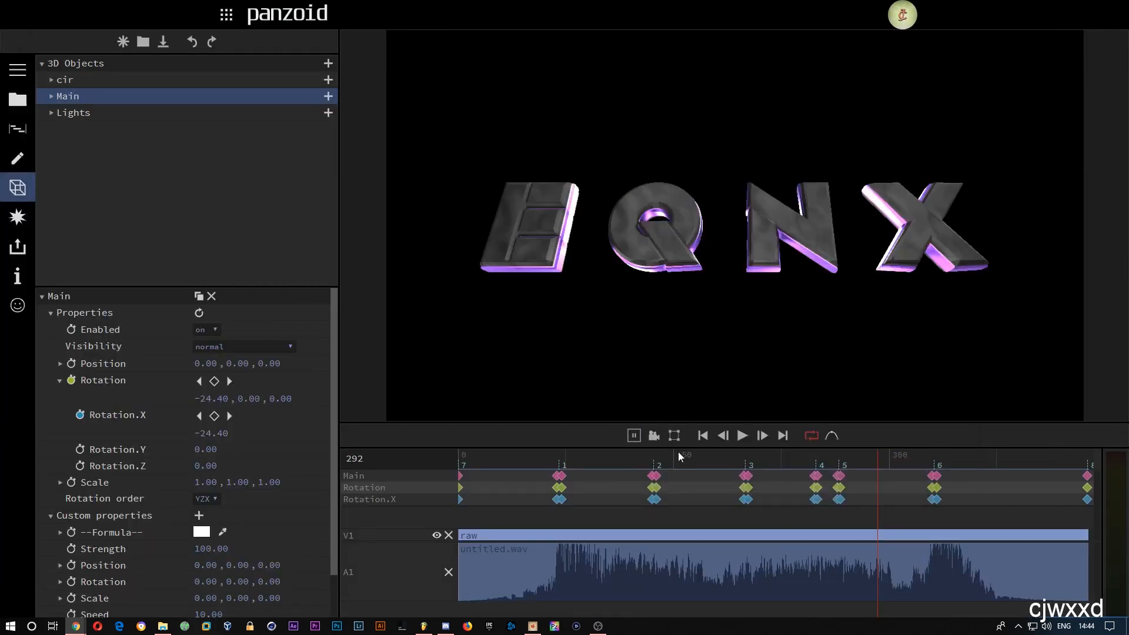
click(710, 464)
key(space)
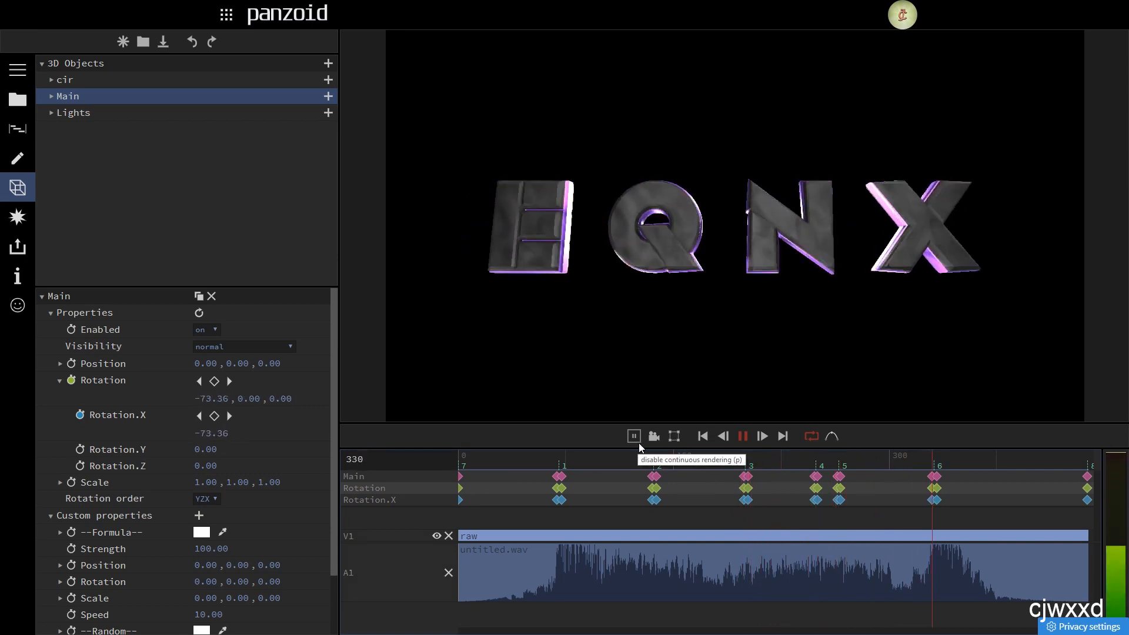
key(space)
Step: Reshape the Rotation.X curve at the keyframe just before marker 6 into a rounder peak, and preview the result
drag(1128, 5, 787, 1)
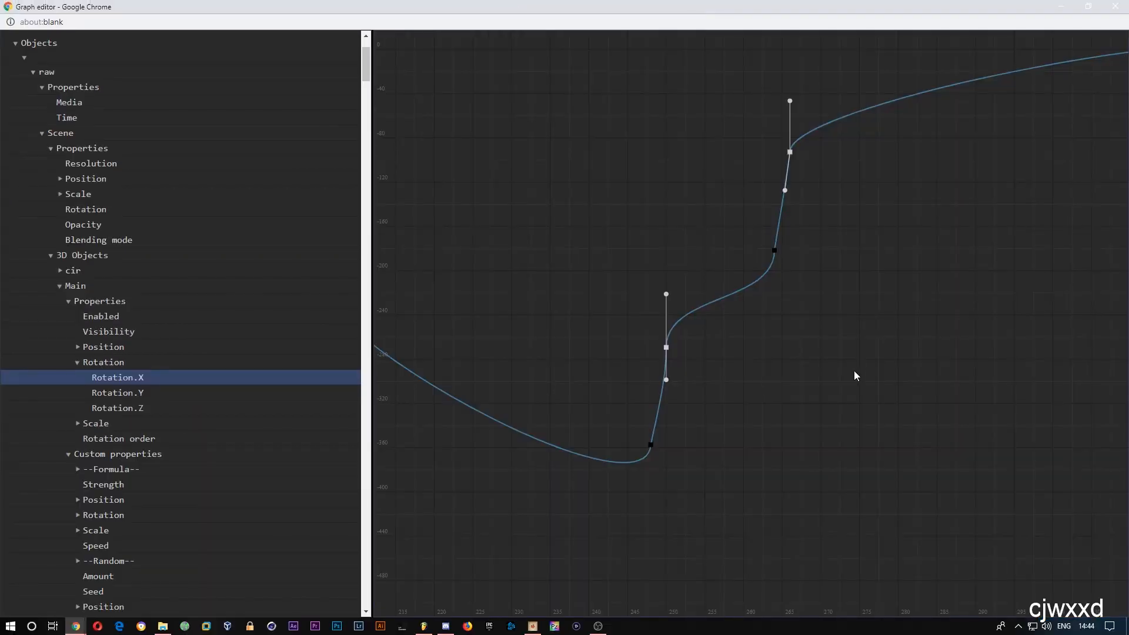
scroll(888, 373, down, 5)
click(895, 364)
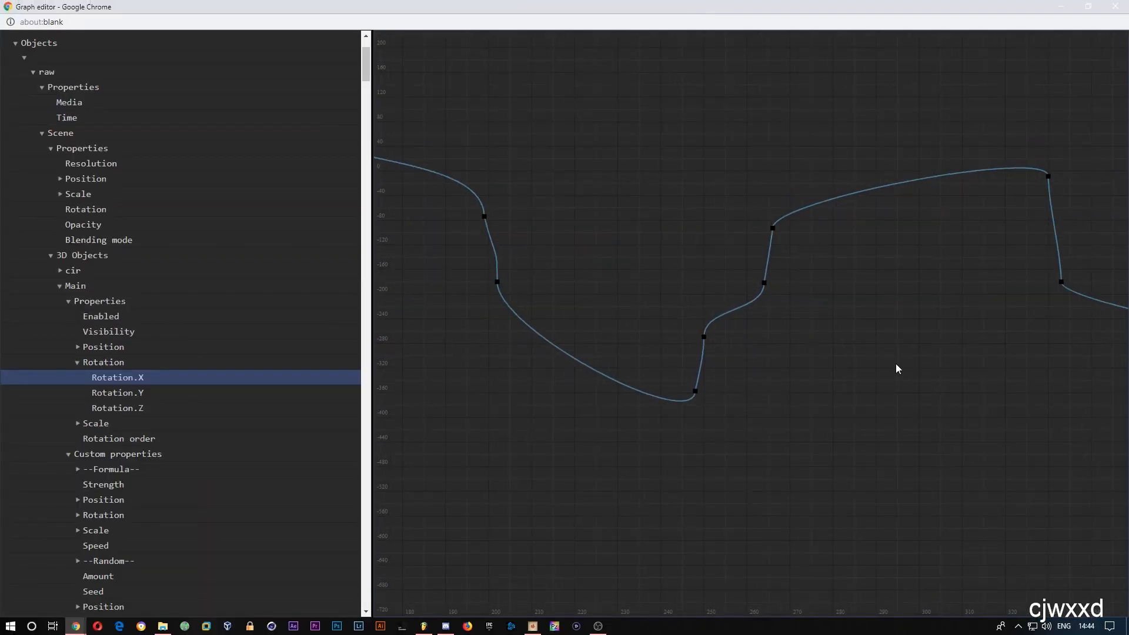
key(f)
drag(883, 383, 878, 257)
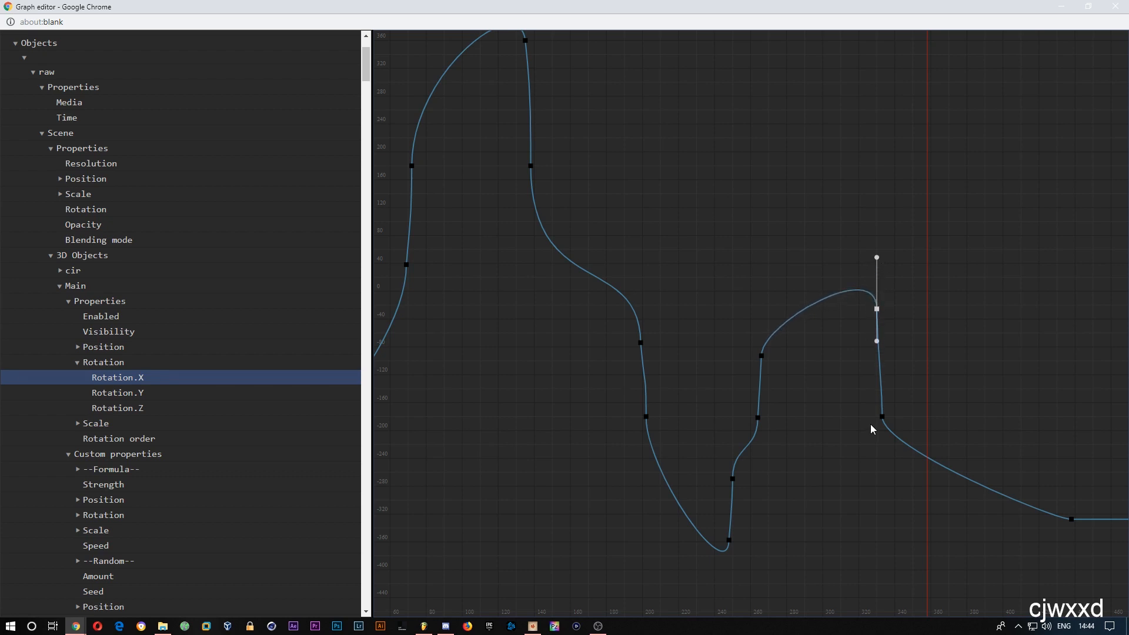
drag(784, 7, 547, 122)
click(580, 86)
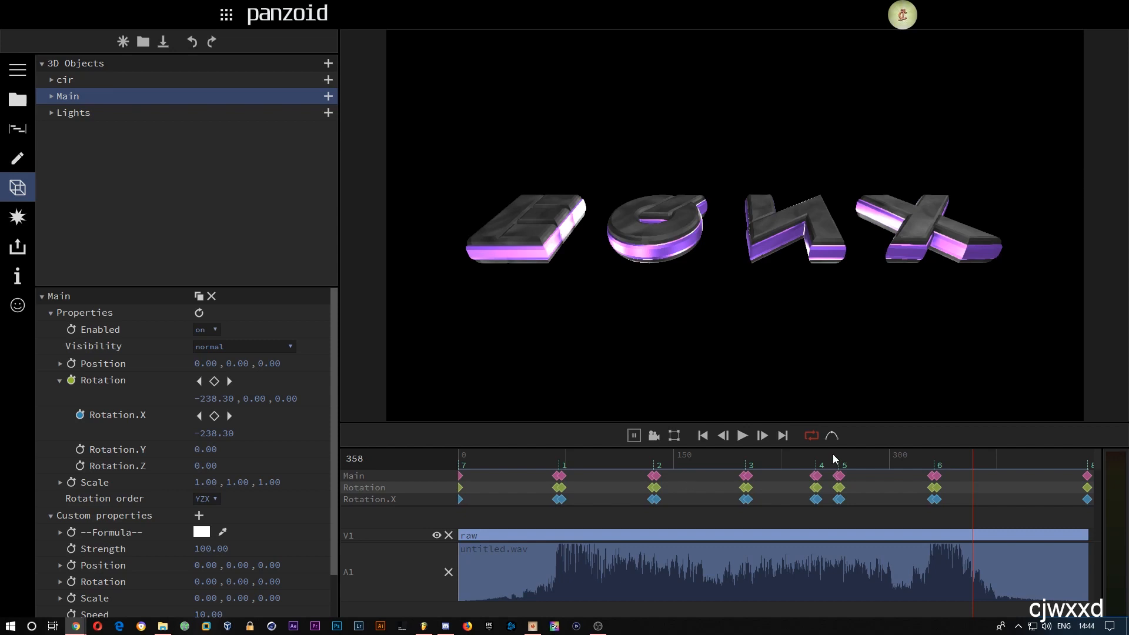
key(space)
click(785, 460)
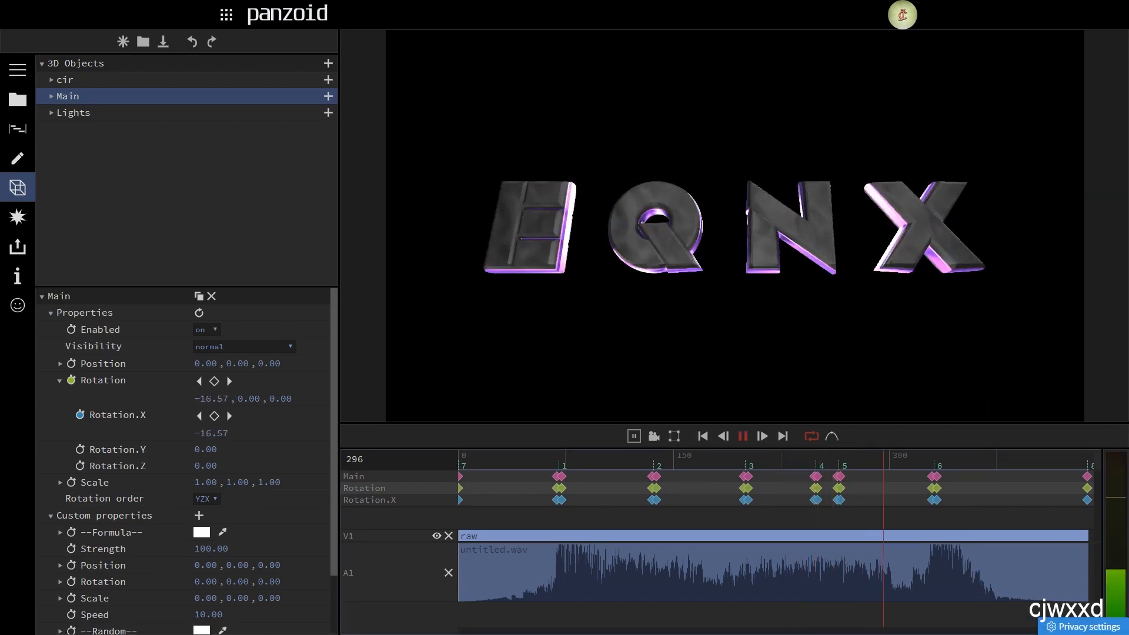
Step: Extend the upper curve handle of the Rotation.X keyframe at frame 265 and preview the animation
key(alt+Tab)
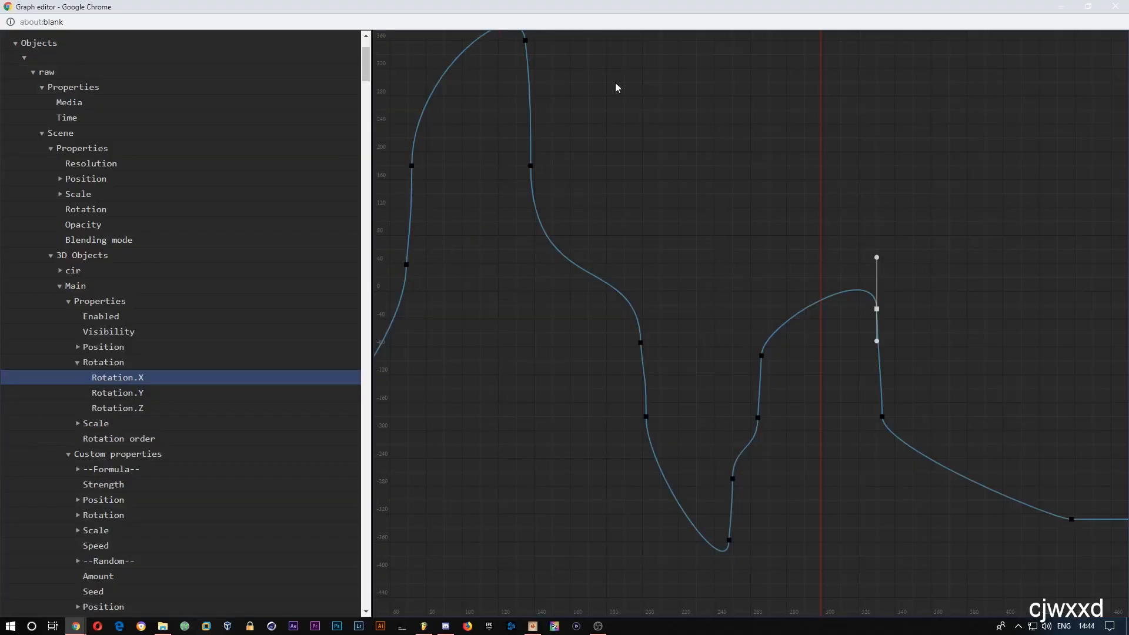
click(762, 356)
drag(761, 327, 758, 290)
drag(832, 7, 522, 217)
click(665, 419)
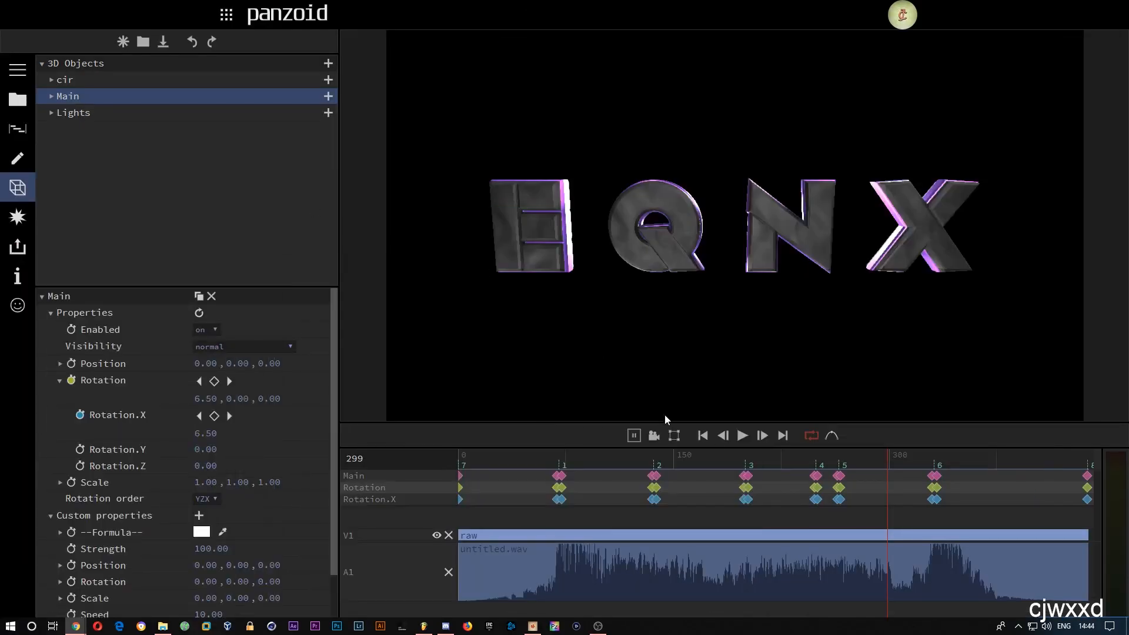
key(space)
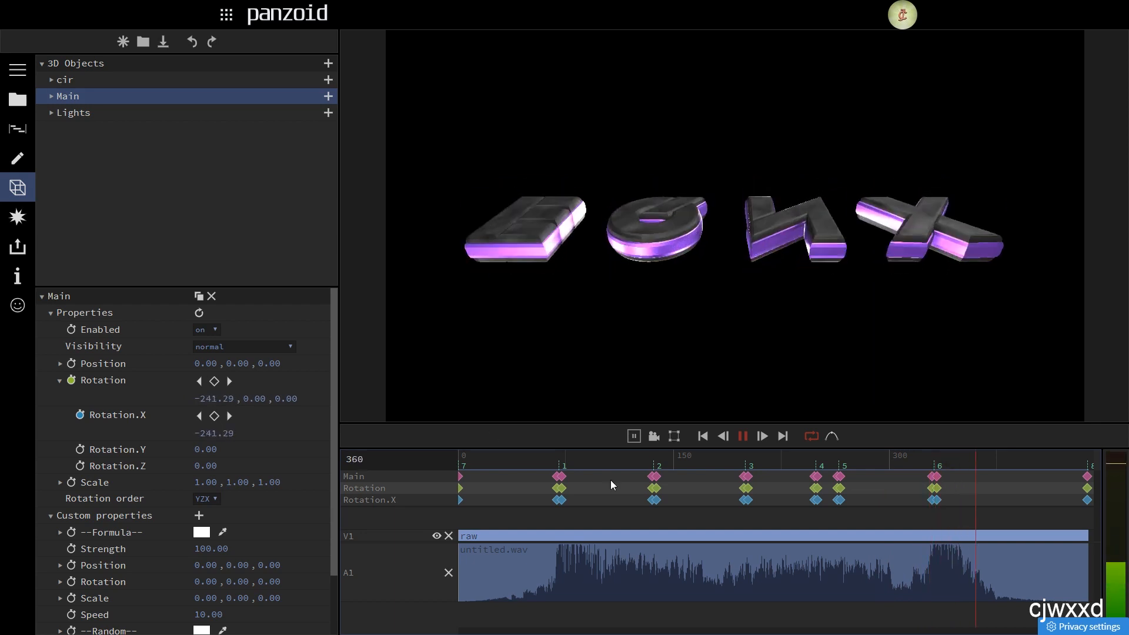
key(space)
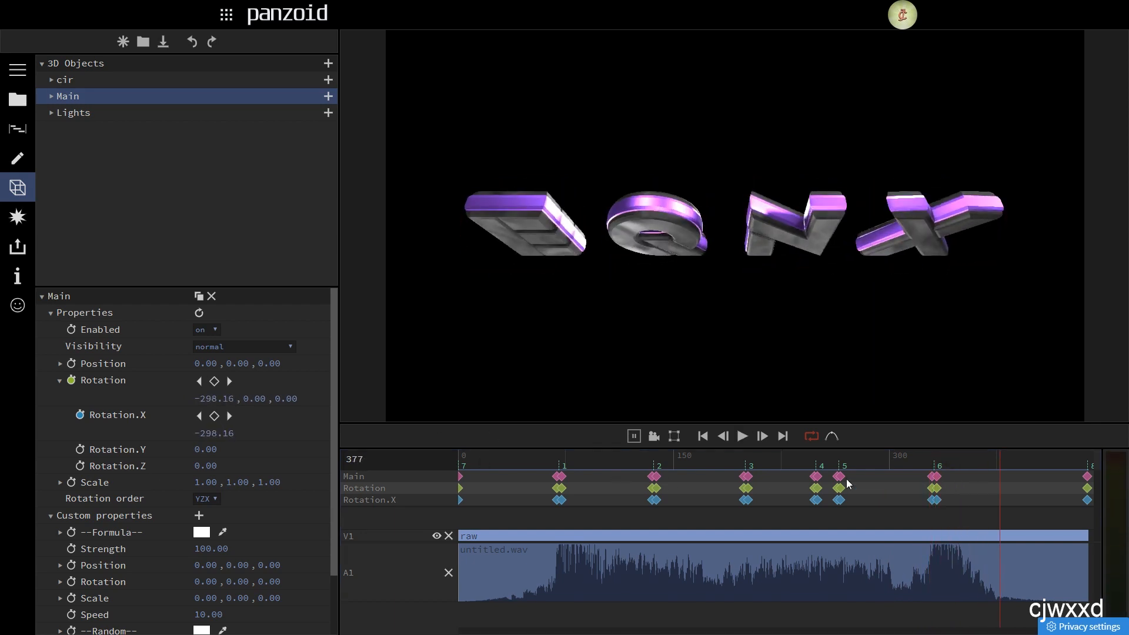
Step: Replay the animation from the start and examine the rotation between markers 4 and 5
drag(891, 465, 458, 460)
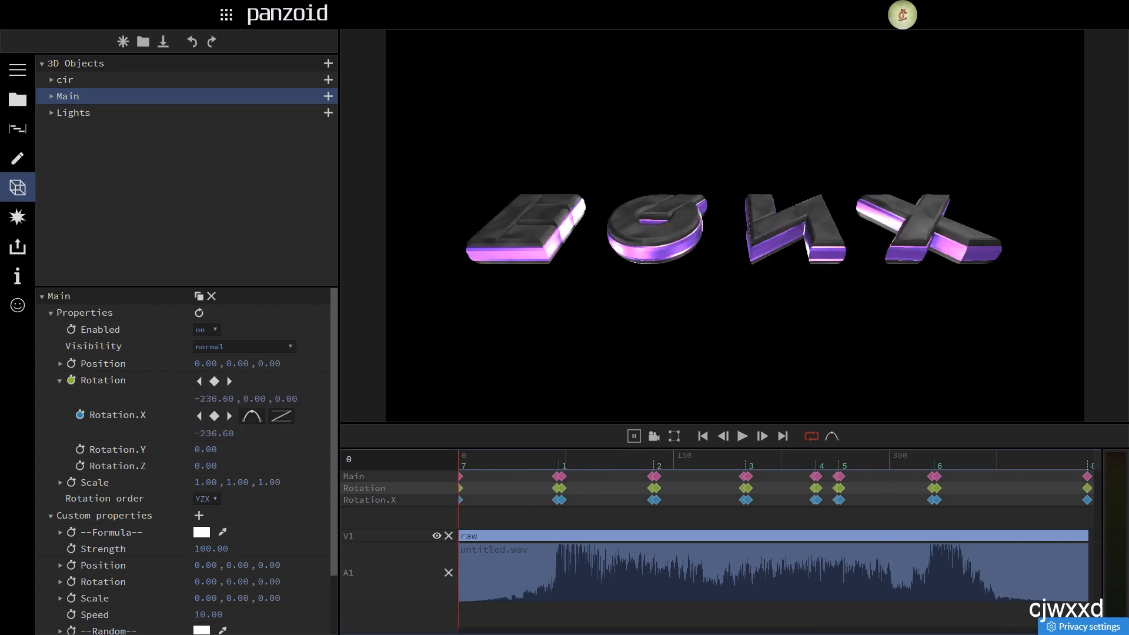
key(alt+Tab)
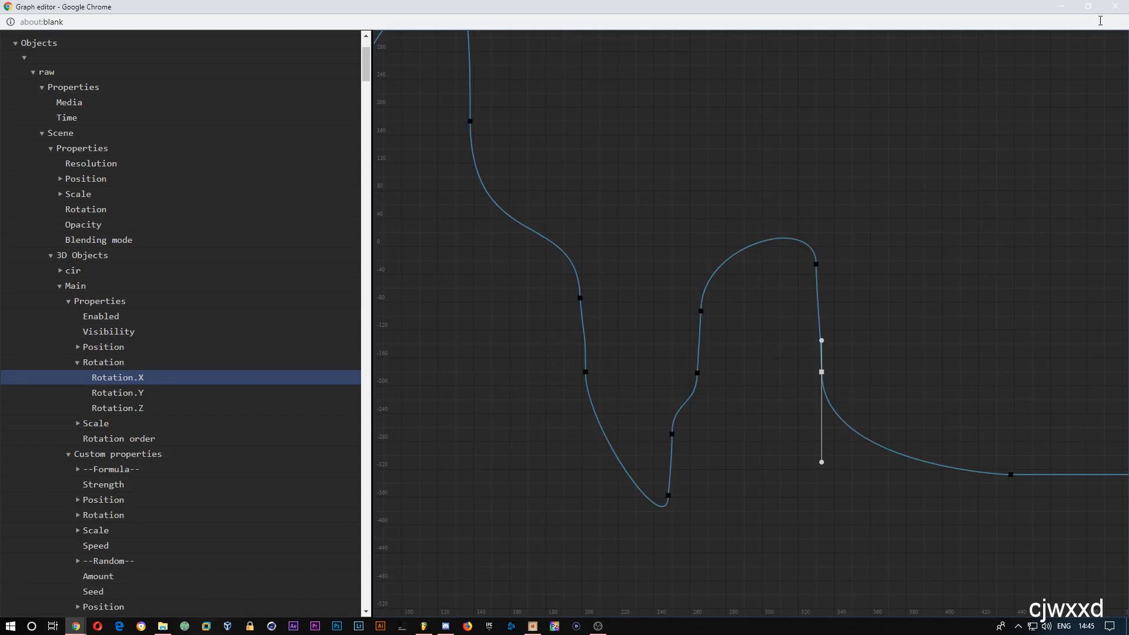
click(1072, 7)
click(527, 454)
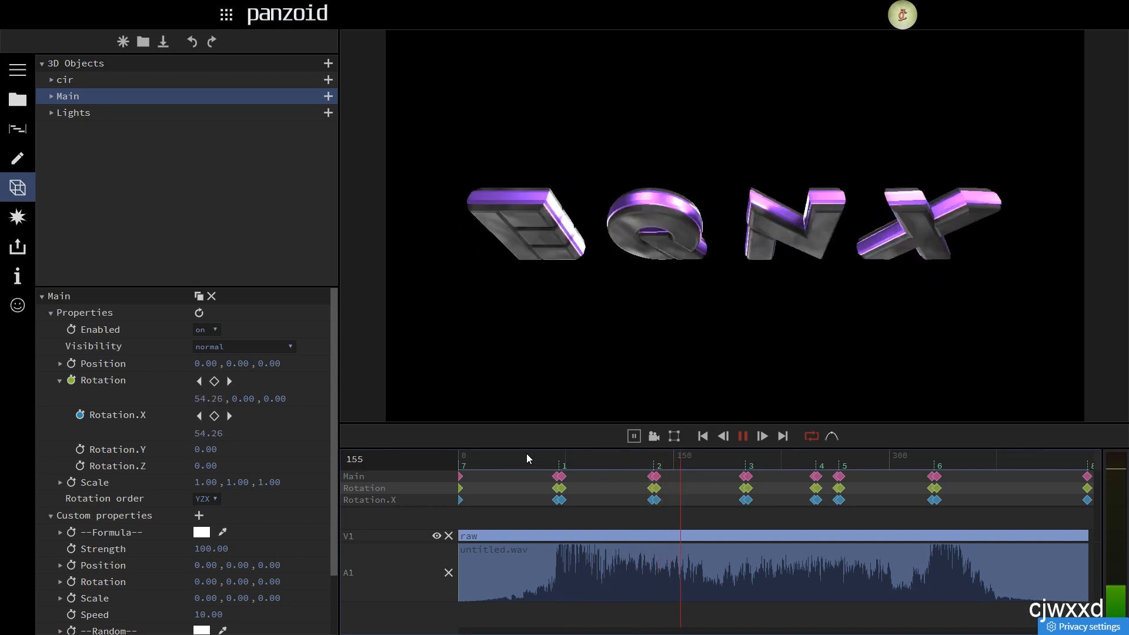
click(604, 461)
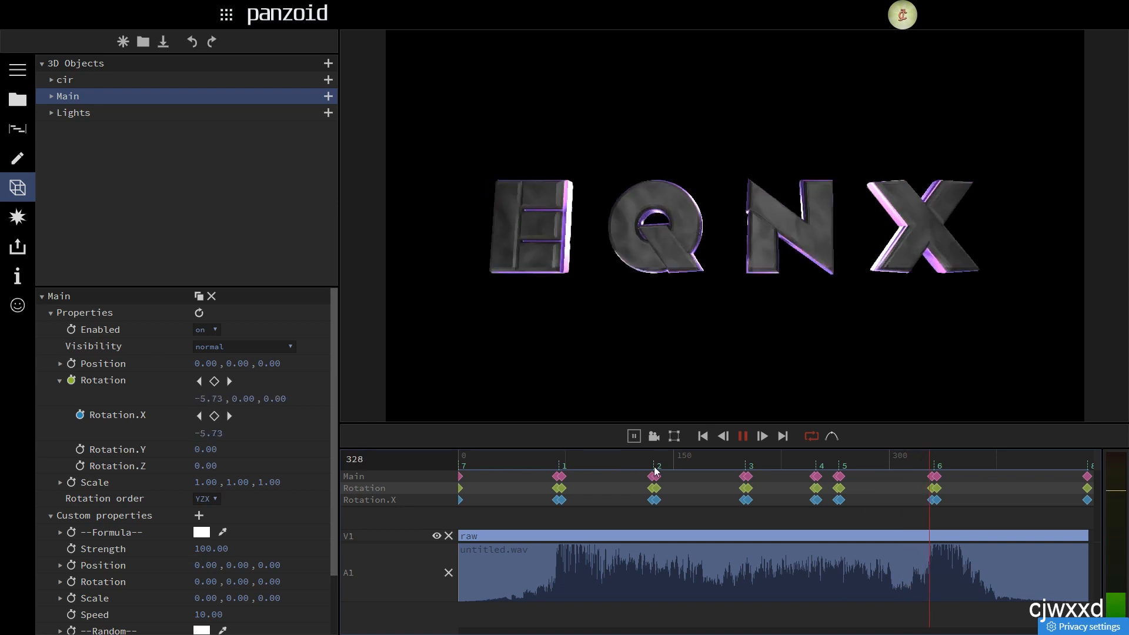
click(807, 462)
drag(807, 461, 834, 462)
Step: Raise the Rotation.X keyframes at frames 249 and 263 together by about 10 degrees in the graph editor
key(super)
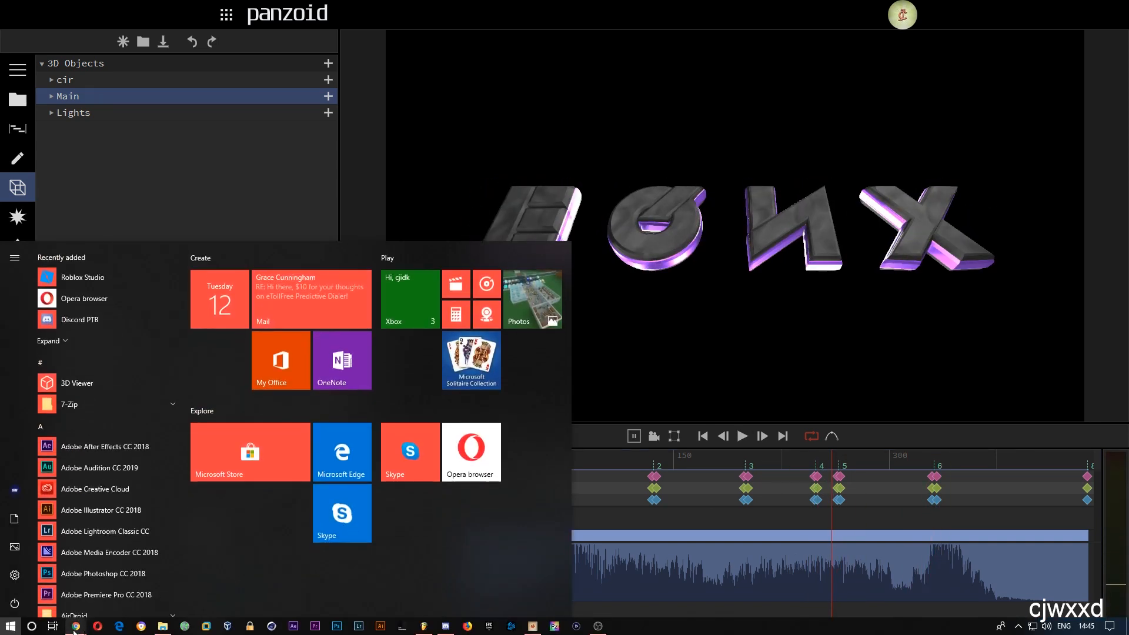
mouse_move(76, 628)
click(221, 588)
drag(672, 322, 665, 310)
scroll(615, 400, up, 5)
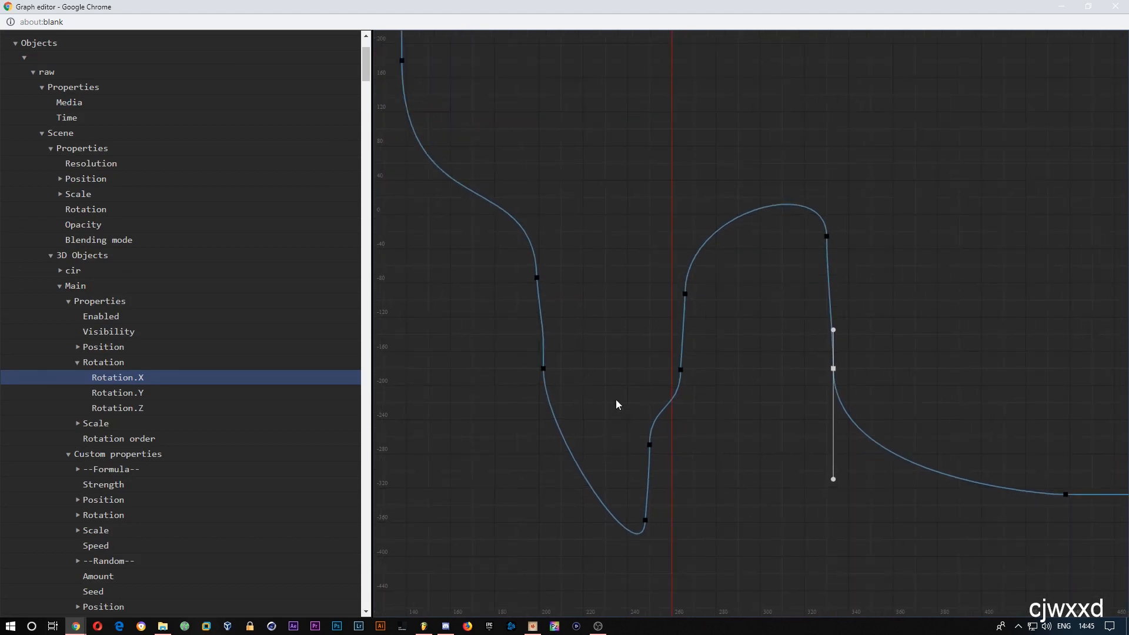
scroll(611, 400, down, 3)
scroll(601, 404, up, 5)
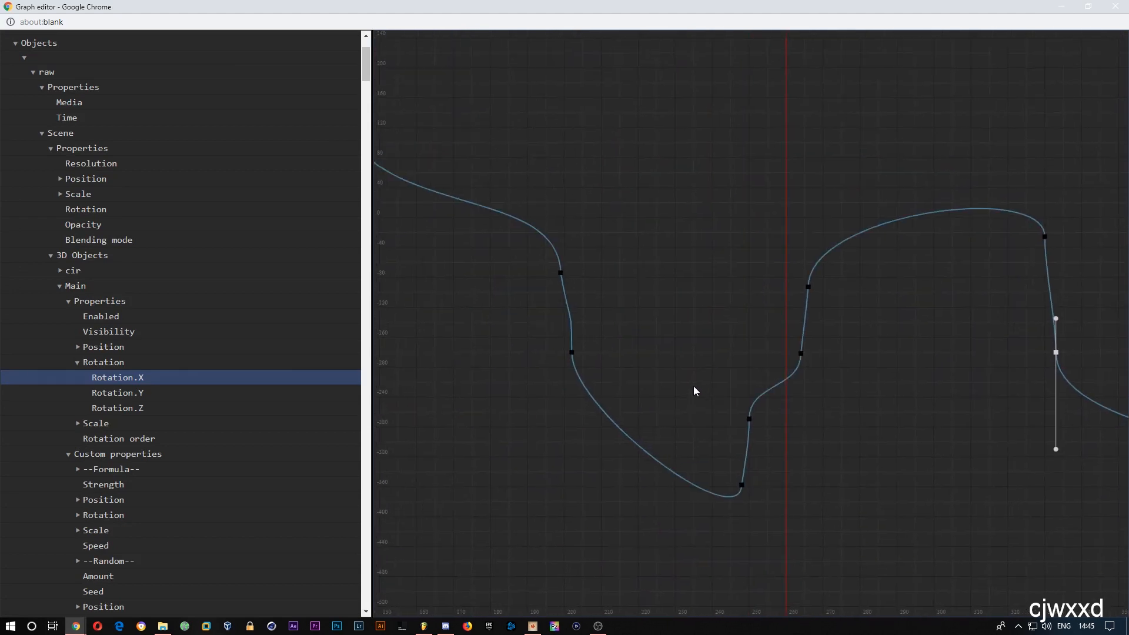
drag(808, 400, 825, 434)
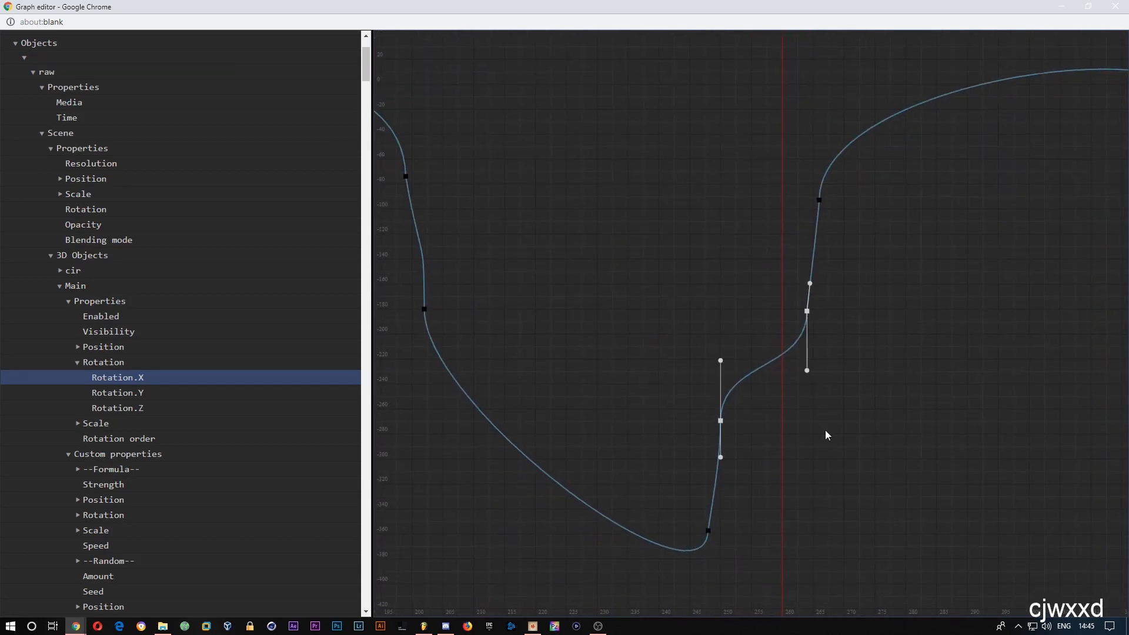
drag(719, 418, 719, 406)
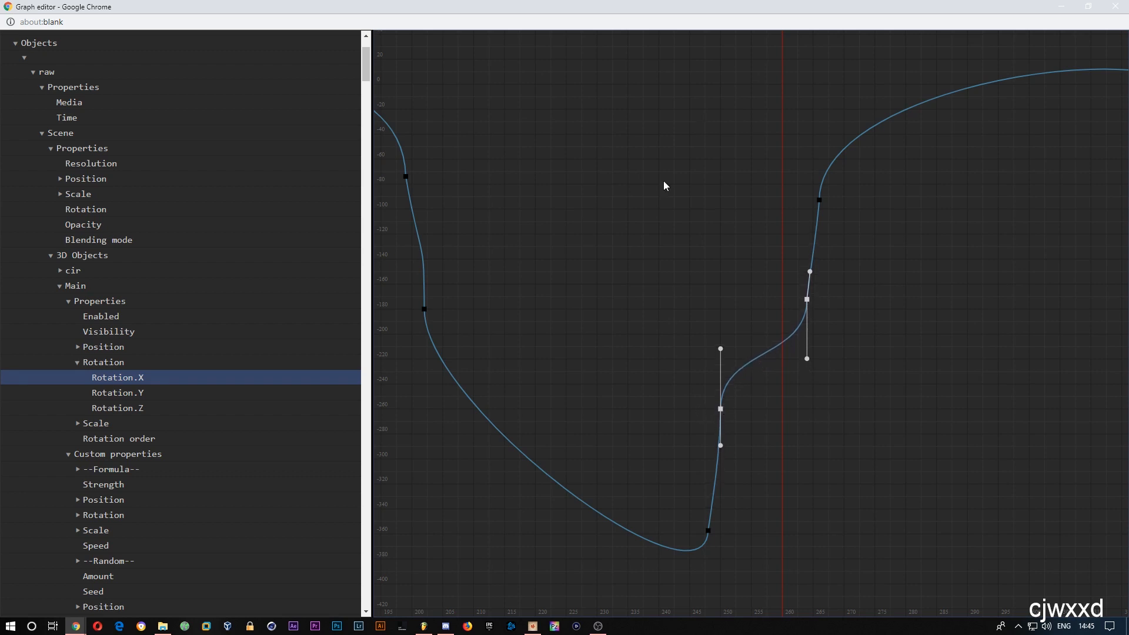
drag(573, 4, 0, 221)
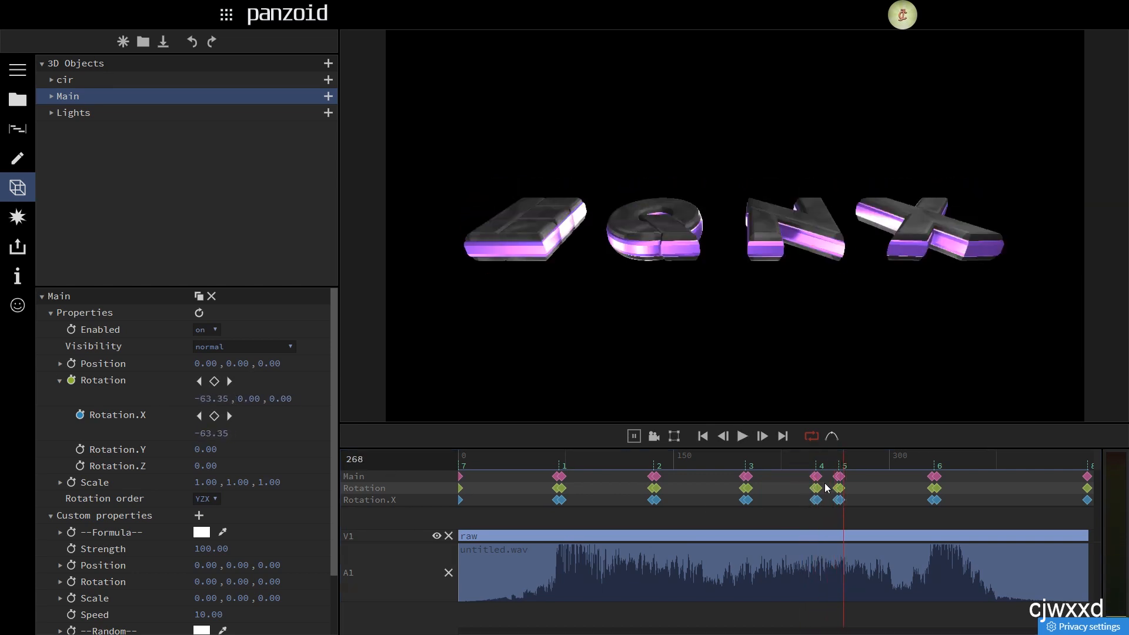
Step: Replay the later part of the animation to check the rotation around markers 5 and 6
key(space)
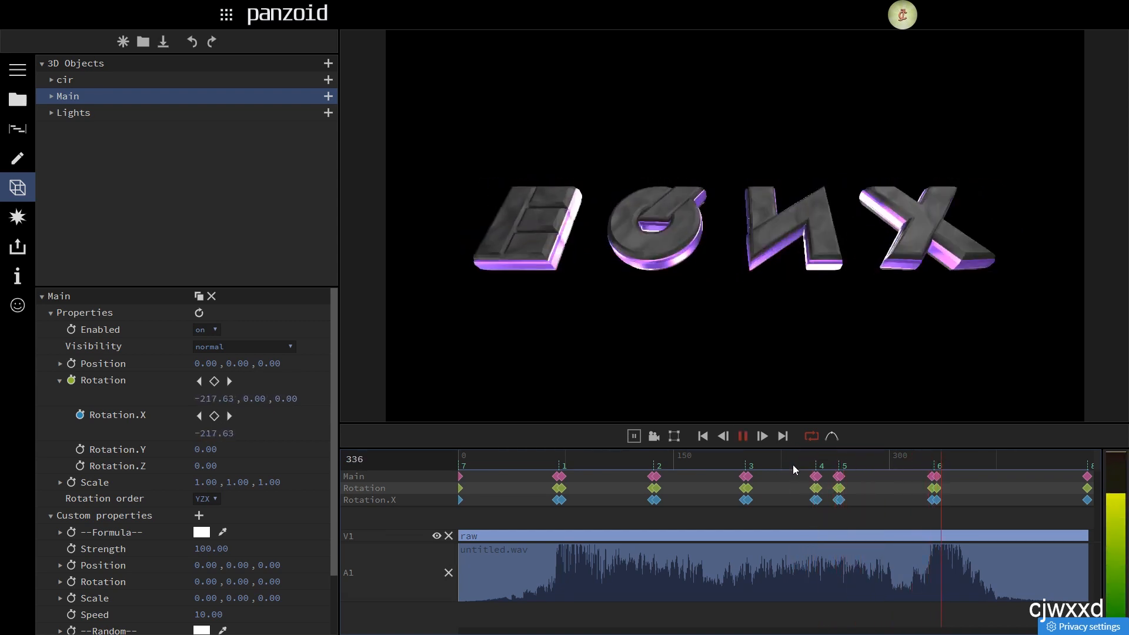
key(space)
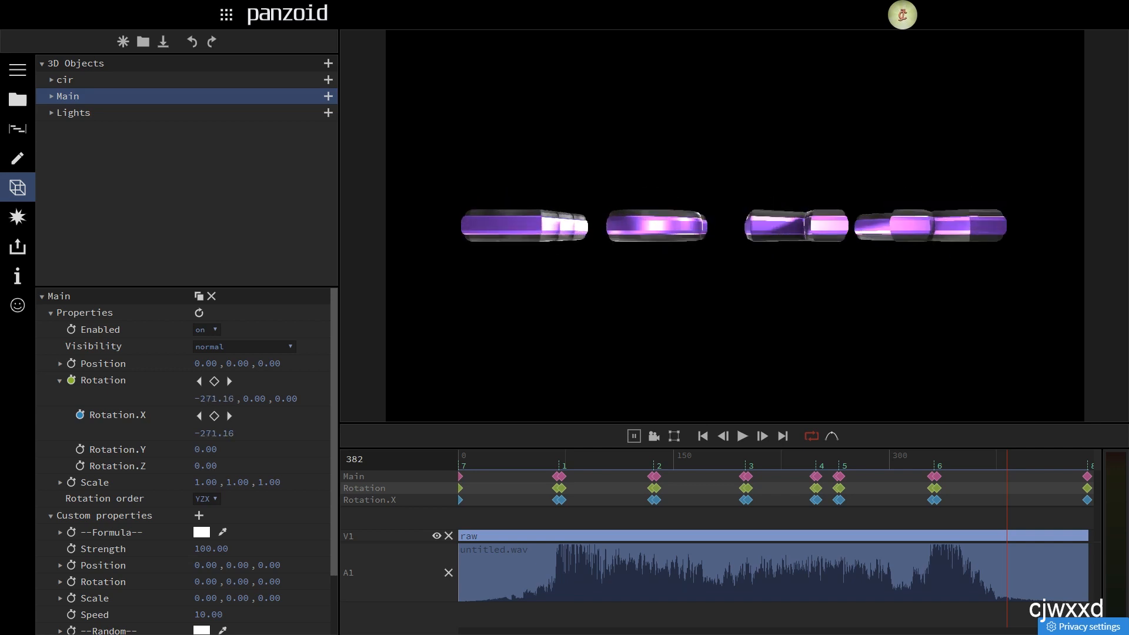
click(903, 464)
key(space)
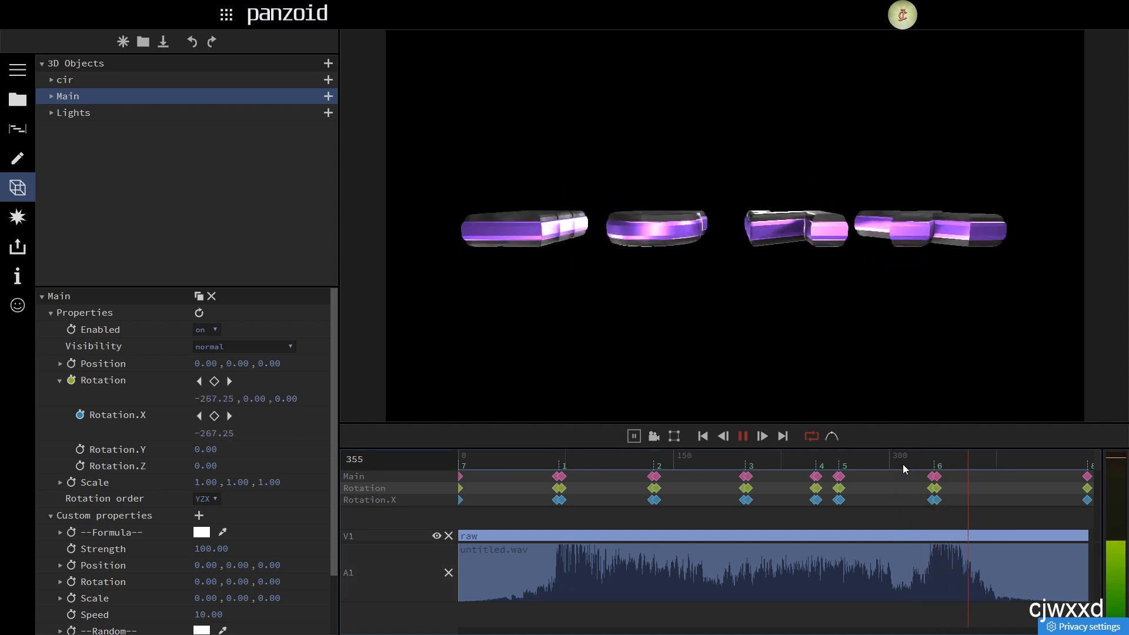
key(space)
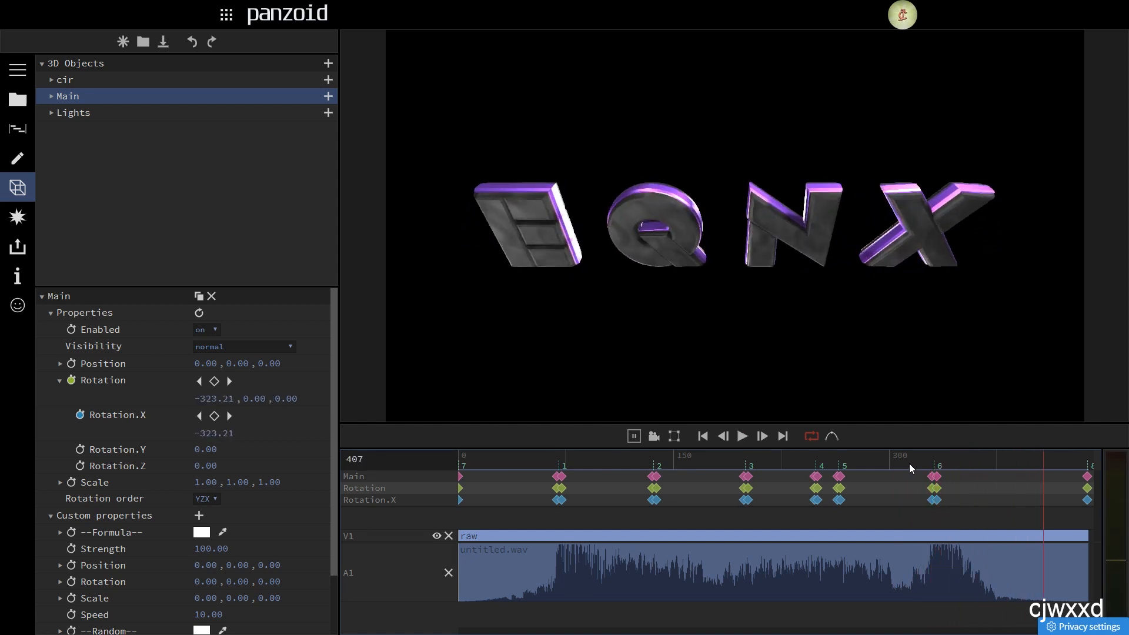
key(space)
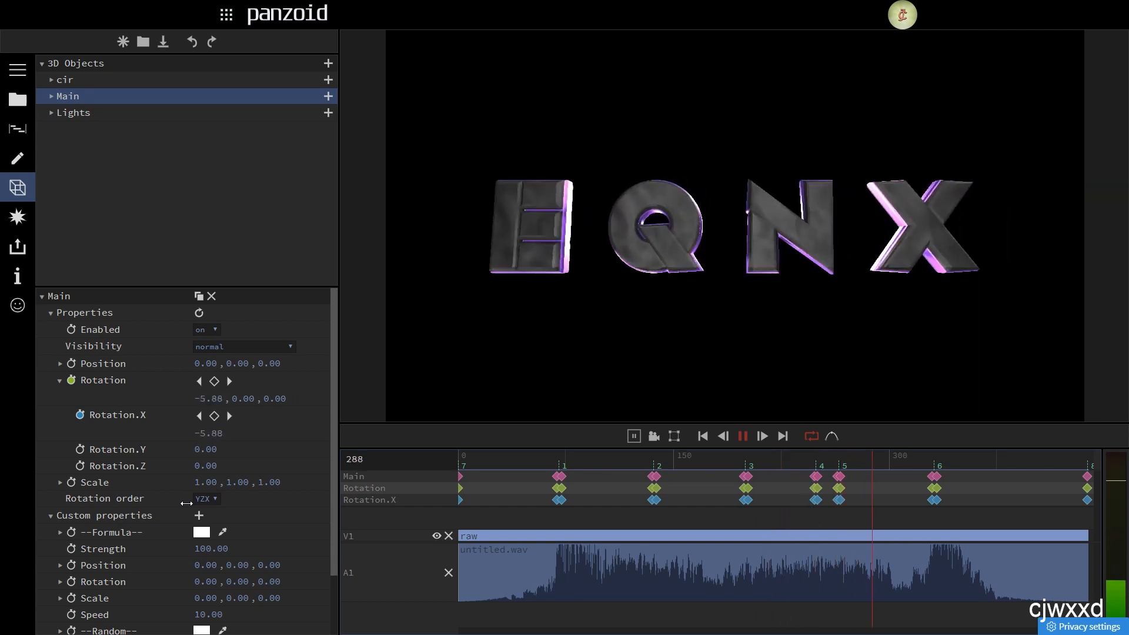
key(space)
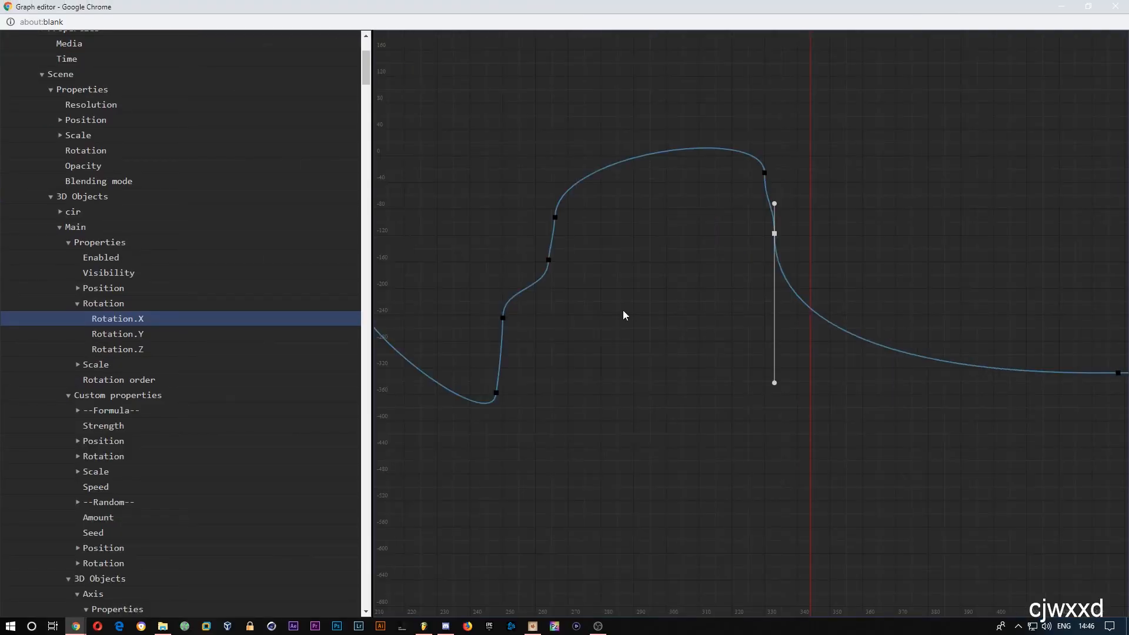
Step: Raise the Rotation.X keyframe at frame 247 by about 20 degrees and extend its lower handle downward, previewing the result
drag(565, 328, 790, 325)
drag(722, 389, 723, 375)
drag(720, 421, 717, 449)
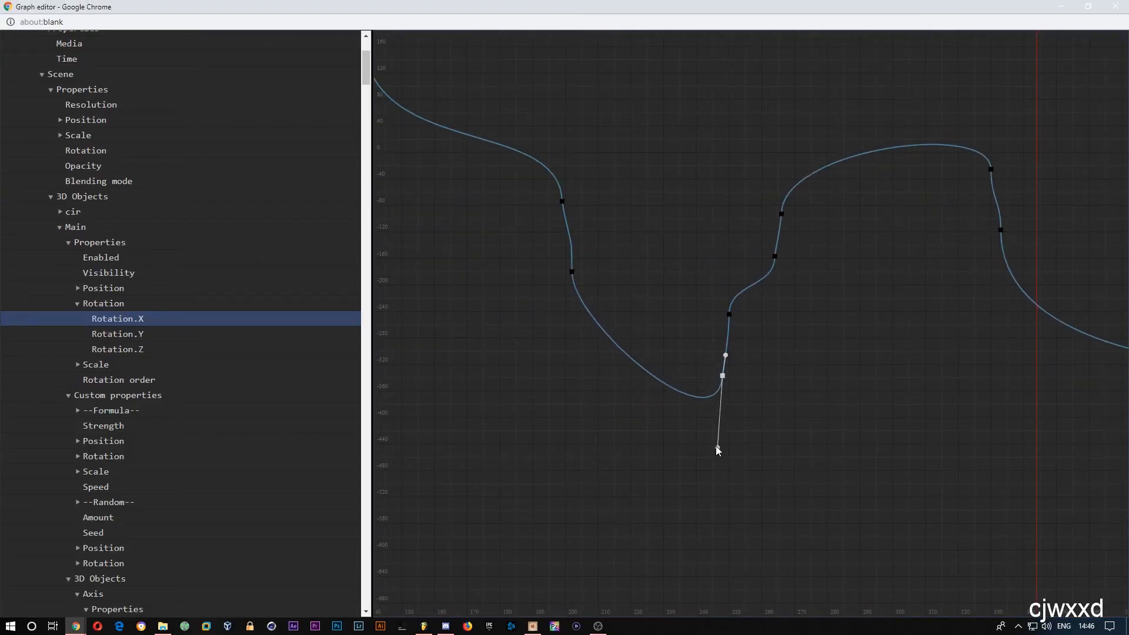
drag(582, 10, 547, 34)
click(398, 460)
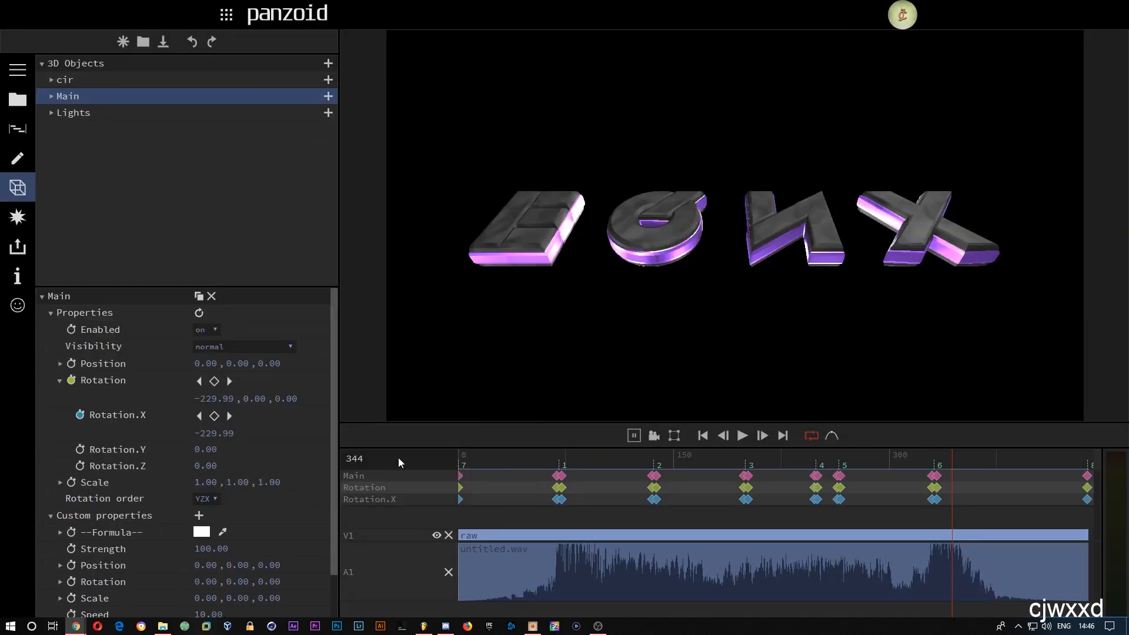
click(708, 463)
key(space)
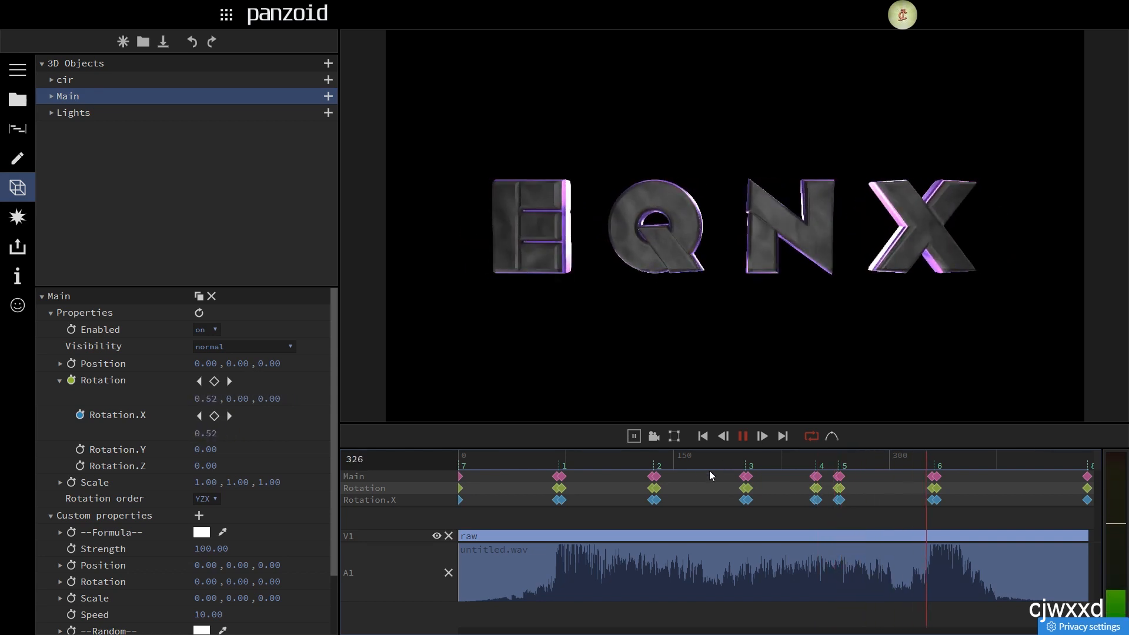
Step: Stop the playback, close the graph editor window and leave full-screen mode
key(space)
drag(0, 7, 561, 3)
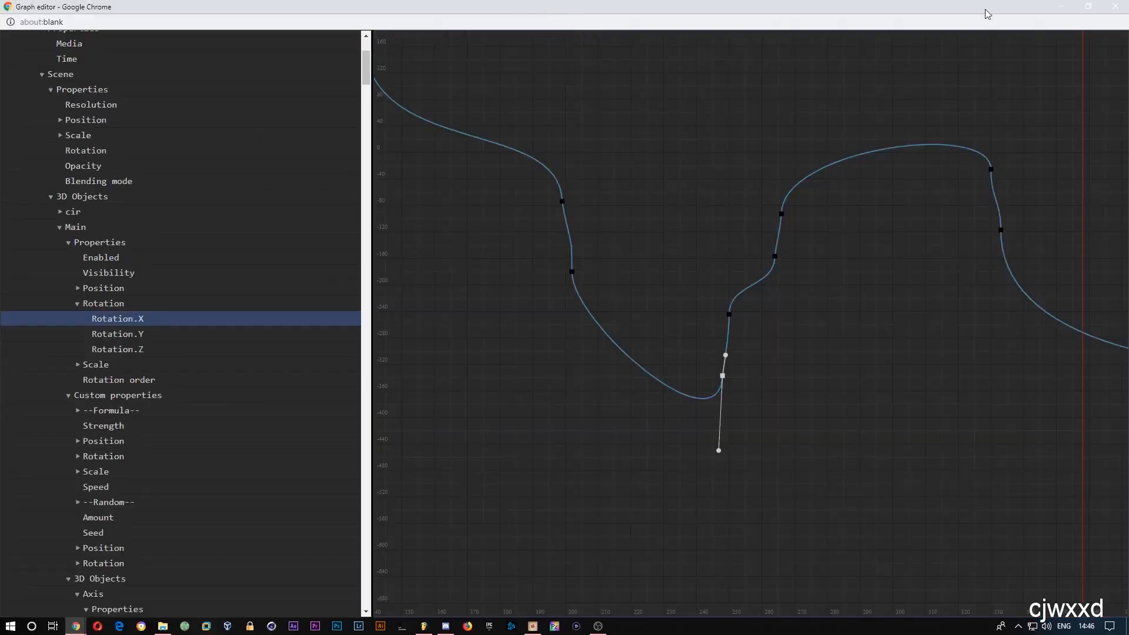
click(1128, 8)
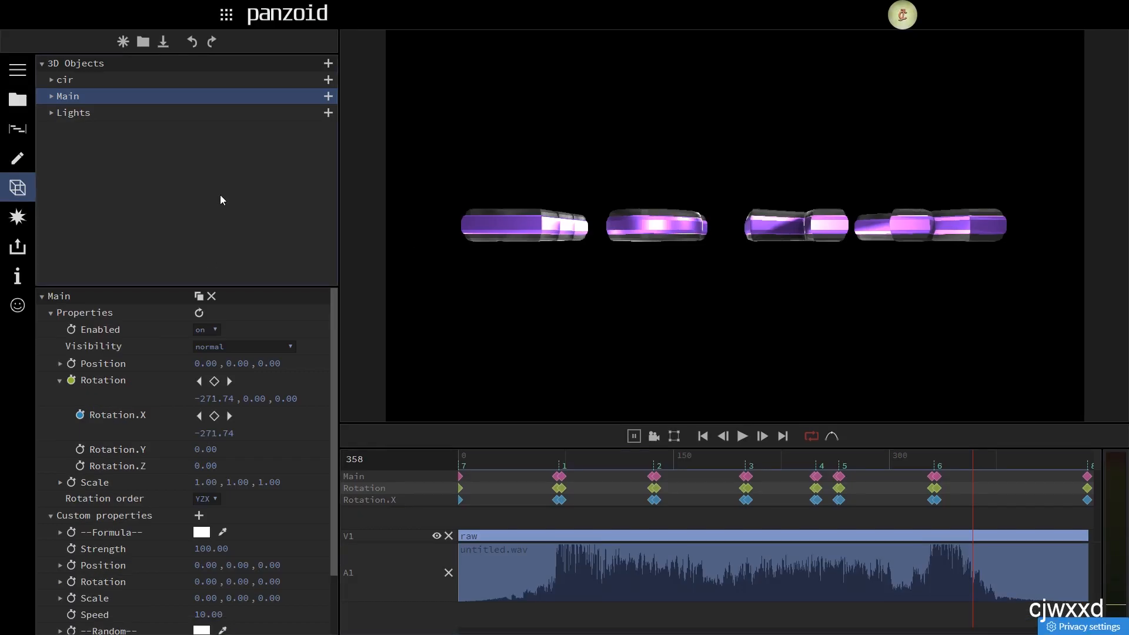
key(F11)
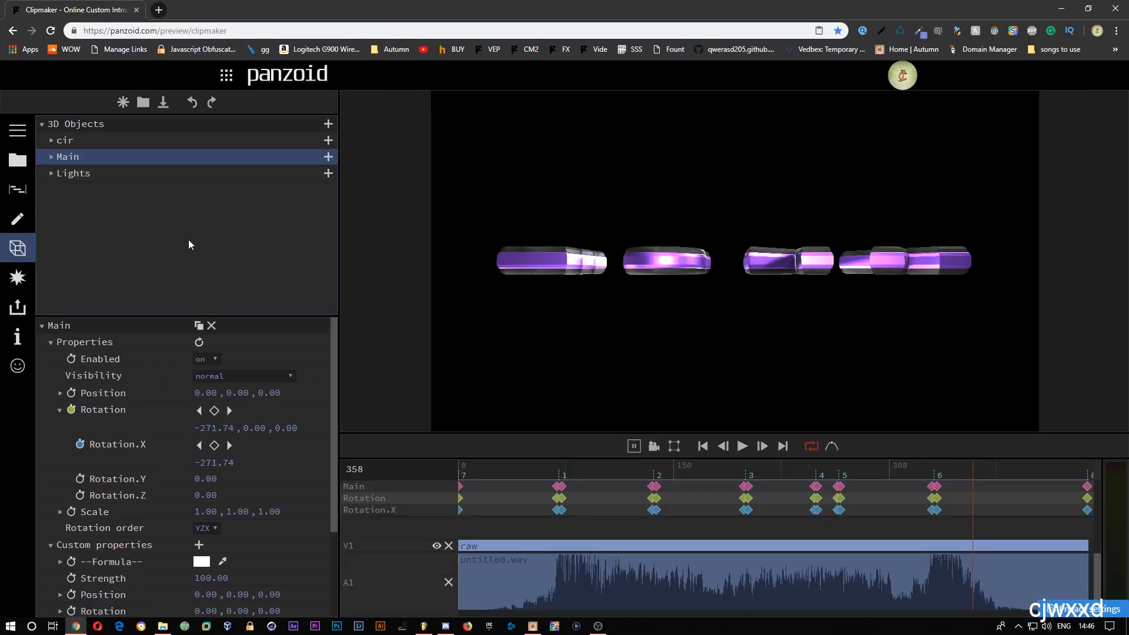
Step: Save the project as a download and close the download page
key(ctrl+s)
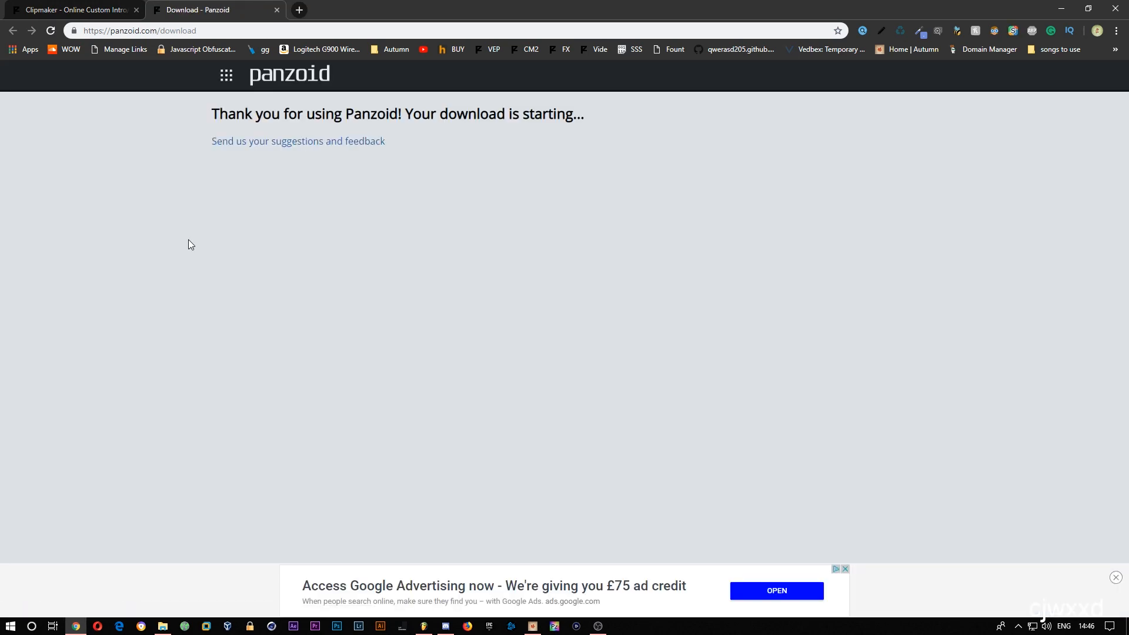
click(277, 10)
click(1118, 603)
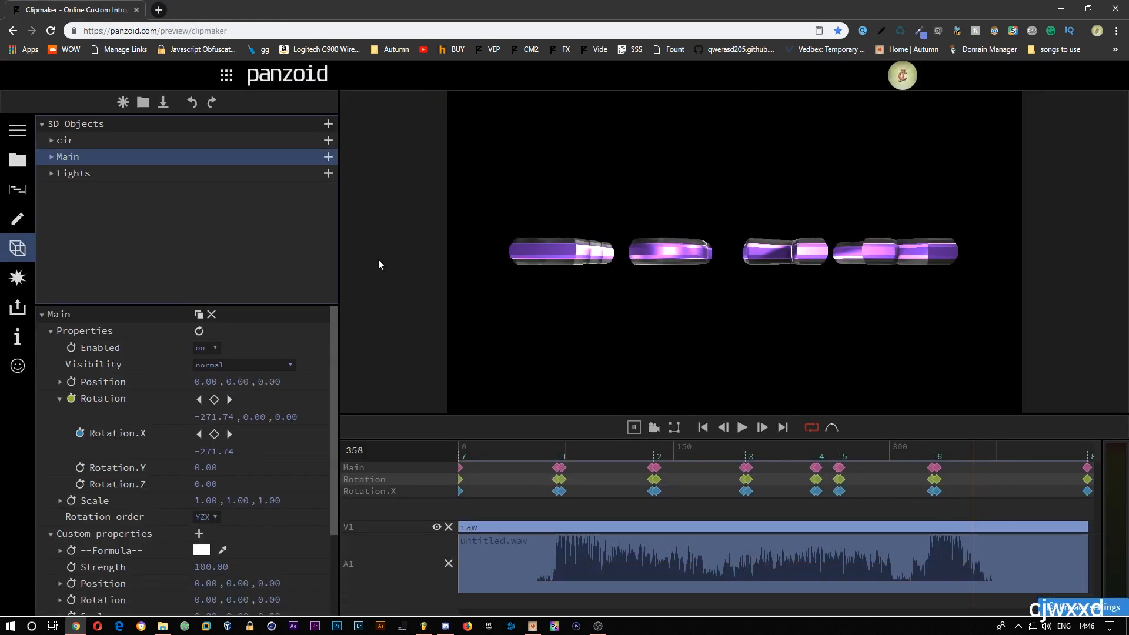
Step: Enable Position.Z keyframing on the Camera inside cir and set it to 14.30 at frame 0
click(51, 140)
click(86, 157)
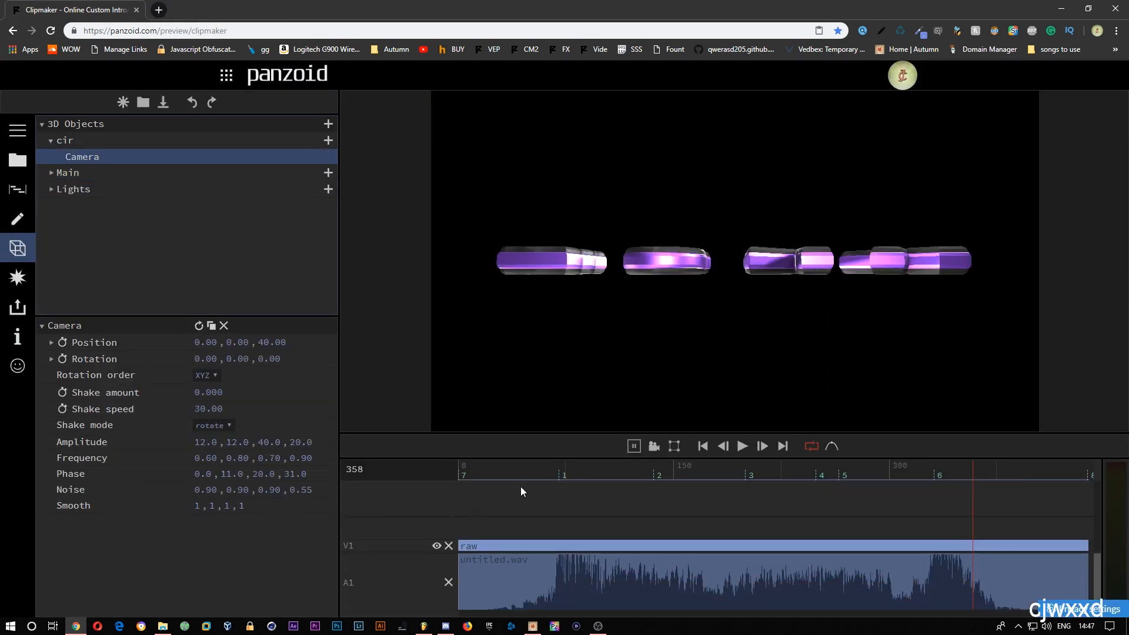
drag(504, 474, 254, 461)
click(50, 343)
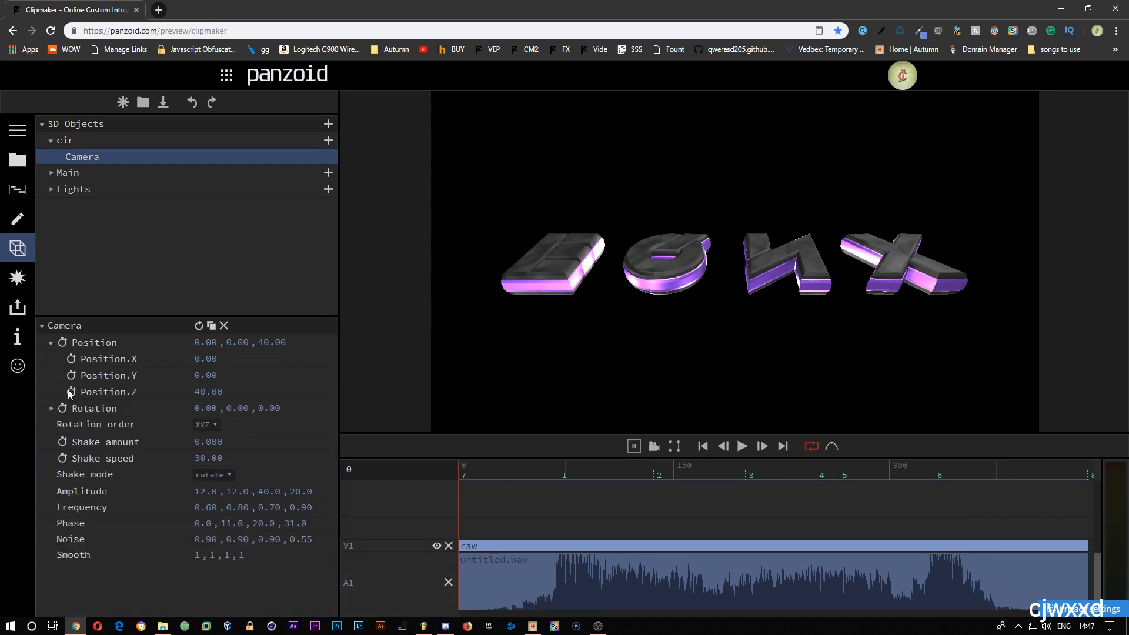
click(71, 393)
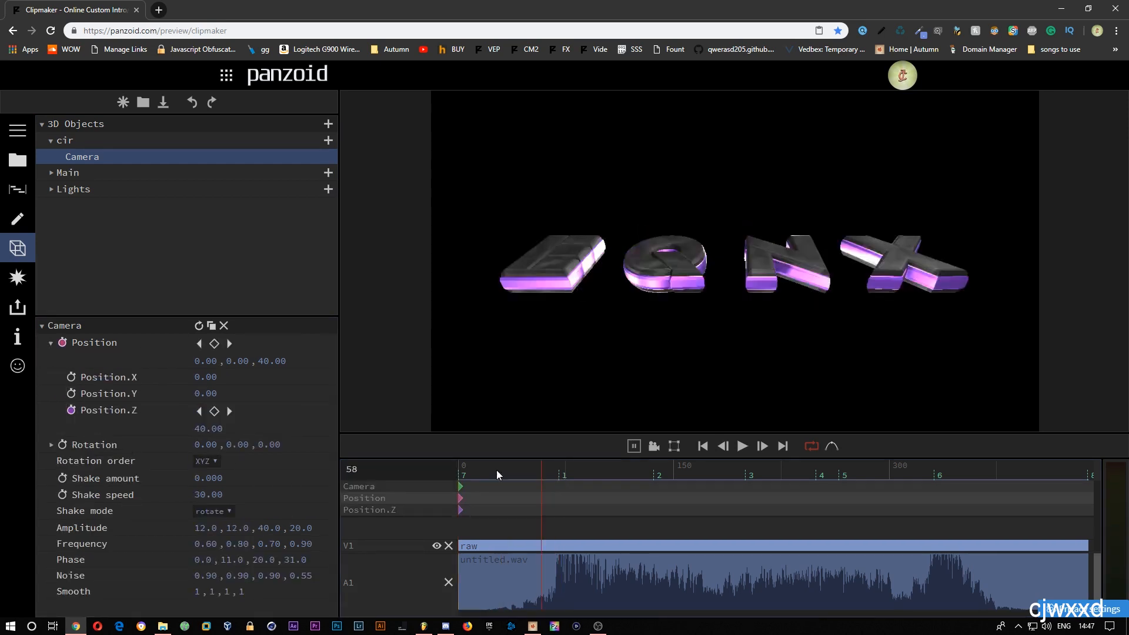
drag(261, 364, 139, 391)
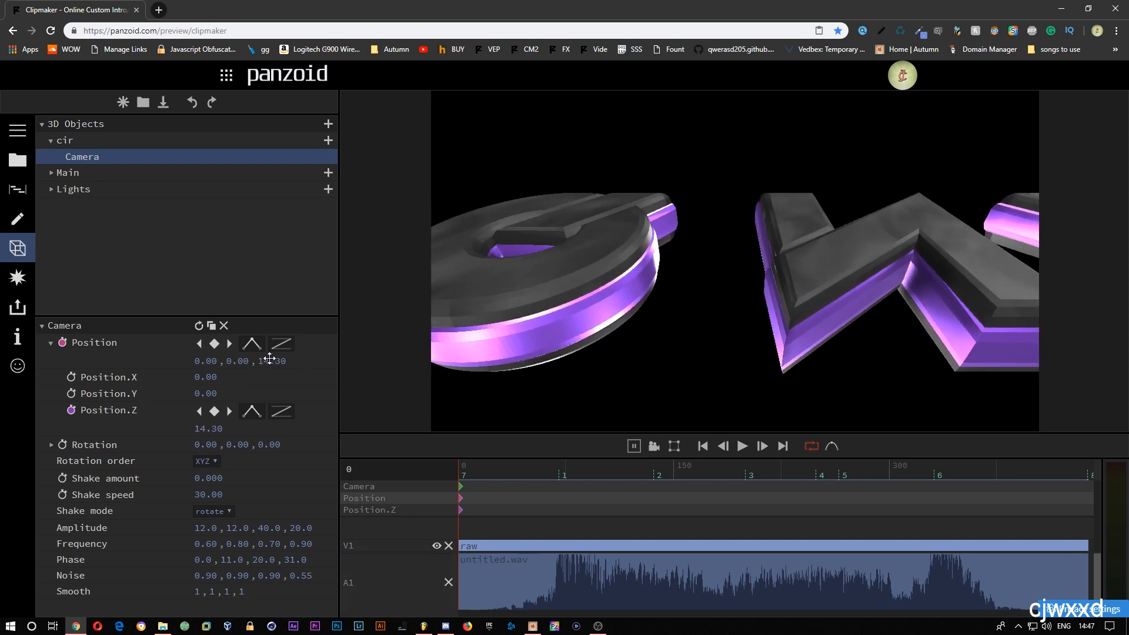
Step: Around marker 1, keyframe the Camera's Position.Z at 136.30 on frame 69 and 3.00 on frame 72
click(556, 471)
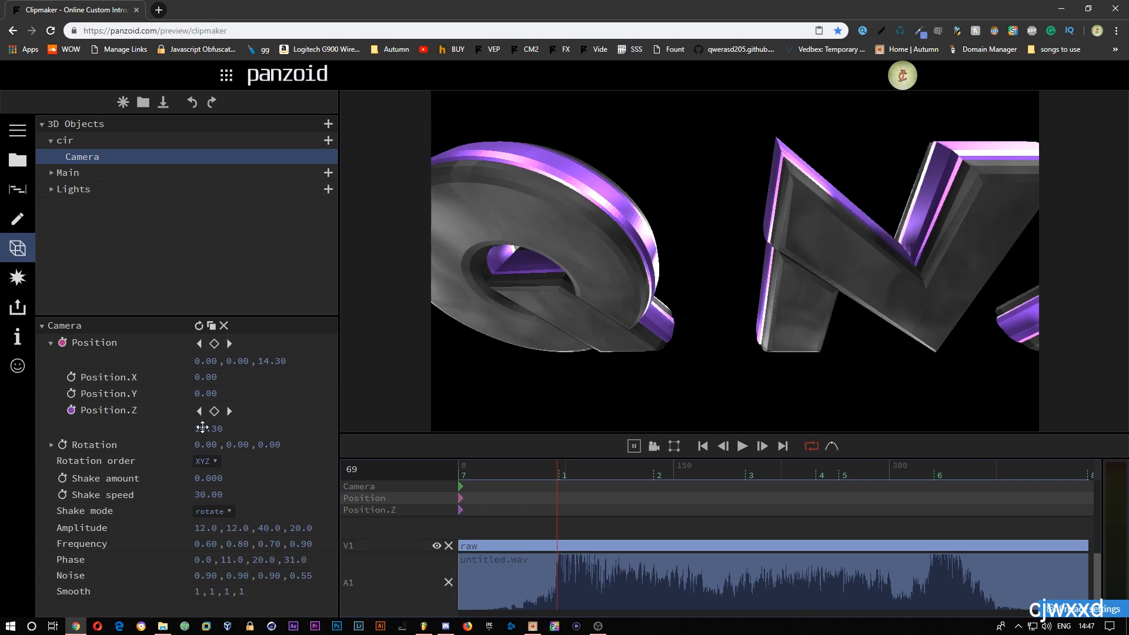
drag(203, 428, 863, 347)
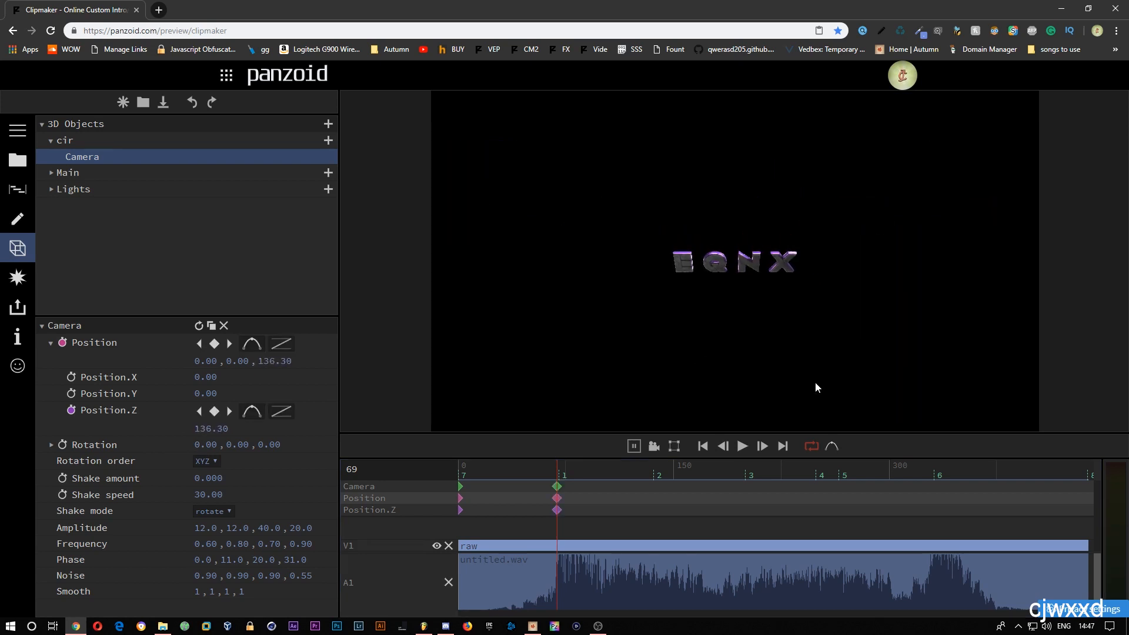
key(Right)
key(Right)
key(Right)
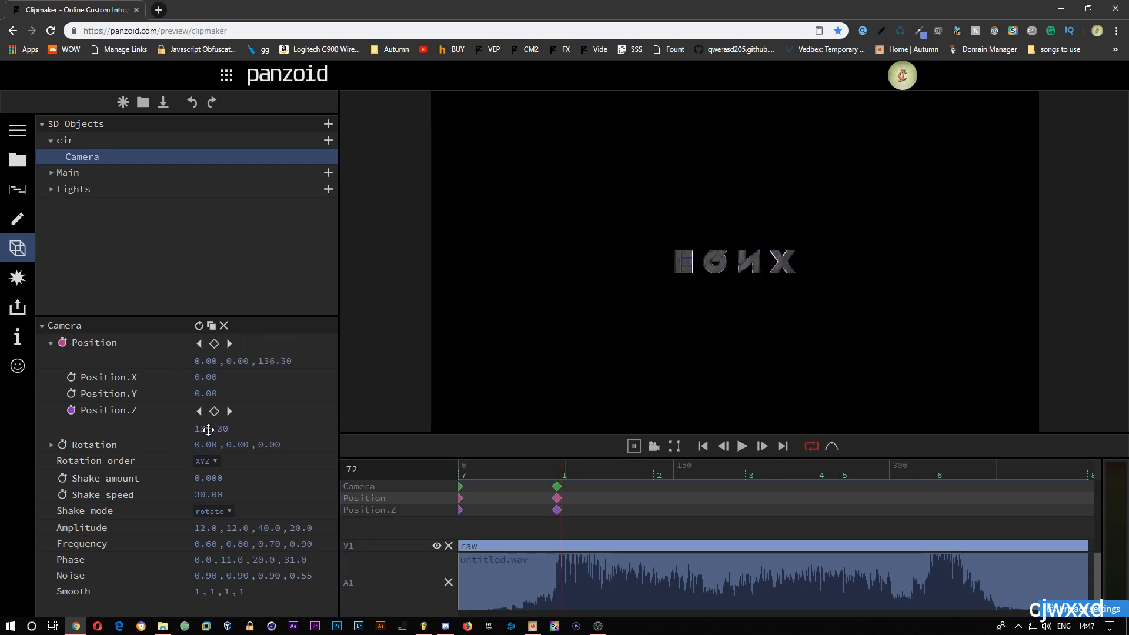
drag(208, 429, 3, 465)
Step: Around marker 2, keyframe the Camera's Position.Z at 85.90 on frame 135 and 136.70 on frame 138
key(2)
key(Left)
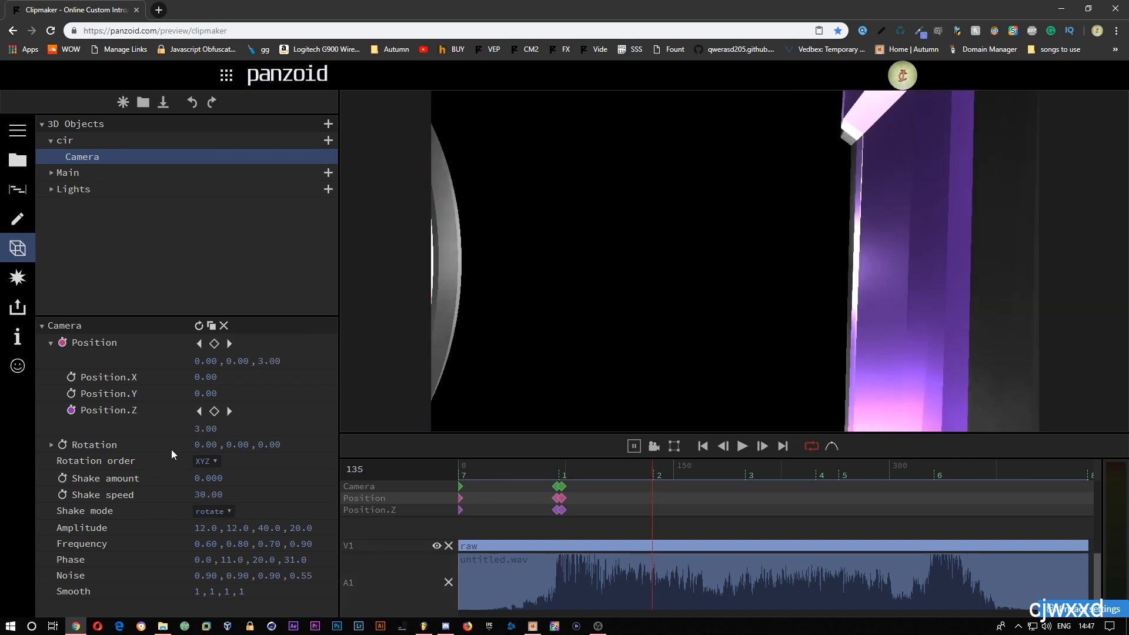
drag(194, 430, 653, 402)
key(Menu)
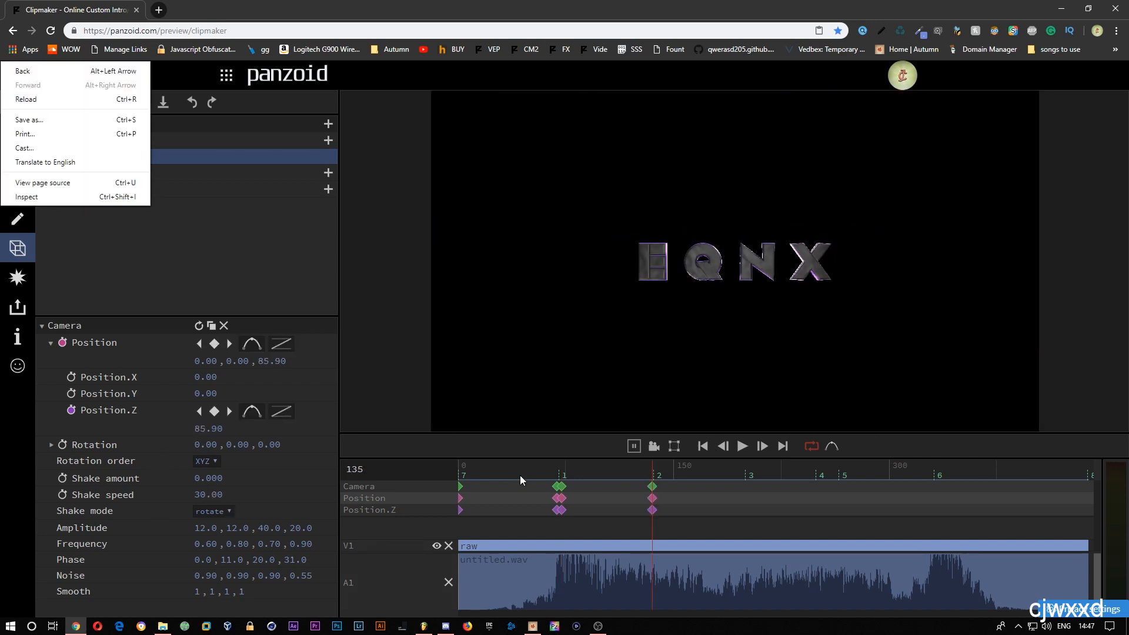
click(654, 473)
key(Left)
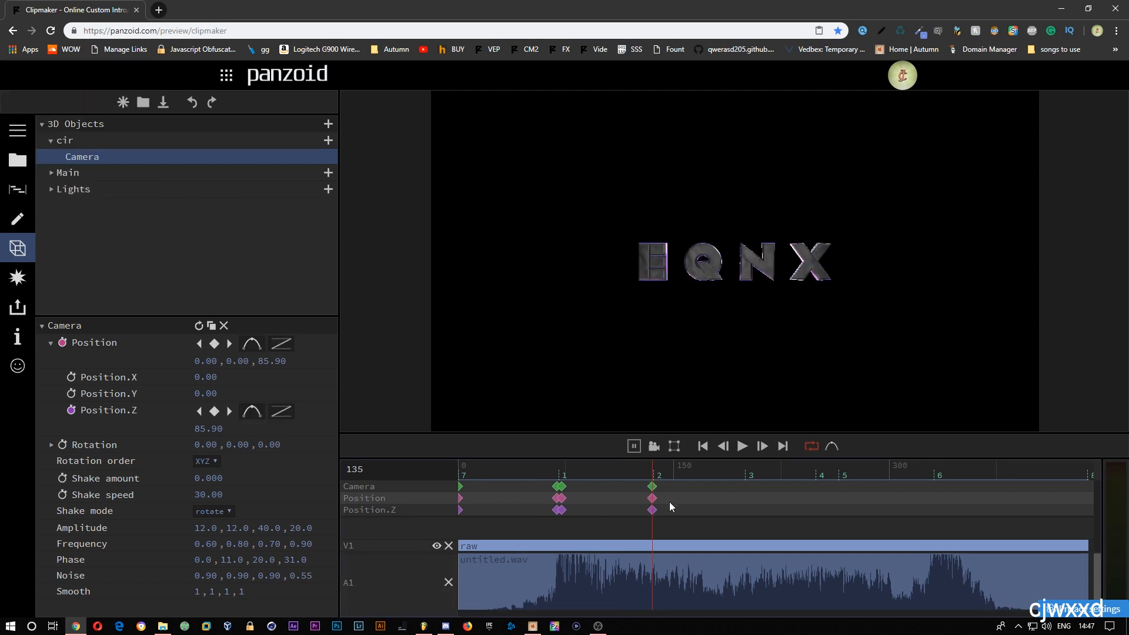
key(Right)
key(Right)
key(Right)
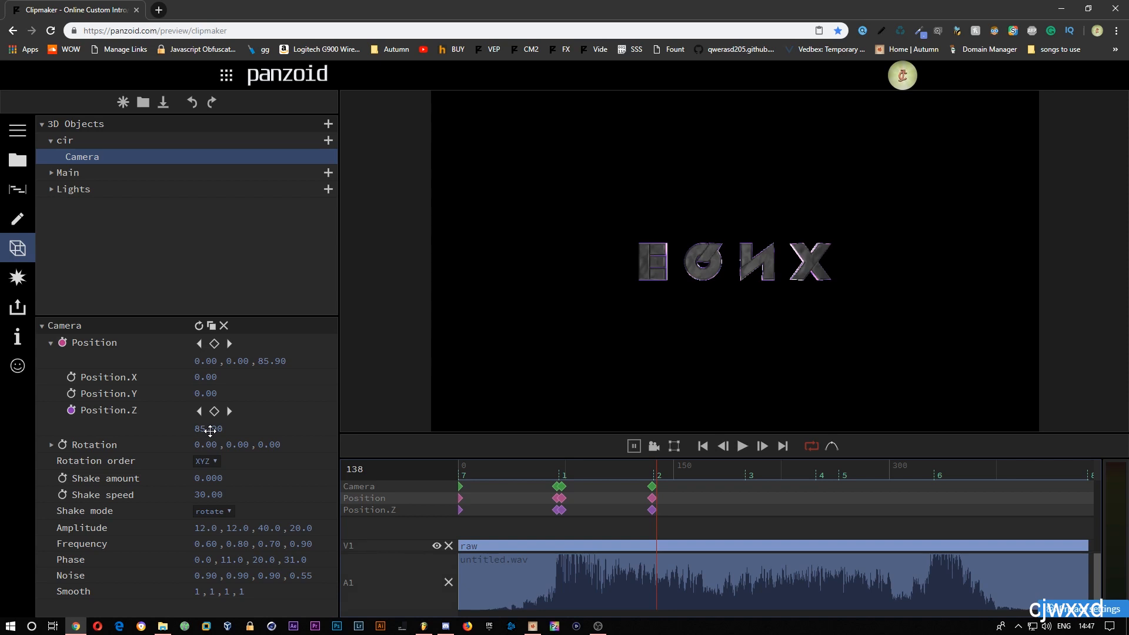
drag(210, 431, 425, 438)
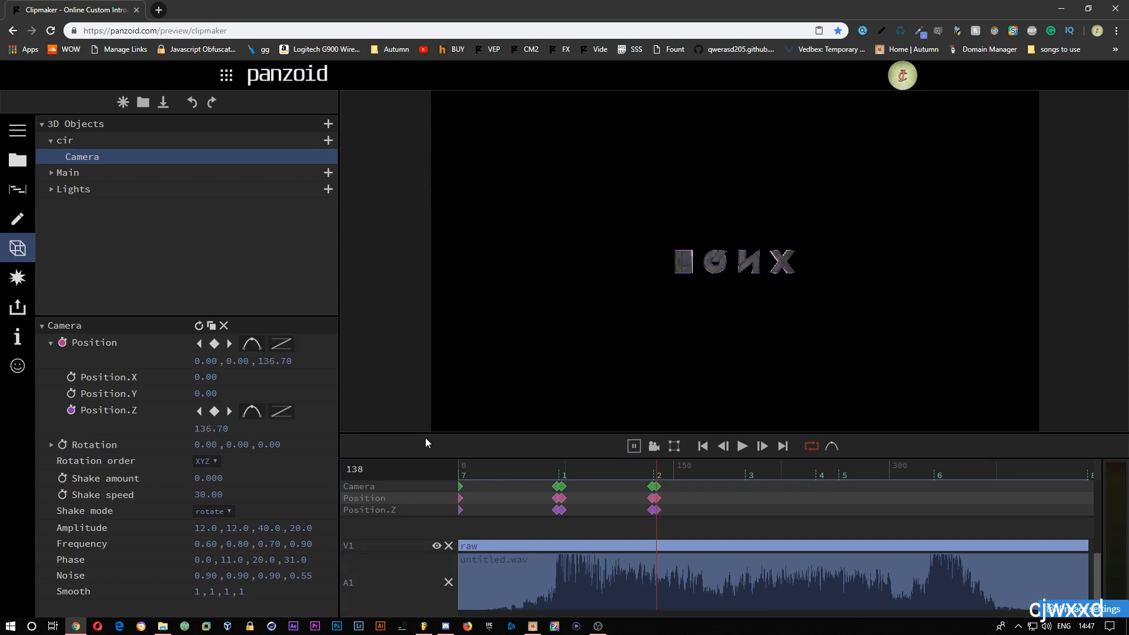
Step: Around marker 3, keyframe the Camera's Position.Z at 75.60 on frame 199 and 228.70 on frame 202
key(shift+Right)
key(Right)
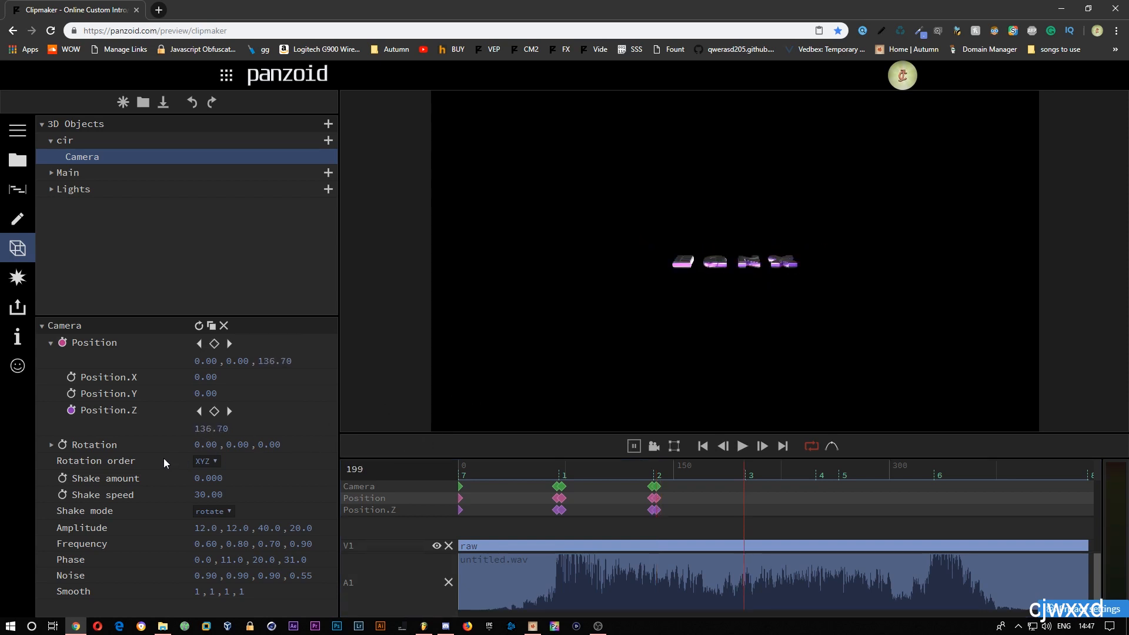
drag(206, 431, 1, 432)
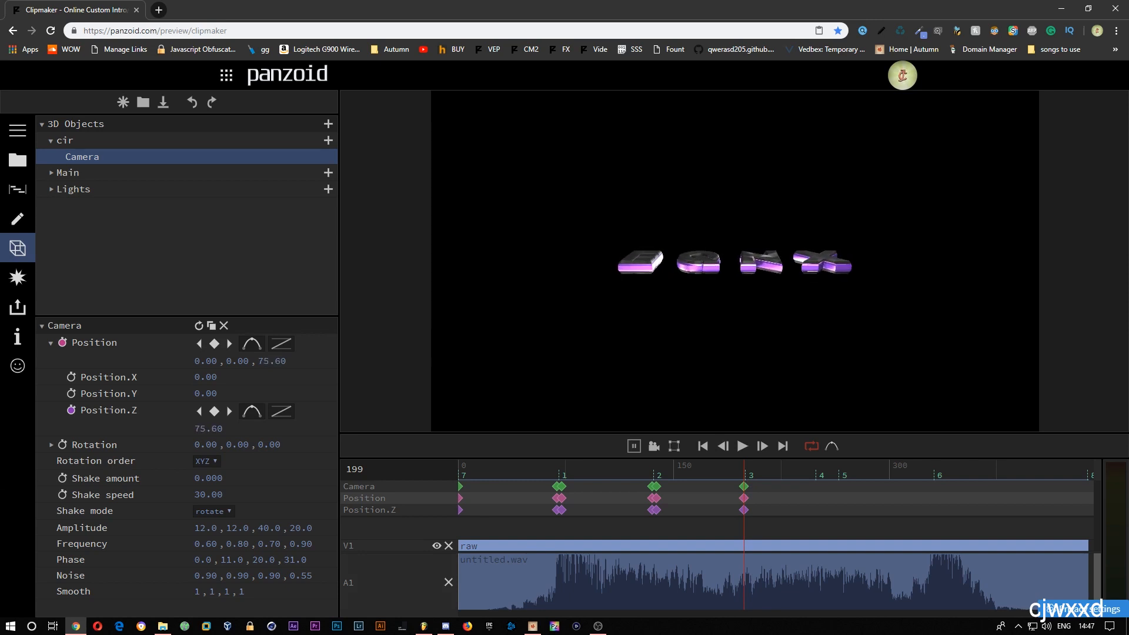
key(Right)
key(Right)
key(Right)
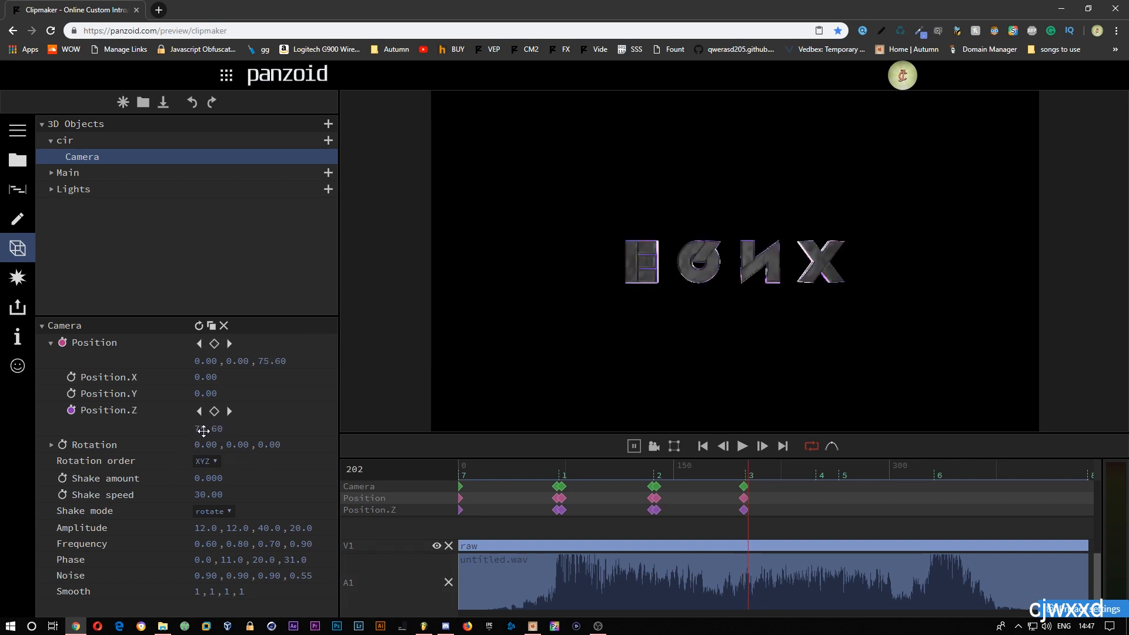
drag(204, 431, 1, 451)
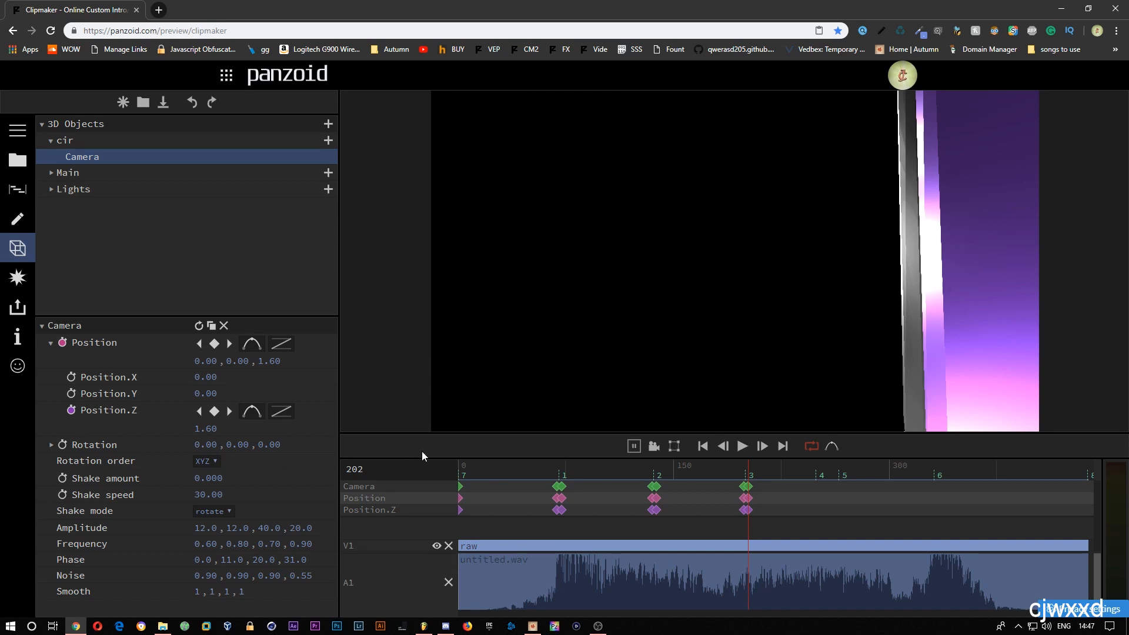
drag(202, 429, 1126, 252)
drag(208, 428, 412, 409)
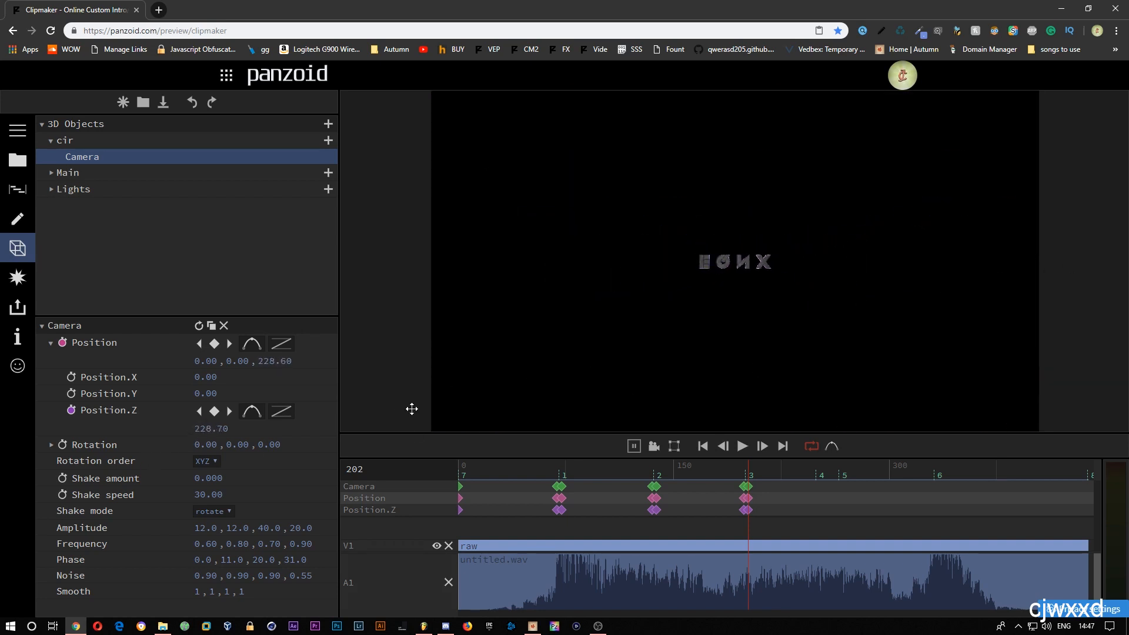
Step: Replay the camera movement from the early part and examine the frames around marker 3
drag(749, 470, 501, 467)
key(space)
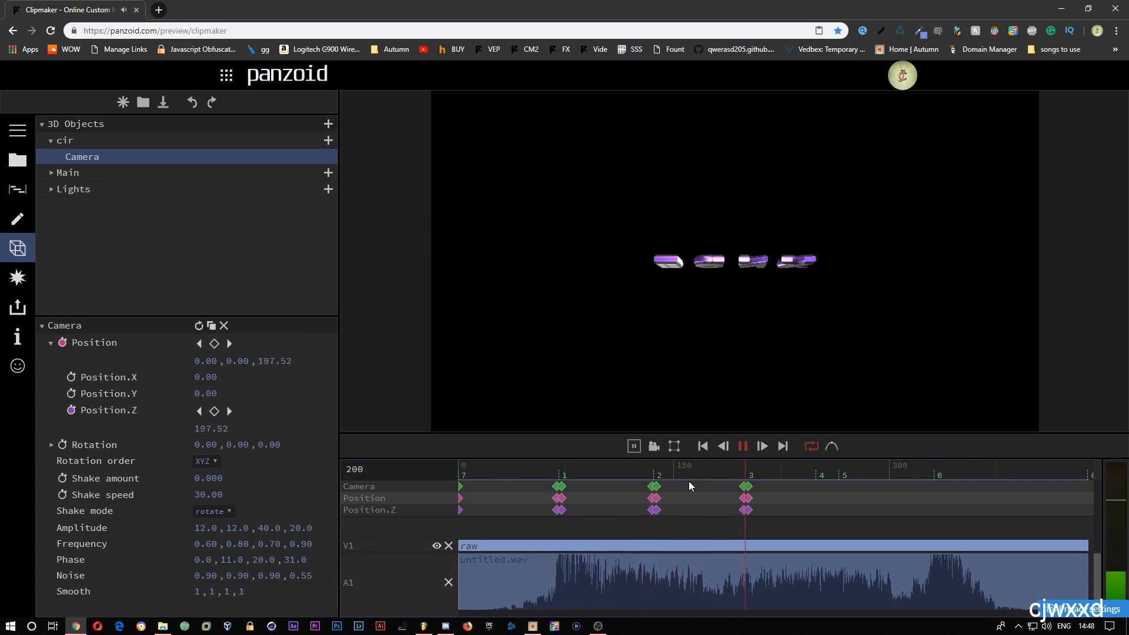
click(731, 474)
drag(733, 470, 745, 468)
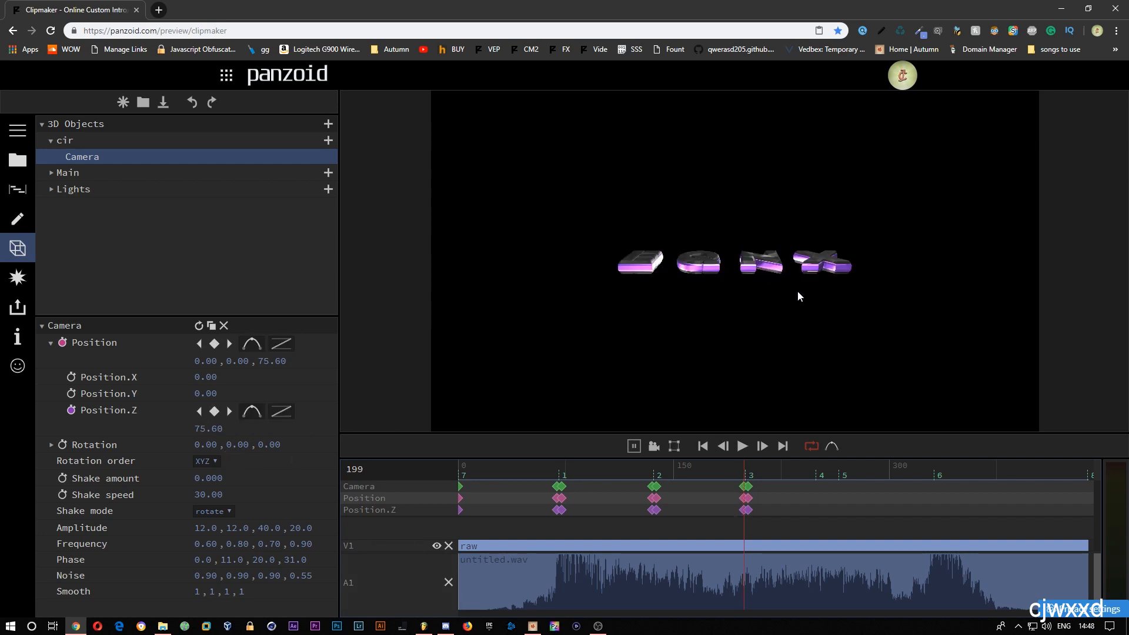
drag(744, 470, 747, 470)
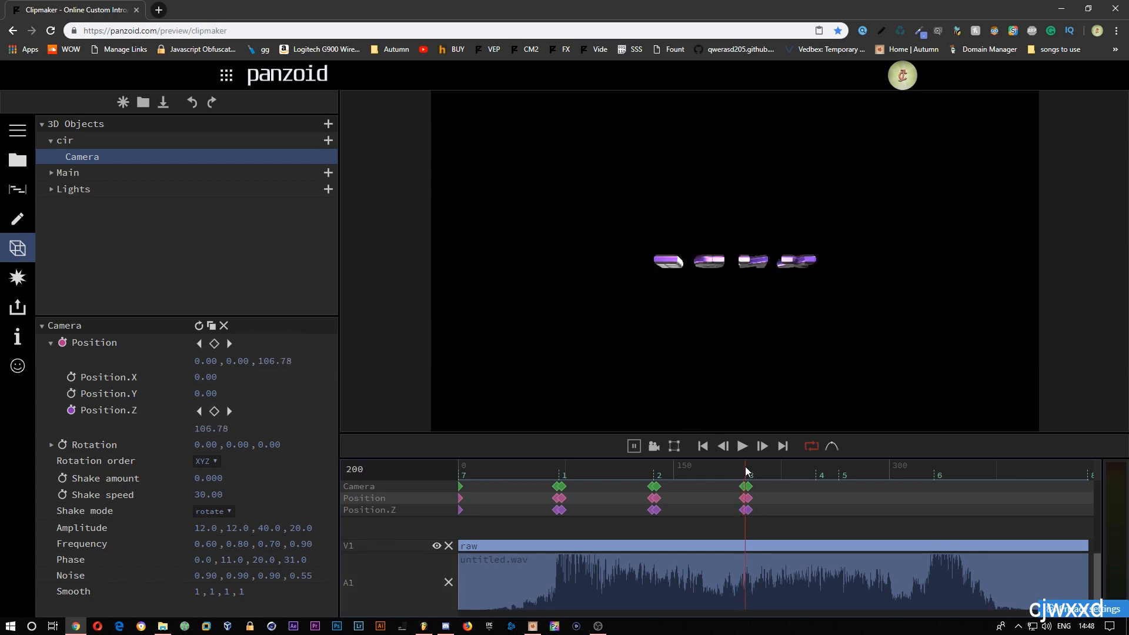
Step: Lower the Camera's Position.Z between the two keyframes at marker 3 and preview the movement
key(Right)
key(Left)
key(Right)
drag(200, 429, 70, 428)
key(space)
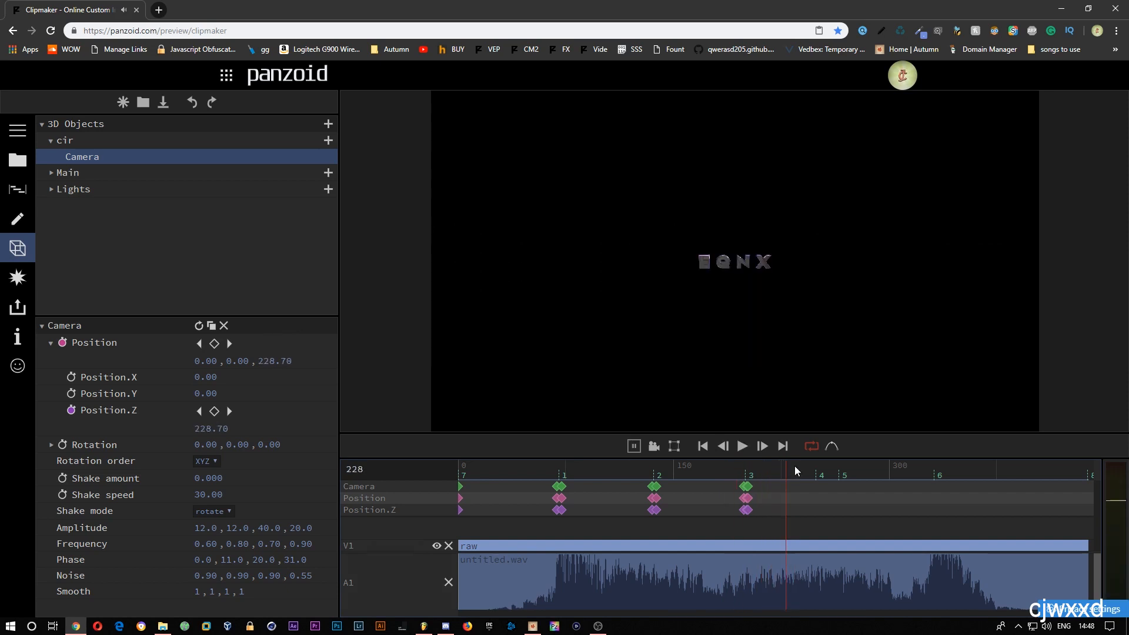
Step: Around marker 4, keyframe the Camera's Position.Z at 65.43 on frame 248 and 166.53 on frame 251
click(816, 478)
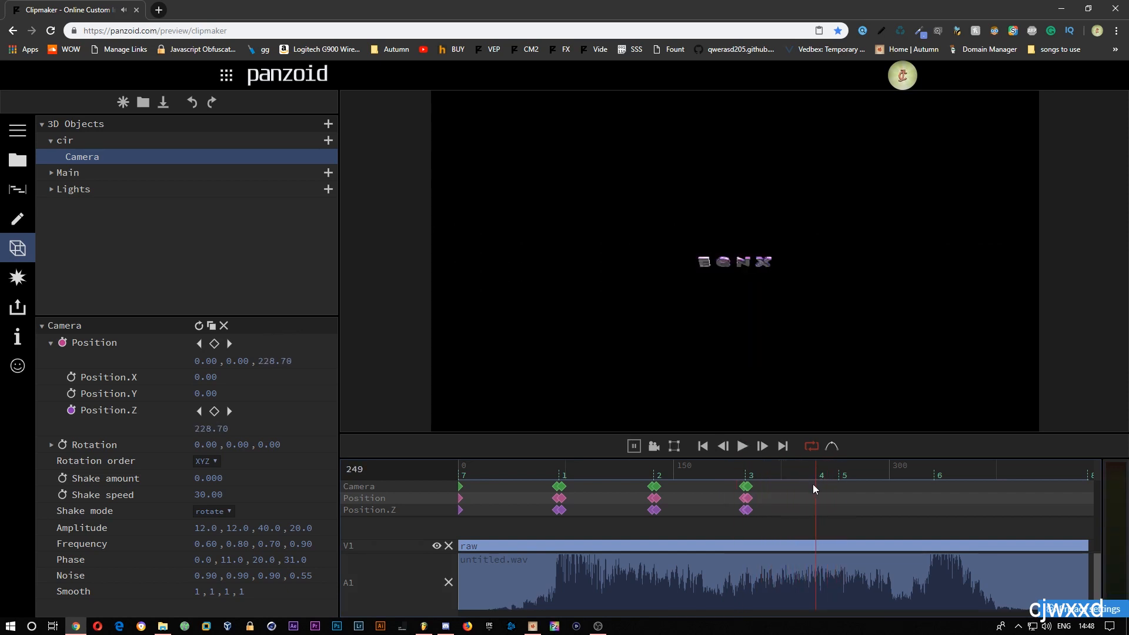
click(813, 485)
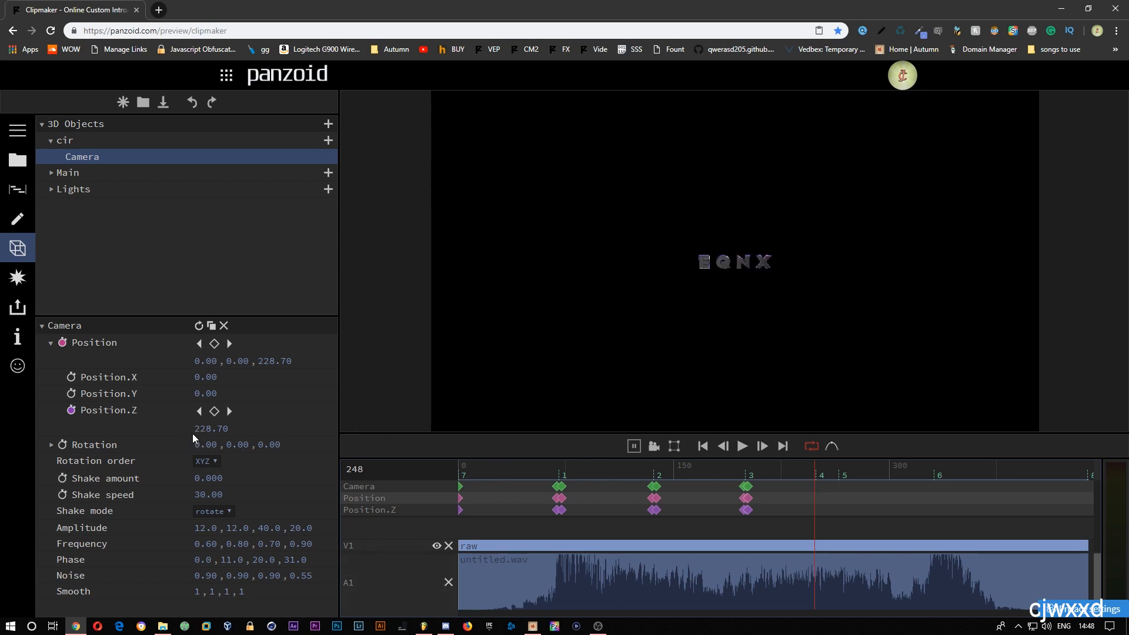
drag(204, 428, 138, 461)
key(Right)
key(Right)
key(Right)
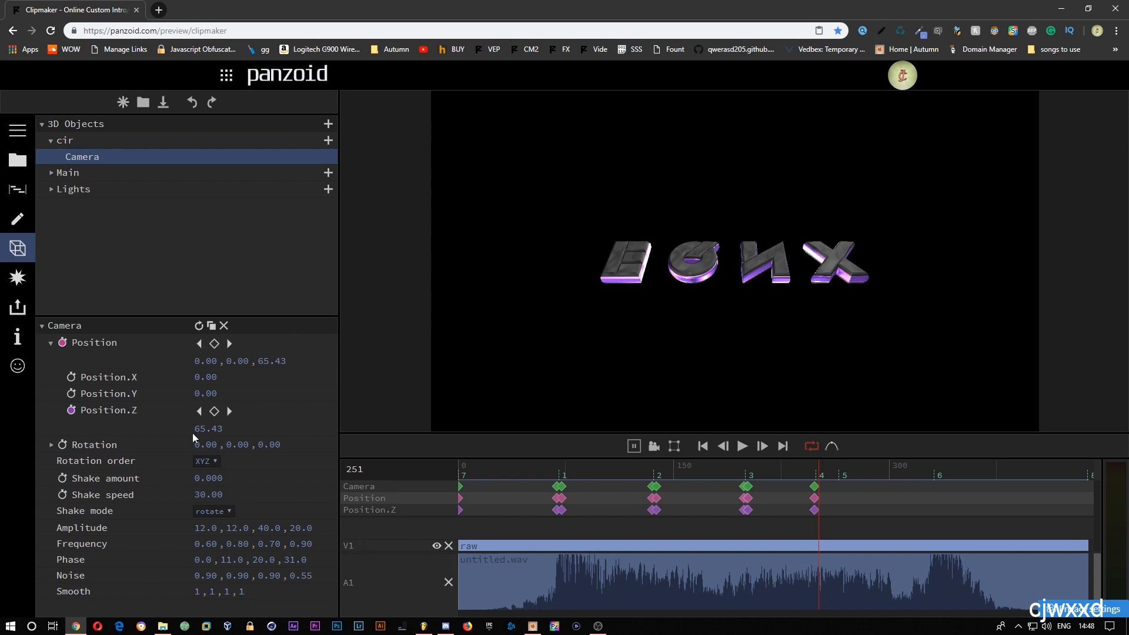
drag(194, 428, 504, 391)
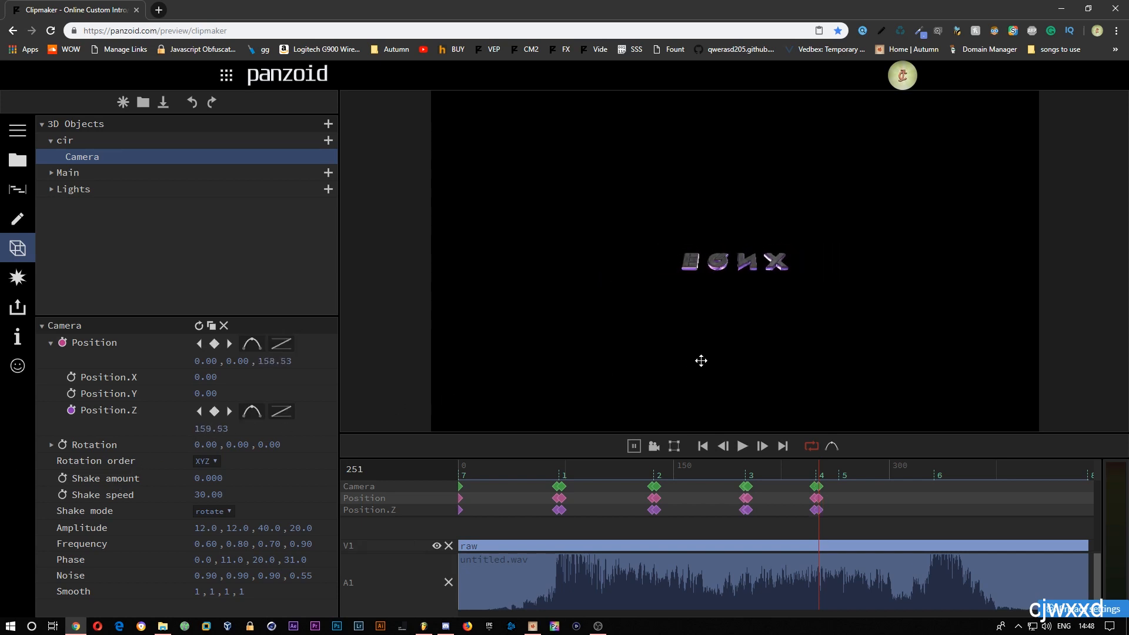
Step: Around marker 5, keyframe the Camera's Position.Z at 77.23 on frame 264 and -3.97 on frame 267
key(space)
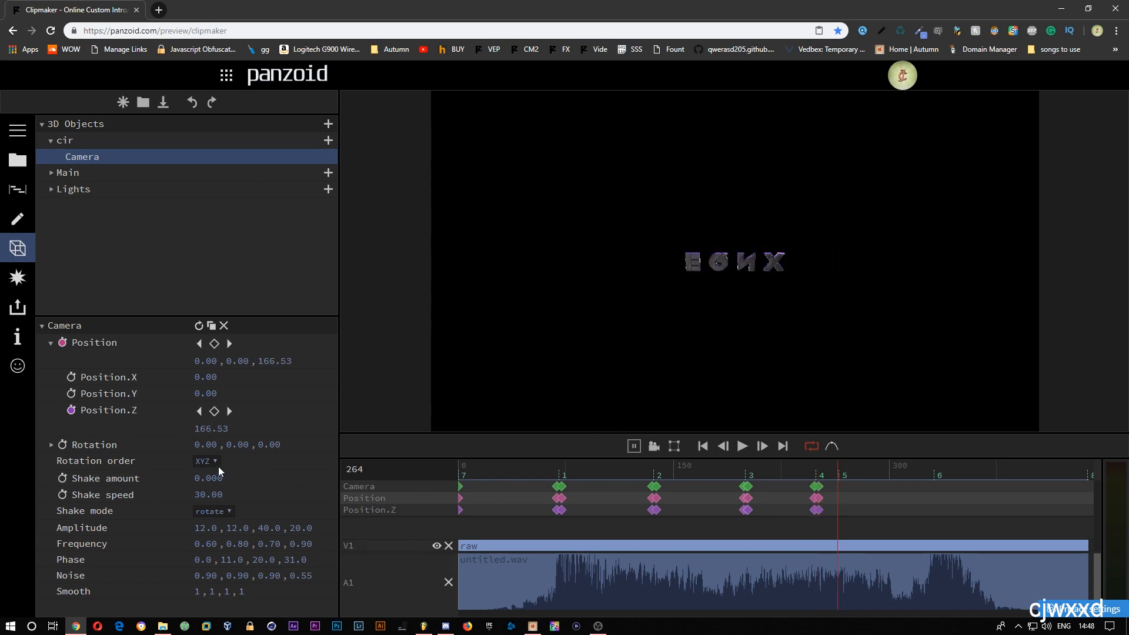
drag(208, 428, 91, 477)
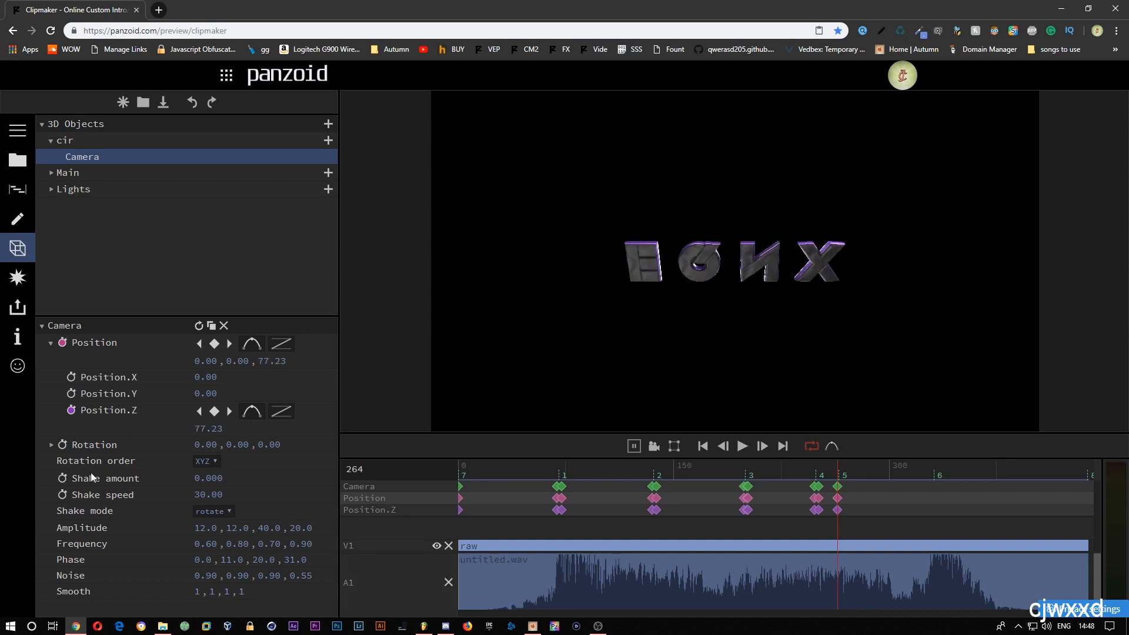
key(Right)
key(Right)
key(Right)
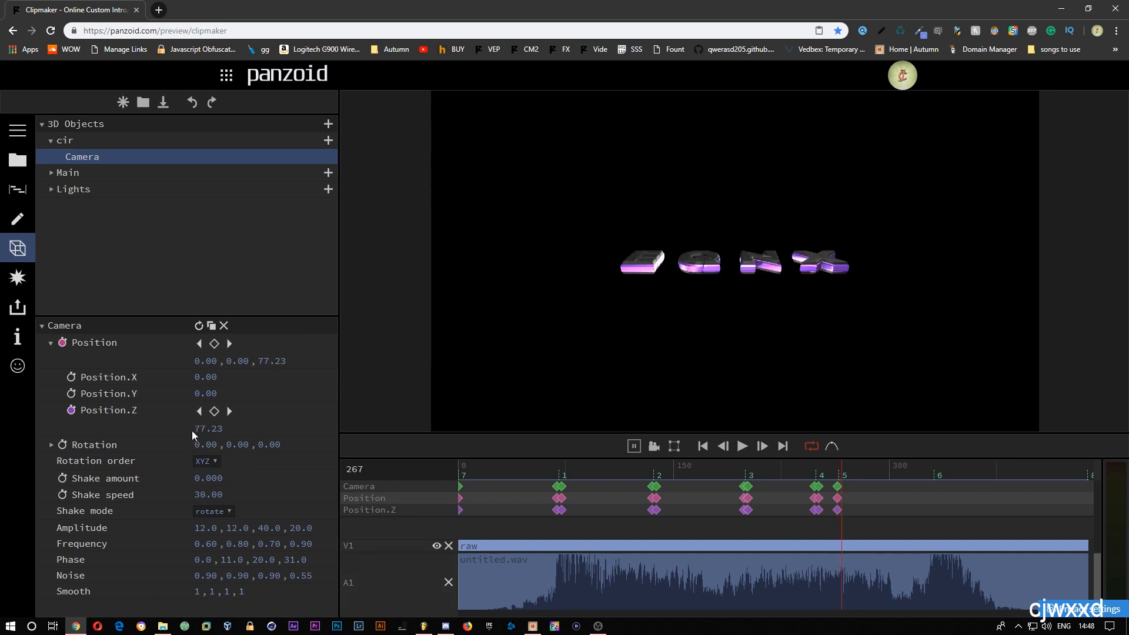
drag(200, 429, 104, 429)
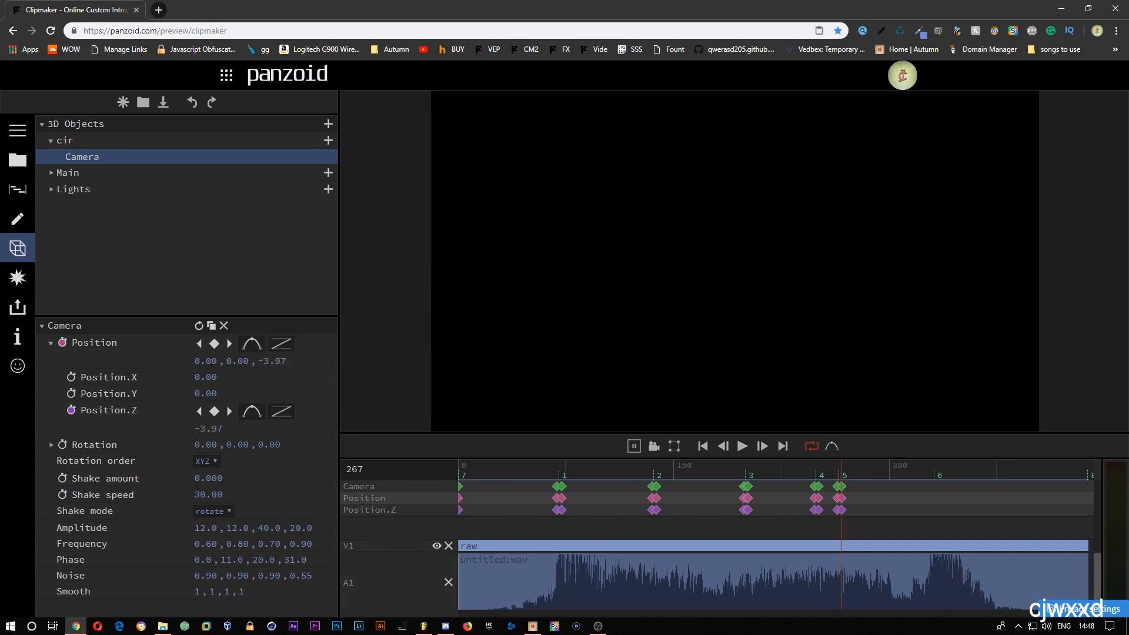
Step: Keyframe the Camera's Position.Z at 80.93 at marker 6, 261.33 on frame 333, and 390.53 on the final frame, 438
key(6)
drag(202, 435, 678, 399)
key(Right)
key(Right)
key(Right)
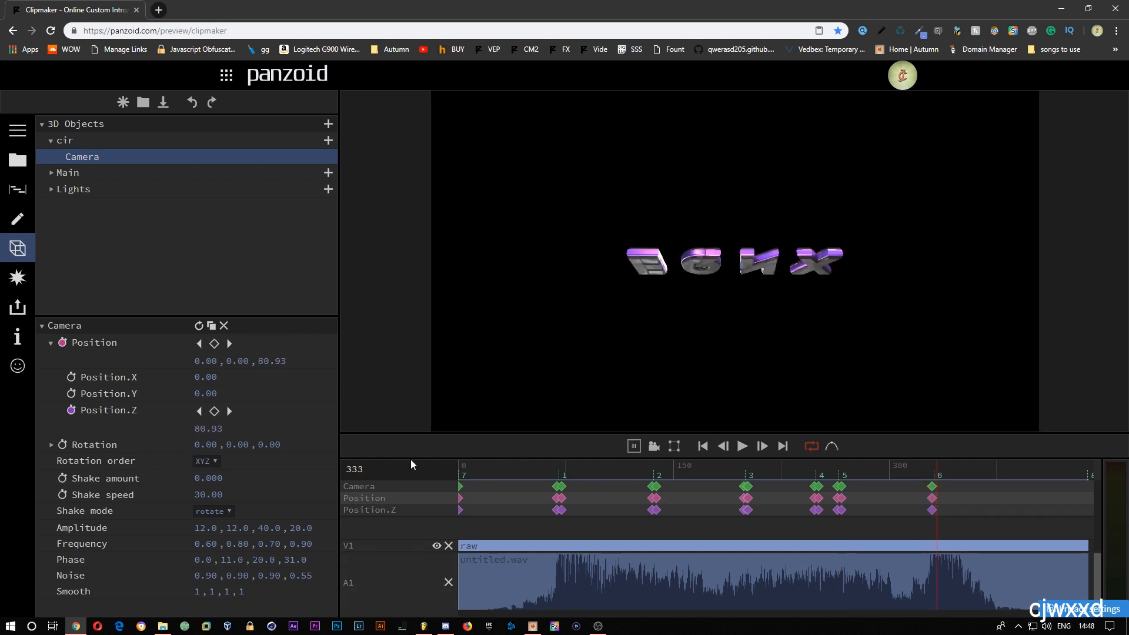
drag(198, 430, 31, 430)
drag(202, 440, 315, 492)
drag(208, 428, 758, 423)
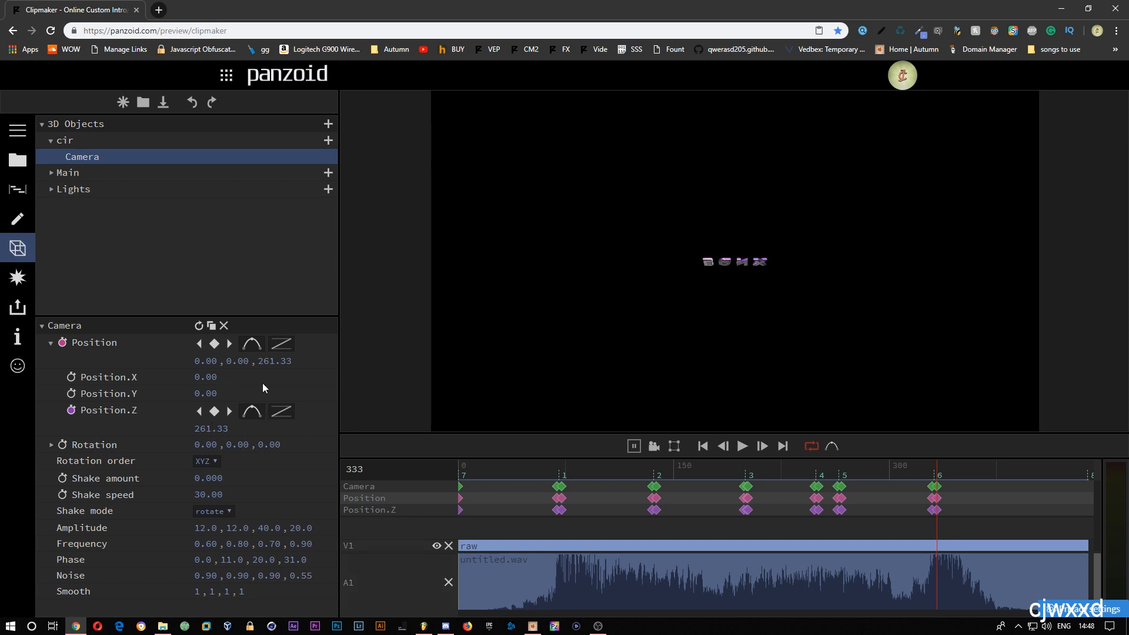
click(782, 445)
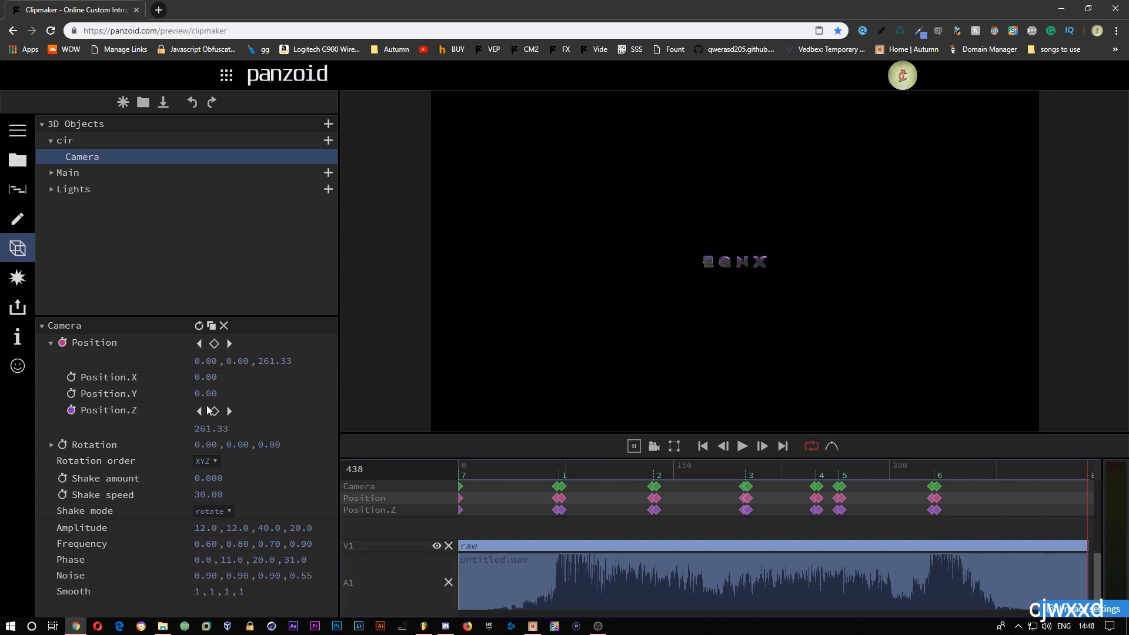
drag(200, 429, 642, 375)
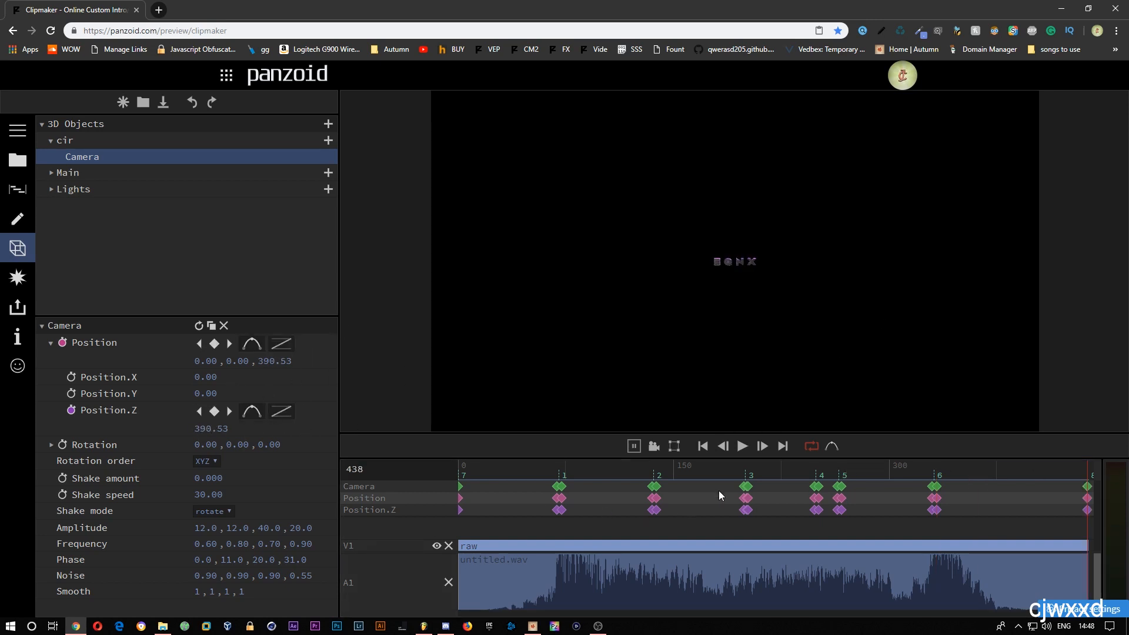
Step: Open the graph editor and display the Camera's Position.Z curve with all its keyframes in view
click(834, 446)
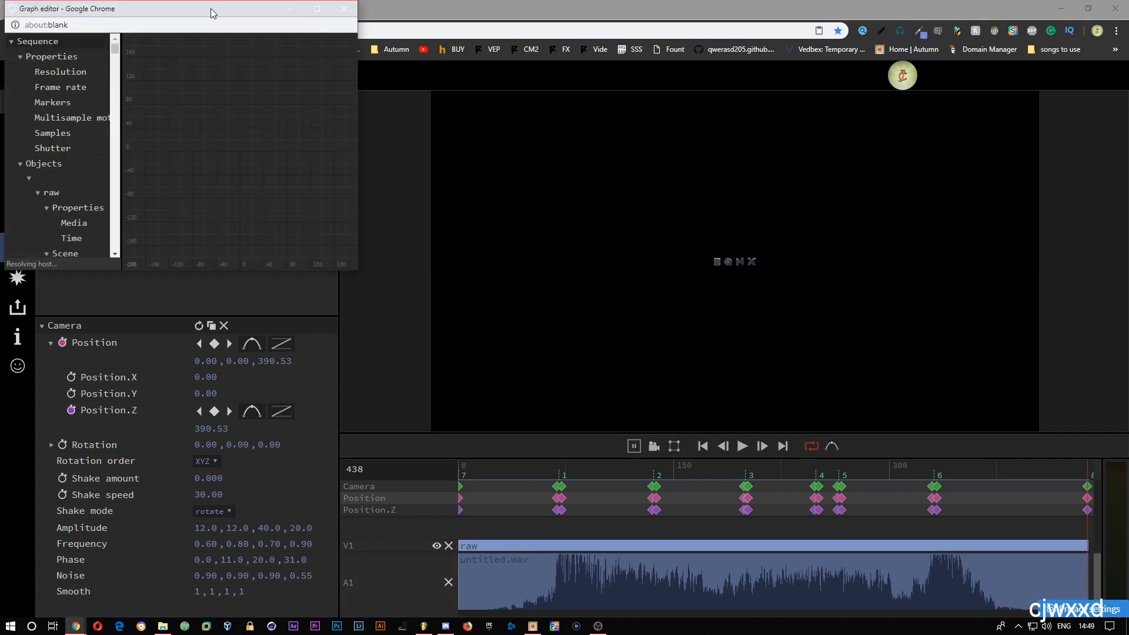
scroll(115, 241, down, 7)
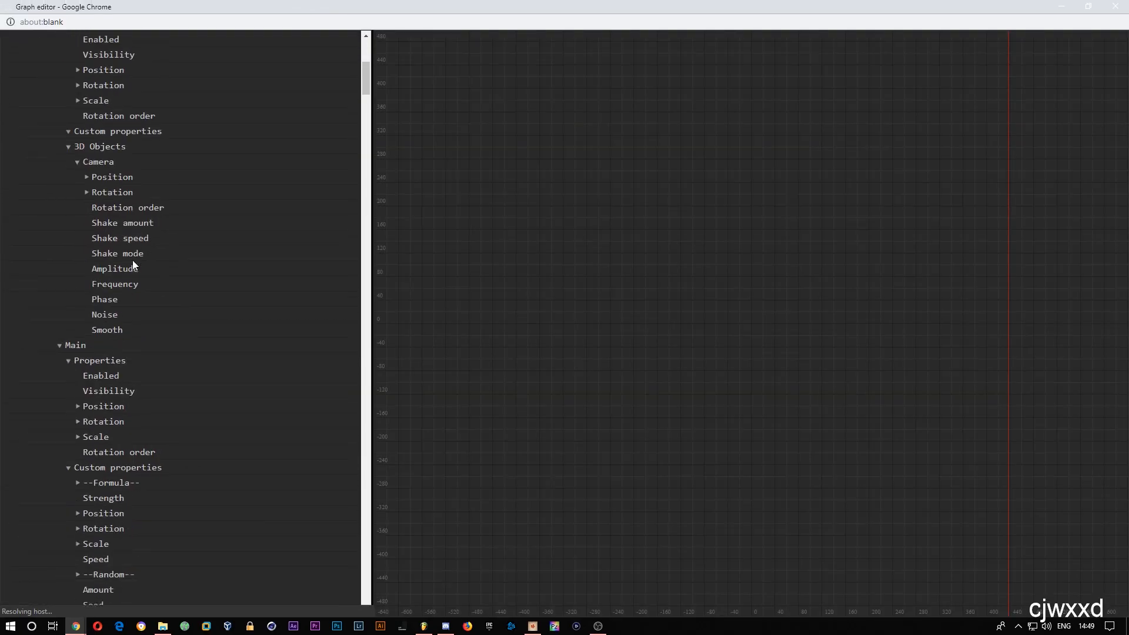
scroll(129, 271, down, 6)
scroll(131, 273, up, 7)
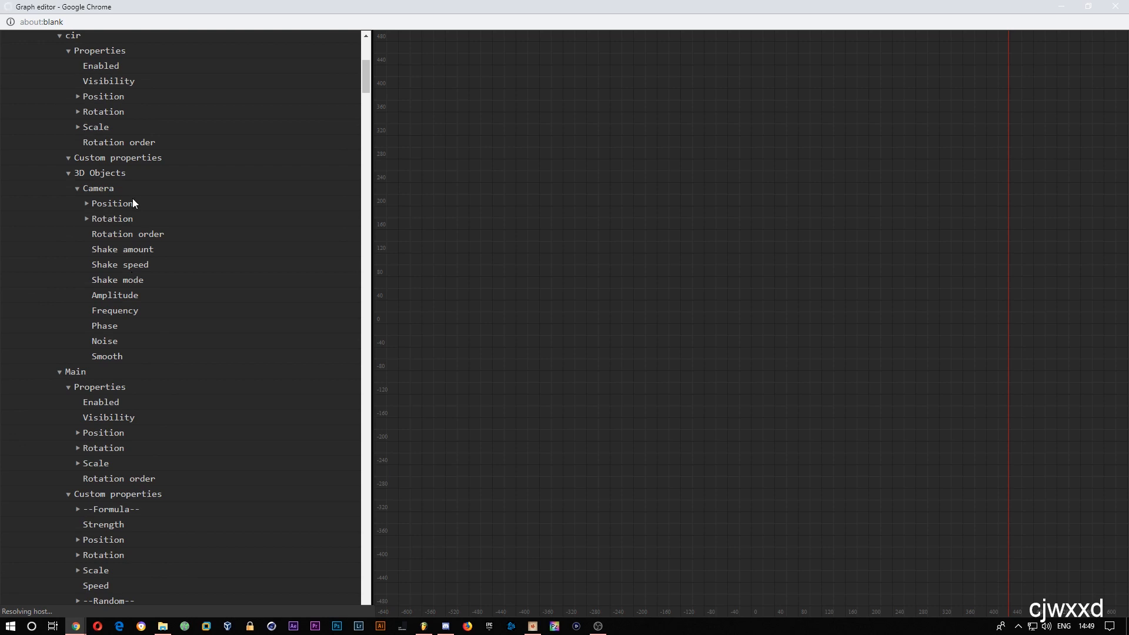
key(ctrl+f)
text(cam)
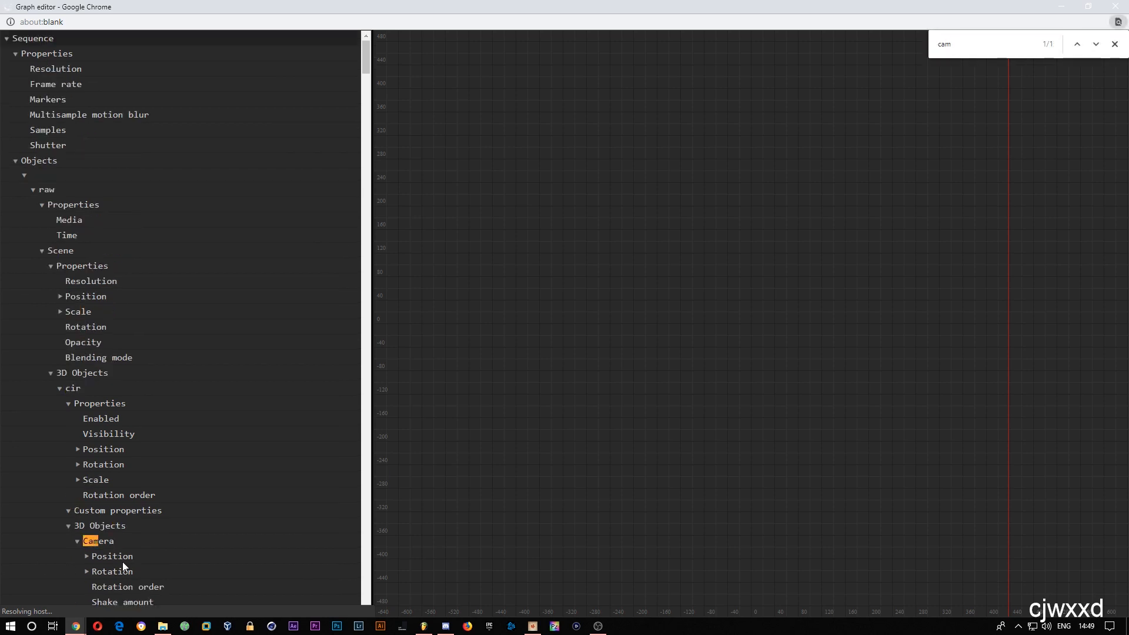
scroll(91, 416, down, 4)
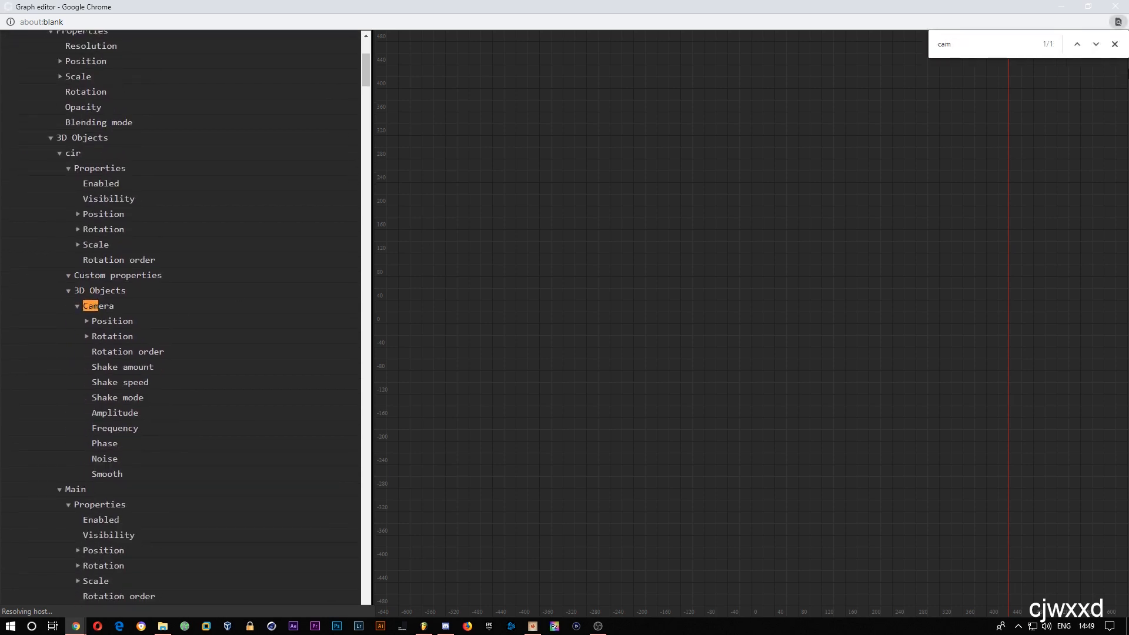
click(1115, 44)
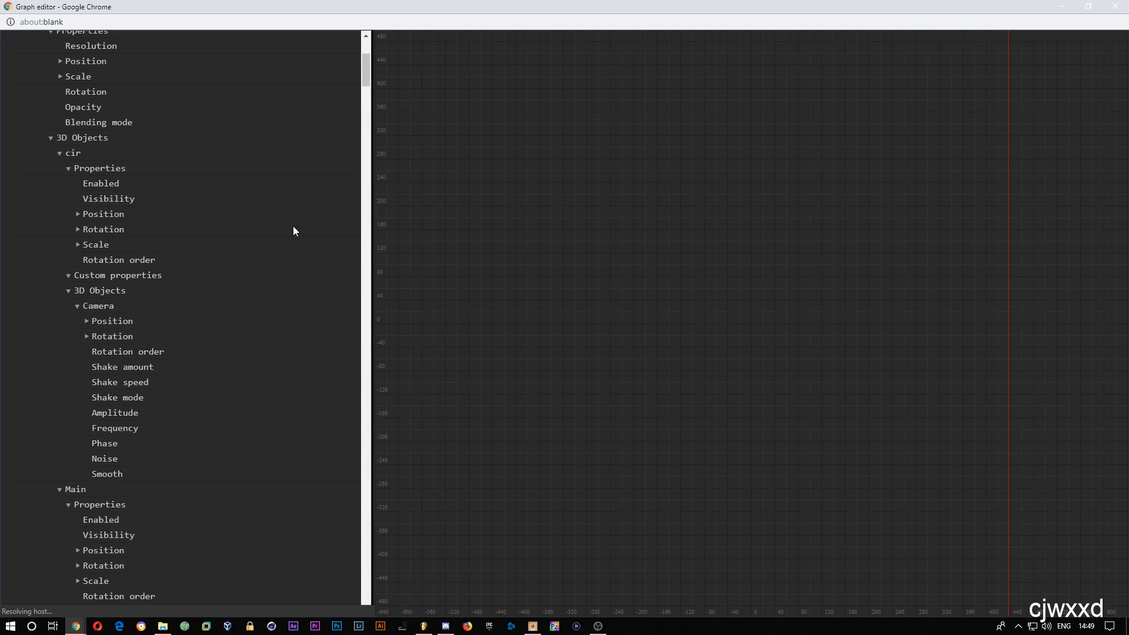
click(86, 321)
click(123, 368)
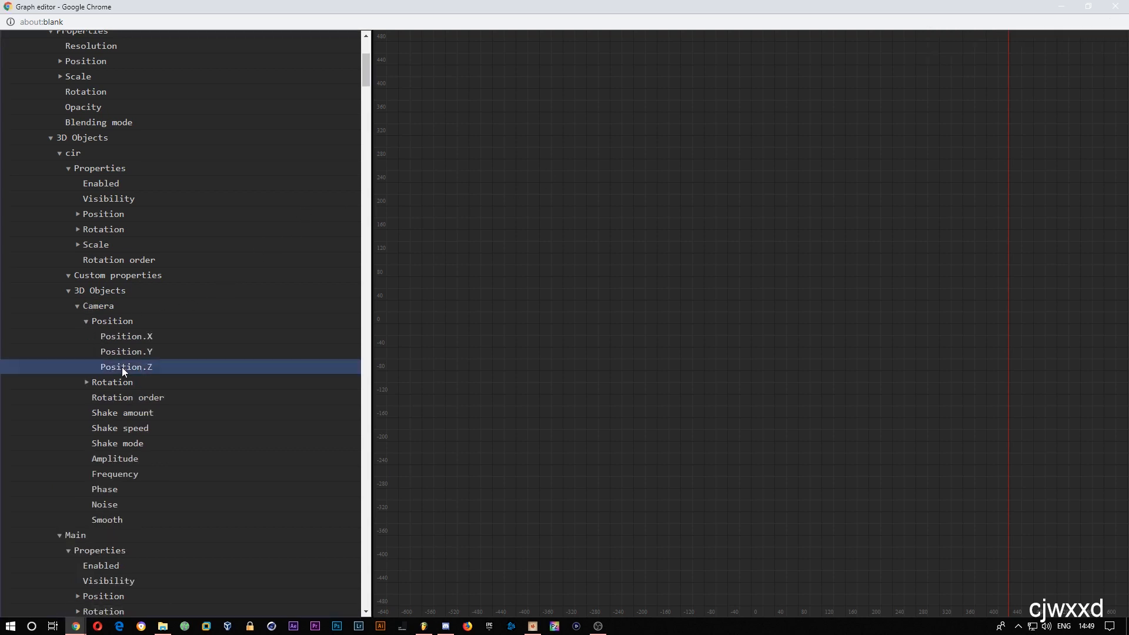
drag(713, 184, 531, 292)
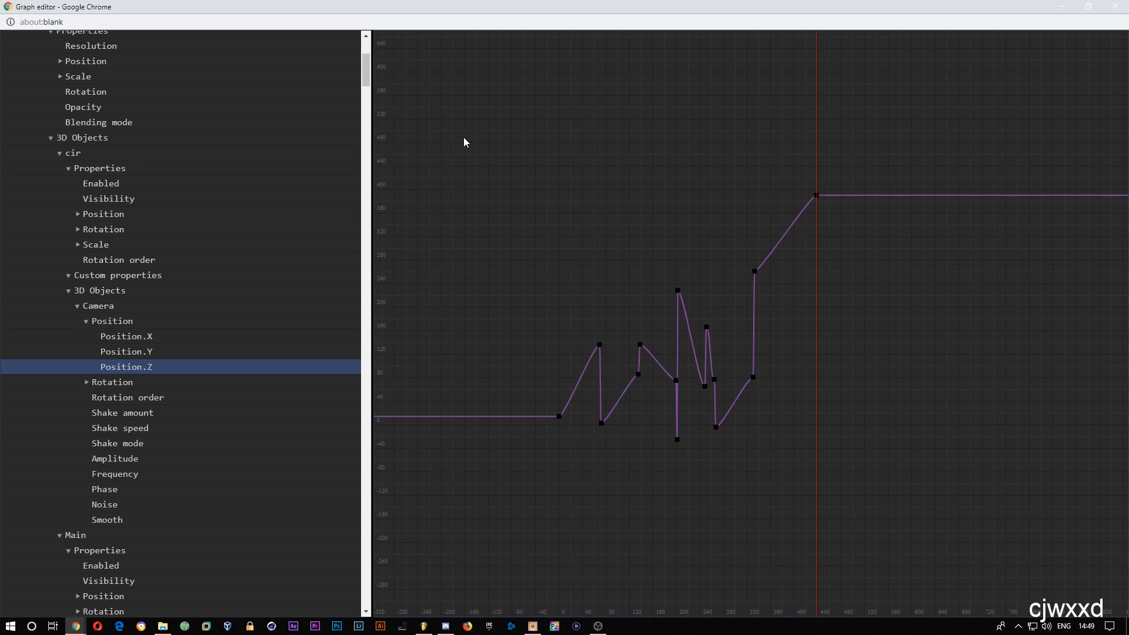
Step: Try linear interpolation on all keyframes of the Camera's Position.Z curve, and restore the smooth curves
drag(462, 137, 908, 499)
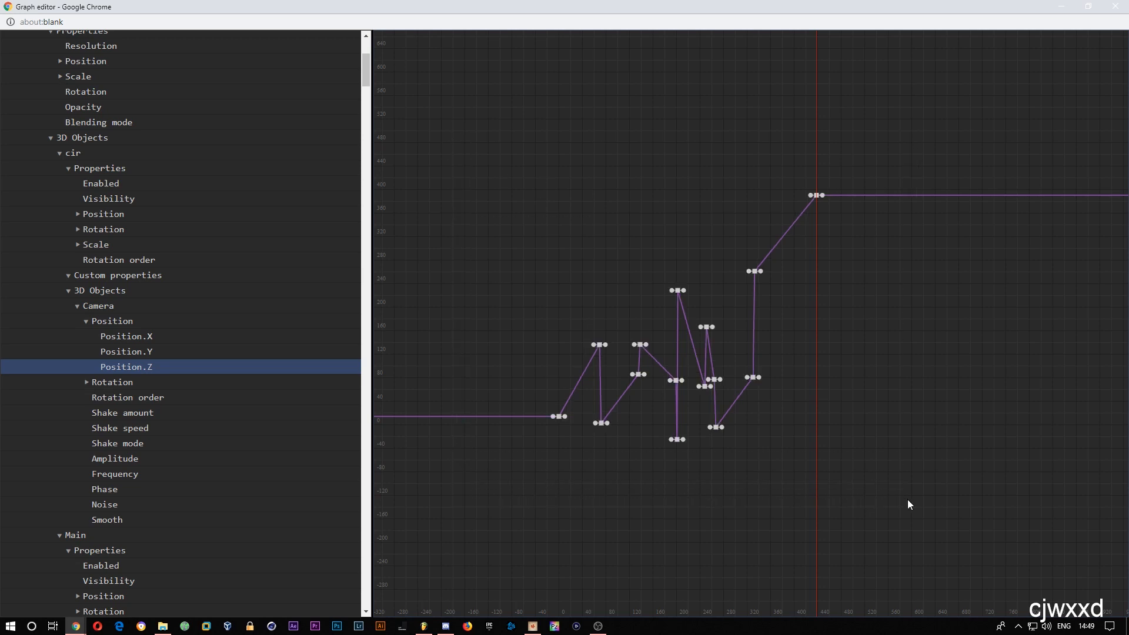
click(685, 336)
drag(476, 139, 927, 492)
key(s)
click(704, 489)
Step: Slightly lower marker 1's first Position.Z keyframe, extend its incoming handle upward, and stand the second keyframe's outgoing handle vertically upward
scroll(541, 433, up, 5)
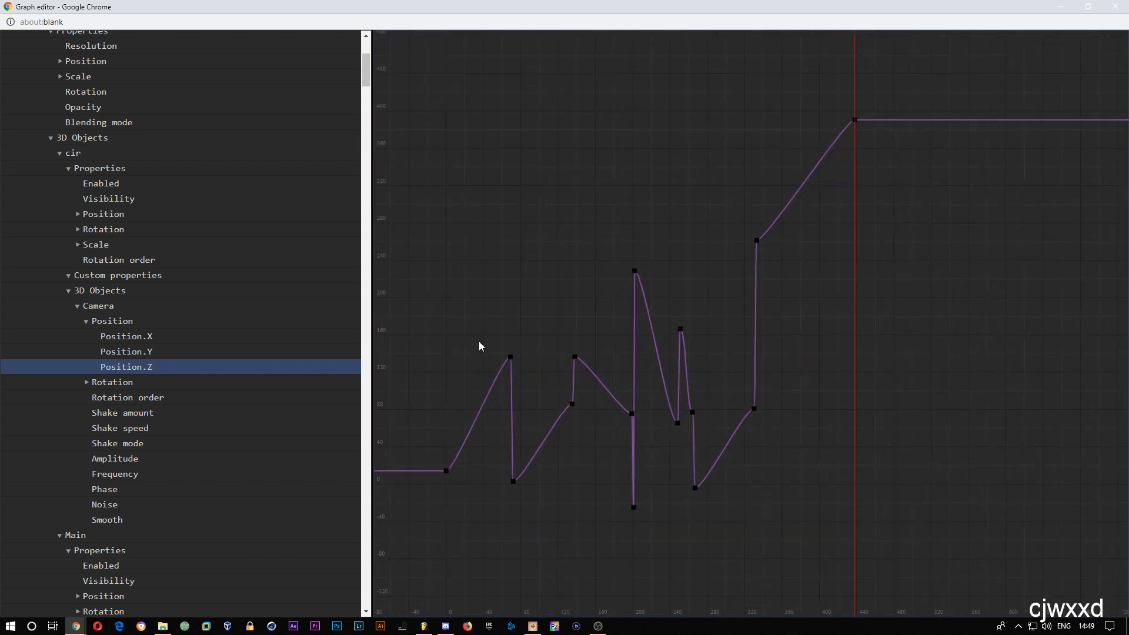
drag(476, 328, 607, 319)
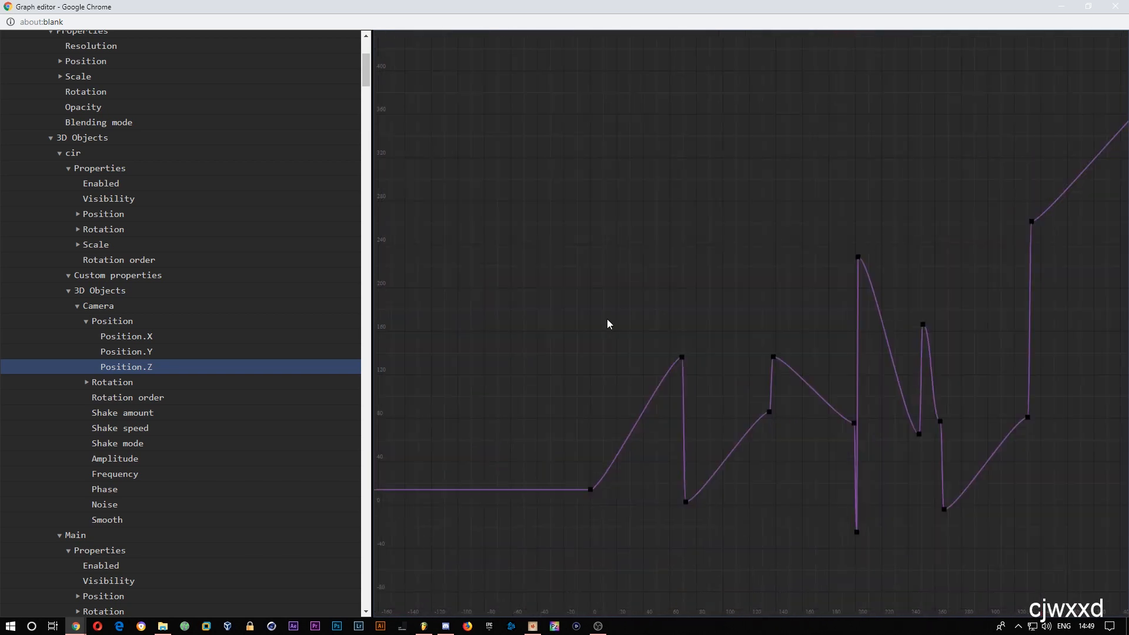
drag(659, 347, 640, 368)
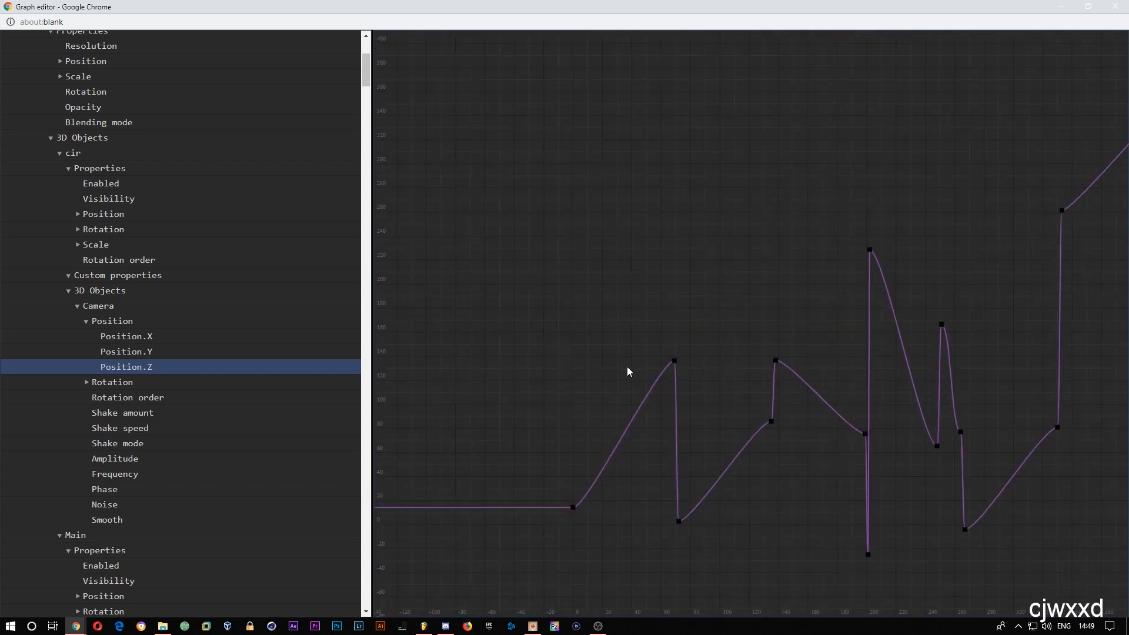
scroll(627, 367, up, 2)
drag(546, 310, 700, 286)
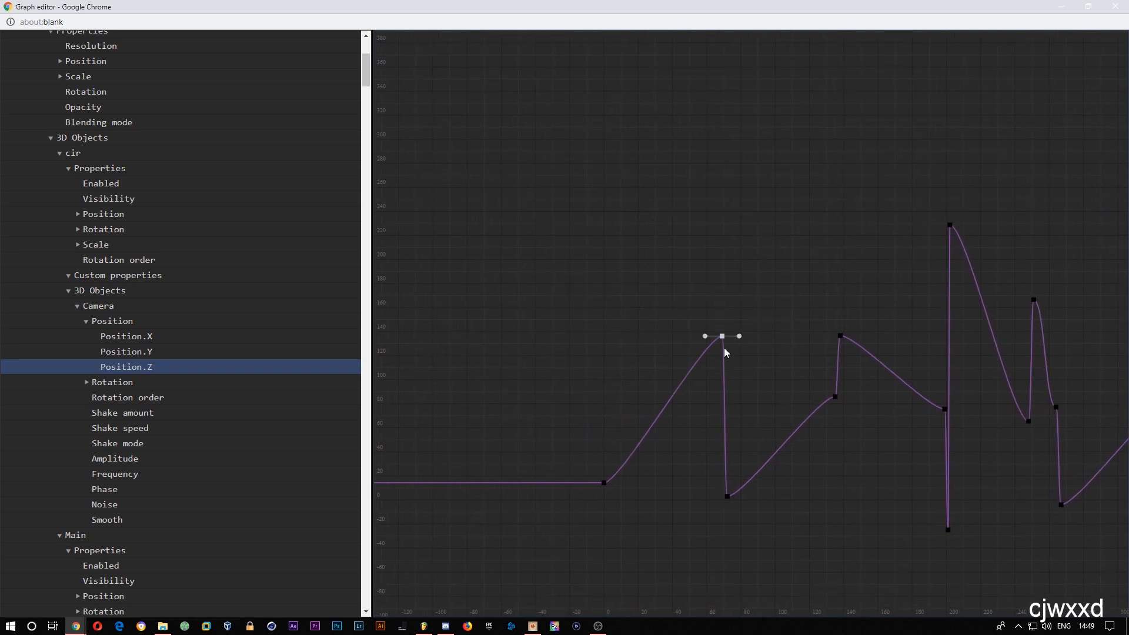
drag(736, 337, 729, 361)
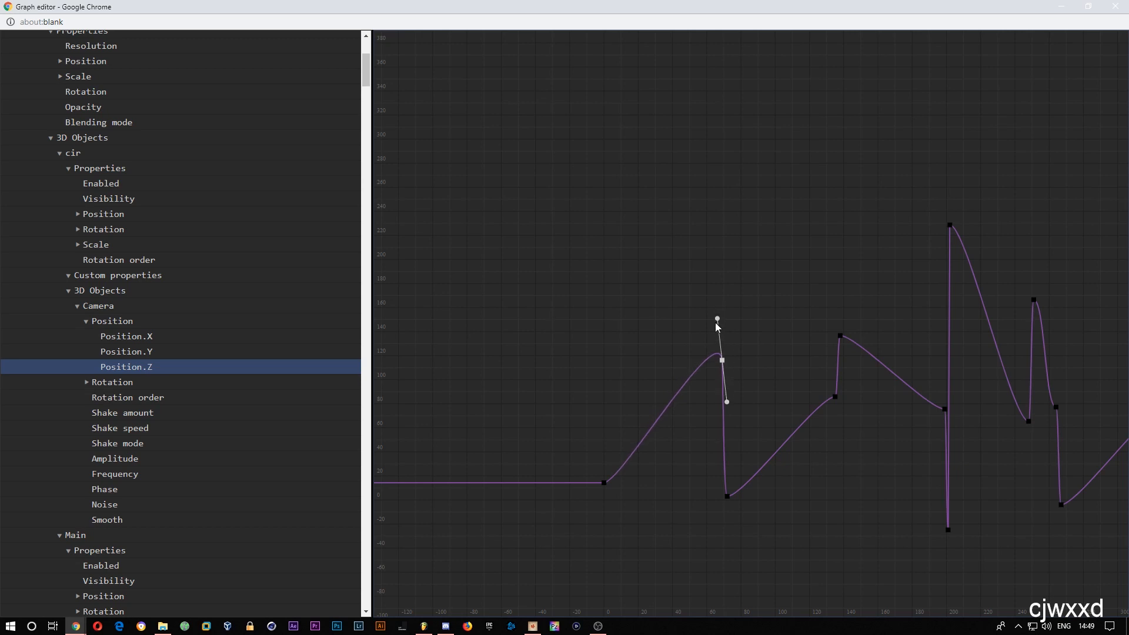
drag(717, 319, 701, 254)
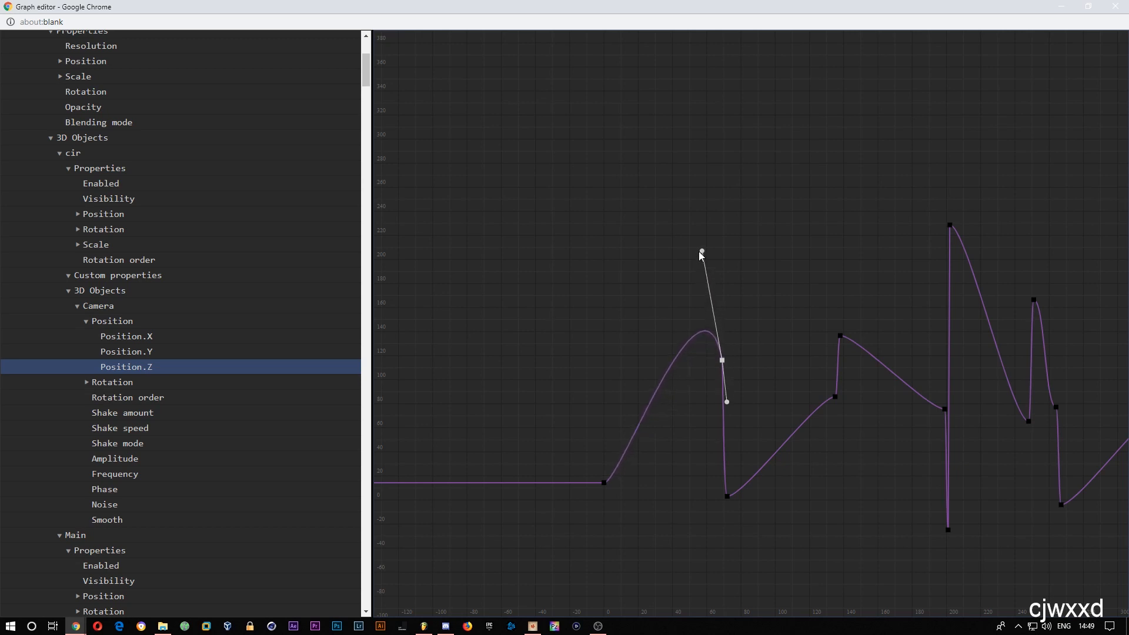
click(727, 497)
drag(742, 496, 714, 432)
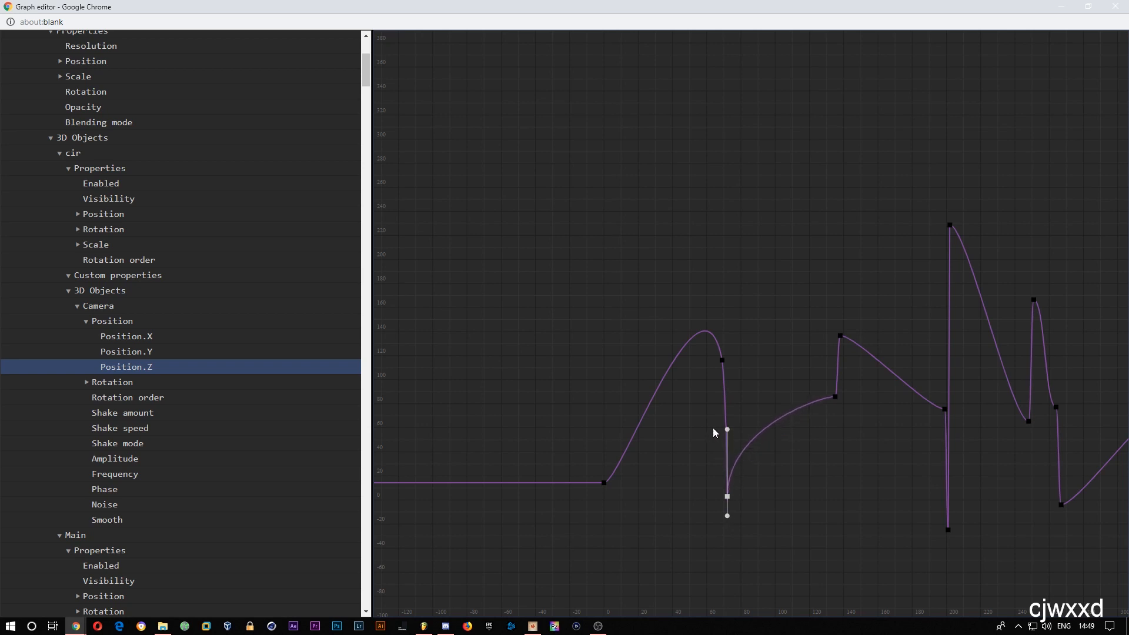
Step: Slightly raise marker 2's first Position.Z keyframe and stand the handles of both marker 2 keyframes nearly vertical for a sharp jump
click(835, 397)
drag(818, 397, 855, 451)
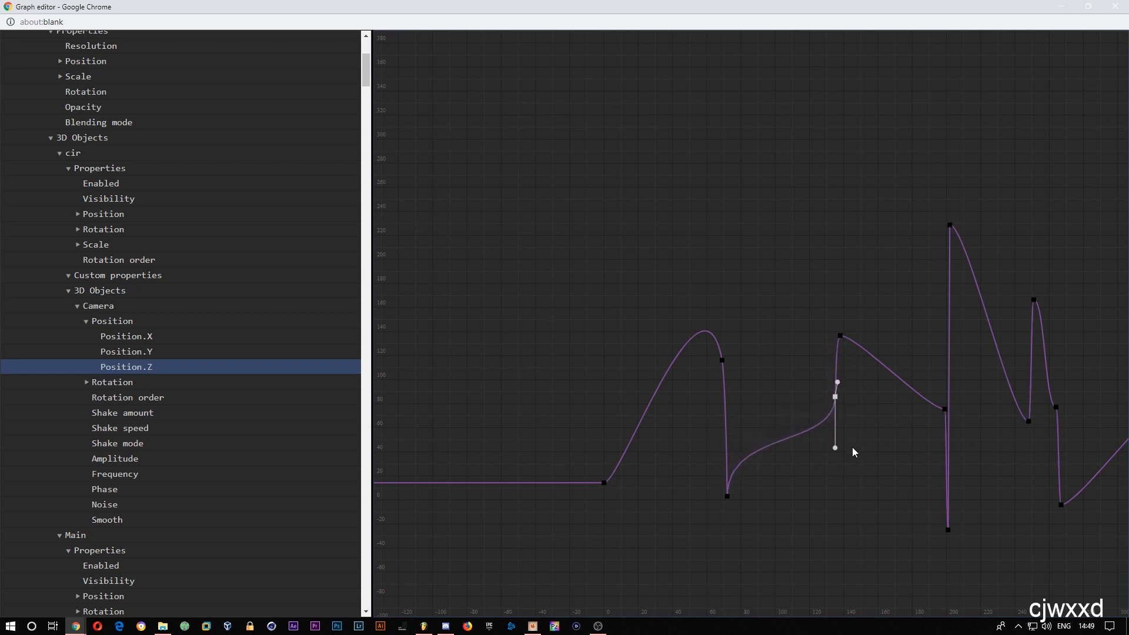
click(841, 336)
click(835, 395)
drag(835, 396, 836, 386)
click(841, 337)
drag(823, 336, 845, 353)
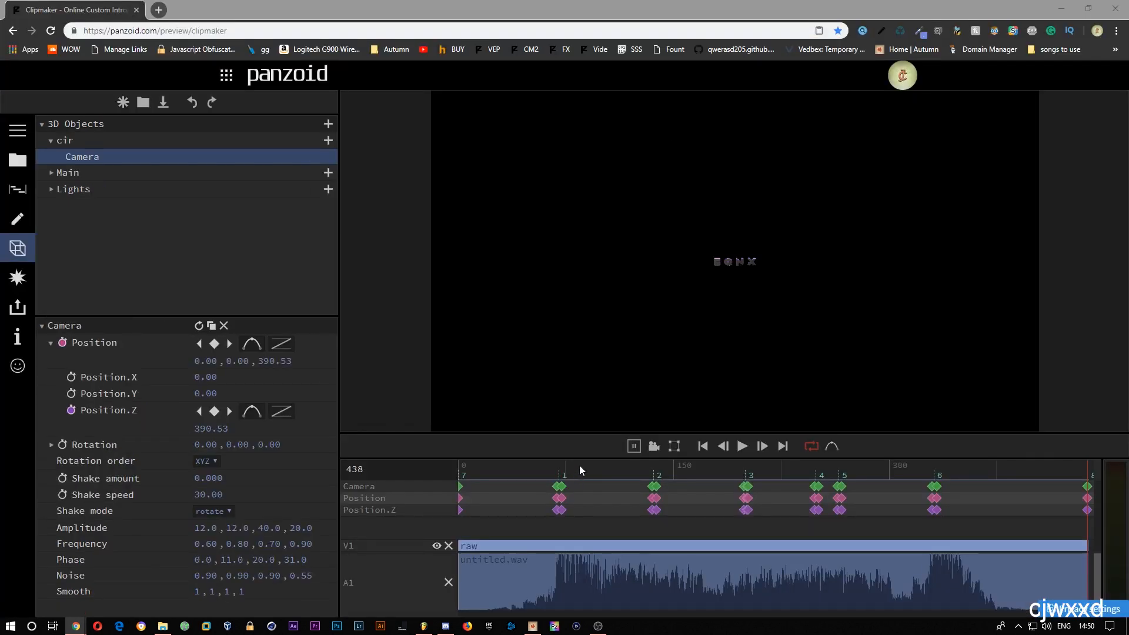
Step: Play the animation from before marker 1 to past marker 2 and examine the reshaped camera zoom
click(516, 475)
key(space)
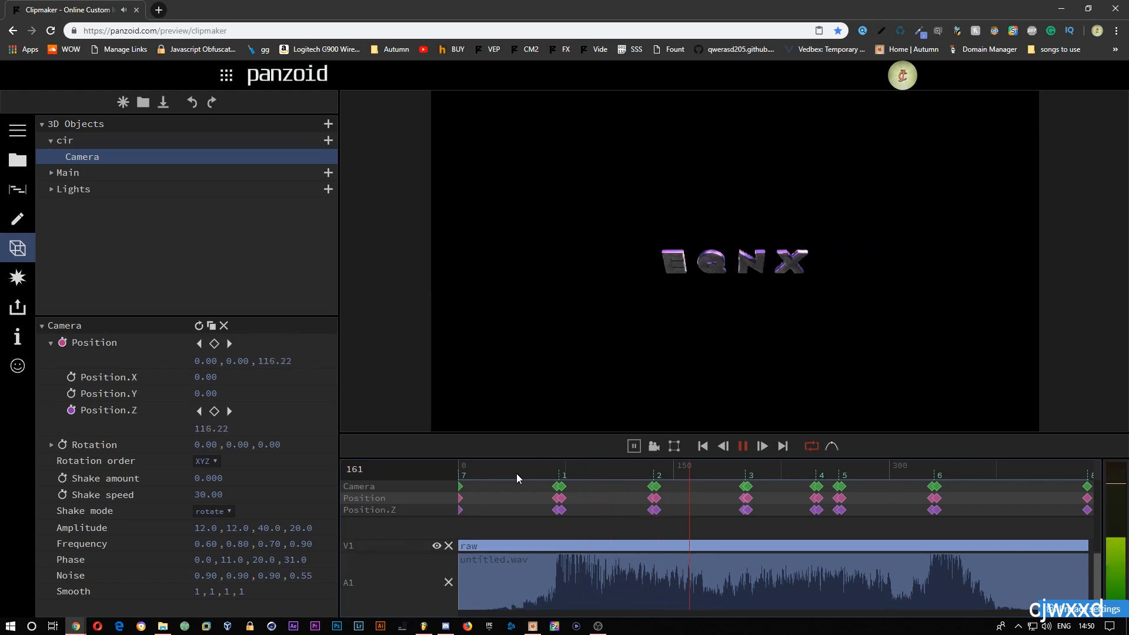
key(space)
Step: Point the outgoing handle of marker 2's second keyframe downward, then lower marker 3's first keyframe and make its handles vertical
key(alt+Tab)
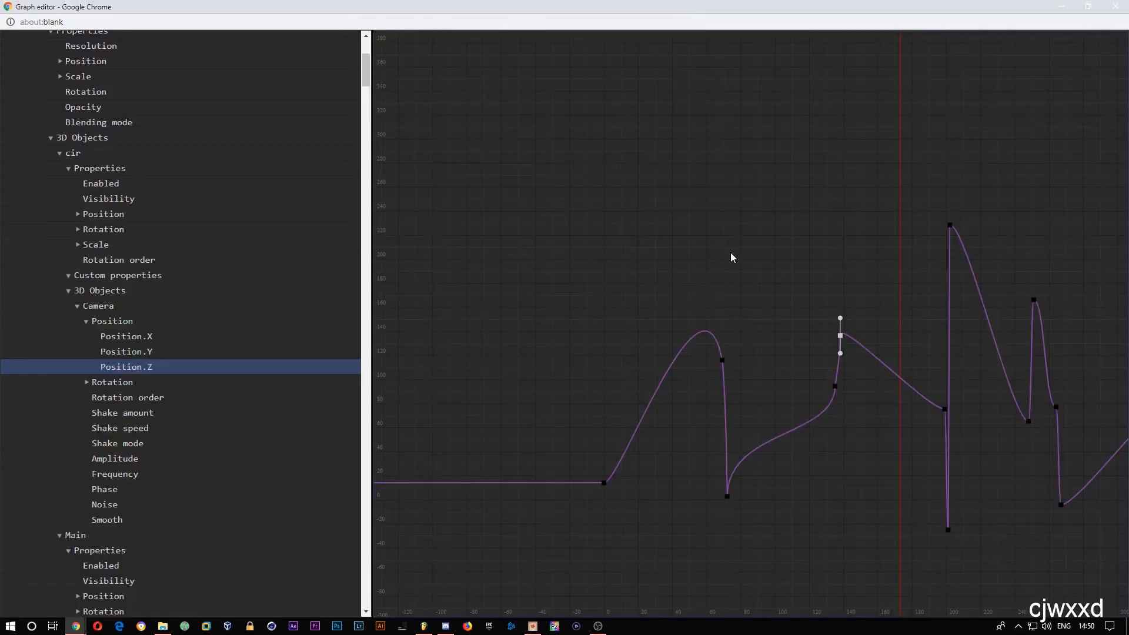
drag(838, 319, 824, 375)
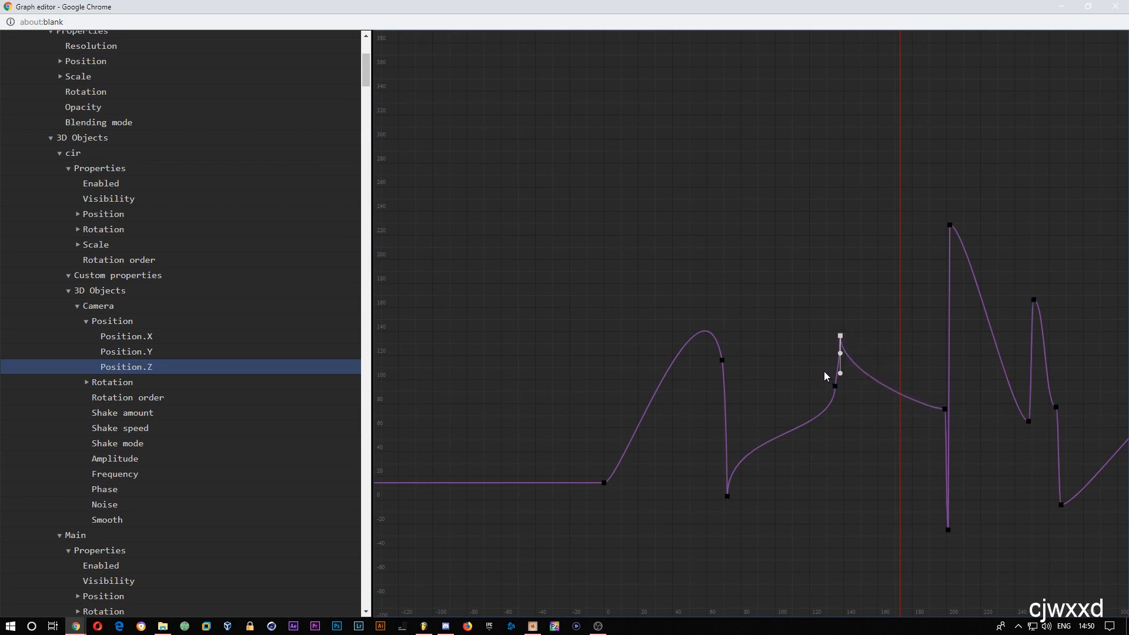
click(944, 409)
drag(926, 404, 945, 444)
mouse_move(943, 404)
mouse_down()
mouse_move(945, 378)
mouse_move(944, 389)
mouse_up()
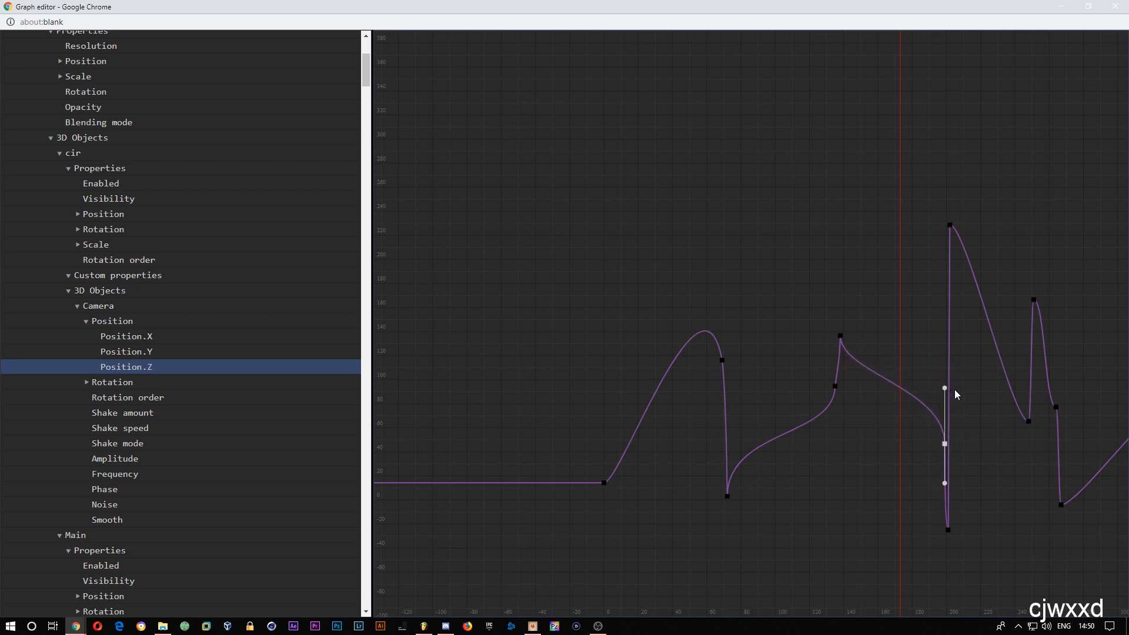
Step: Bend the Position.Z curve steeply down out of marker 3's peak and stand the handles of marker 4's first keyframe nearly vertical
click(950, 225)
drag(967, 225, 945, 349)
click(1029, 421)
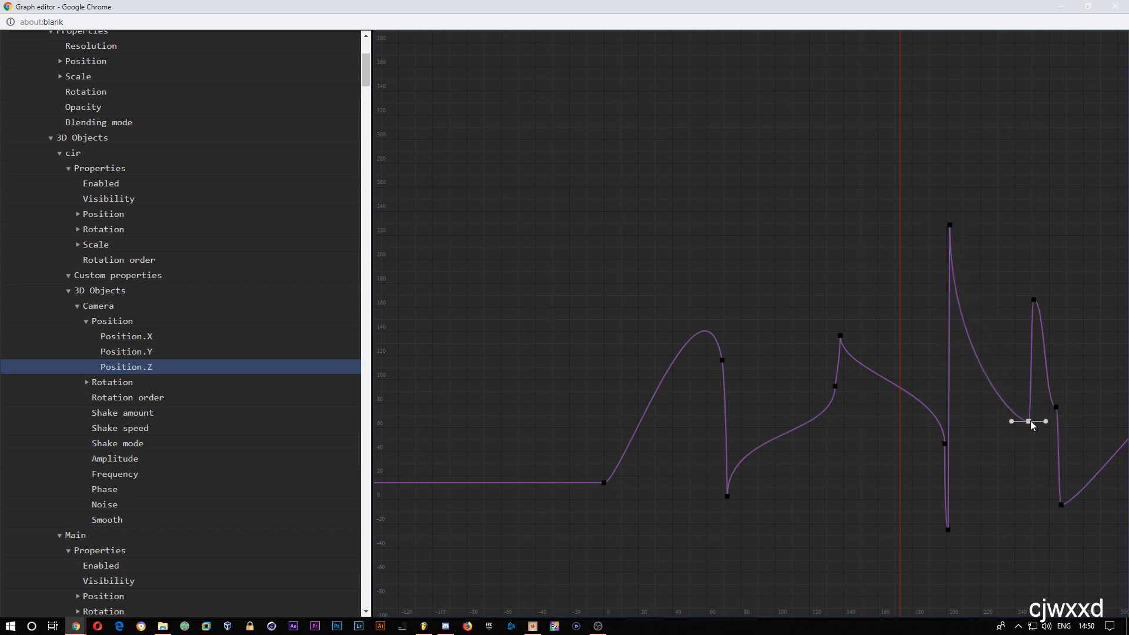
drag(1046, 421, 1032, 360)
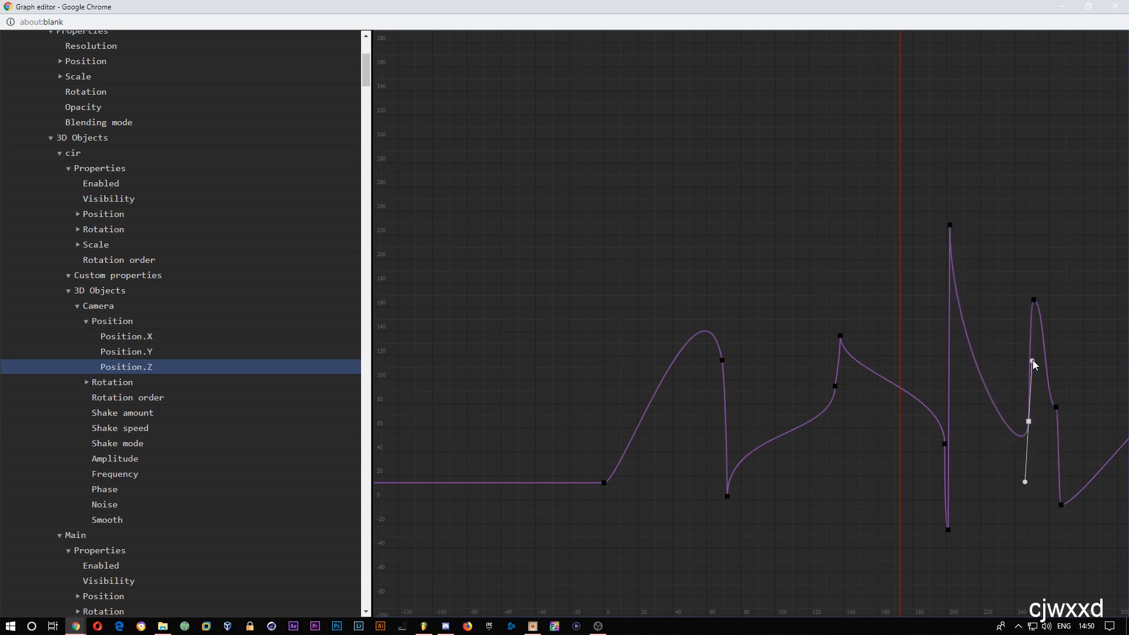
click(1034, 301)
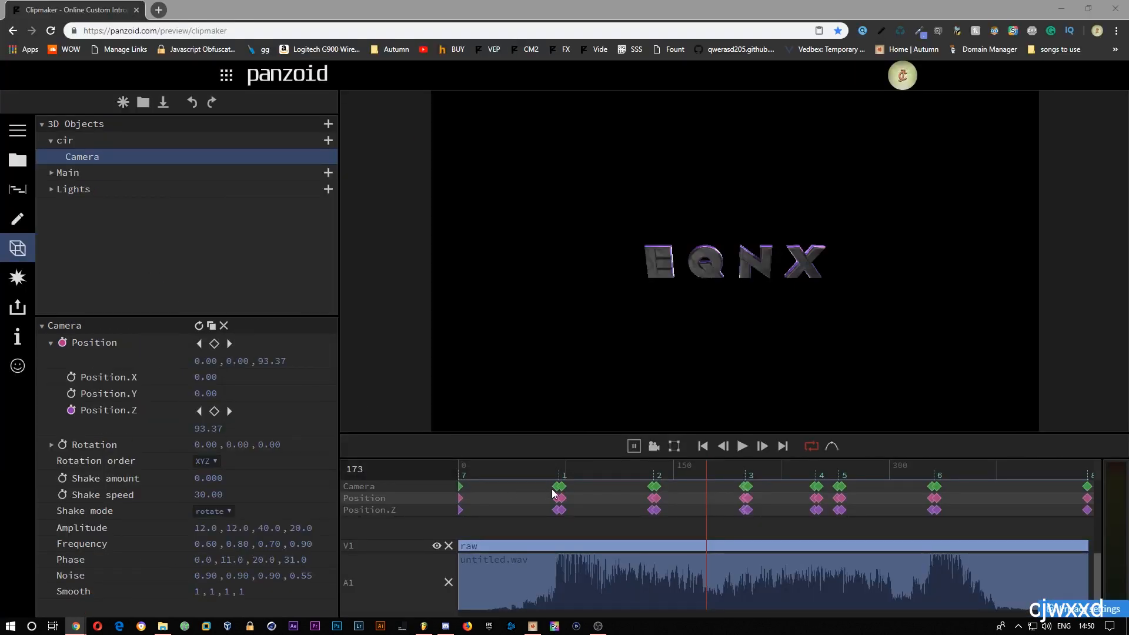
Step: Play the animation from frame 0, replay the part from before marker 3, and examine the movement between markers 4 and 5
drag(472, 474, 444, 477)
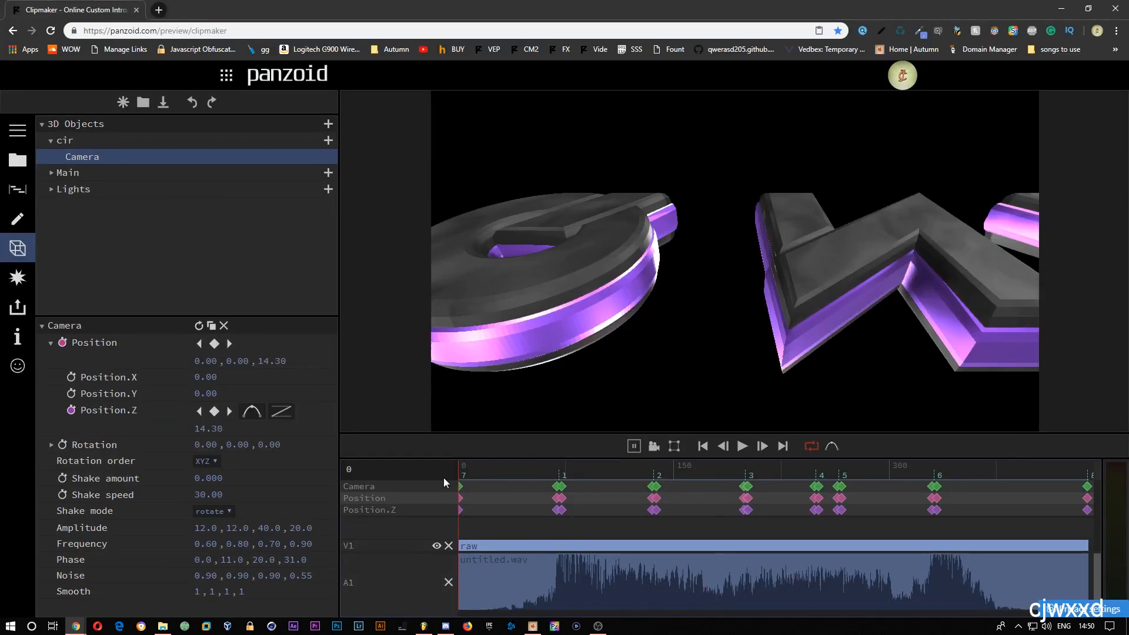
key(space)
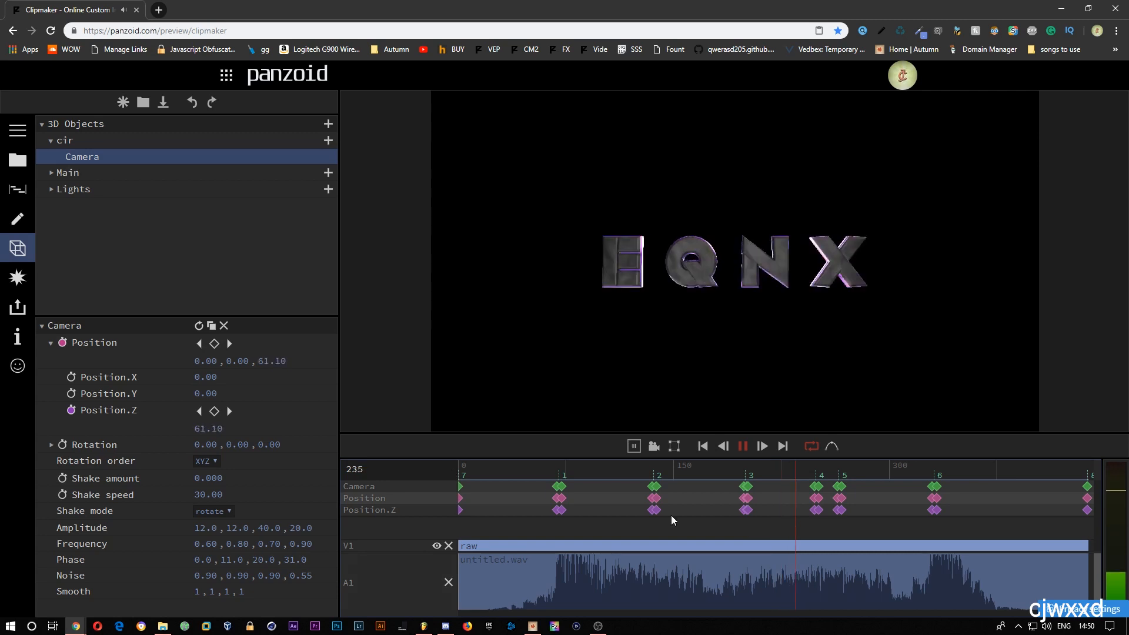
click(719, 475)
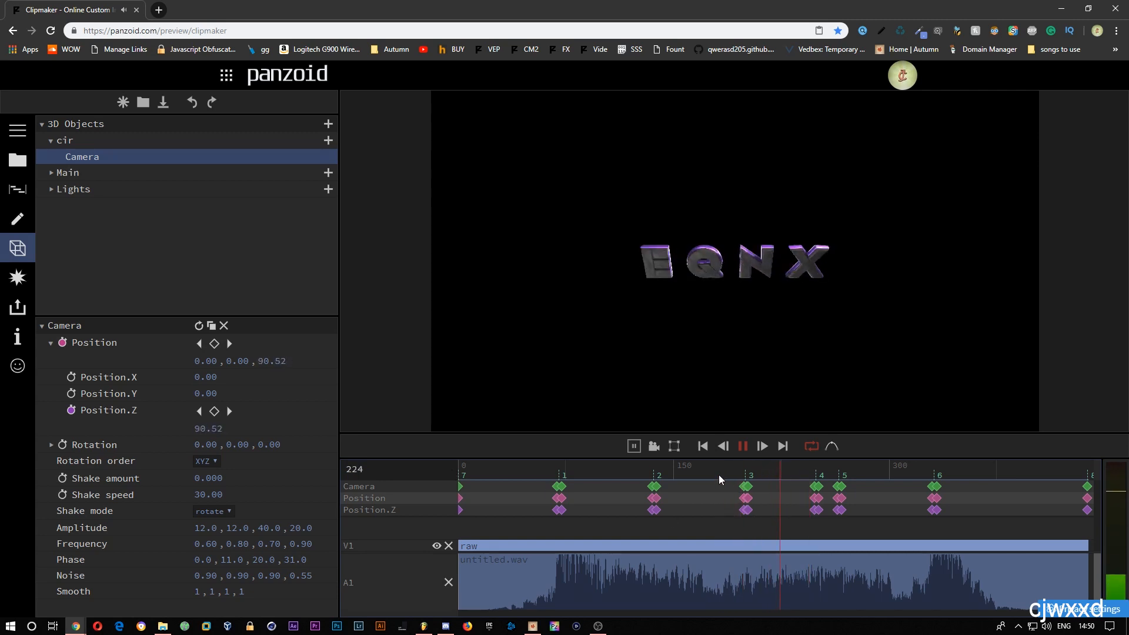
key(space)
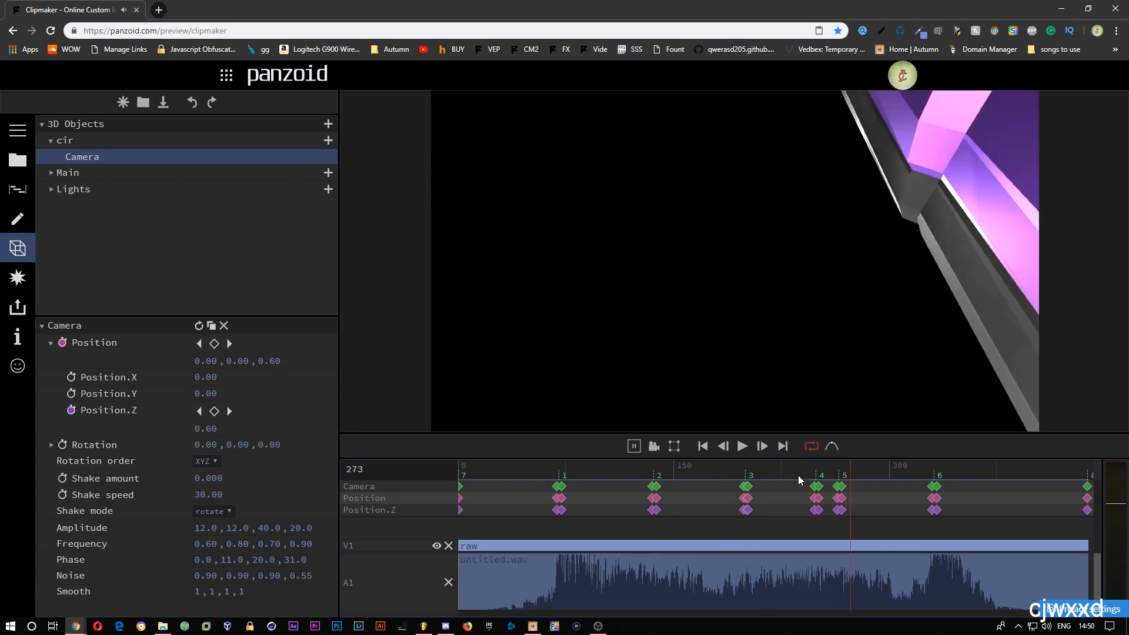
drag(840, 475, 831, 475)
Step: Shorten and tilt the handles of marker 4's second Position.Z keyframe in the graph editor to sharpen its peak
drag(701, 0, 700, 0)
scroll(951, 390, up, 4)
scroll(951, 389, down, 4)
scroll(926, 400, down, 1)
scroll(916, 400, up, 5)
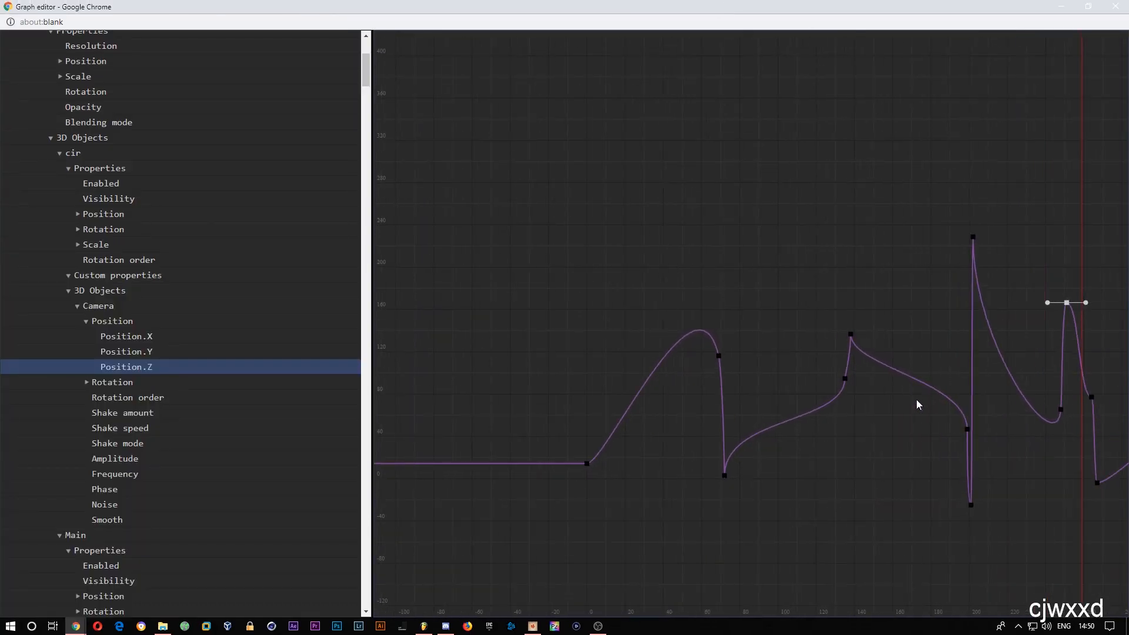
drag(891, 420, 662, 444)
scroll(609, 445, up, 6)
click(636, 280)
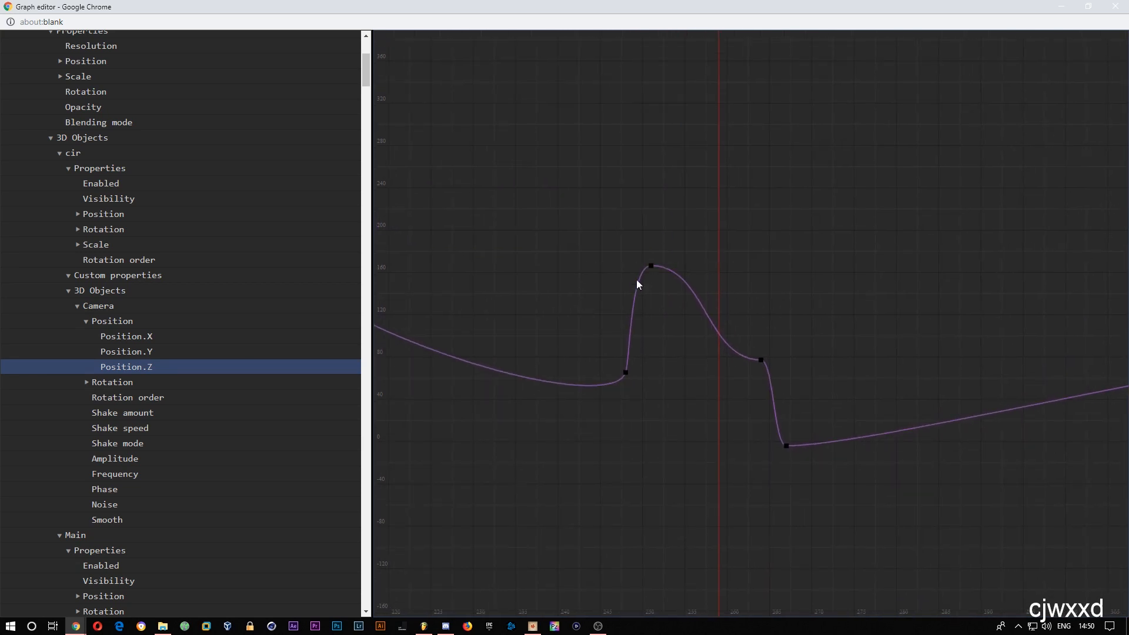
click(649, 265)
drag(566, 267, 639, 273)
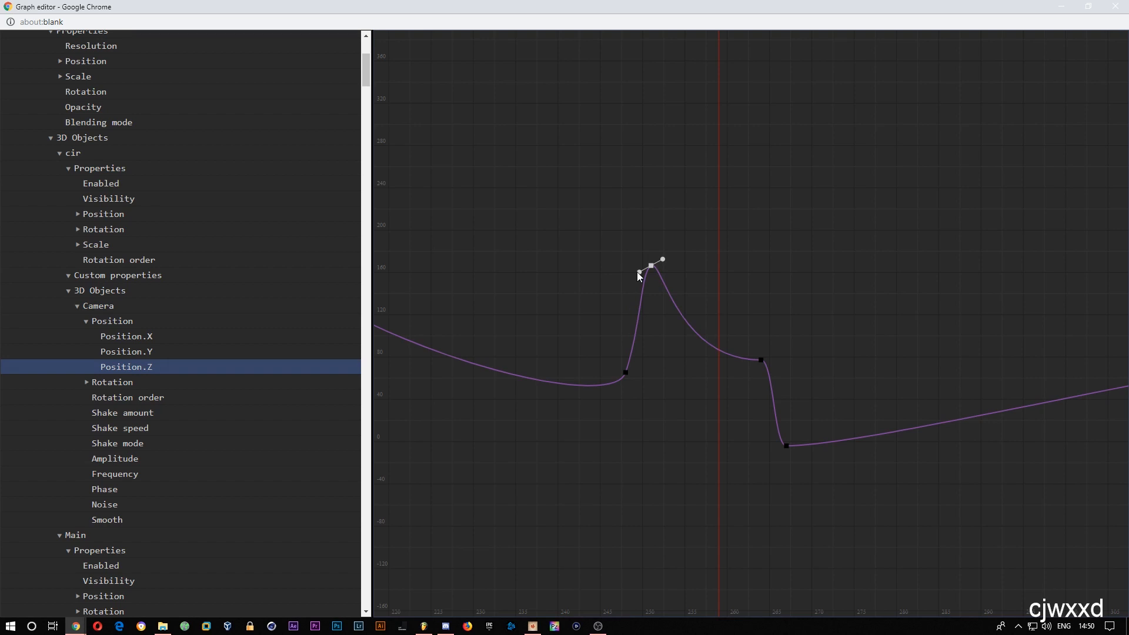
drag(638, 272, 646, 273)
Step: Stand the handles of marker 5's first Position.Z keyframe vertical and play back the section around marker 5
click(761, 361)
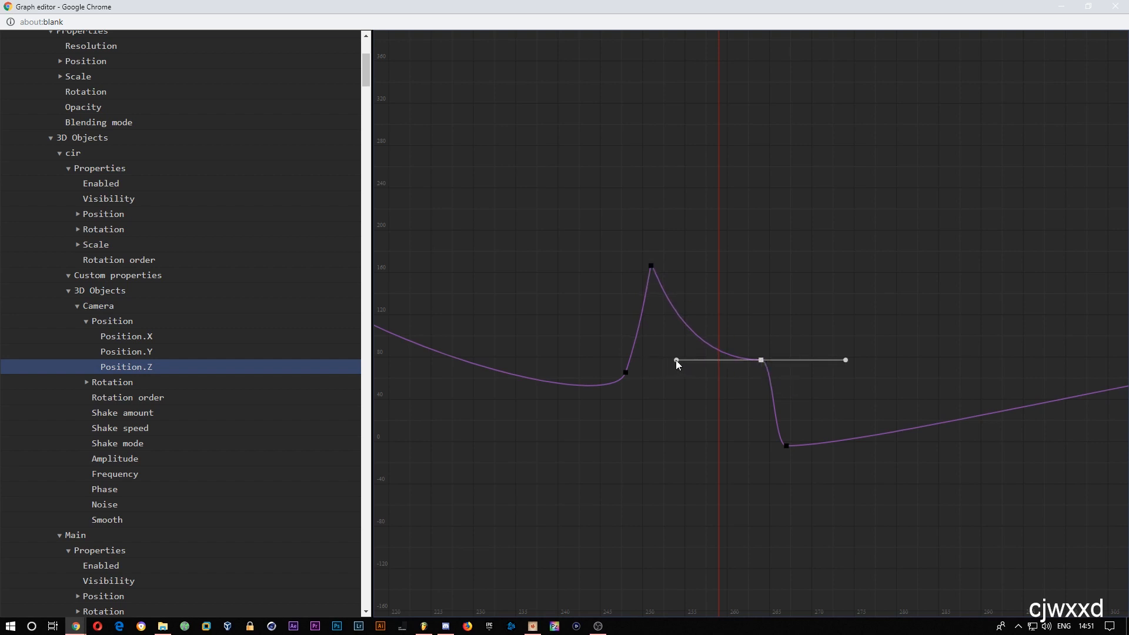
drag(676, 360, 769, 314)
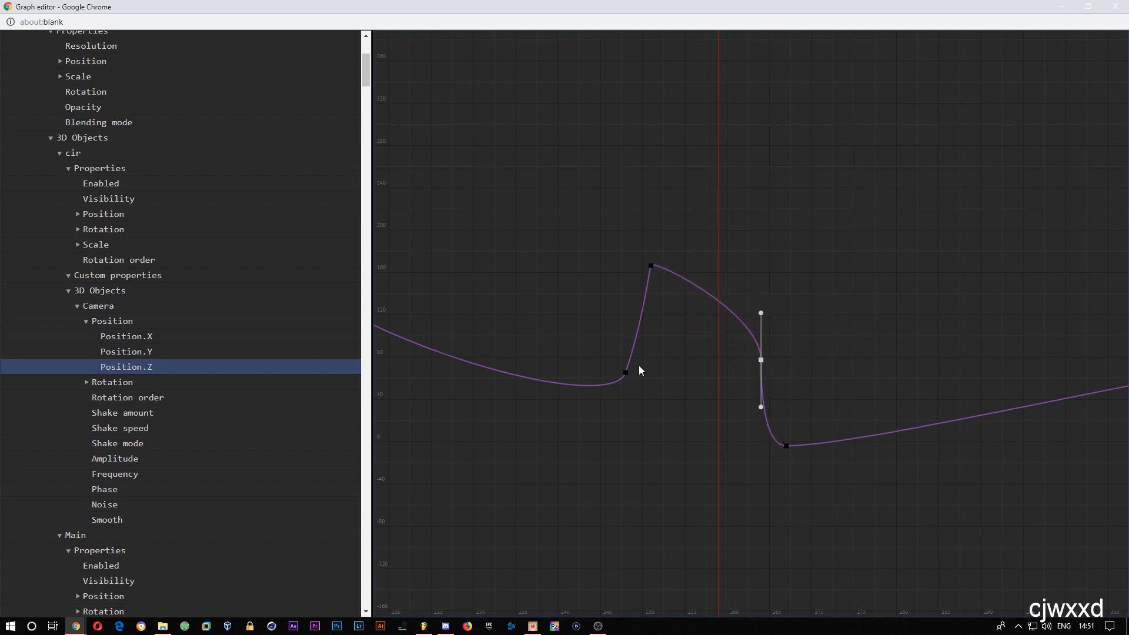
scroll(624, 389, down, 1)
scroll(620, 393, up, 2)
scroll(615, 394, down, 2)
scroll(613, 395, down, 3)
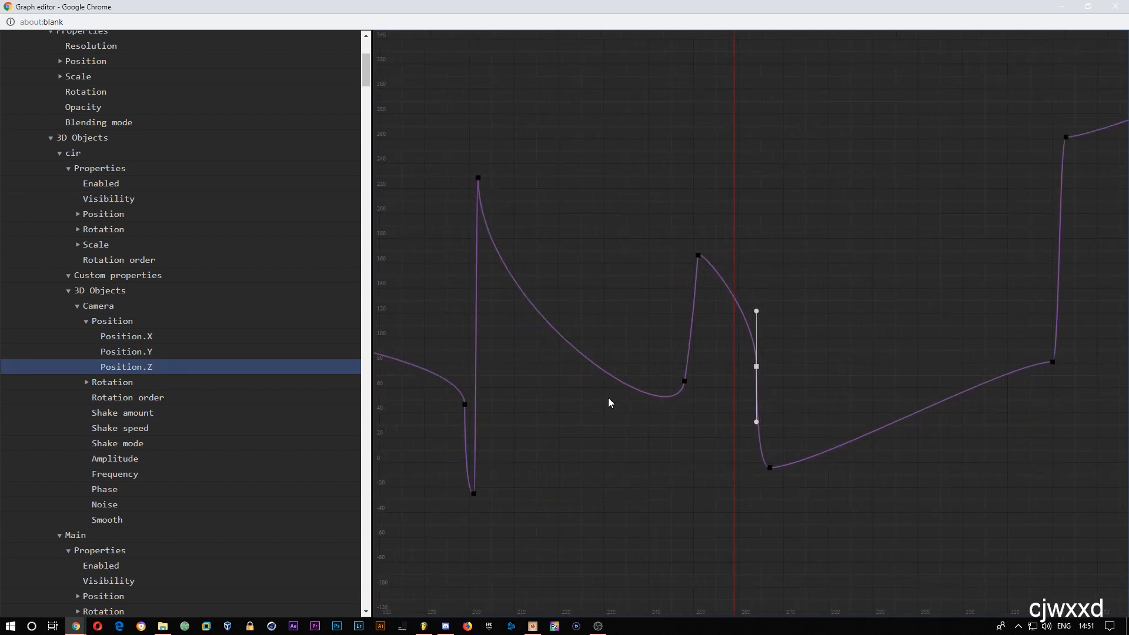
drag(610, 404, 597, 394)
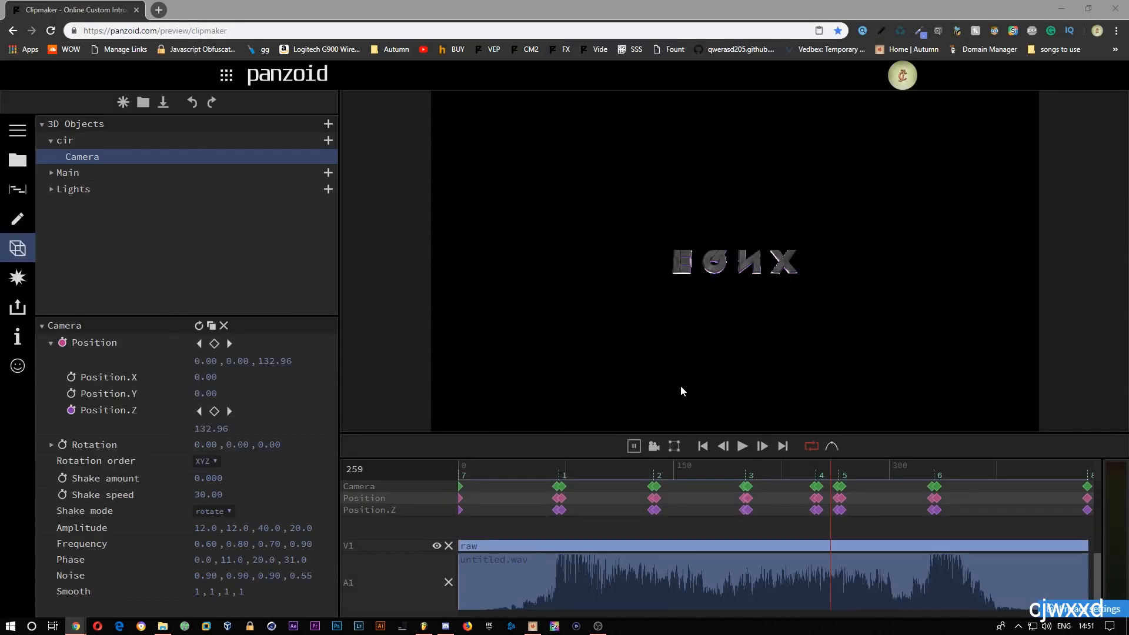
key(space)
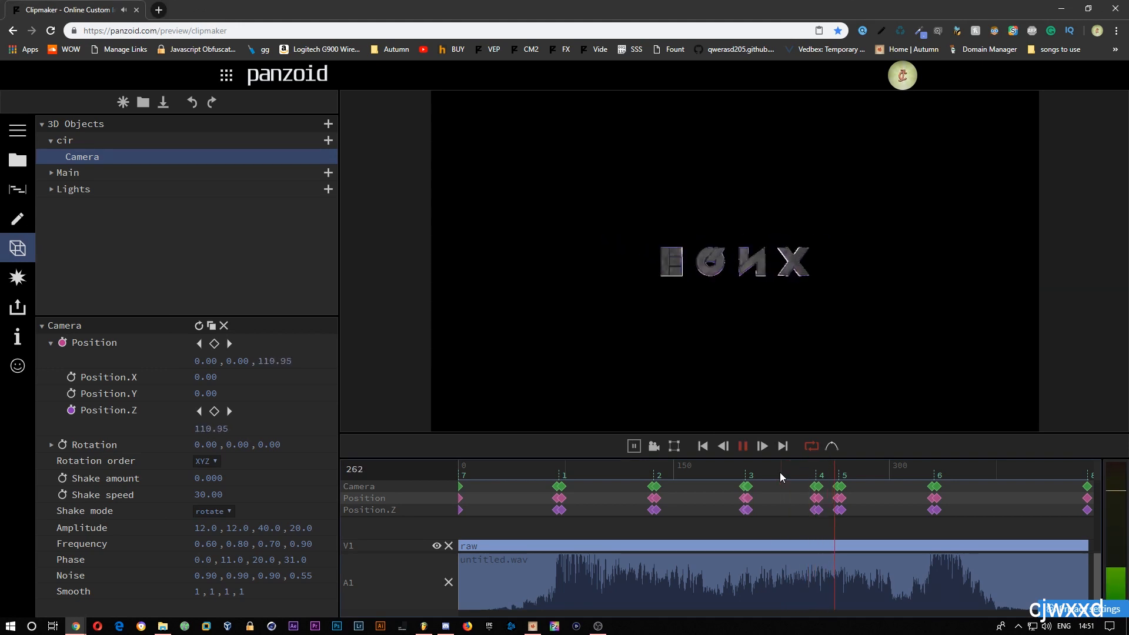
key(space)
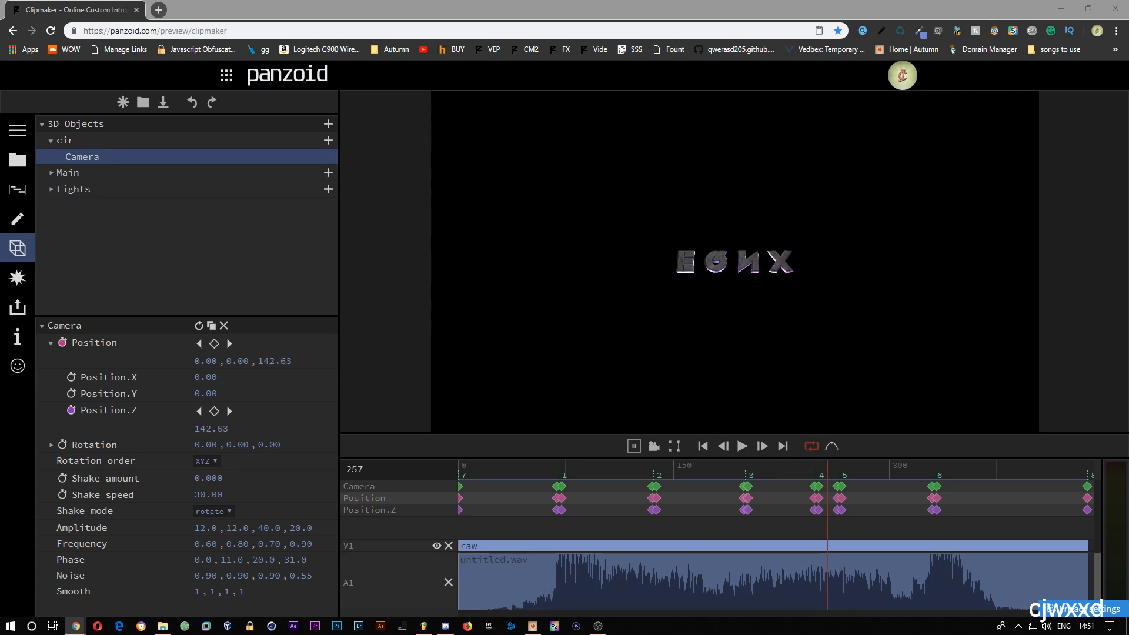
Step: Bend the Position.Z curve steeply down out of marker 4's peak and steeply up out of marker 5's second keyframe
drag(211, 429, 173, 429)
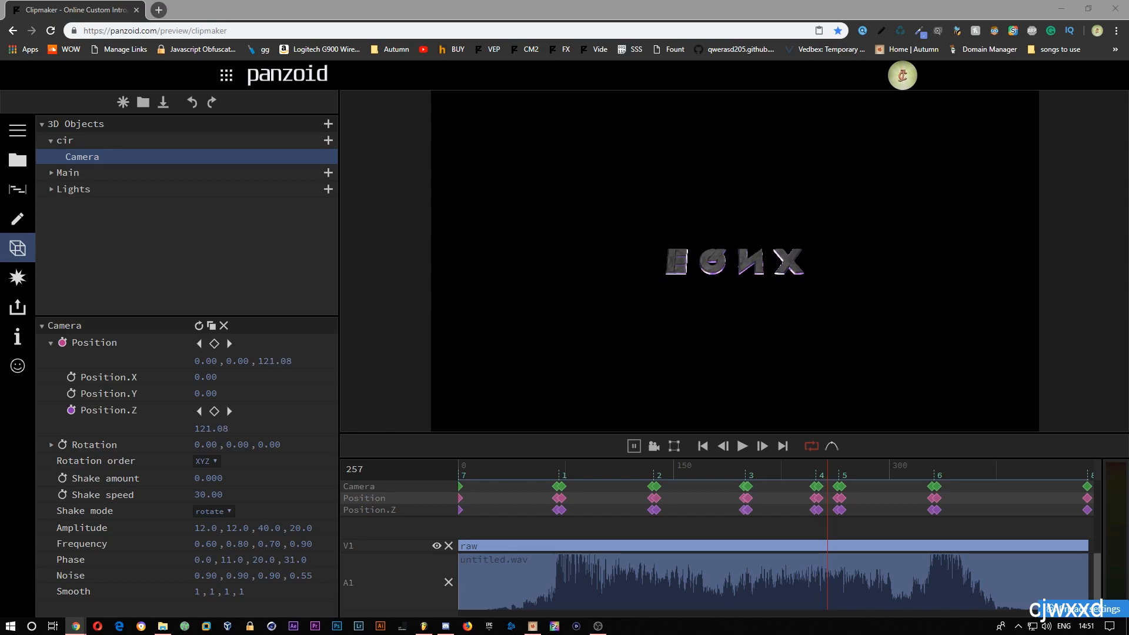
drag(0, 5, 648, 3)
drag(660, 255, 777, 352)
click(729, 344)
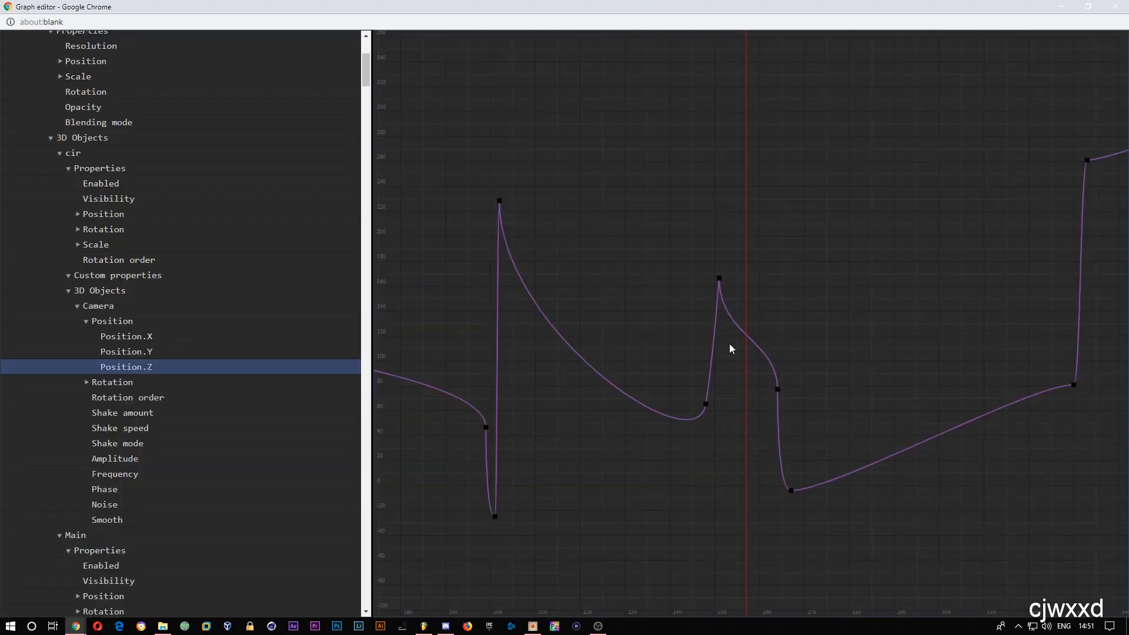
click(792, 490)
drag(745, 490, 790, 429)
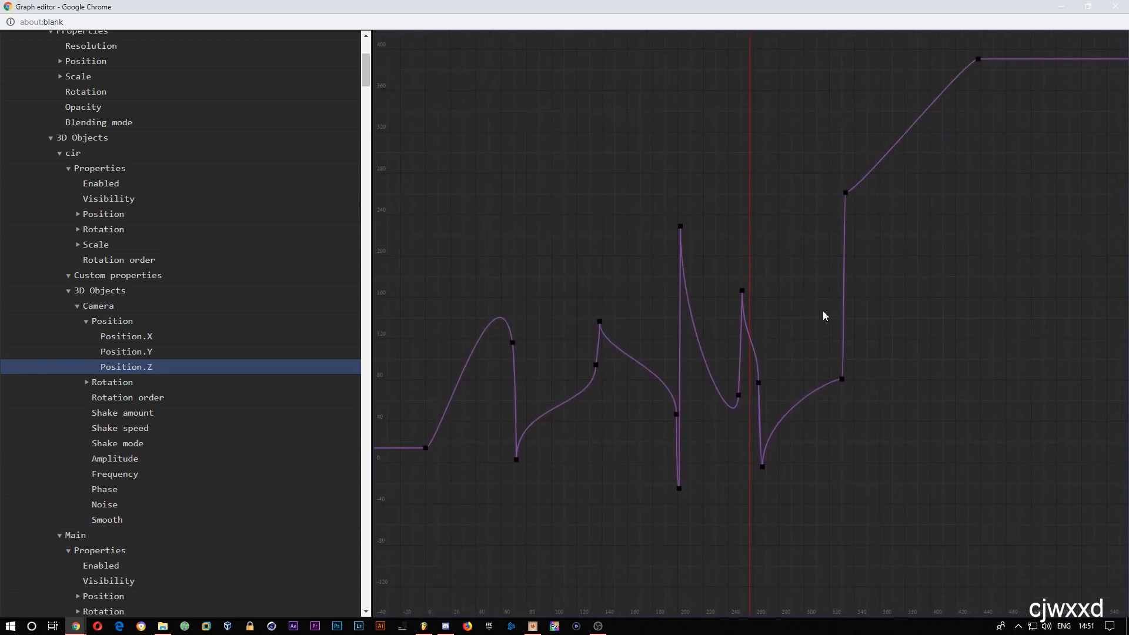
Step: Make the handles of both marker 6 keyframes vertical on the Position.Z curve
drag(829, 380, 849, 413)
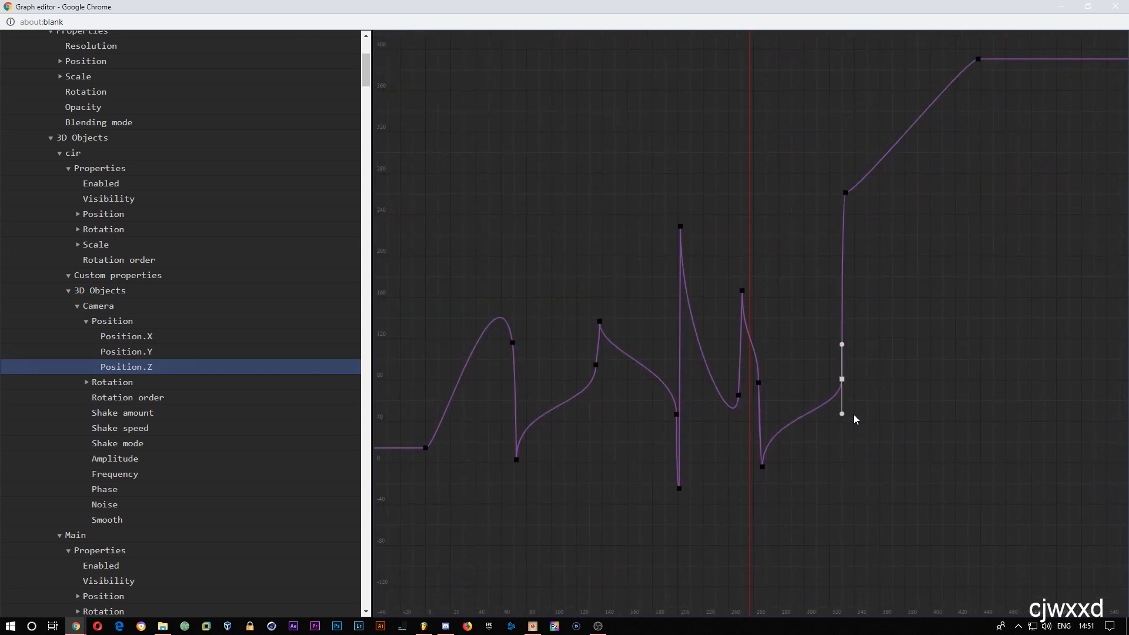
click(804, 249)
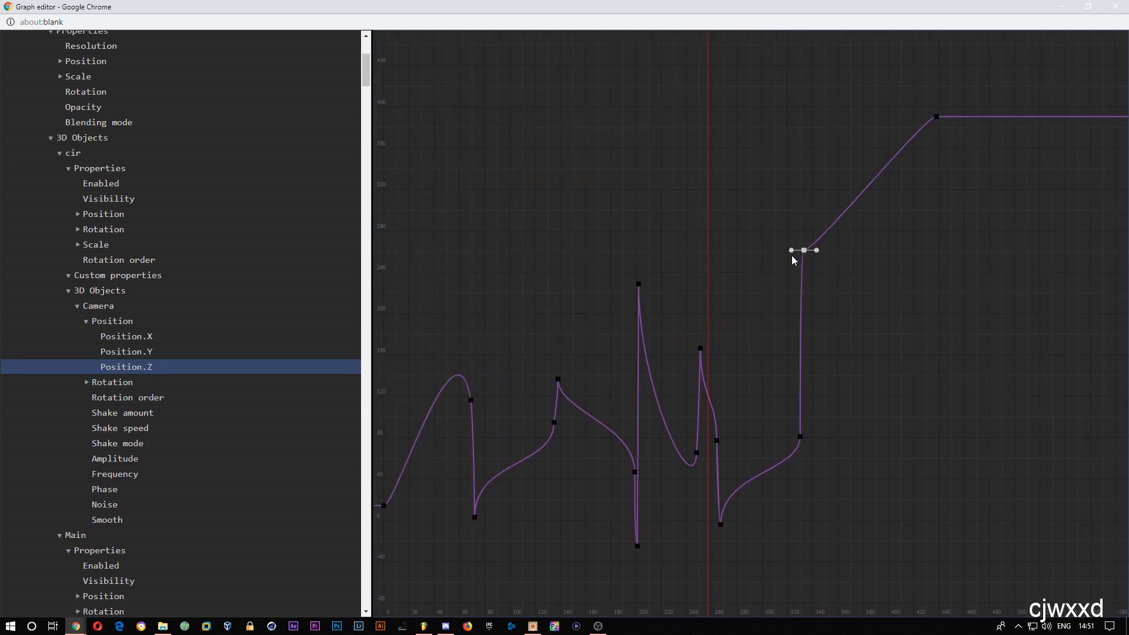
drag(792, 255, 819, 297)
click(1062, 6)
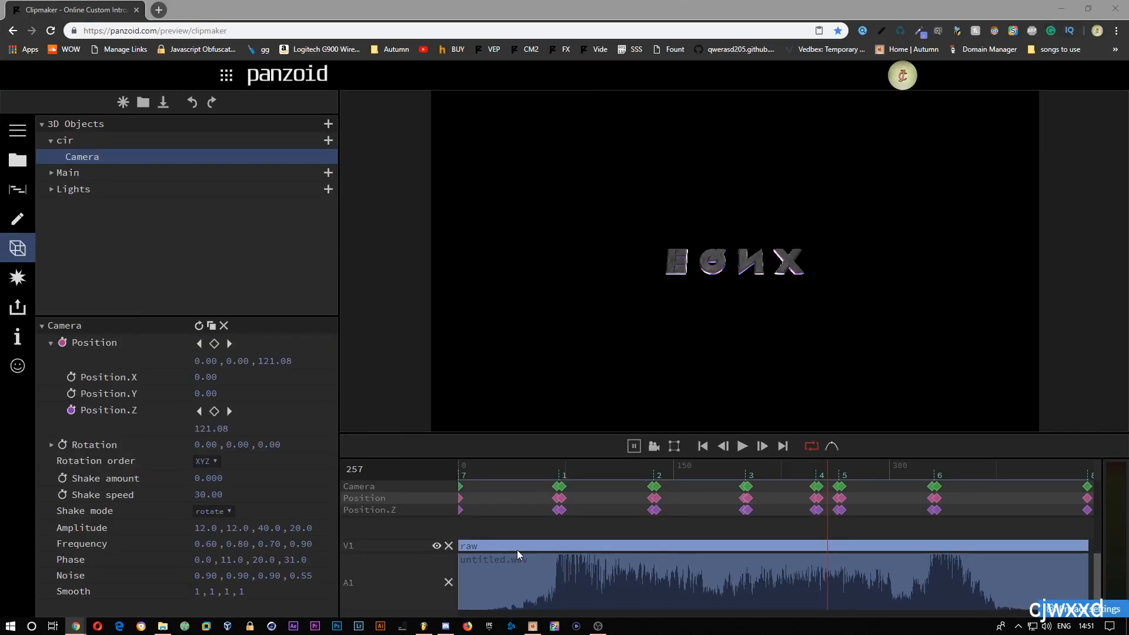
Step: Play the animation from before marker 3, replay it from before marker 4, and examine the zoom into marker 5
click(717, 471)
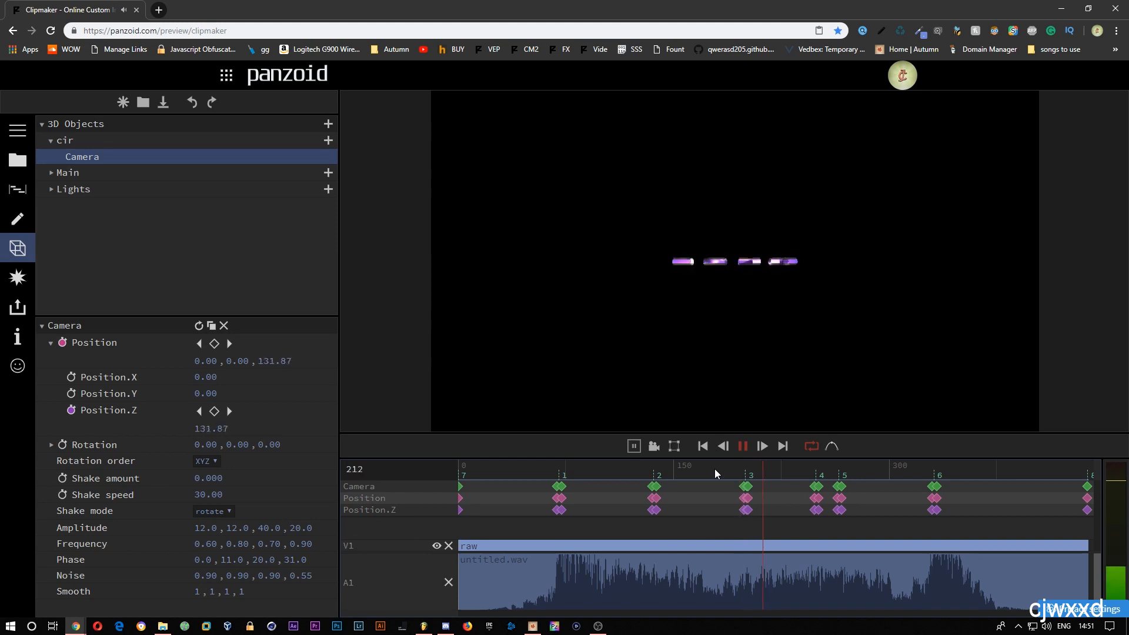
click(715, 468)
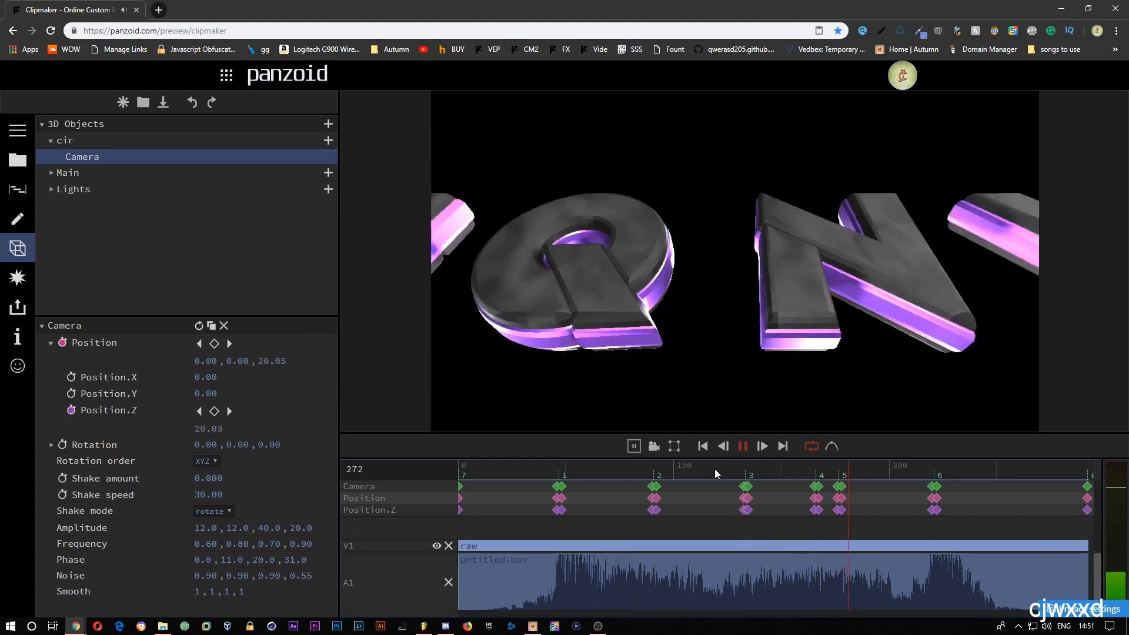
click(802, 476)
key(space)
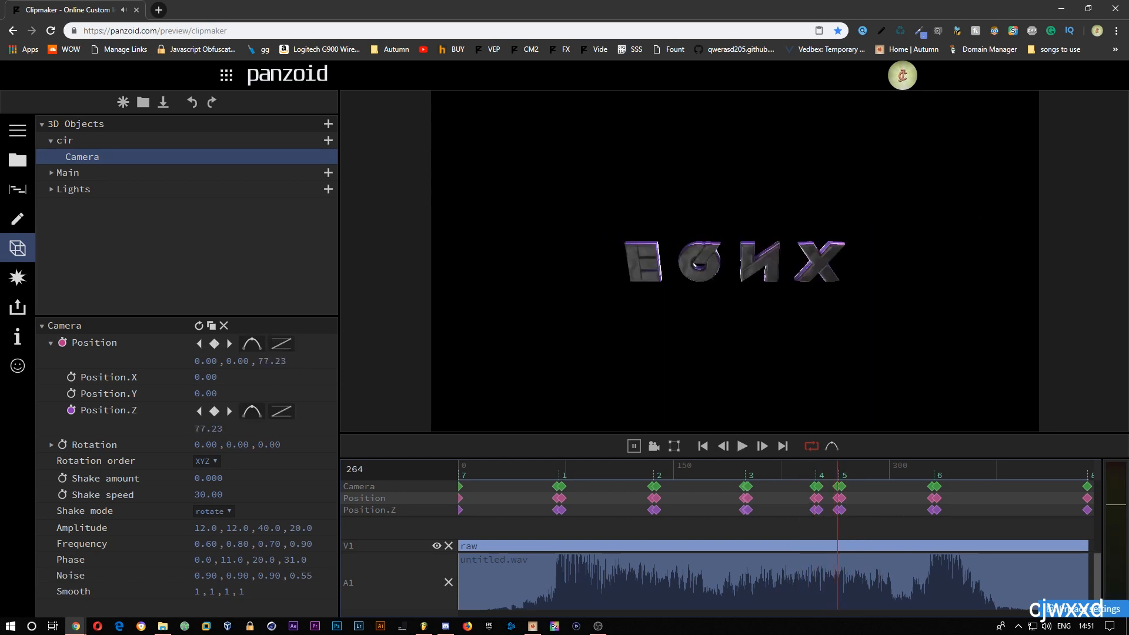
Step: Lower marker 4's second keyframe, point its outgoing handle upward, and extend the upper handle of marker 5's first keyframe to form a rounded hump
drag(1128, 7, 560, 1)
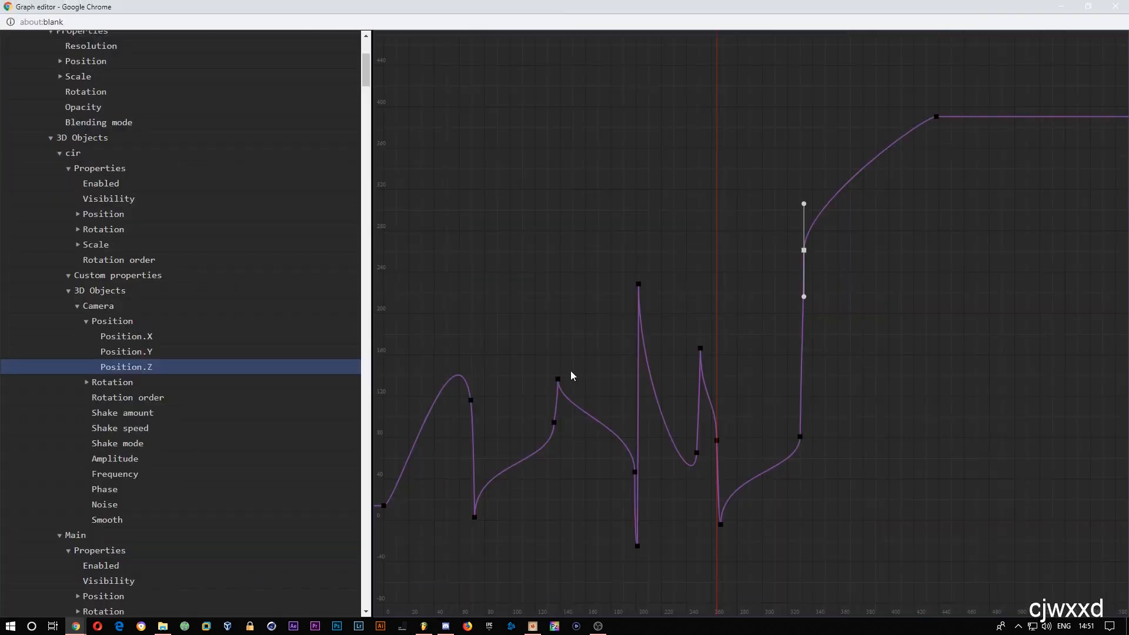
drag(571, 332, 666, 287)
scroll(806, 389, up, 3)
scroll(806, 391, down, 5)
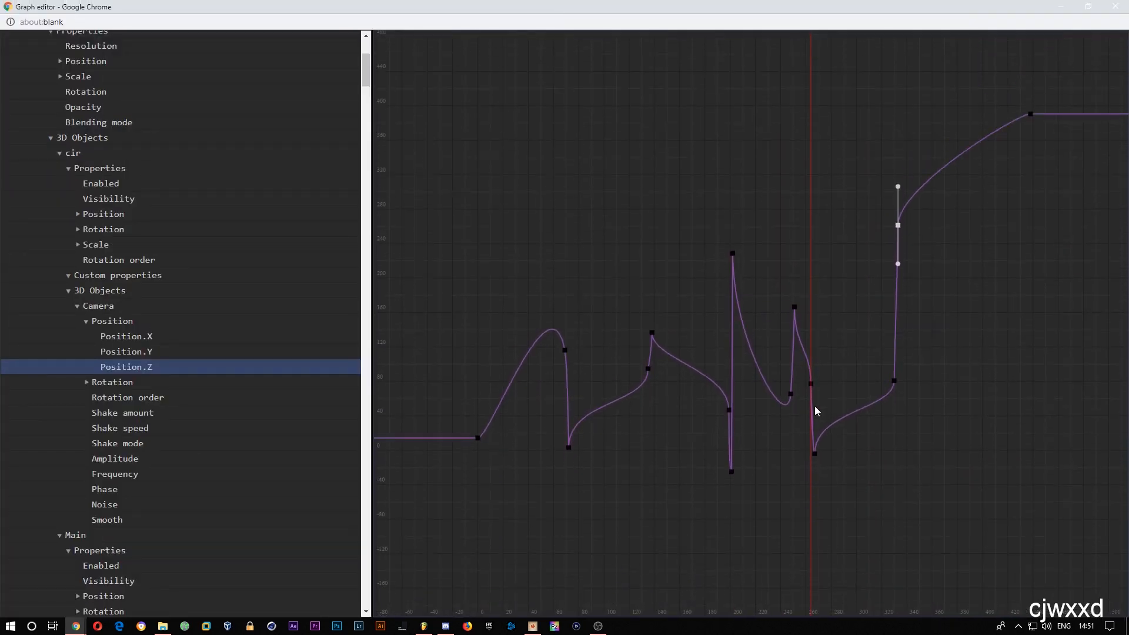
scroll(803, 400, up, 3)
scroll(796, 400, up, 4)
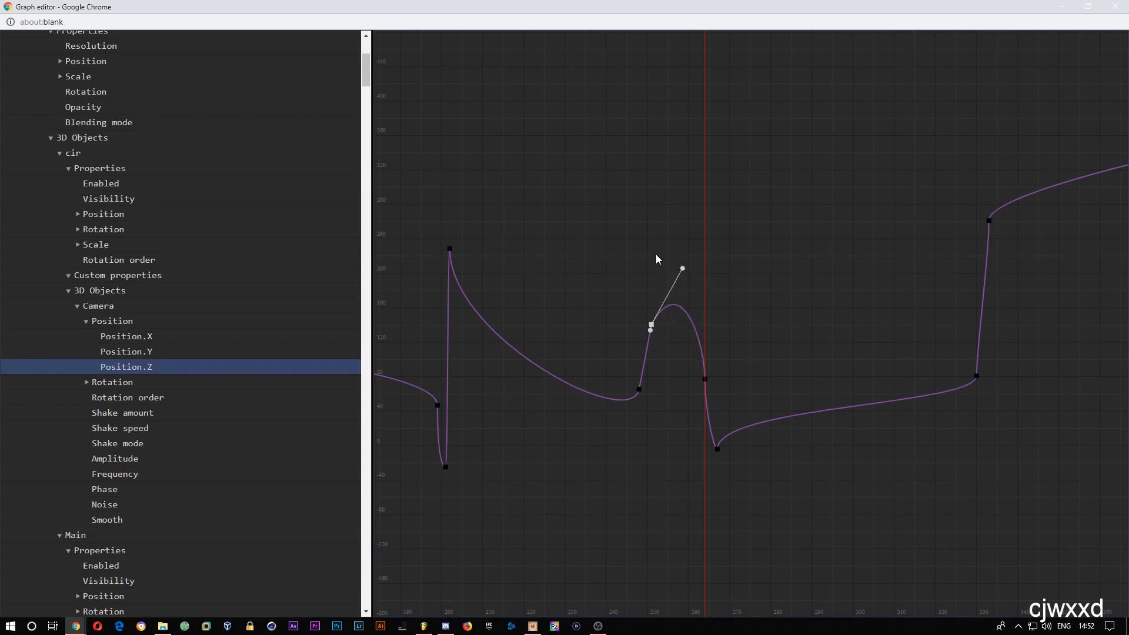
drag(674, 264, 669, 263)
drag(706, 347, 714, 281)
drag(677, 9, 1128, 12)
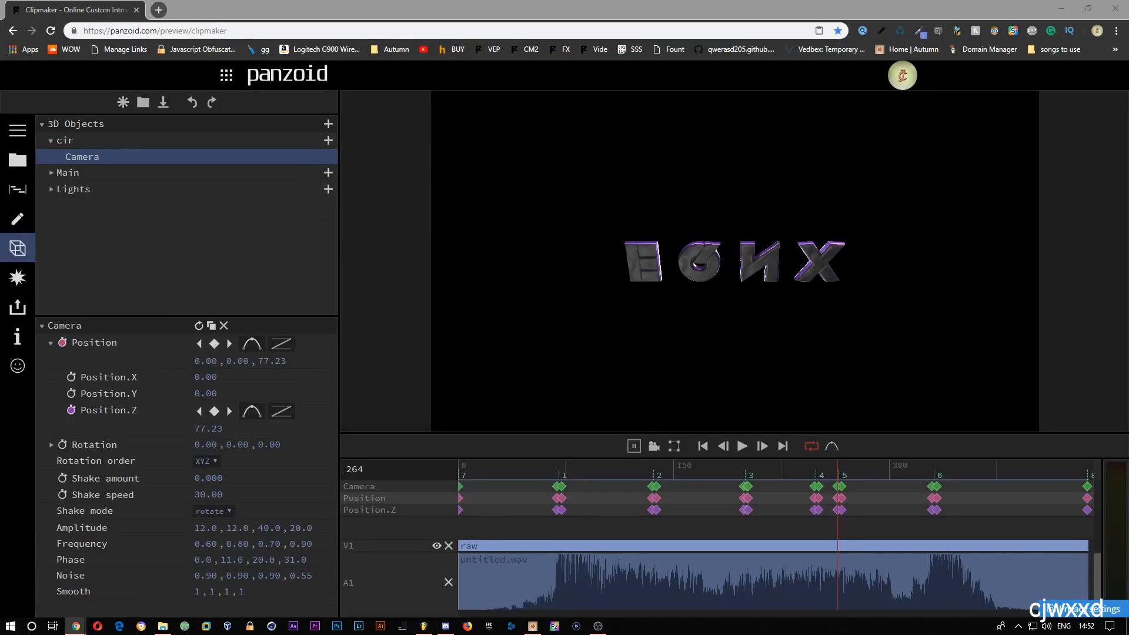
Step: Play the animation from before marker 4 to past marker 5 and examine the rounded zoom movement
drag(815, 466, 788, 477)
key(space)
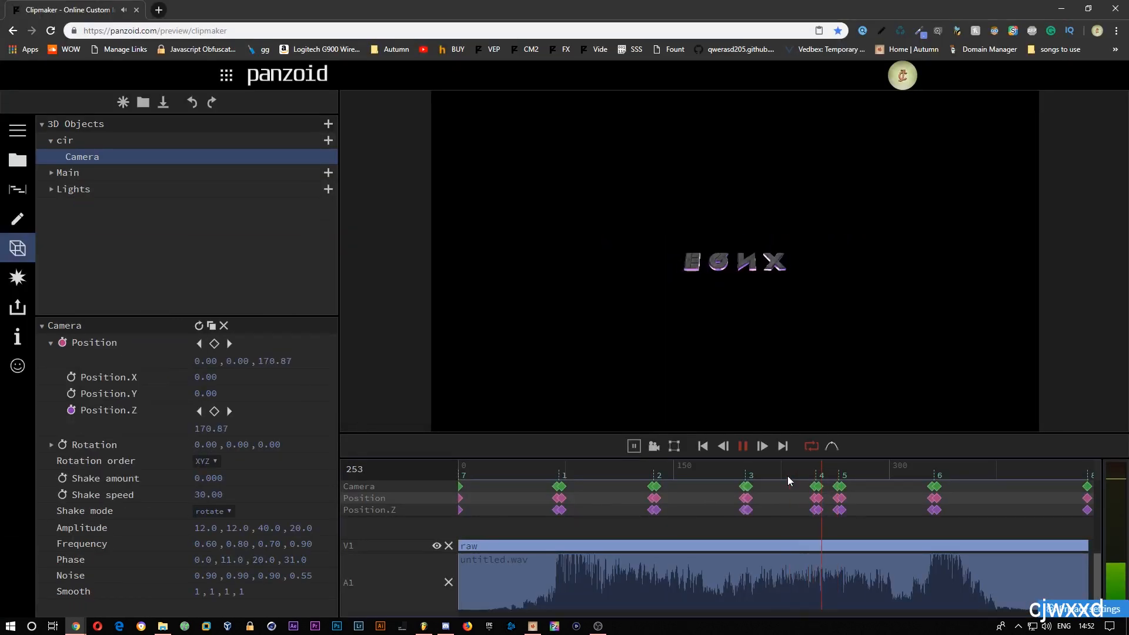
key(space)
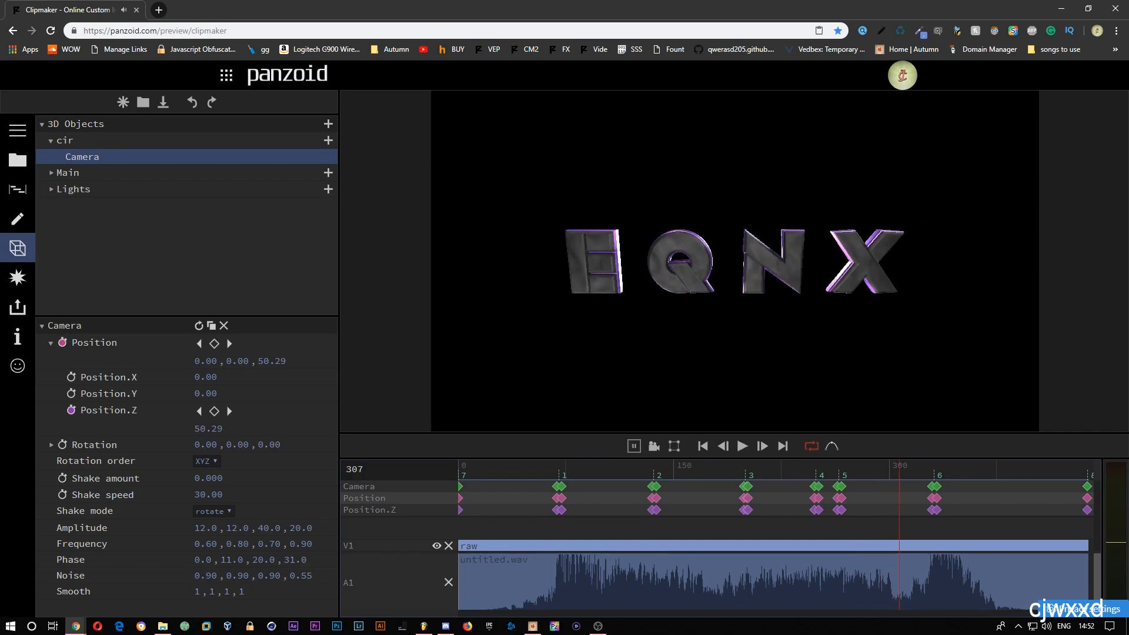
Step: Raise marker 5's first keyframe, shorten its upper handle, then lower marker 4's second keyframe and make its outgoing handle vertical
drag(1128, 8, 729, 4)
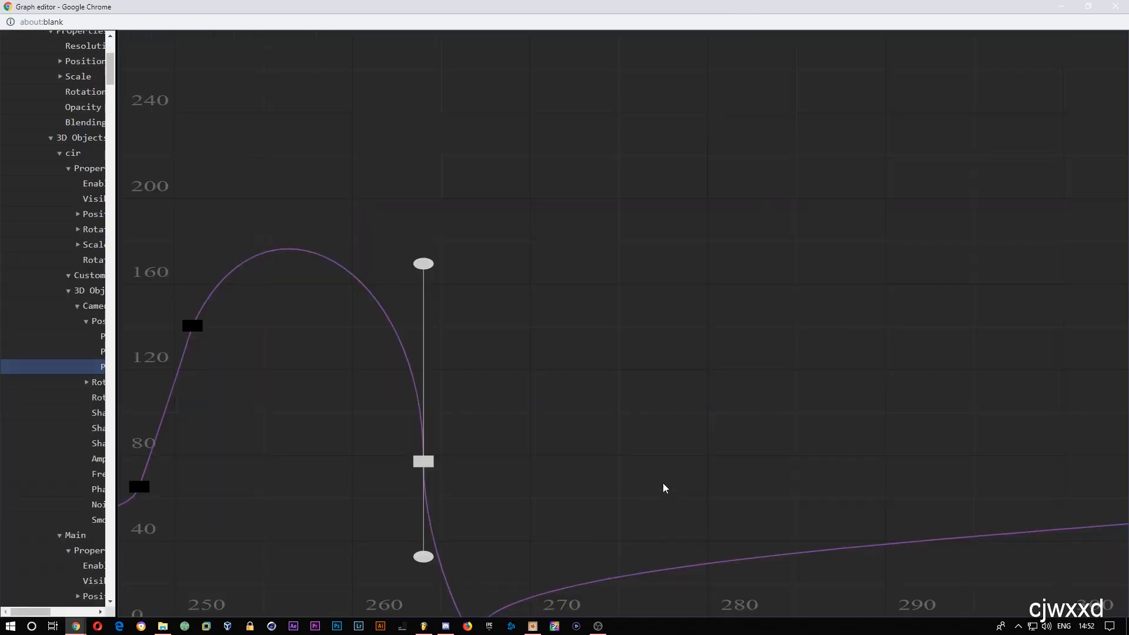
drag(705, 381, 706, 348)
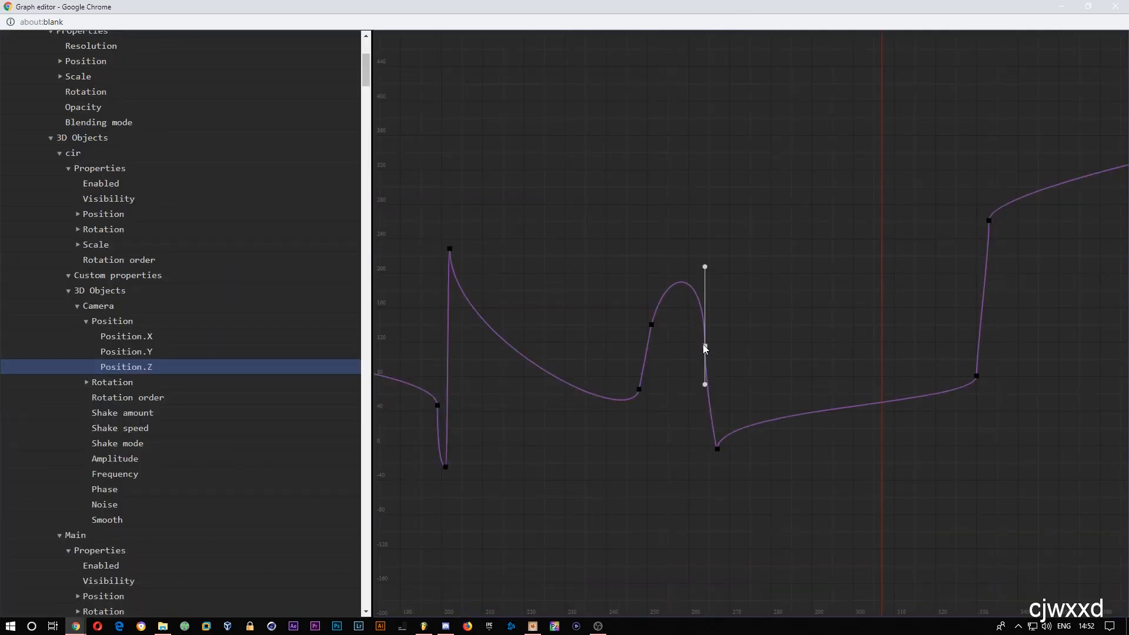
drag(704, 264, 705, 289)
drag(652, 327, 652, 342)
drag(662, 283, 651, 284)
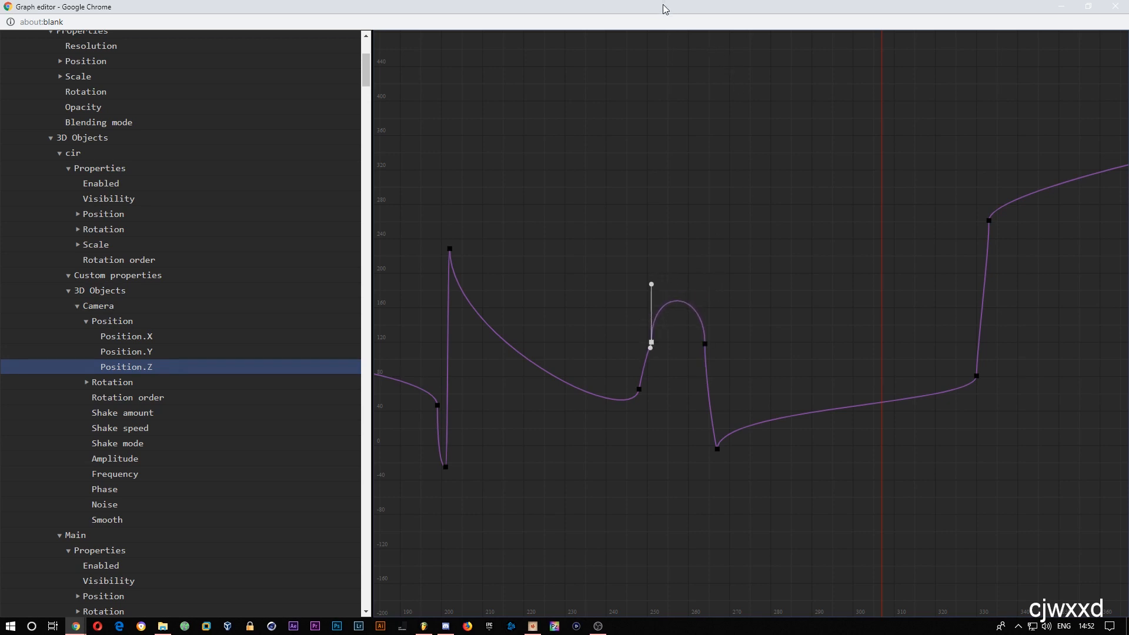
drag(665, 10, 0, 189)
Step: Play the animation from frame 0, replay the part from before marker 4, and examine the hump between markers 4 and 5
drag(643, 475, 398, 457)
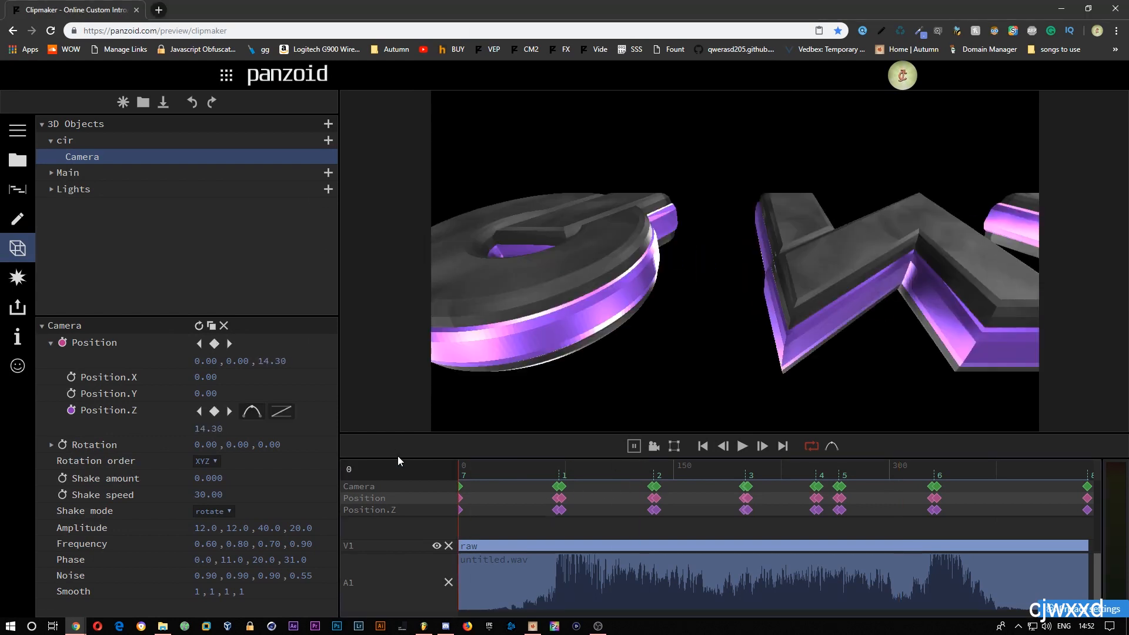
key(space)
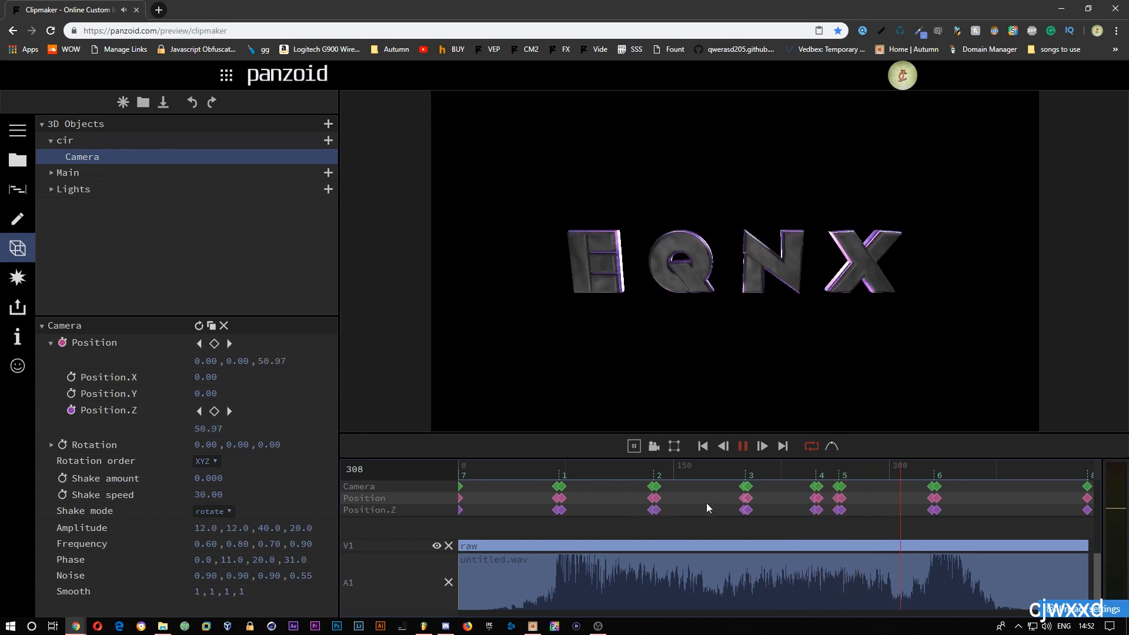
click(852, 476)
click(768, 481)
key(space)
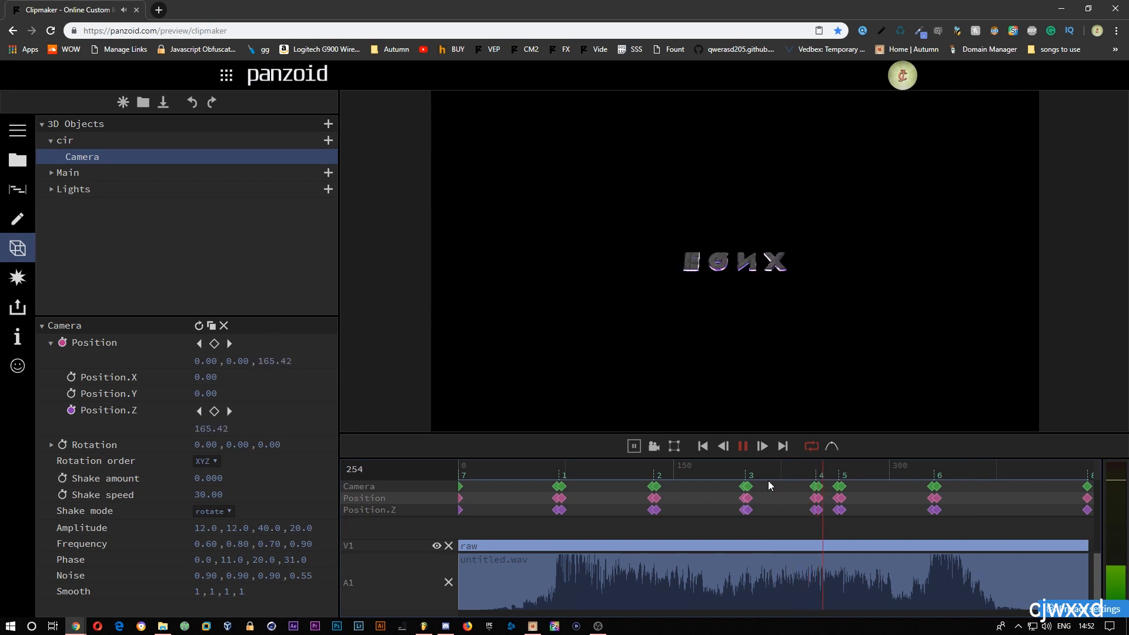
key(space)
Step: Restore the graph editor to a floating window, move it beside the preview, and enlarge it to show the Position.Z curve
key(alt+Tab)
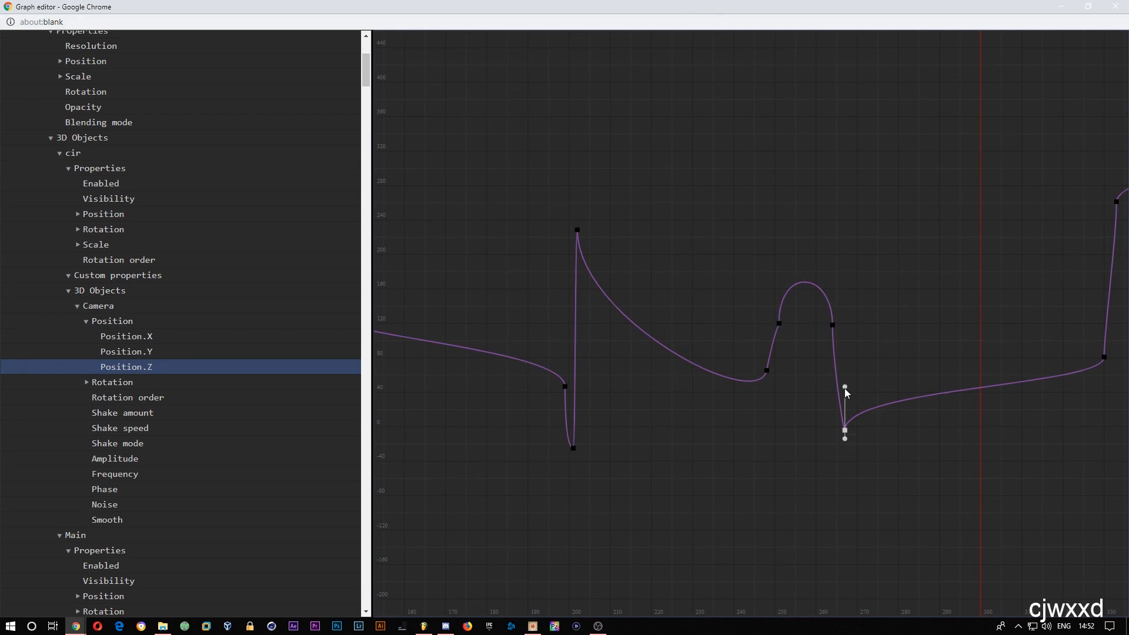
drag(420, 321, 894, 300)
scroll(824, 320, down, 3)
scroll(821, 318, down, 2)
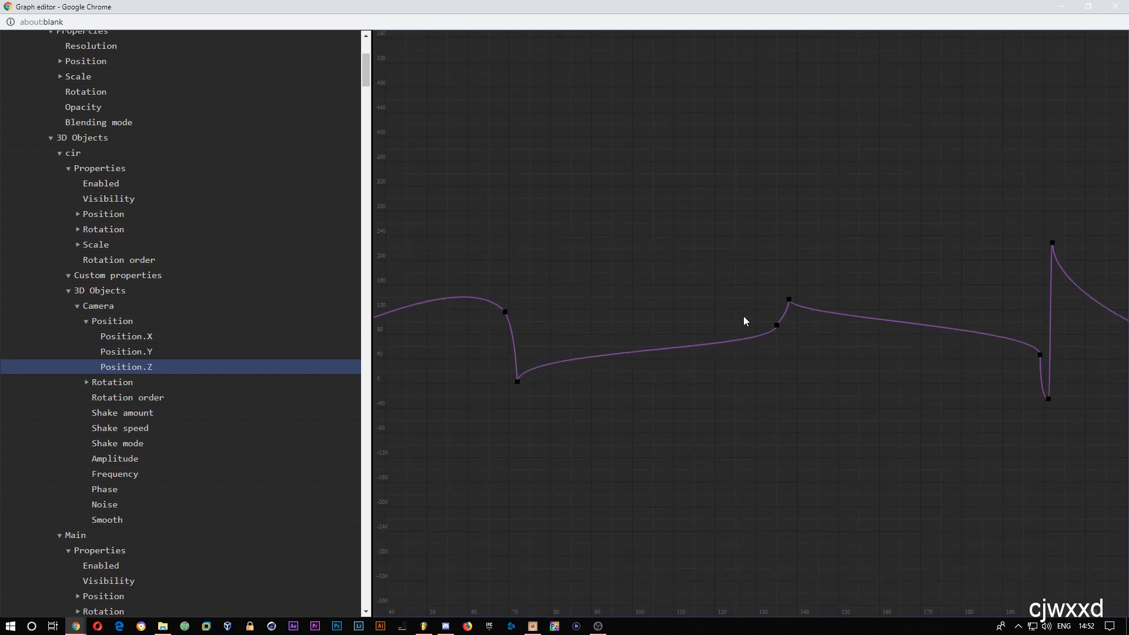
key(f)
double_click(576, 2)
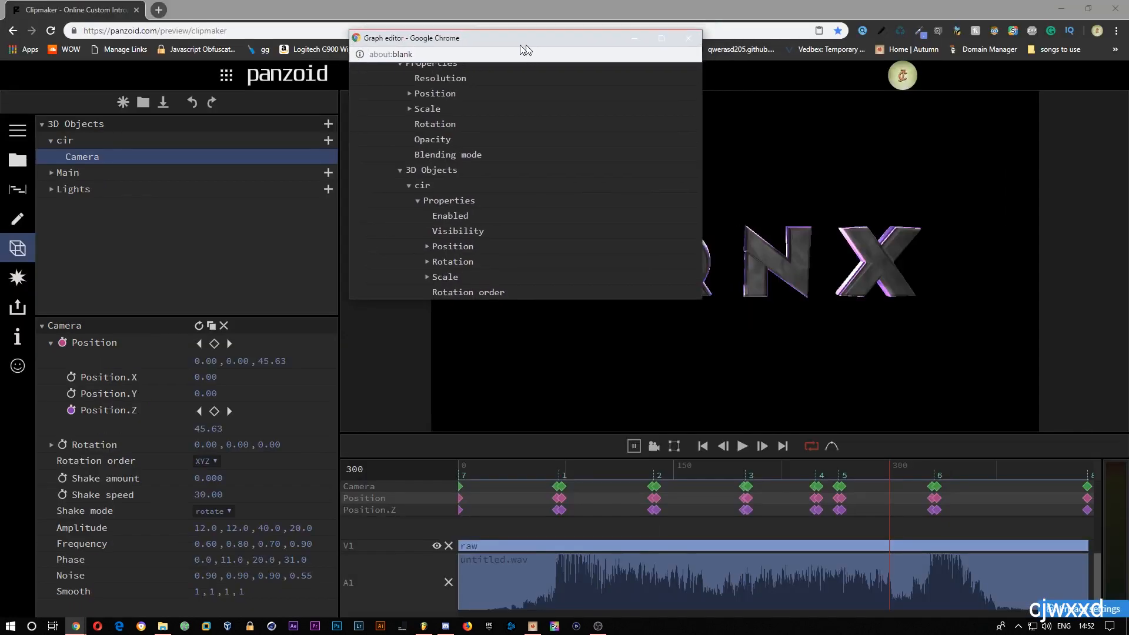
click(323, 77)
drag(276, 69, 150, 33)
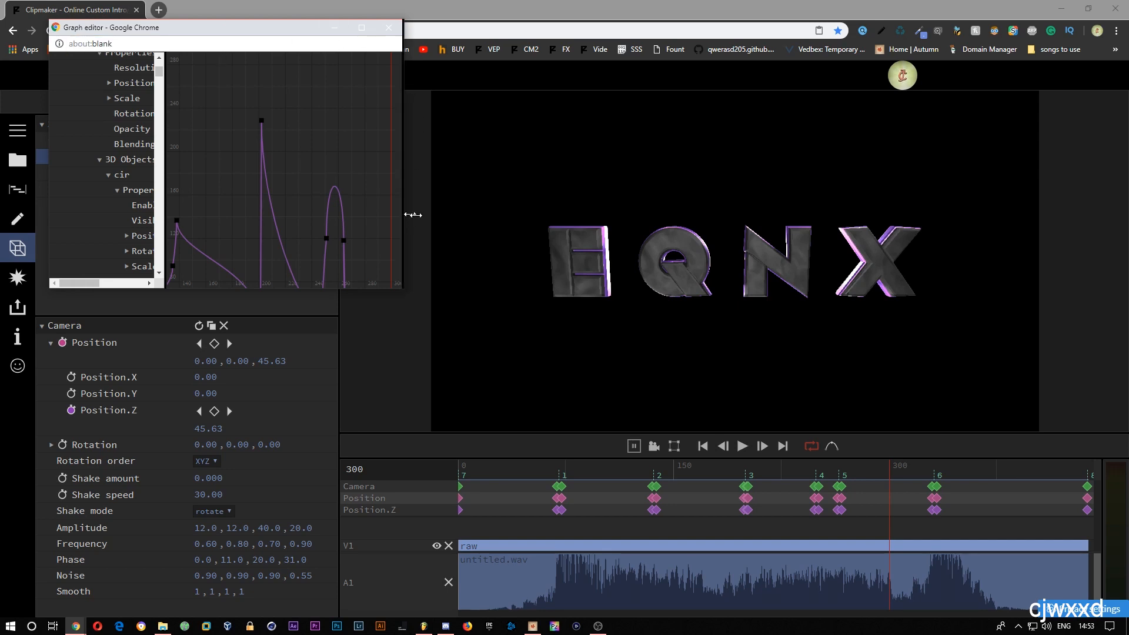
drag(413, 215, 575, 218)
drag(456, 290, 438, 478)
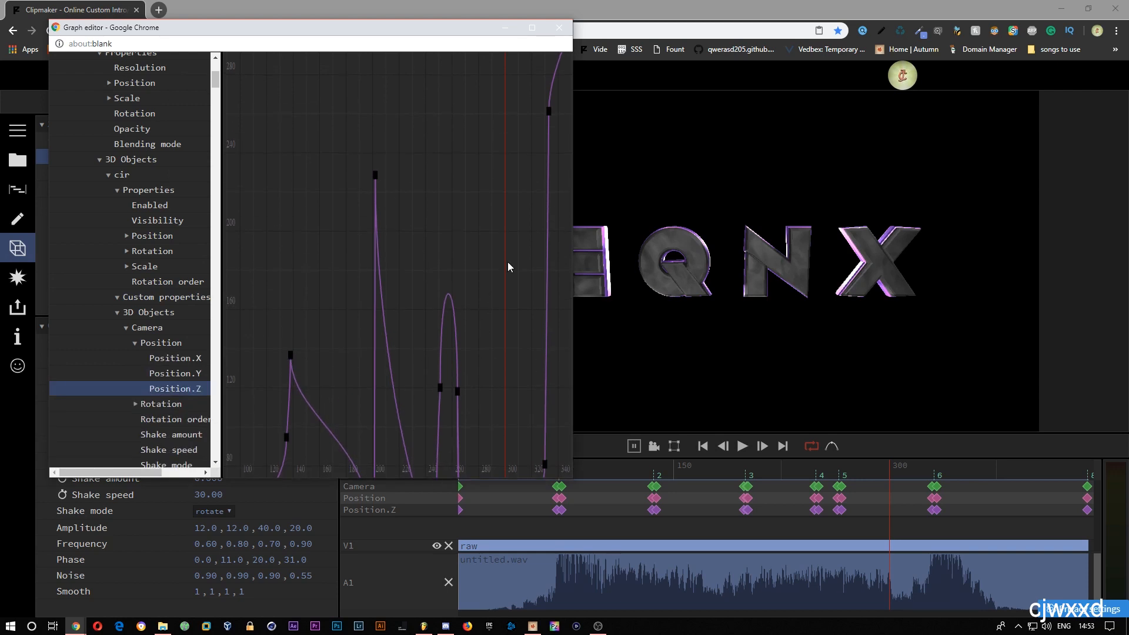
Step: Enlarge the graph editor window further and frame the Position.Z curve from marker 1 to marker 6
drag(573, 480, 684, 498)
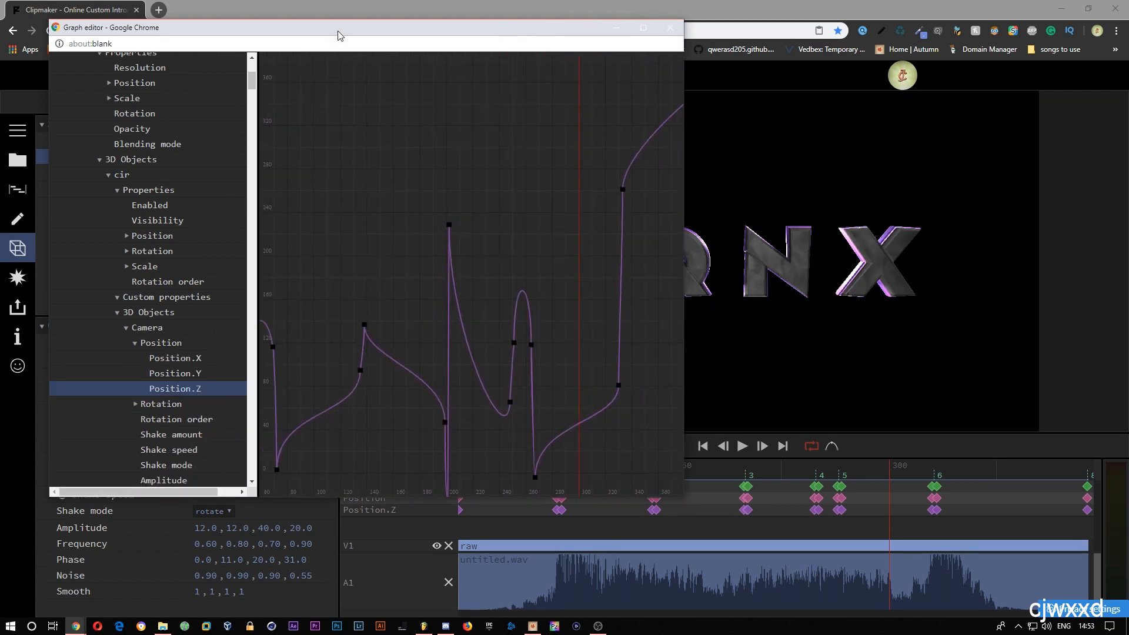
drag(336, 31, 330, 42)
scroll(367, 263, down, 3)
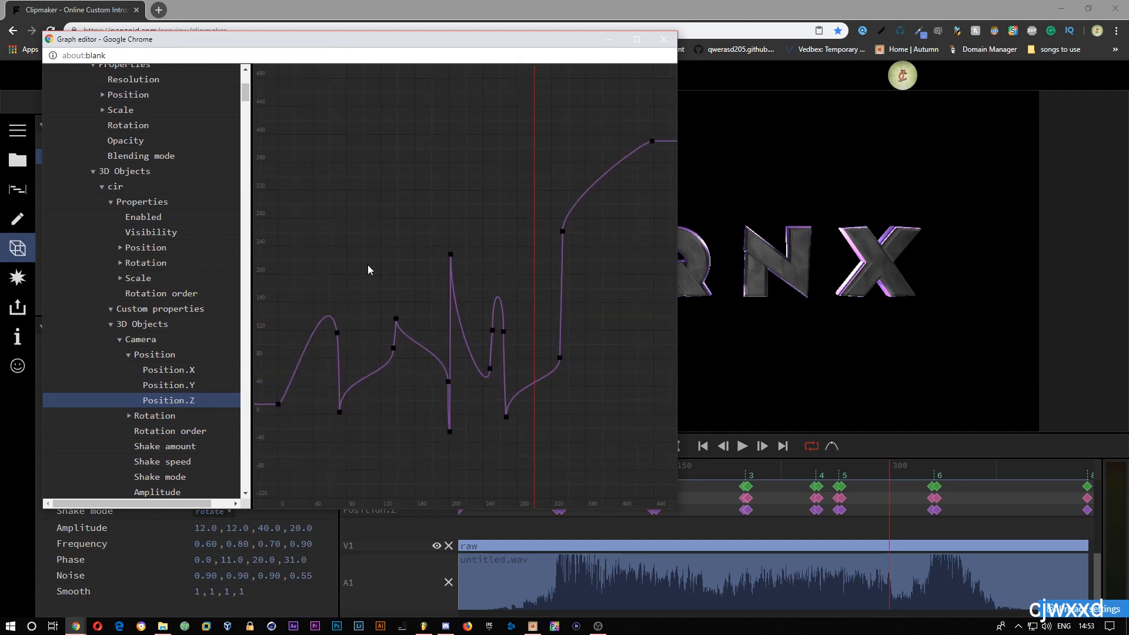
scroll(369, 318, up, 3)
drag(365, 284, 358, 211)
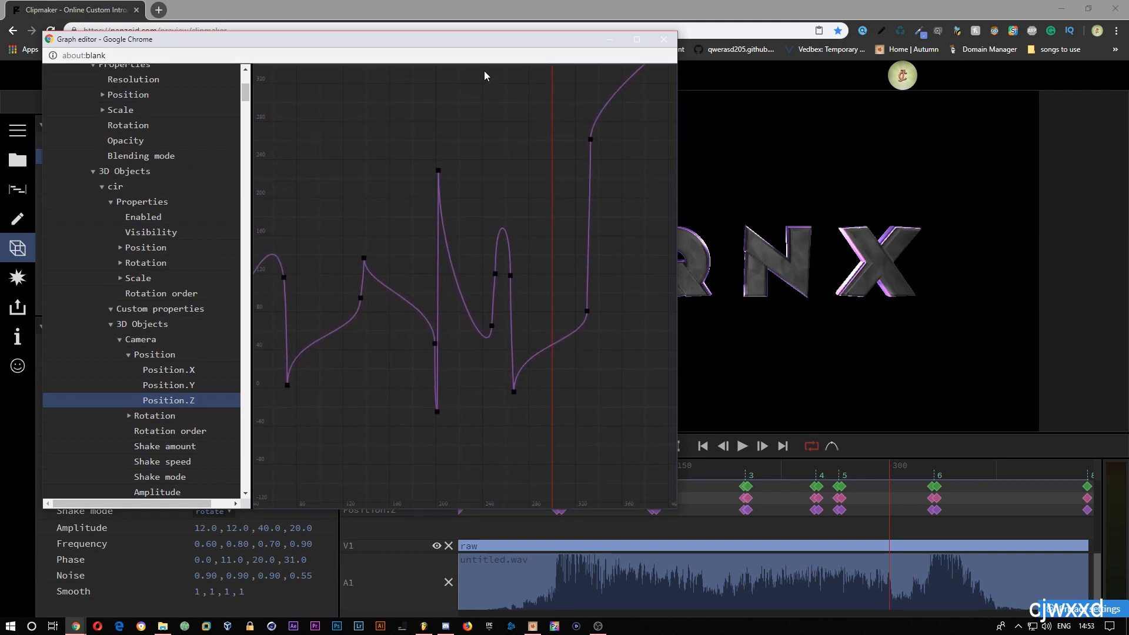
Step: Move the graph editor out of view, play the animation from before marker 2, and stop before marker 3
drag(464, 42, 0, 122)
drag(654, 476, 632, 474)
key(space)
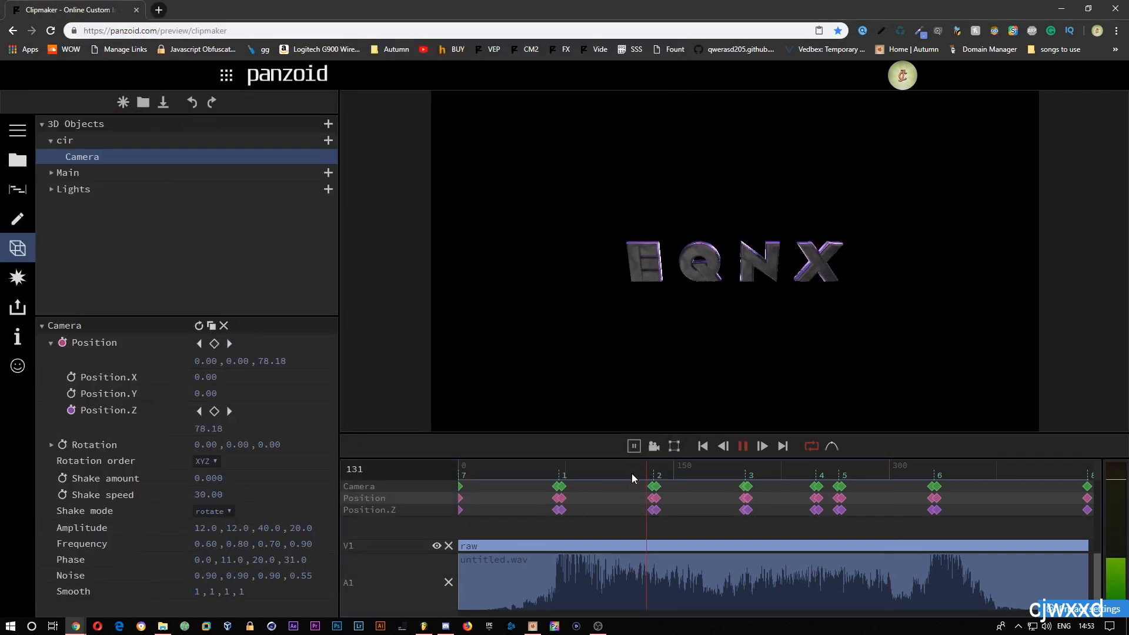
key(space)
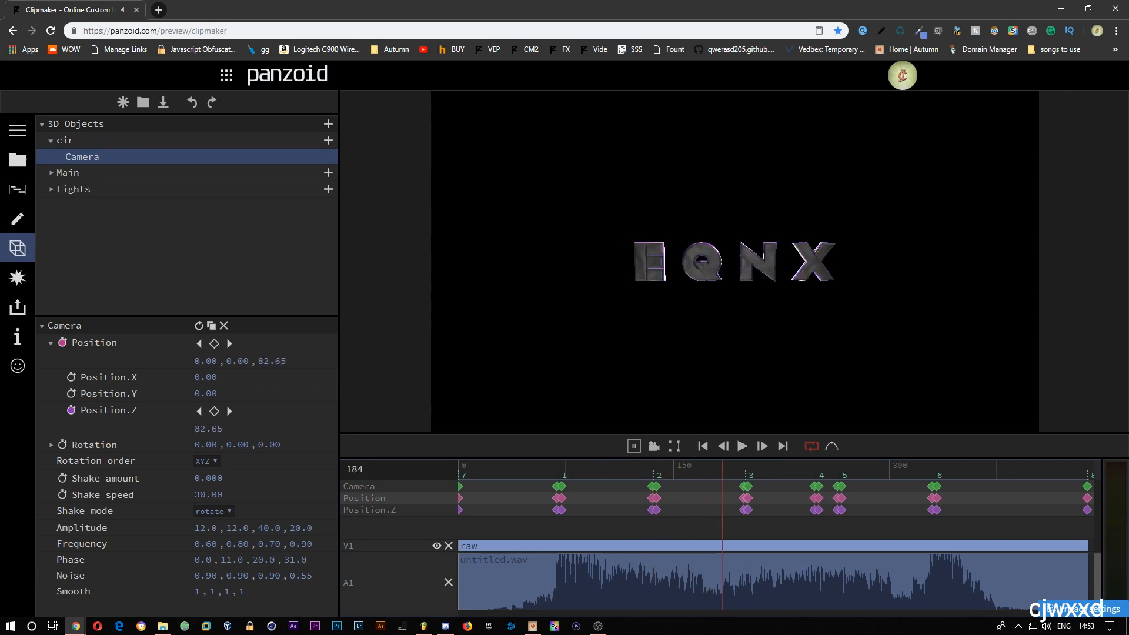
Step: Bring back the graph editor, lower marker 3's first keyframe, and lengthen the lower handle of marker 2's second keyframe
drag(0, 140, 373, 142)
scroll(397, 352, up, 2)
drag(431, 358, 516, 283)
drag(619, 383, 623, 400)
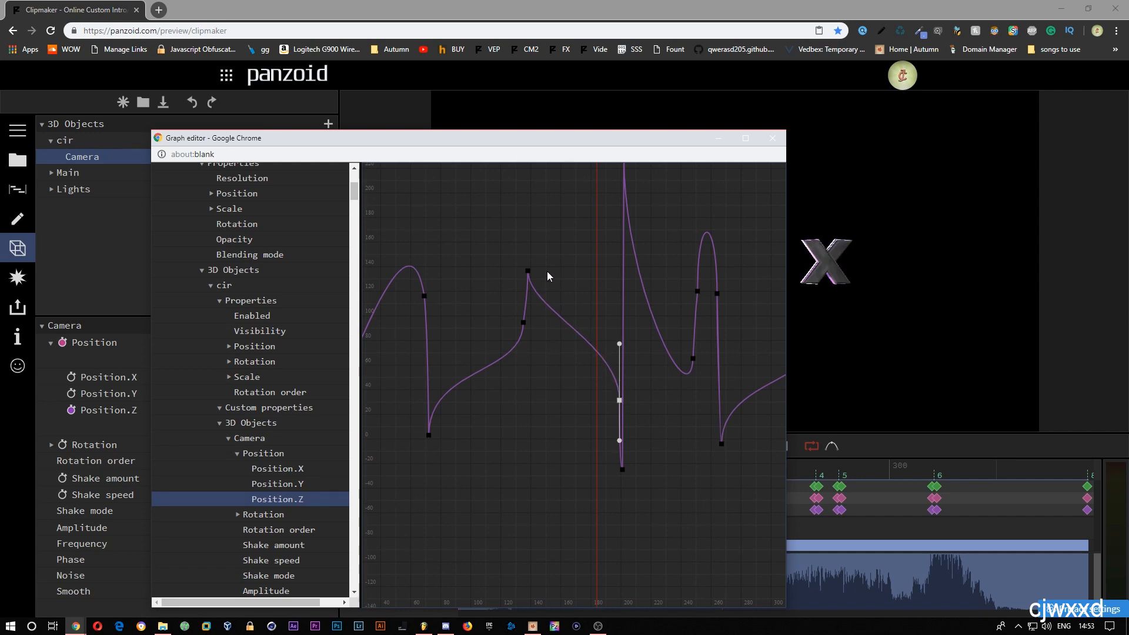
click(527, 271)
drag(528, 305, 528, 332)
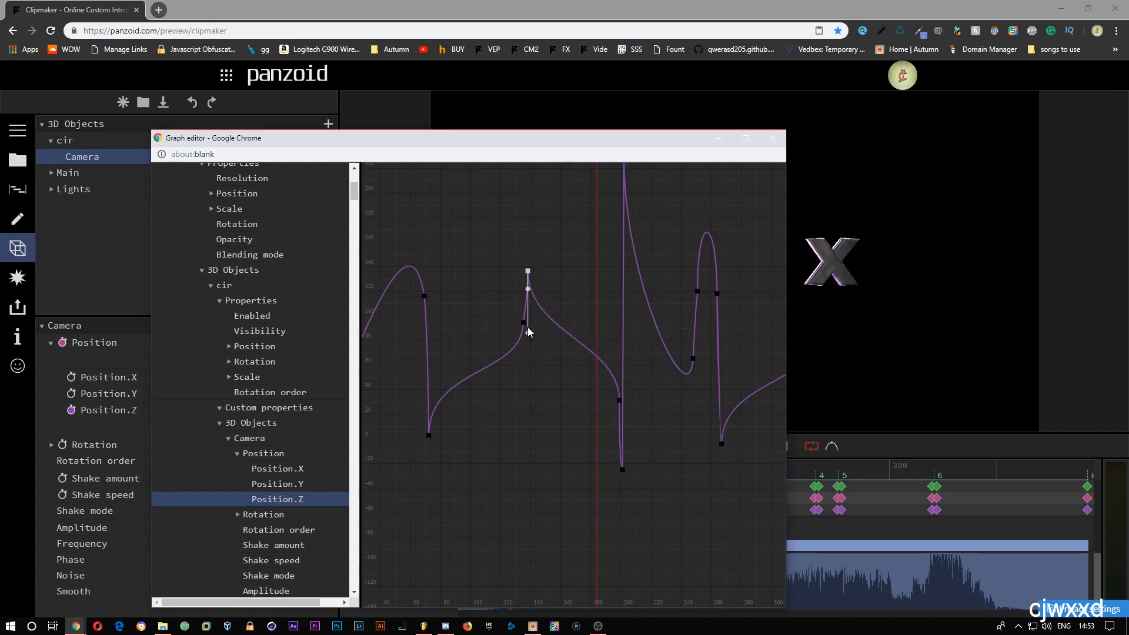
Step: Set the graph editor aside, play from before marker 1 to just before marker 3, and examine the zoom around marker 2
drag(506, 141, 0, 141)
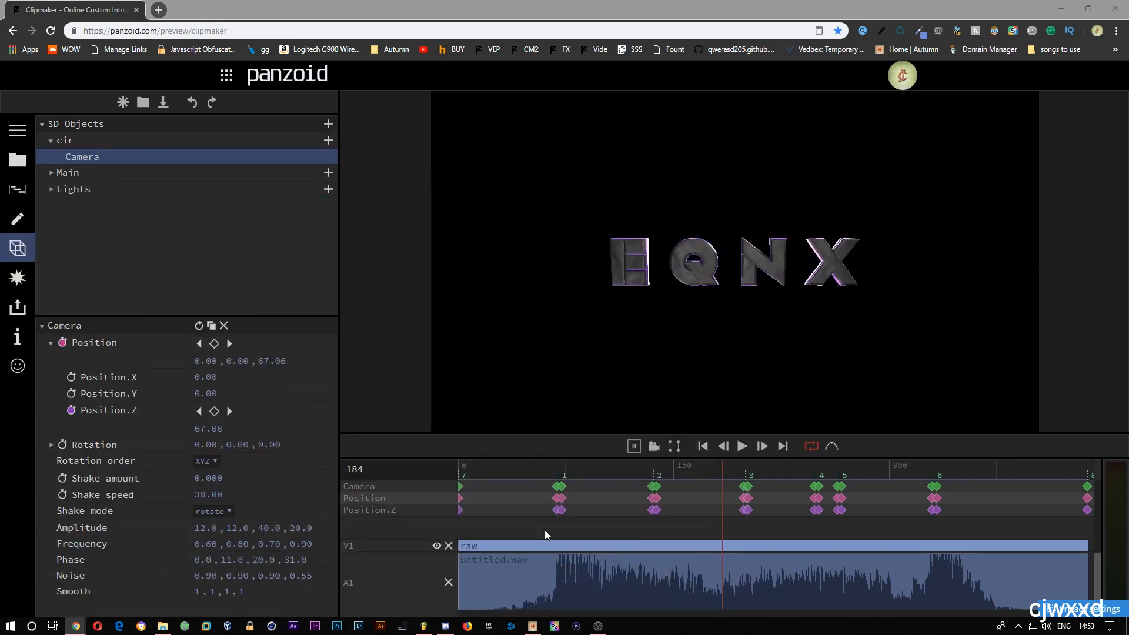
key(space)
click(534, 464)
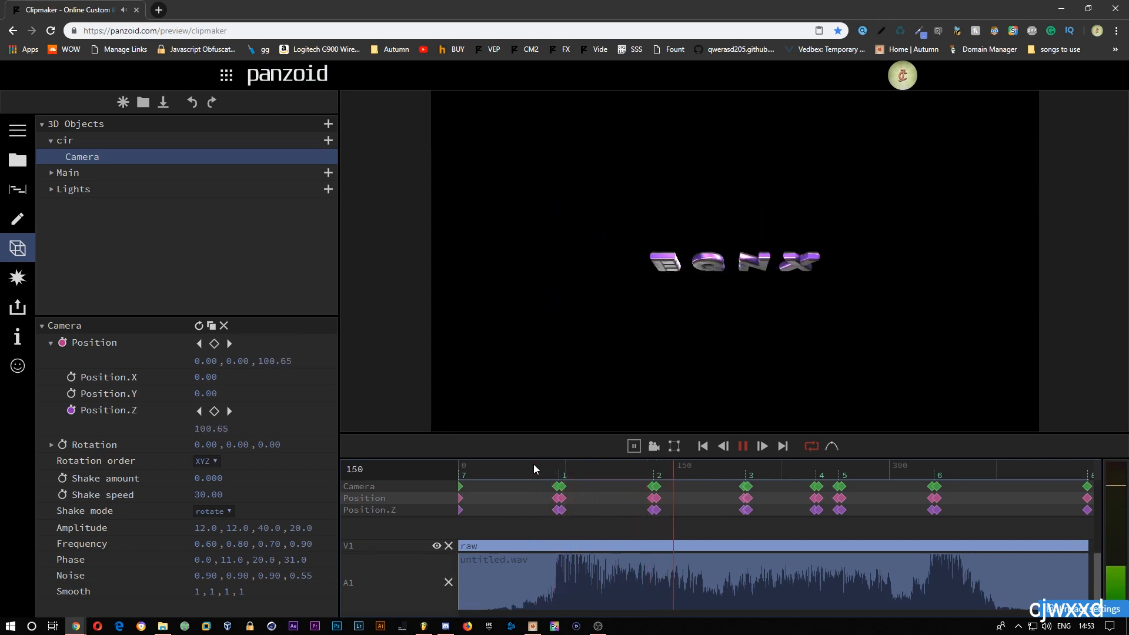
key(space)
Step: Bring back the graph editor, extend the lower handle of marker 2's first keyframe straight down, and move the window away
drag(0, 103, 633, 49)
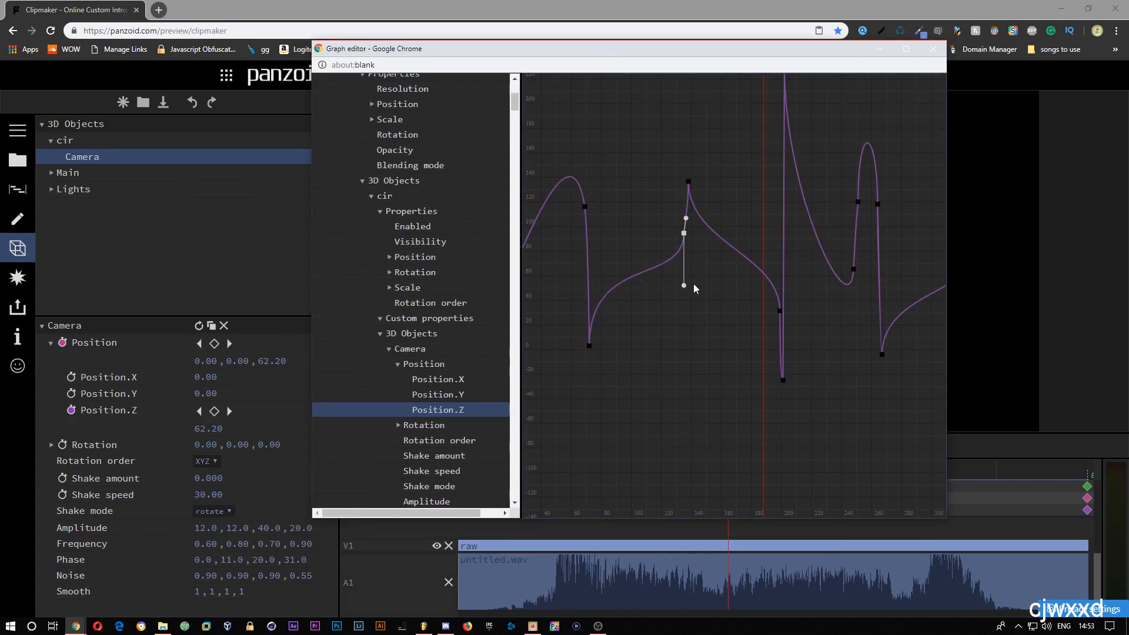
drag(685, 286, 685, 315)
drag(579, 52, 0, 218)
Step: Replay the animation repeatedly from just before marker 1 and examine how the zoom moves through marker 2
click(545, 482)
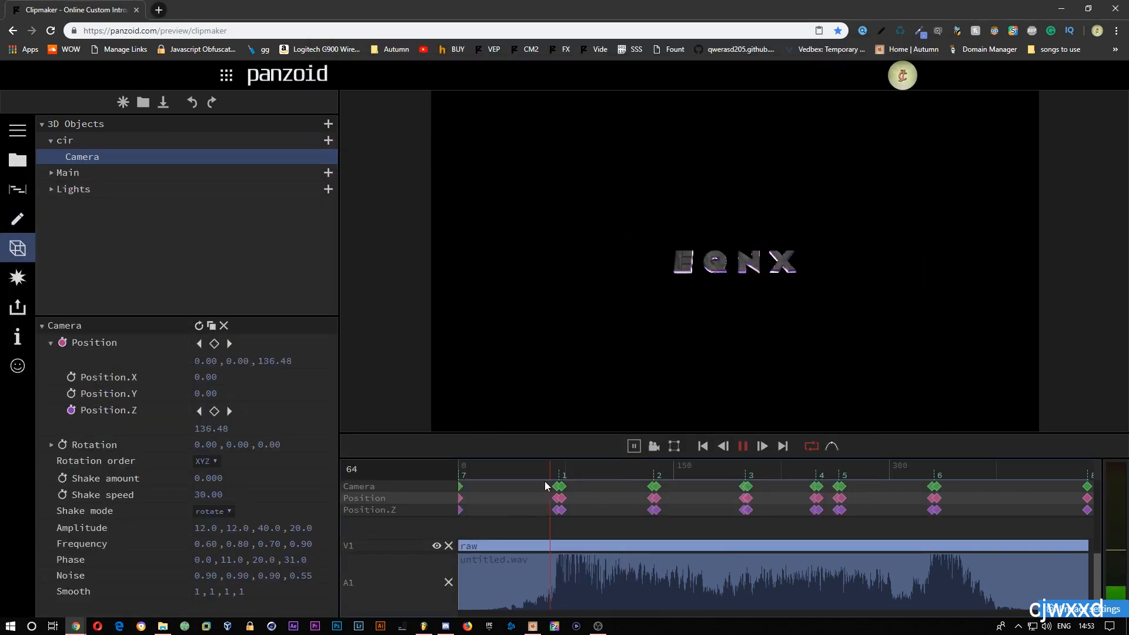
key(space)
key(space)
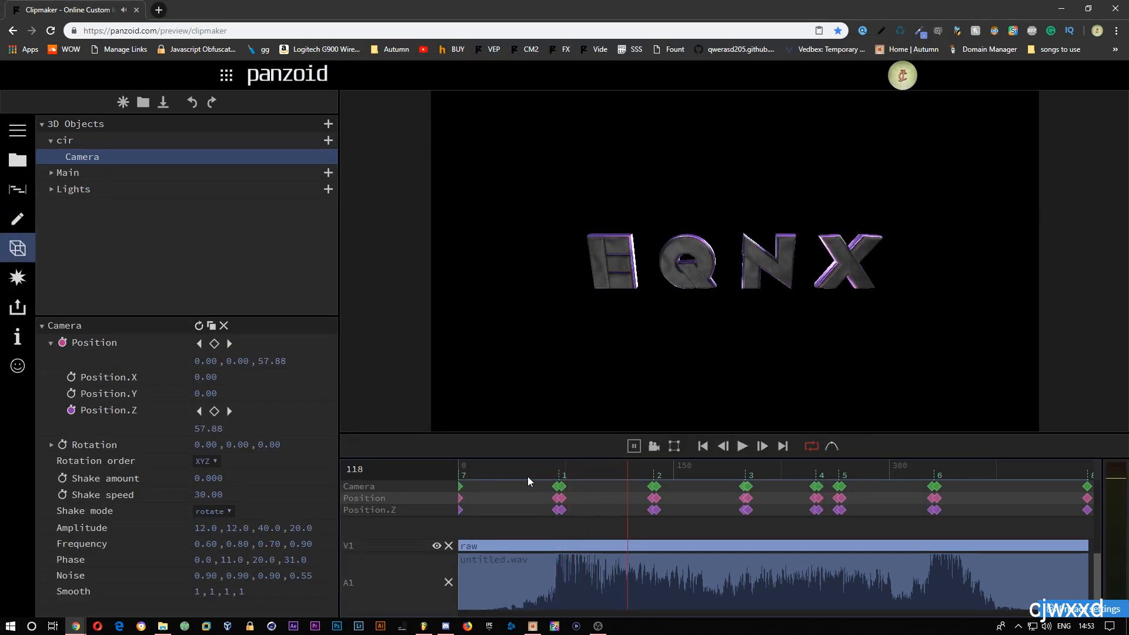
key(space)
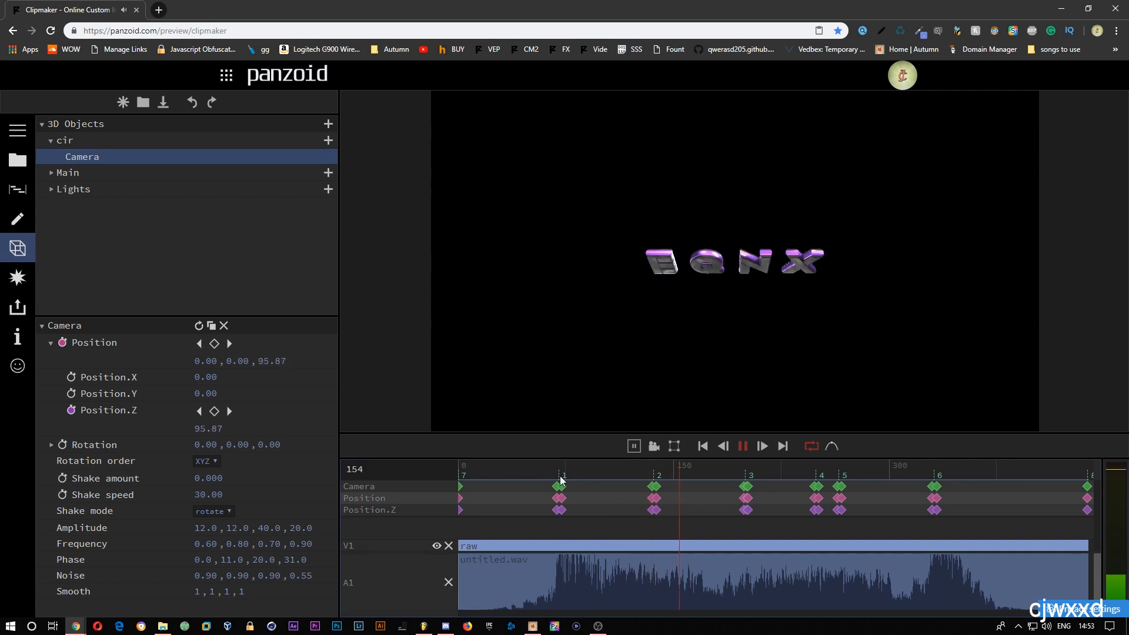
click(551, 477)
key(space)
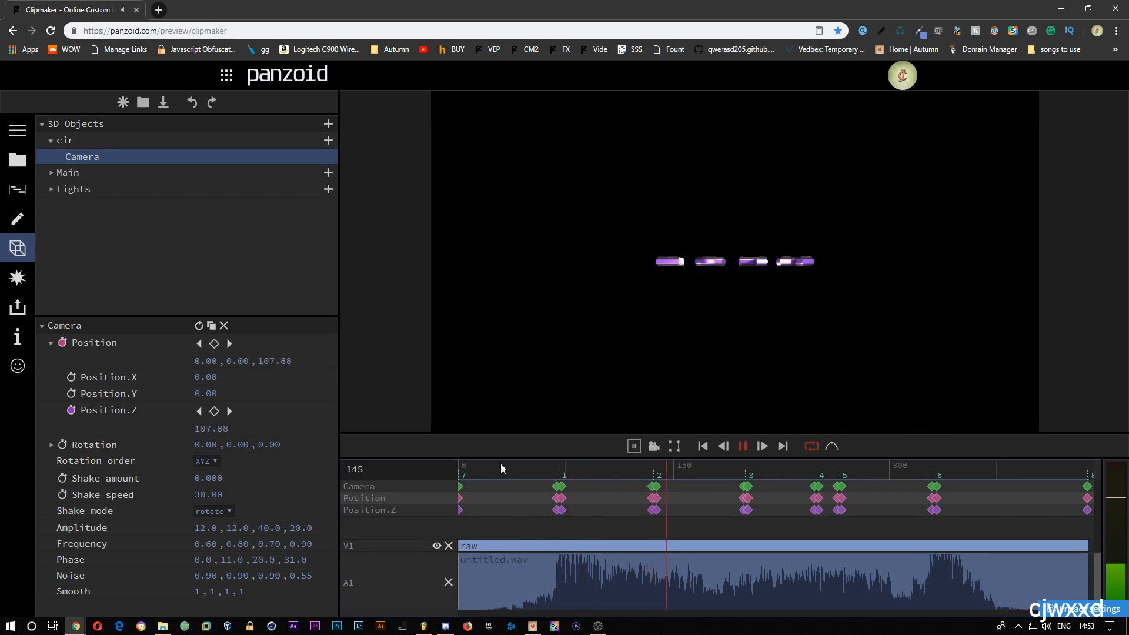
key(space)
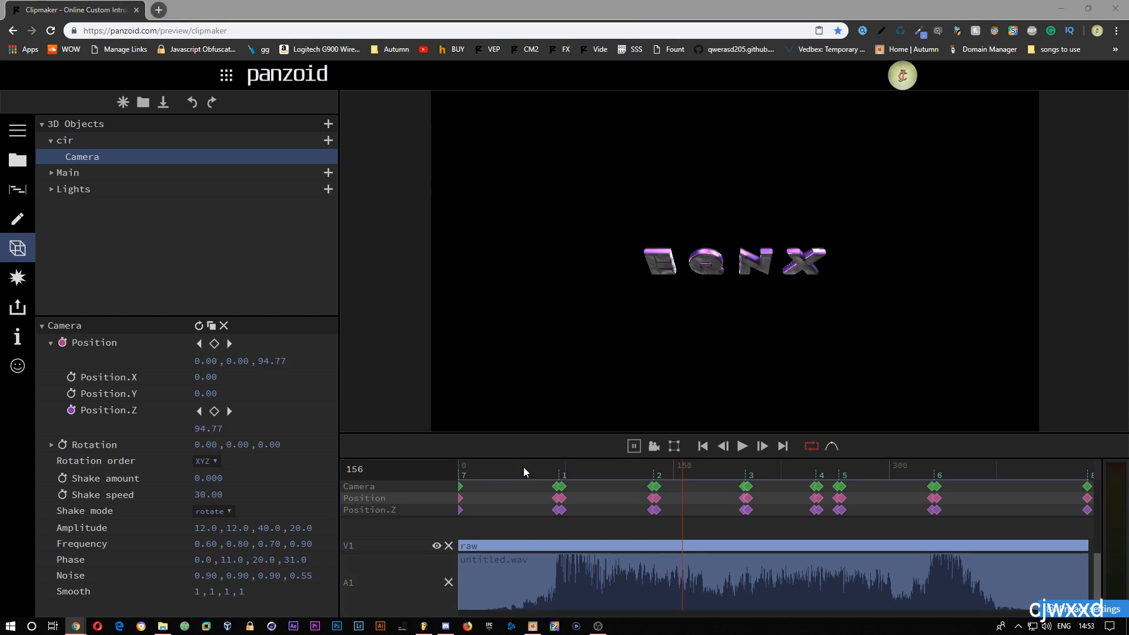
Step: Play from before marker 1 past marker 5, then replay from before marker 3 and examine the zoom at markers 4 and 5
drag(525, 468, 545, 474)
key(space)
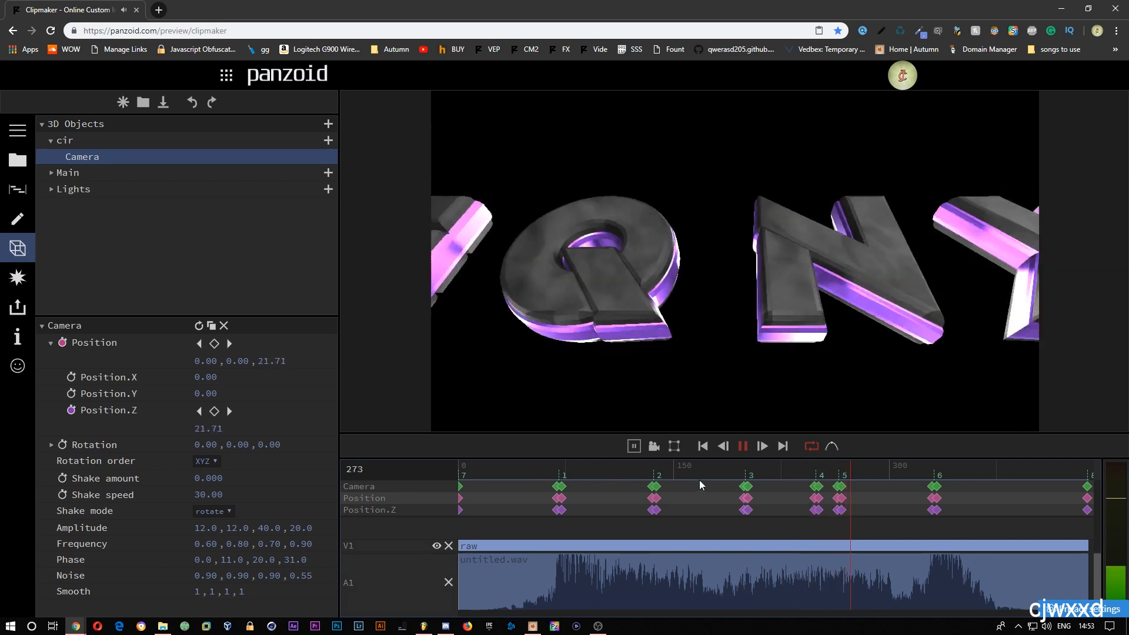
click(722, 474)
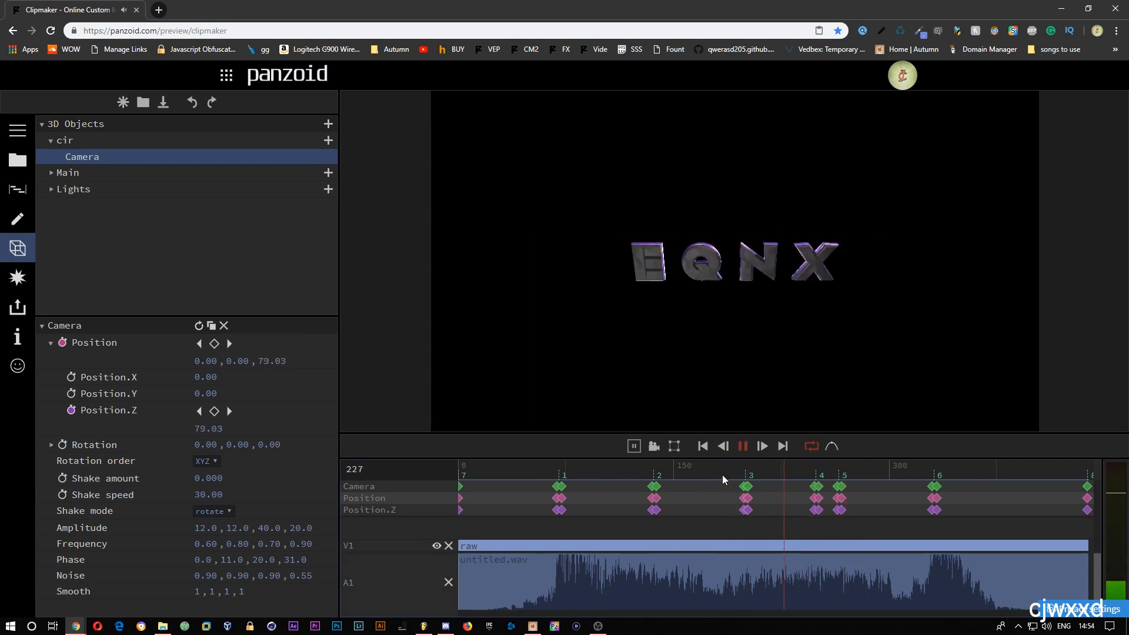
key(space)
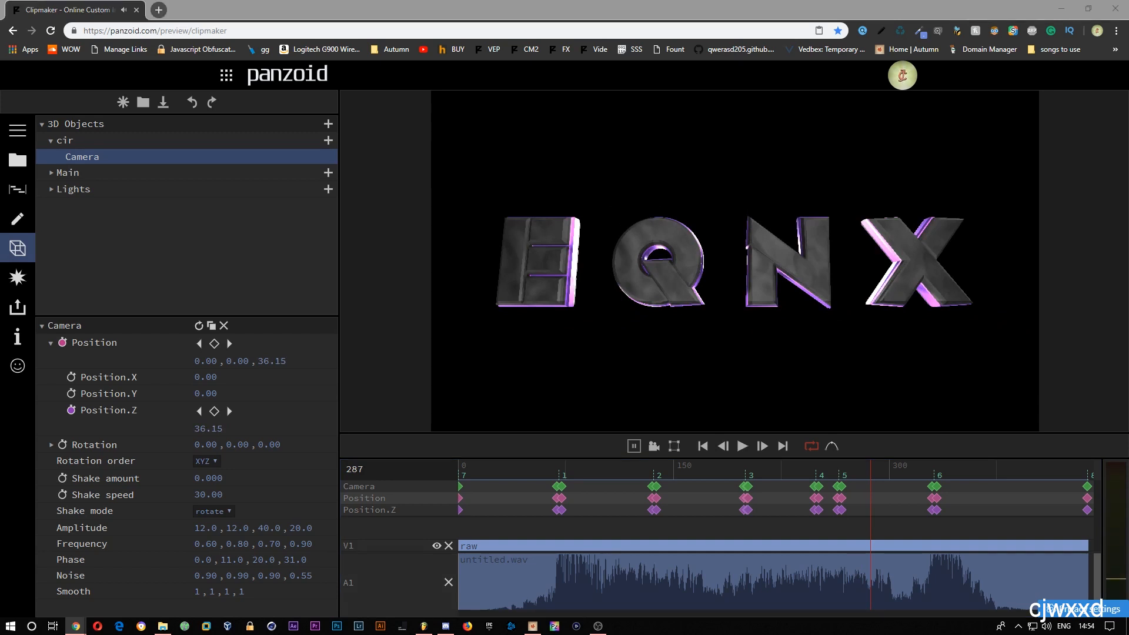
Step: Bring back the graph editor and flatten the hump between markers 4 and 5 by adjusting the handles of the two keyframes enclosing it
drag(0, 212, 533, 91)
mouse_move(634, 247)
mouse_down()
mouse_move(637, 259)
mouse_move(631, 243)
mouse_up()
click(640, 322)
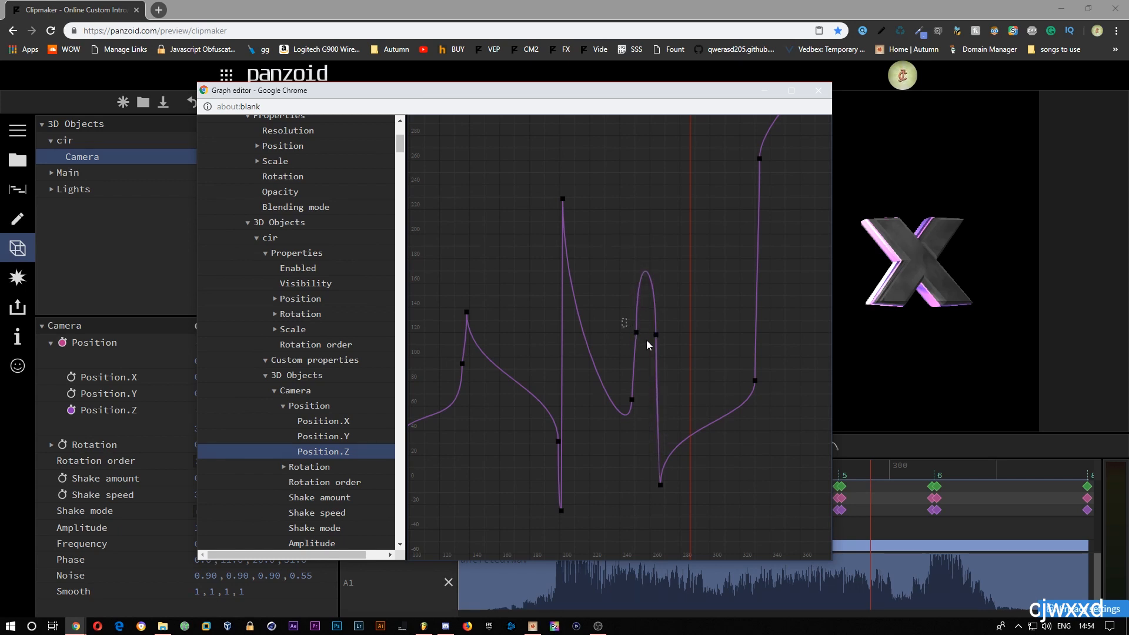
drag(651, 333, 645, 335)
Step: Set the graph editor aside and play past marker 5 to examine the flatter hump
drag(578, 93, 0, 177)
key(space)
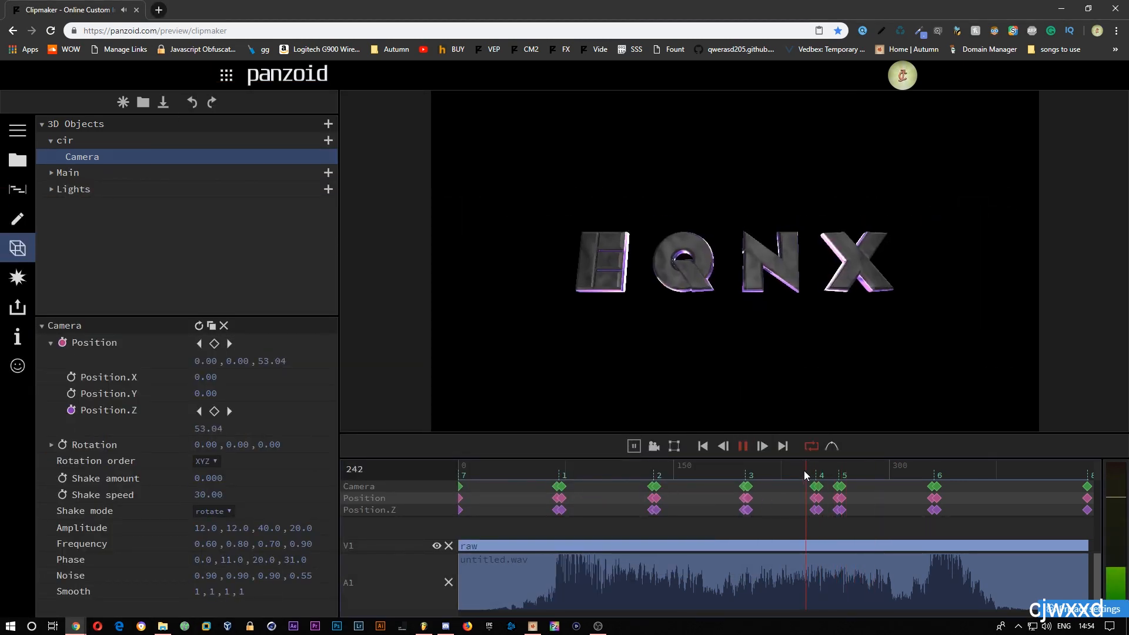
key(space)
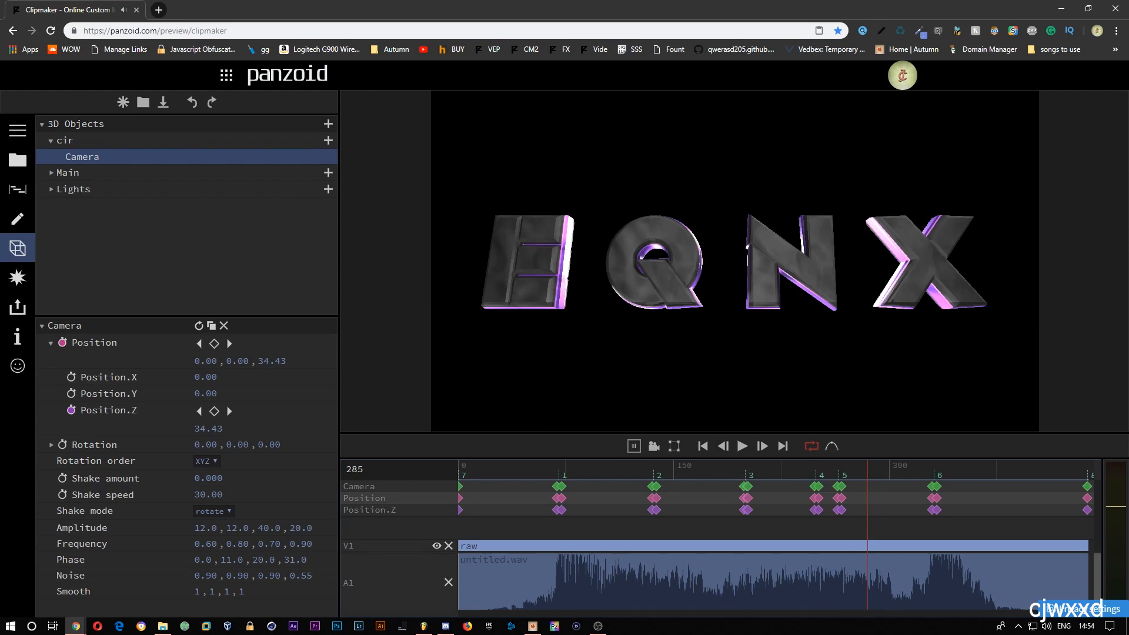
Step: Lower marker 4's second keyframe and marker 5's first keyframe together to about 100, then move the graph editor away
drag(0, 125, 636, 69)
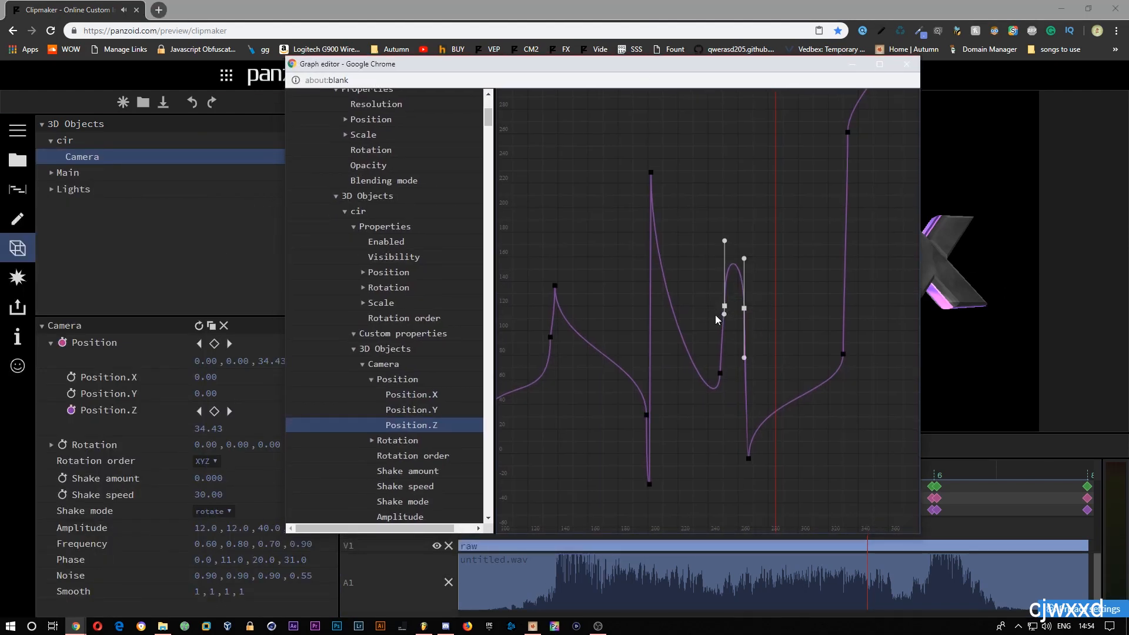
drag(724, 311, 730, 324)
drag(647, 66, 0, 206)
Step: Play from before marker 4, then replay from before marker 3 to past marker 6 and examine the zoom timing
click(778, 474)
key(space)
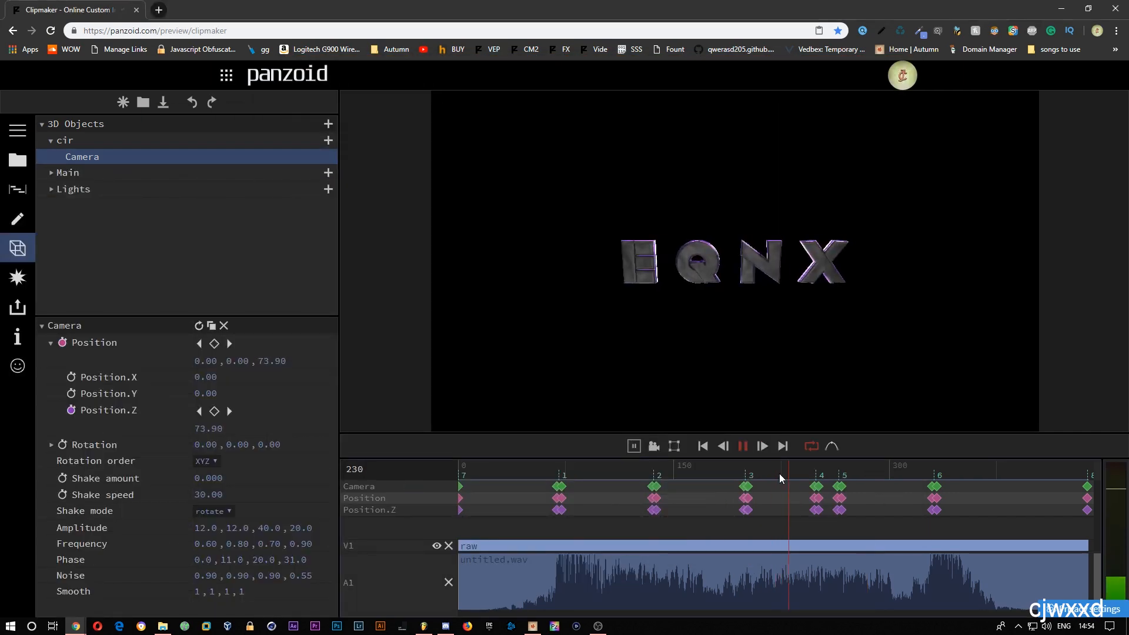
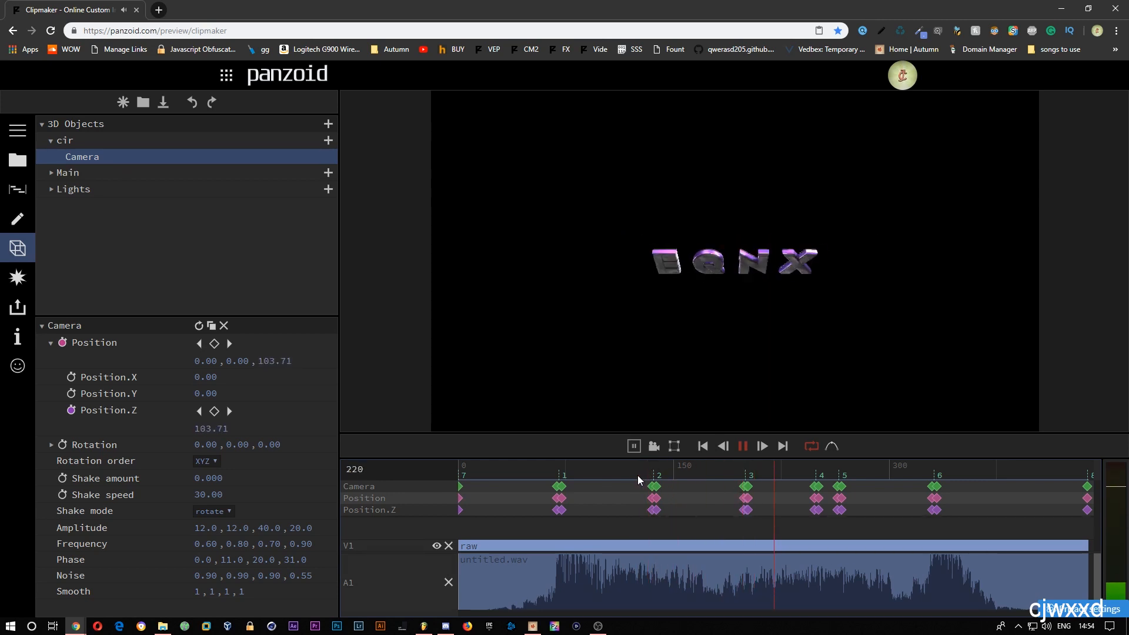
click(711, 471)
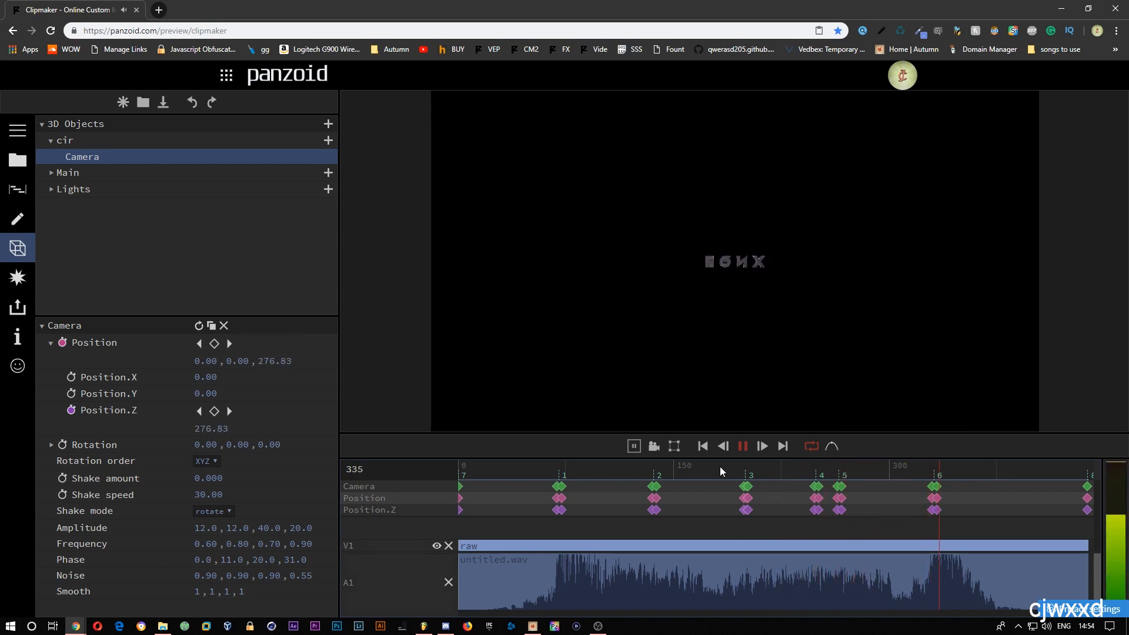
Step: Close the graph editor and save the project as a downloaded file, closing the download notice and page
drag(0, 236, 811, 94)
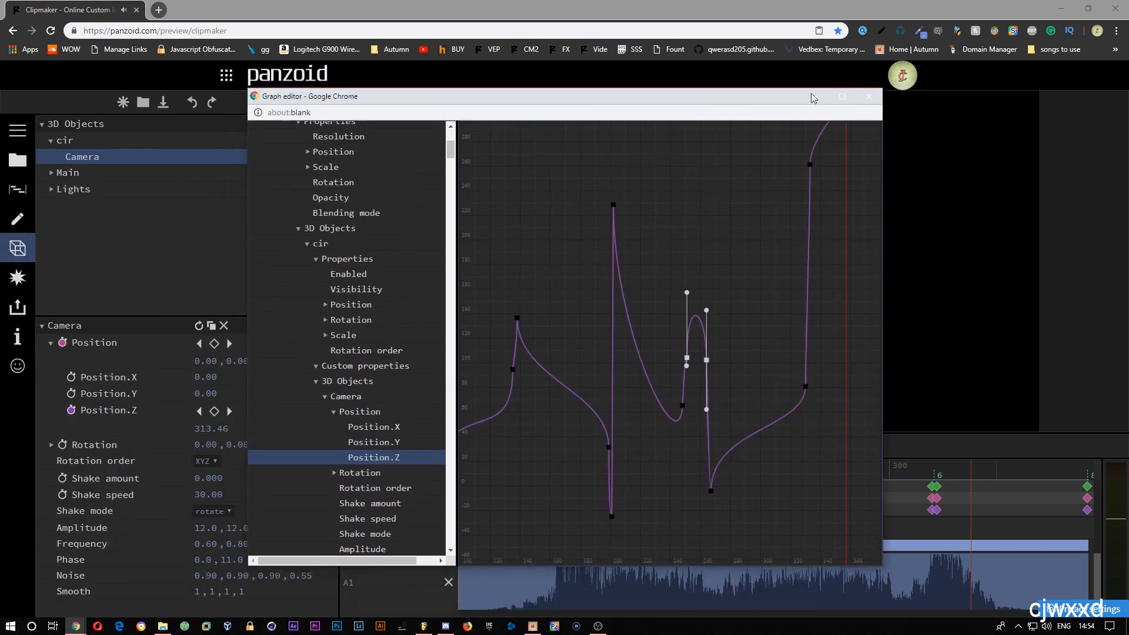
click(868, 97)
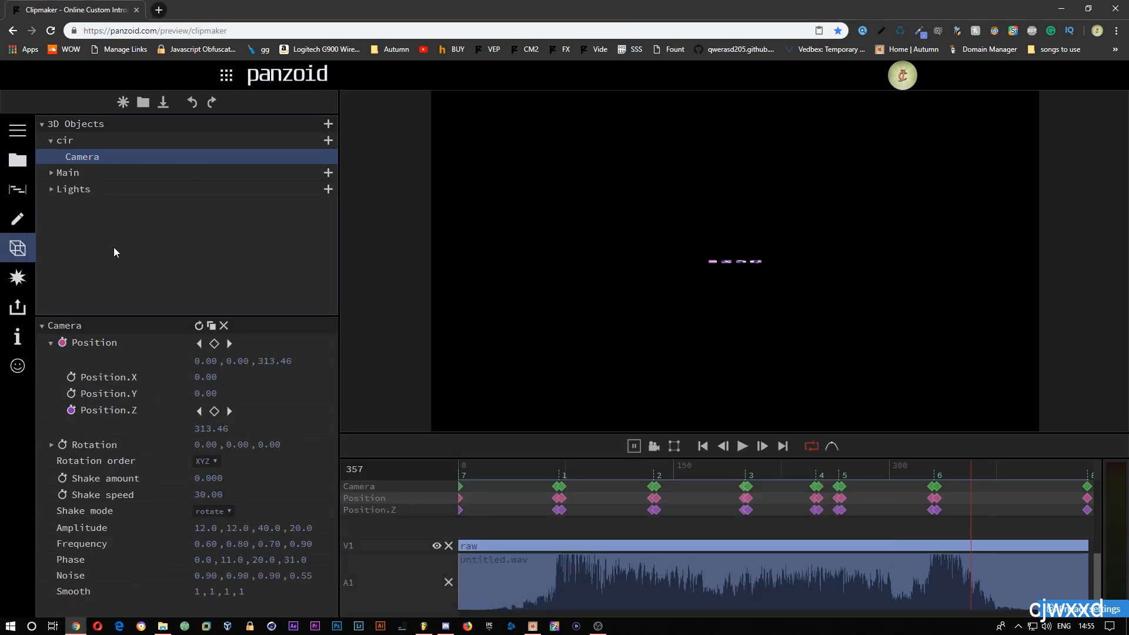
key(ctrl+s)
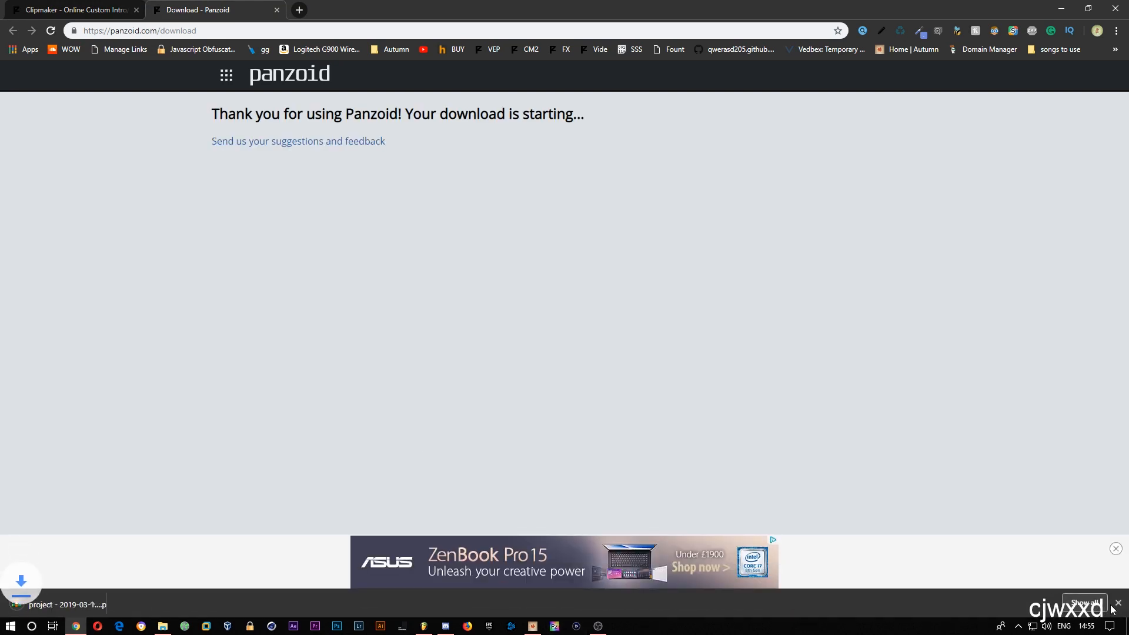
click(1117, 605)
click(276, 9)
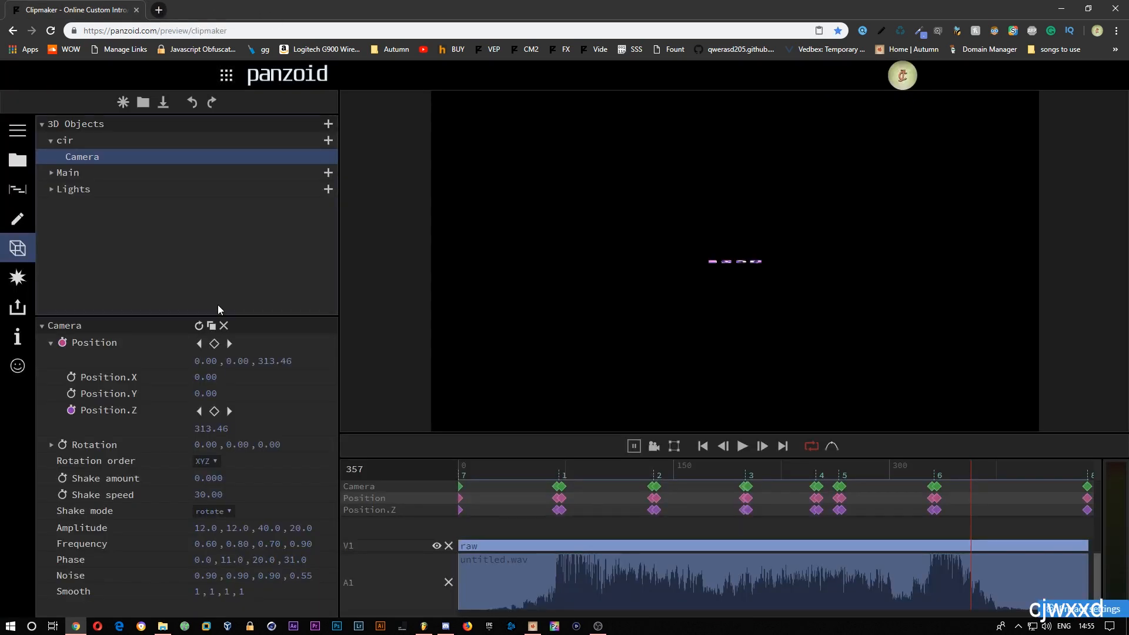
Step: Play the whole animation from frame 0 to past marker 6, then return to frame 105
drag(507, 473, 403, 451)
key(space)
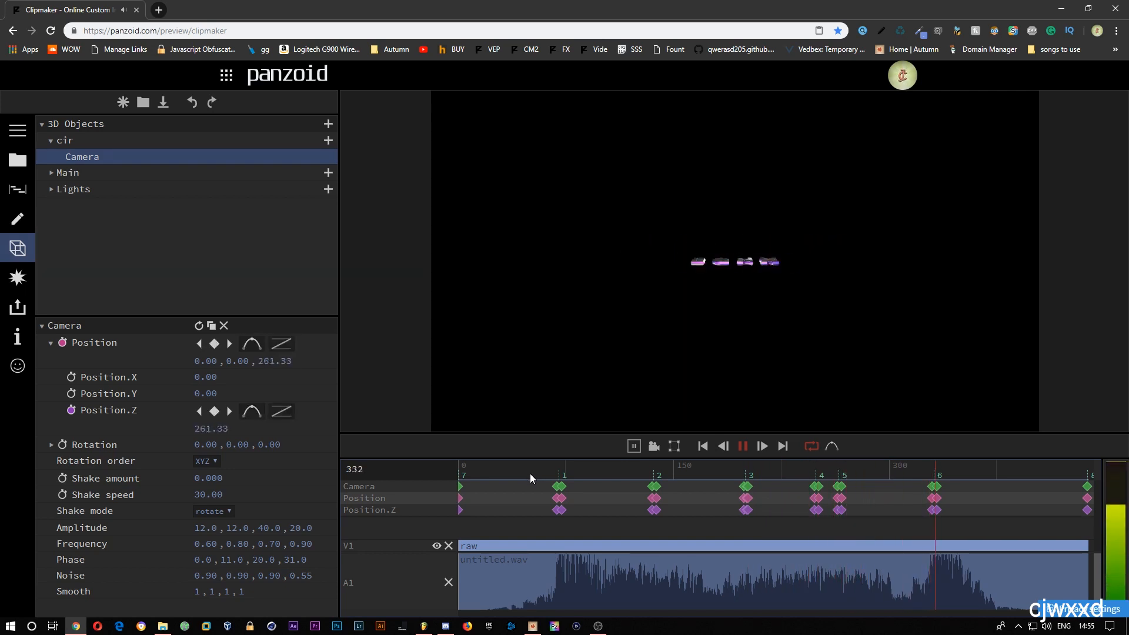
click(609, 474)
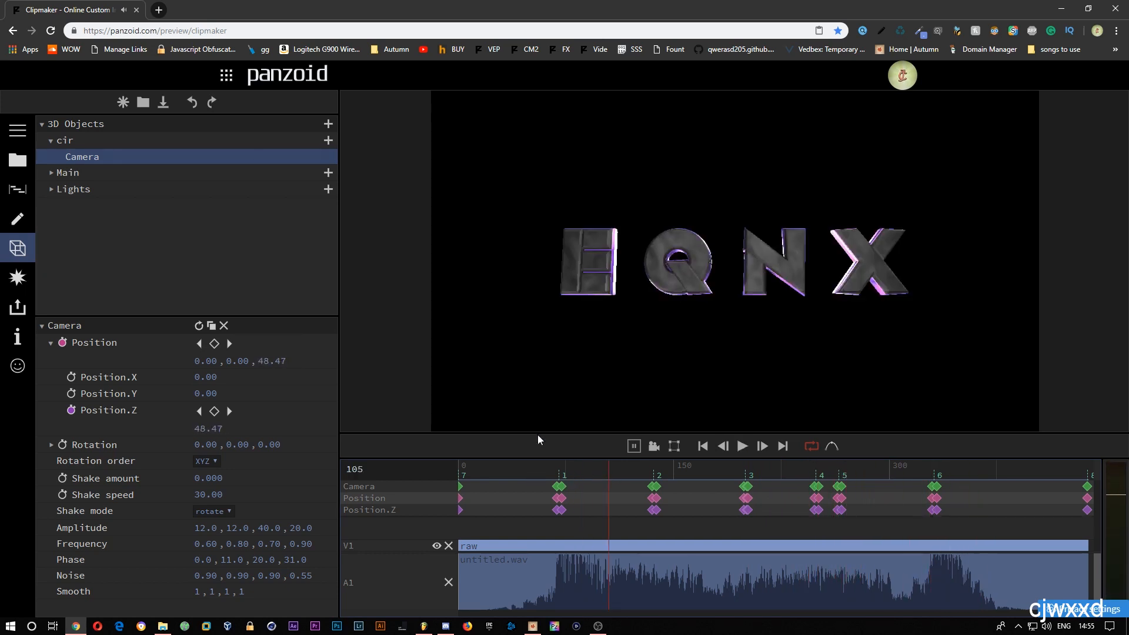
Step: Select the Main object to show its Rotation keyframes and return to frame 0
click(69, 174)
drag(511, 473, 363, 482)
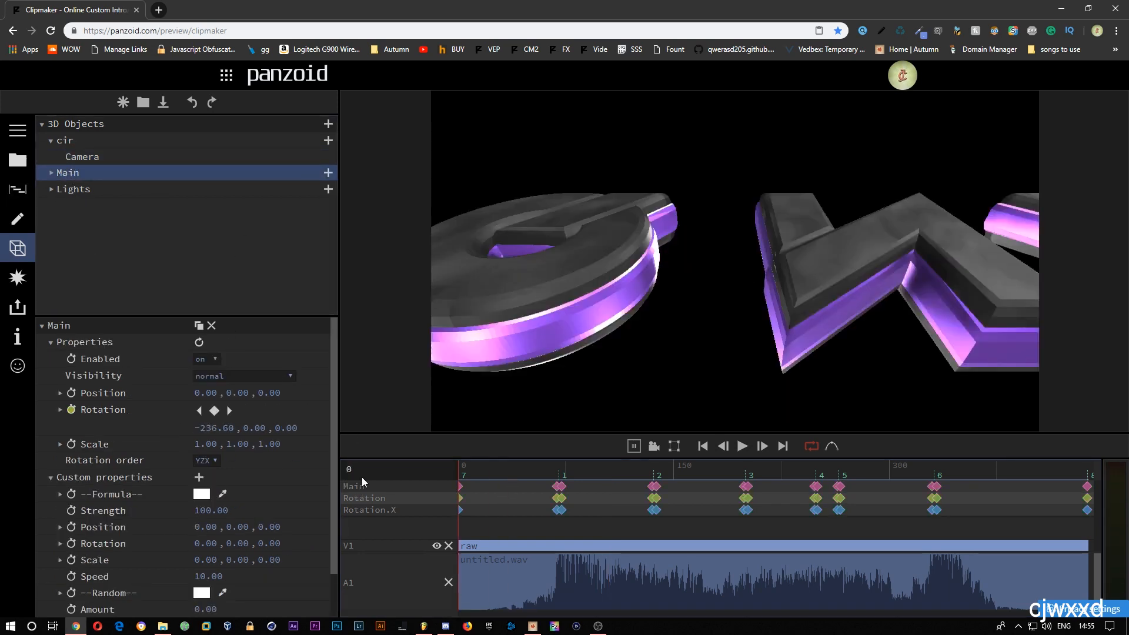
Step: Switch the browser to full screen, then collapse the audio track and enlarge the keyframe area above the tracks
key(F11)
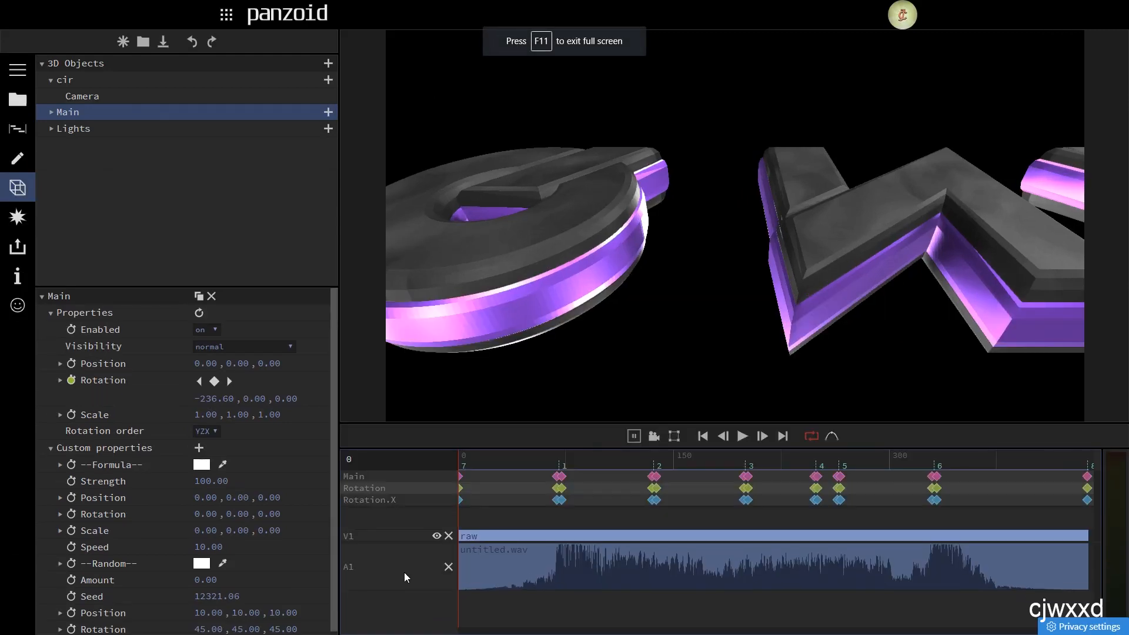
click(404, 573)
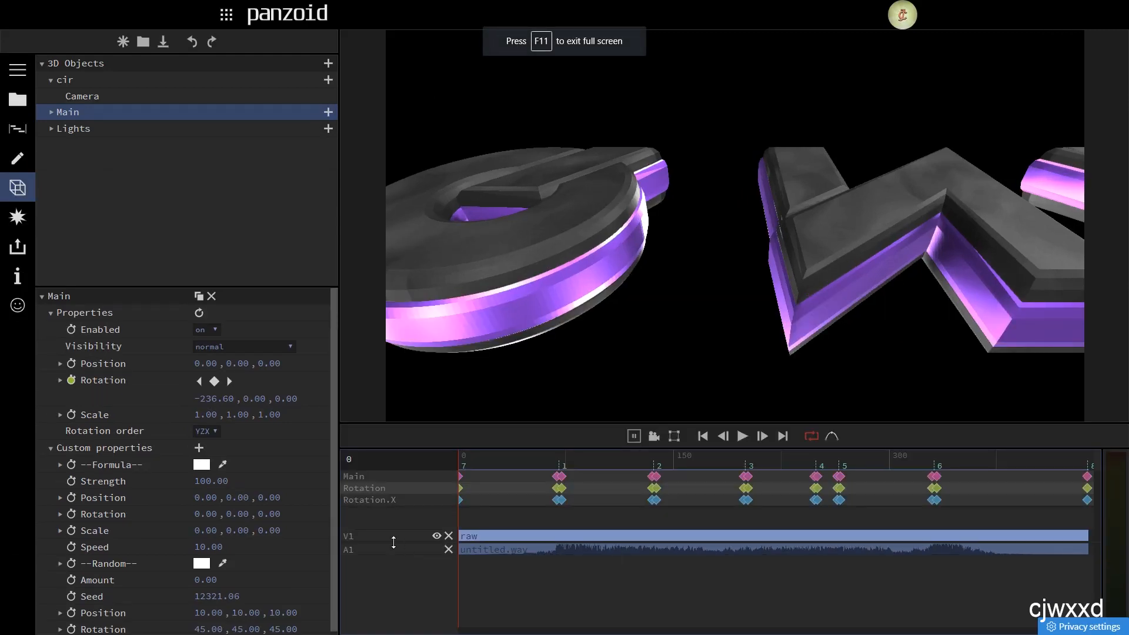
drag(393, 542, 382, 565)
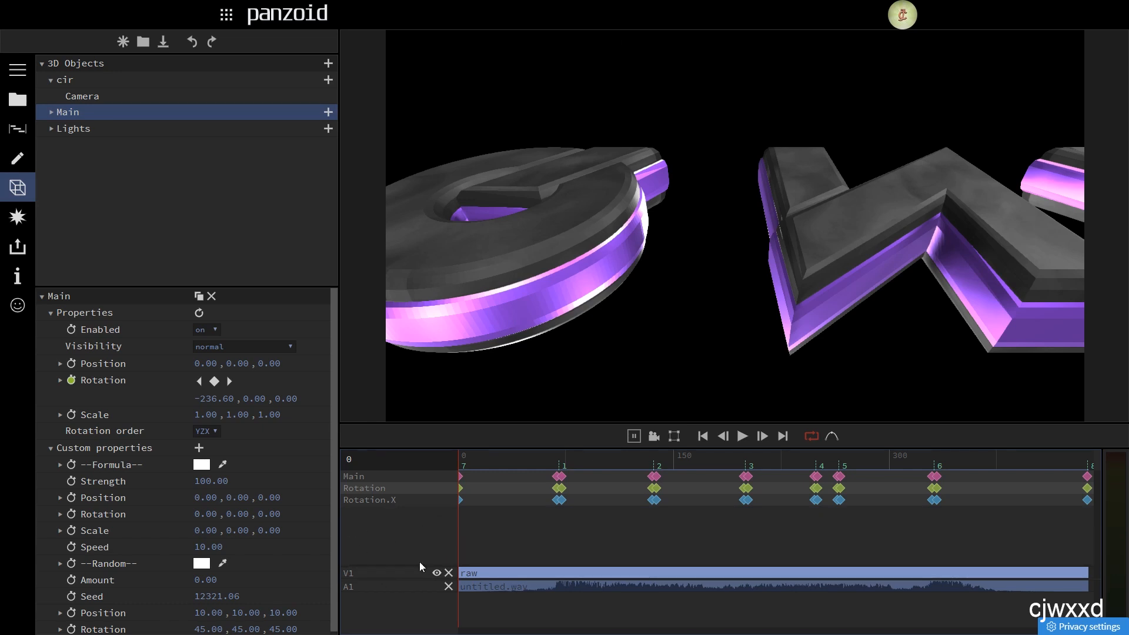
Step: Enlarge the keyframe area slightly and set the Main object's Formula Rotation to 7, 7, 7
drag(414, 565, 418, 577)
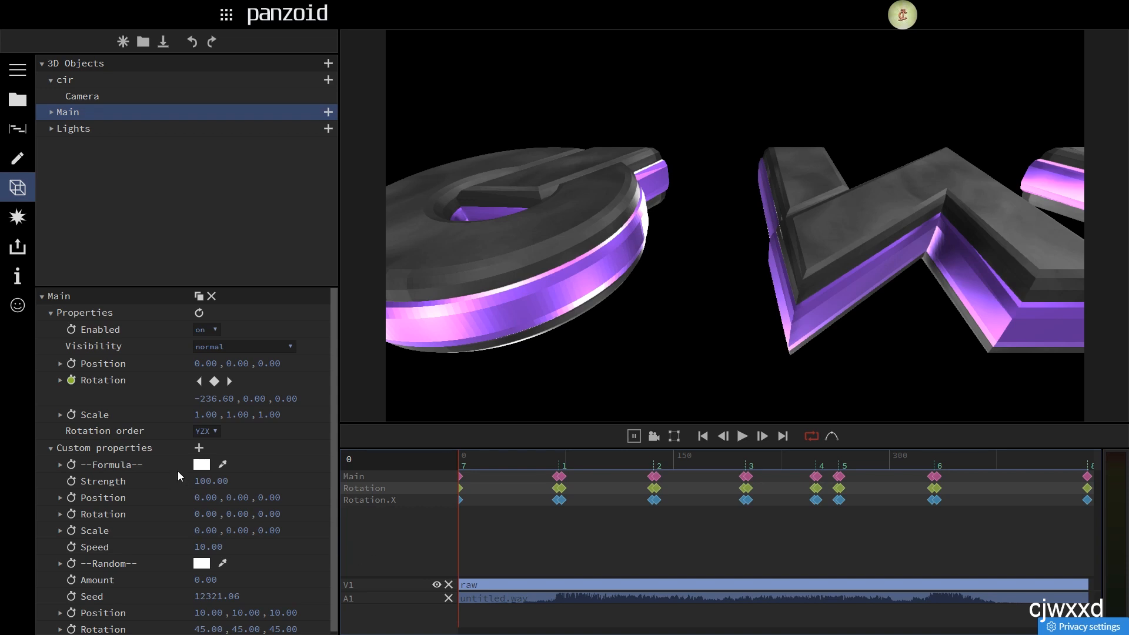
click(202, 516)
text(7)
key(Return)
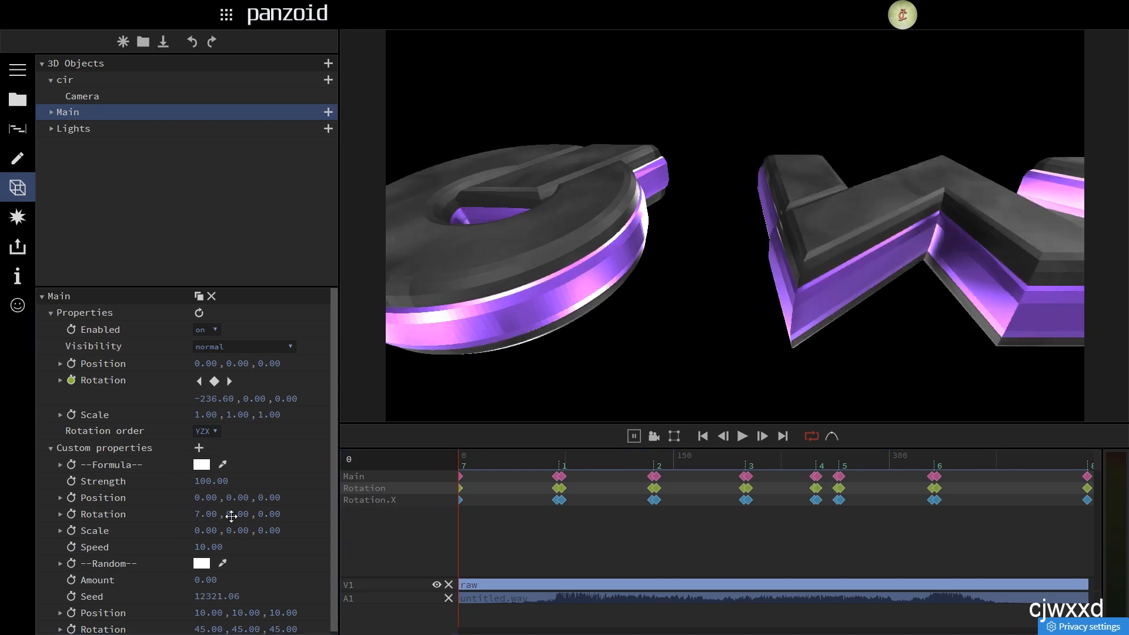
click(233, 515)
text(7)
key(Return)
click(260, 515)
text(7)
key(Return)
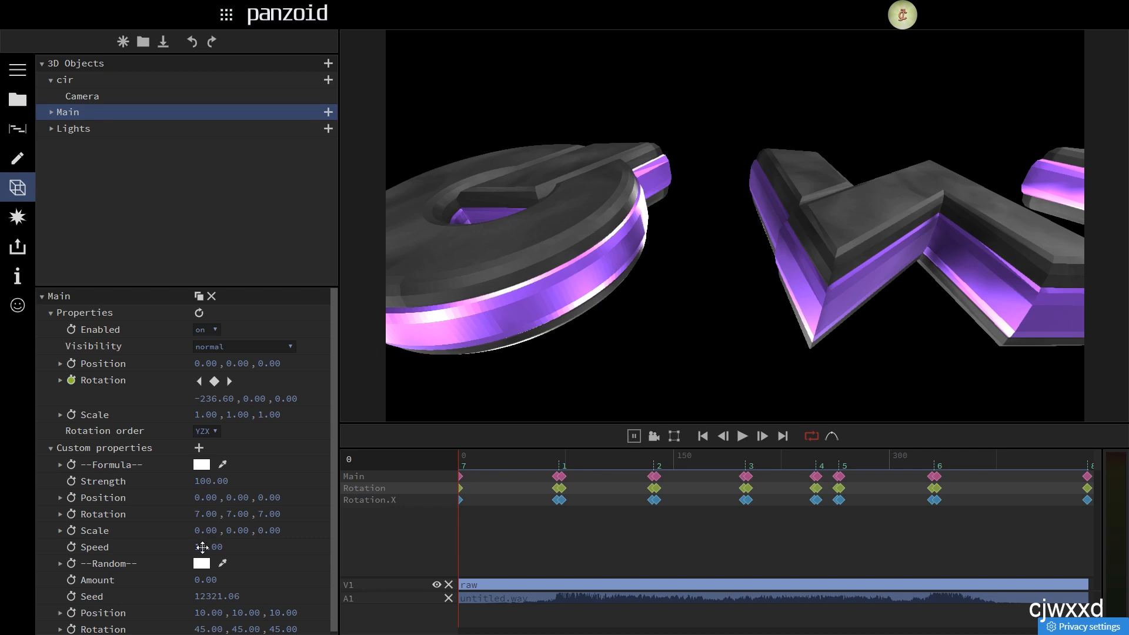
Step: Try a Formula Position Y offset on the Main object during playback, then reset it to 0
key(space)
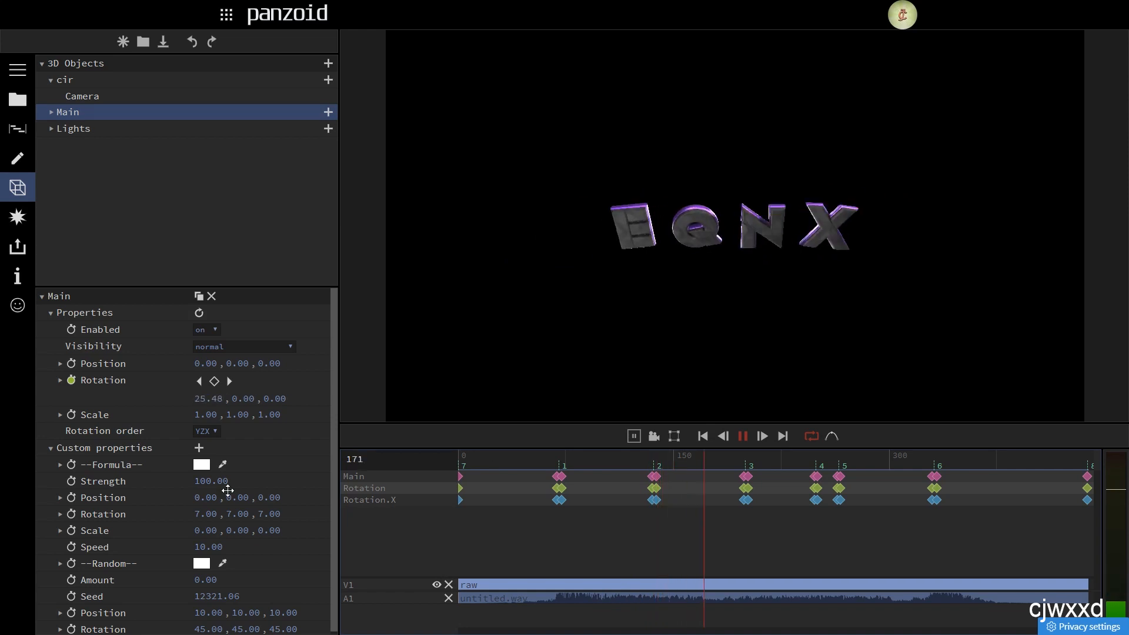
drag(574, 464, 632, 465)
drag(242, 498, 324, 495)
key(space)
key(space)
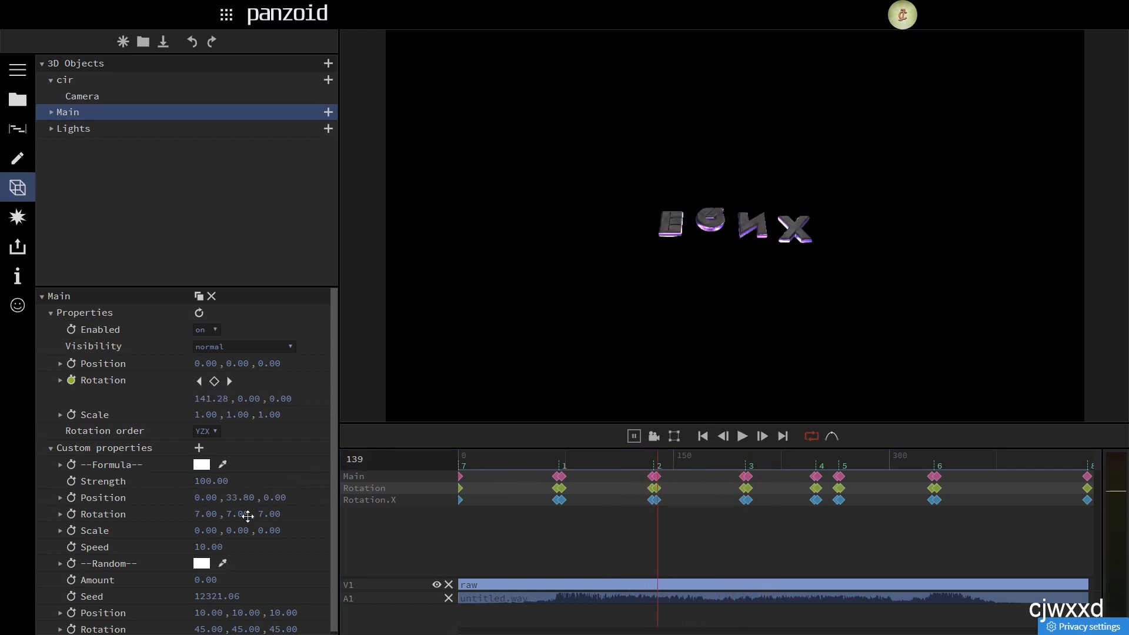
click(238, 499)
text(0)
key(Return)
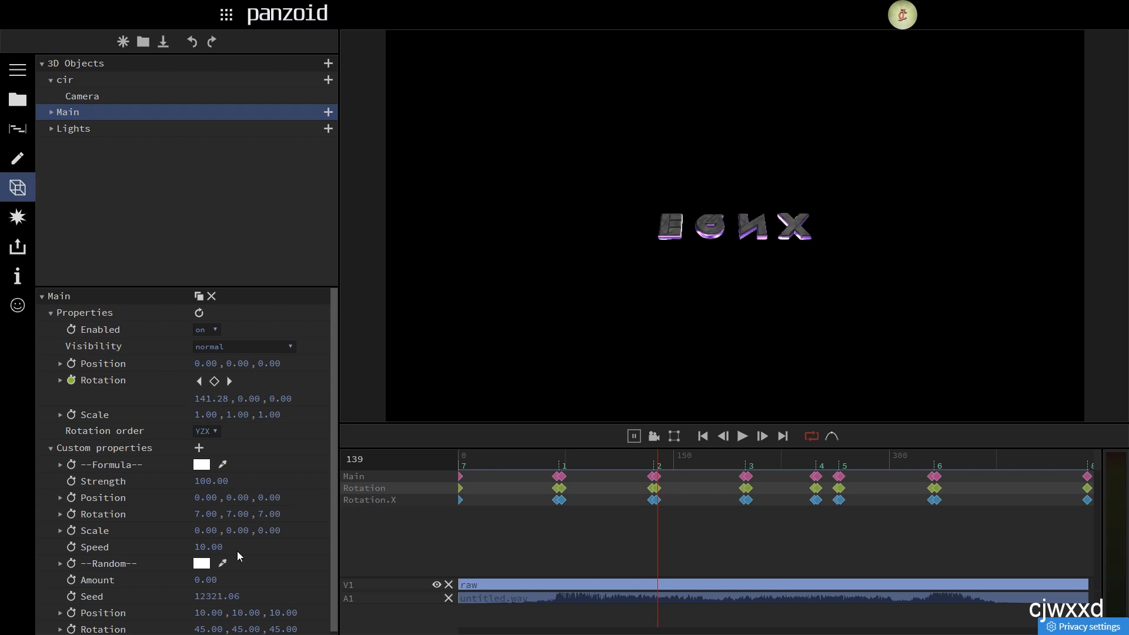
Step: Try a Formula Scale X value of 0.2 on the Main object during playback, then reset it to 0
scroll(240, 548, down, 1)
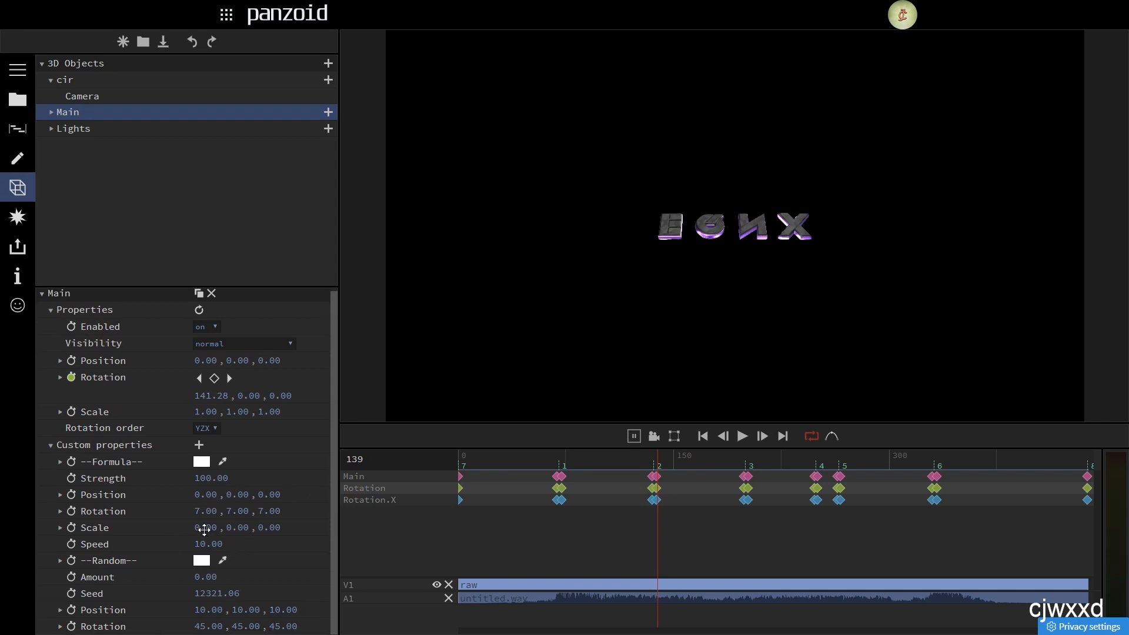
key(space)
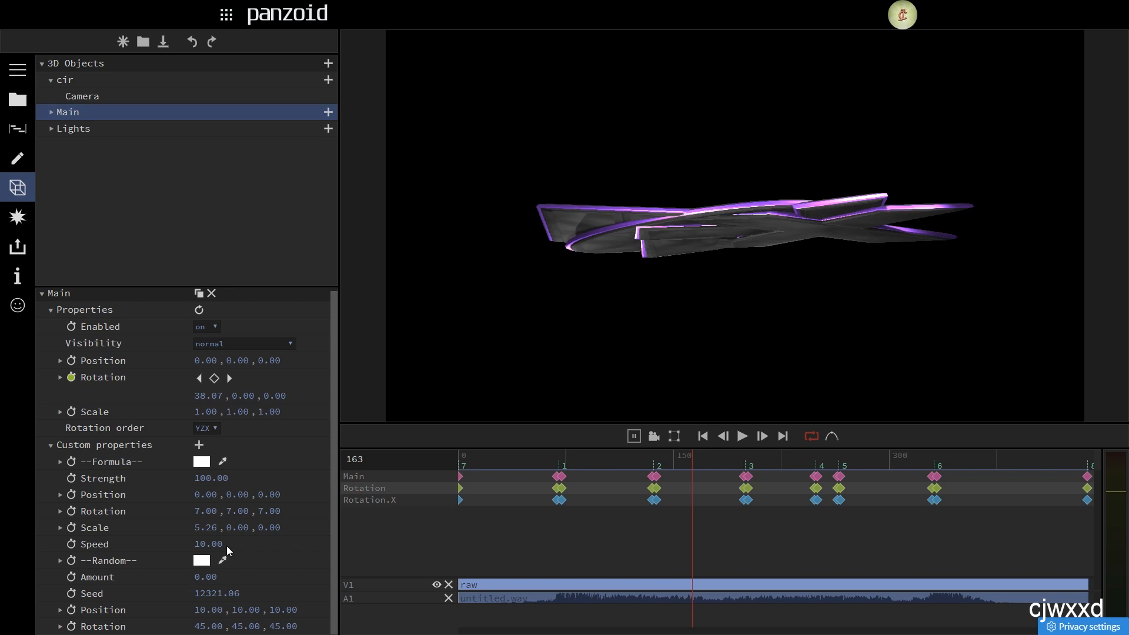
click(202, 526)
text(.2)
key(Return)
key(space)
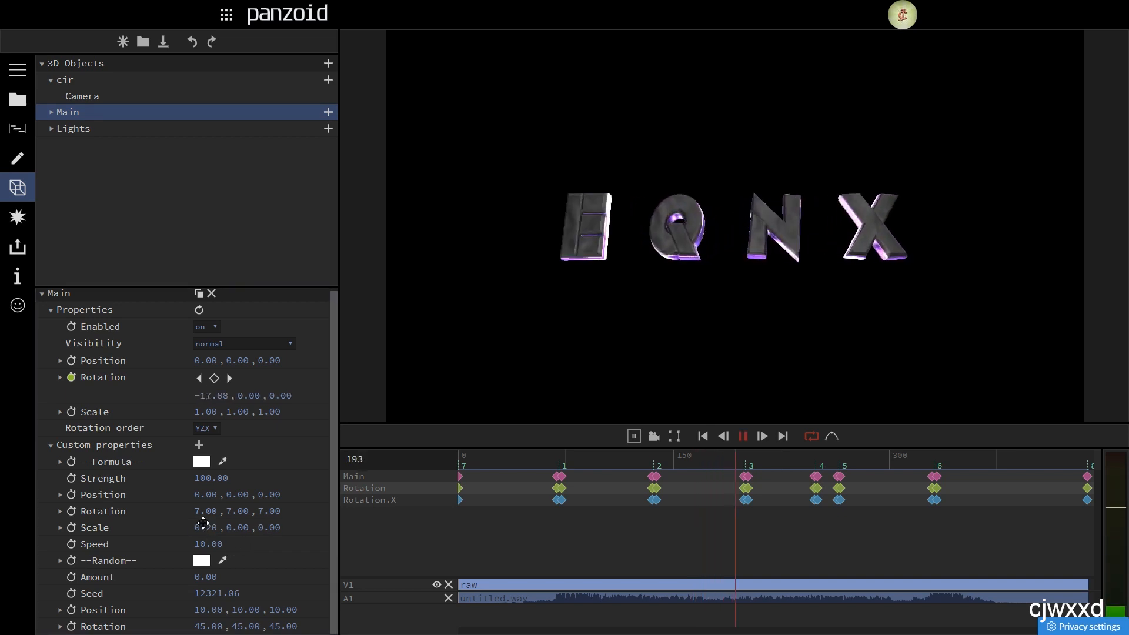
key(space)
text(0)
key(Return)
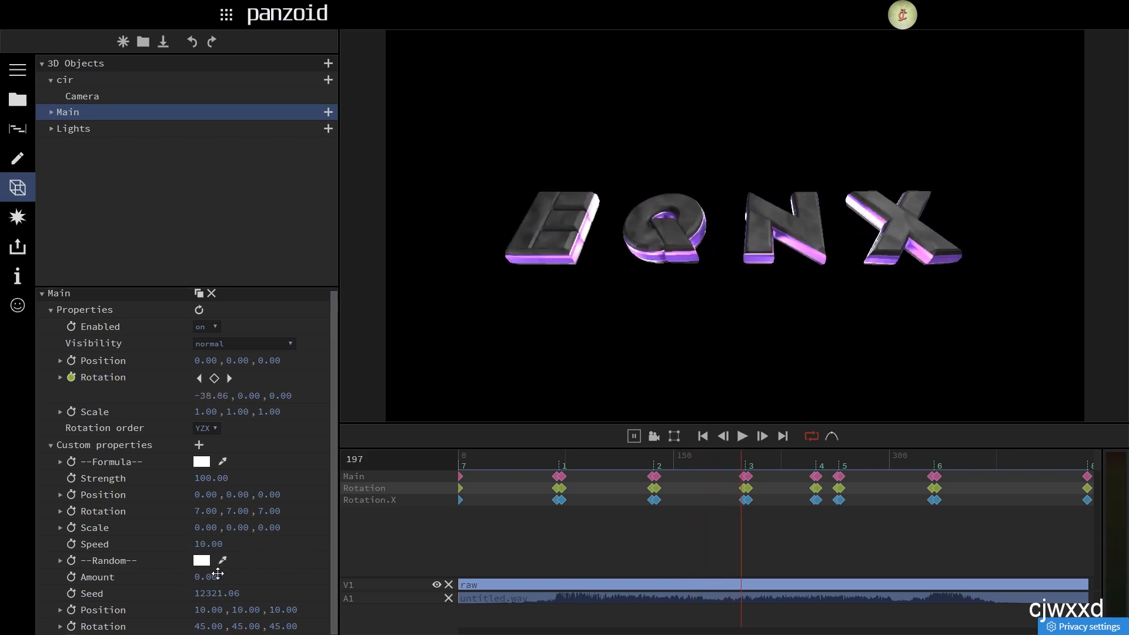
Step: Play the animation from frame 0 to review the Formula rotation of the letters
drag(535, 488, 456, 469)
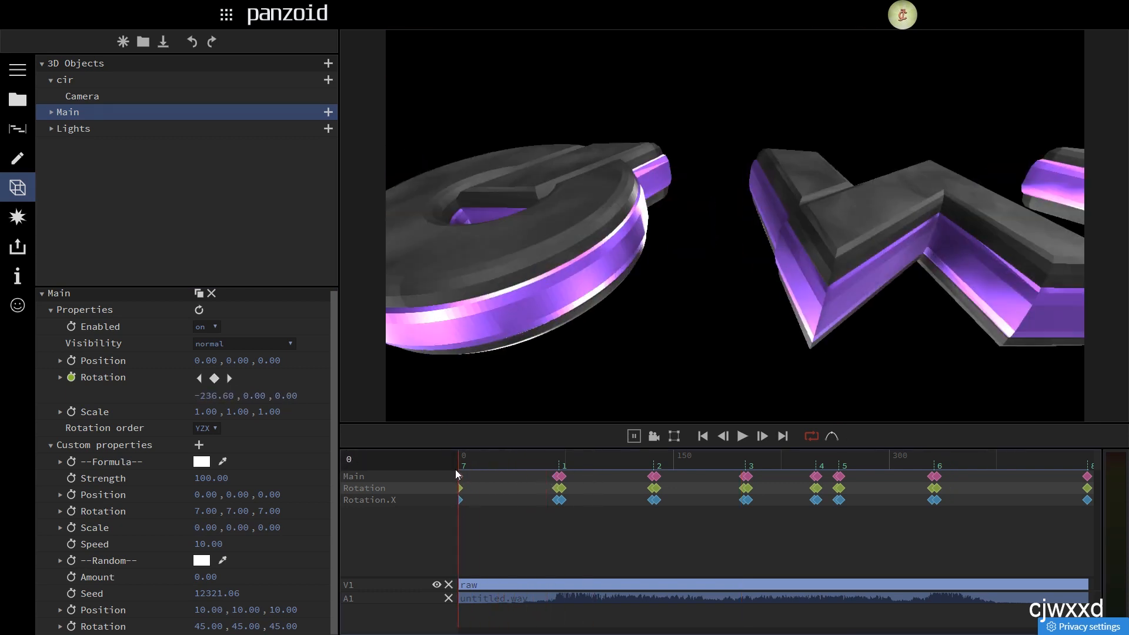
key(space)
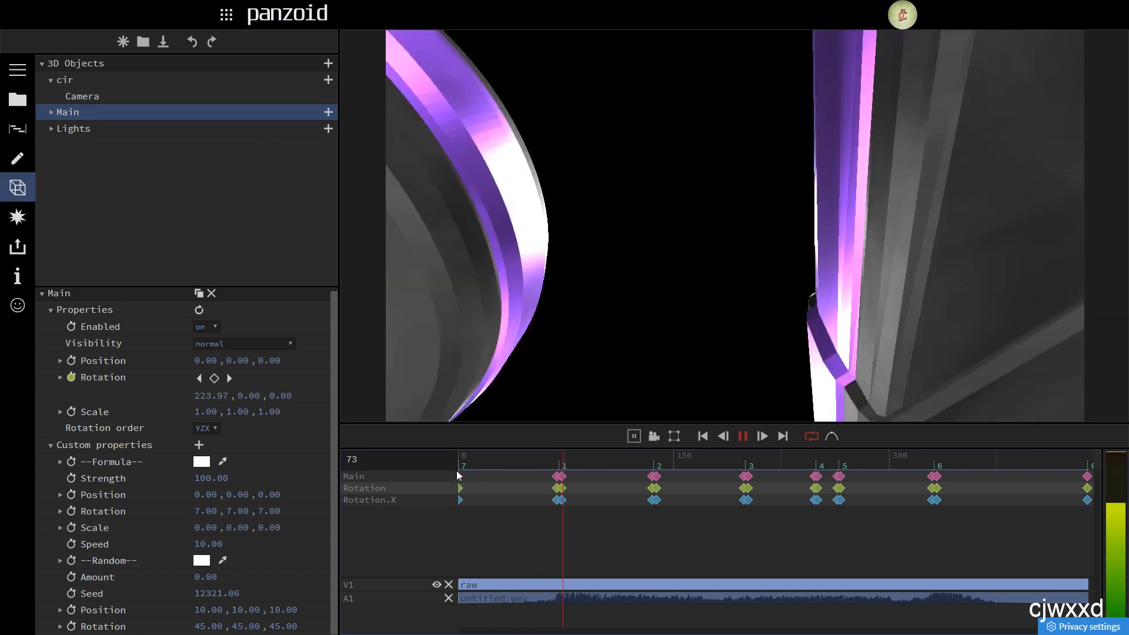
drag(606, 455, 424, 474)
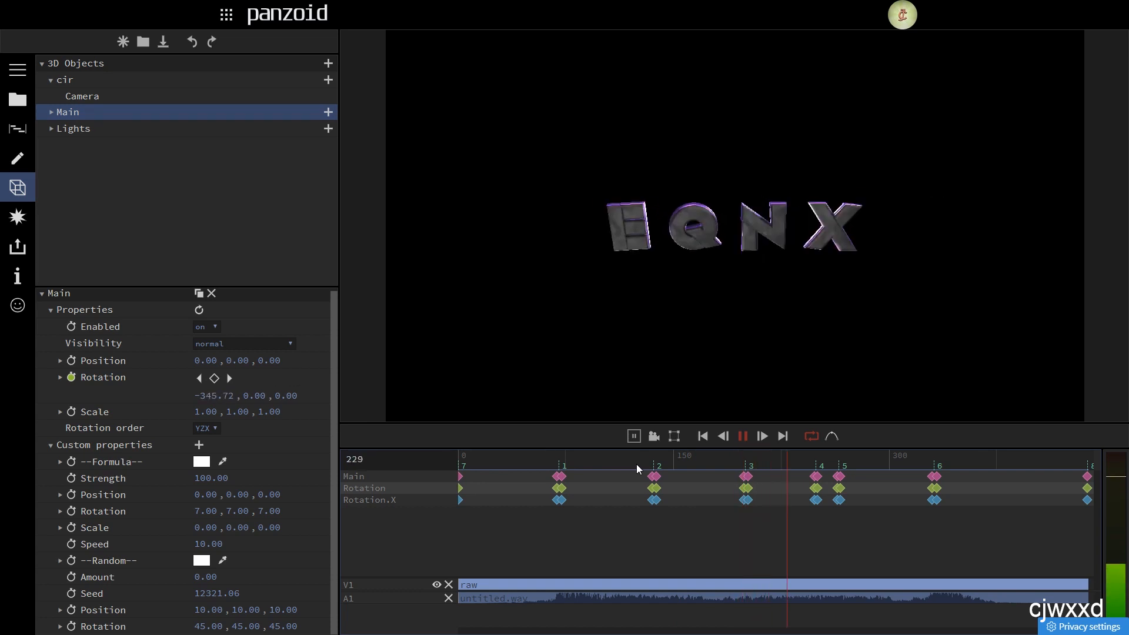
Step: Zero the Random Position values and keyframe the Random Amount at 0 on frame 249 and 9.20 on frame 250
click(817, 464)
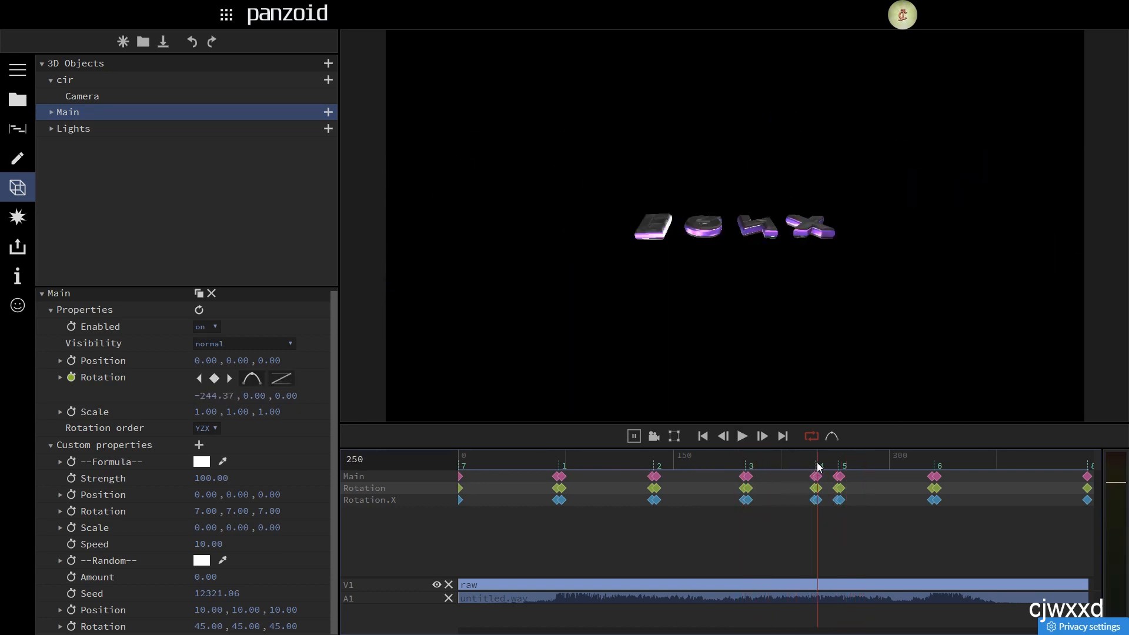
key(Left)
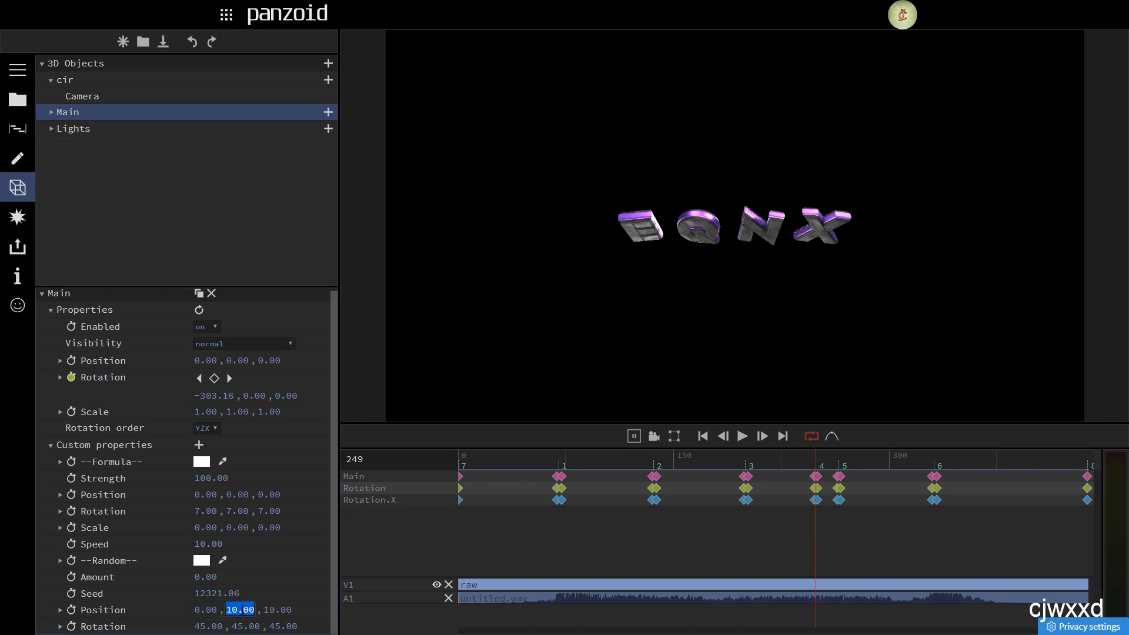
click(72, 577)
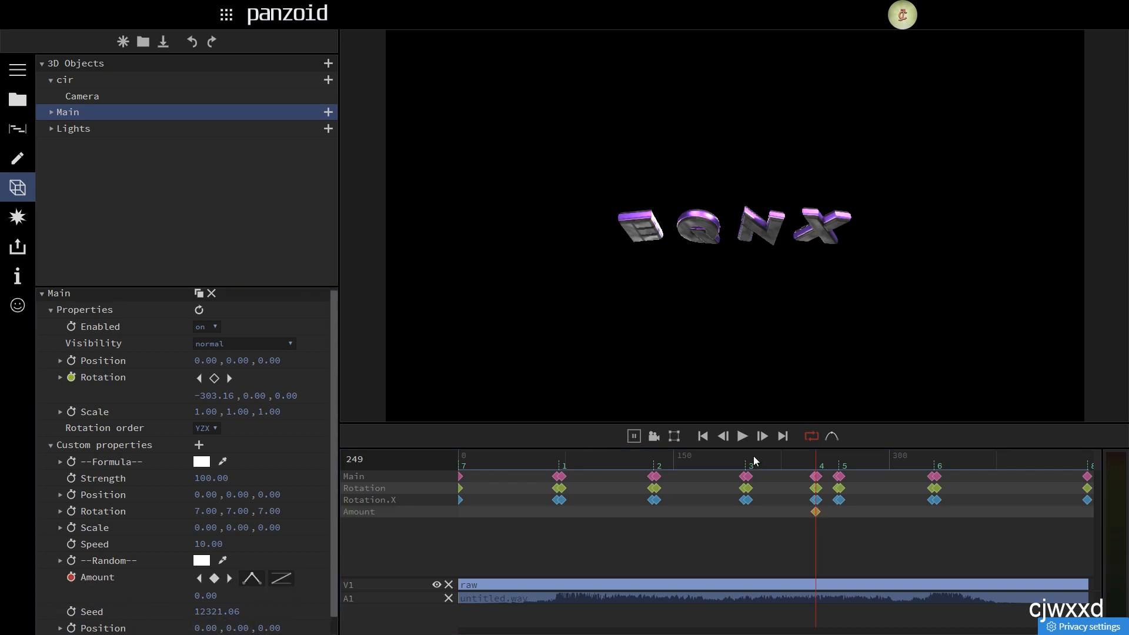
key(Right)
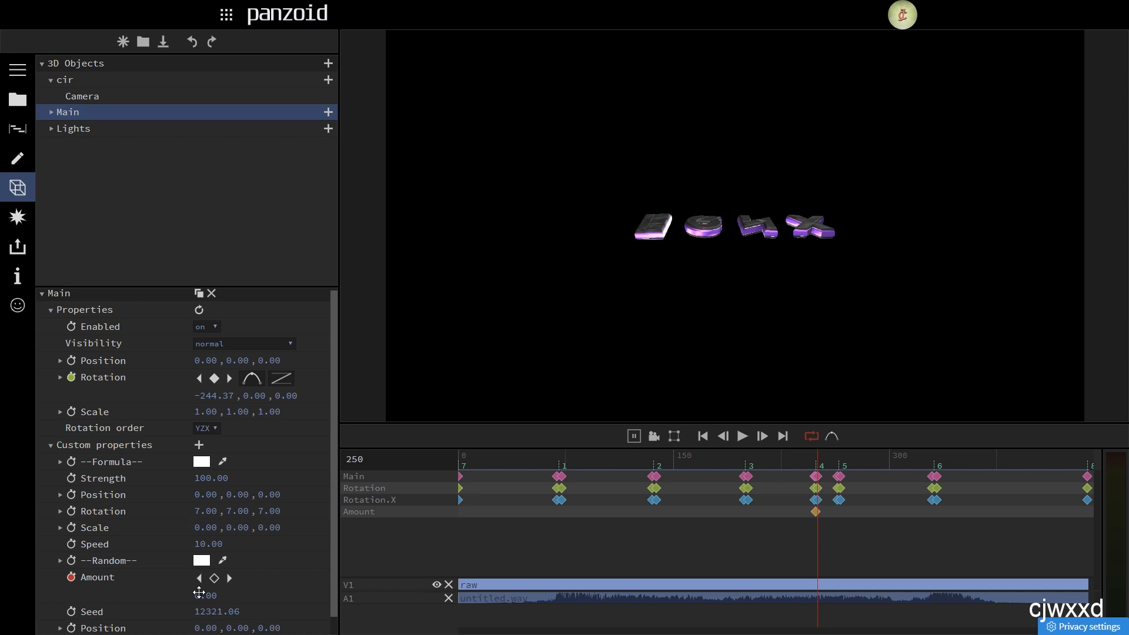
drag(200, 593, 249, 590)
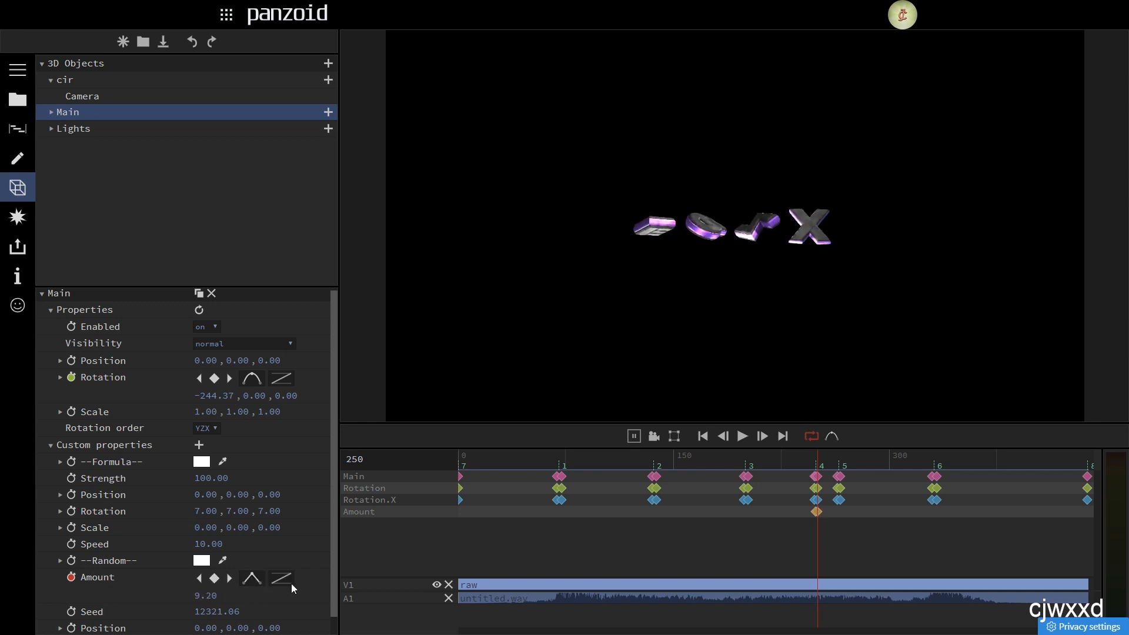
Step: Keyframe the Random Amount at 9.20 on frame 265 at marker 5 and at 0 one frame after it
key(5)
key(Left)
key(Right)
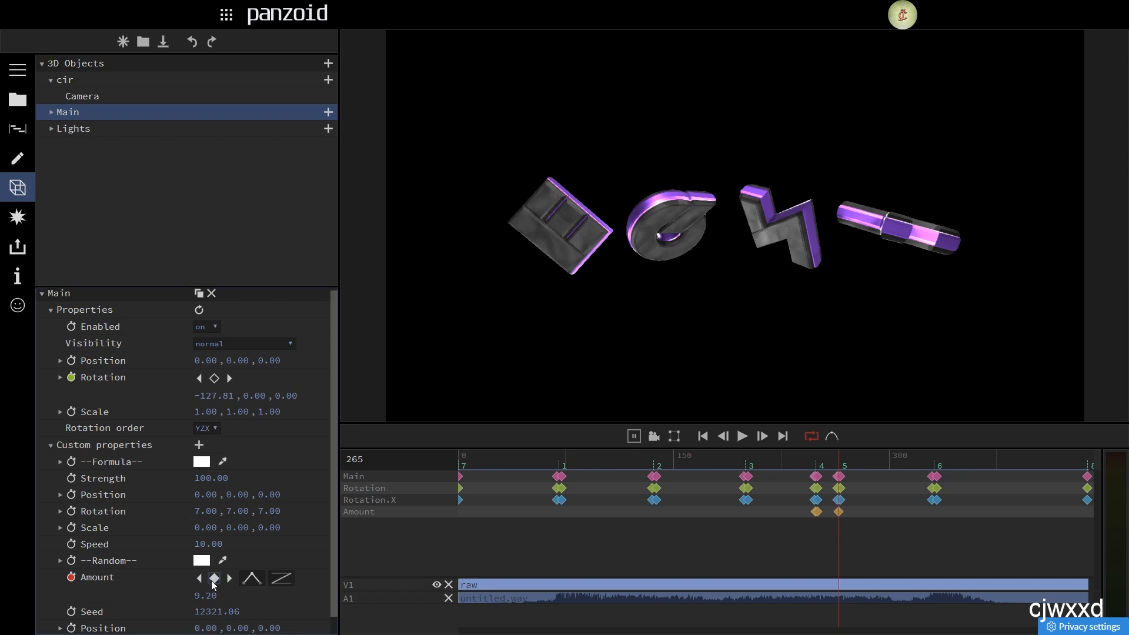
key(Right)
drag(214, 594, 158, 594)
Step: Play the section around marker 4 and move the 9.20 Amount keyframe back to frame 249
key(space)
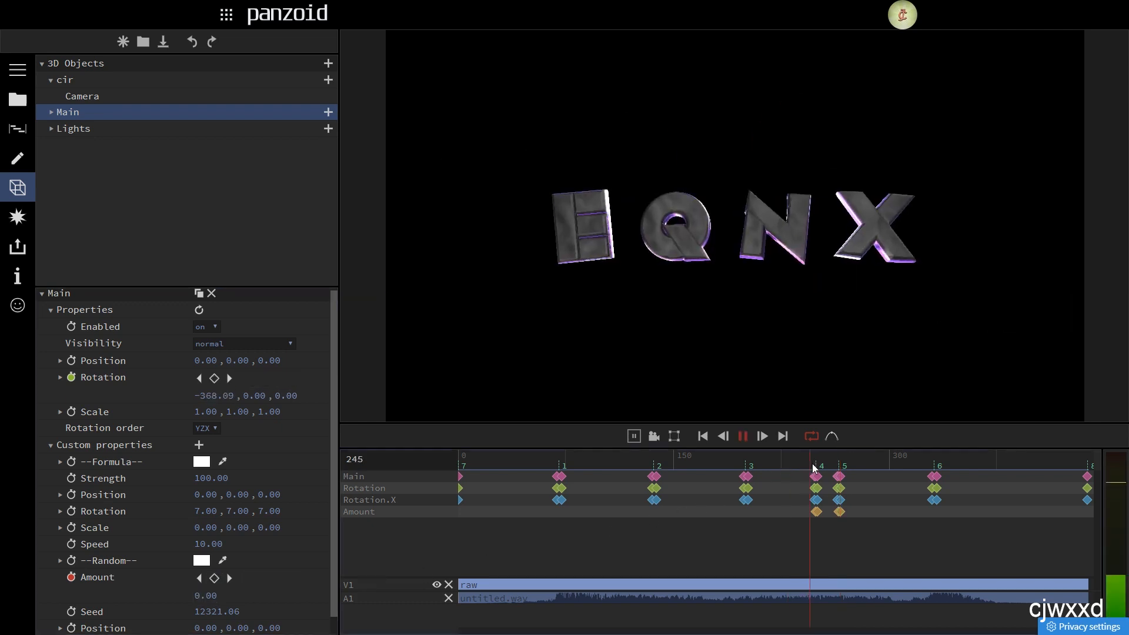
click(815, 469)
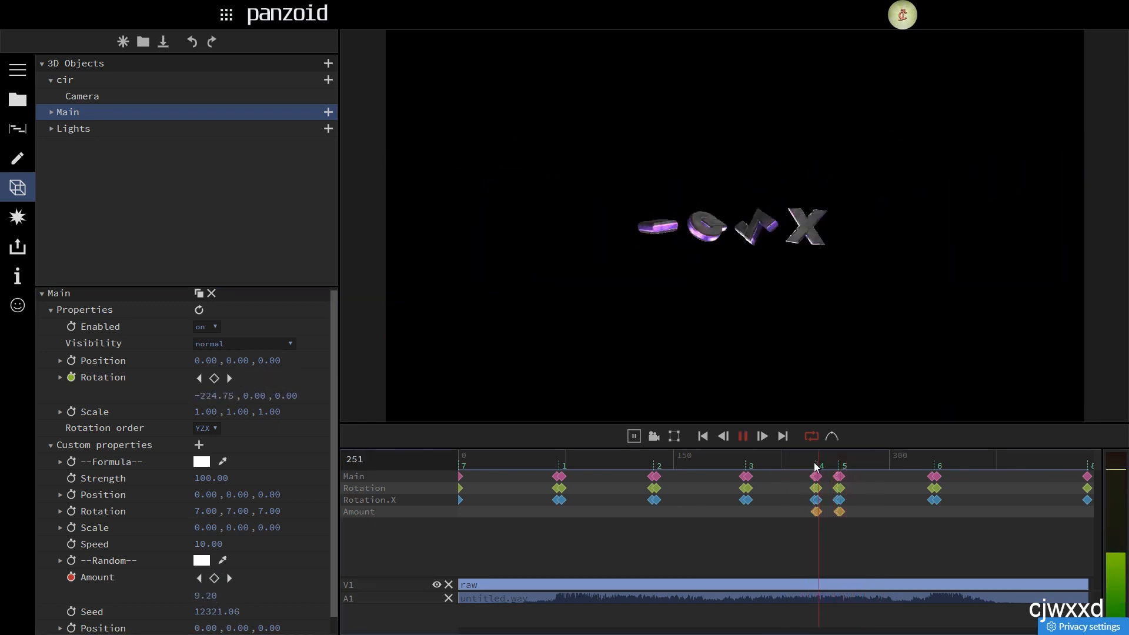
mouse_move(816, 469)
mouse_down()
mouse_move(825, 465)
mouse_move(816, 466)
mouse_up()
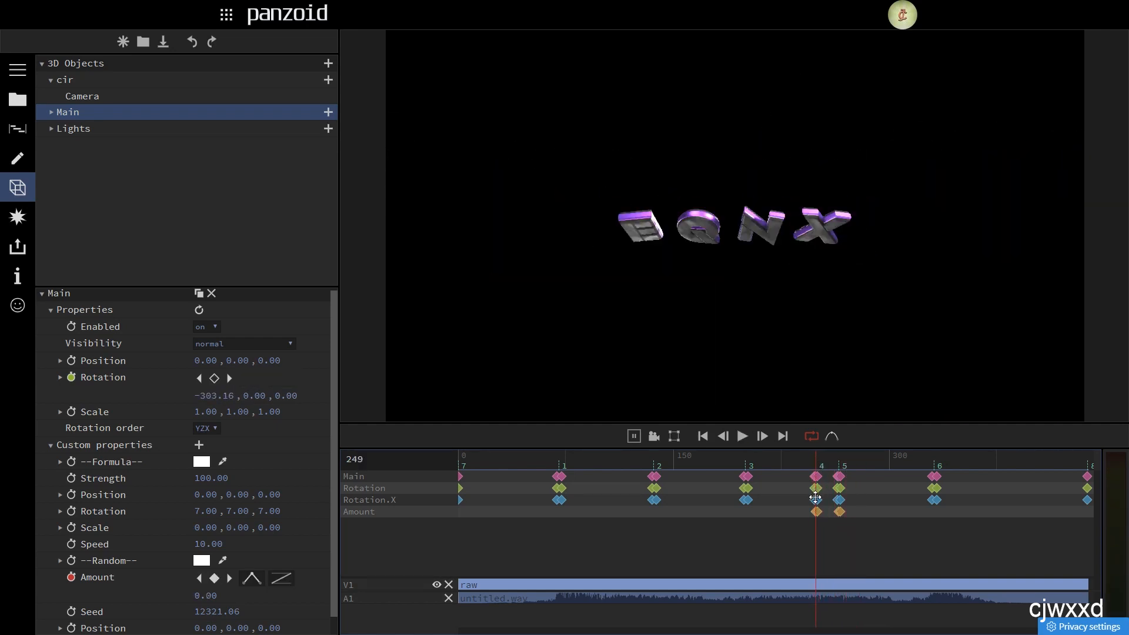
drag(818, 514, 816, 514)
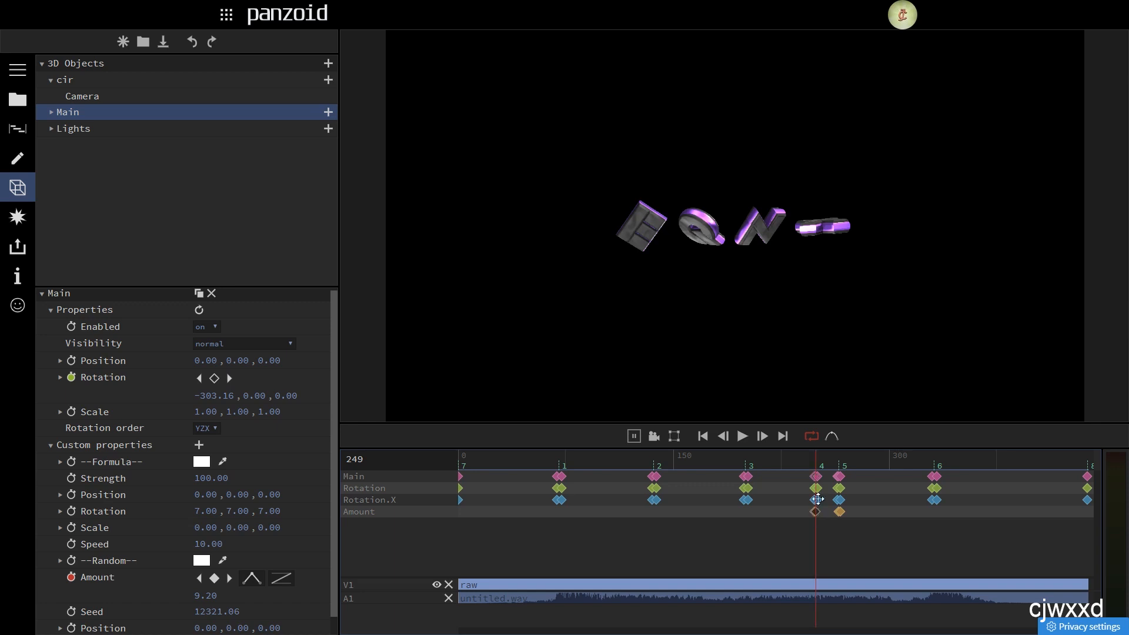
Step: Play from frame 239 past marker 5, then set the Random Seed to 12327.06 at frame 256
click(803, 463)
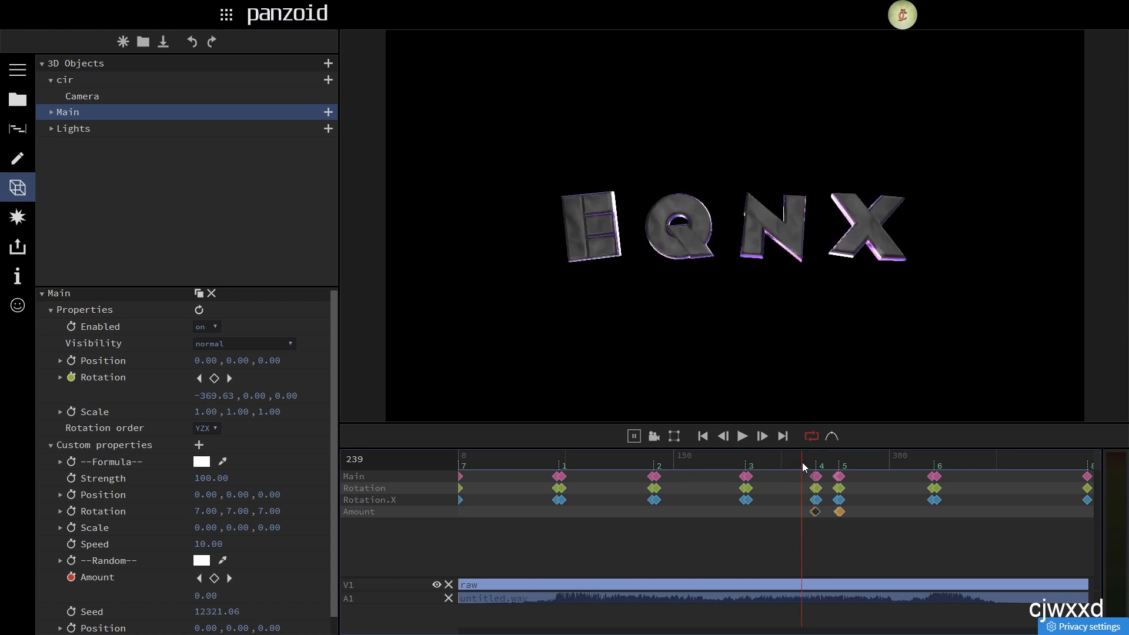
key(space)
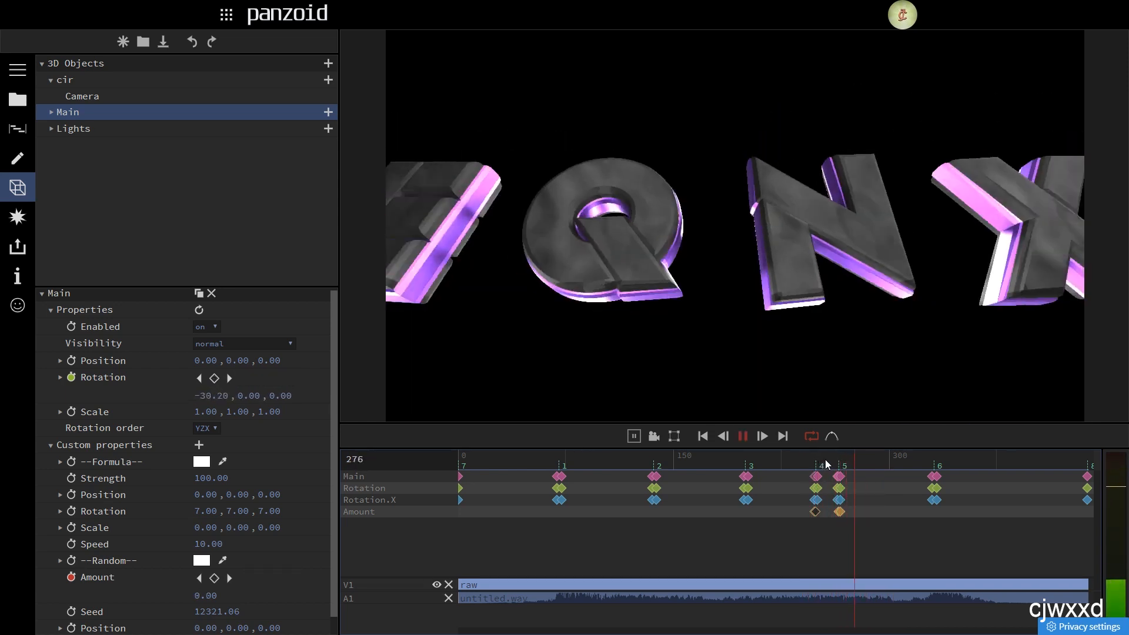
click(830, 465)
drag(830, 463, 826, 463)
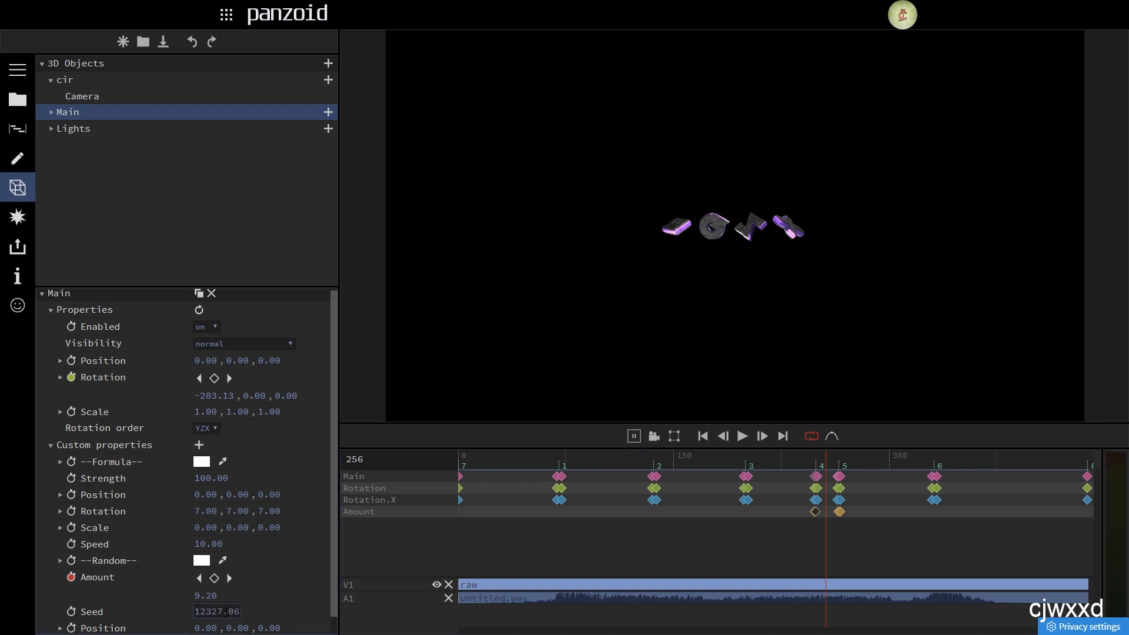
Step: Play the animation with the new seed past marker 6, then return to frame 0
click(806, 467)
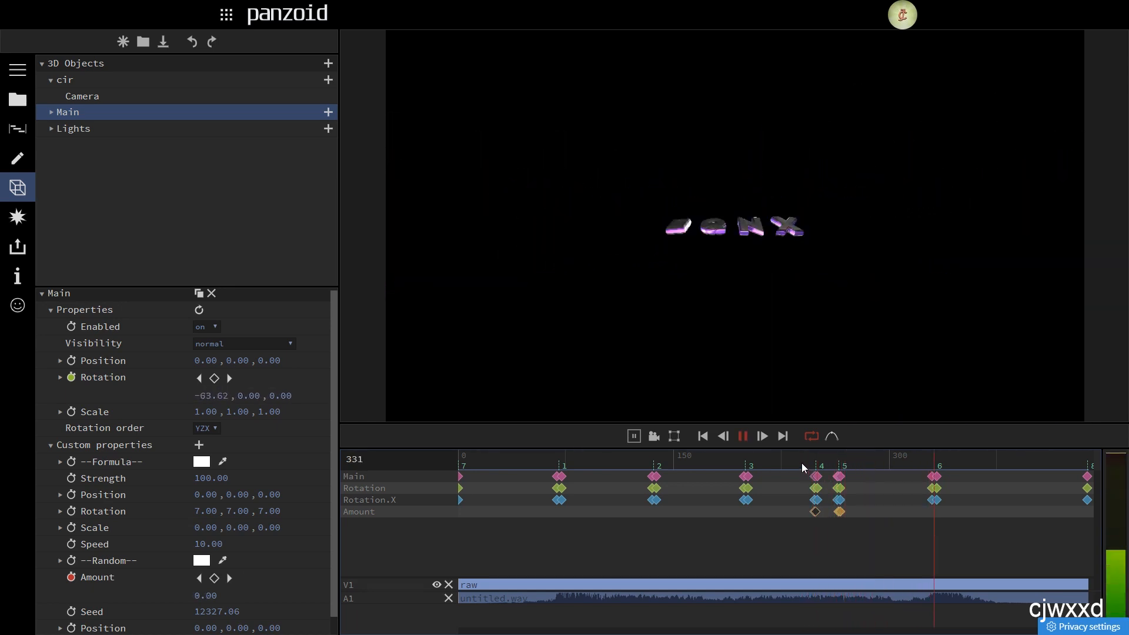
click(439, 456)
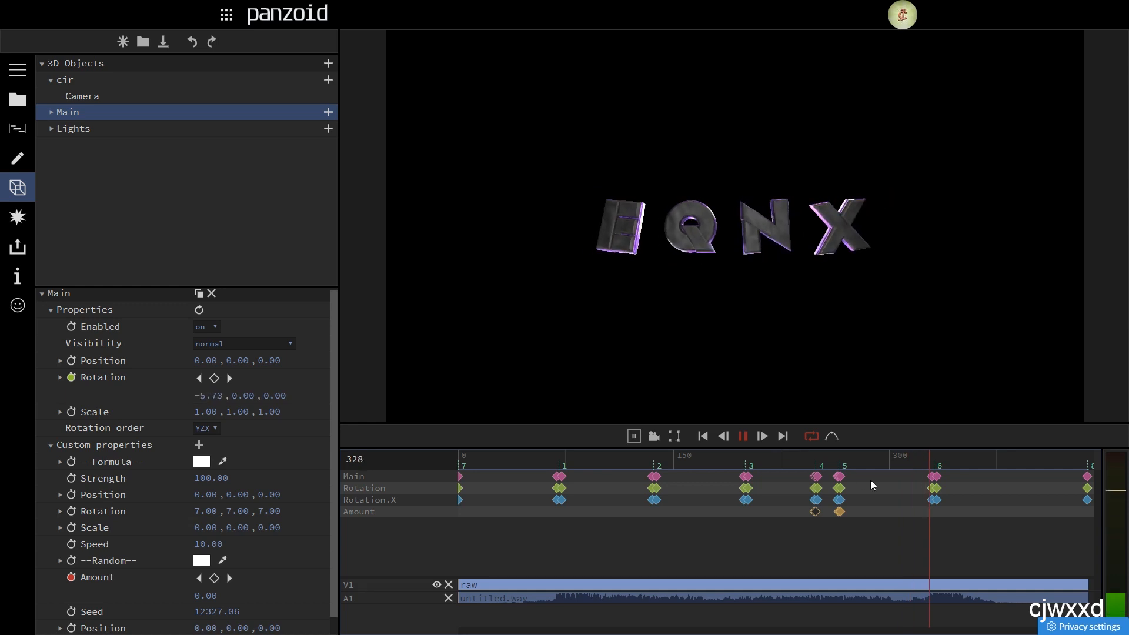
click(891, 457)
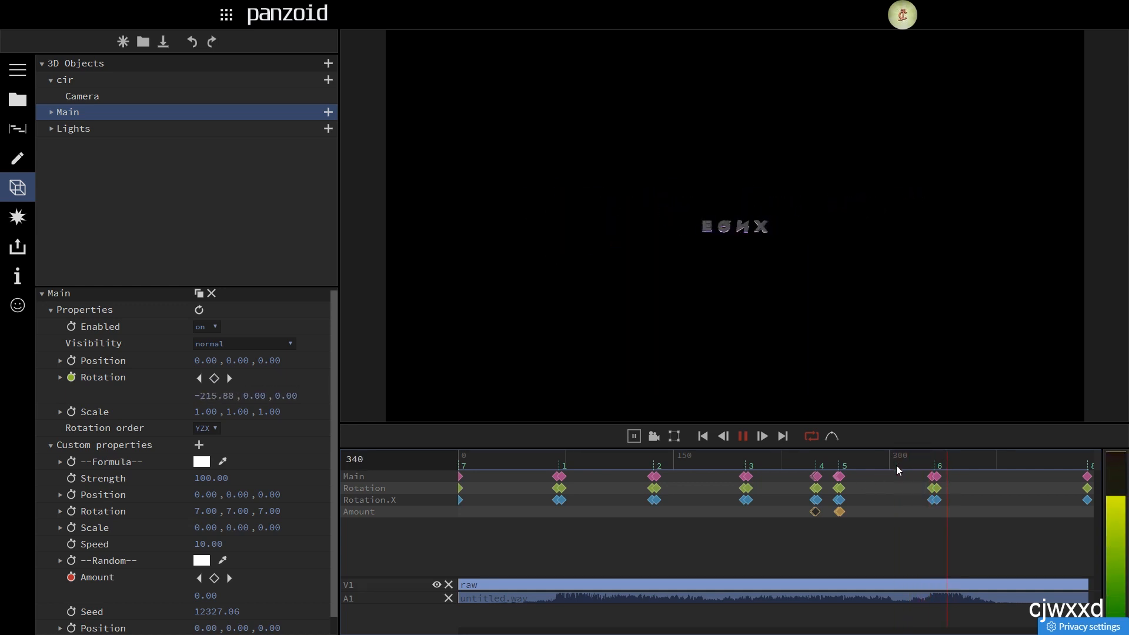
drag(897, 466, 224, 382)
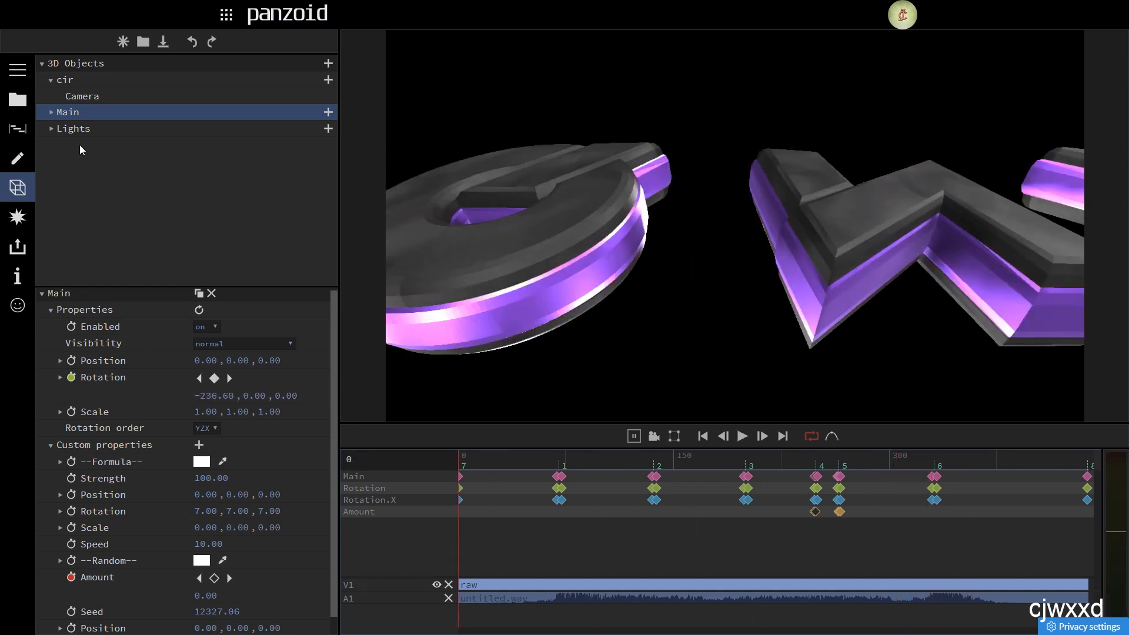
Step: Expand the Main object, examine its first Axis while playing the opening, and return to Main's Random settings
click(76, 129)
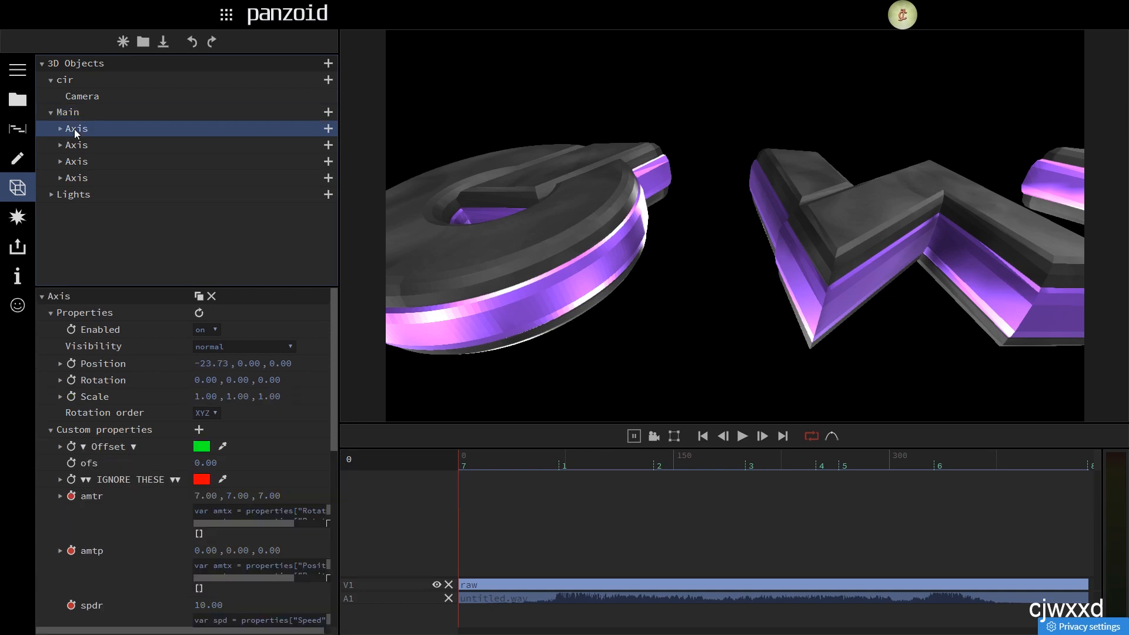
key(space)
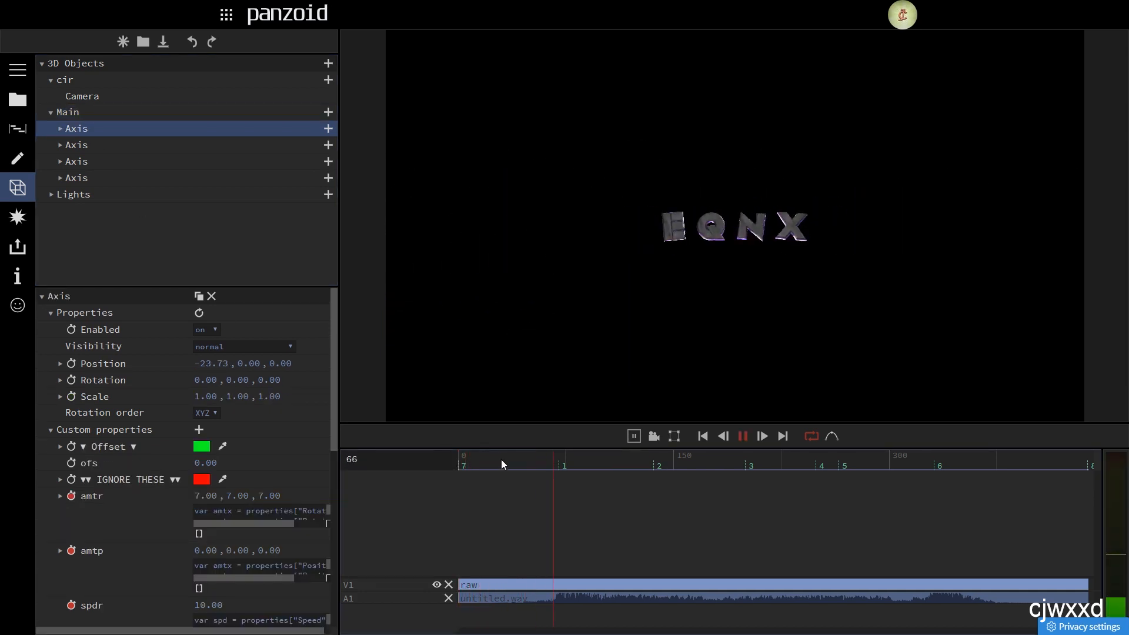
key(space)
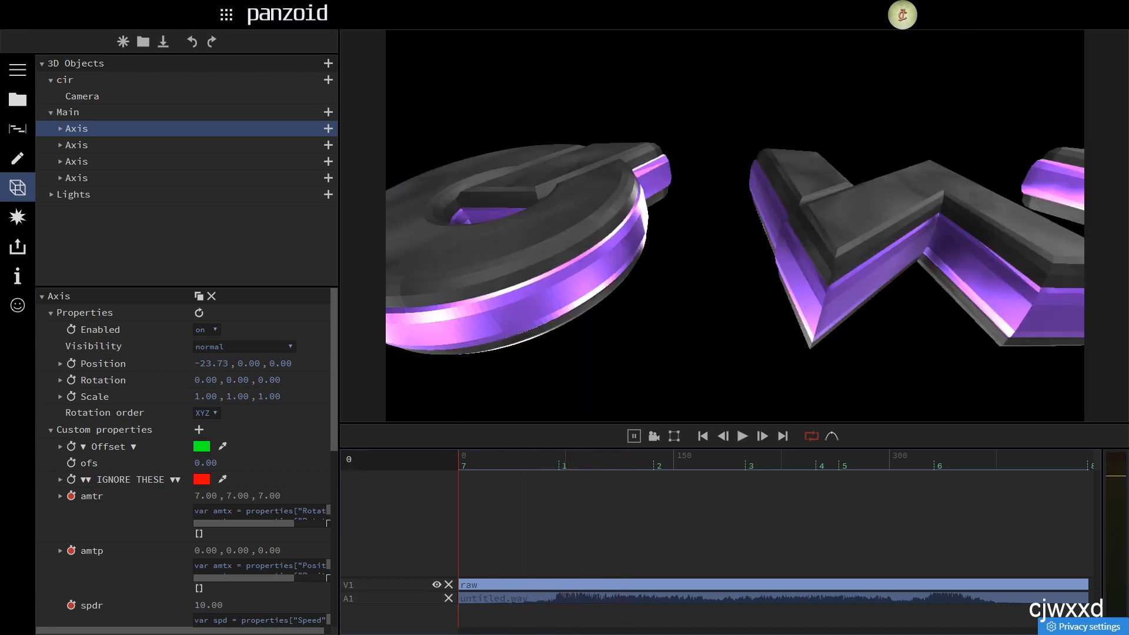
click(71, 114)
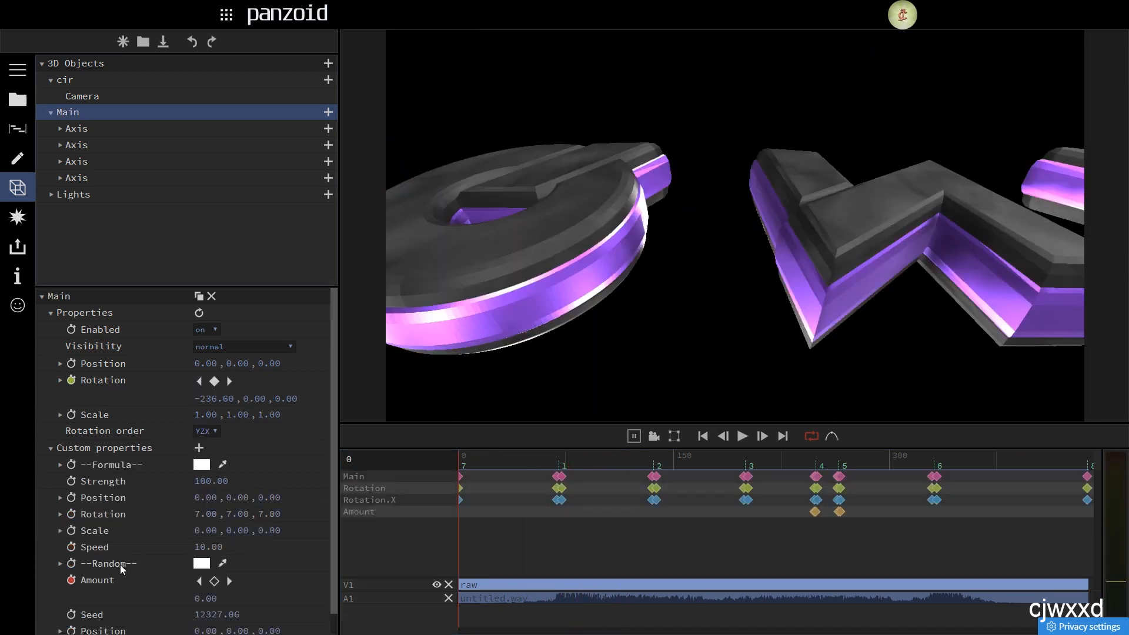
scroll(126, 564, down, 1)
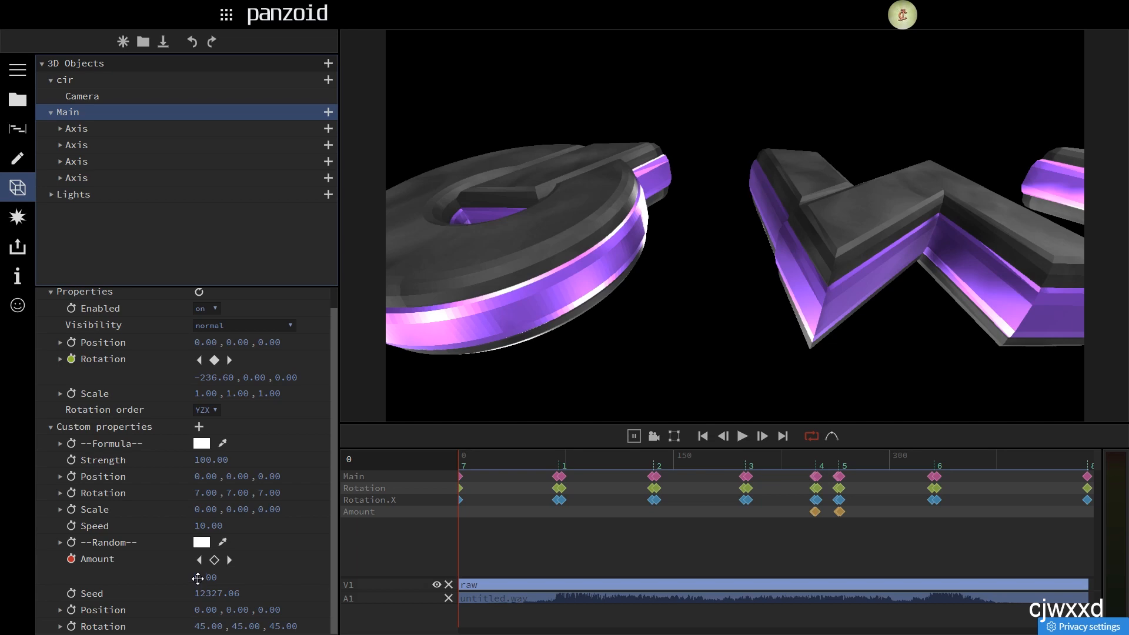
Step: Keyframe Main's Random Amount at about 52 on frame 0, dropping to nearly zero at marker 1, and play the opening
drag(198, 578, 385, 465)
key(space)
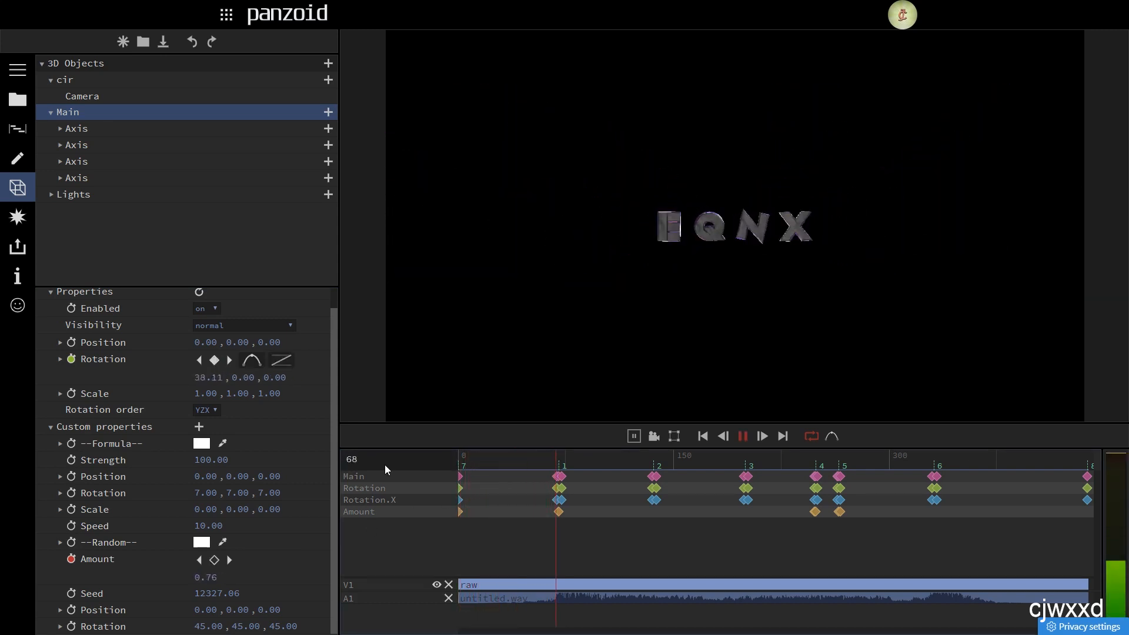
key(space)
drag(484, 466, 435, 480)
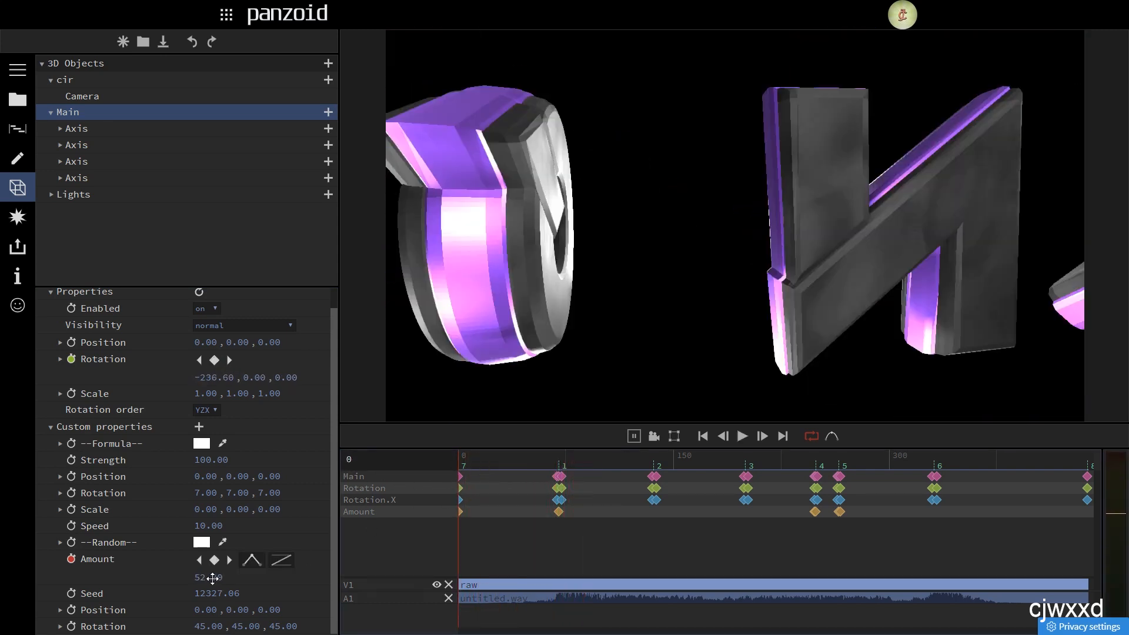
key(space)
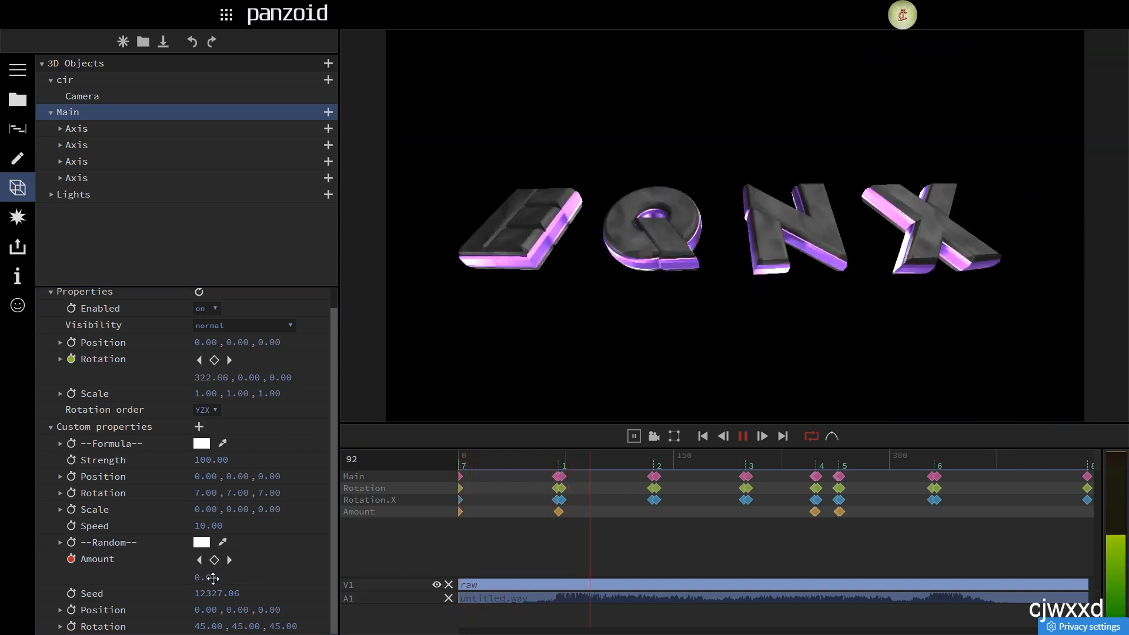
key(space)
Step: Select the first Axis, play the section between markers 1 and 2, and stop at frame 135
click(71, 129)
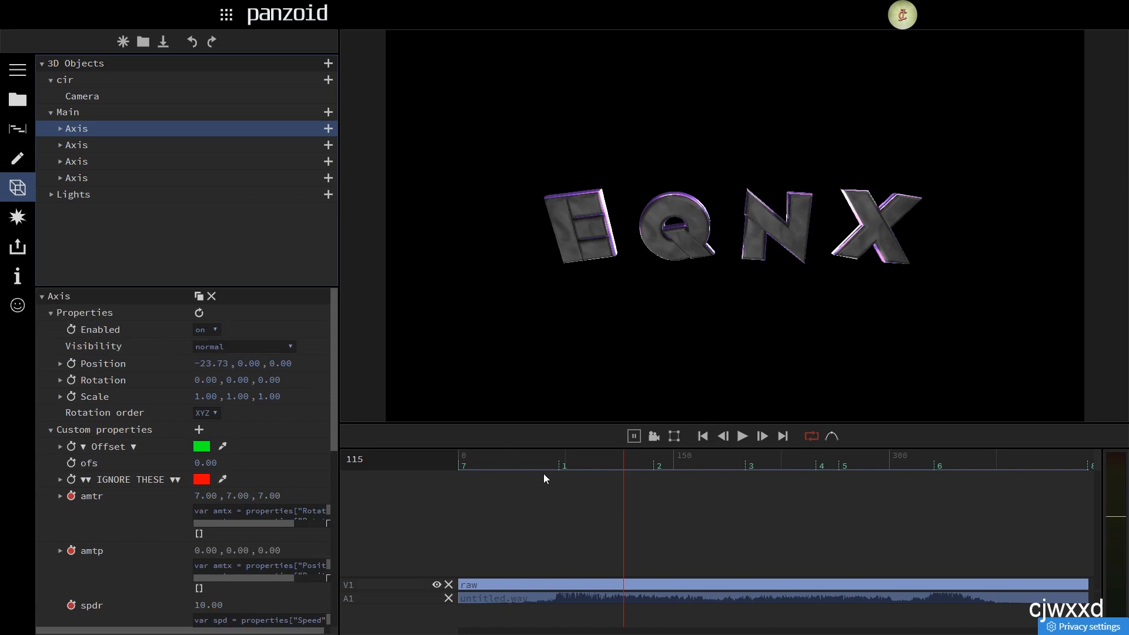
click(488, 457)
key(space)
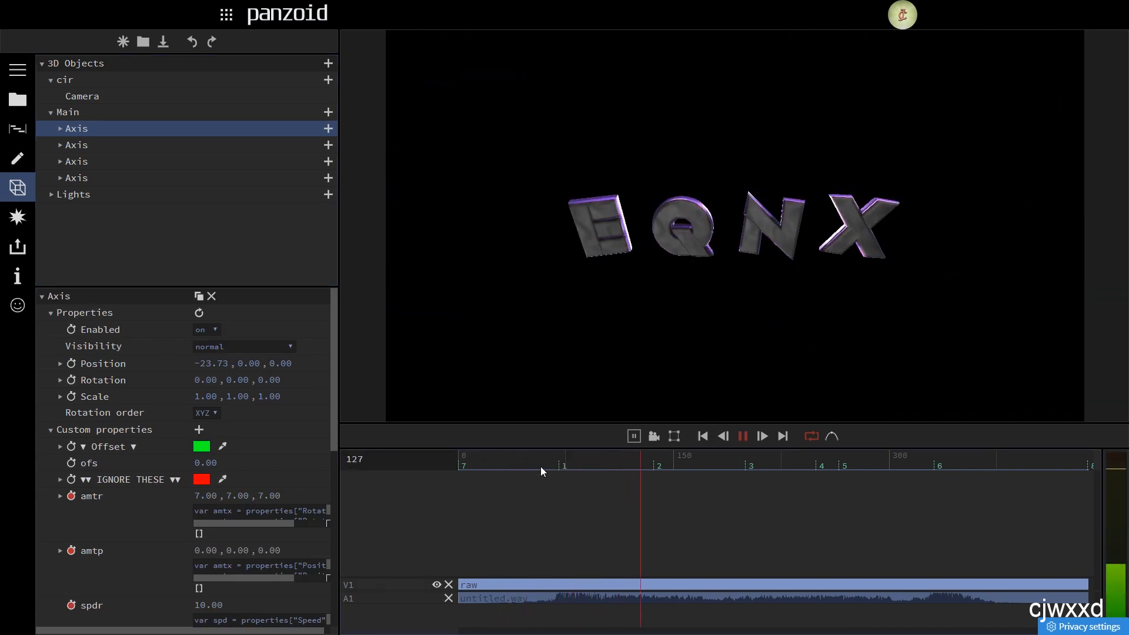
click(524, 462)
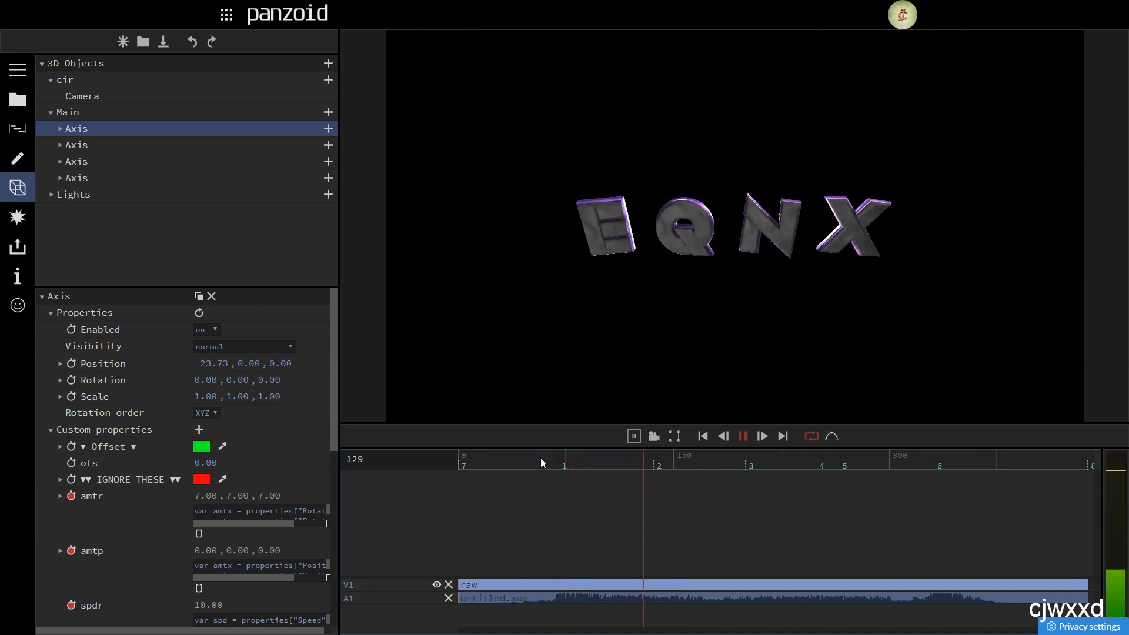
drag(541, 457, 653, 464)
Step: In the graph editor, lower Main's Rotation.X keyframe just before marker 2 to about 330 and lengthen its incoming handle upward
click(831, 435)
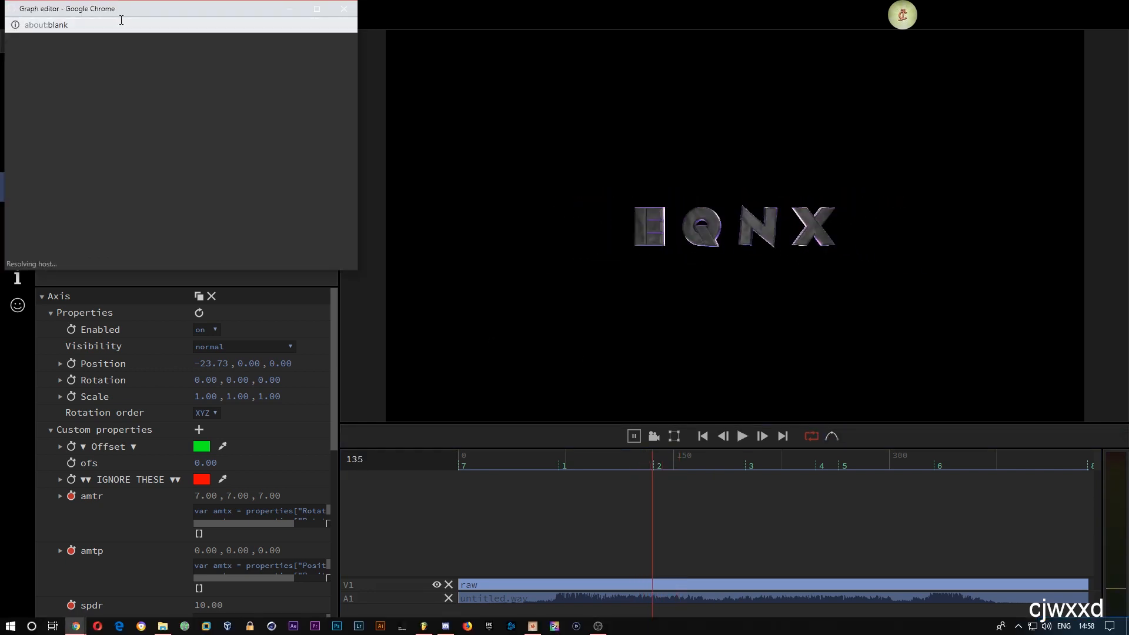
double_click(154, 7)
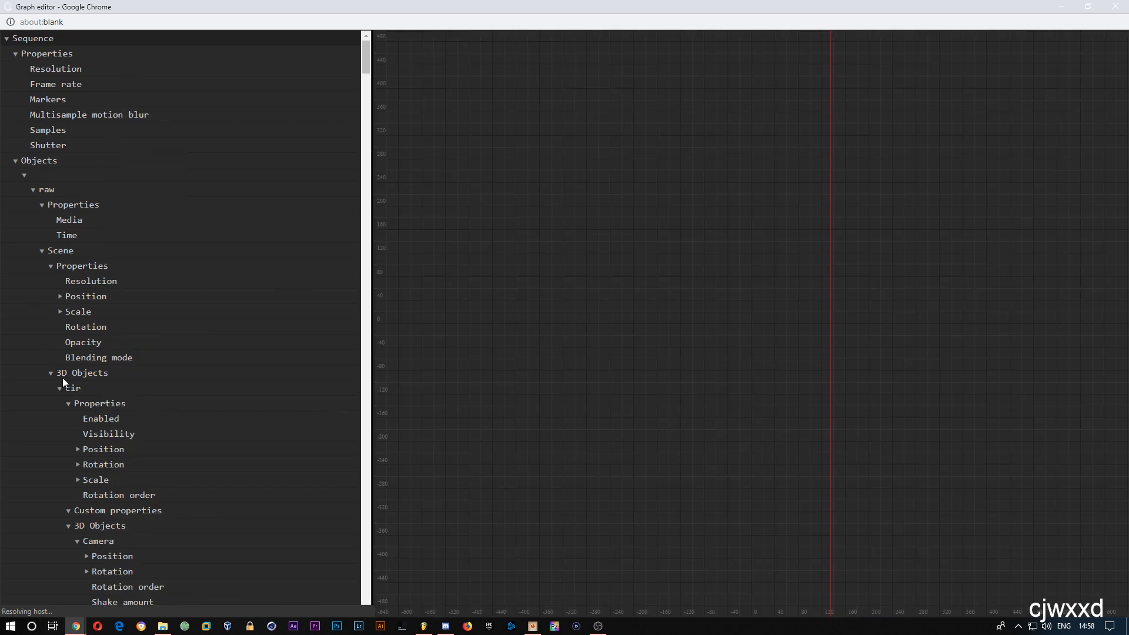
scroll(63, 378, down, 10)
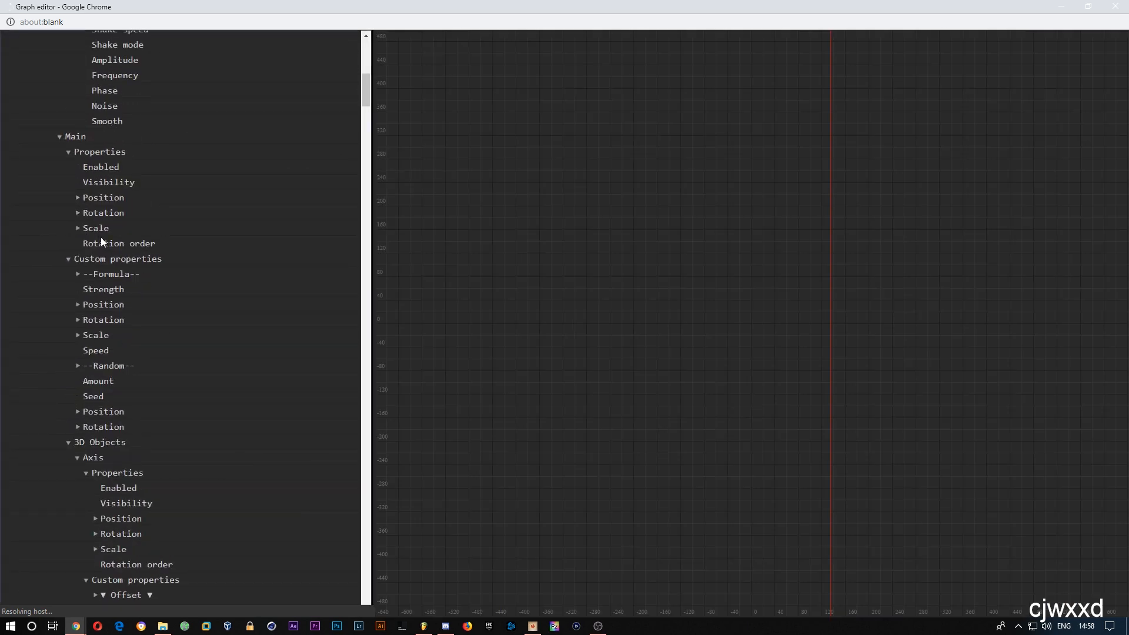
click(79, 213)
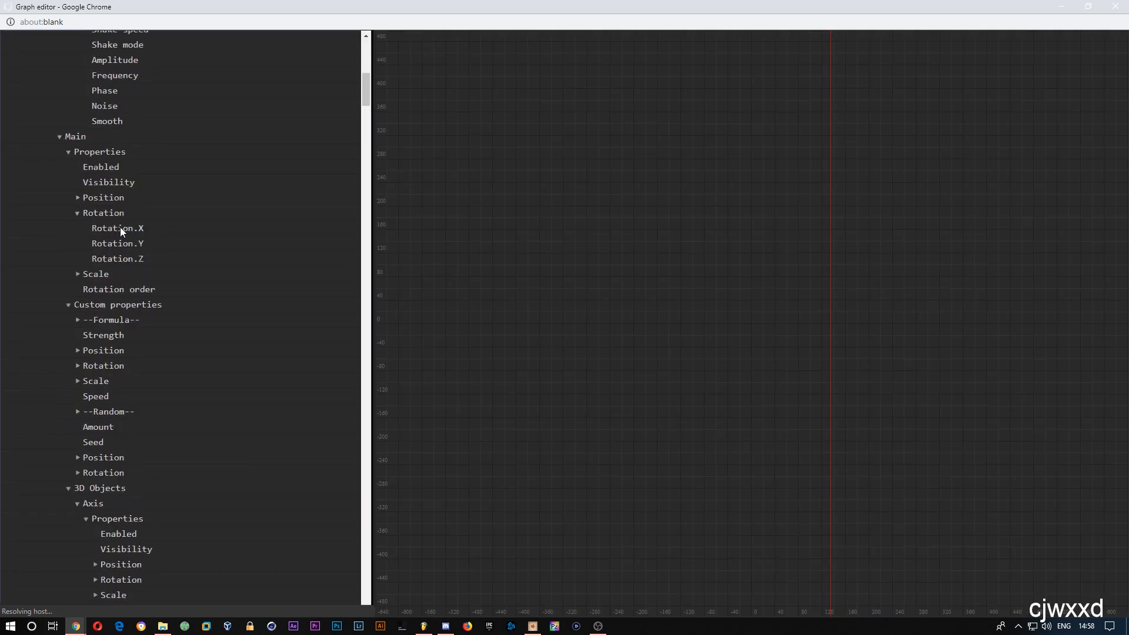
click(120, 228)
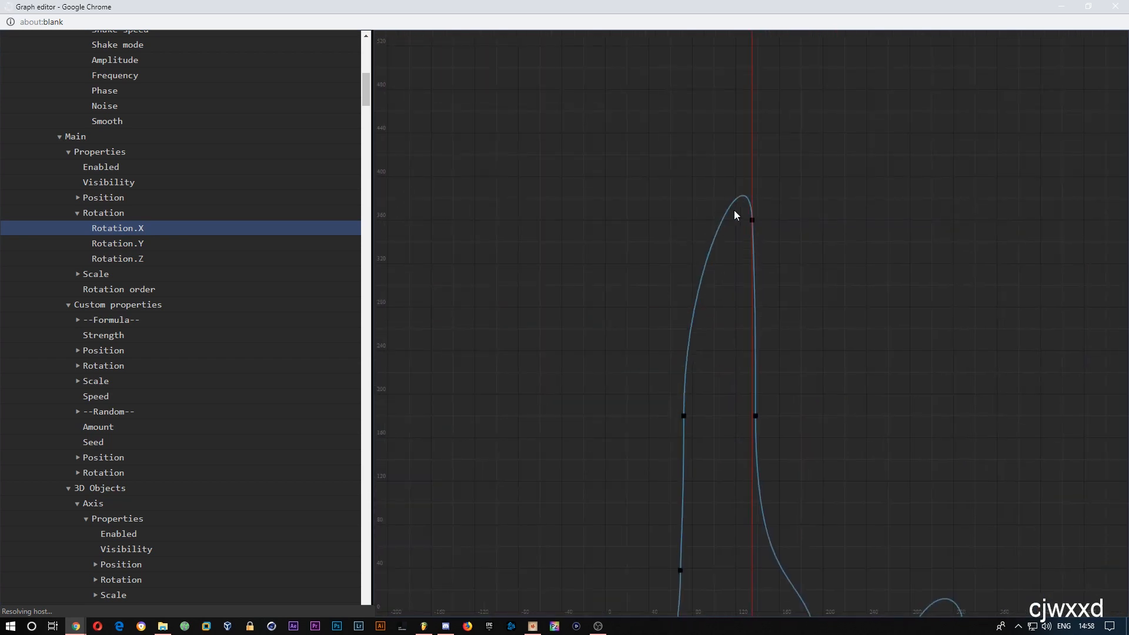
drag(751, 221, 751, 251)
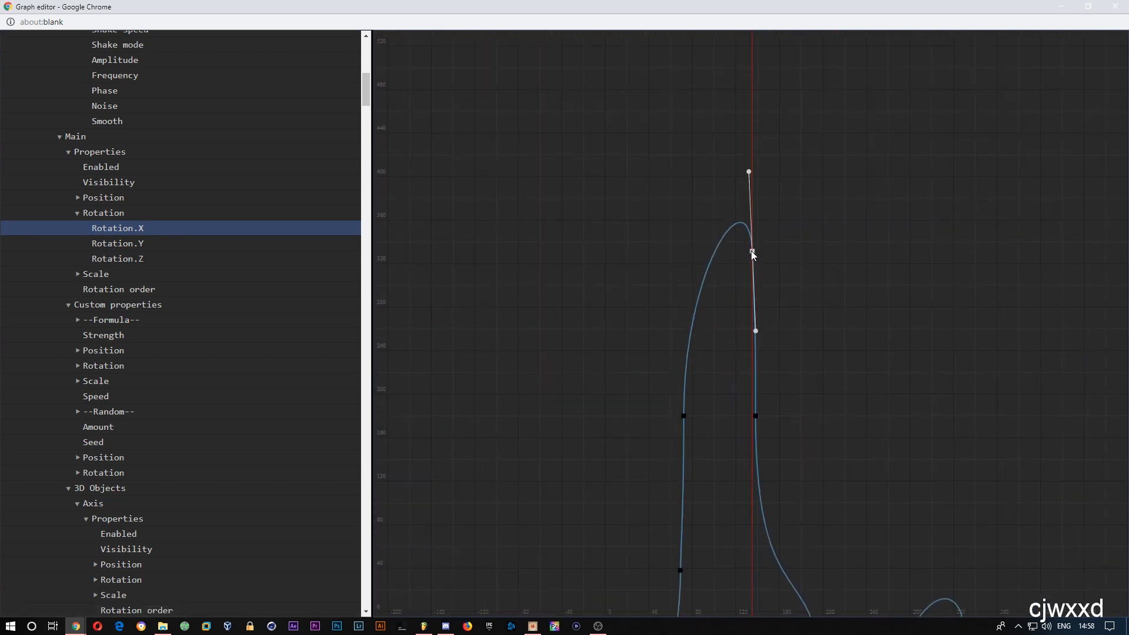
drag(744, 156, 740, 131)
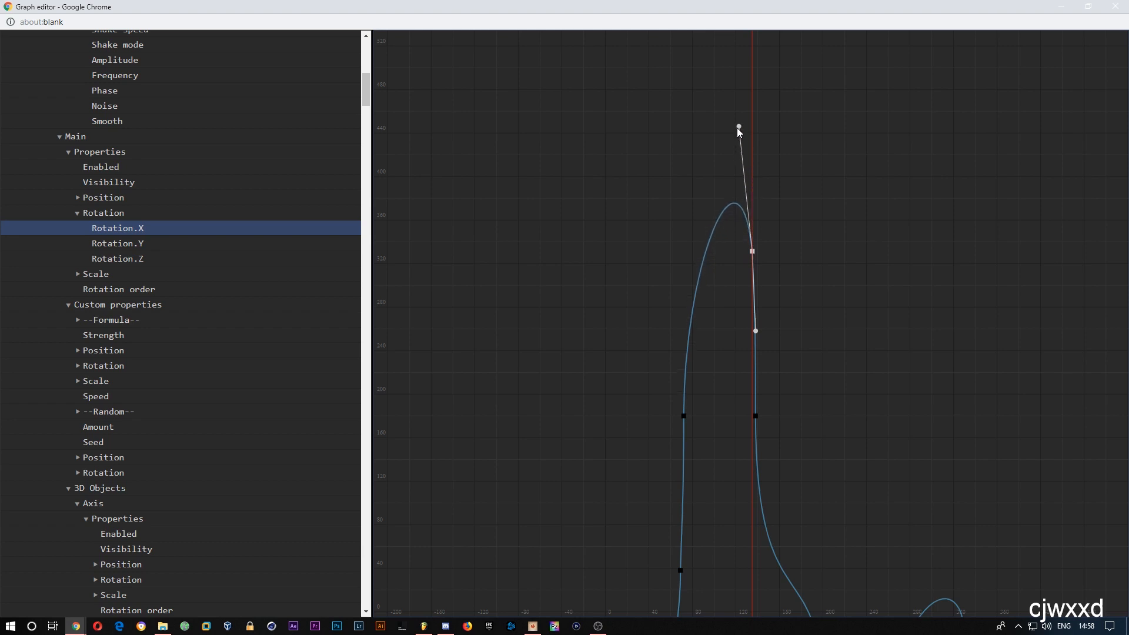
double_click(692, 13)
click(23, 257)
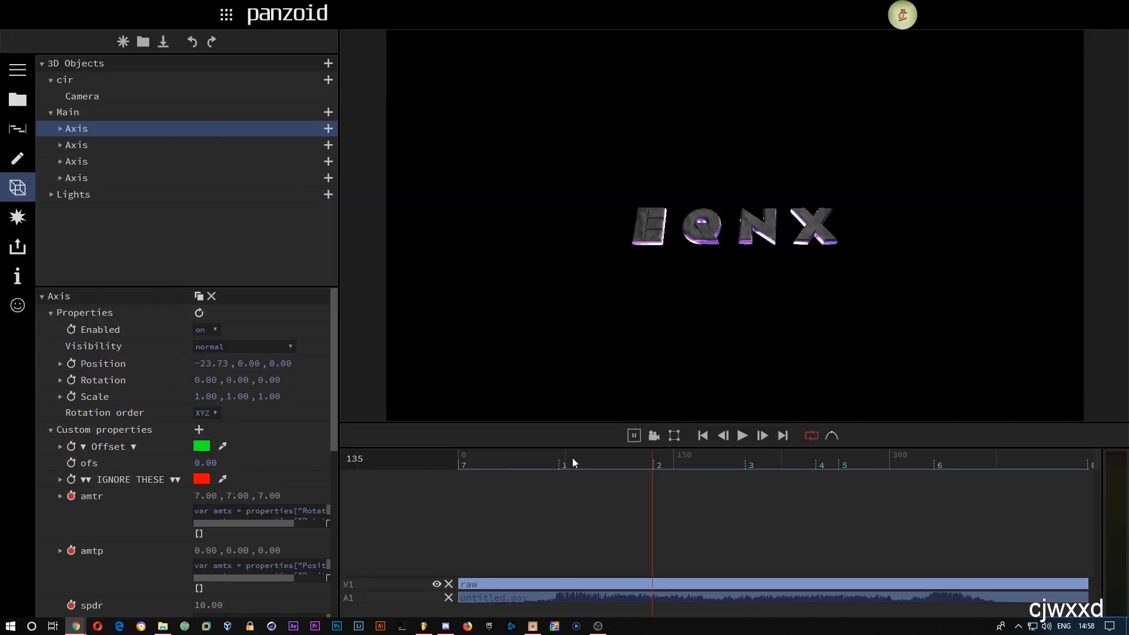
Step: Play the animation from just after marker 1 past marker 3 to check the adjusted rotation
click(587, 464)
key(space)
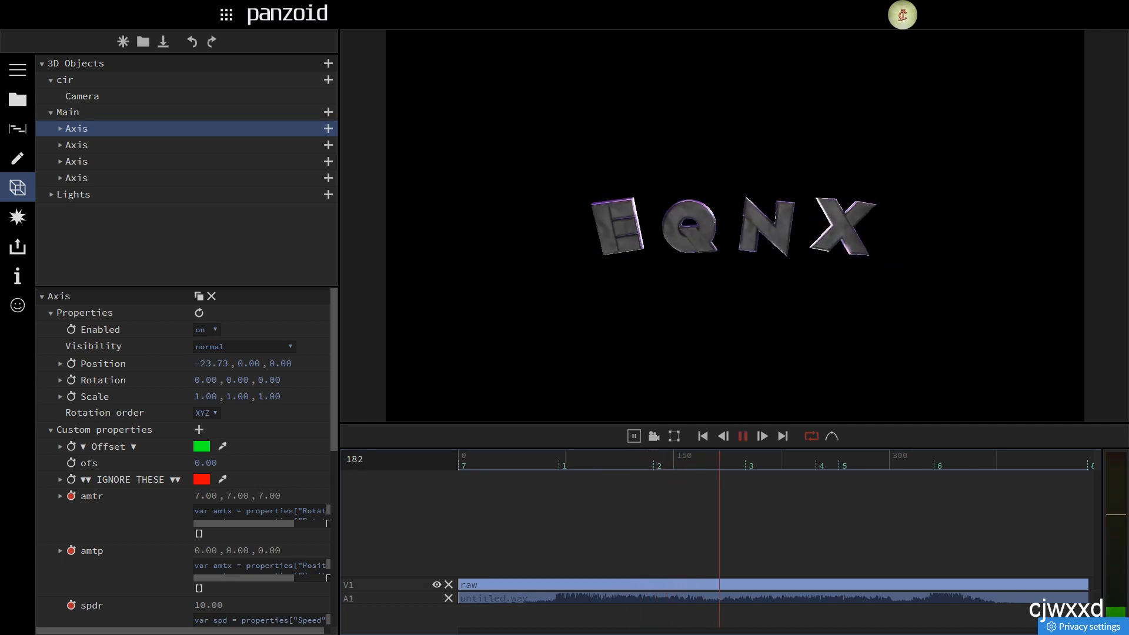
key(space)
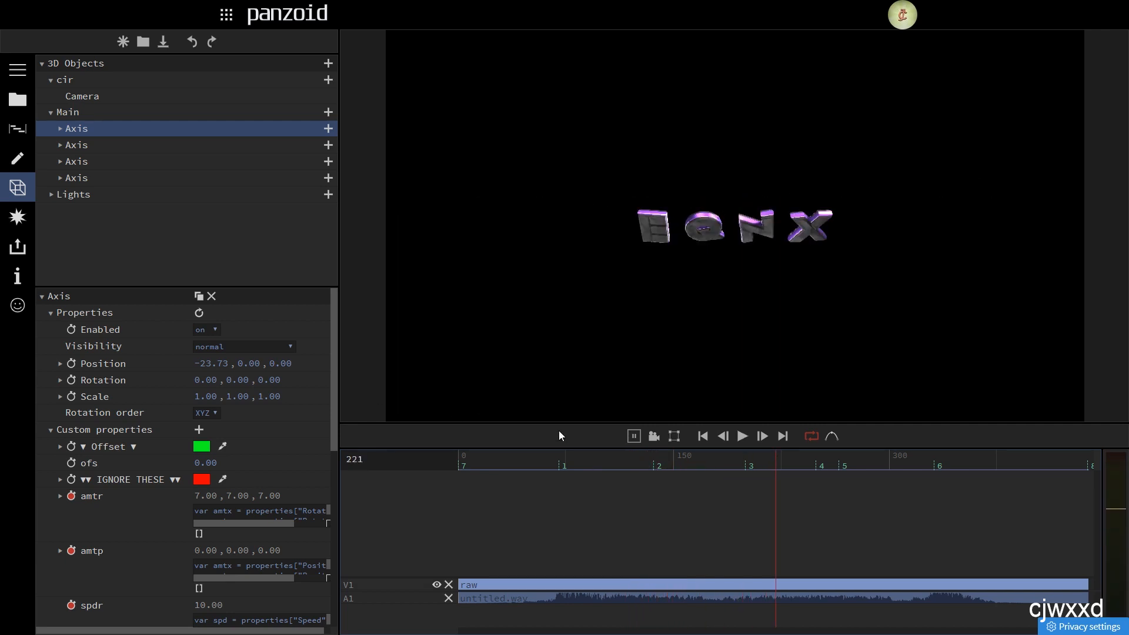
Step: Turn on Rotation keyframing at frame 0 for each of the four Axis objects inside Main
drag(522, 456, 418, 458)
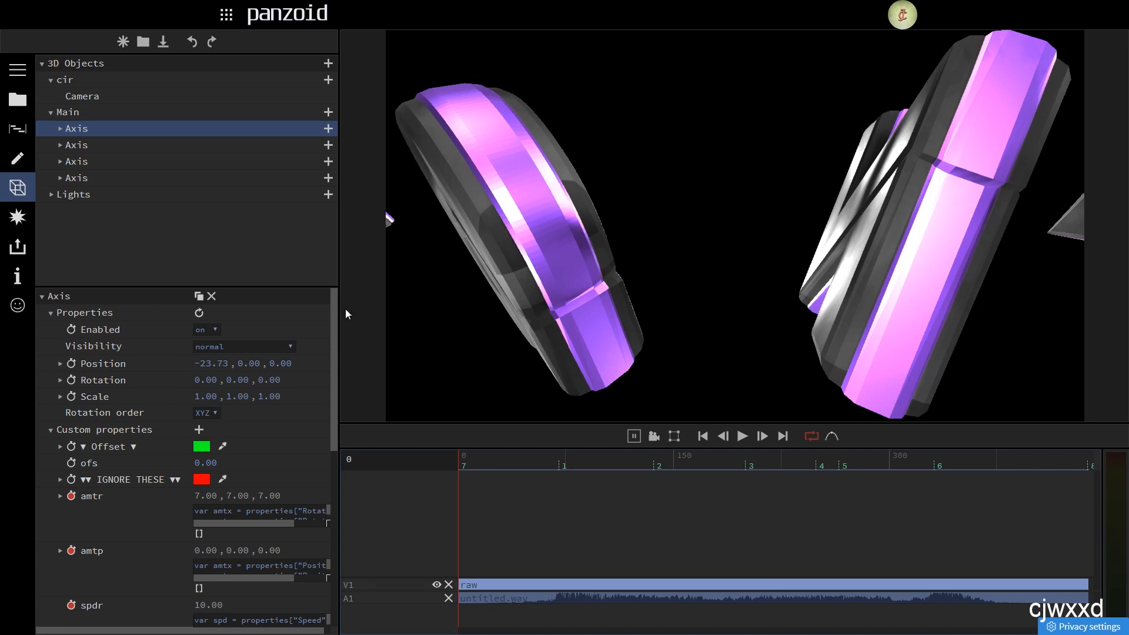
click(72, 381)
click(70, 146)
click(73, 382)
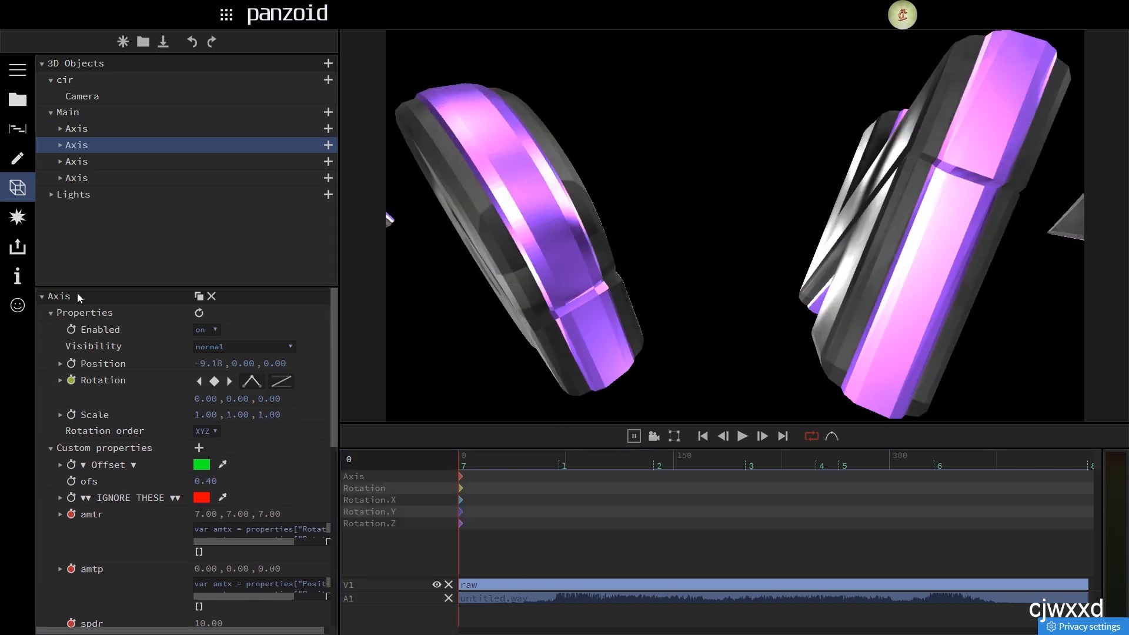
click(89, 165)
click(71, 381)
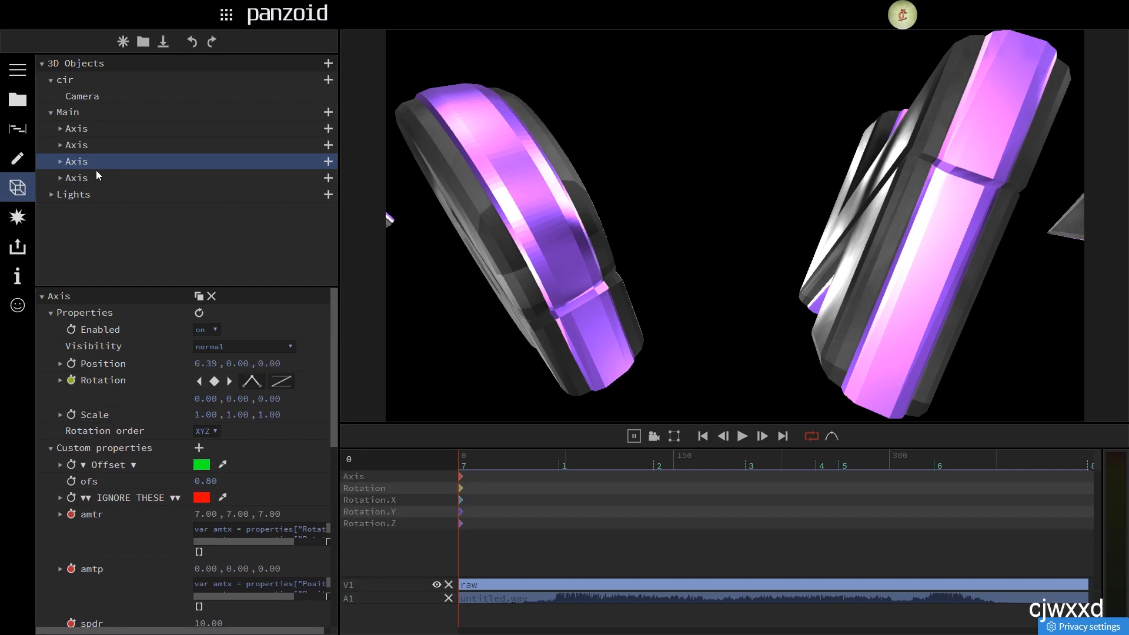
click(88, 177)
click(72, 380)
Step: Play past marker 1, then add a Rotation keyframe at frame 42 to each of the four Axis objects
click(510, 461)
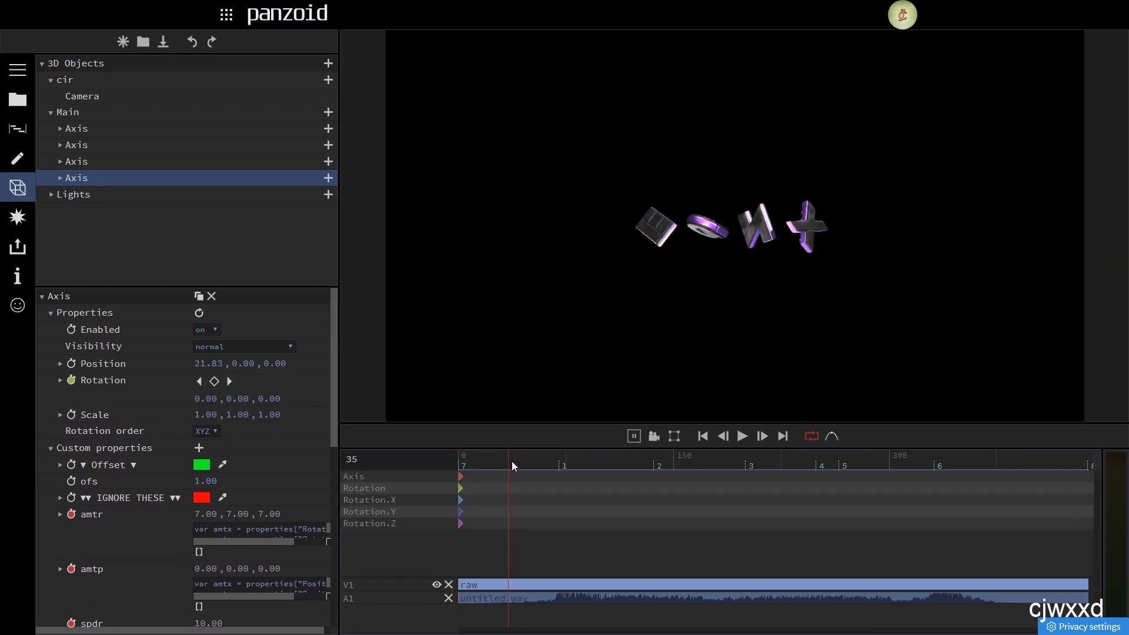
key(space)
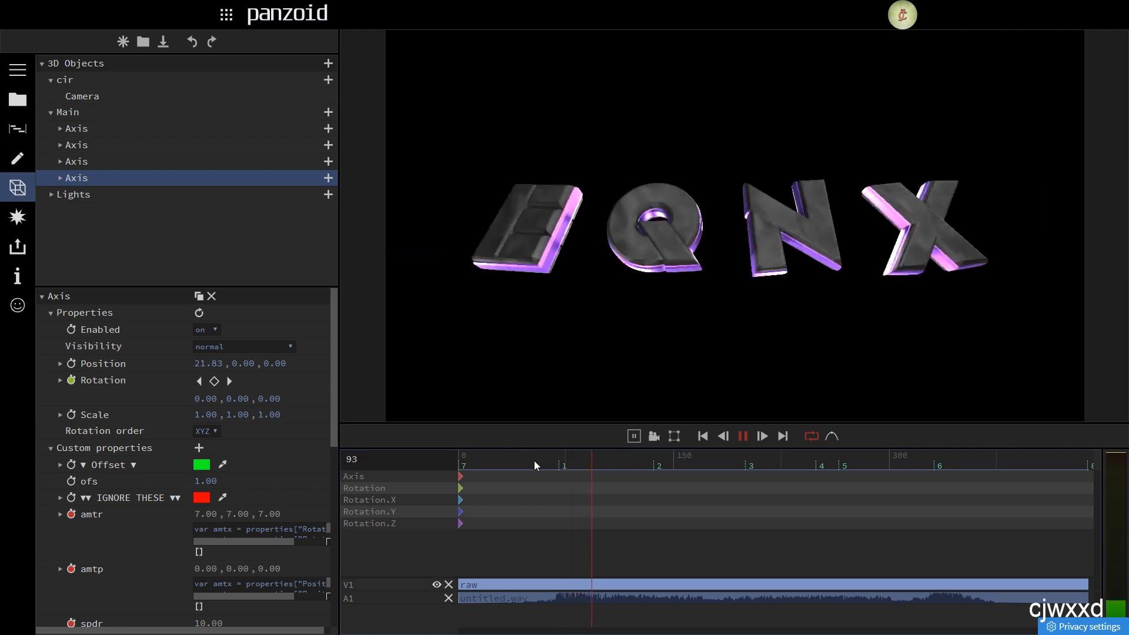
click(529, 461)
drag(530, 462, 519, 465)
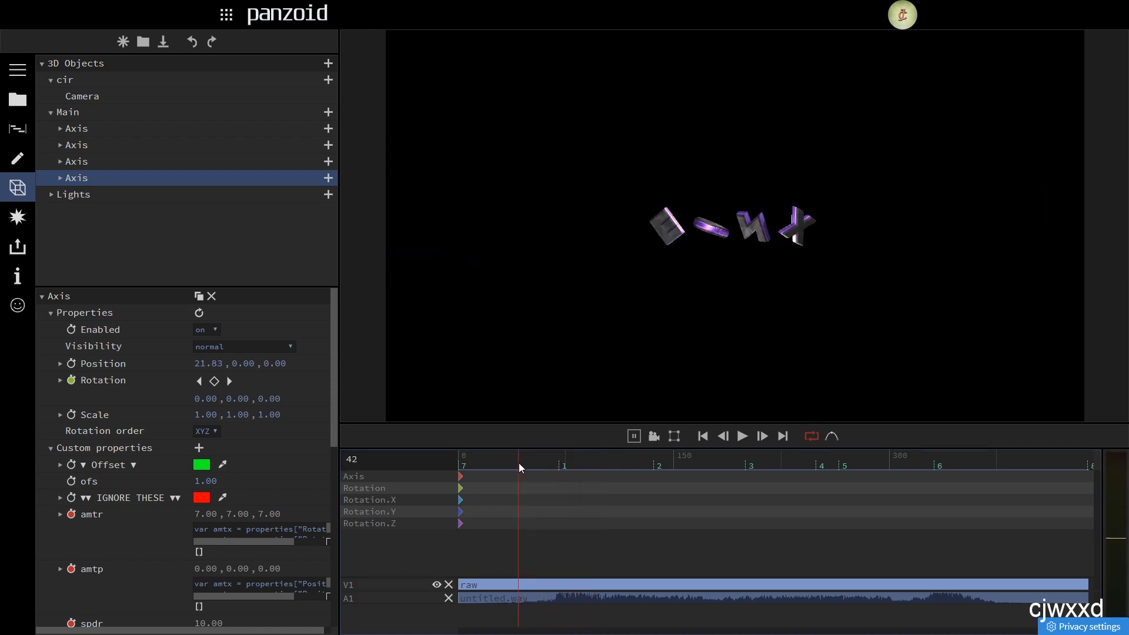
click(214, 381)
click(95, 165)
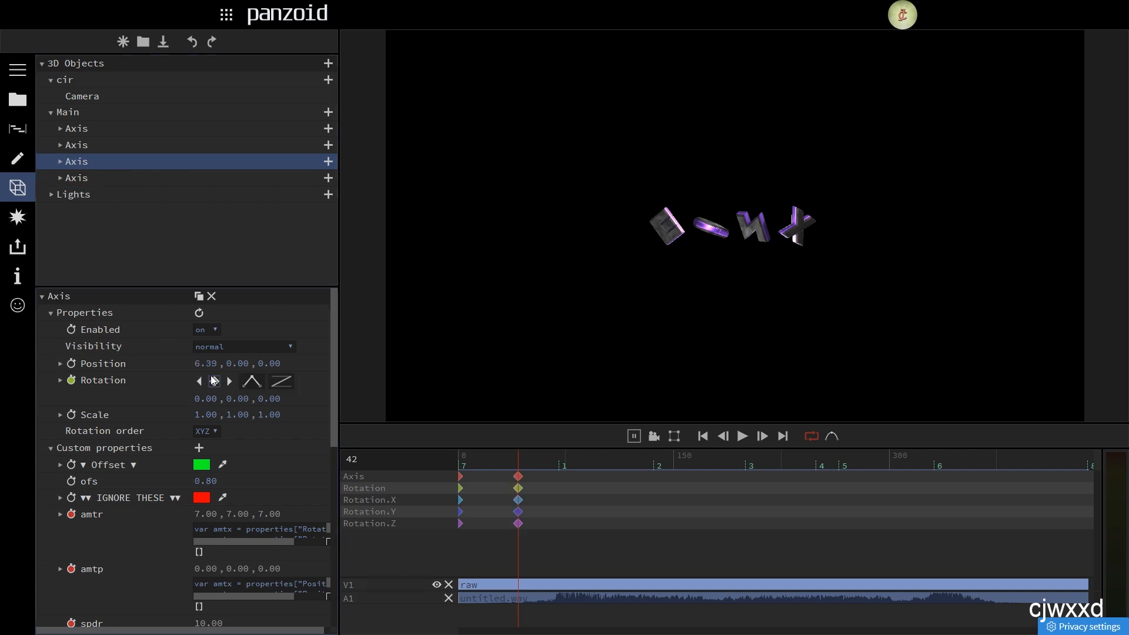
click(101, 145)
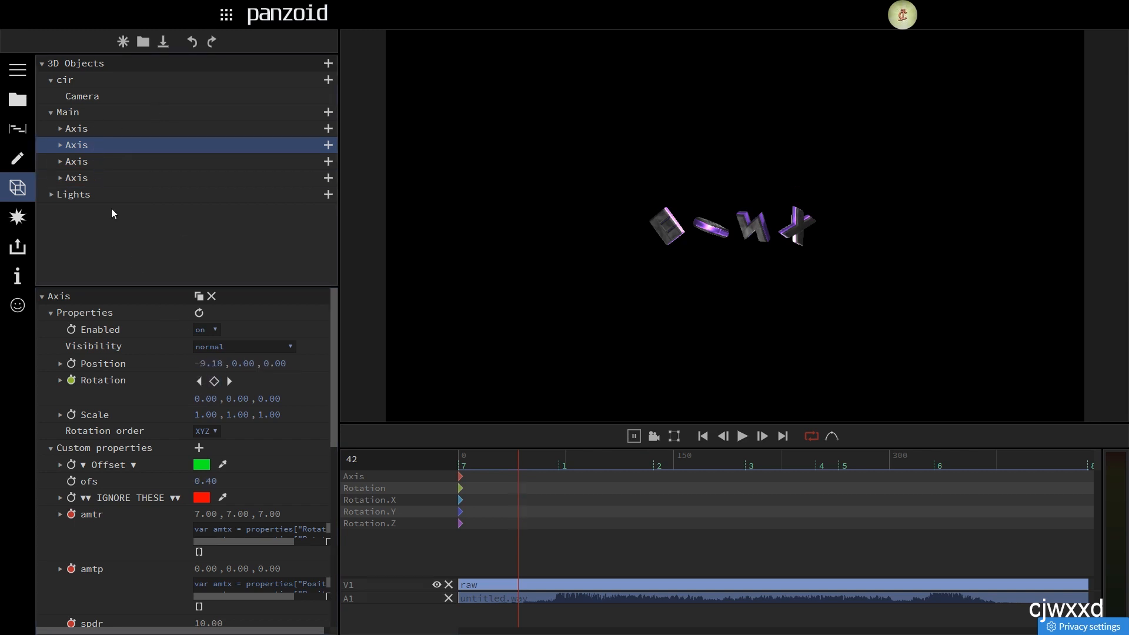
click(82, 128)
click(215, 382)
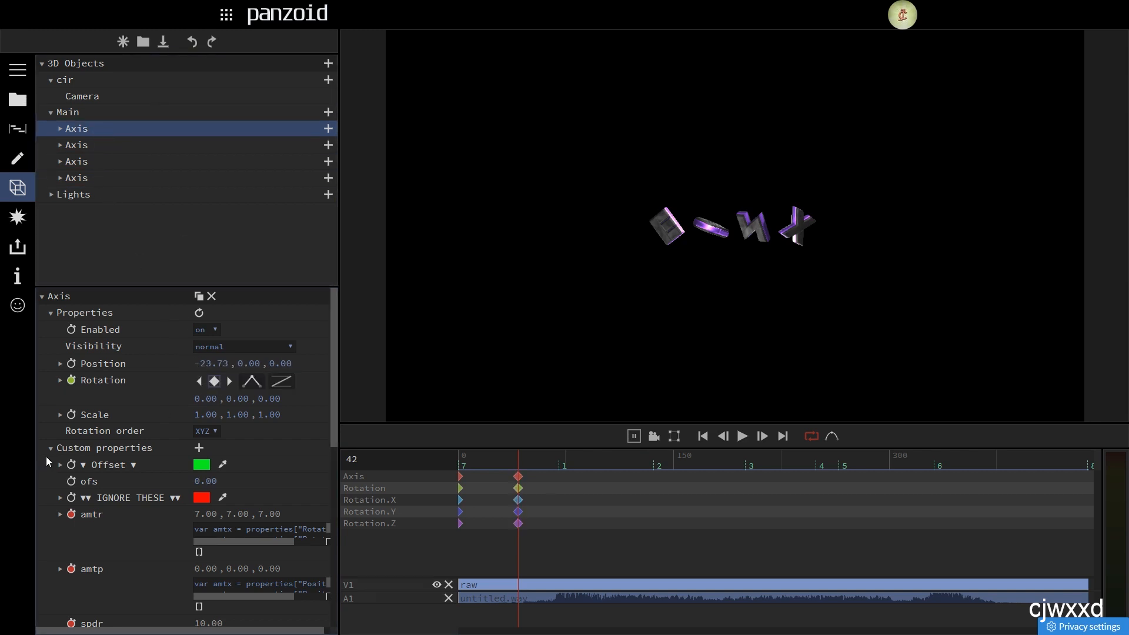
Step: Try to edit all four Axis objects together by multi-selecting them and collapsing their Custom properties
click(51, 448)
ctrl+click(78, 145)
ctrl+click(87, 162)
ctrl+click(89, 177)
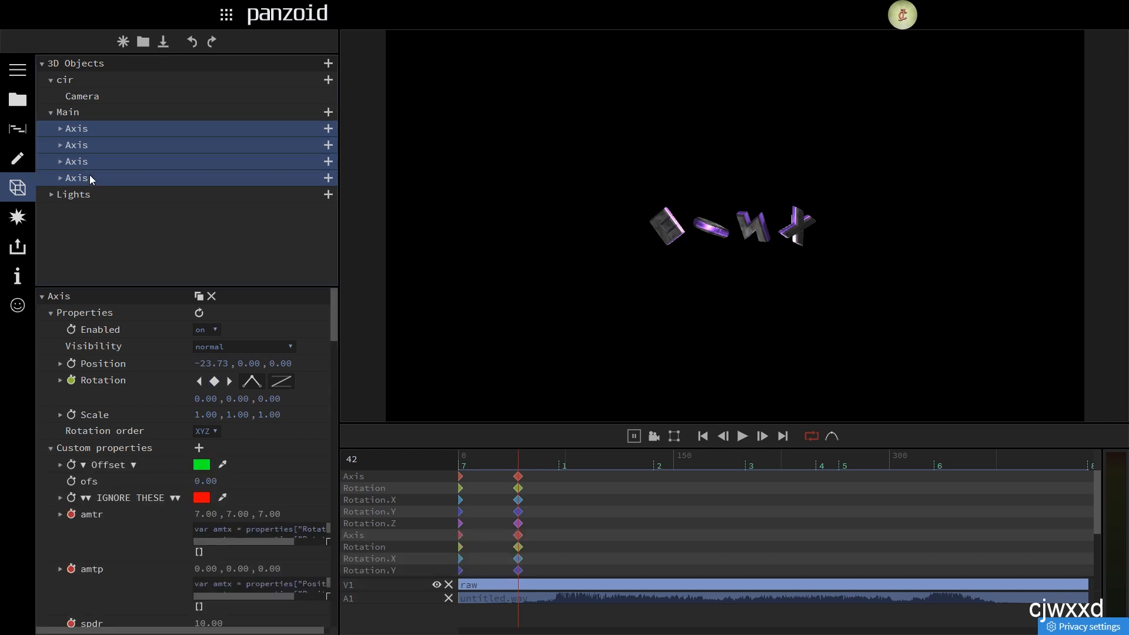
click(52, 450)
scroll(54, 501, down, 4)
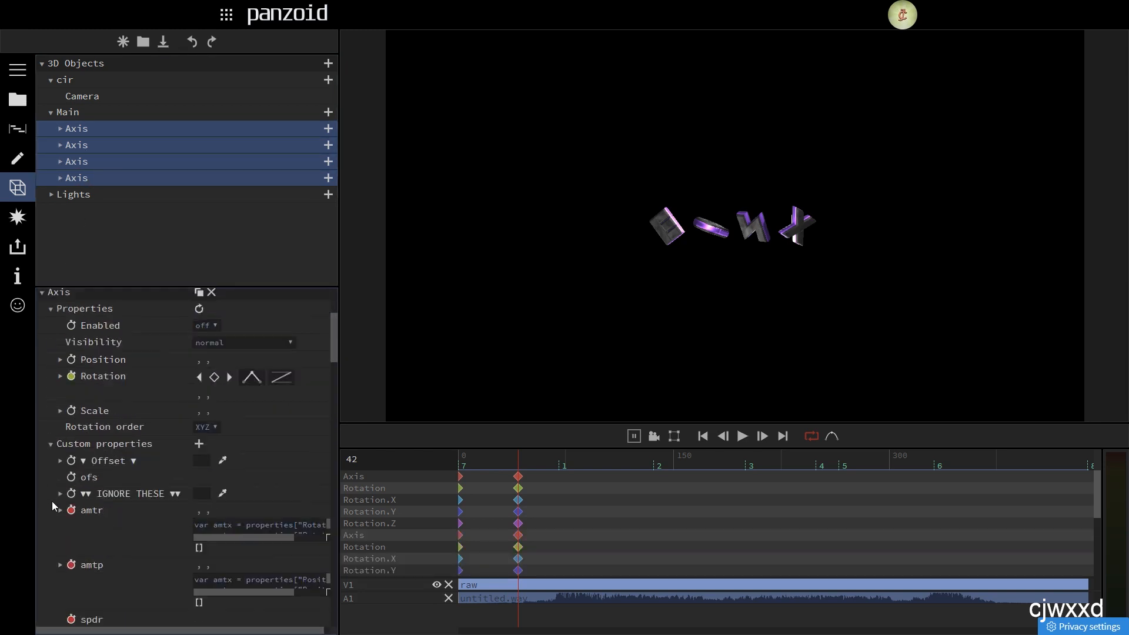
click(52, 382)
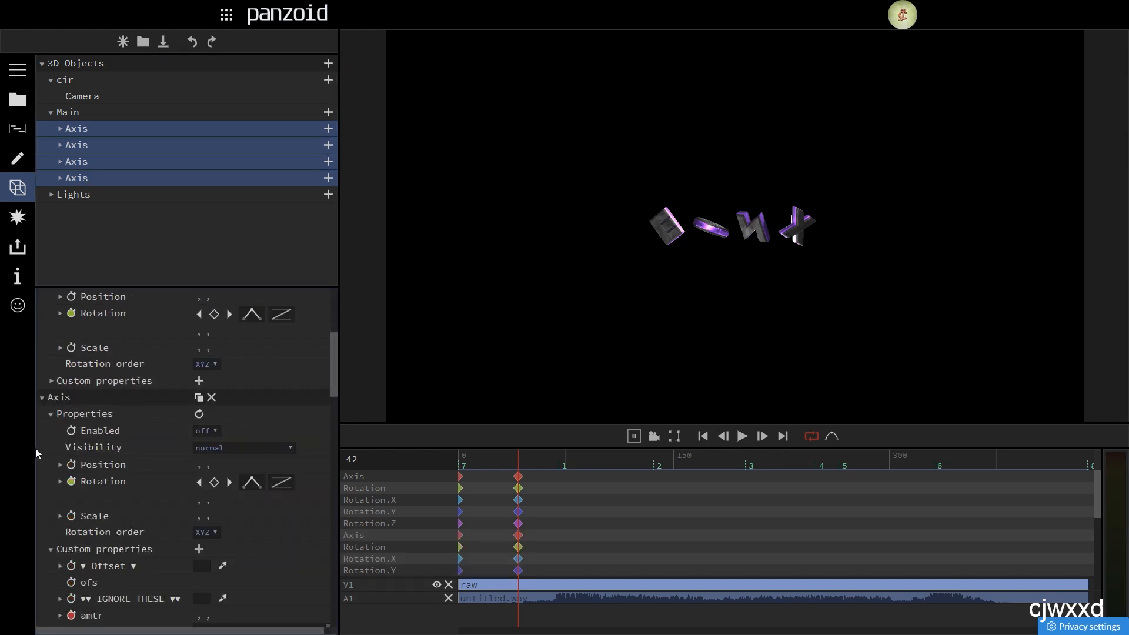
click(50, 549)
scroll(54, 548, down, 3)
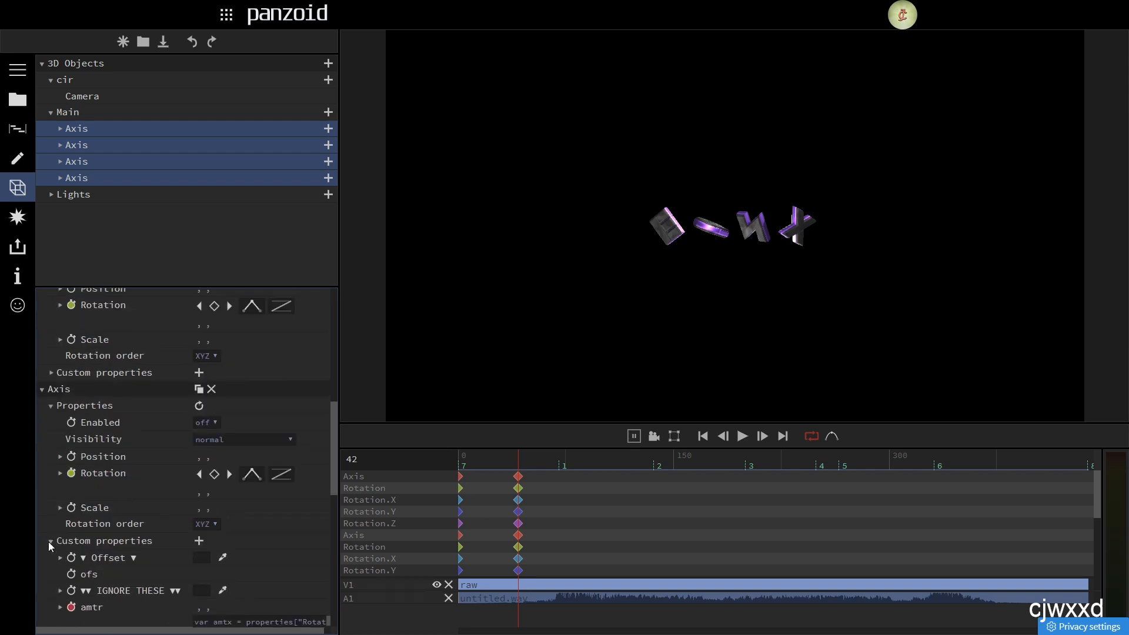
click(49, 542)
scroll(100, 527, up, 1)
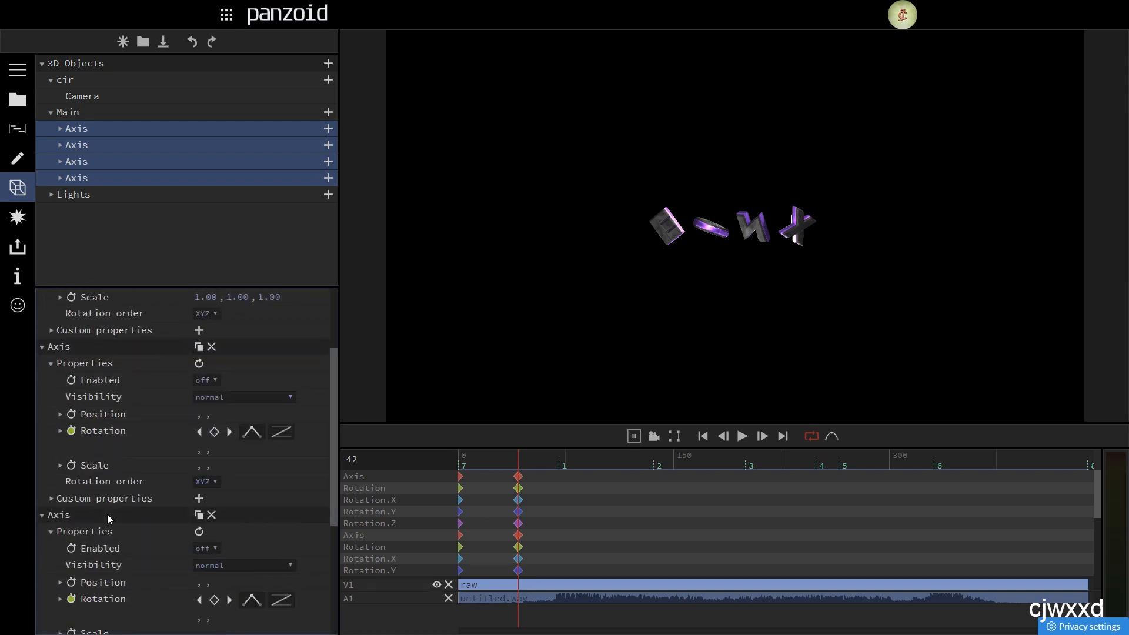
click(86, 101)
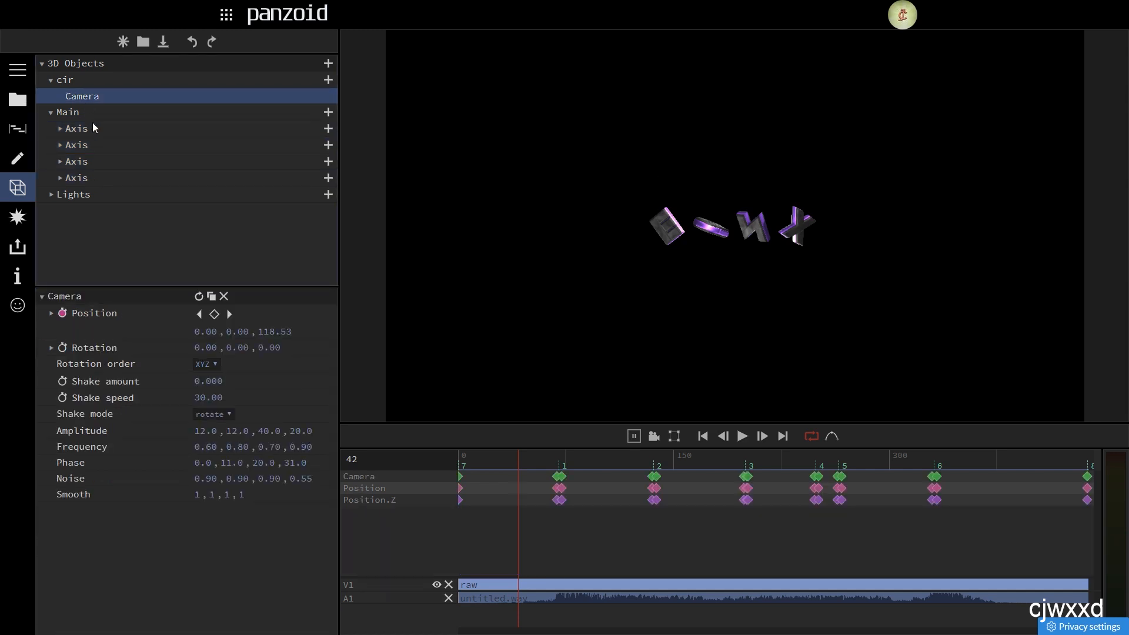
Step: Set the second Axis's Rotation X to 90 at frame 70, and play the movement past marker 1
click(94, 130)
click(100, 149)
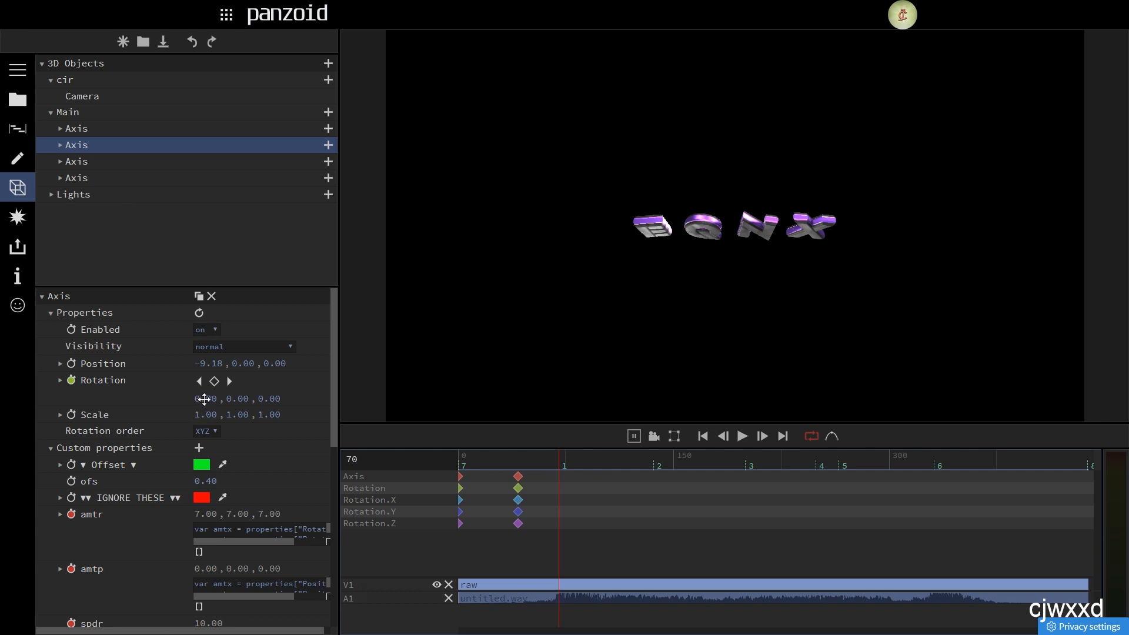
drag(201, 399, 1061, 220)
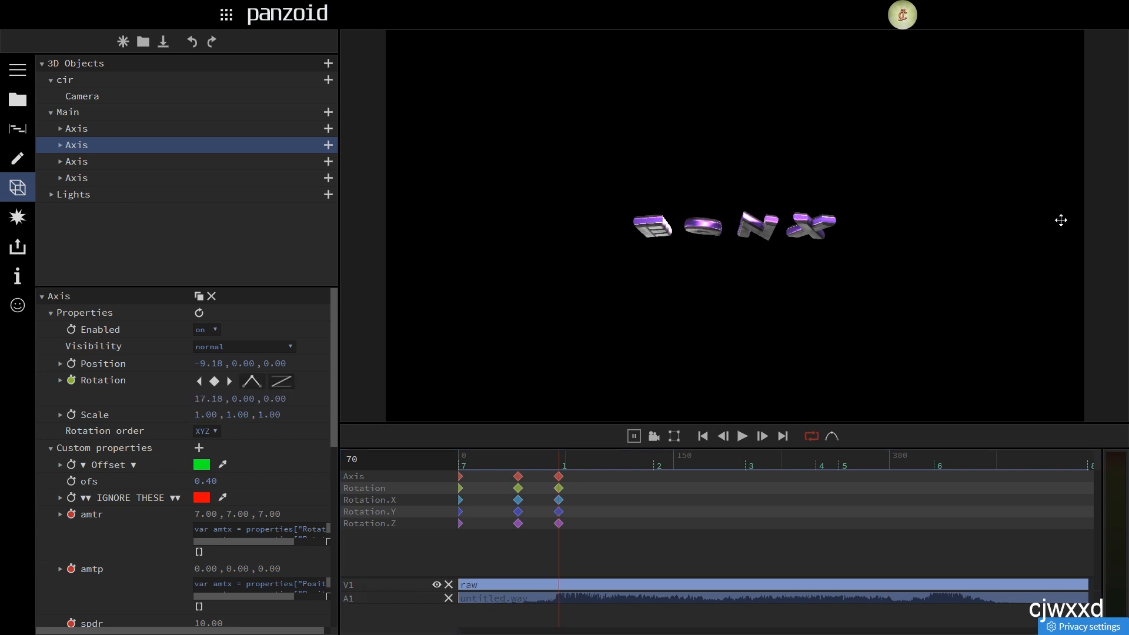
drag(209, 396, 509, 418)
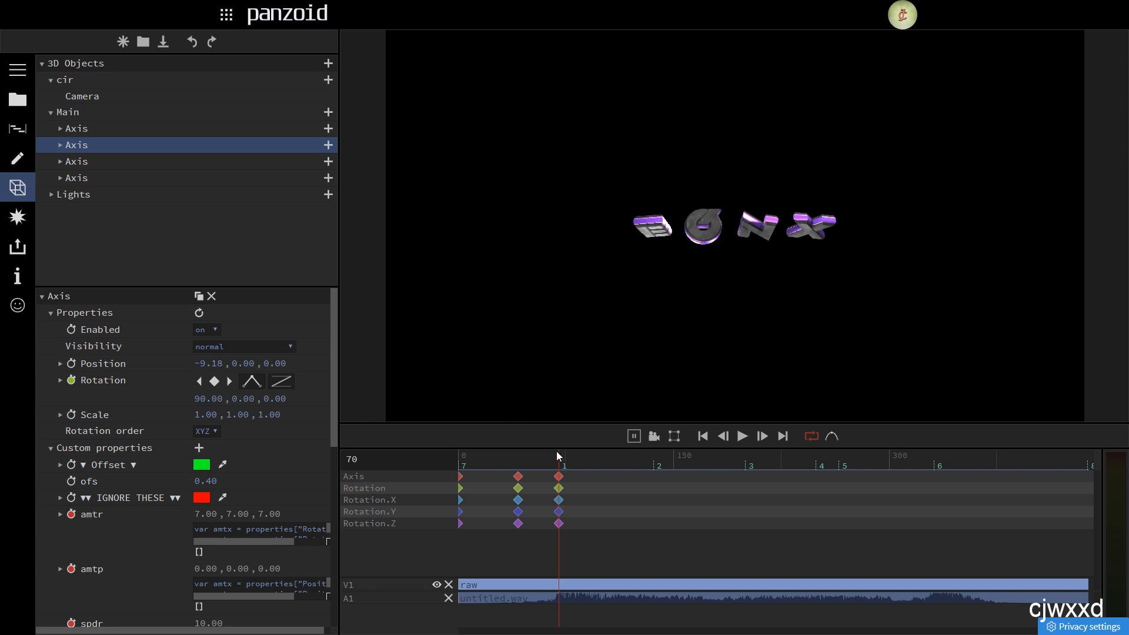
click(538, 457)
key(space)
key(space)
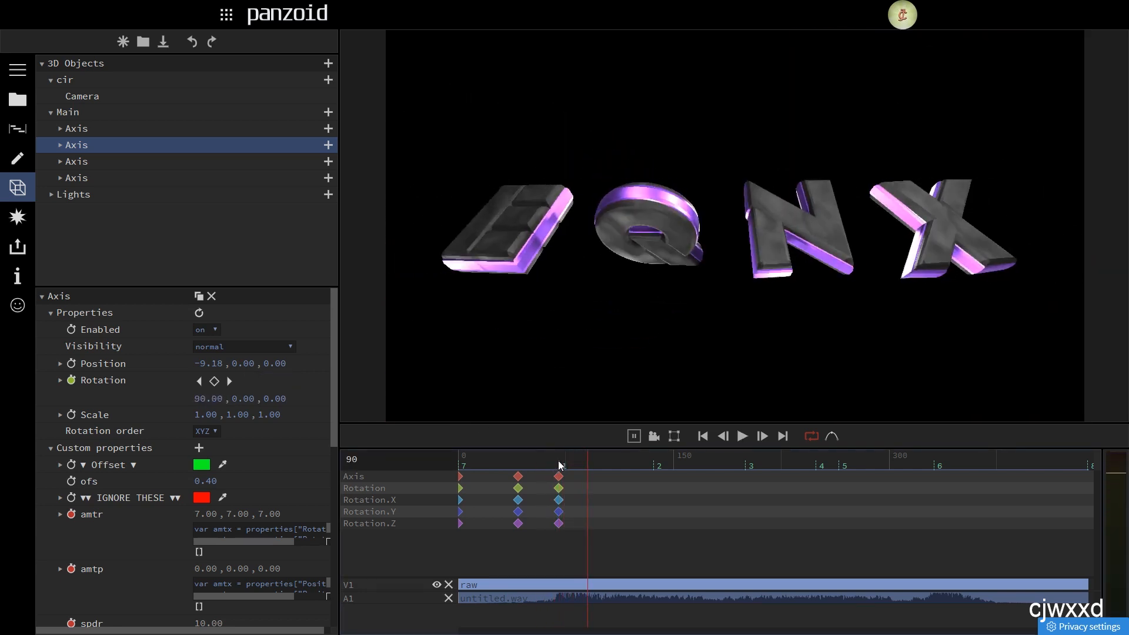
Step: Set Rotation X to 90 at frame 70 on the first, third and fourth Axis objects
click(560, 464)
key(Left)
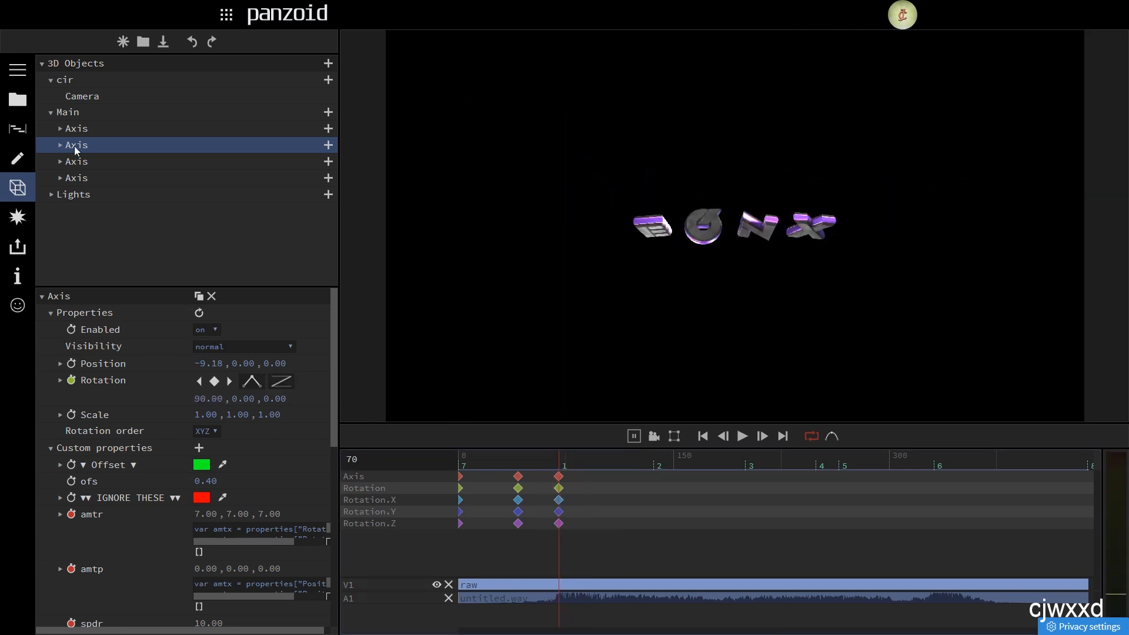
click(77, 129)
drag(207, 401, 112, 227)
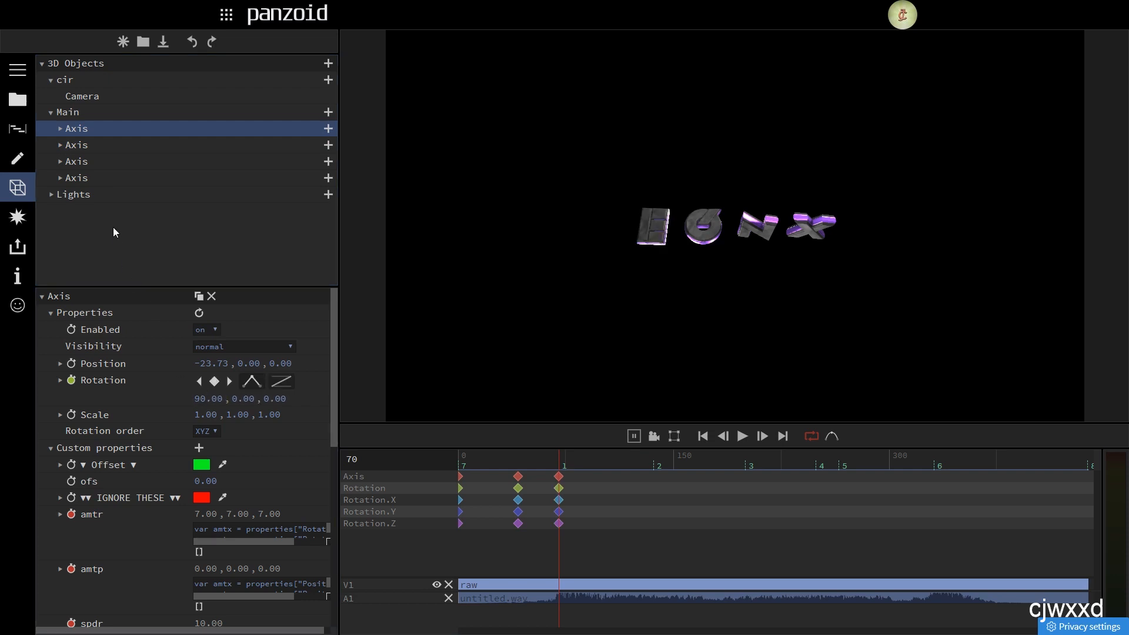
click(97, 161)
drag(207, 398, 90, 178)
click(91, 178)
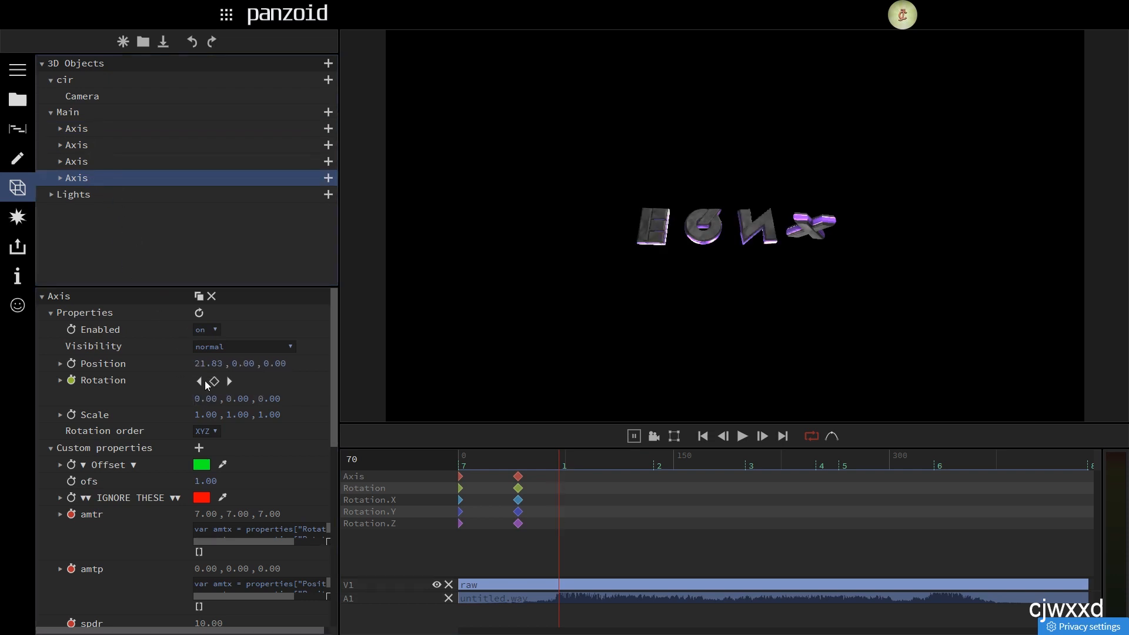
click(195, 397)
text(90)
key(Return)
Step: At frame 116, set Rotation X to 360 on the fourth and third Axis objects
key(2)
key(Left)
key(Left)
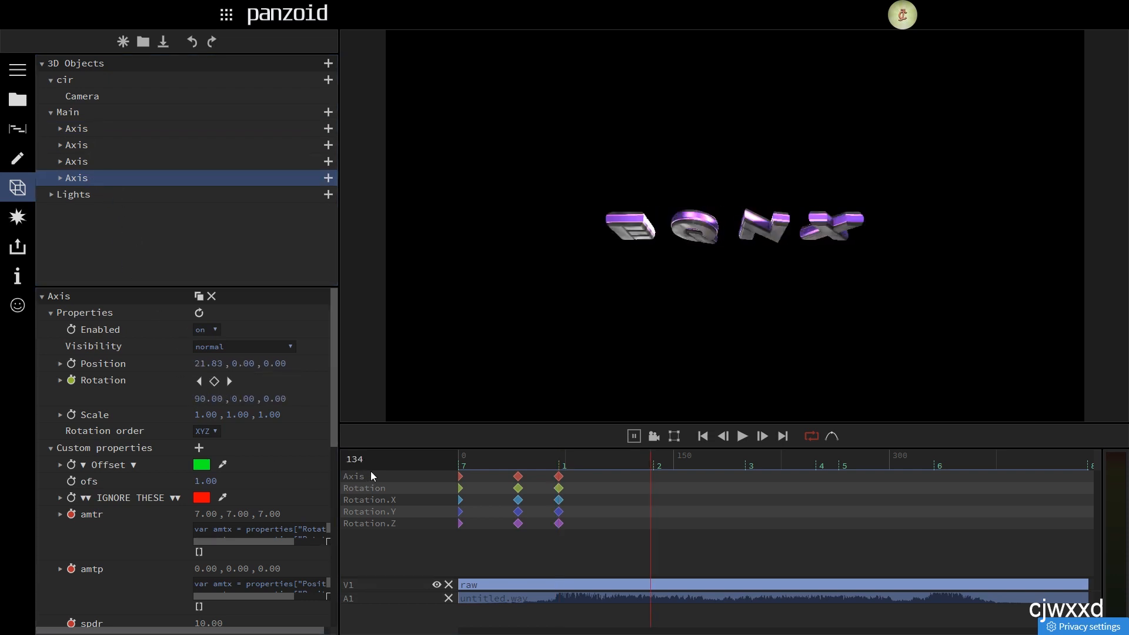
click(624, 461)
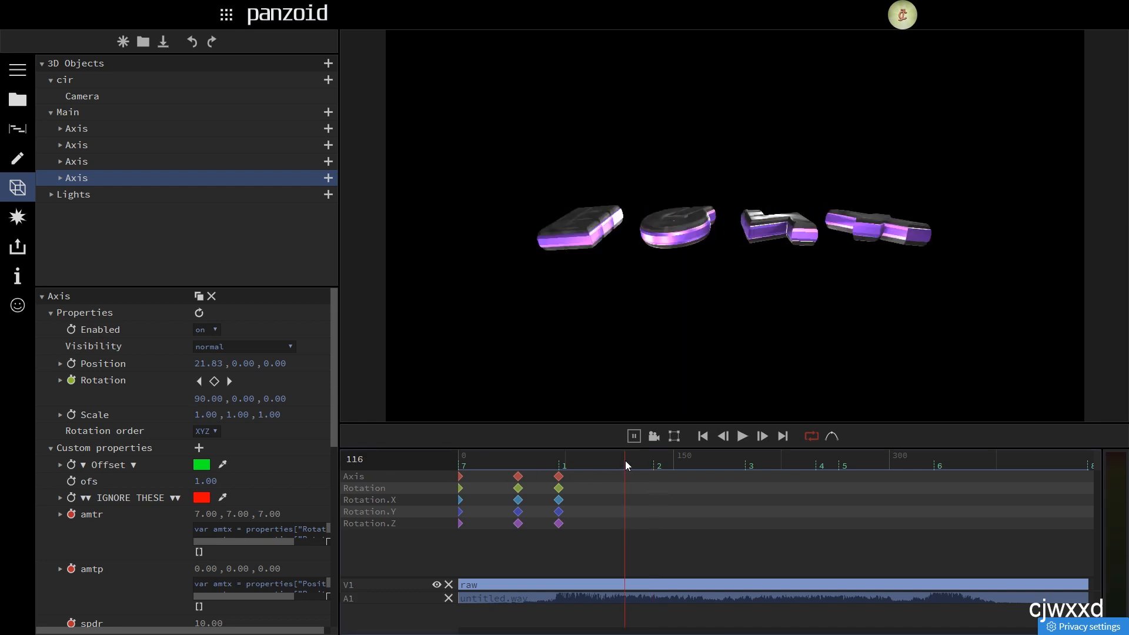
click(197, 399)
text(360)
key(Return)
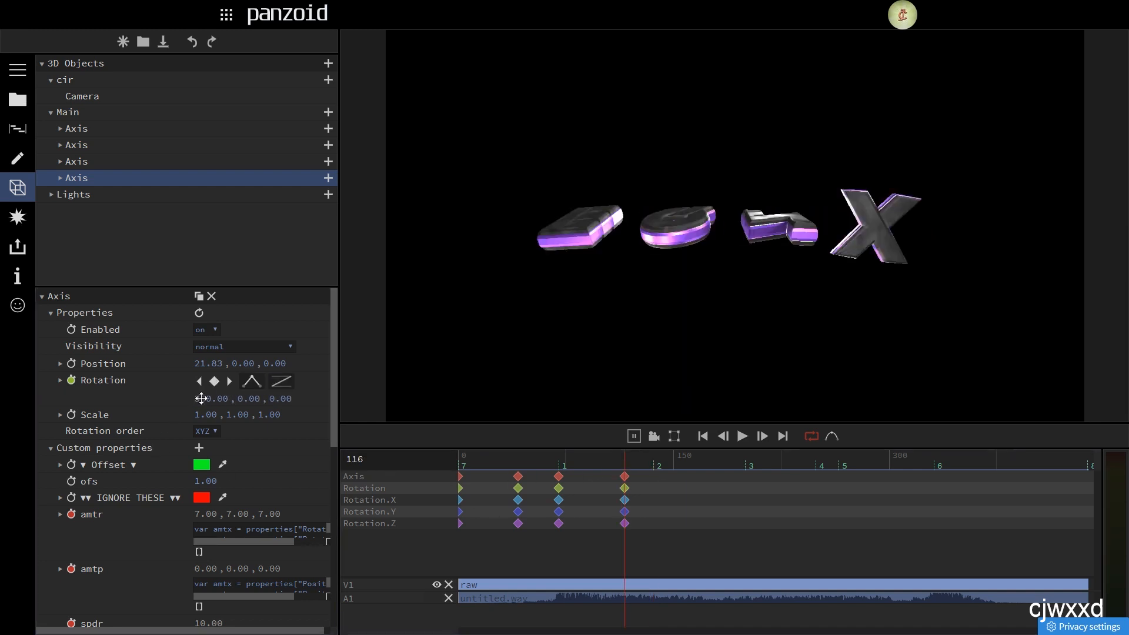
click(87, 147)
click(87, 162)
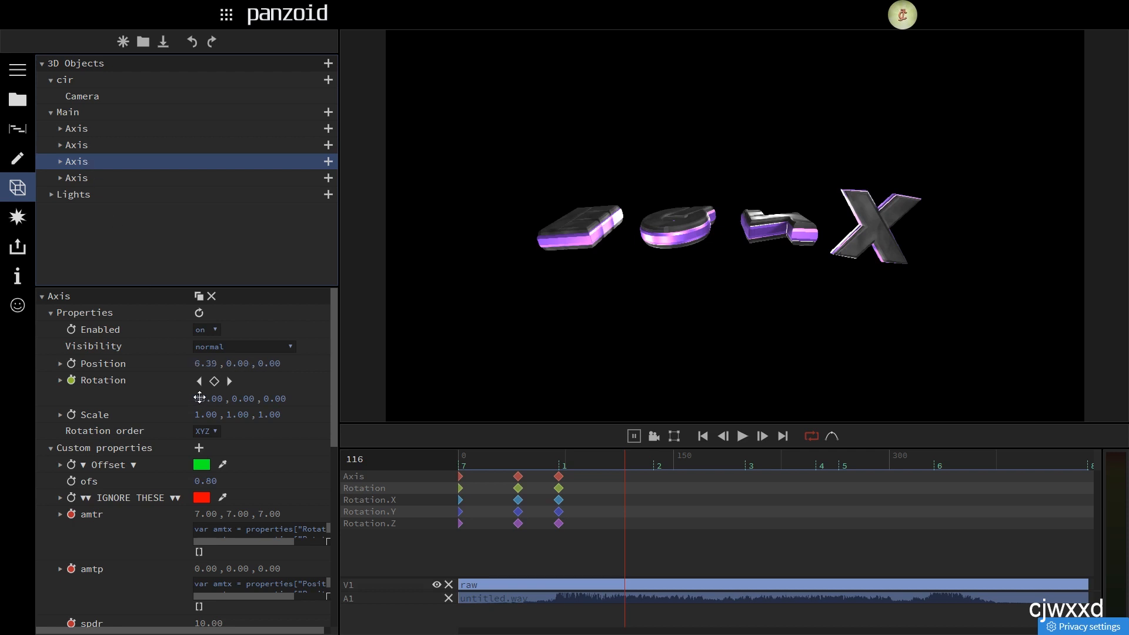
key(Return)
Step: Set Rotation X to 360 at frame 116 on the second and first Axis objects
click(84, 145)
click(212, 400)
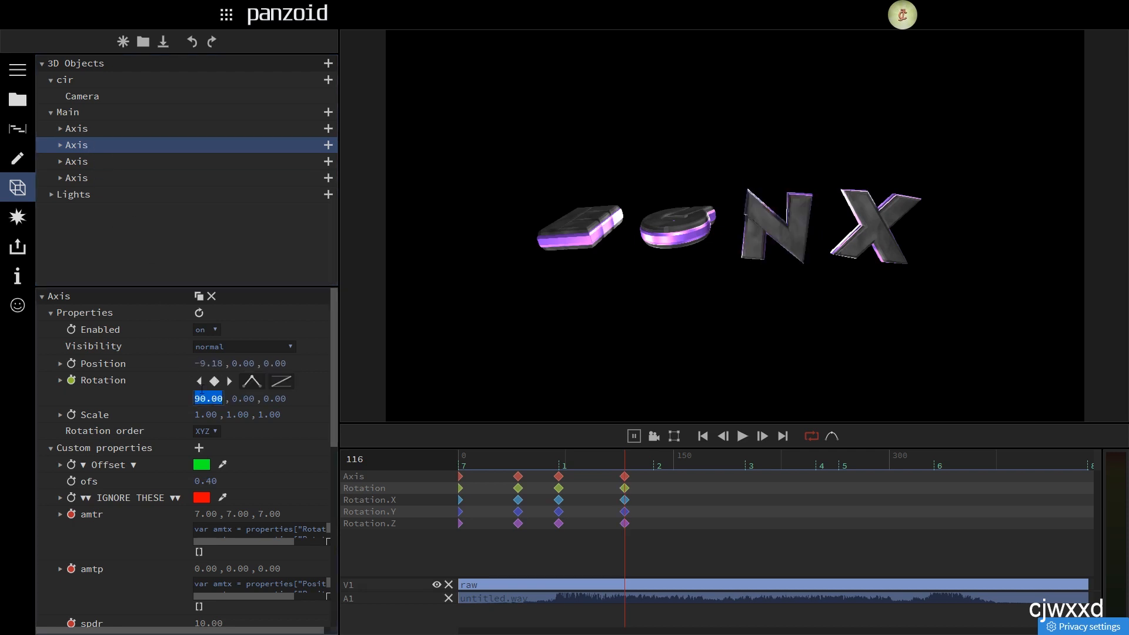
text(360.00)
key(Return)
click(82, 128)
click(210, 400)
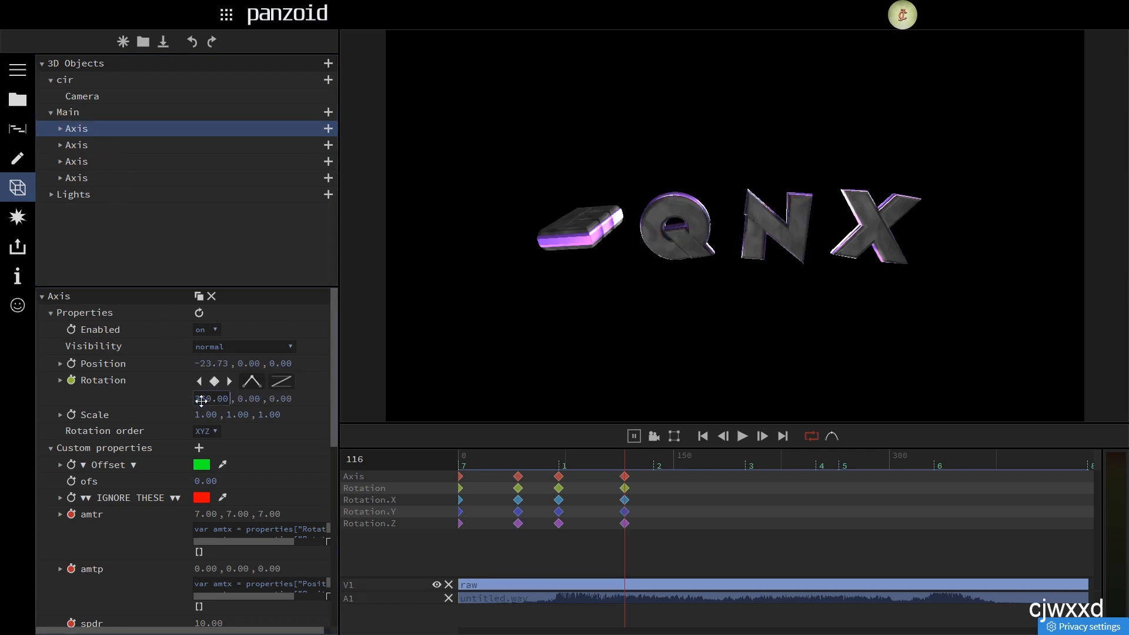
text(360.00)
key(Return)
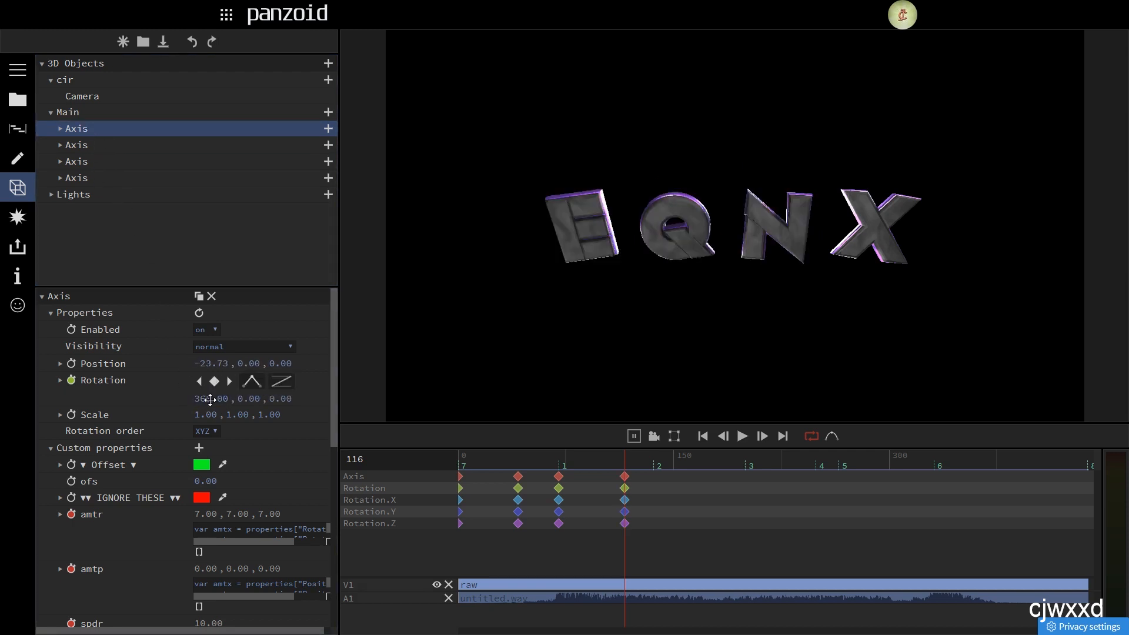
Step: At frame 70, set the Rotation keyframe easing to quadratic in on the first Axis and cubic in on the second
click(563, 462)
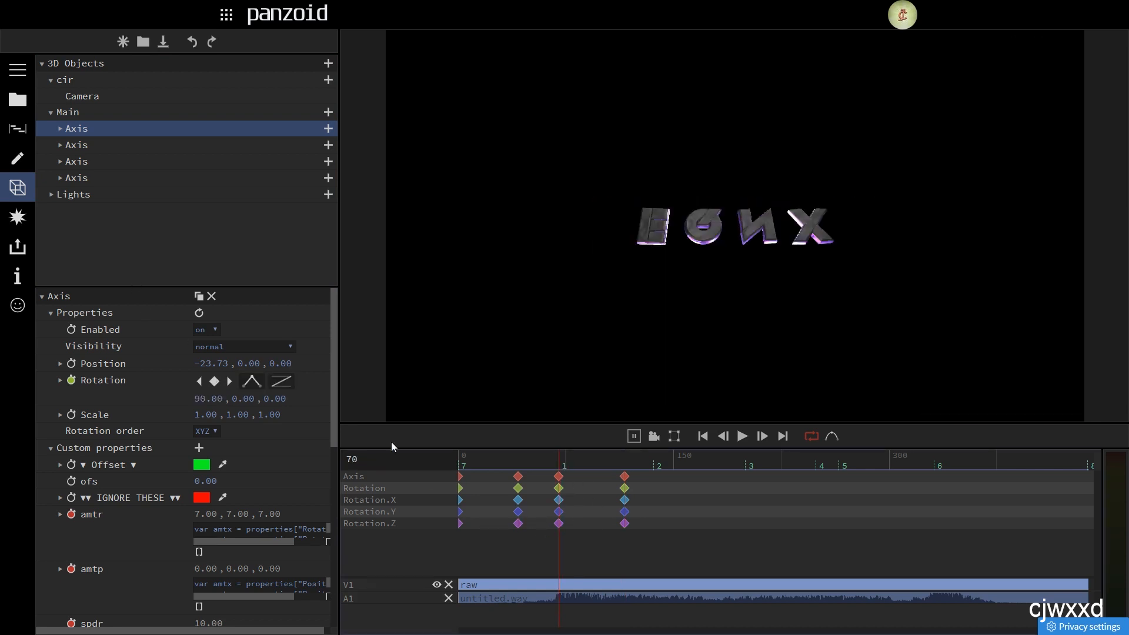
click(284, 383)
click(302, 445)
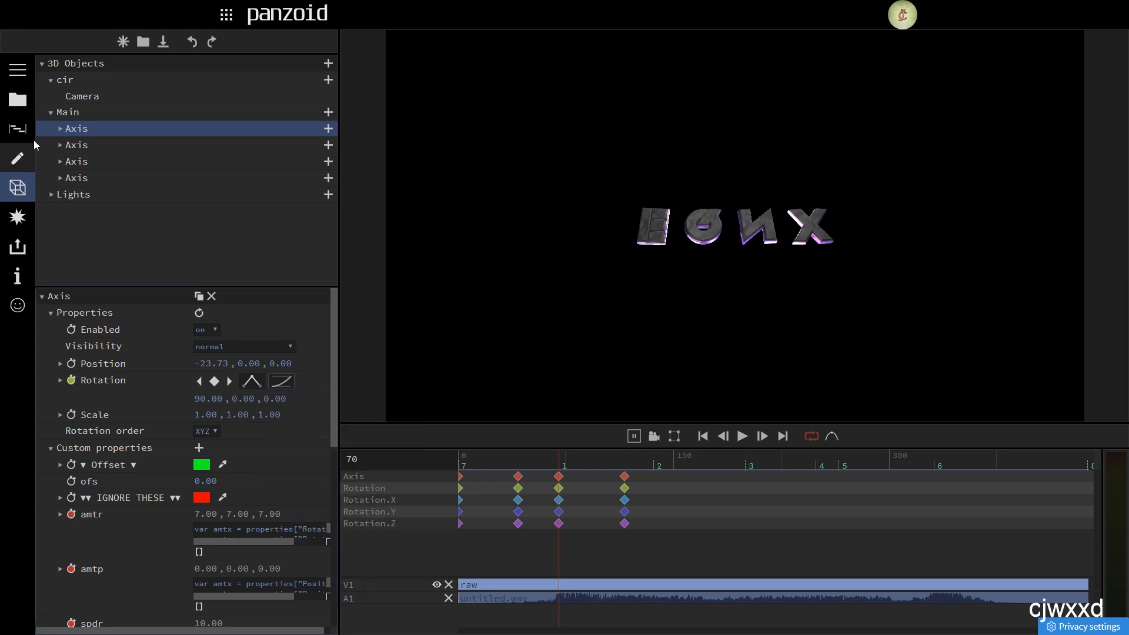
click(85, 146)
click(281, 381)
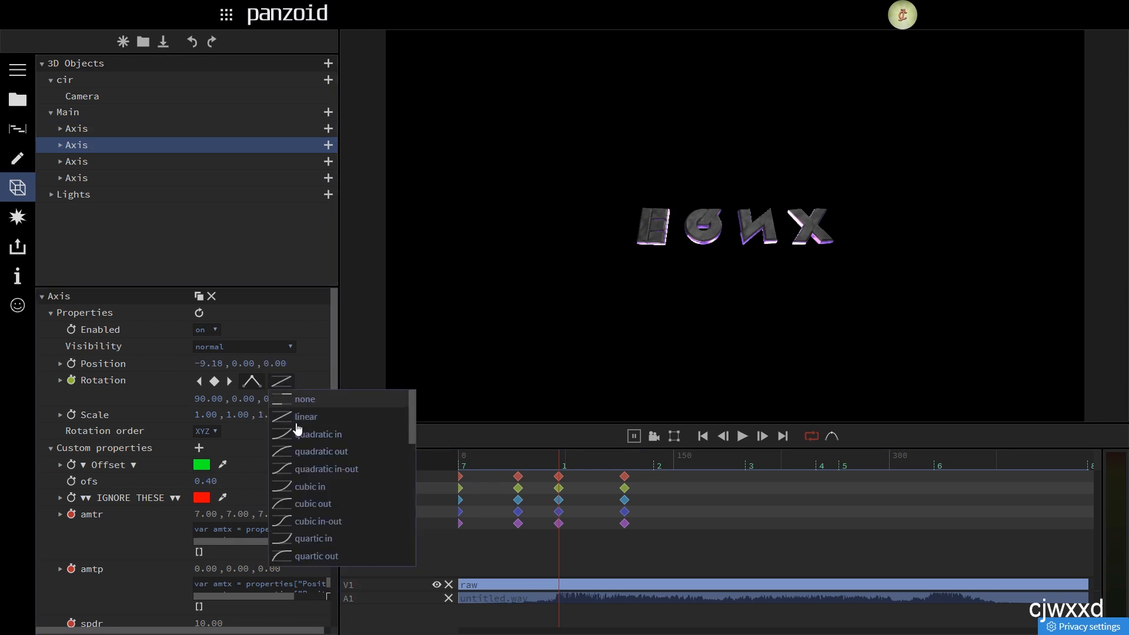
click(325, 487)
Step: Set the frame 70 Rotation keyframe easing to quartic in on the third Axis and quintic in on the fourth
click(114, 167)
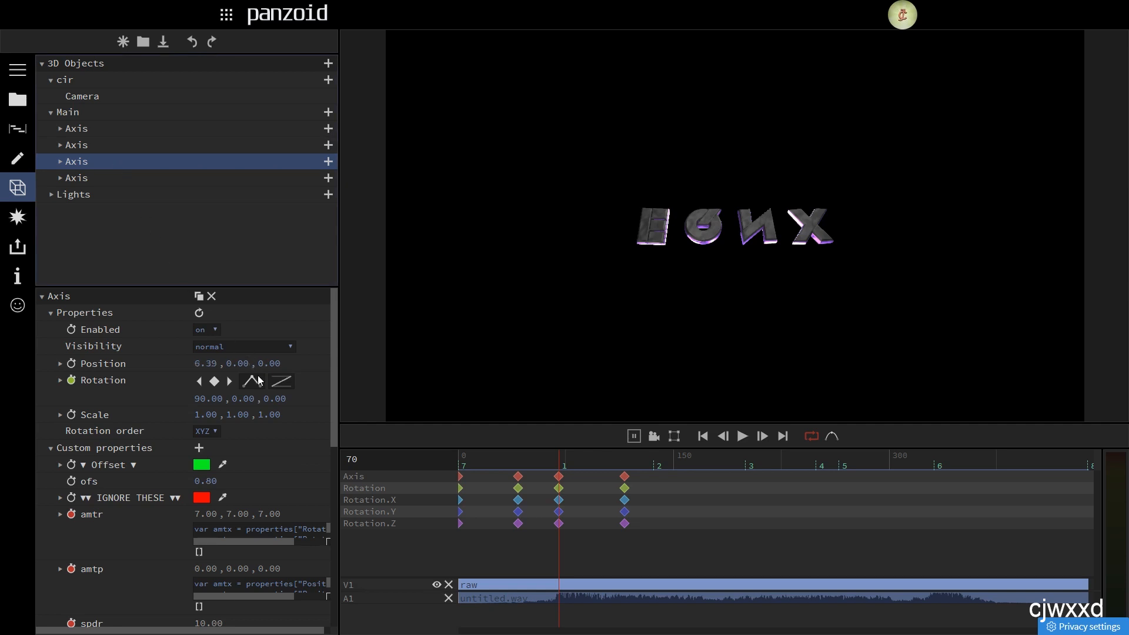
click(281, 381)
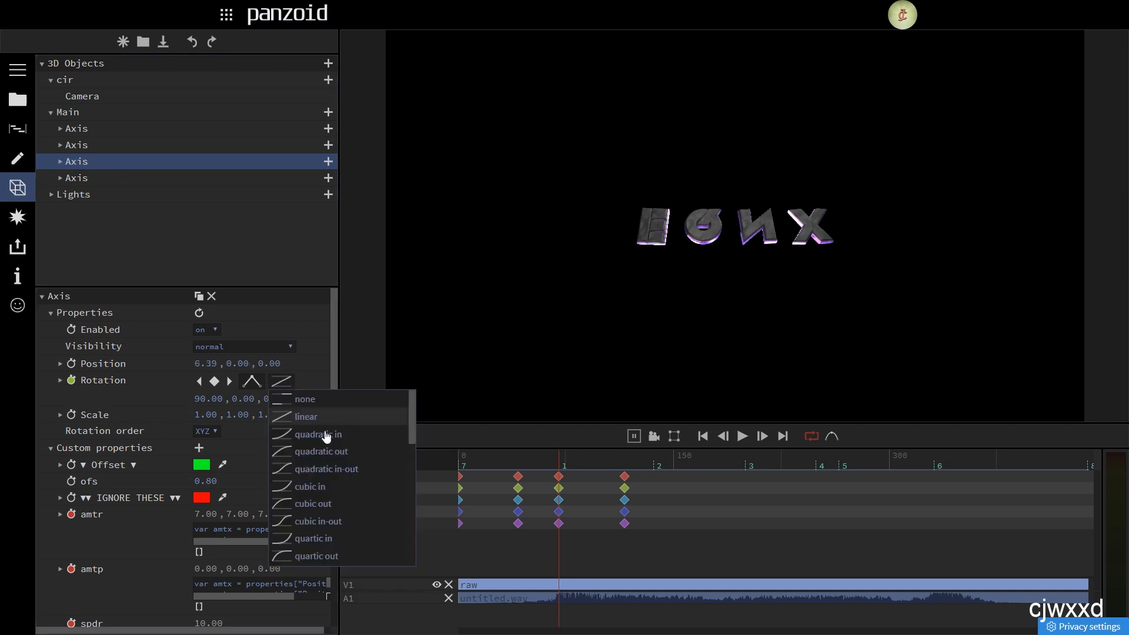
click(347, 540)
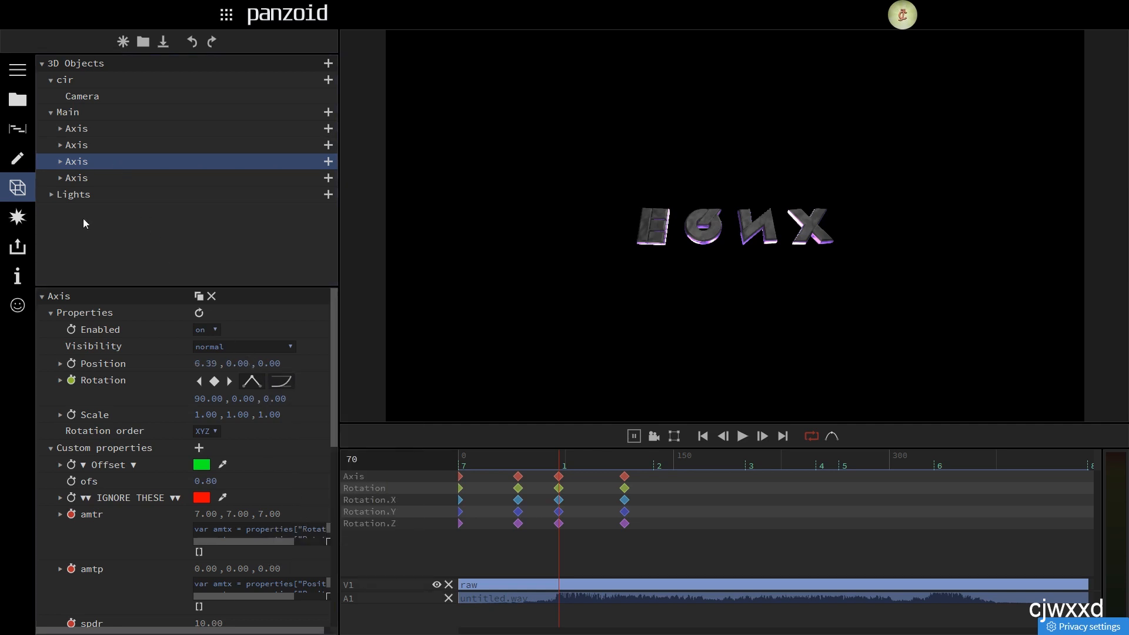
click(84, 174)
click(281, 381)
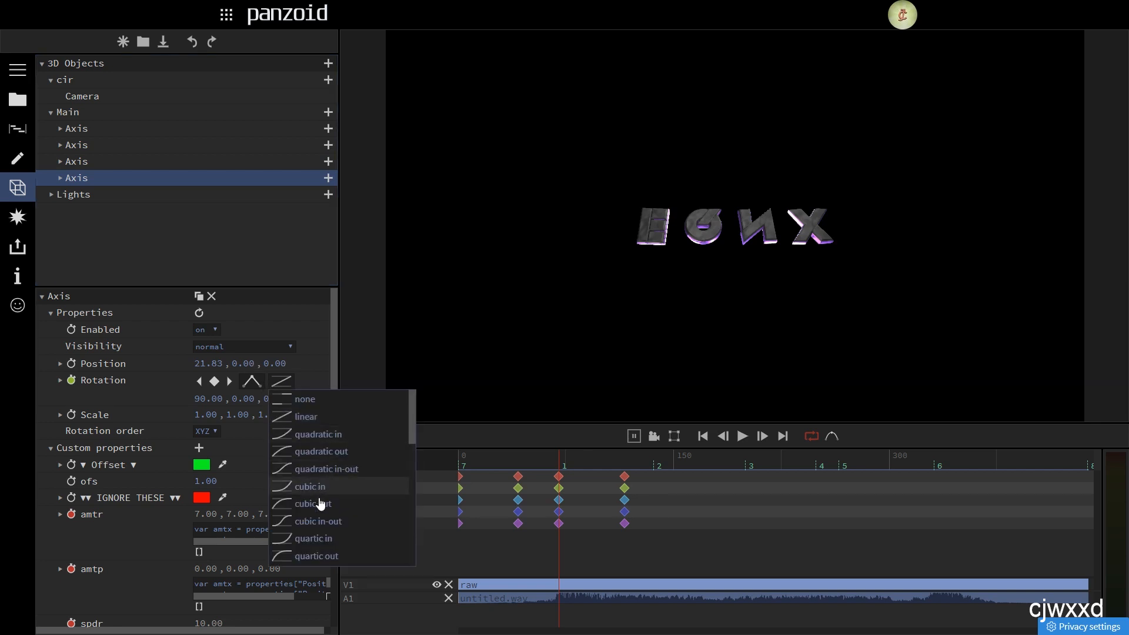
scroll(329, 499, down, 2)
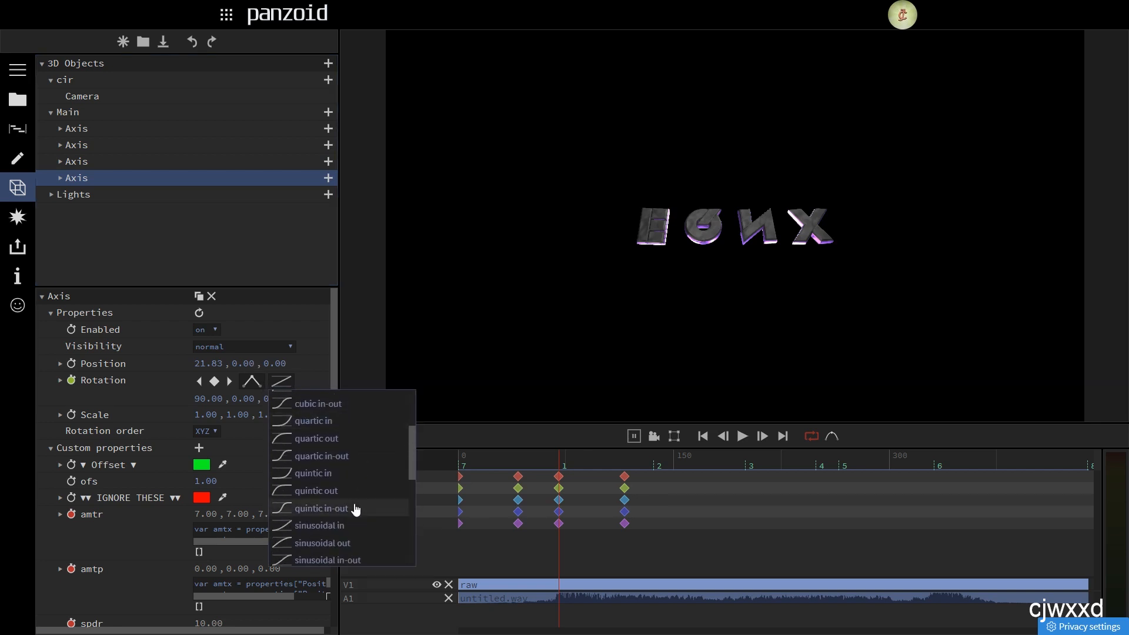
click(328, 480)
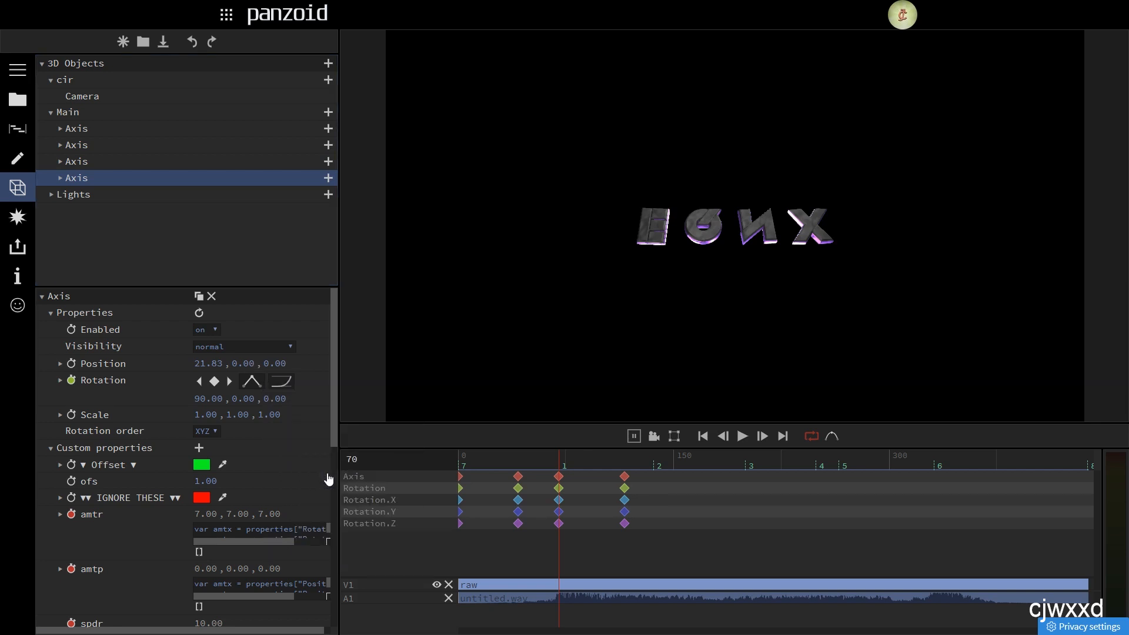
Step: At frame 116, set the Rotation keyframe easing to quadratic out on the first Axis and cubic out on the second
click(624, 476)
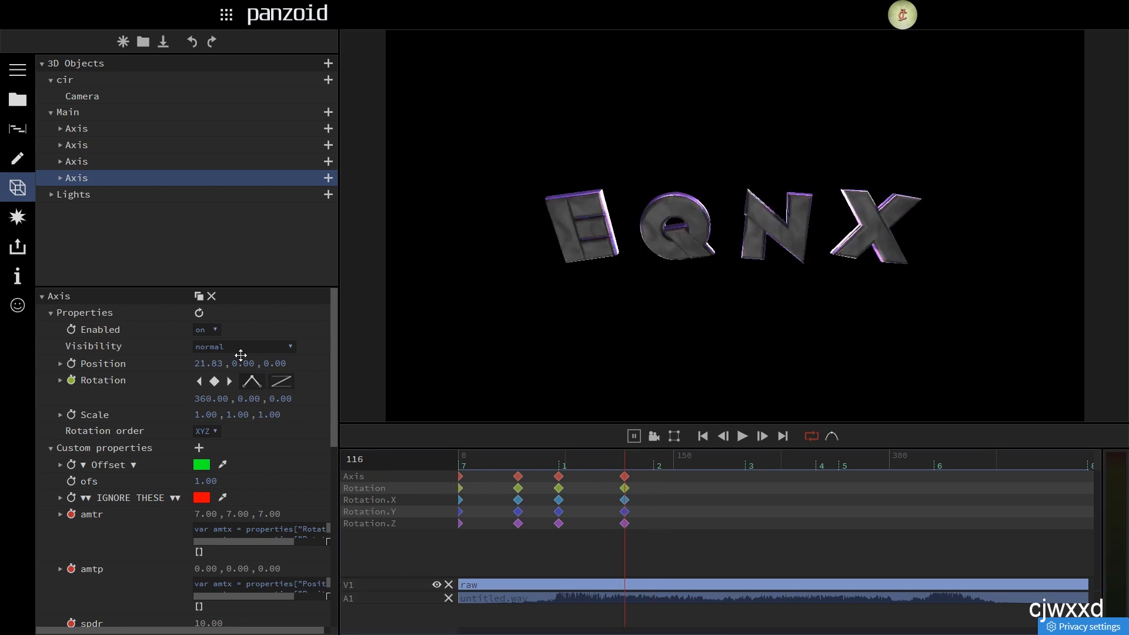
click(101, 132)
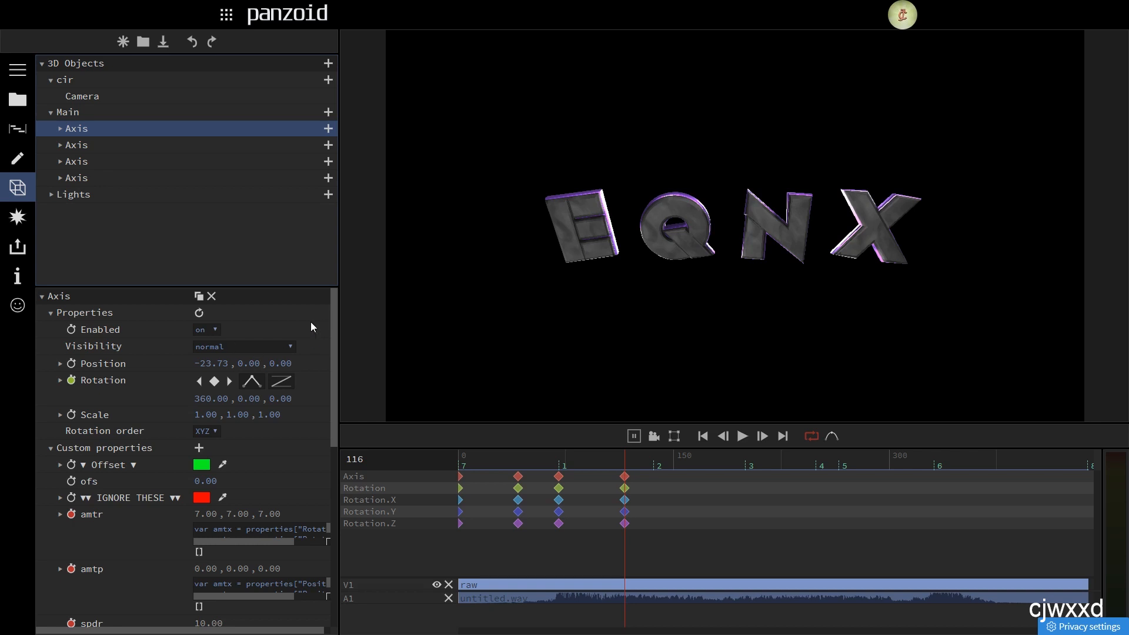
click(281, 382)
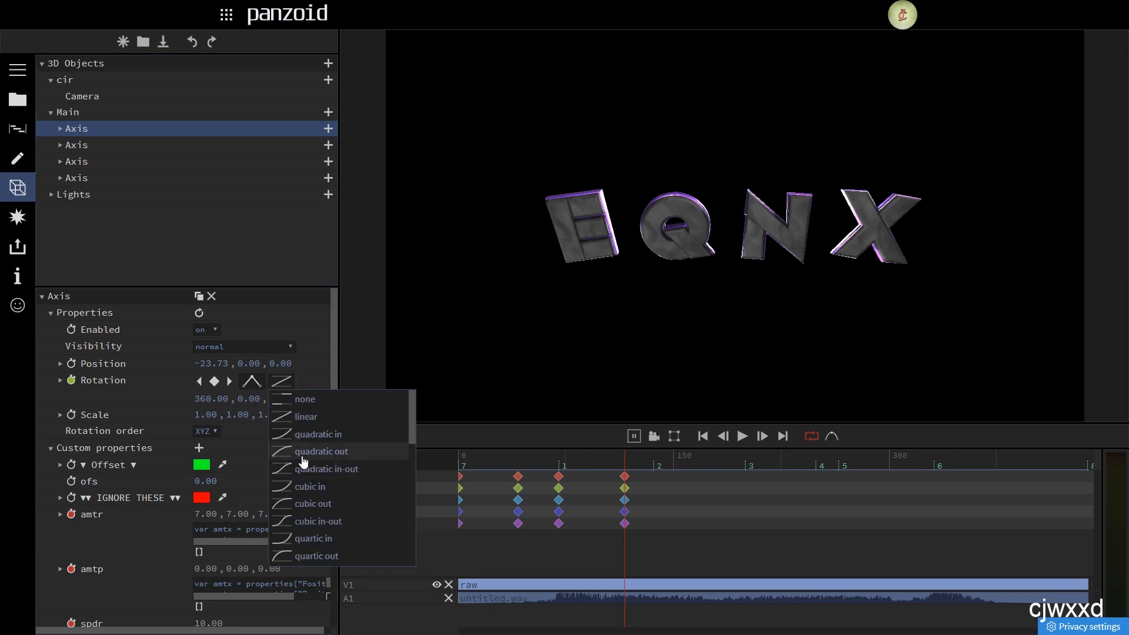
click(301, 466)
click(84, 148)
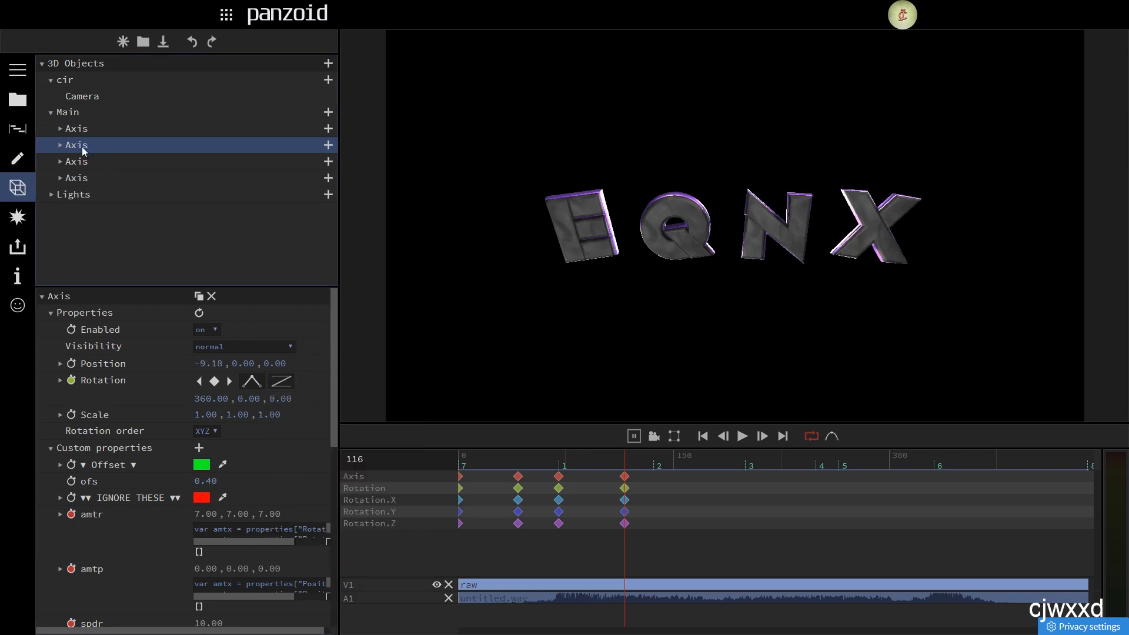
click(282, 382)
click(328, 501)
Step: Set the frame 116 Rotation keyframe easing to quartic out on the third Axis and quintic out on the fourth
click(110, 163)
click(290, 381)
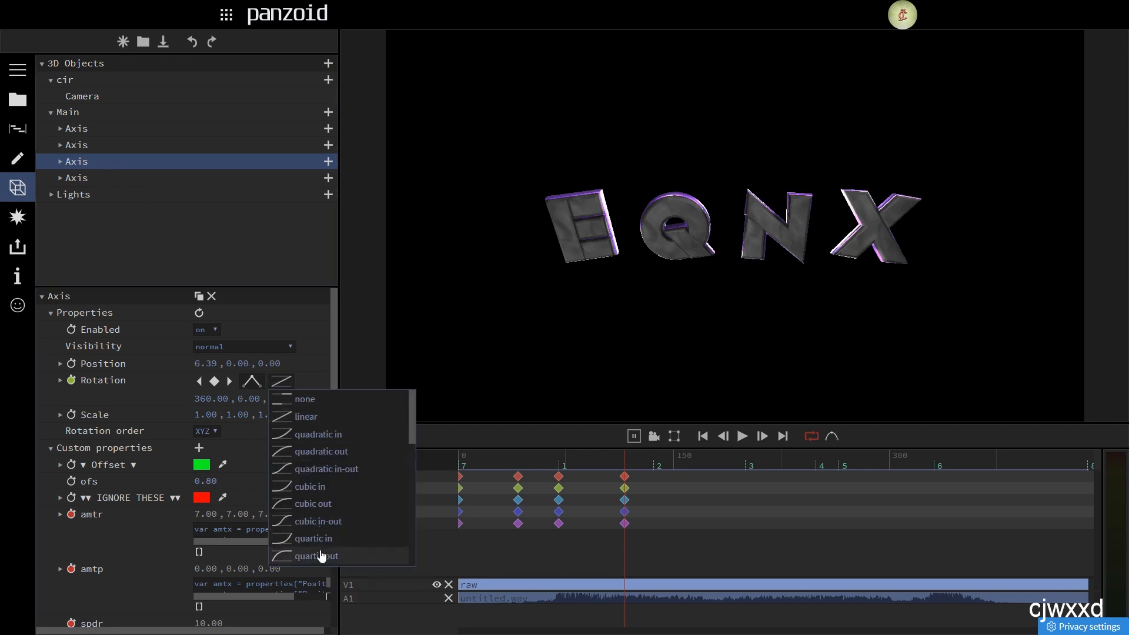
click(294, 555)
click(87, 182)
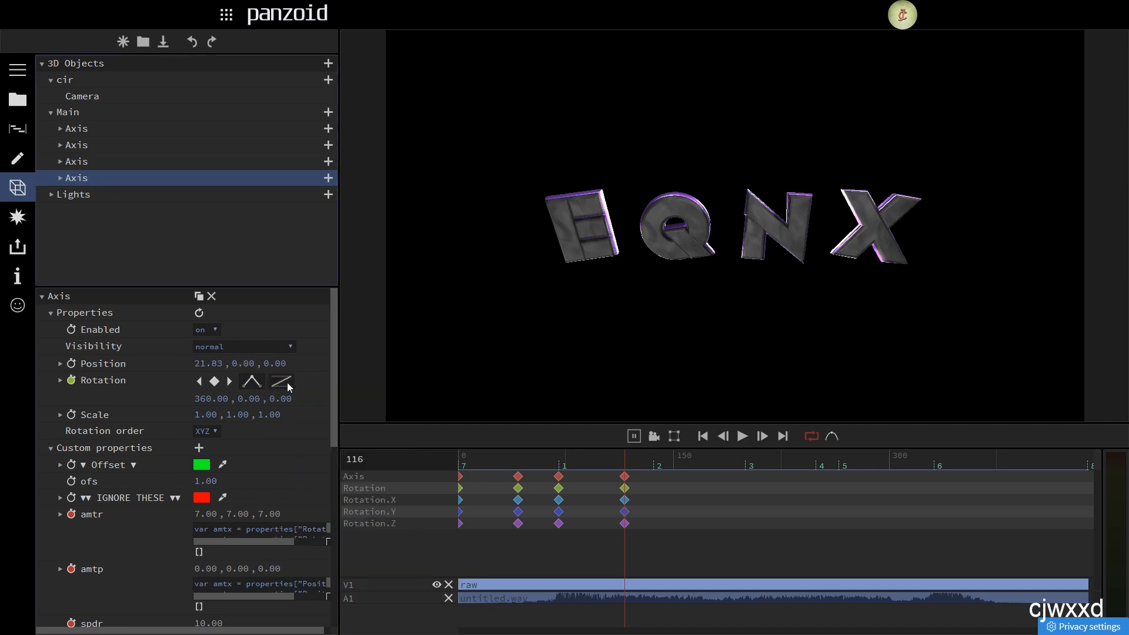
click(287, 382)
scroll(320, 504, down, 2)
click(312, 548)
Step: Play the letter rotations from frame 42, then move the final Rotation keyframe of all four Axis objects to frame 129
click(518, 457)
key(space)
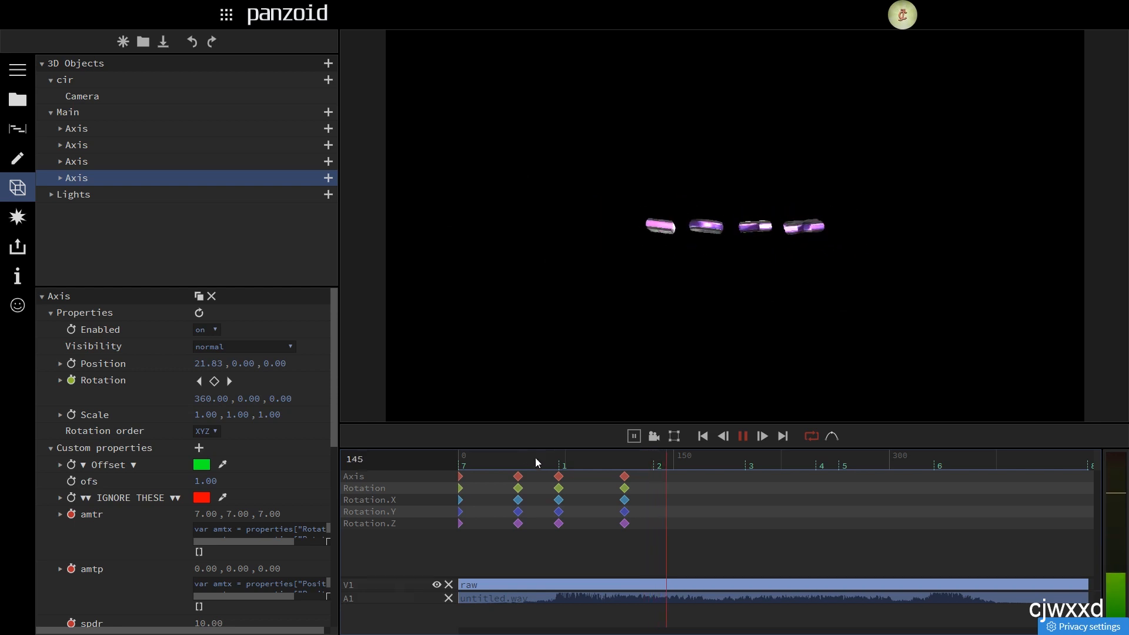
click(644, 455)
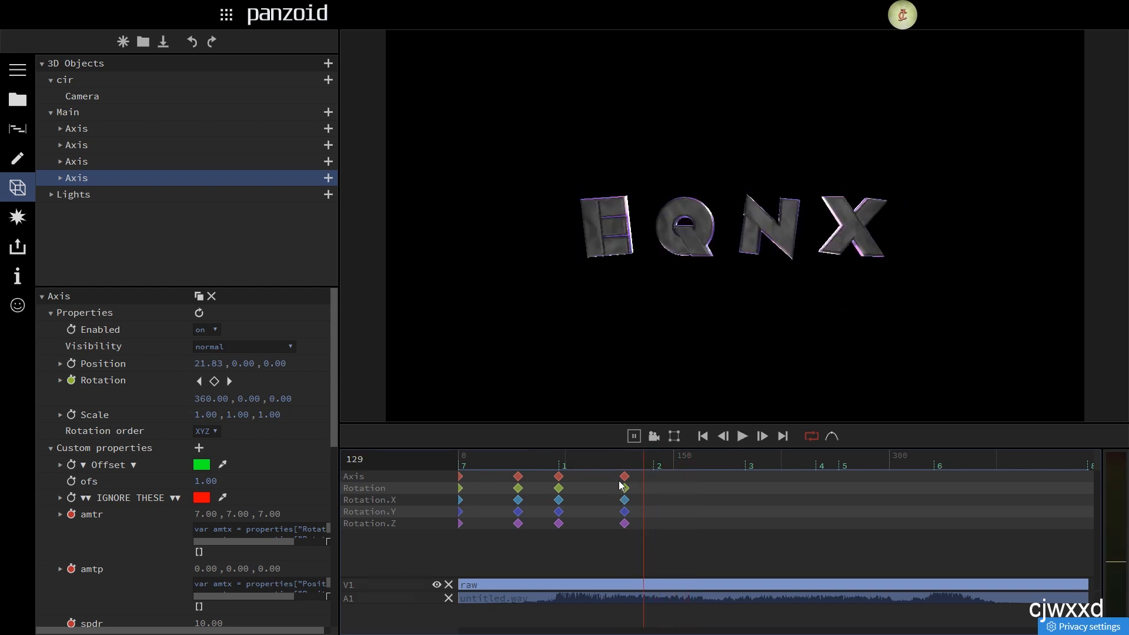
drag(622, 477, 643, 476)
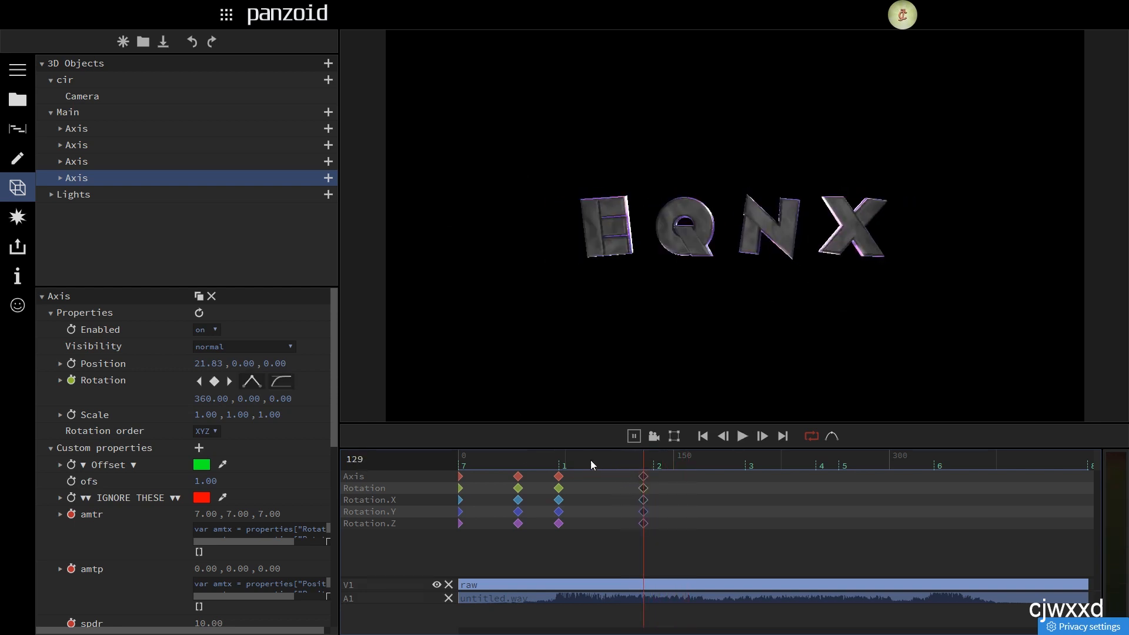
click(103, 159)
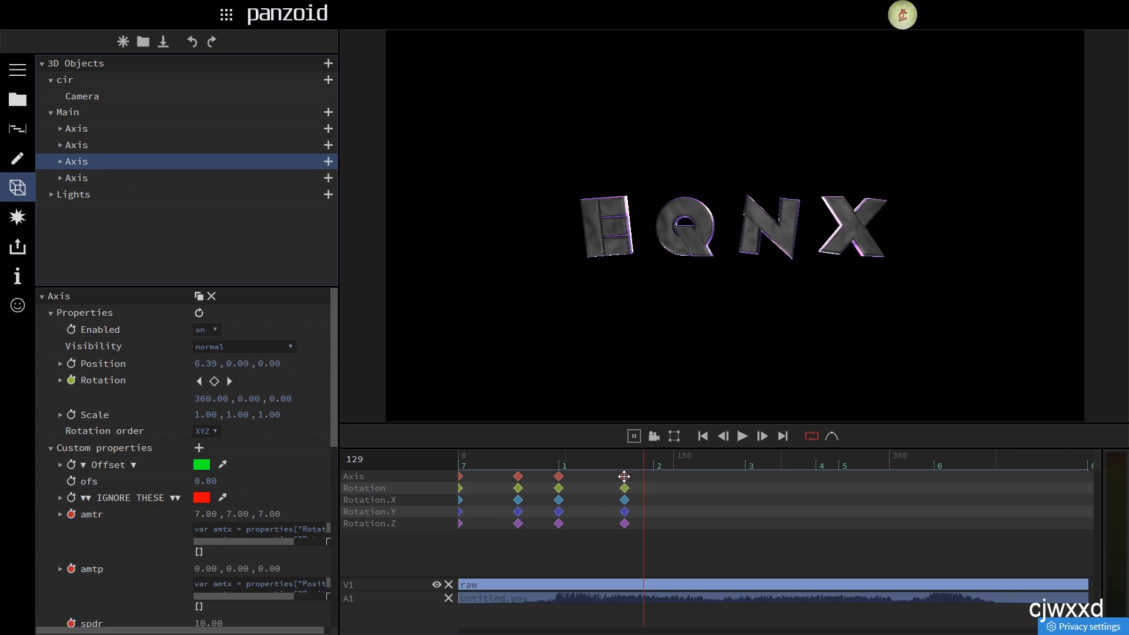
click(101, 150)
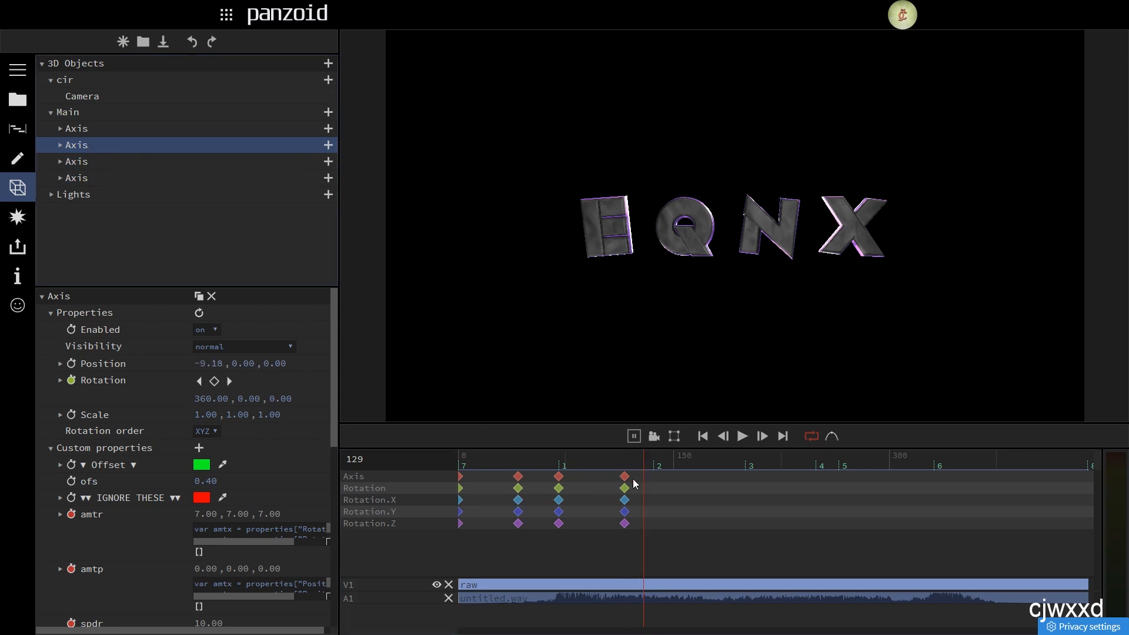
drag(624, 476, 644, 477)
click(72, 131)
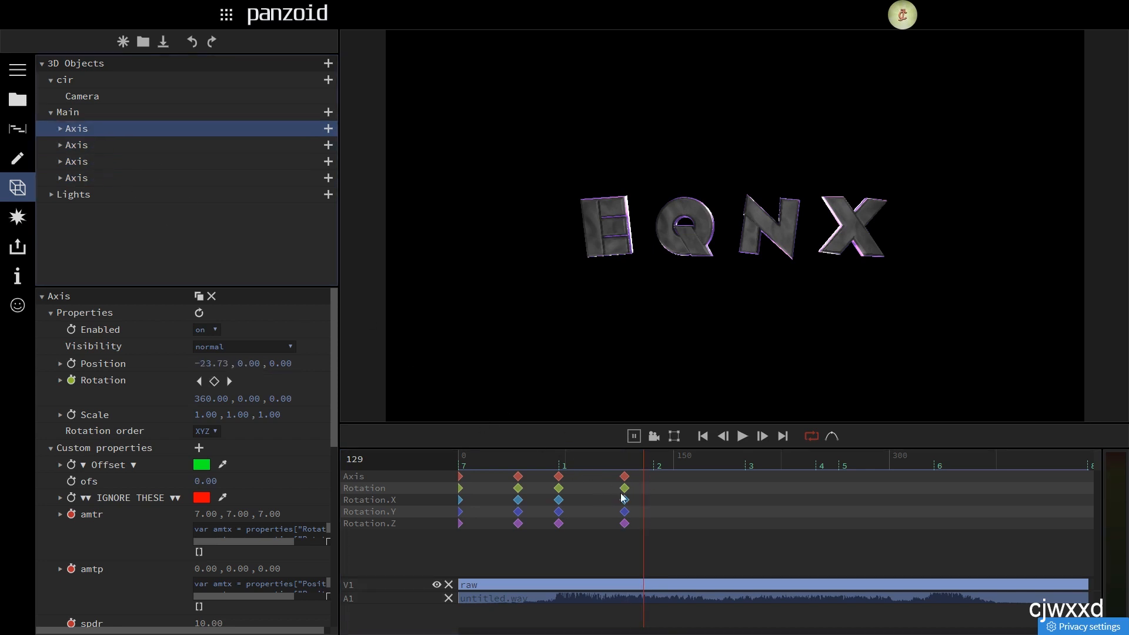
drag(624, 474, 643, 474)
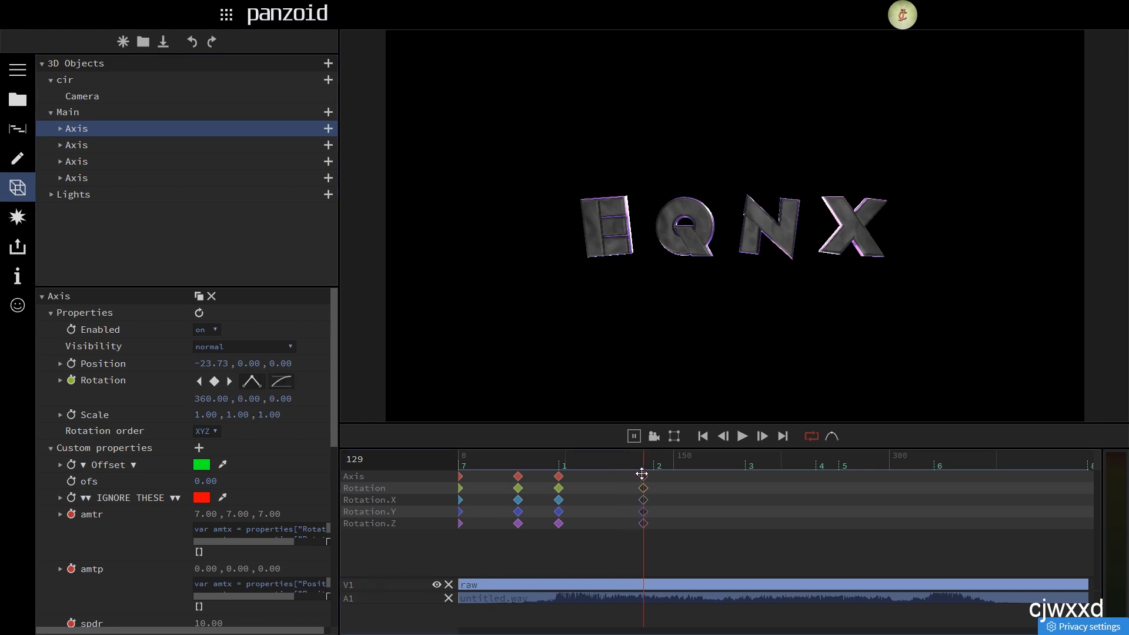
Step: Play the animation from the start, then add a Rotation keyframe at frame 136 to all four Axis objects
click(464, 451)
key(space)
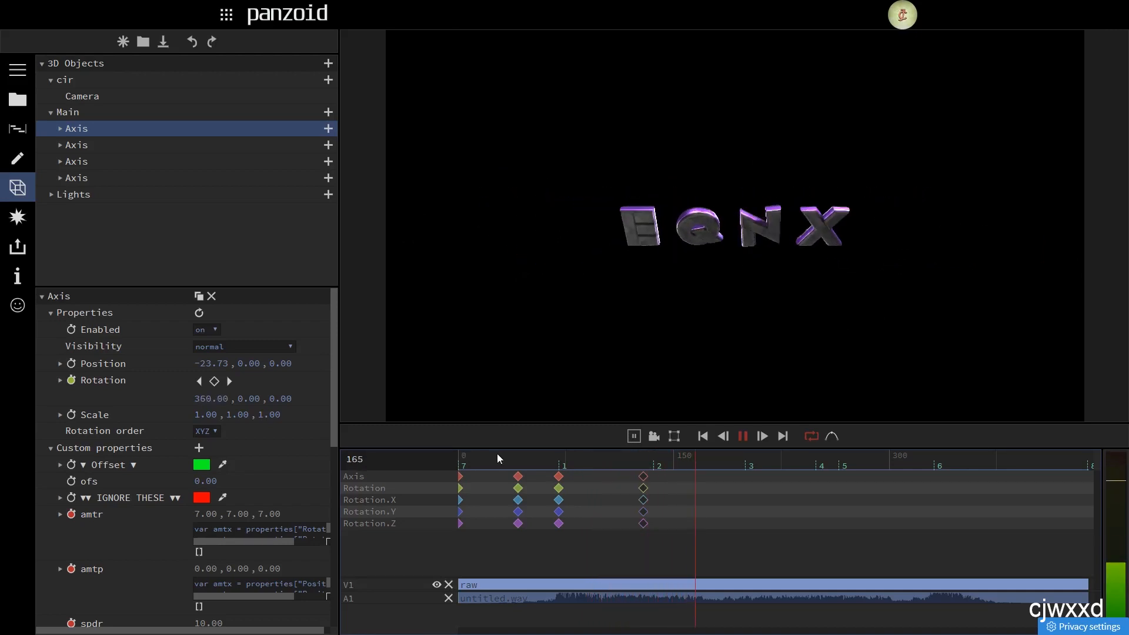
click(654, 464)
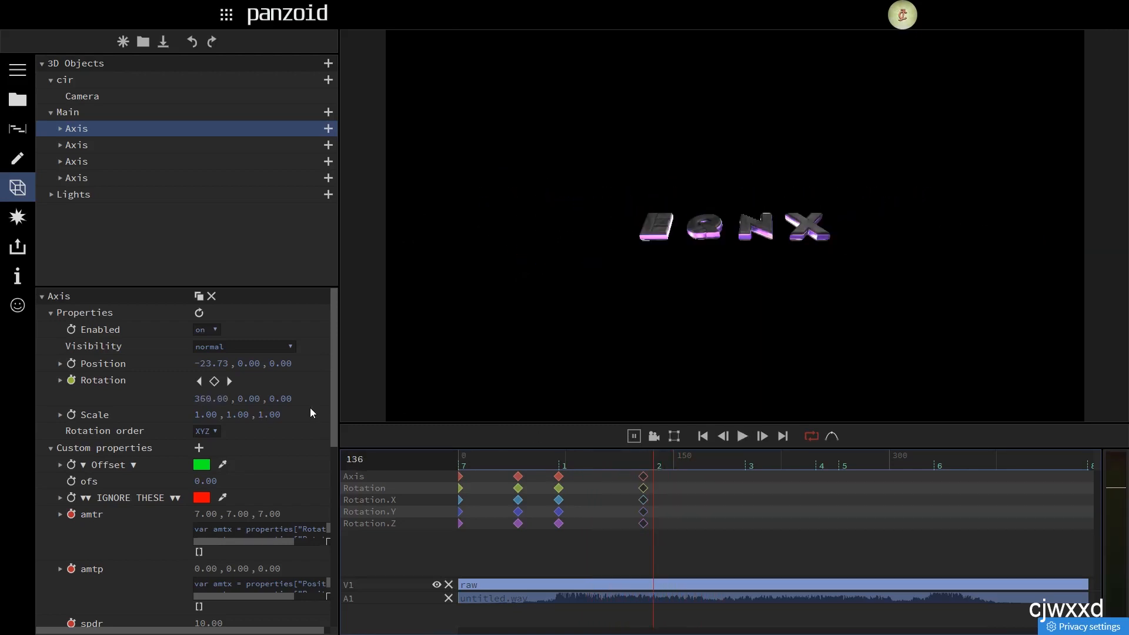
click(214, 382)
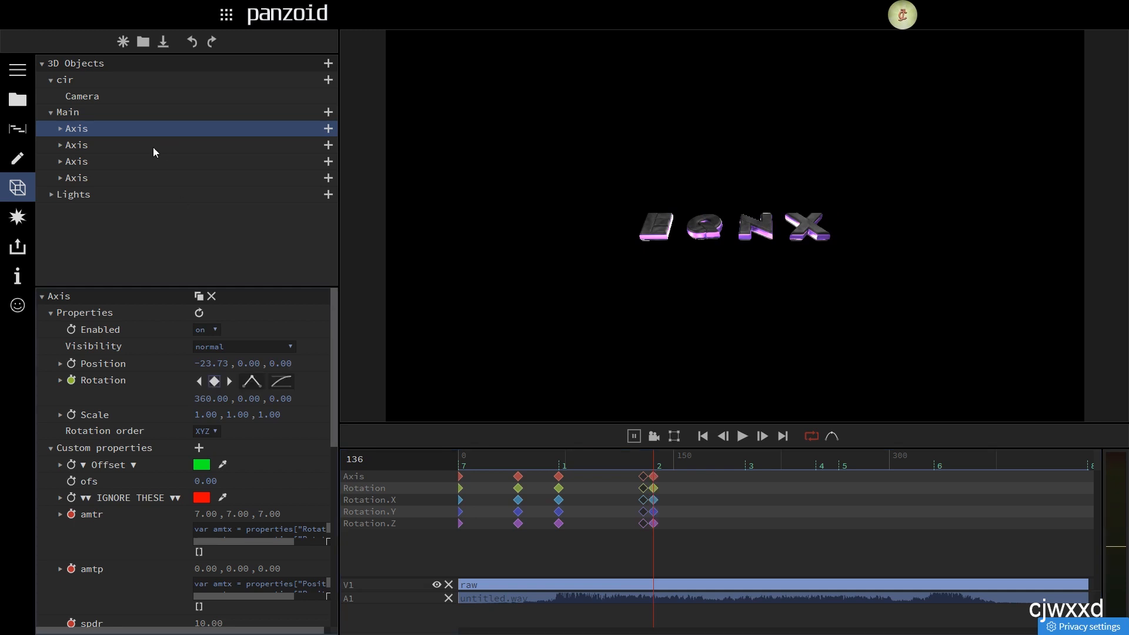
click(81, 146)
click(215, 382)
click(96, 162)
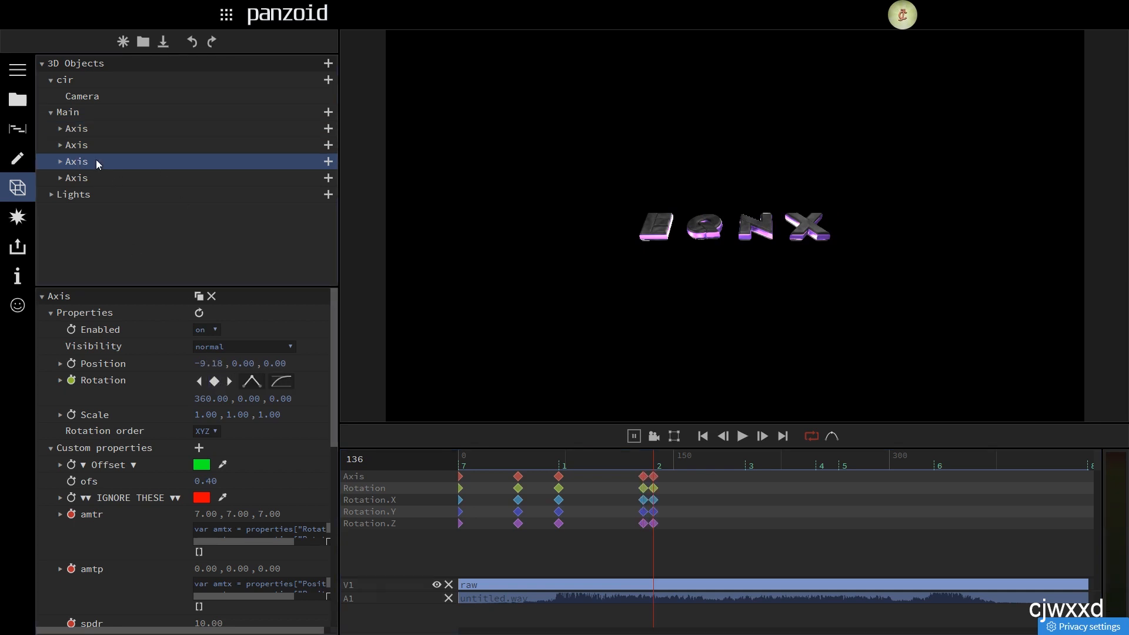
click(214, 381)
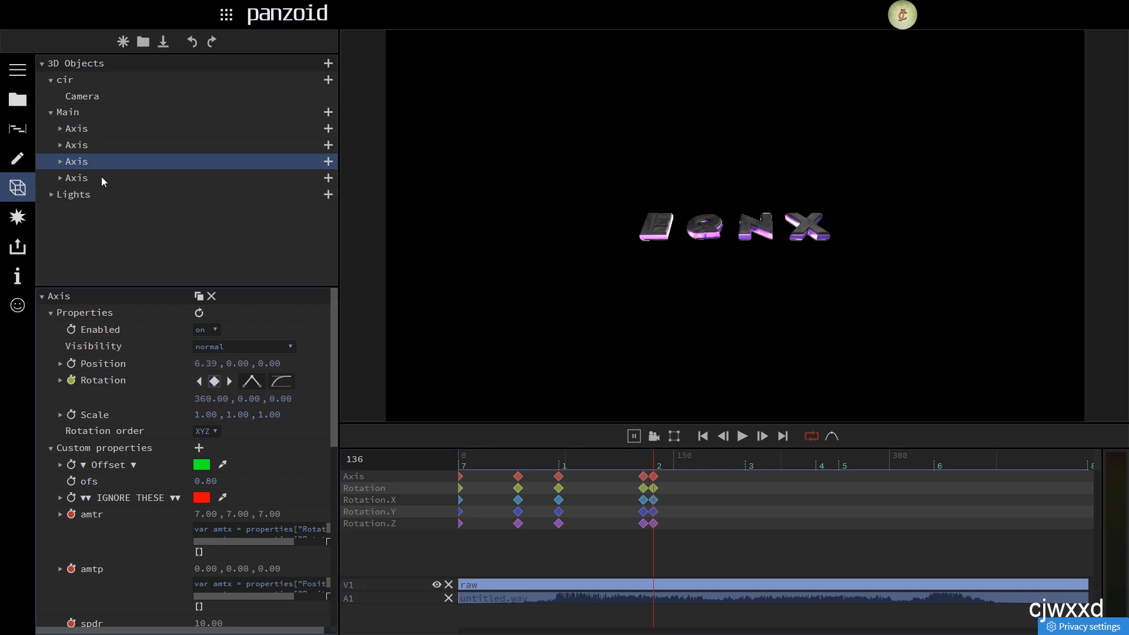
click(103, 178)
click(214, 381)
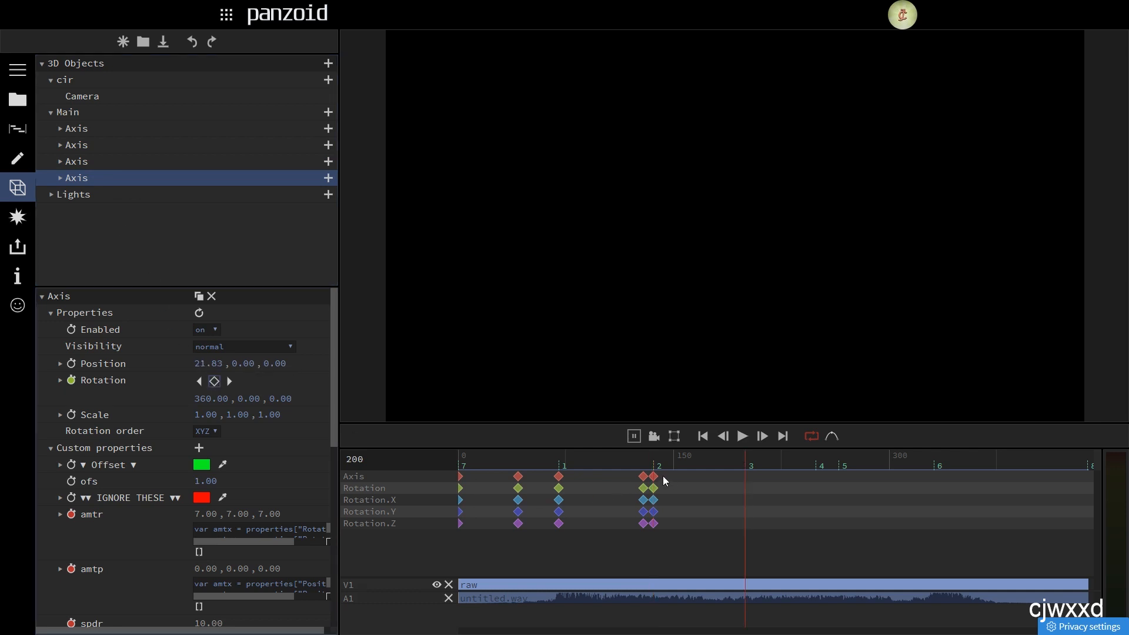
Step: Set the fourth Axis's X rotation to 0 at frame 190 and play the resulting spin from around frame 136
drag(733, 467, 732, 464)
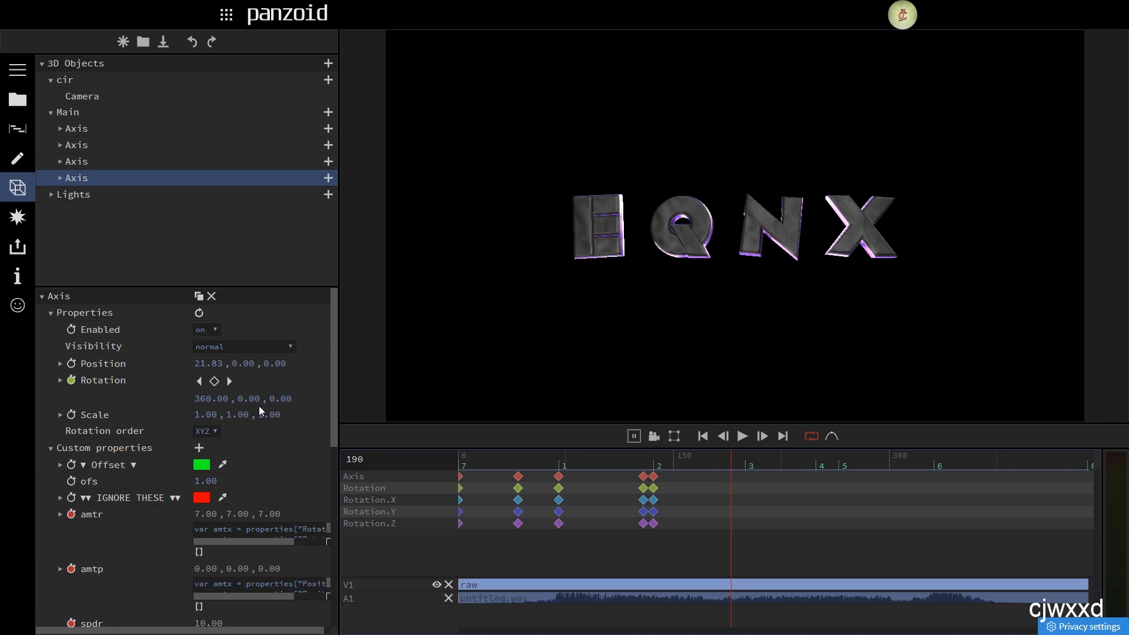
double_click(208, 399)
text(0)
key(Return)
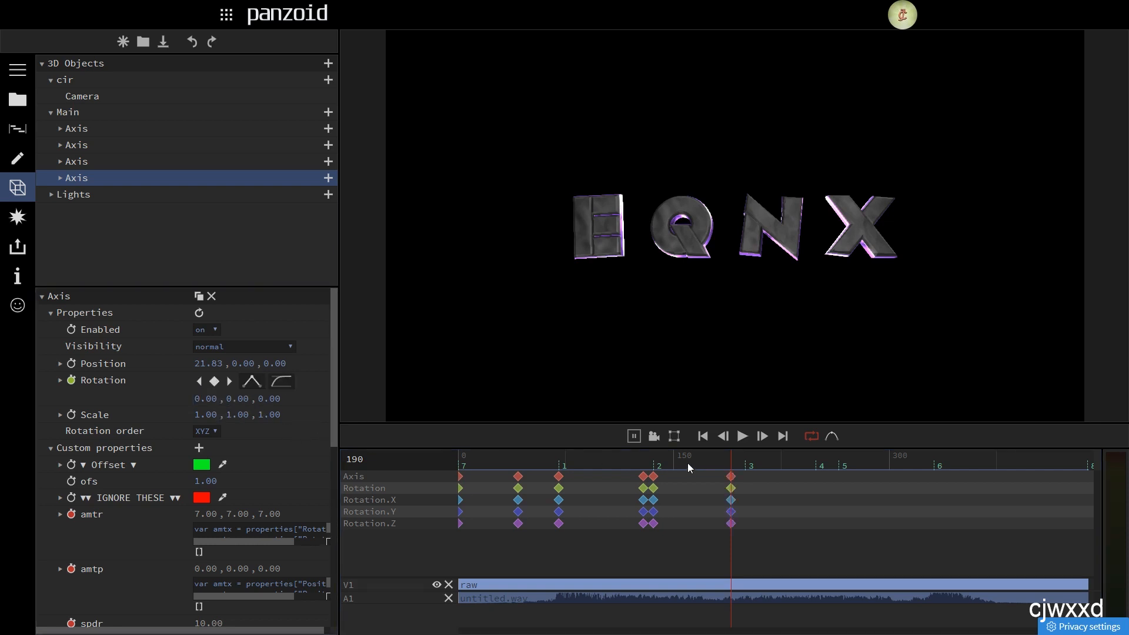
click(657, 460)
key(space)
click(638, 457)
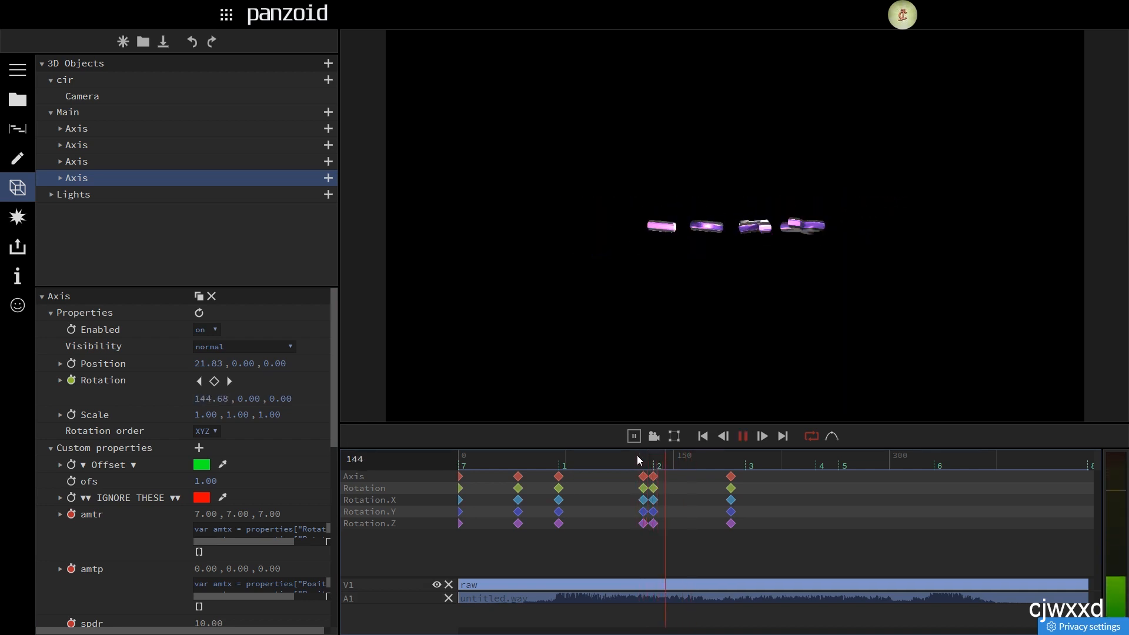
key(space)
Step: Set the X rotation to 0 at frame 190 on the other three Axis objects
click(730, 457)
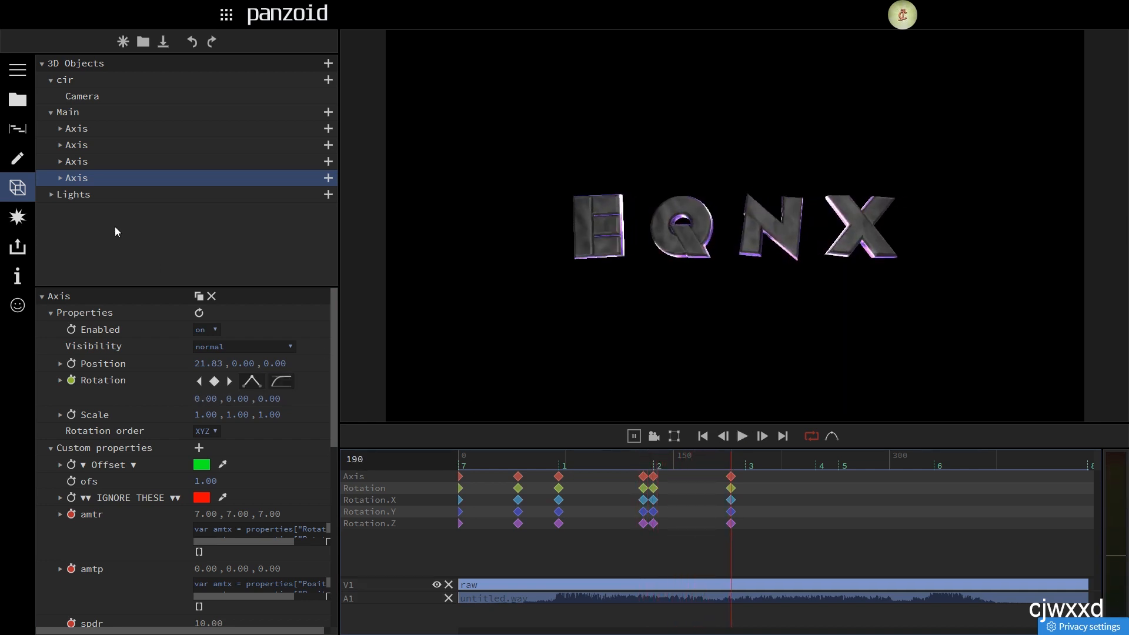
click(93, 164)
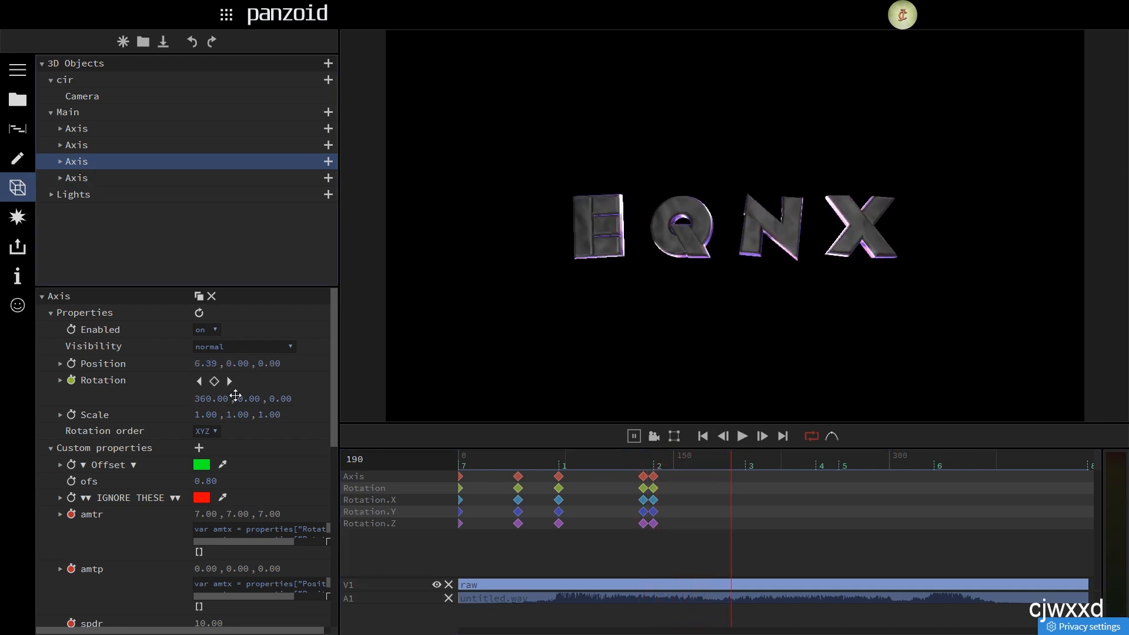
click(81, 134)
right_click(210, 403)
click(83, 150)
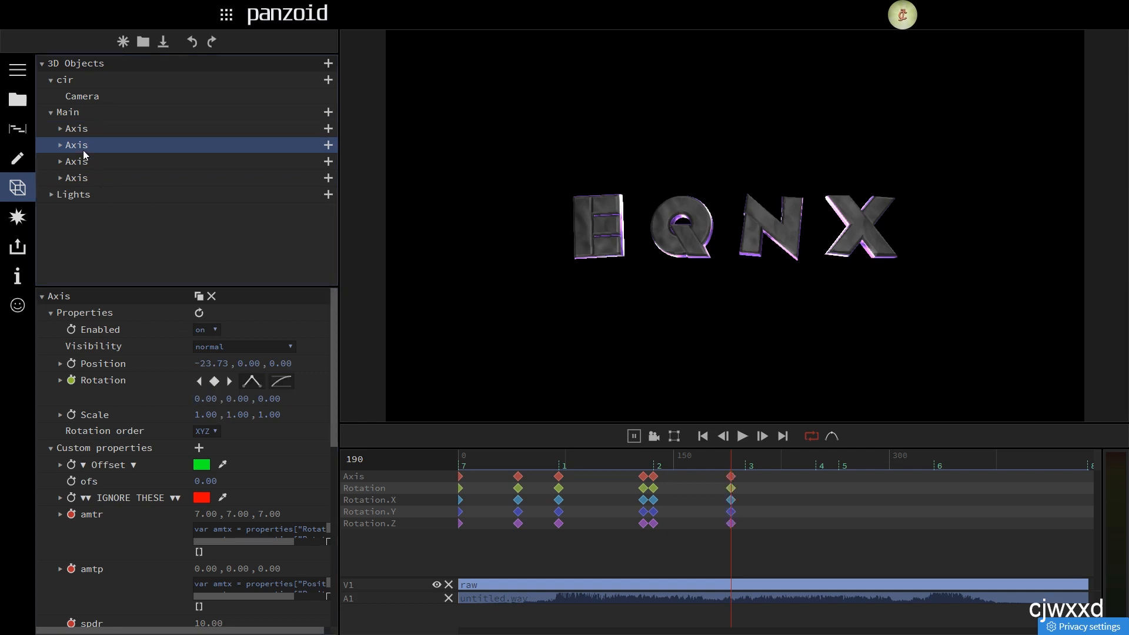
right_click(208, 403)
Step: Play the animation from the start and replay the section around audio marker 3 to check the rotation timing
drag(615, 460, 435, 464)
key(space)
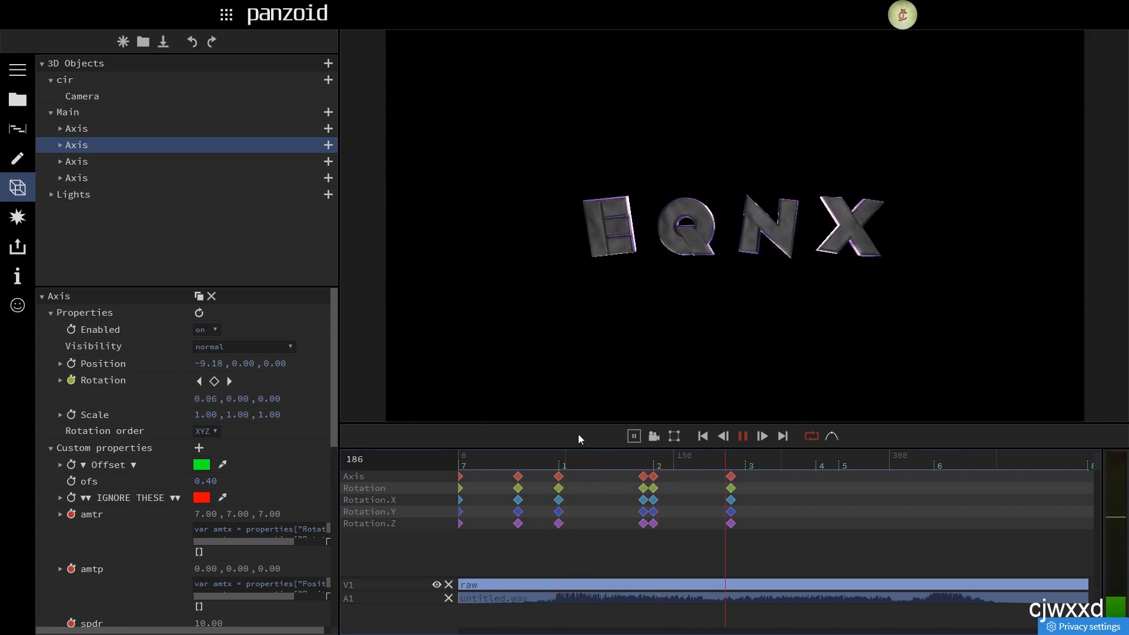
click(732, 467)
click(707, 469)
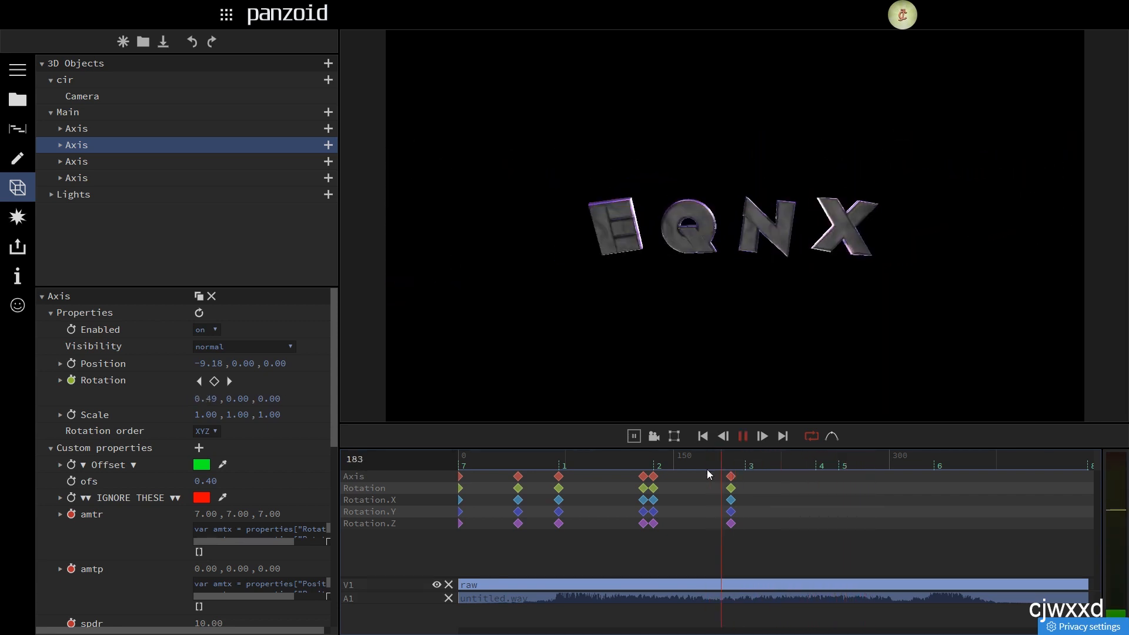
key(space)
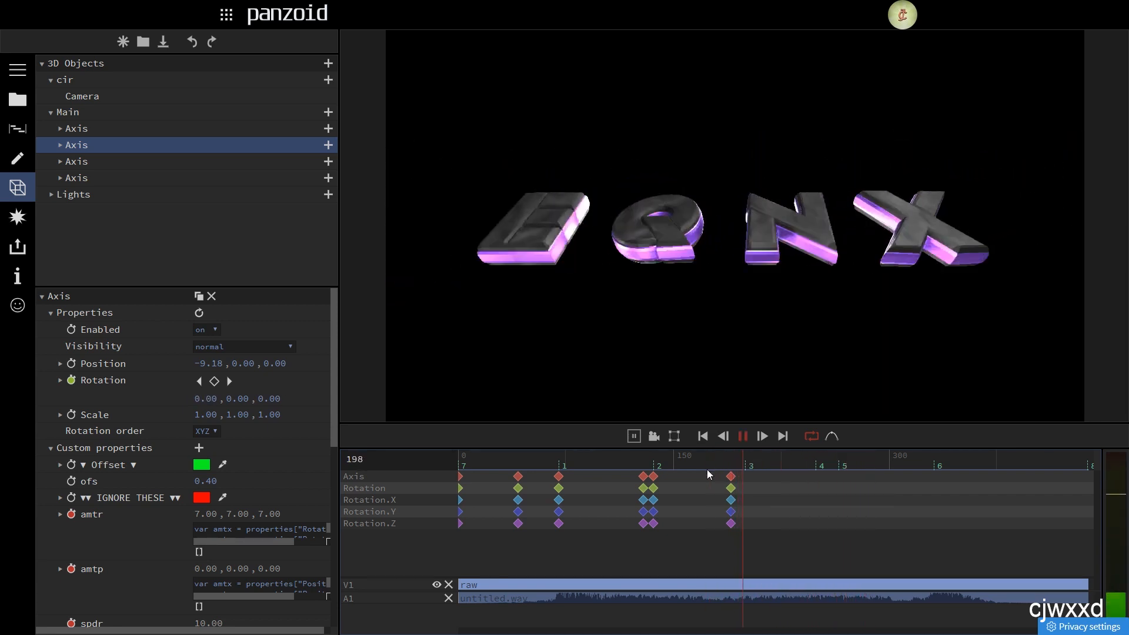
click(741, 472)
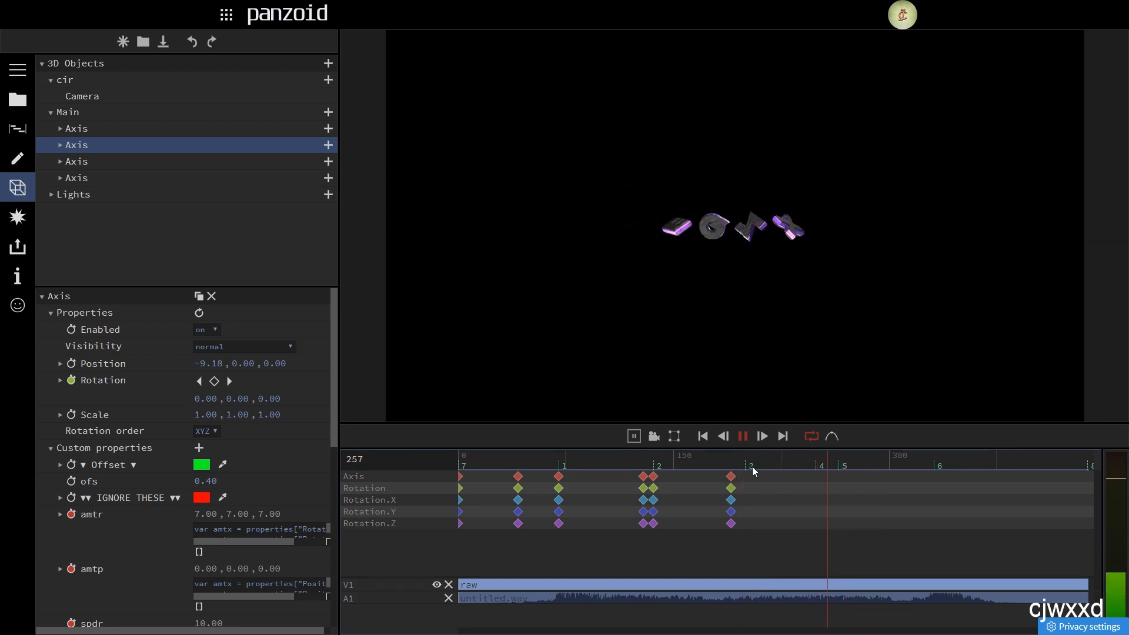
click(752, 467)
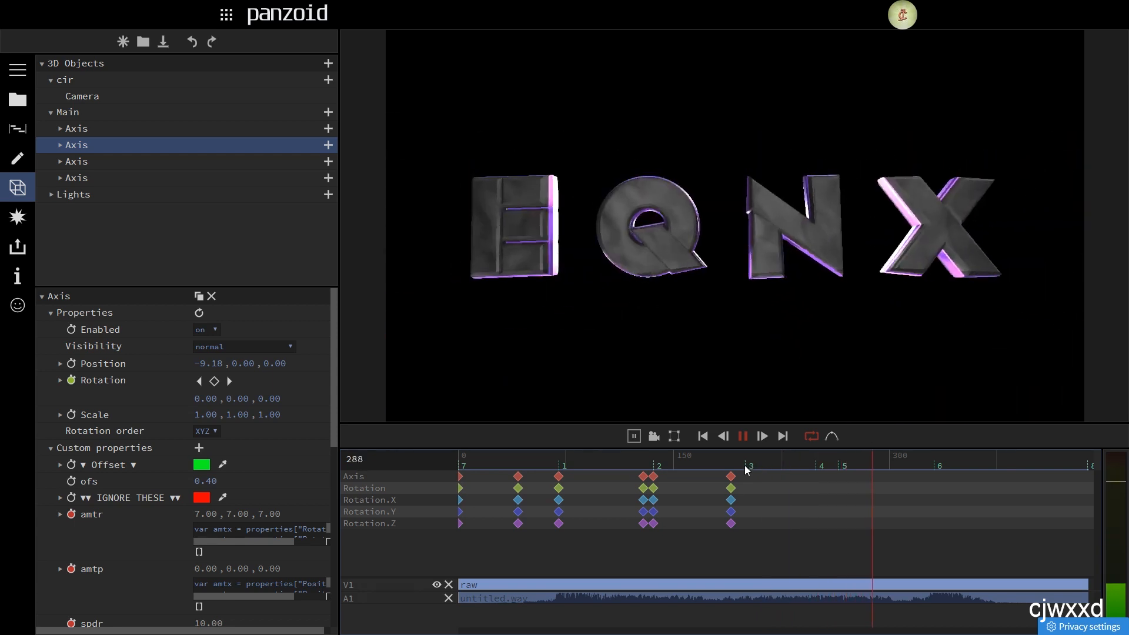
Step: Copy the frame 190 Rotation keyframe to frame 200 on all four Axis objects
click(745, 467)
key(space)
click(745, 467)
key(Right)
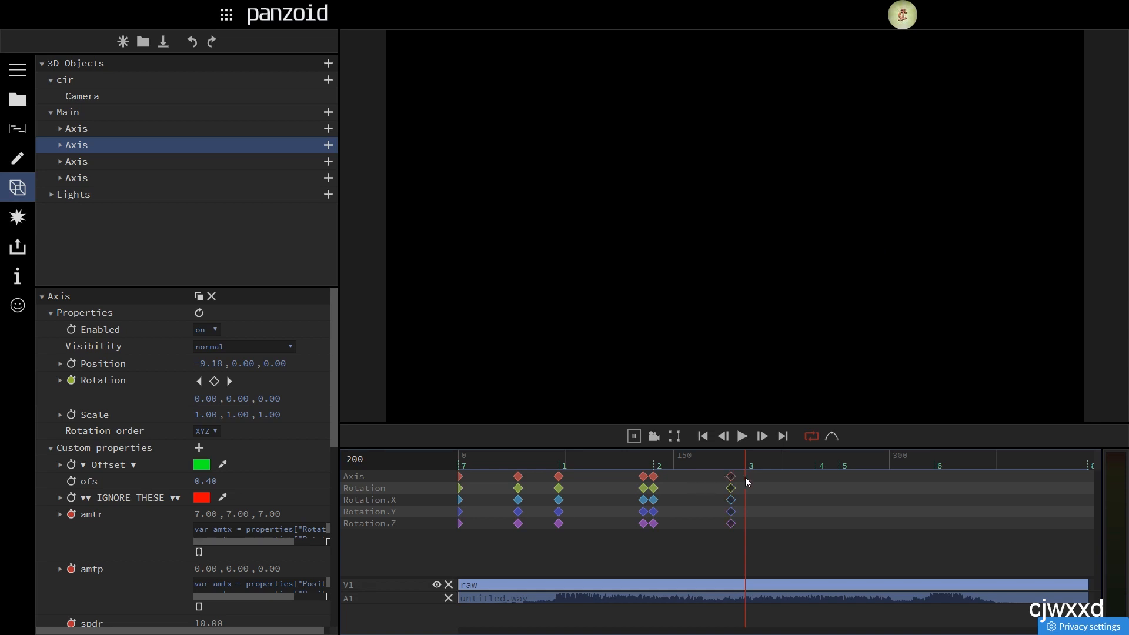
click(92, 129)
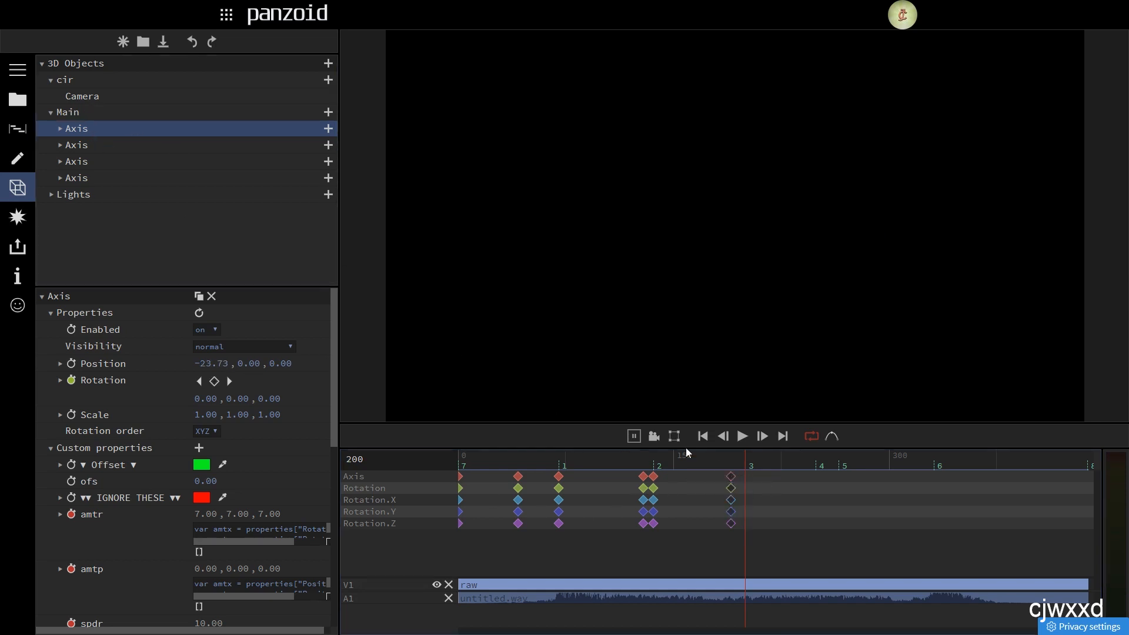
click(214, 382)
click(119, 158)
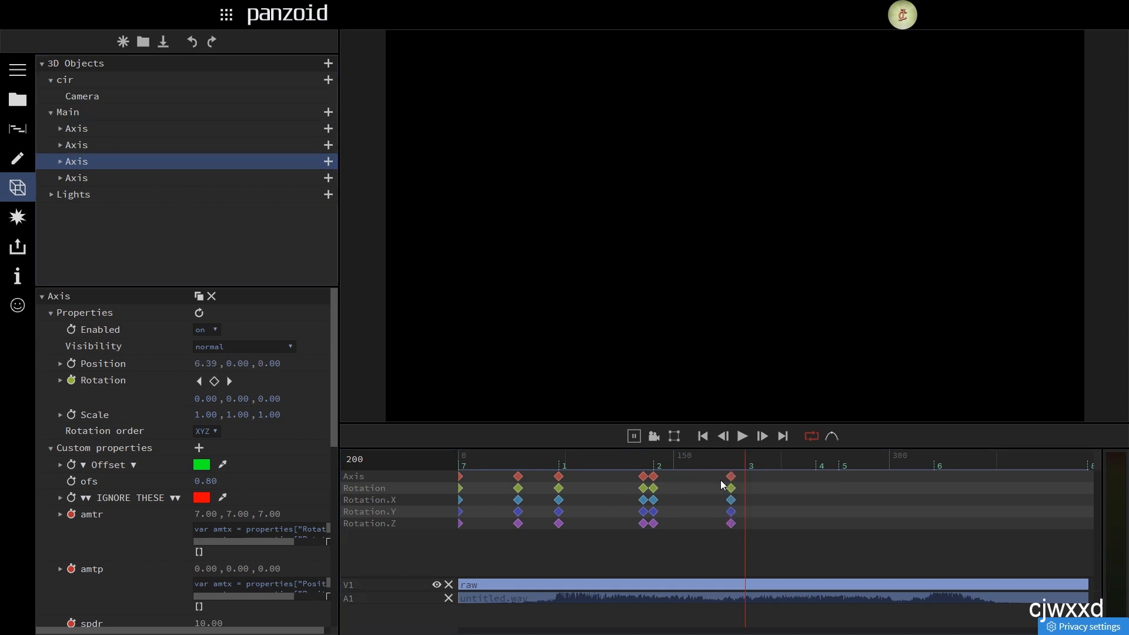
click(82, 179)
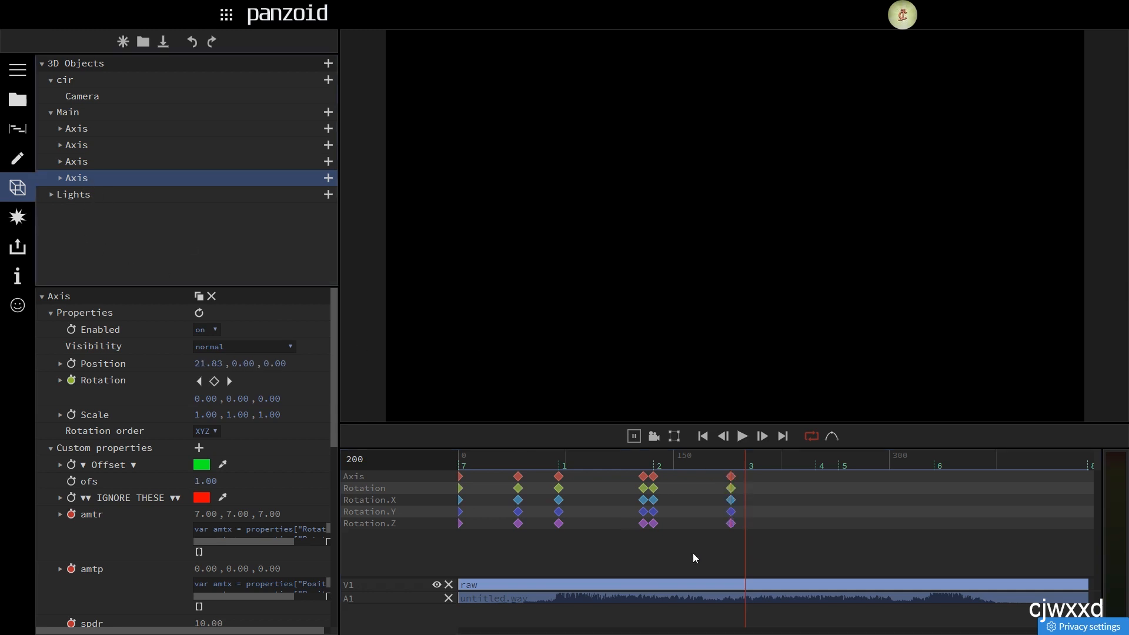
click(732, 487)
key(ctrl+c)
key(ctrl+v)
Step: Set the fourth Axis's X rotation to -360 at frame 249 and play the spin from frame 200
click(732, 458)
key(space)
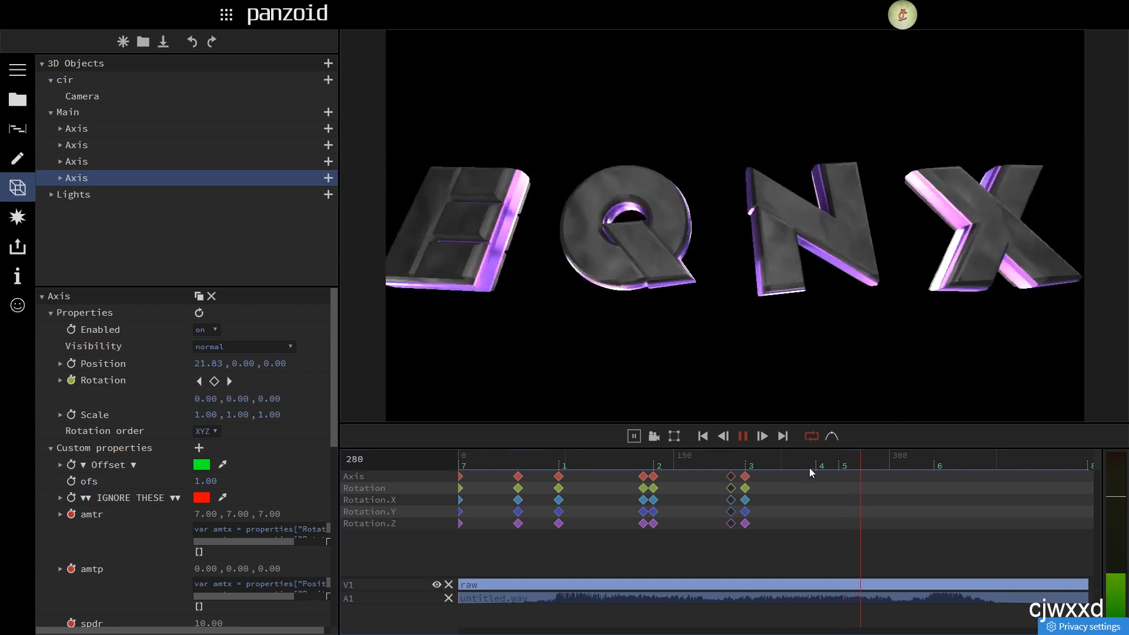
click(816, 469)
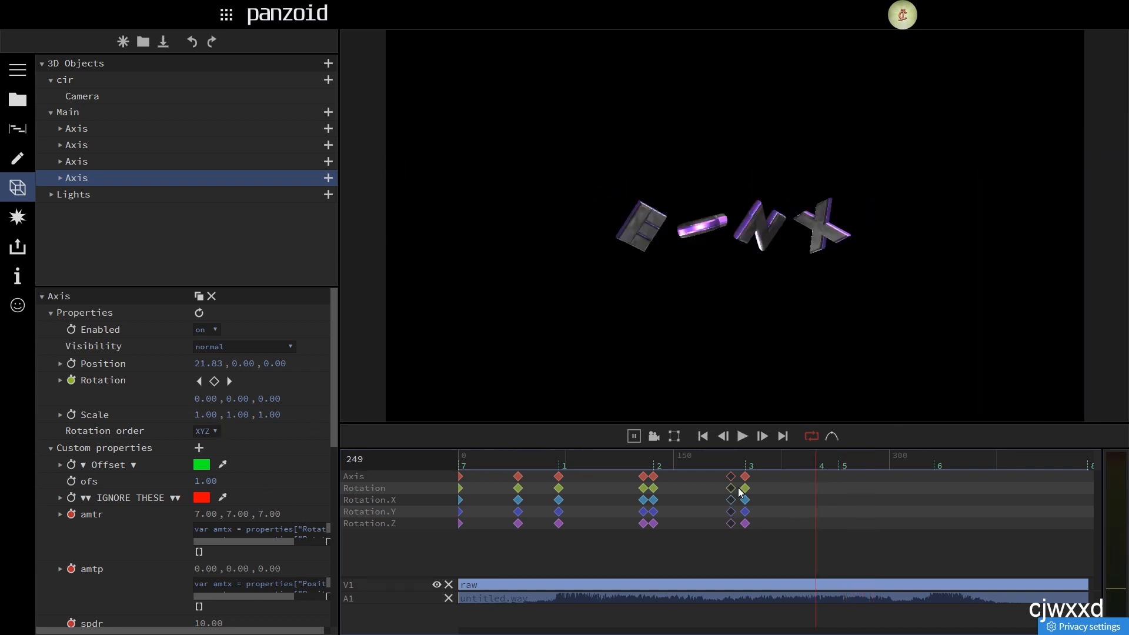
click(196, 400)
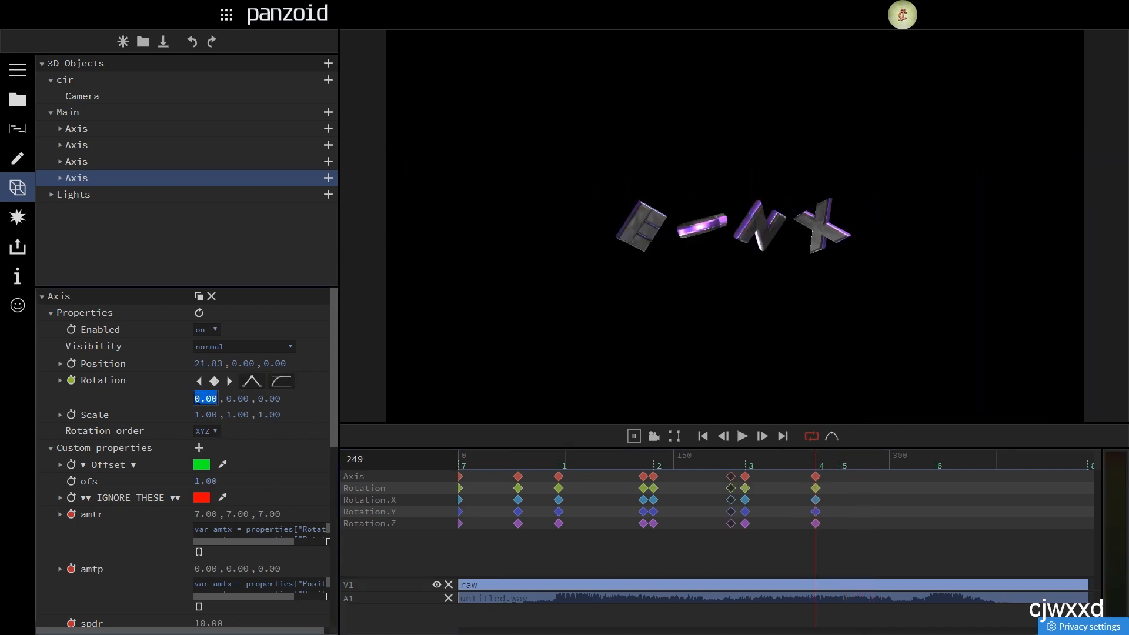
text(-360)
key(Return)
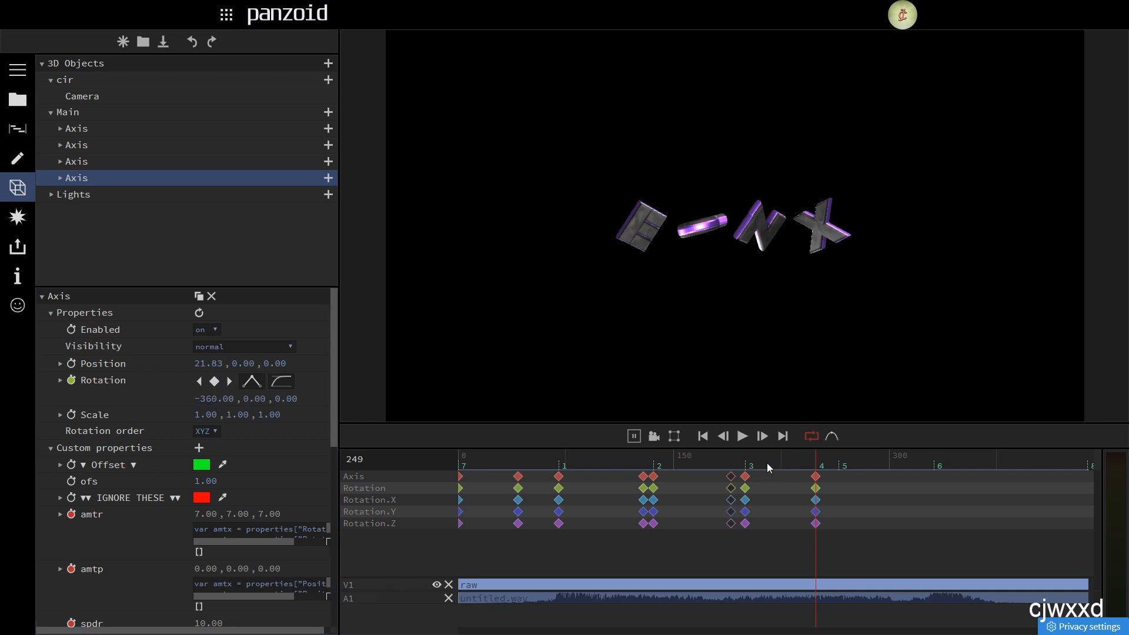
click(743, 458)
key(space)
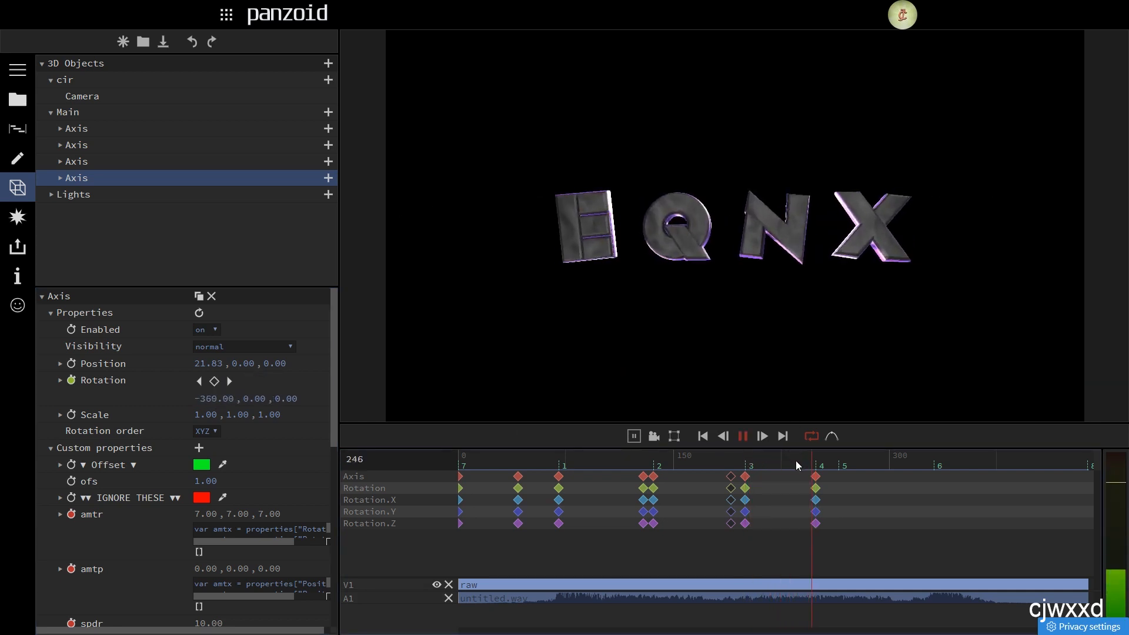
Step: Set the X rotation to -360 at frame 249 on the third, second and first Axis objects
drag(814, 461, 817, 457)
key(Left)
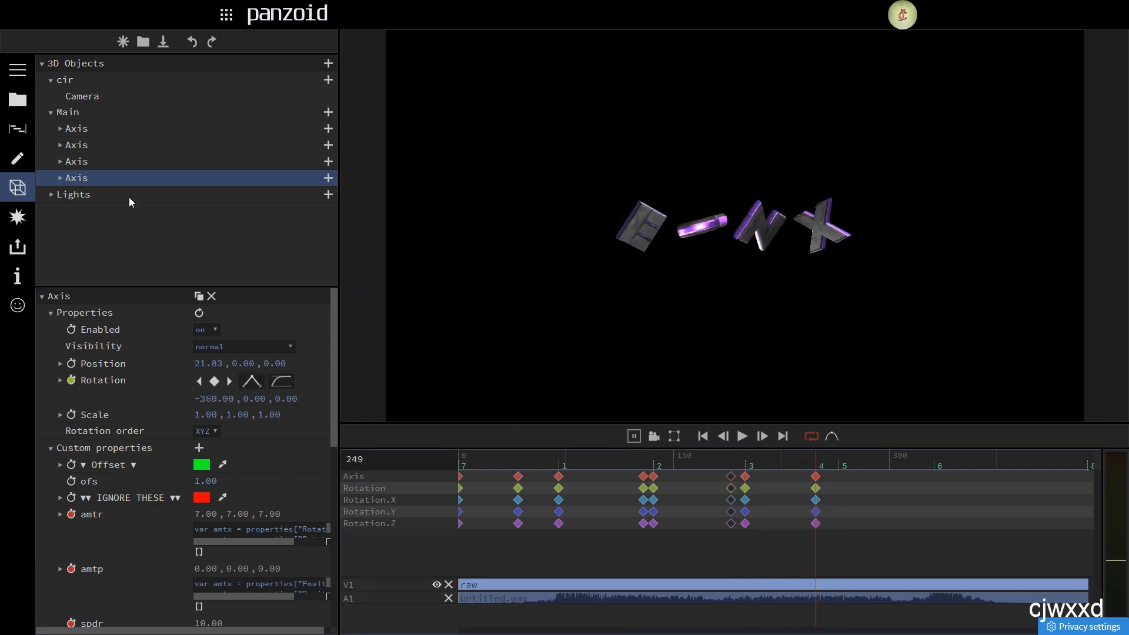
click(88, 162)
click(203, 397)
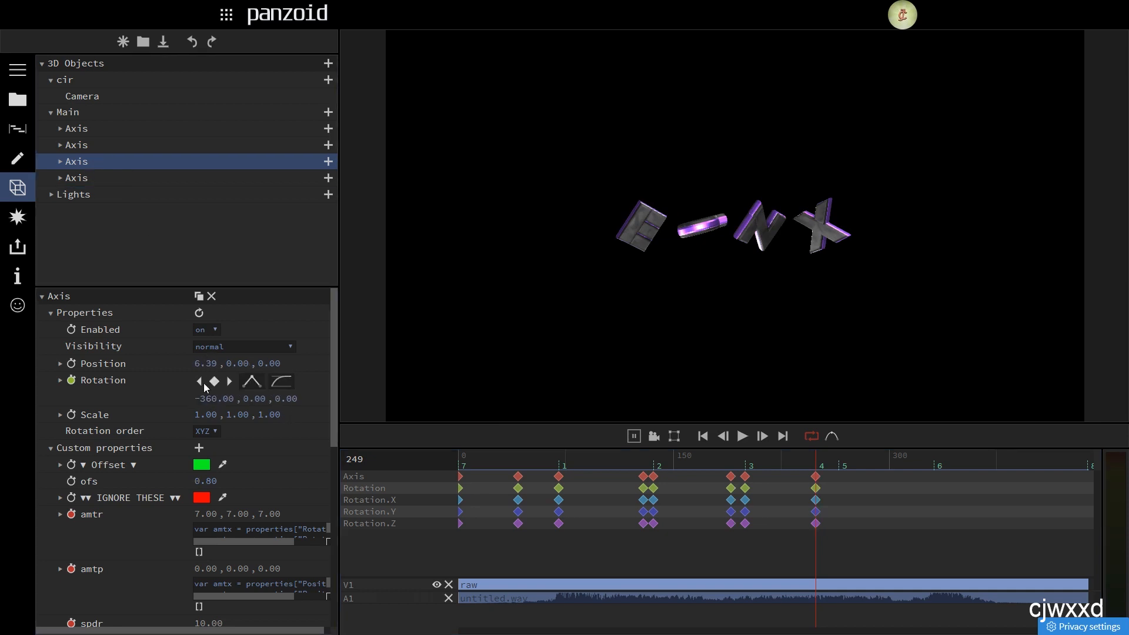
click(79, 145)
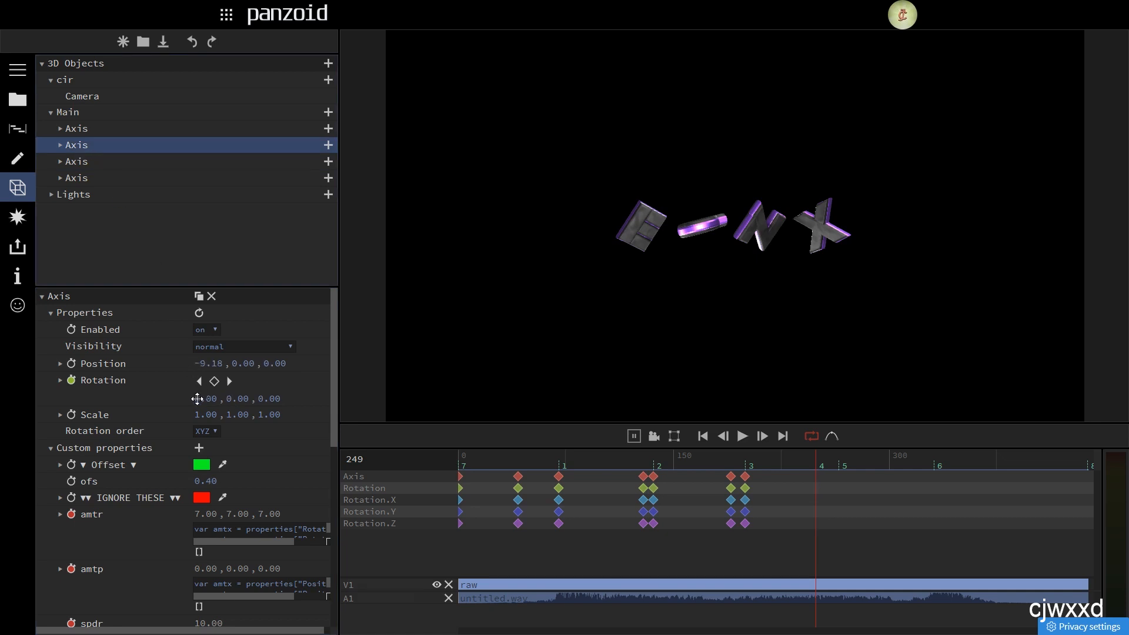
click(79, 129)
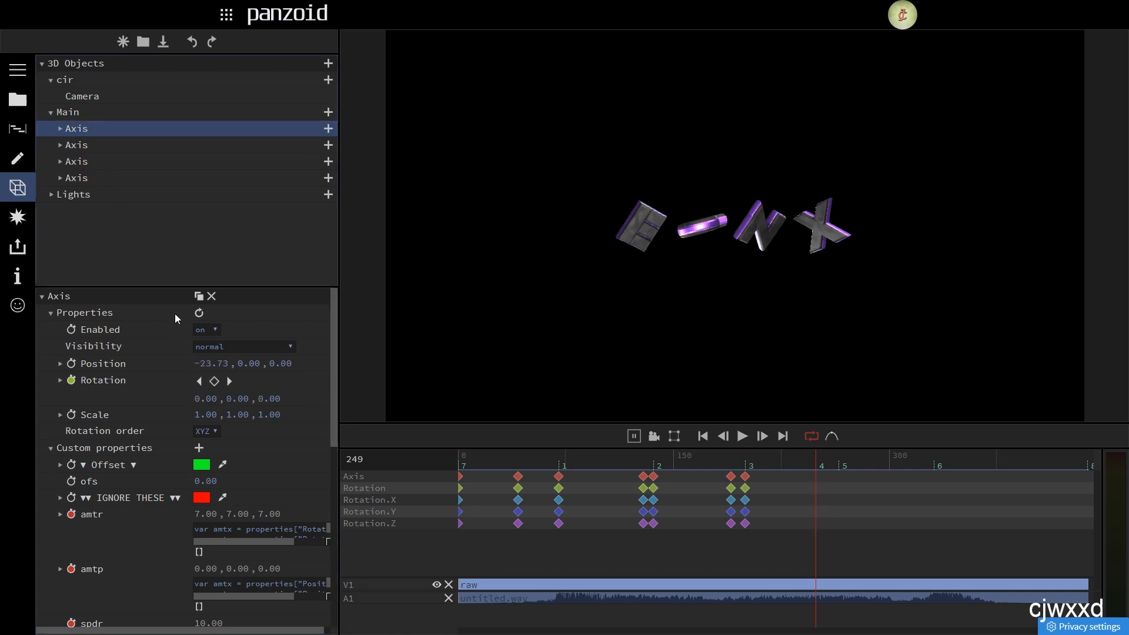
click(206, 399)
text(-360)
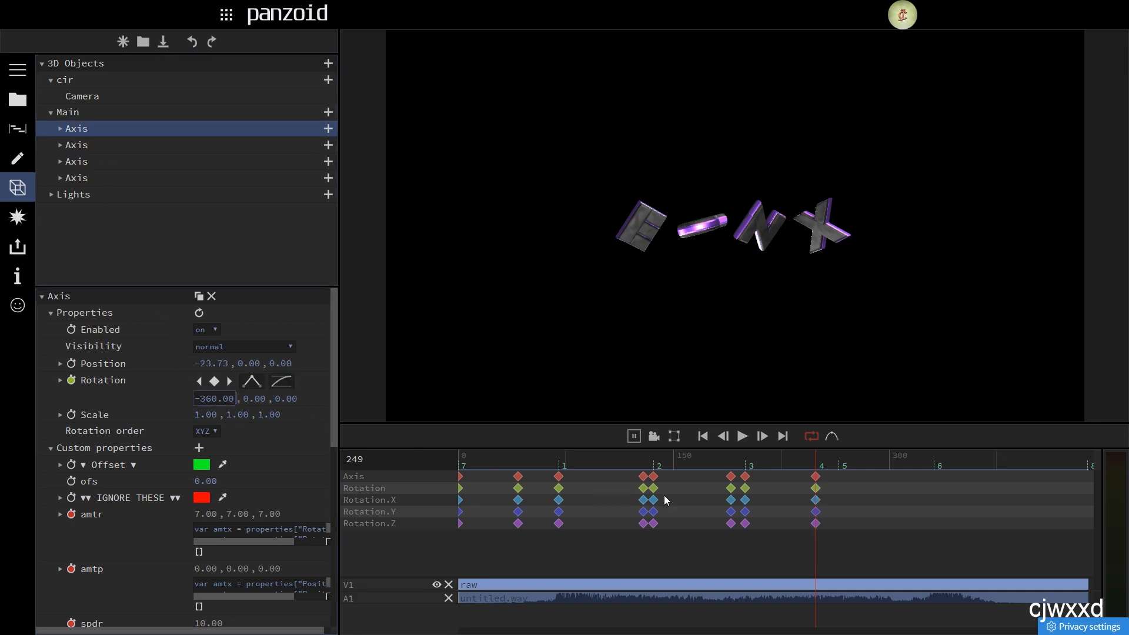
Step: Play the new rotations, then copy the frame 249 Rotation keyframe to frame 265 on the first and second Axis objects
drag(769, 456, 683, 458)
key(space)
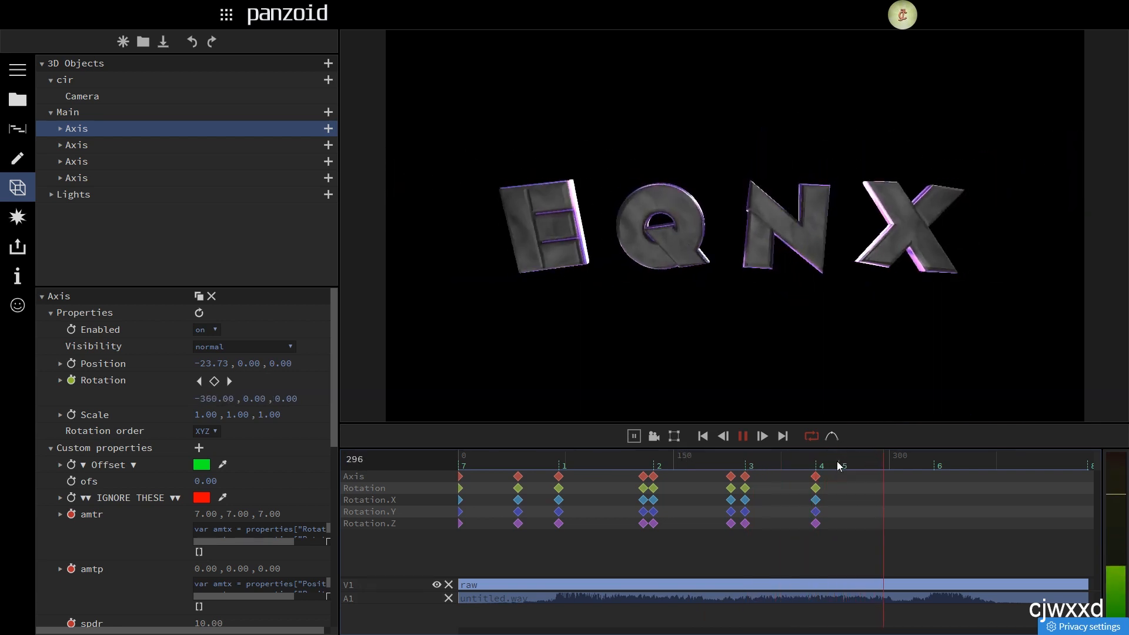
click(839, 465)
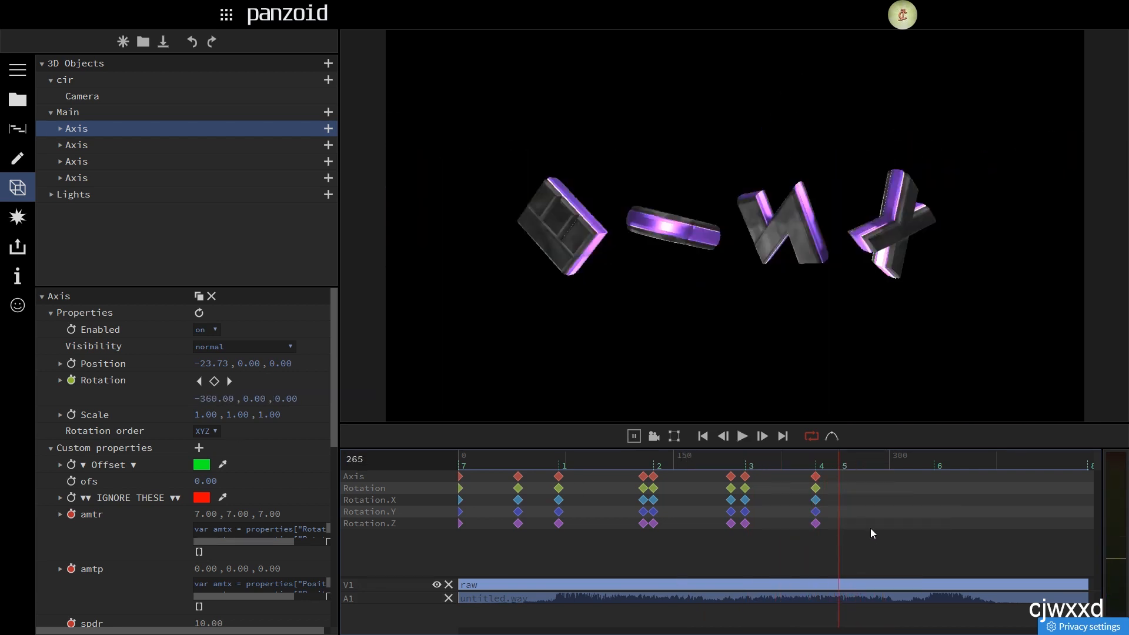
key(ctrl+v)
click(82, 144)
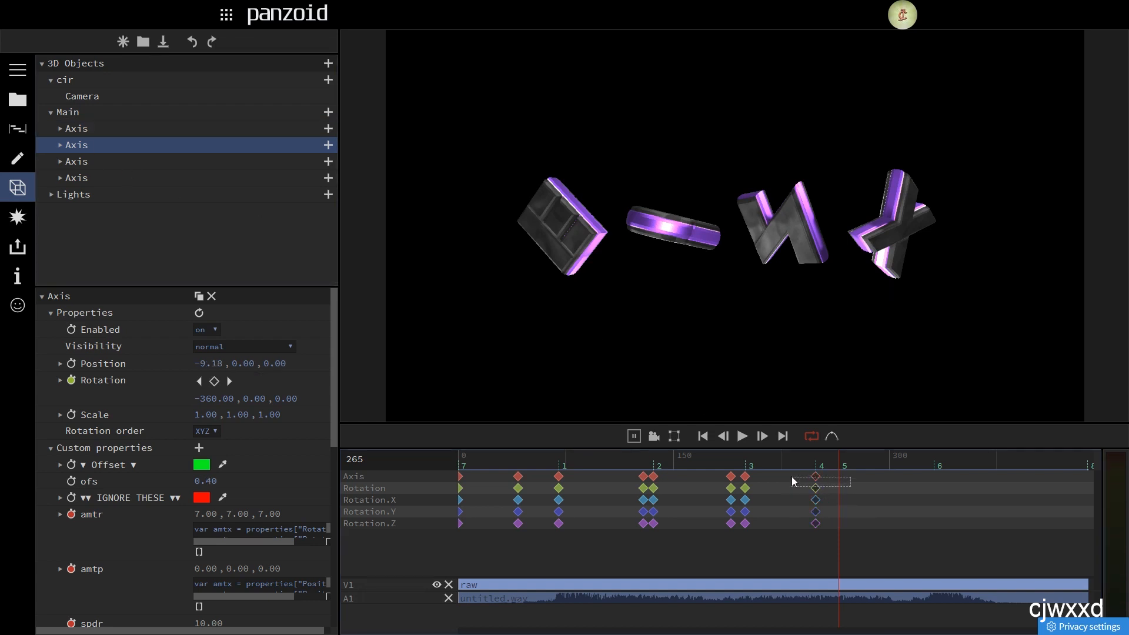
key(ctrl+c)
key(ctrl+v)
drag(792, 477, 786, 485)
Step: Copy the frame 249 Rotation keyframe to frame 265 on the third and fourth Axis objects
click(92, 158)
key(ctrl+c)
key(ctrl+v)
click(82, 182)
key(ctrl+c)
key(ctrl+v)
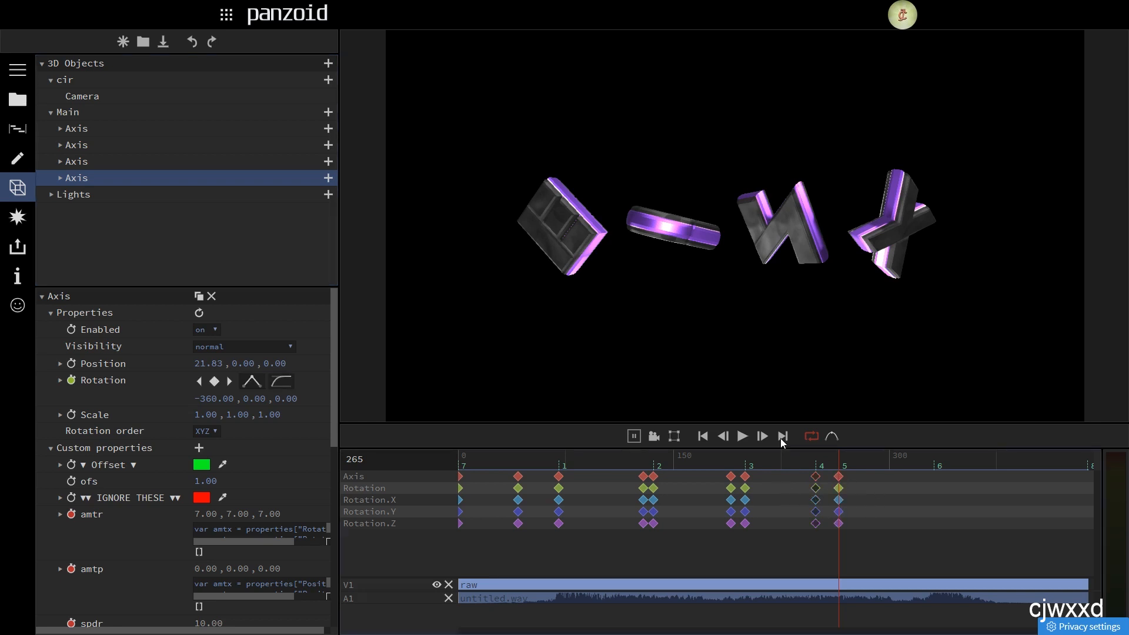
Step: Set the first Axis's X rotation to 0 at frame 331 and play the spin from frame 261
key(shift+Right)
click(83, 128)
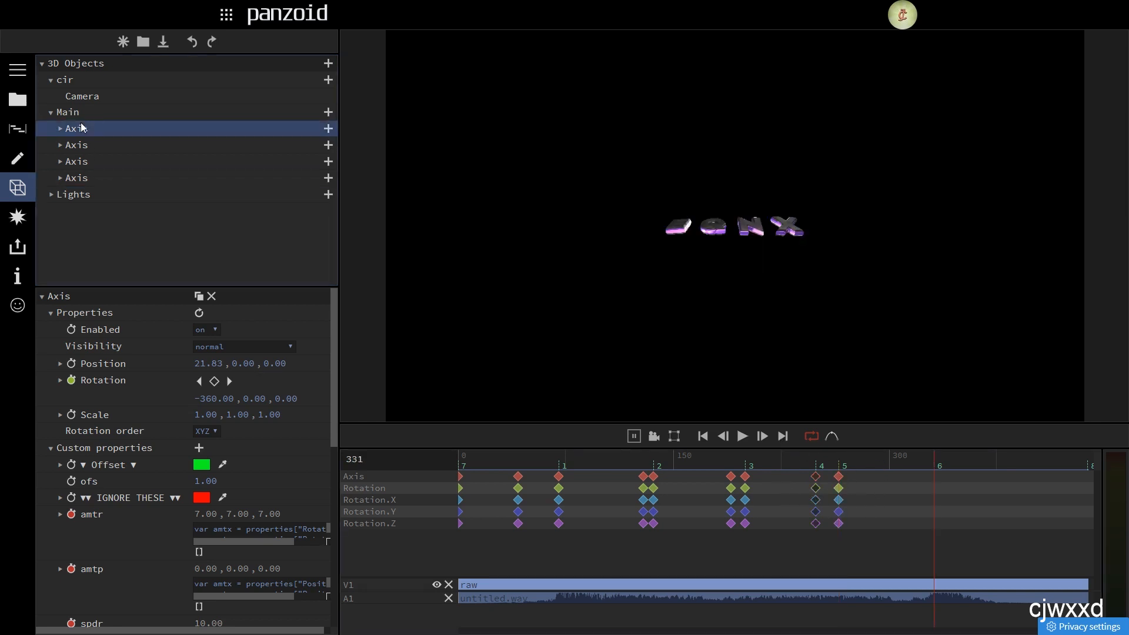
right_click(209, 402)
click(835, 460)
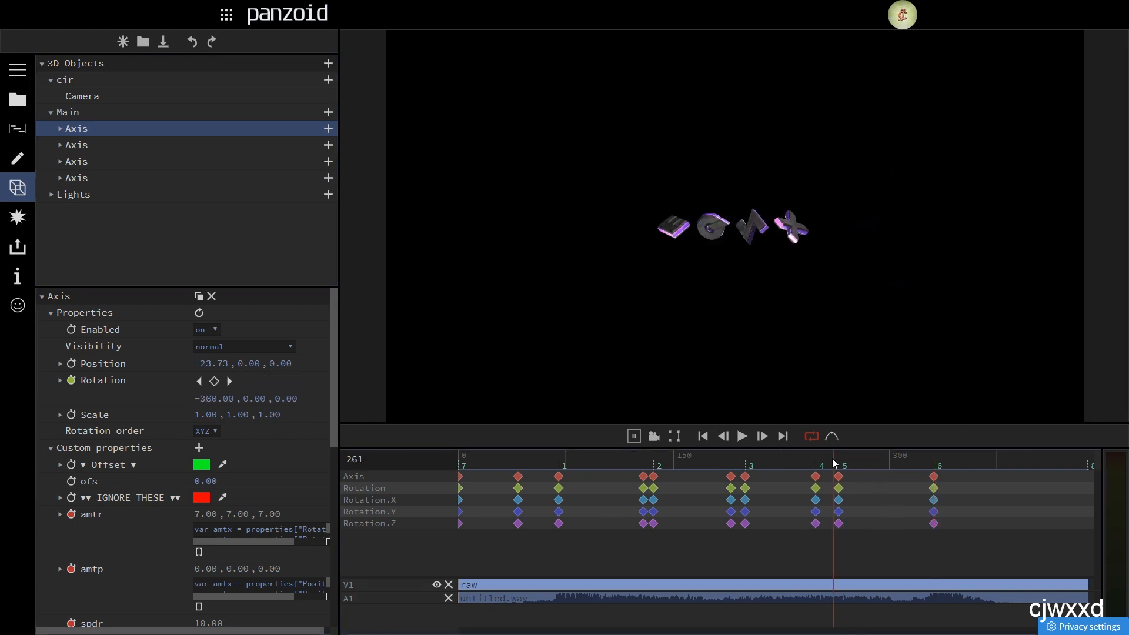
key(space)
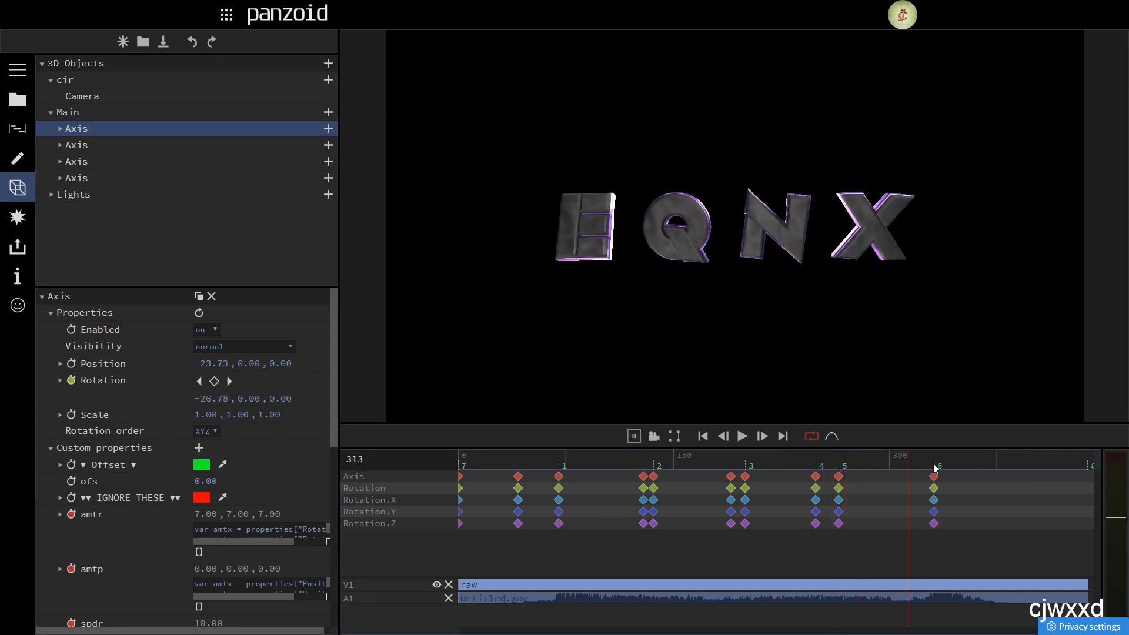
Step: Set the X rotation to 0 at frame 331 on the second, third and fourth Axis objects, and play the animation
click(88, 144)
click(198, 398)
click(88, 162)
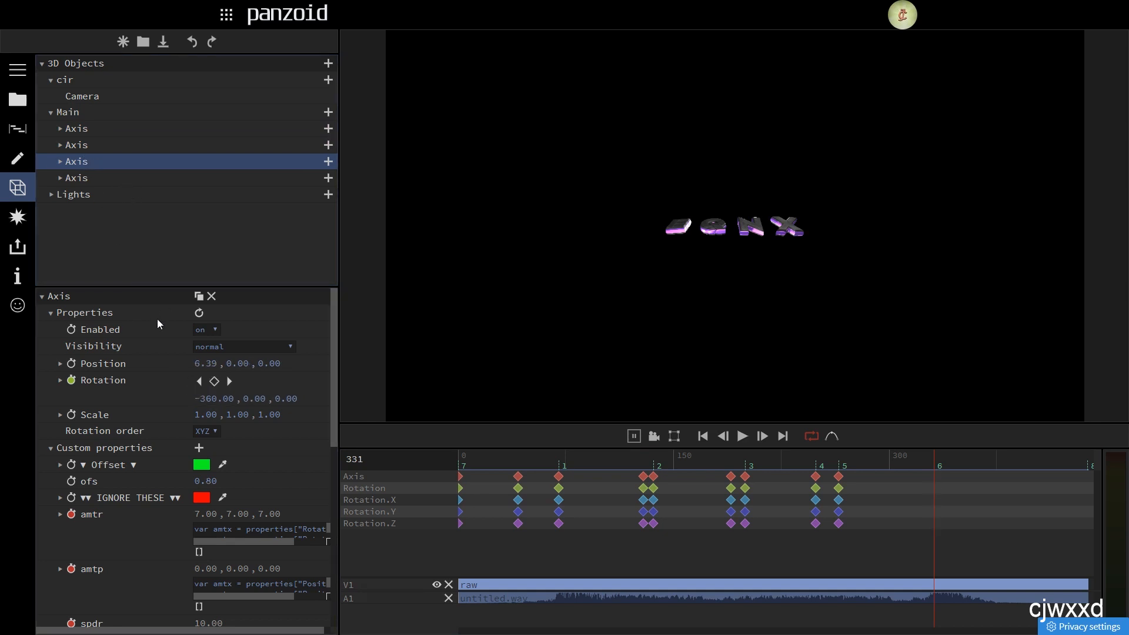
click(81, 177)
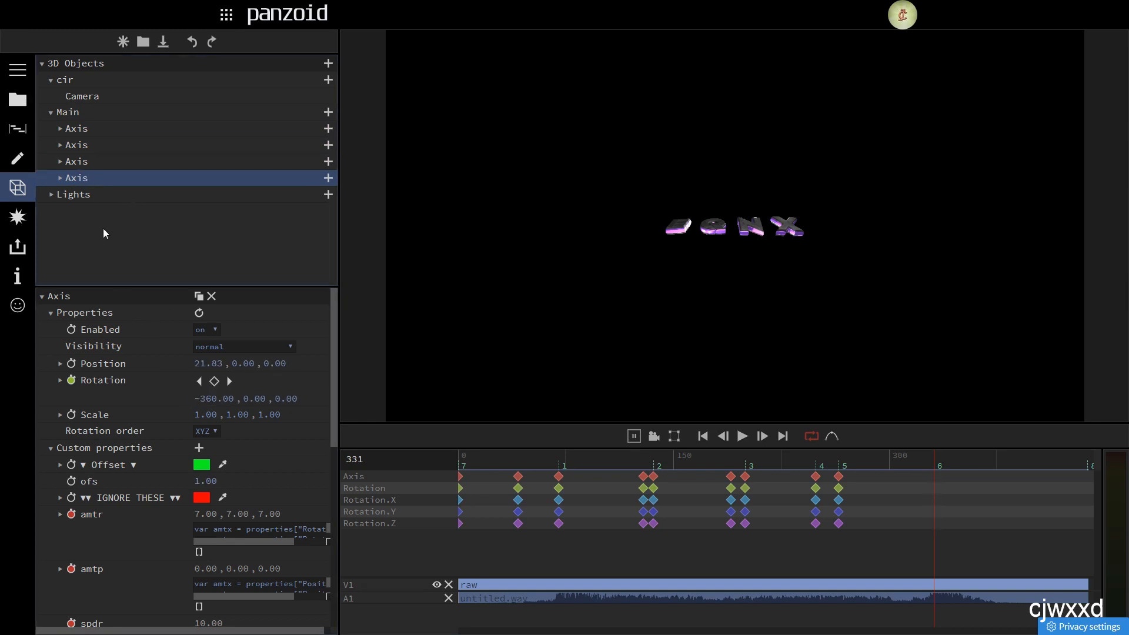
click(212, 403)
text(0)
key(Return)
drag(665, 461, 540, 455)
key(space)
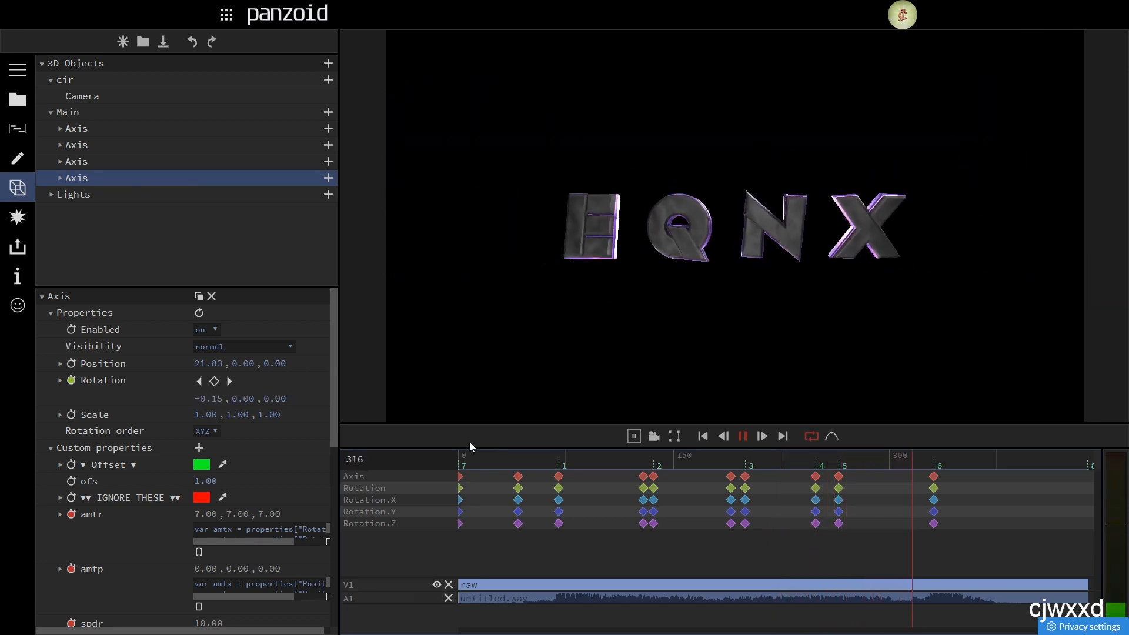
click(507, 453)
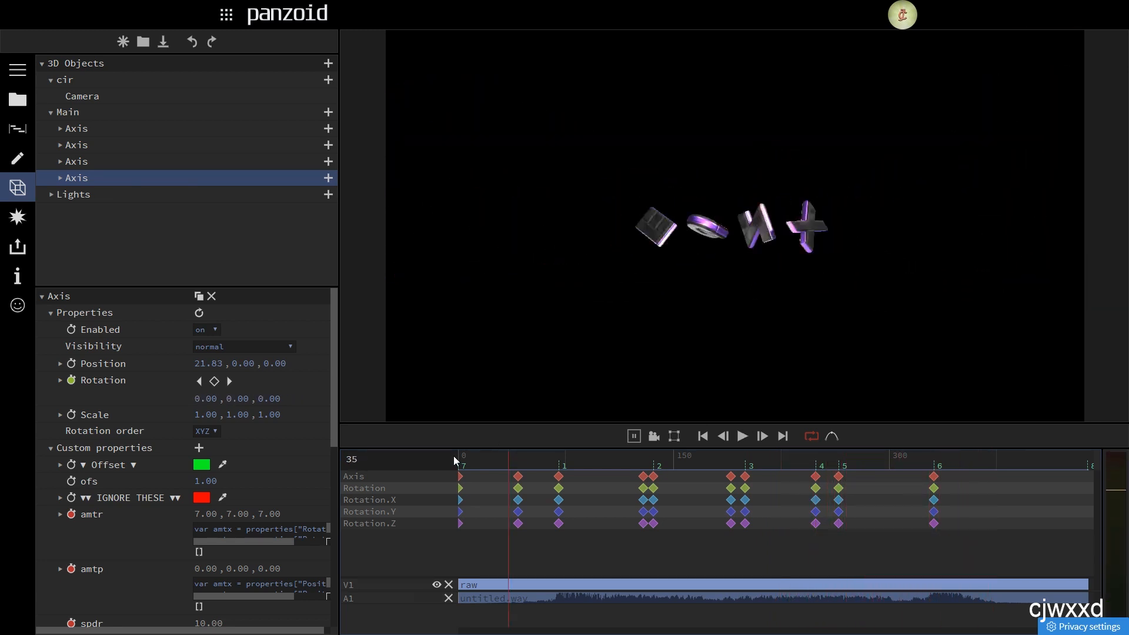
click(453, 456)
Step: Save the project as a downloaded file and return to the full-screen editor
key(F11)
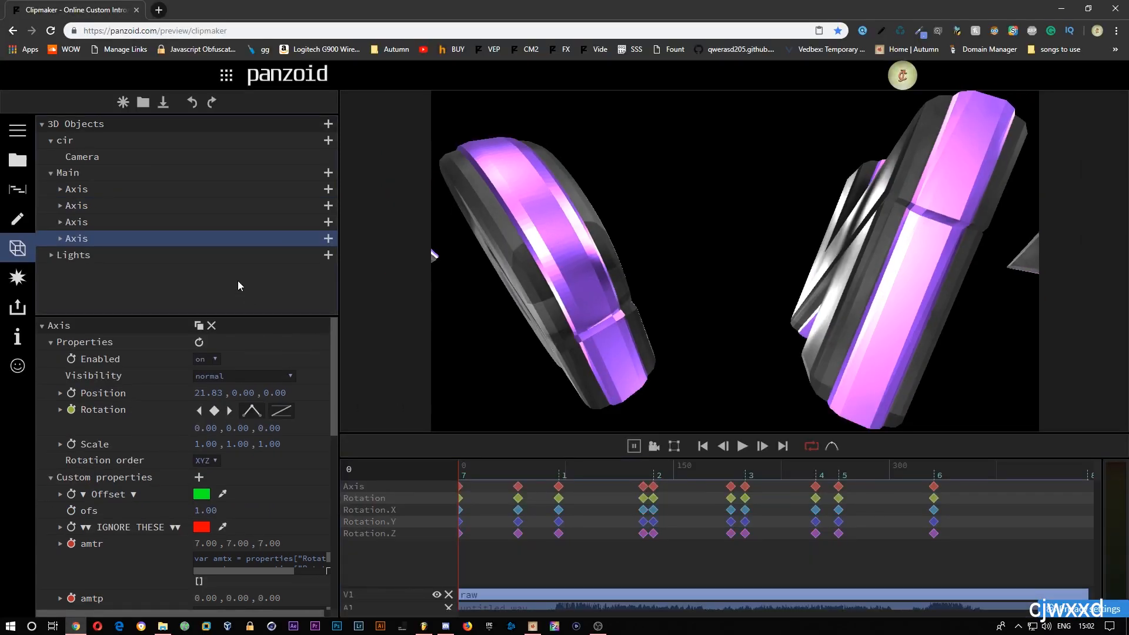
key(ctrl+s)
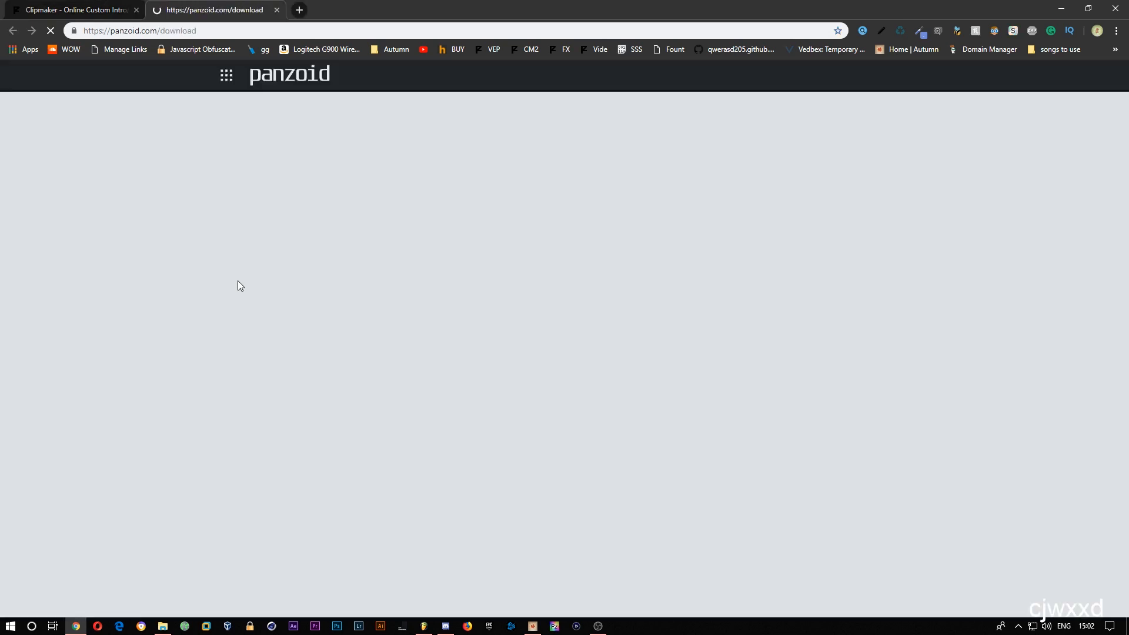
click(277, 10)
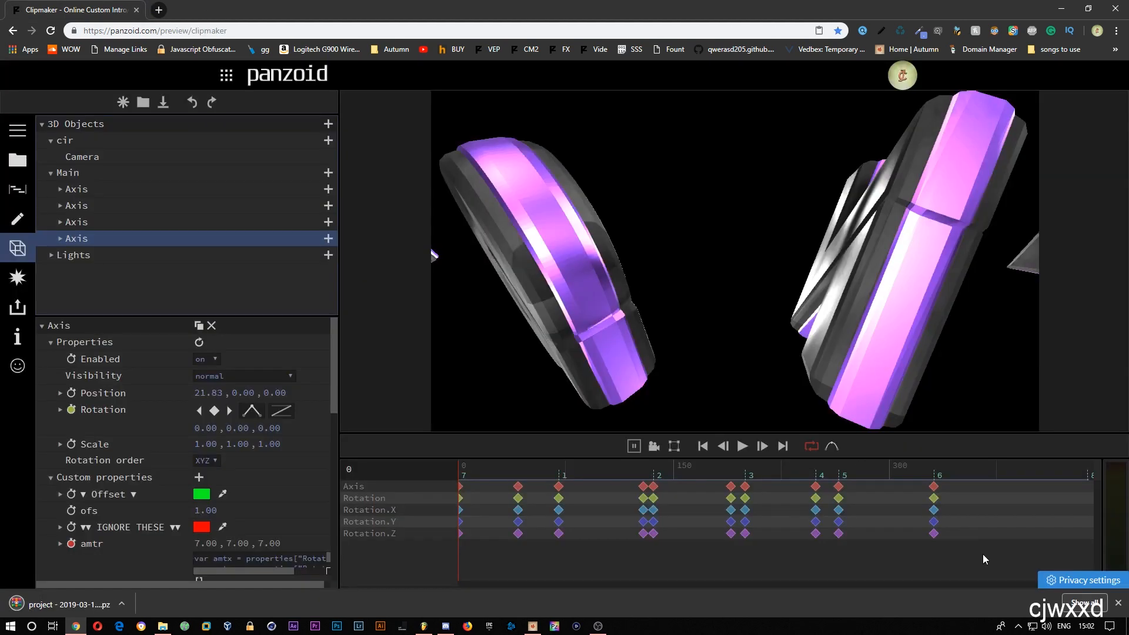
click(1118, 602)
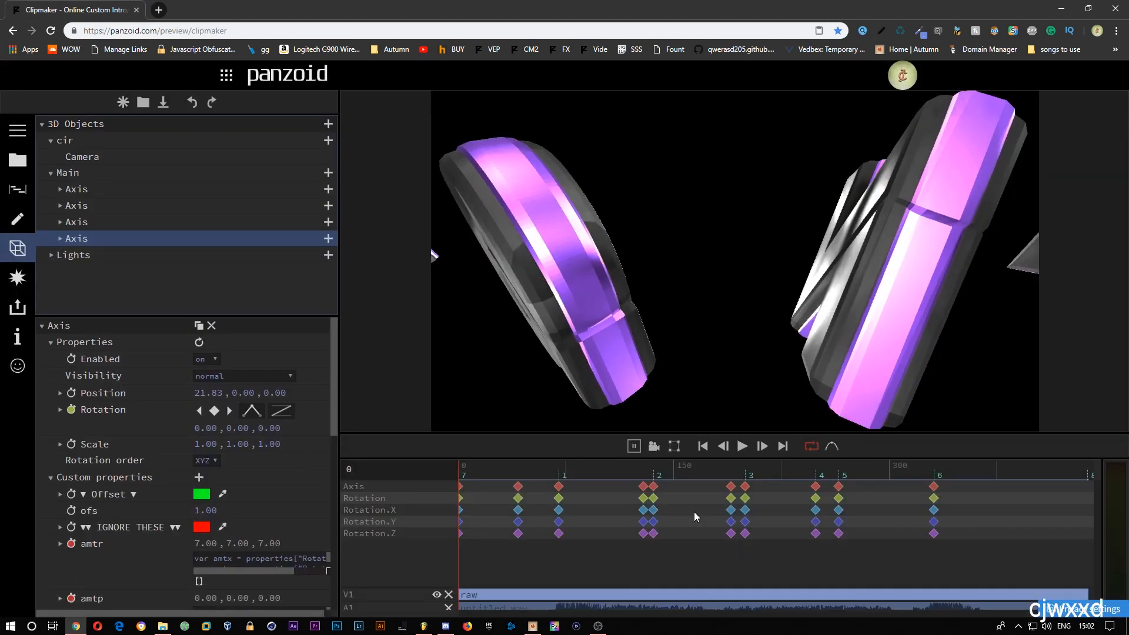
key(F11)
Step: Play the animation from the start and check the letters' motion around frame 42
key(space)
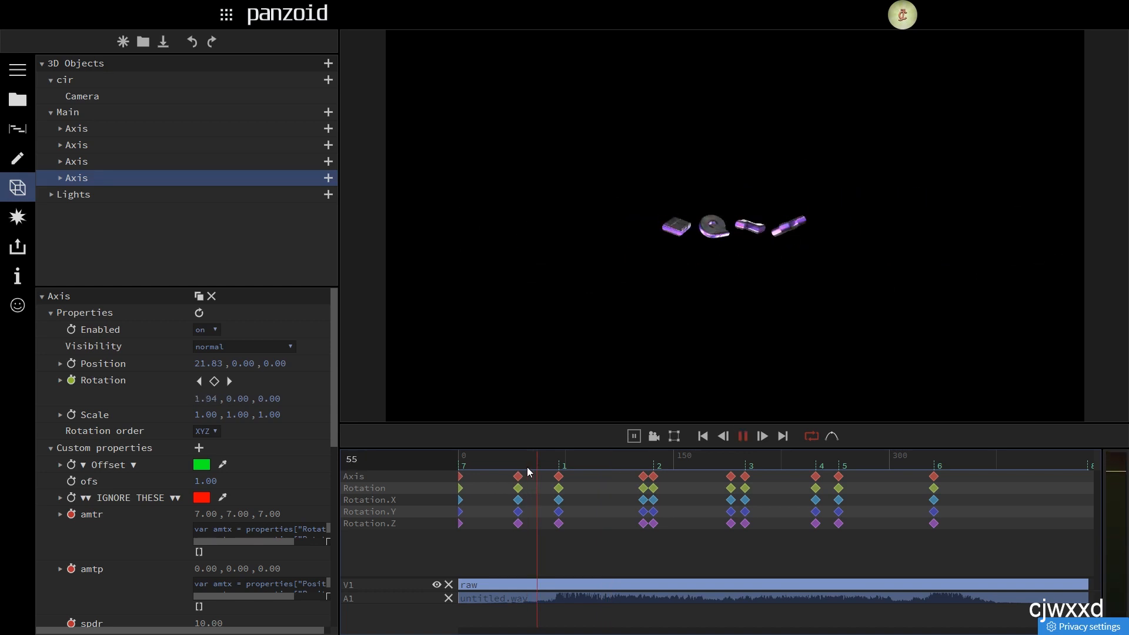
click(525, 464)
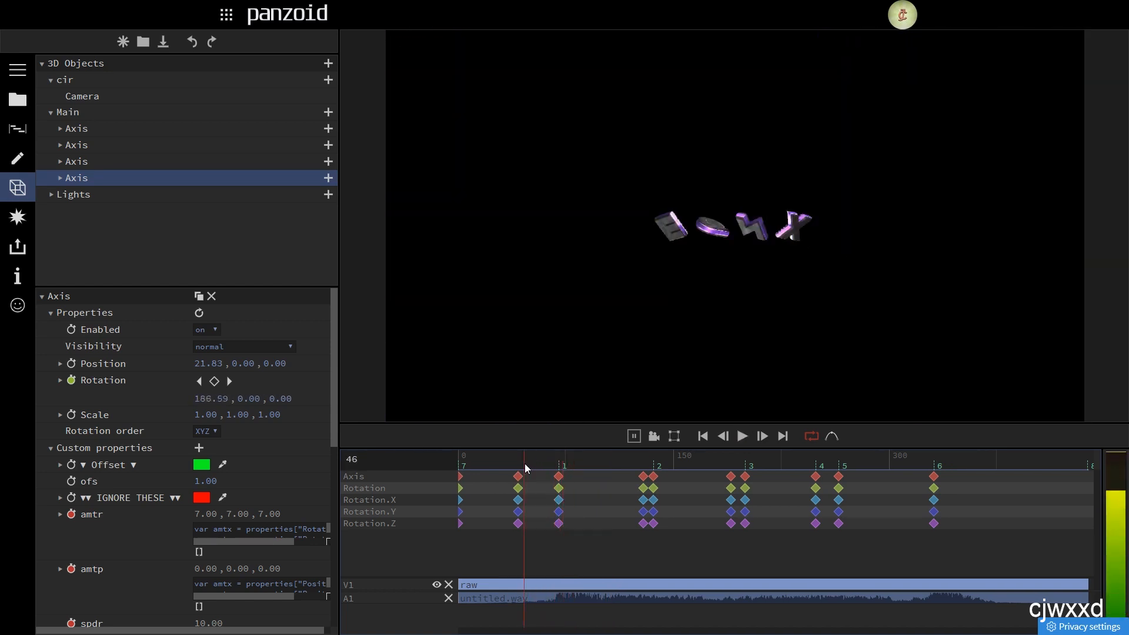
drag(524, 464, 520, 468)
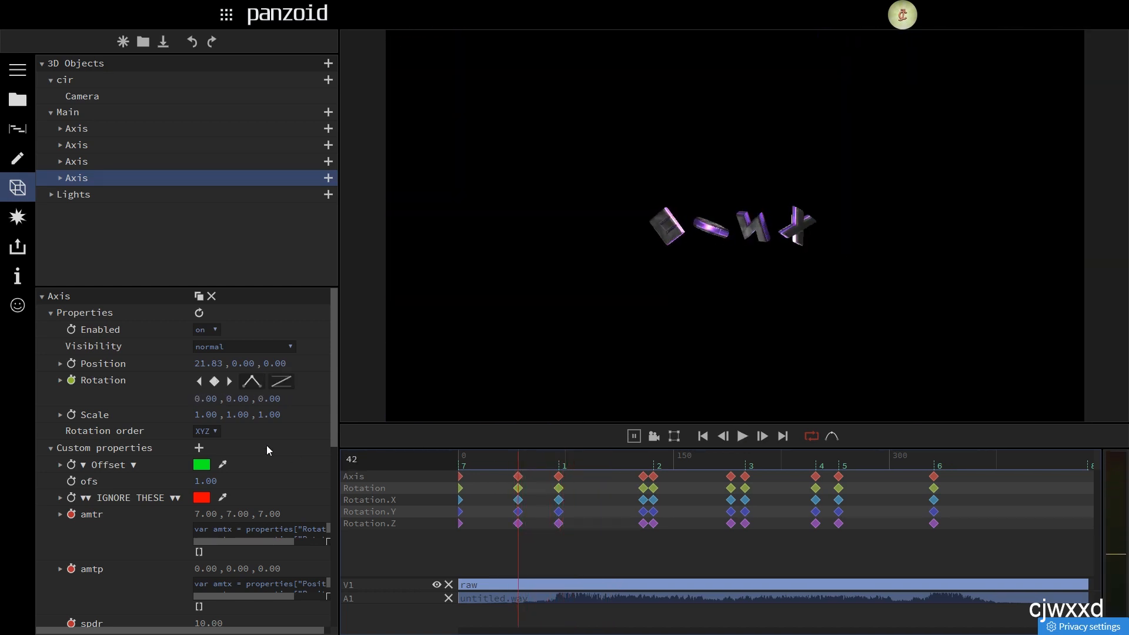
Step: Add a keyframe to Main's Random Position at frame 249 with its easing set to none
scroll(267, 446, down, 5)
click(68, 112)
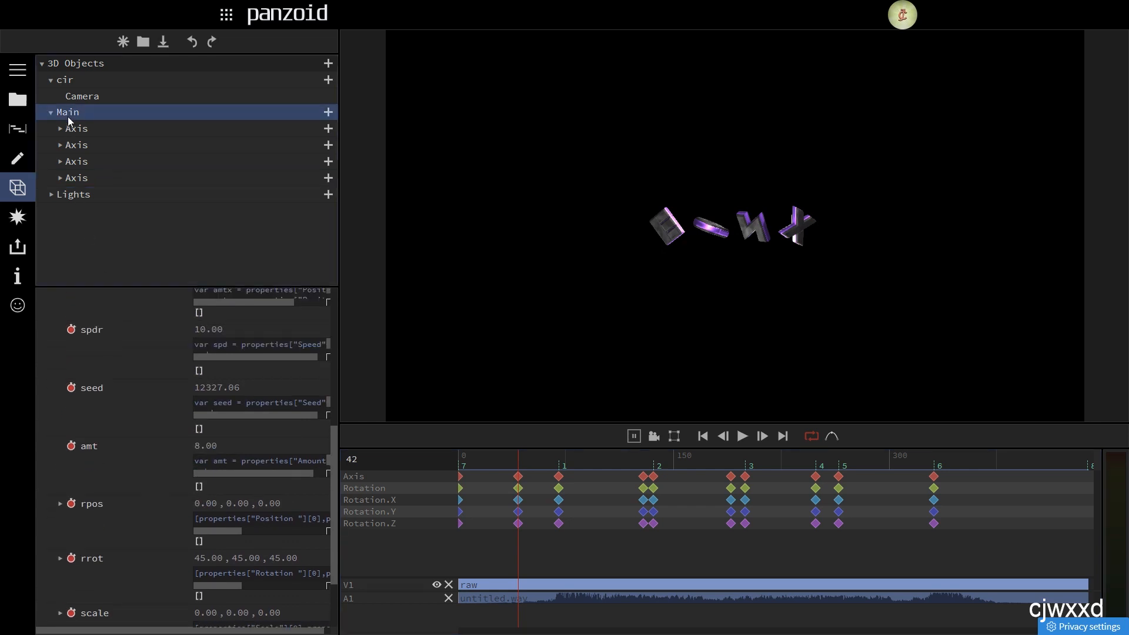
drag(725, 464, 831, 464)
scroll(121, 577, down, 1)
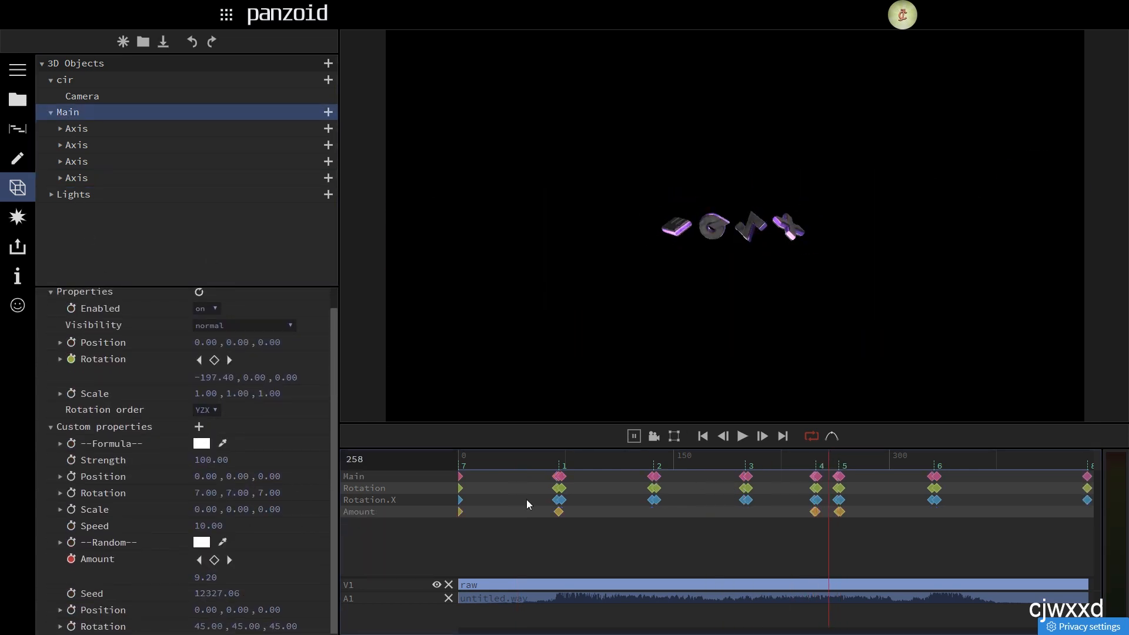
click(817, 469)
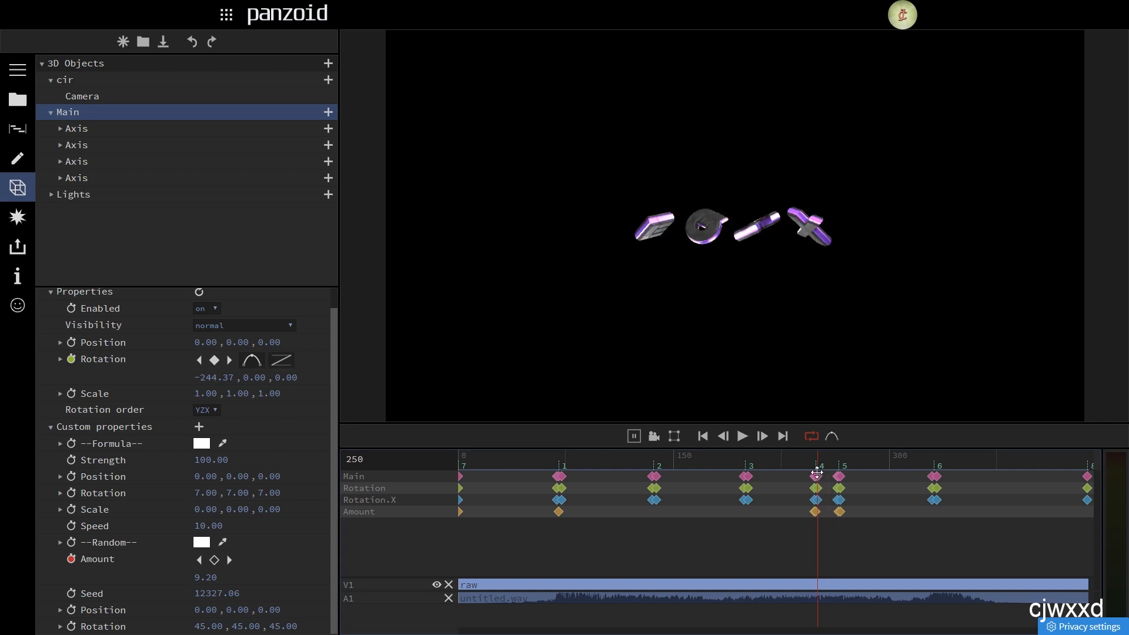
click(71, 611)
click(281, 616)
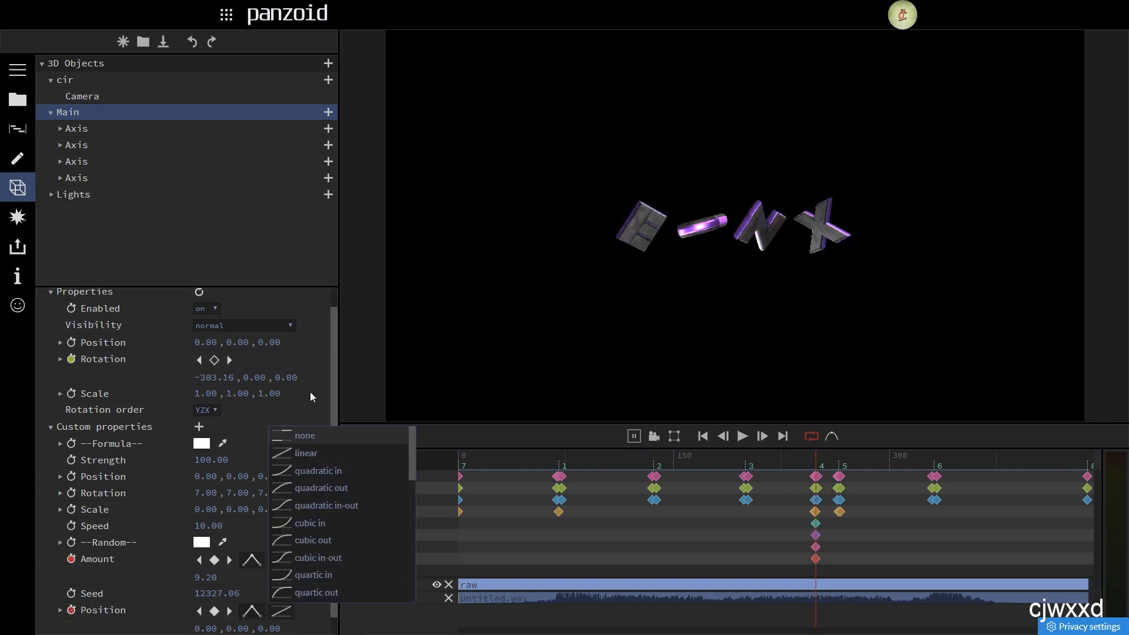
click(305, 437)
Step: Set Main's Random Position to 10, 10, 10 at frame 0 and play the animation
drag(606, 458, 402, 467)
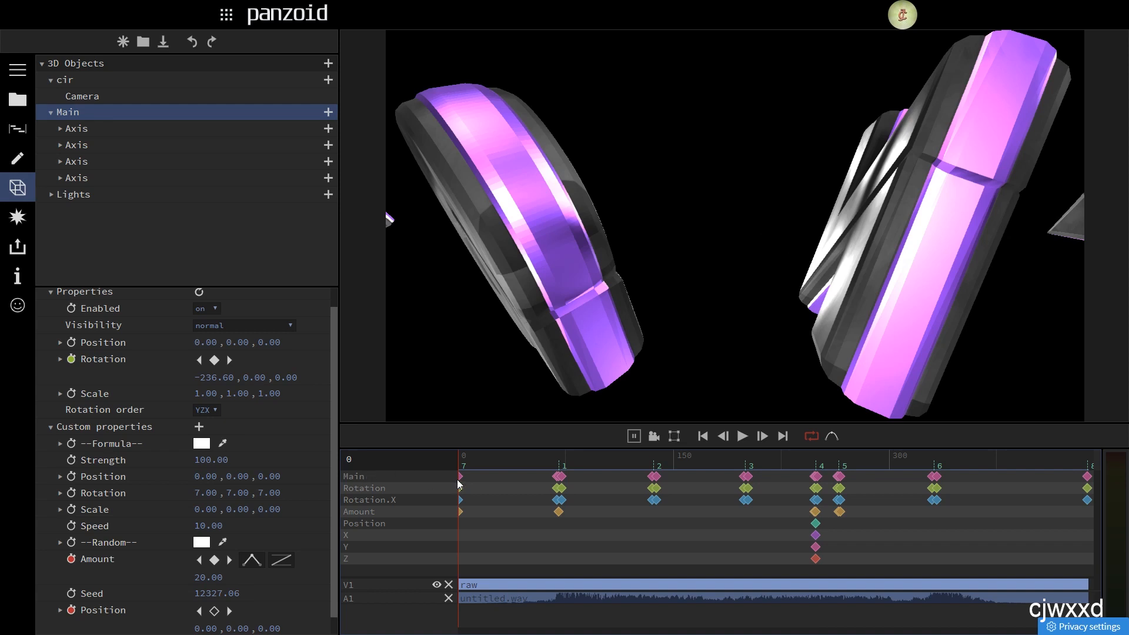
key(space)
key(space)
click(207, 628)
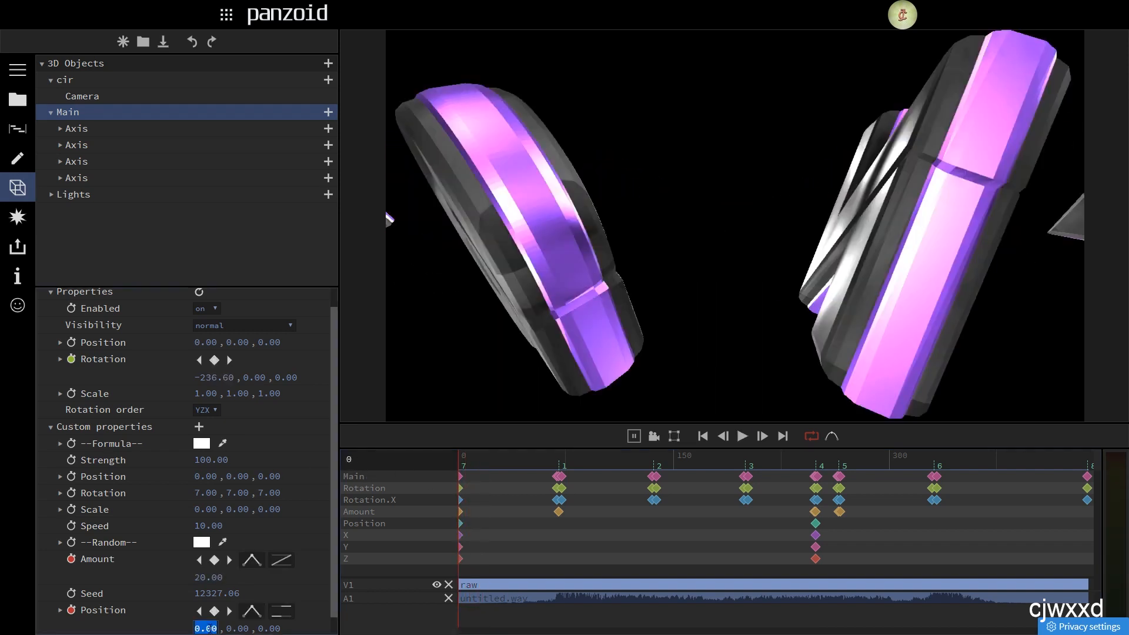
text(10)
key(Return)
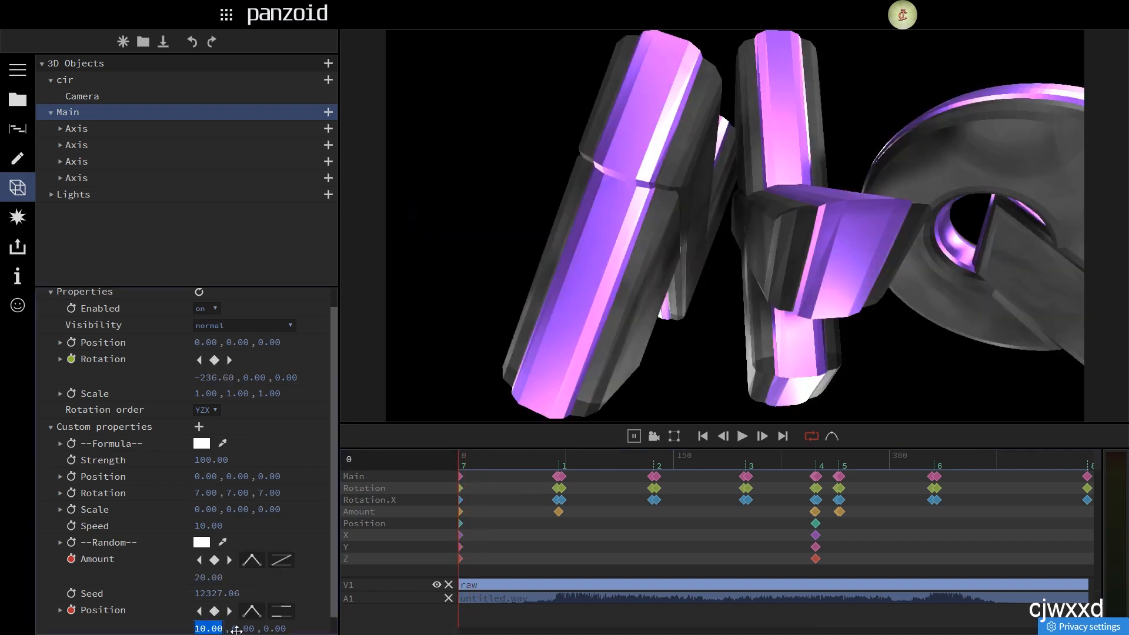
key(space)
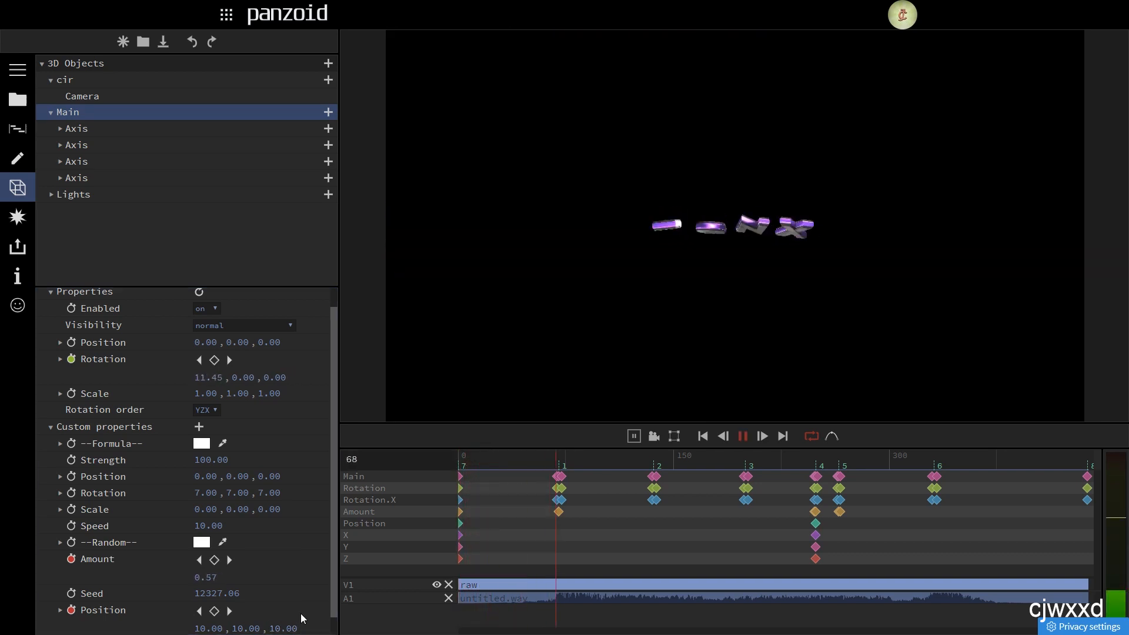
key(space)
Step: Add a keyframe to Main's Random Seed at frame 249 with its easing set to none
scroll(266, 545, down, 1)
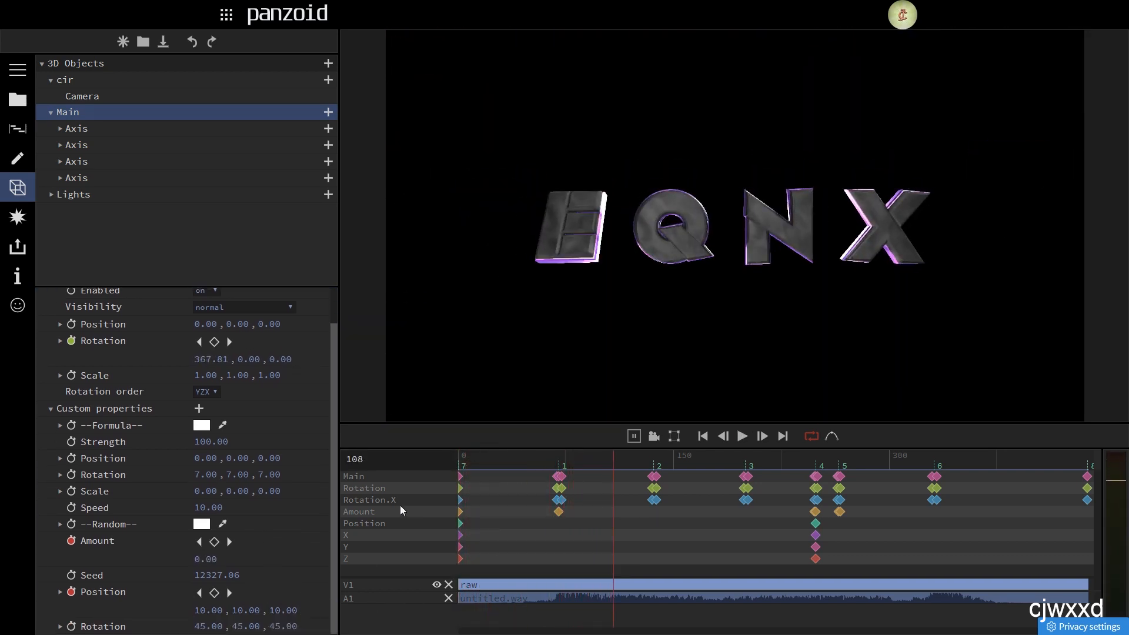
click(480, 457)
drag(480, 457, 285, 469)
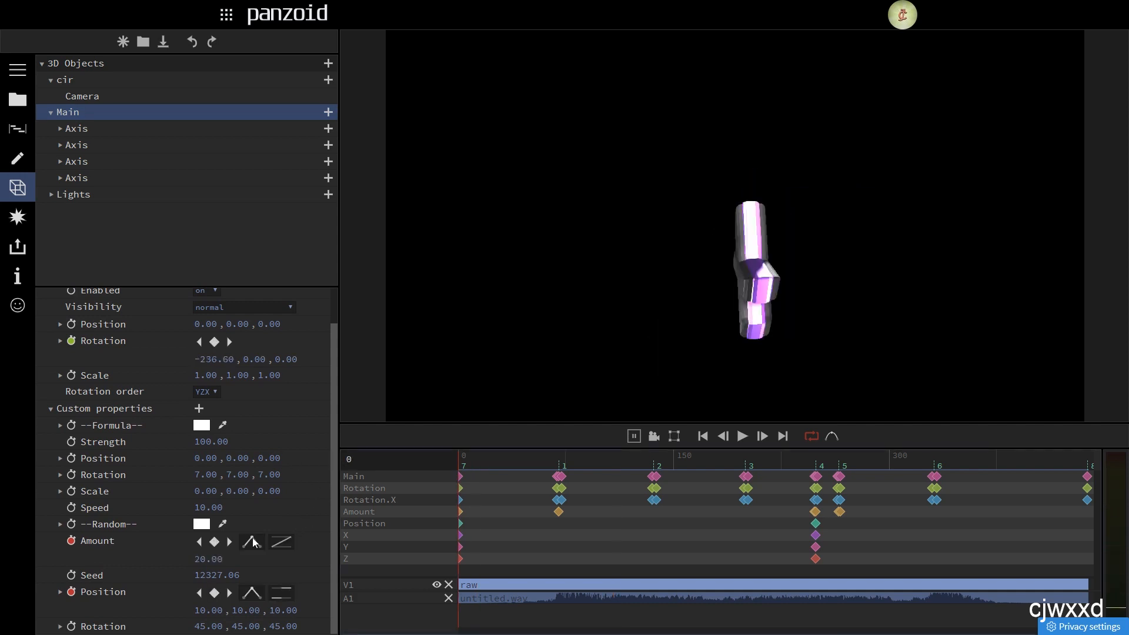
click(814, 464)
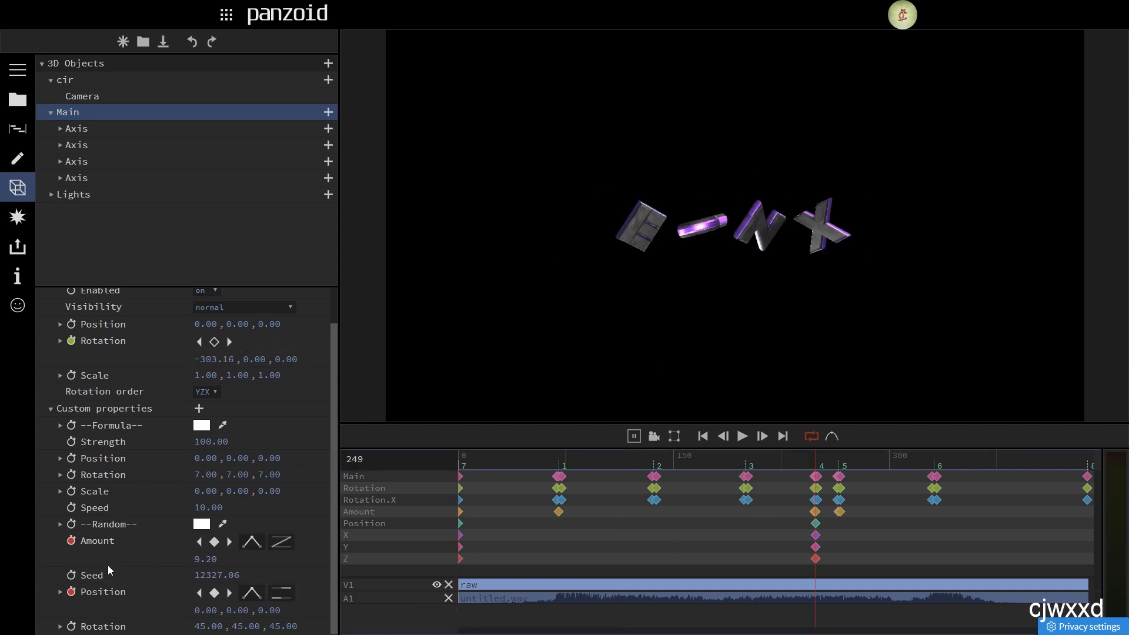
click(72, 575)
click(285, 580)
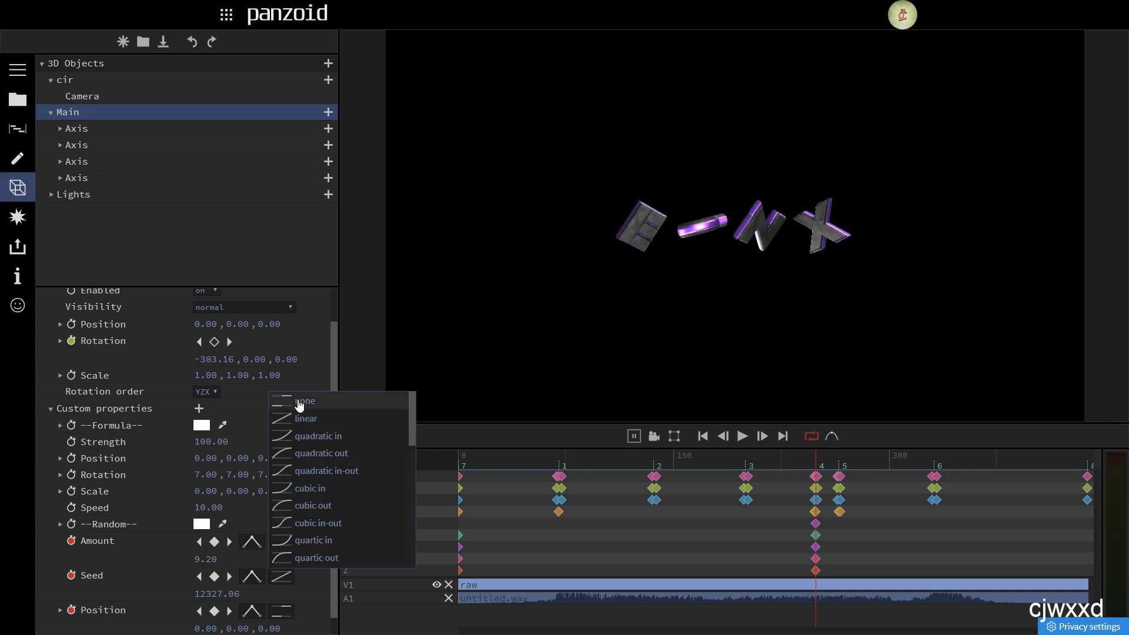
Step: Play back the scattered letters' opening motion and scrub to frame 70
drag(738, 462, 521, 479)
key(space)
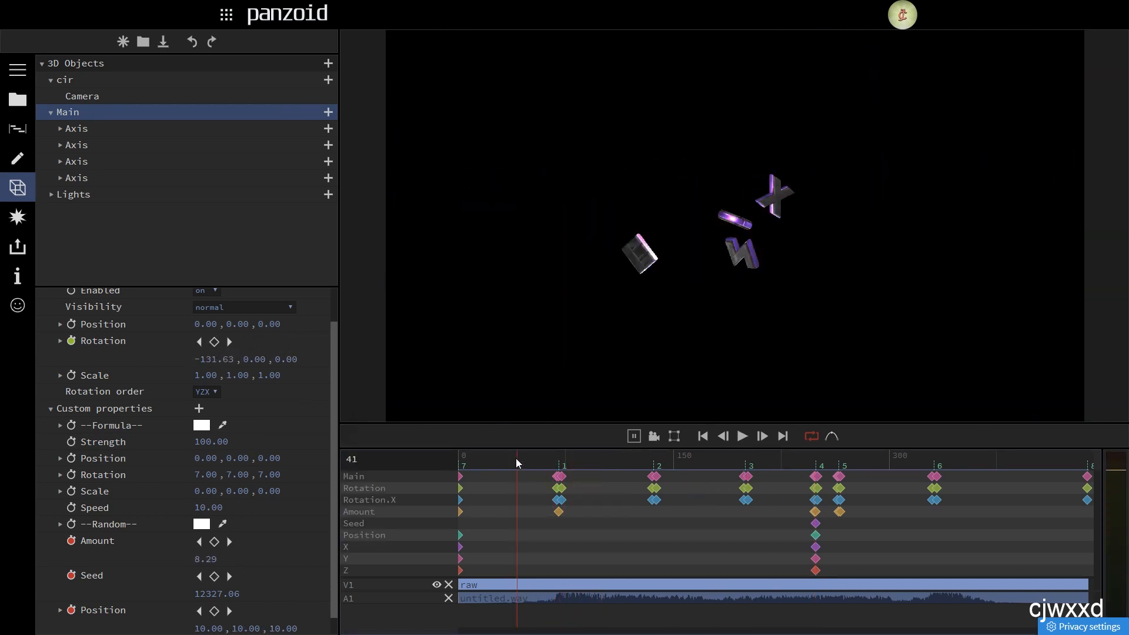
drag(524, 468, 559, 466)
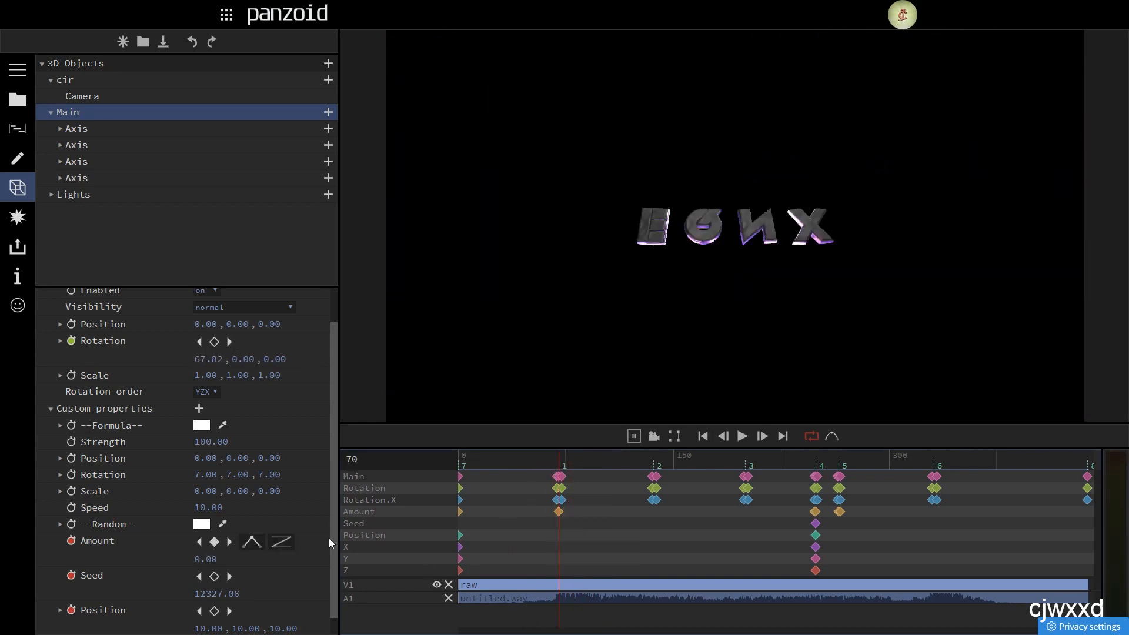
Step: Set Main's Random Amount to 20 at frame 70 and 0 at frame 0, and play the result
scroll(294, 565, down, 1)
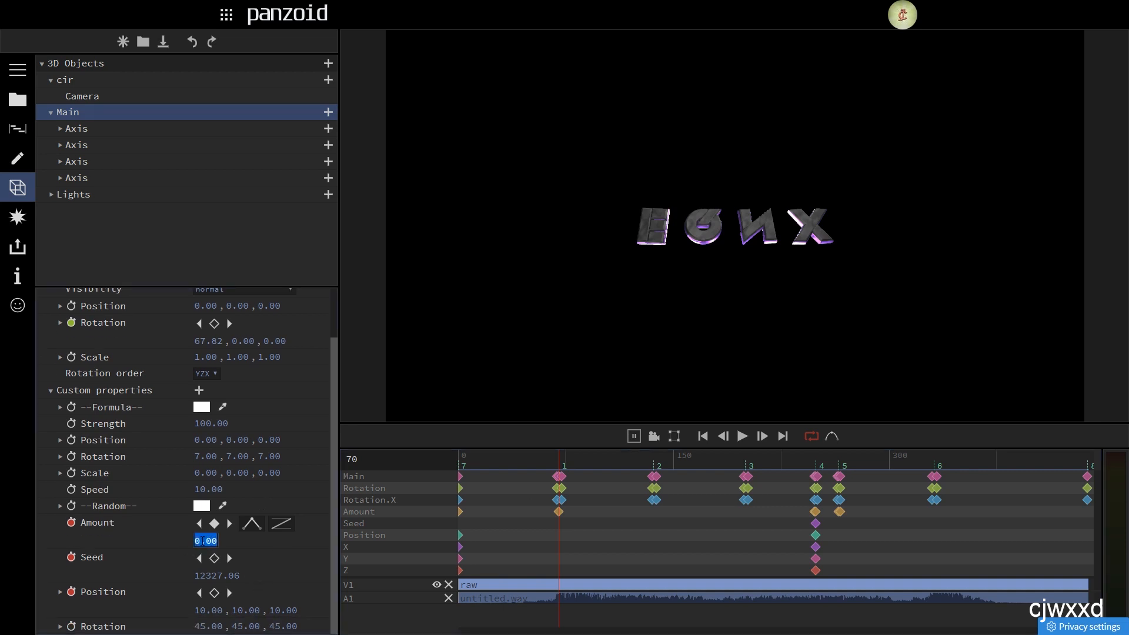
text(10)
key(Return)
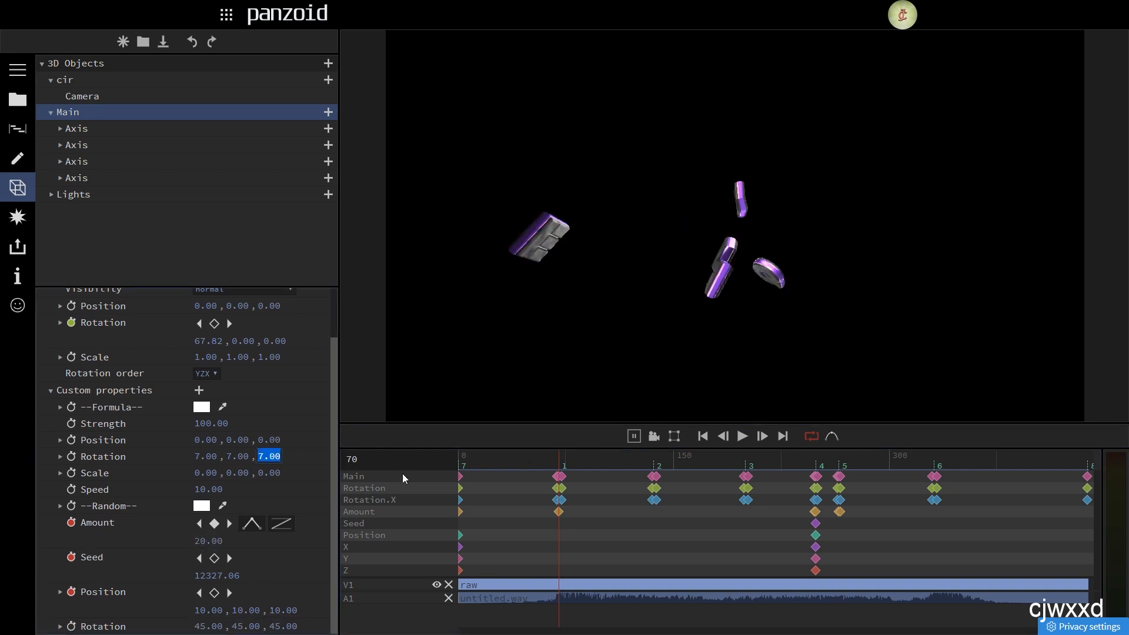
drag(487, 463, 347, 469)
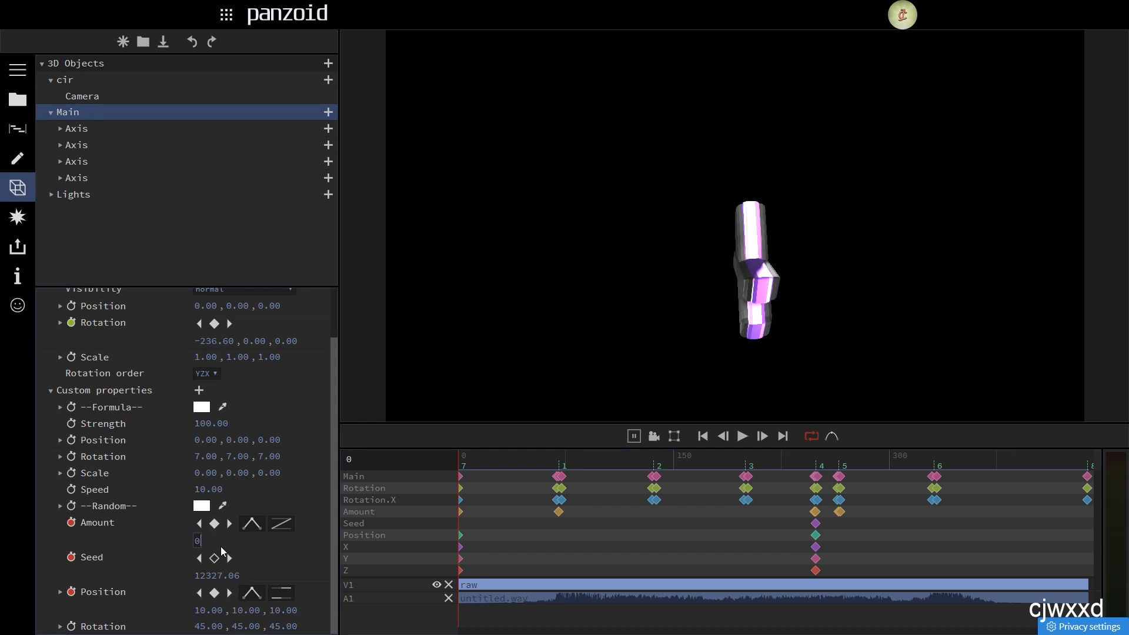
click(397, 522)
key(space)
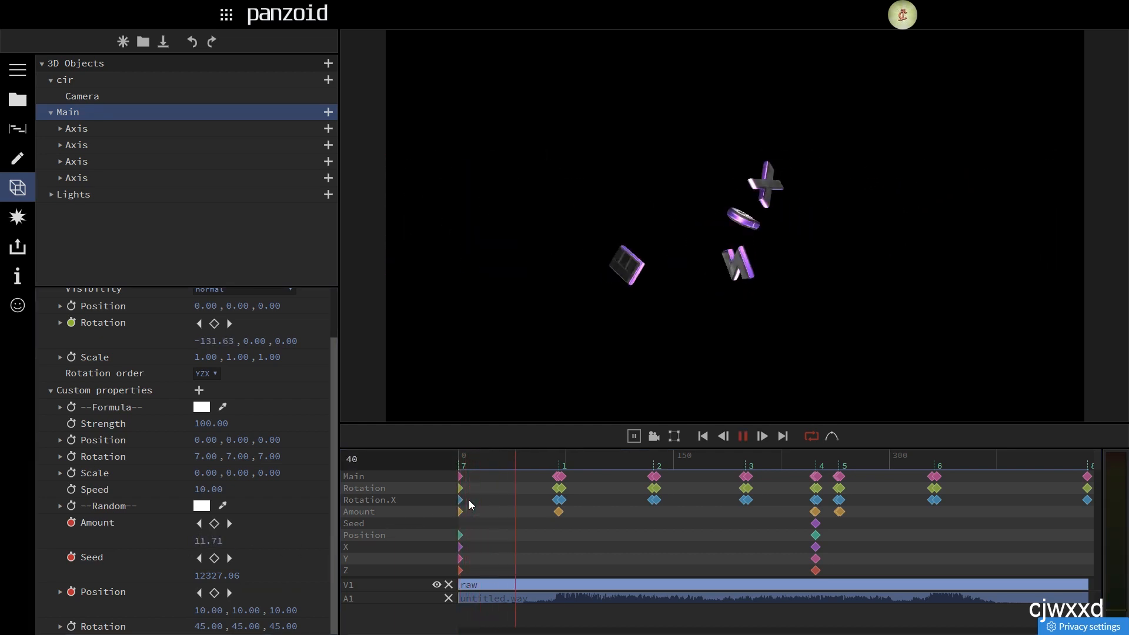
Step: Move Main's first Amount keyframe to about frame 37, give the frame 70 keyframe an ease-in curve, and play the animation
click(559, 464)
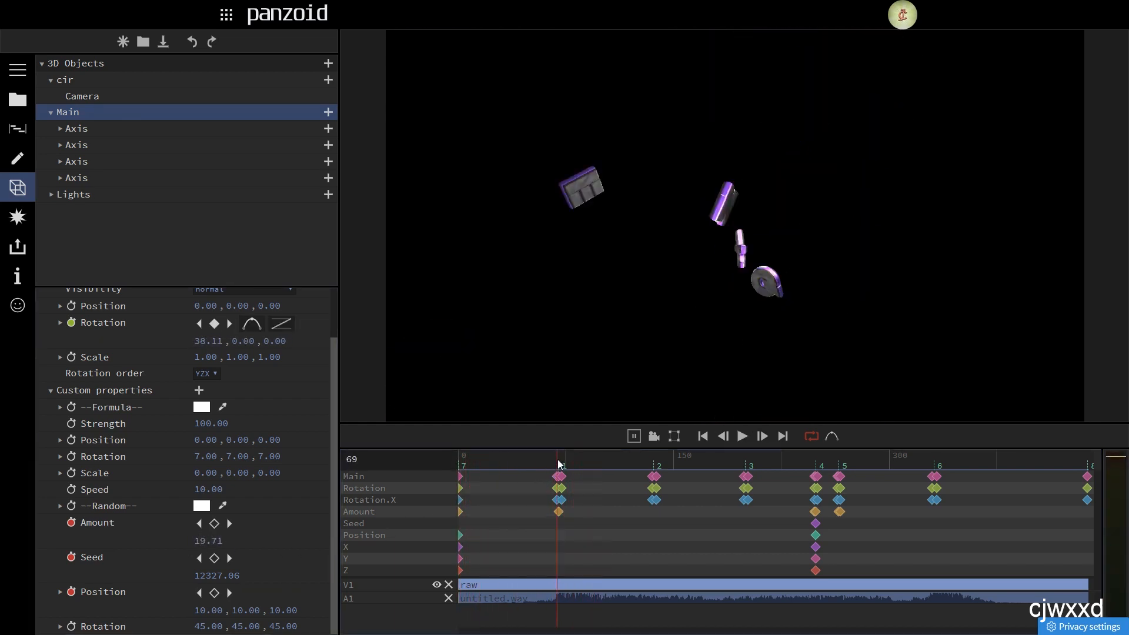
key(Right)
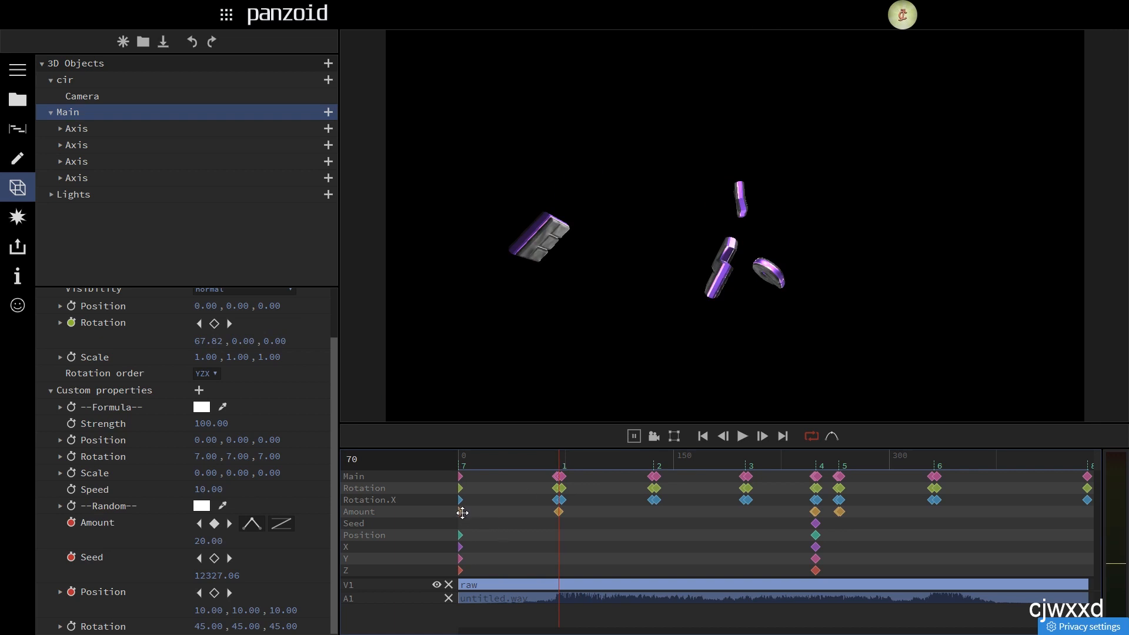
drag(515, 512, 520, 509)
click(281, 524)
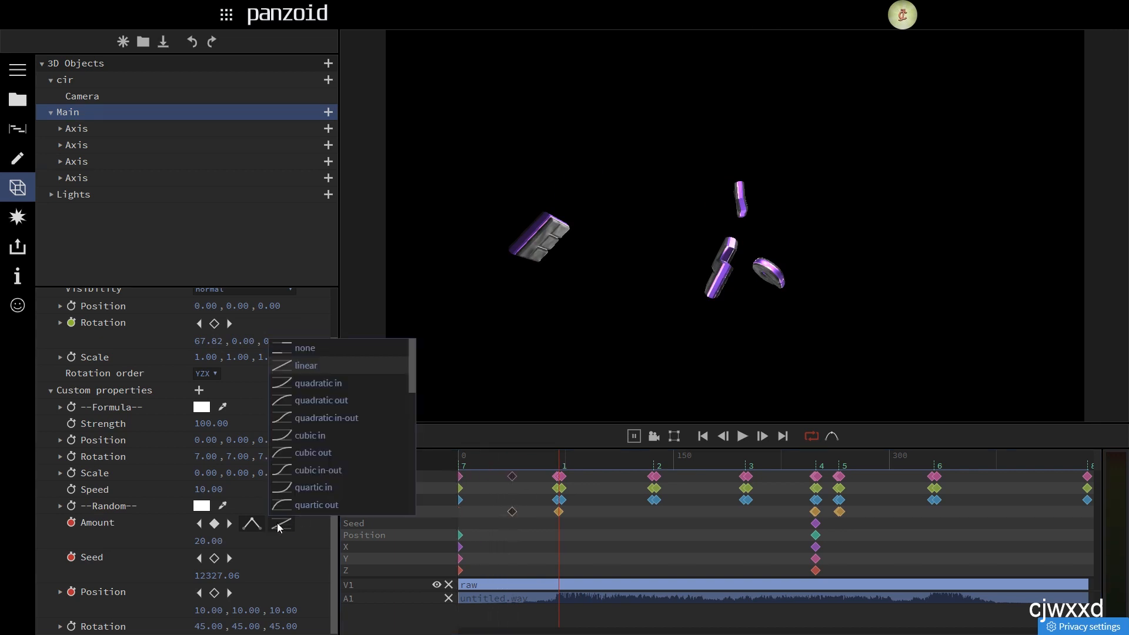
click(297, 452)
key(space)
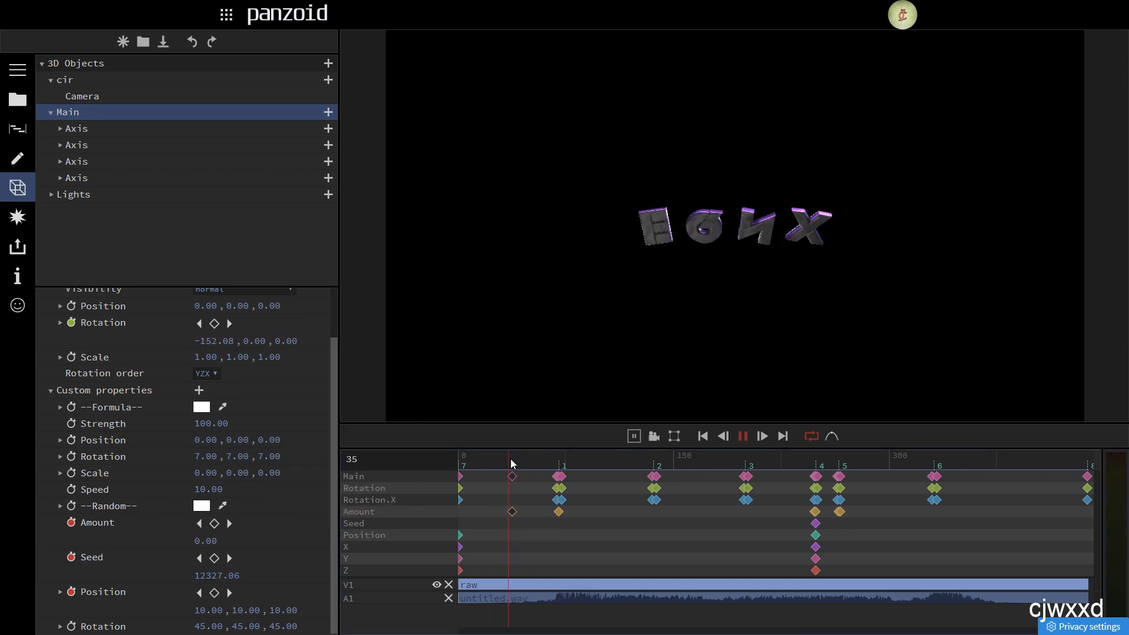
Step: Step the Random Seed at frame 70 to 12343.06, move that keyframe to frame 0, and play the animation
drag(512, 463, 562, 464)
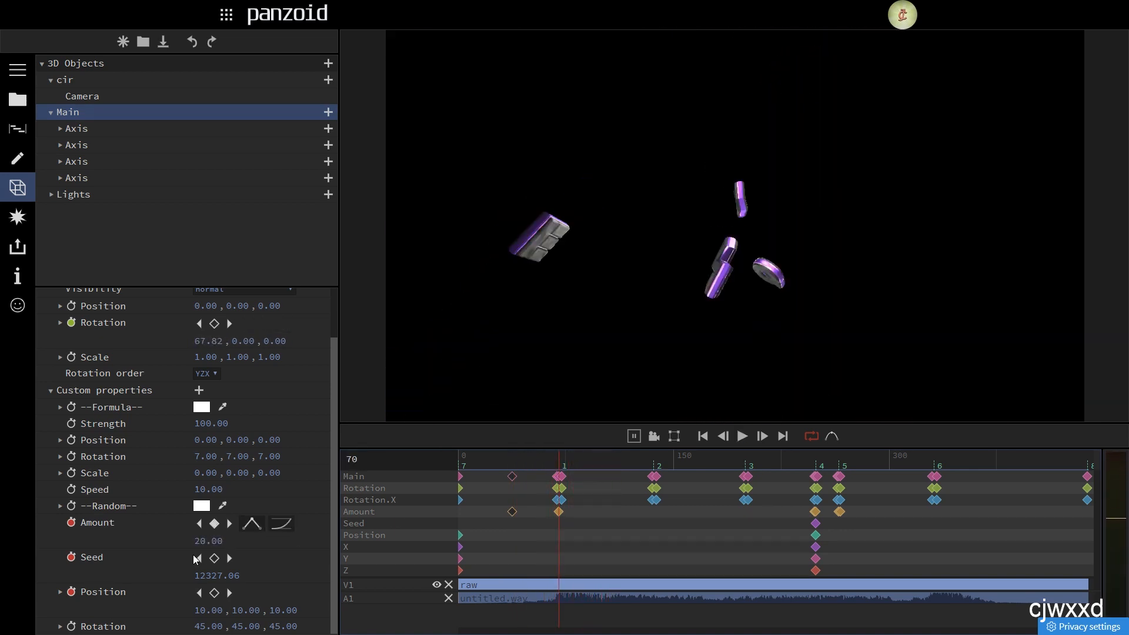
click(216, 578)
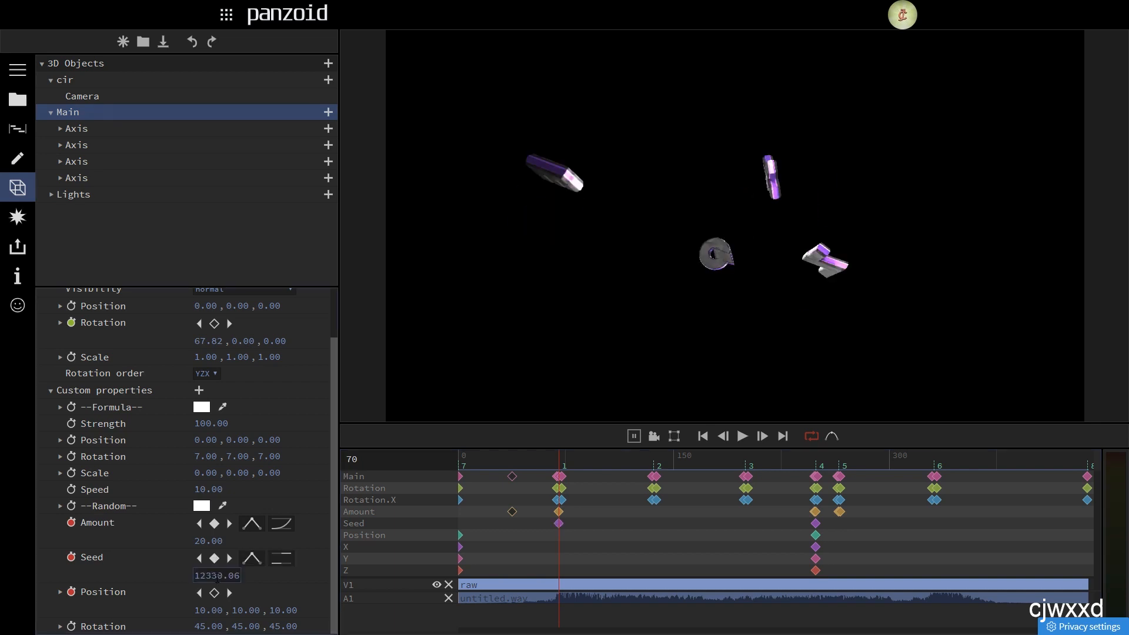
key(Up)
key(Up)
key(Up)
key(Up)
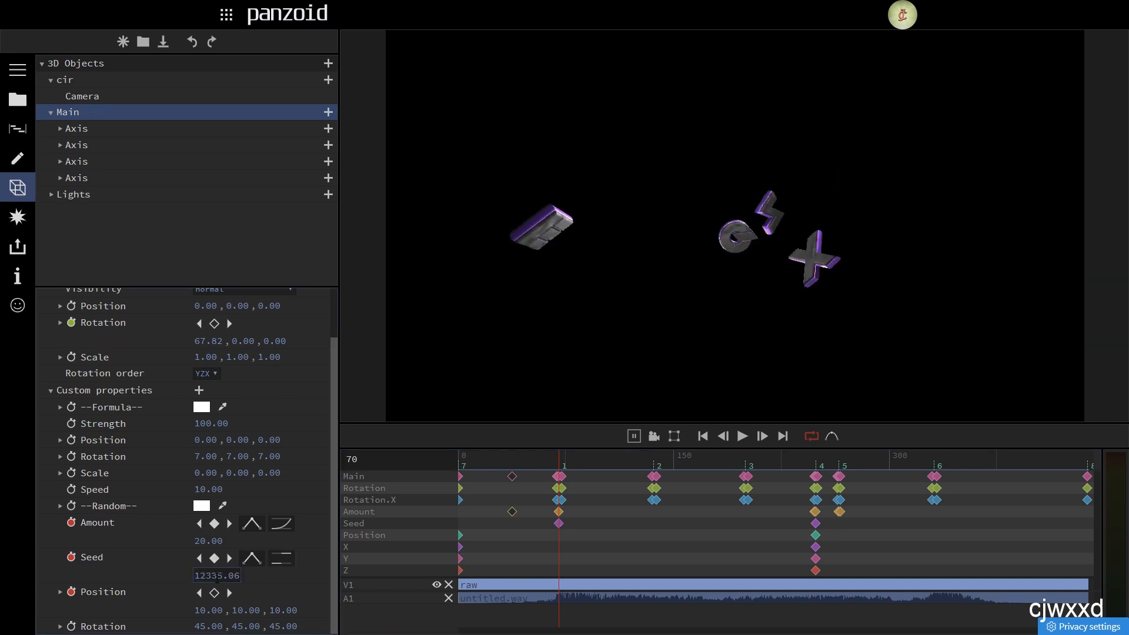
key(Down)
key(Up)
key(Up)
key(Up)
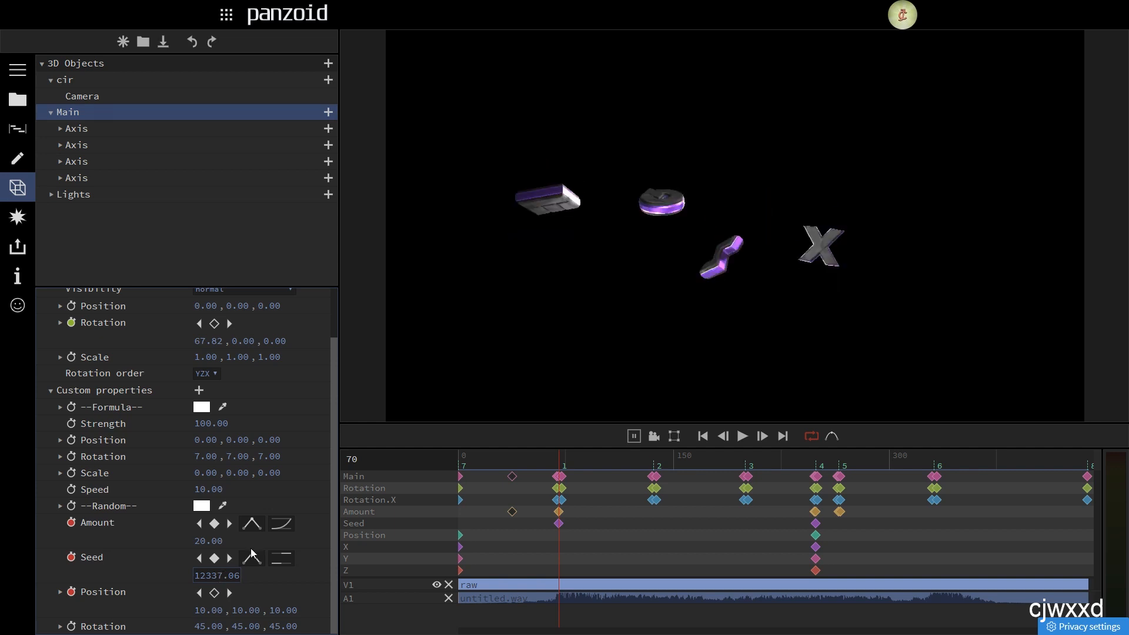
key(Up)
key(Up)
key(Up)
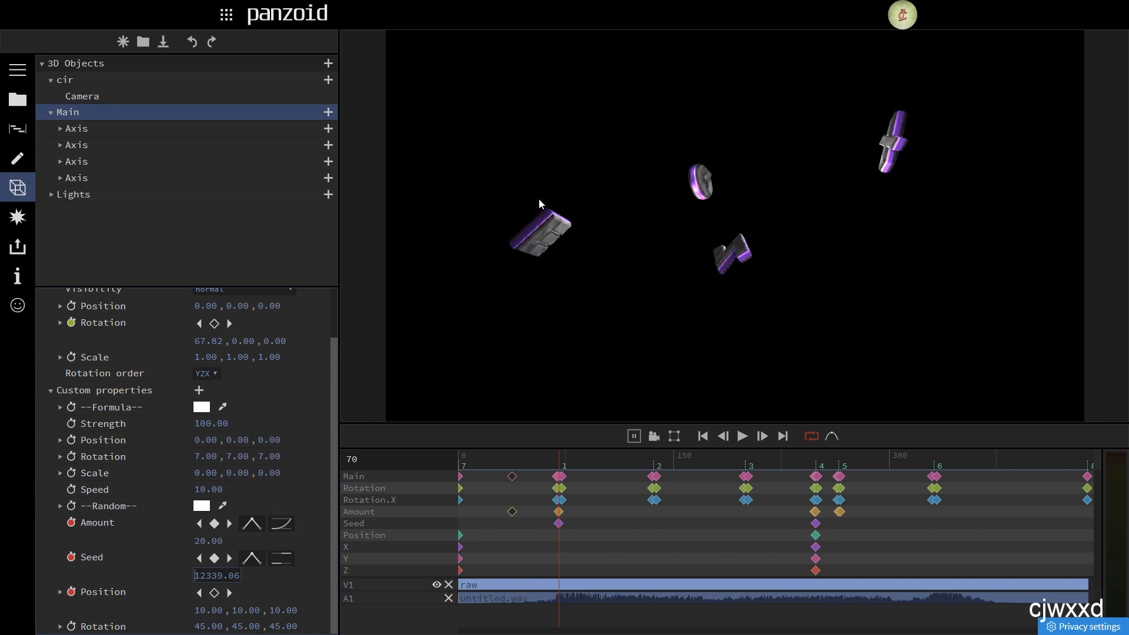
key(Up)
key(Up)
key(Up)
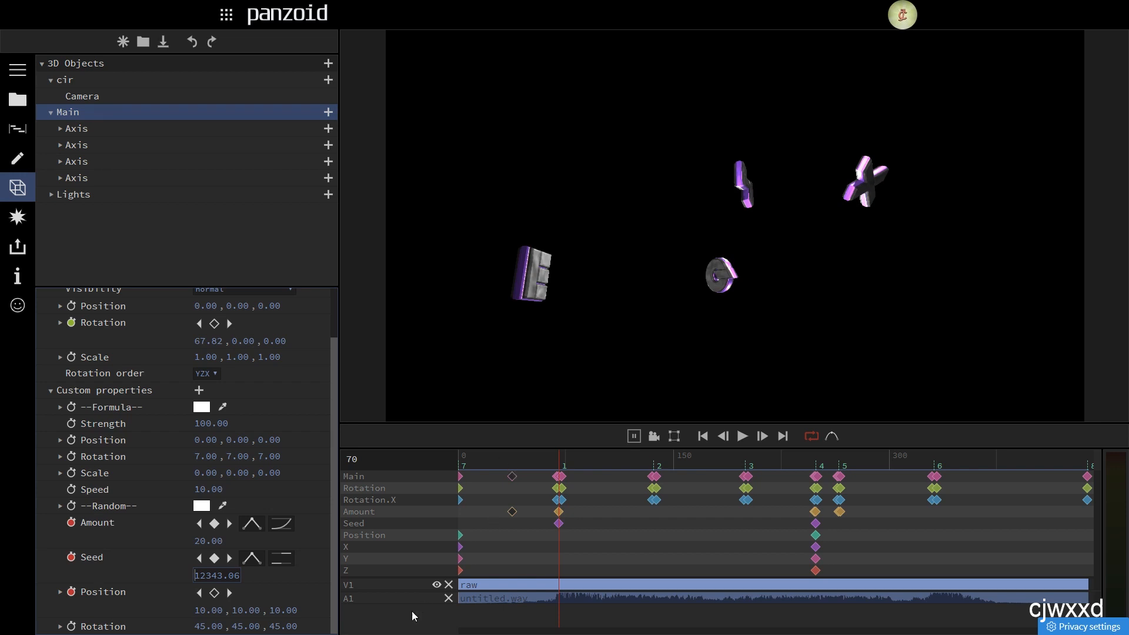
drag(560, 525, 471, 534)
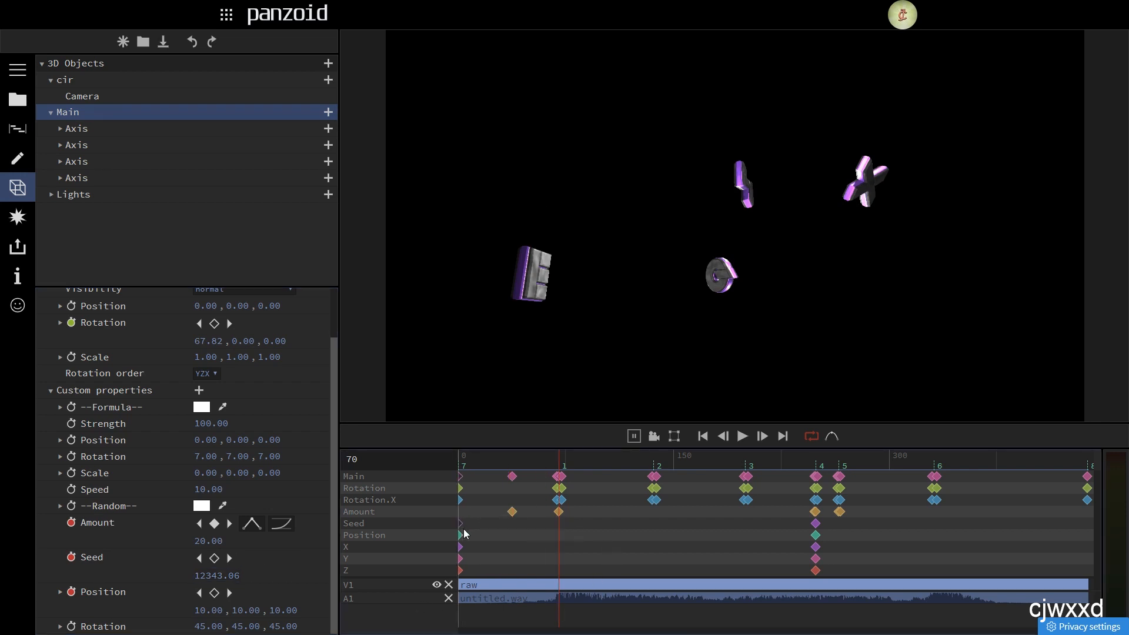
key(space)
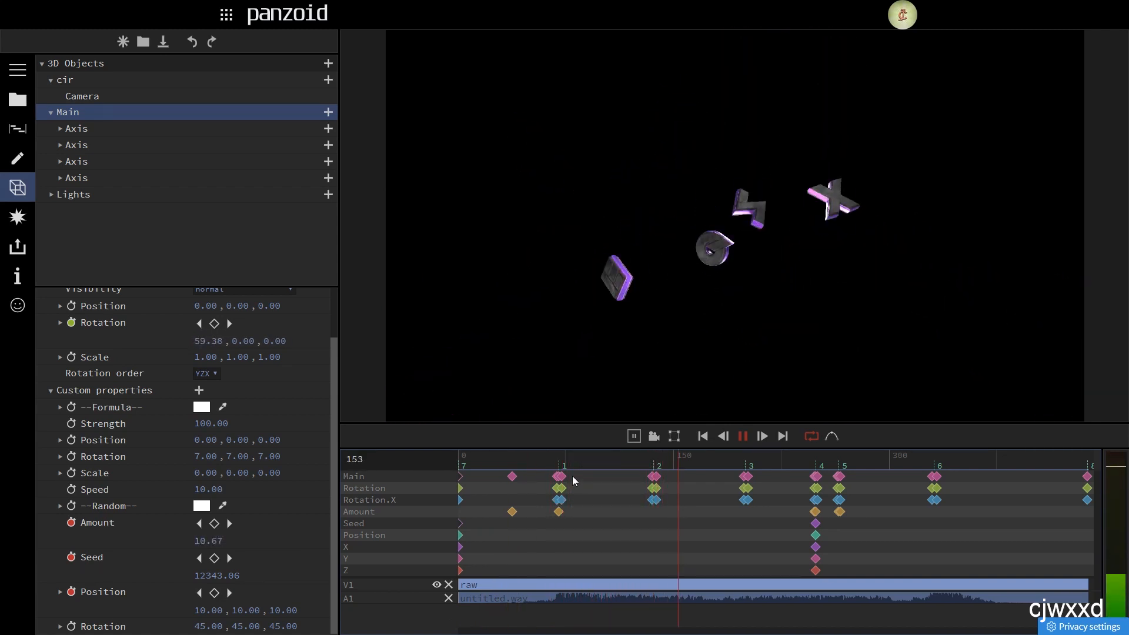
Step: Set the Random Amount at frame 70 to 10, trying 15 first, and play the animation
click(555, 466)
click(559, 466)
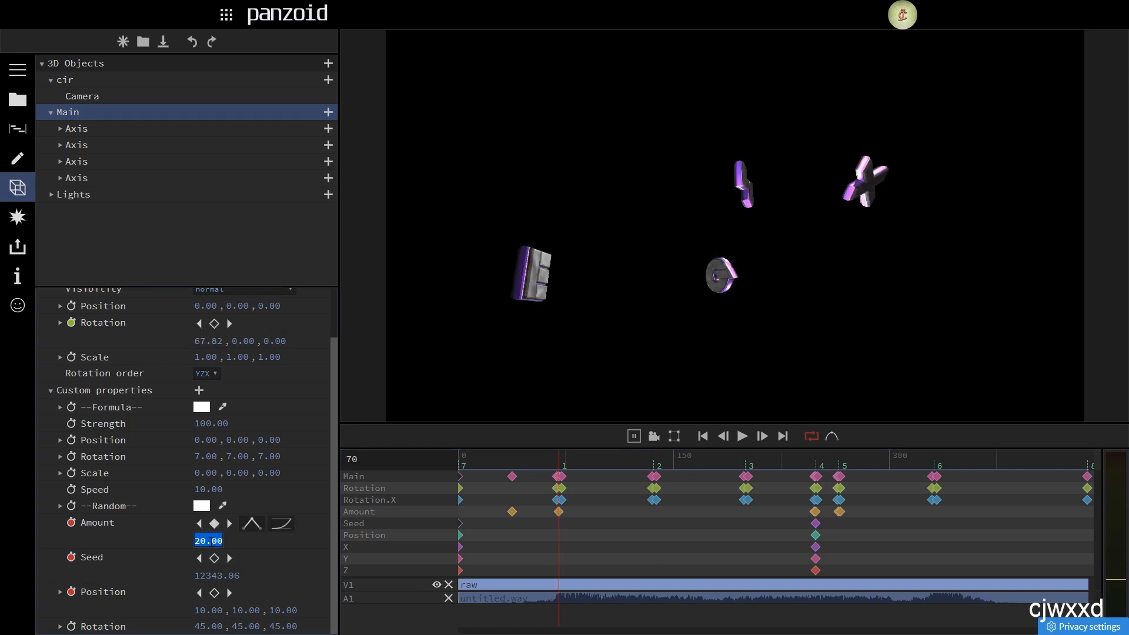
text(15)
key(Return)
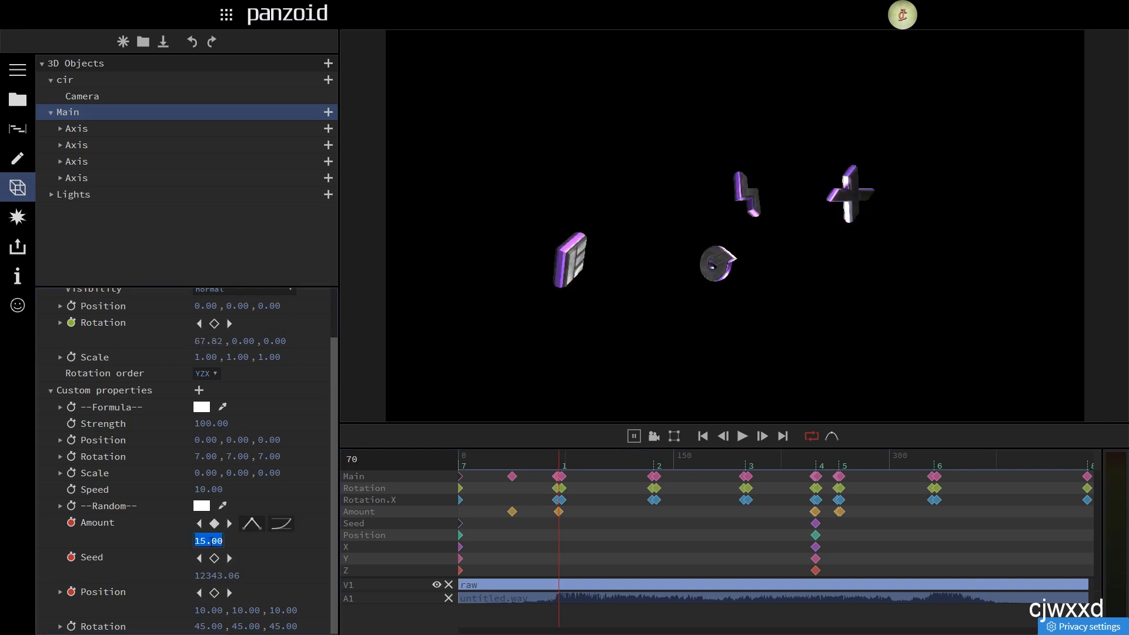
text(10)
key(Return)
key(space)
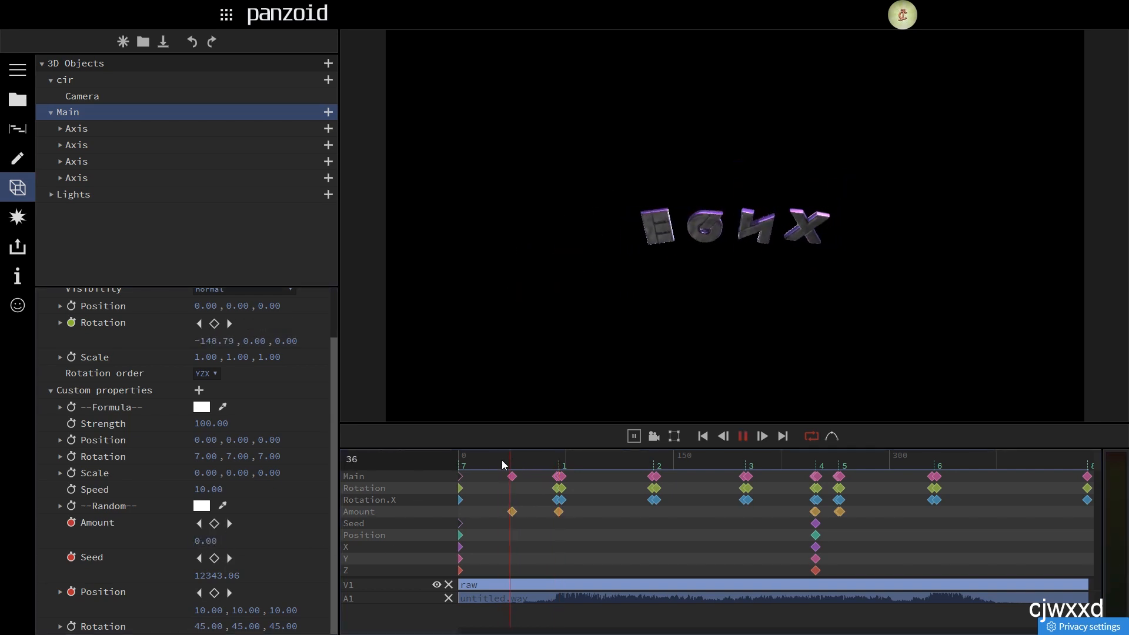
Step: Key the Random Amount to 0 at frame 109, give it a non-linear easing, and play the animation from the start
drag(502, 460, 615, 454)
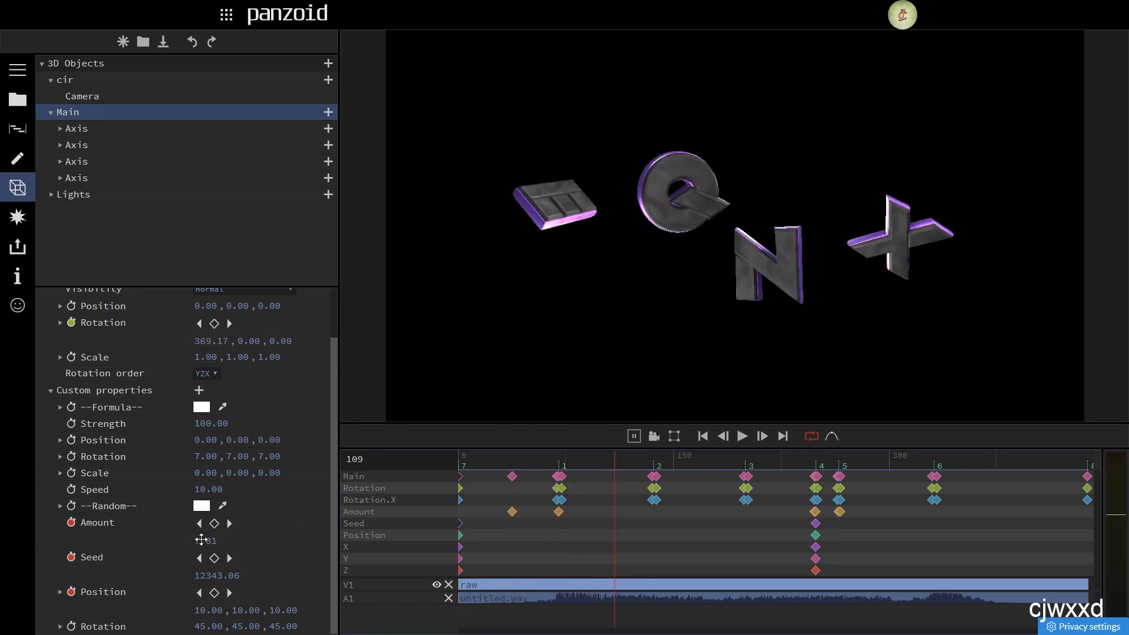
click(207, 539)
text(0)
key(Return)
click(286, 522)
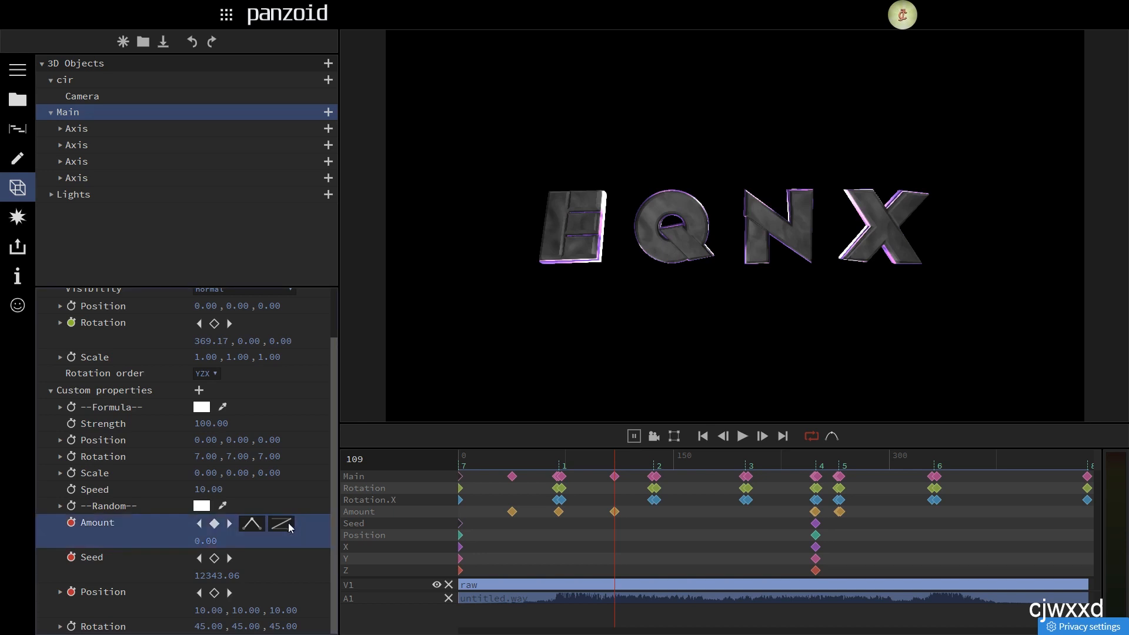
click(298, 457)
drag(547, 463, 414, 466)
key(space)
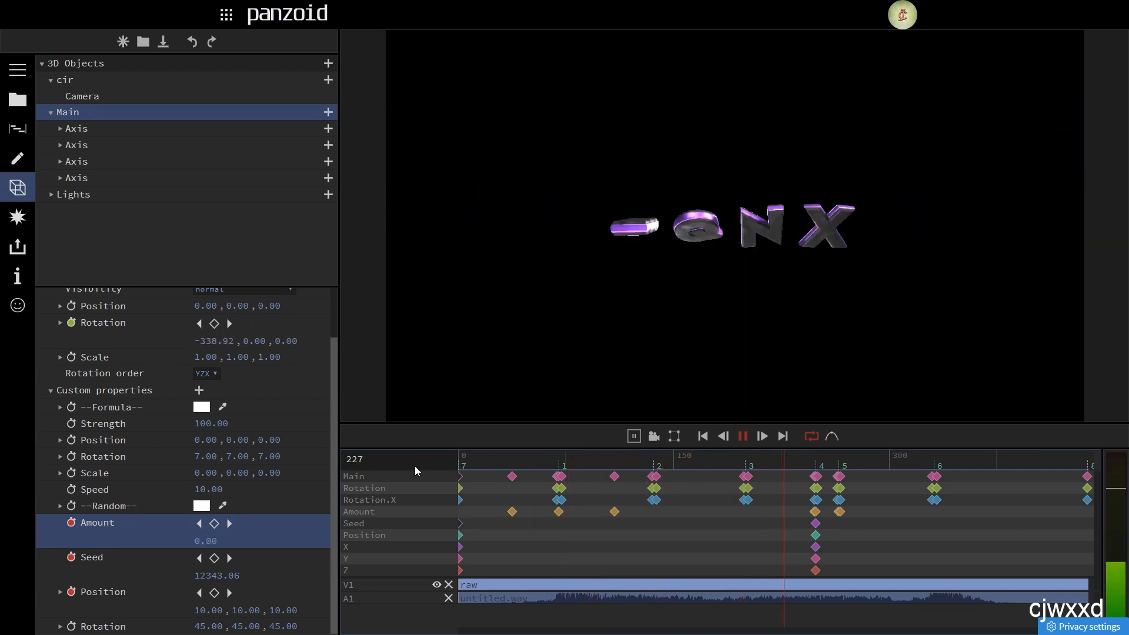
Step: Move Main's Random Position and Seed keyframes from marker 4 back to frame 141, just after marker 2
click(702, 461)
click(705, 461)
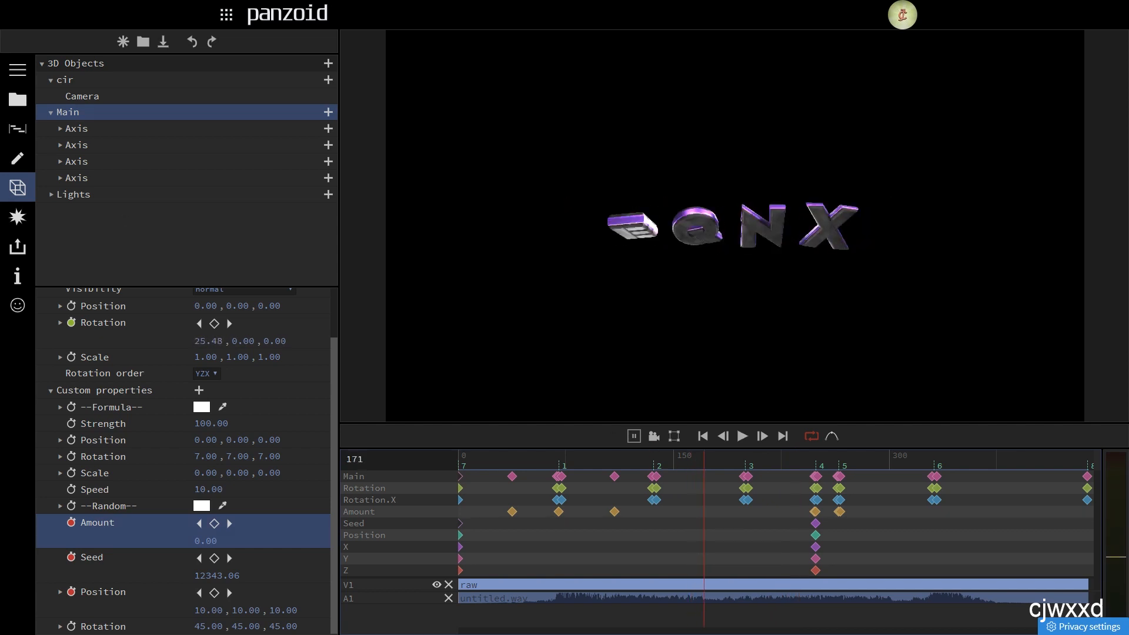
click(75, 111)
scroll(305, 532, down, 1)
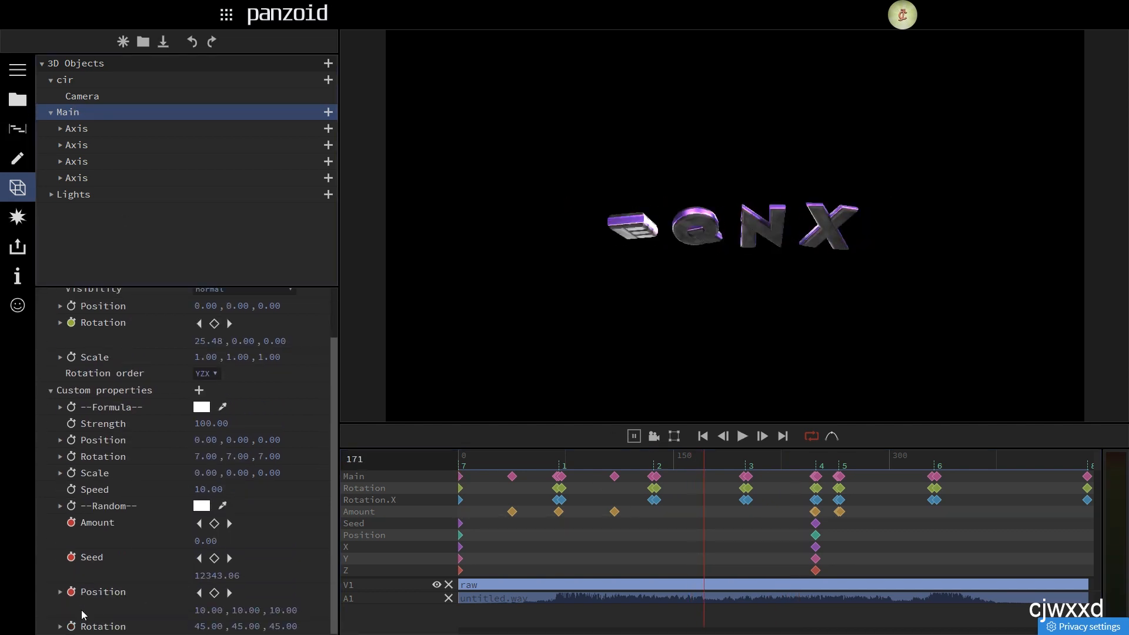
drag(651, 461, 661, 463)
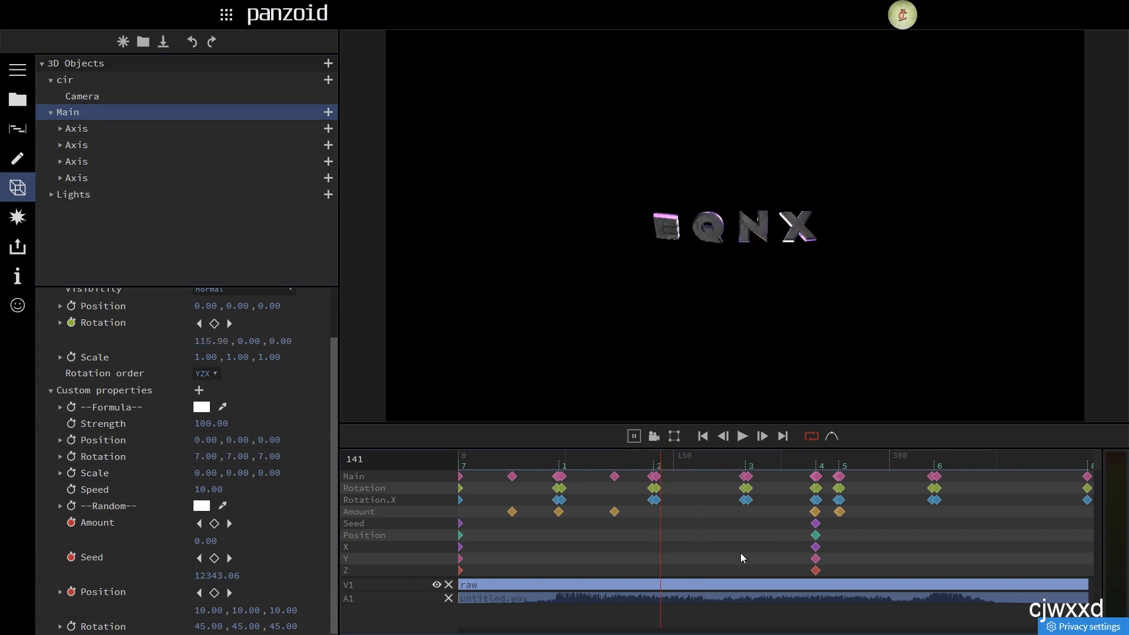
drag(805, 538, 661, 544)
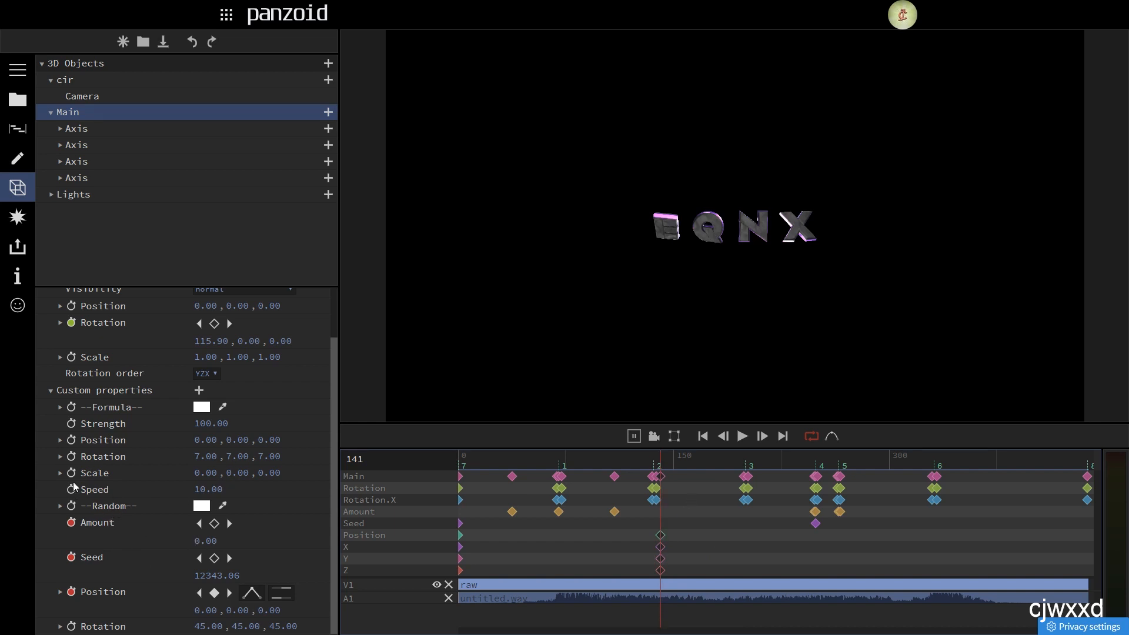
drag(819, 523, 667, 532)
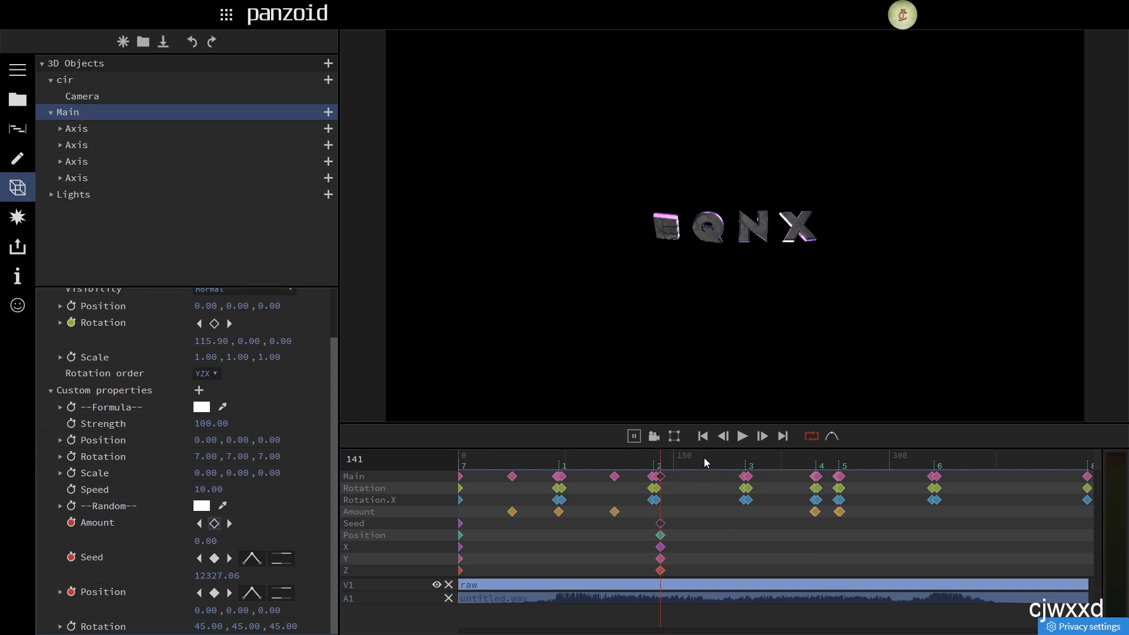
Step: Add a Random Amount keyframe of 0 at frame 141 and move it to about frame 167
key(space)
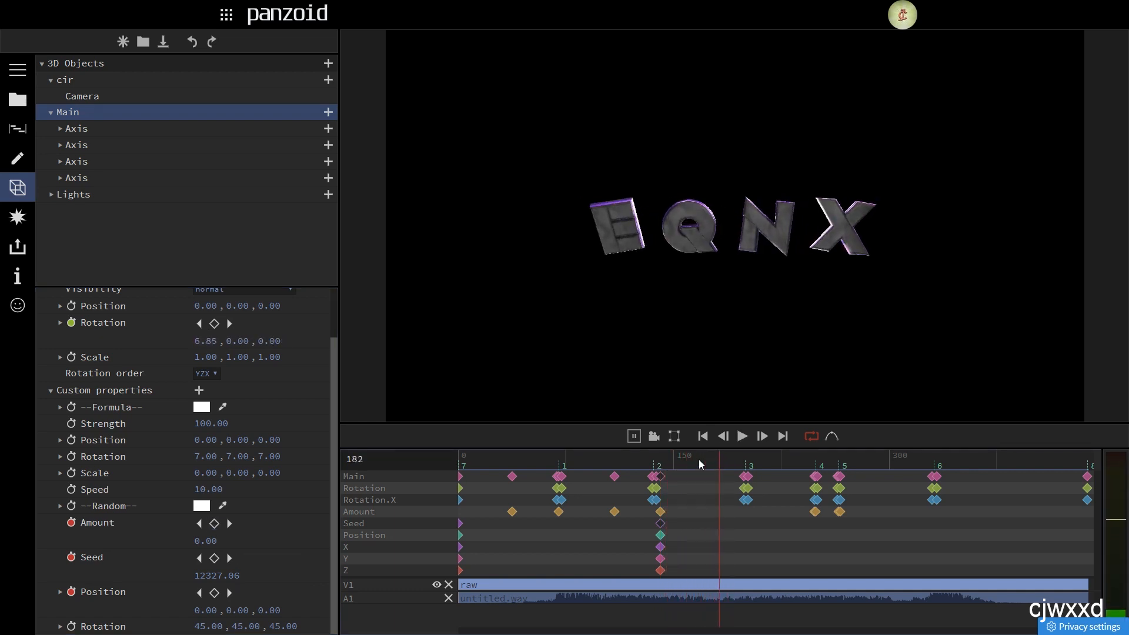
key(space)
drag(660, 513, 699, 512)
Step: Key the Random Amount to 9.06 at frame 199 with quadratic in easing, and play from frame 160
drag(699, 467, 745, 462)
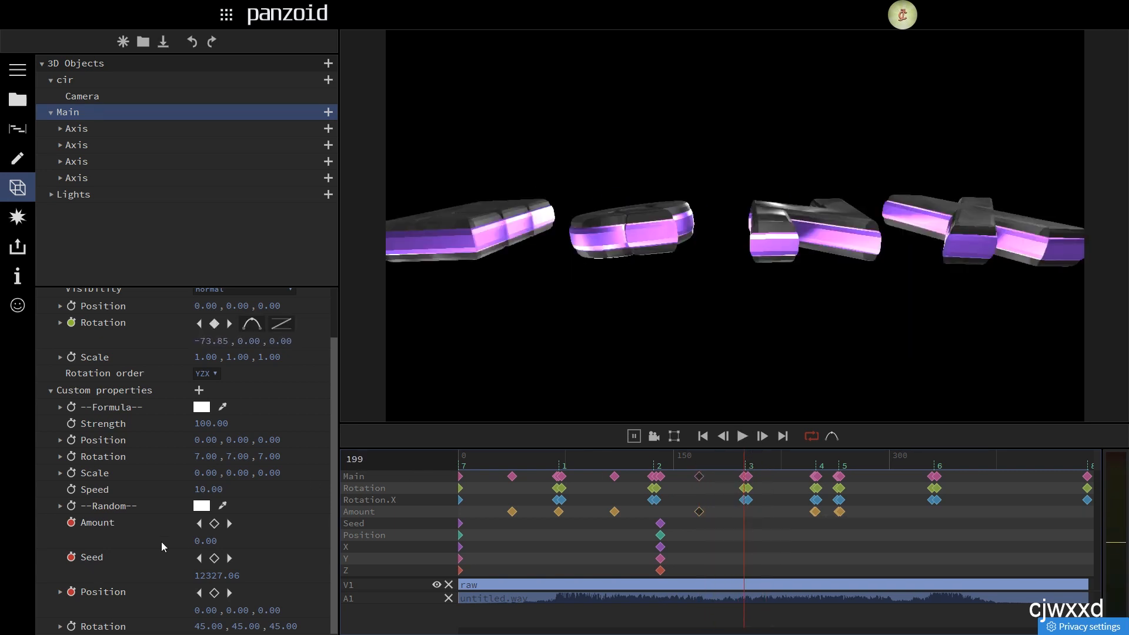
click(214, 523)
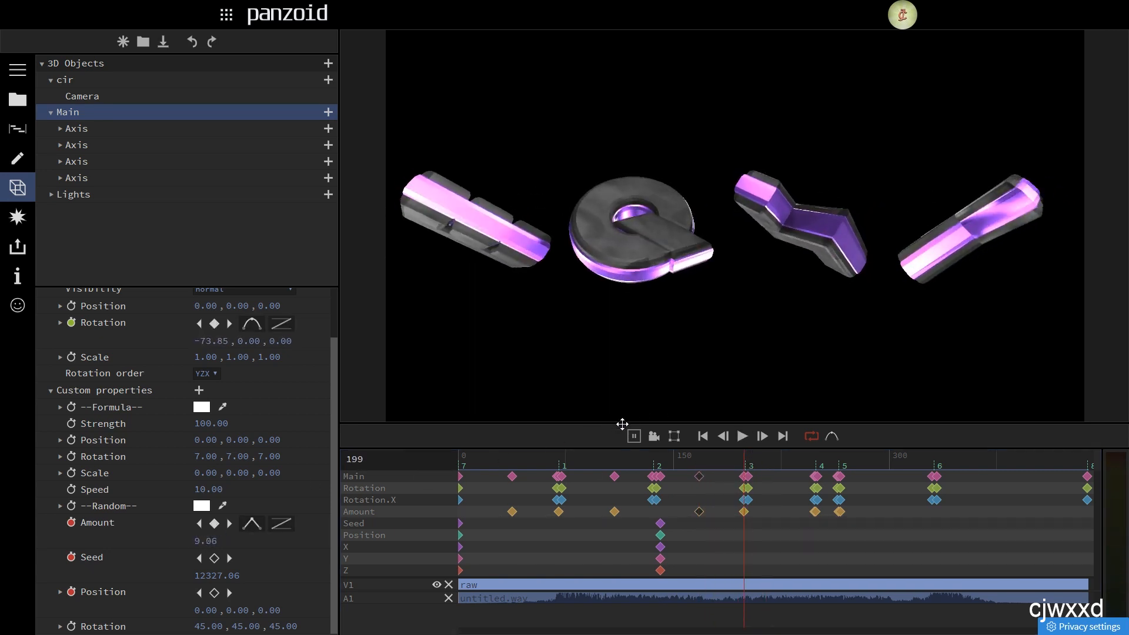
click(287, 523)
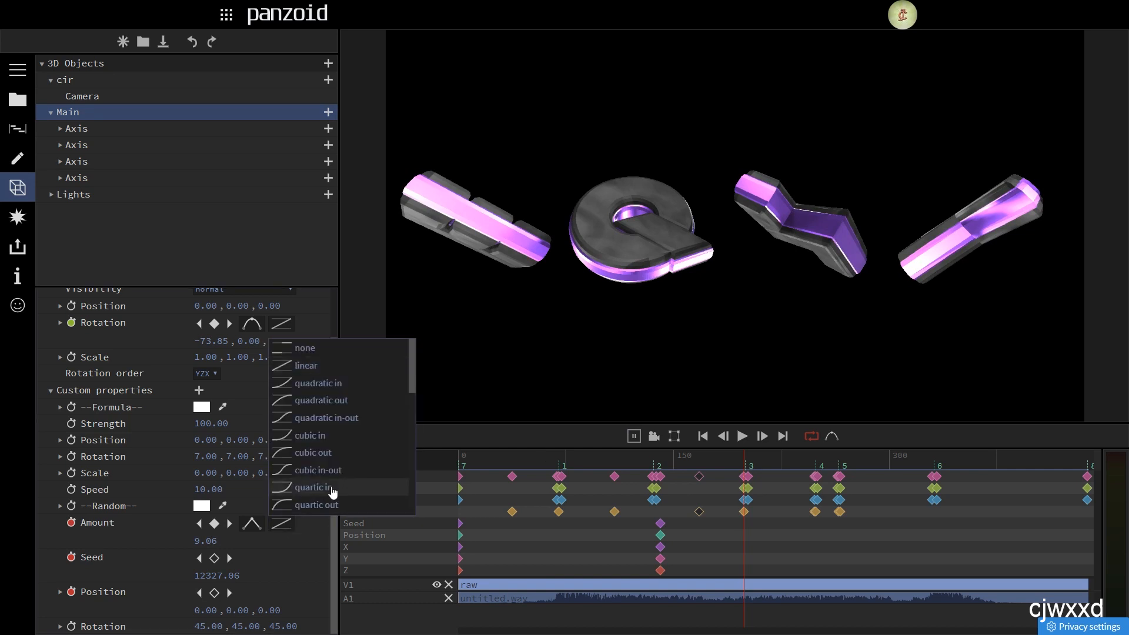
click(302, 401)
click(689, 462)
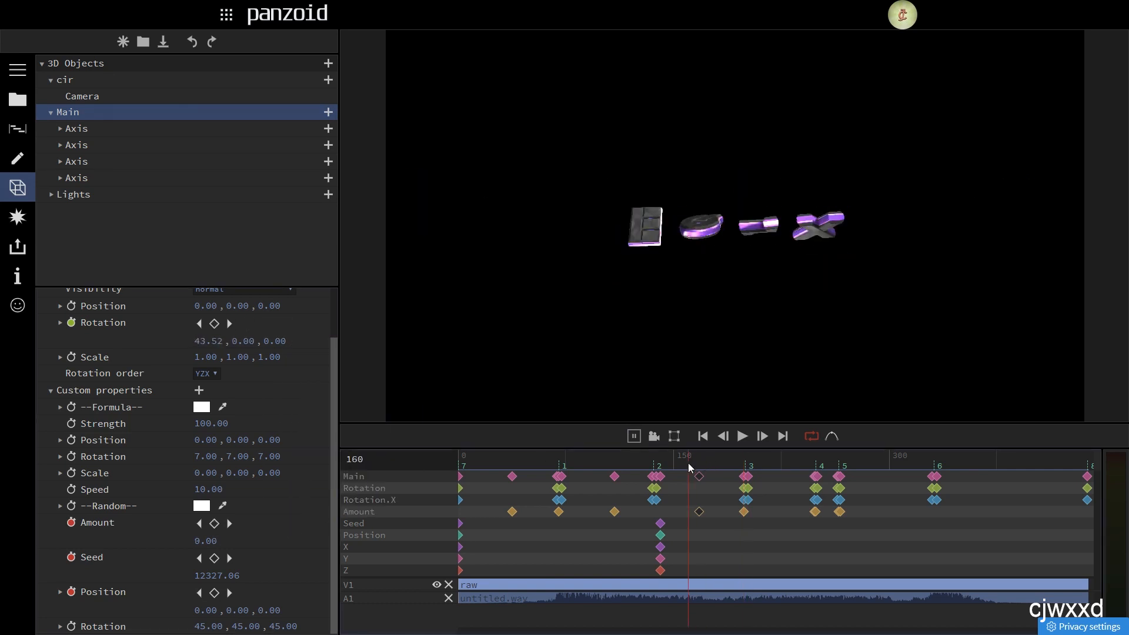
key(space)
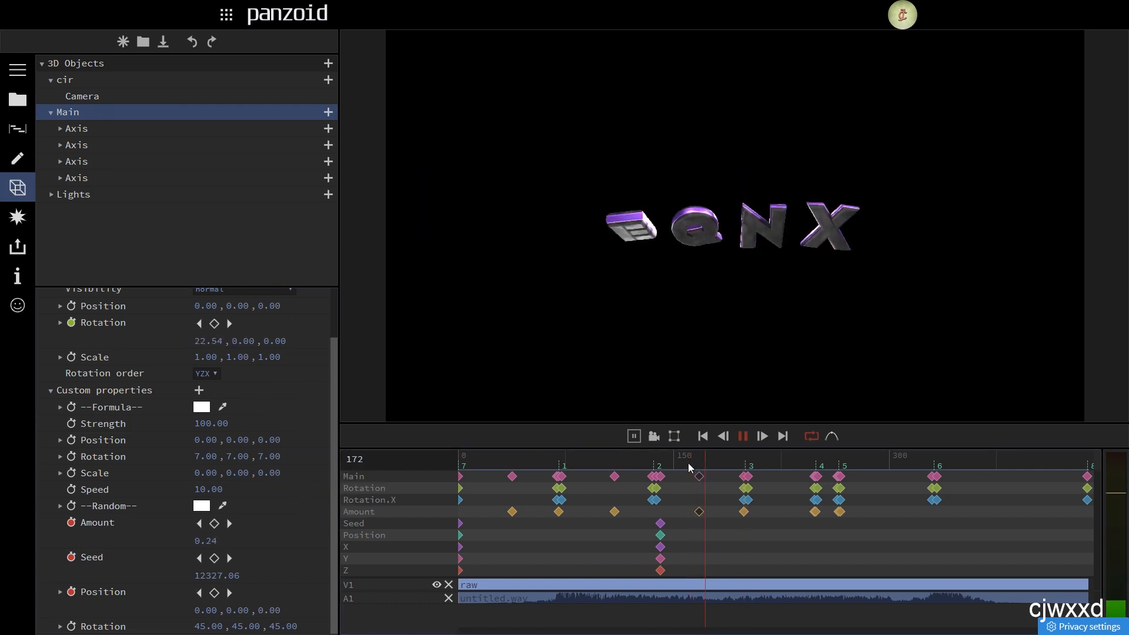
Step: Set Main's Random Amount keyframe at frame 199 to 8.29 and give it sinusoidal in easing
click(745, 464)
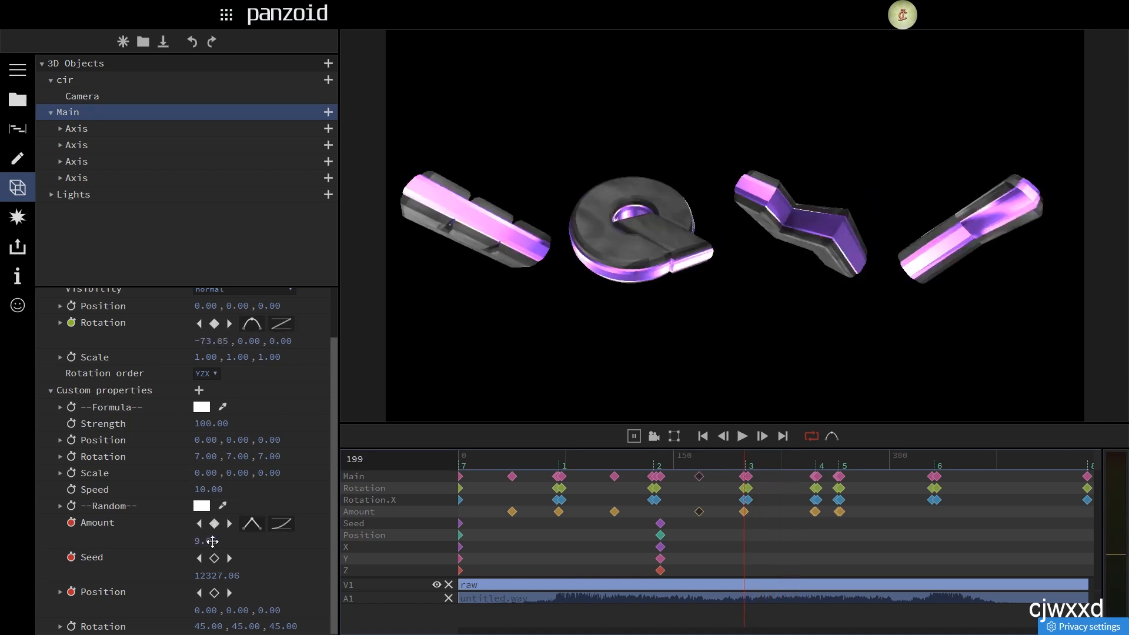
drag(212, 541, 316, 524)
click(292, 520)
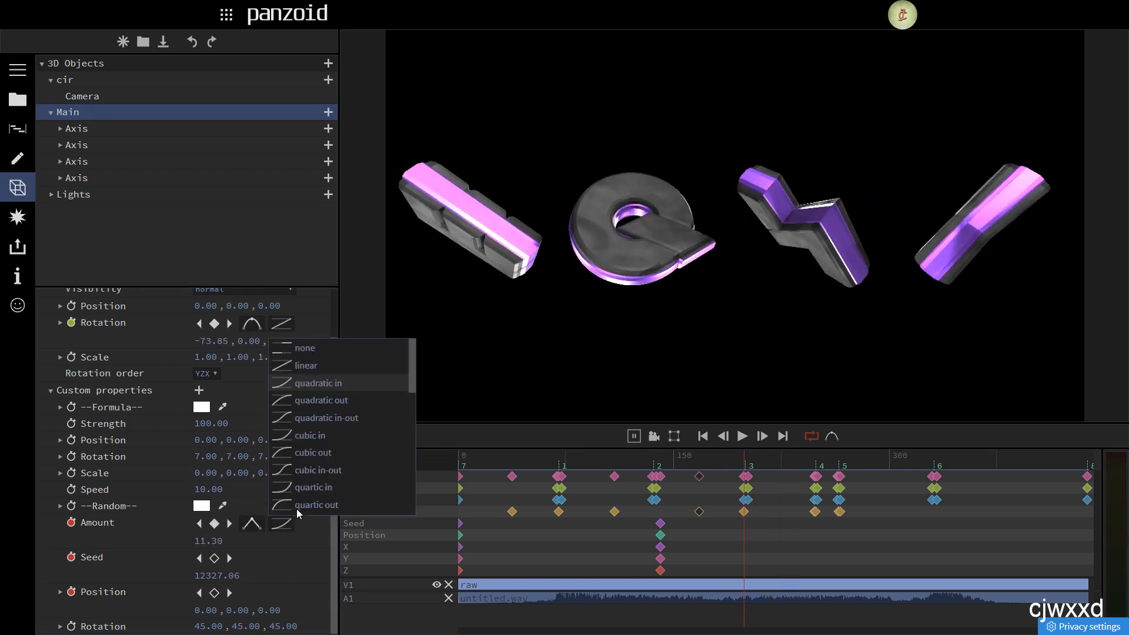
scroll(306, 435, down, 3)
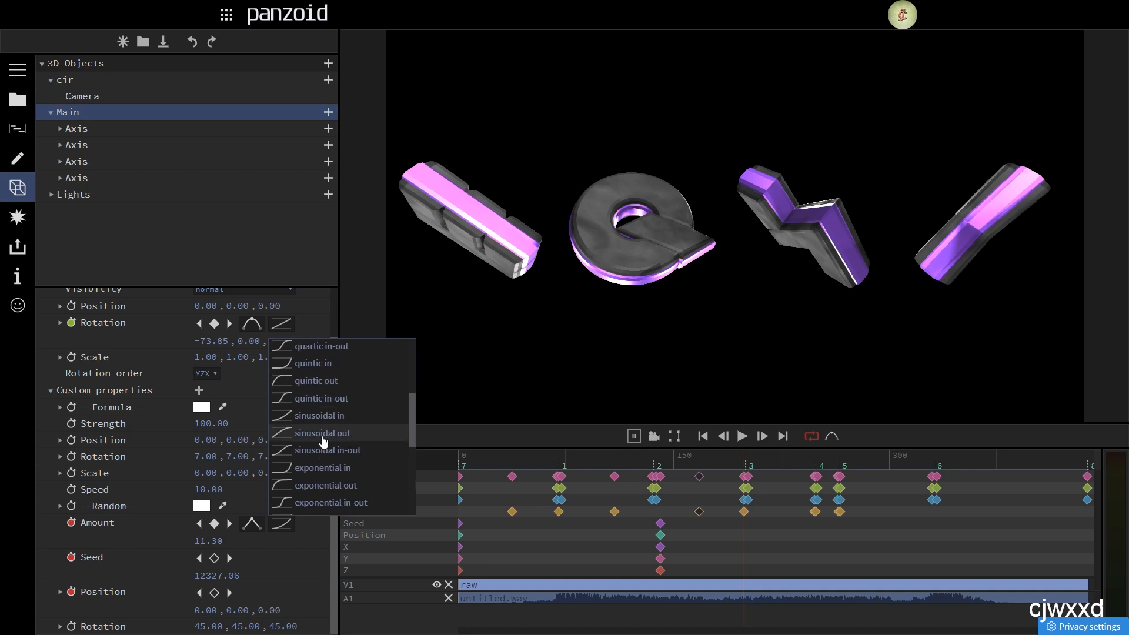
click(304, 415)
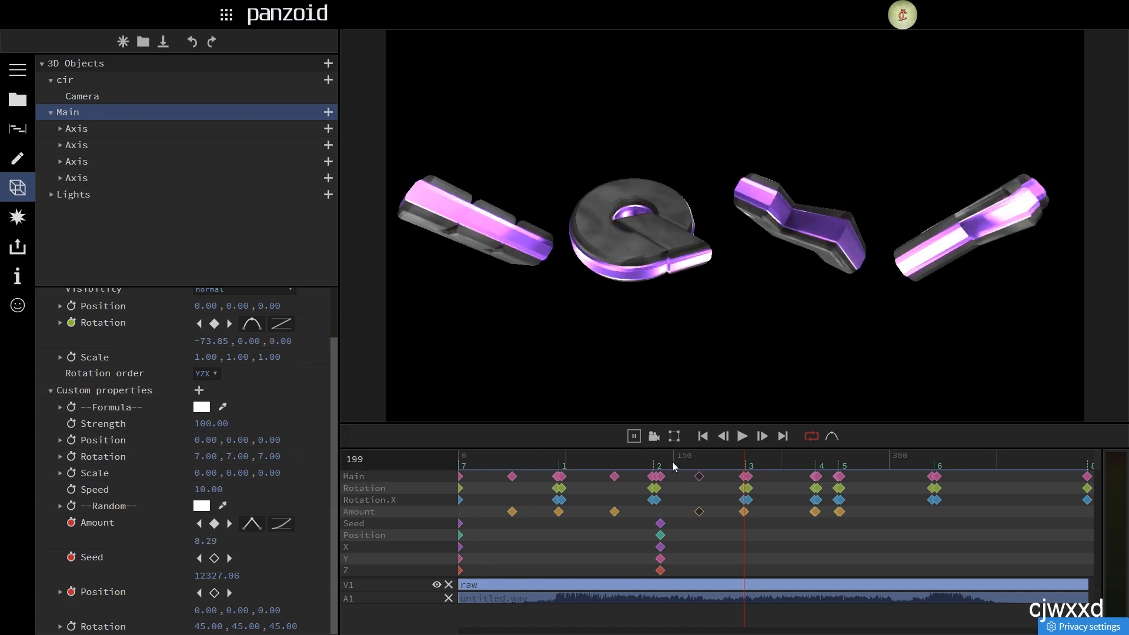
Step: Shift the Random Amount keyframe between markers 2 and 3 back to about frame 163 and play the animation from markers 3 and 4
key(space)
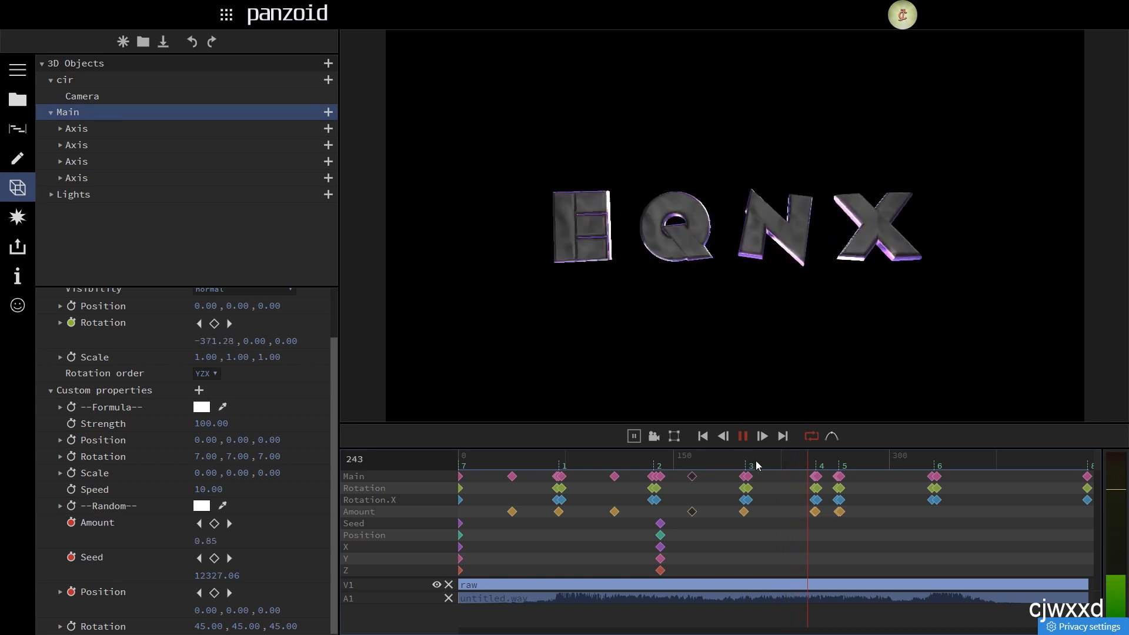
key(space)
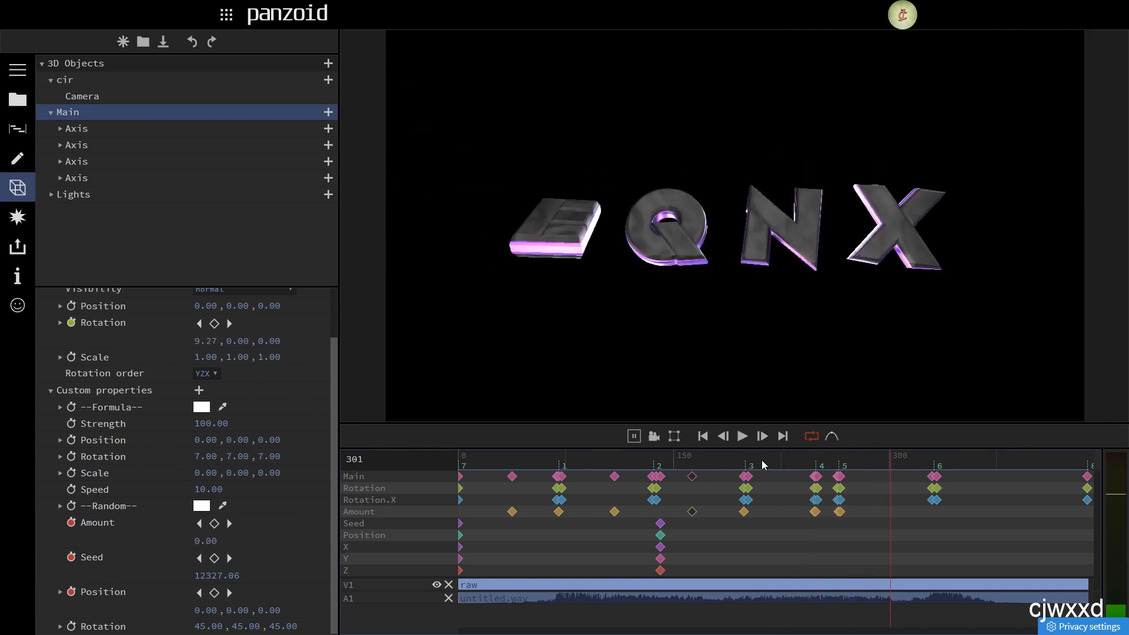
click(747, 463)
key(space)
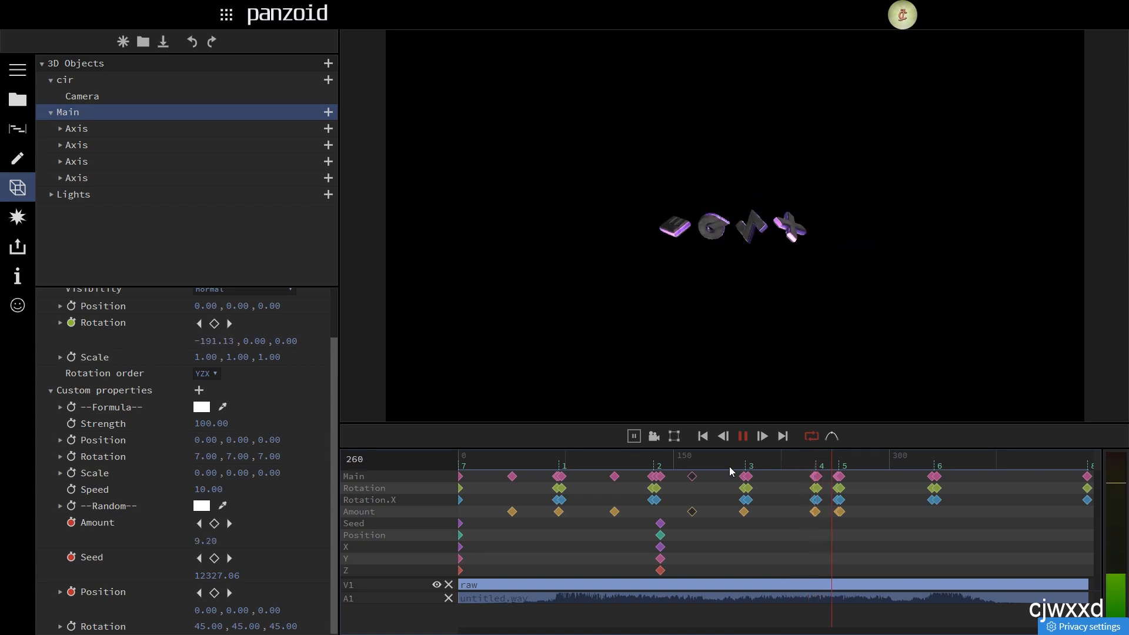
click(812, 464)
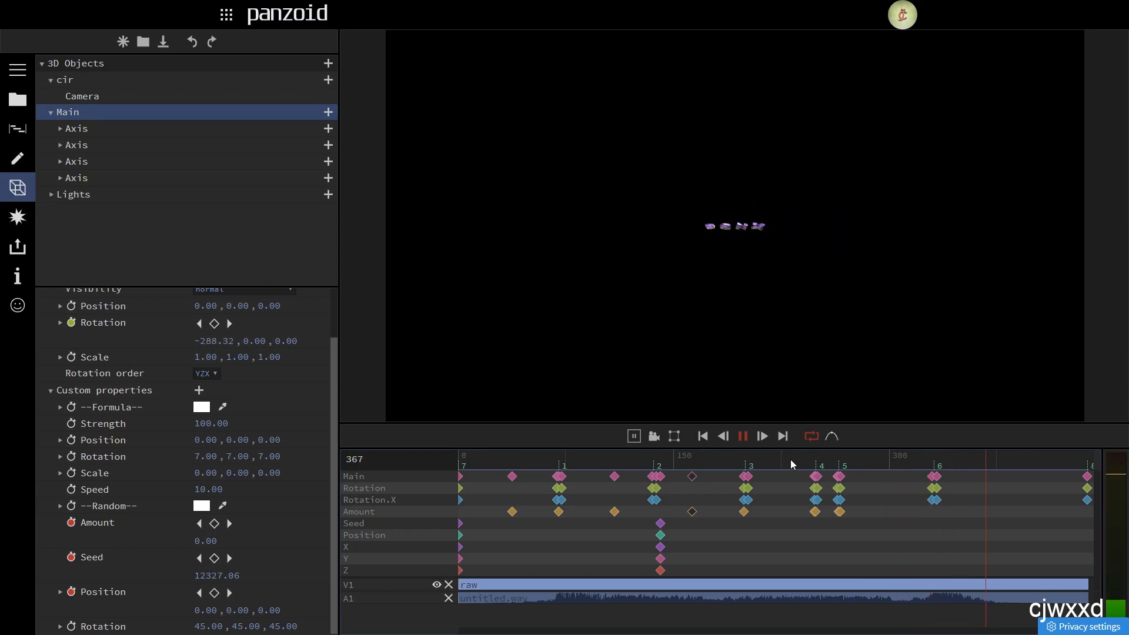
Step: Bring the starting Seed keyframe to frame 68, set the Seed to 12352.06, and move the keyframe back to the start
drag(792, 463, 189, 441)
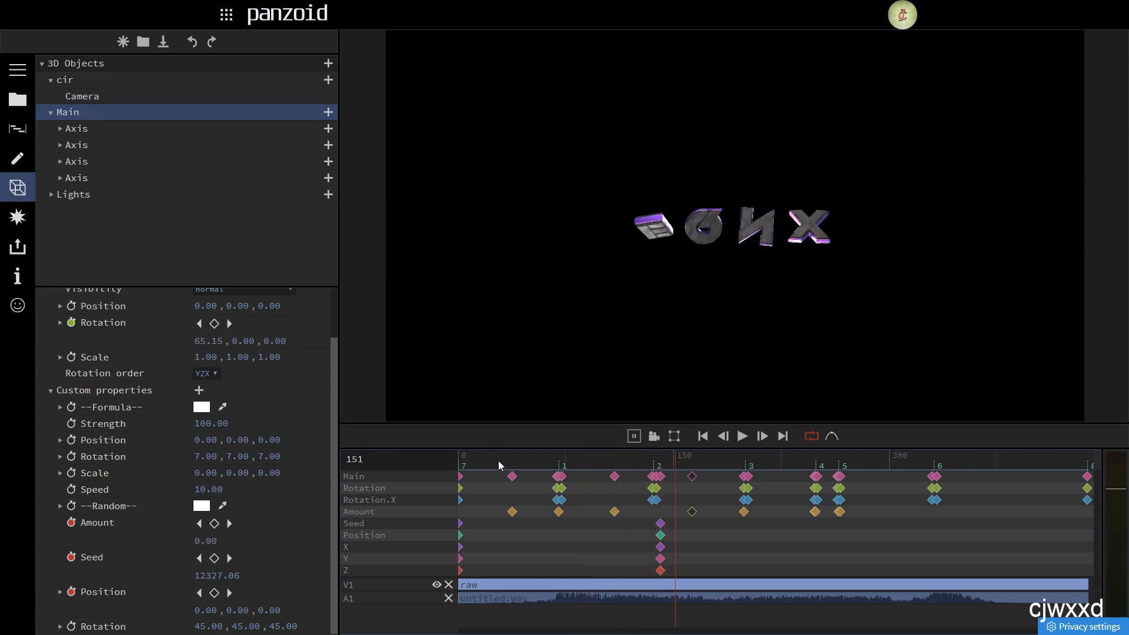
drag(499, 461, 538, 460)
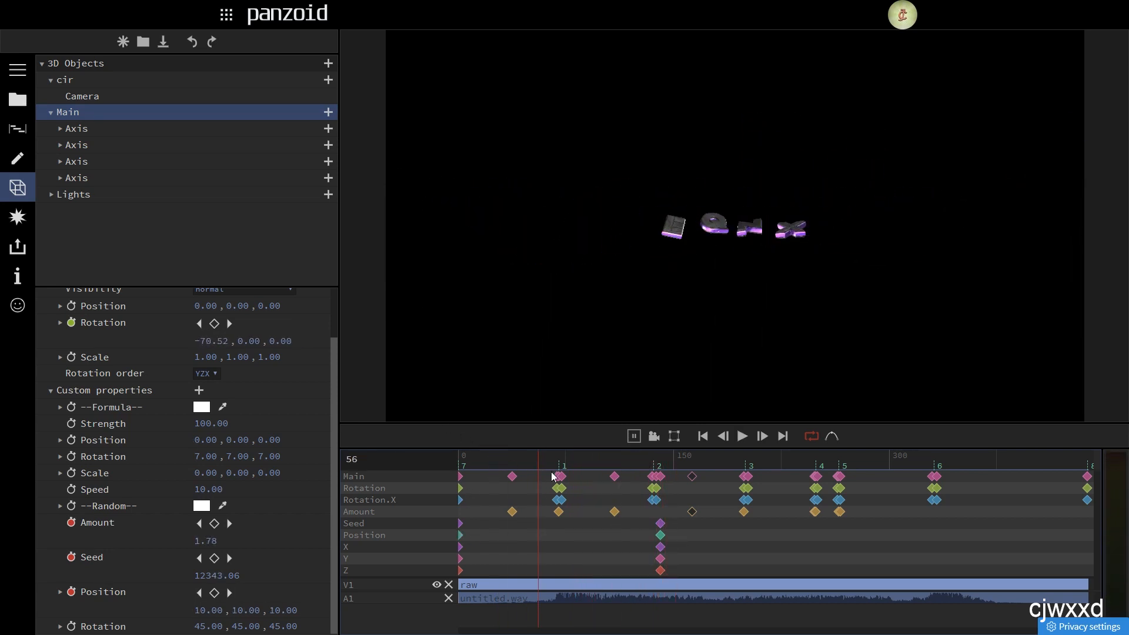
click(556, 464)
click(557, 465)
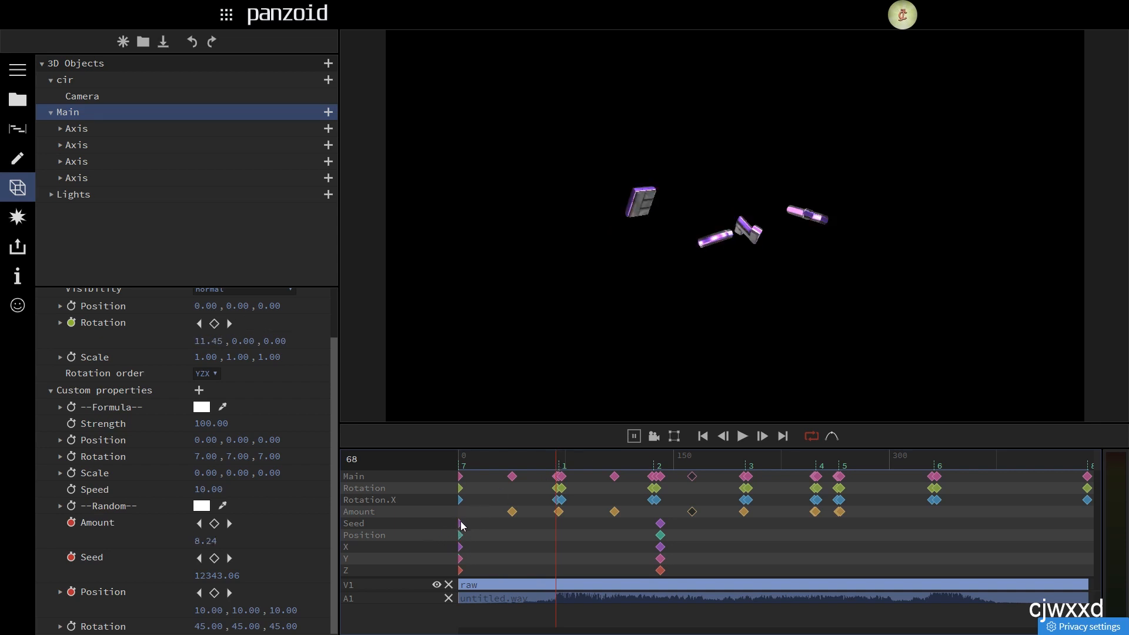
drag(459, 521, 562, 531)
click(210, 574)
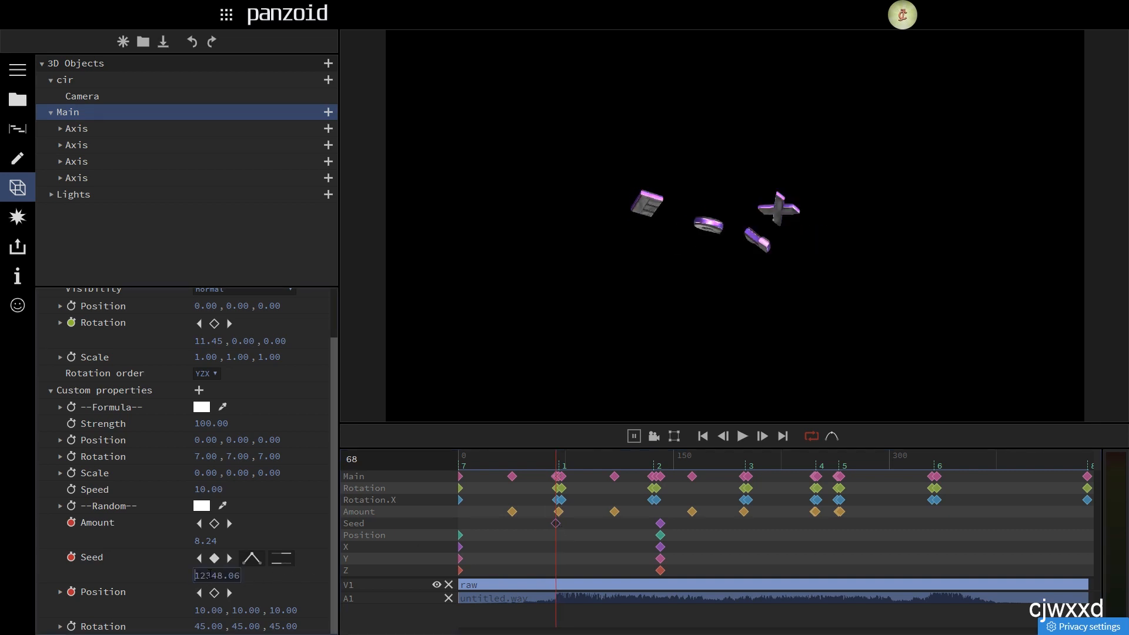
scroll(210, 575, up, 2)
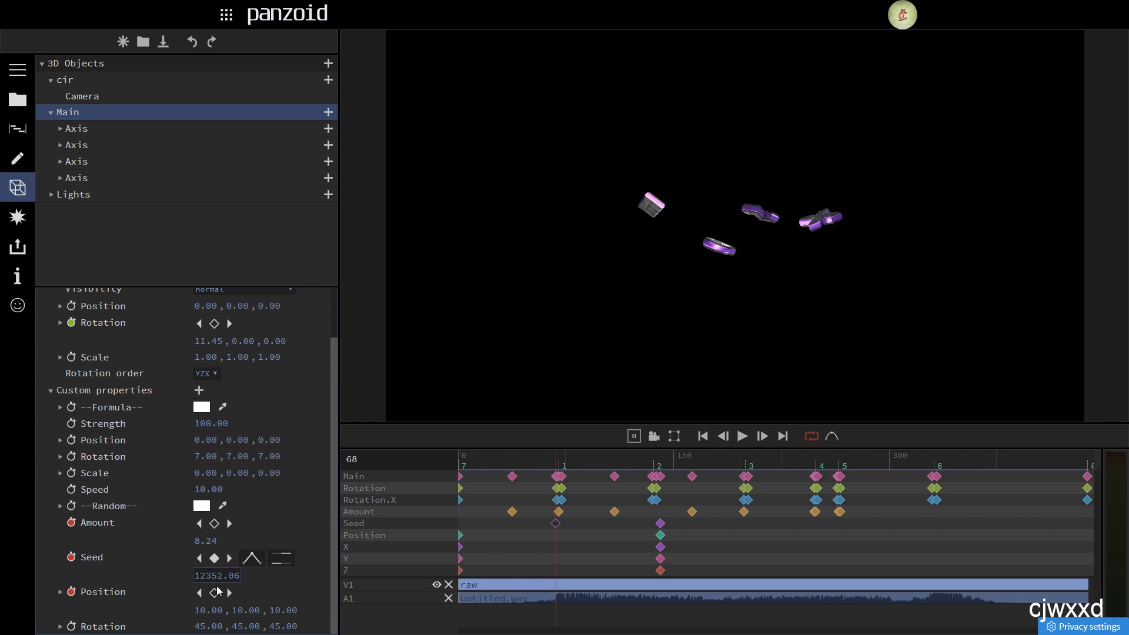
drag(553, 524, 462, 536)
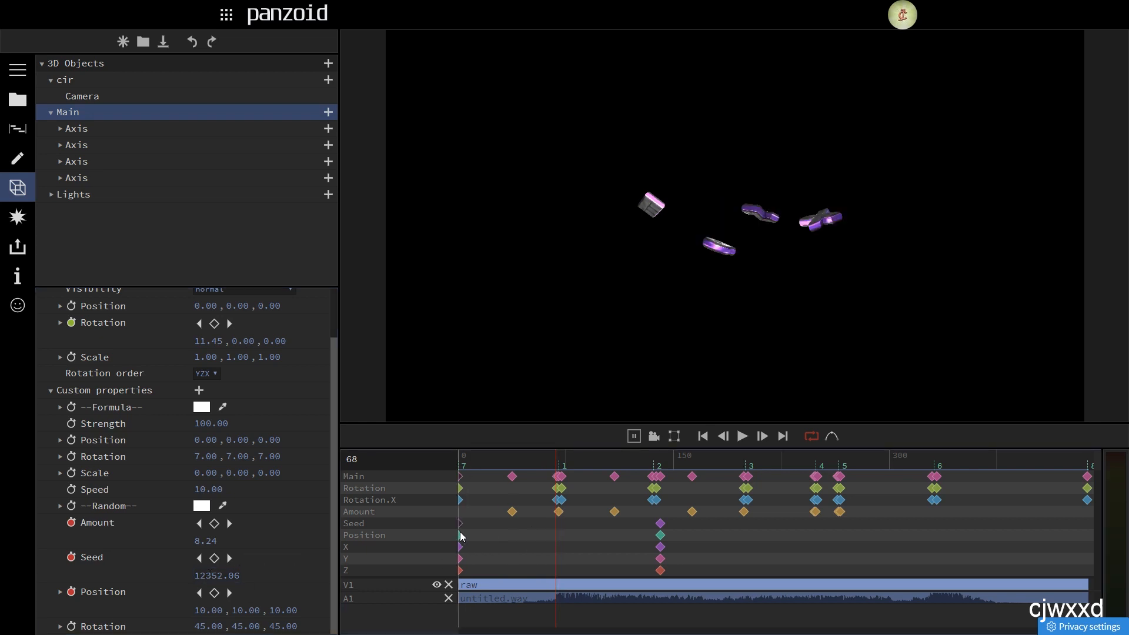
Step: Play the animation from the start through marker 5
drag(500, 462, 442, 466)
key(space)
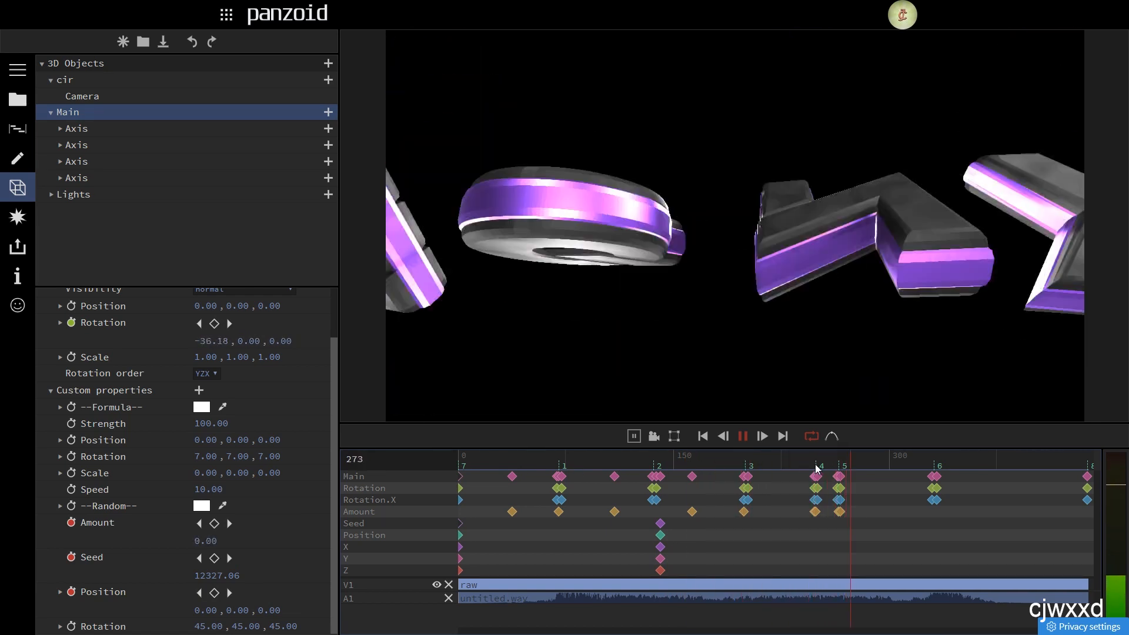
key(space)
Step: Save the project as a download and close the download page
key(F11)
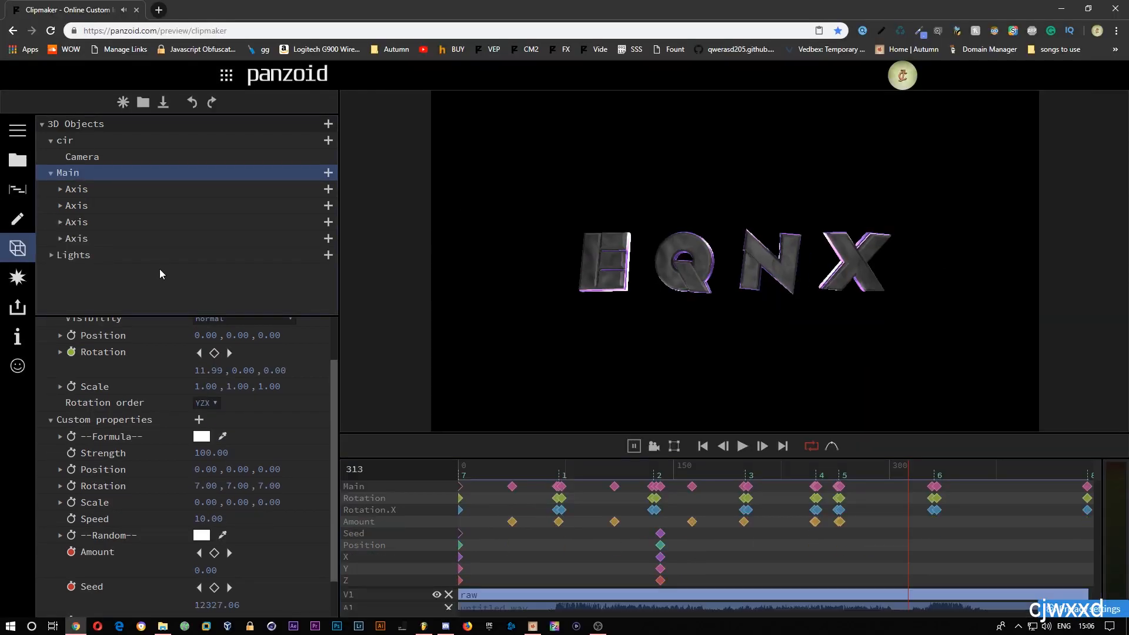
key(ctrl+s)
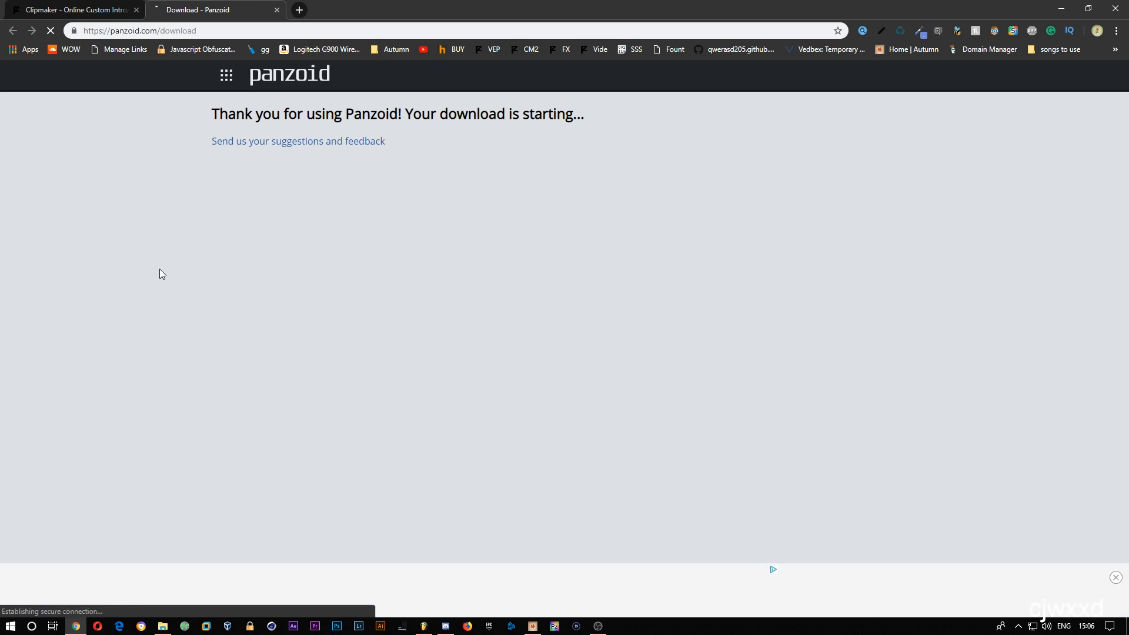
click(277, 10)
click(1118, 603)
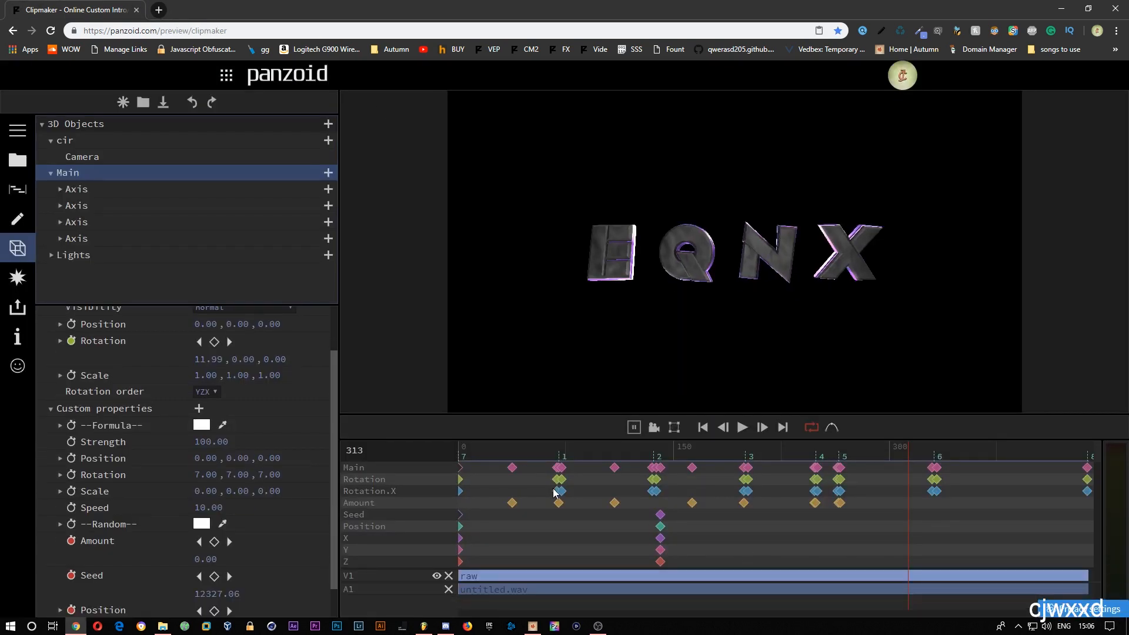
Step: Replay the animation from the start in full screen and scrub to frame 67 just before marker 1
click(532, 472)
key(space)
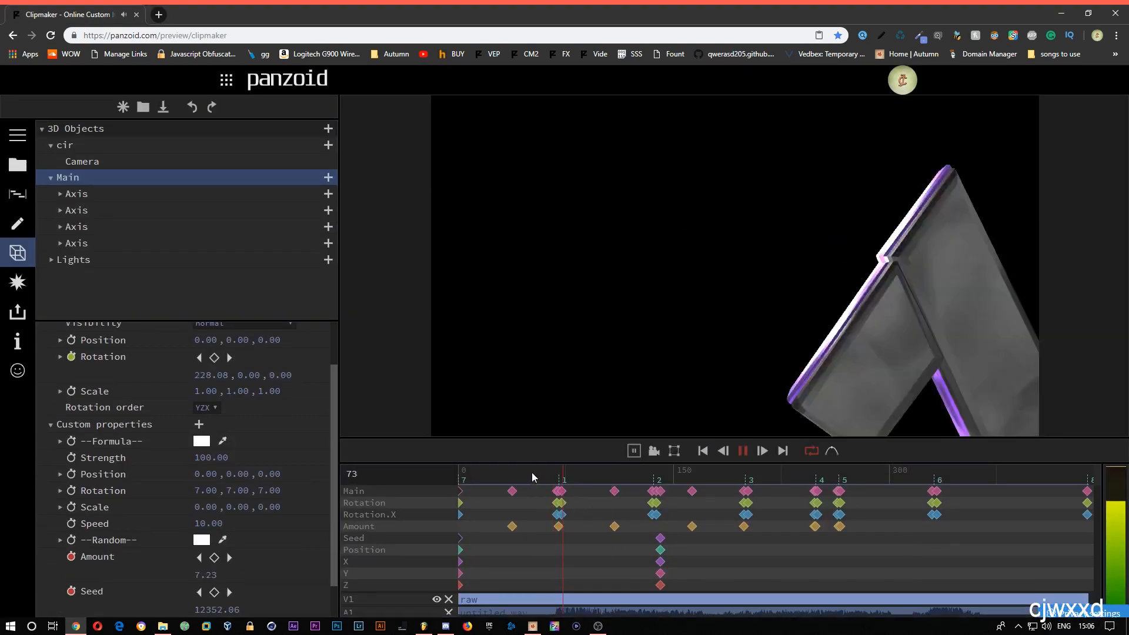
key(F11)
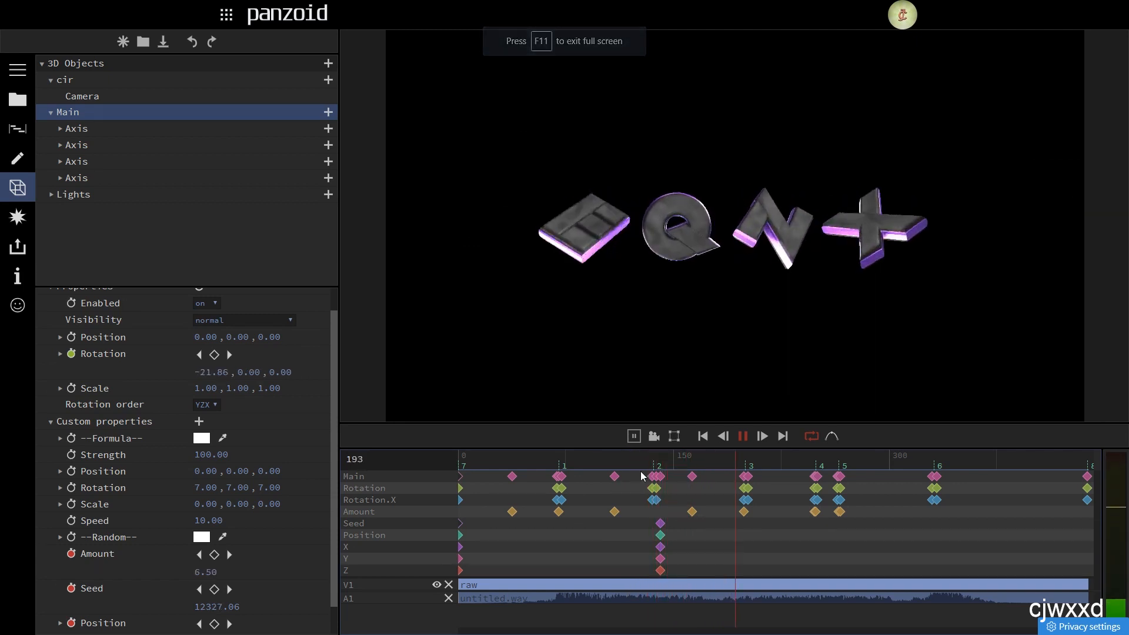
click(460, 457)
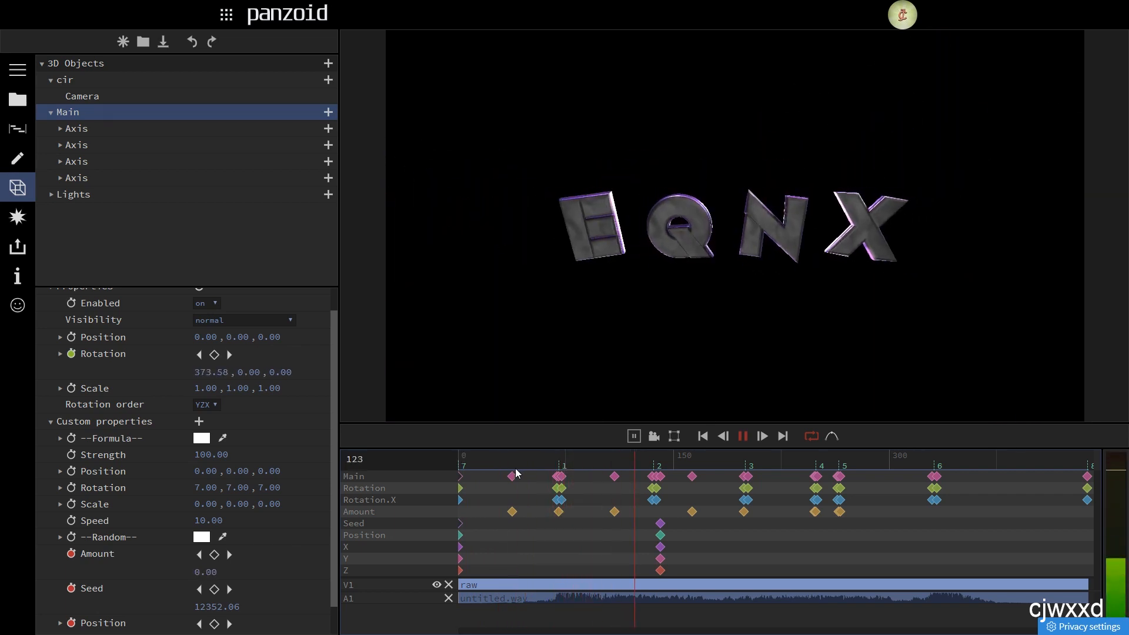
drag(538, 464, 560, 462)
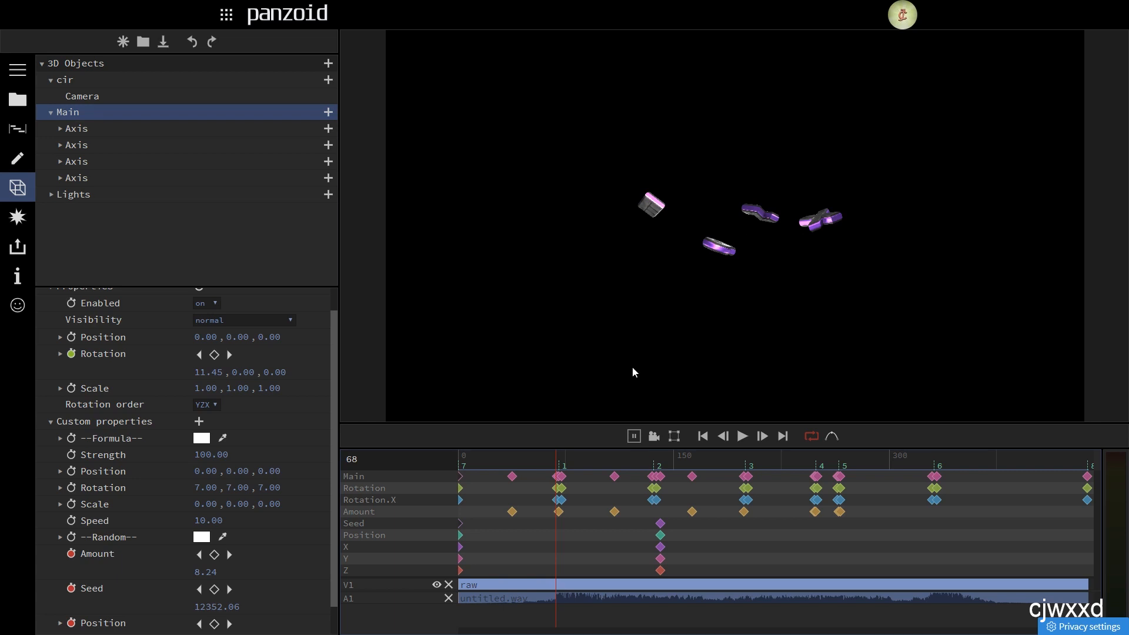
mouse_move(553, 463)
mouse_down()
mouse_move(486, 461)
mouse_move(555, 453)
mouse_up()
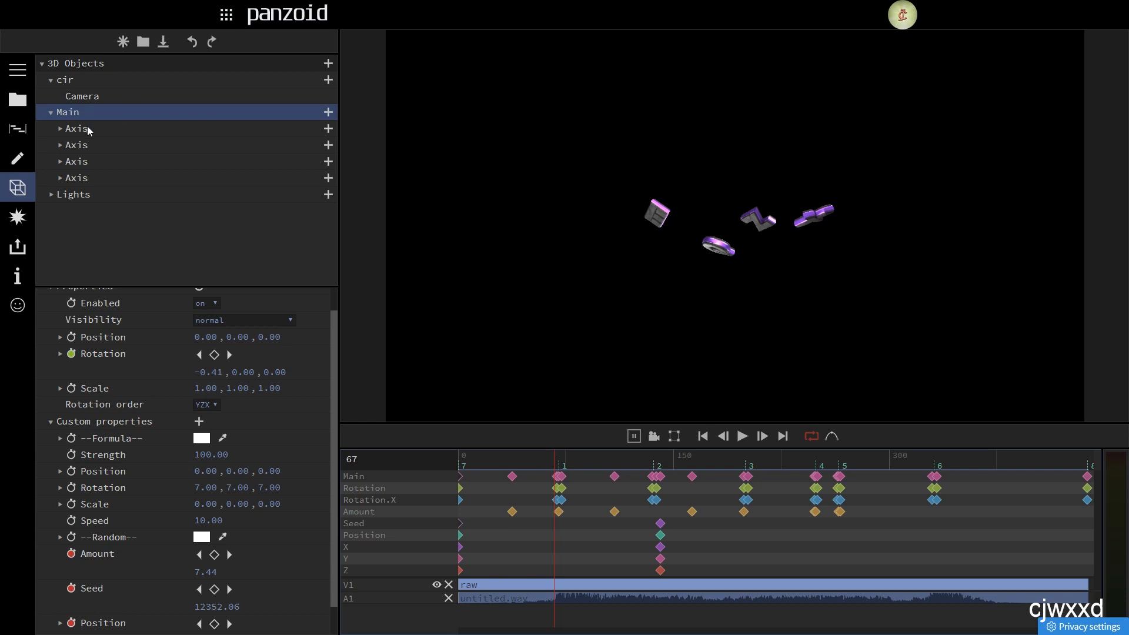
Step: Set the ofs offsets of Main's four Axis objects to 2.54, 8.07, 6.13 and -3.22, in order
click(77, 128)
drag(207, 480, 305, 470)
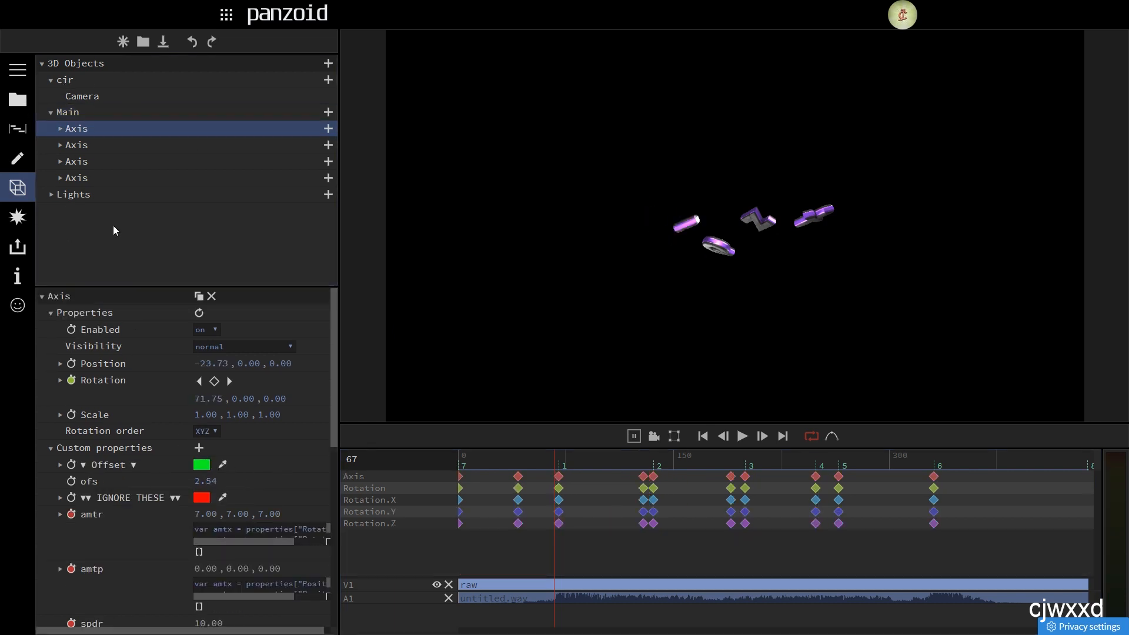
click(81, 147)
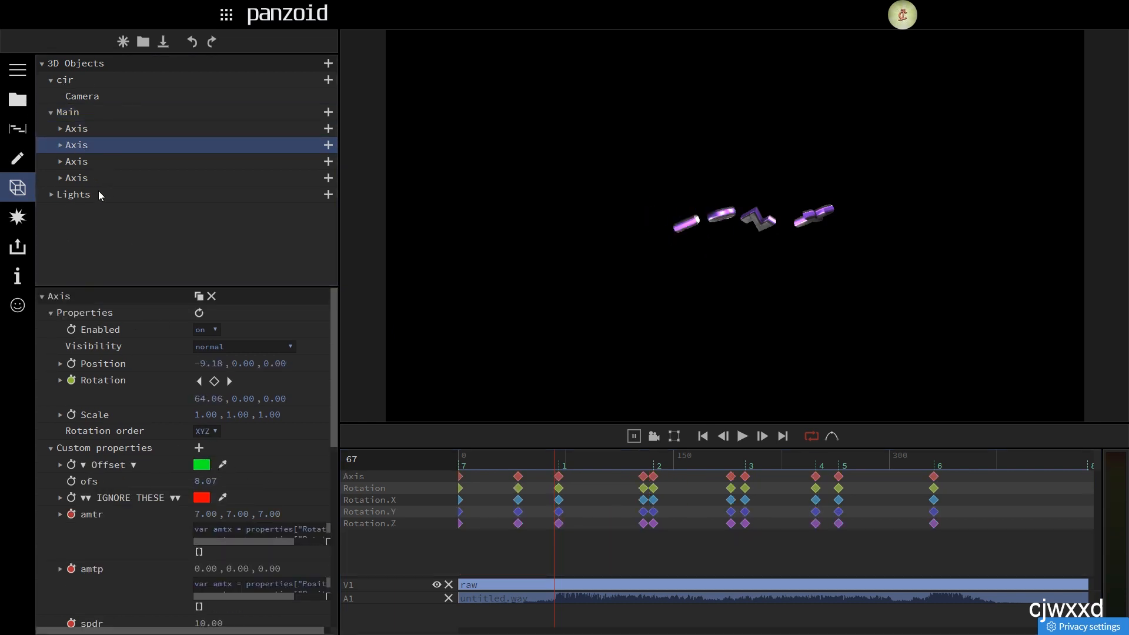
click(88, 163)
drag(194, 480, 442, 430)
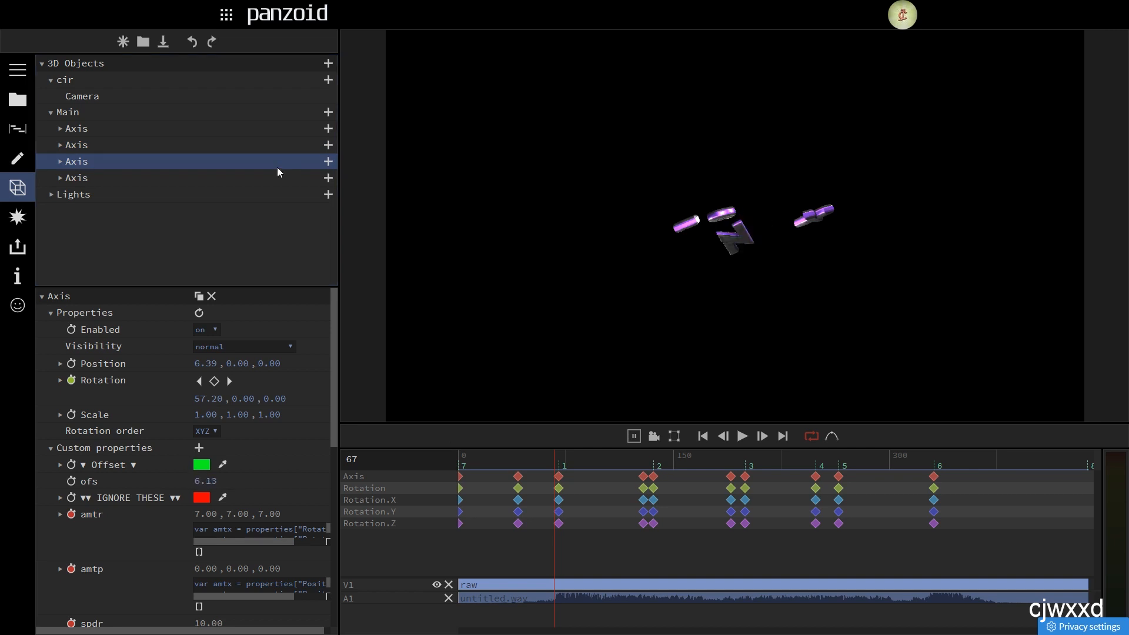
click(88, 177)
drag(205, 481, 35, 481)
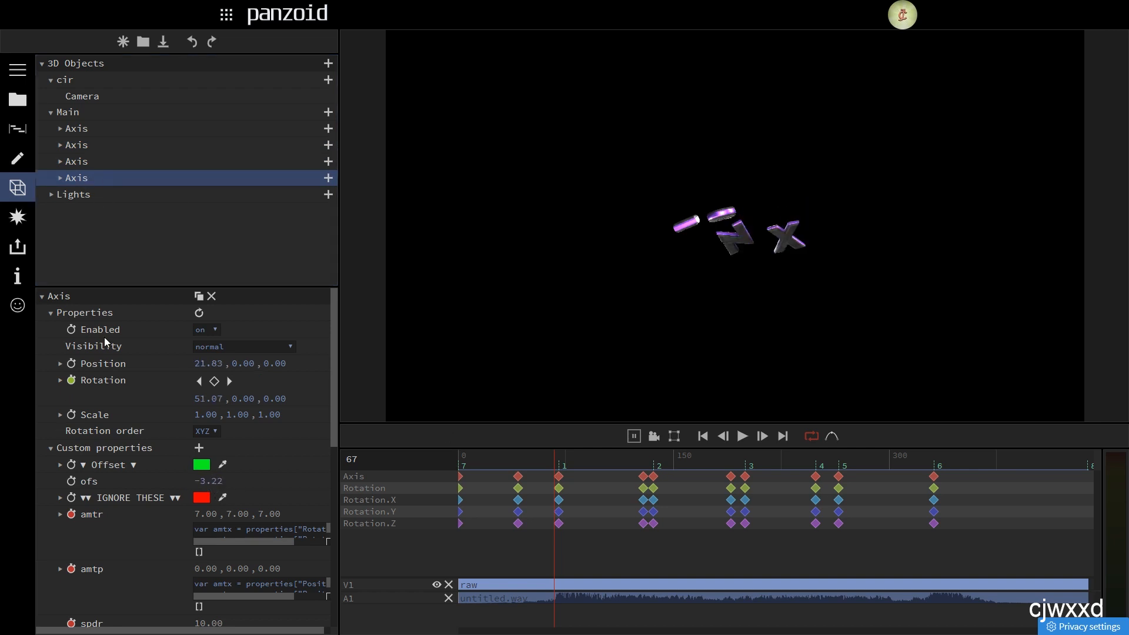
Step: Select Main, play the opening section, and scrub to frame 65
click(76, 114)
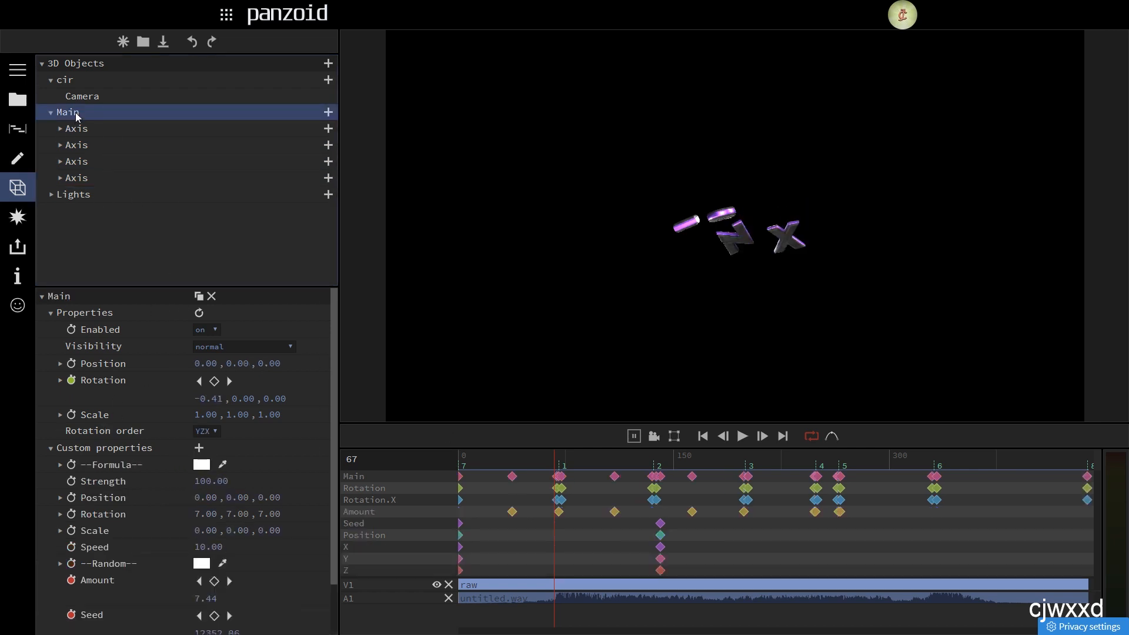
key(space)
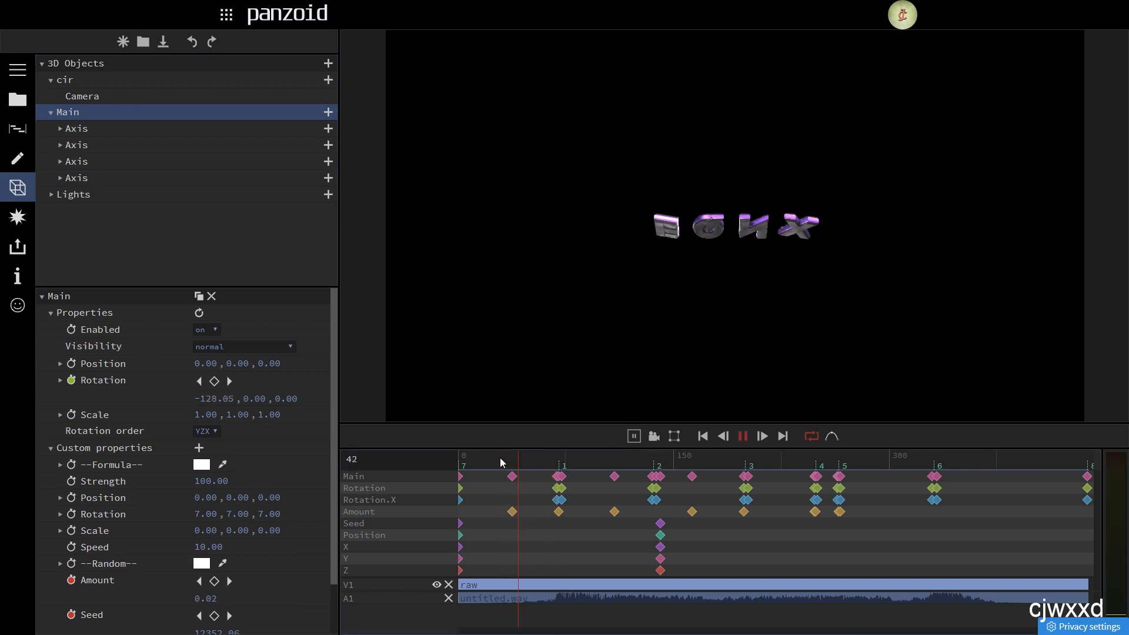
drag(500, 457, 552, 453)
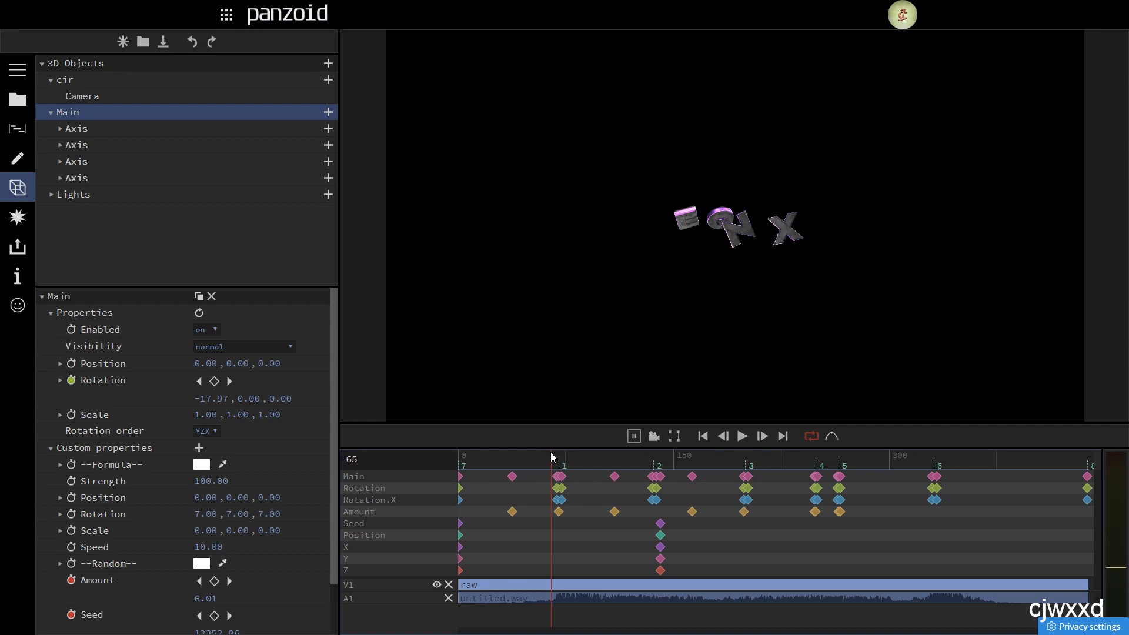
Step: Key Main's Random Seed to 12359.06, move that keyframe to the start, and check the letters at frame 62
scroll(189, 569, down, 1)
click(210, 577)
key(Up)
key(Up)
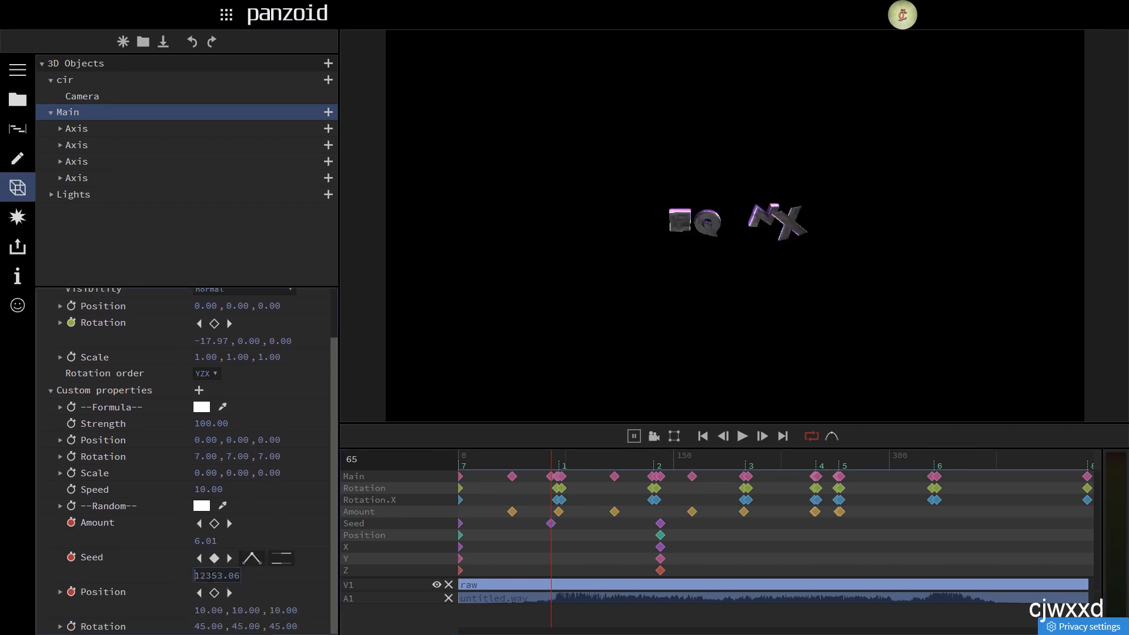
key(Up)
key(Up)
key(Up)
key(Up)
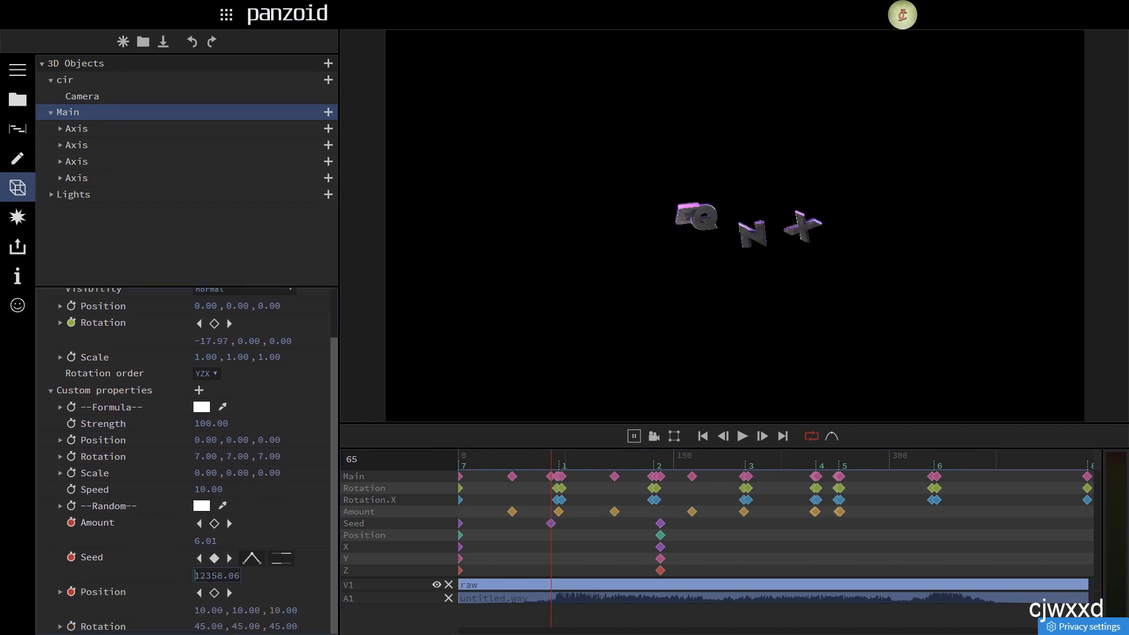
key(Up)
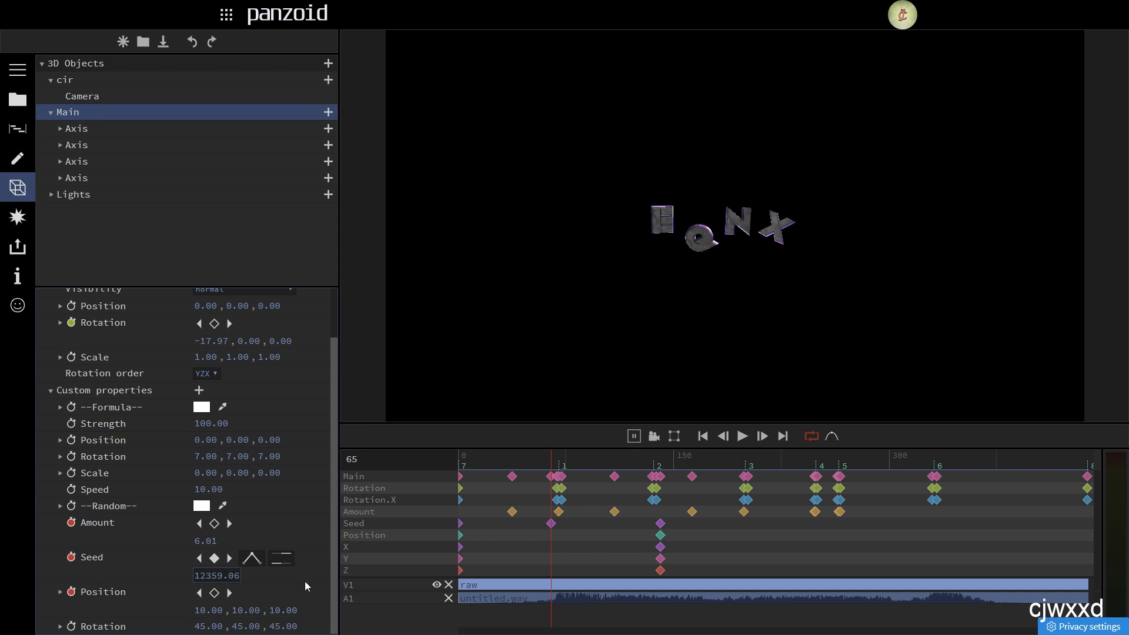
drag(552, 521, 460, 534)
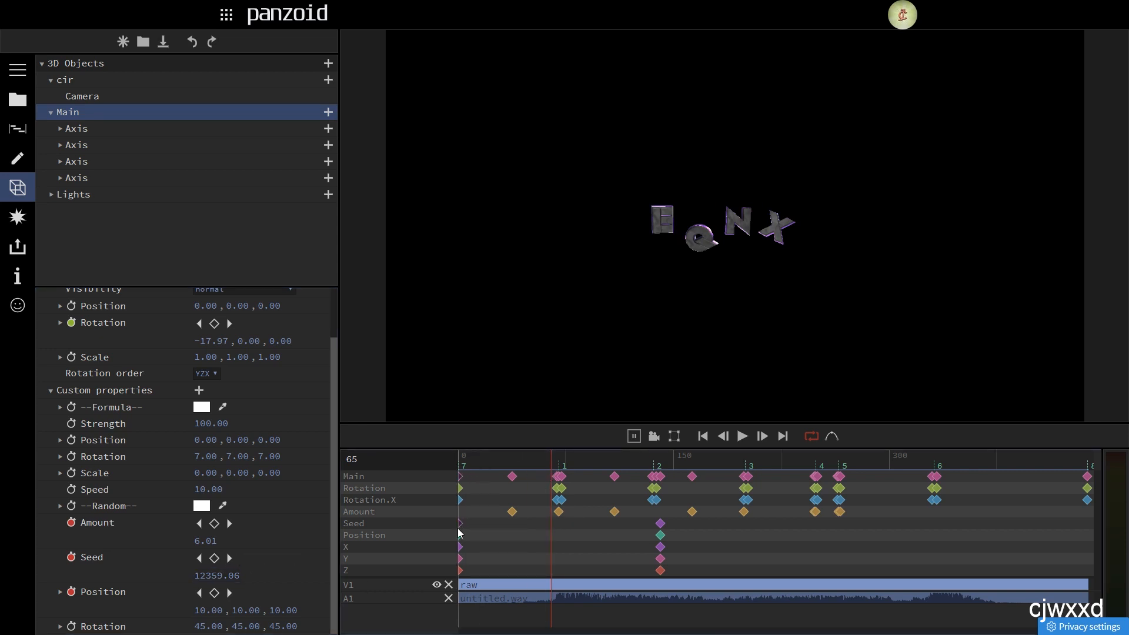
mouse_move(552, 464)
mouse_down()
mouse_move(561, 458)
mouse_move(547, 464)
mouse_up()
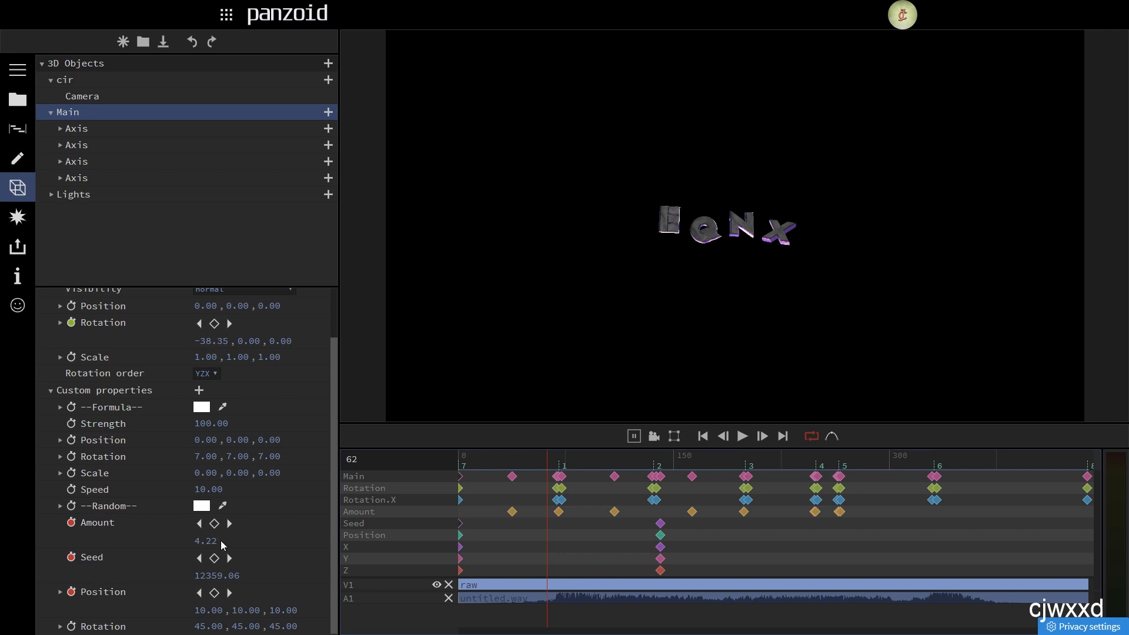
Step: At frame 62, key Main's Random Amount to 15.88, move the Seed keyframe there, and raise the Seed to 12365.06
drag(220, 541, 810, 453)
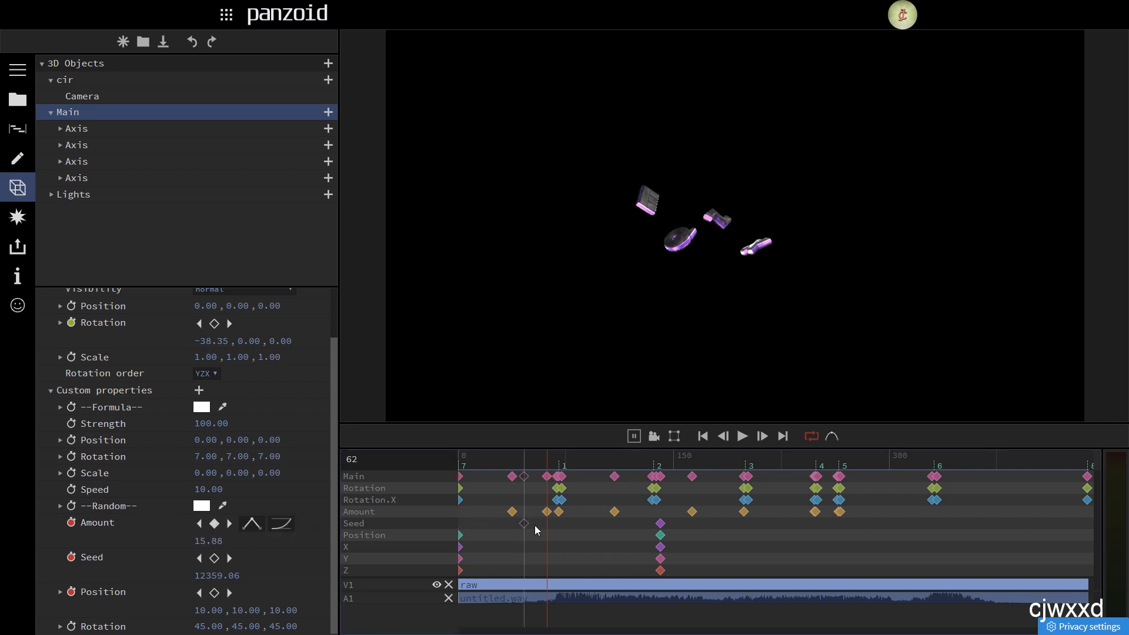
drag(536, 530, 544, 523)
click(220, 579)
key(Up)
key(Up)
key(Up)
key(Up)
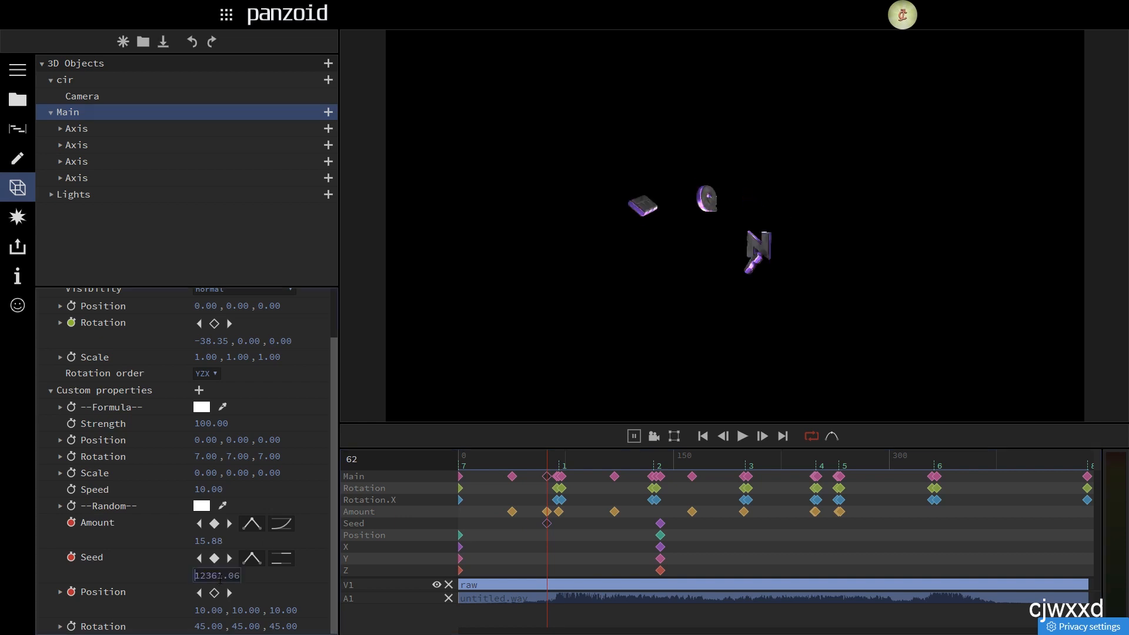
key(Up)
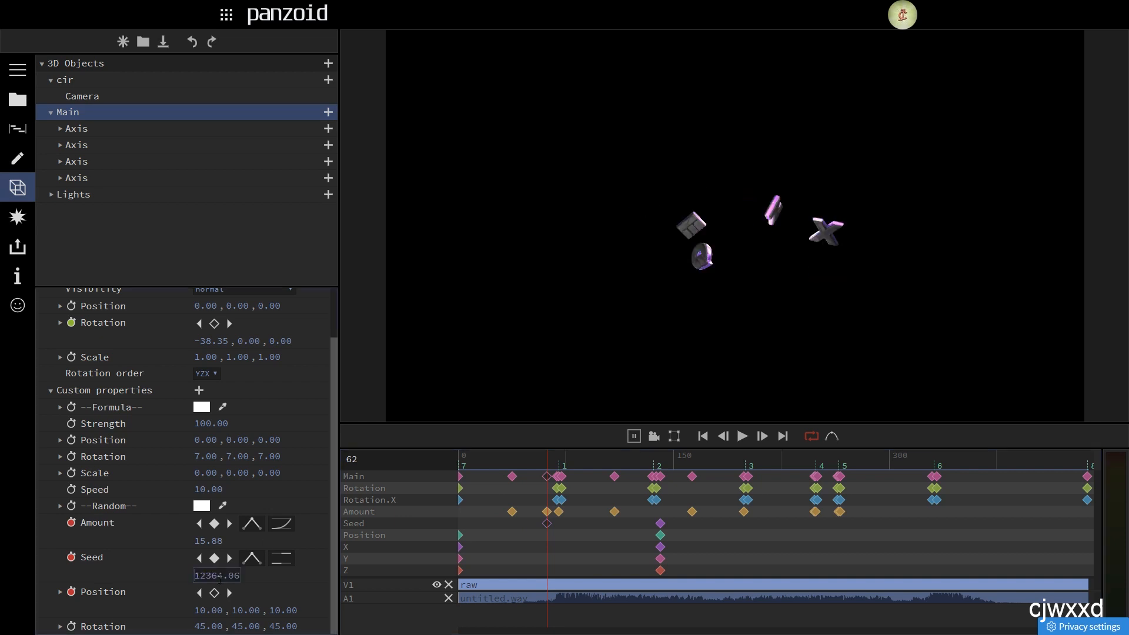
key(Up)
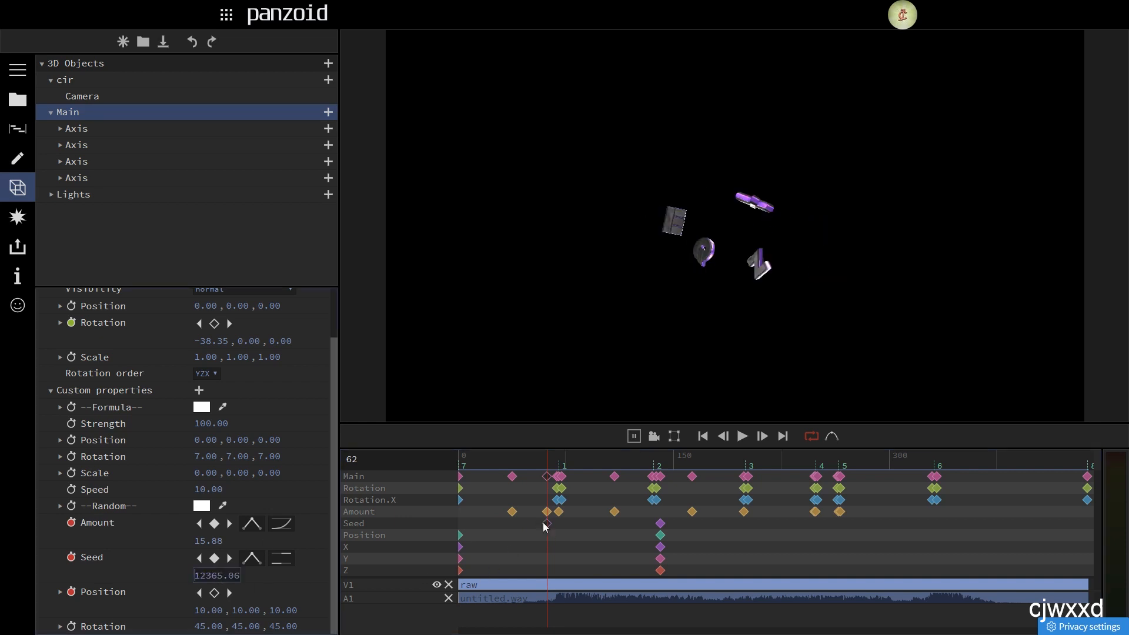
Step: Move Main's Seed keyframe back to the start and delete the Amount keyframe at frame 62
drag(545, 525, 462, 531)
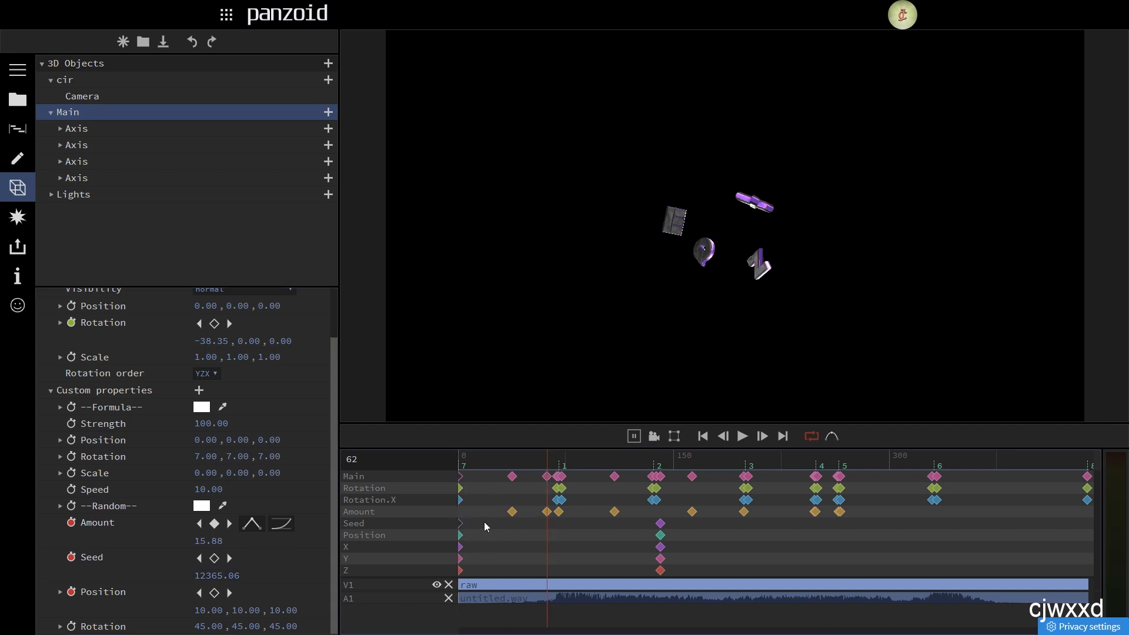
key(Delete)
drag(542, 459, 531, 458)
key(space)
key(space)
Step: Set Main's Random Amount to 15 at frame 70 on marker 1, and scrub to frame 109 to check the letters
click(559, 464)
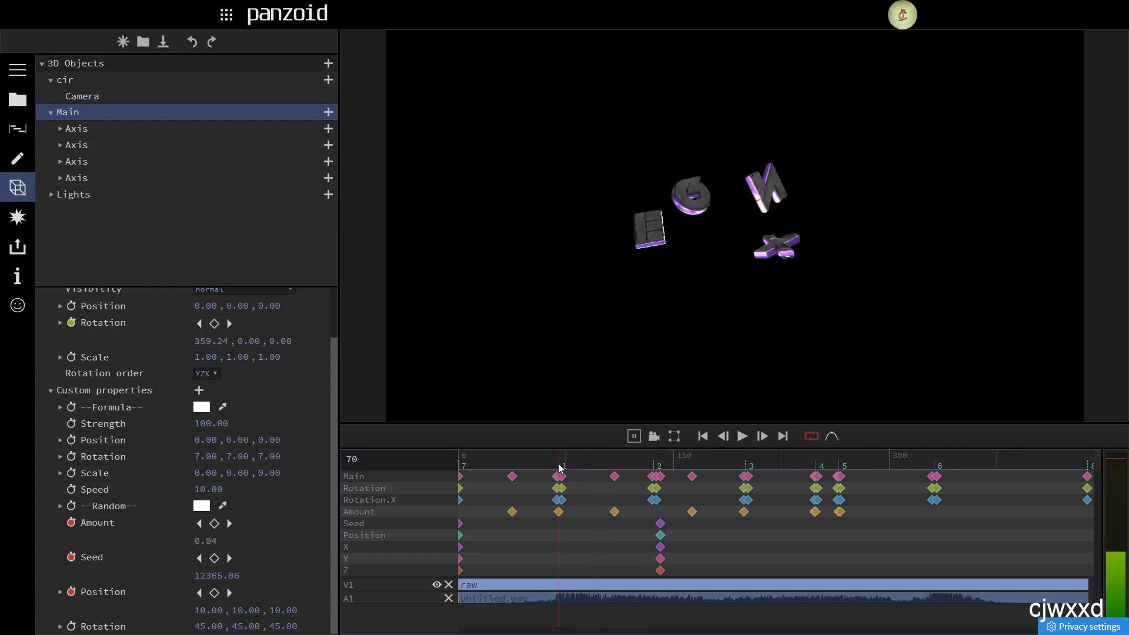
text(15)
key(Return)
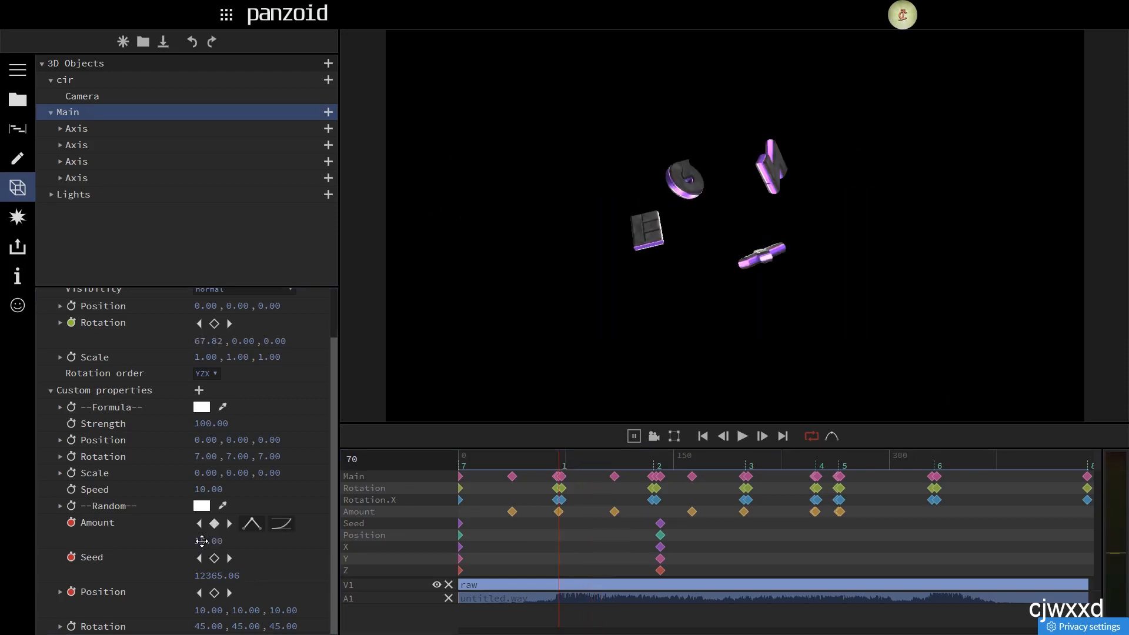
drag(541, 459, 617, 463)
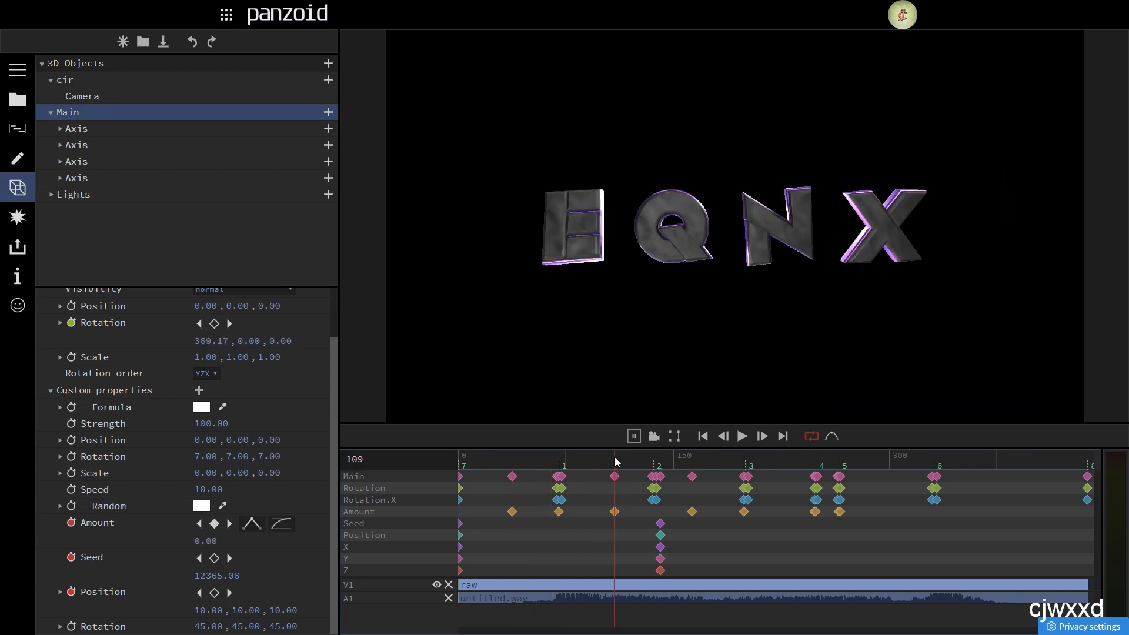
Step: Key Main's Random Rotation at frame 109 with stepped interpolation, and set it to 90, 90, 90 at the start
click(72, 627)
click(288, 630)
click(407, 475)
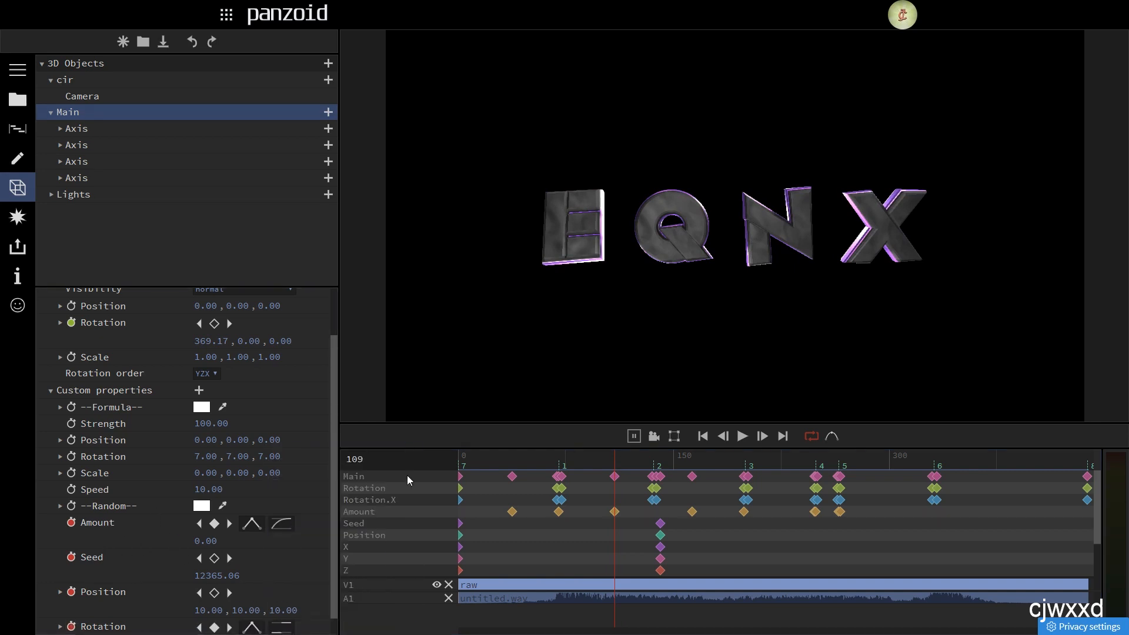
drag(542, 461, 353, 478)
scroll(153, 565, down, 2)
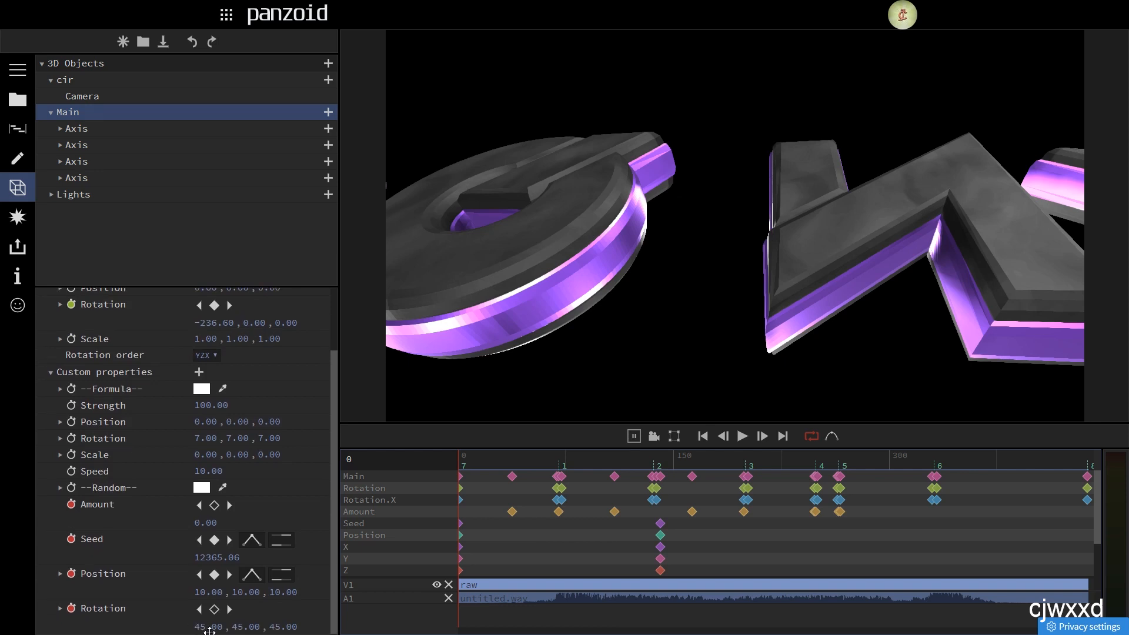
text(90)
key(Tab)
text(90)
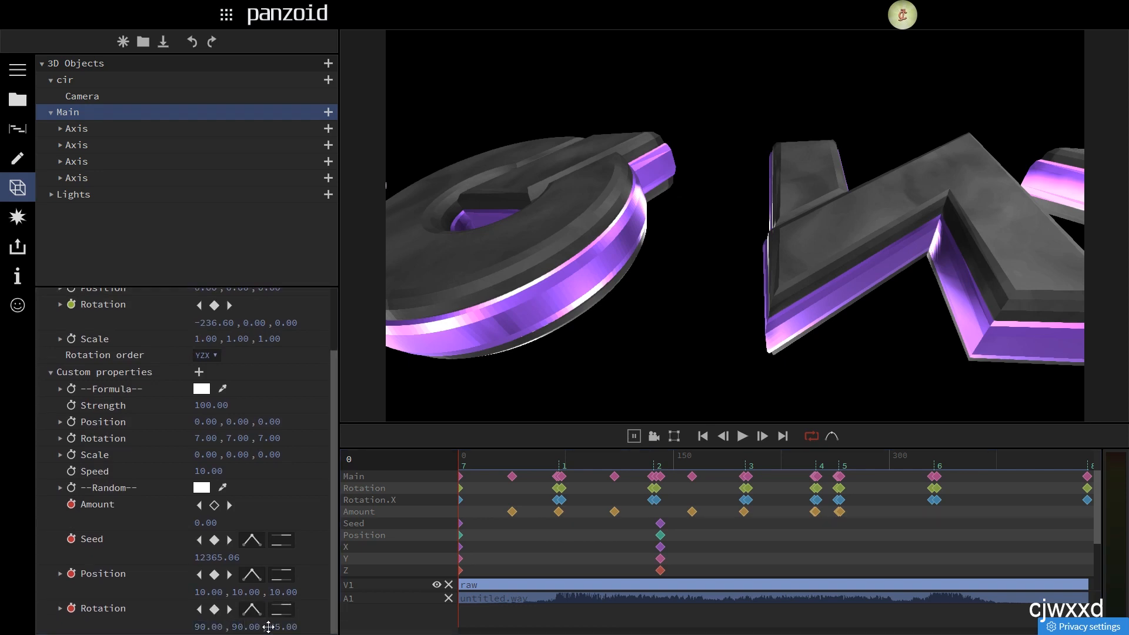
click(281, 625)
Step: Play the animation from the start and scrub to frame 321 just before marker 6
key(space)
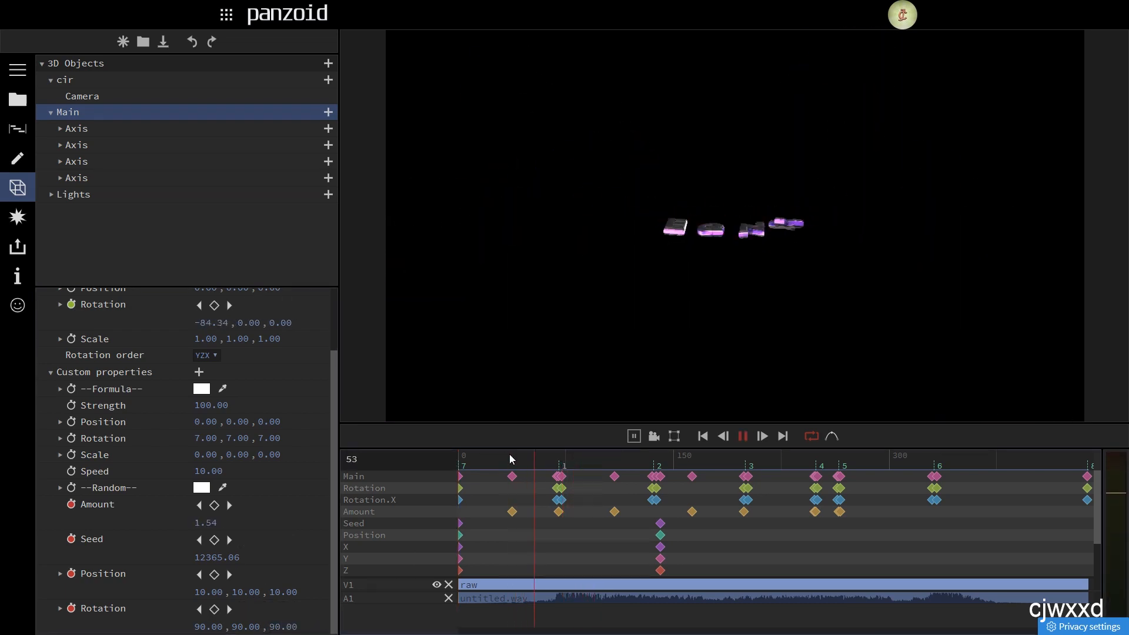
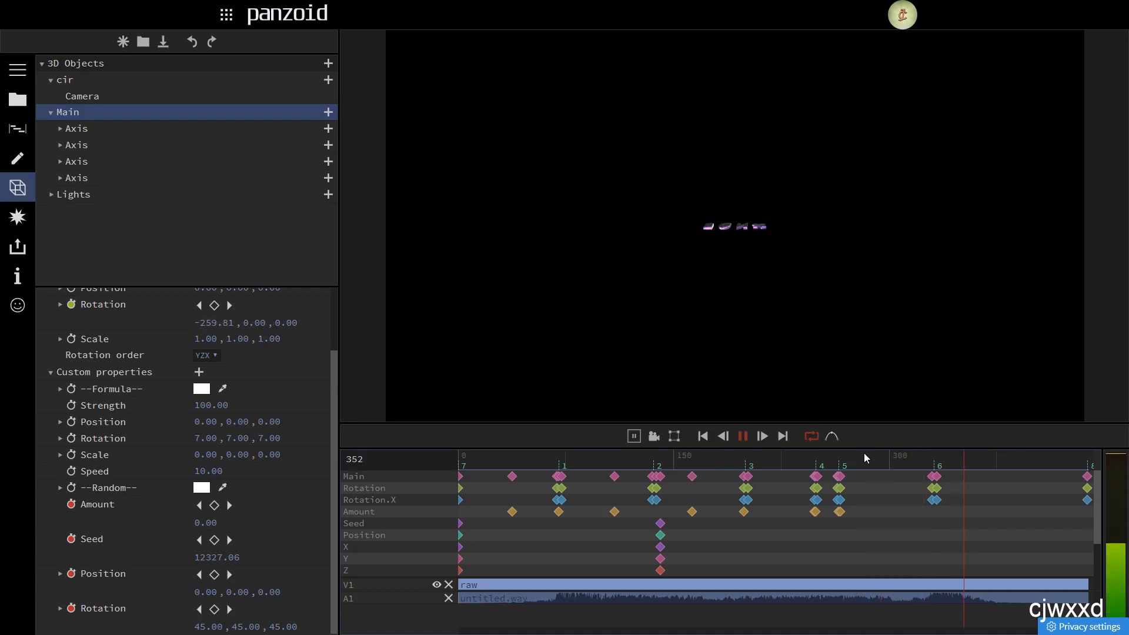
click(864, 461)
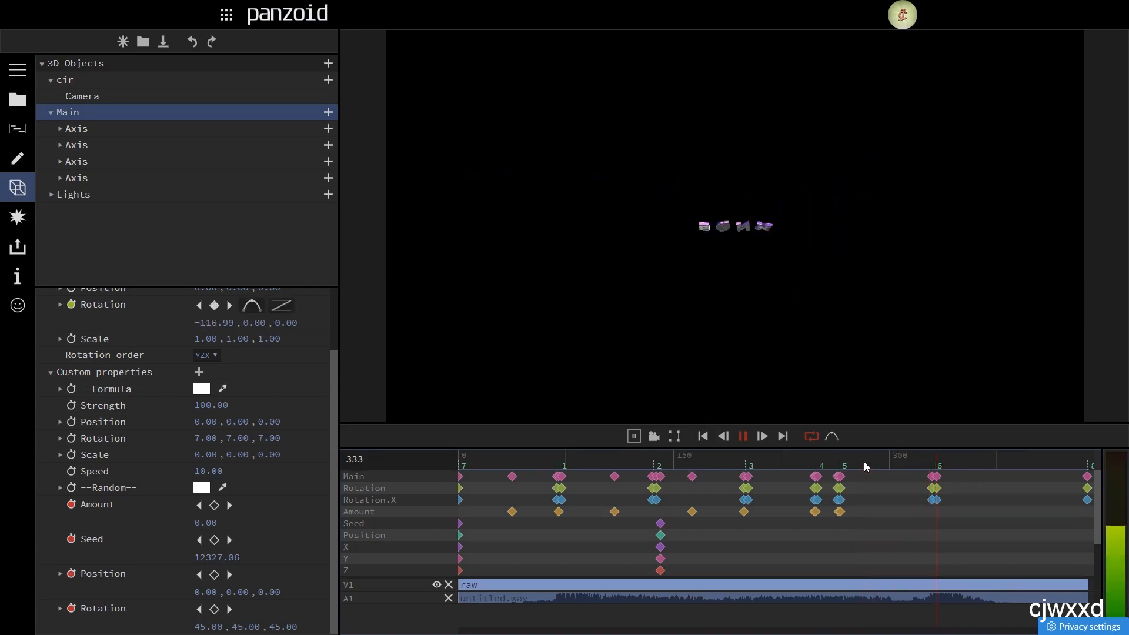
drag(864, 462, 918, 456)
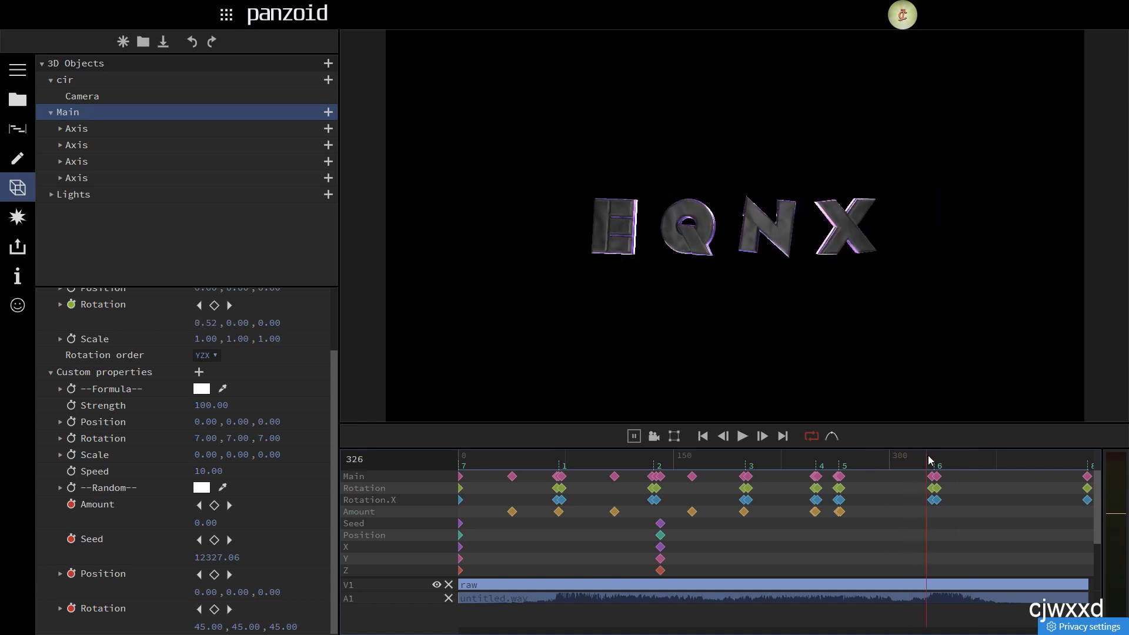
Step: In the graph editor, lower Main's Rotation.X keyframe just before marker 6 to about -60
click(835, 434)
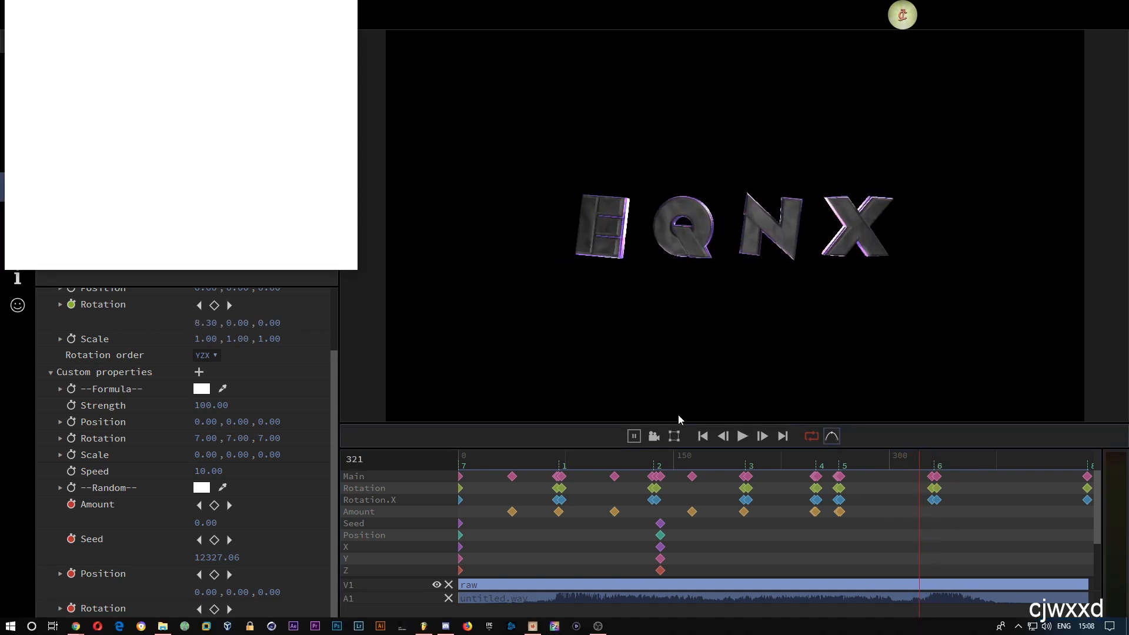
drag(156, 12, 209, 29)
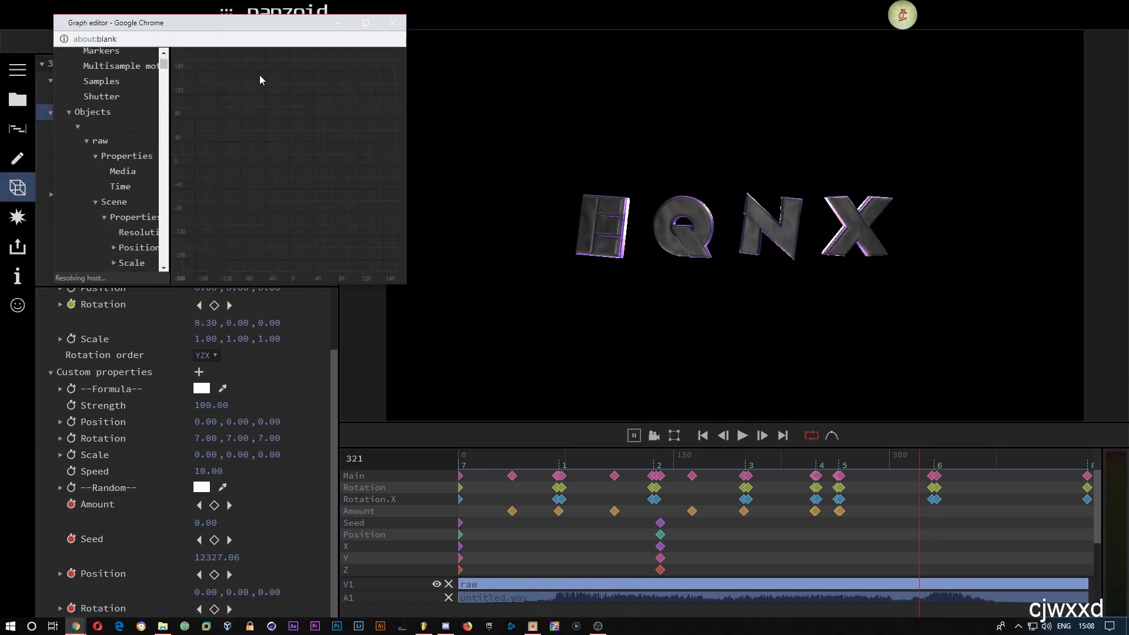
click(366, 22)
scroll(112, 306, down, 13)
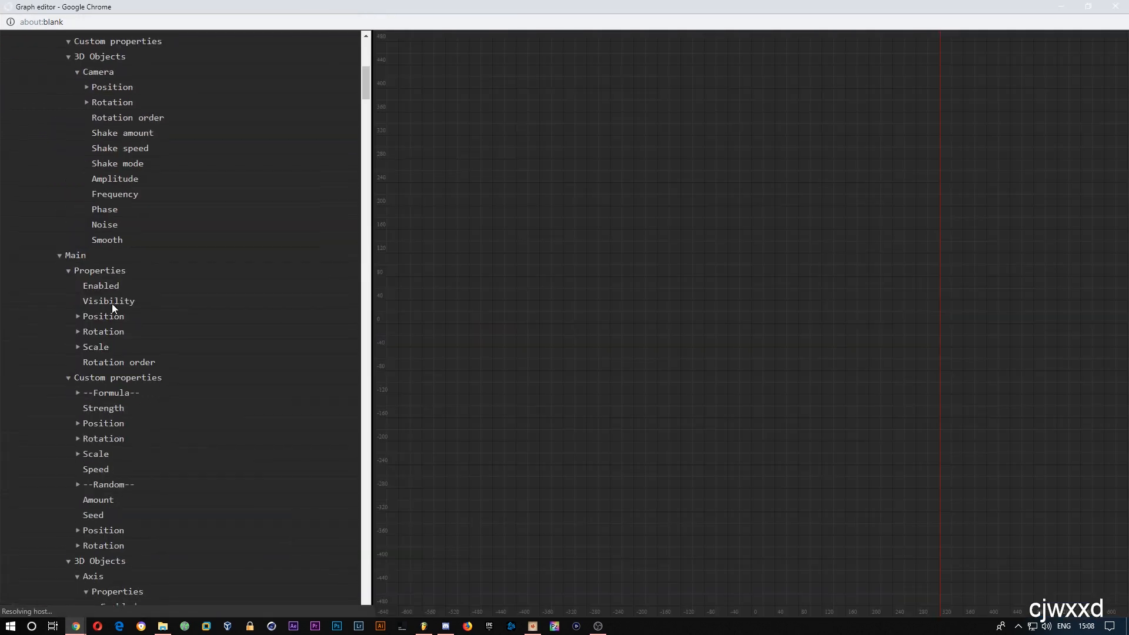
scroll(89, 305, up, 8)
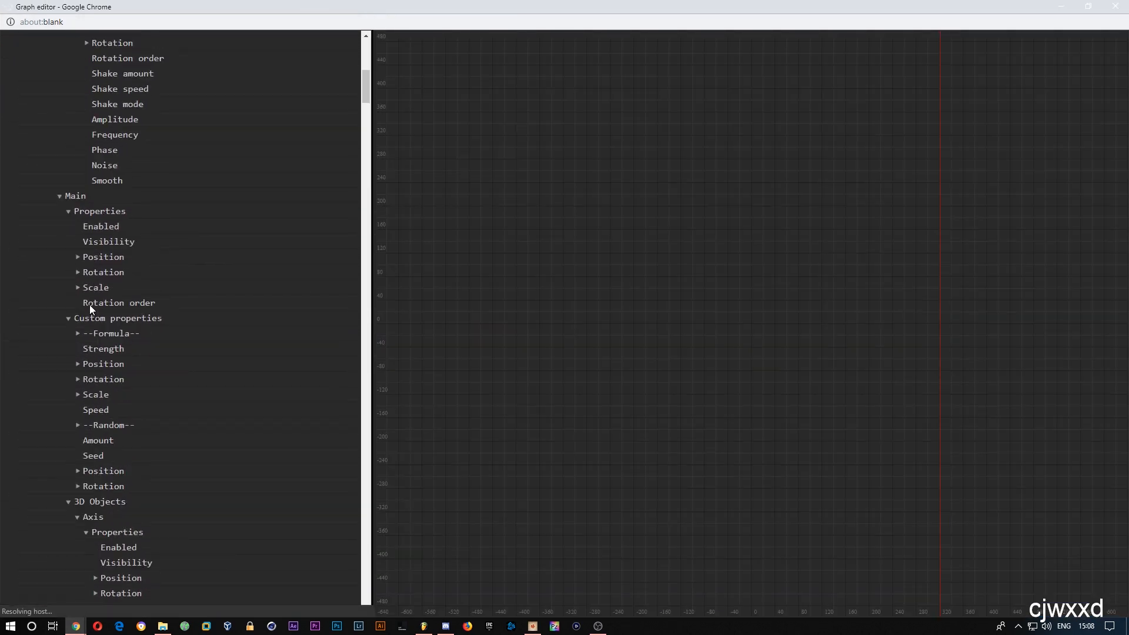
click(78, 389)
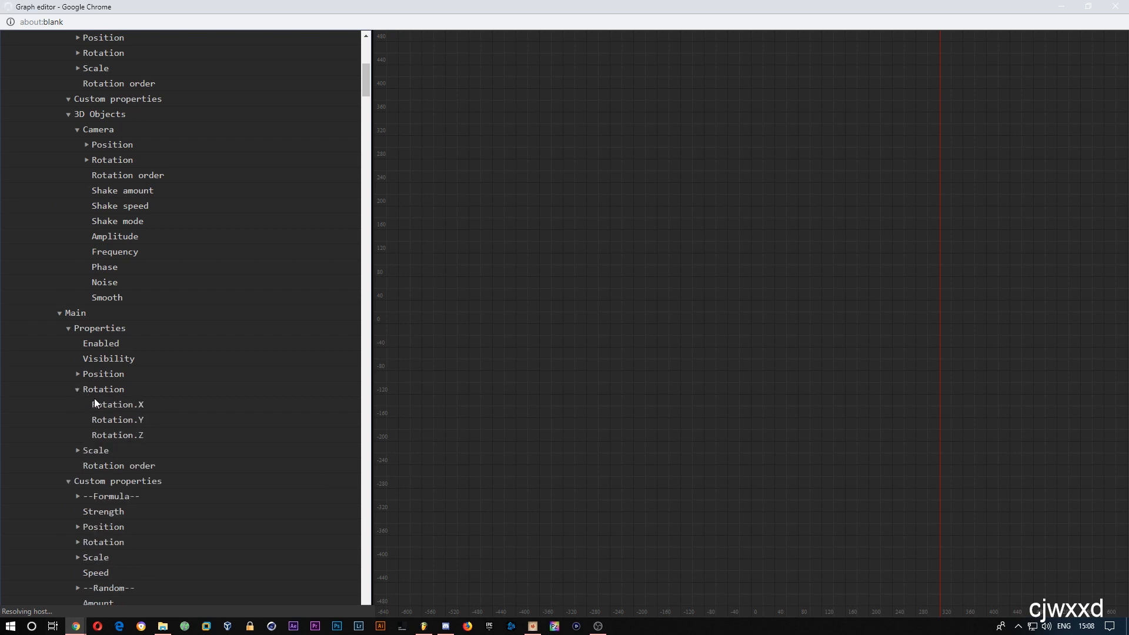
click(100, 403)
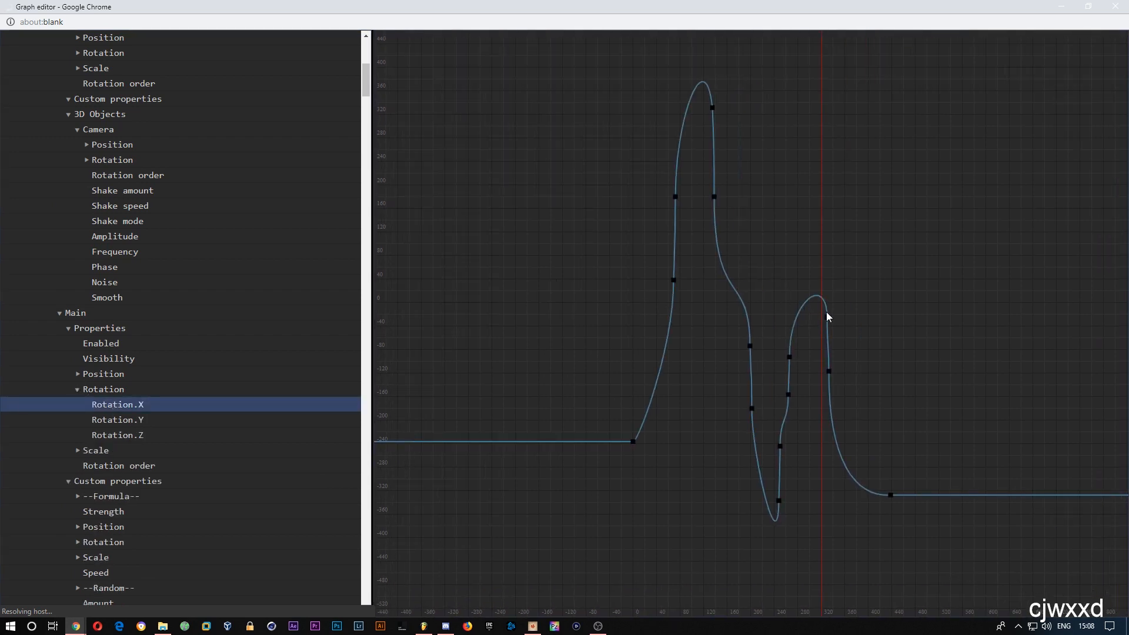
drag(825, 316, 827, 334)
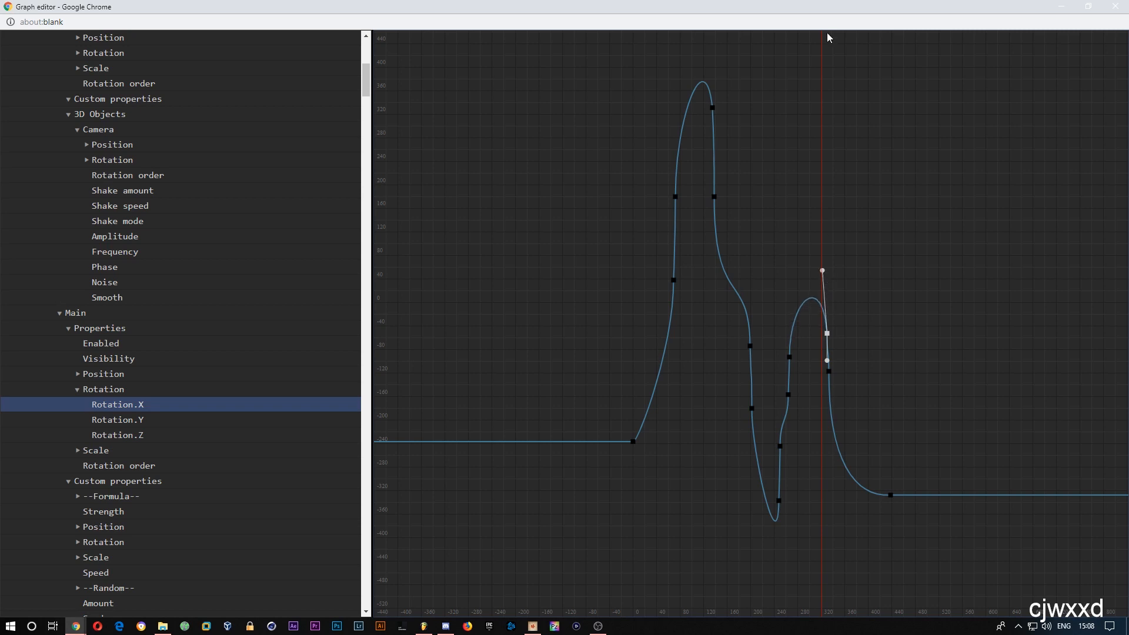
click(1121, 6)
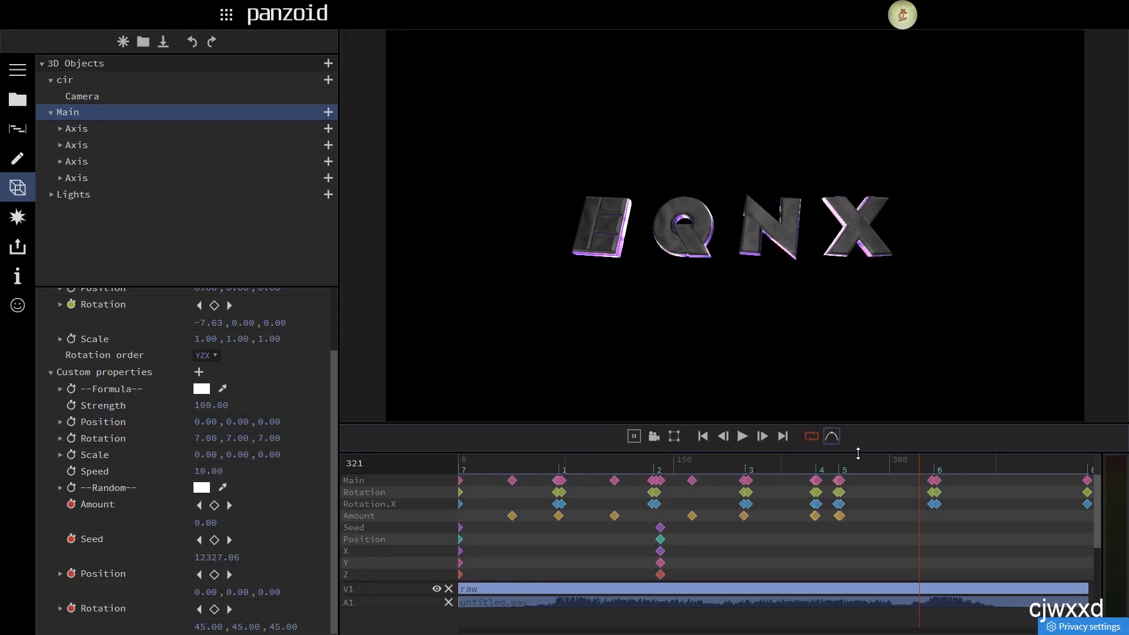
Step: Play the section around marker 6 to check the rotation, and replay the animation from the start
key(space)
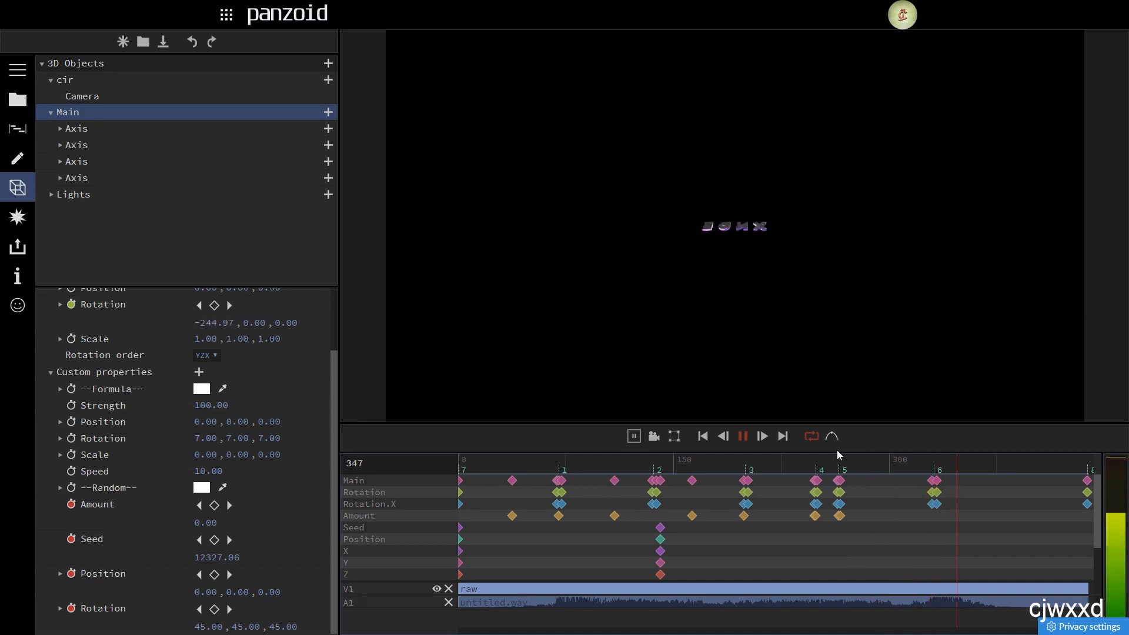
key(space)
click(826, 458)
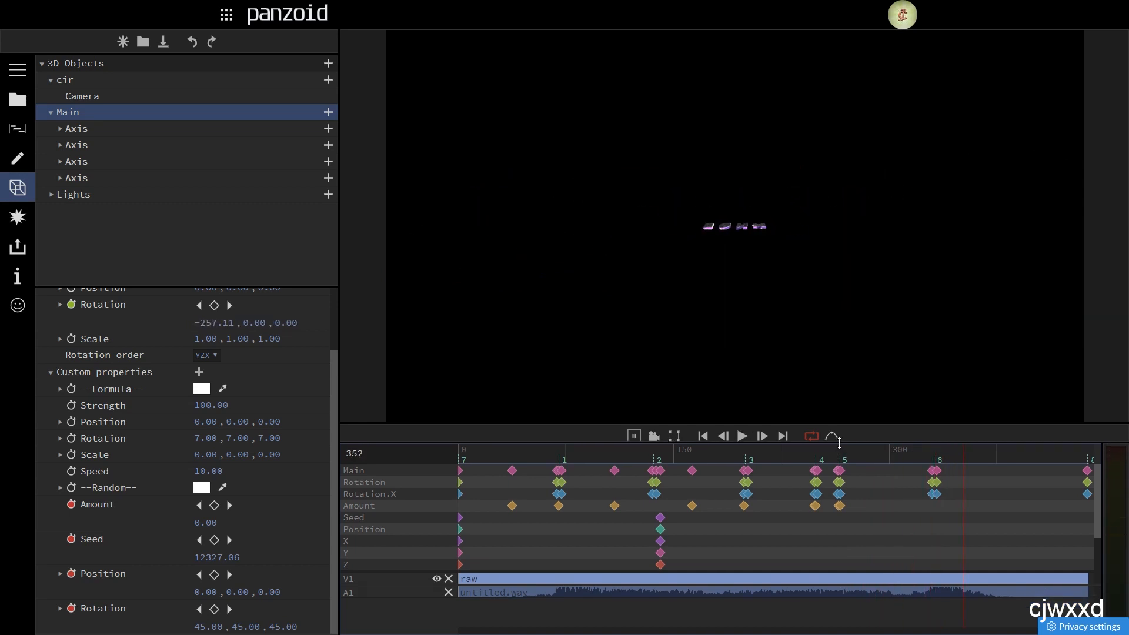
drag(808, 457, 319, 459)
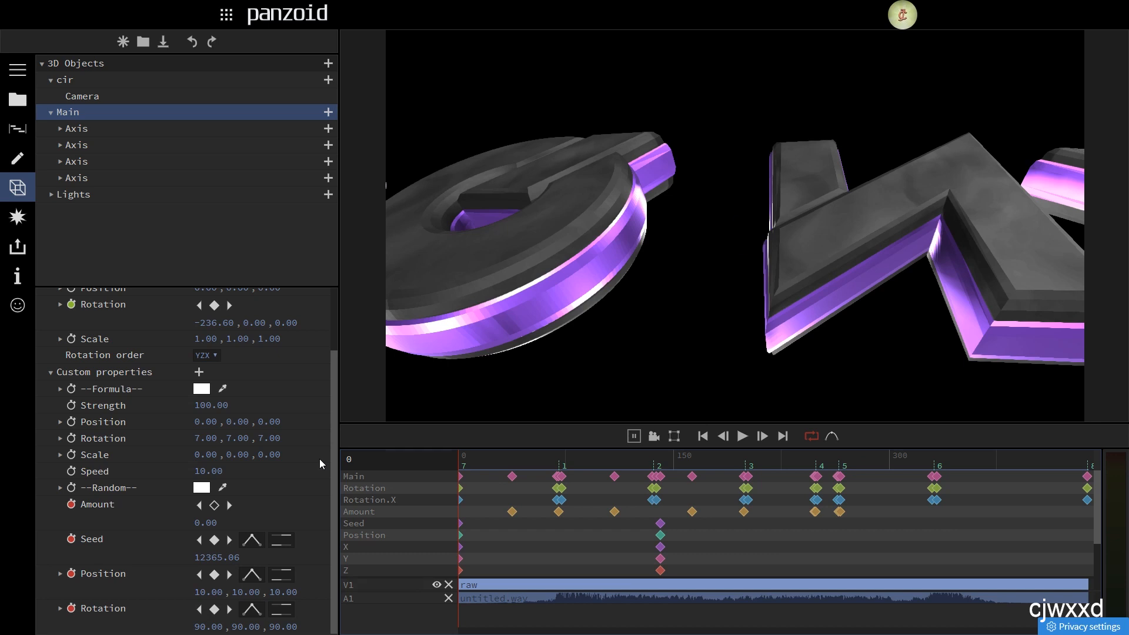
key(space)
Step: Collapse Main and add a smooth Rotation.Z keyframe to cir at frame 0
click(52, 111)
click(104, 80)
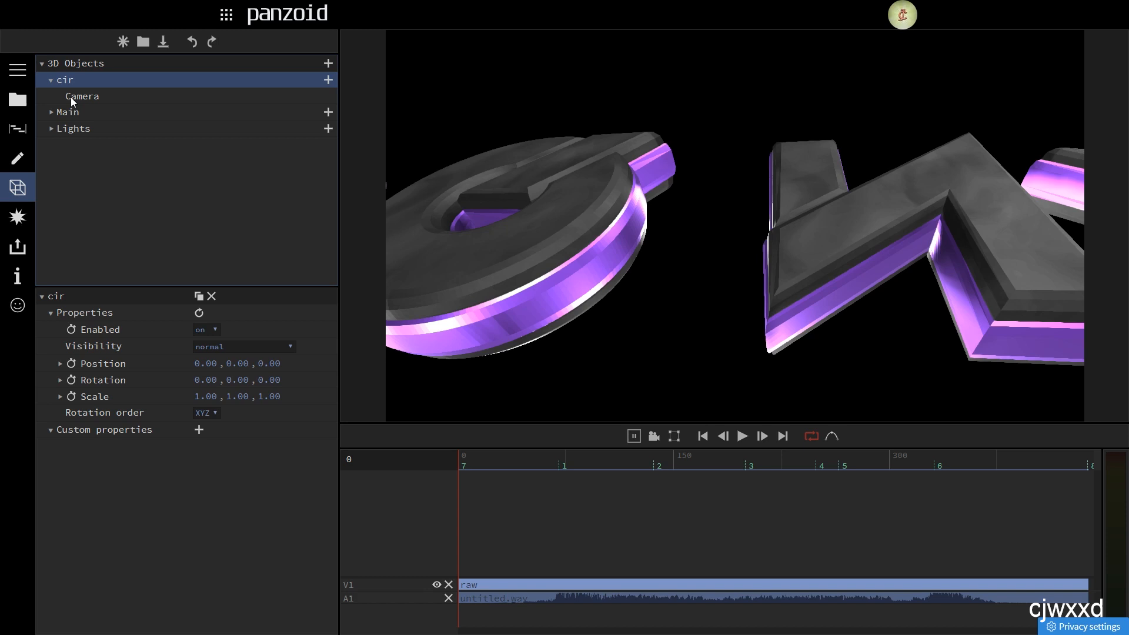
click(59, 380)
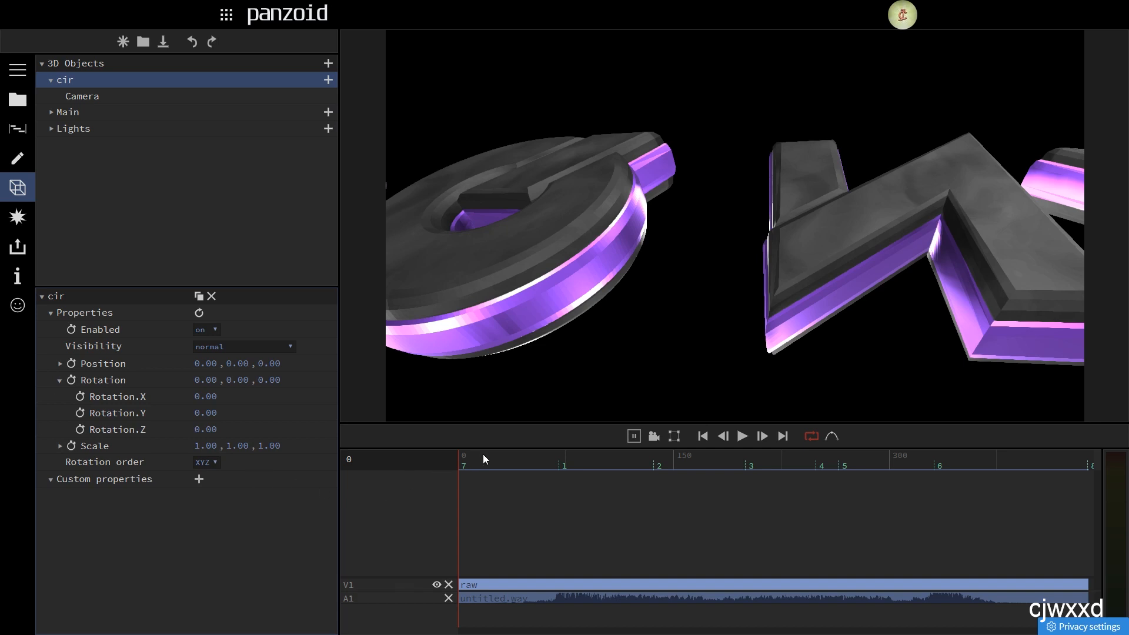
click(83, 428)
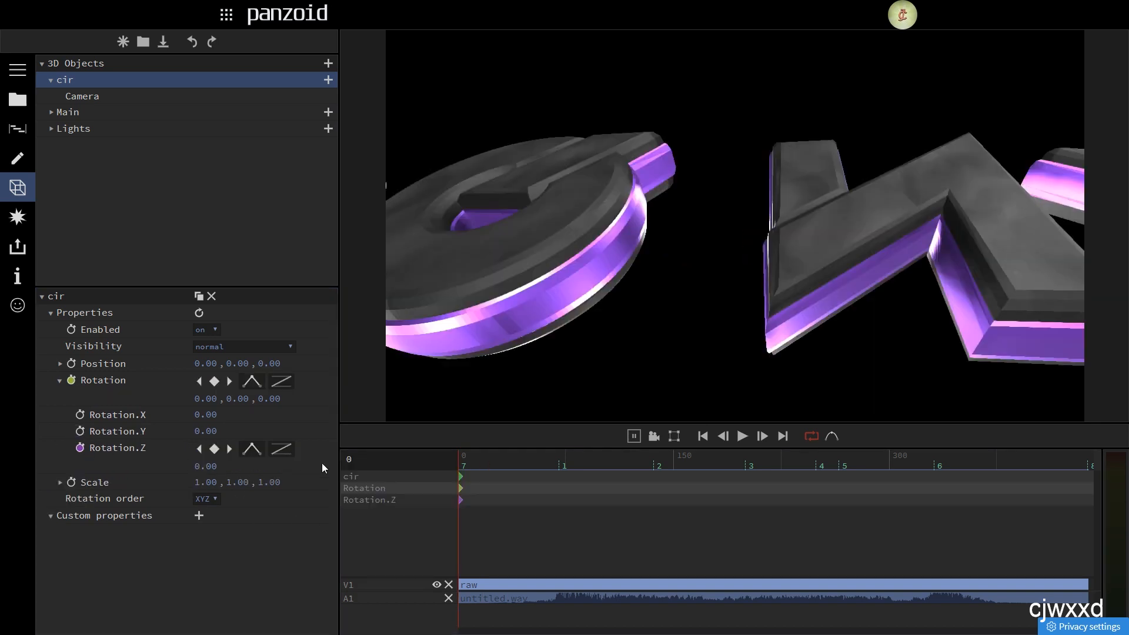
click(277, 452)
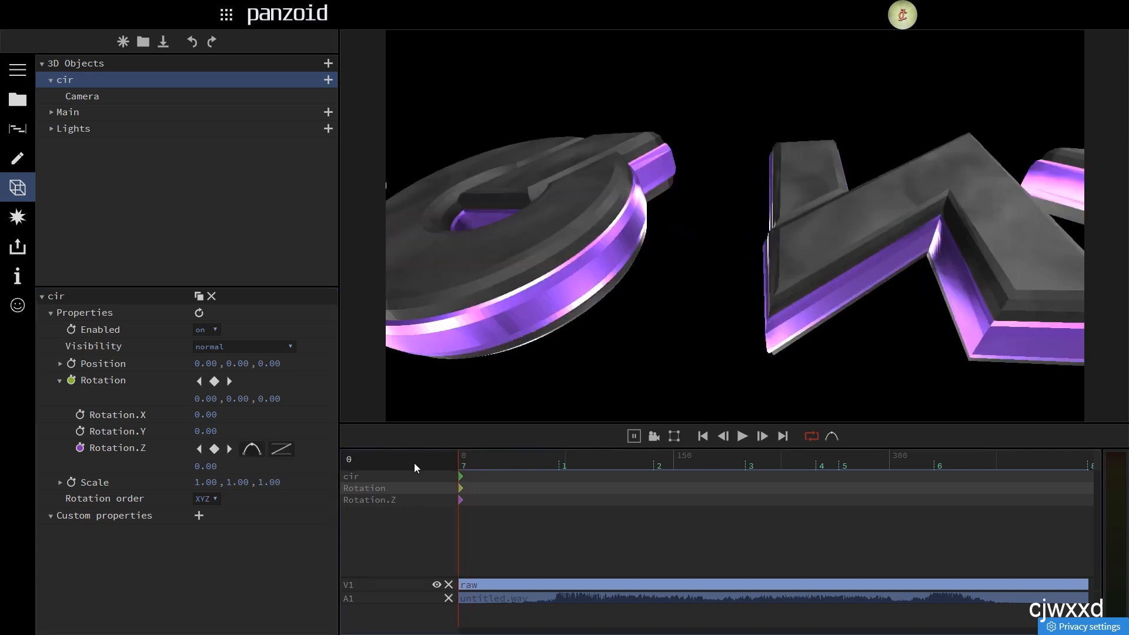
click(74, 115)
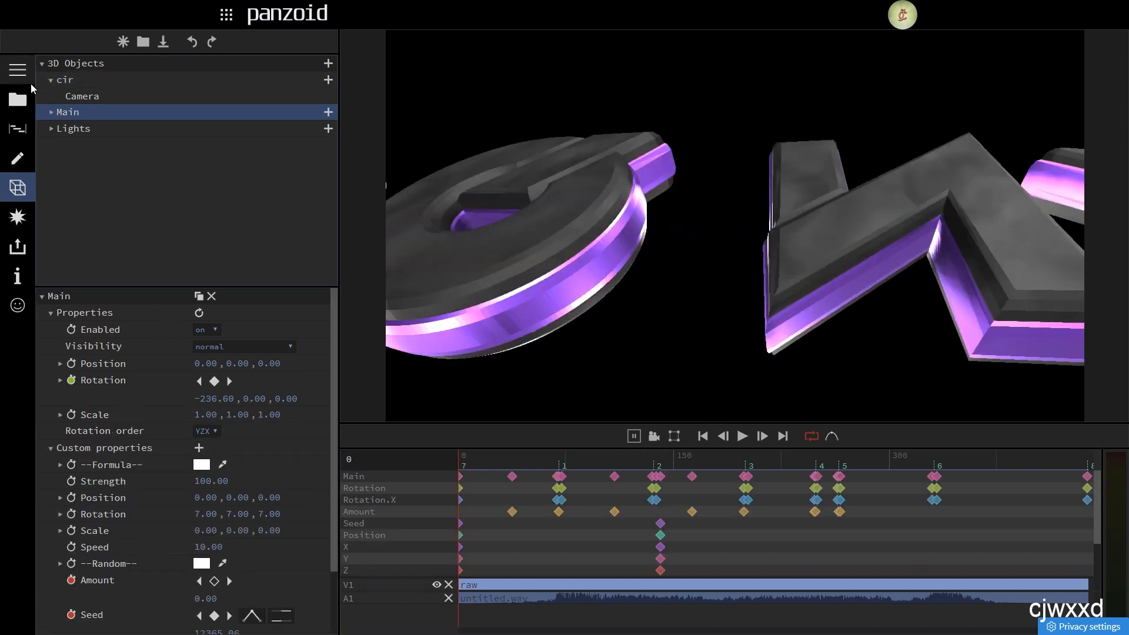
click(72, 80)
drag(202, 402, 160, 402)
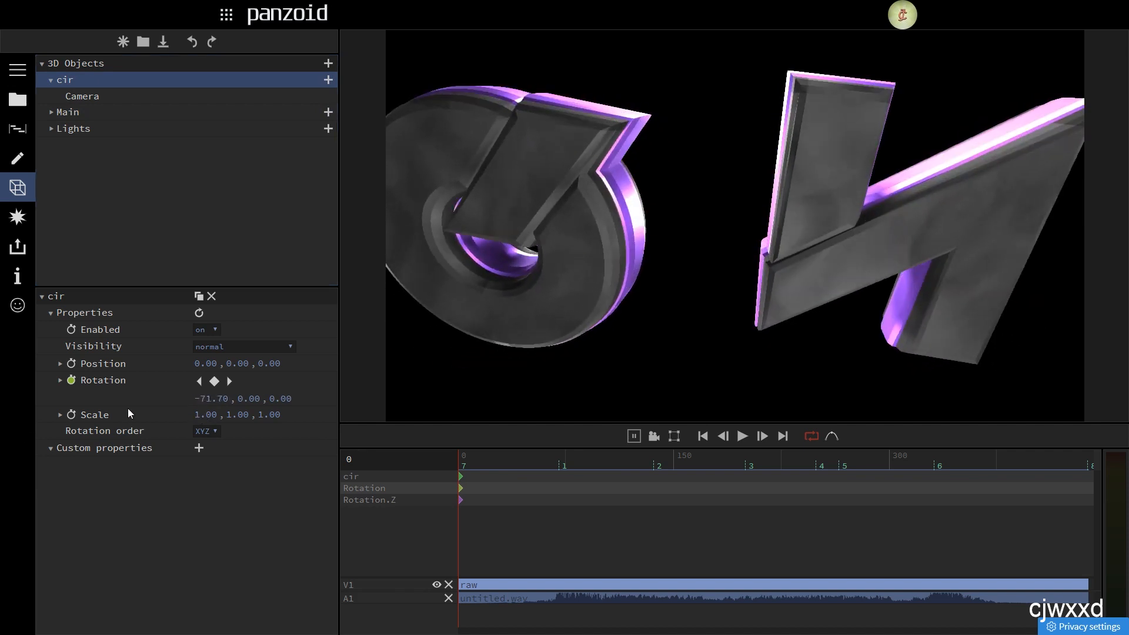
key(ctrl+z)
Step: Set cir's Rotation.Z keyframe at frame 0 to -196.90 and play the opening section
click(60, 380)
drag(209, 470, 93, 469)
key(space)
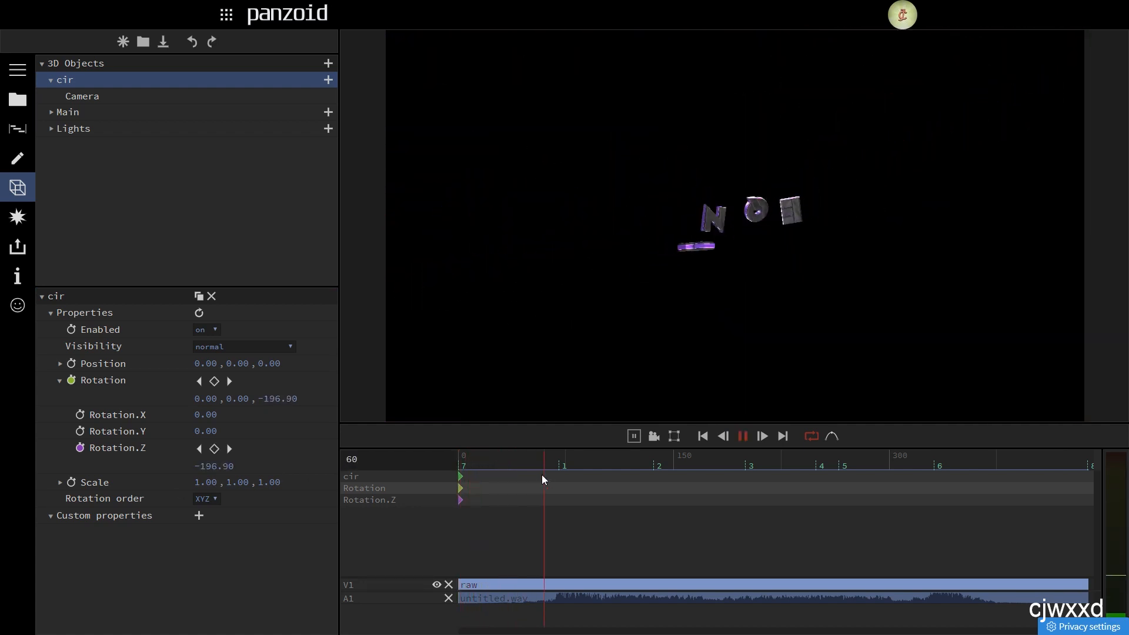
Step: Key cir's Rotation.Z to 0 at frame 69, just before marker 1
click(559, 467)
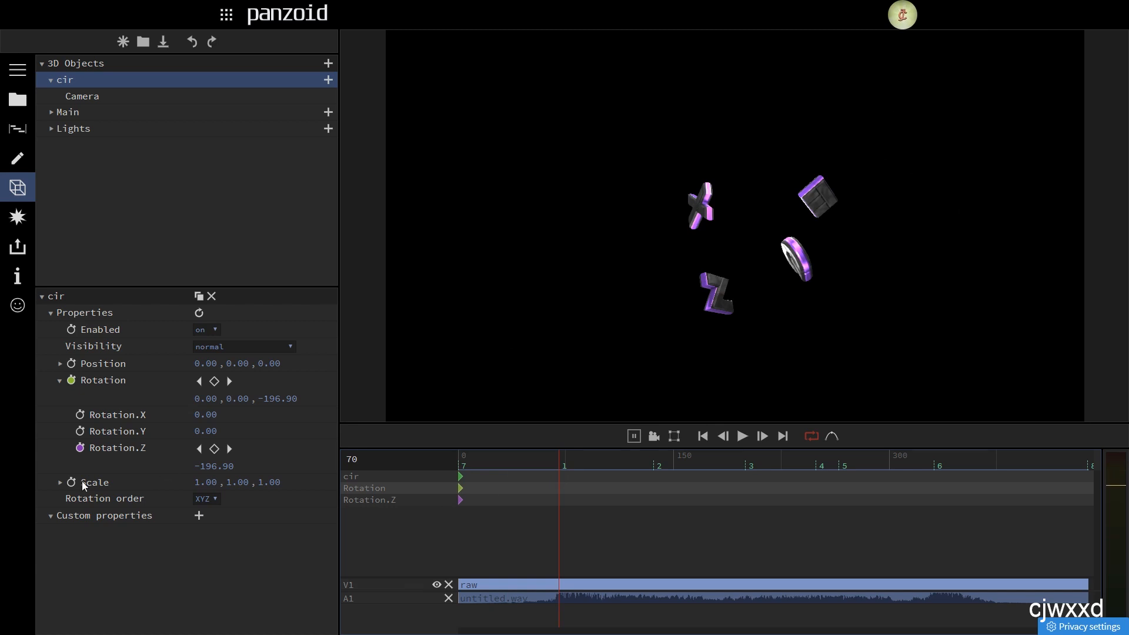
key(Left)
double_click(210, 467)
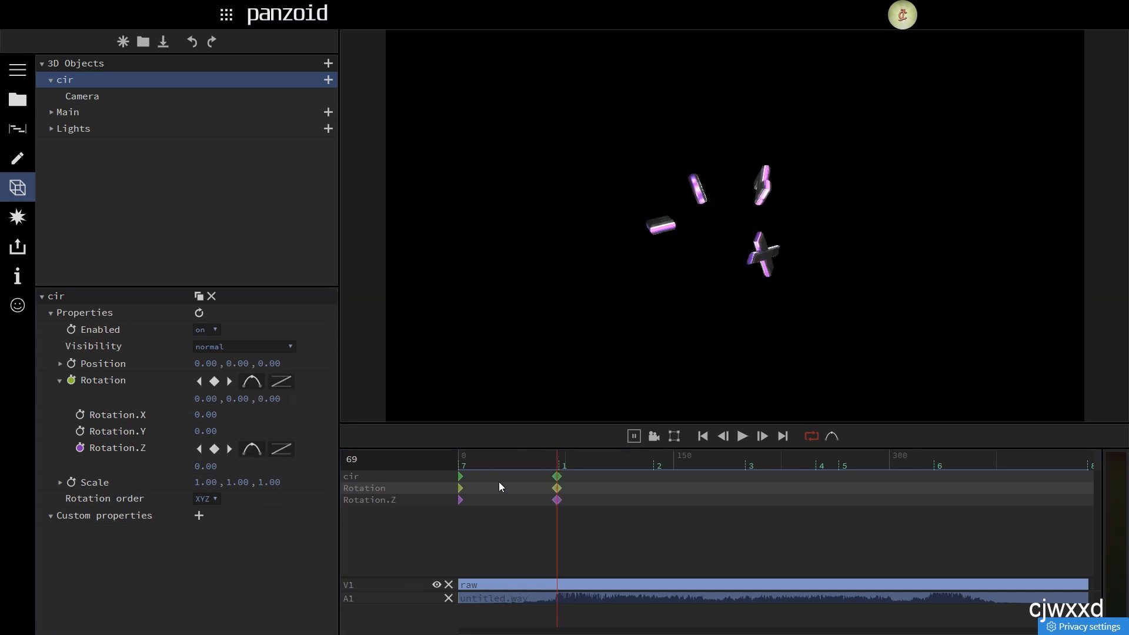
Step: Try setting cir's X rotation to 180 at frame 72, around marker 1, and play the section toward marker 2
key(Right)
key(Right)
key(Right)
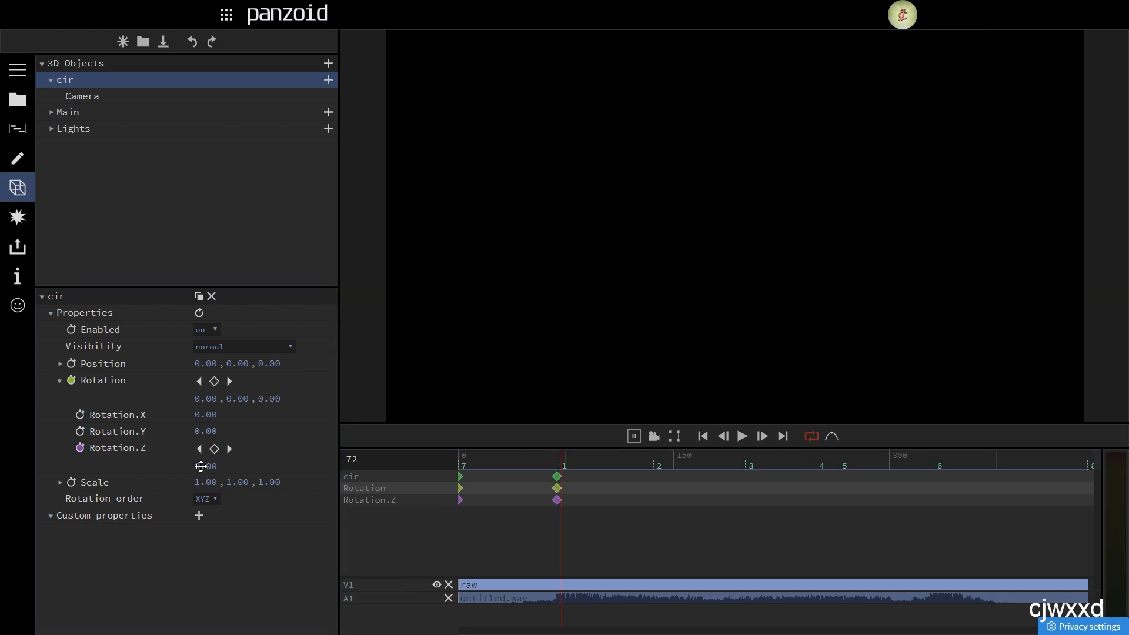
click(79, 112)
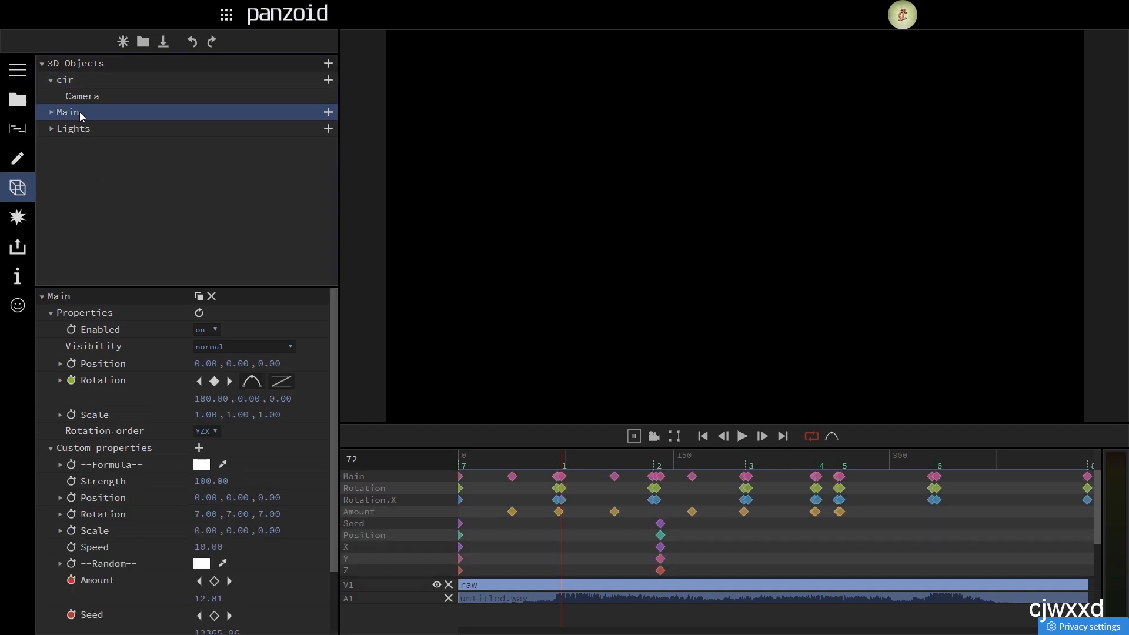
click(71, 83)
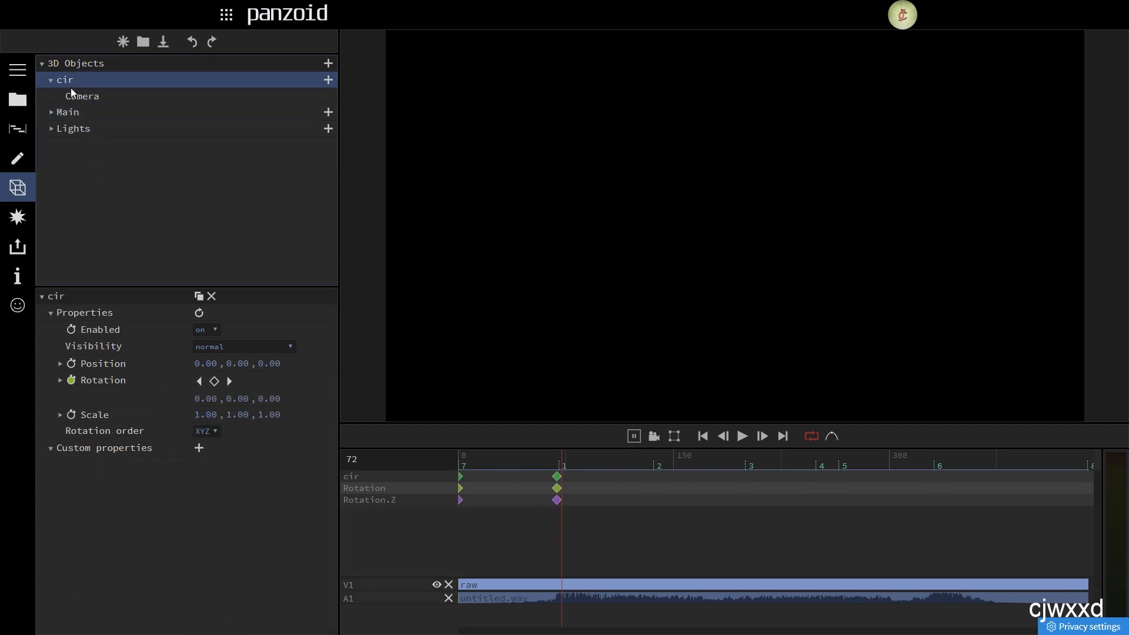
click(196, 400)
text(-80)
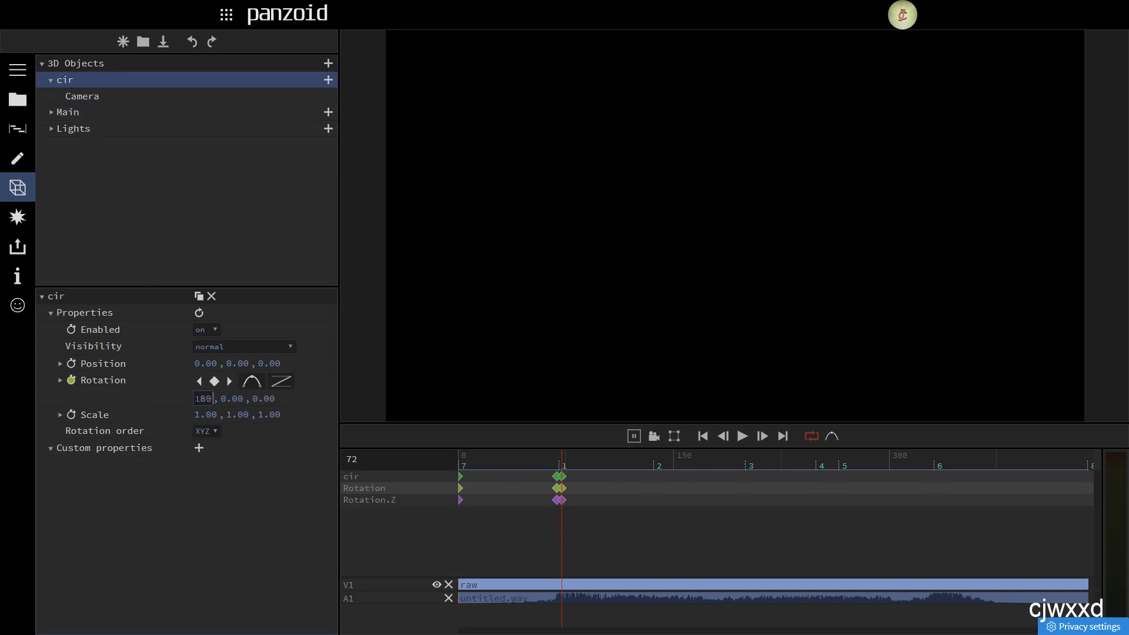
key(Return)
key(space)
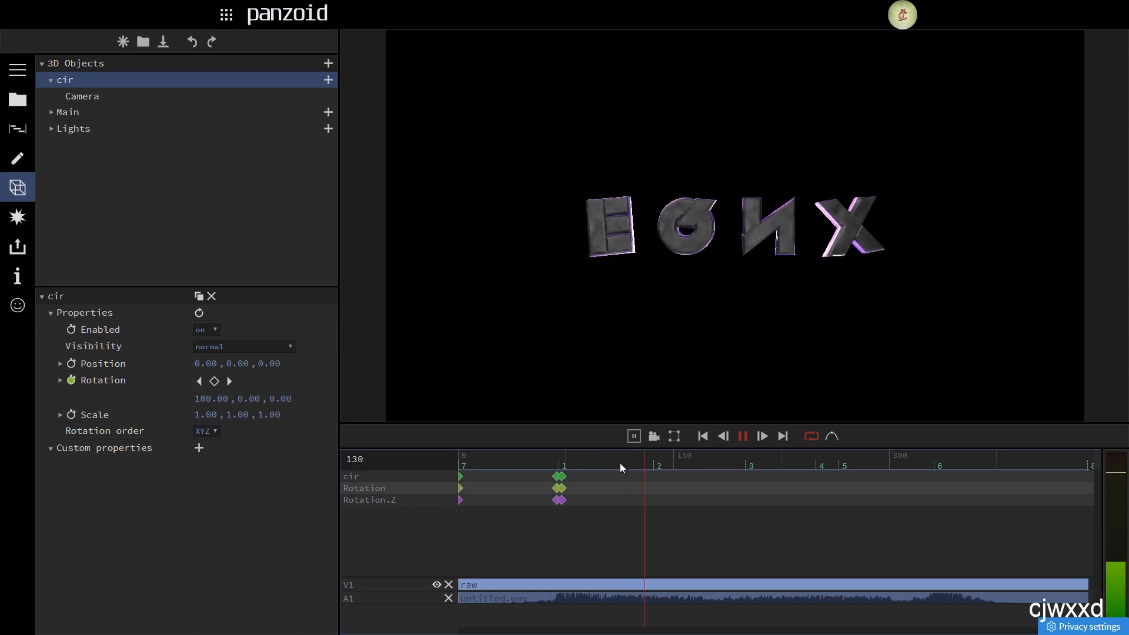
key(space)
Step: Try setting cir's X rotation to 360 at frame 135 and 180 at frame 138, around marker 2
click(652, 468)
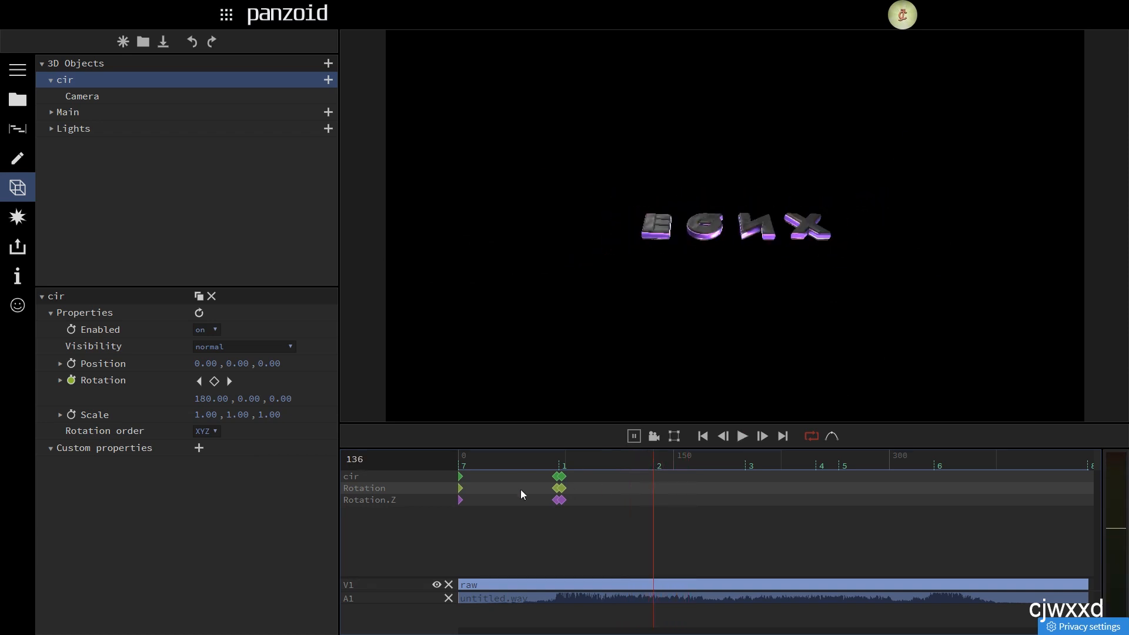
click(212, 398)
text(360)
key(Return)
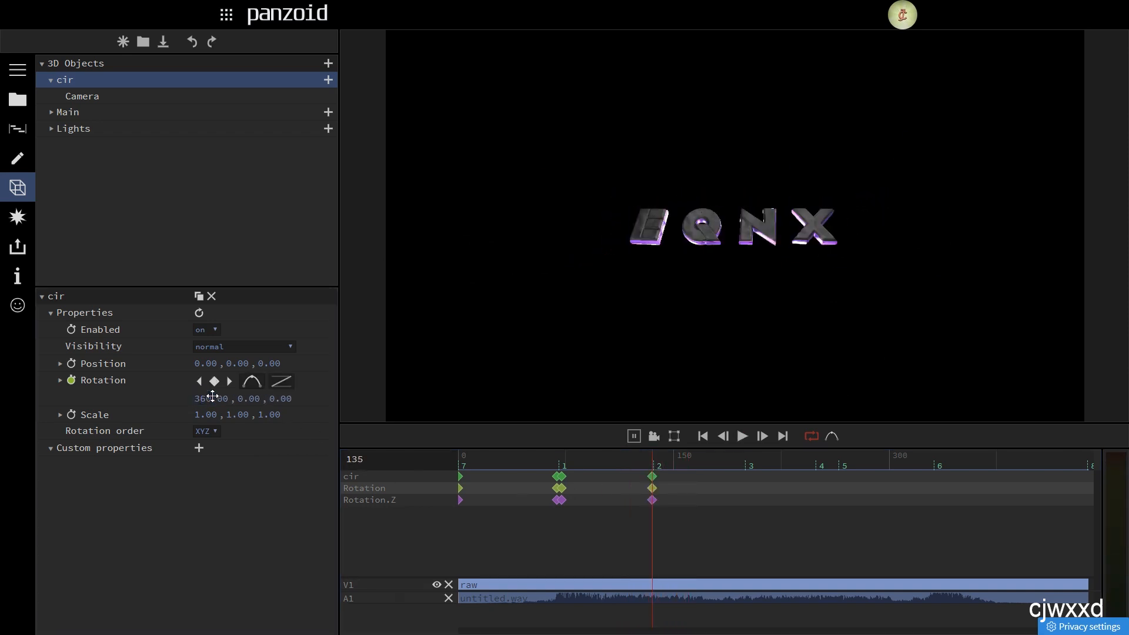
key(Right)
key(Right)
key(Right)
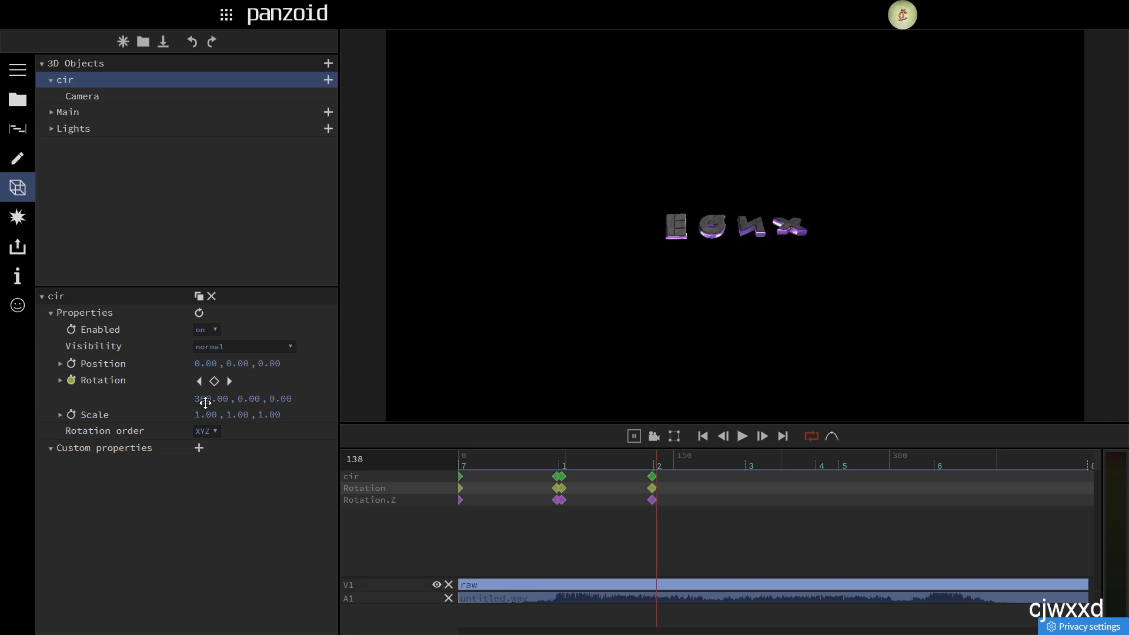
click(202, 399)
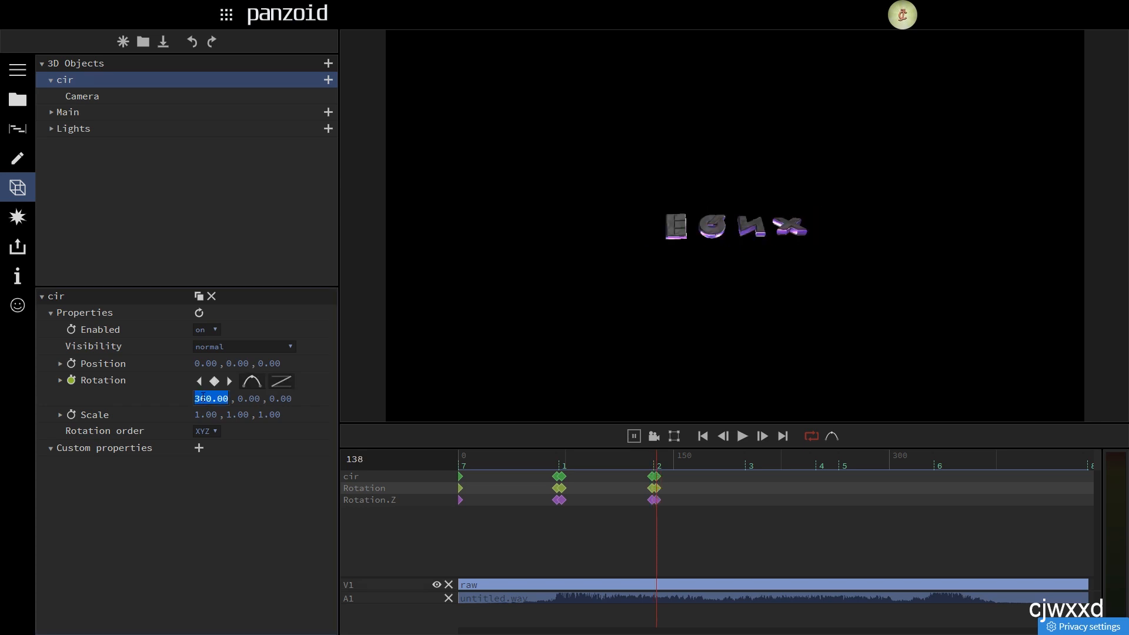
text(180)
key(Return)
Step: Re-enter cir's X rotation as 360 at frame 135 and 180 at frame 138, and play from marker 1
drag(623, 469, 654, 469)
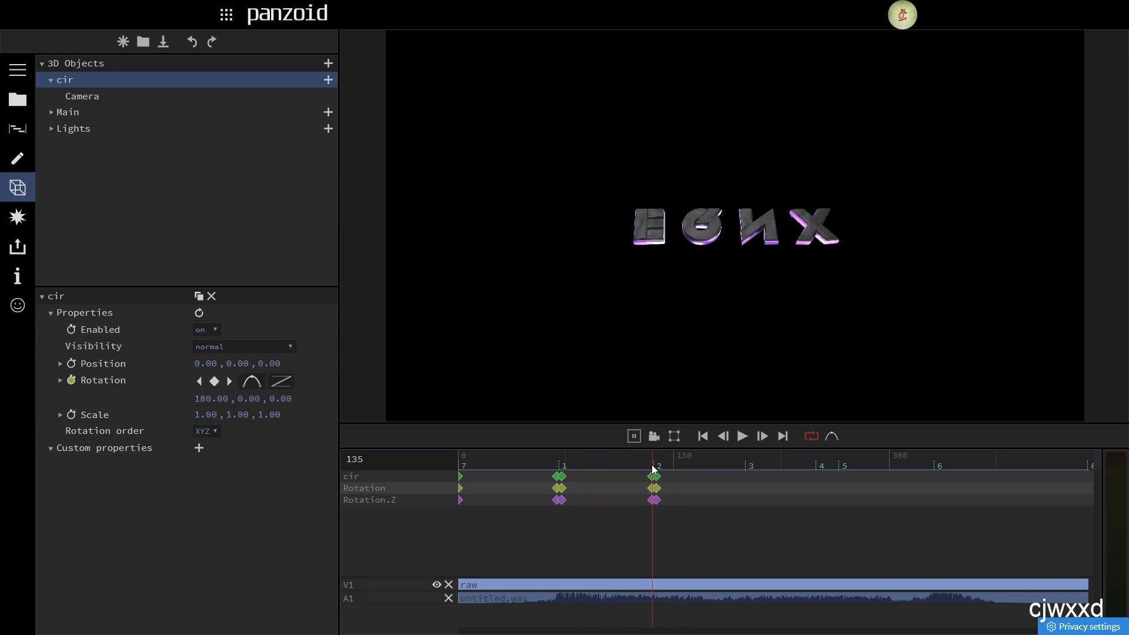
click(212, 399)
text(360)
key(Return)
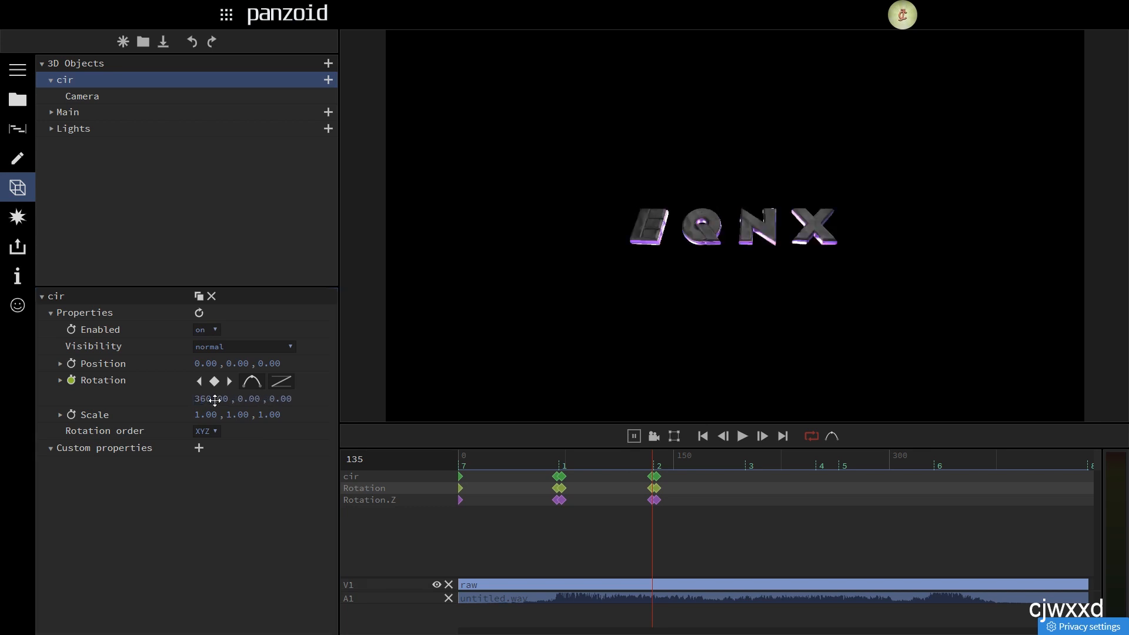
key(Right)
key(Right)
key(Right)
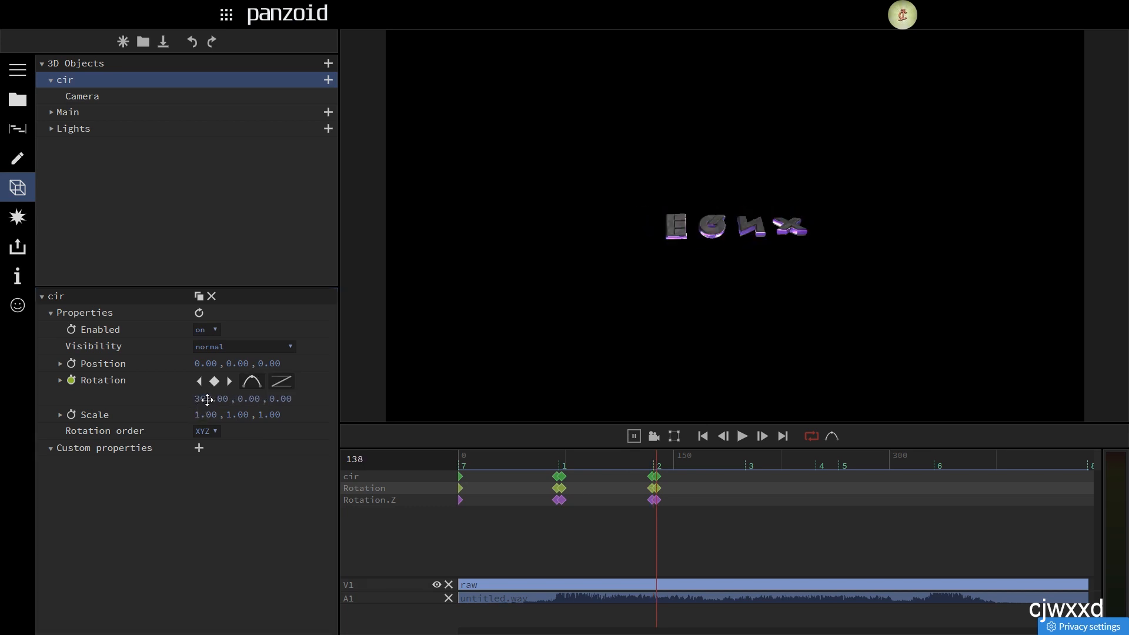
click(210, 399)
text(180)
click(549, 458)
key(space)
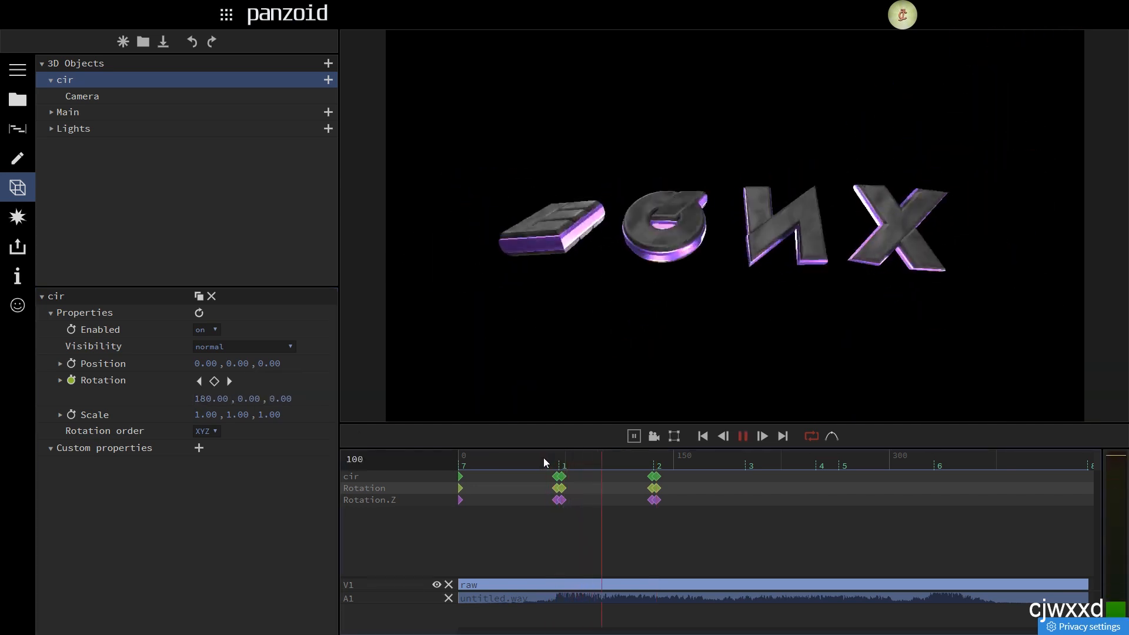
key(space)
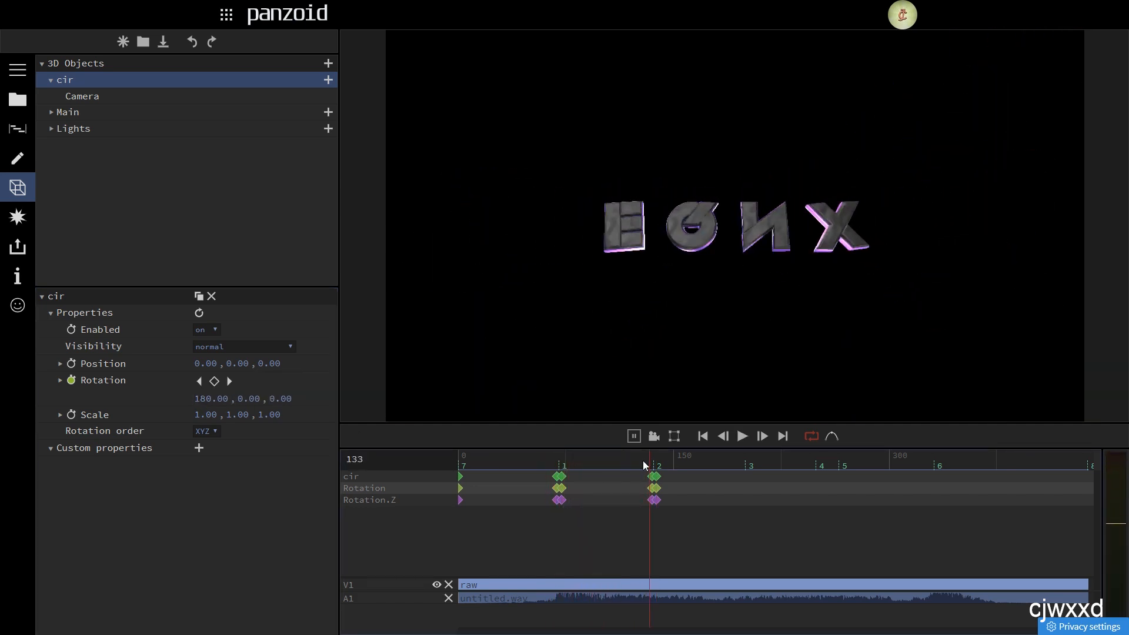
Step: Expand cir's Rotation properties at frame 135 and reset Rotation.X to 0
click(653, 461)
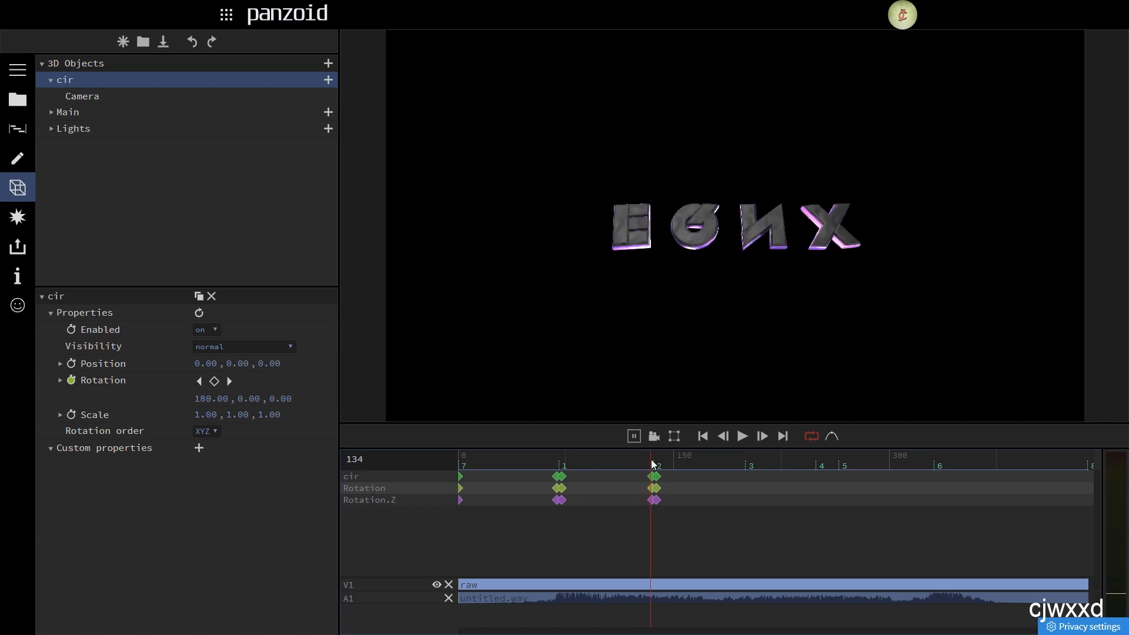
click(60, 380)
drag(211, 416, 229, 429)
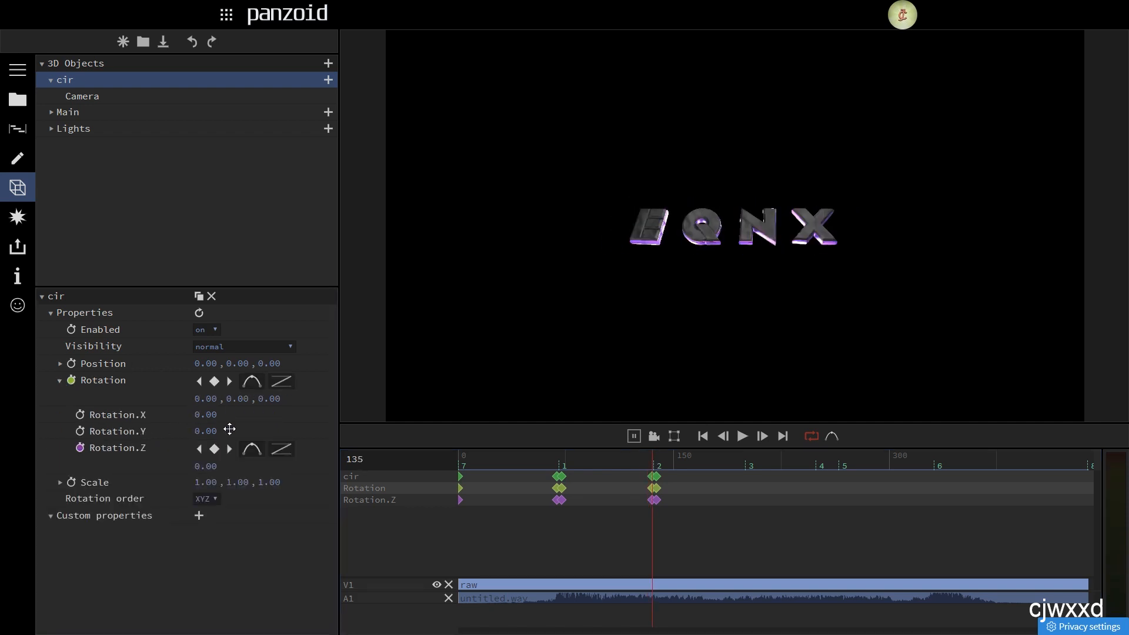
Step: Set cir's Rotation.Z keyframe at frame 72, by marker 1, to 180
drag(653, 461, 562, 462)
click(206, 467)
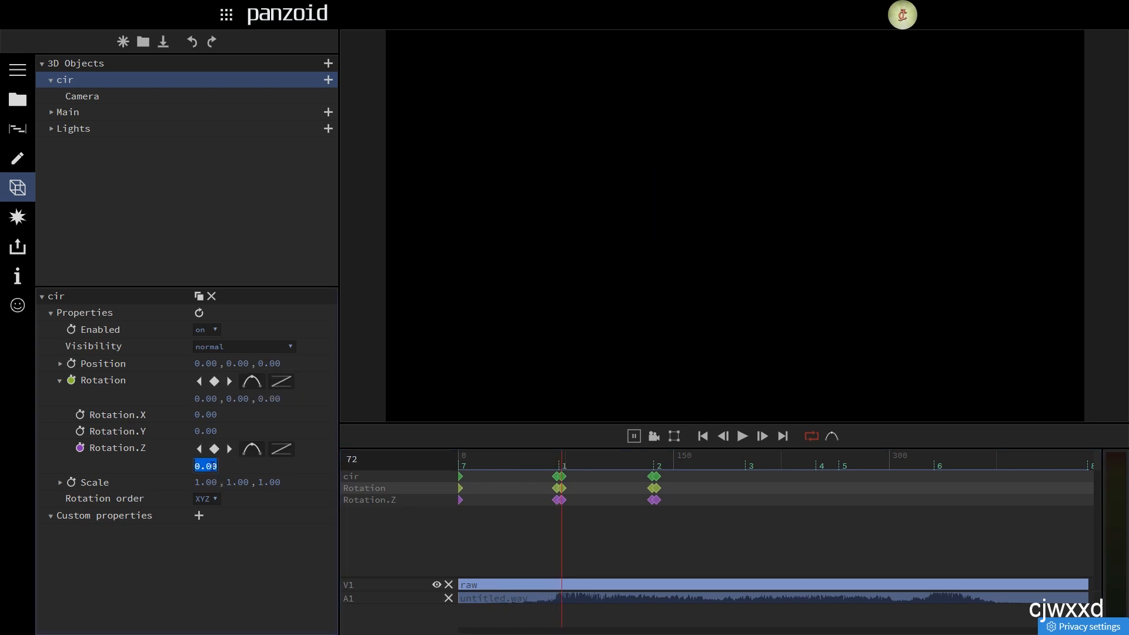
text(180)
key(Return)
Step: Enter the value of cir's Rotation.Z keyframe at frame 135, just before marker 2
click(648, 462)
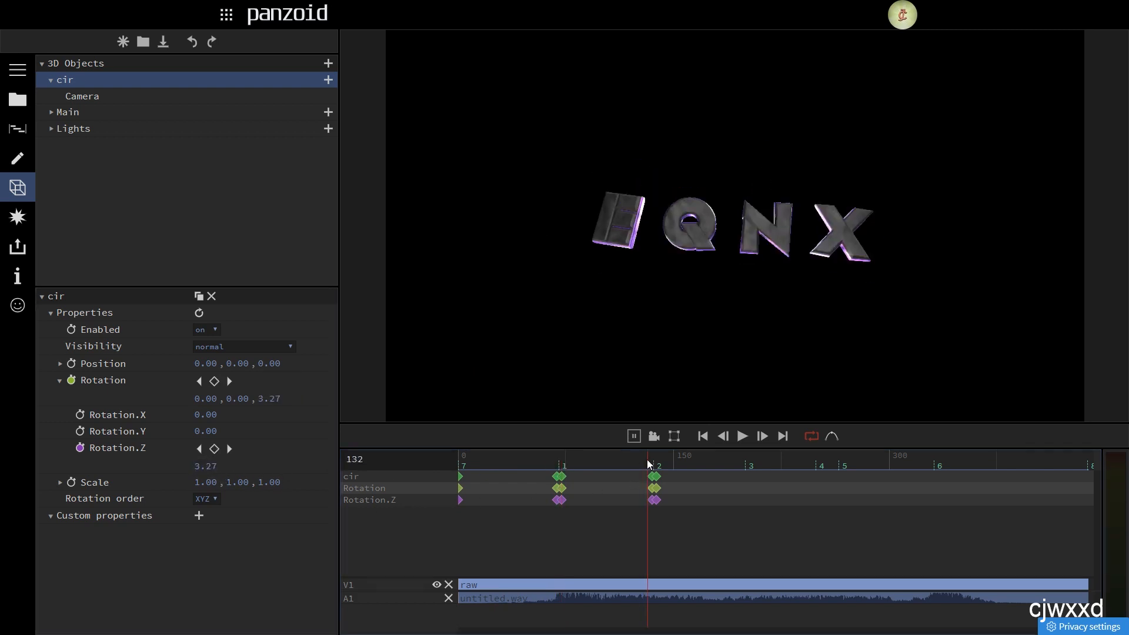
key(Right)
key(Right)
key(Right)
click(198, 467)
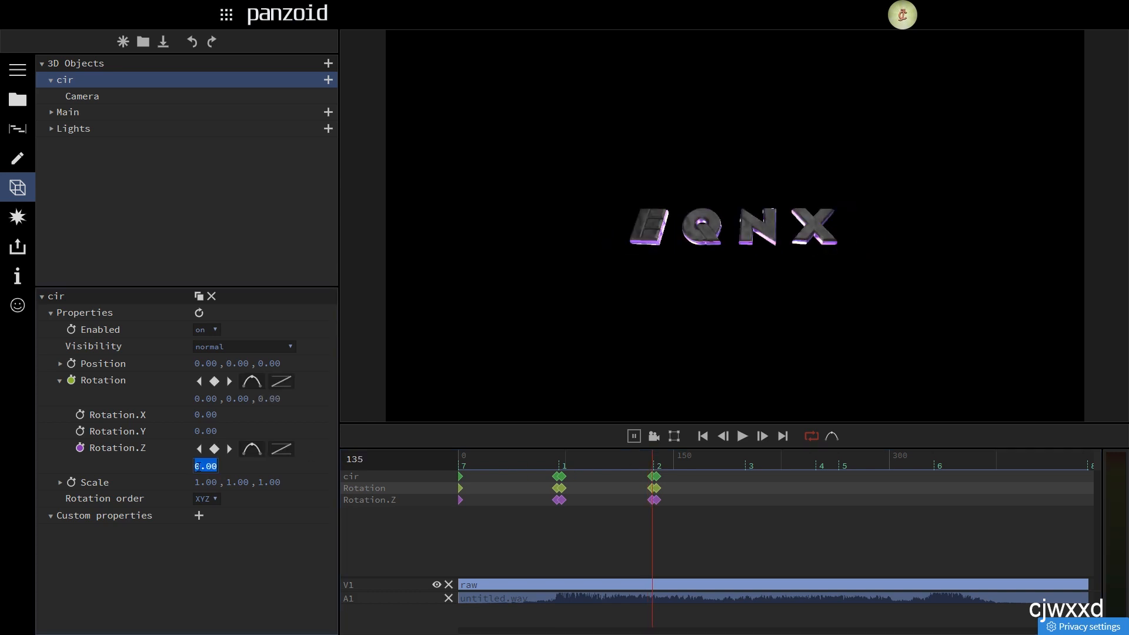
text(180)
key(Return)
Step: Set cir's Rotation.Z keyframe at frame 138 to 180 and play the section from marker 1 to marker 3
key(Right)
key(Right)
key(Right)
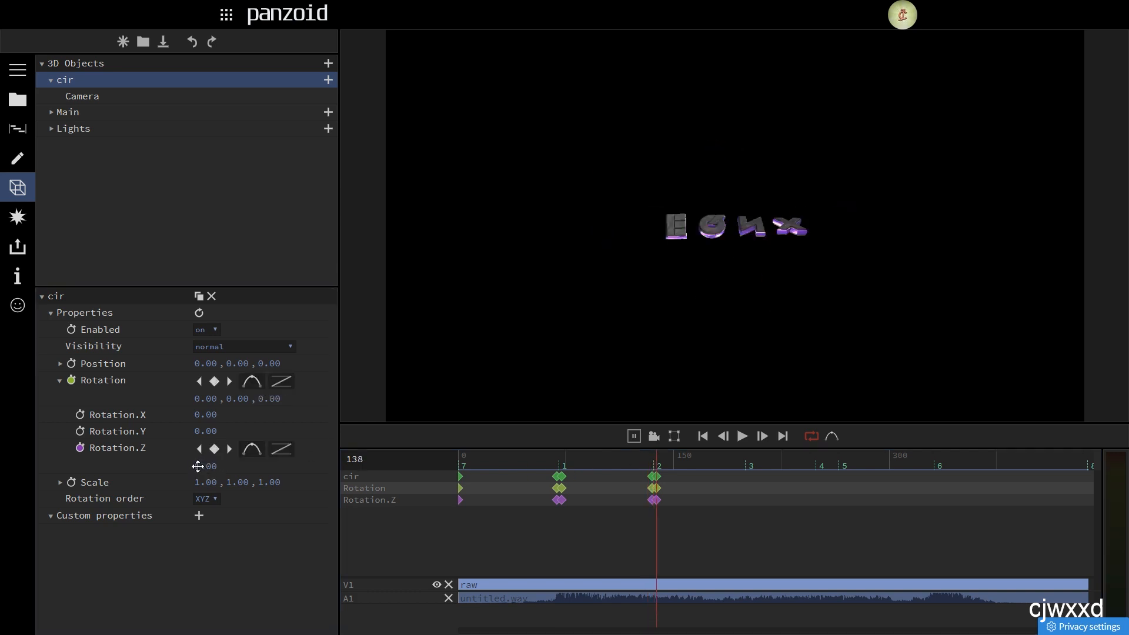
click(198, 466)
click(579, 462)
click(560, 465)
key(space)
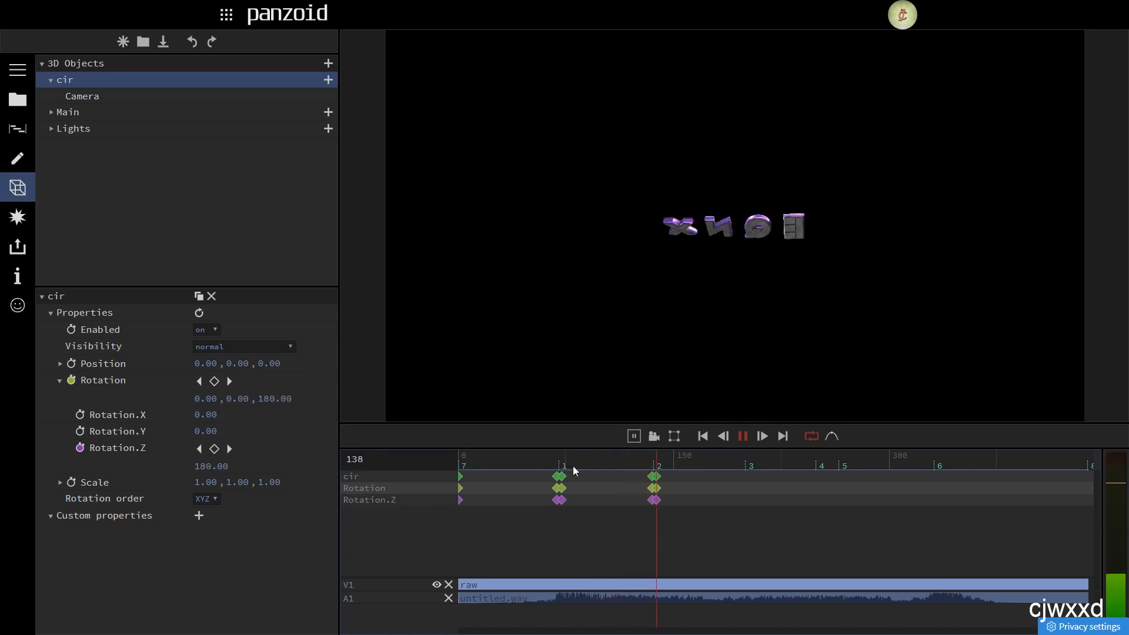
key(space)
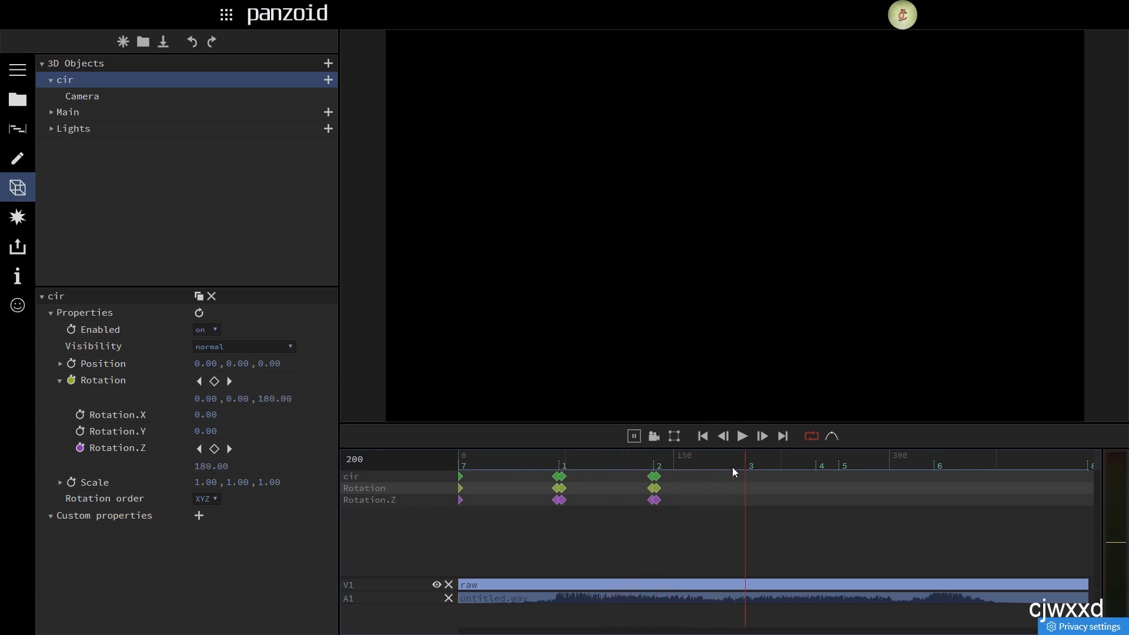
Step: Key cir's Rotation.Z to 0 at frame 199, just before marker 3, and play from marker 2
click(206, 469)
text(0)
key(Return)
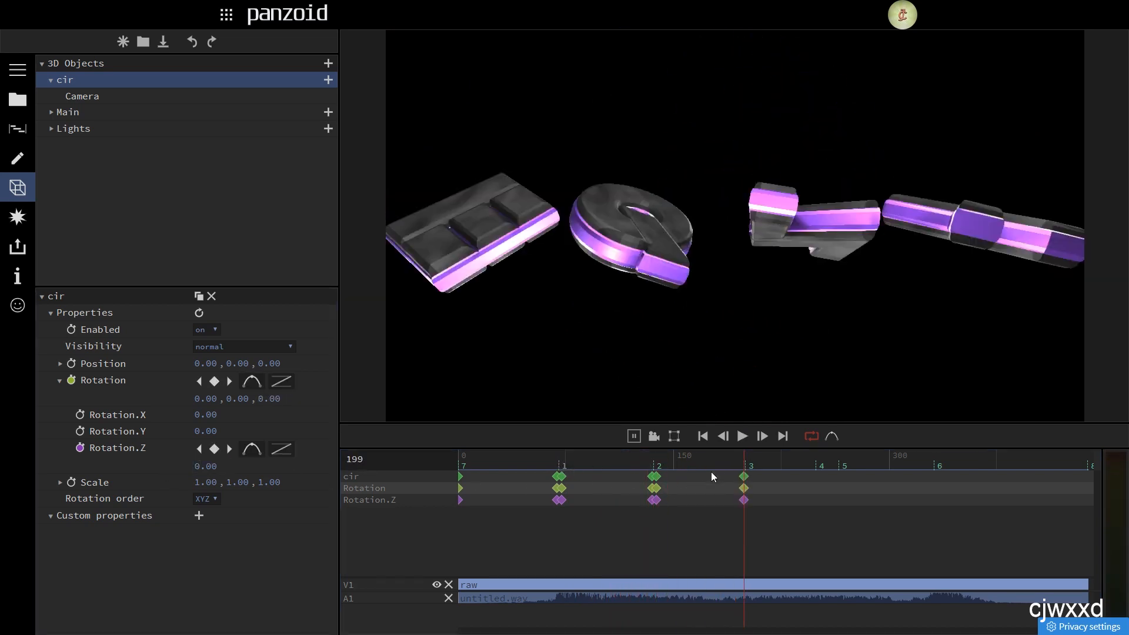
click(656, 464)
key(space)
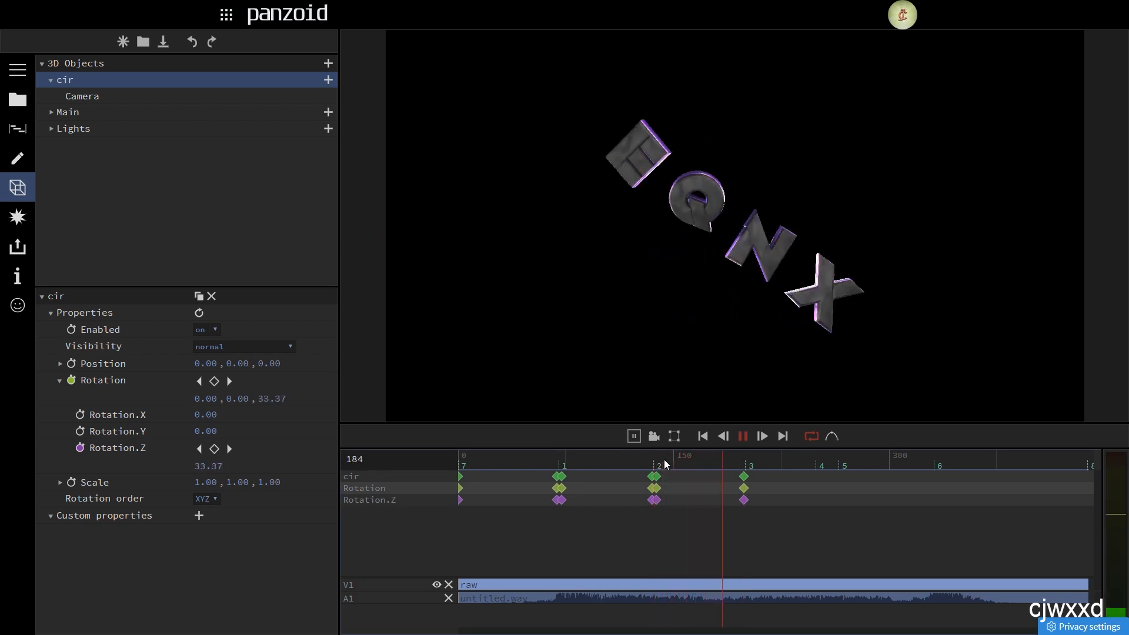
Step: Try keying cir's Rotation.Z to 360 at frame 202, by marker 3
click(747, 470)
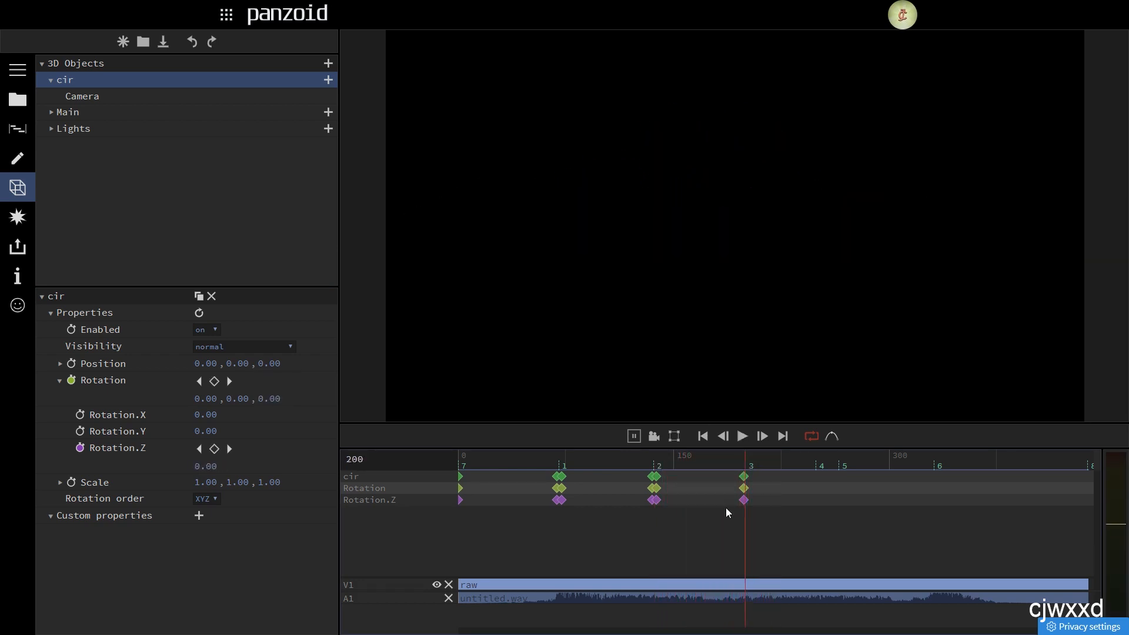
click(206, 466)
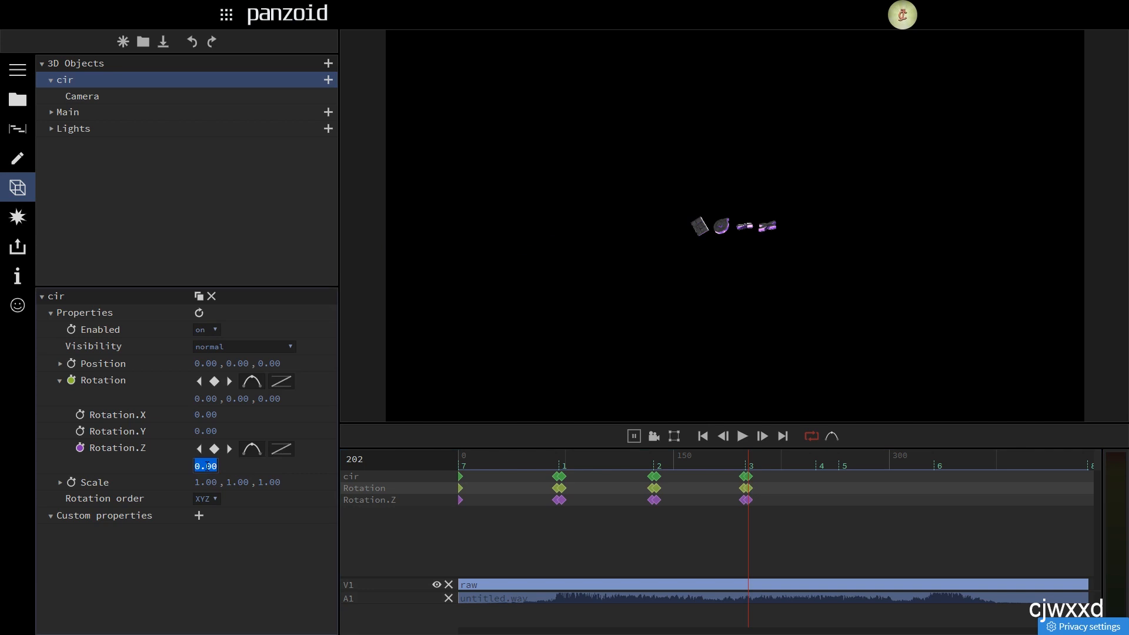
text(360)
key(Return)
Step: Check the frames around marker 3 and set cir's Rotation.Z keyframe at frame 202 to -180
click(740, 465)
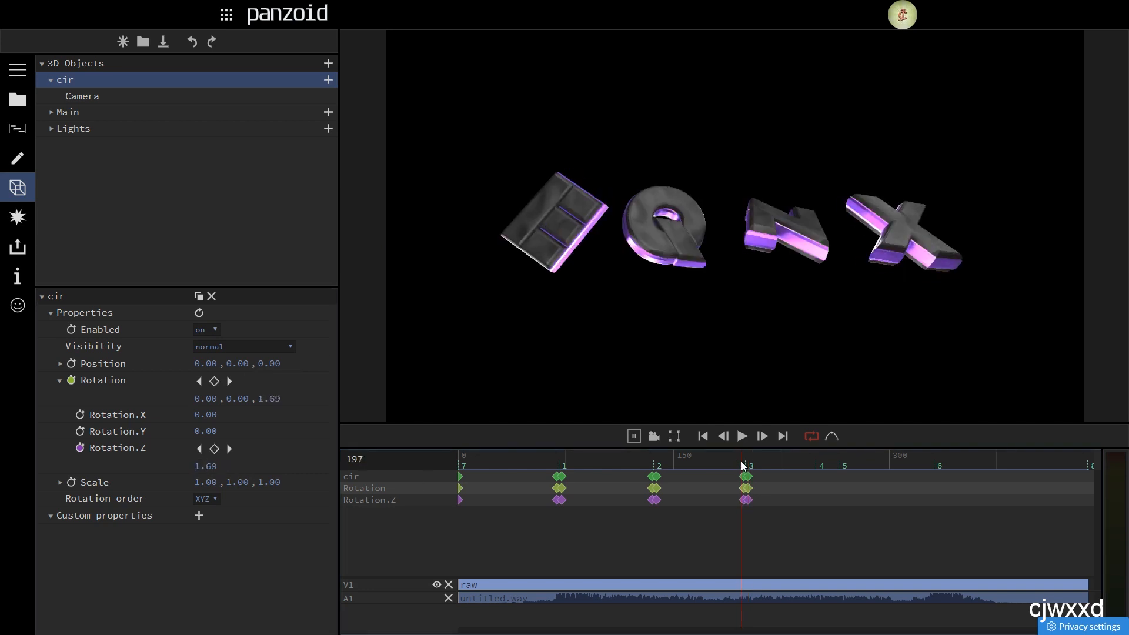
key(Right)
key(Right)
key(Right)
key(Right)
key(Right)
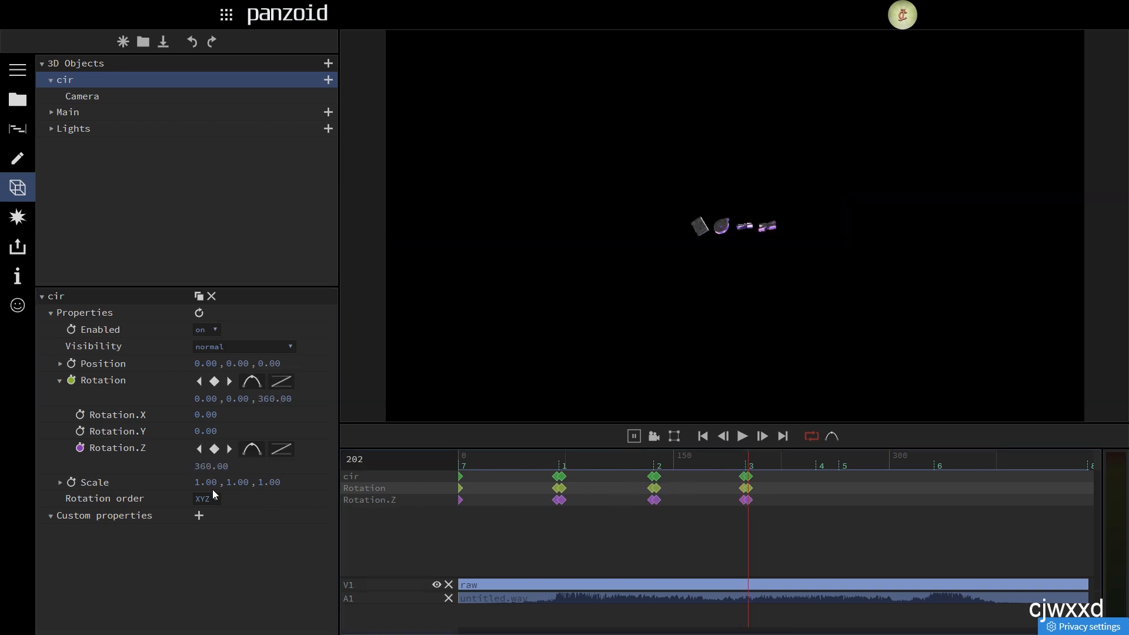
click(208, 470)
text(-180)
key(Return)
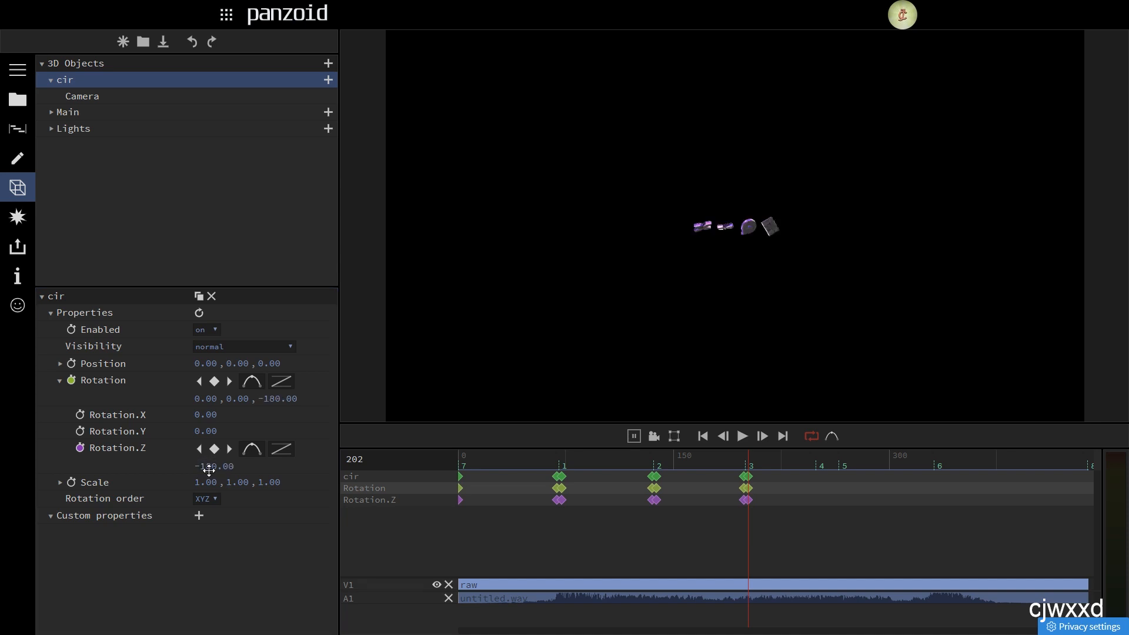
Step: Compare with Main's keyframes and key cir's Z rotation to -360 at frame 248, just before marker 4
click(81, 114)
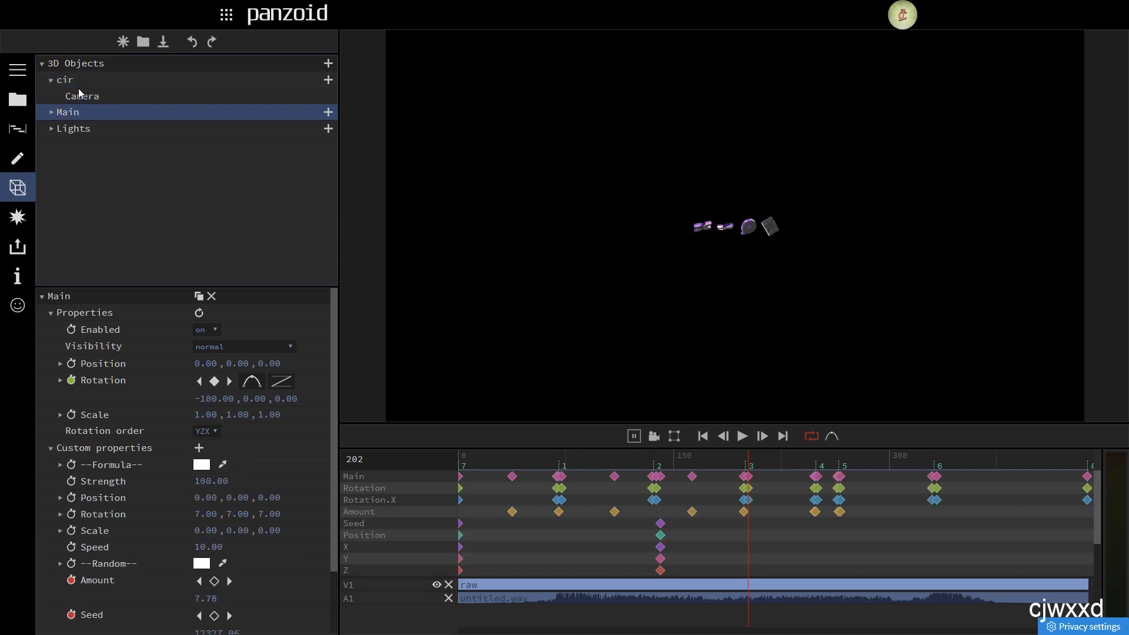
click(80, 85)
key(4)
key(Left)
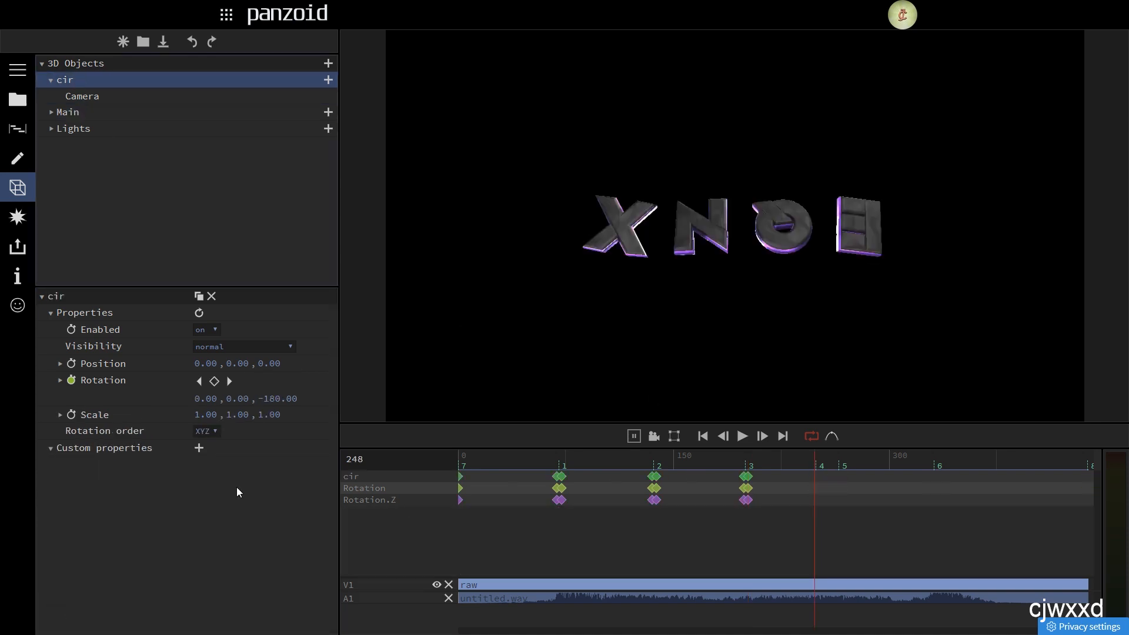
click(272, 400)
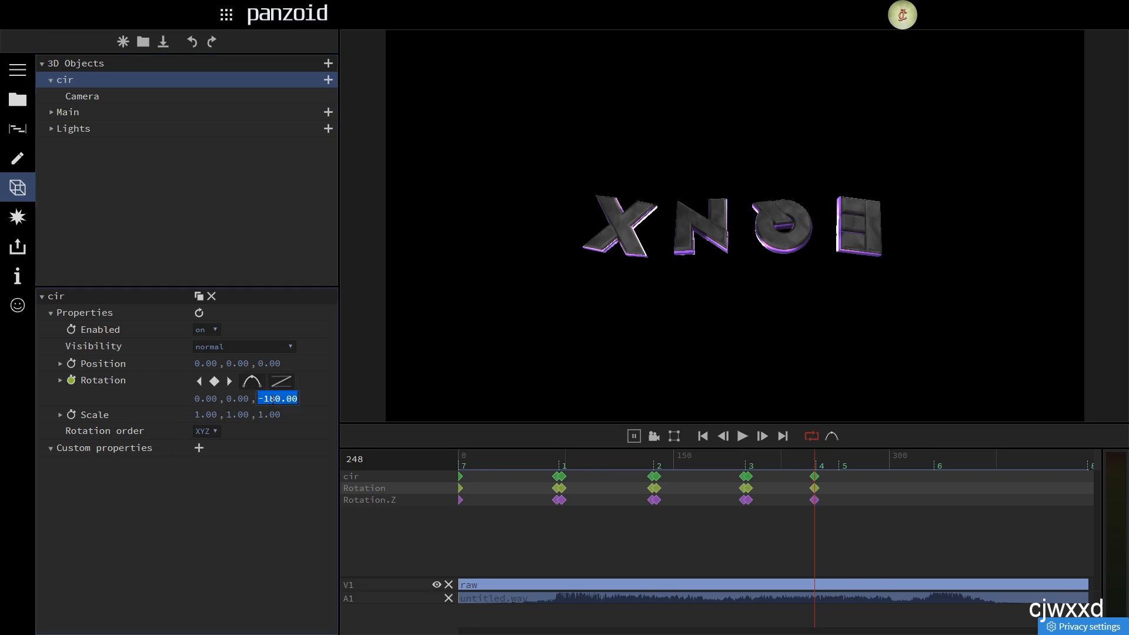
text(-360)
key(Return)
Step: Key cir's Z rotation to -270 at frame 251, by marker 4
key(Right)
key(Right)
key(Right)
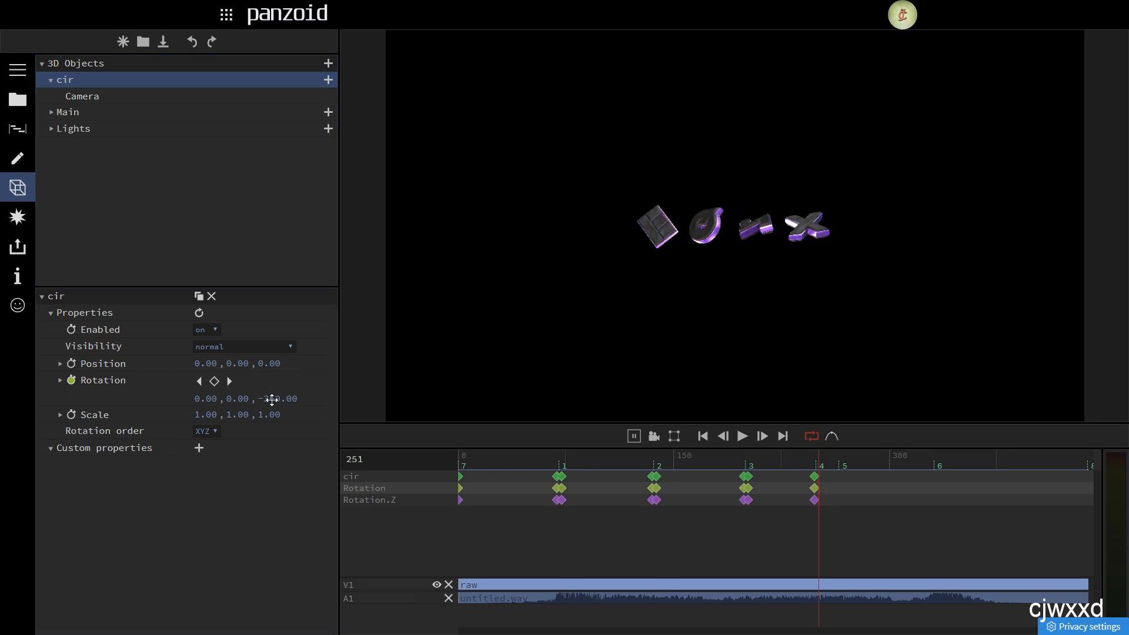
click(260, 401)
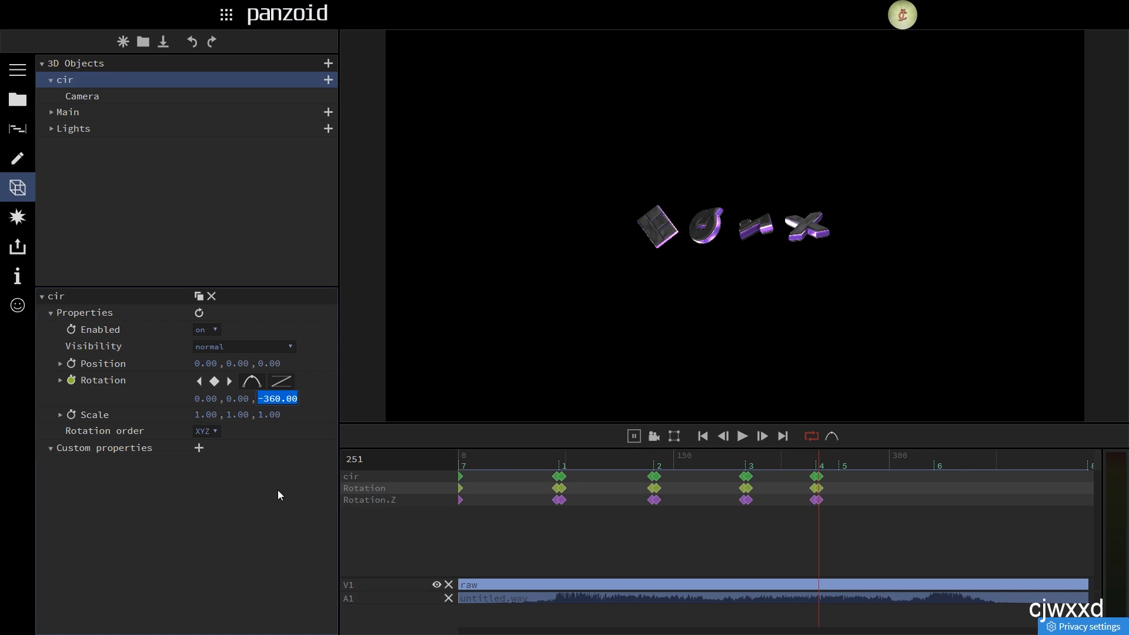
text(-270)
key(Return)
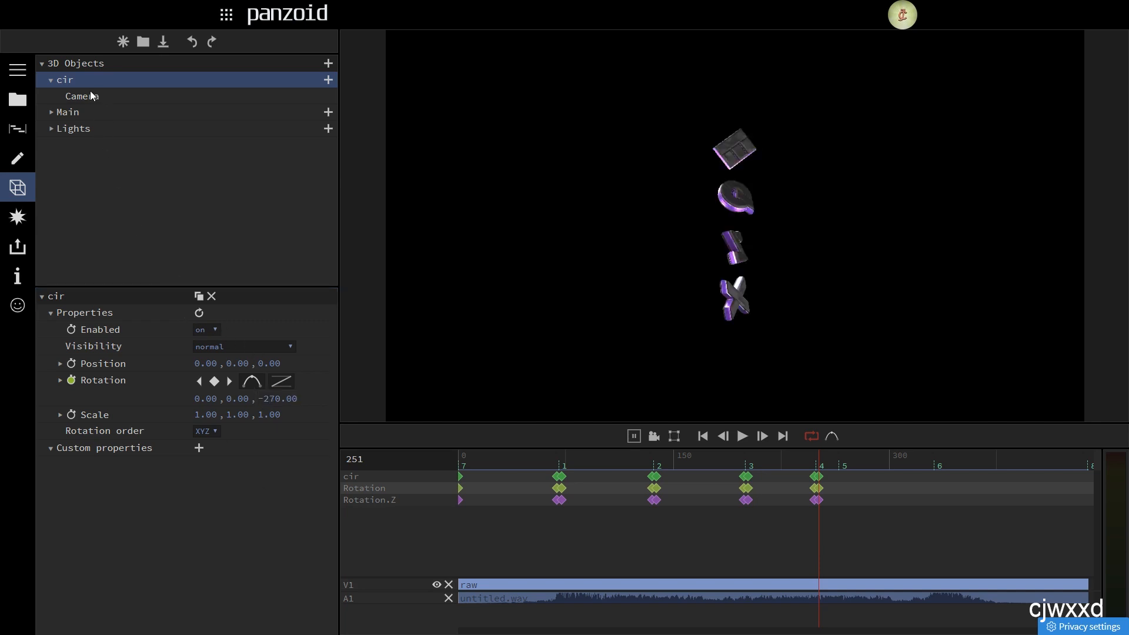
Step: Key cir's Z rotation to -180 at frame 264, just before marker 5
click(80, 112)
click(67, 82)
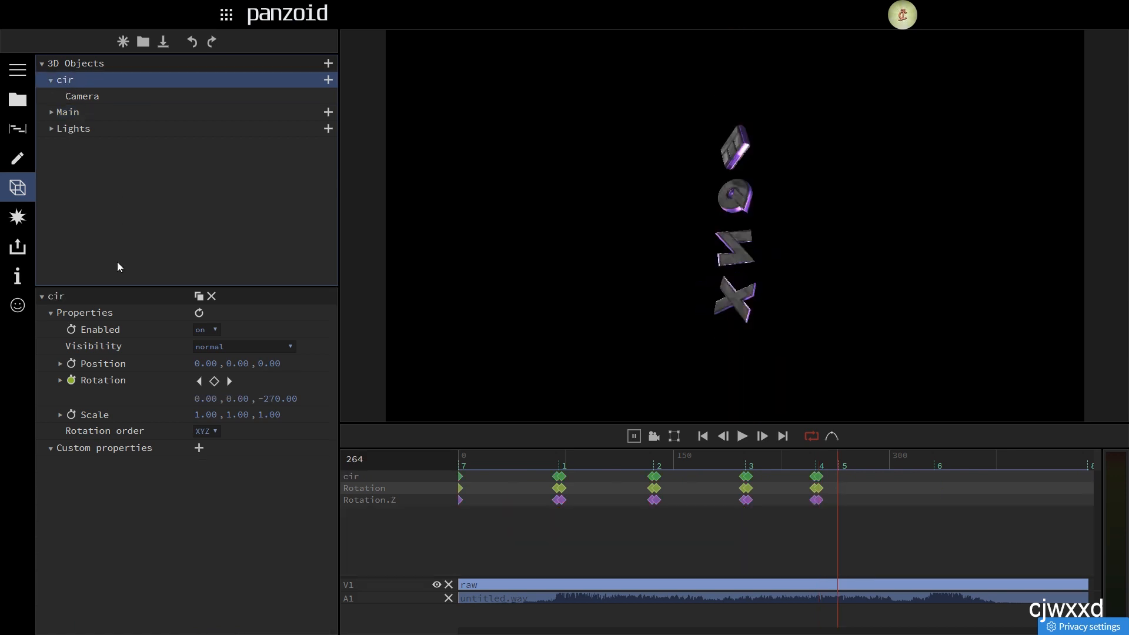
click(279, 399)
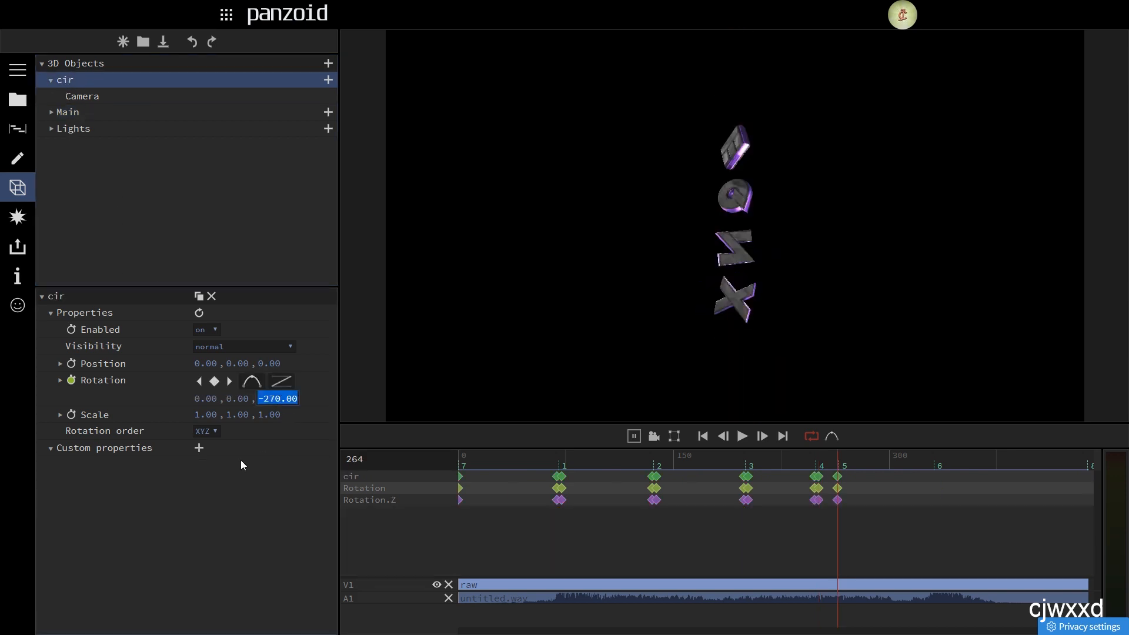
text(-180)
key(Return)
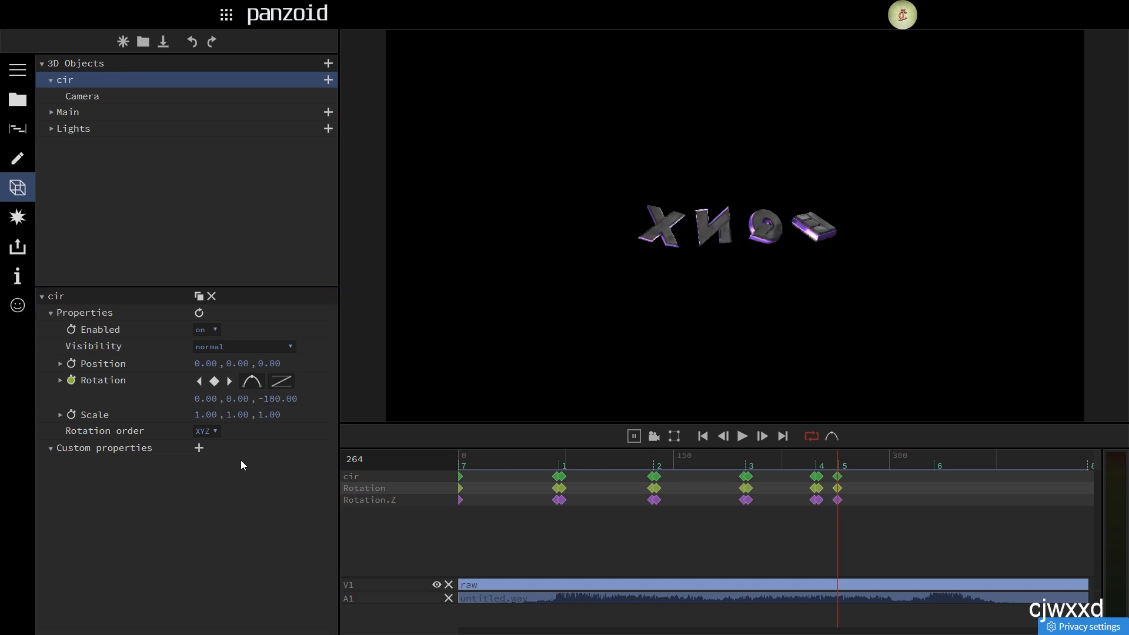
Step: Key cir's Z rotation to -90 at frame 267, by marker 5
click(276, 400)
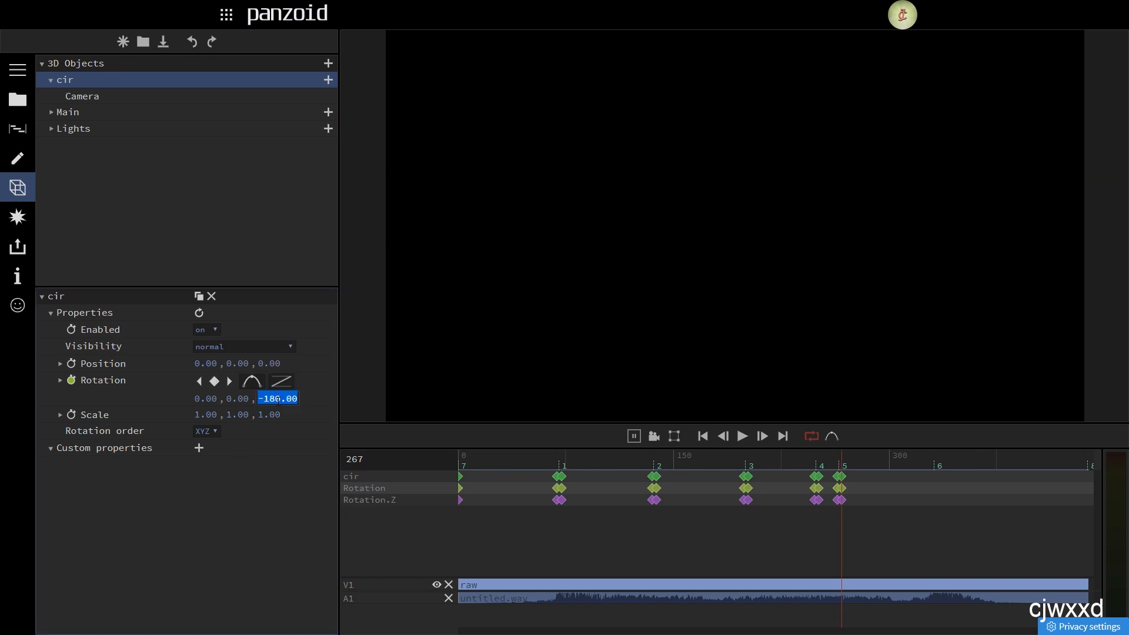
text(-90)
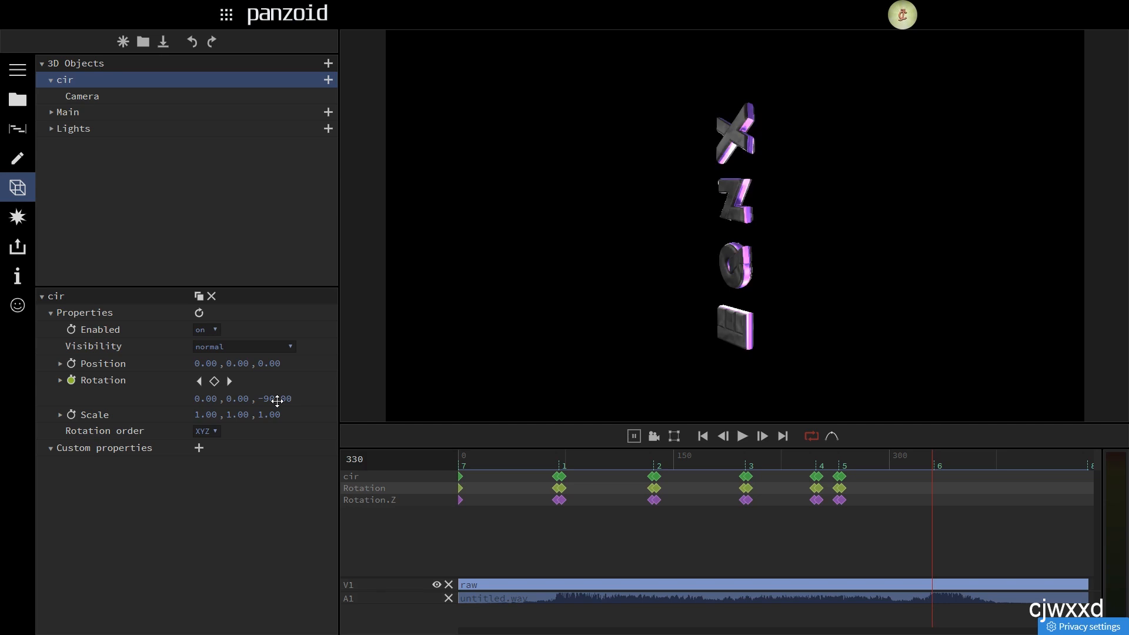
key(Return)
Step: Key cir's Z rotation to 0 at frame 330 and to -180 at frame 333, around marker 6
text(0)
key(Return)
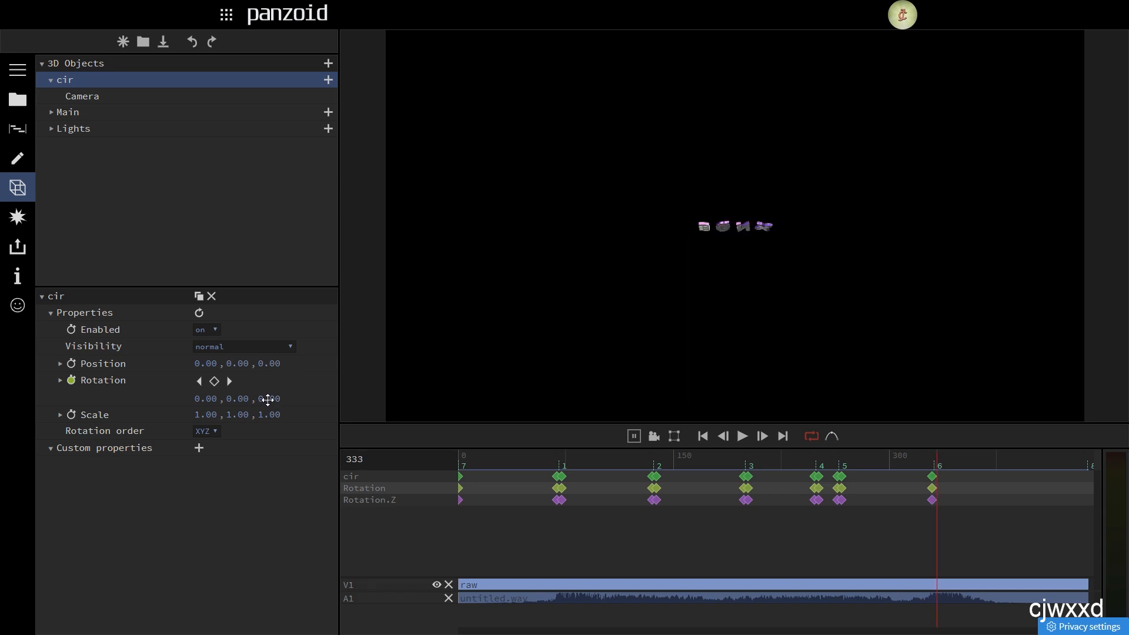
click(268, 400)
text(-18)
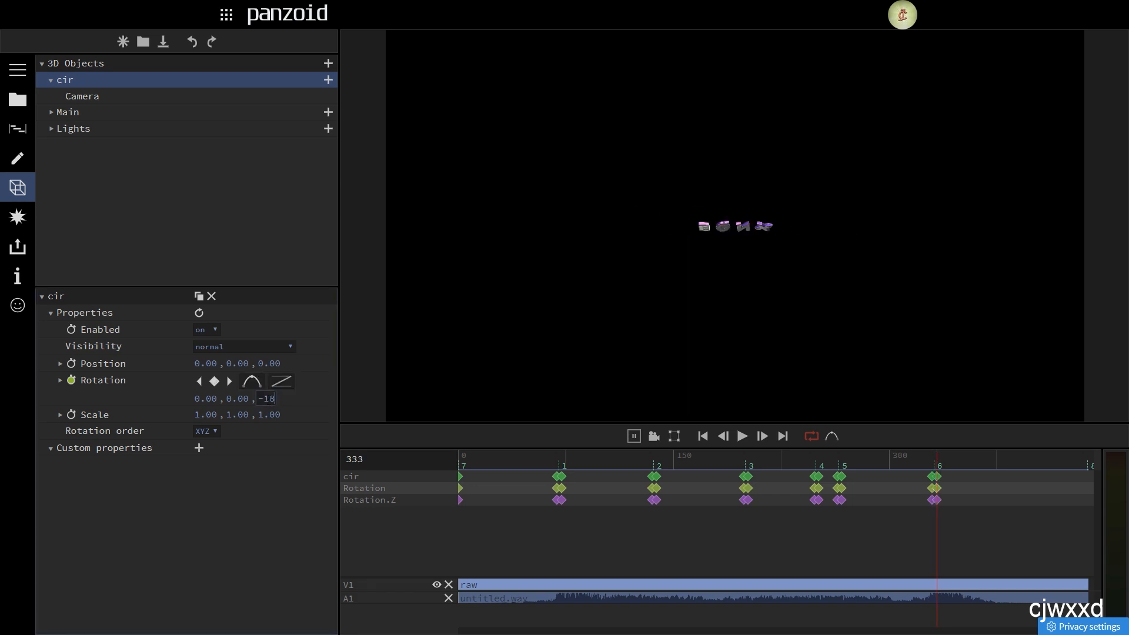
text(0)
key(Return)
Step: Preview the rotation around marker 6 and compare cir's keyframes with Main's
drag(917, 468, 933, 473)
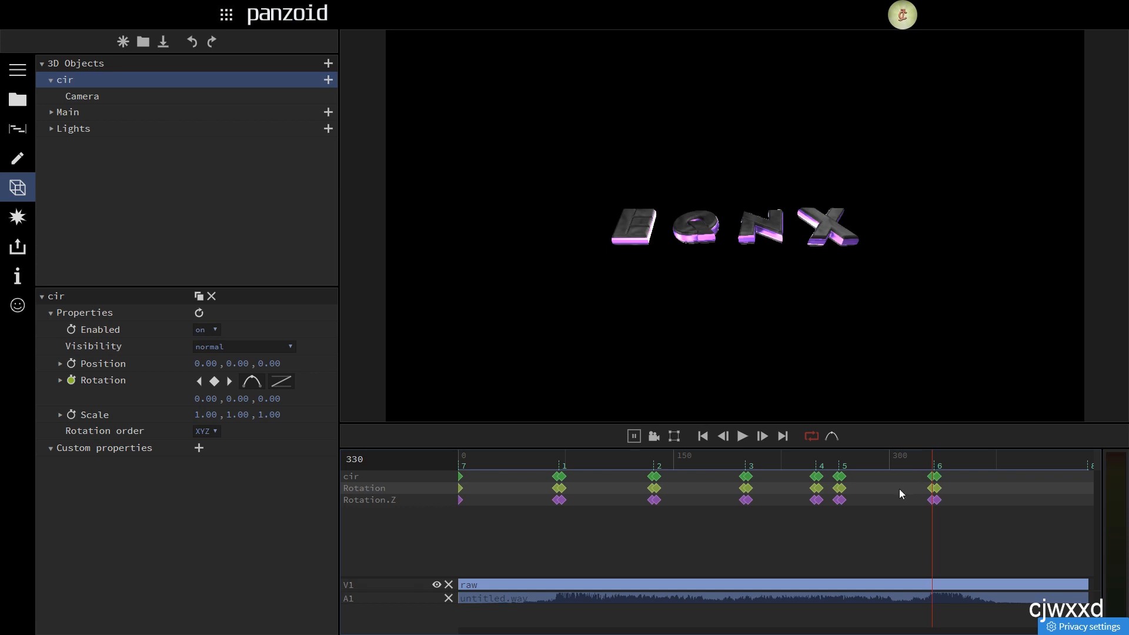
drag(928, 462, 902, 460)
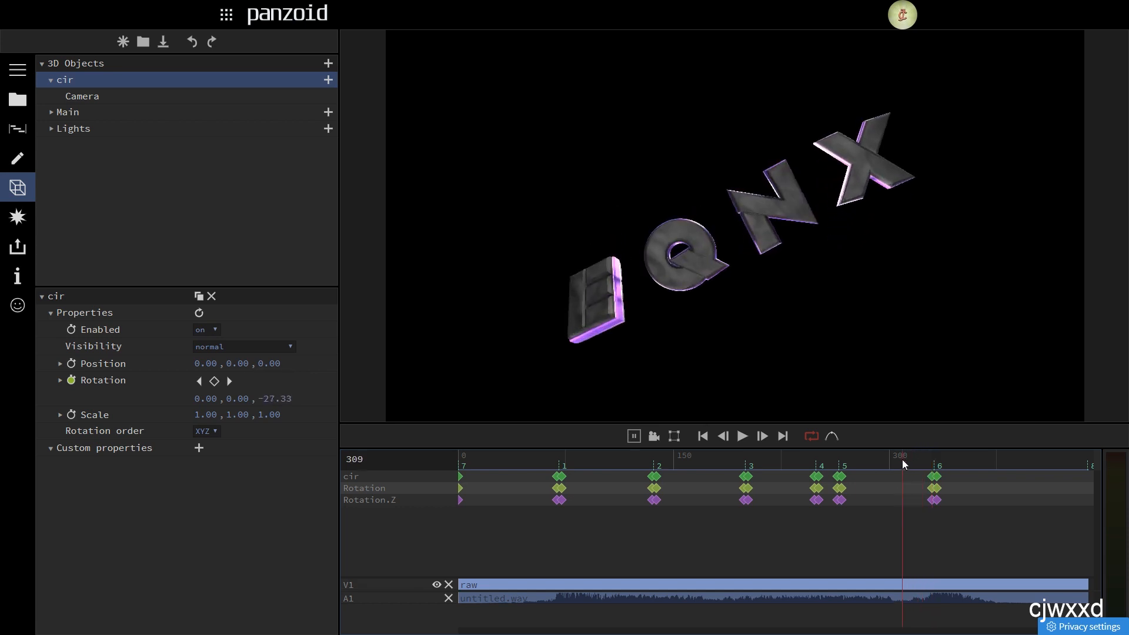
key(space)
key(space)
click(938, 461)
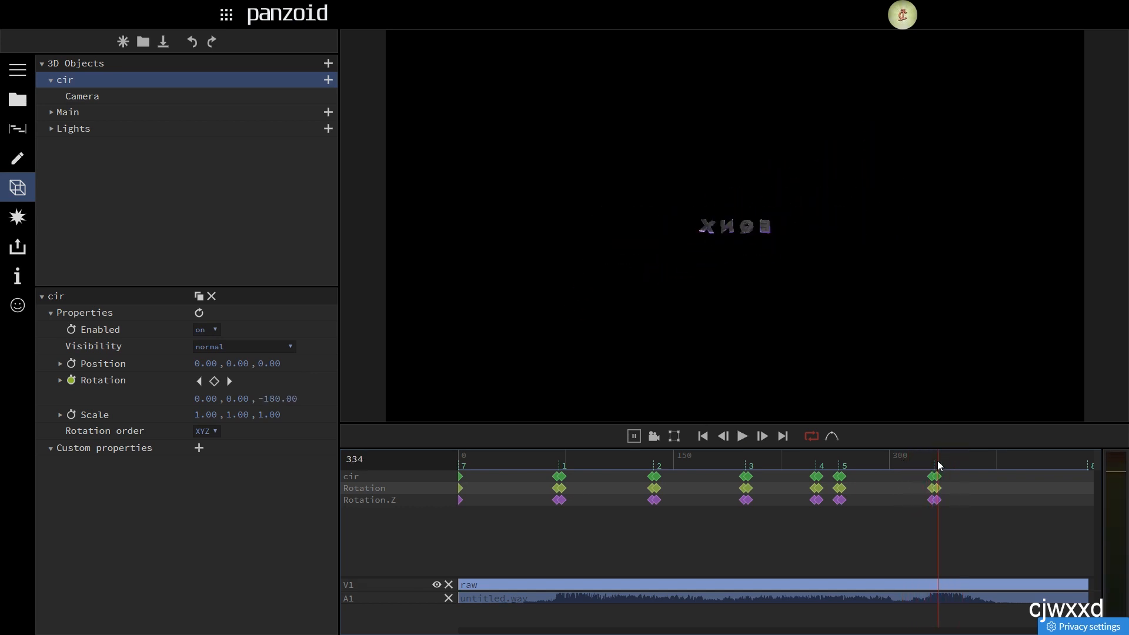
key(Left)
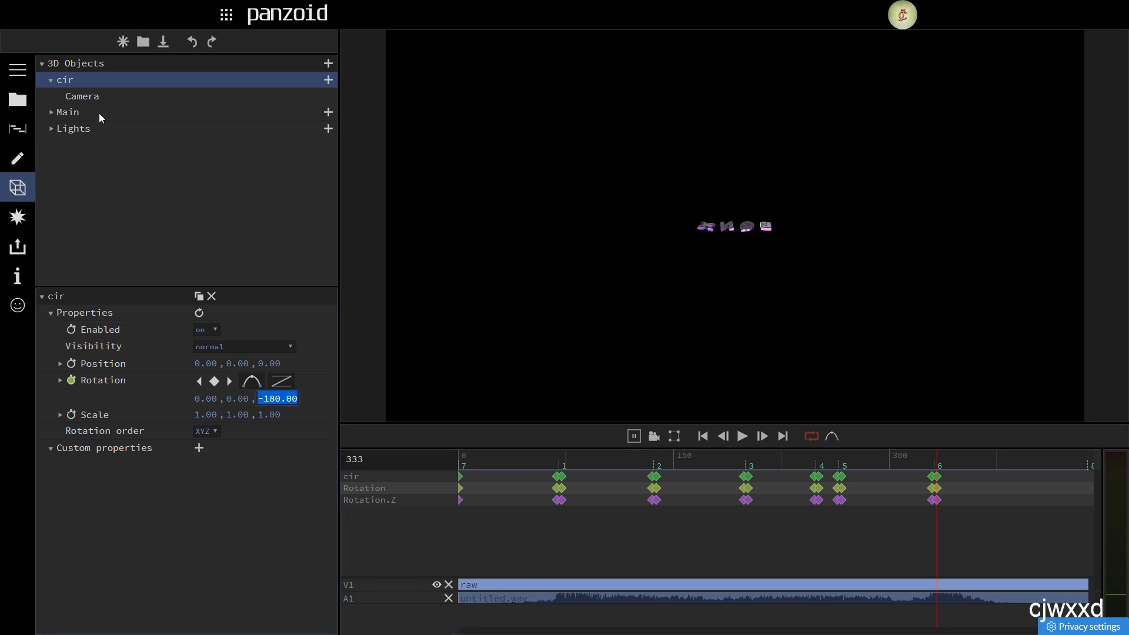
click(80, 113)
click(73, 81)
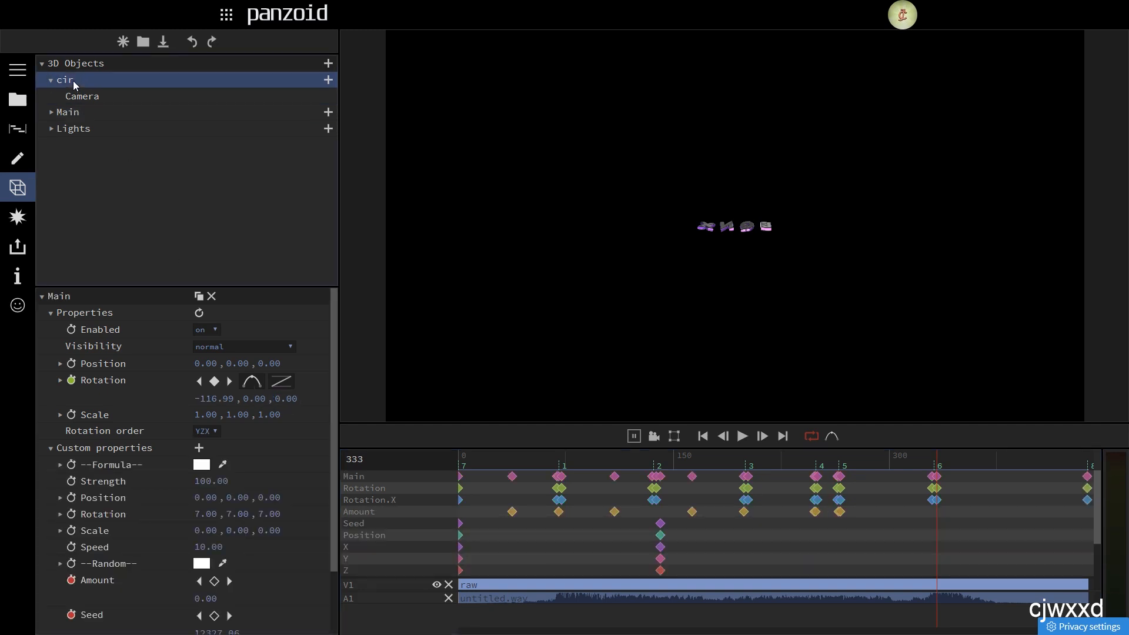
Step: Key cir's Z rotation to -360 at frame 438, at the end of the timeline
drag(874, 457, 209, 440)
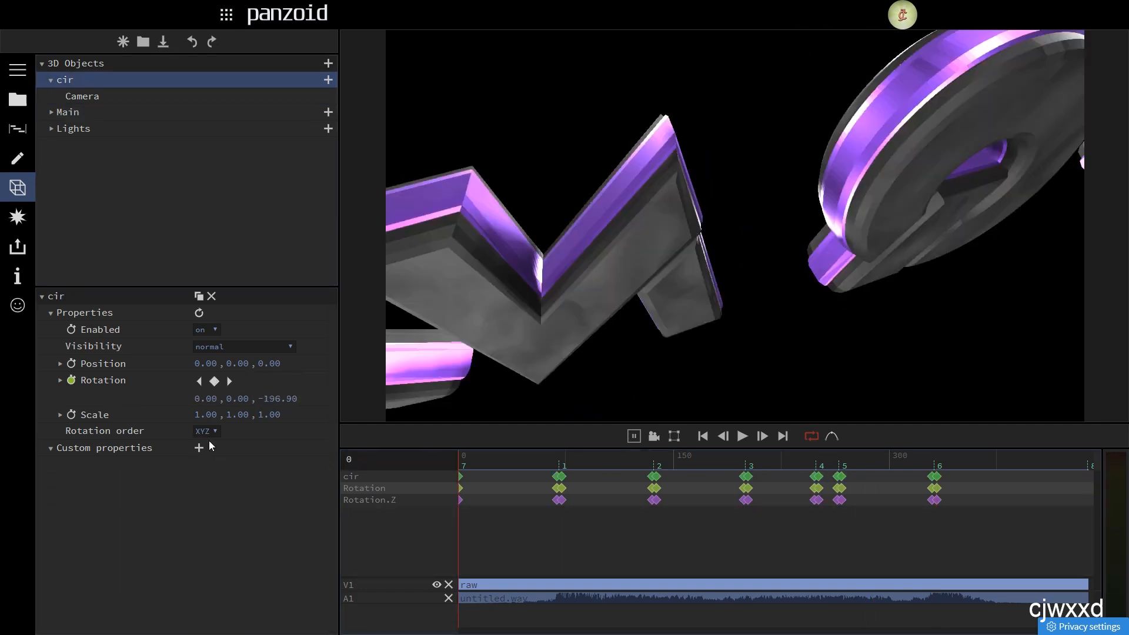
drag(1069, 460, 1101, 462)
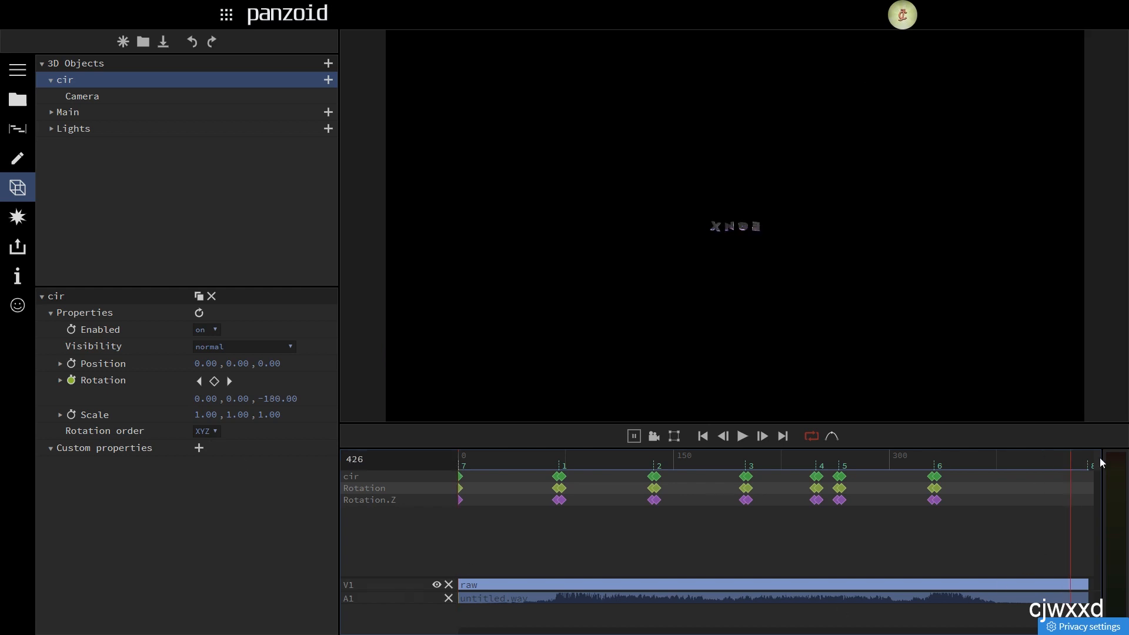
click(276, 400)
text(-360)
key(Return)
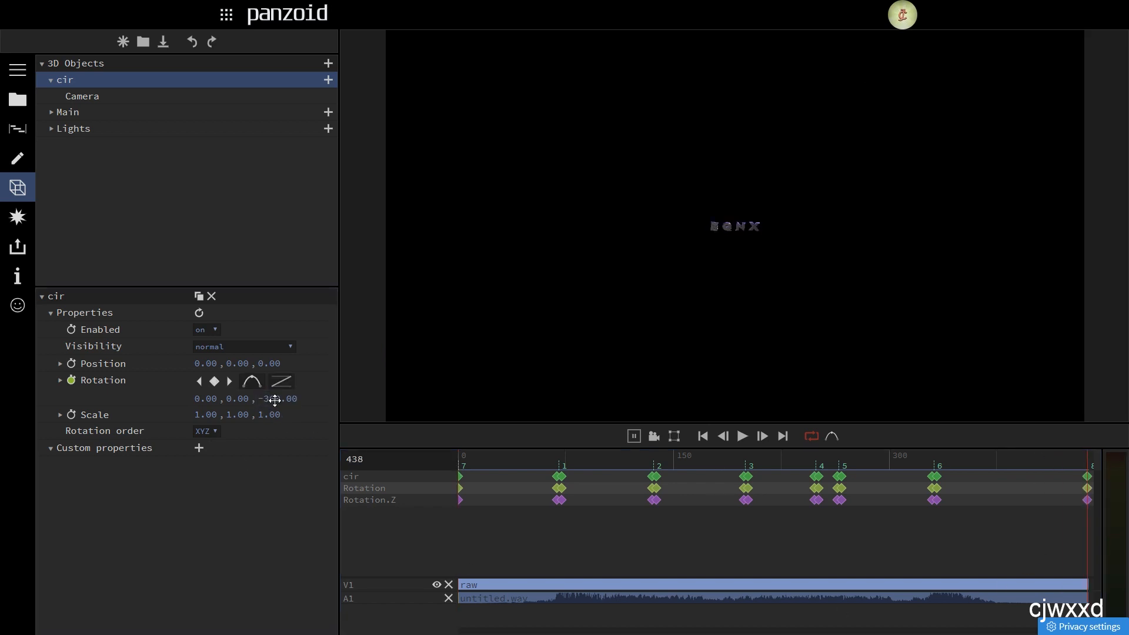
Step: Open the graph editor full size and display the curve of cir's Rotation.Z
click(831, 436)
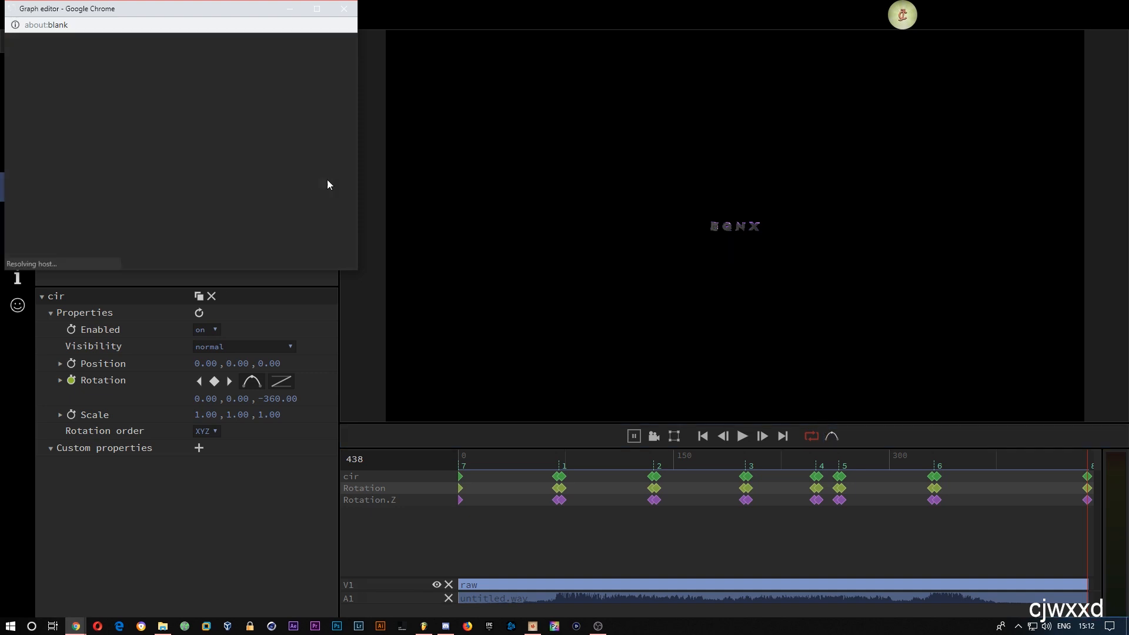
double_click(172, 14)
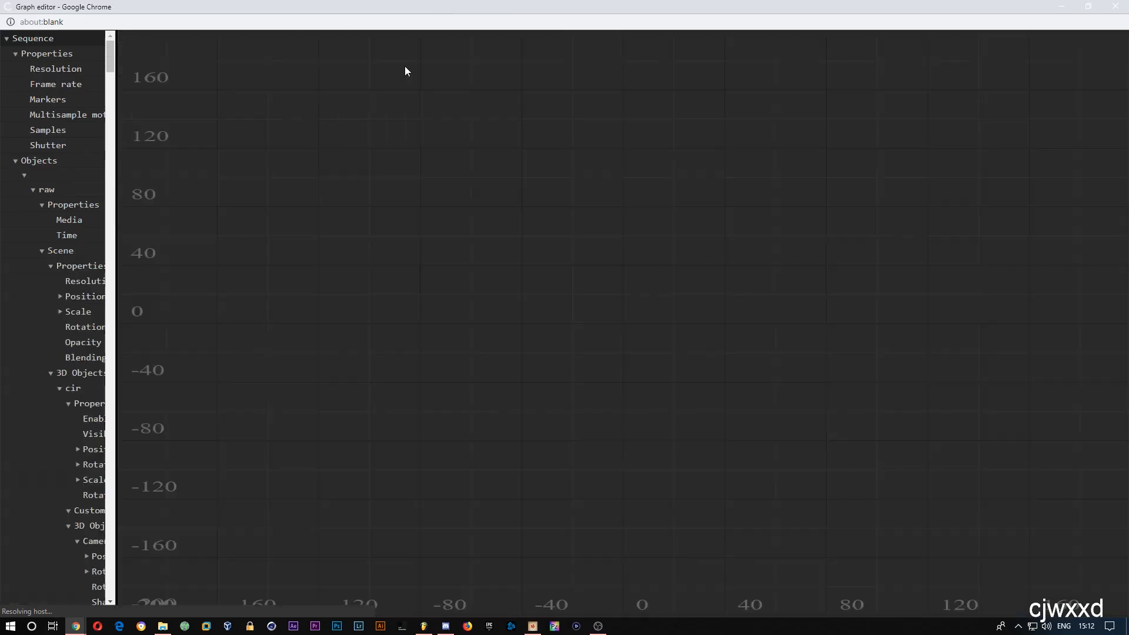
scroll(69, 333, down, 6)
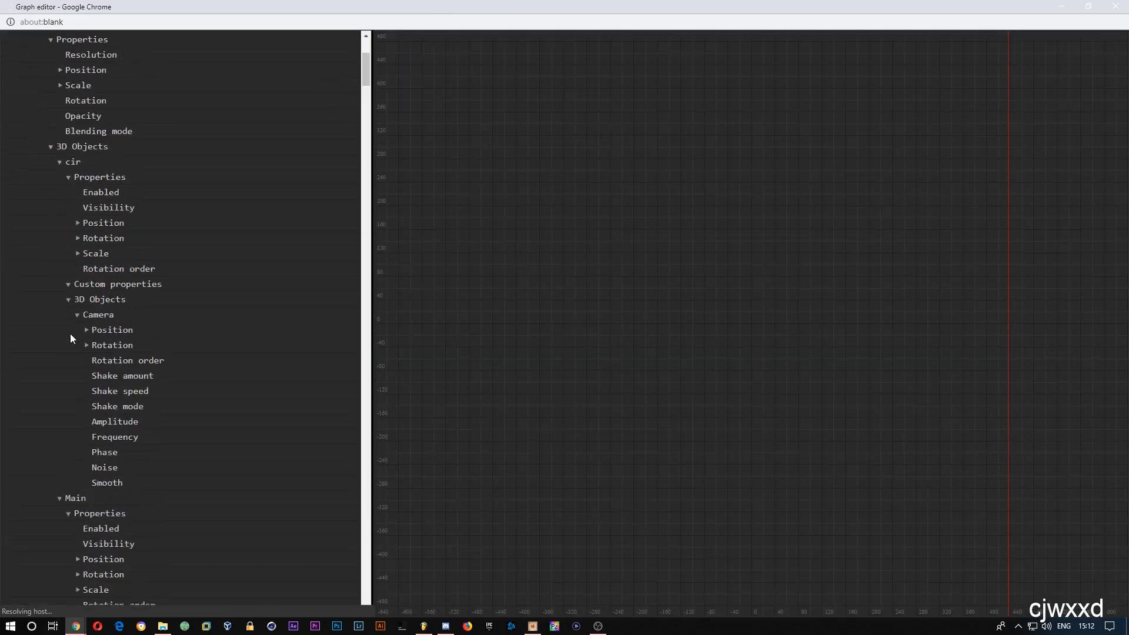
scroll(87, 394, up, 5)
click(82, 411)
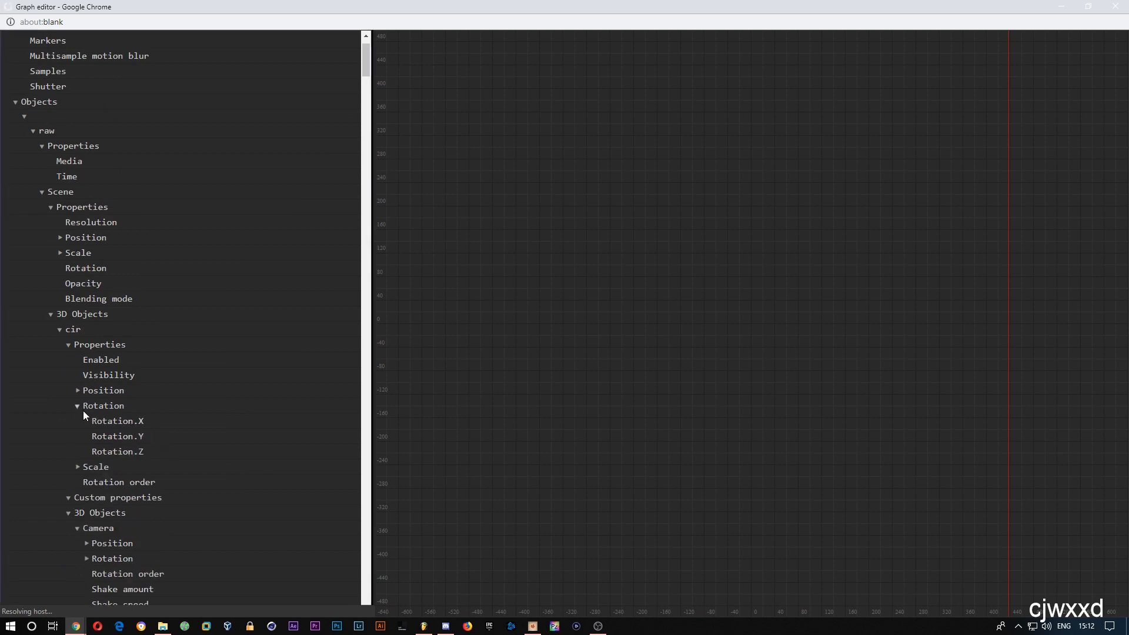
click(121, 421)
click(207, 440)
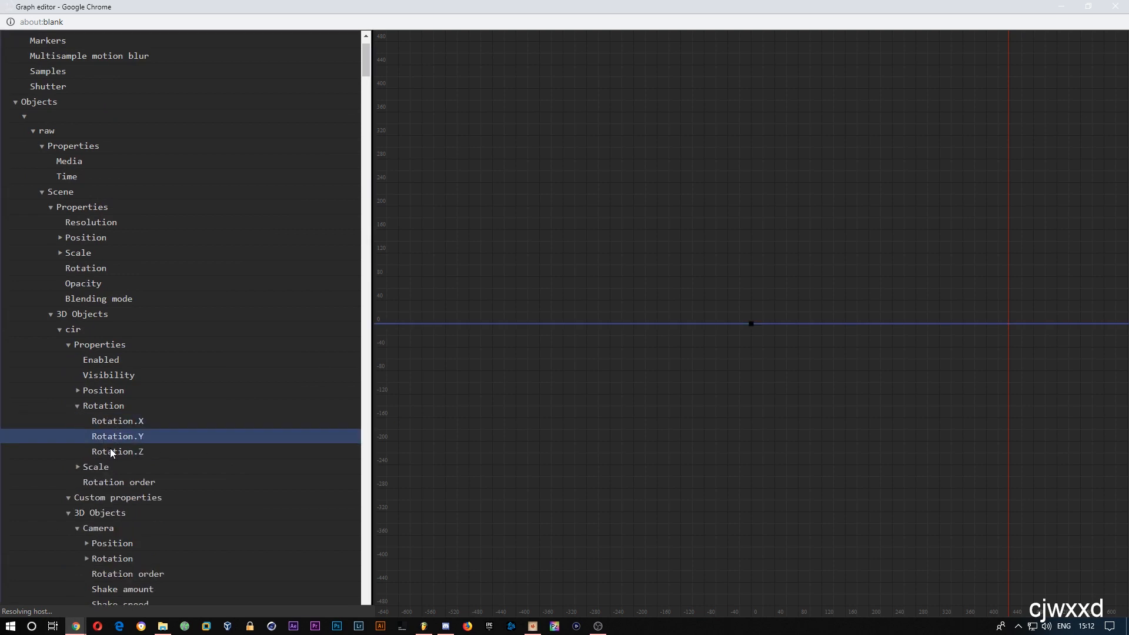
click(115, 450)
drag(679, 189, 520, 167)
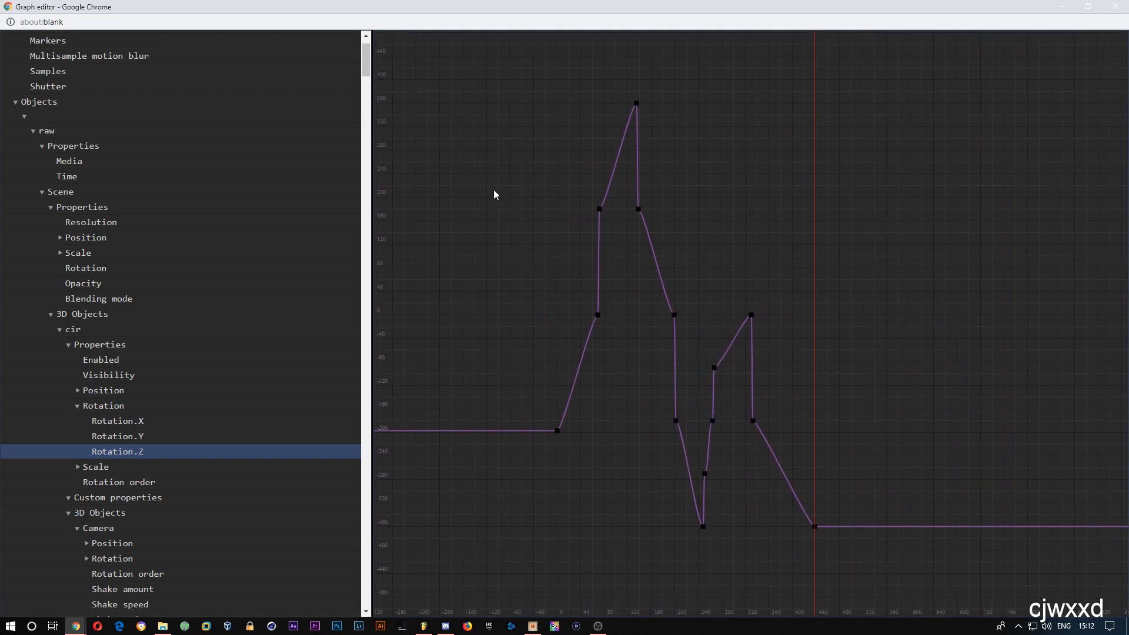
Step: Turn the curve handles of the two Rotation.Z keyframes at marker 1 vertical, lengthening them for a fast snap through the beat
scroll(493, 190, up, 3)
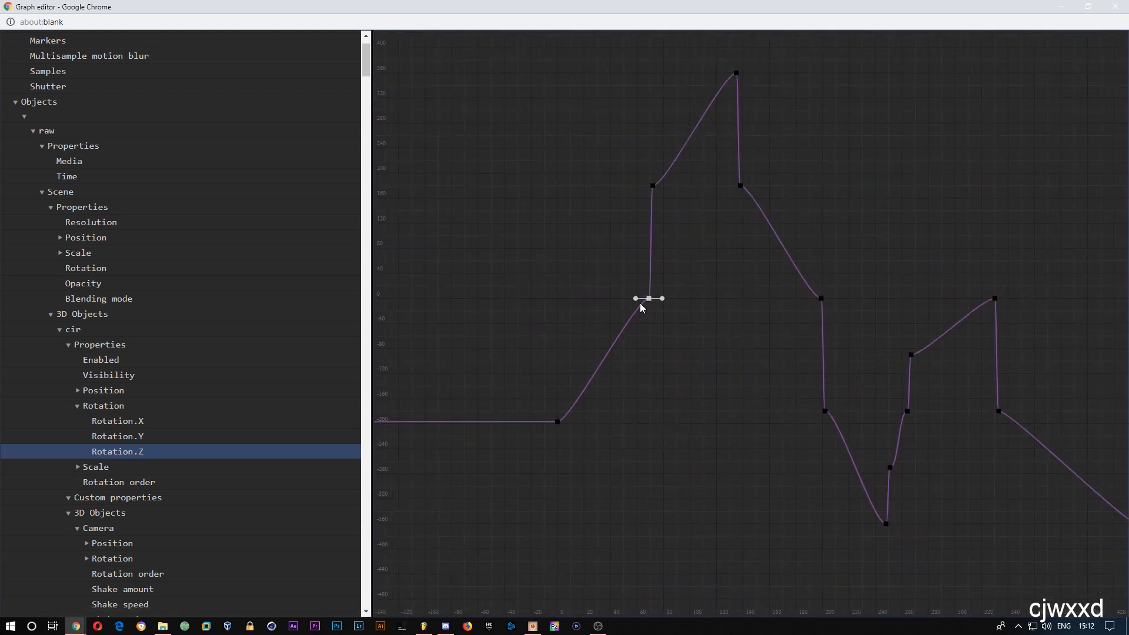
drag(636, 298, 652, 331)
drag(659, 274, 649, 257)
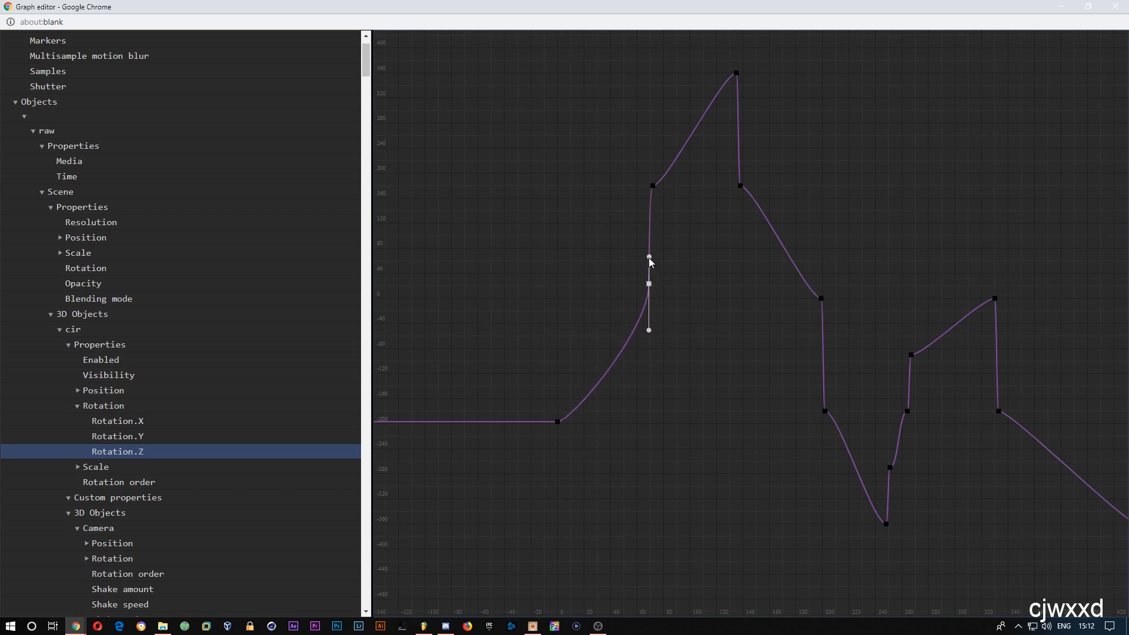
click(653, 185)
drag(640, 187, 652, 213)
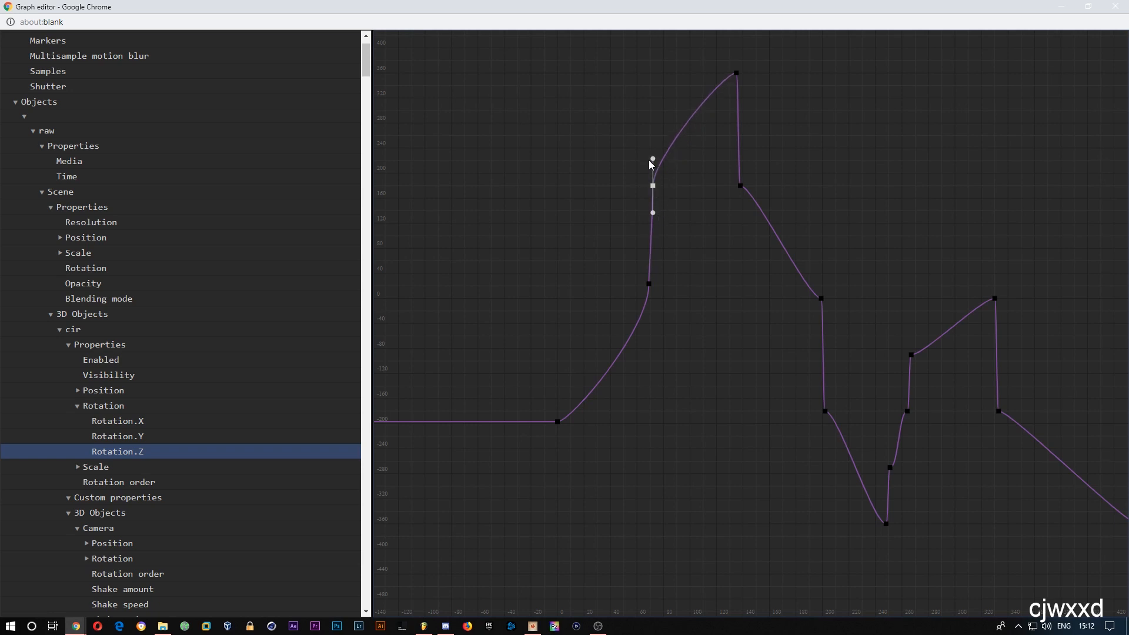
drag(649, 160, 647, 125)
Step: Steepen the Rotation.Z curve at marker 2's two keyframes with near-vertical handles, rounding the peak and the following descent
click(739, 74)
drag(750, 72, 695, 187)
drag(727, 147, 727, 162)
drag(723, 121, 714, 91)
click(730, 258)
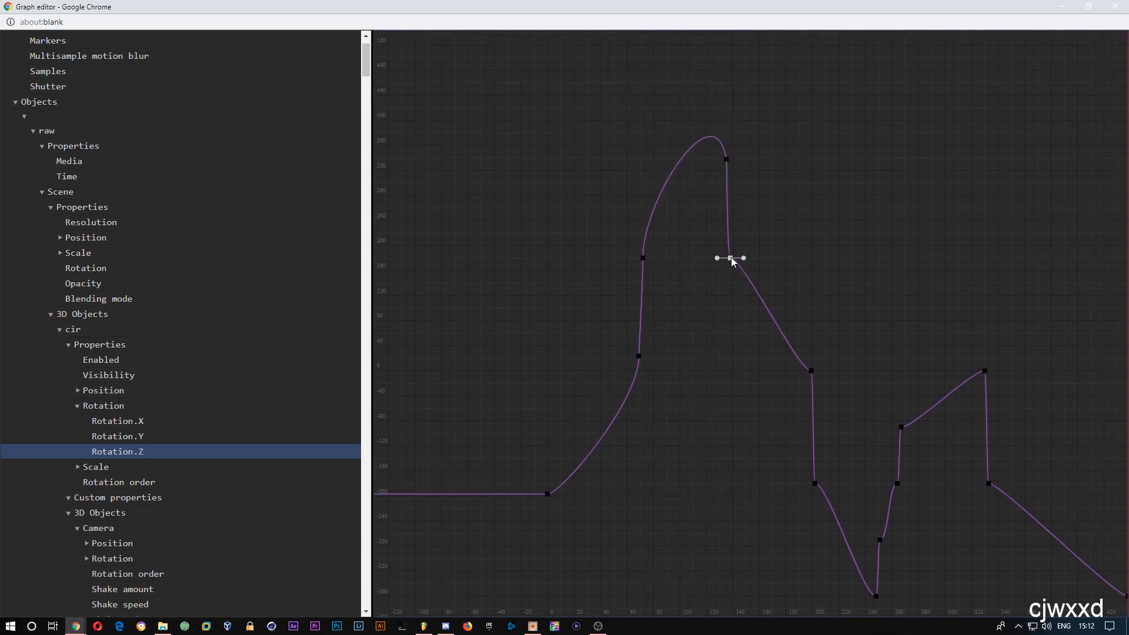
drag(718, 260, 740, 239)
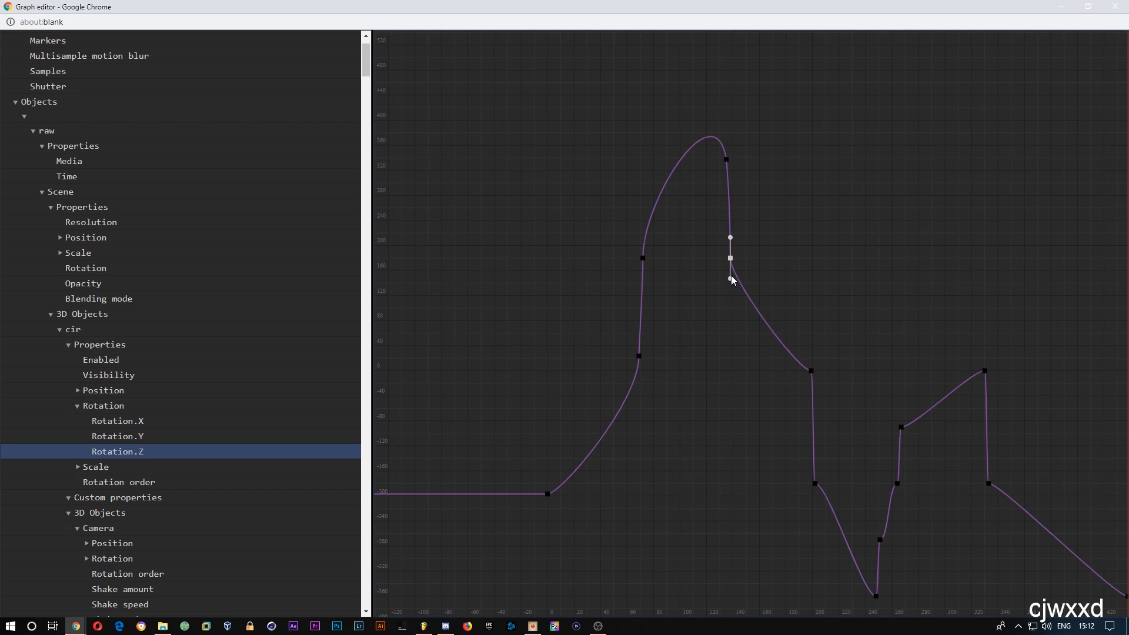
drag(731, 277, 727, 325)
Step: Make the handles of the two Rotation.Z keyframes at marker 3 near-vertical and lengthen their outer sides
click(811, 371)
drag(823, 369, 816, 406)
drag(809, 340, 812, 313)
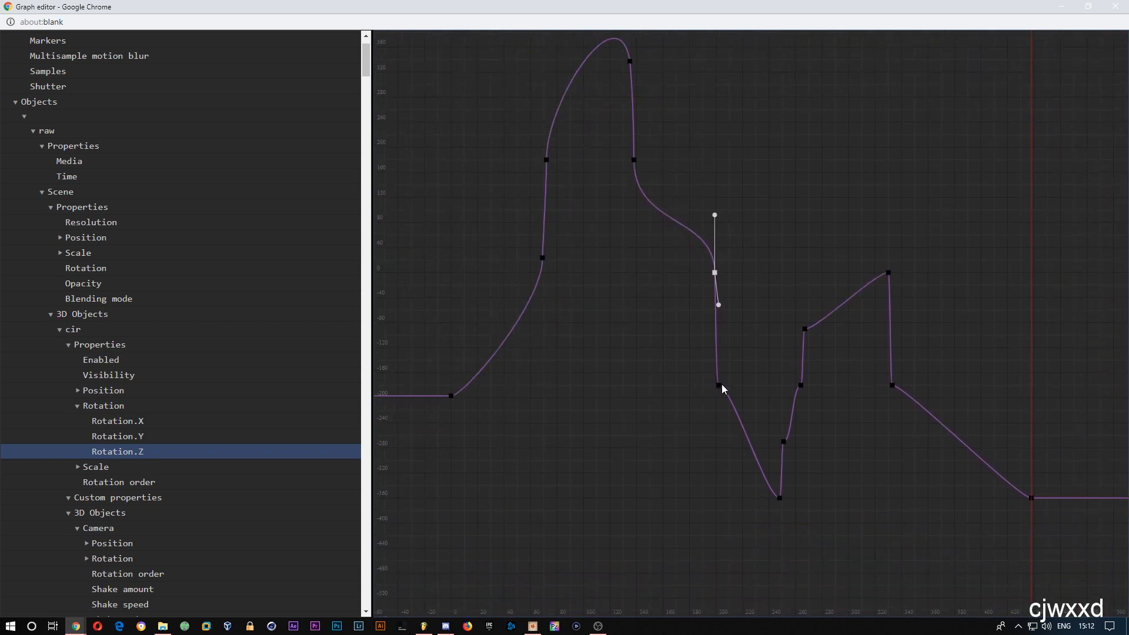
click(718, 386)
drag(706, 385, 726, 364)
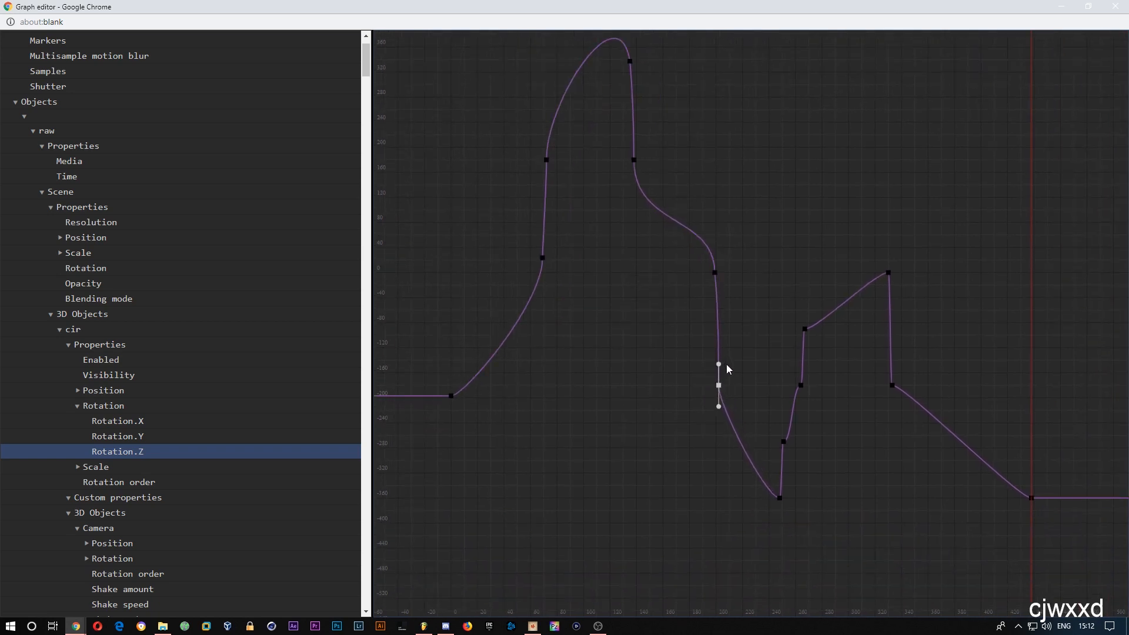
drag(719, 403, 714, 422)
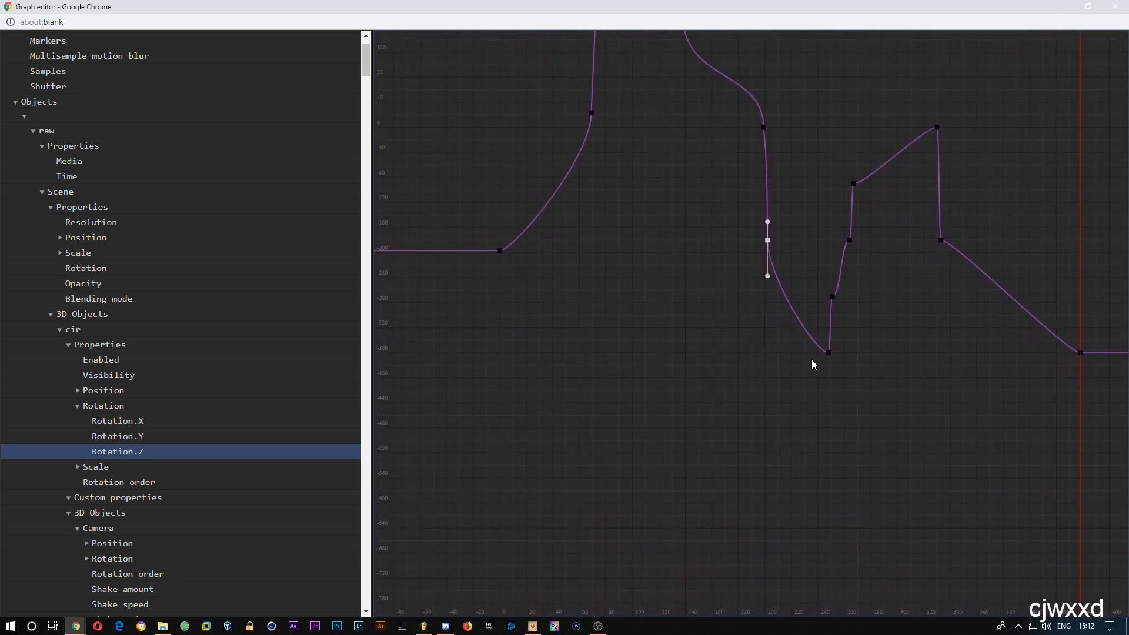
Step: Turn the handles at marker 4's lowest Rotation.Z keyframe steep to round the dip, and adjust the keyframe just after it
click(829, 353)
drag(842, 353, 837, 329)
drag(818, 381, 819, 407)
click(833, 297)
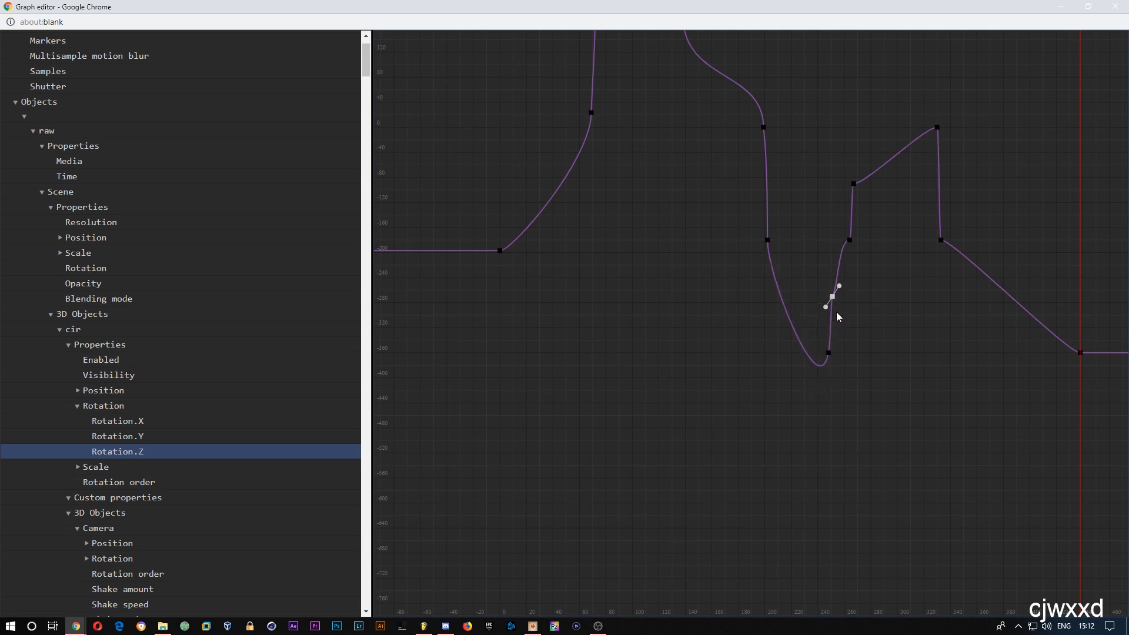
Step: Set vertical handles on the two Rotation.Z keyframes at marker 5, lengthening the second keyframe's outgoing handle
click(849, 239)
drag(840, 243, 857, 266)
click(854, 184)
drag(838, 185, 866, 208)
drag(854, 164, 852, 146)
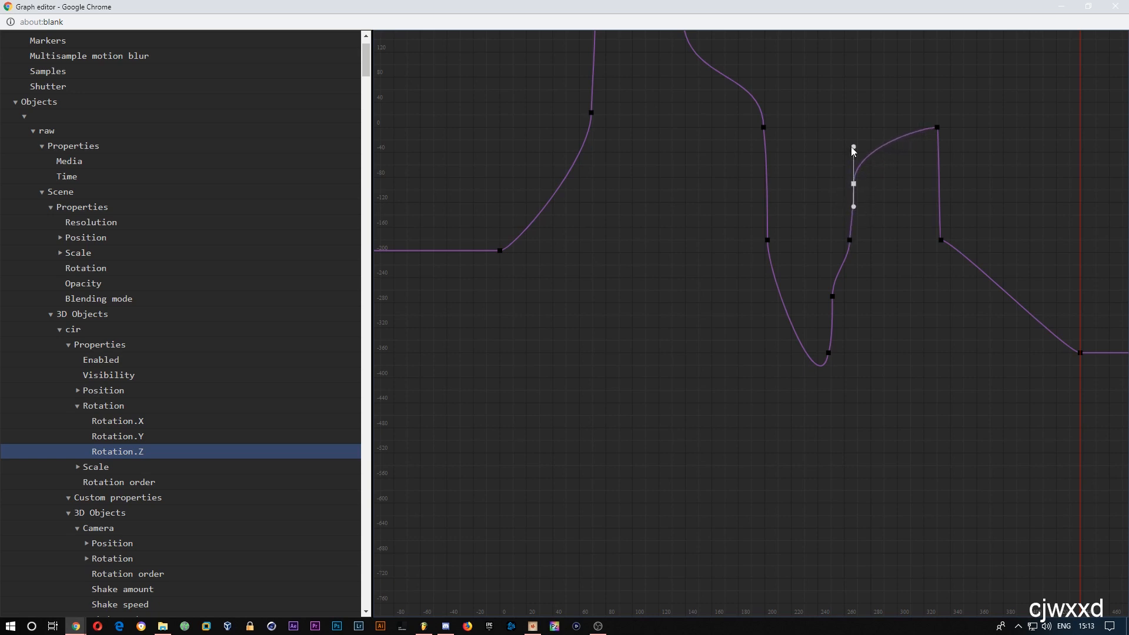
Step: Steepen the handles of the two Rotation.Z keyframes at marker 6 and play back the animation
click(938, 125)
drag(954, 129, 943, 171)
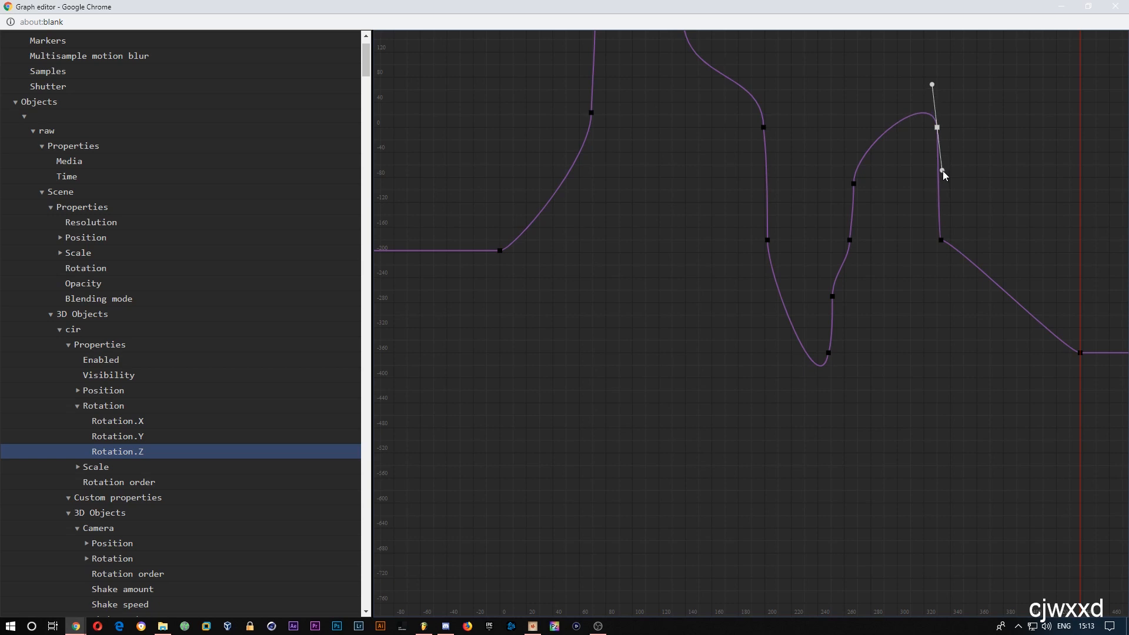
click(941, 239)
drag(932, 241, 941, 209)
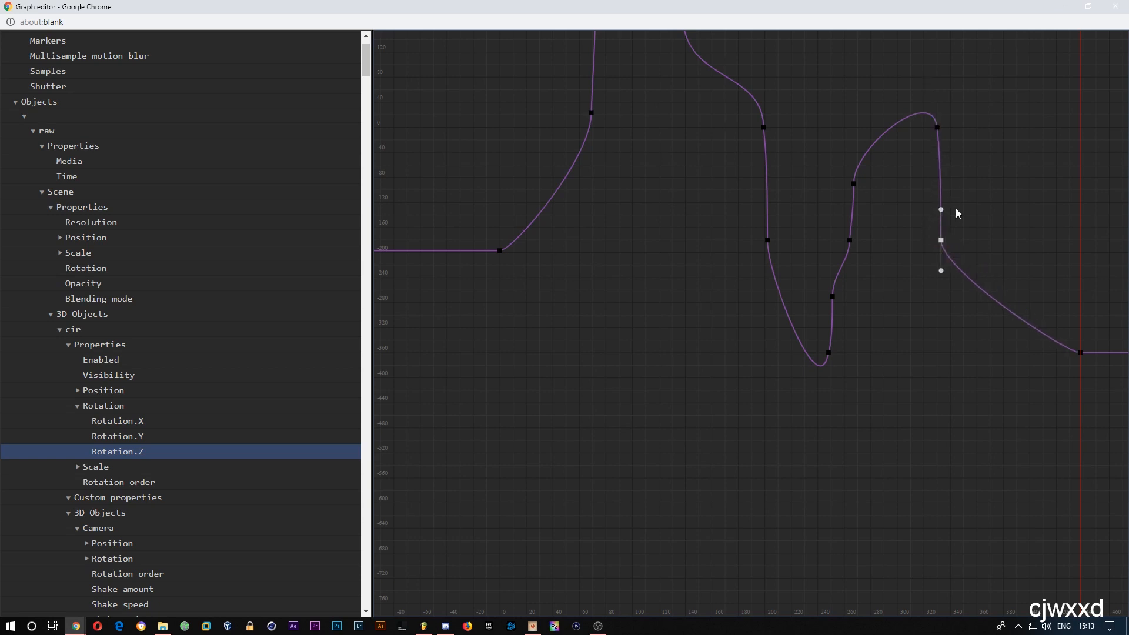
drag(943, 271, 943, 295)
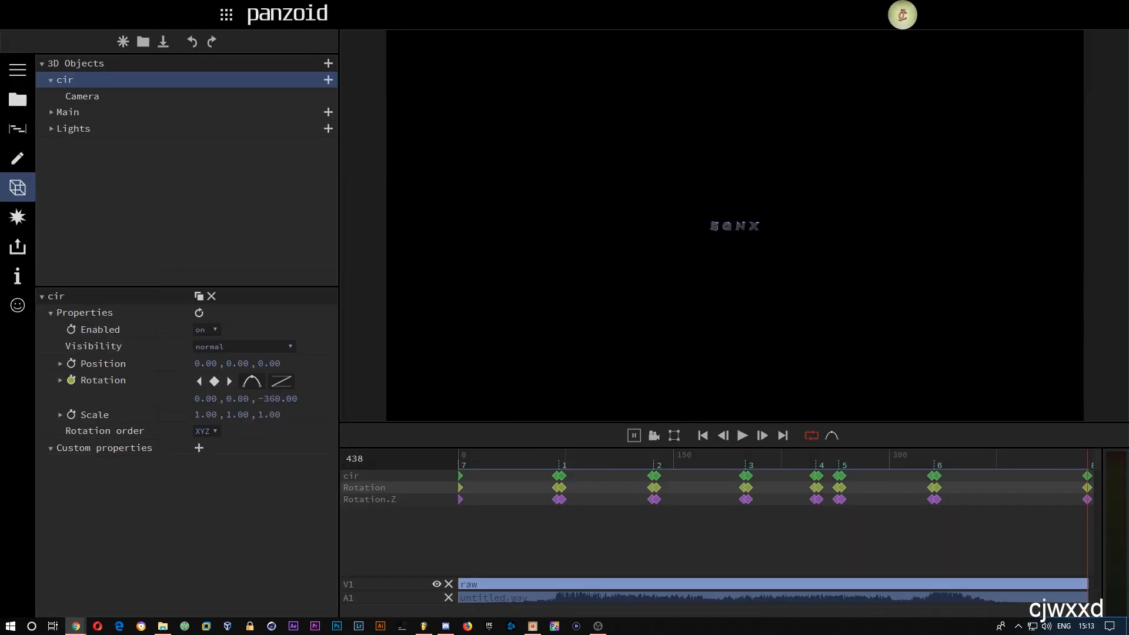
key(space)
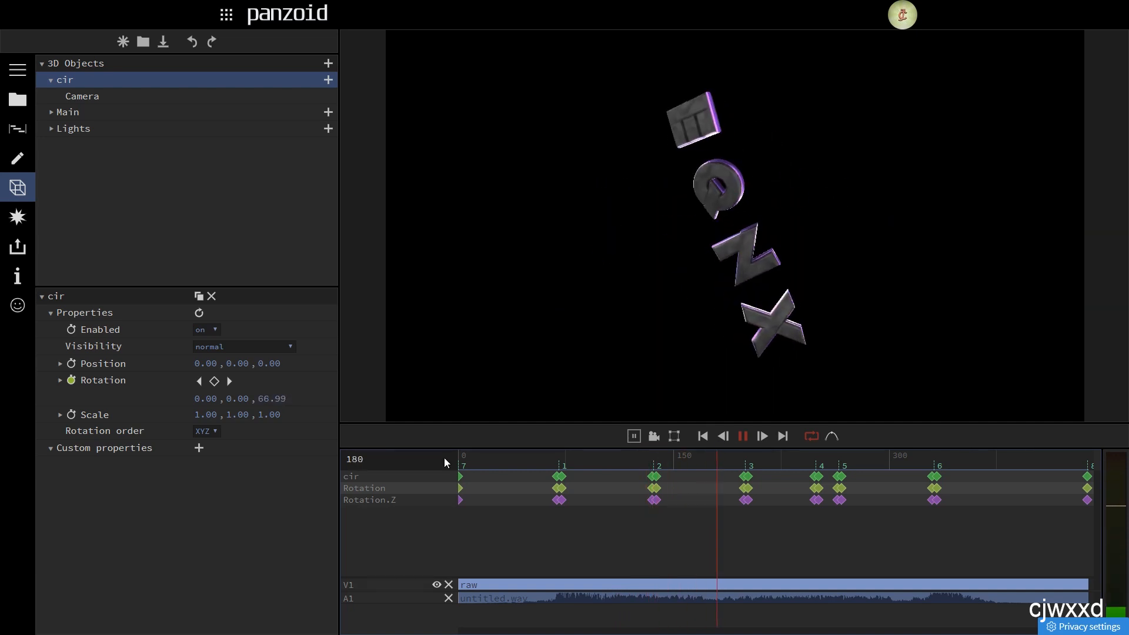
Step: Lower the first Rotation.Z keyframe at marker 3 to about -75 and the second keyframe at marker 2 to about 140
key(space)
drag(551, 0, 553, 0)
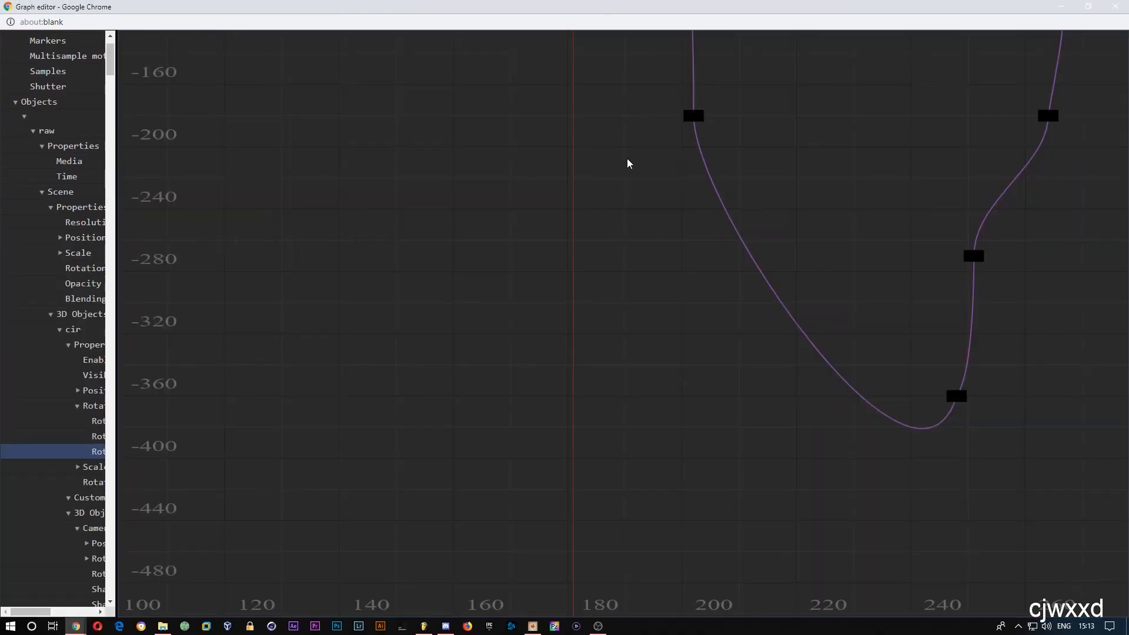
drag(605, 209, 535, 334)
scroll(625, 278, up, 2)
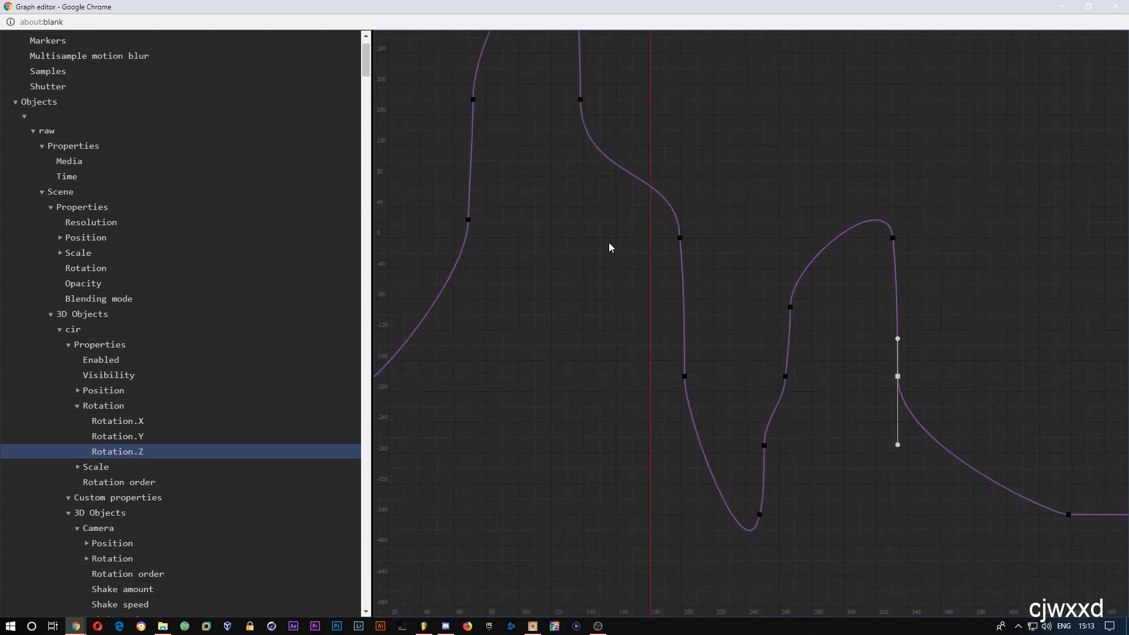
drag(686, 225, 700, 304)
click(701, 262)
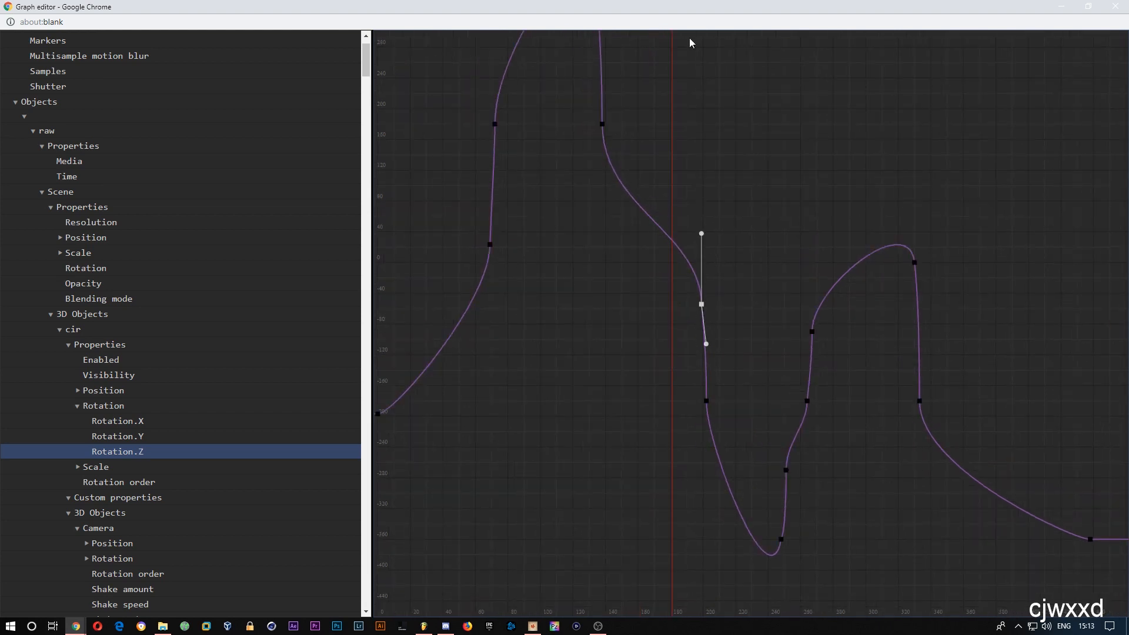
drag(671, 6, 519, 11)
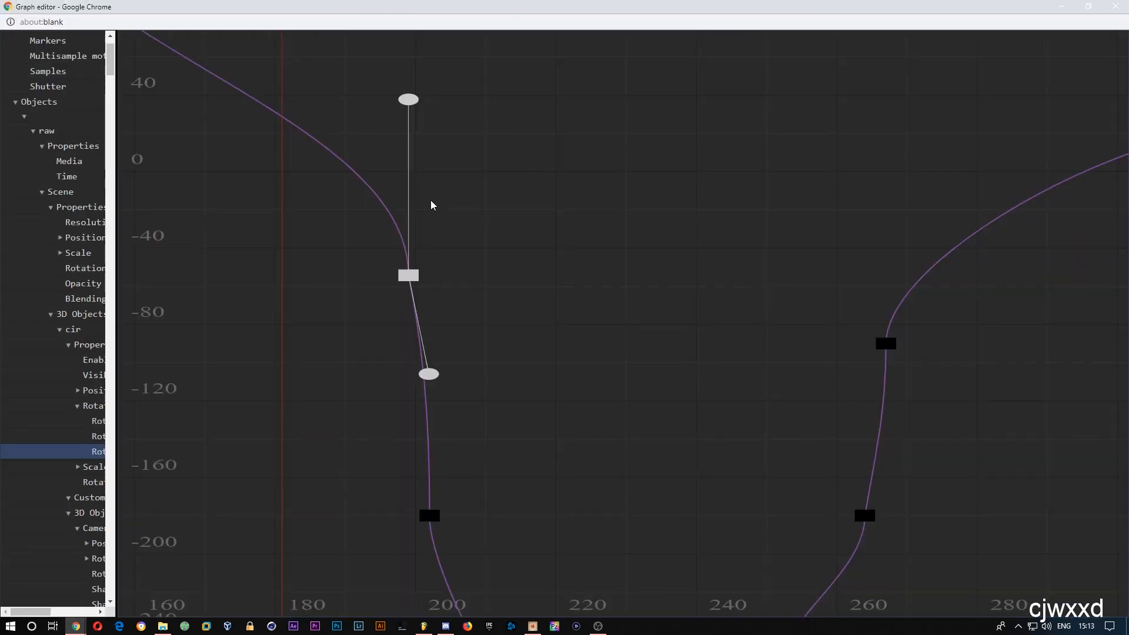
drag(602, 124, 602, 155)
drag(703, 305, 704, 320)
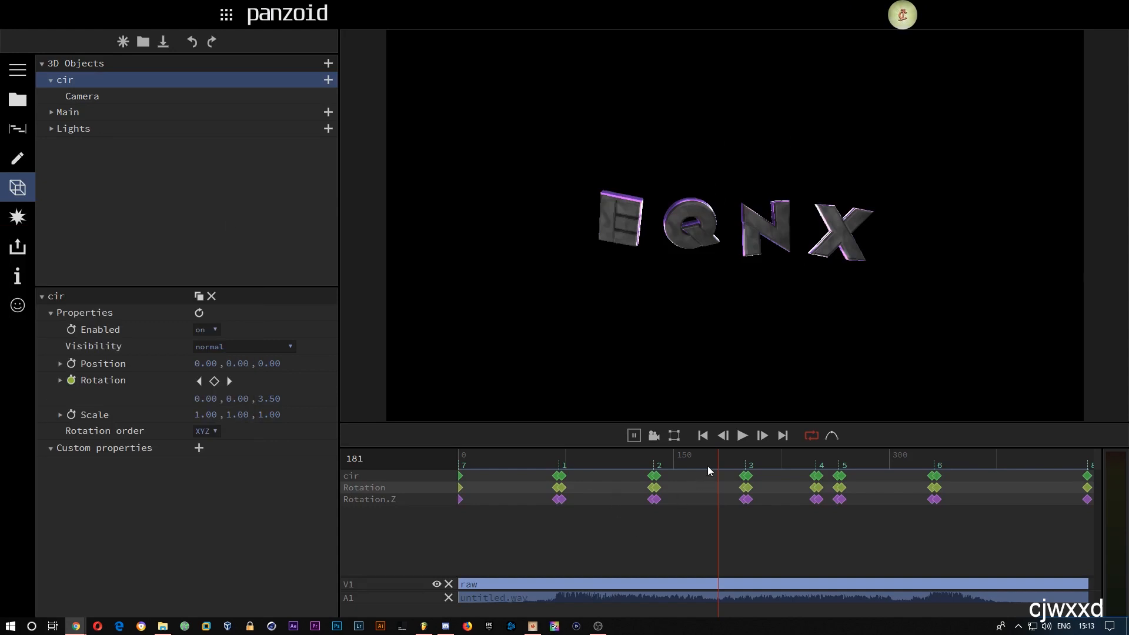
Step: Play back the animation from the first frame through marker 6 to review the camera rotation
drag(708, 466, 465, 450)
key(space)
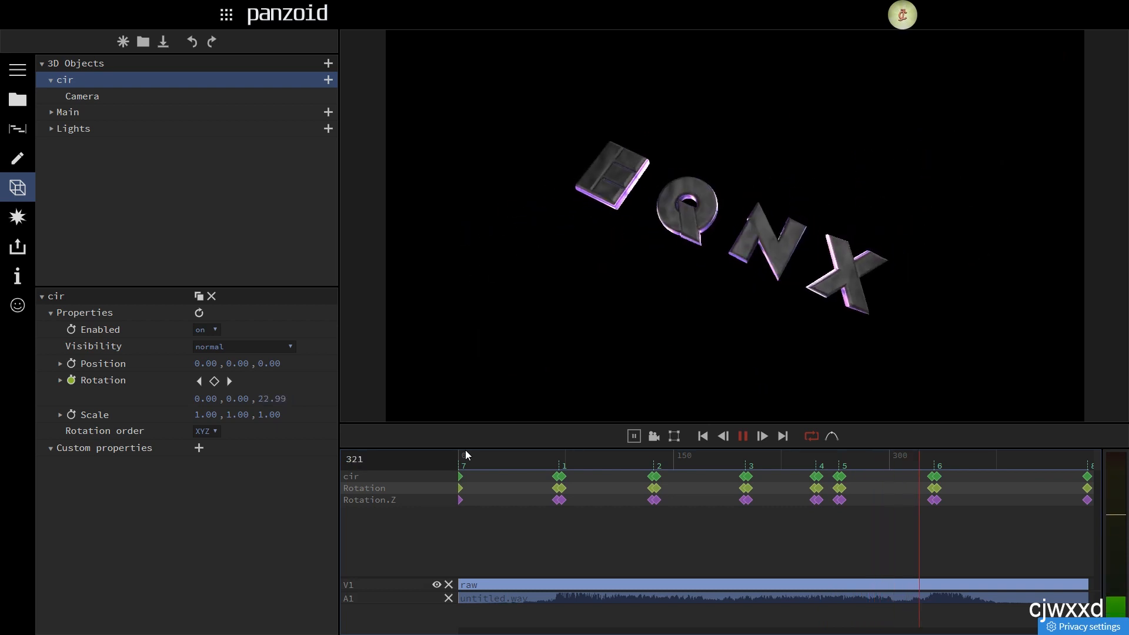
key(space)
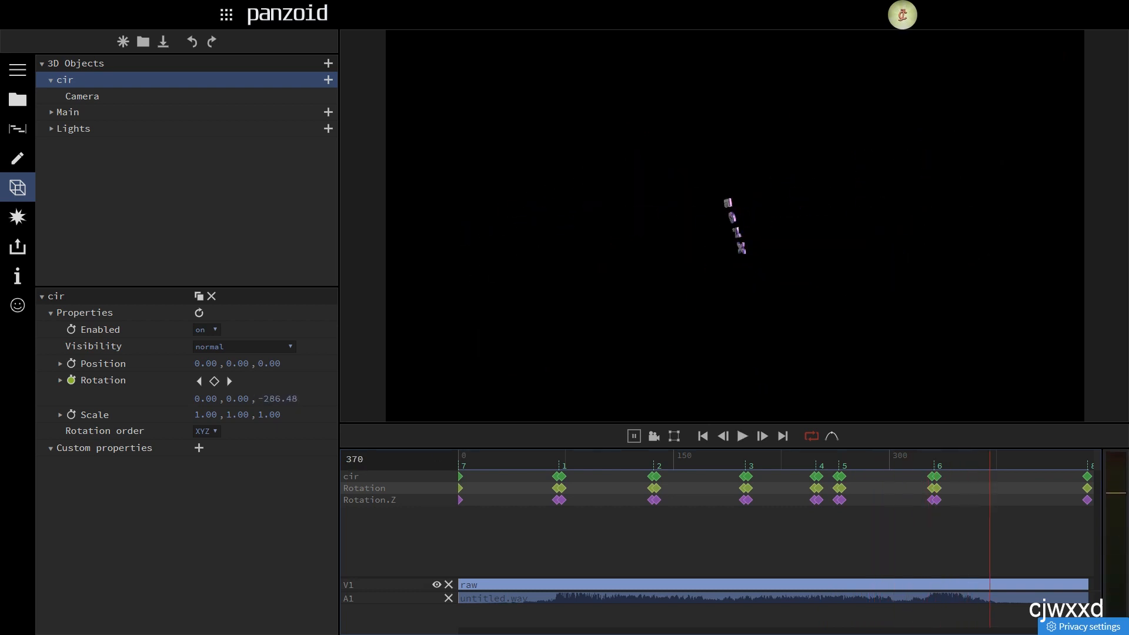
Step: Lengthen the outgoing handle of the second Rotation.Z keyframe at marker 1 slightly
drag(806, 1, 807, 1)
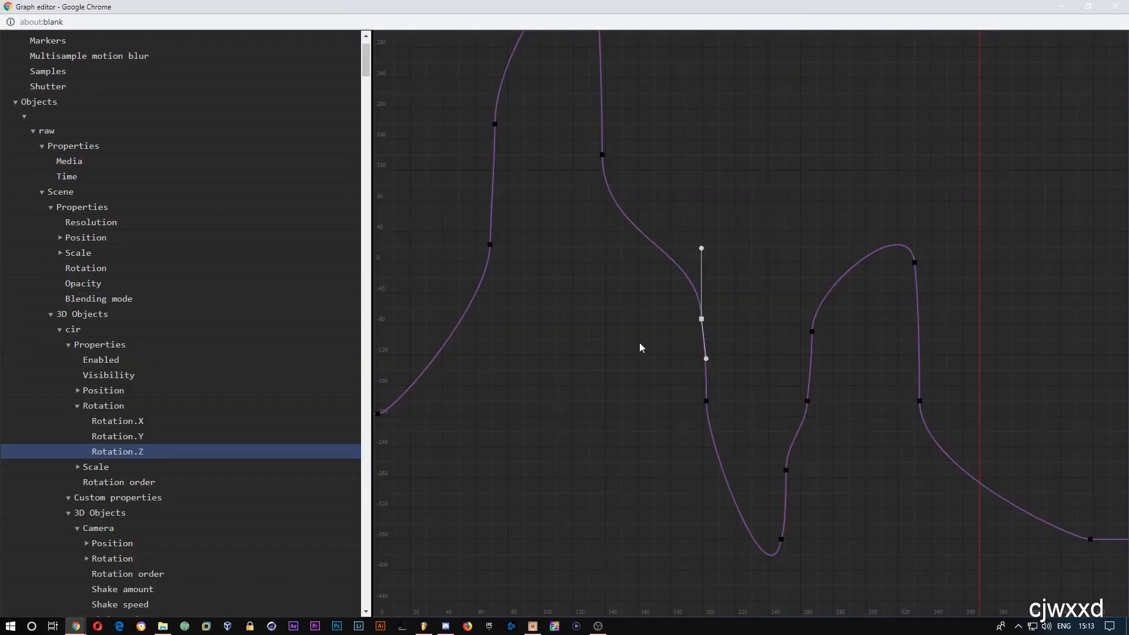
drag(653, 340, 748, 318)
scroll(721, 317, down, 3)
scroll(696, 307, up, 1)
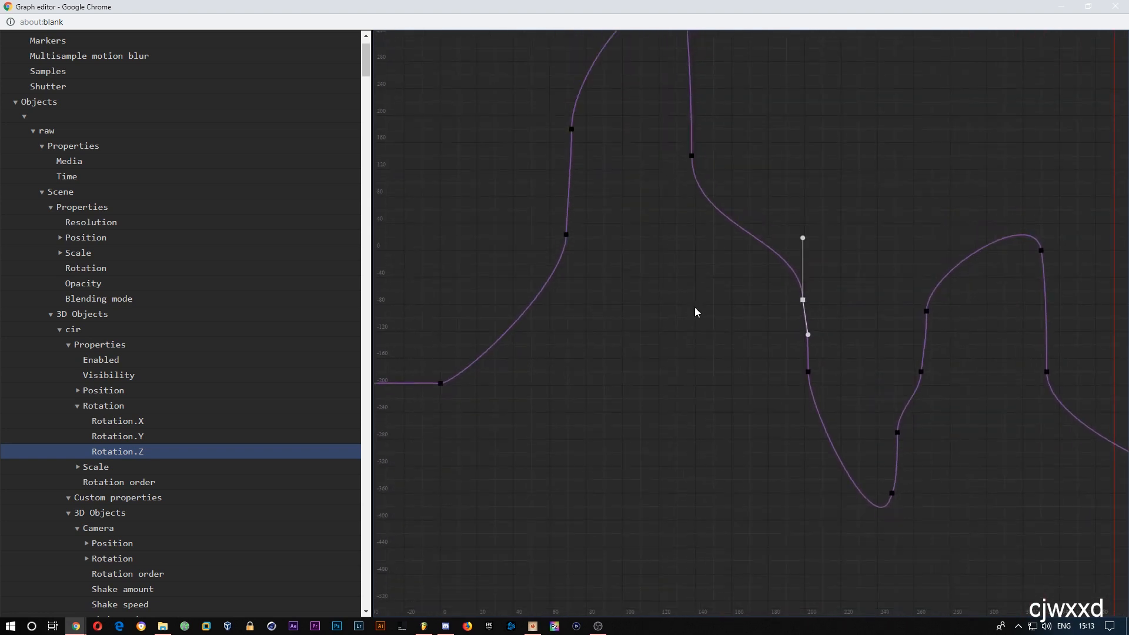
drag(665, 307, 844, 484)
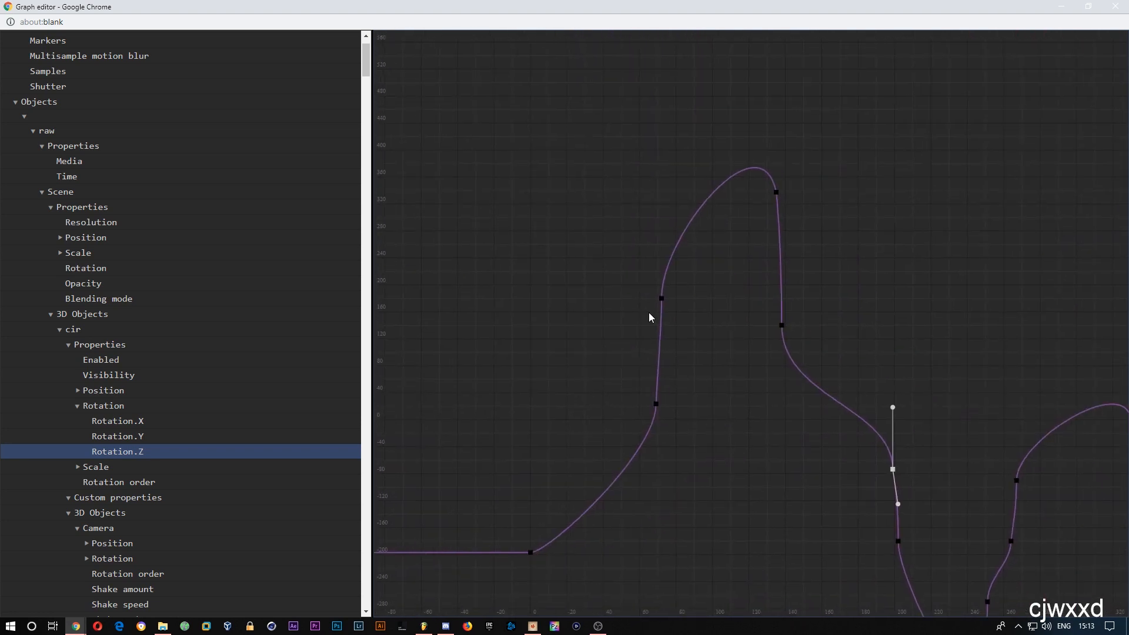
click(661, 298)
mouse_move(662, 233)
mouse_down()
mouse_move(730, 207)
mouse_move(658, 225)
mouse_up()
Step: Raise marker 4's lowest Rotation.Z keyframe to about -350 and lengthen its incoming handle
drag(822, 446, 703, 377)
scroll(692, 375, up, 3)
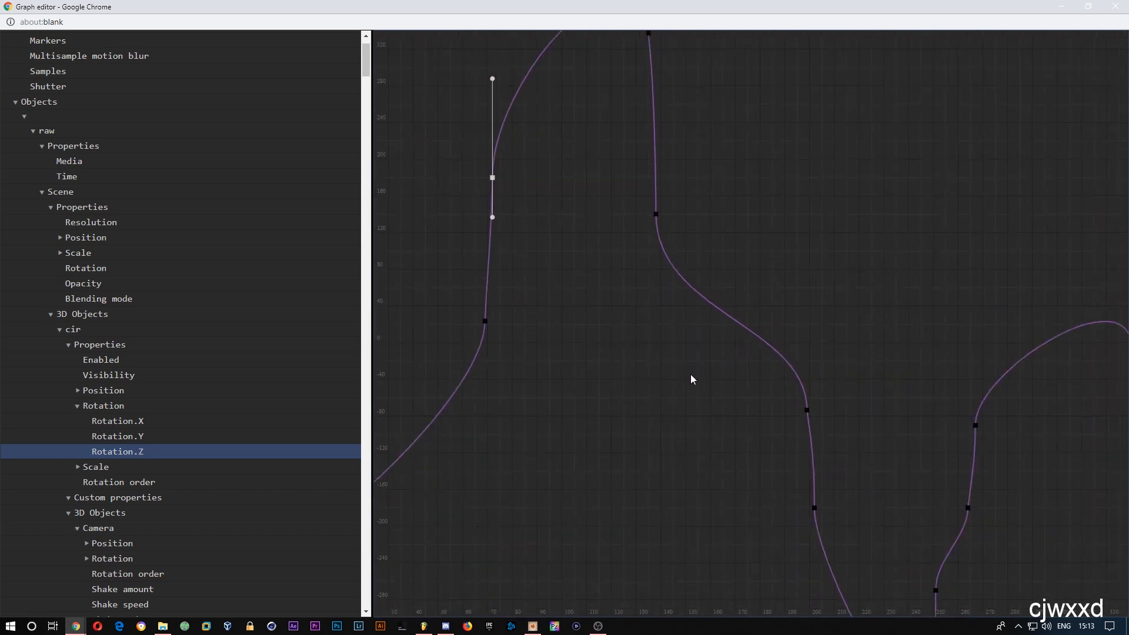
drag(774, 485, 774, 475)
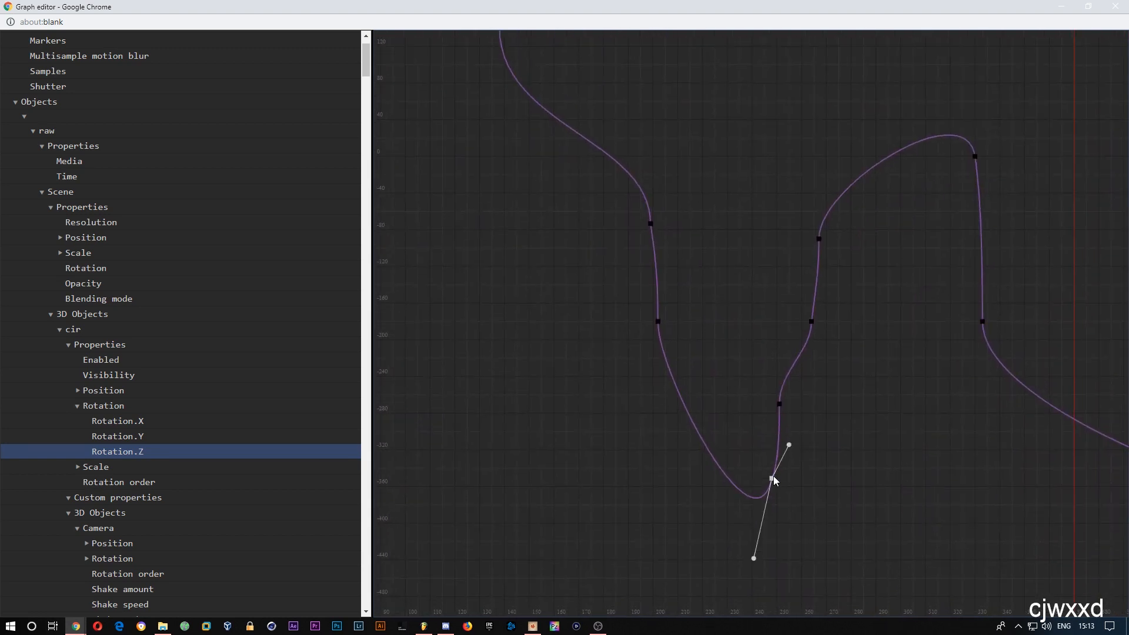
drag(759, 548, 752, 567)
Step: Play back the animation from between markers 1 and 2 to just past marker 3
drag(601, 7, 0, 7)
drag(702, 468, 618, 468)
key(space)
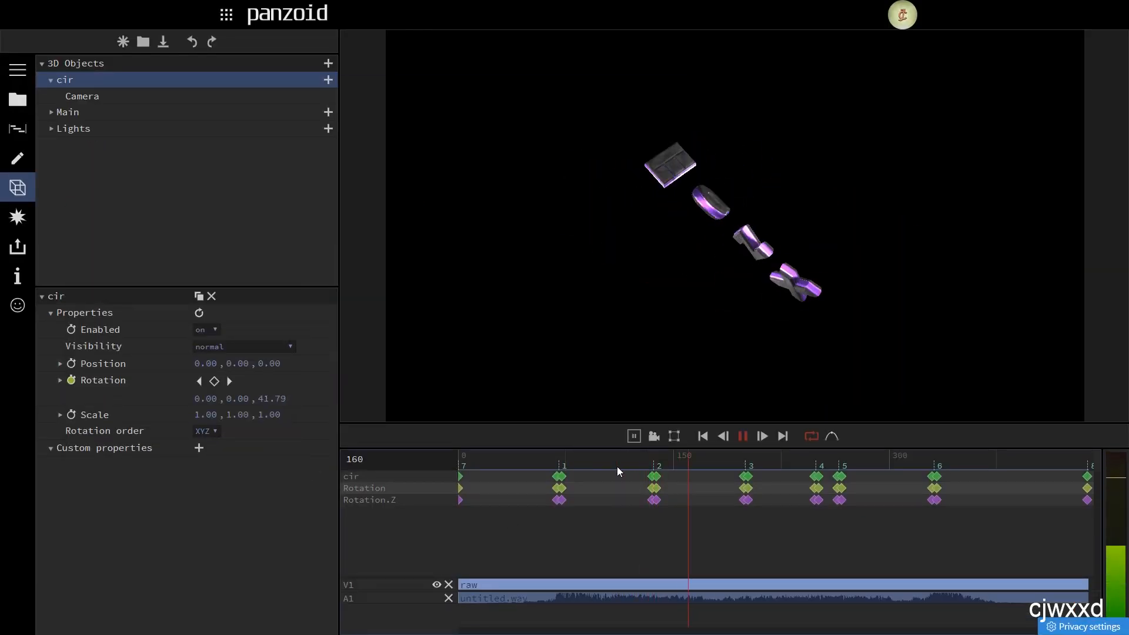
key(space)
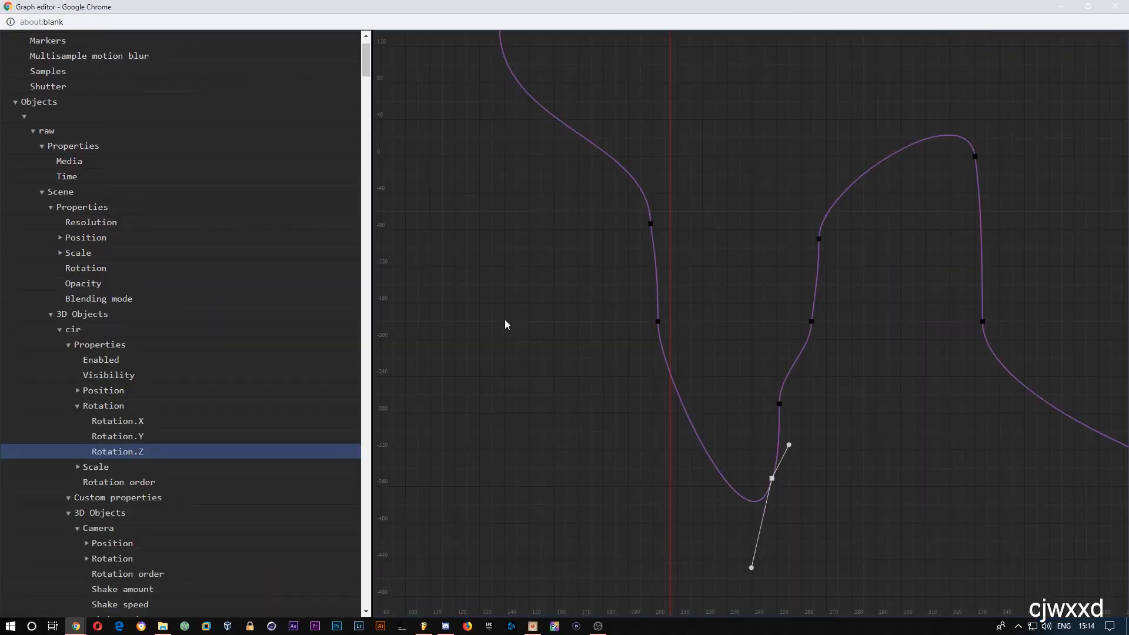
Step: Lengthen the outgoing handle of marker 2's second Rotation.Z keyframe and the incoming handle of marker 3's first keyframe
drag(502, 278, 686, 336)
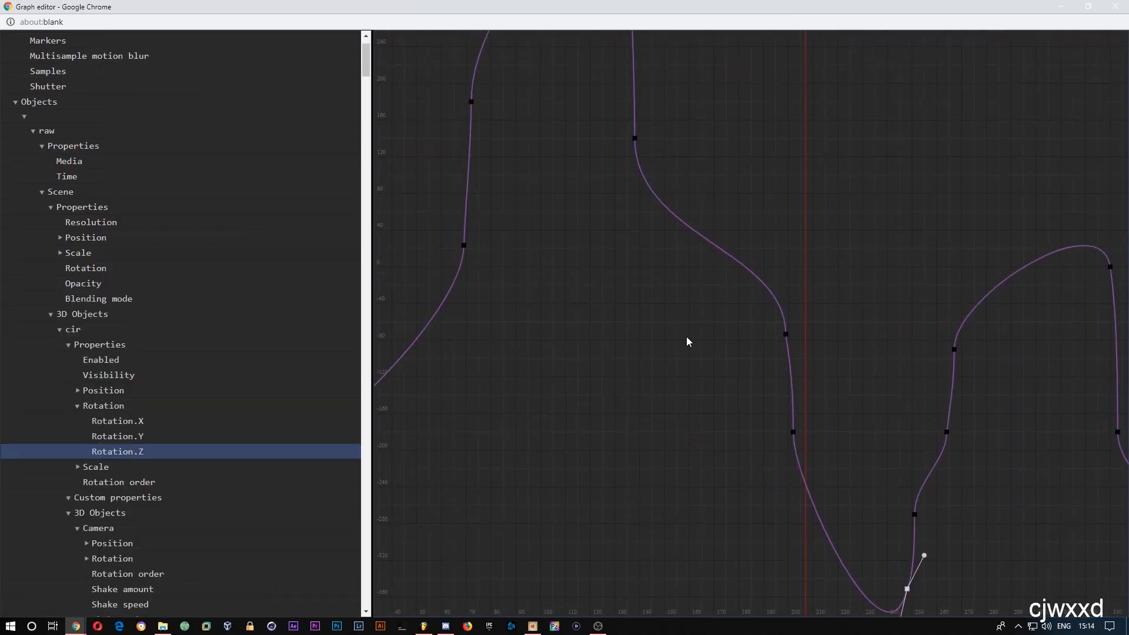
click(634, 137)
drag(636, 233, 630, 264)
click(796, 336)
click(786, 334)
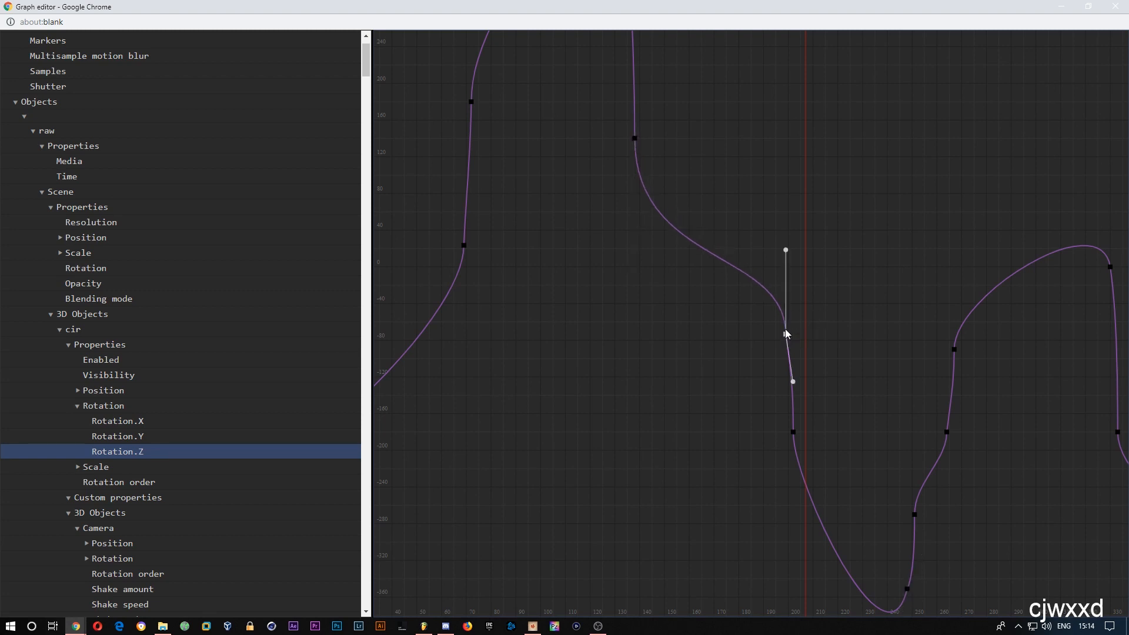
drag(786, 250, 786, 219)
drag(707, 12, 709, 0)
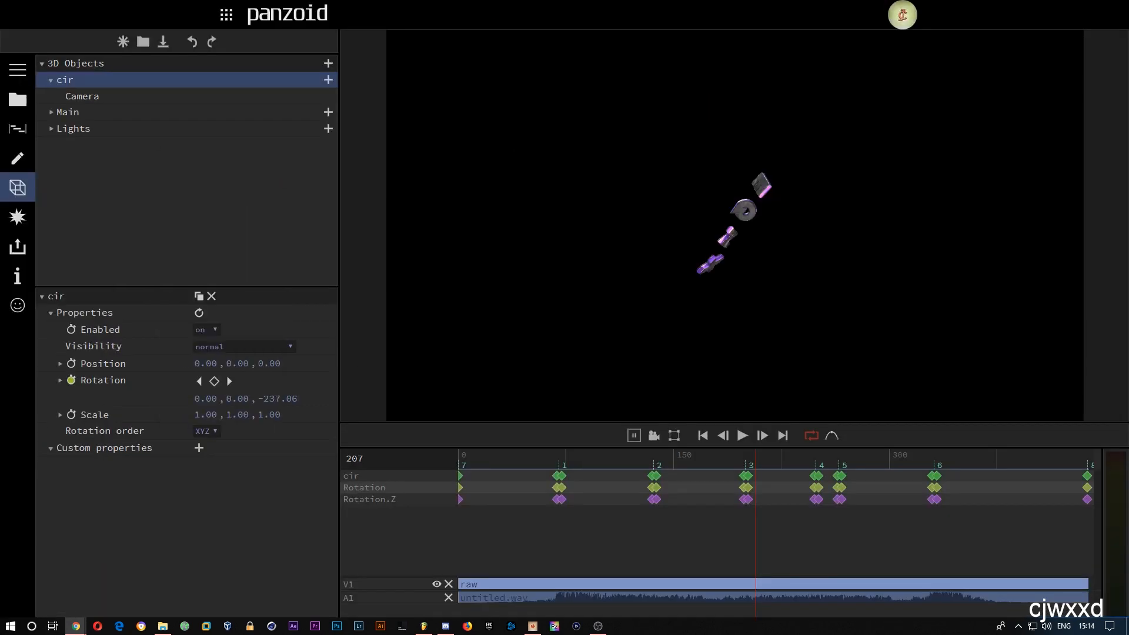
Step: Play back the animation from before marker 2, from before marker 1 and from just before marker 3
click(603, 462)
key(space)
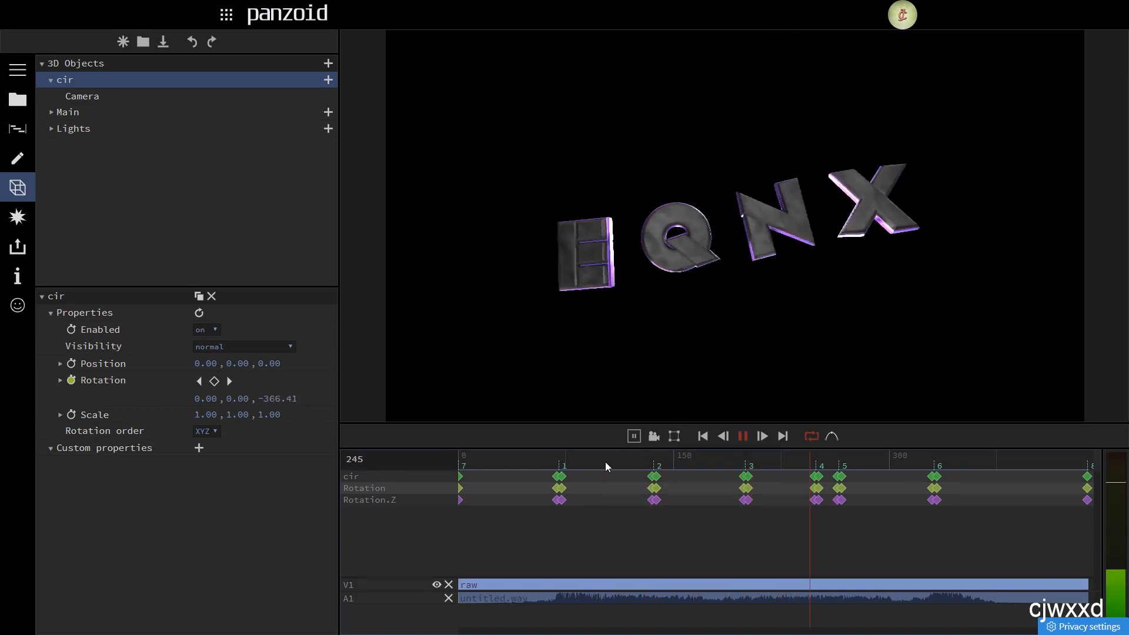
click(517, 458)
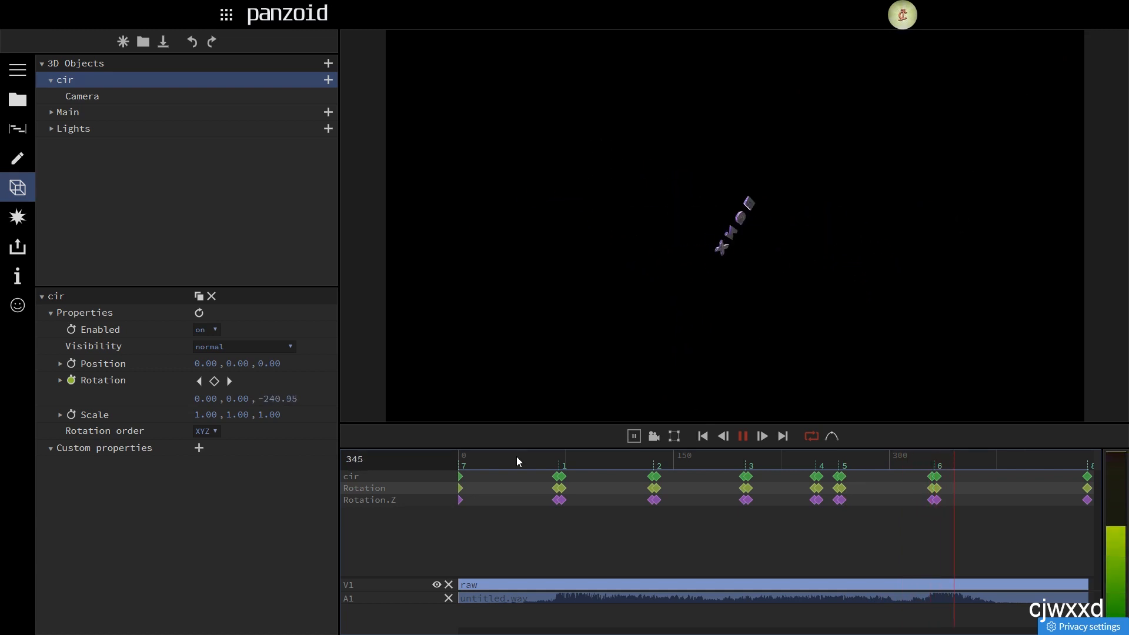
click(727, 463)
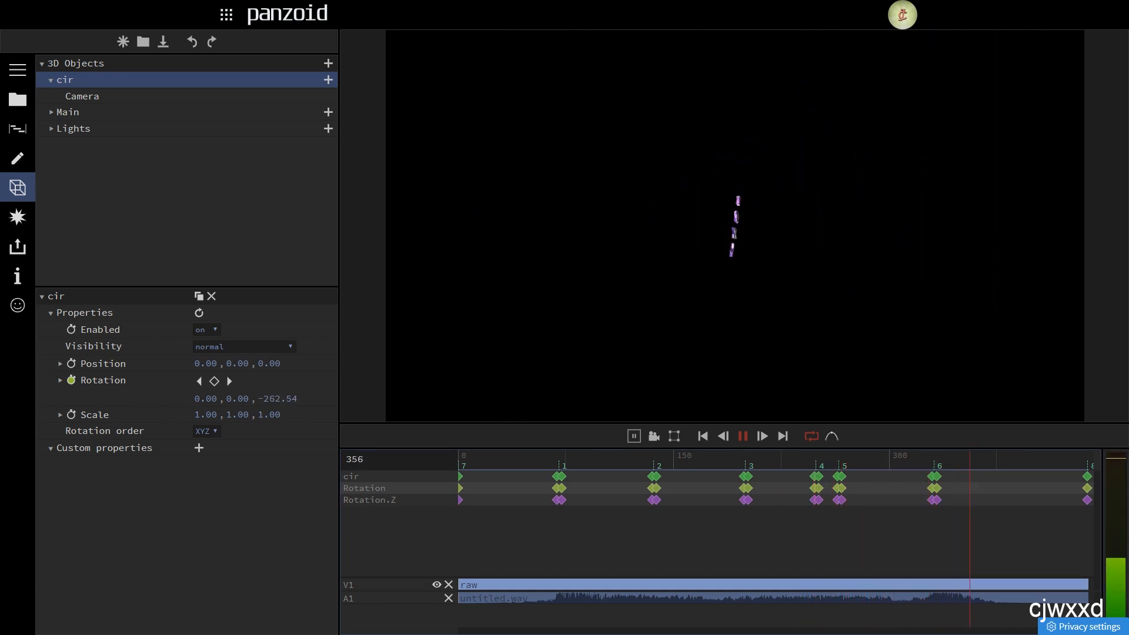
Step: Shorten the incoming handle of marker 6's first Rotation.Z keyframe, make it vertical, and fine-tune the outgoing handle
drag(0, 200, 419, 155)
double_click(297, 191)
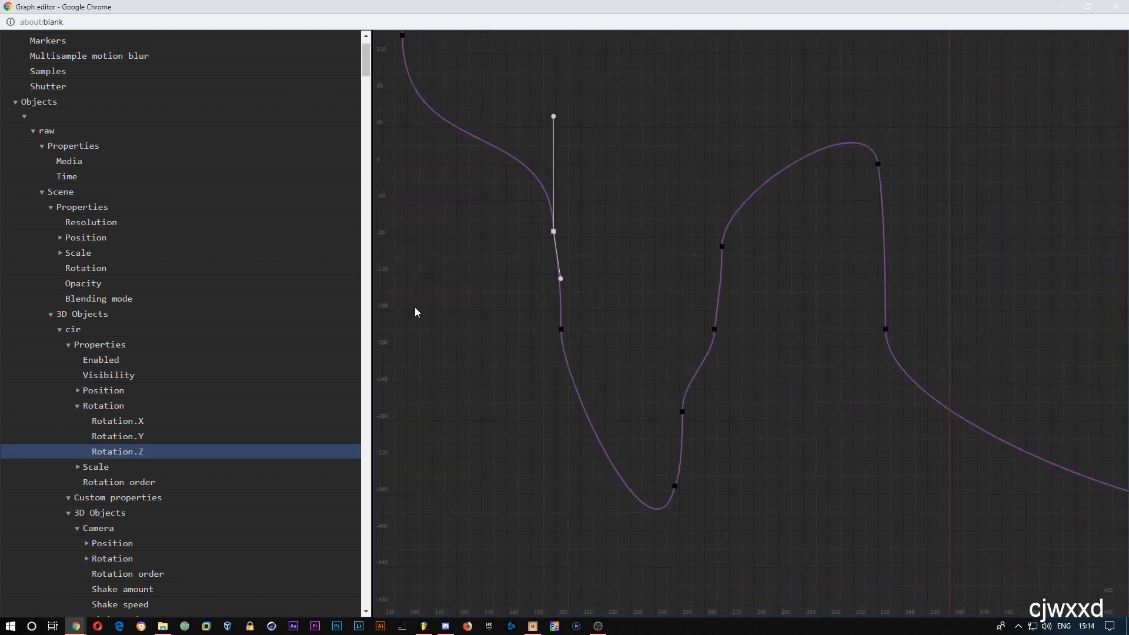
drag(766, 400, 788, 437)
drag(722, 247, 812, 414)
scroll(845, 322, down, 1)
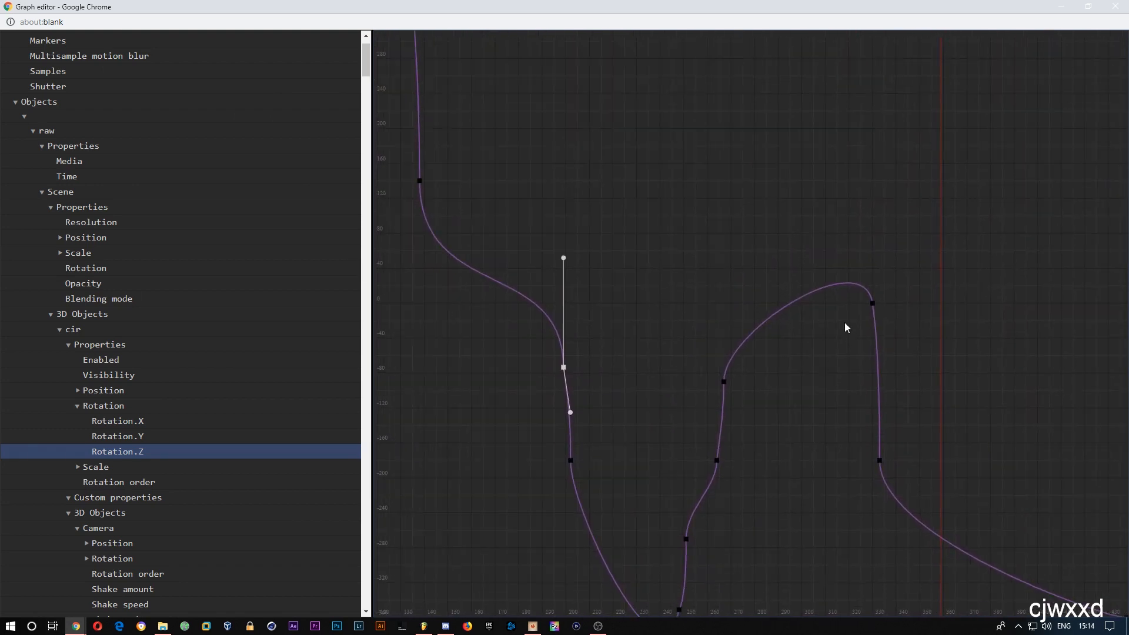
click(873, 305)
drag(860, 243, 872, 263)
drag(880, 361, 878, 365)
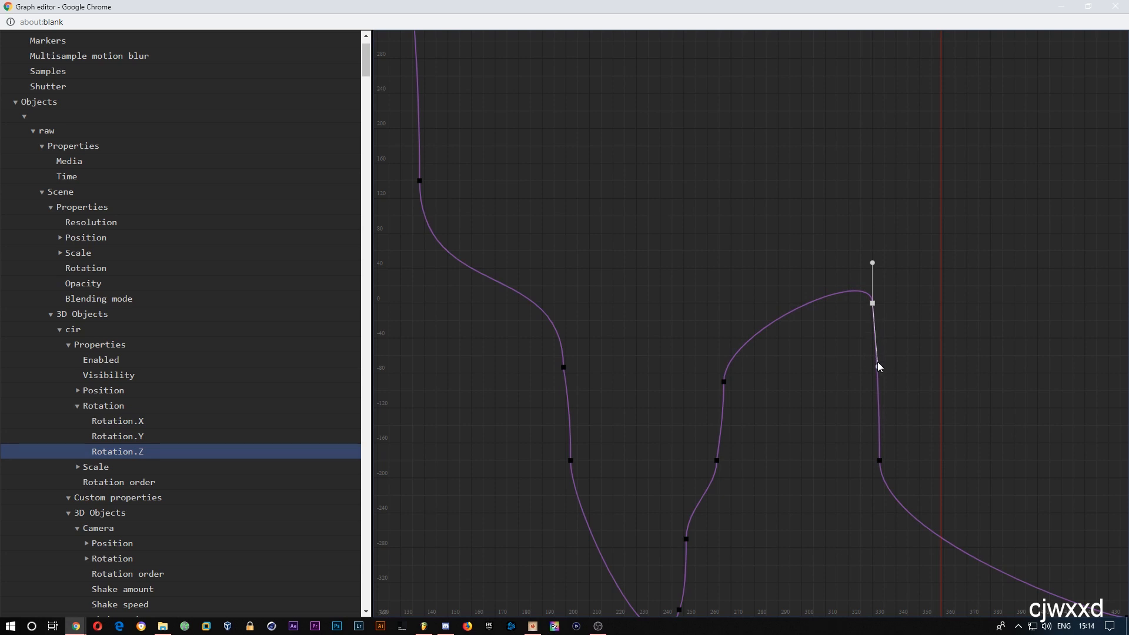
drag(651, 6, 0, 153)
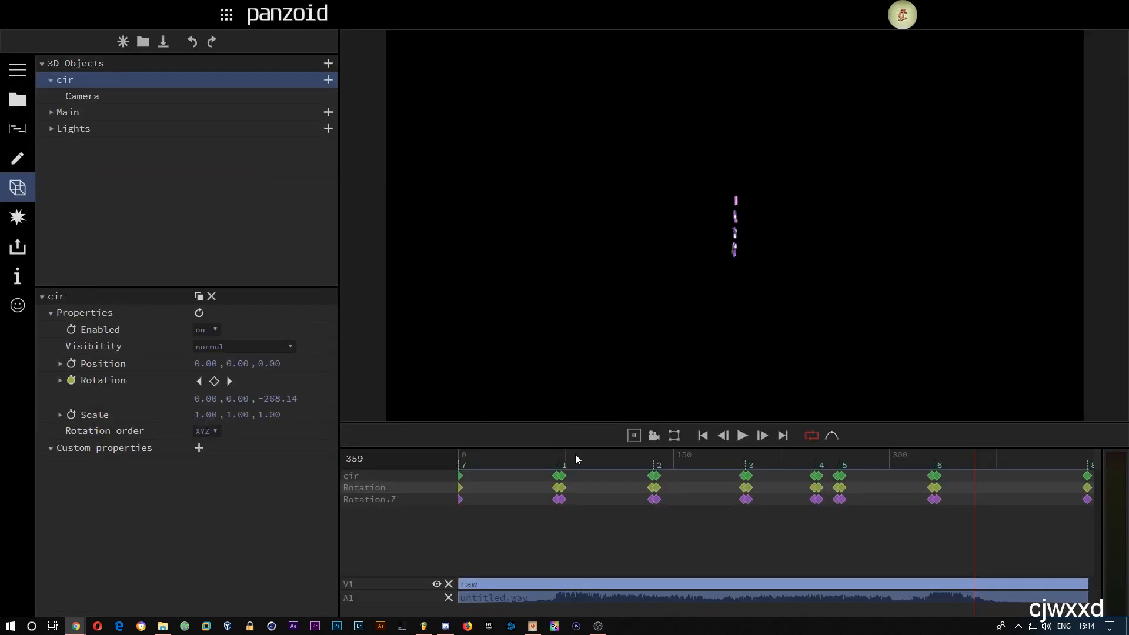
Step: Play back the section from before marker 4 through marker 6, close the graph editor and replay the animation
click(805, 462)
key(space)
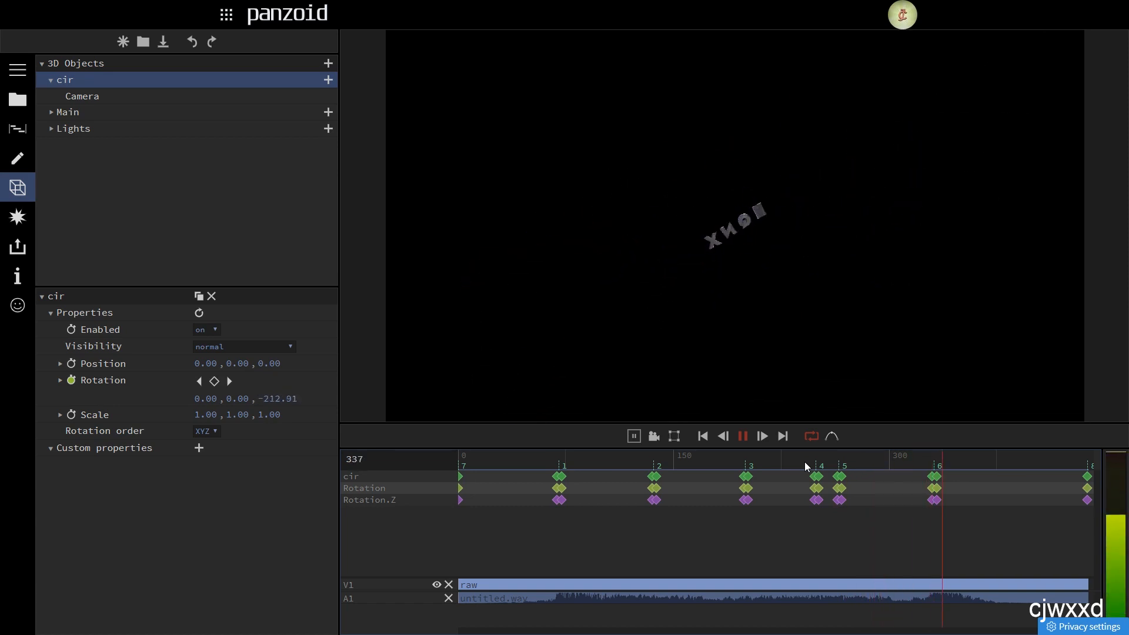
key(space)
drag(0, 210, 470, 0)
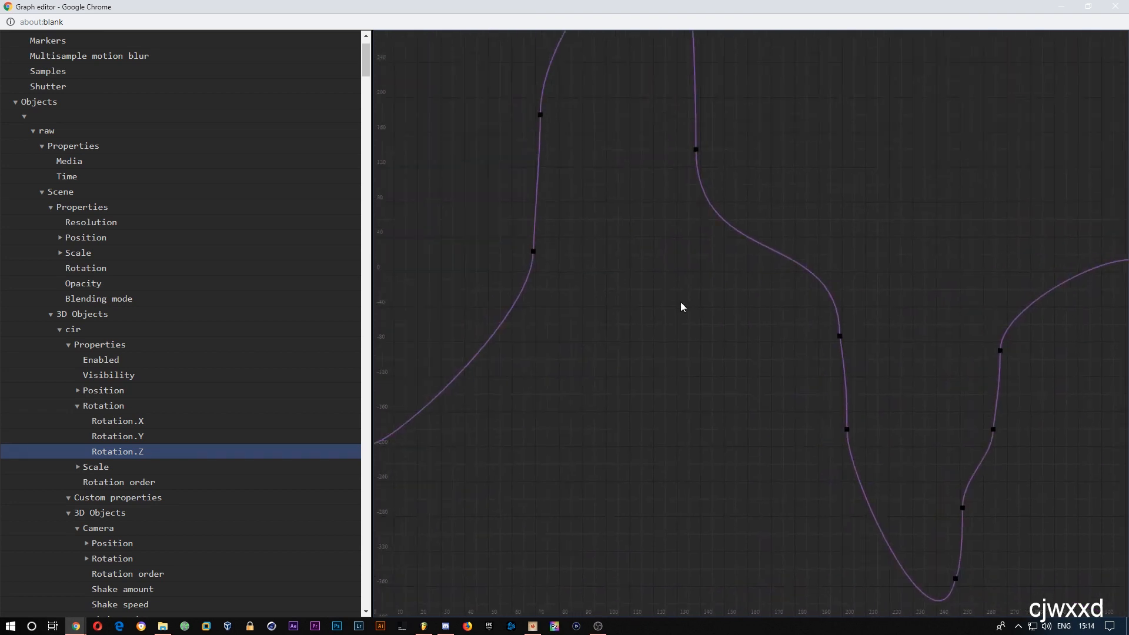
click(1116, 7)
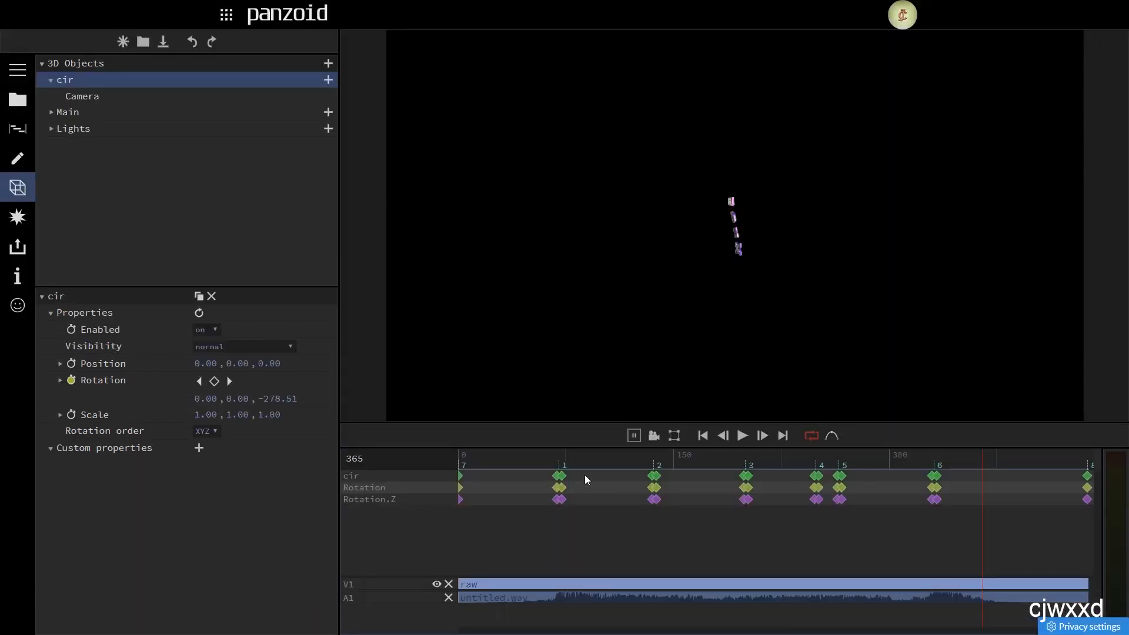
key(space)
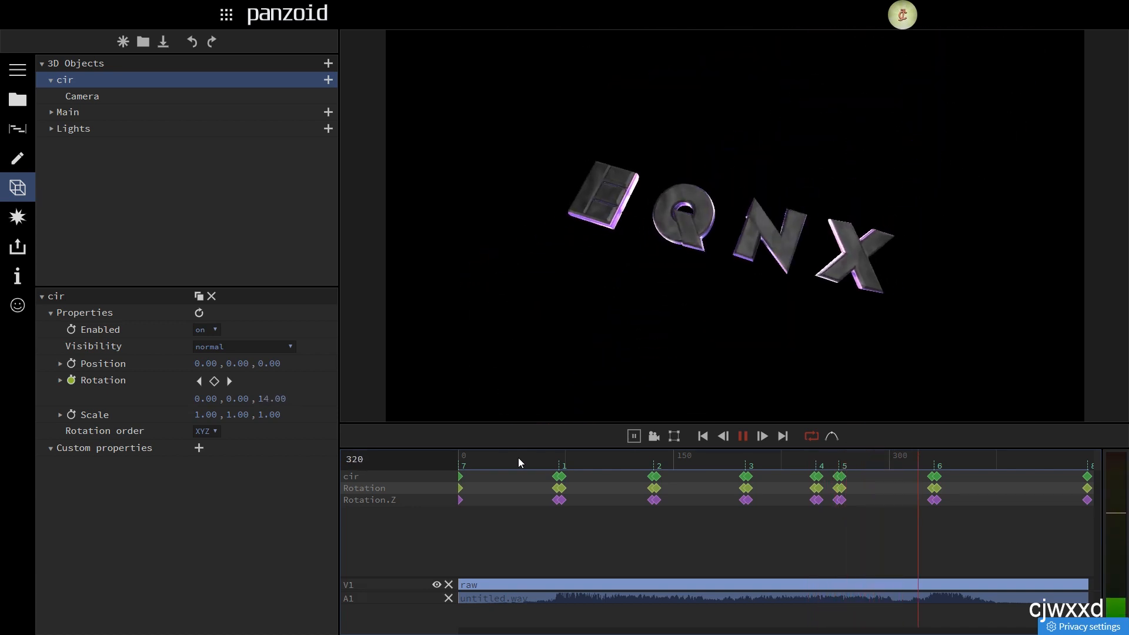
key(space)
Step: Leave full screen, save the project file and close the download page
key(F11)
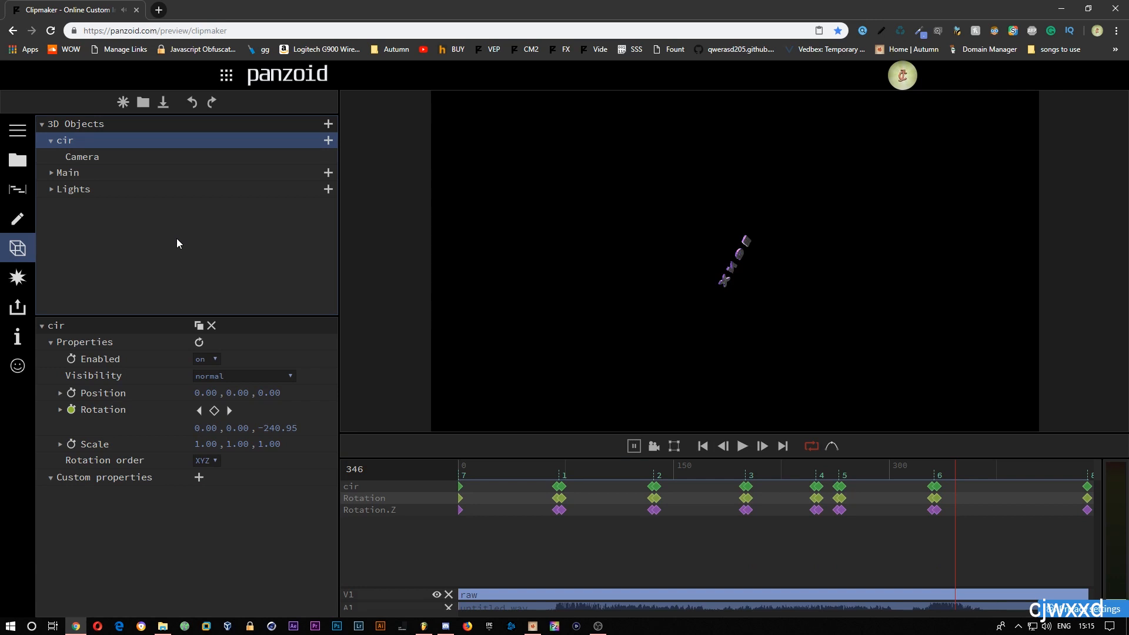
key(ctrl+s)
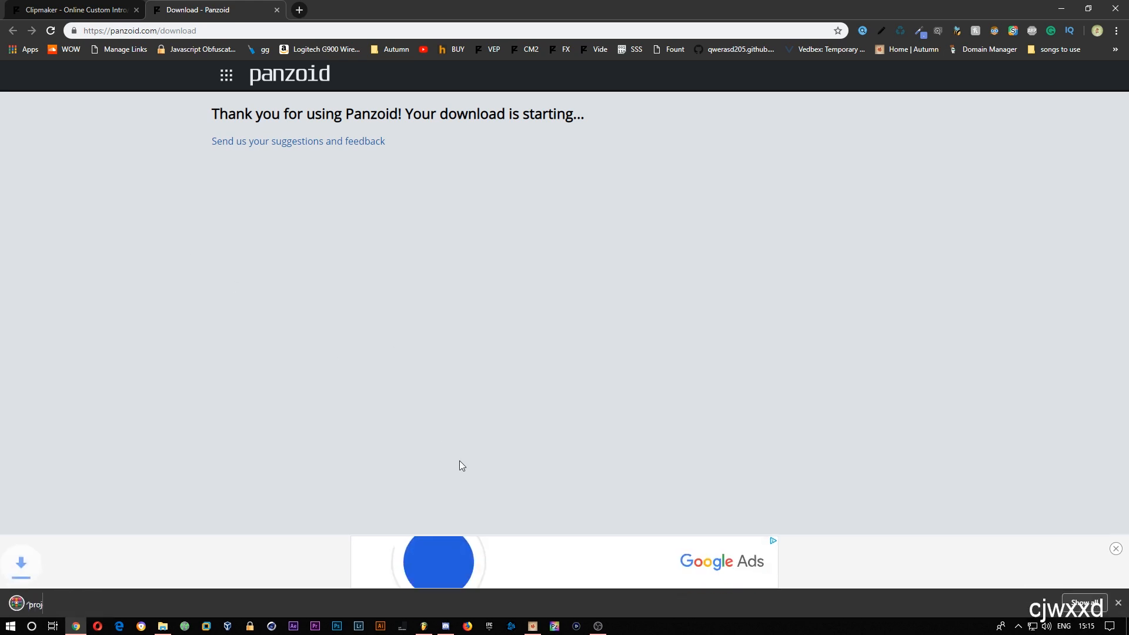
click(1118, 603)
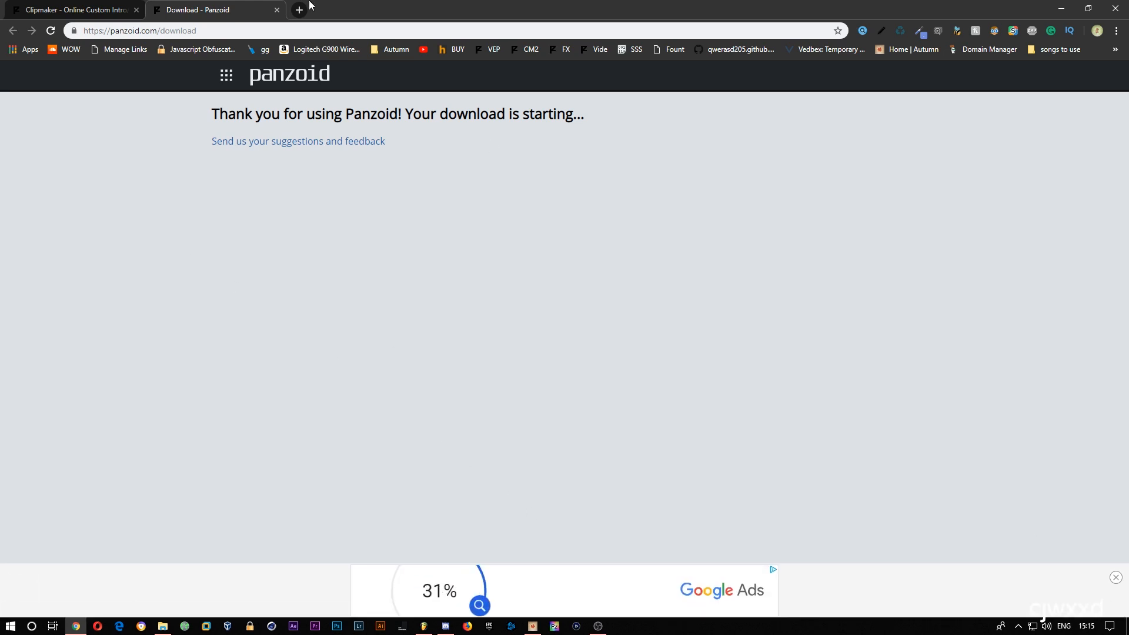
click(276, 10)
Step: Return to frame 0 and set the cir group's Y rotation to 71.03
drag(542, 468, 354, 457)
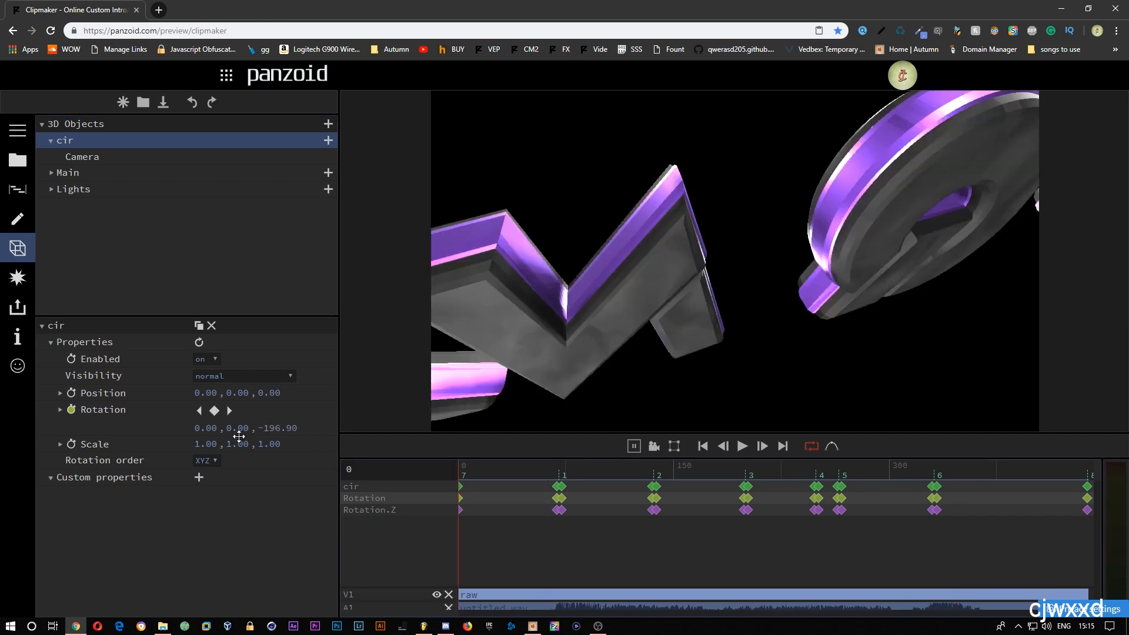
drag(239, 430, 0, 253)
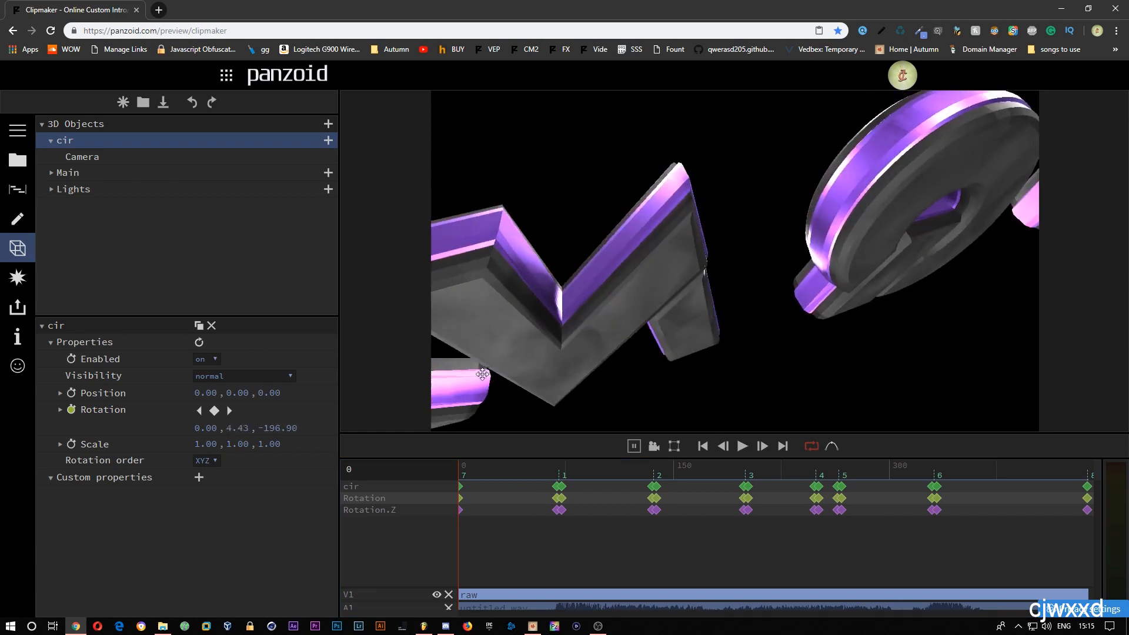
click(500, 468)
drag(499, 468, 313, 456)
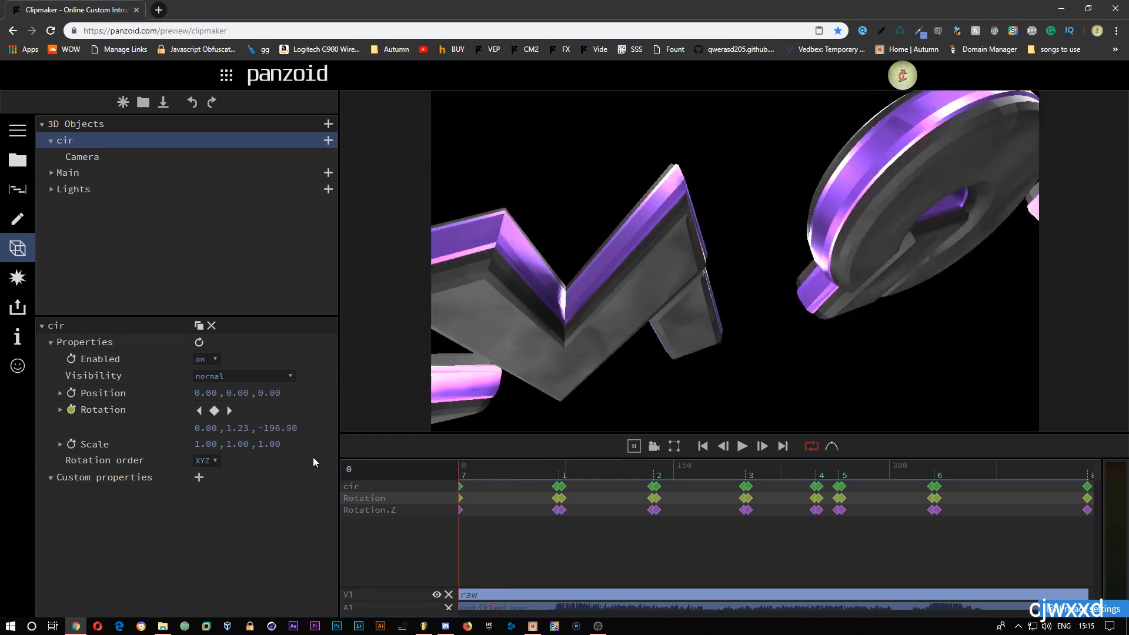
drag(226, 425, 612, 396)
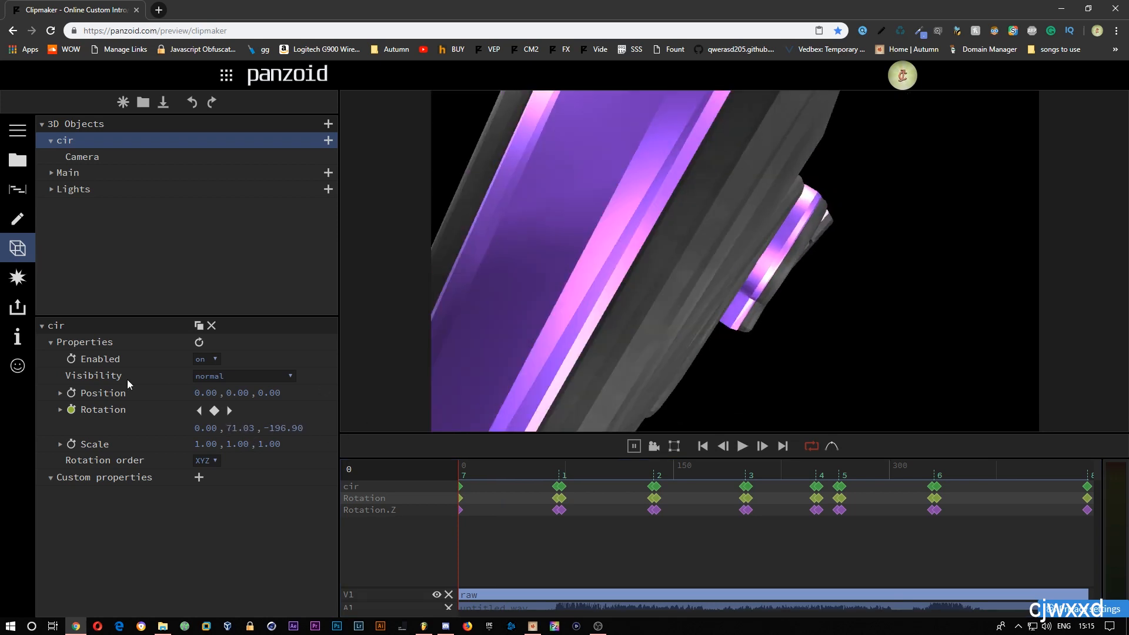
Step: Try keyframing the cir group's Y rotation at 0 on frame 0 with smooth interpolation, and play the animation
click(60, 410)
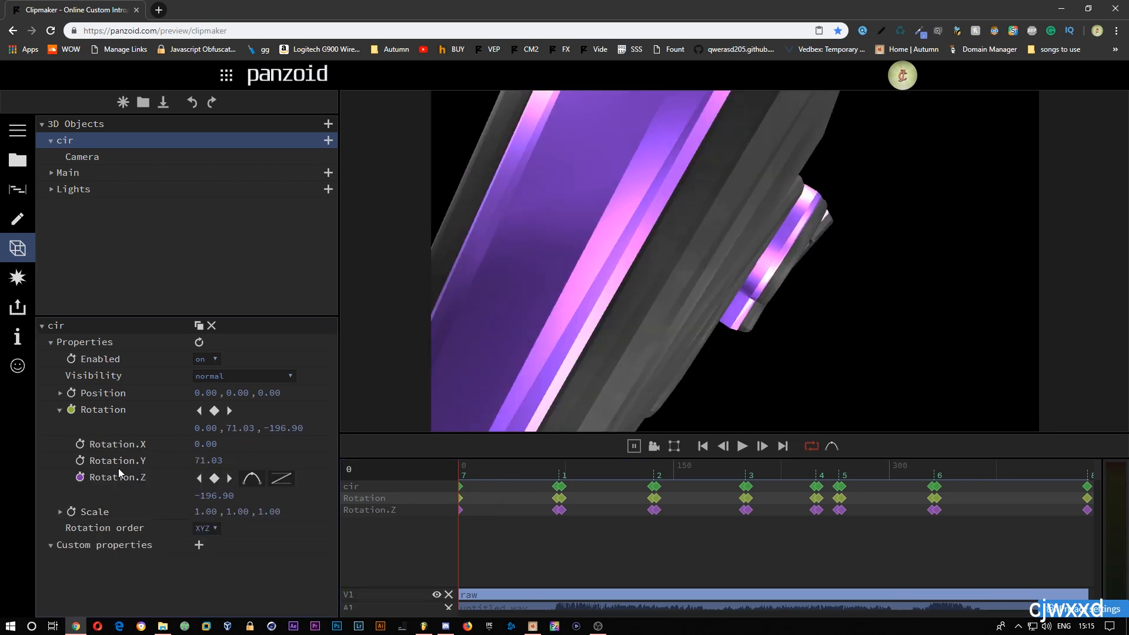
click(203, 460)
text(0)
key(Return)
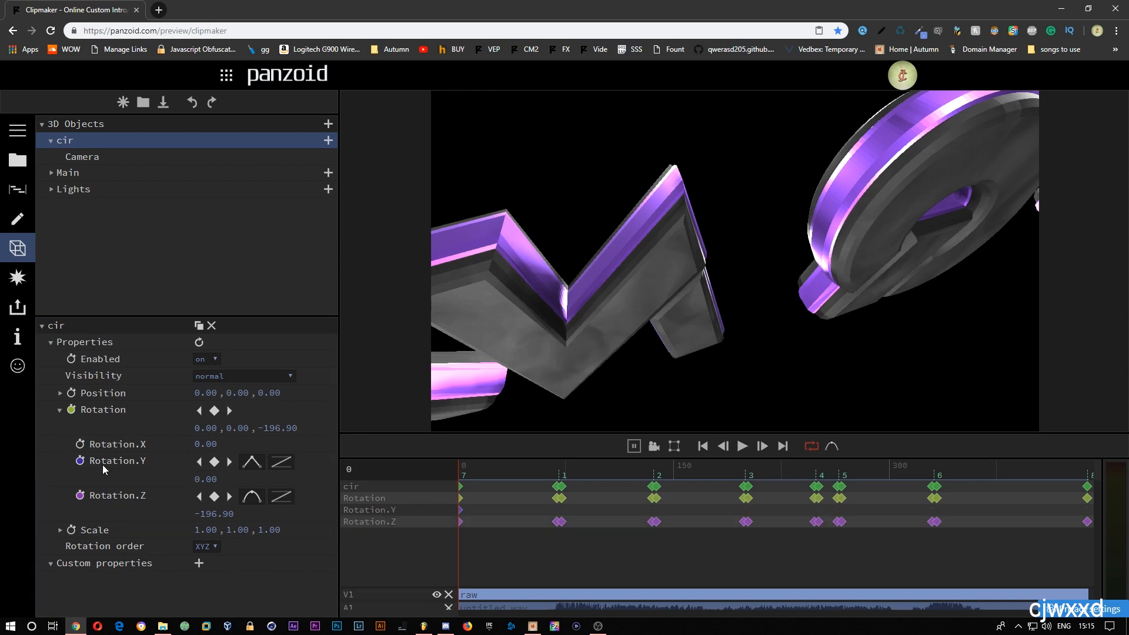
click(247, 464)
key(space)
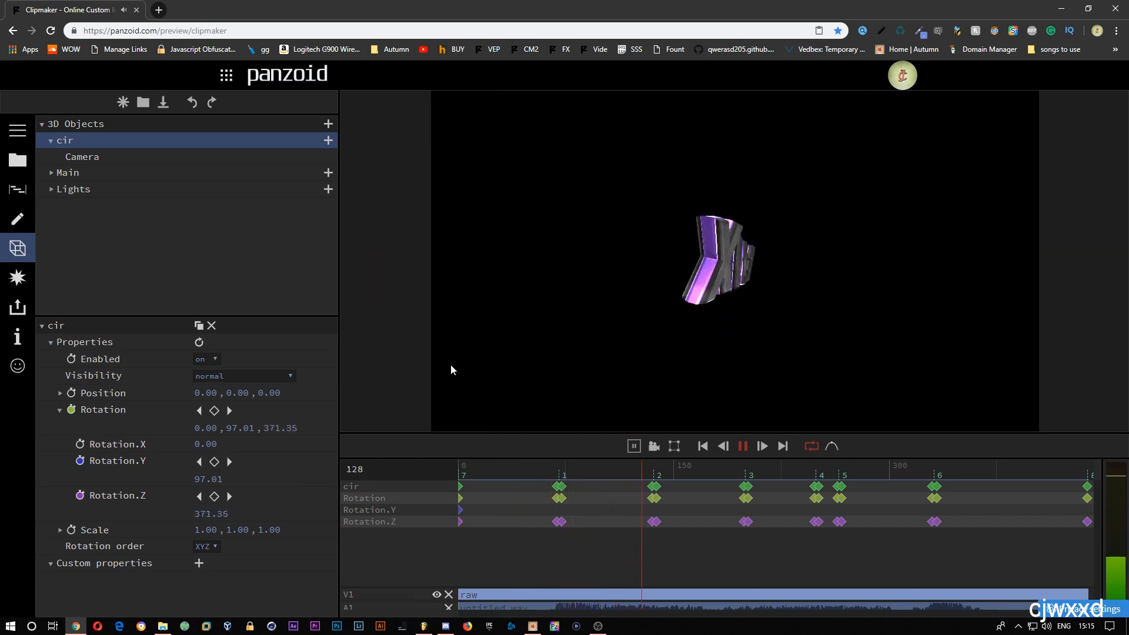
Step: Try a Y rotation keyframe of -90 at frame 140 and resume playback
key(space)
double_click(206, 480)
text(-90)
key(Return)
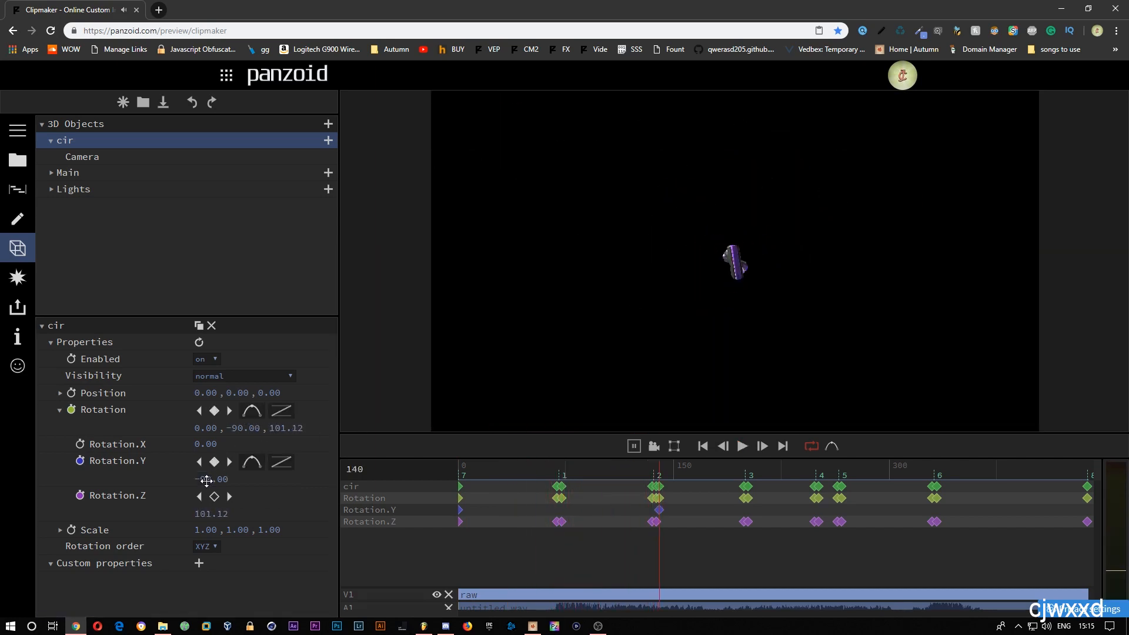
key(space)
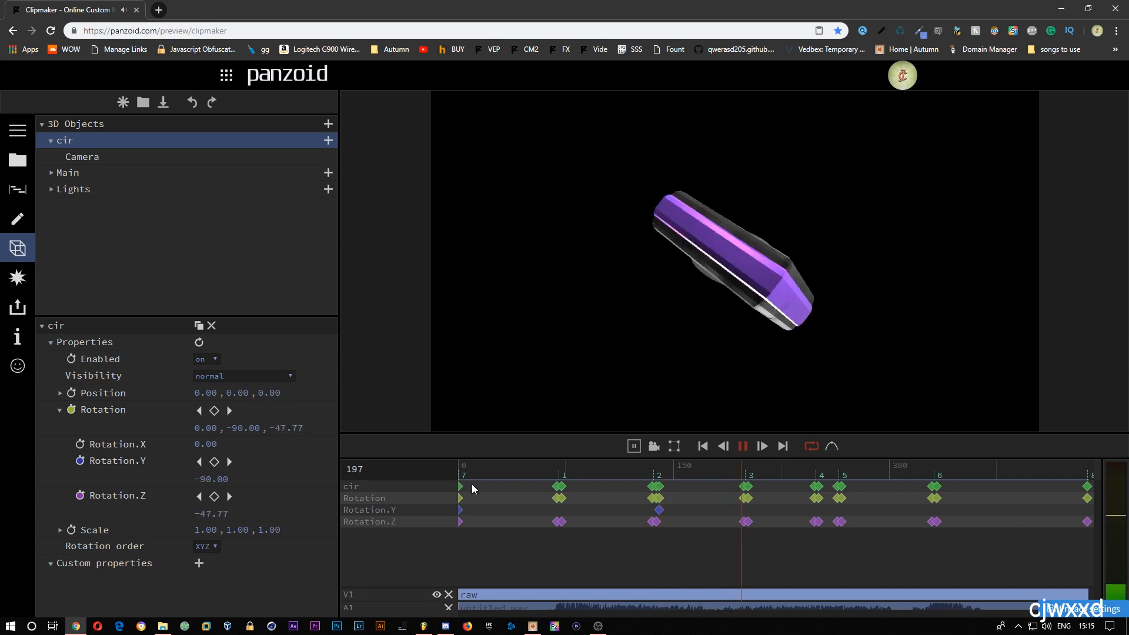
Step: Set Y rotation to 0 at frame 40, and remove all of cir's Rotation.Y keyframes
click(516, 476)
click(195, 479)
text(0)
key(Return)
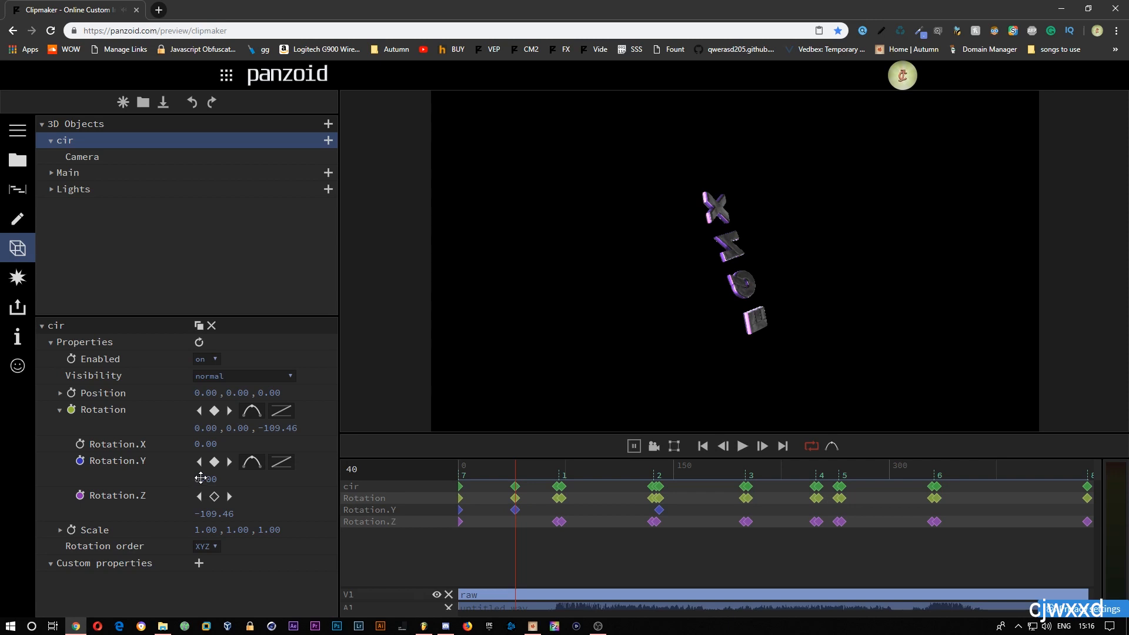
click(80, 461)
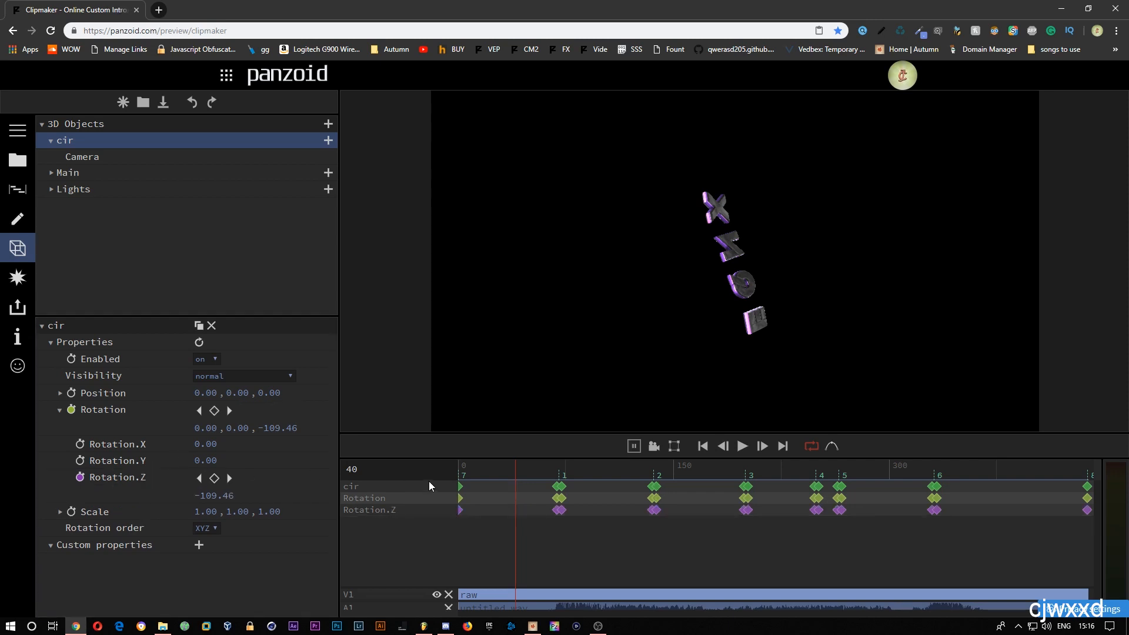
Step: Enable smooth keyframing of cir's Y rotation at frame 0, set it to -193.20 and preview the opening
drag(498, 465, 303, 479)
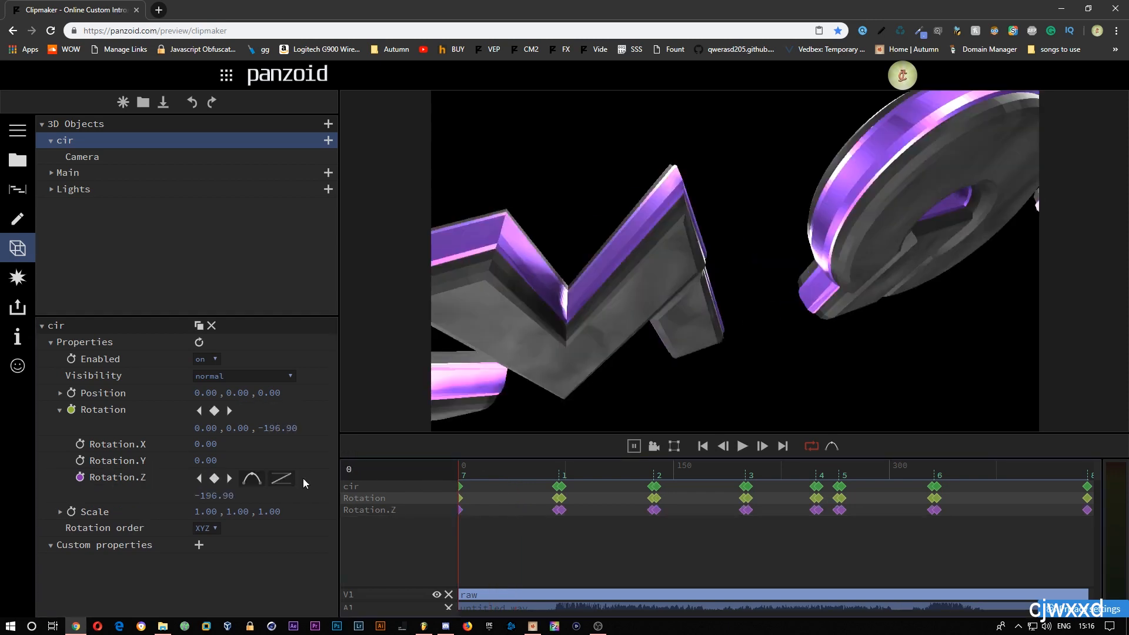
click(81, 462)
click(251, 462)
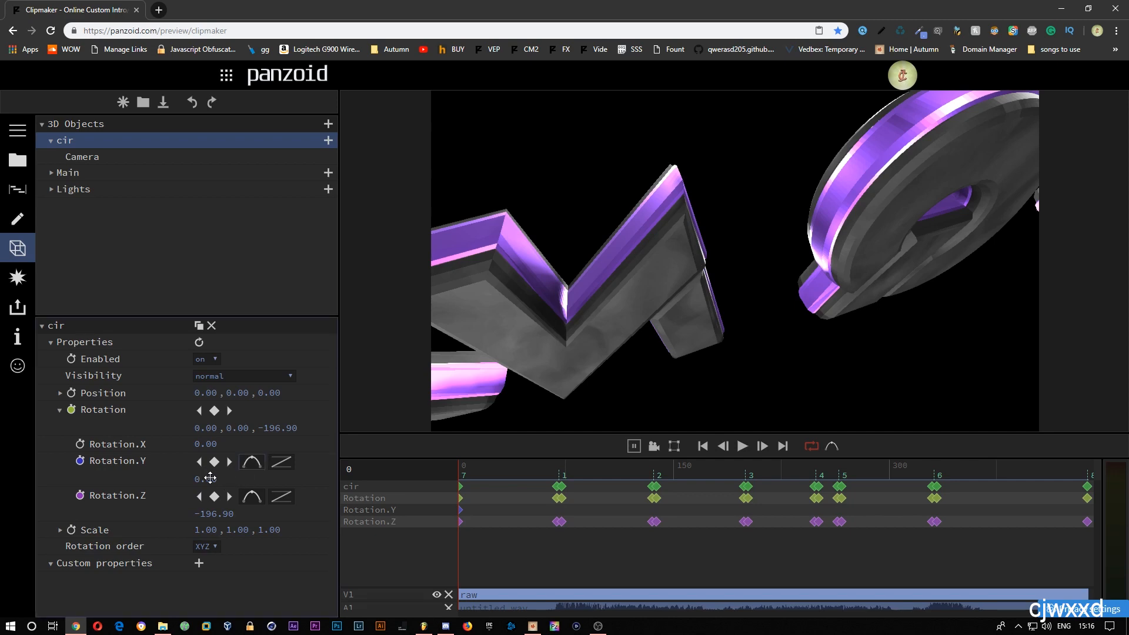
drag(210, 479, 144, 478)
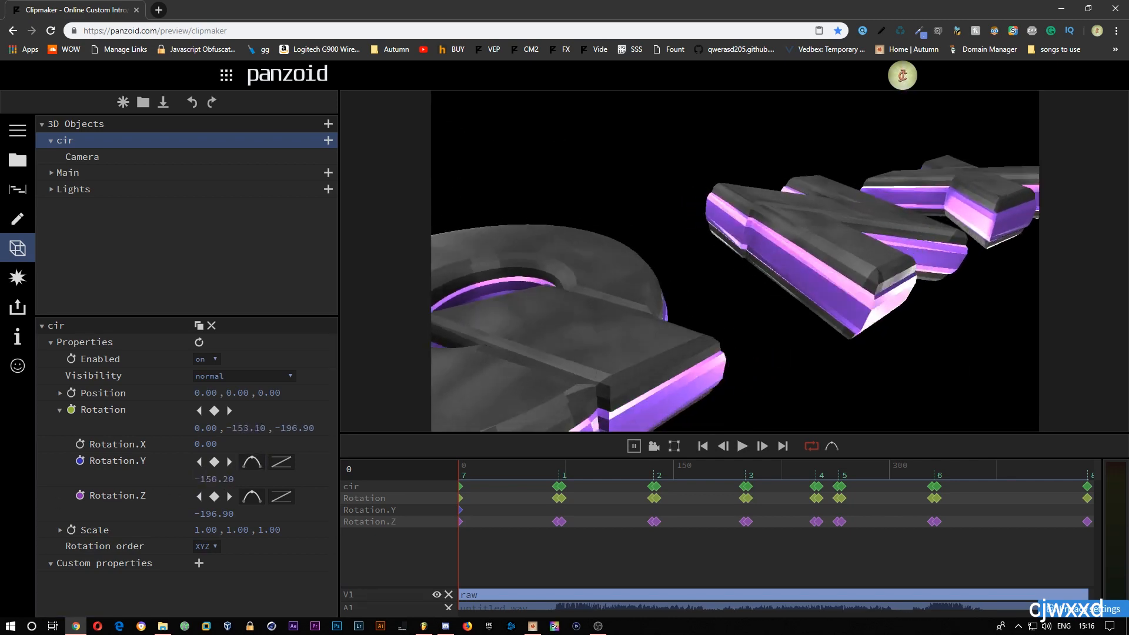
key(space)
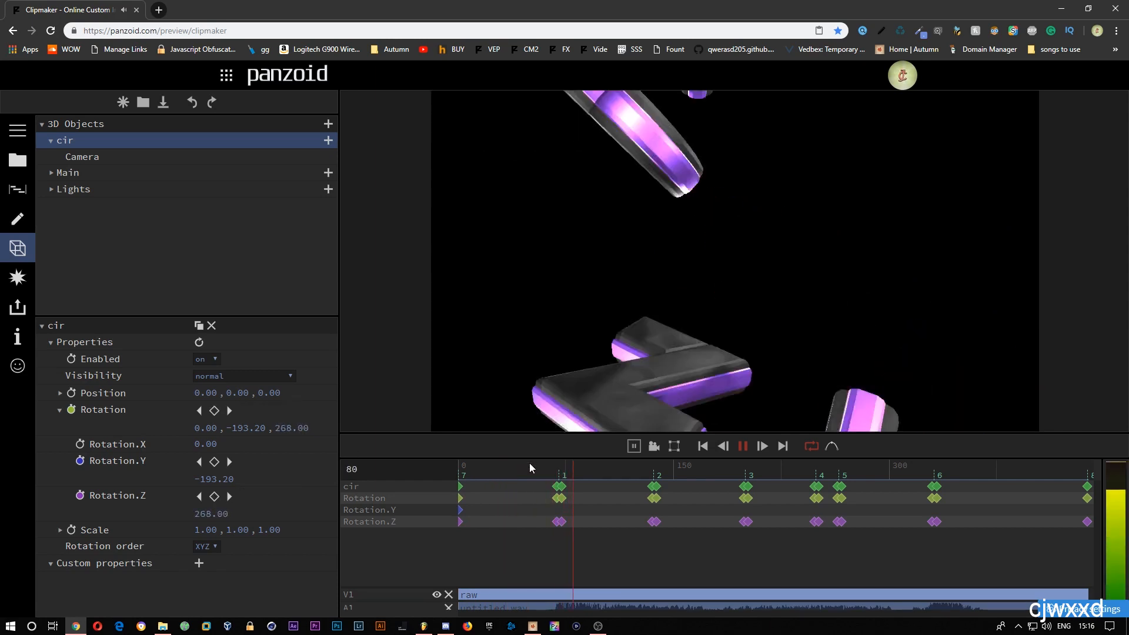
key(space)
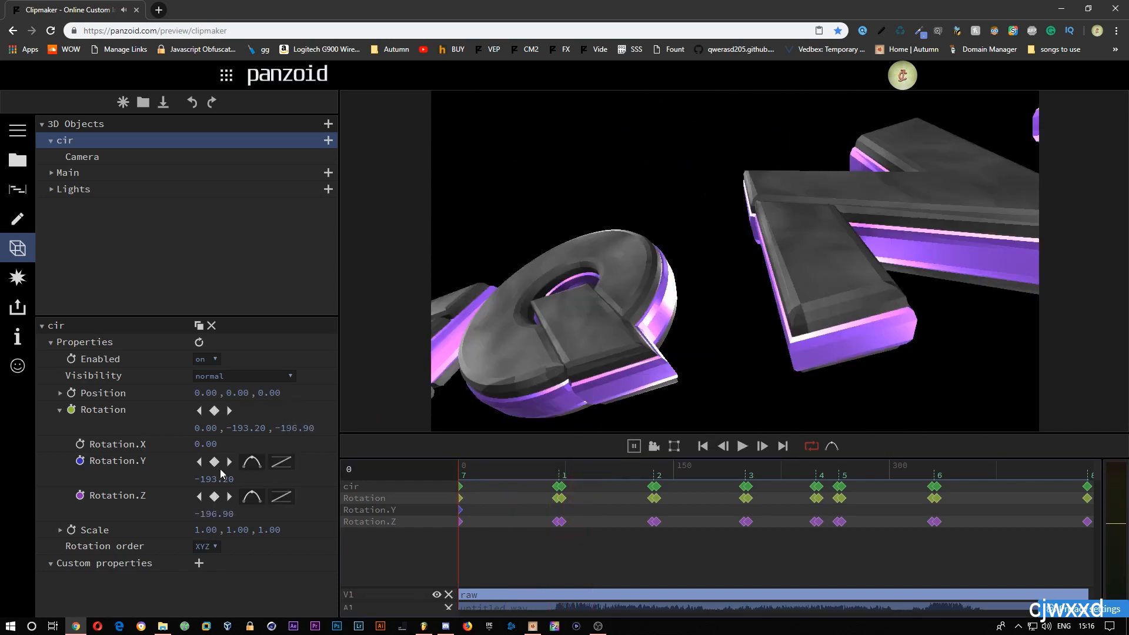
Step: Set the Y rotation keyframe at frame 0 to -180 and play the opening
click(217, 481)
key(Return)
key(space)
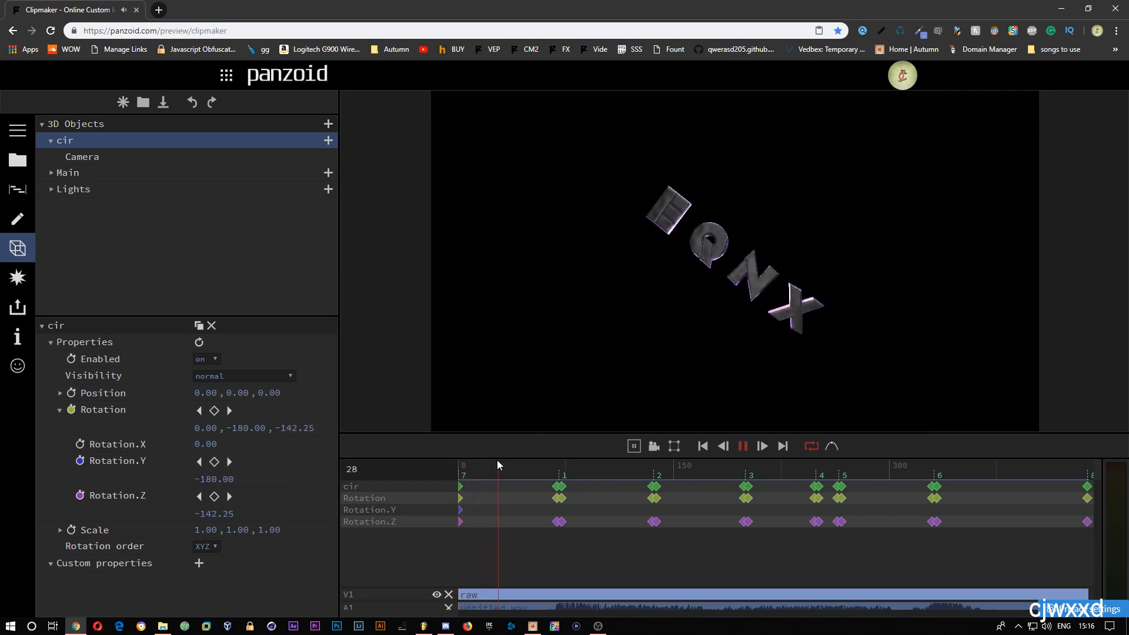
Step: Add a Y rotation keyframe of 0 at frame 69, just before marker 1, and replay the opening
click(559, 479)
key(Left)
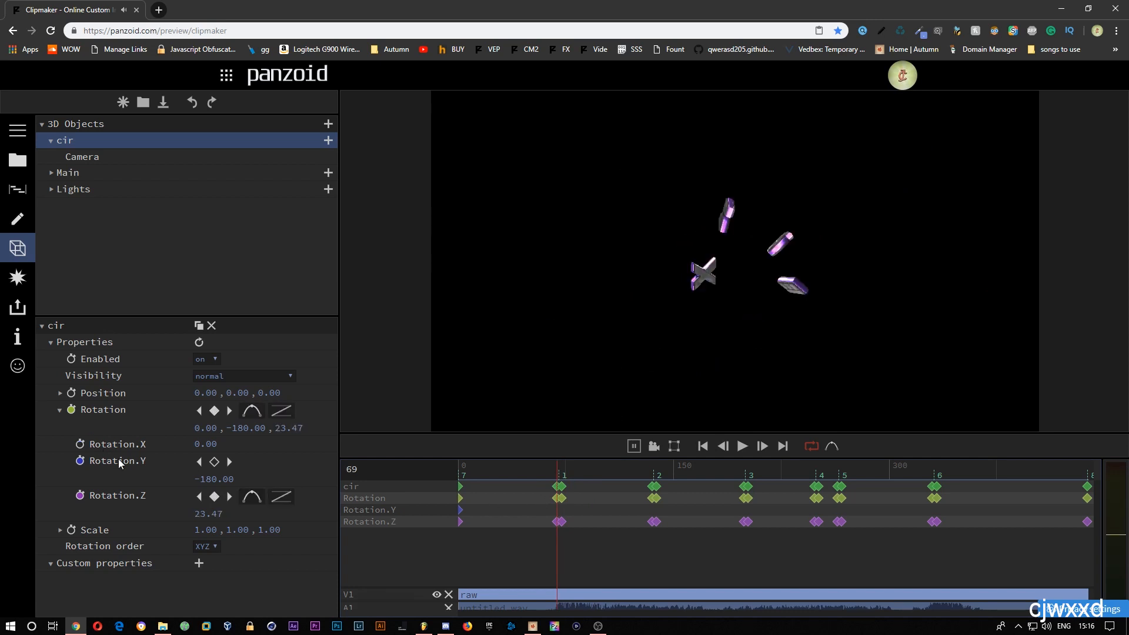
drag(204, 480, 425, 468)
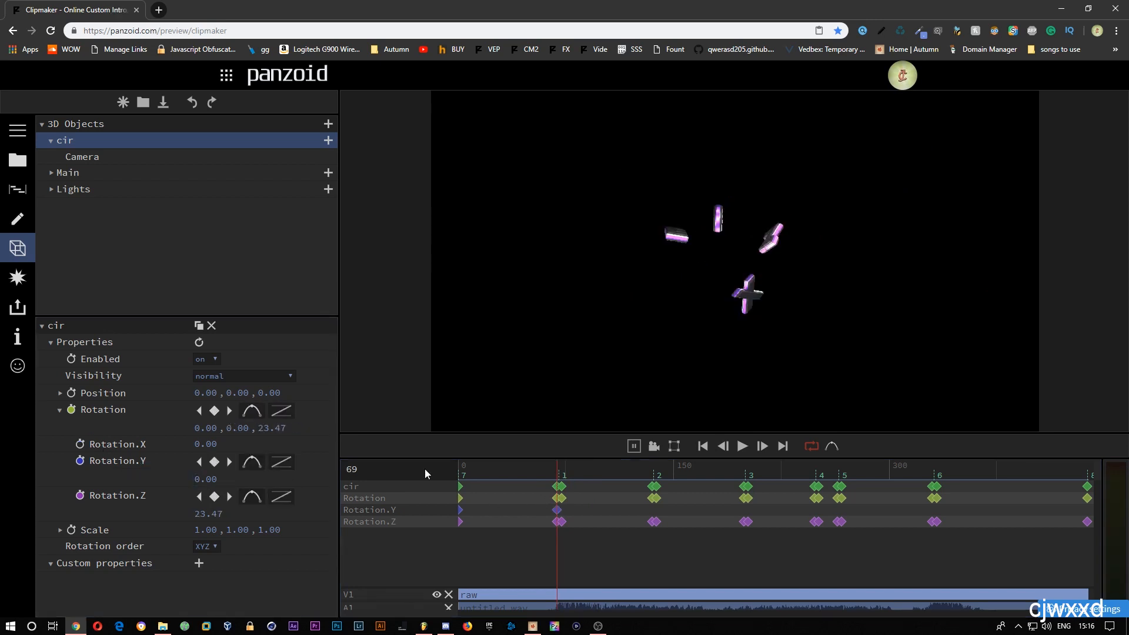
click(461, 468)
key(space)
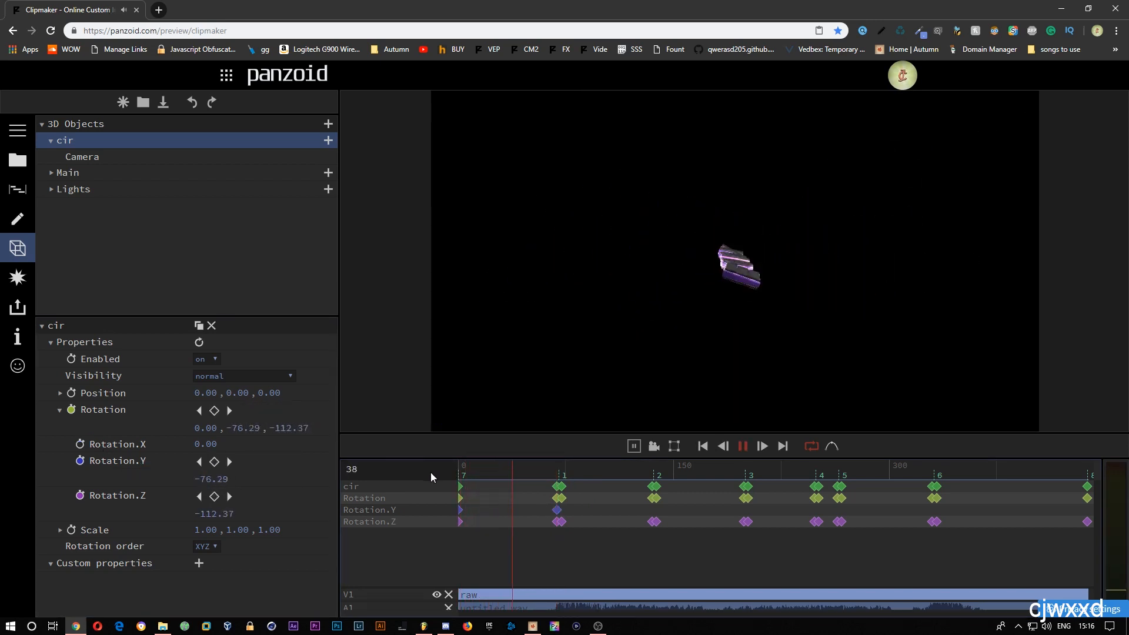
drag(513, 471, 446, 465)
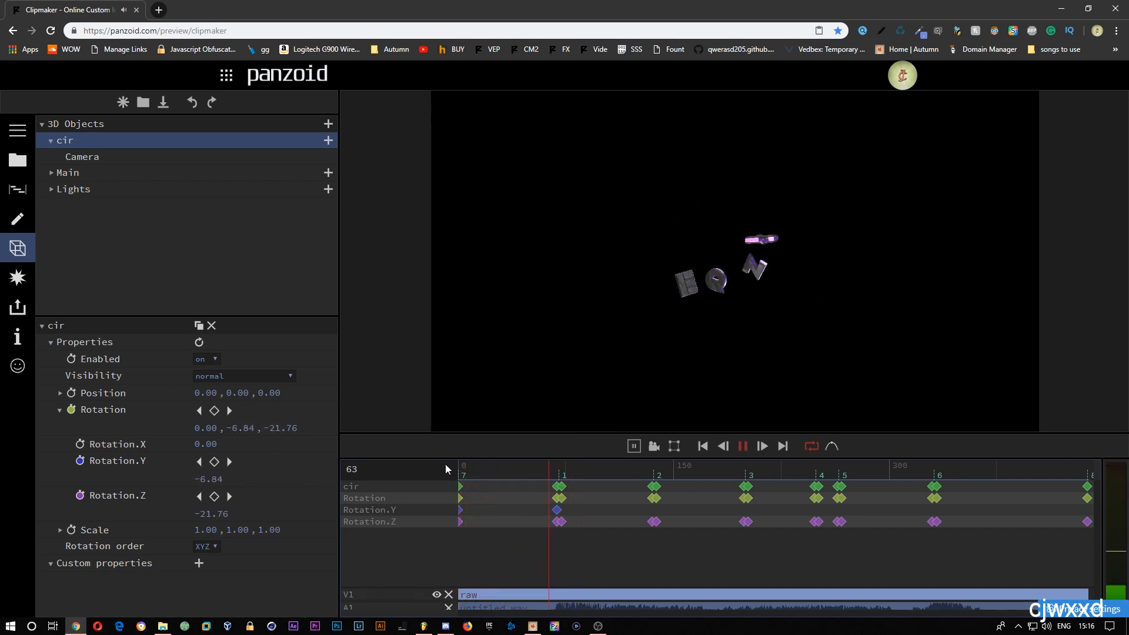
Step: Add a Y rotation keyframe of -90 at frame 72 and play the animation from the start
click(557, 473)
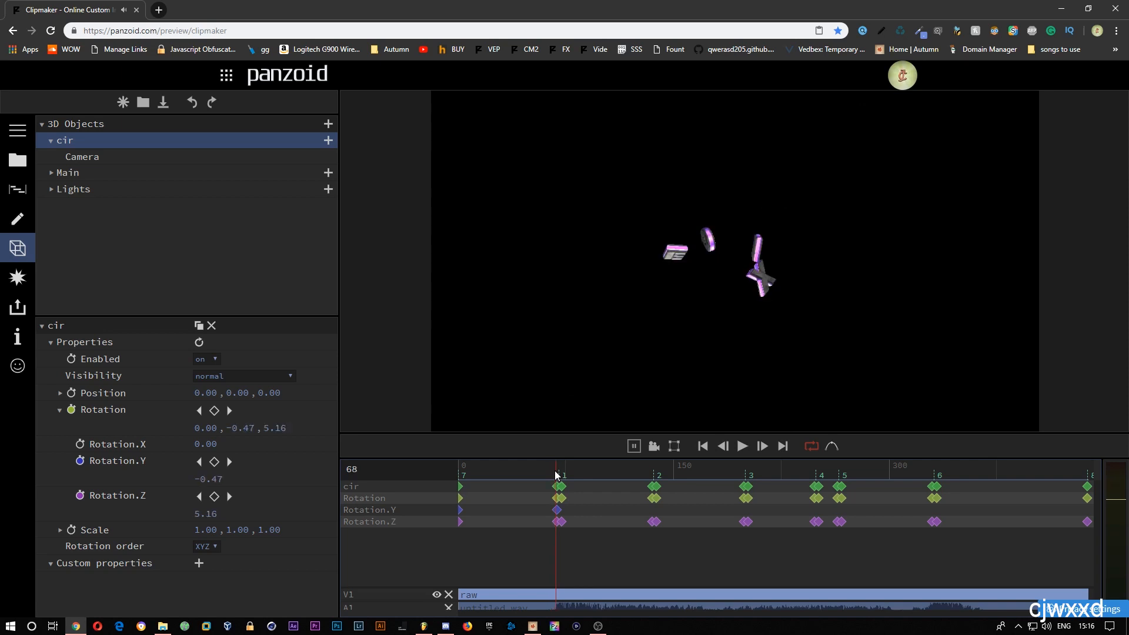
key(Right)
key(Right)
key(Right)
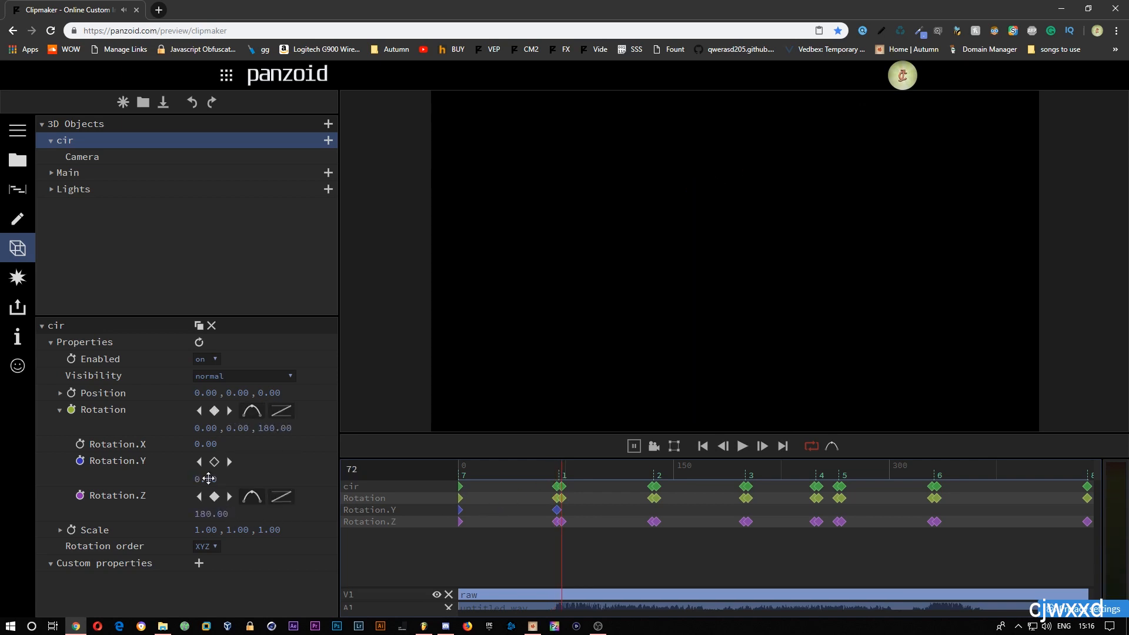
click(209, 478)
text(-180)
key(Return)
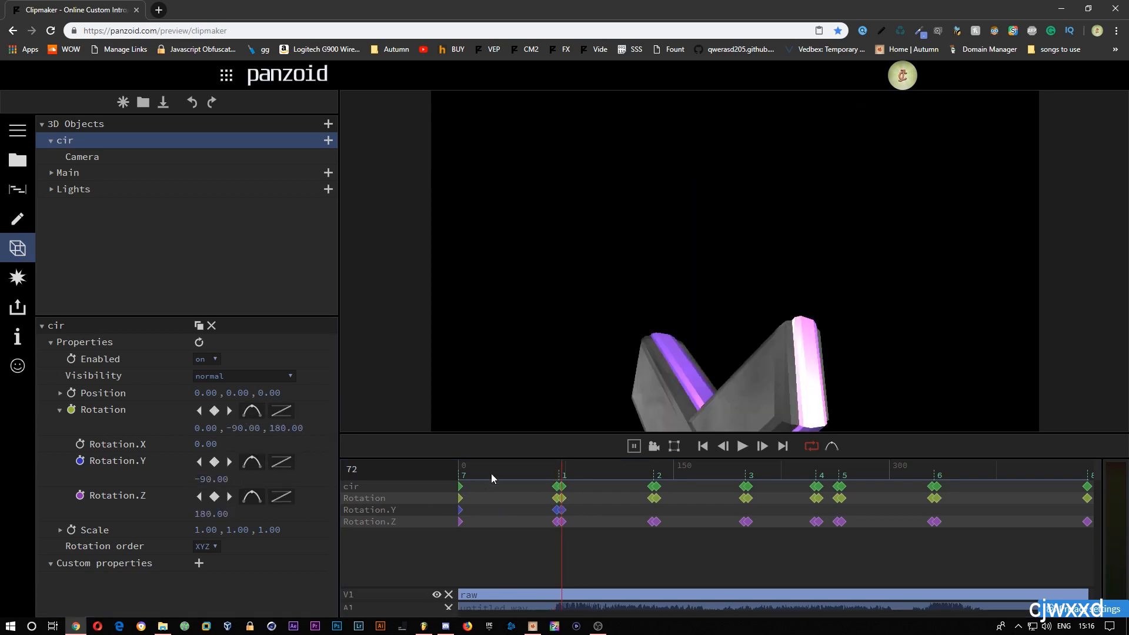
drag(490, 474, 463, 466)
key(space)
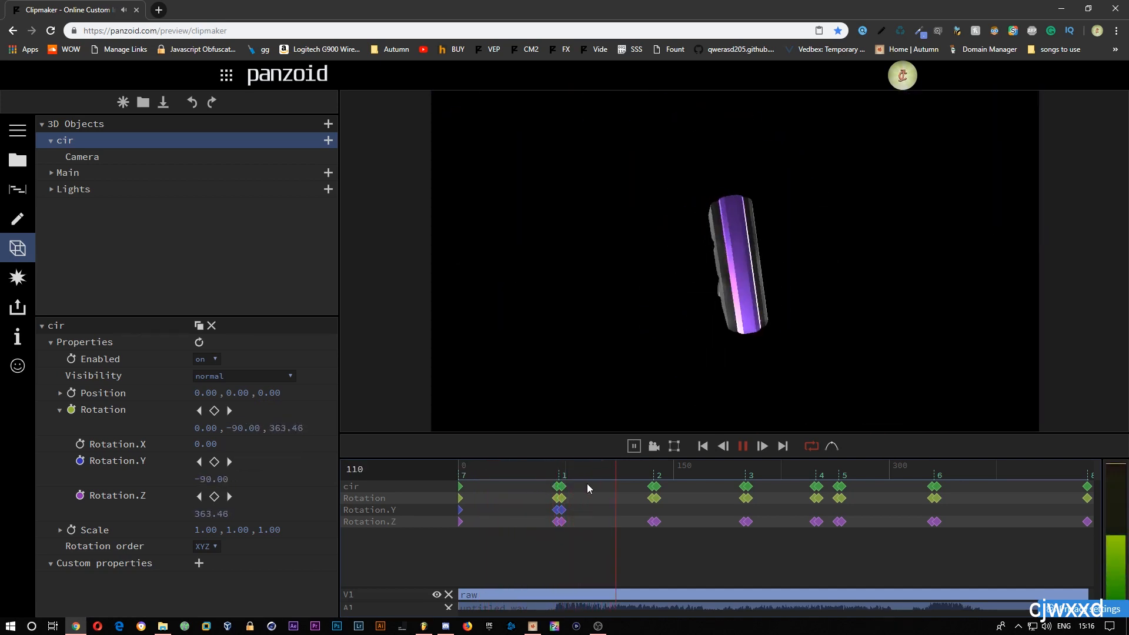
Step: Add a Y rotation keyframe of 0 at frame 135, on marker 2's first Rotation.Z keyframe
drag(637, 472, 562, 475)
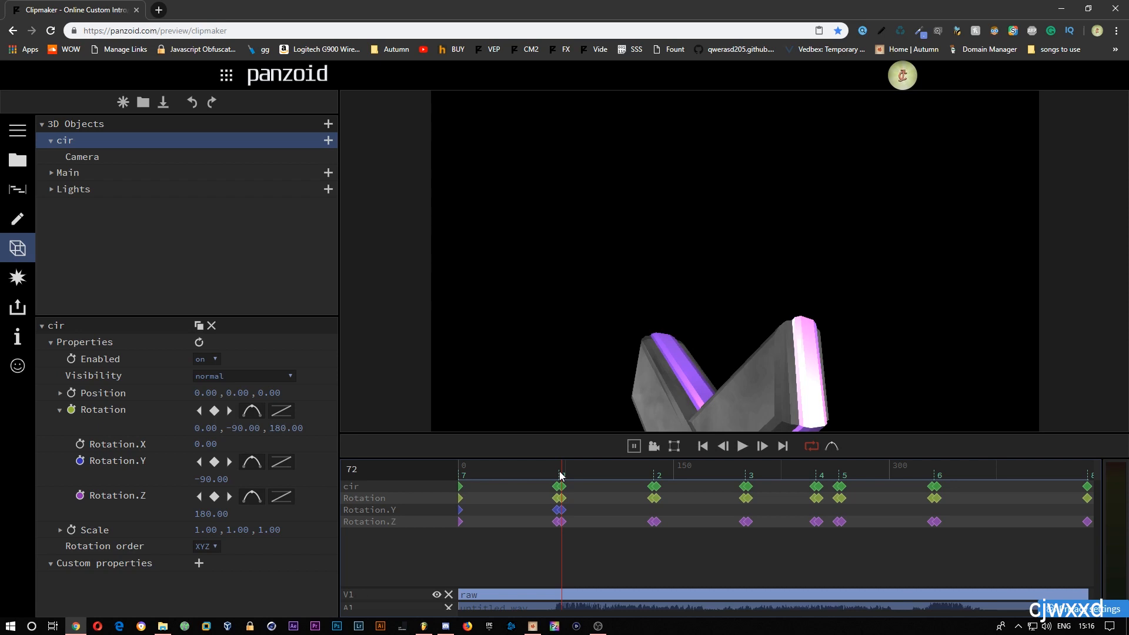
key(2)
key(Left)
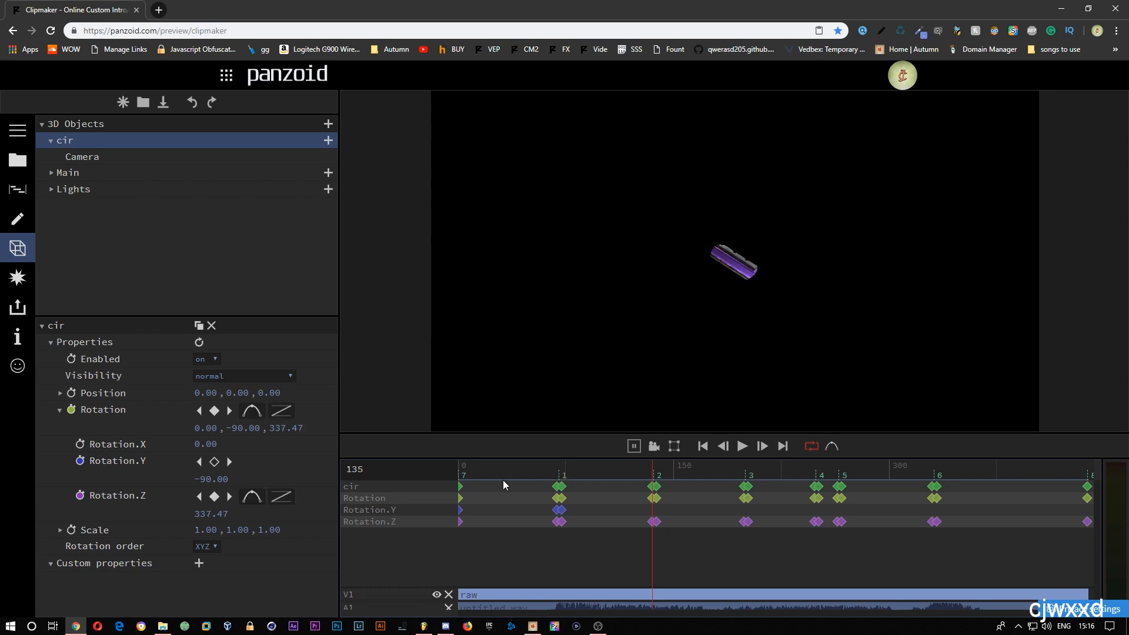
click(202, 482)
text(0)
key(Return)
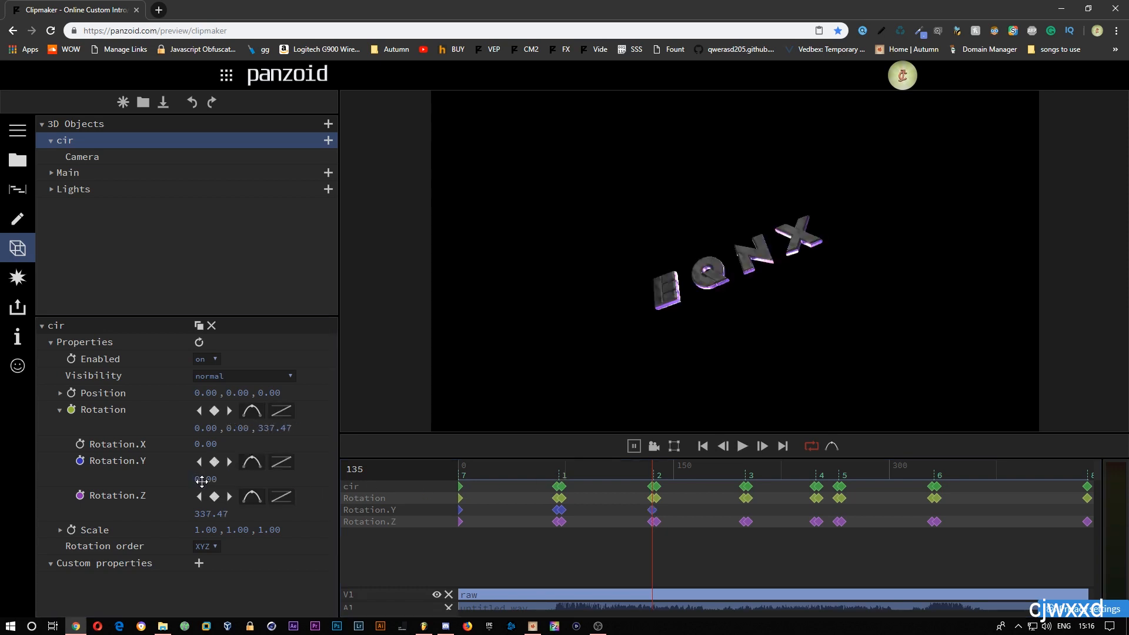
Step: Set a Y rotation keyframe of -90 at frame 138, on marker 2's second Rotation.Z keyframe
key(Right)
key(Right)
key(Right)
click(203, 483)
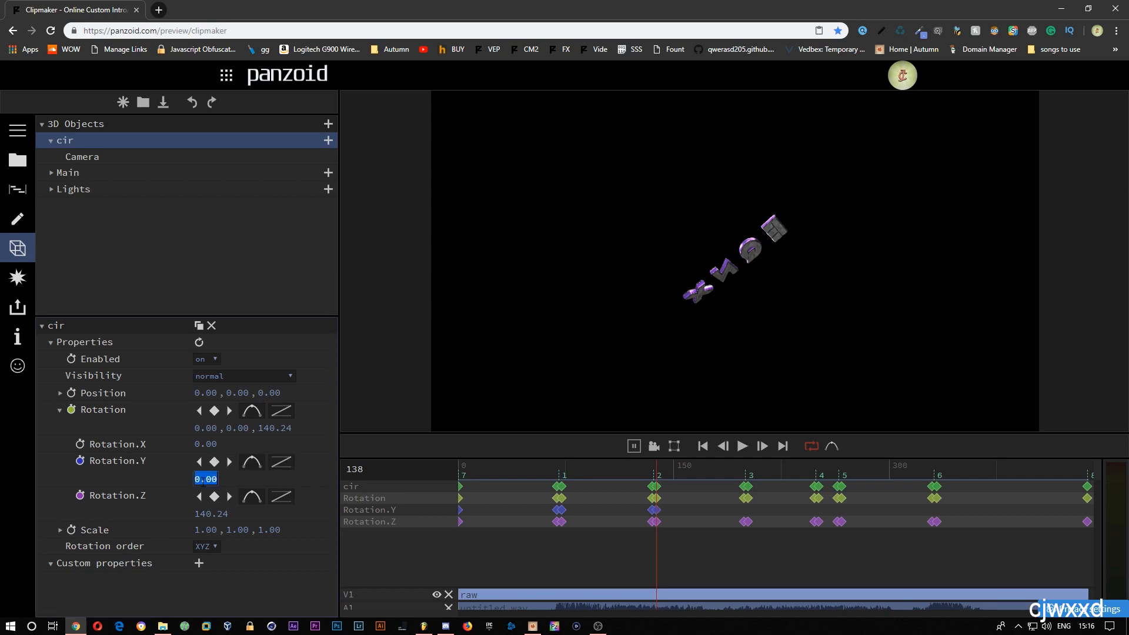
text(-90)
key(Return)
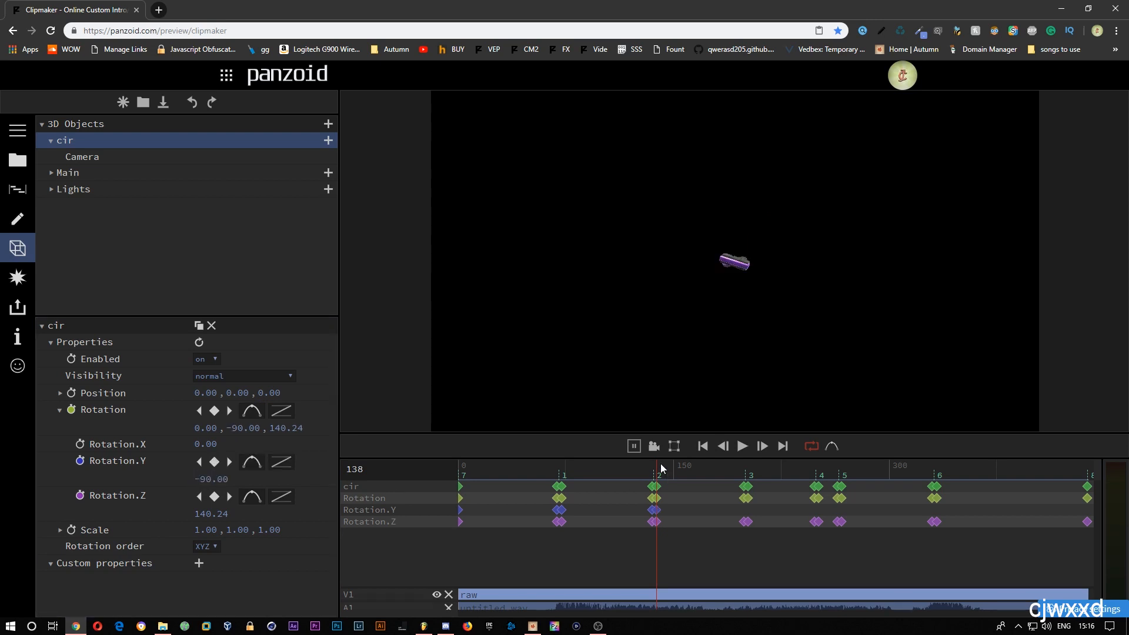
Step: Reset Y rotation to 0 at frame 199, on marker 3's first Rotation.Z keyframe
drag(661, 468, 732, 500)
key(Right)
key(Right)
key(Right)
key(Right)
key(Right)
key(Right)
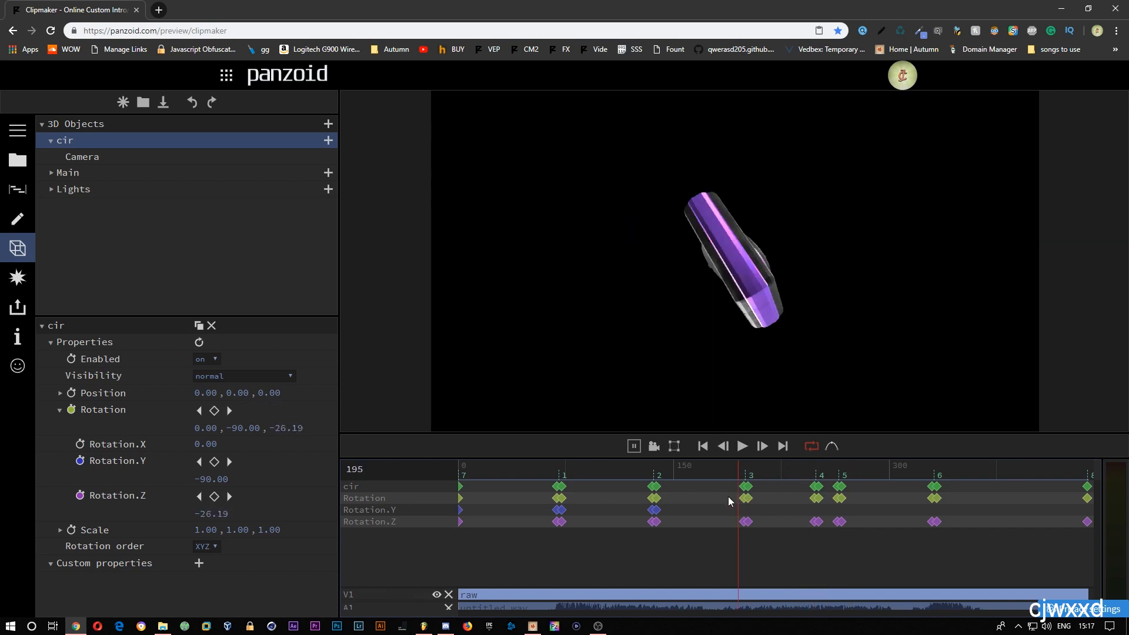
key(Left)
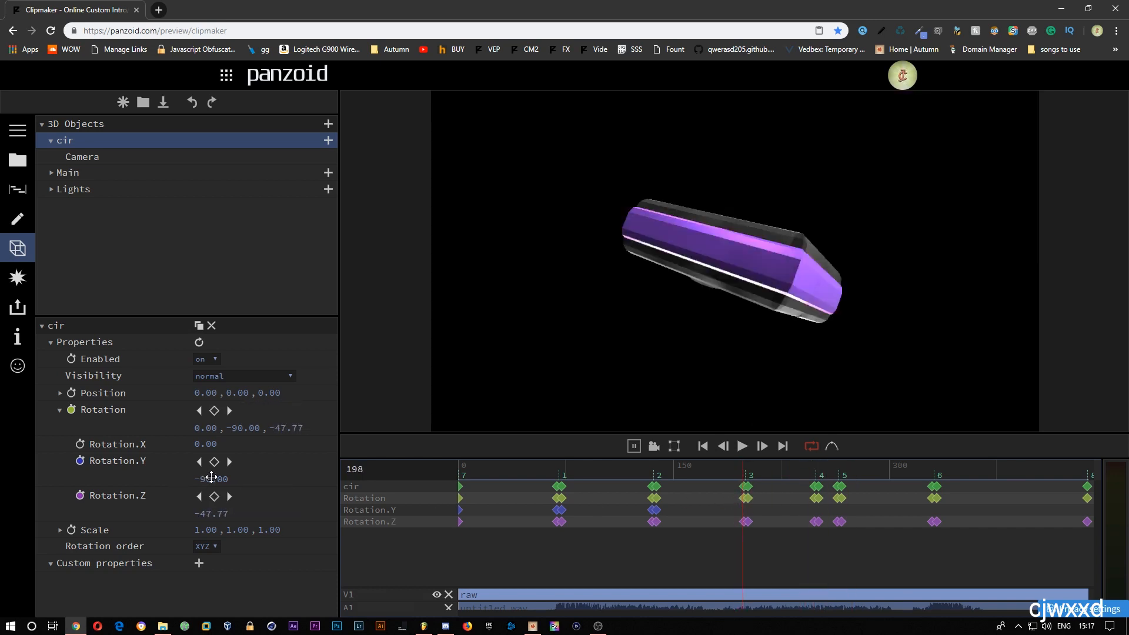
right_click(211, 478)
key(ctrl+z)
key(Right)
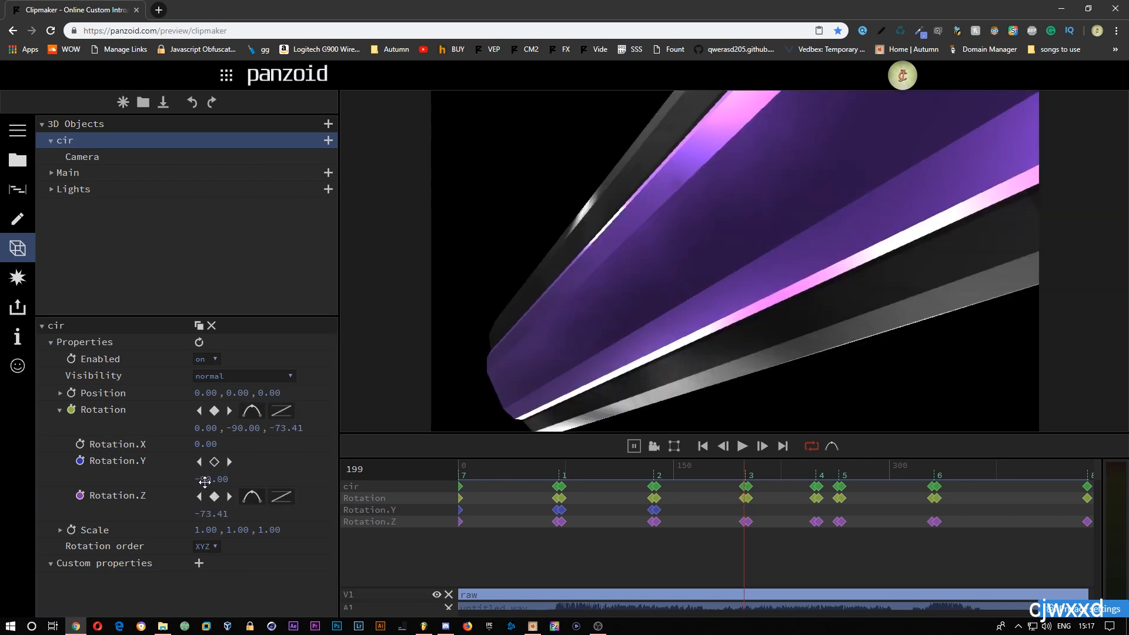
right_click(204, 481)
Step: Add a Y rotation keyframe of -90 at frame 202 and play back the section through marker 5
key(Right)
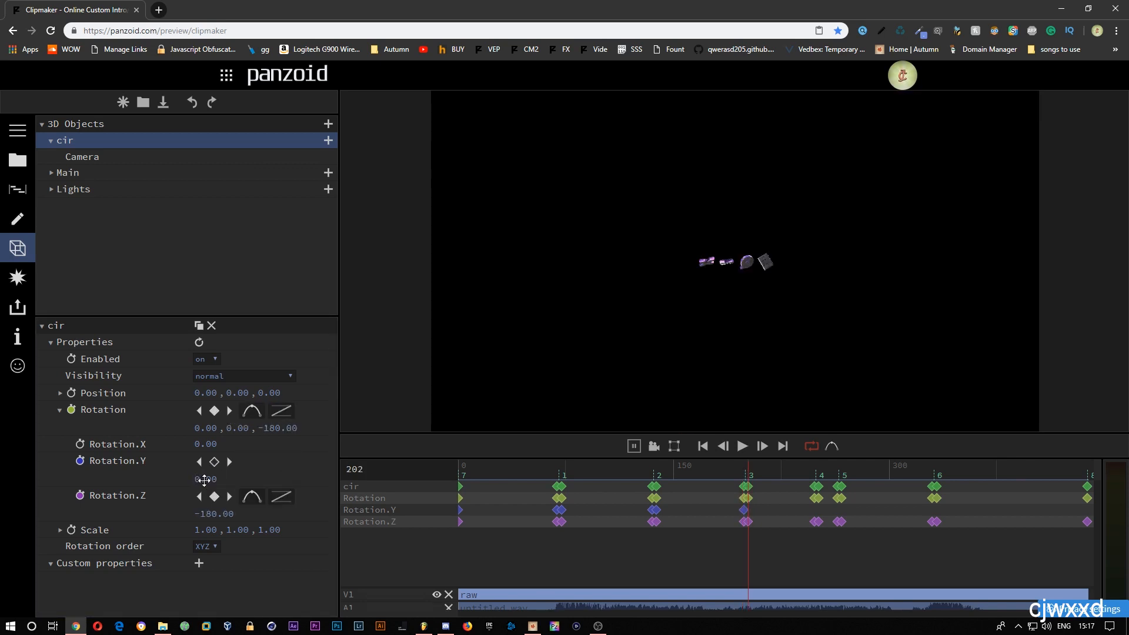
click(204, 481)
text(-90)
key(Return)
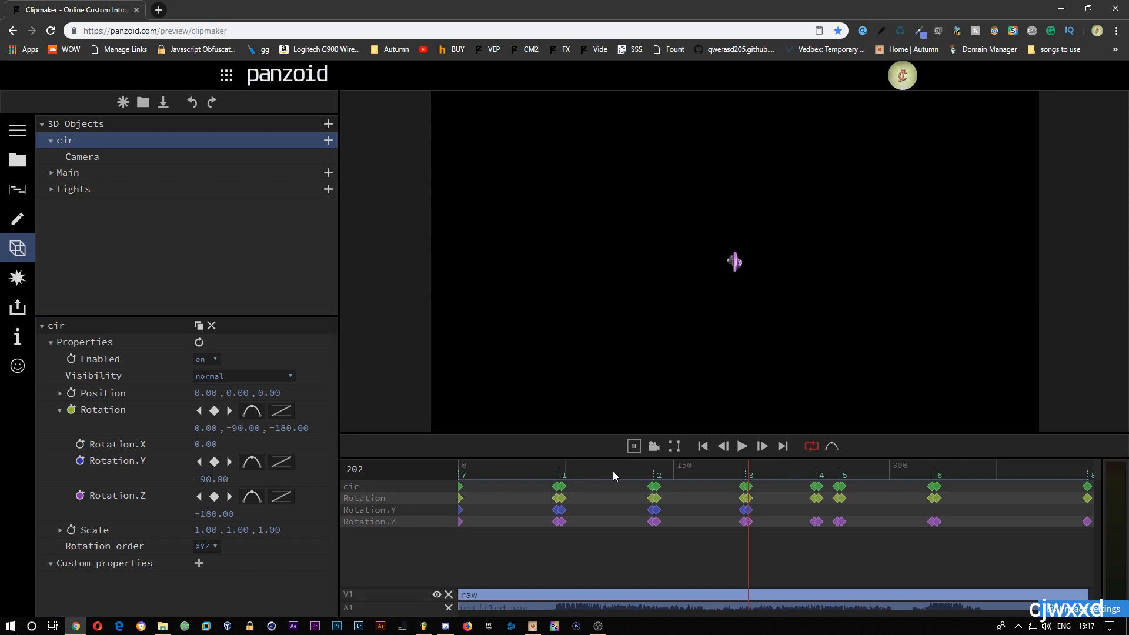
drag(580, 470, 521, 469)
key(space)
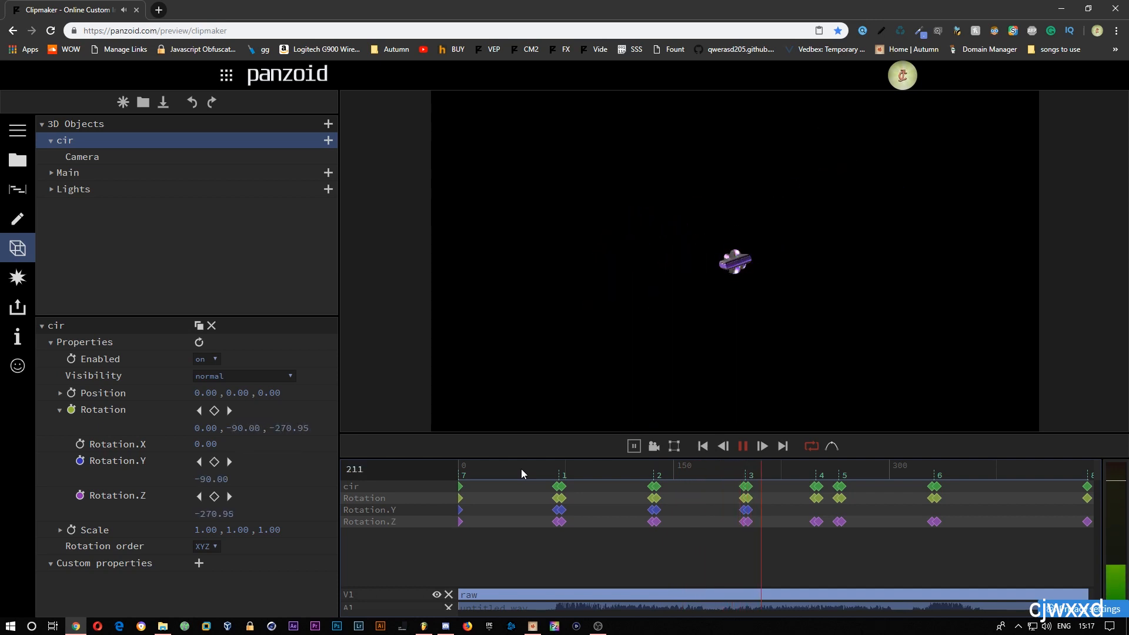
key(space)
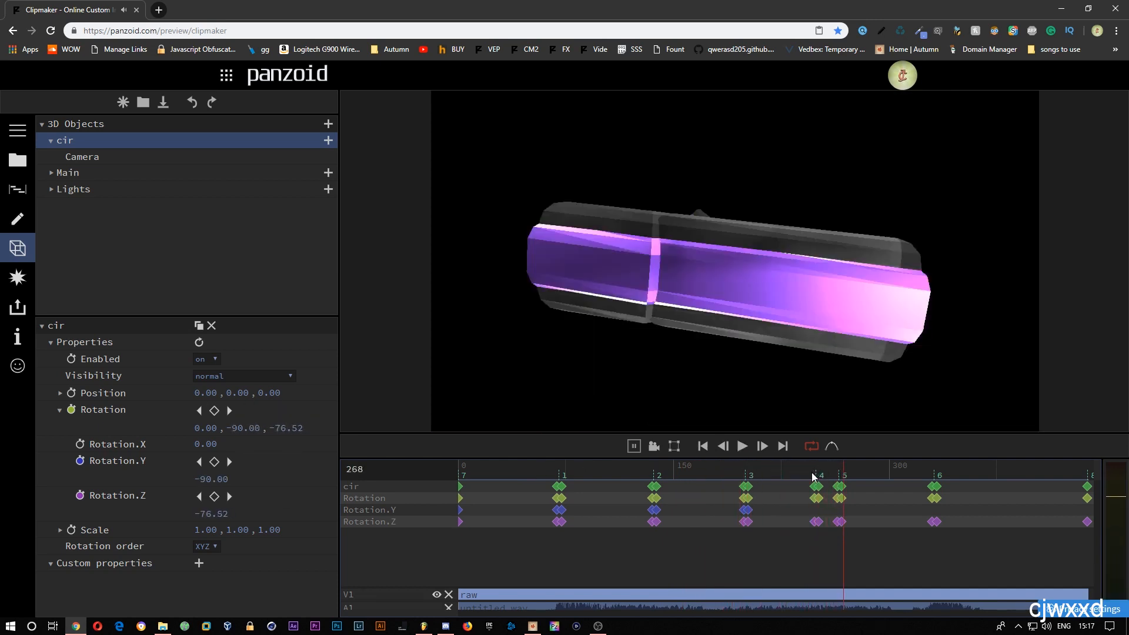
Step: Add a Y rotation keyframe at frame 248, on marker 4's first Rotation.Z keyframe, and reset it to 0
click(812, 475)
key(Right)
key(Right)
click(214, 462)
right_click(204, 478)
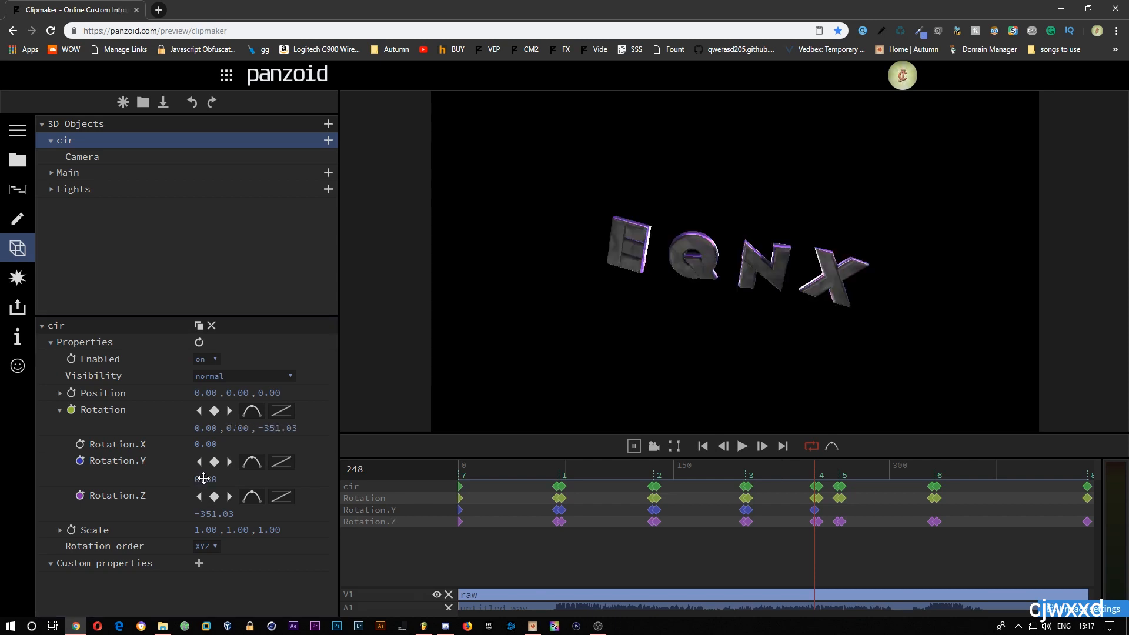
Step: Add a Y rotation keyframe of -90 at frame 251, on marker 4's second Rotation.Z keyframe
key(Right)
key(Right)
key(Right)
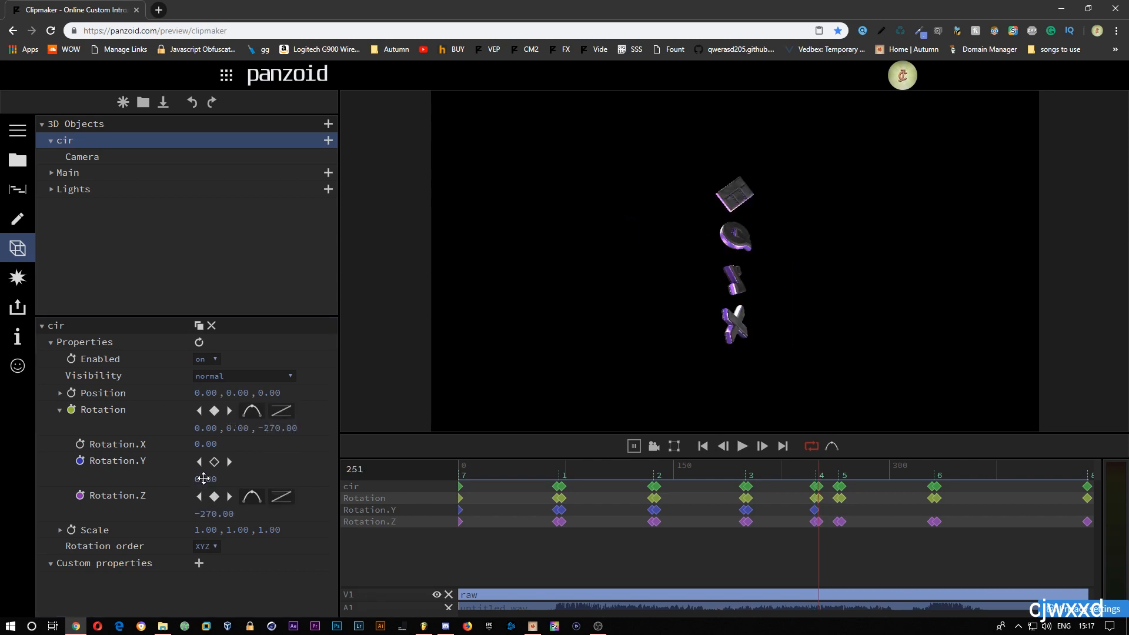
click(203, 479)
text(-90)
key(Return)
Step: Add a Y rotation keyframe of -180 at frame 264, on marker 5's first Rotation.Z keyframe
key(Right)
key(Right)
key(Right)
key(Right)
key(Right)
key(Right)
key(Right)
key(Right)
key(Right)
key(Right)
key(Right)
key(Right)
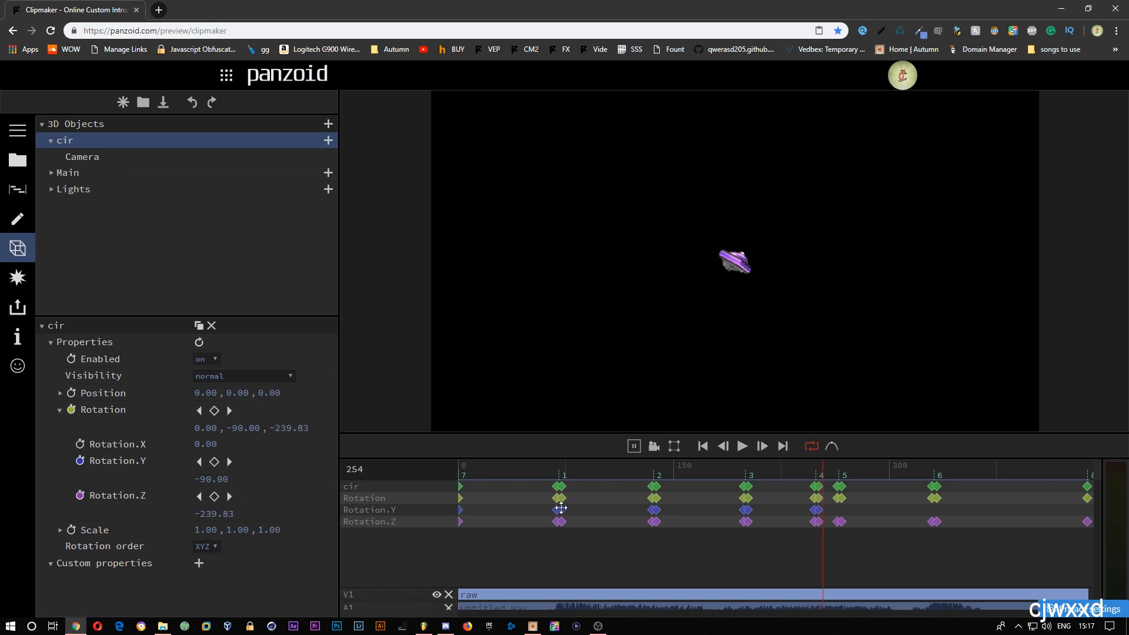
key(Right)
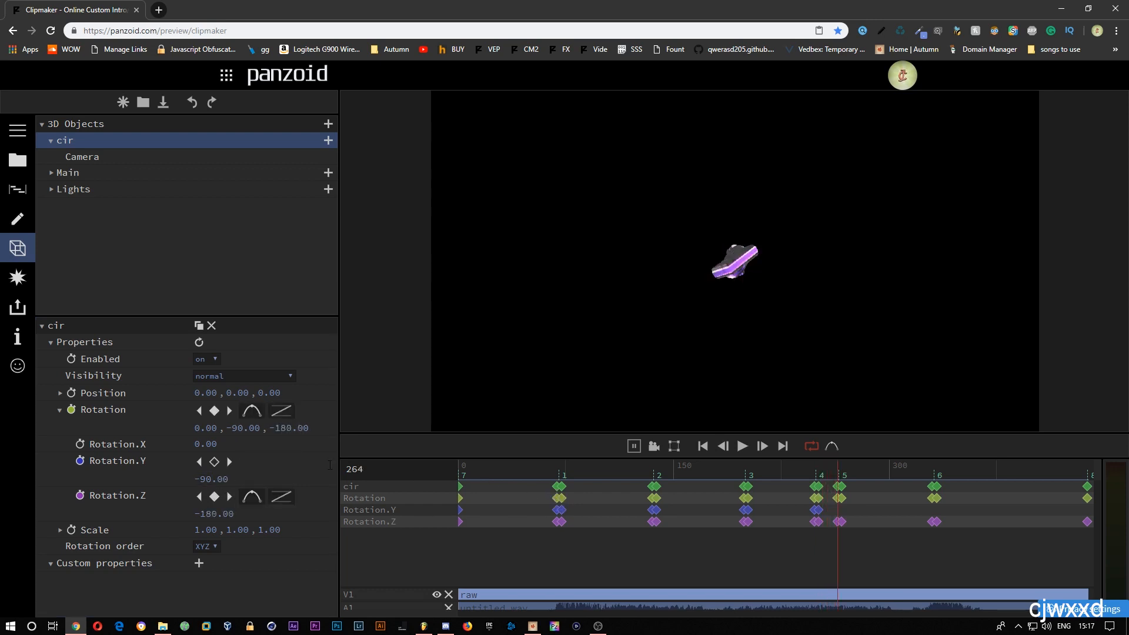
click(221, 479)
text(-180)
key(Return)
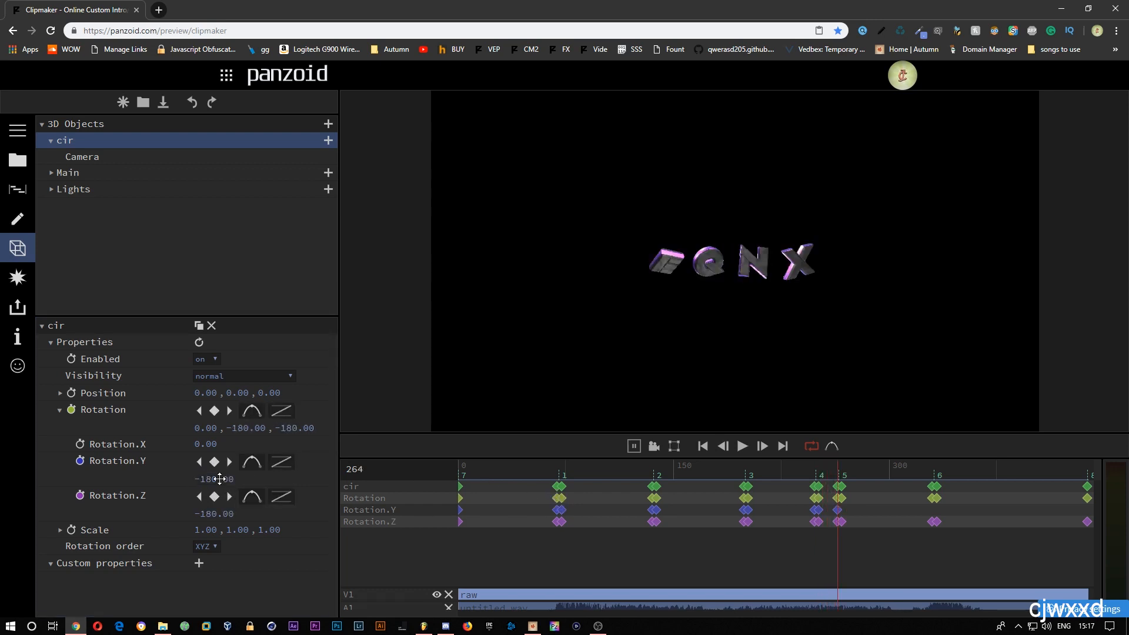
Step: Play back the animation around marker 5 and scrub through the frames between markers 4 and 5
key(space)
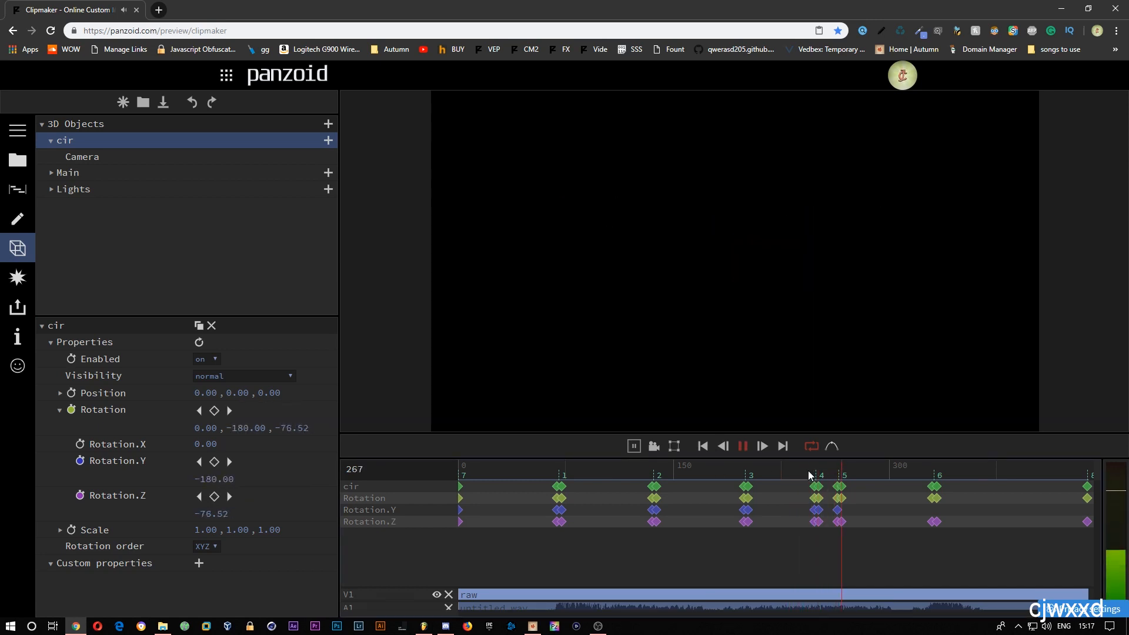
drag(815, 480, 830, 471)
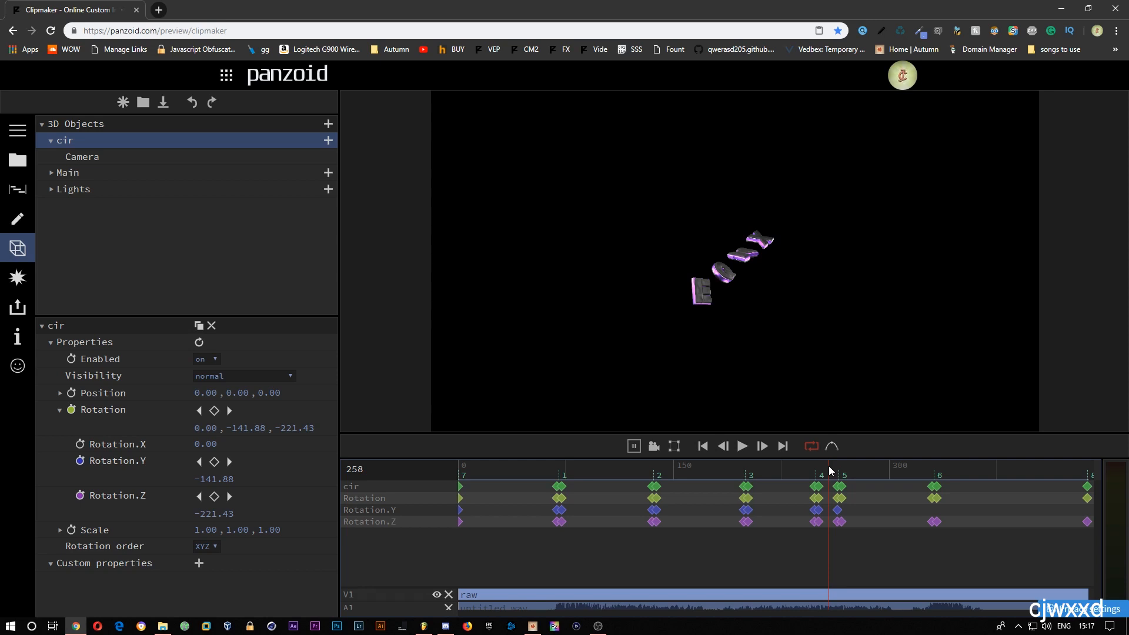
drag(827, 474, 840, 474)
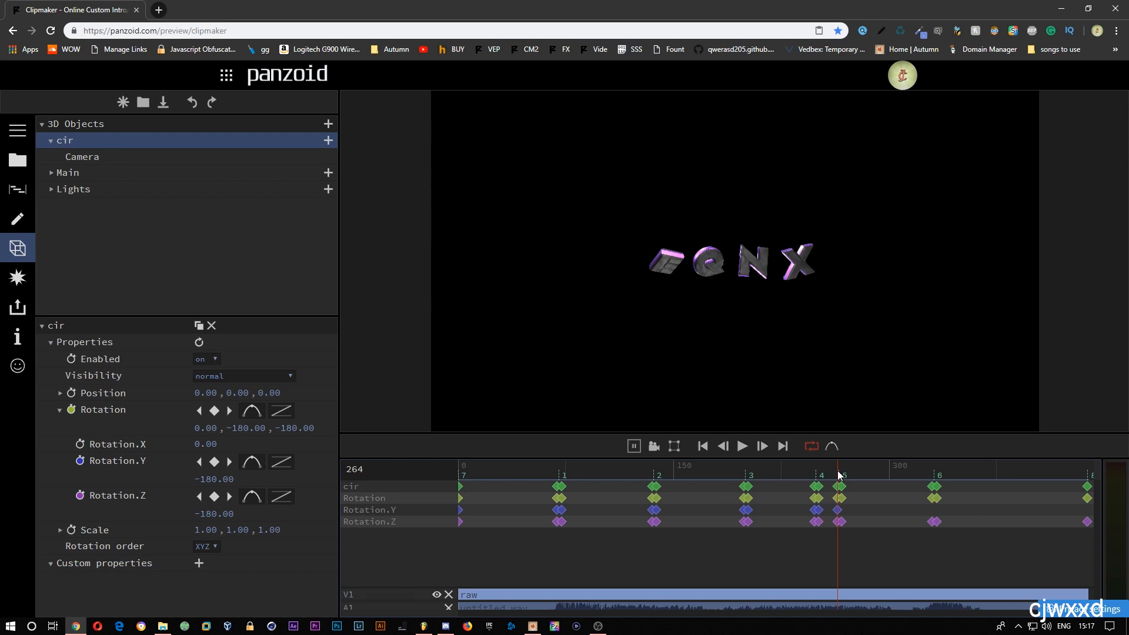
Step: Try positive Y rotation values of 90 at frame 251 and 180 at frame 264
drag(839, 475, 821, 476)
click(214, 482)
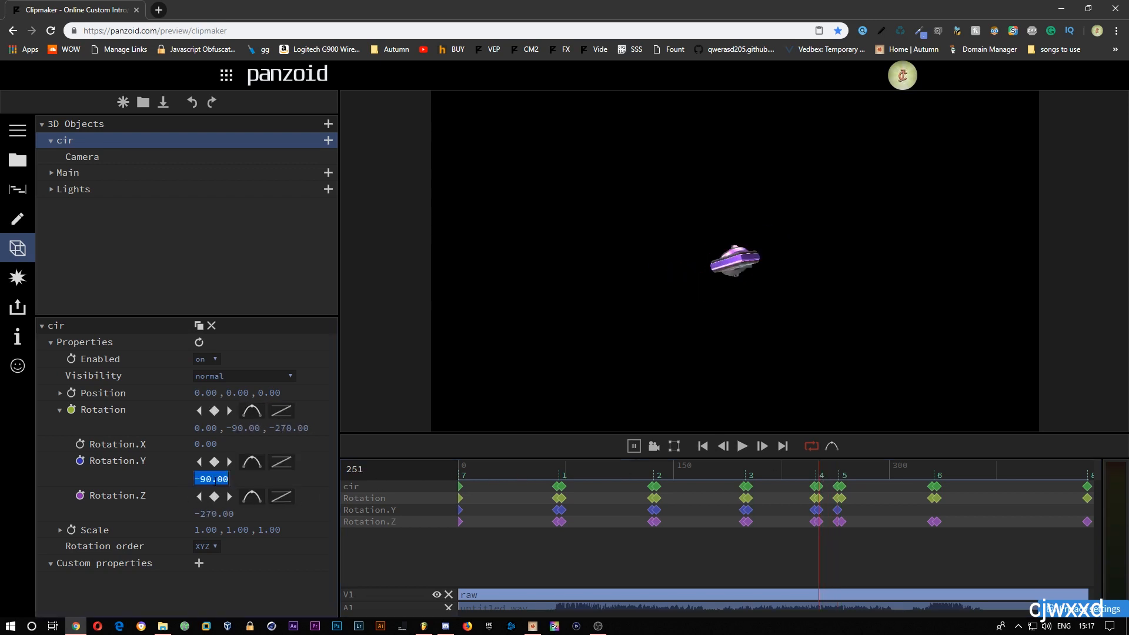
text(90)
key(Return)
key(5)
key(Left)
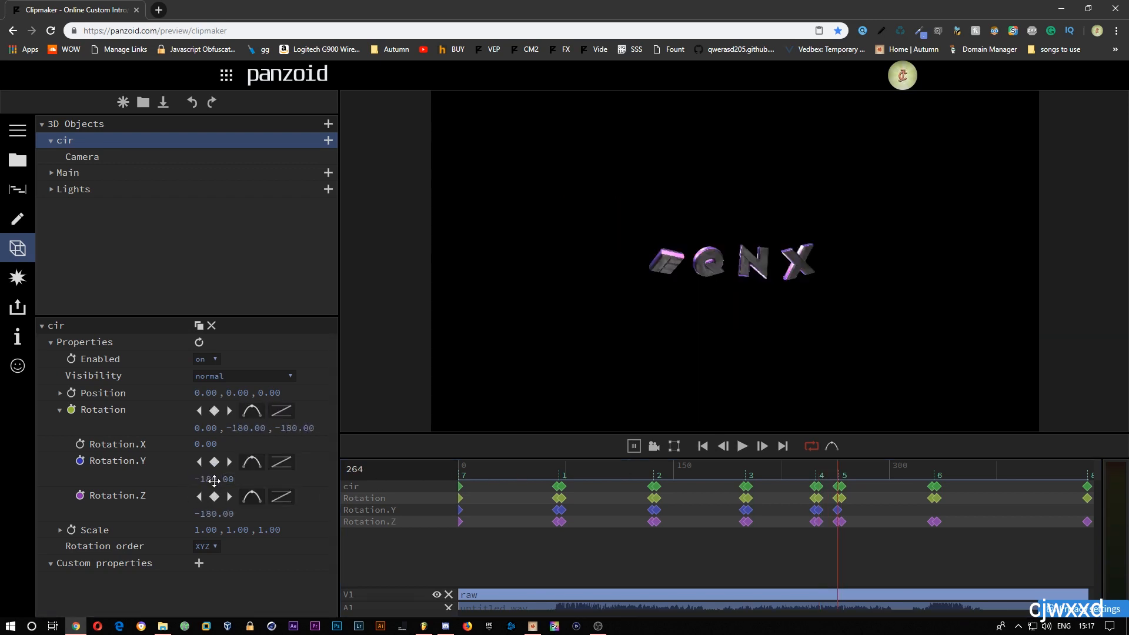
click(214, 481)
text(180)
key(Return)
Step: Play back the section leading into marker 4 to check the camera's rotation direction
click(791, 474)
key(space)
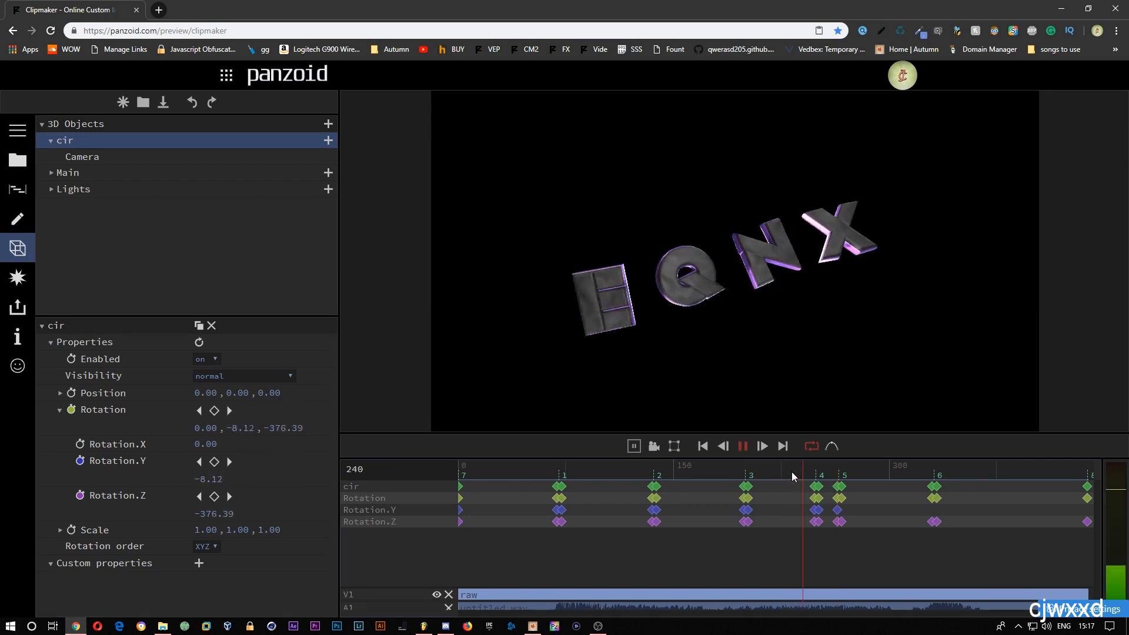
key(space)
click(805, 471)
Step: Set Y rotation back to -90 at frame 251 and to -180 at frame 264
drag(810, 471, 820, 469)
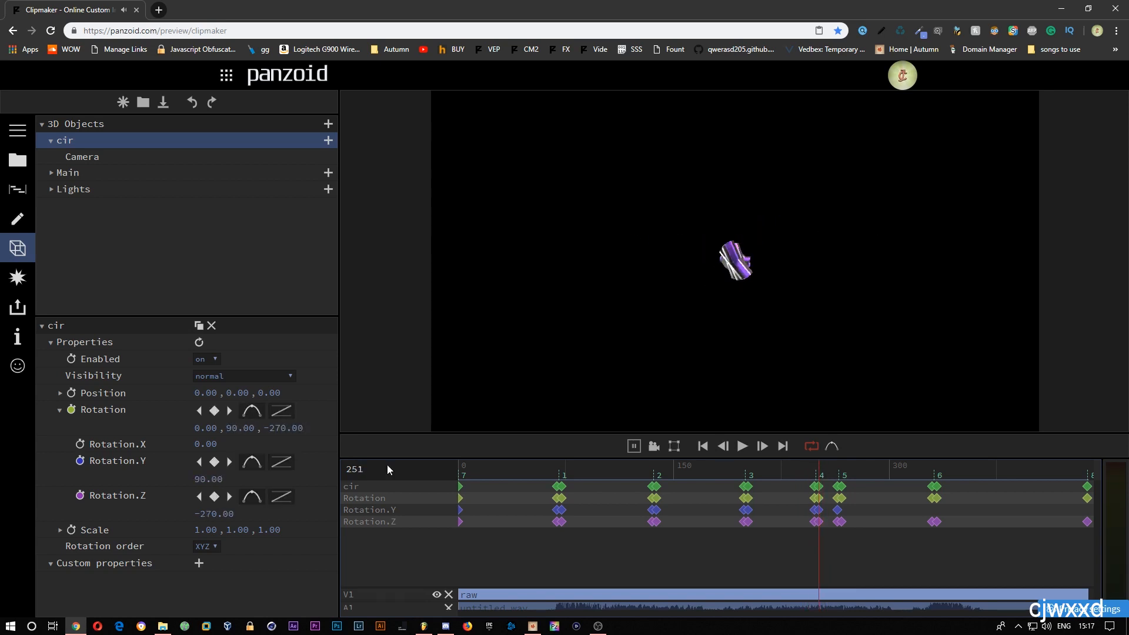
click(203, 480)
text(-90)
key(Return)
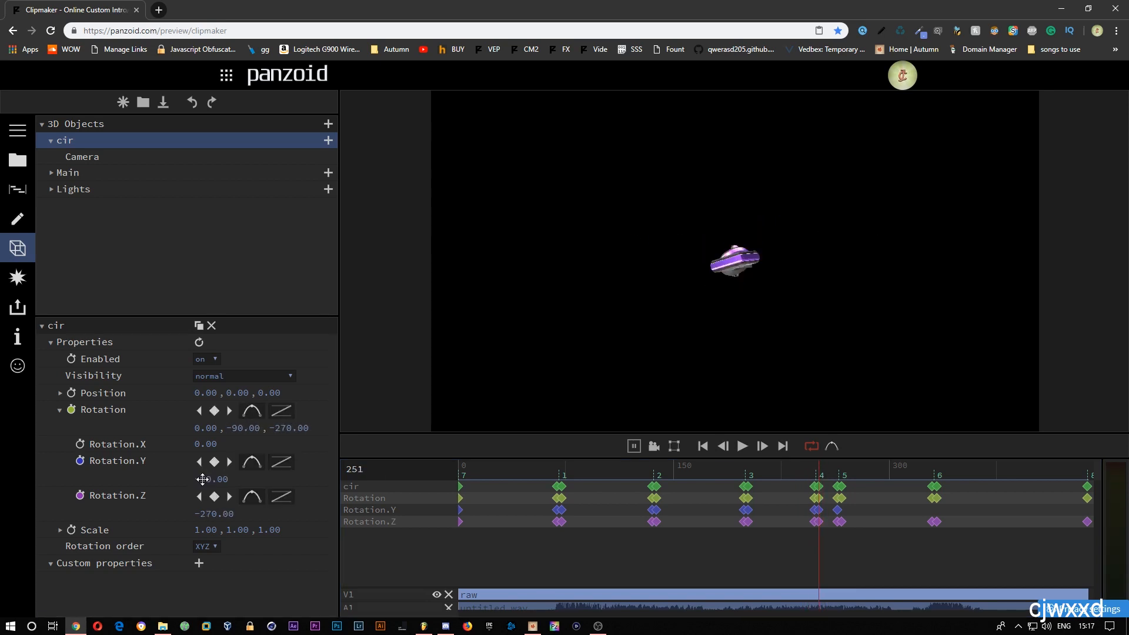
key(space)
click(202, 479)
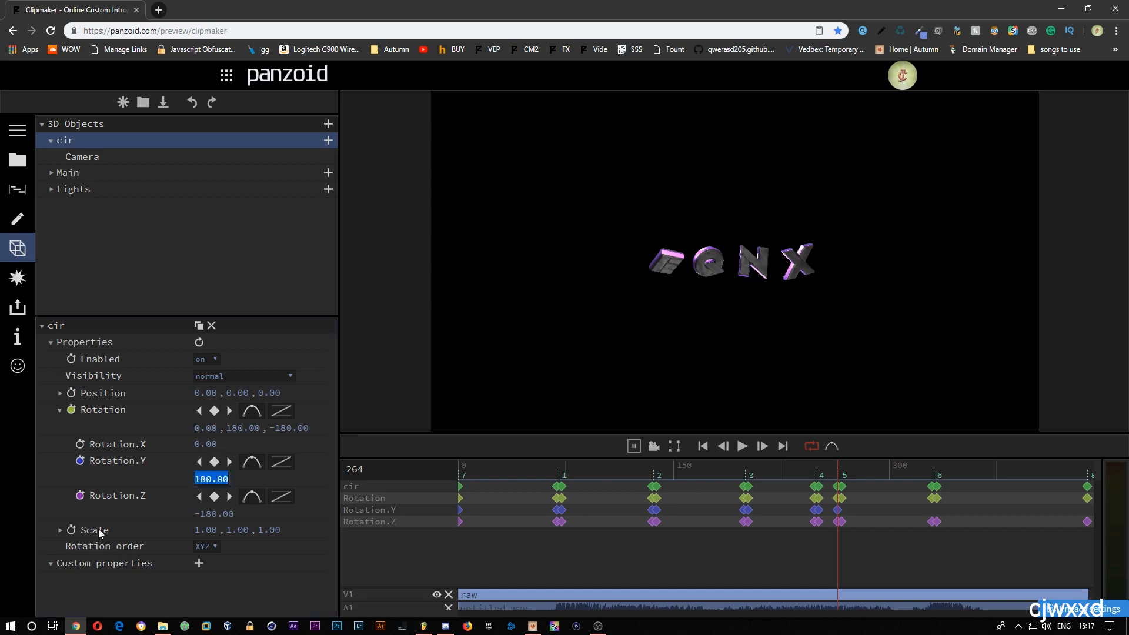
text(-180)
key(Return)
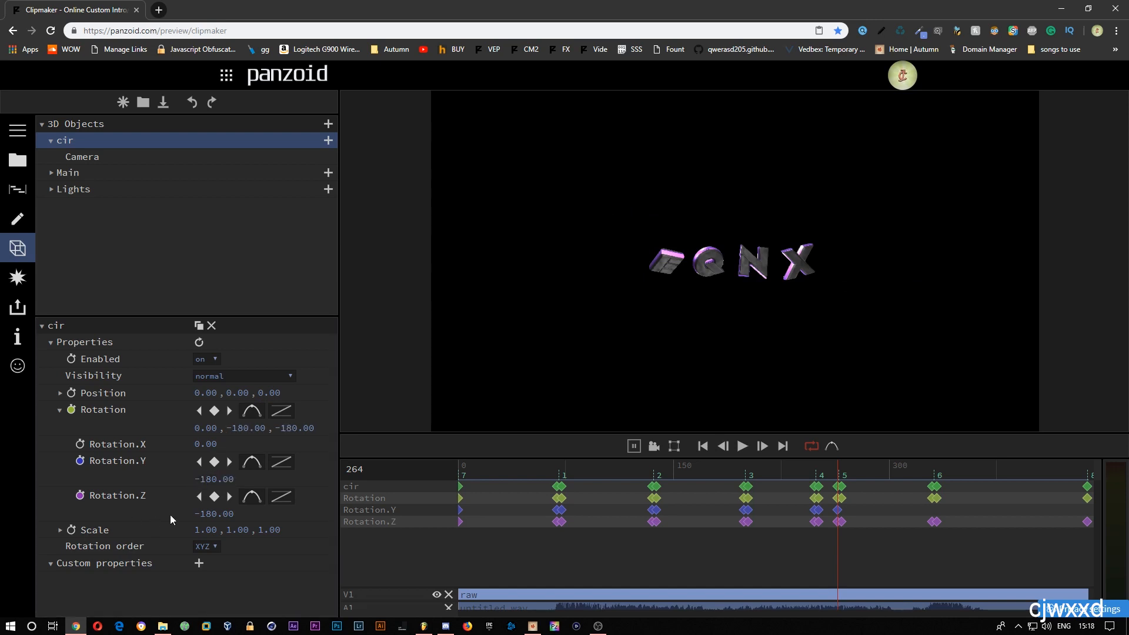
Step: Set a Y rotation keyframe of -270 at frame 267, on marker 5's second Rotation.Z keyframe
click(215, 479)
text(-)
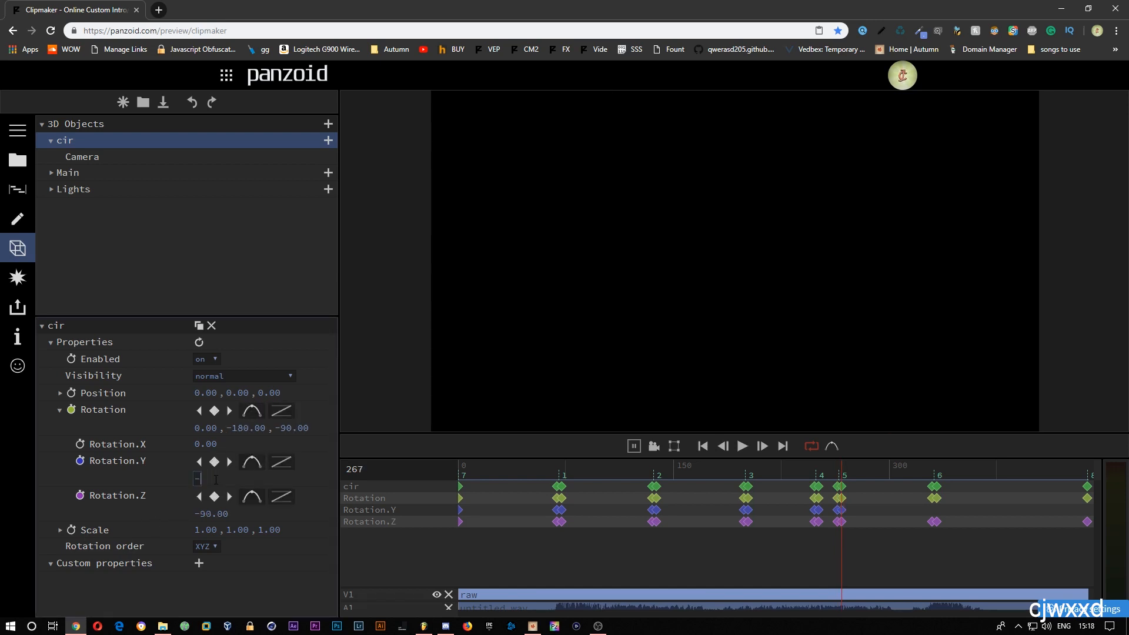
text(270)
key(Return)
Step: Add a Y rotation keyframe of -360 at frame 330, on marker 6's first Rotation.Z keyframe
key(k)
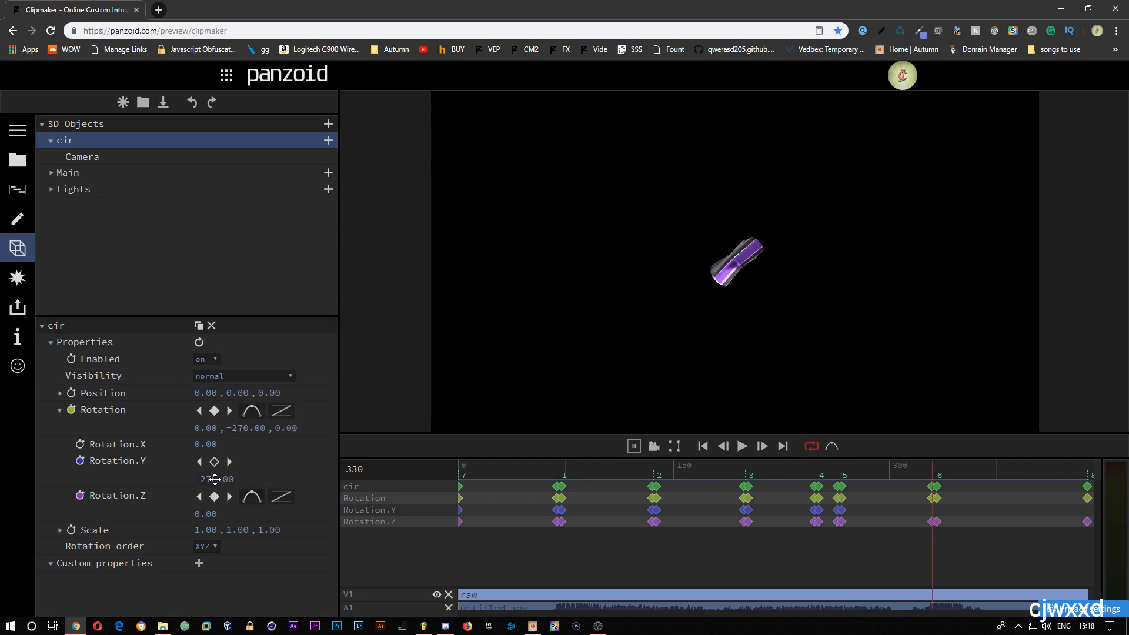
click(215, 480)
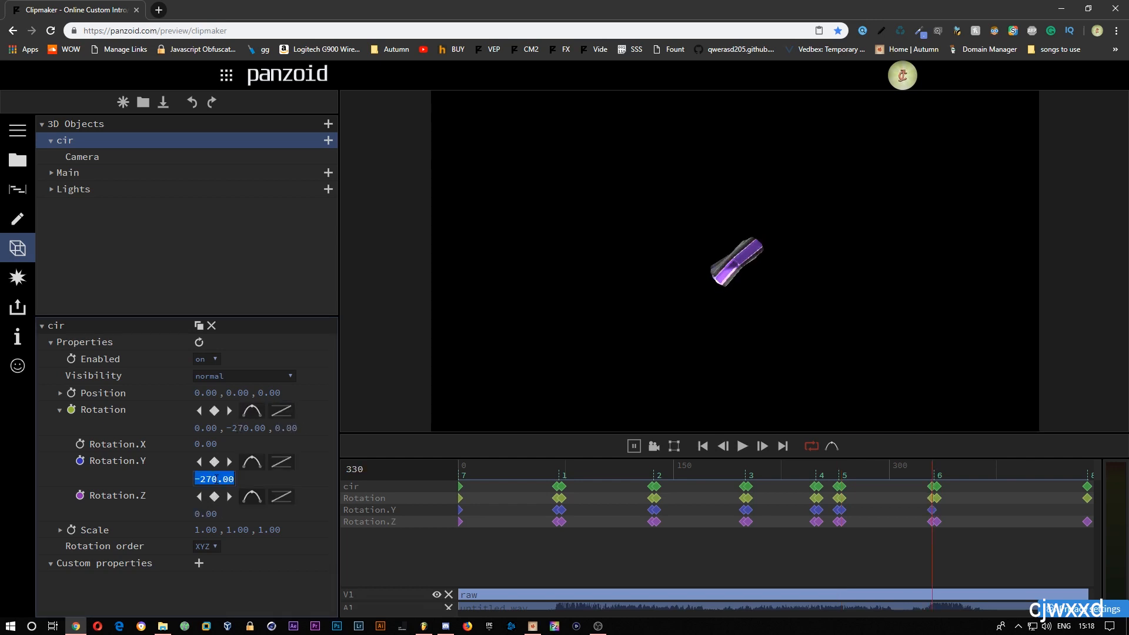
text(360)
key(Return)
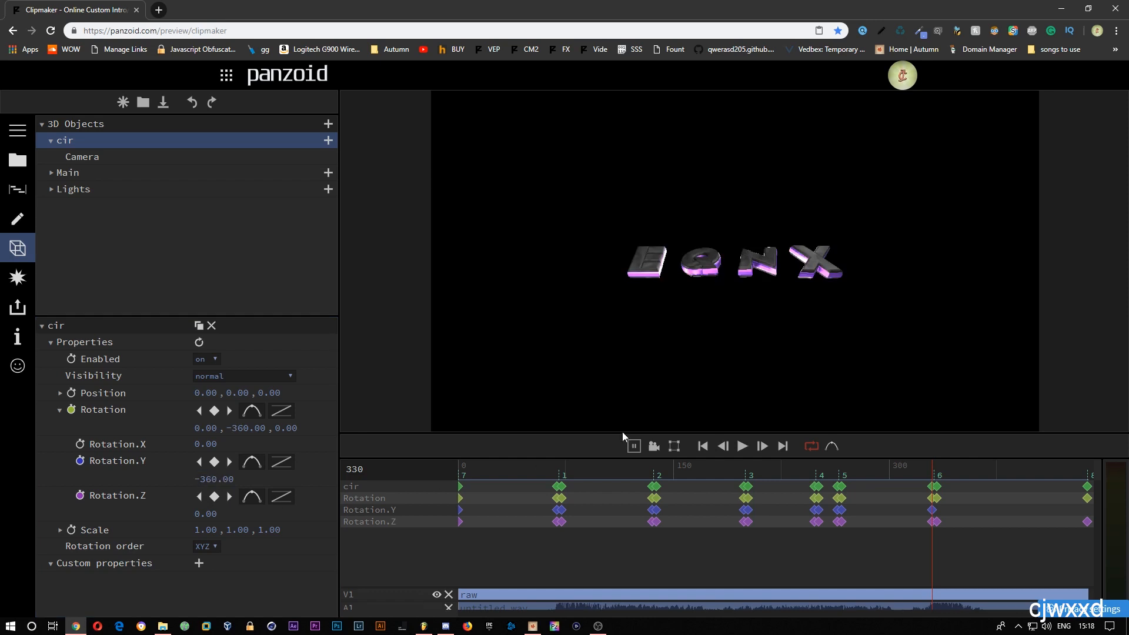
Step: Open the graph editor and display the Rotation.Y curve of the cir group
click(835, 447)
mouse_move(221, 14)
mouse_down()
mouse_move(219, 32)
mouse_move(225, 0)
mouse_up()
scroll(65, 462, down, 5)
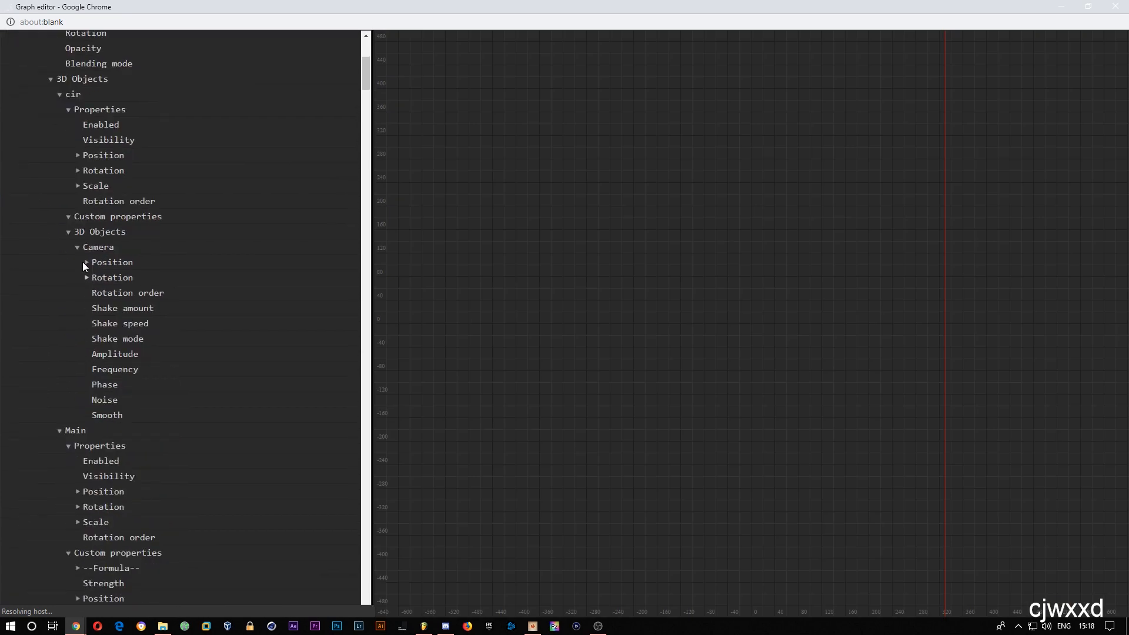
click(76, 156)
click(77, 156)
click(77, 171)
click(112, 201)
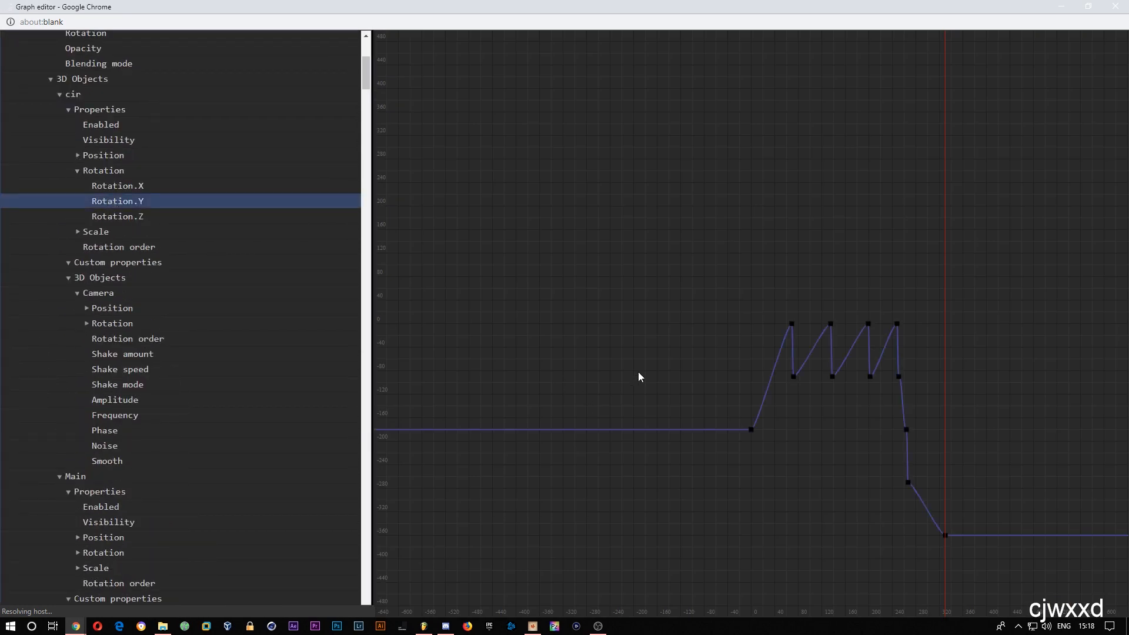
drag(662, 334, 616, 357)
key(f)
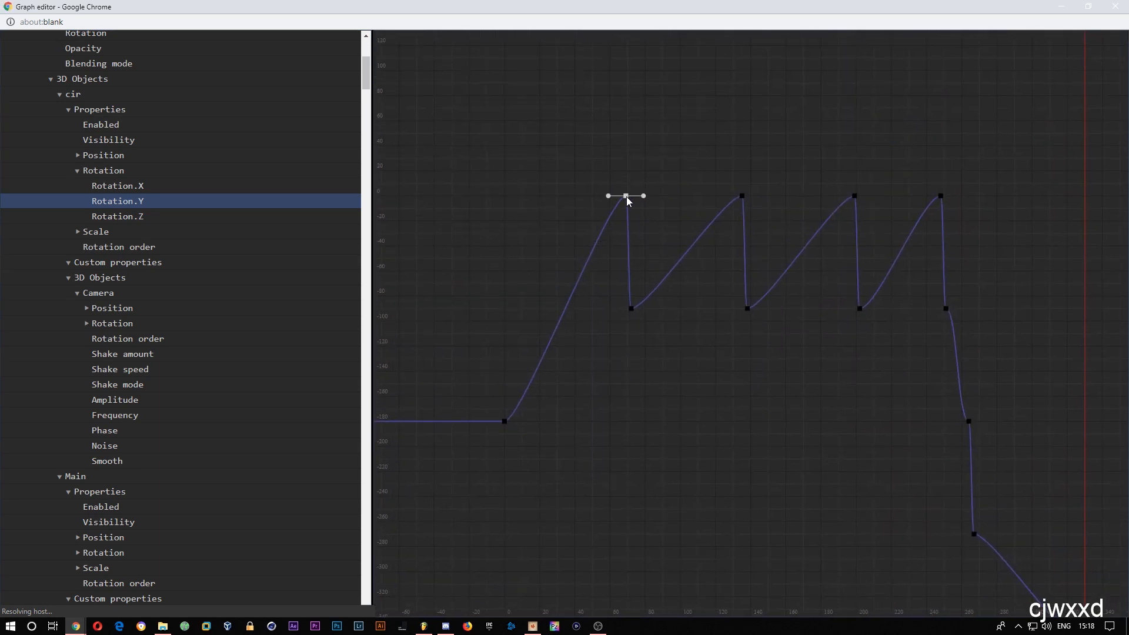
Step: Tilt the handles steeply downward at the four Rotation.Y peaks and make them vertical on the first three -90 keyframes
drag(644, 197, 631, 262)
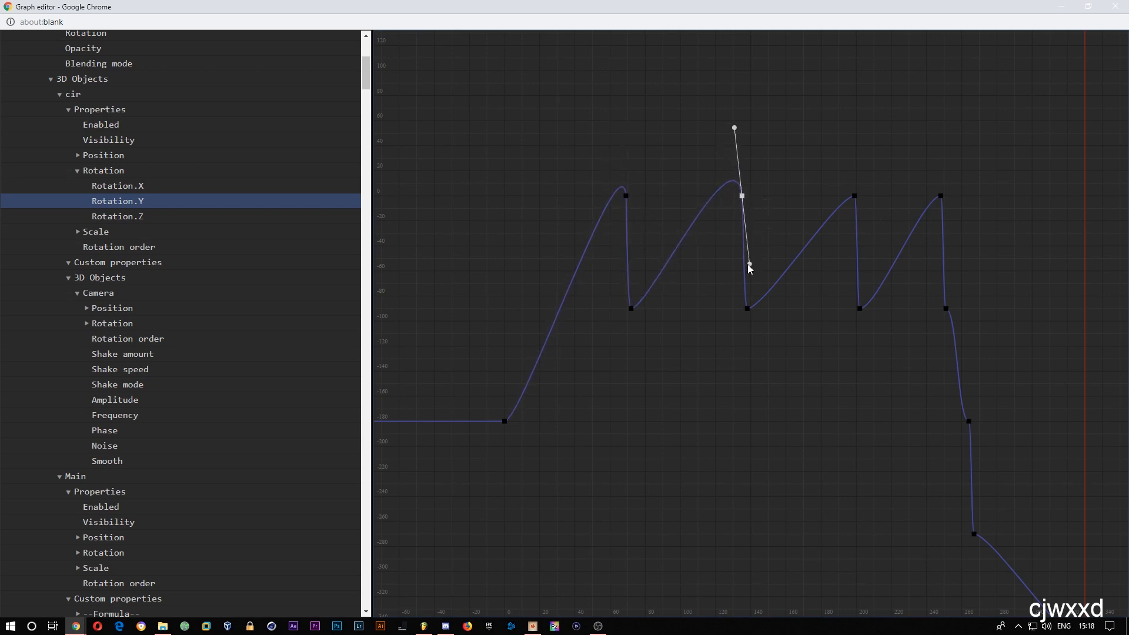
drag(750, 268, 746, 264)
drag(814, 179, 948, 257)
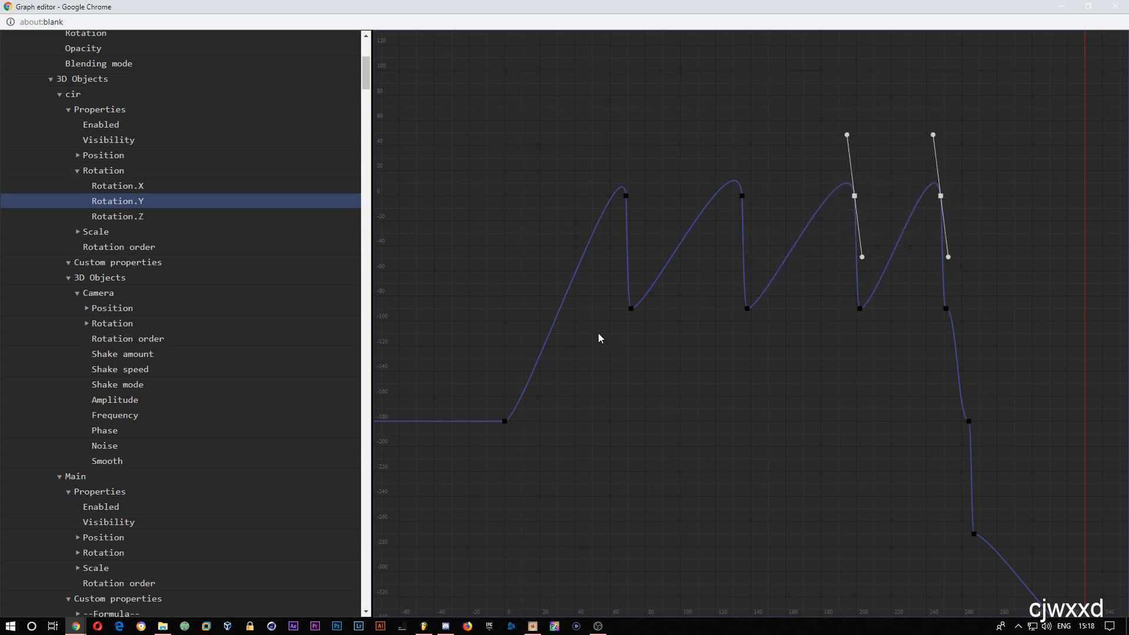
drag(598, 298, 827, 242)
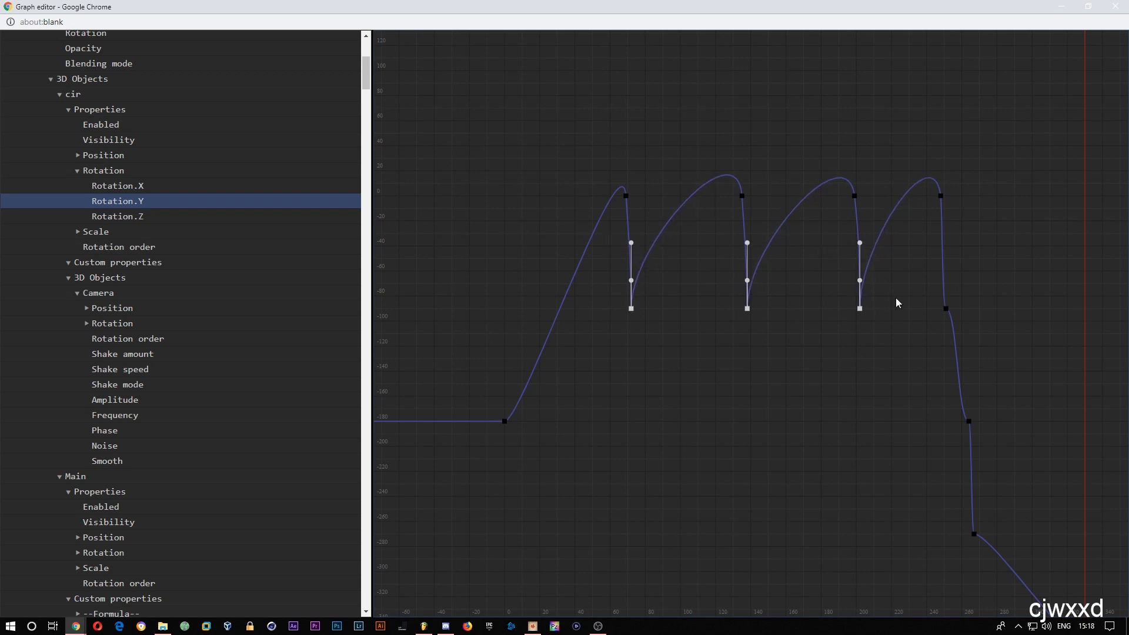
Step: Make the Rotation.Y curve handles vertical on the keyframes at frames 251, 264 and 267, and leave the graph editor
drag(951, 341, 707, 334)
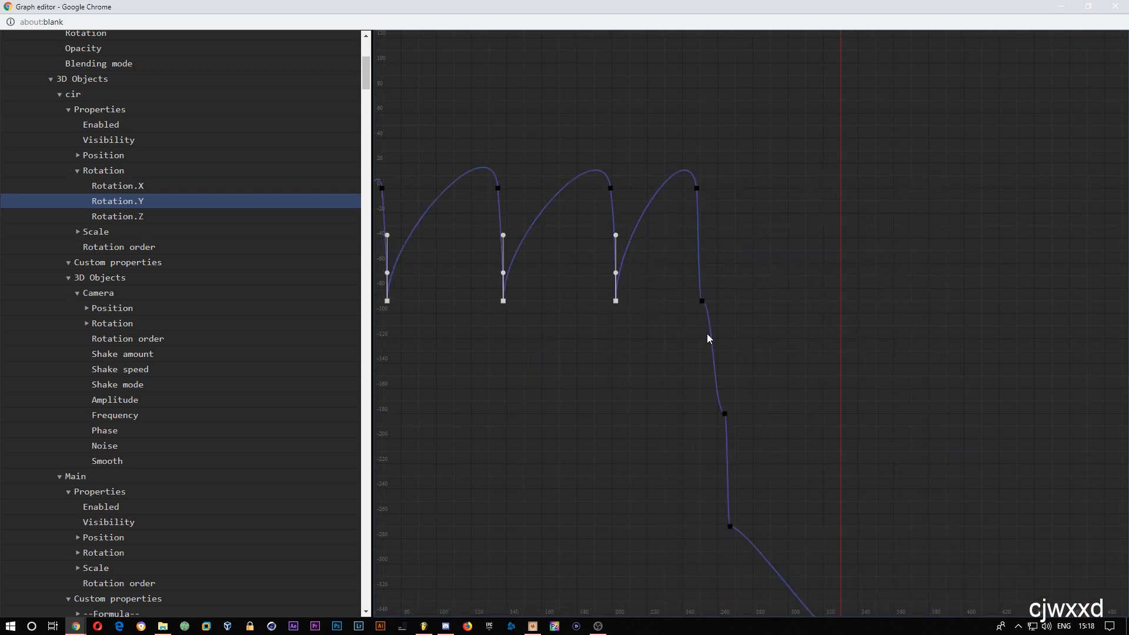
scroll(617, 422, up, 3)
scroll(616, 423, down, 4)
scroll(616, 426, up, 7)
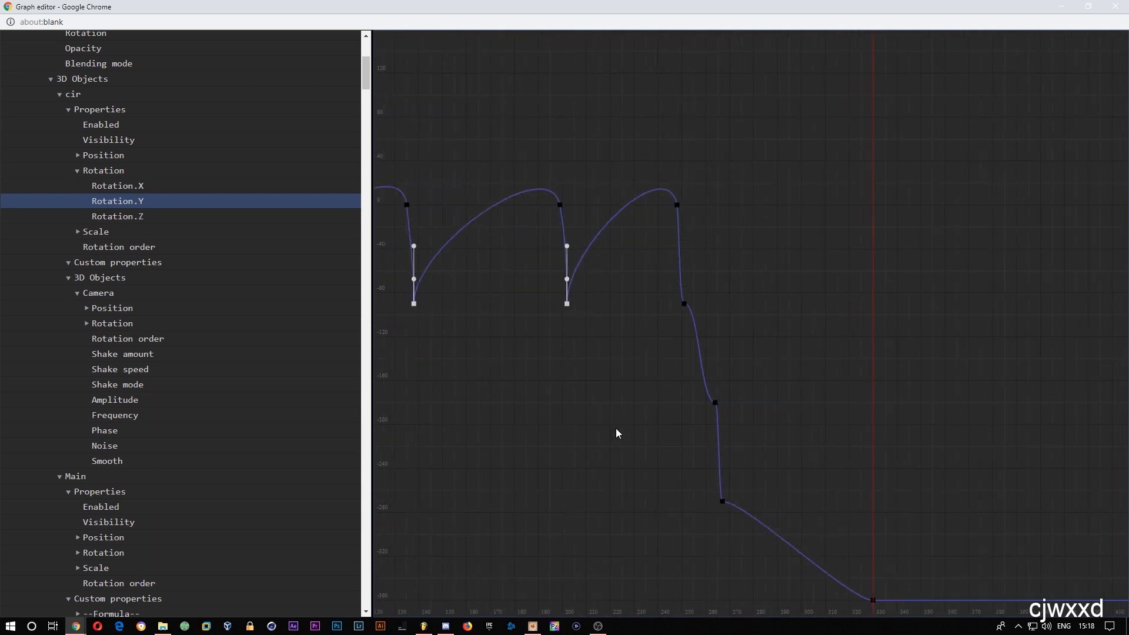
scroll(555, 445, up, 12)
drag(570, 431, 727, 395)
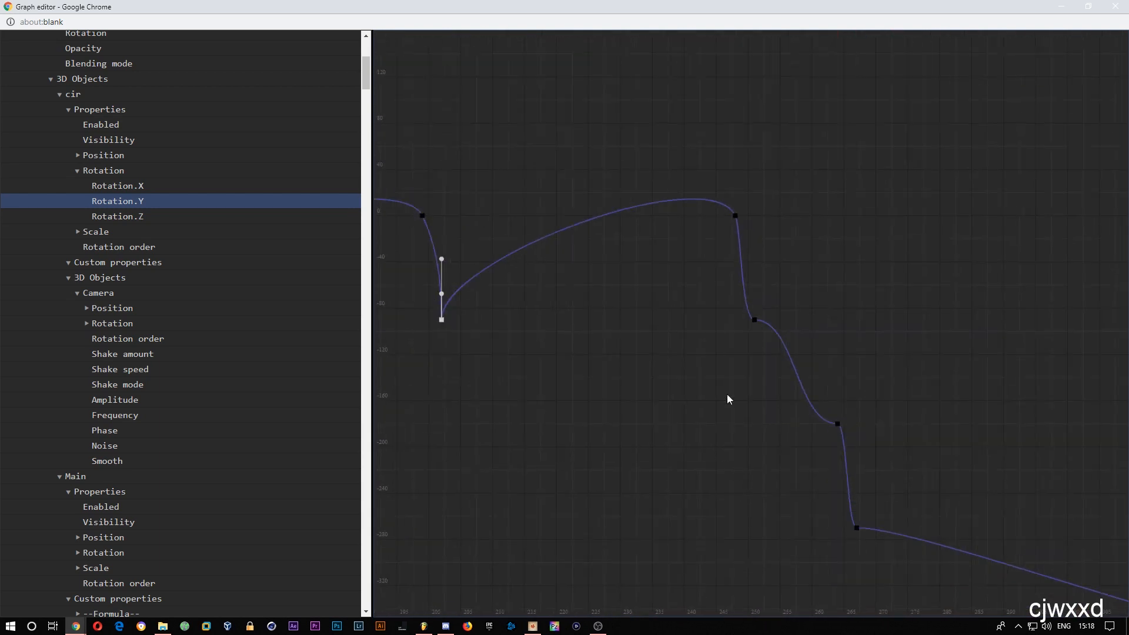
click(754, 320)
drag(692, 322, 773, 288)
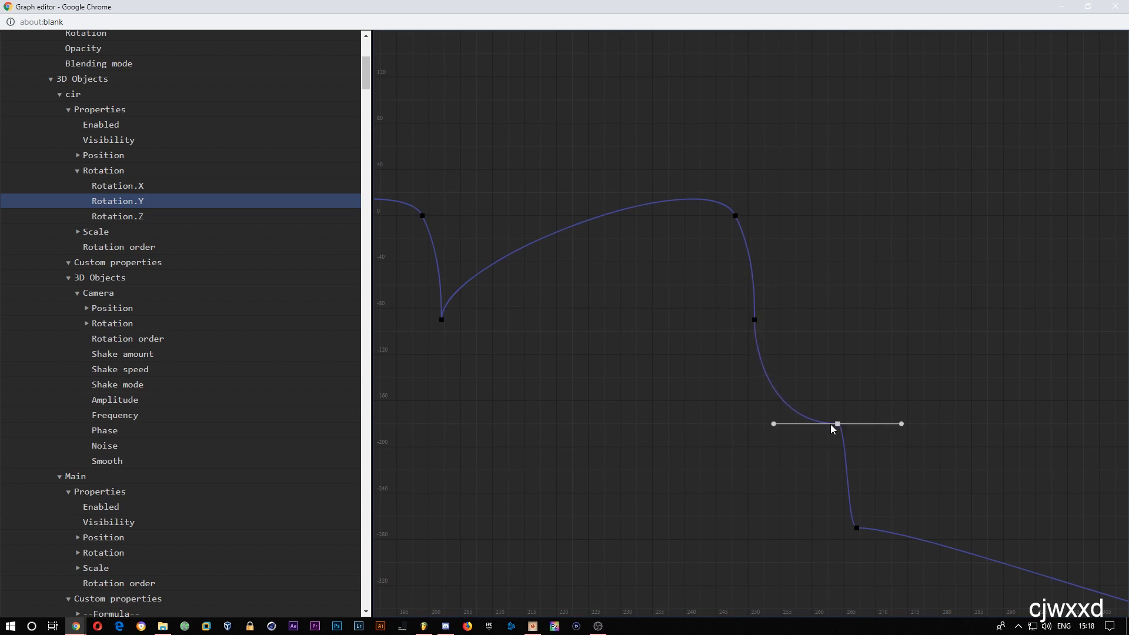
drag(774, 424, 869, 369)
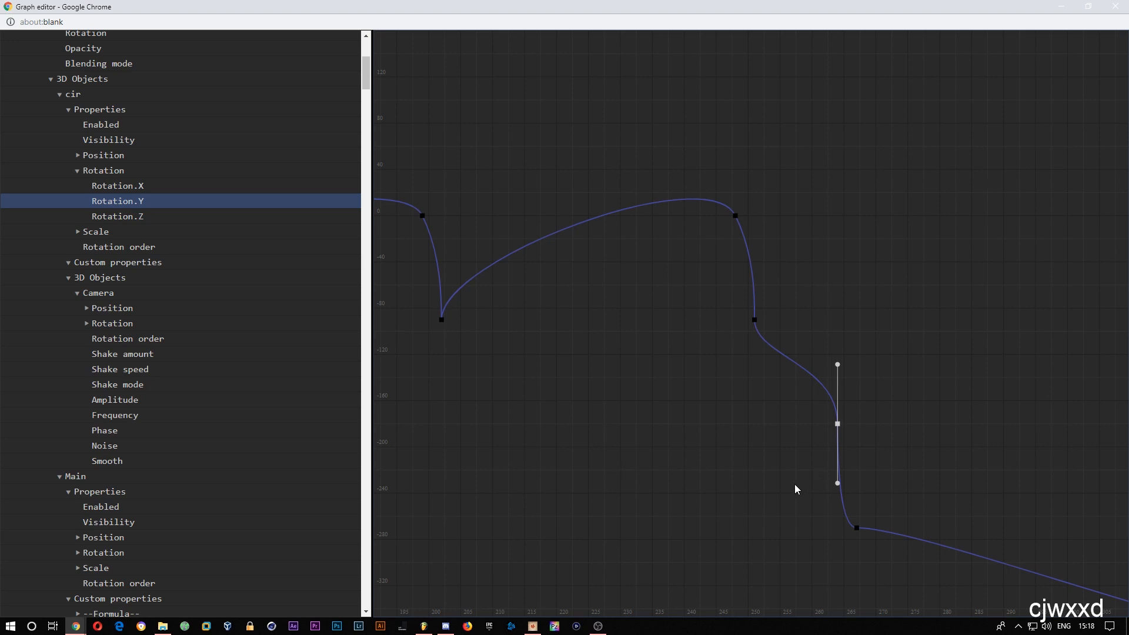
drag(795, 484, 761, 373)
click(733, 422)
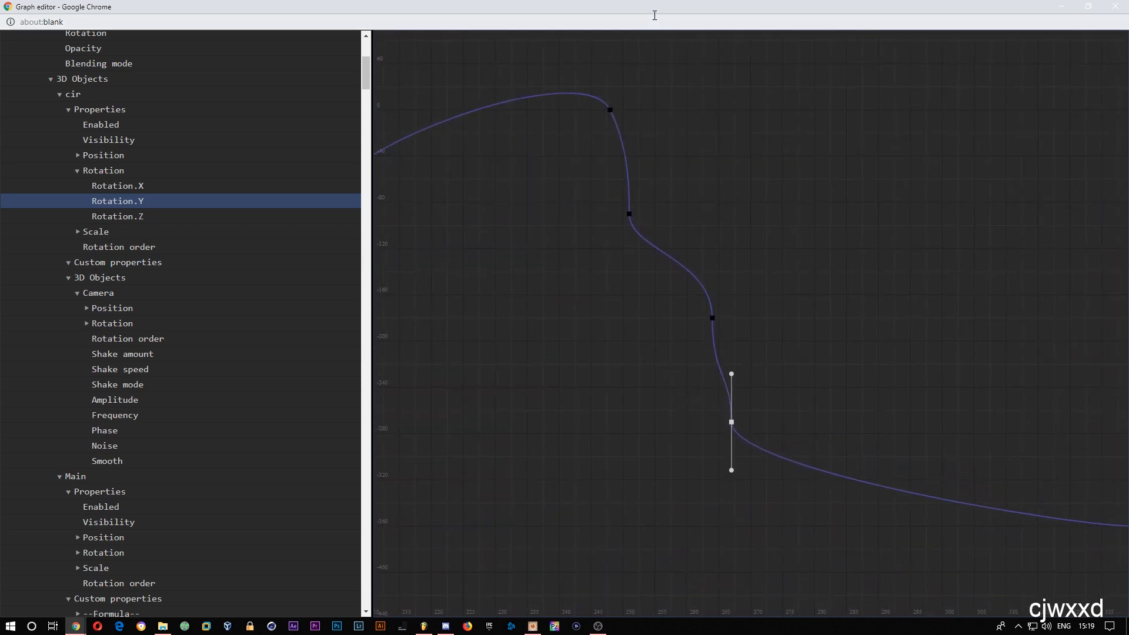
drag(654, 8, 0, 247)
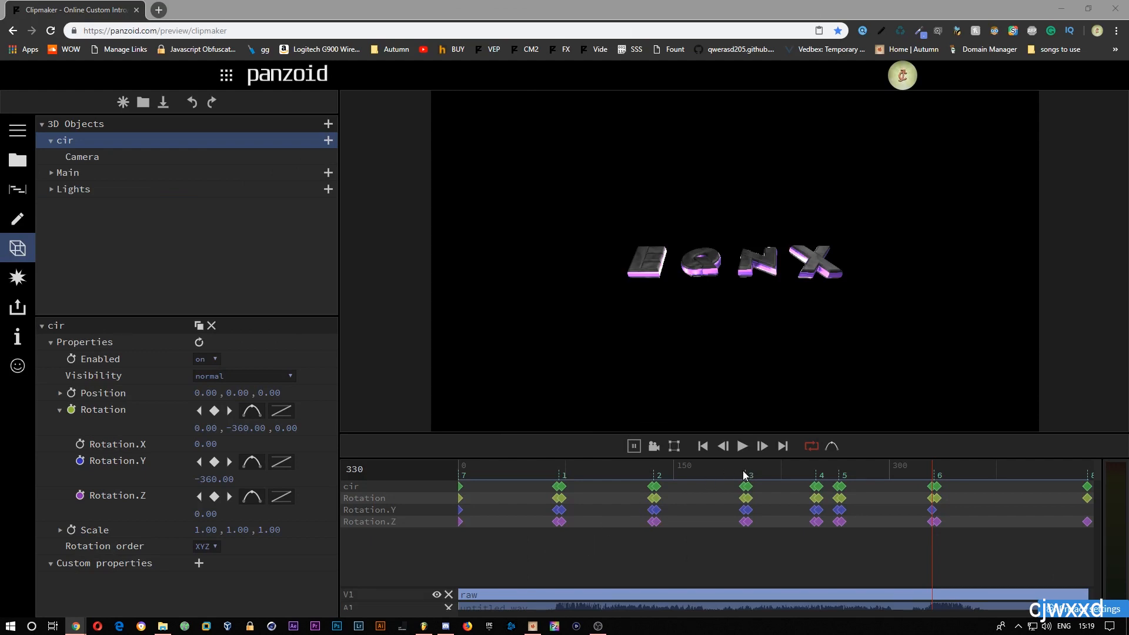
Step: Play the animation from the start, then scrub through and replay the part between markers 4 and 5
click(460, 476)
key(space)
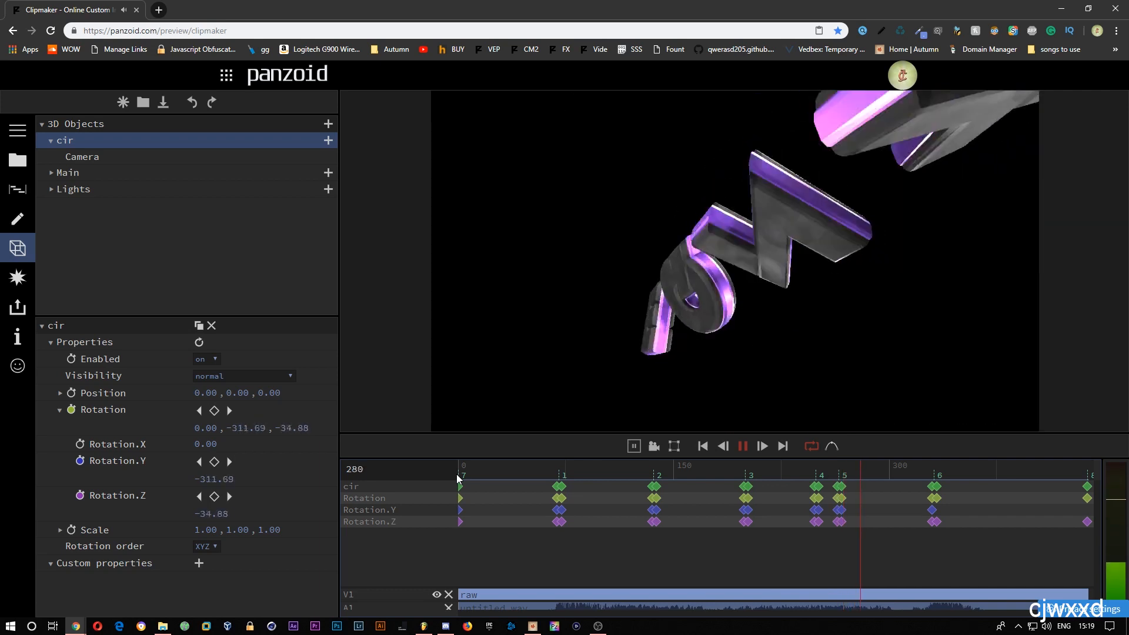
key(space)
mouse_move(826, 473)
mouse_down()
mouse_move(811, 470)
mouse_move(842, 456)
mouse_up()
key(space)
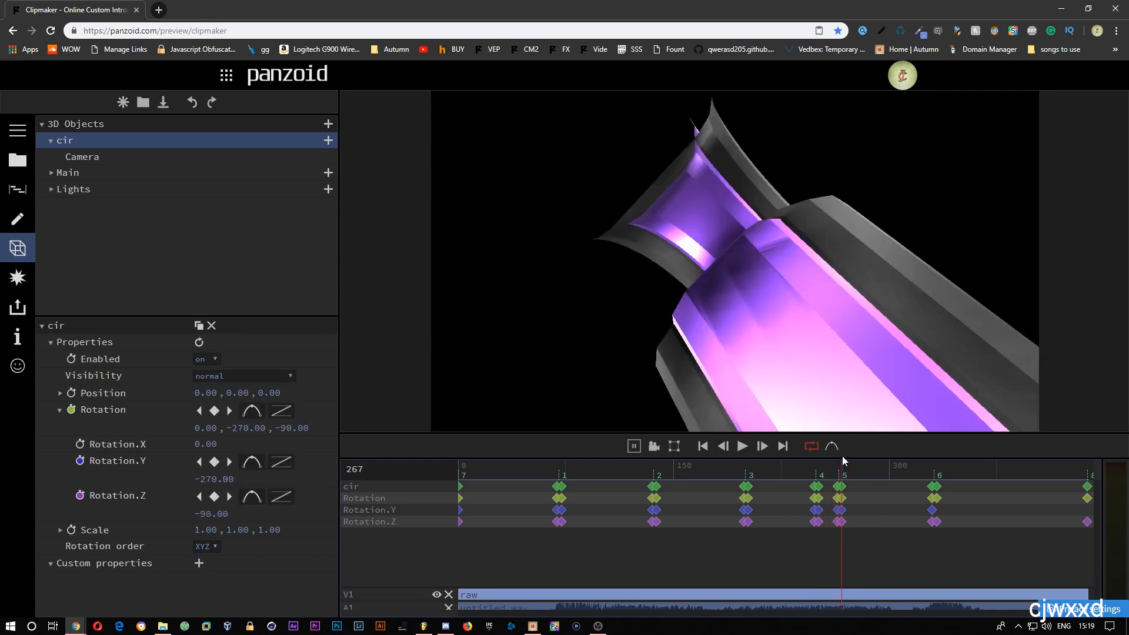
Step: Move the Rotation.Y keyframe at frame 267 one frame earlier in the graph editor, keeping its vertical handles
click(831, 445)
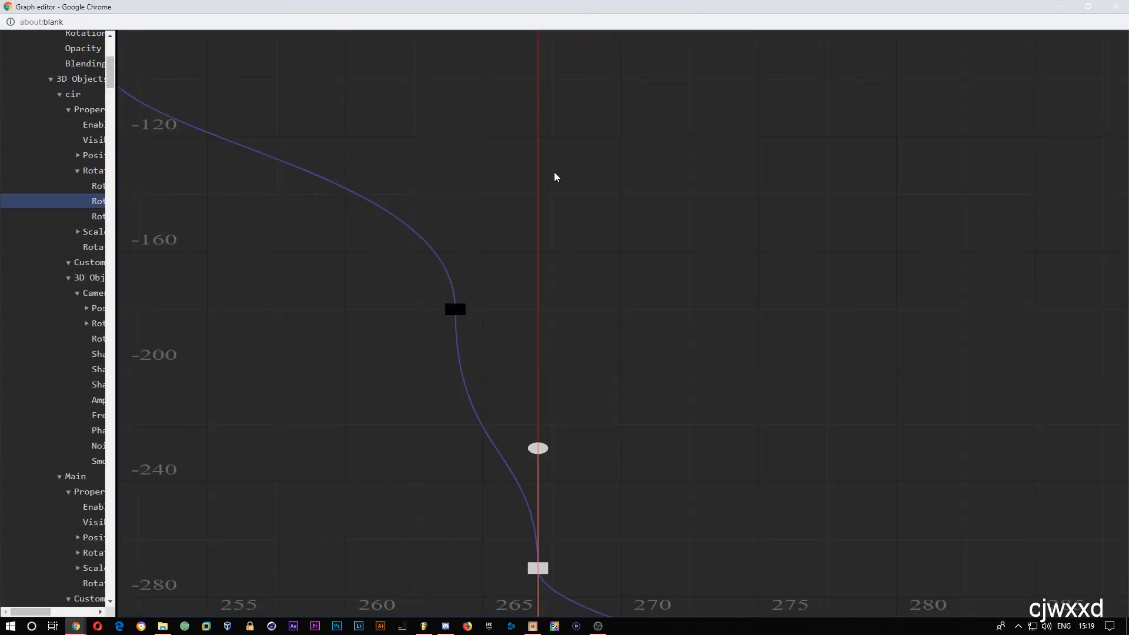
drag(513, 327, 453, 266)
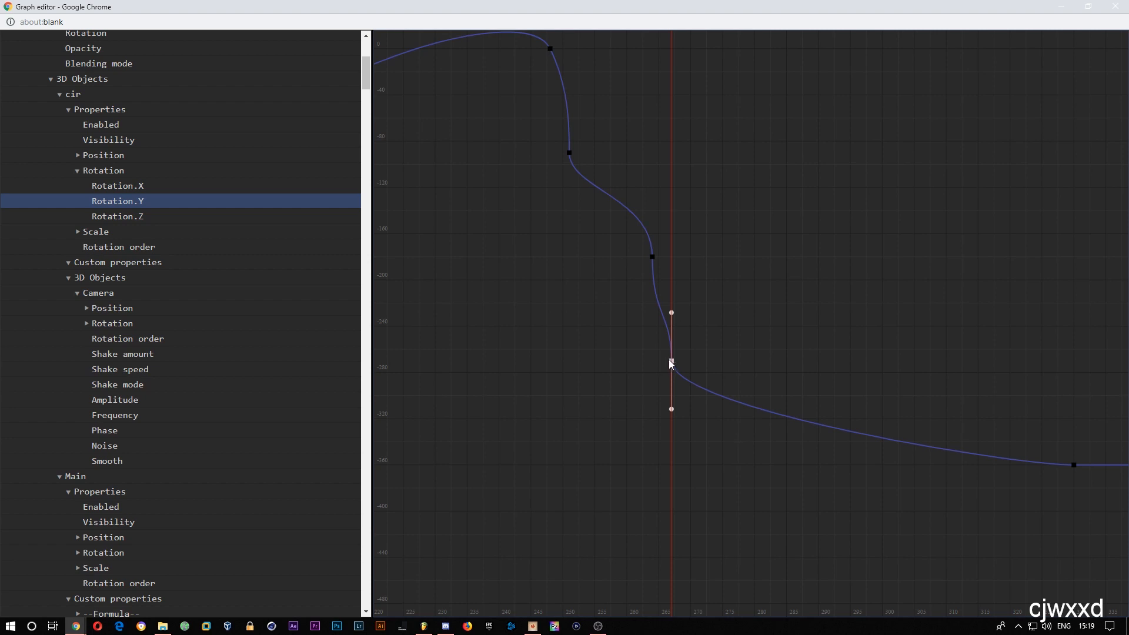
drag(672, 361, 665, 361)
drag(699, 3, 1128, 12)
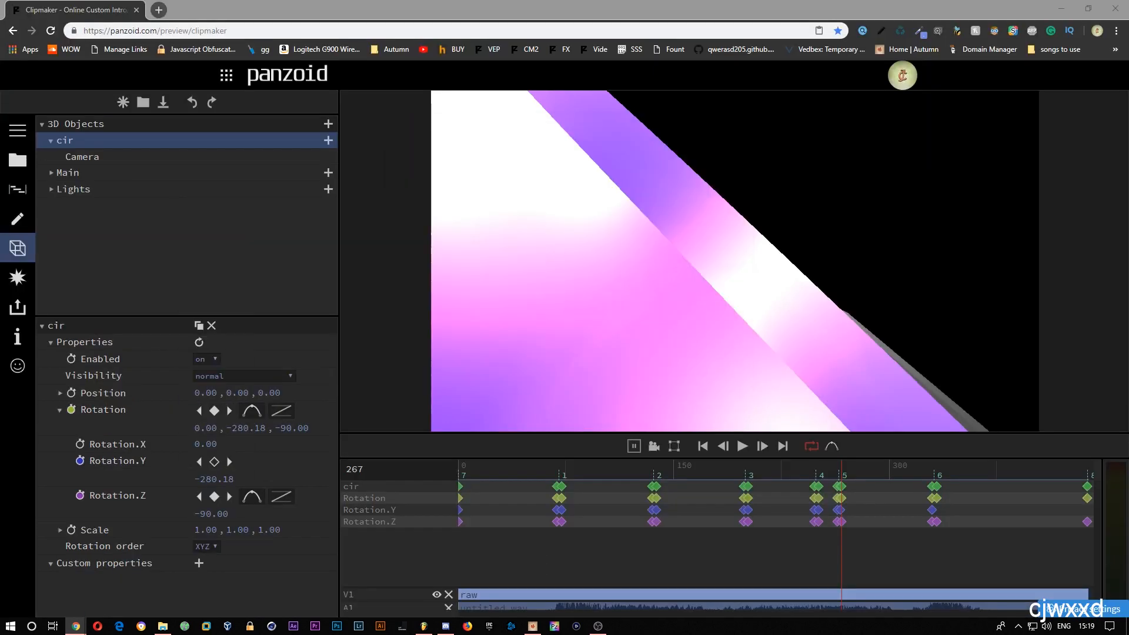
Step: Set the cir group's Rotation.Y to -90 at frame 267 and to 0 at frame 330
click(206, 481)
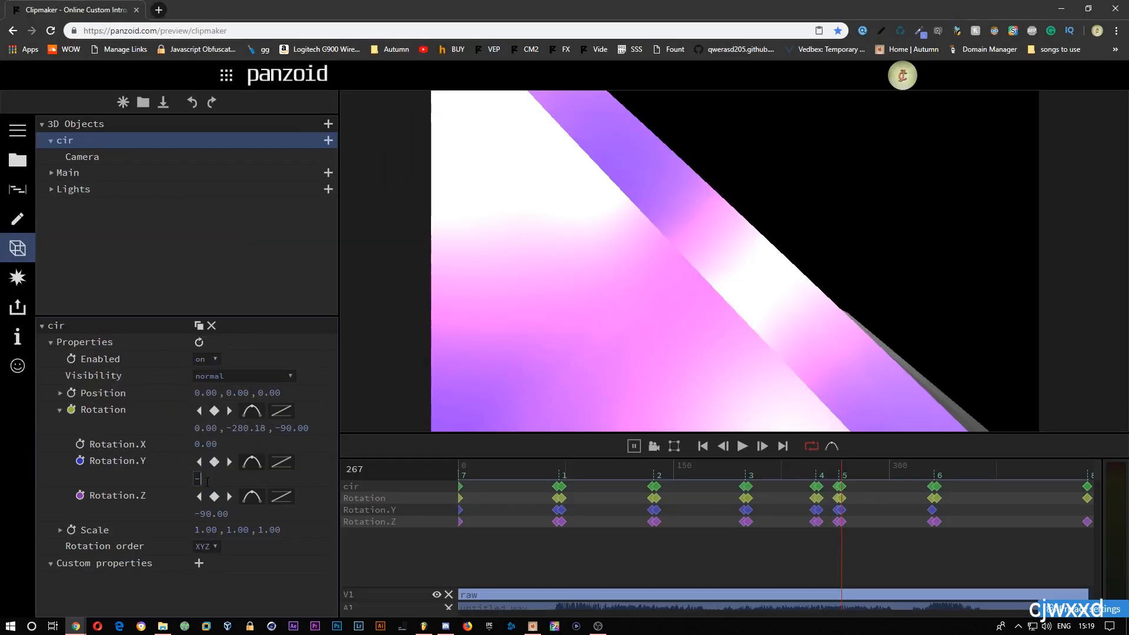
text(90)
key(Return)
key(6)
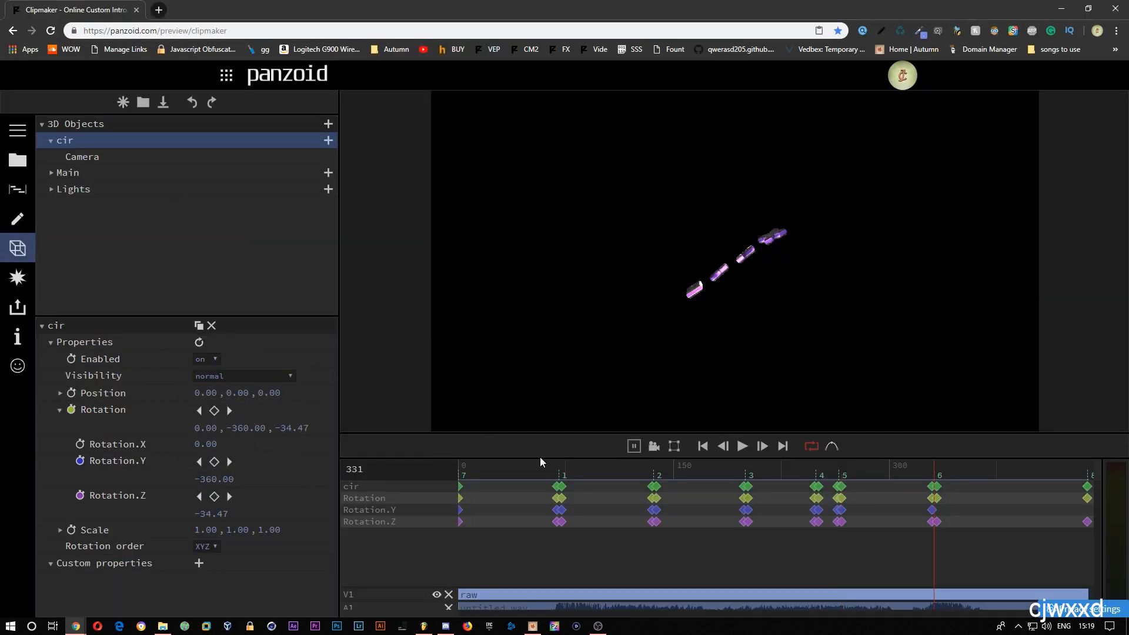
key(Left)
key(Left)
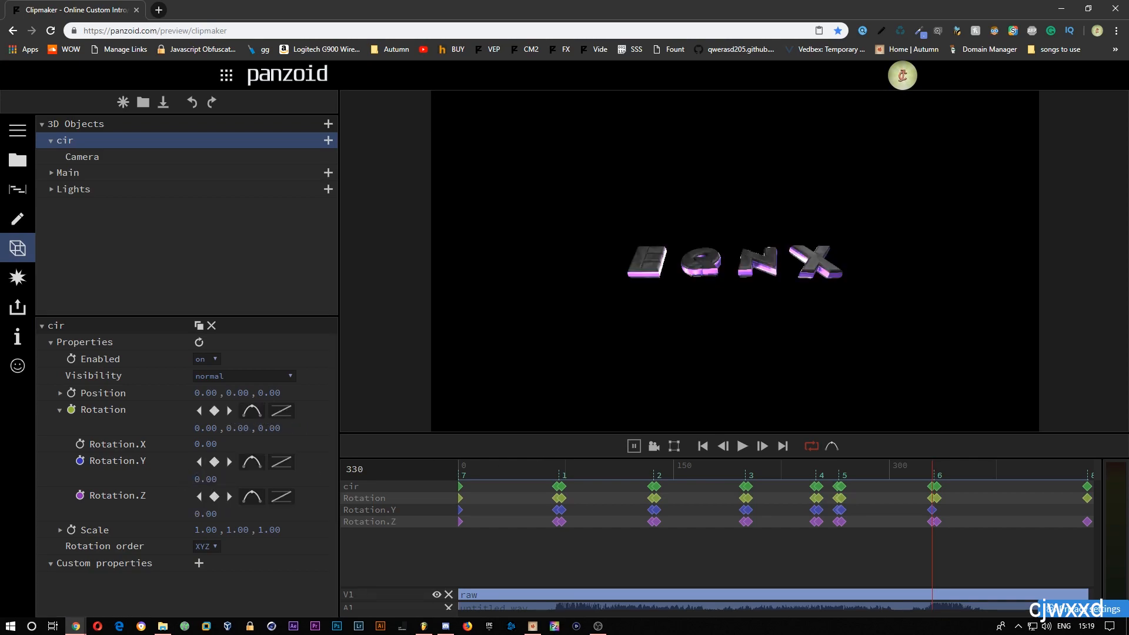
Step: Make the Rotation.Y curve handles vertical on the -90 keyframe at frame 267
drag(1128, 7, 706, 2)
drag(574, 257, 480, 320)
scroll(573, 209, down, 3)
scroll(574, 210, up, 7)
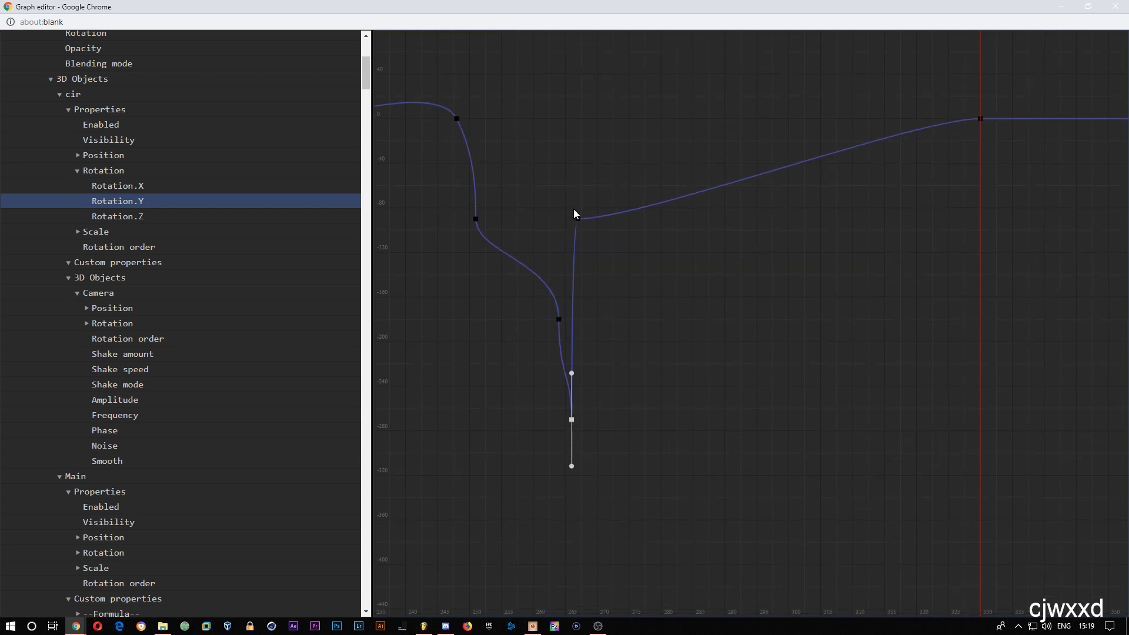
scroll(573, 204, down, 2)
scroll(574, 206, down, 1)
drag(541, 217, 480, 336)
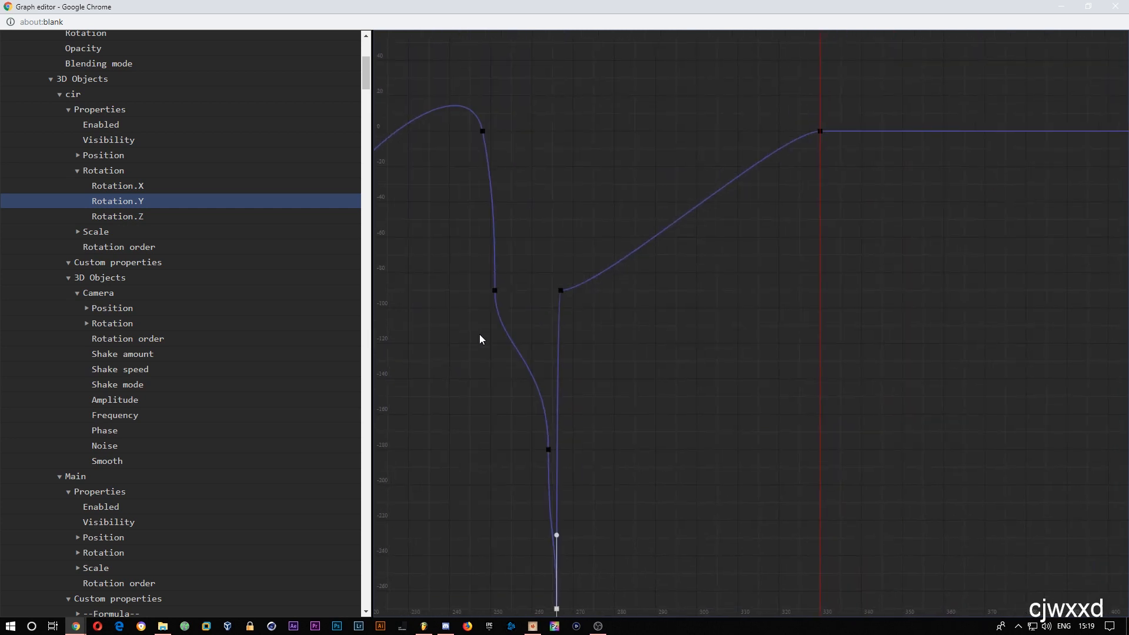
drag(520, 291, 560, 338)
drag(560, 249, 555, 154)
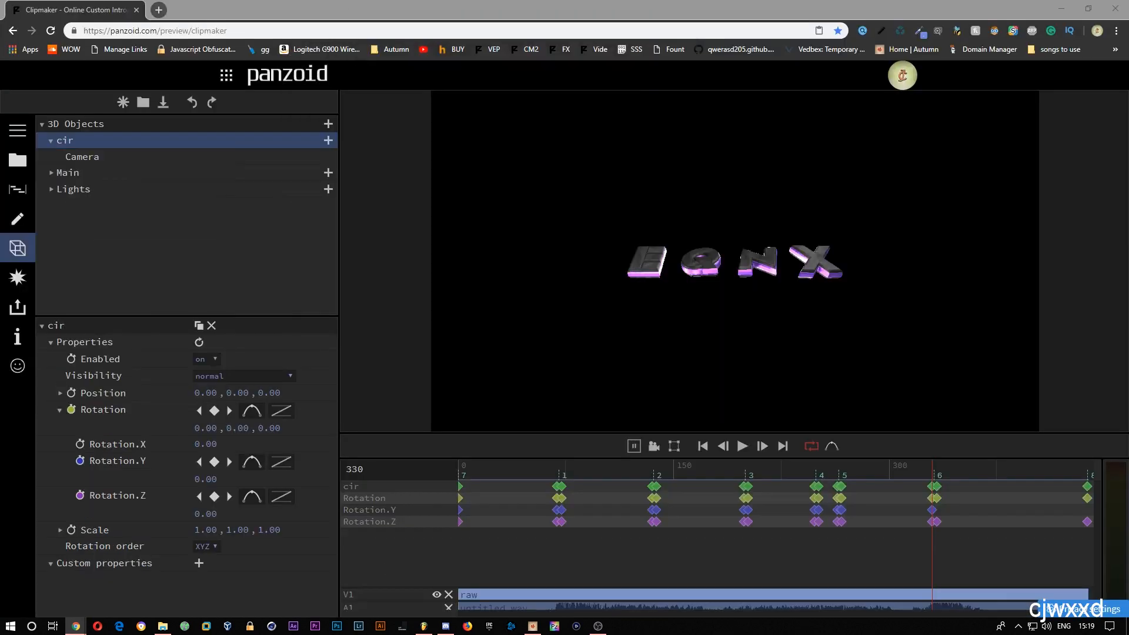
Step: Play the animation from the start and replay the part from just before marker 4
drag(700, 475, 450, 444)
key(space)
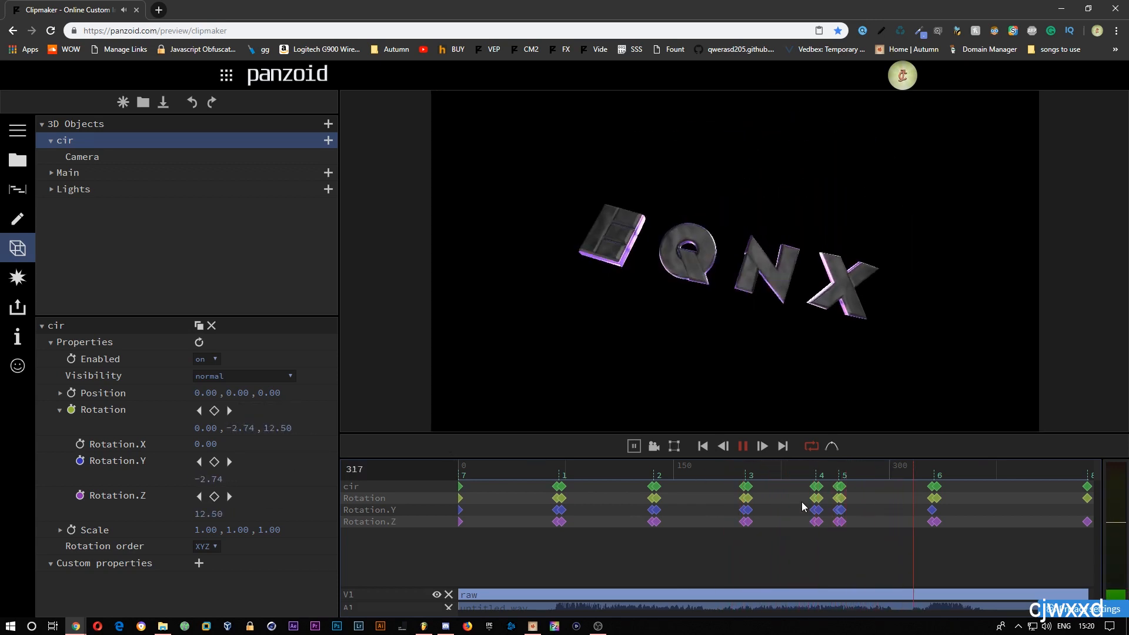
click(802, 474)
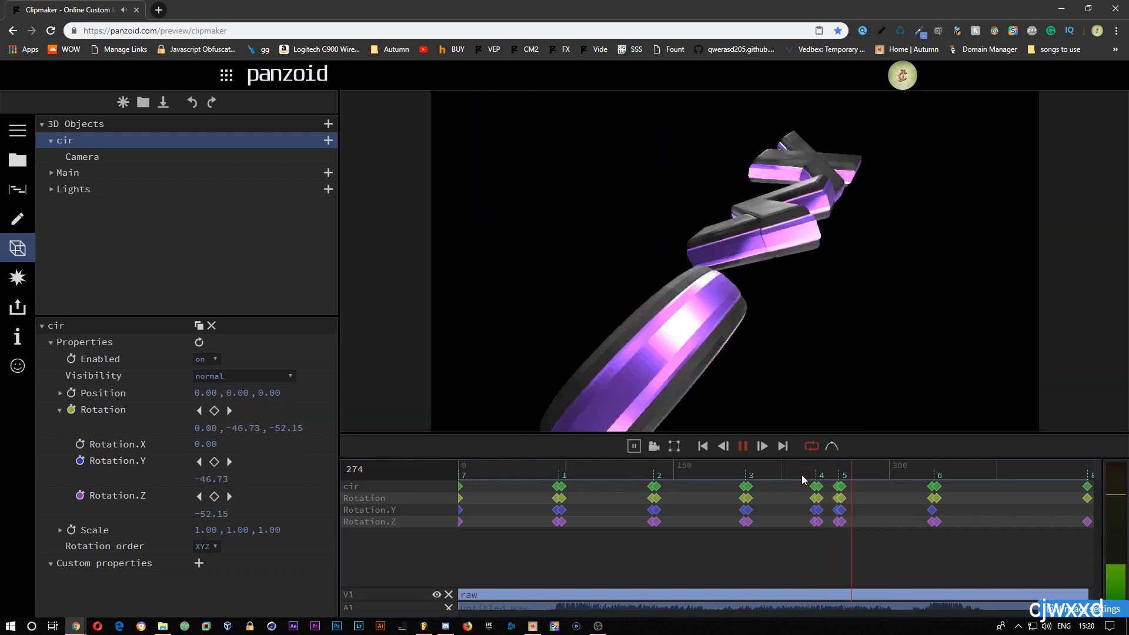
key(space)
Step: Set the cir group's Rotation.Y to -212.30 at frame 264 and replay the section around markers 4 and 5
drag(813, 479, 837, 469)
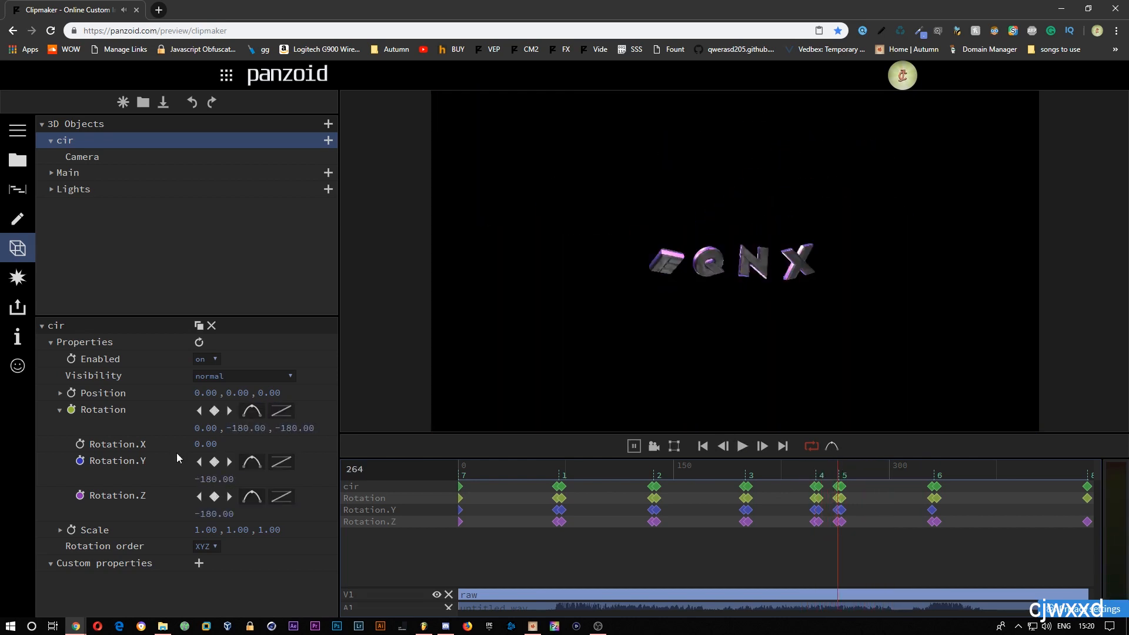
drag(206, 480, 36, 507)
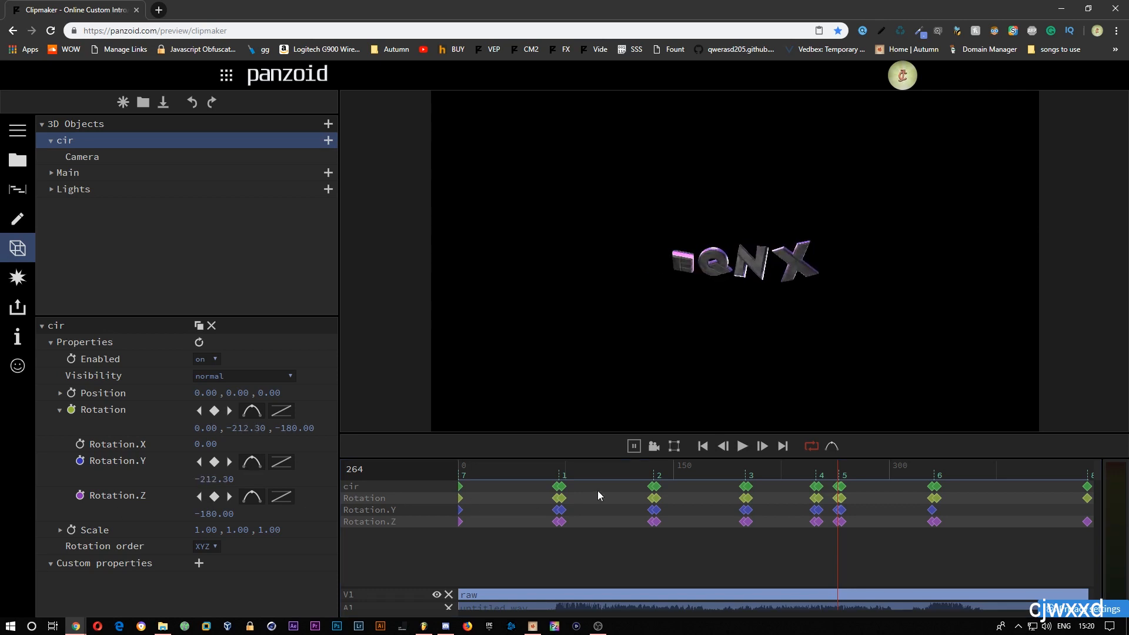
key(space)
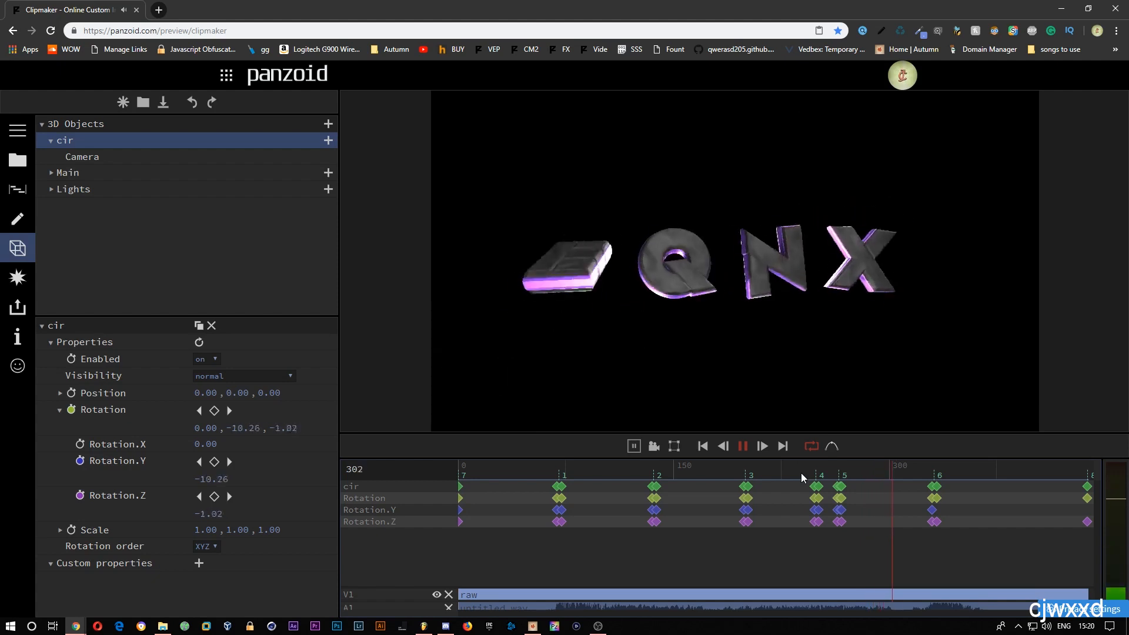
Step: Set Rotation.Y to -90 at frame 333 and make the curve handles vertical on the frame 330 keyframe
click(937, 474)
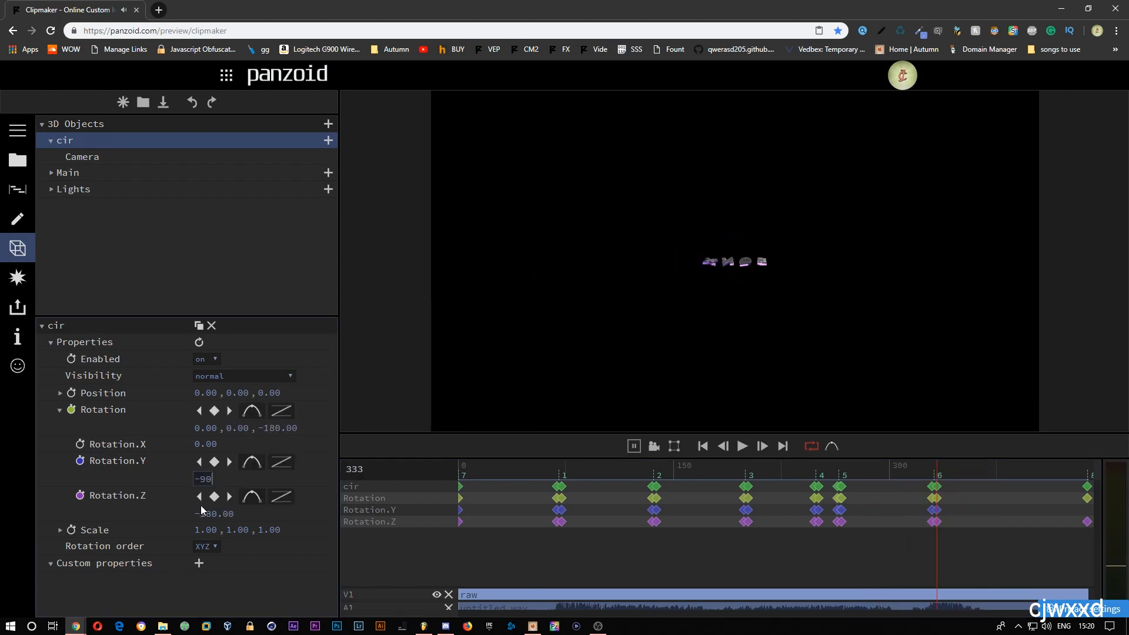
key(alt+Tab)
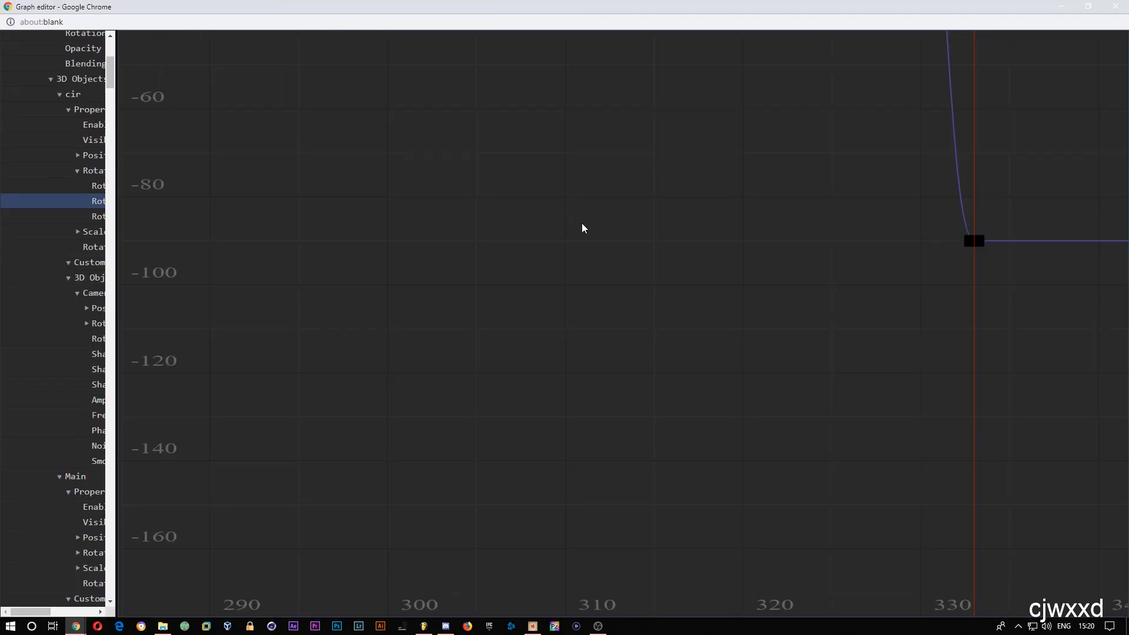
drag(740, 261, 712, 281)
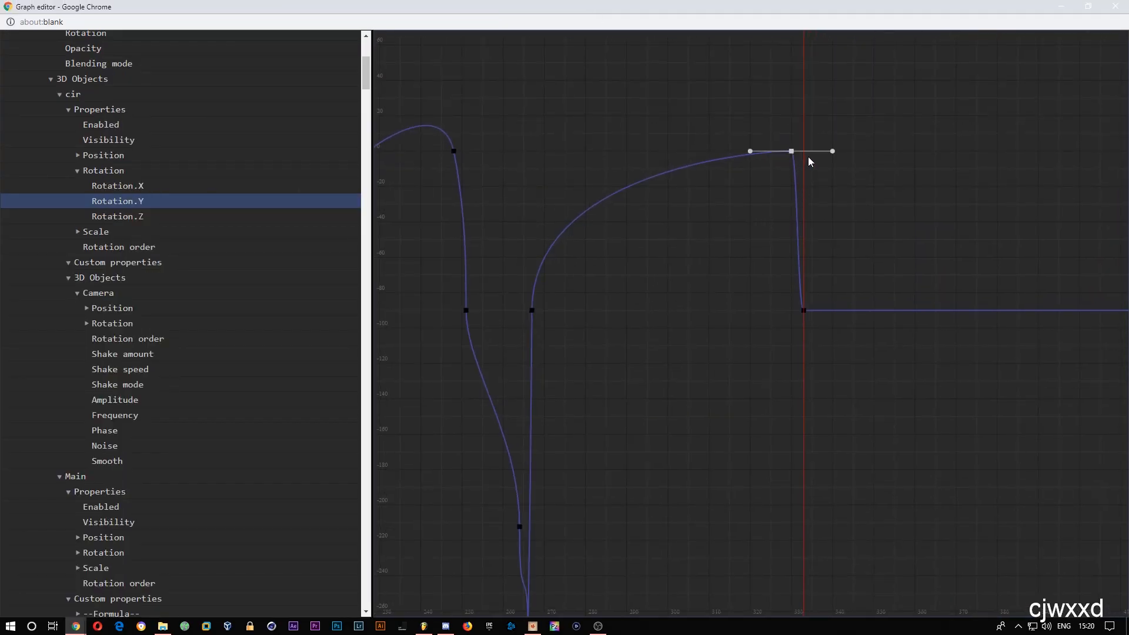
drag(833, 151, 775, 191)
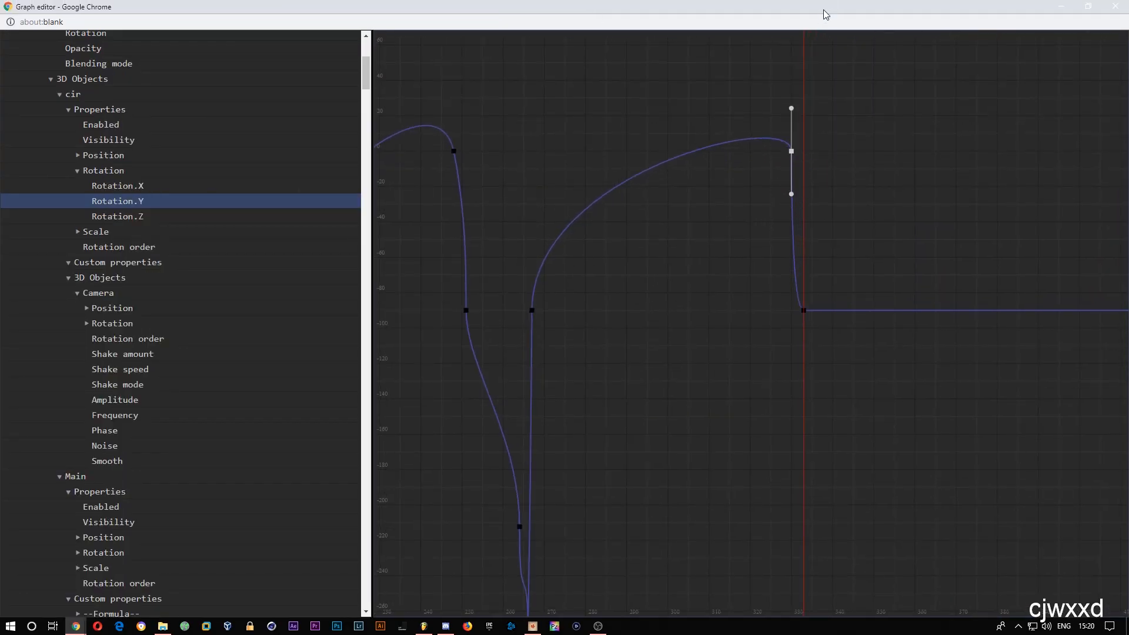
drag(826, 12, 217, 169)
Step: Play the whole animation from the start to check the revised rotation
drag(149, 173, 0, 191)
drag(716, 469, 24, 454)
key(space)
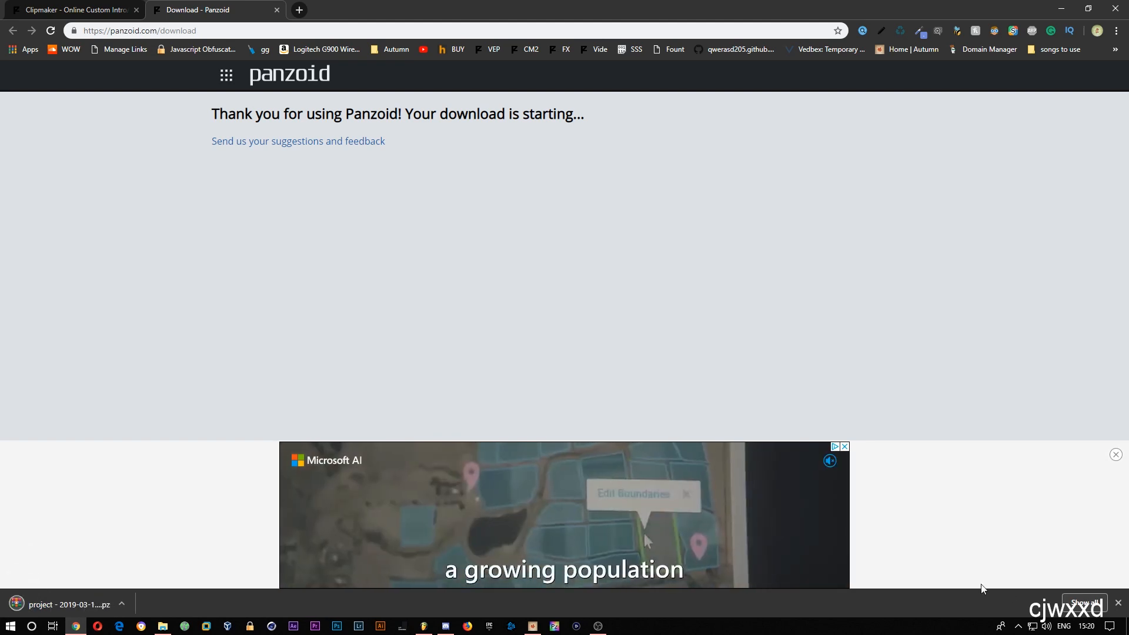
Step: Dismiss the downloads bar and the advert, and close the project's download page
click(1119, 603)
click(1117, 483)
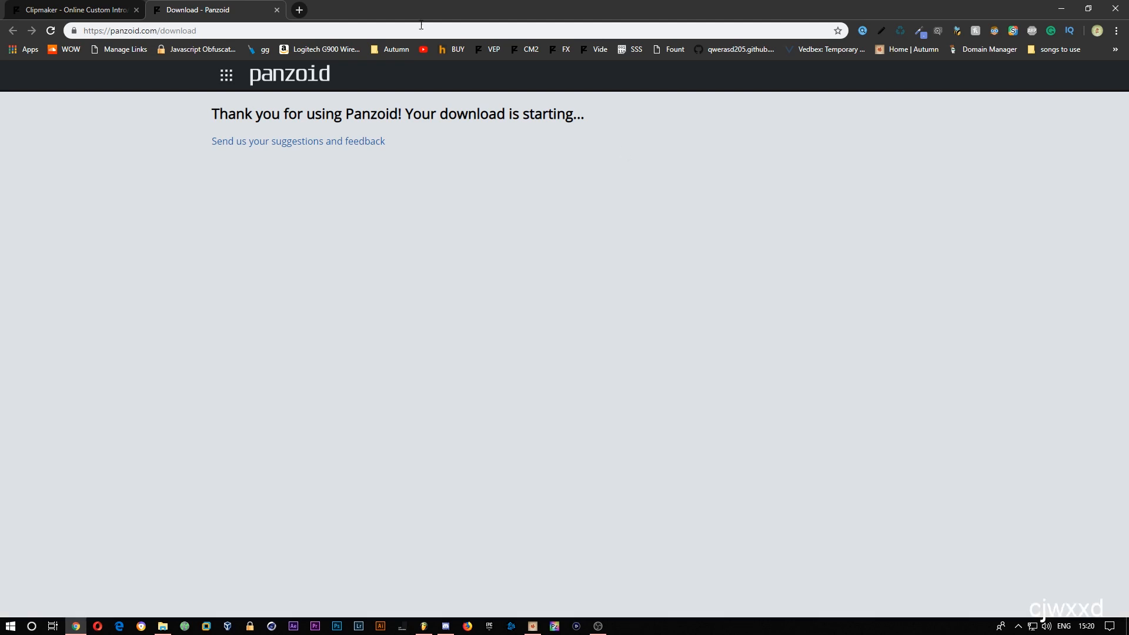
click(277, 10)
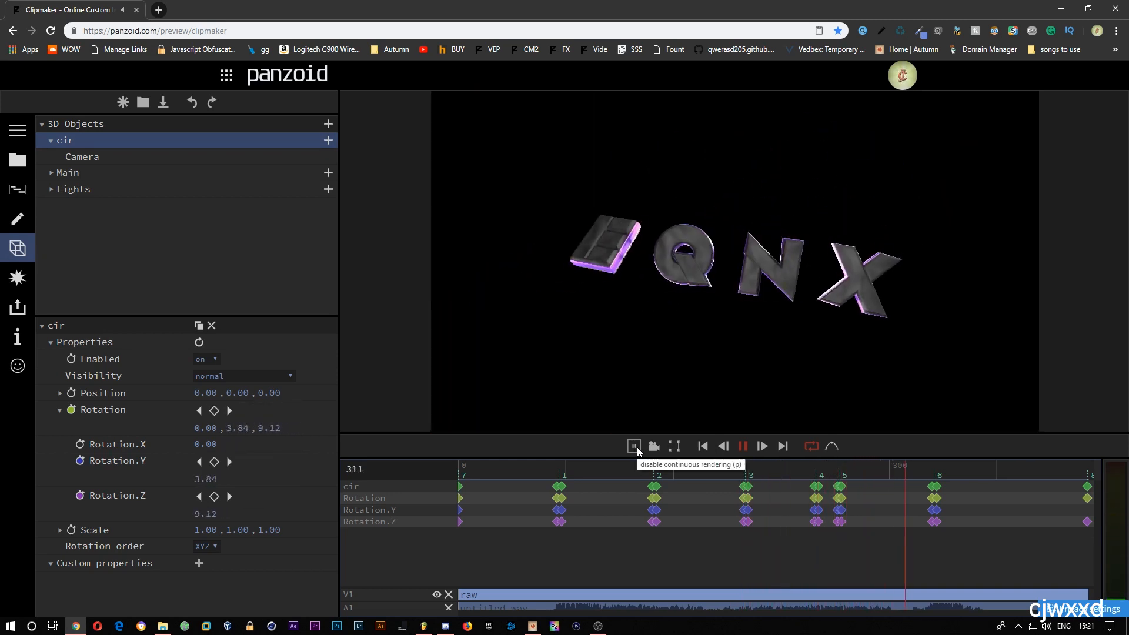
Step: Pause the preview, replay the opening past marker 1, and stop playback
key(space)
key(space)
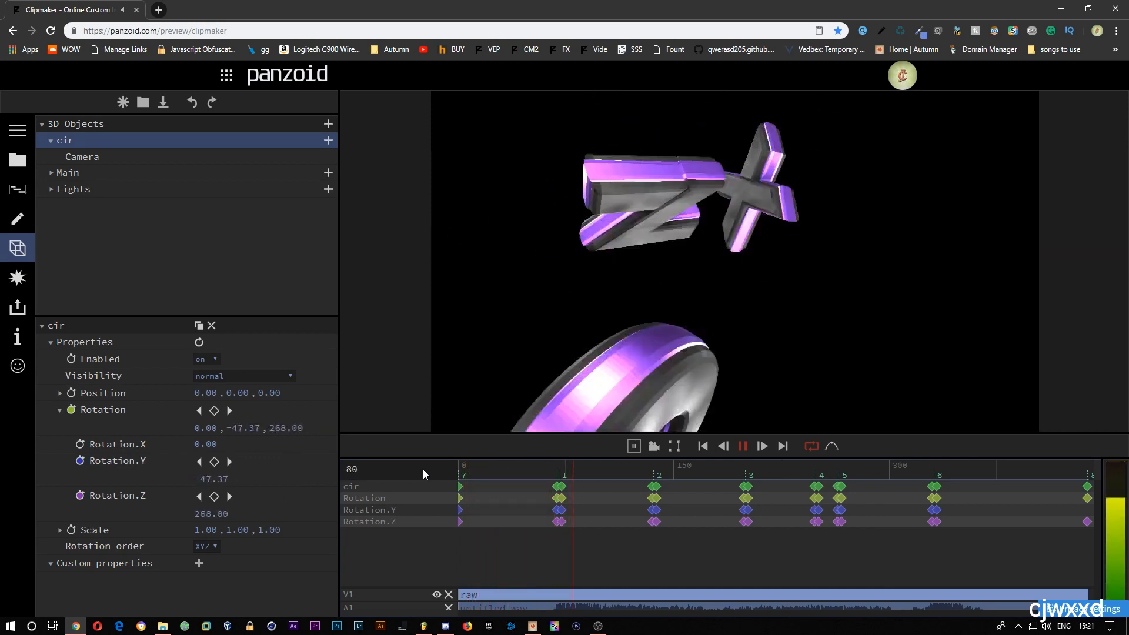
key(space)
Step: Show the editor full screen and set the Main group's --Random-- Amount to 10 at frame 38
click(104, 172)
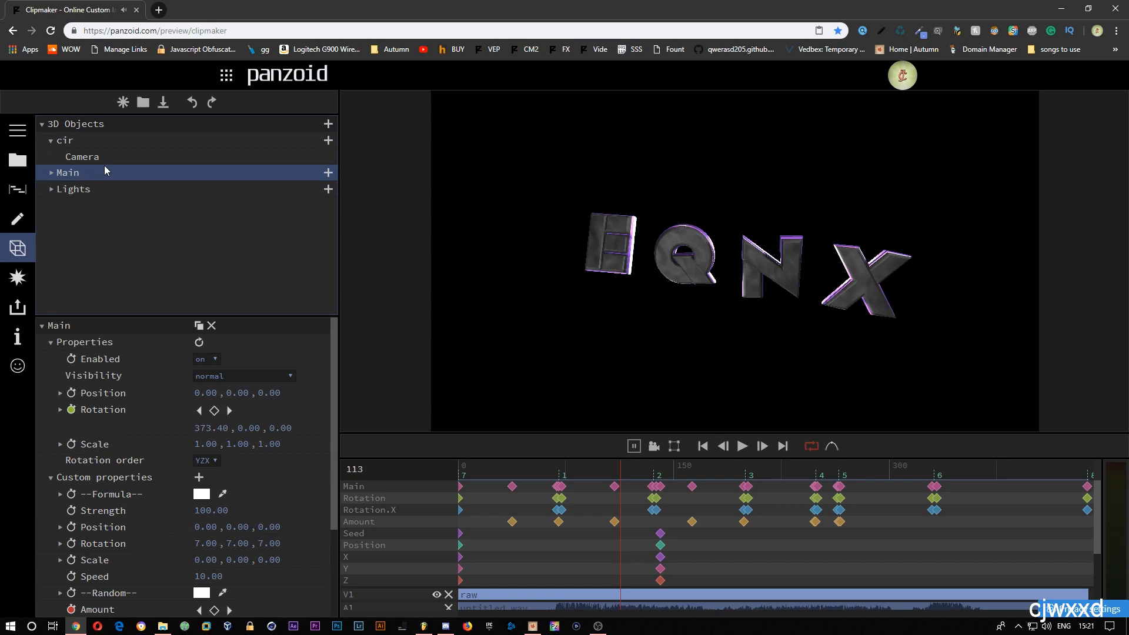
key(F11)
drag(483, 466, 399, 458)
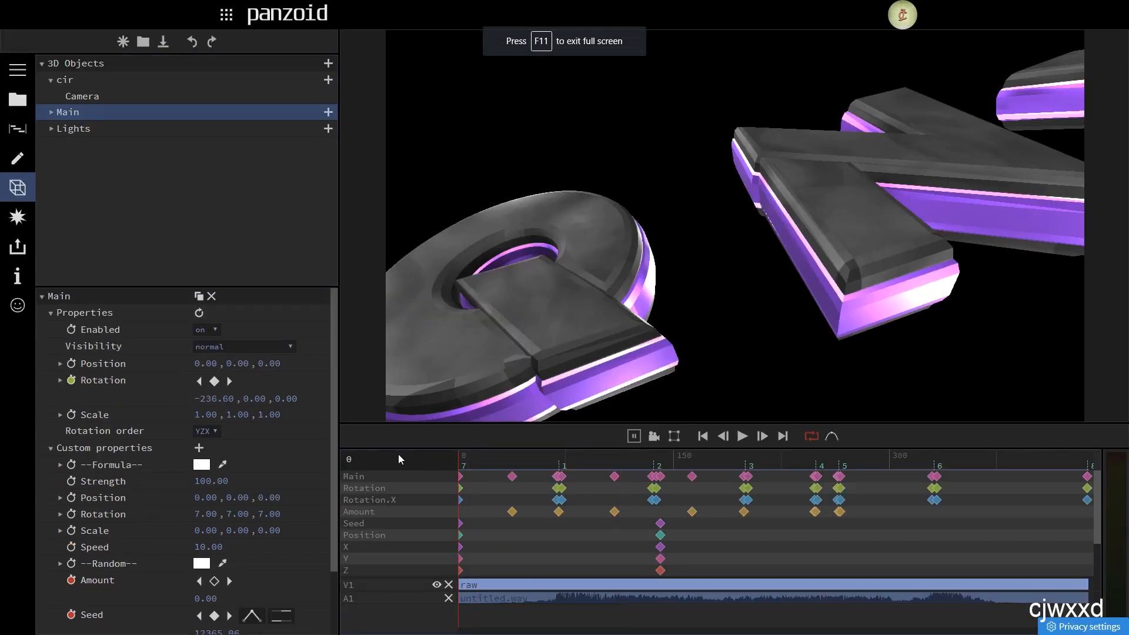
drag(479, 457, 513, 463)
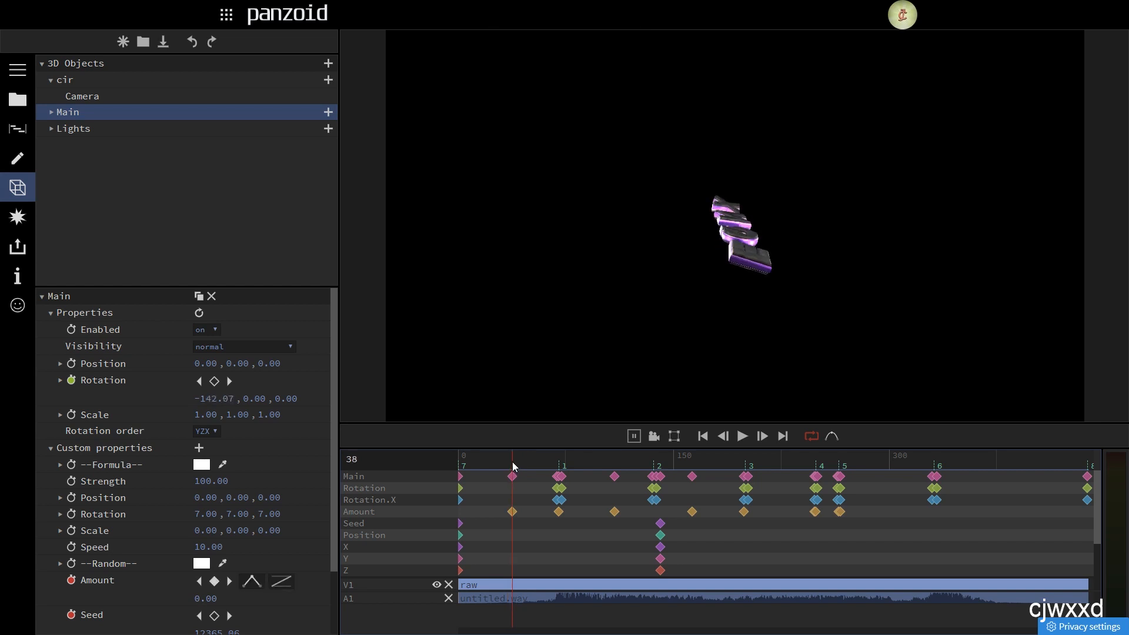
text(10)
key(Return)
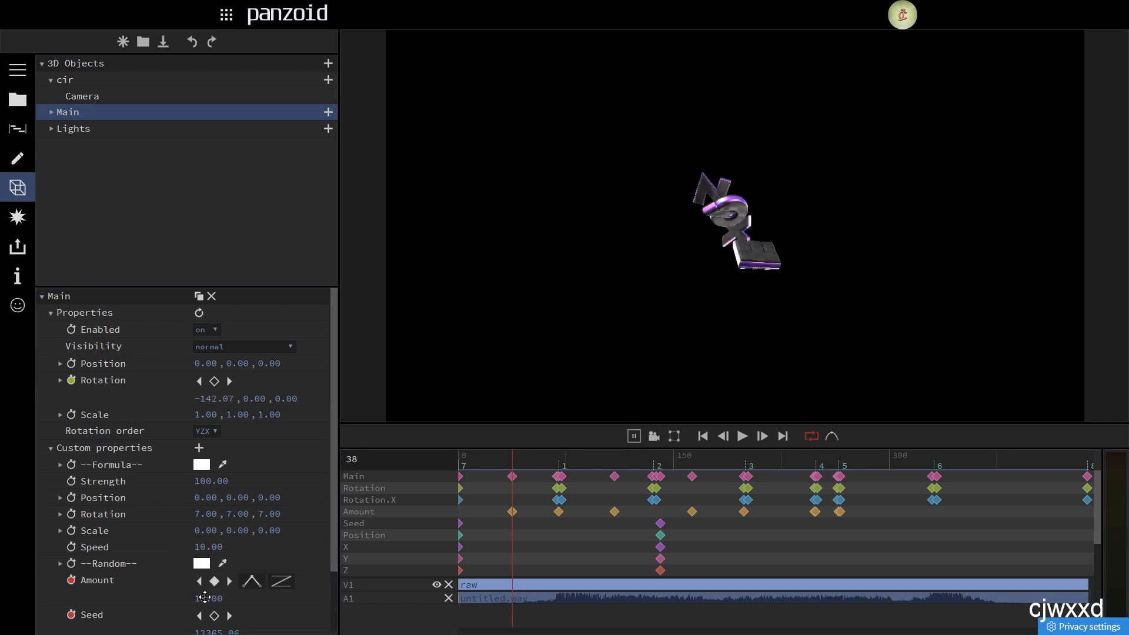
Step: Keyframe the Main group's --Random-- Position at 0, 0, 0 on frame 38
mouse_move(512, 463)
mouse_down()
mouse_move(474, 460)
mouse_move(513, 467)
mouse_up()
scroll(170, 524, down, 1)
drag(206, 595, 299, 600)
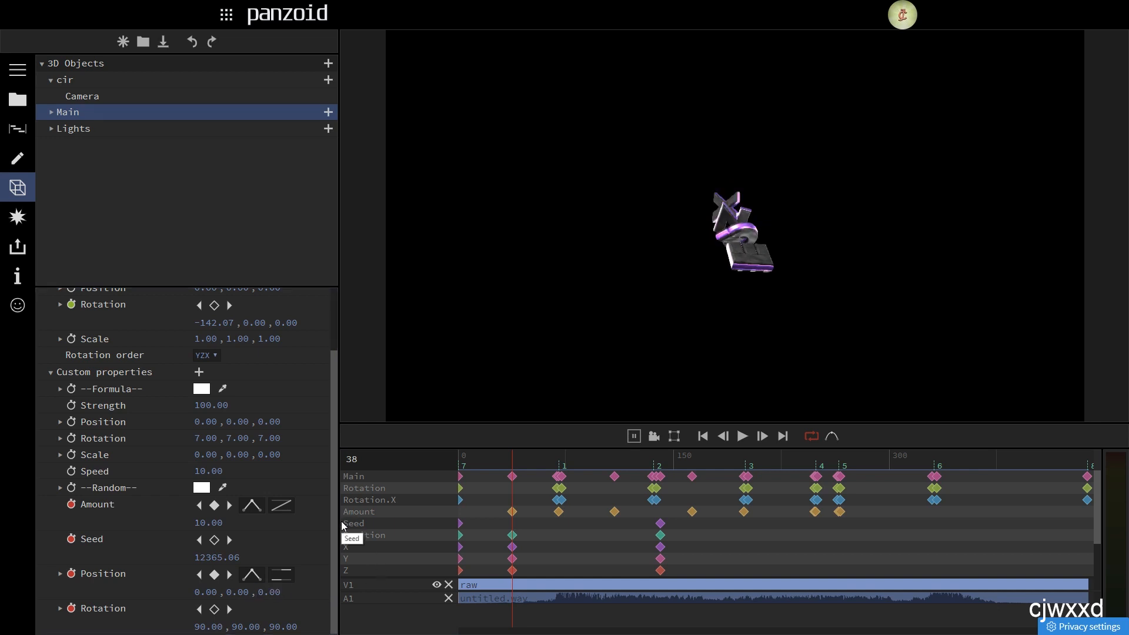
Step: Set Main's --Random-- Position to 10, 10, 10 at frame 70 and give that keyframe cubic in easing
key(1)
click(202, 596)
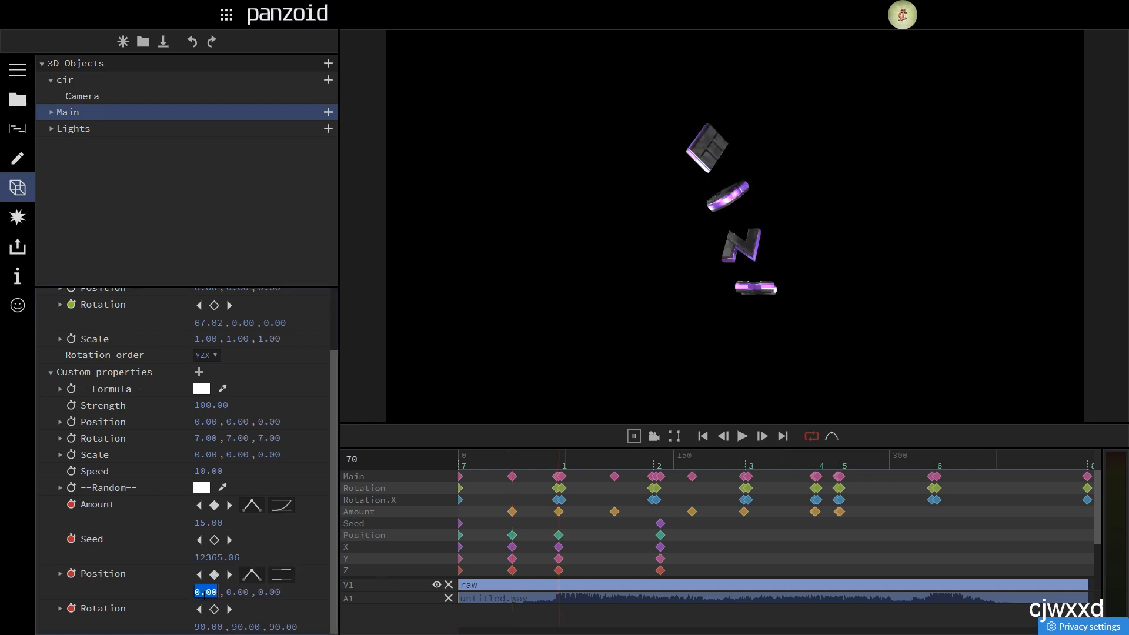
text(1)
key(Return)
click(204, 596)
text(1)
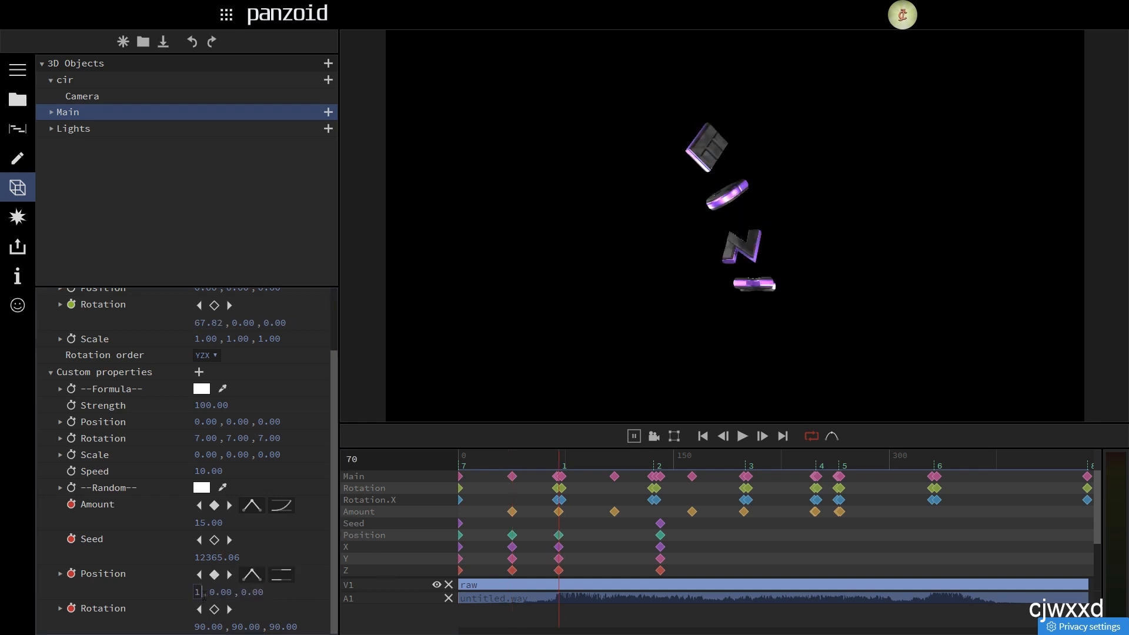
text(0)
key(Return)
click(278, 592)
text(10.00)
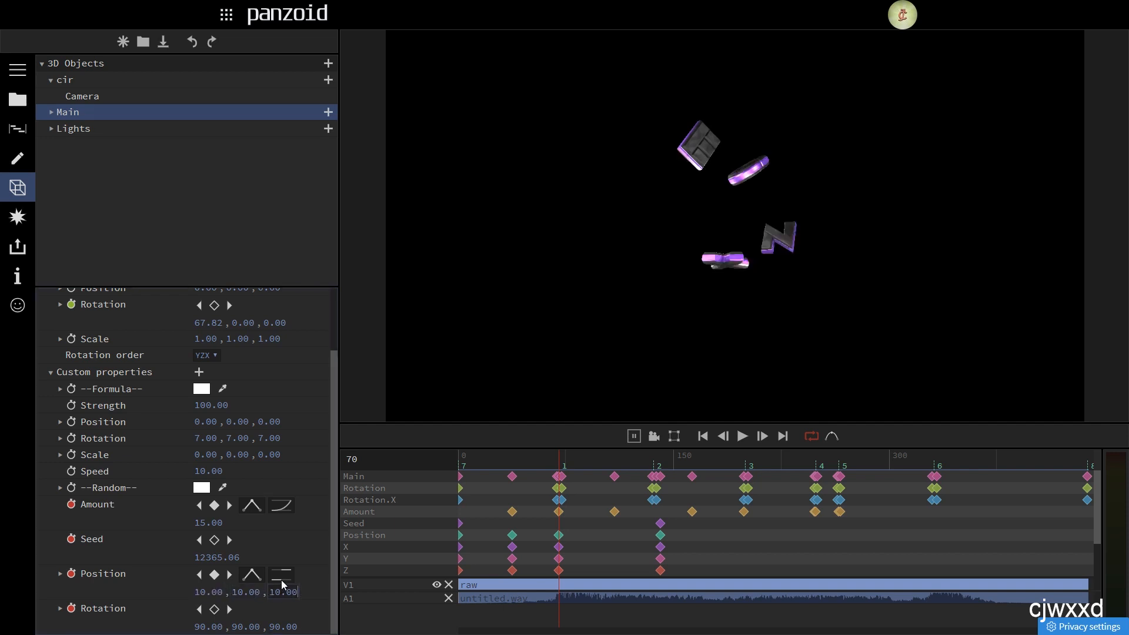
click(281, 578)
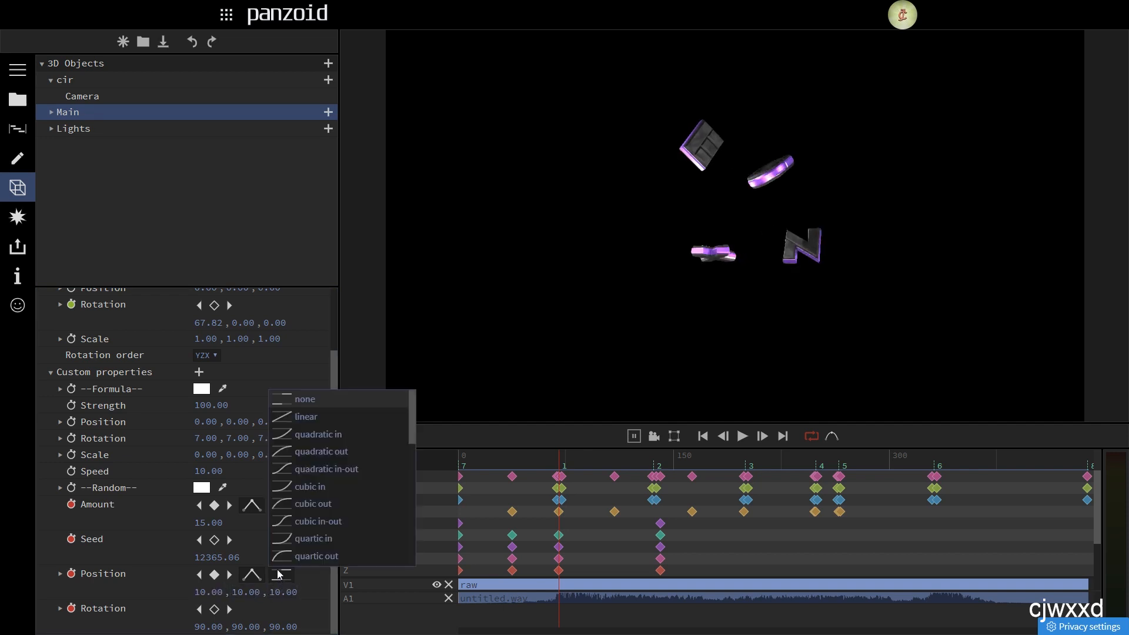
click(307, 492)
Step: Set Main's --Random-- Position to 0, 0, 0 at frame 0 and play the opening past marker 1
drag(607, 462, 447, 459)
key(space)
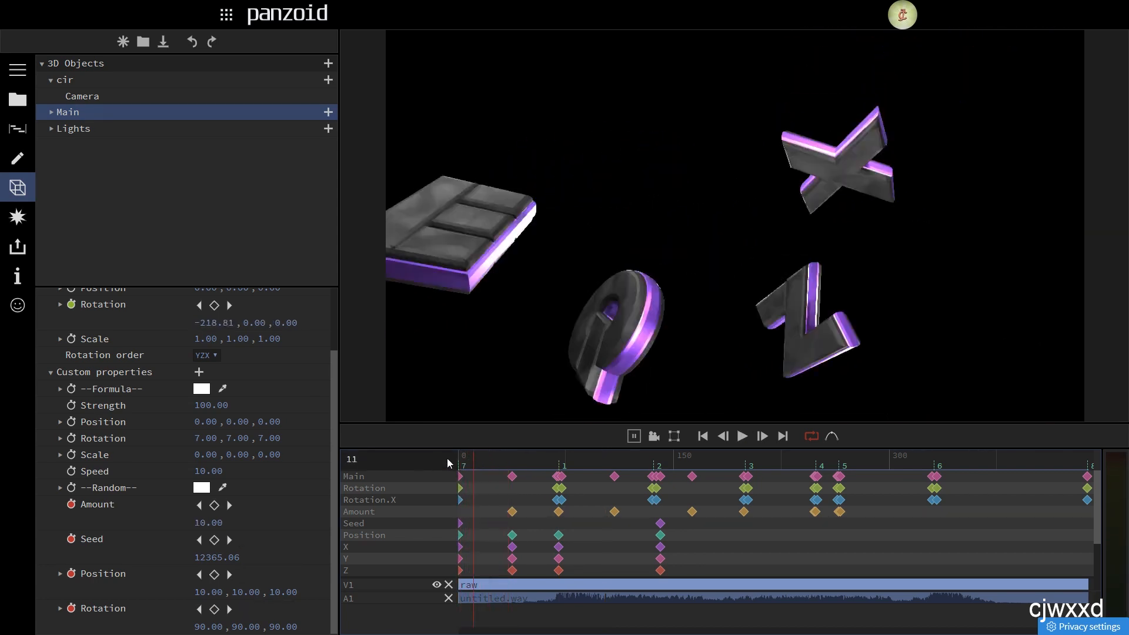
key(space)
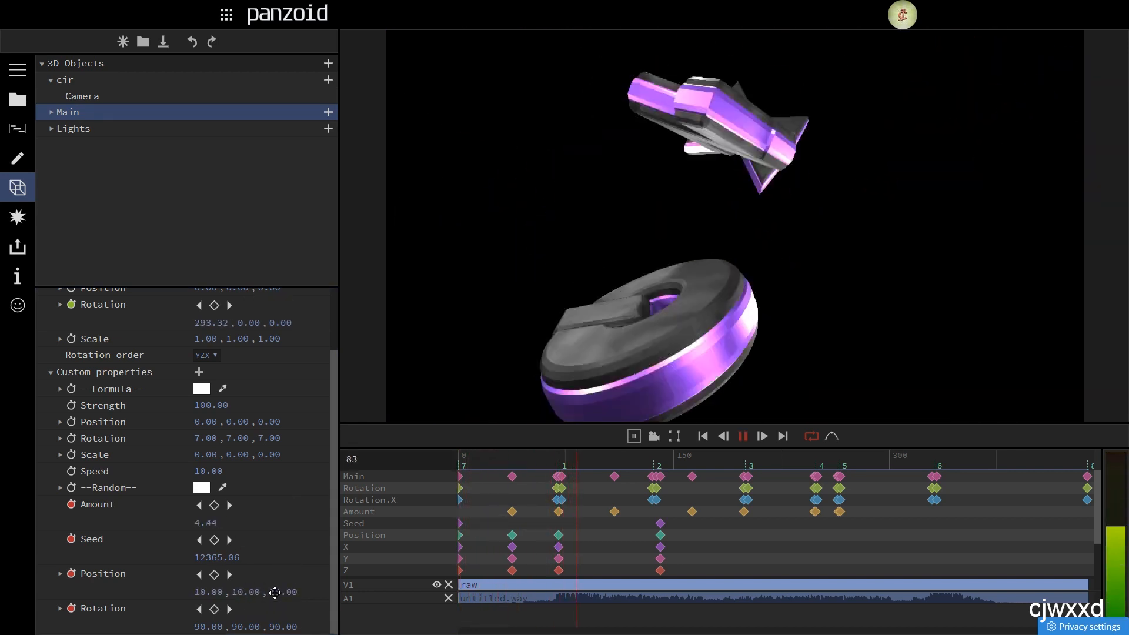
key(space)
Step: Set Main's --Random-- Rotation to 45, 45, 45 at frame 0 and replay the opening
key(Home)
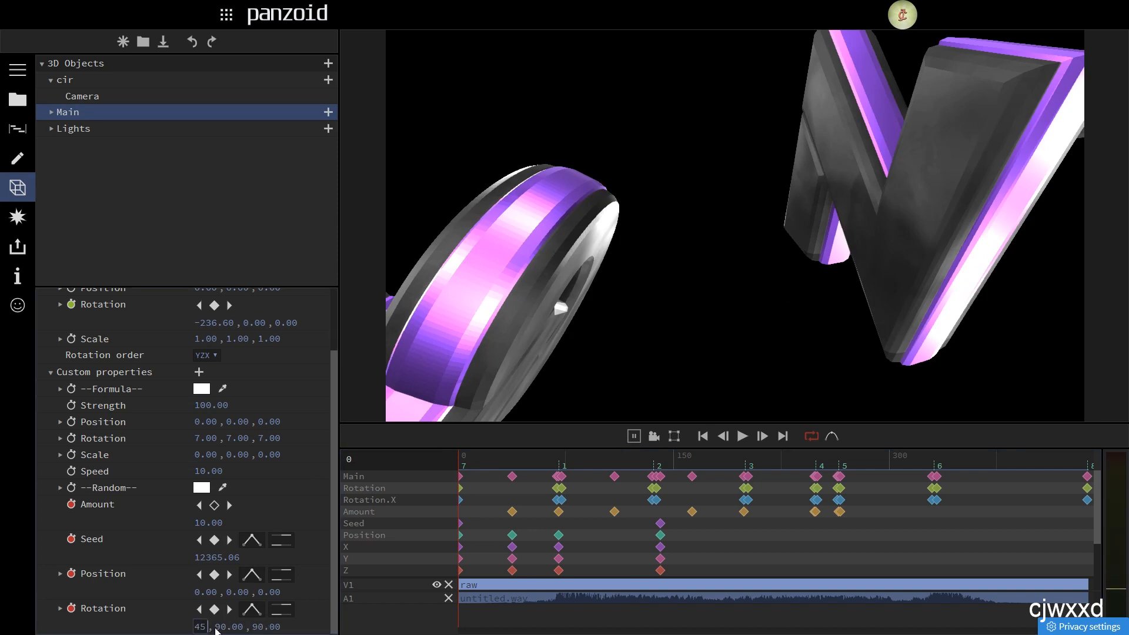
key(Return)
key(space)
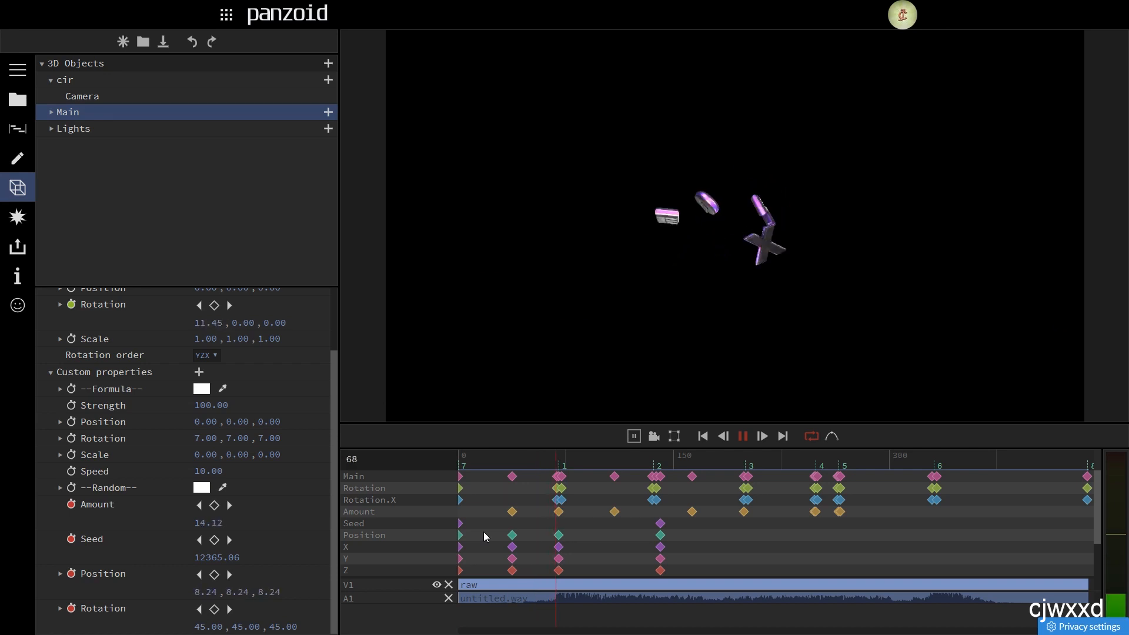
Step: Set Main's --Random-- Rotation to 90, 90, 90 at frame 68, switch that keyframe to linear interpolation, and replay the intro from frame 0
click(511, 460)
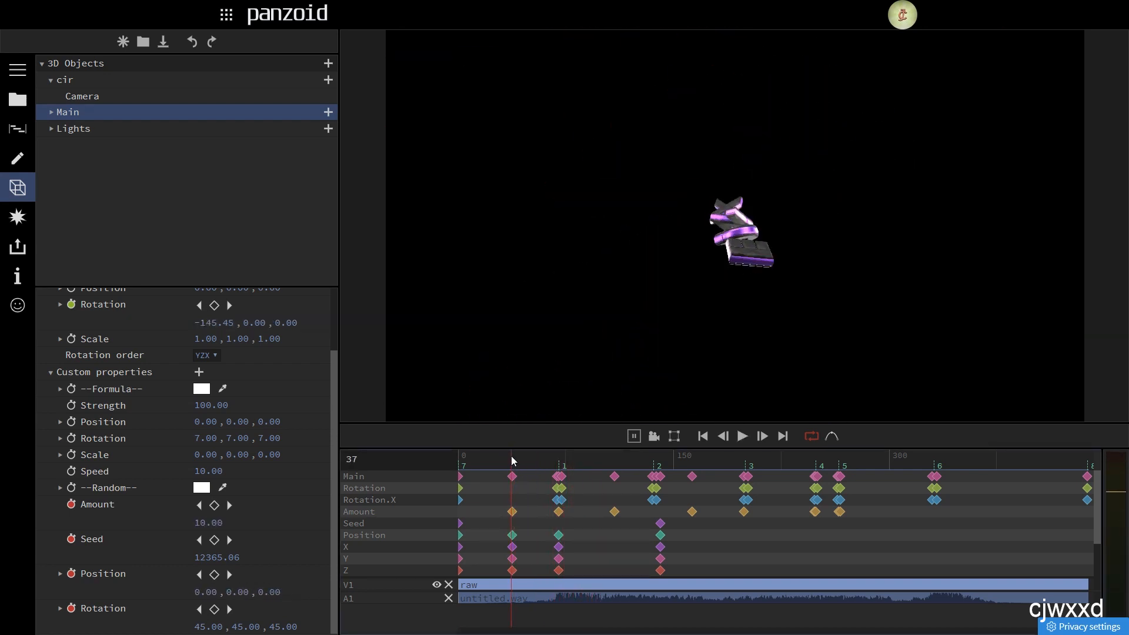
click(513, 461)
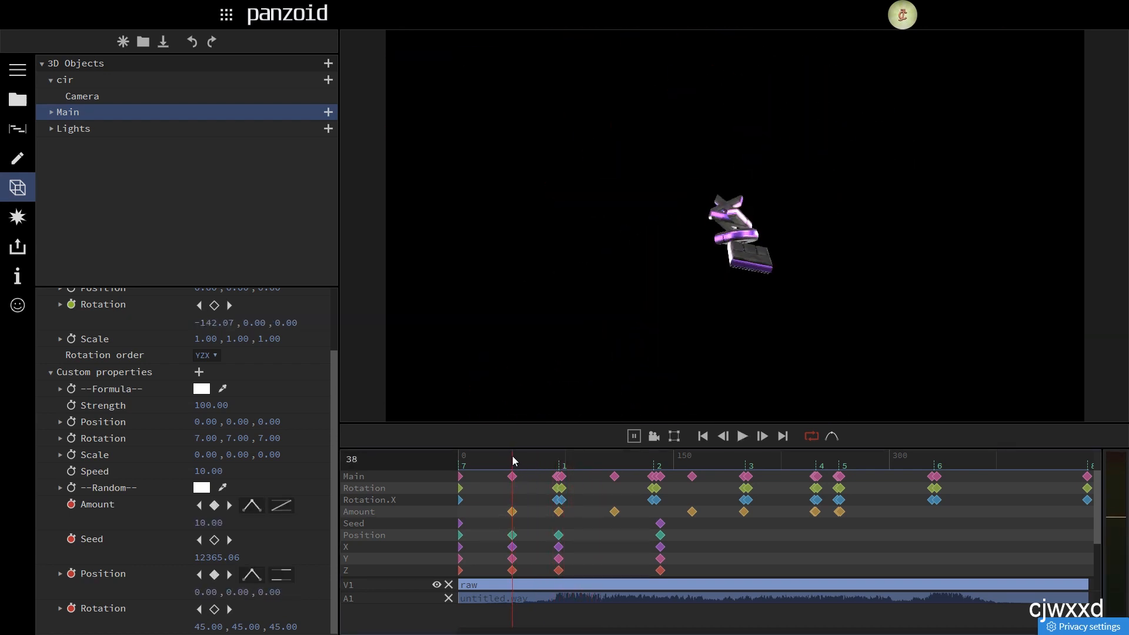
click(553, 461)
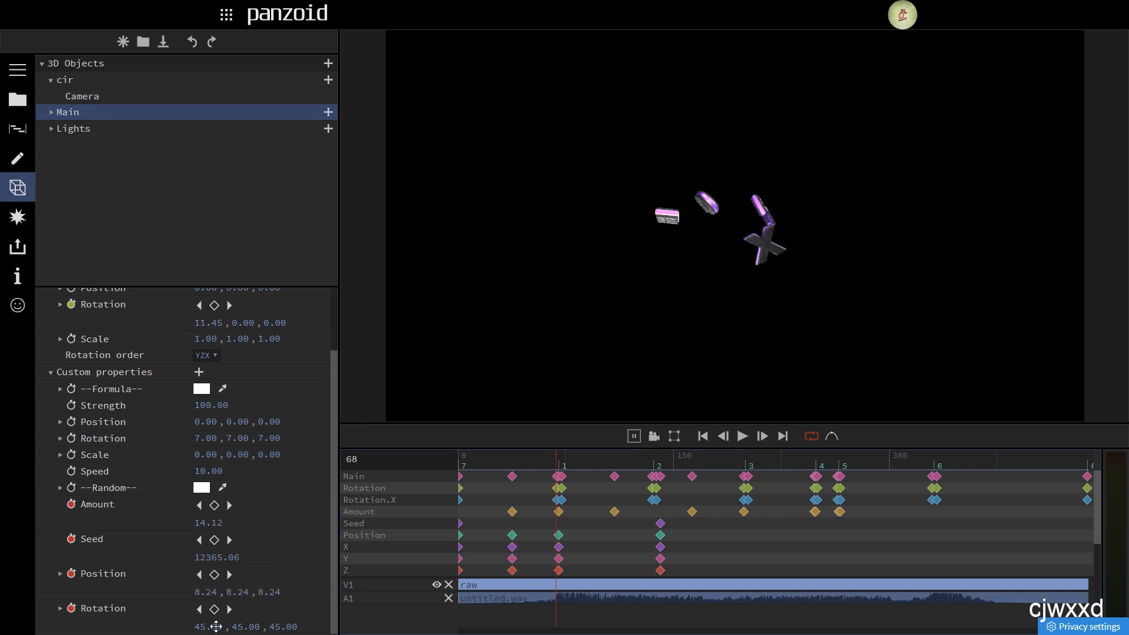
click(216, 627)
text(9)
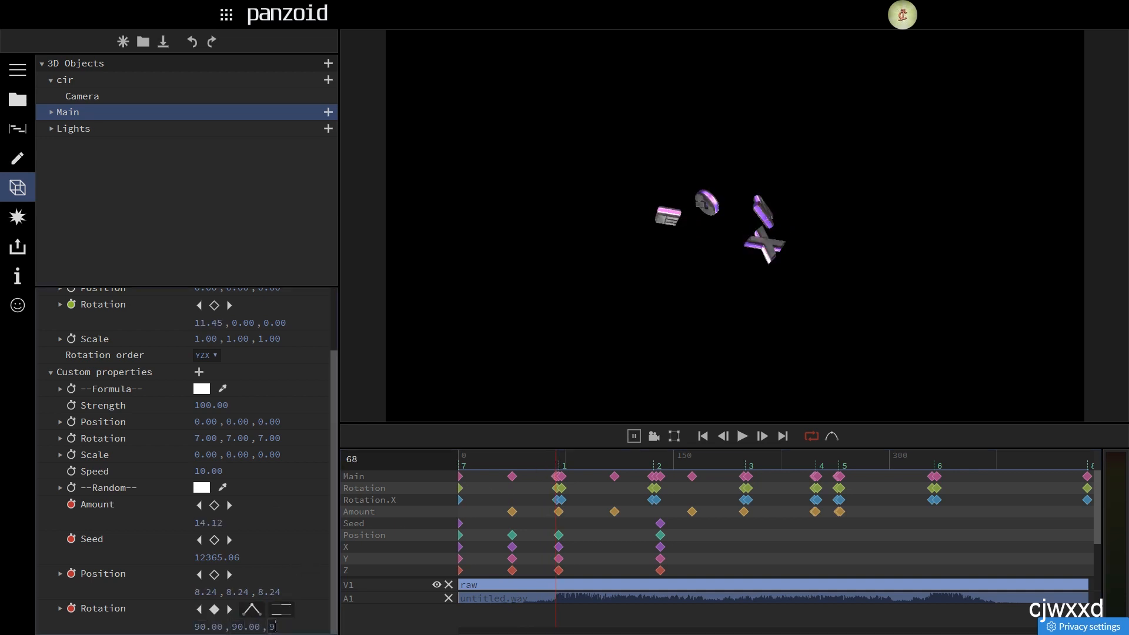
text(0)
click(284, 609)
click(311, 452)
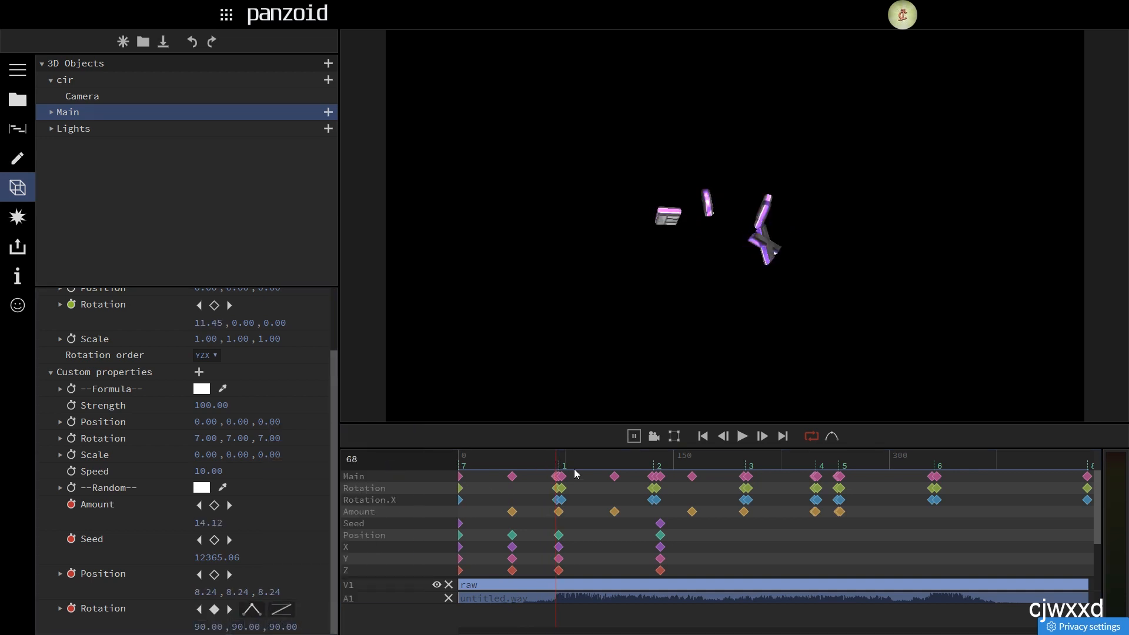
click(515, 461)
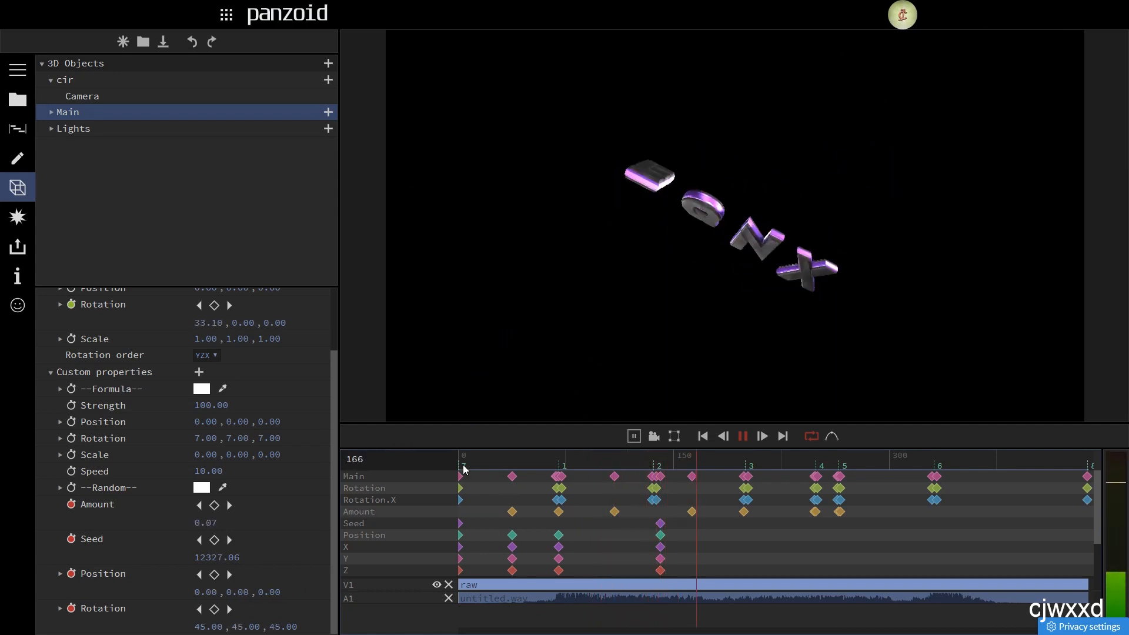
drag(462, 465, 397, 466)
key(space)
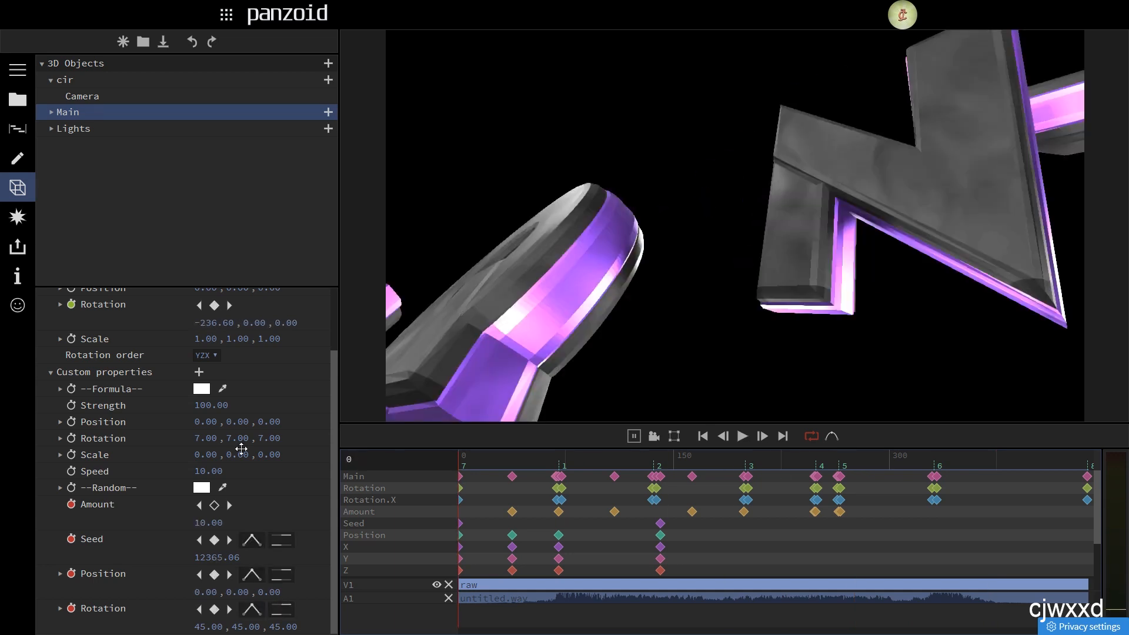
key(space)
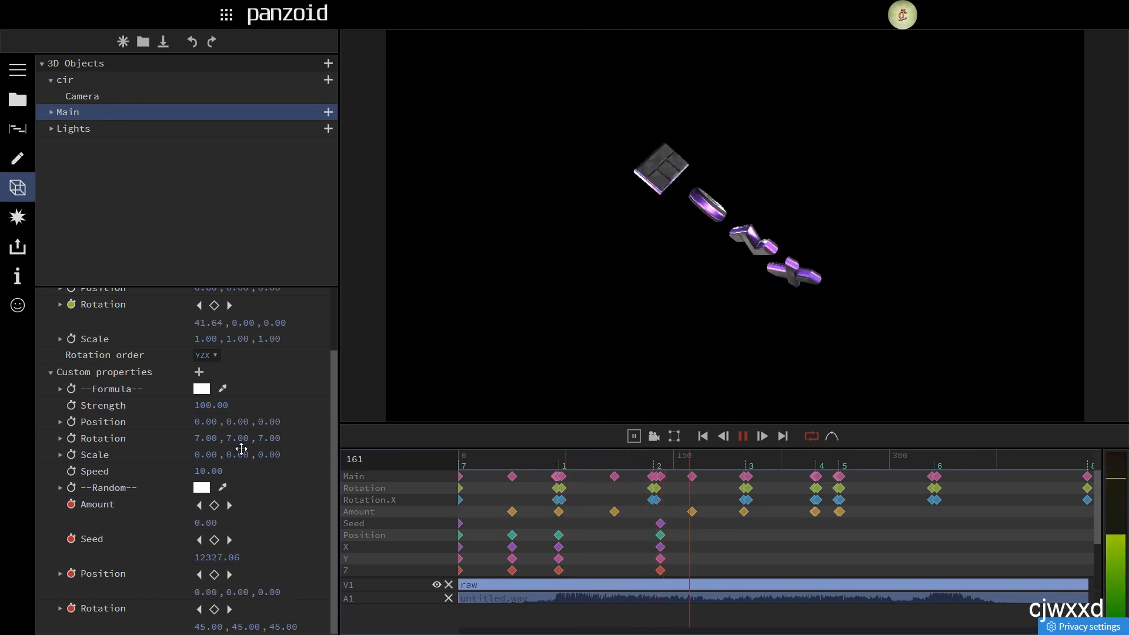
key(space)
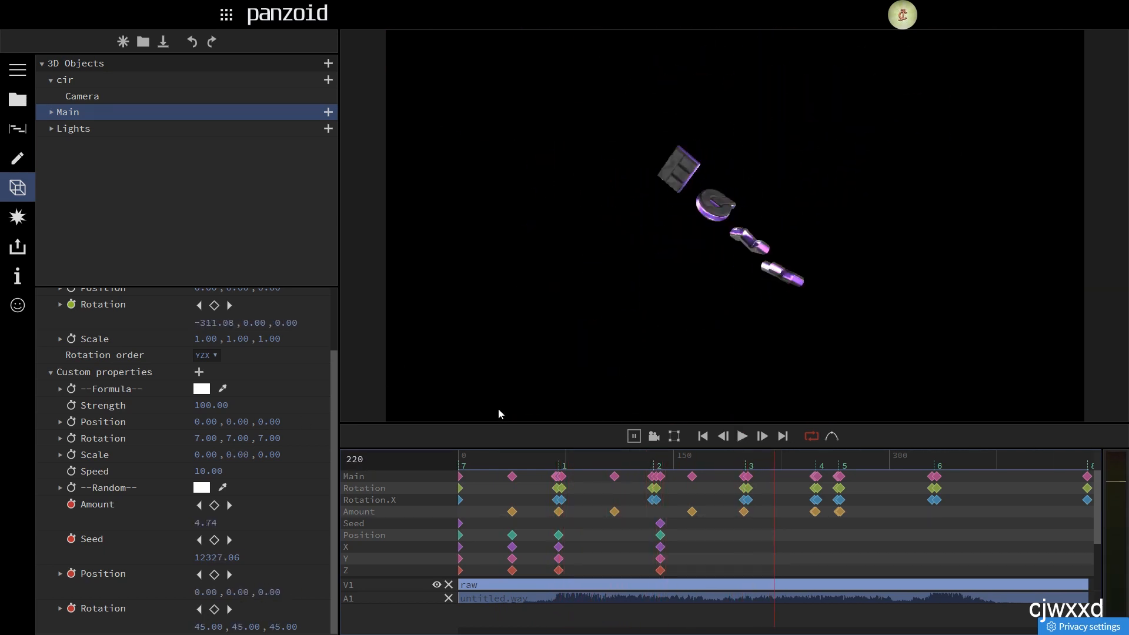
Step: Select the Camera in the cir group and show its Position.Z curve in a maximized graph editor
click(77, 95)
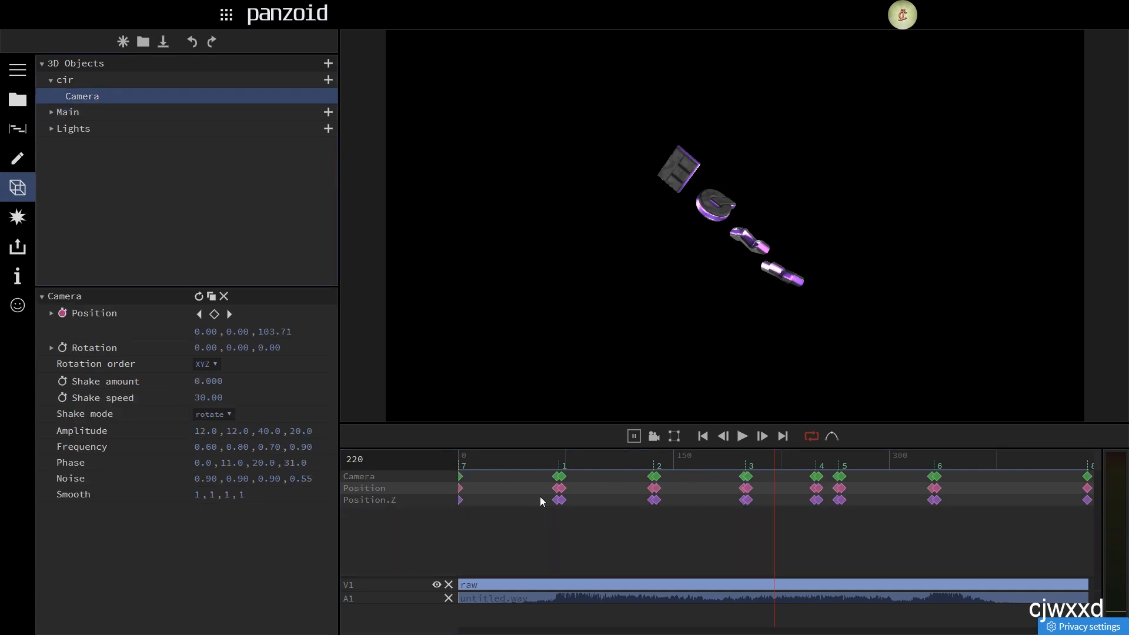
key(super)
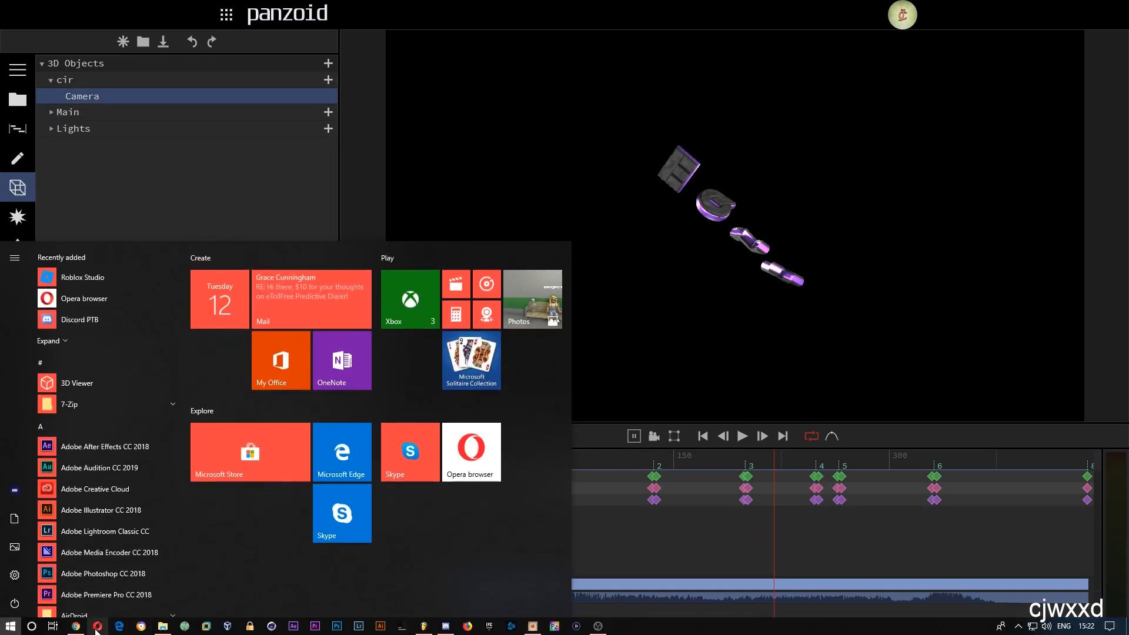
click(80, 626)
click(832, 436)
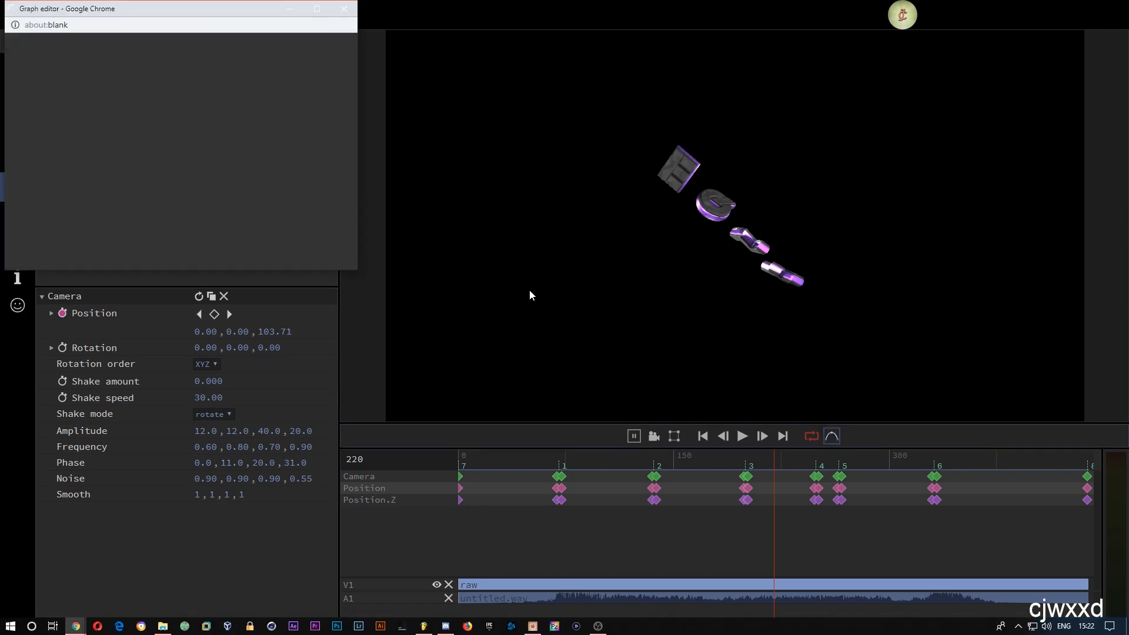
drag(136, 8, 147, 20)
double_click(146, 20)
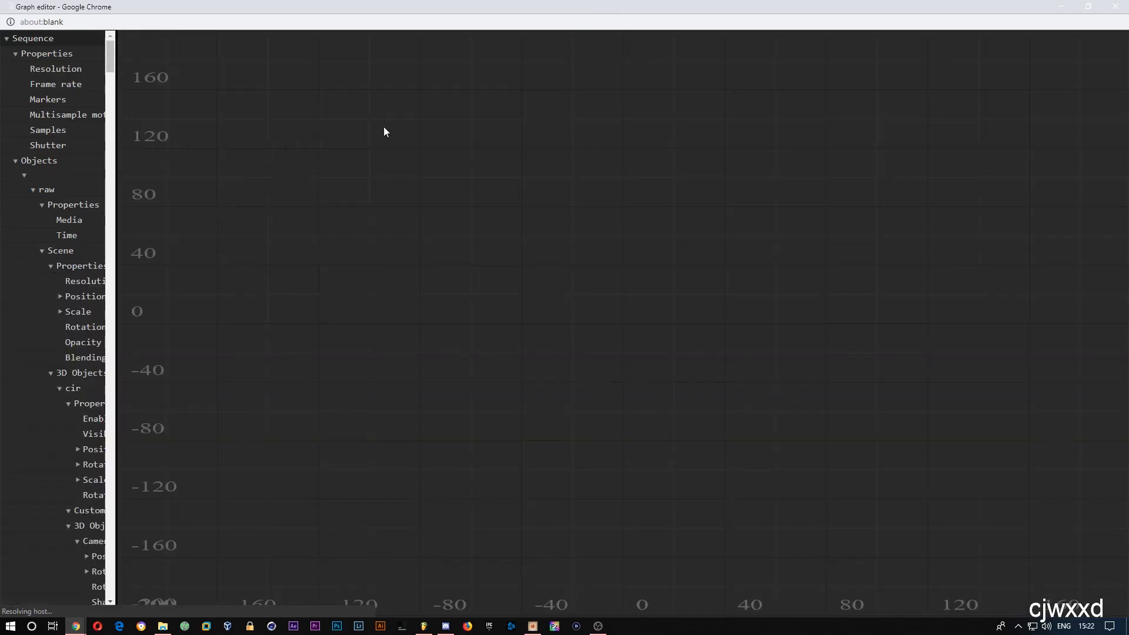
scroll(100, 388, down, 4)
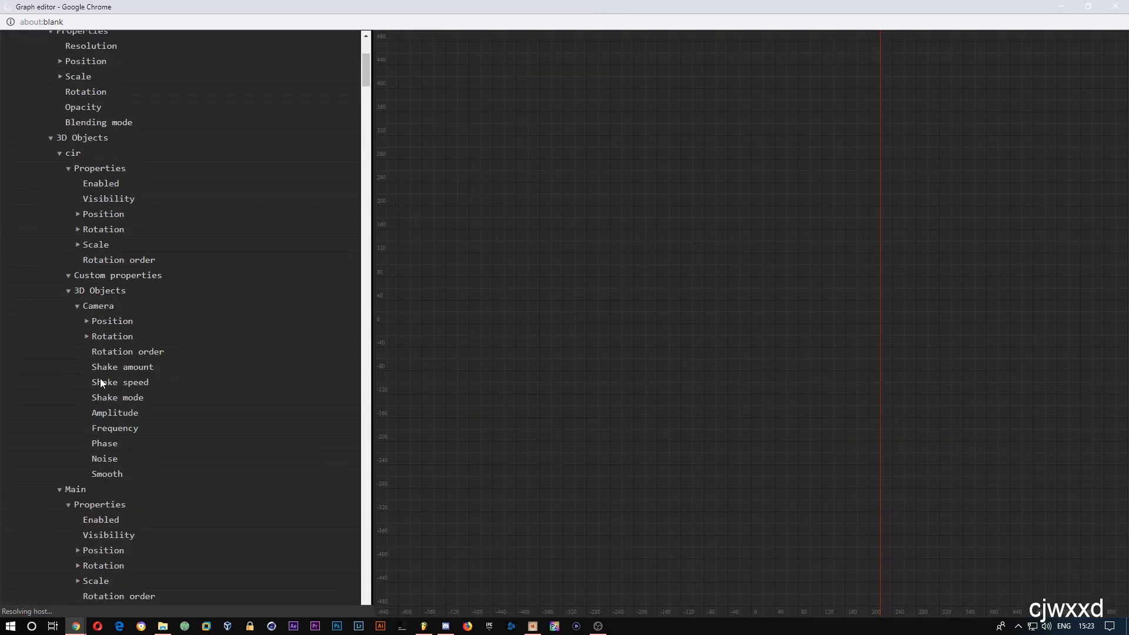
click(85, 321)
click(137, 365)
drag(607, 174, 465, 261)
drag(727, 285, 877, 454)
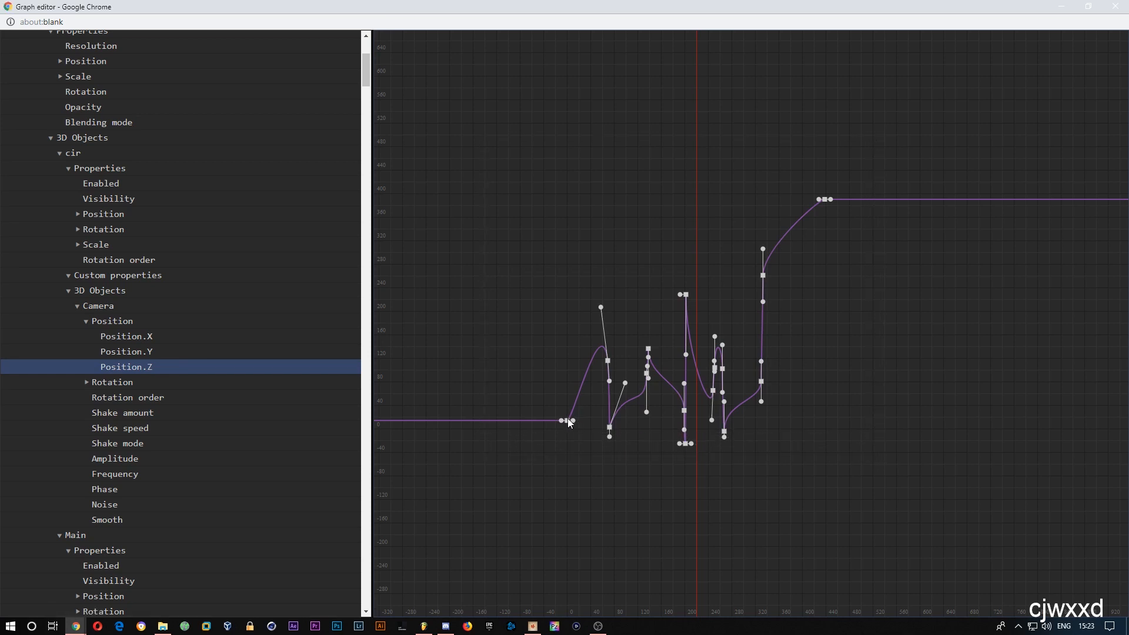
Step: Raise the Camera's whole Position.Z curve by about 31 units and replay the intro
drag(567, 418, 567, 427)
scroll(567, 427, up, 3)
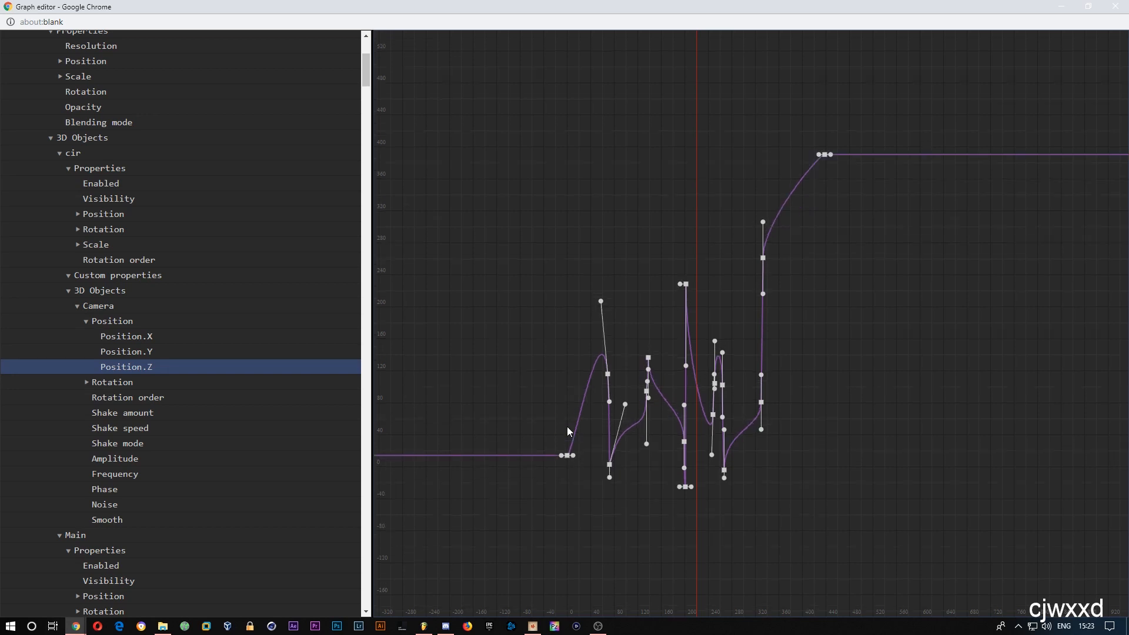
scroll(567, 431, down, 2)
scroll(559, 441, up, 5)
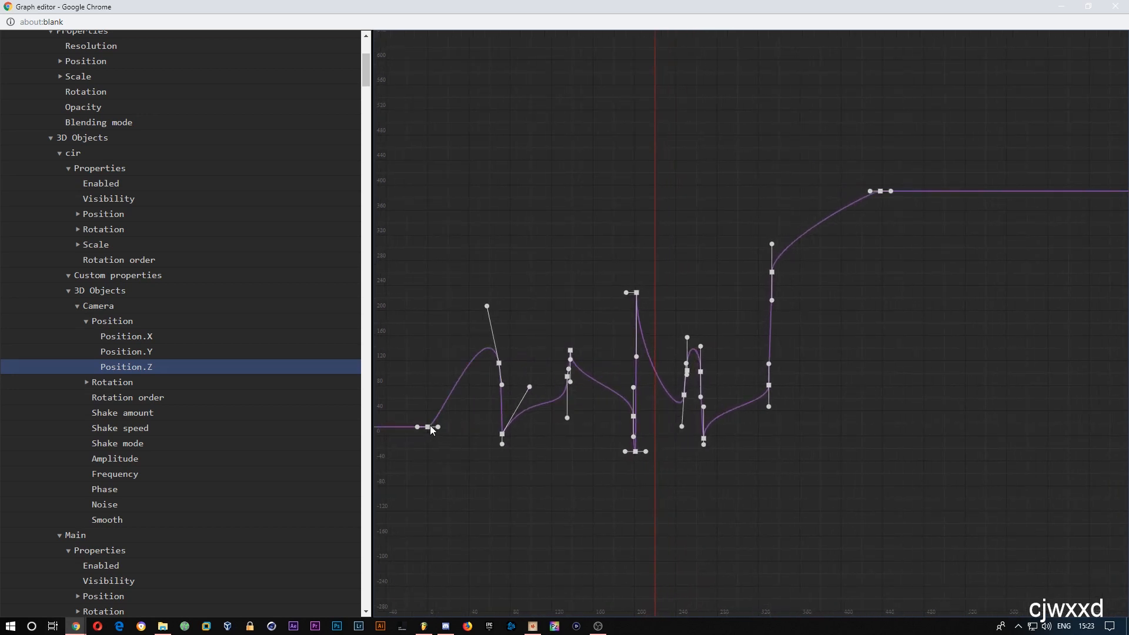
drag(427, 429, 428, 408)
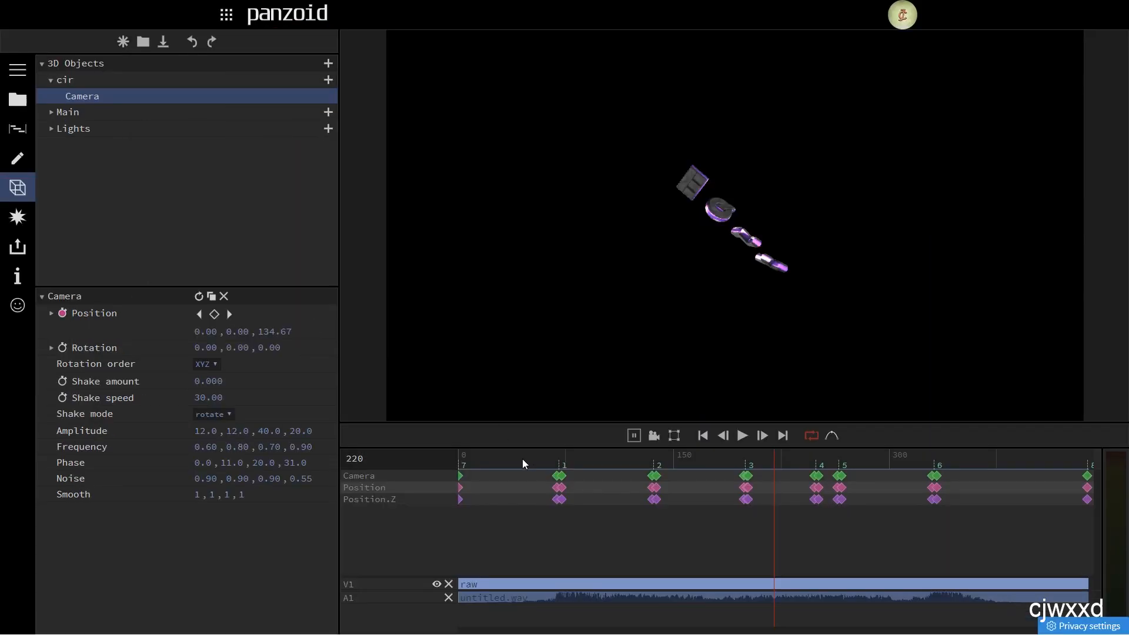
click(473, 463)
key(space)
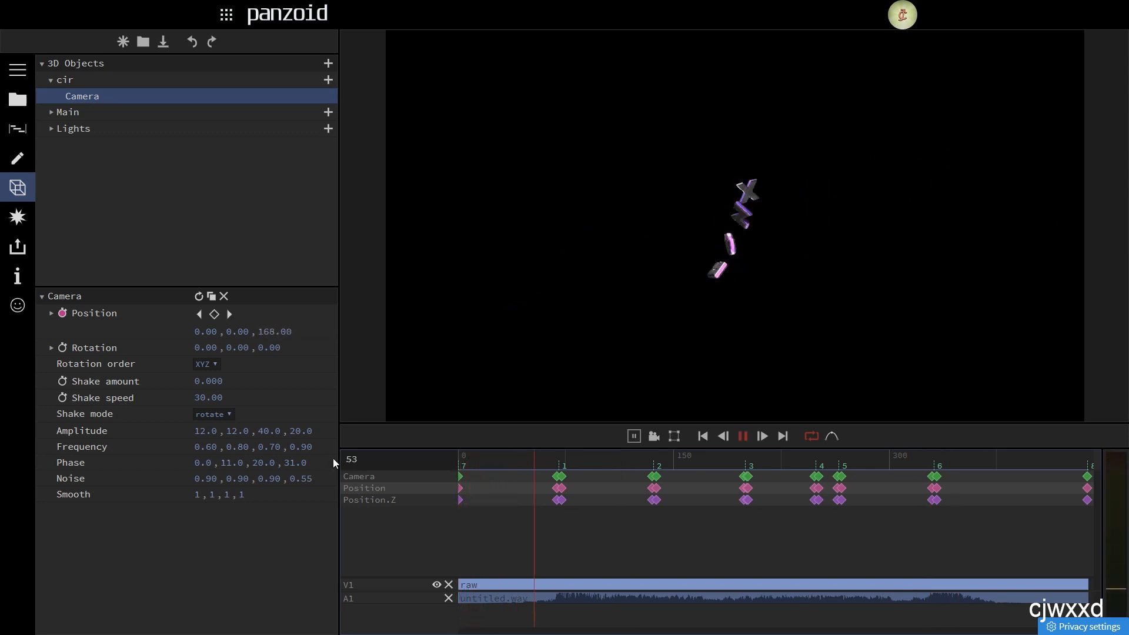
key(space)
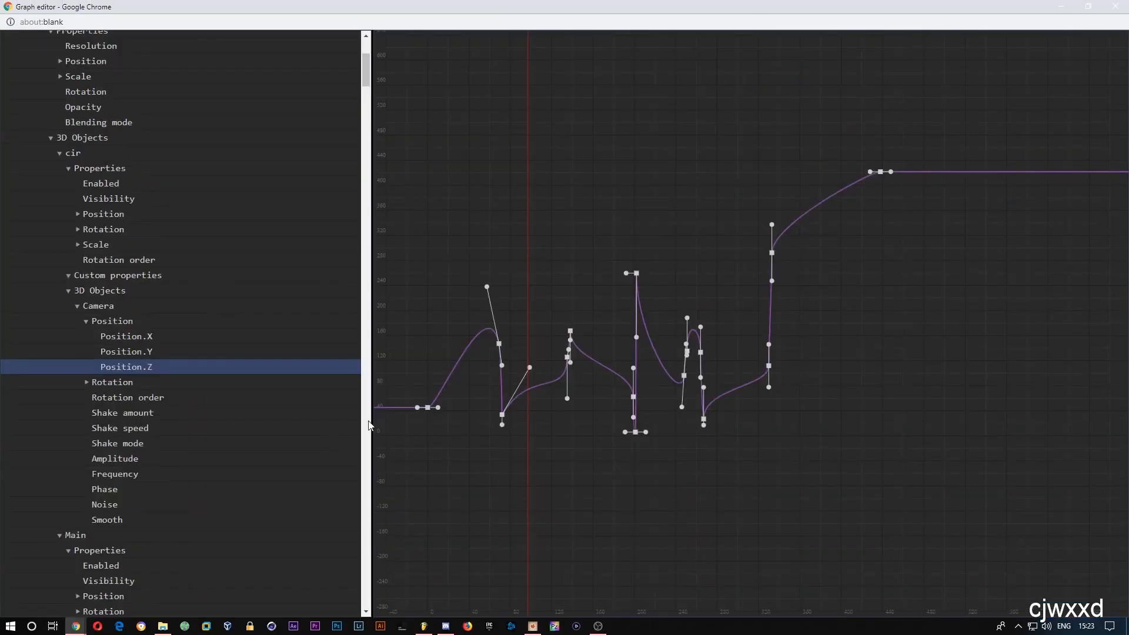
Step: Lower the Camera's first Position.Z keyframe to about 0 and the low keyframe at marker 1 slightly, and replay the intro
click(429, 431)
drag(428, 408, 425, 432)
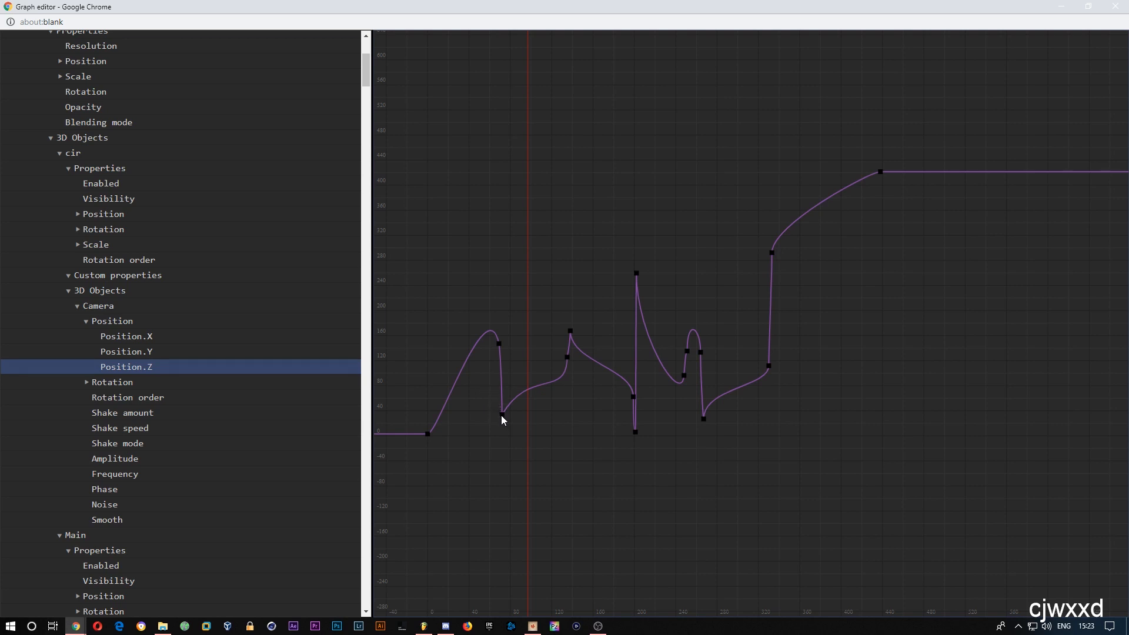
drag(501, 415, 501, 428)
drag(591, 8, 1, 117)
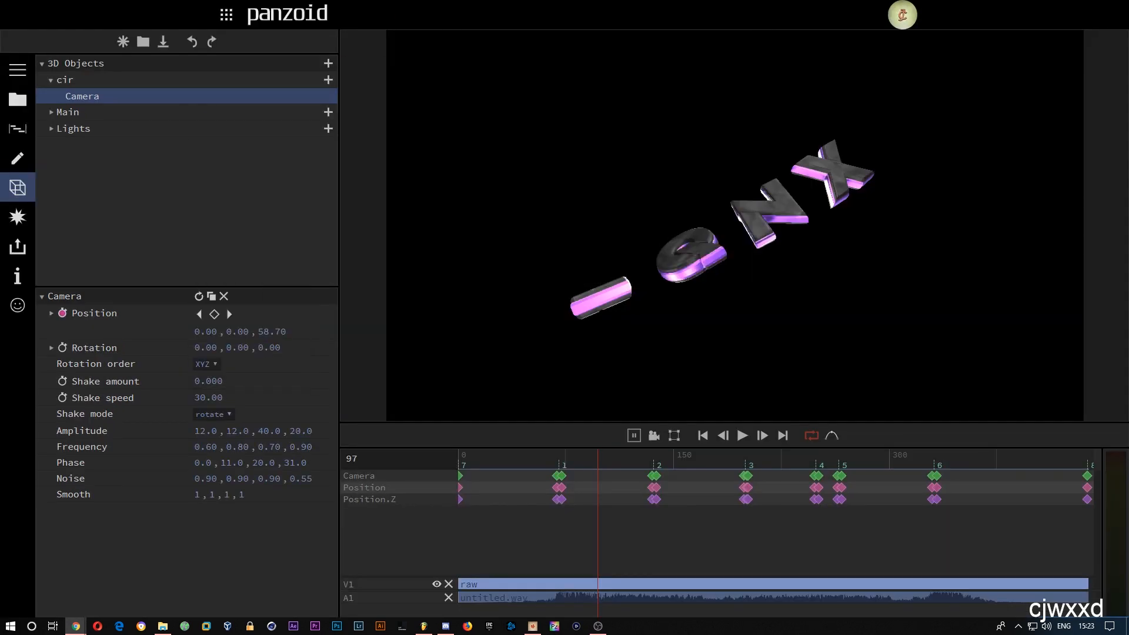
key(space)
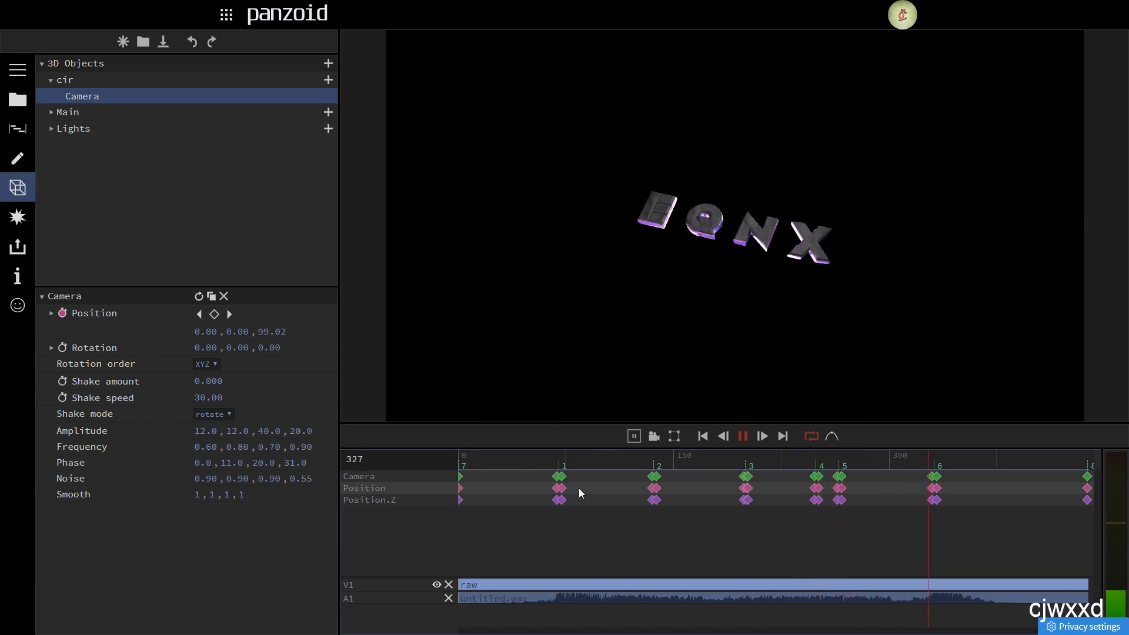
key(space)
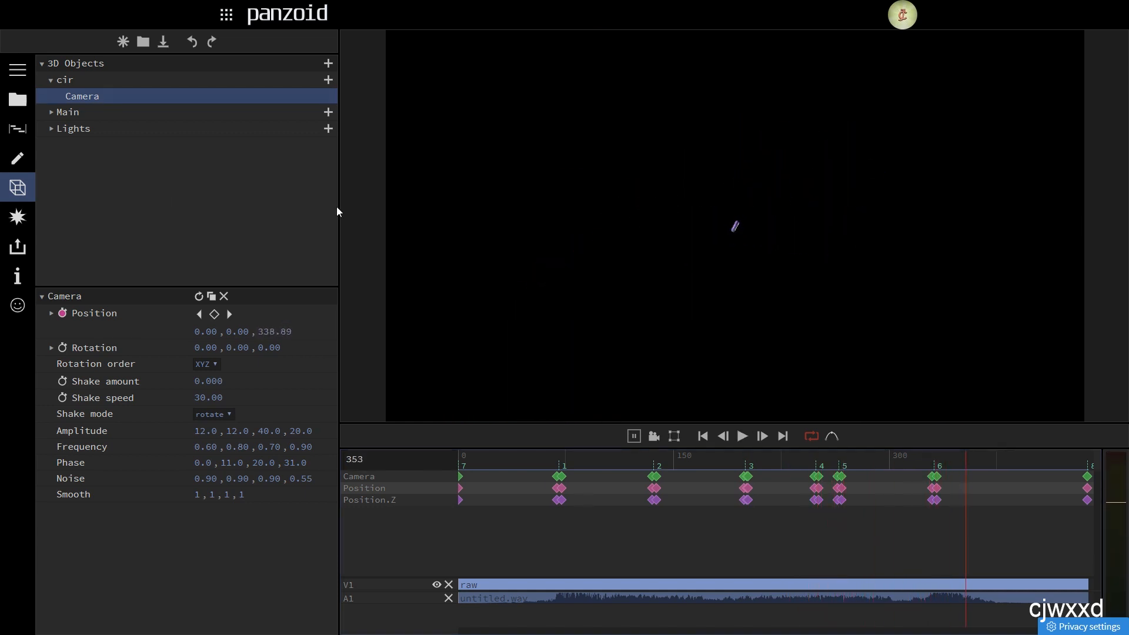
Step: Exit full screen and save the project as a downloaded file
key(F11)
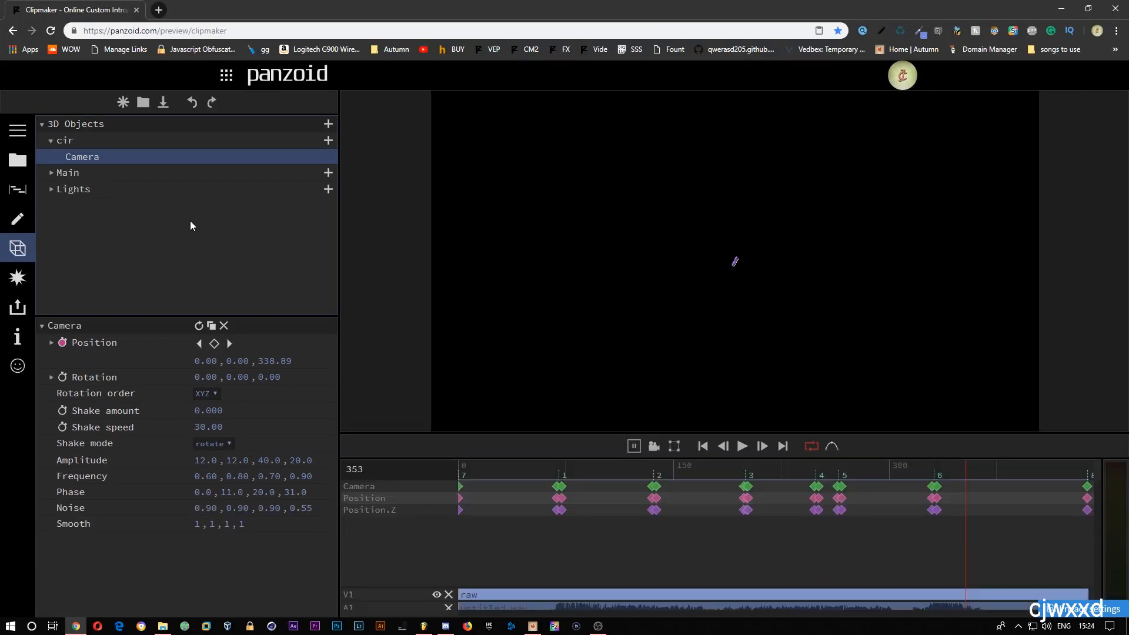
key(ctrl+s)
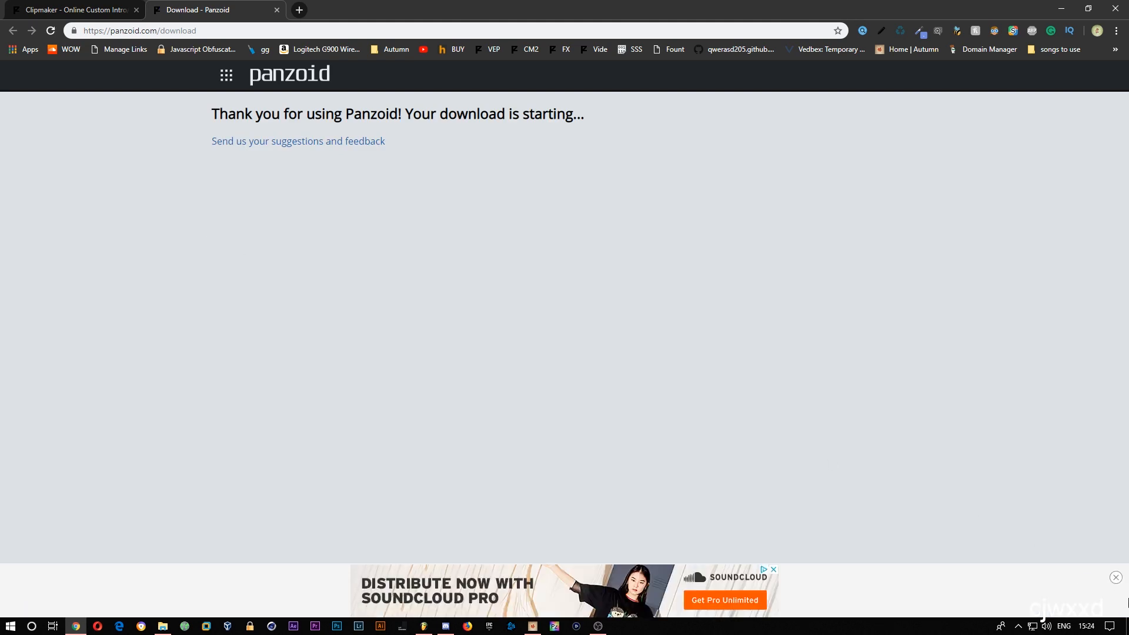
click(1119, 603)
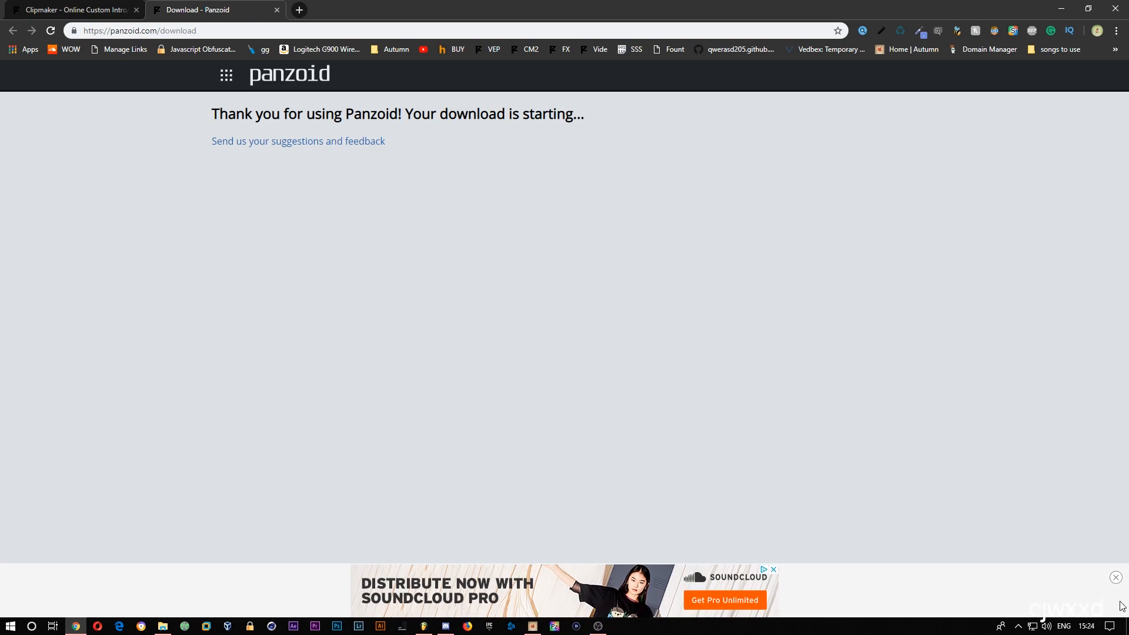